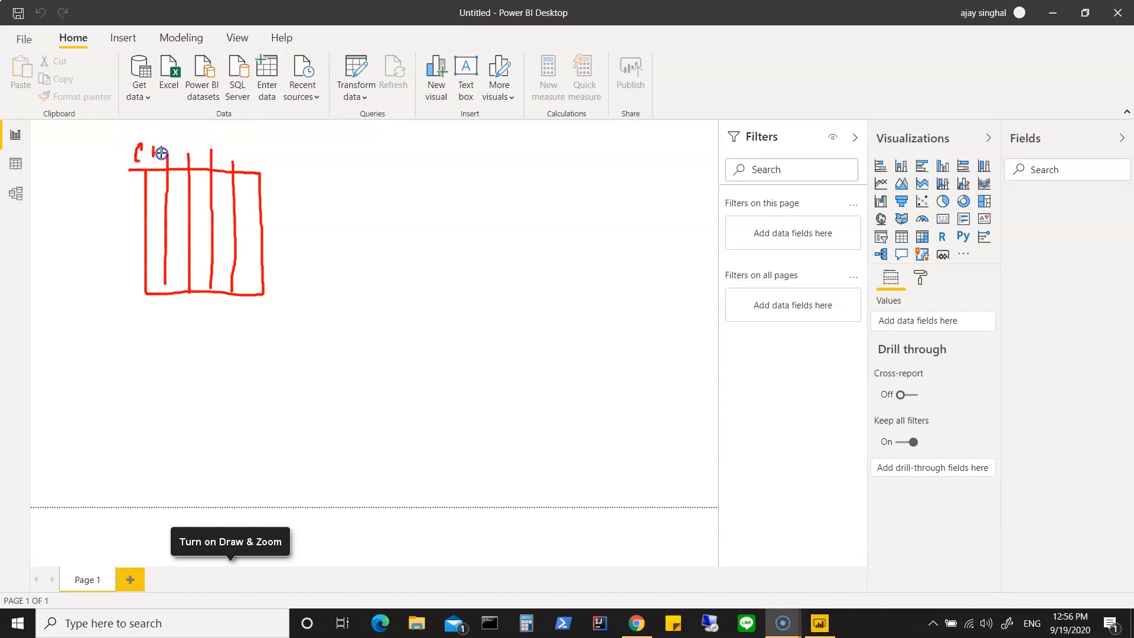
Step: Label the first hand-drawn table's columns CID, N, L, P and C under the note Dimen, circling CID as PK
left_click_drag(178, 146, 222, 157)
left_click_drag(245, 164, 247, 165)
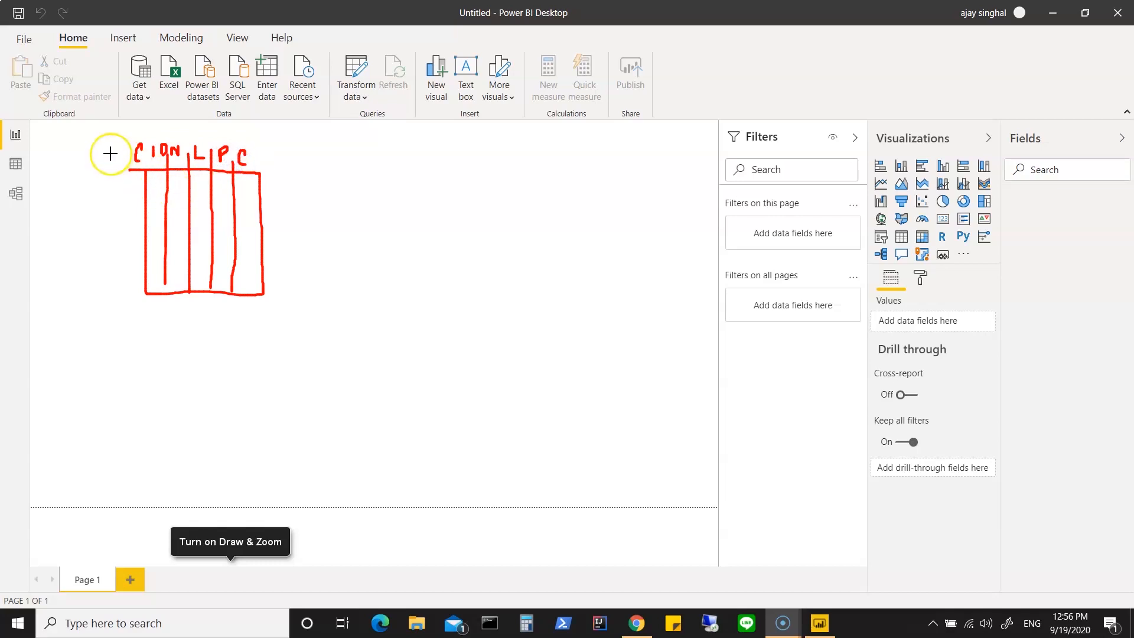
mouse_move(126, 133)
left_mouse_down()
mouse_move(120, 159)
mouse_move(160, 164)
mouse_move(134, 134)
left_mouse_up()
mouse_move(84, 222)
left_mouse_down()
mouse_move(78, 198)
mouse_move(106, 210)
left_mouse_up()
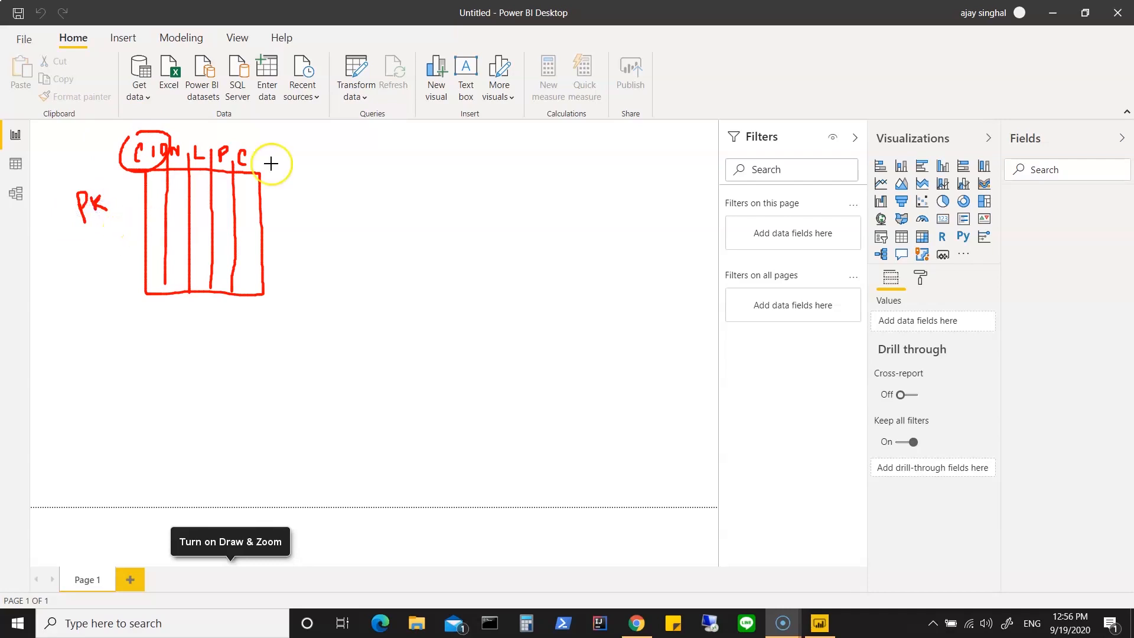
mouse_move(267, 121)
left_mouse_down()
mouse_move(270, 135)
mouse_move(312, 128)
left_mouse_up()
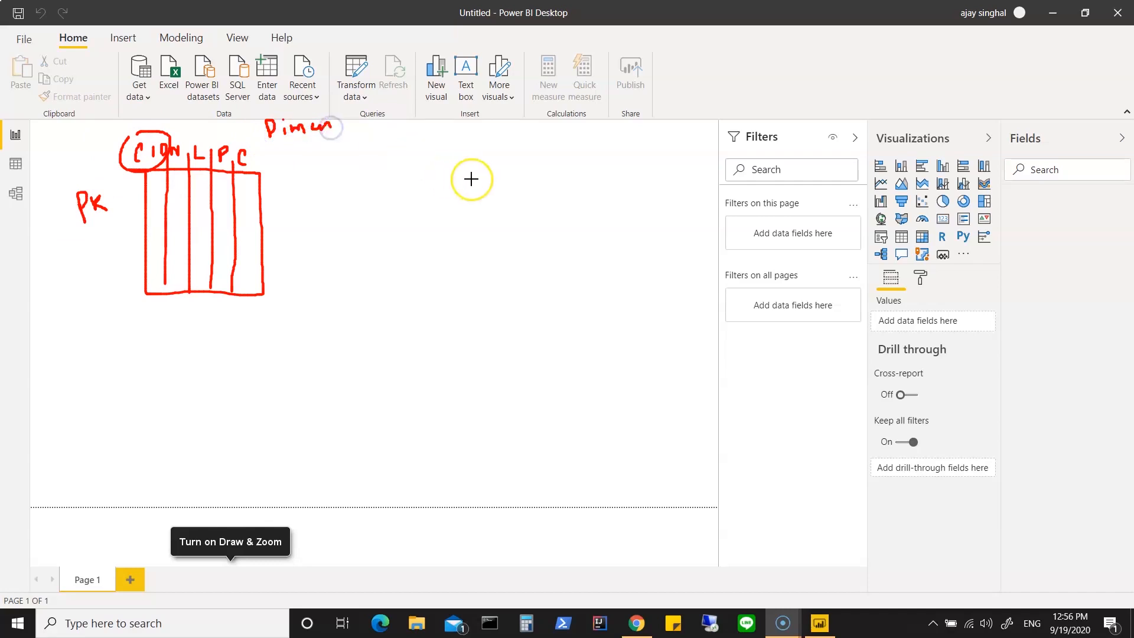
Step: Draw an empty box for a second table beside the first and fill the first table's P column with row dashes
mouse_move(470, 169)
left_mouse_down()
mouse_move(567, 170)
mouse_move(570, 286)
mouse_move(489, 286)
mouse_move(470, 265)
mouse_move(467, 176)
left_mouse_up()
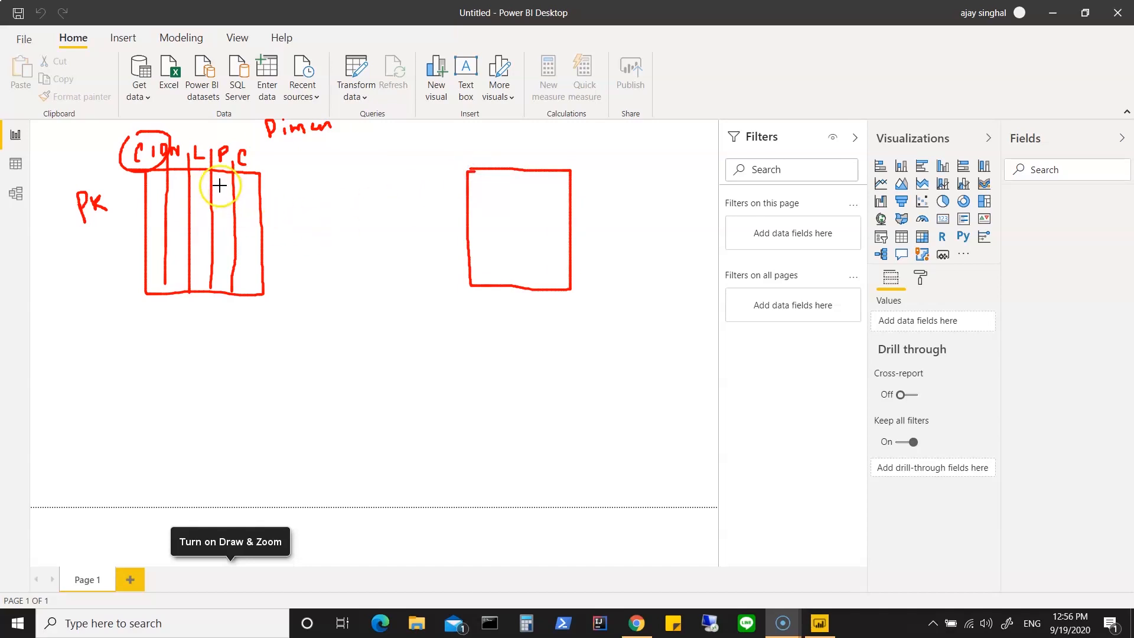
left_click_drag(217, 193, 227, 204)
left_click_drag(219, 238, 231, 264)
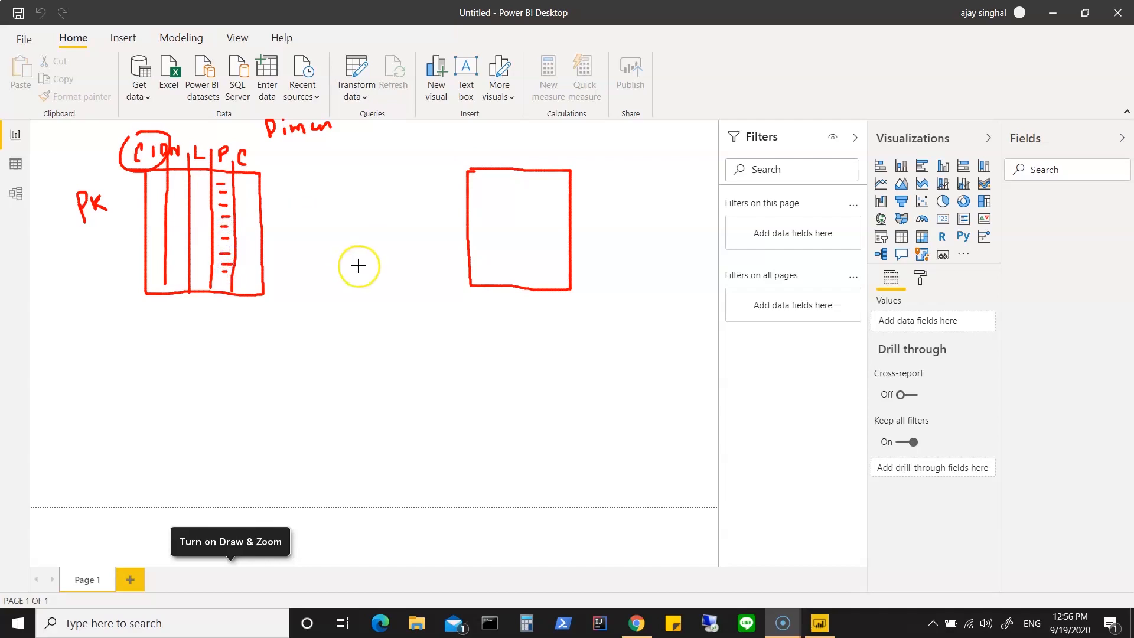
Step: Divide the second table into four columns, heading the first PID with PK beside it and the last two Q and P
left_click_drag(489, 154, 491, 299)
mouse_move(456, 158)
left_mouse_down()
mouse_move(455, 149)
mouse_move(470, 153)
mouse_move(434, 174)
mouse_move(449, 177)
left_mouse_up()
left_click_drag(518, 156, 520, 307)
left_click_drag(490, 184, 518, 187)
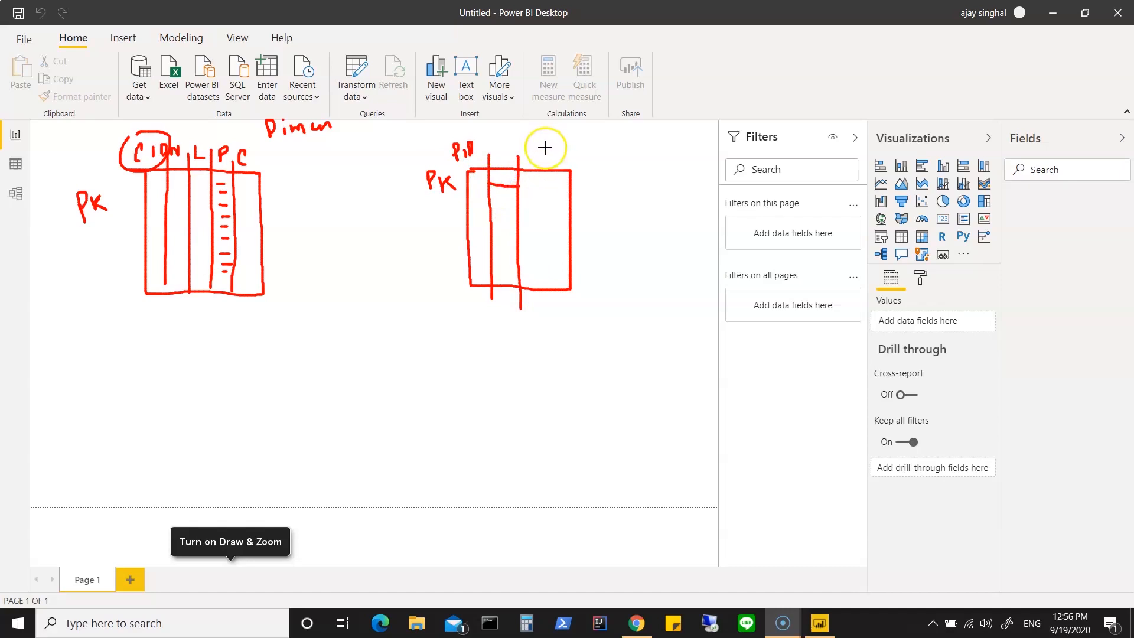
left_click_drag(546, 154, 547, 307)
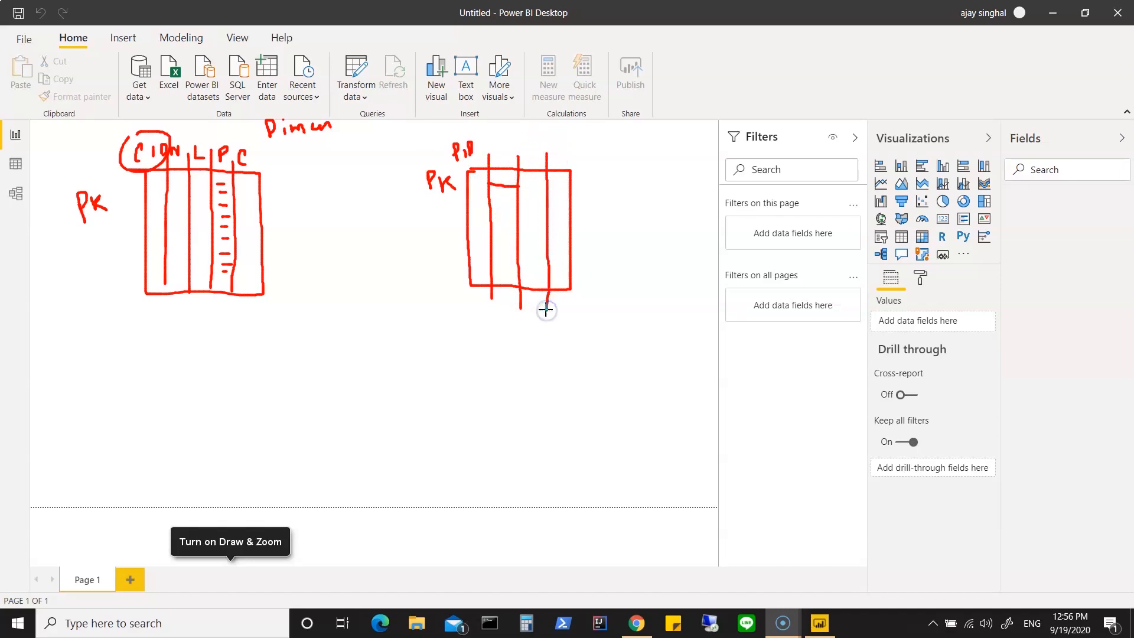
mouse_move(534, 177)
left_mouse_down()
mouse_move(540, 198)
mouse_move(585, 181)
mouse_move(559, 187)
mouse_move(559, 177)
left_mouse_up()
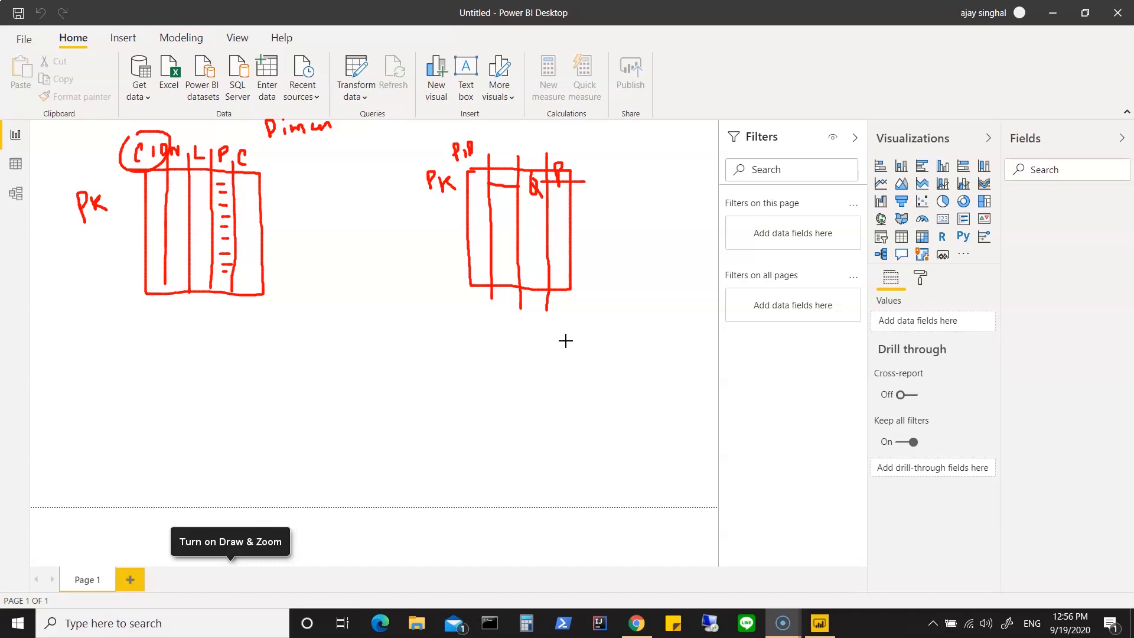
Step: Draw two small empty table boxes, one below the first table and one below the second
mouse_move(523, 377)
left_mouse_down()
mouse_move(567, 400)
mouse_move(504, 438)
mouse_move(499, 389)
mouse_move(523, 380)
left_mouse_up()
mouse_move(158, 383)
left_mouse_down()
mouse_move(241, 387)
mouse_move(159, 433)
mouse_move(152, 382)
left_mouse_up()
Step: Draw a central table between the others with column dividers and head its first two columns CID and PID
mouse_move(298, 269)
left_mouse_down()
mouse_move(416, 272)
mouse_move(417, 347)
mouse_move(344, 356)
mouse_move(293, 347)
mouse_move(291, 256)
mouse_move(317, 261)
mouse_move(321, 390)
left_mouse_up()
mouse_move(294, 241)
left_mouse_down()
mouse_move(292, 253)
mouse_move(309, 252)
left_mouse_up()
left_click_drag(308, 239, 360, 390)
left_click(328, 249)
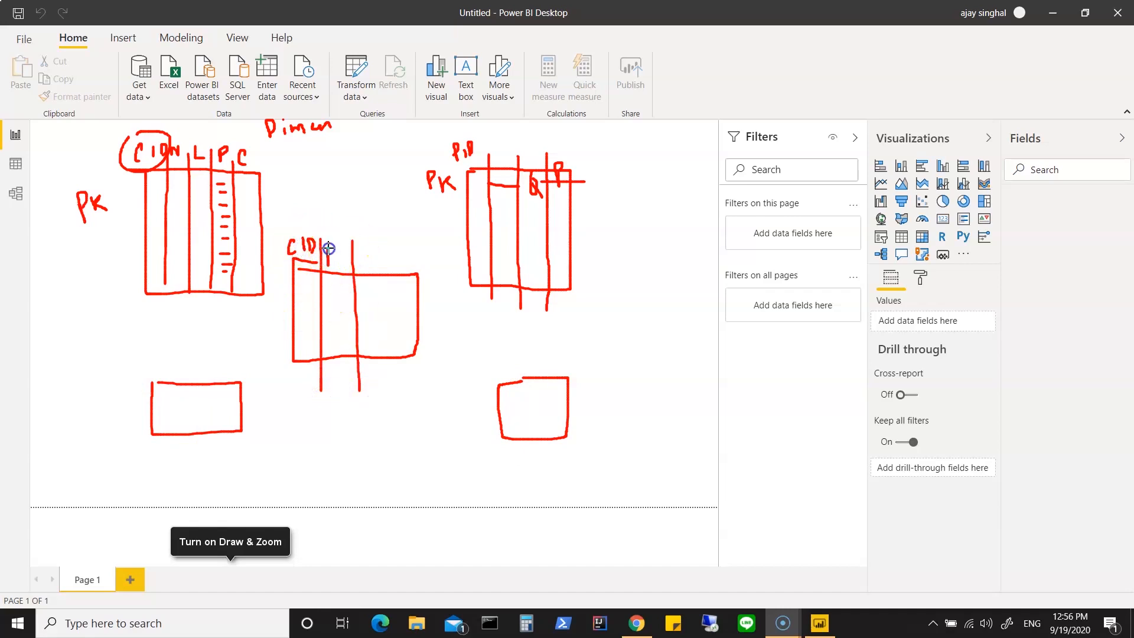
mouse_move(335, 255)
left_mouse_down()
mouse_move(380, 278)
mouse_move(380, 390)
left_mouse_up()
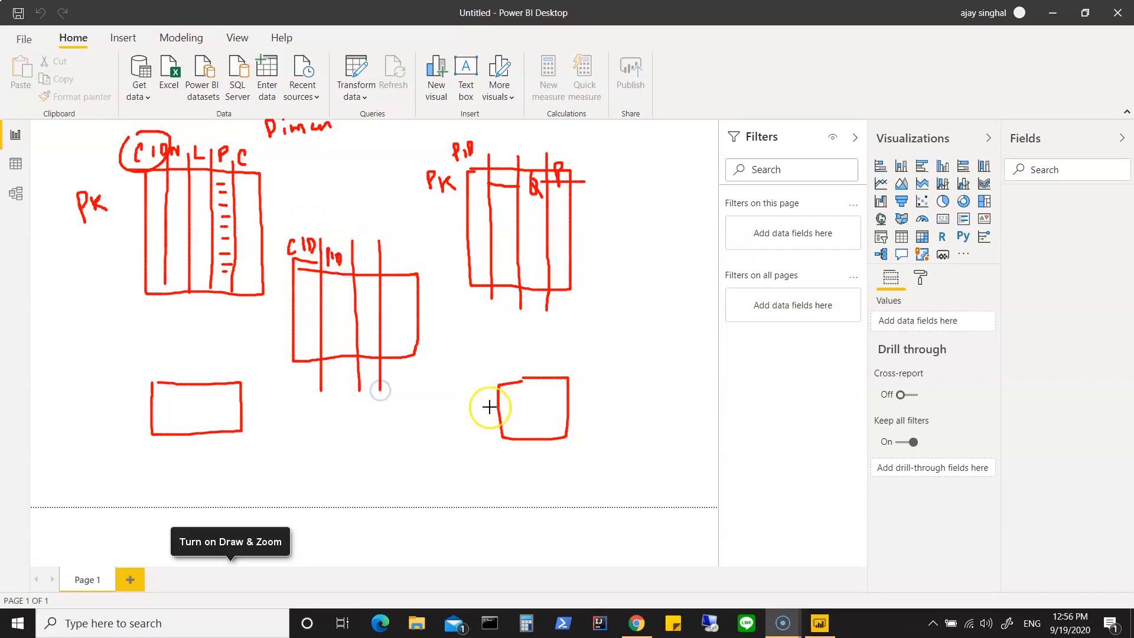
Step: Divide the small table below the second one into three columns headed by LID, and tick the first table's C column
left_click_drag(516, 381, 516, 456)
left_click_drag(498, 358, 516, 371)
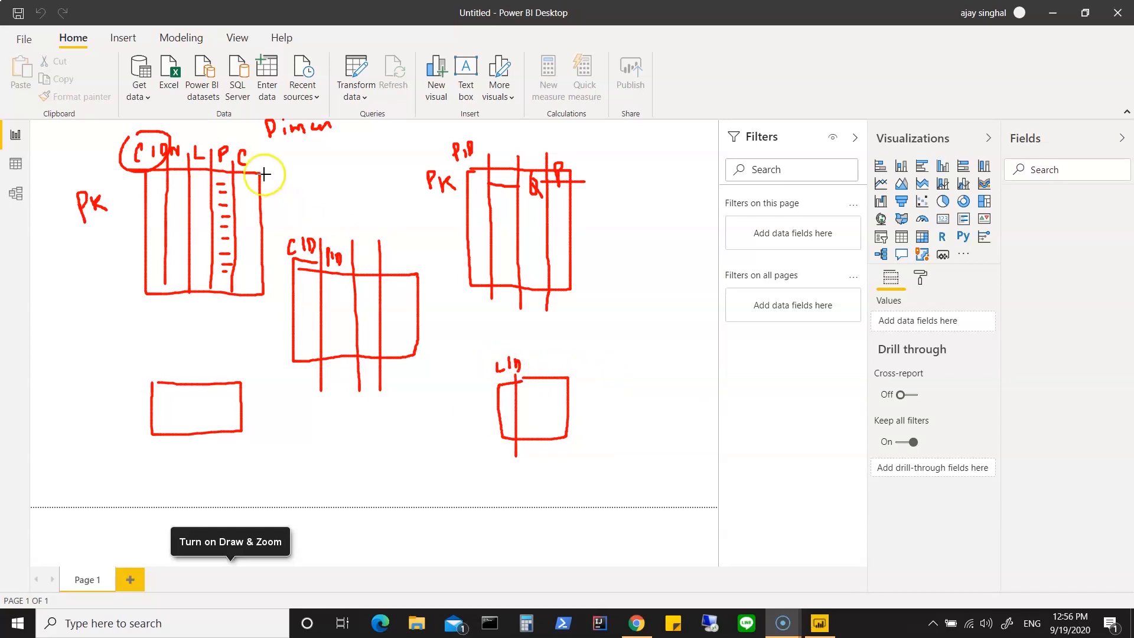
left_click_drag(255, 156, 273, 150)
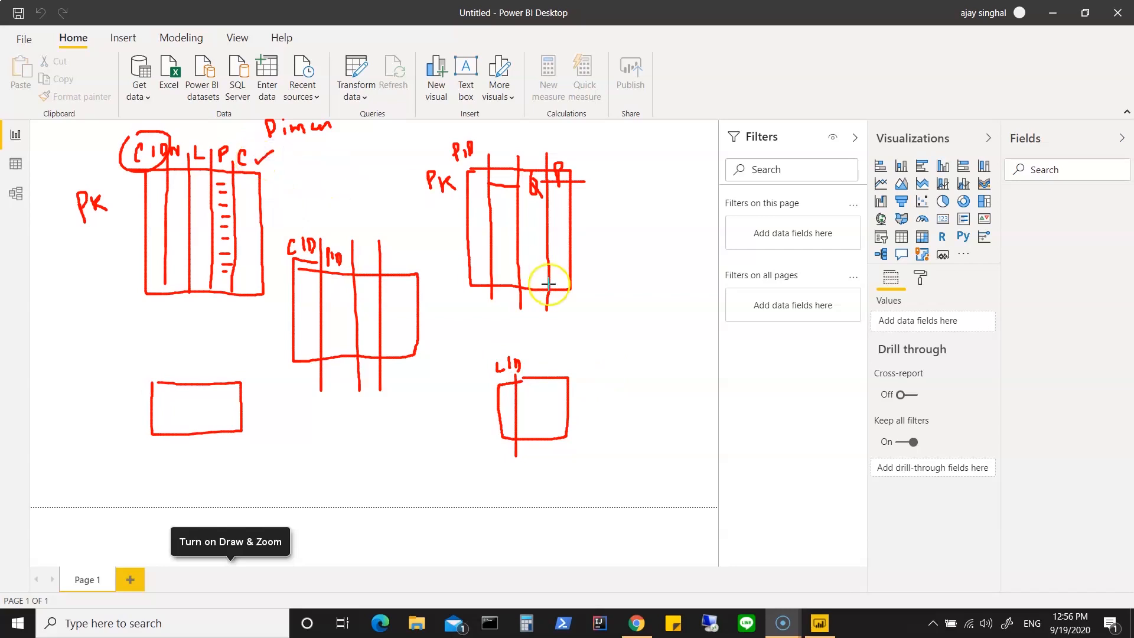
left_click_drag(558, 369, 555, 444)
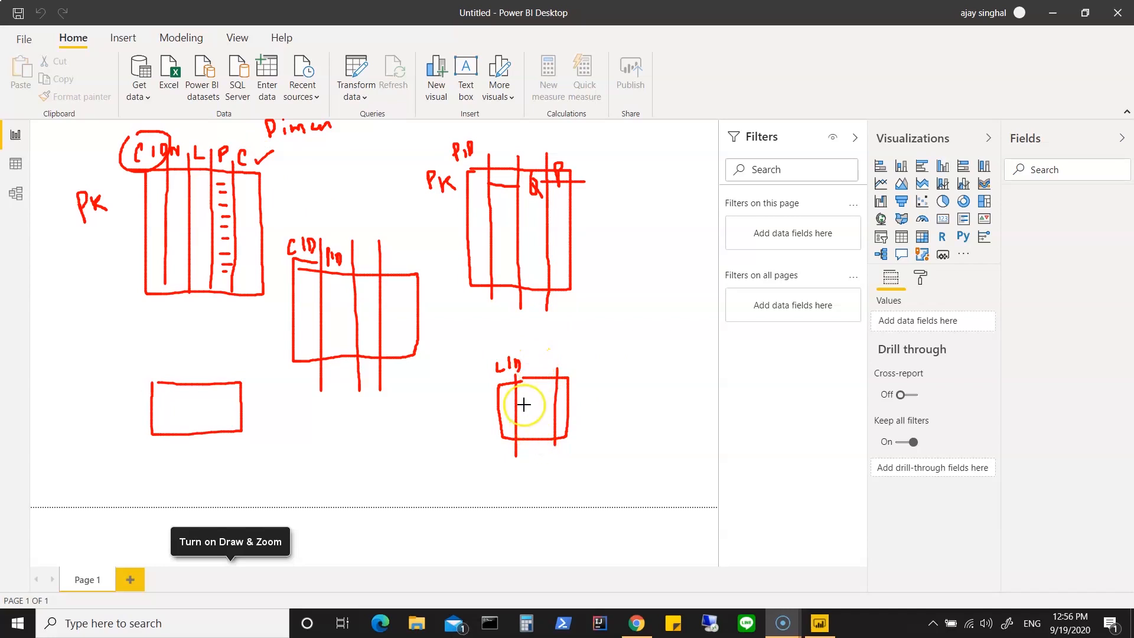
Step: Widen the central table and add the column headings LID, Q and T
mouse_move(363, 251)
left_mouse_down()
mouse_move(428, 264)
mouse_move(443, 317)
mouse_move(428, 367)
mouse_move(383, 358)
mouse_move(384, 266)
mouse_move(414, 263)
mouse_move(412, 369)
left_mouse_up()
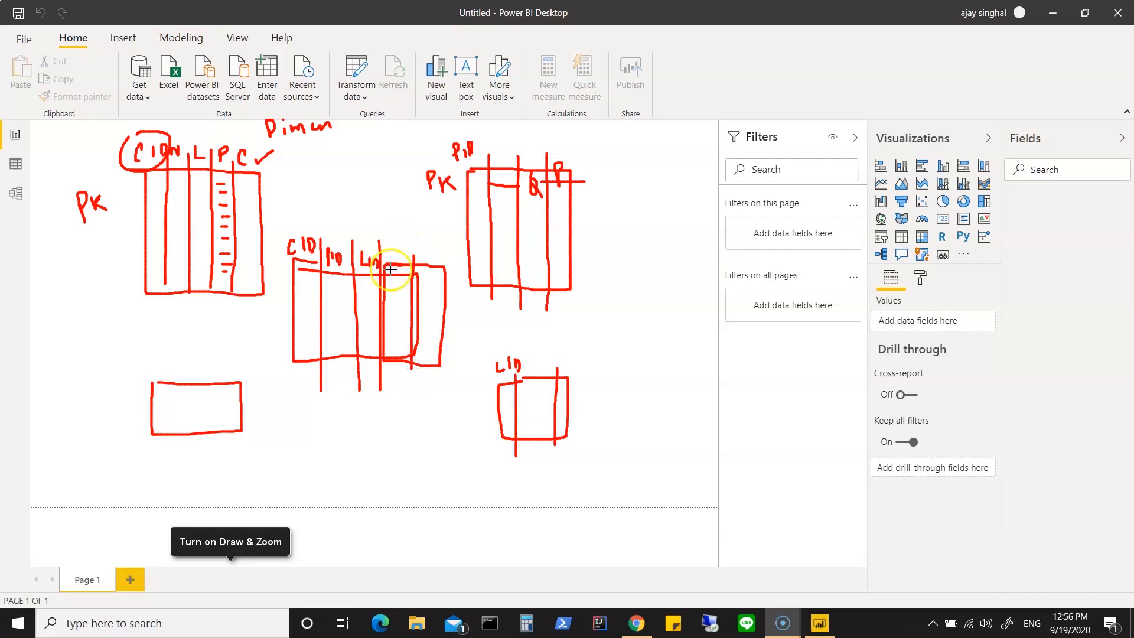
left_click_drag(427, 246, 435, 245)
left_click_drag(431, 247, 432, 259)
left_click(194, 326)
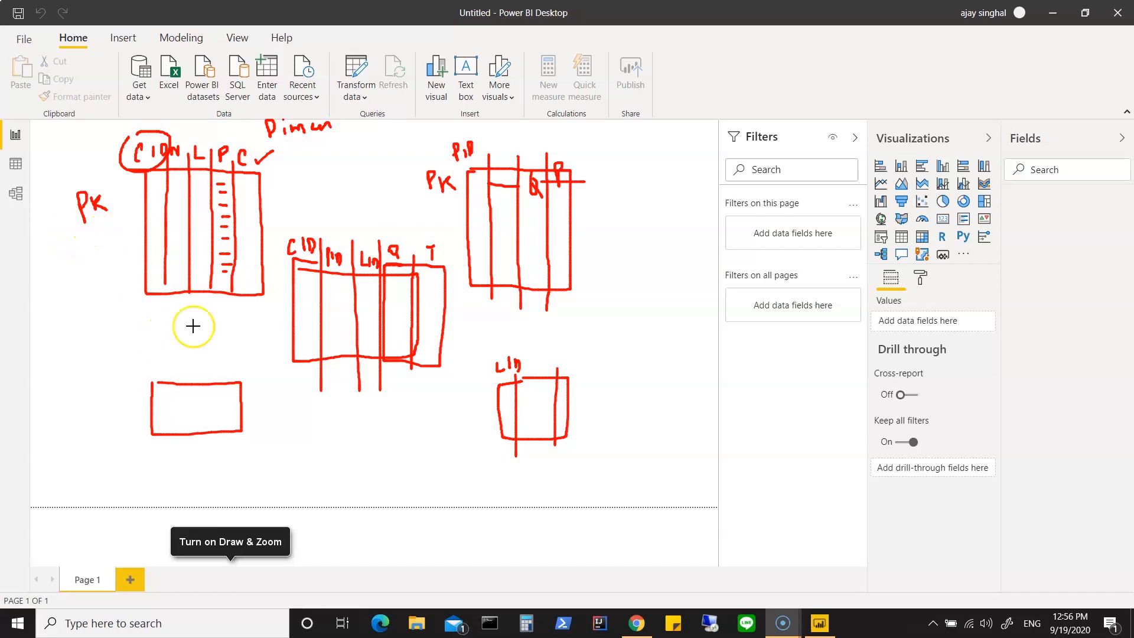
Step: Draw connector lines linking the CID, PID and LID tables to their matching columns in the central table
mouse_move(151, 251)
left_mouse_down()
mouse_move(118, 256)
mouse_move(136, 324)
mouse_move(296, 329)
left_mouse_up()
mouse_move(337, 245)
left_mouse_down()
mouse_move(338, 209)
mouse_move(388, 180)
mouse_move(478, 191)
left_mouse_up()
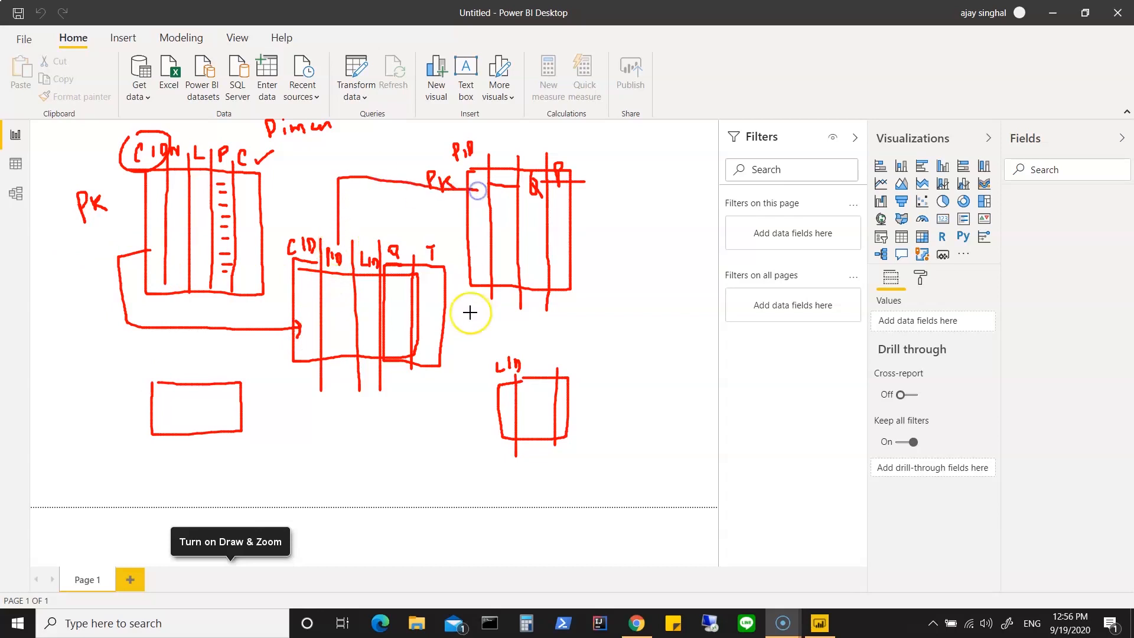
mouse_move(508, 416)
left_mouse_down()
mouse_move(380, 414)
mouse_move(379, 351)
left_mouse_up()
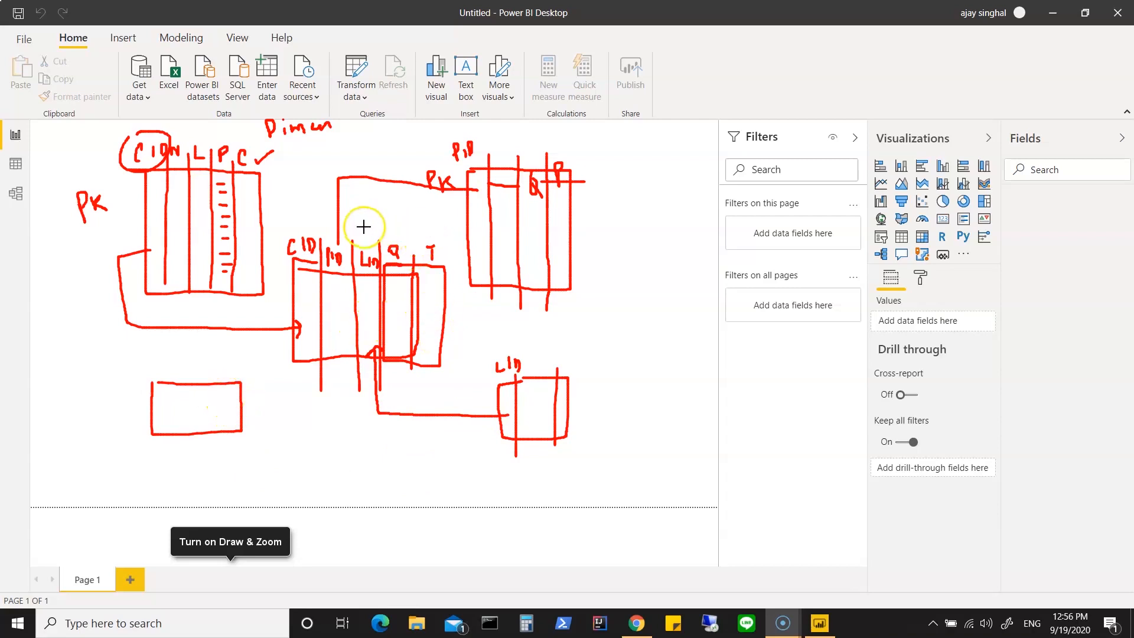
Step: Label the central table F with sample row marks in its ID columns, and title the diagram Star
mouse_move(361, 215)
left_mouse_down()
mouse_move(364, 225)
mouse_move(373, 215)
left_mouse_up()
mouse_move(365, 286)
left_mouse_down()
mouse_move(383, 291)
mouse_move(377, 299)
left_mouse_up()
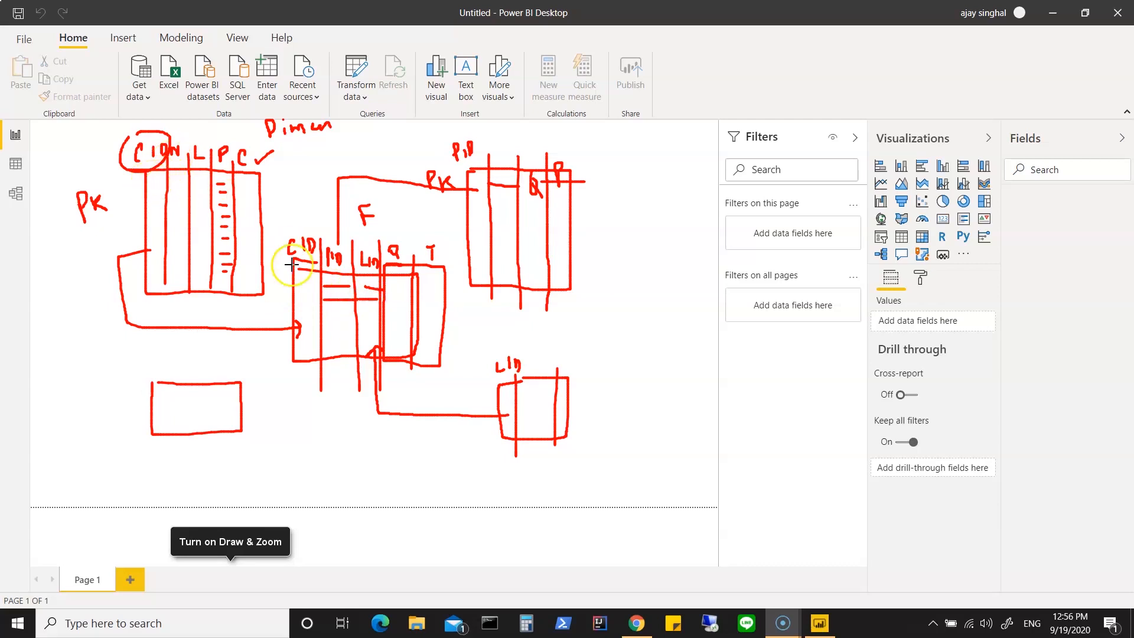
left_click_drag(299, 283, 318, 285)
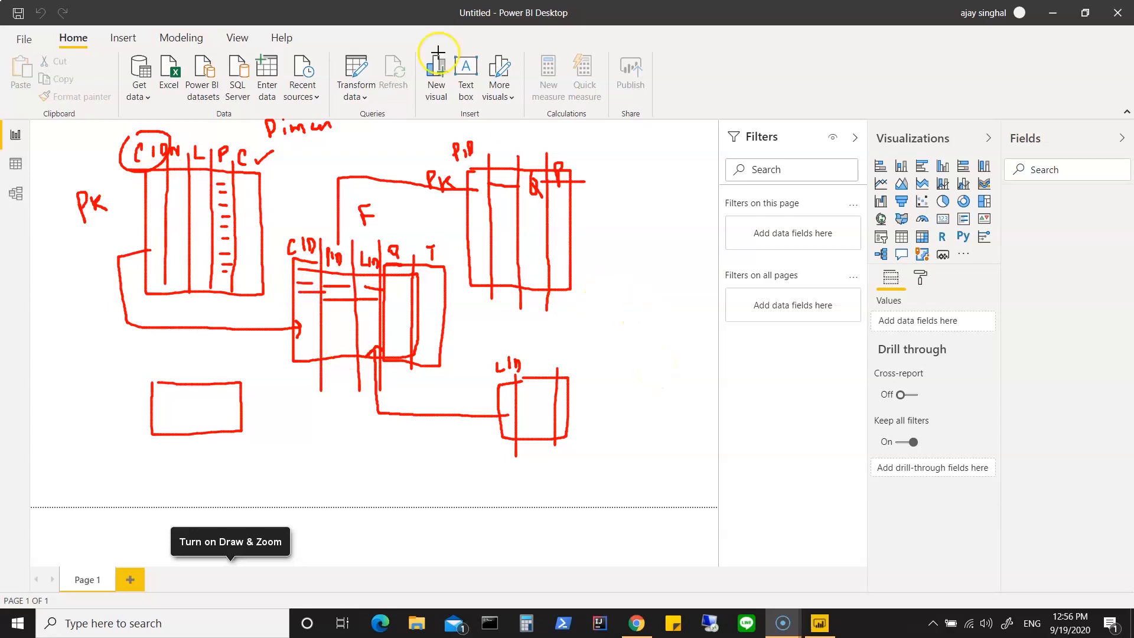
left_click_drag(408, 116, 406, 140)
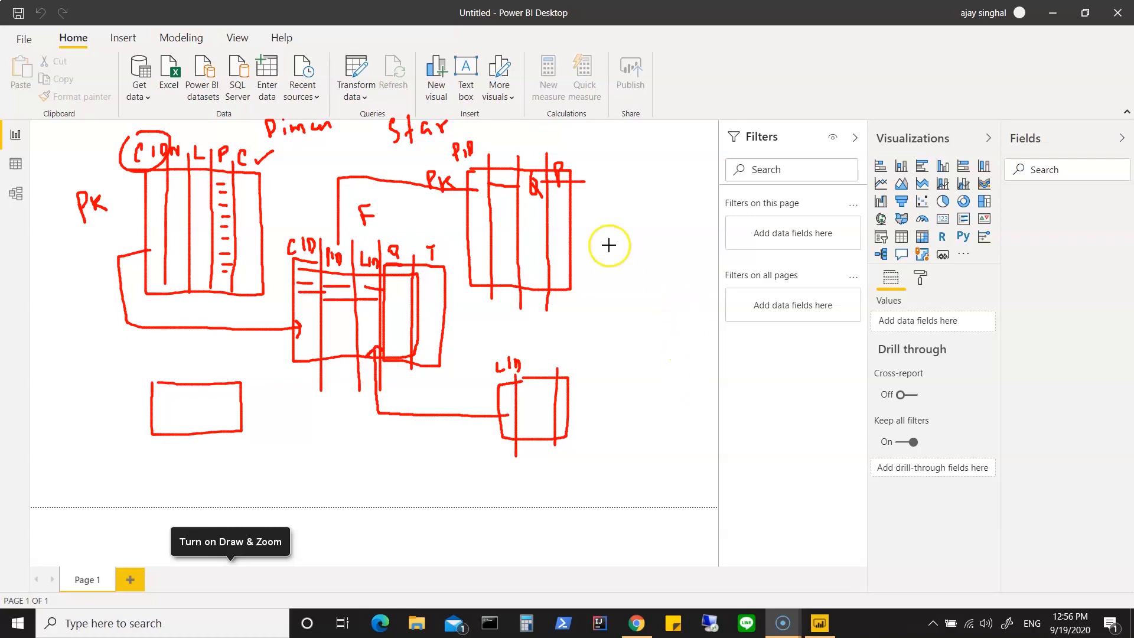
Step: Draw another table box beyond the second table, circle the P column, and draw an arrow from the second table to the new box
mouse_move(619, 258)
left_mouse_down()
mouse_move(618, 294)
mouse_move(615, 245)
mouse_move(679, 281)
mouse_move(656, 301)
mouse_move(618, 302)
mouse_move(618, 291)
left_mouse_up()
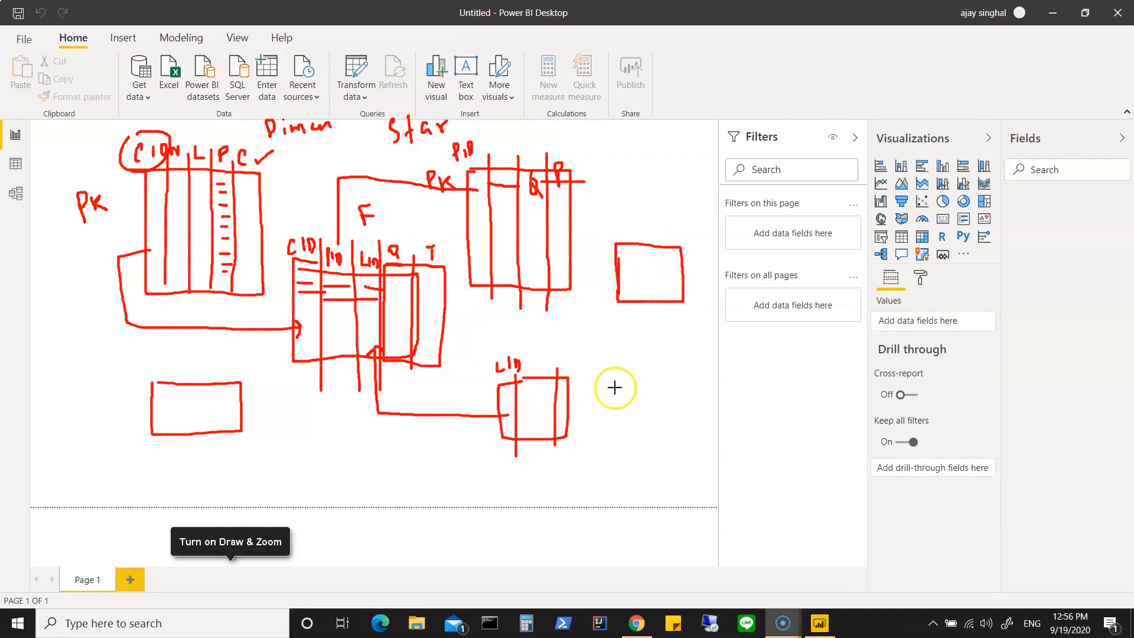
left_click_drag(571, 148, 569, 190)
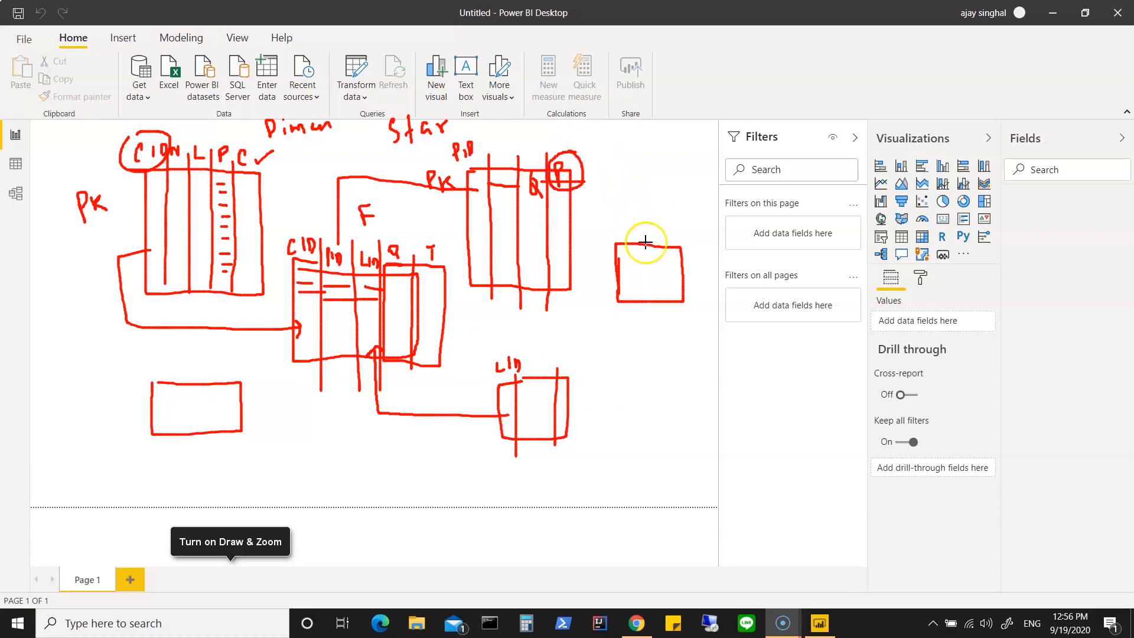
left_click_drag(582, 206, 638, 231)
Step: Add an SC column to the second table and divide the new outer table into columns, heading the first SCI
mouse_move(570, 170)
left_mouse_down()
mouse_move(598, 173)
mouse_move(599, 266)
mouse_move(574, 286)
left_mouse_up()
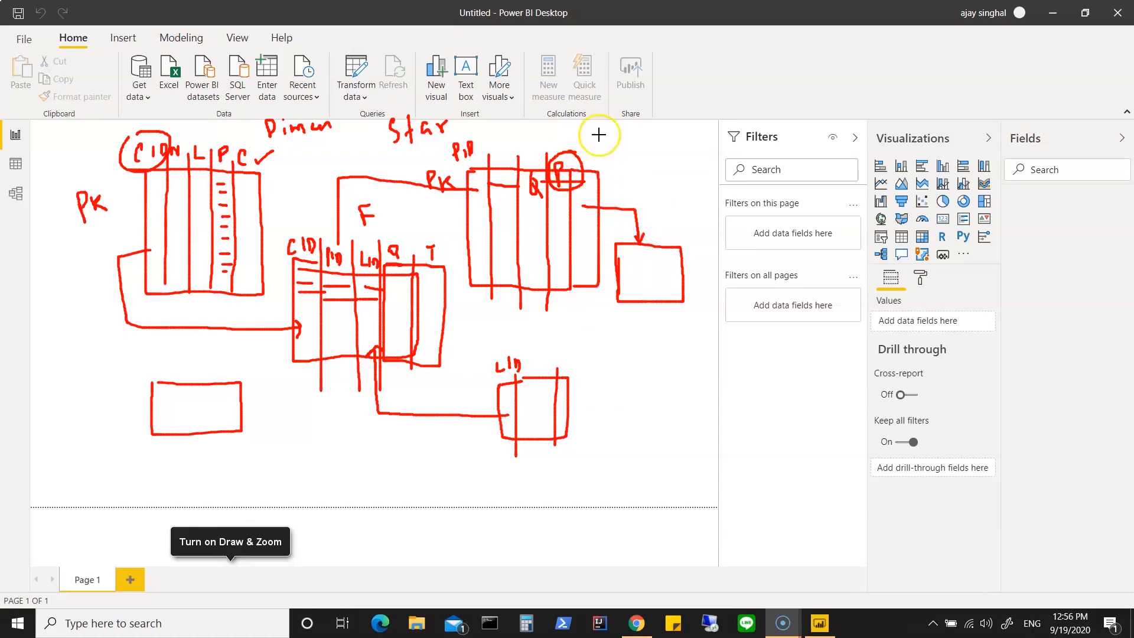
left_click_drag(601, 160, 617, 169)
left_click_drag(635, 237, 636, 327)
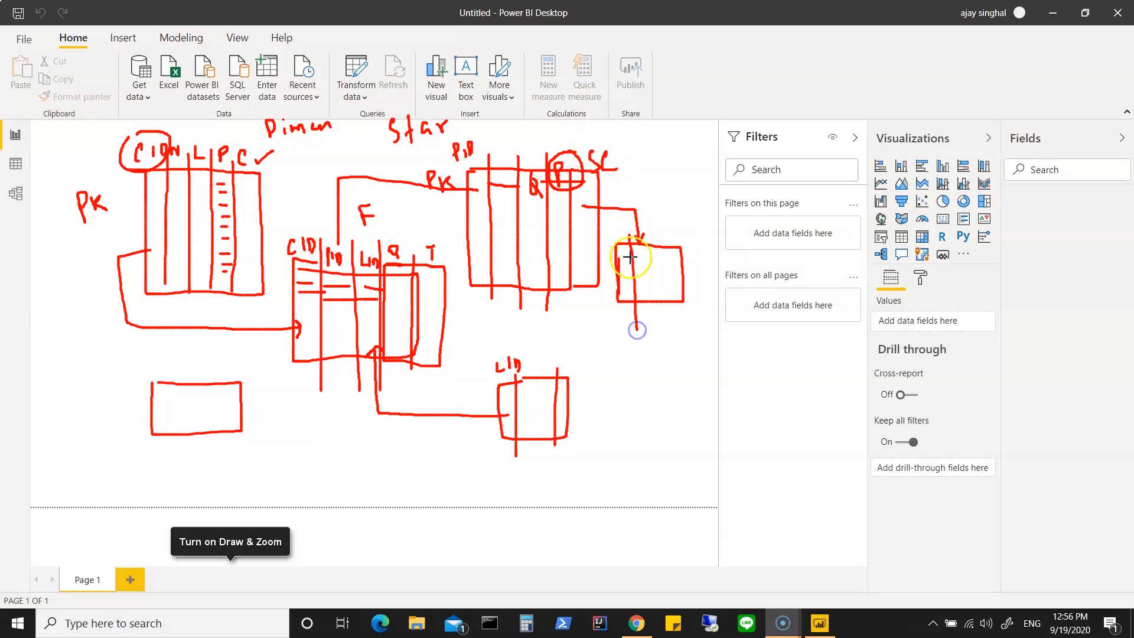
mouse_move(611, 225)
left_mouse_down()
mouse_move(629, 234)
mouse_move(653, 306)
left_mouse_up()
left_click_drag(664, 247, 668, 328)
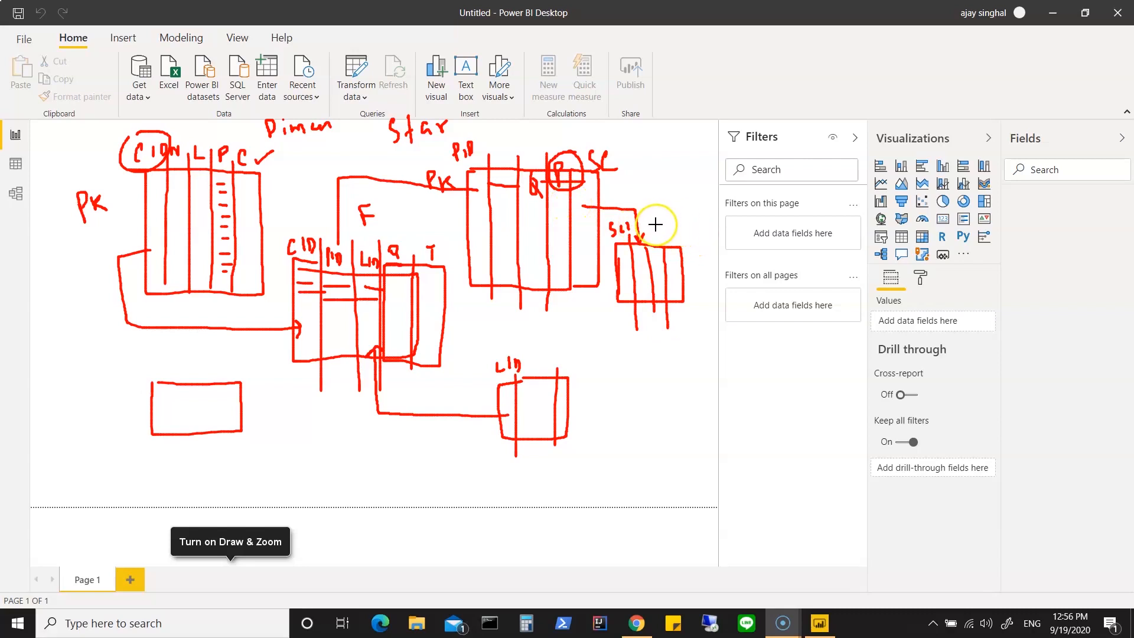
Step: Mark the new outer table's key as PK and the second table's SC column as FK
left_click_drag(649, 216, 676, 227)
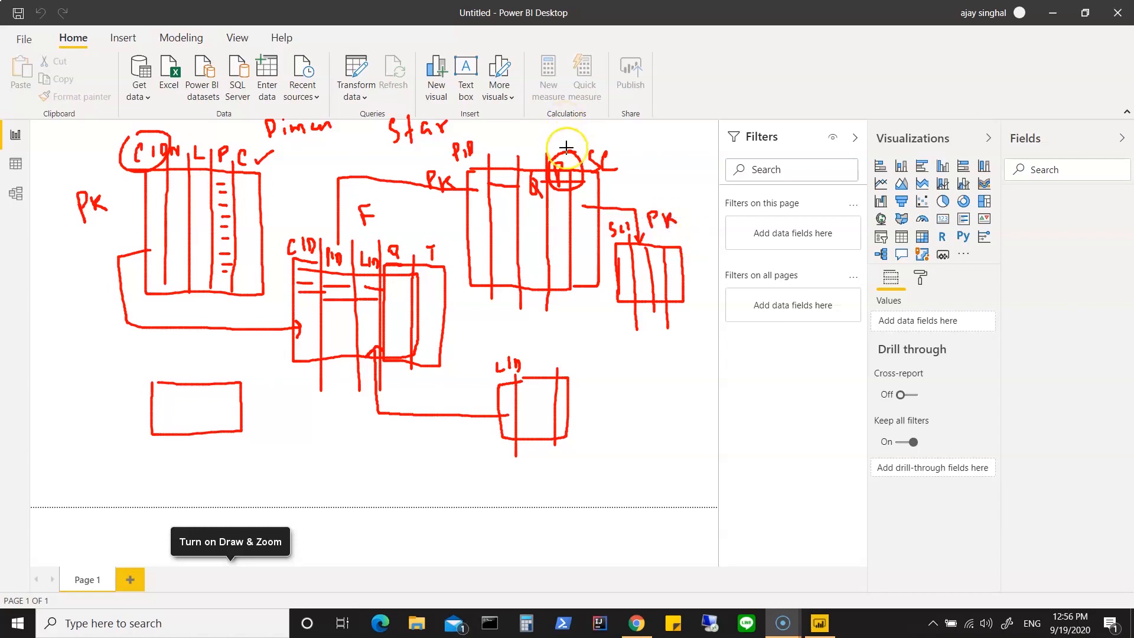
left_click(590, 136)
left_click_drag(620, 126, 622, 140)
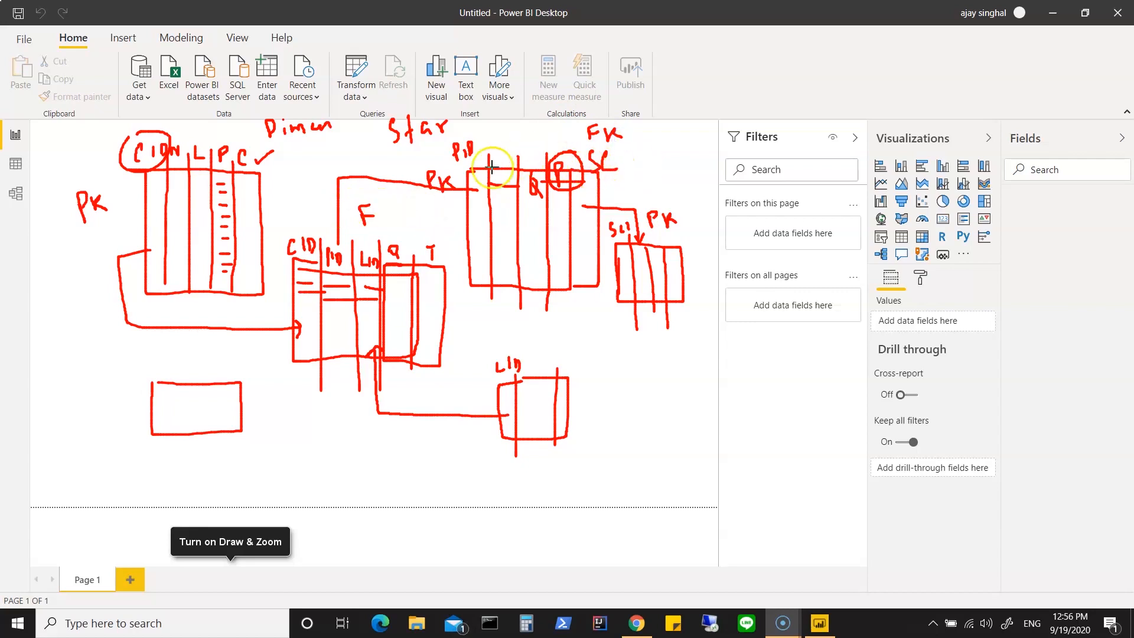
left_click(220, 143)
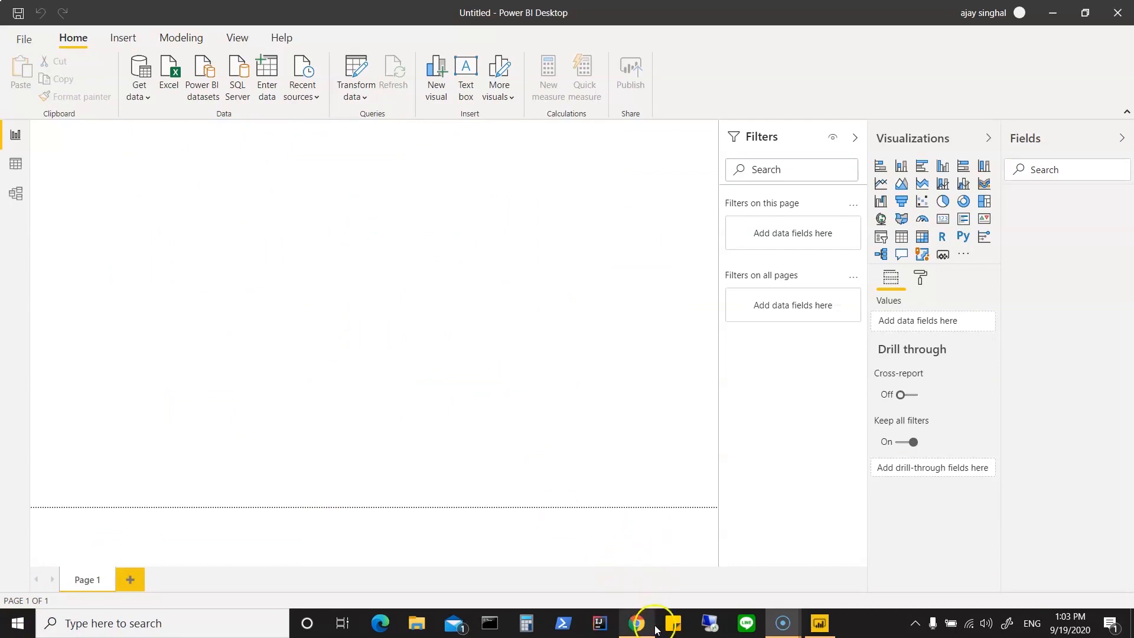
Step: Switch to Chrome and look over the open Splunk workshop text file on GitHub
mouse_move(646, 632)
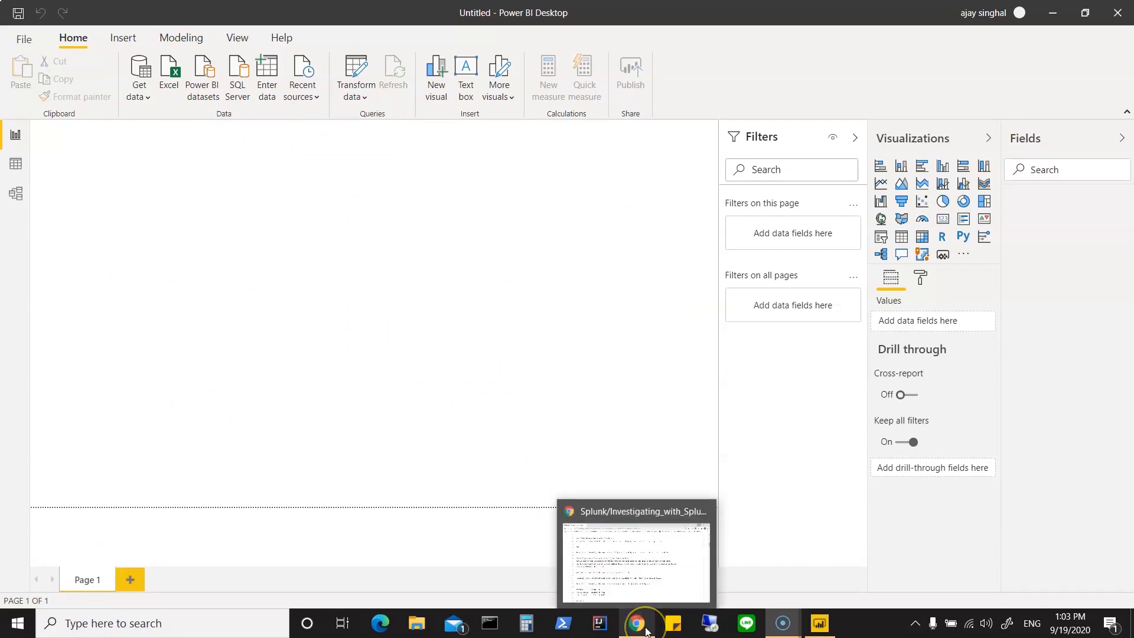
left_click(647, 632)
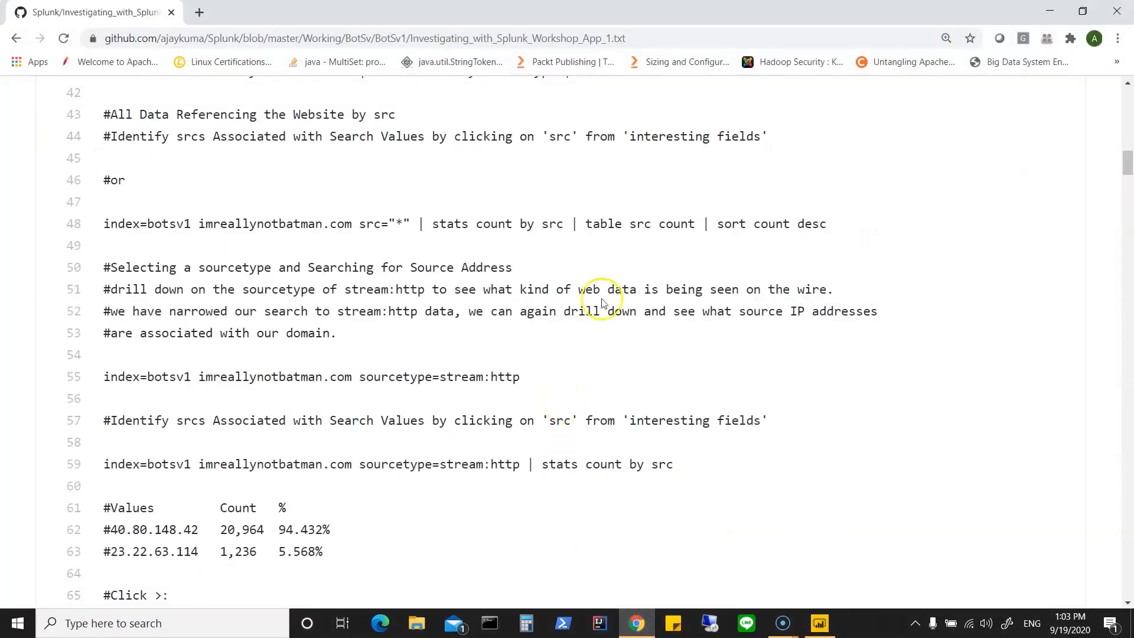
scroll(653, 347, "down", 1)
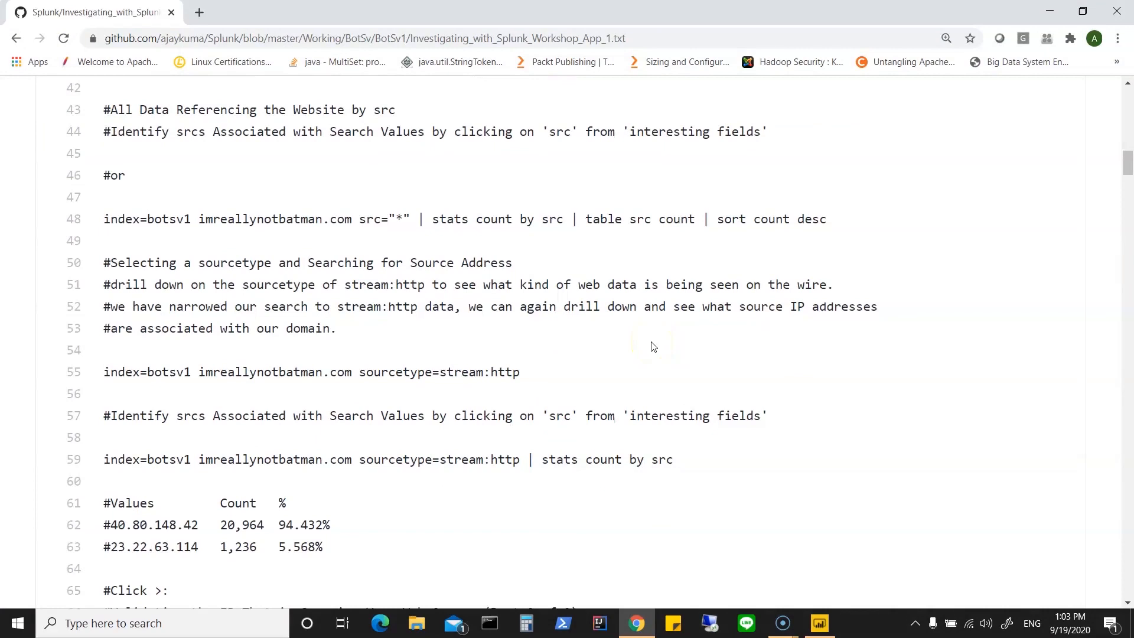
Step: Switch to File Explorer and open the Botsv1_sourceType-csv folder inside Power BI Content on the Desktop
left_click(416, 630)
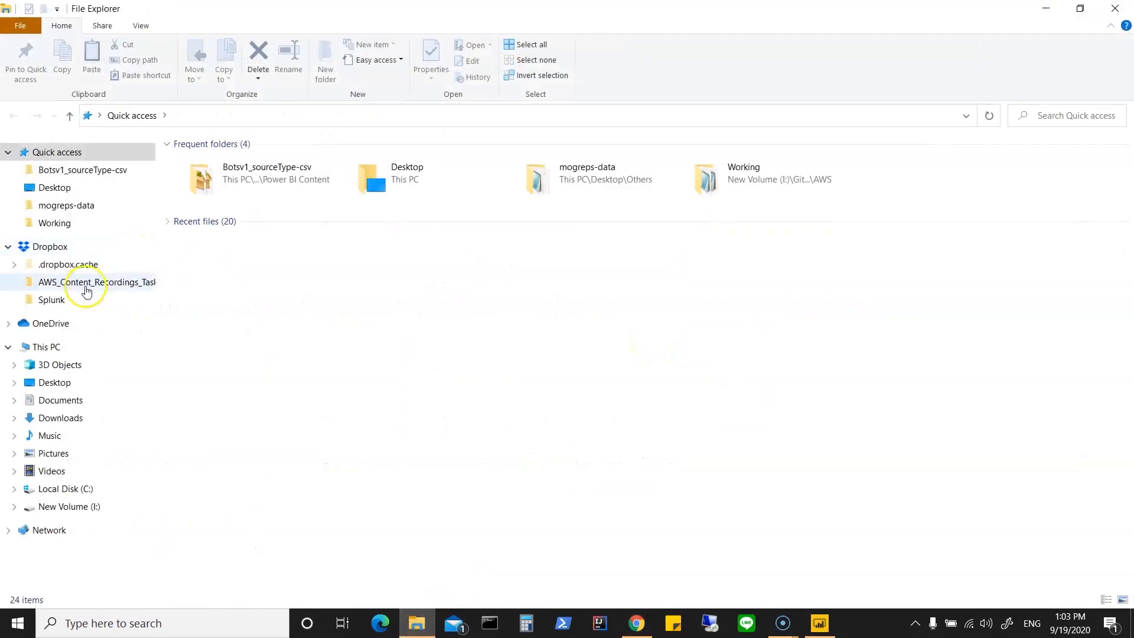
left_click(67, 382)
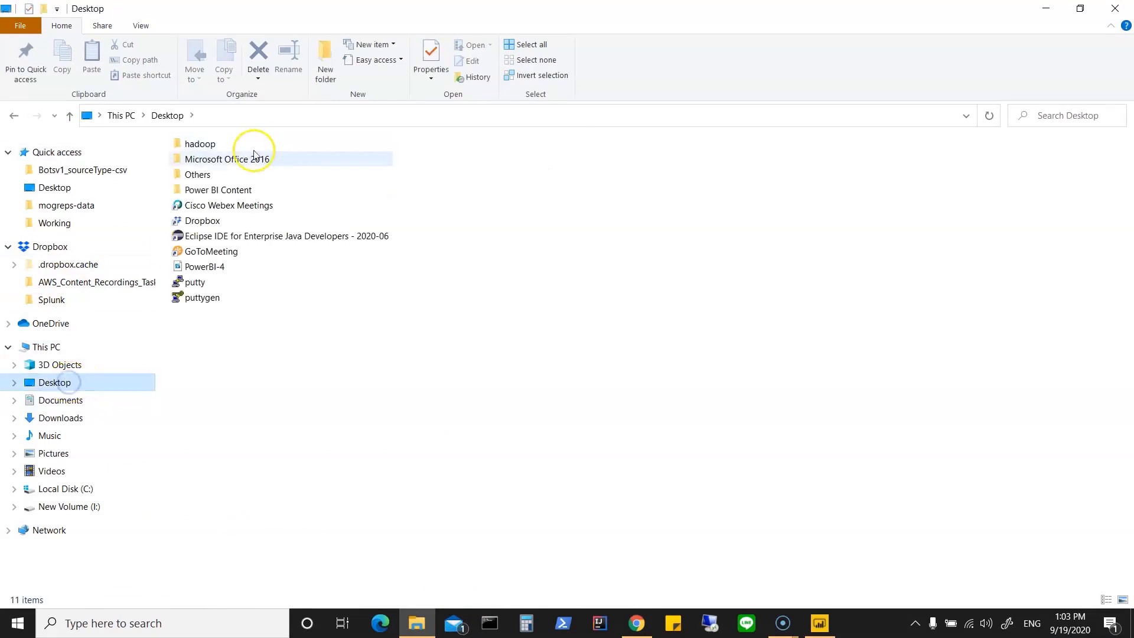
double_click(234, 189)
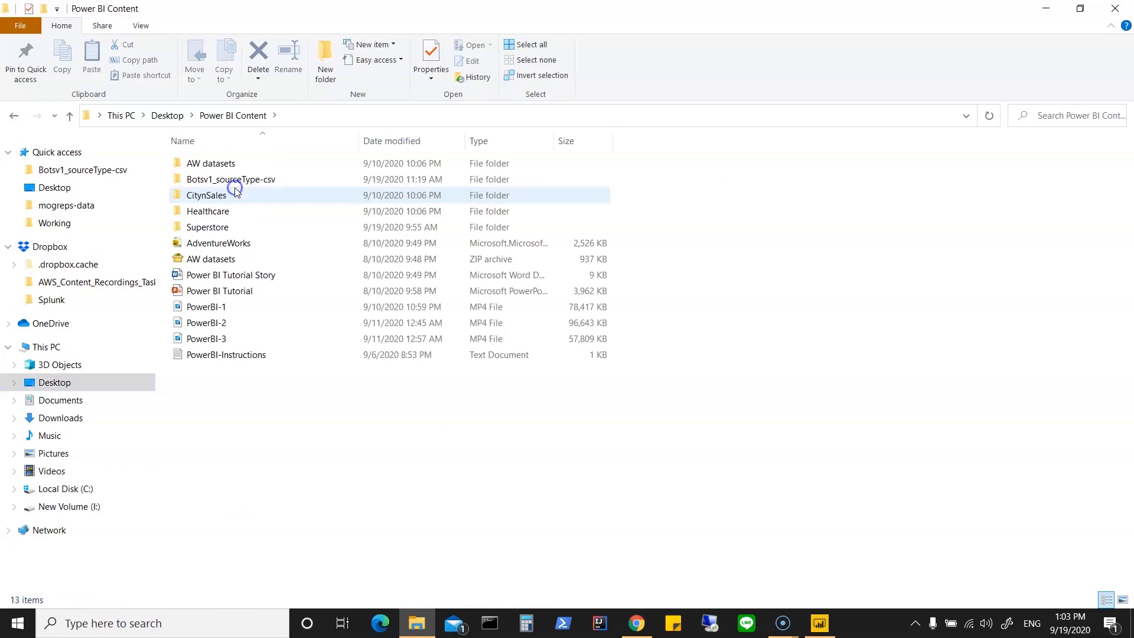
double_click(232, 180)
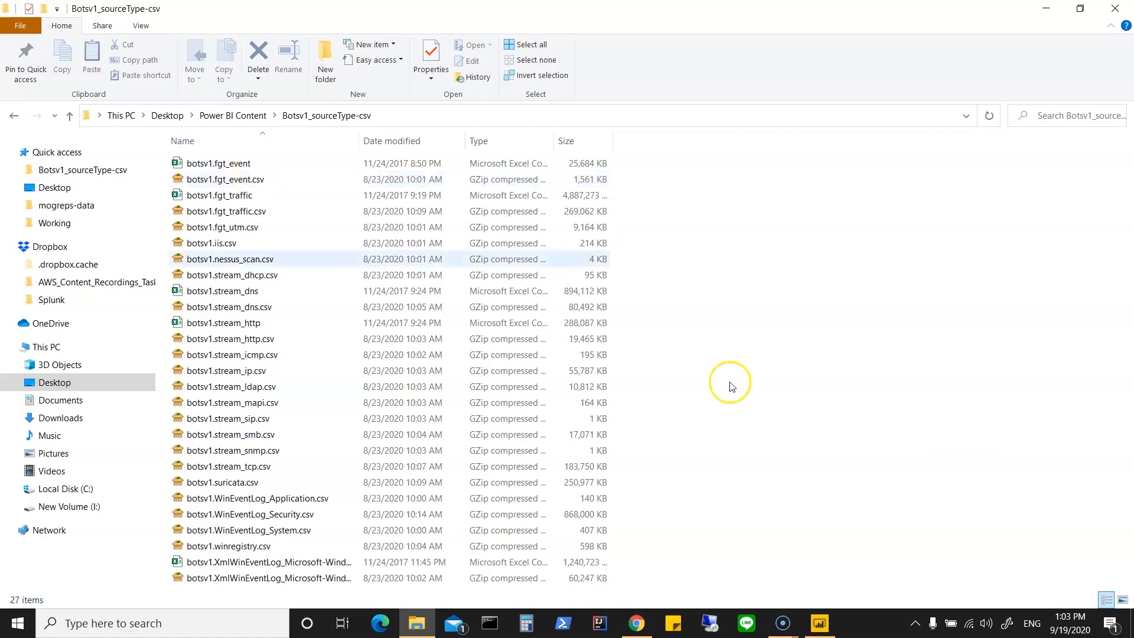
Step: Switch to Chrome, search the web for "botsv1 dataset" in a new tab and open the splunk/botsv1 GitHub repository
left_click(636, 625)
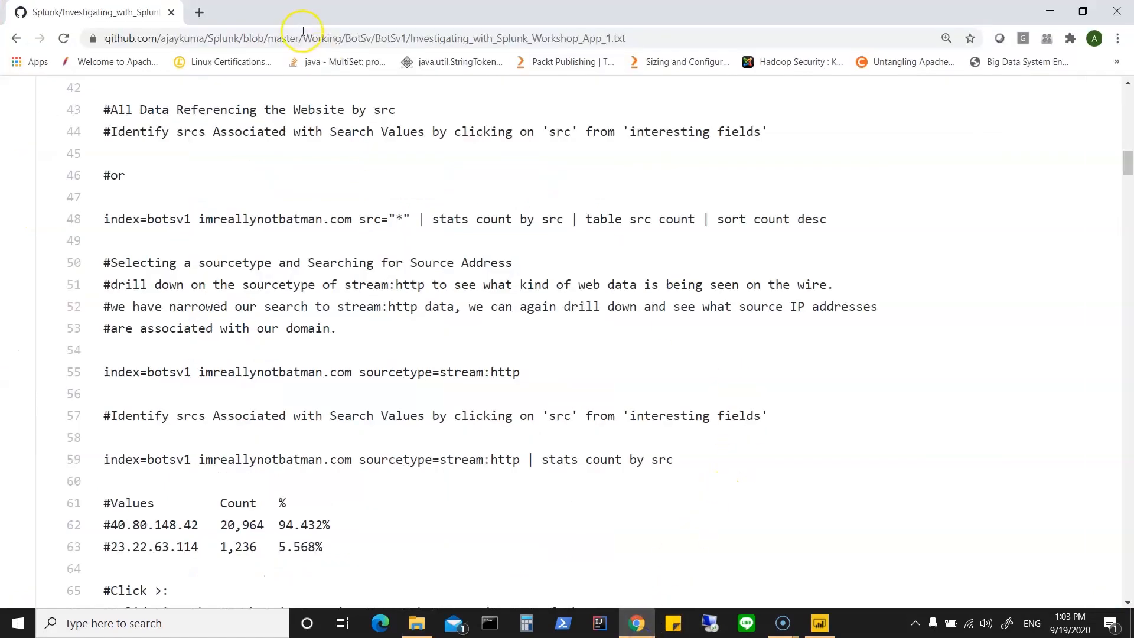
left_click(199, 12)
left_click(206, 35)
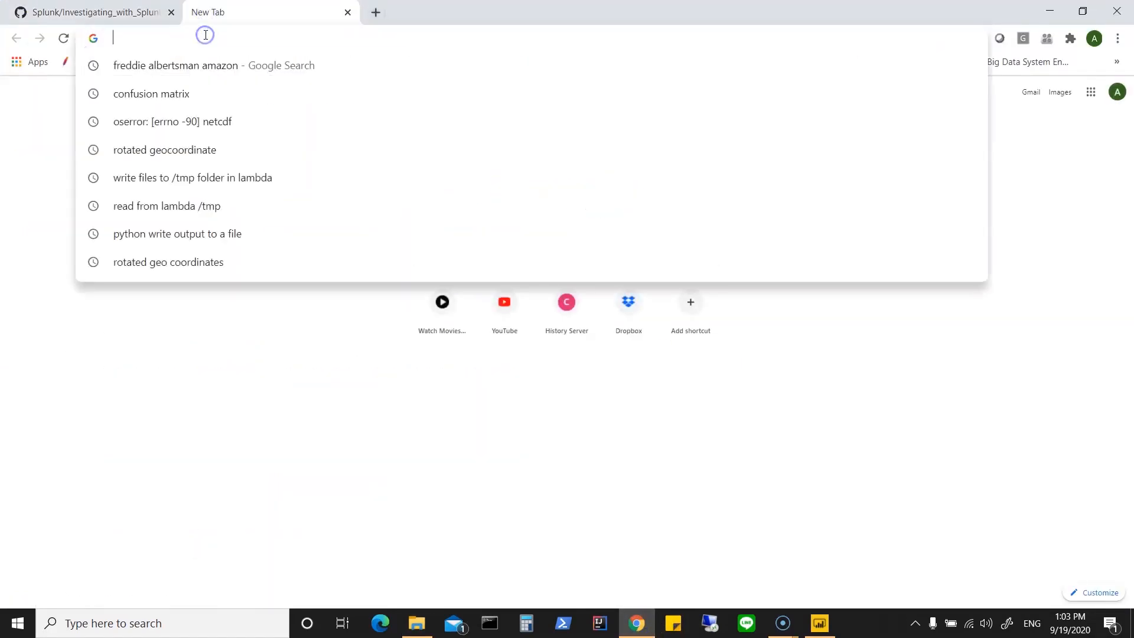
type("botsv1 dataset")
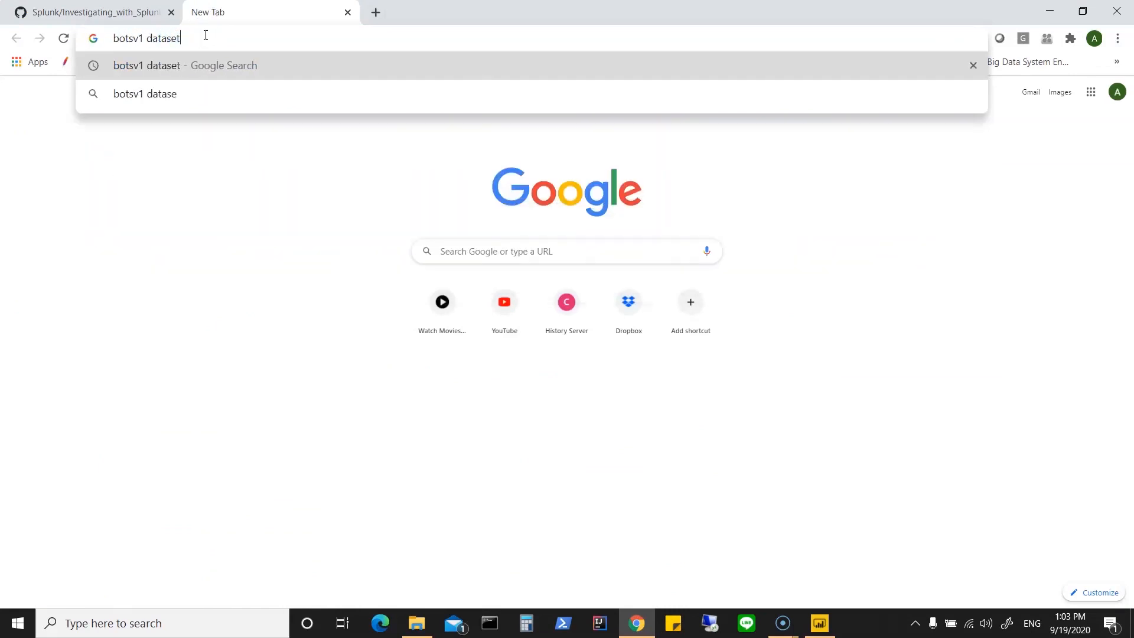
key("Return")
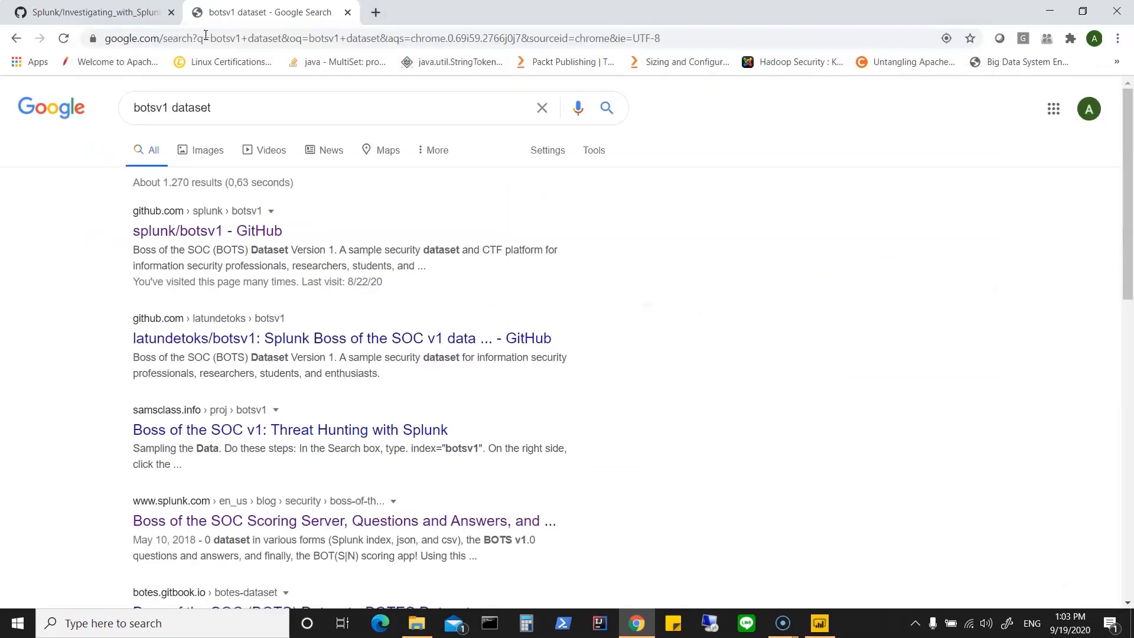
left_click(223, 230)
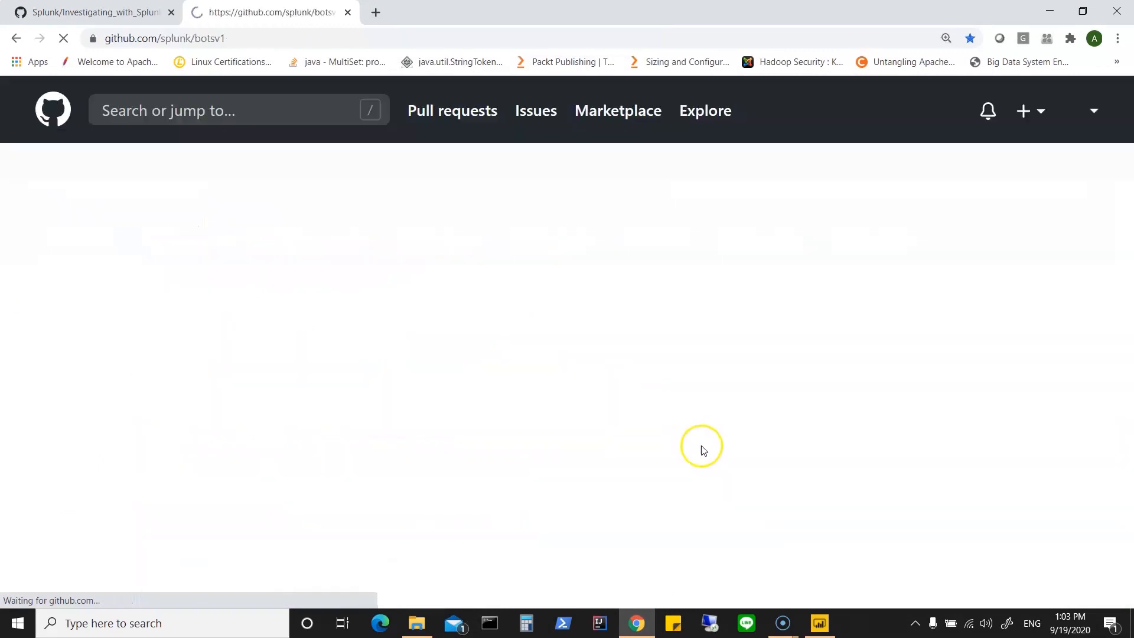
Step: Read through the Data Sourcetypes Included list on the splunk/botsv1 repository page
scroll(529, 496, "down", 5)
scroll(529, 498, "down", 6)
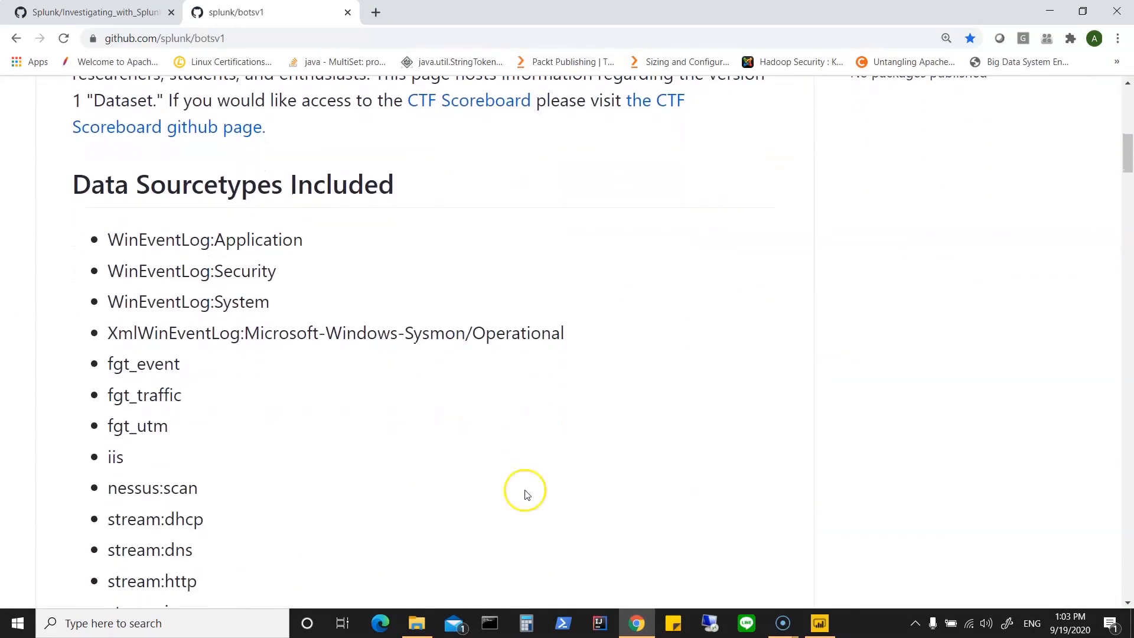
scroll(507, 415, "down", 2)
scroll(506, 417, "up", 1)
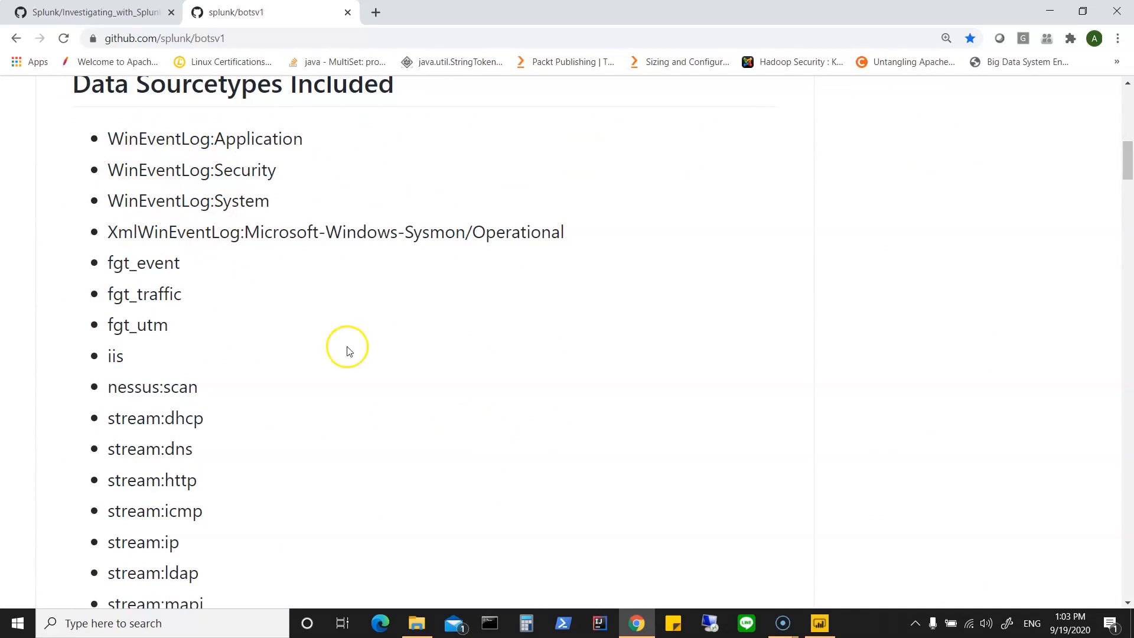
scroll(346, 347, "down", 1)
scroll(299, 383, "down", 1)
scroll(301, 385, "down", 1)
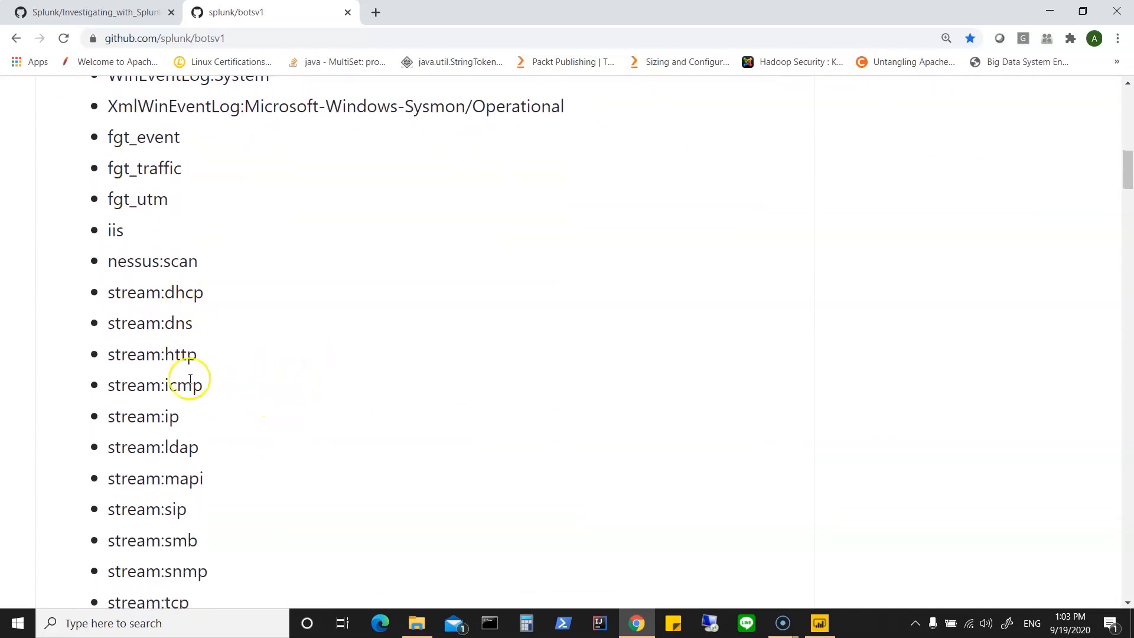
scroll(372, 469, "down", 3)
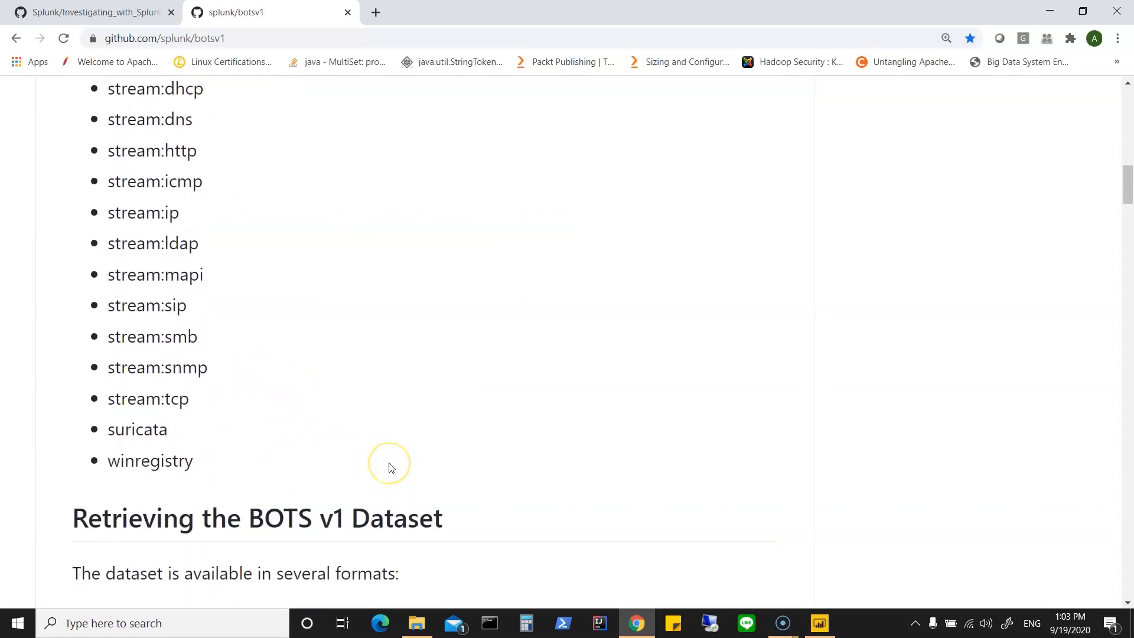
scroll(390, 467, "down", 1)
scroll(390, 463, "up", 6)
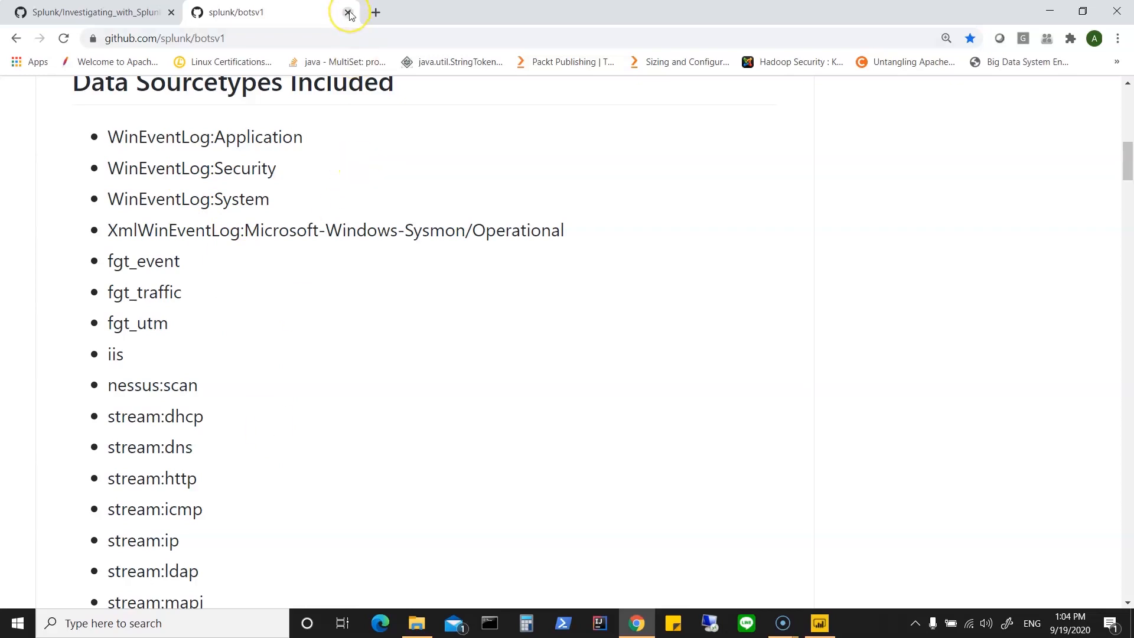
scroll(593, 410, "down", 9)
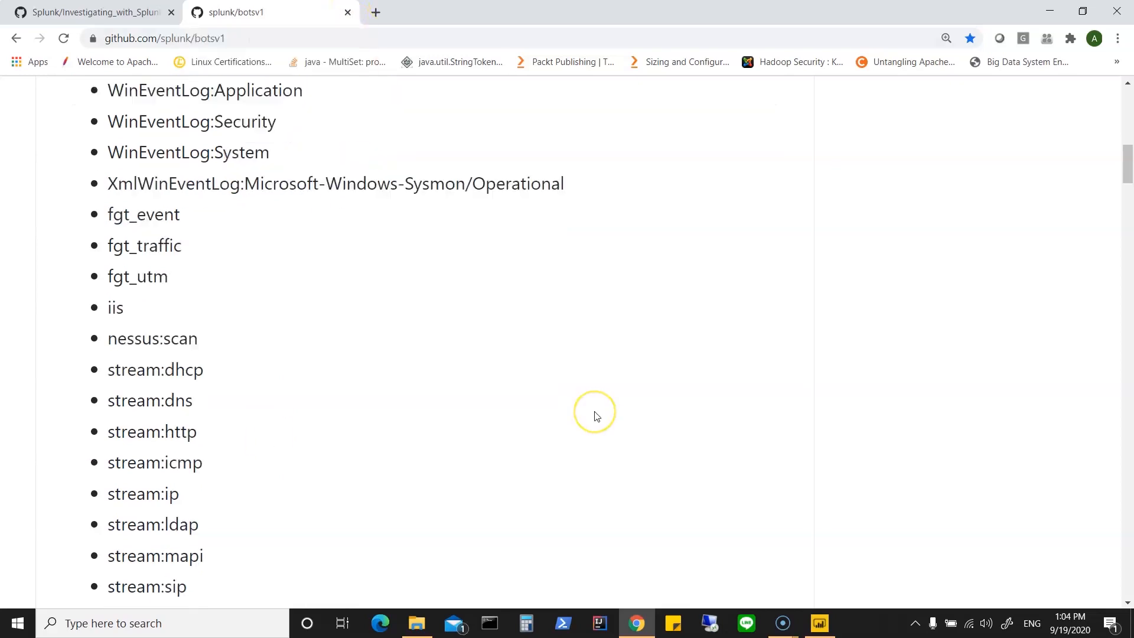
Step: Review the dataset download formats down to the CSV by Sourcetype table, and close the repository page
scroll(596, 417, "down", 4)
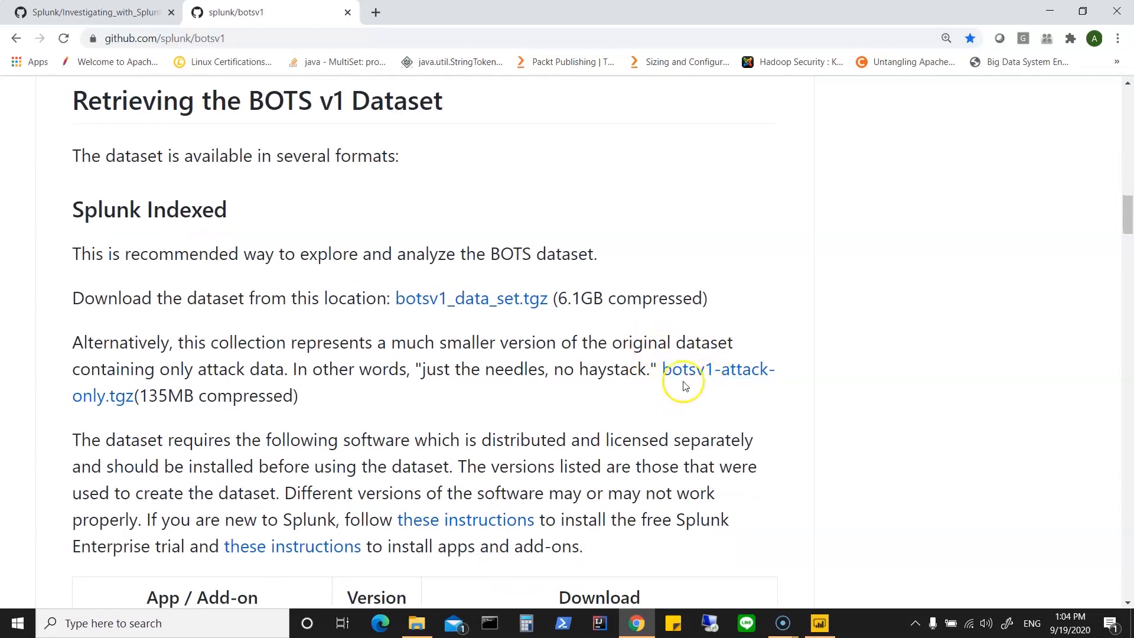
scroll(517, 374, "up", 10)
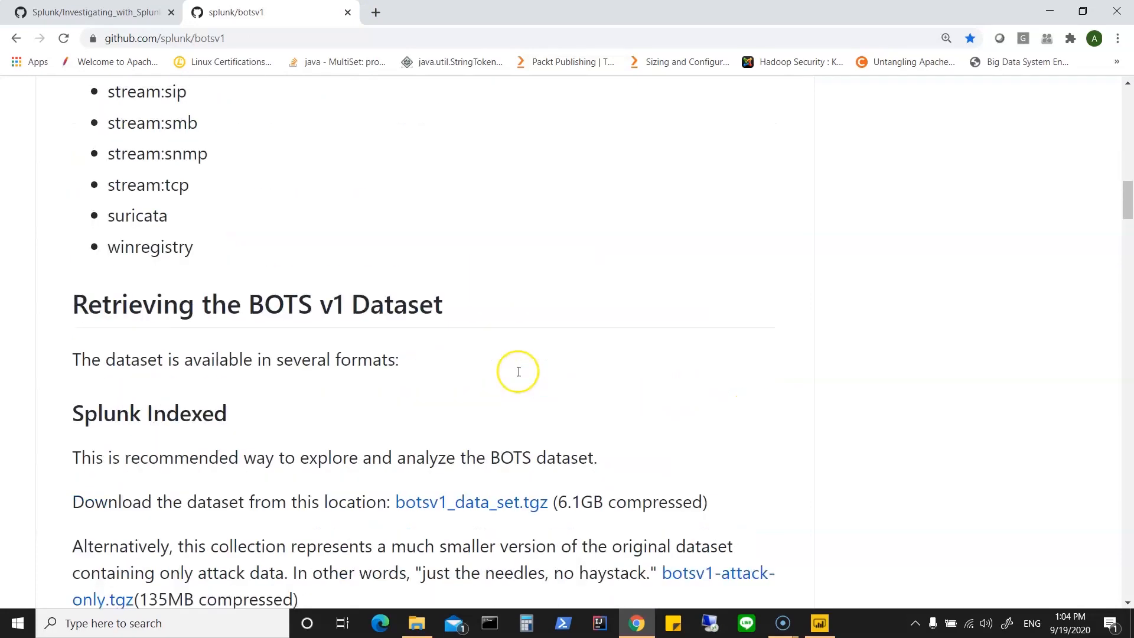
scroll(518, 380, "up", 2)
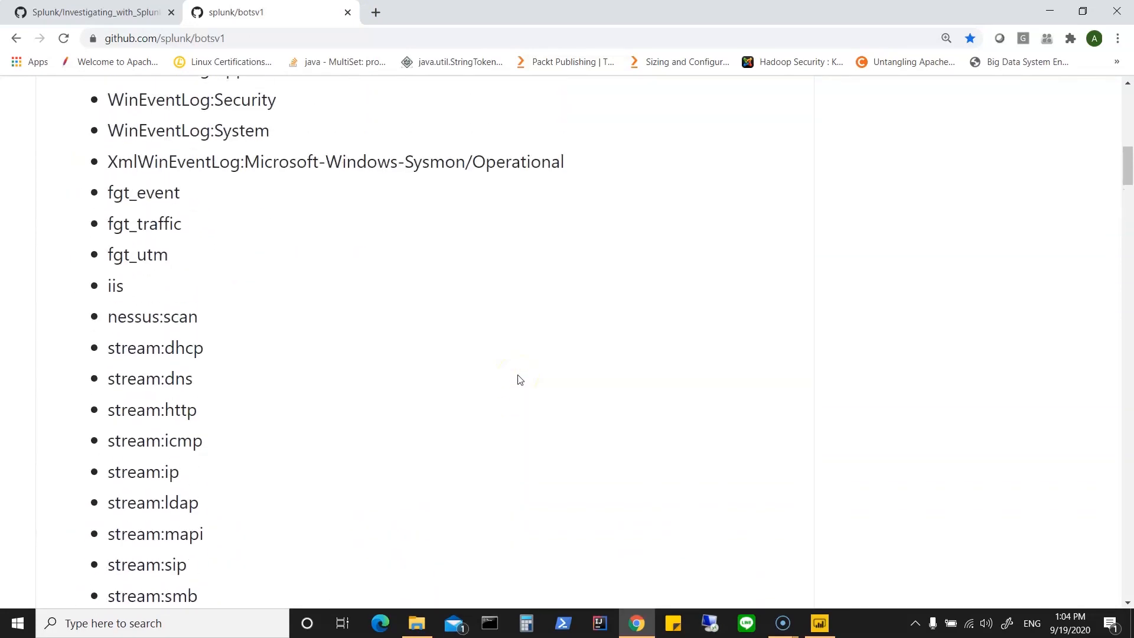
scroll(575, 500, "down", 20)
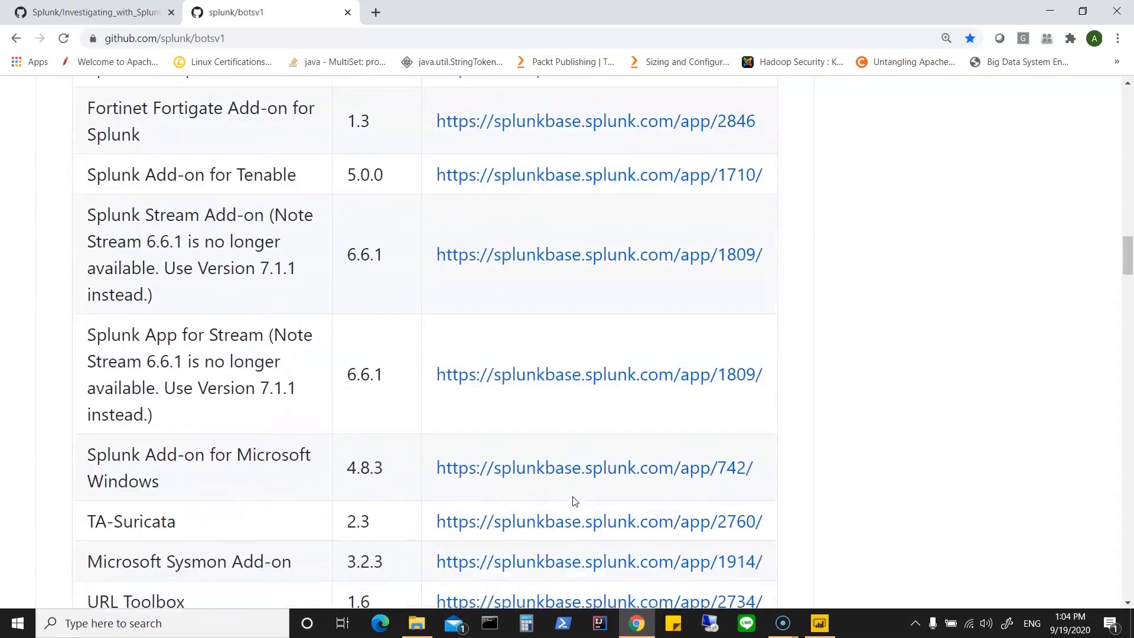
scroll(574, 501, "down", 18)
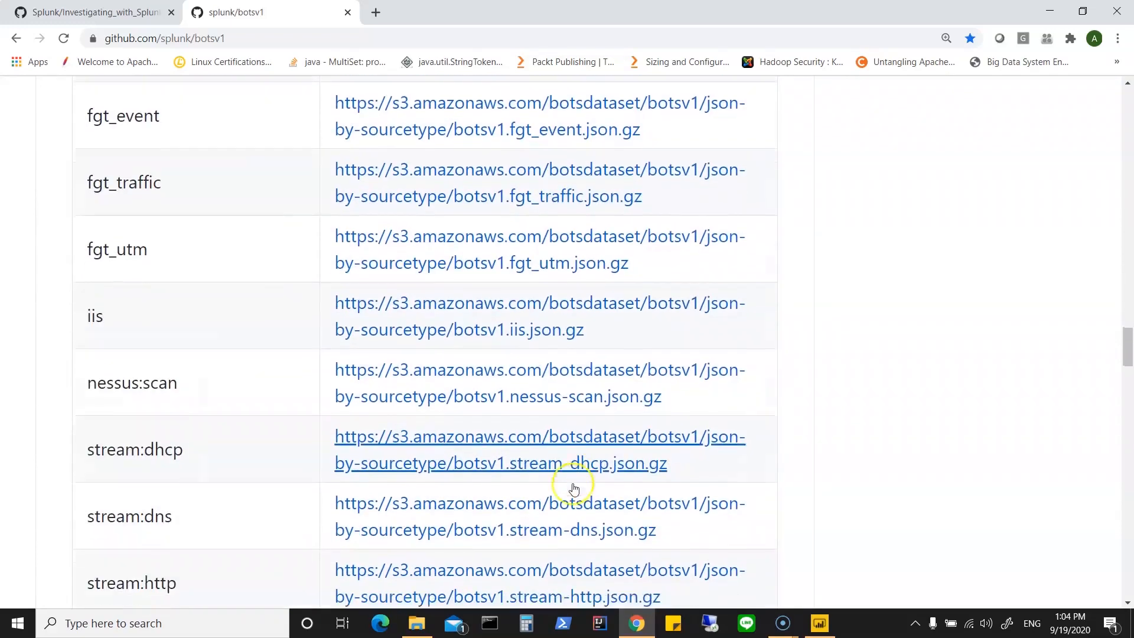
scroll(574, 489, "down", 9)
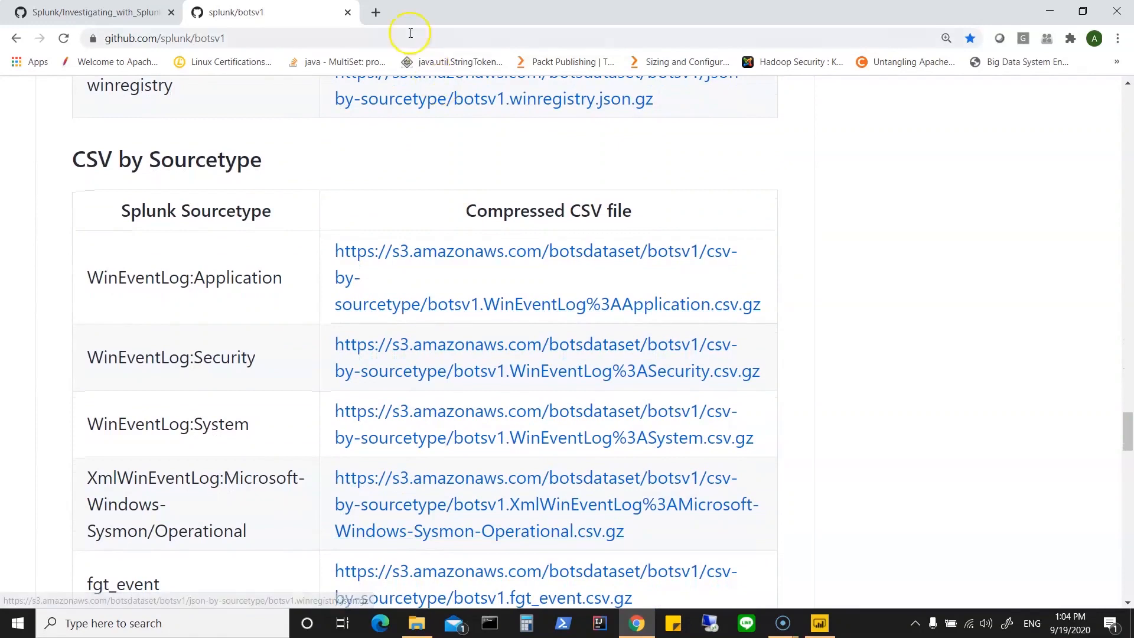
left_click(348, 13)
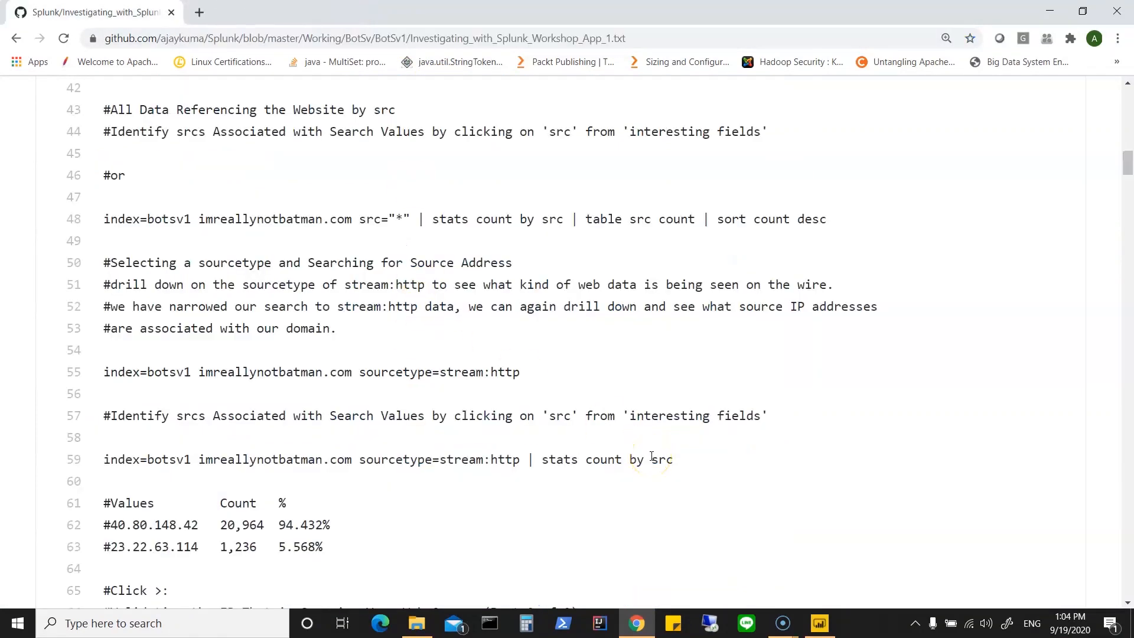
Step: Switch to File Explorer, select the uncompressed botsv1.fgt_event file in the Botsv1_sourceType-csv folder, and close the window
left_click(416, 623)
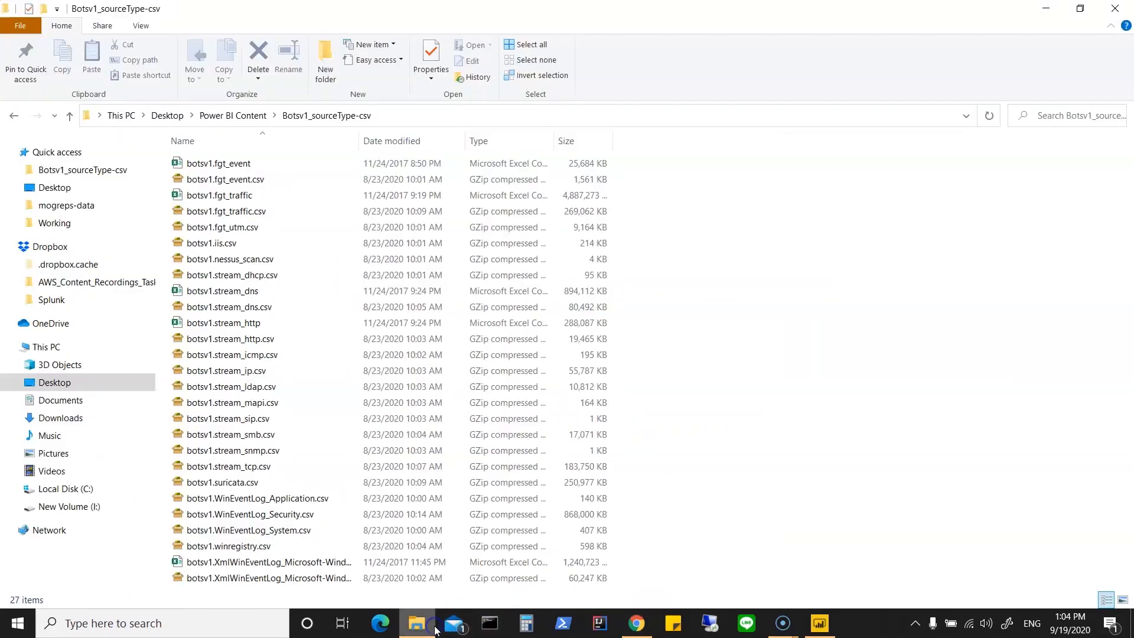
left_click(242, 166)
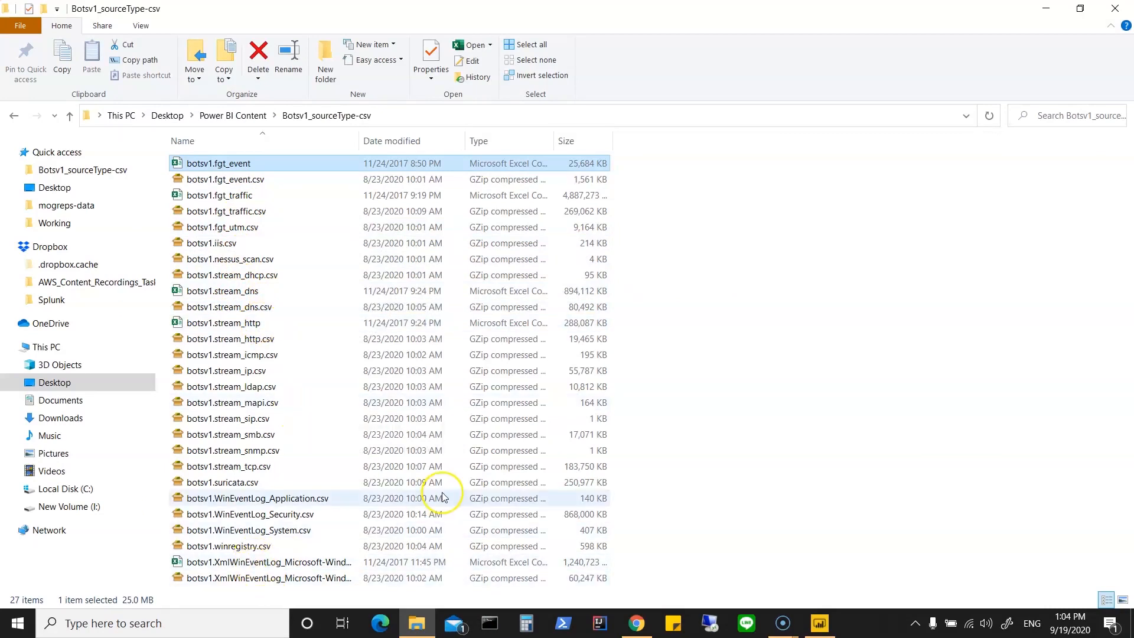
left_click(1116, 12)
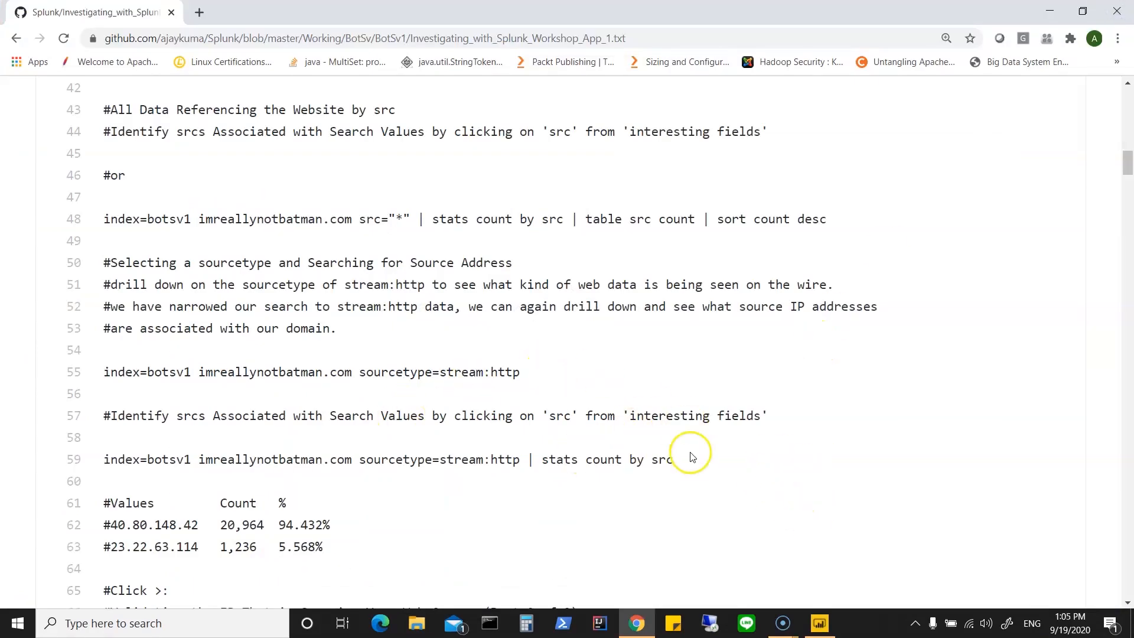
Step: Look over the stream:http source address queries in the workshop text and highlight 'src' in the line about interesting fields
scroll(758, 467, "down", 1)
scroll(760, 467, "down", 1)
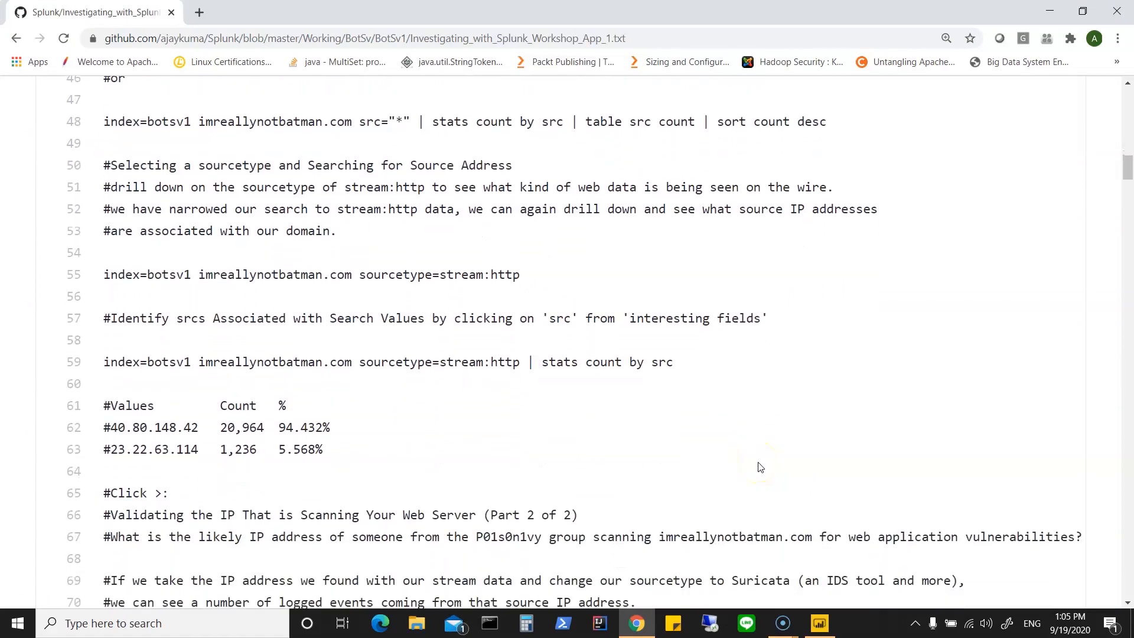
left_click_drag(526, 313, 586, 319)
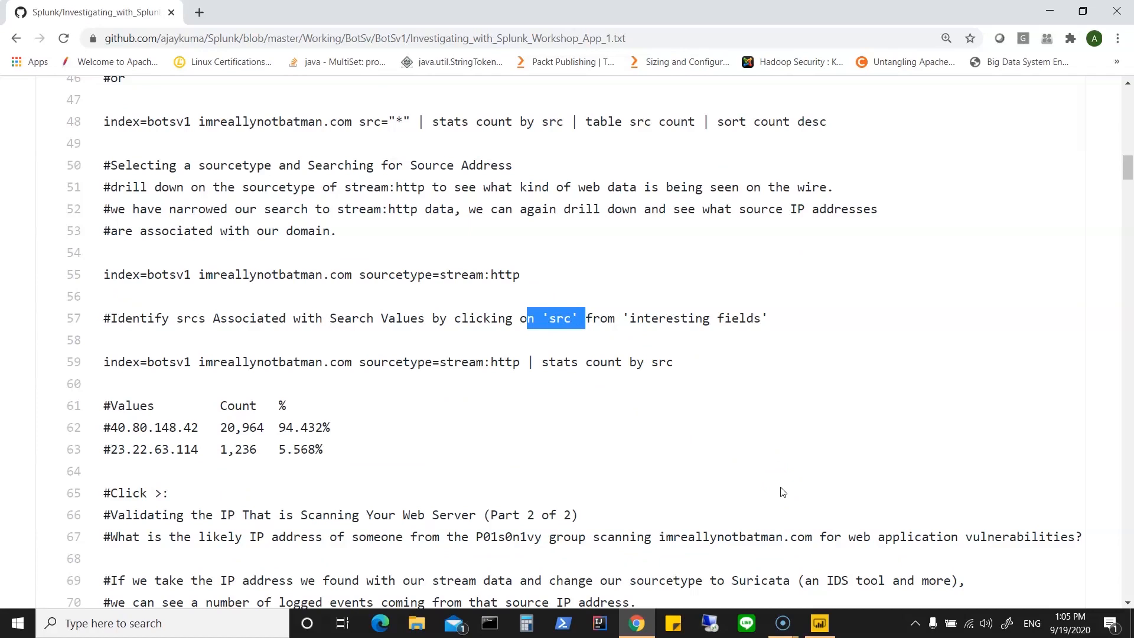
Step: Switch to Power BI Desktop, choose botsv1.fgt_event through the Excel data source with All Files (*.*) shown, and open its data for transformation
left_click(1056, 13)
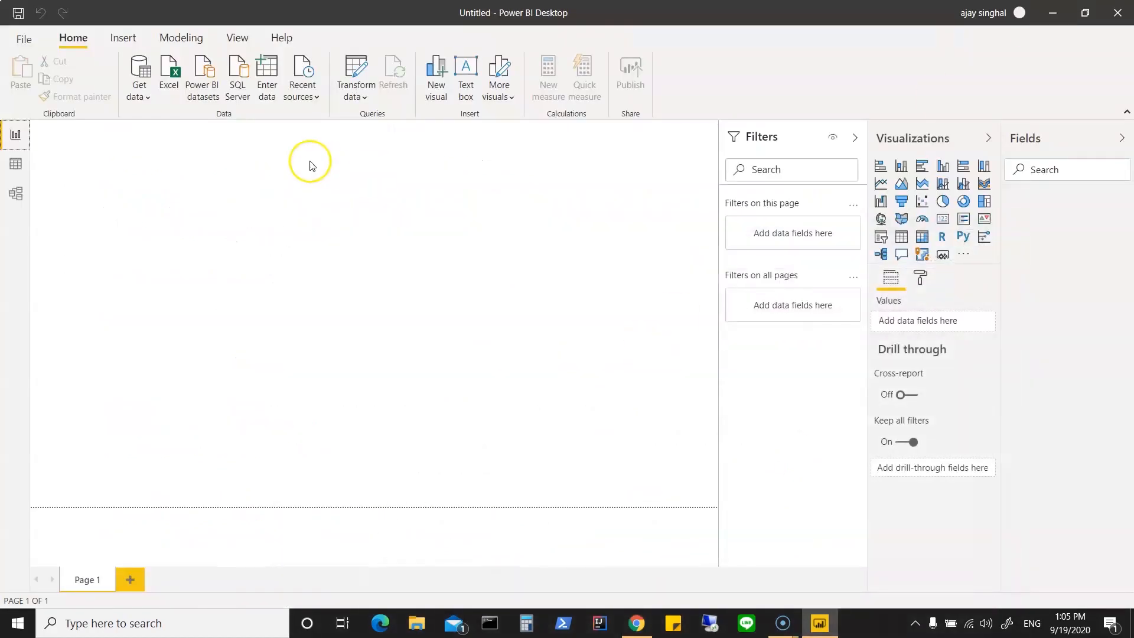
left_click(142, 98)
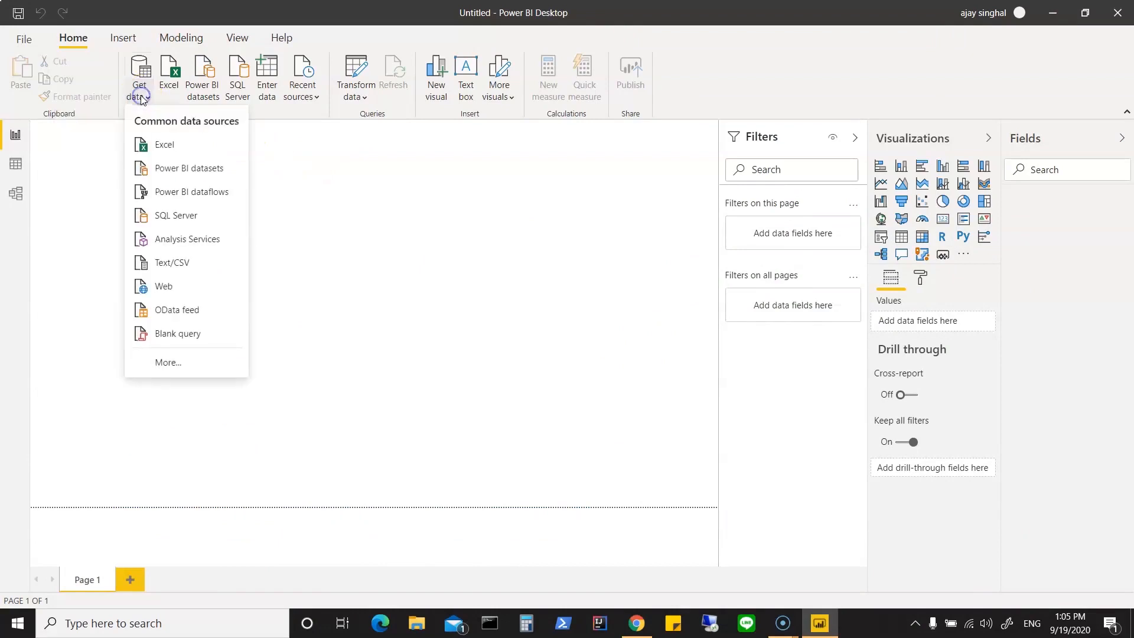
left_click(163, 144)
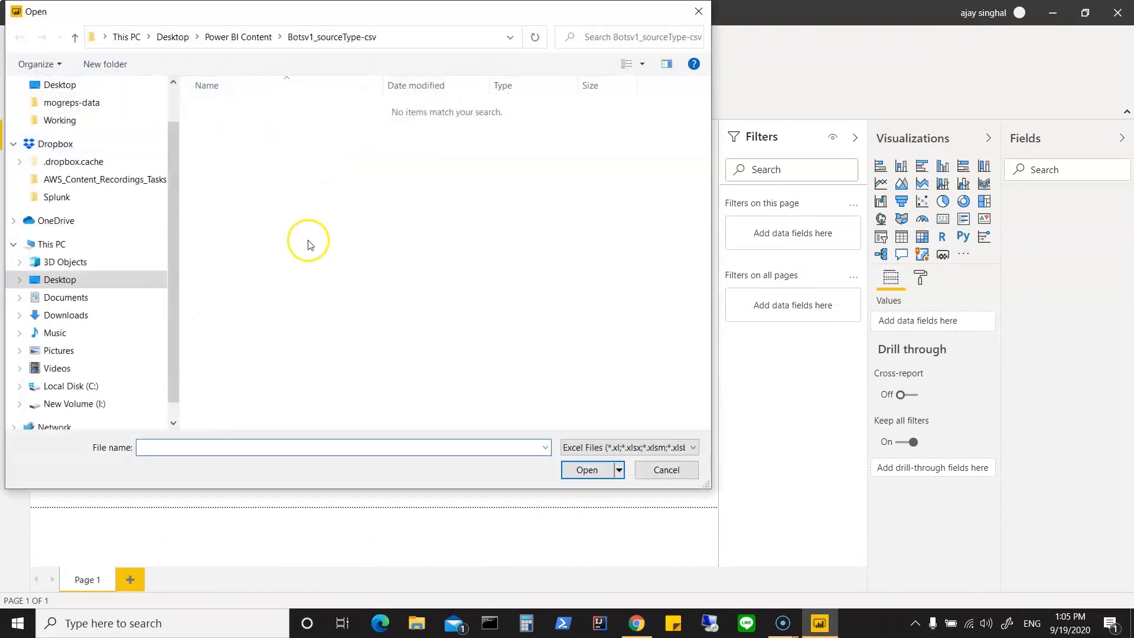
left_click(671, 449)
left_click(653, 474)
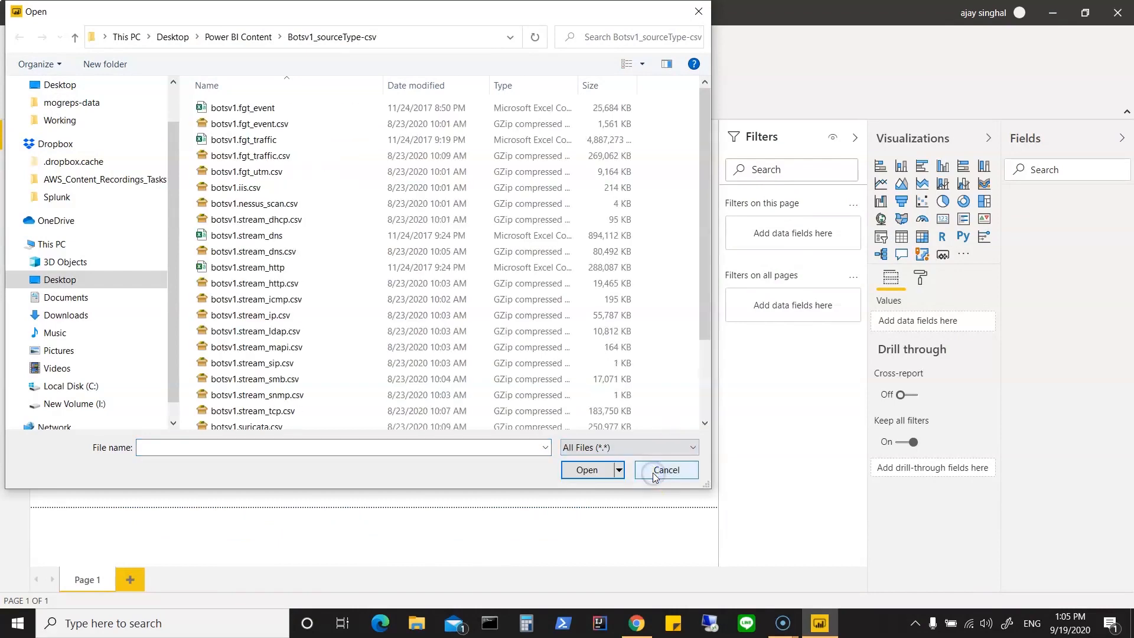
left_click(274, 109)
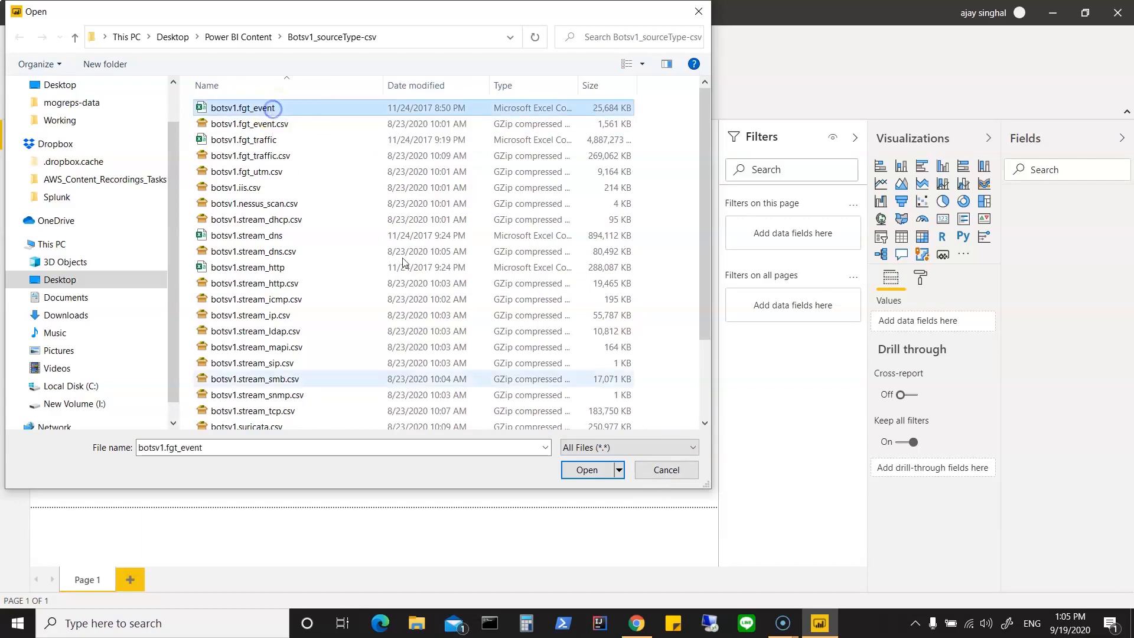
left_click(576, 470)
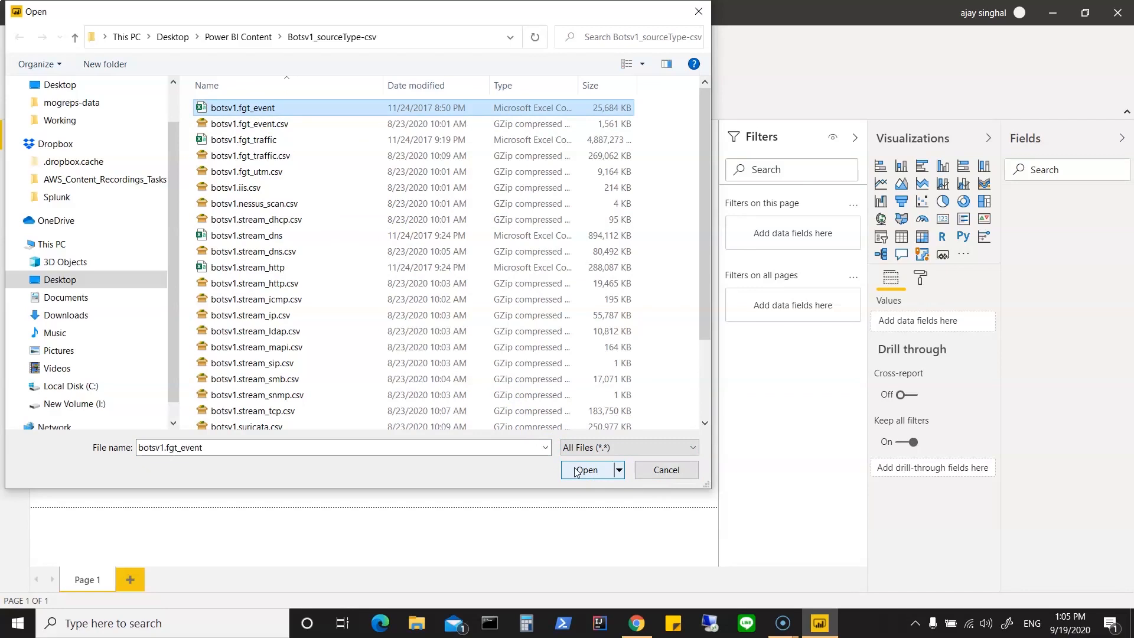
left_click(577, 472)
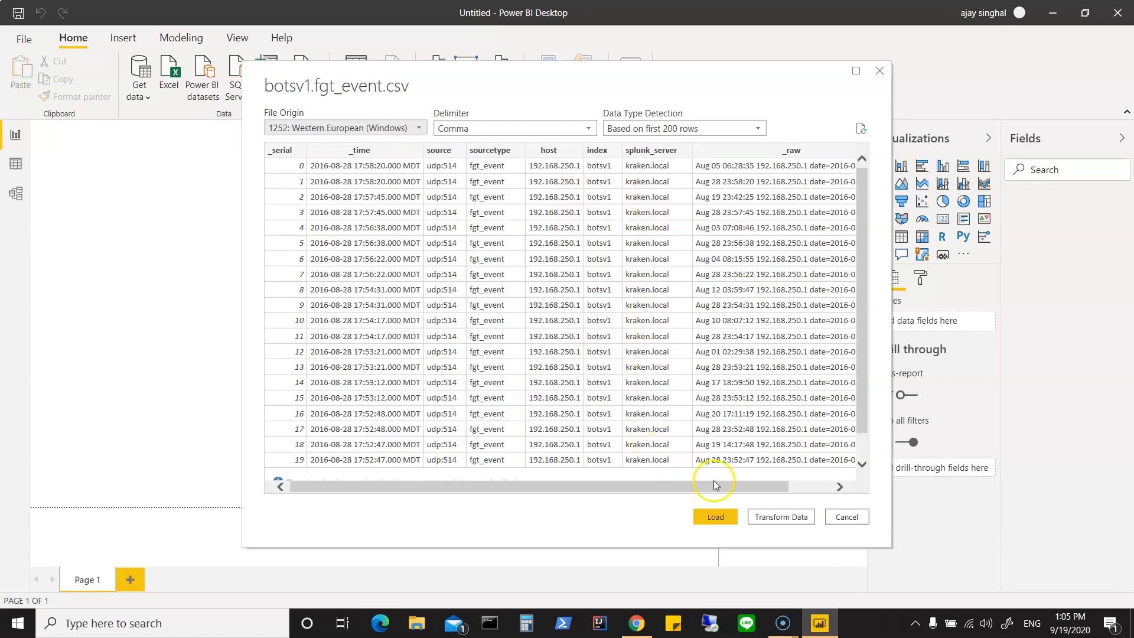
left_click_drag(710, 488, 827, 487)
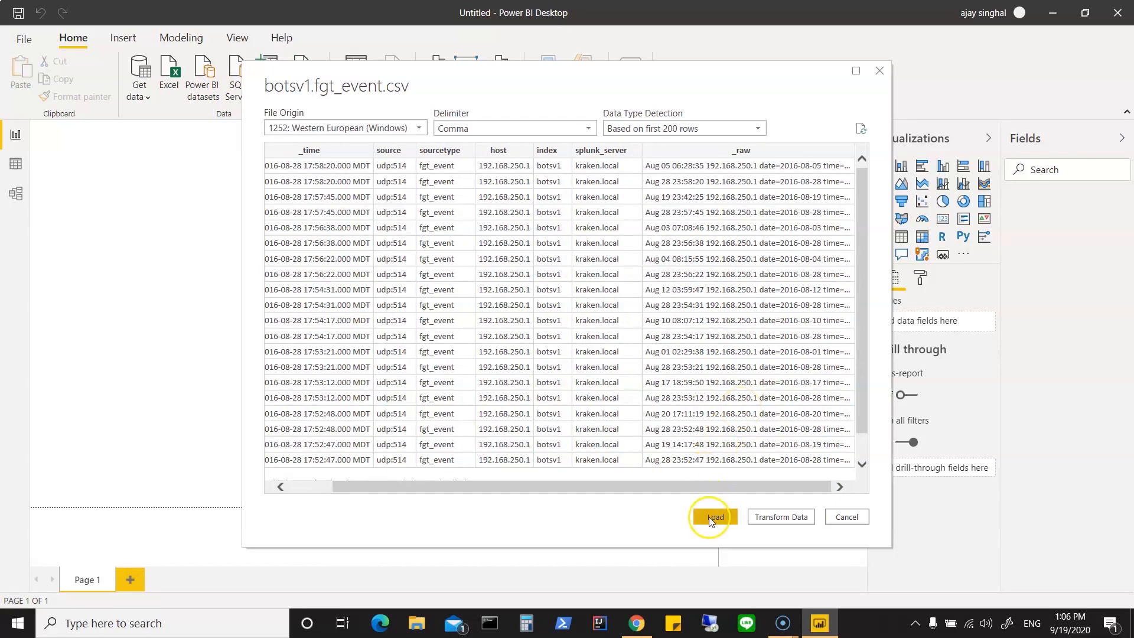
left_click(762, 519)
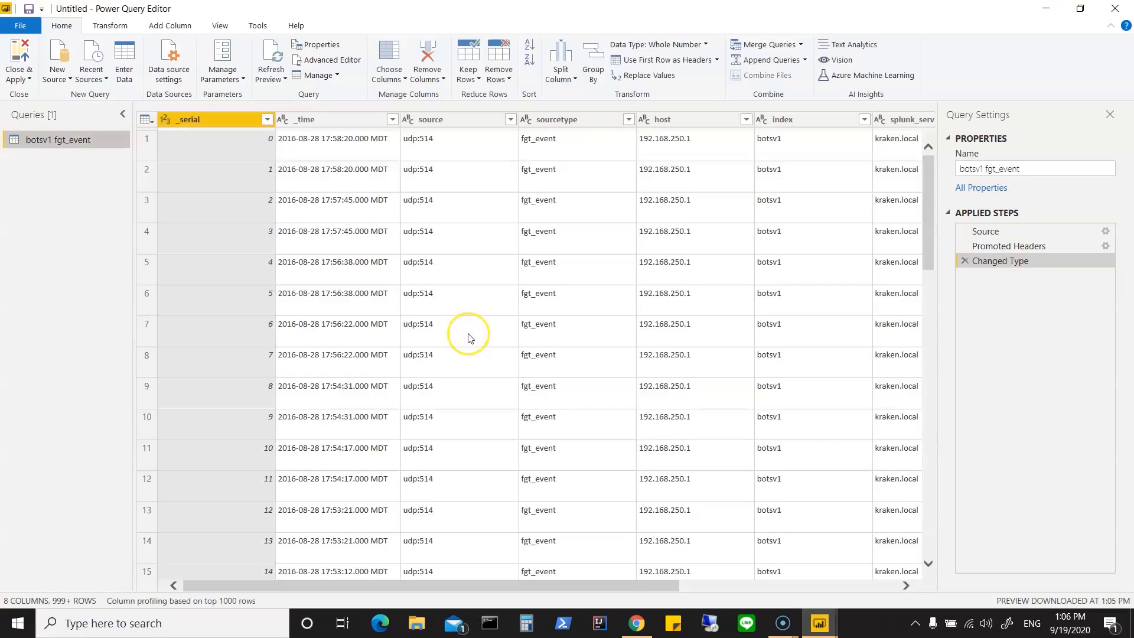
Step: Remove the _serial column from the botsv1 fgt_event query
left_click(222, 202)
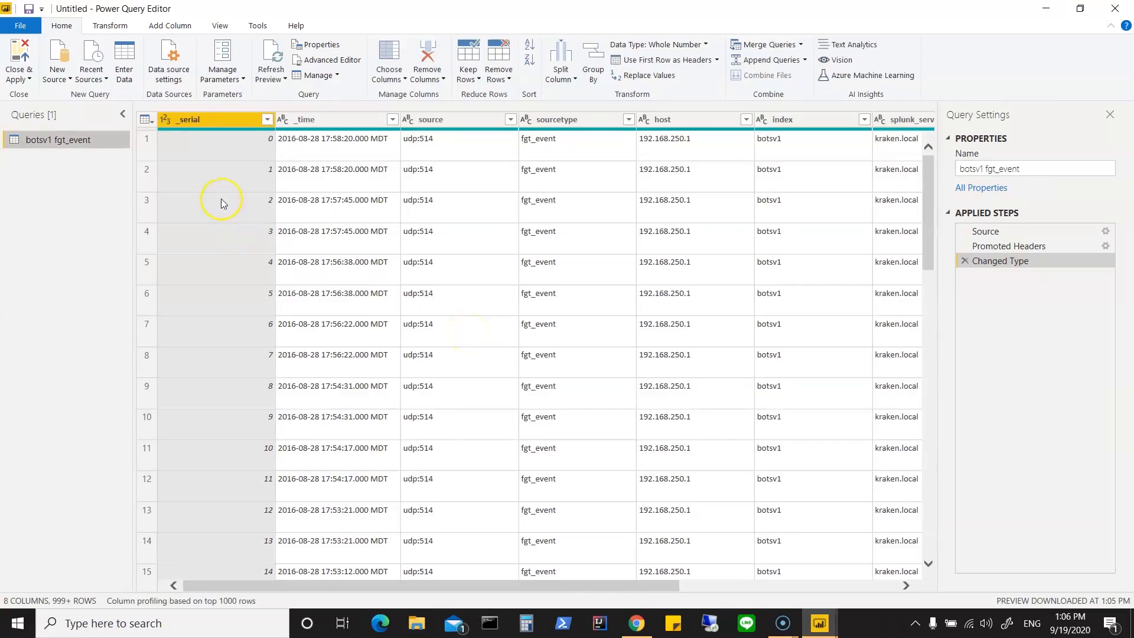
right_click(218, 118)
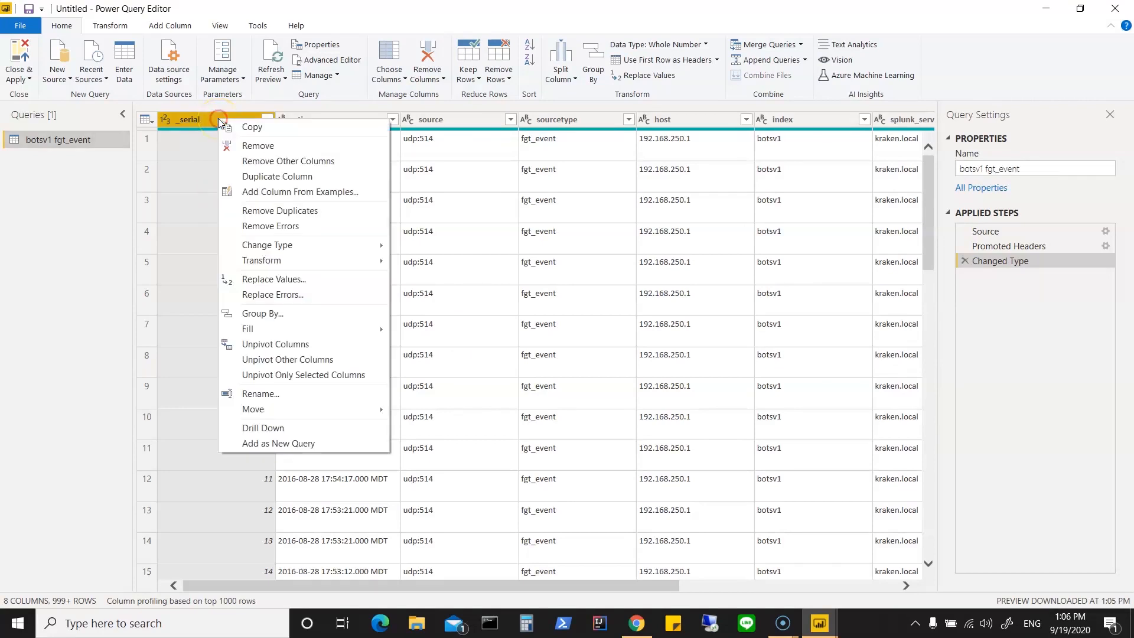
left_click(247, 146)
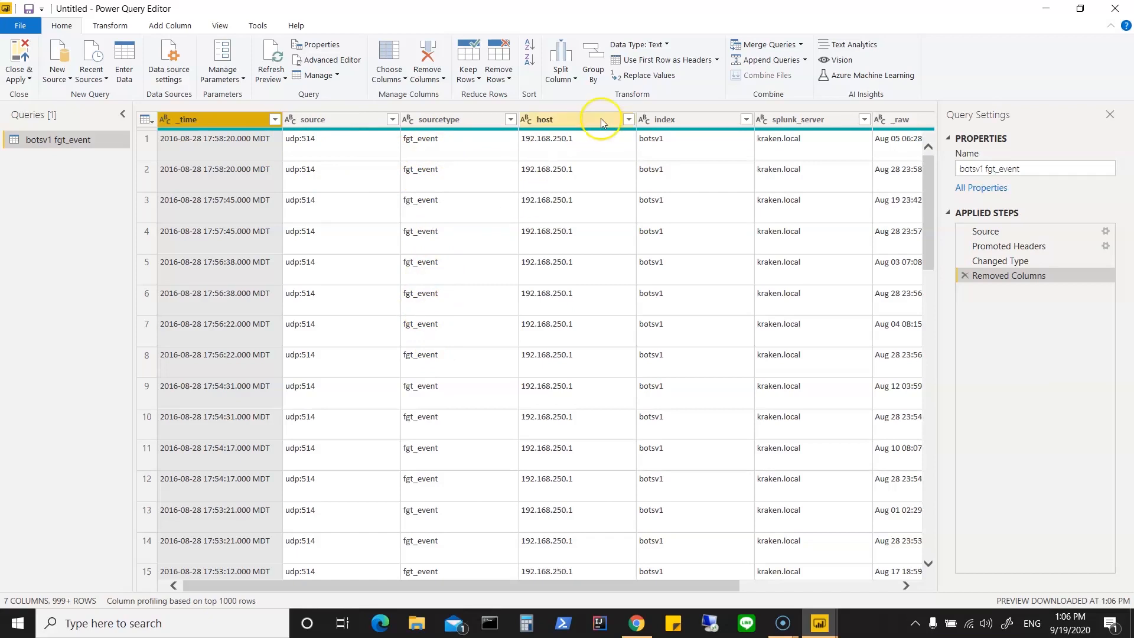
Step: Remove the index and splunk_server columns from the botsv1 fgt_event query
left_click(687, 122)
right_click(687, 121)
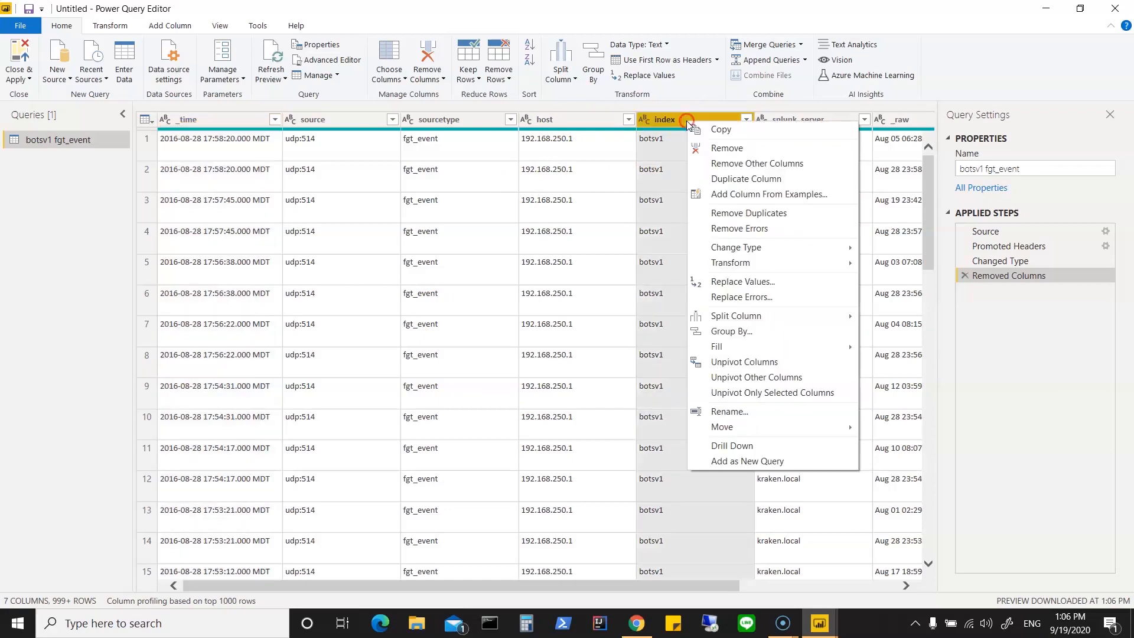
left_click(698, 151)
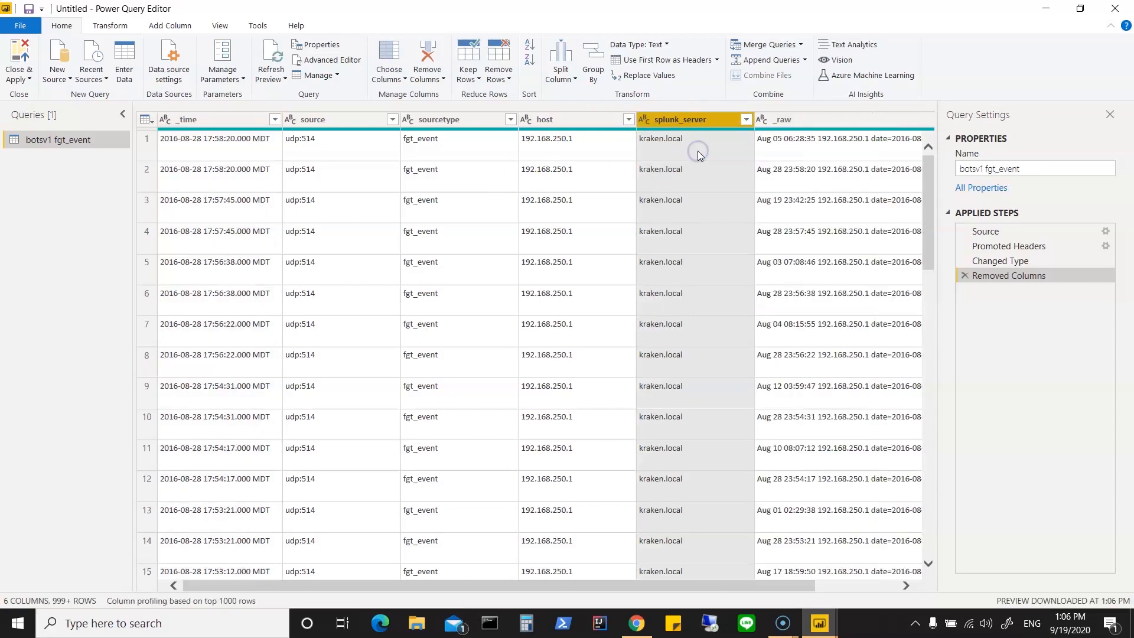
right_click(690, 119)
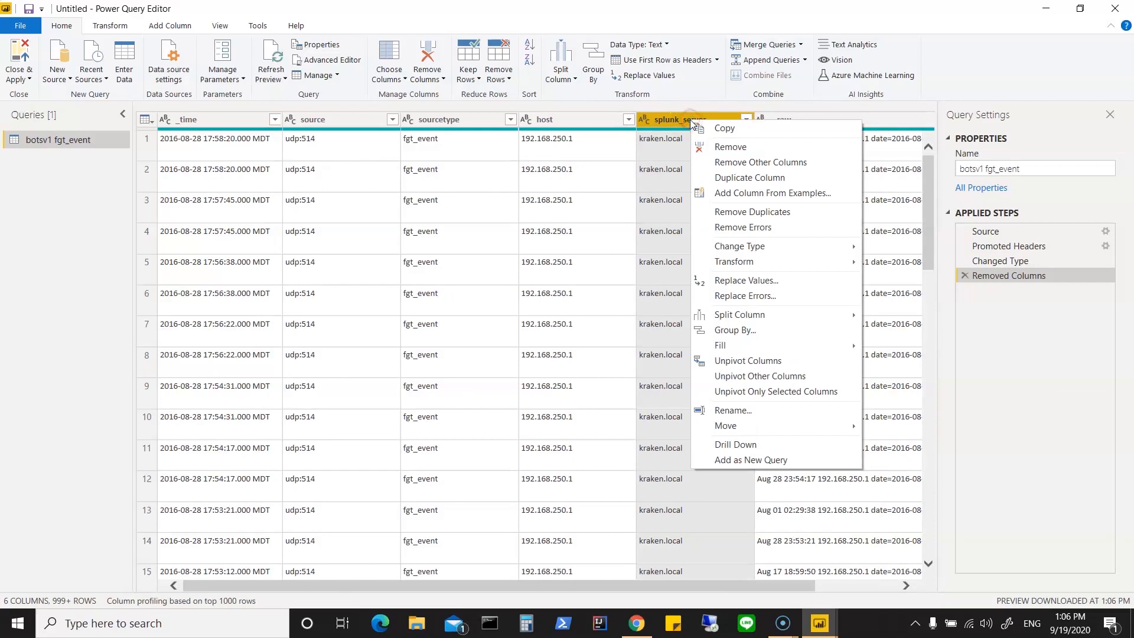
left_click(712, 148)
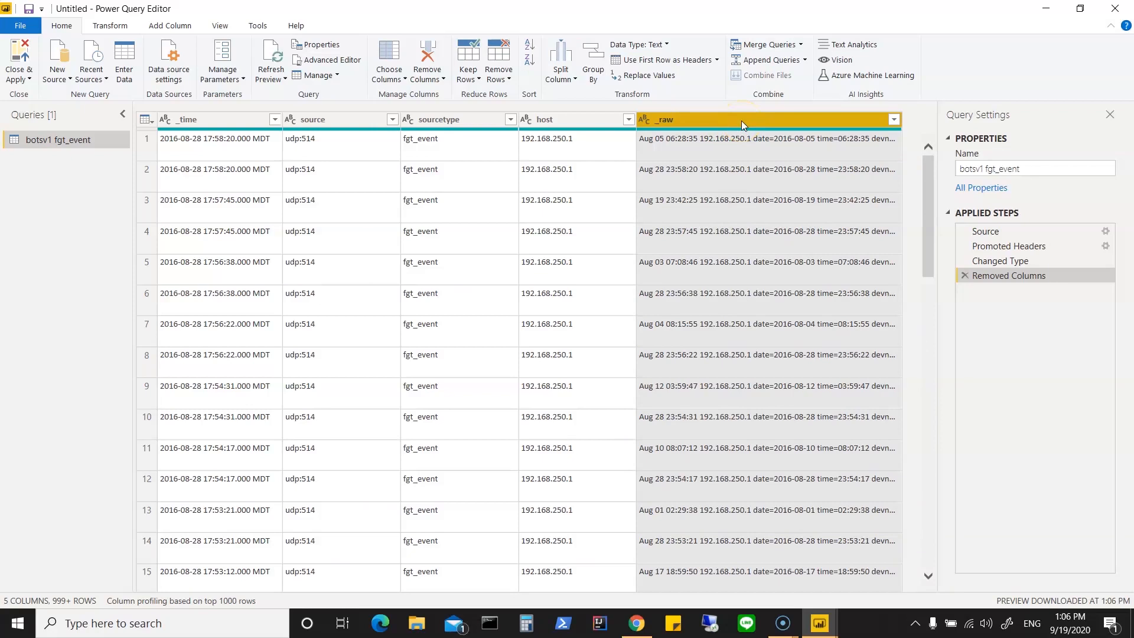
Step: Examine the full text of the first row's _raw value, highlighting its leading fields and the DHCP statistics description
left_click(736, 152)
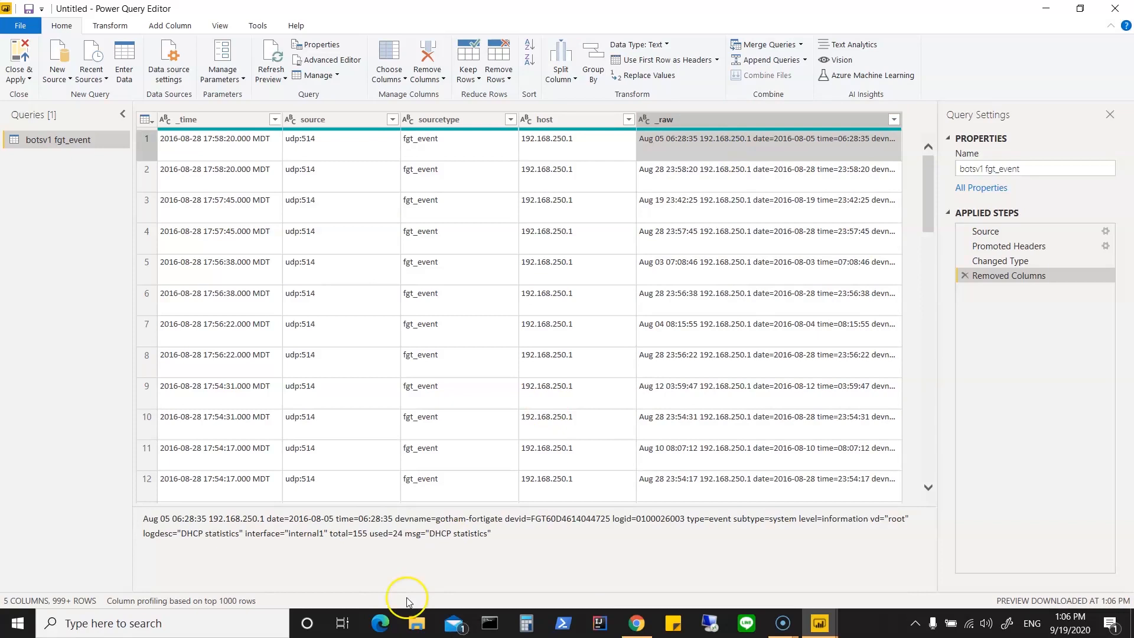
left_click_drag(146, 516, 817, 520)
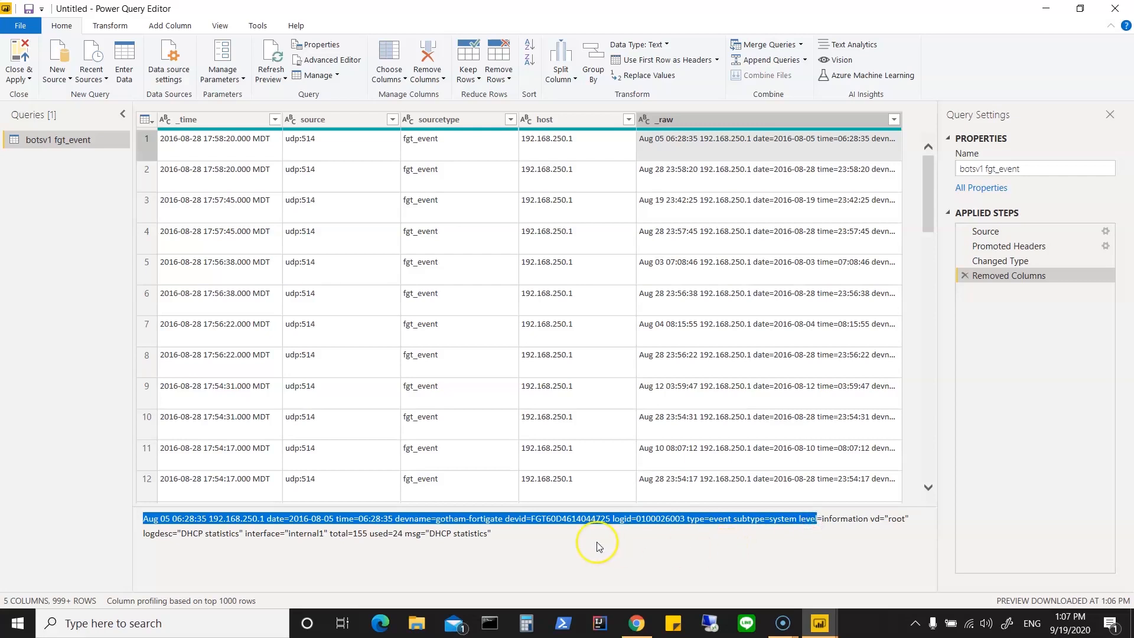
left_click_drag(181, 534, 280, 534)
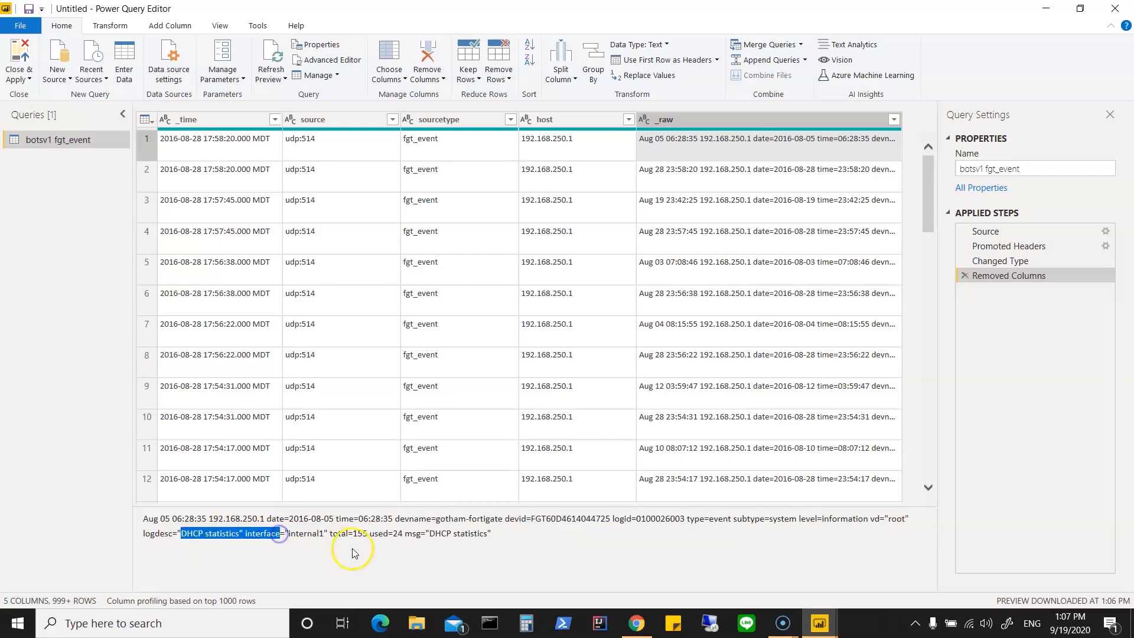
Step: Split the _raw column by positions, keeping the proposed list of split positions
right_click(699, 119)
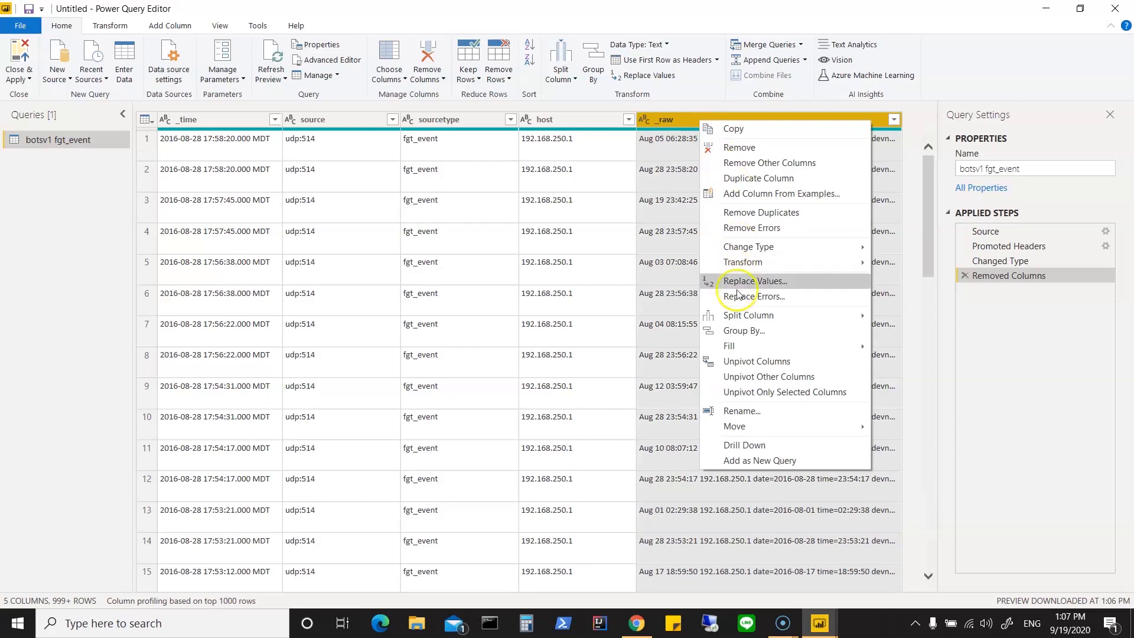
mouse_move(741, 316)
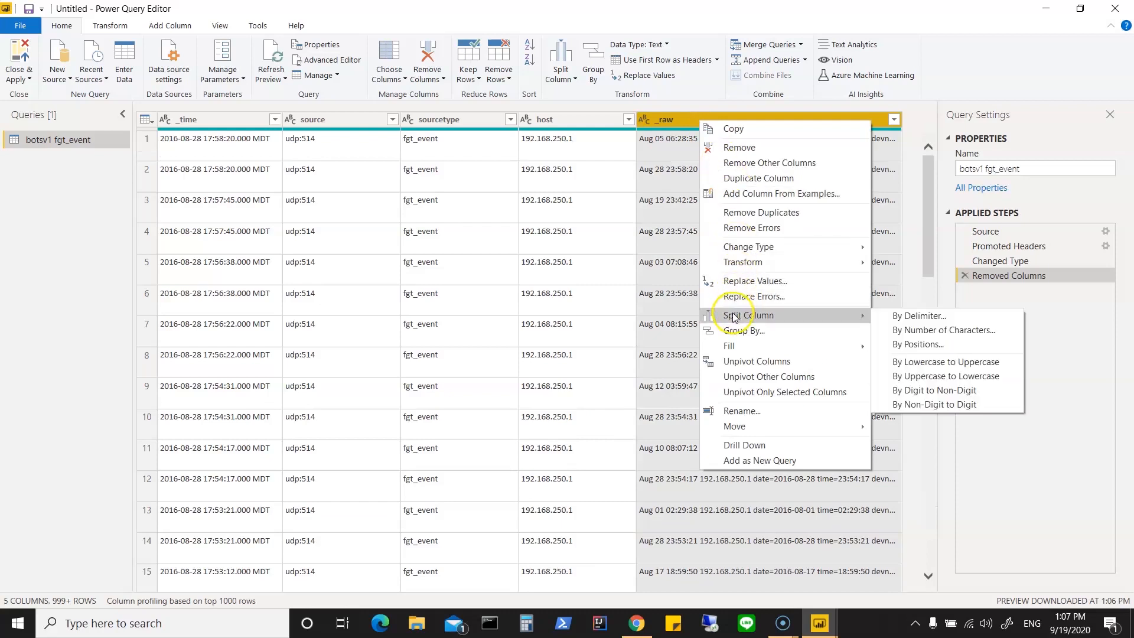
left_click(923, 346)
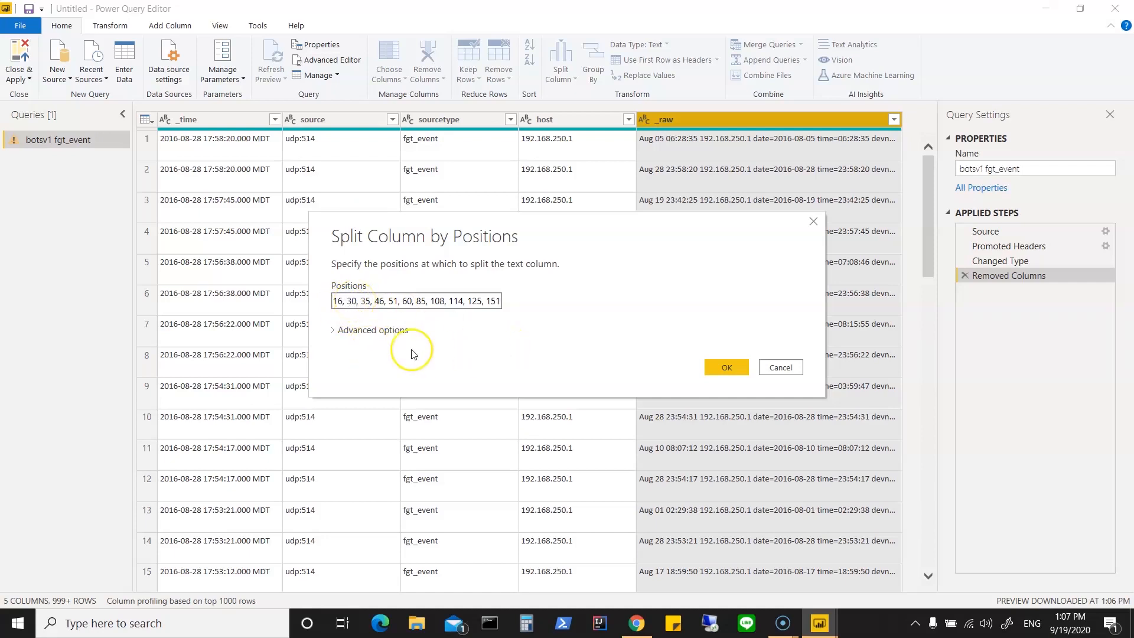
left_click(742, 366)
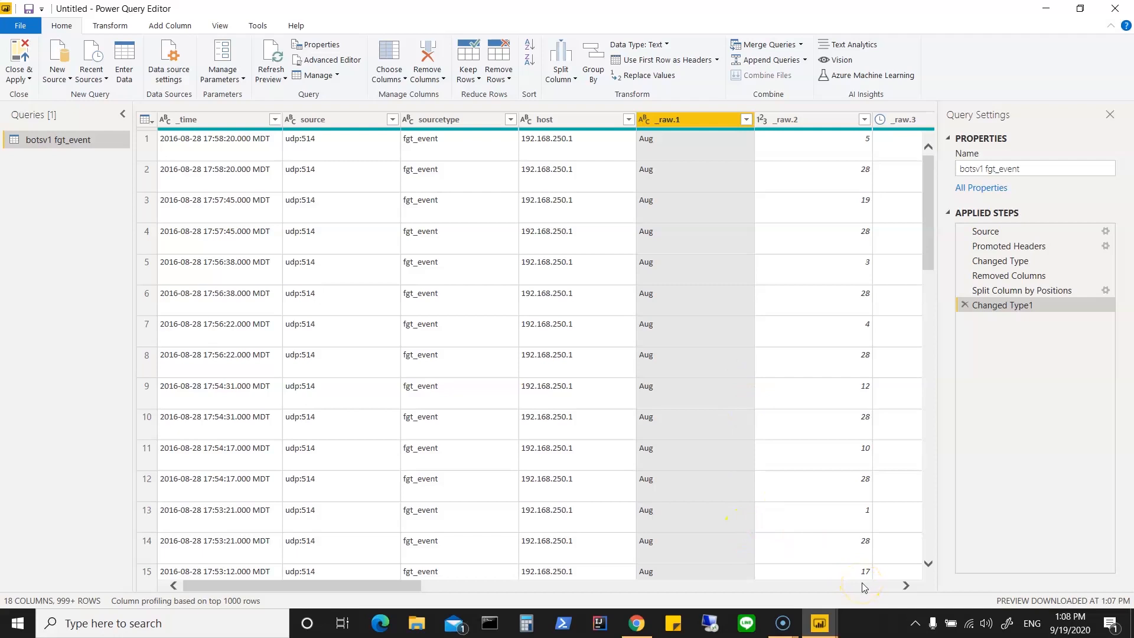
Step: Check the columns split from _raw and remove the month and day columns, _raw.1 and _raw.2
left_click(906, 585)
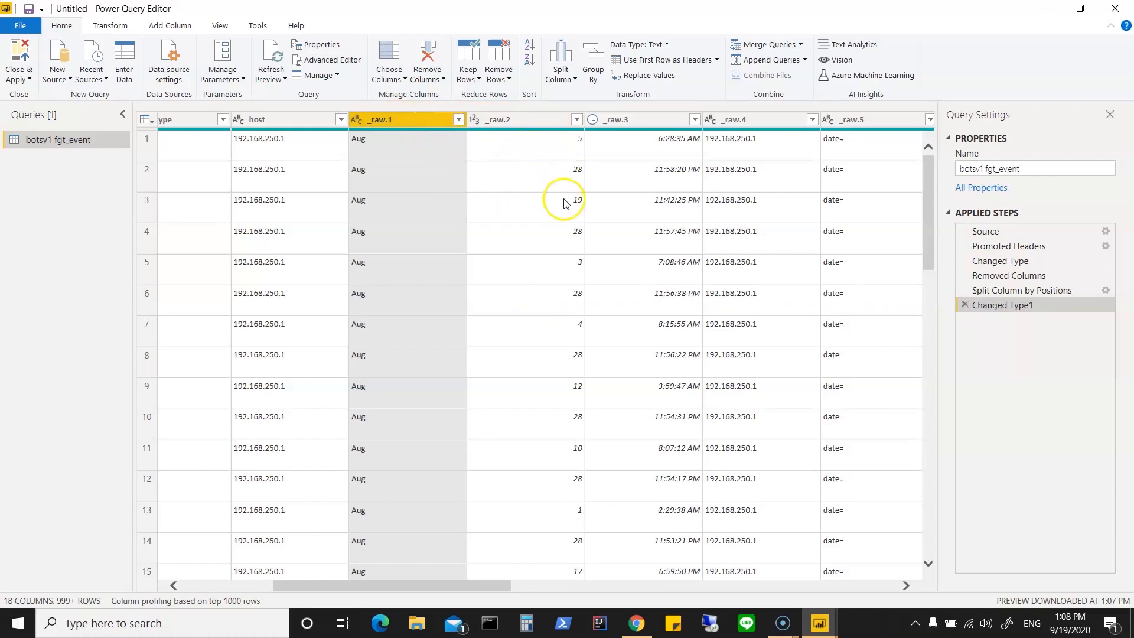
left_click(906, 586)
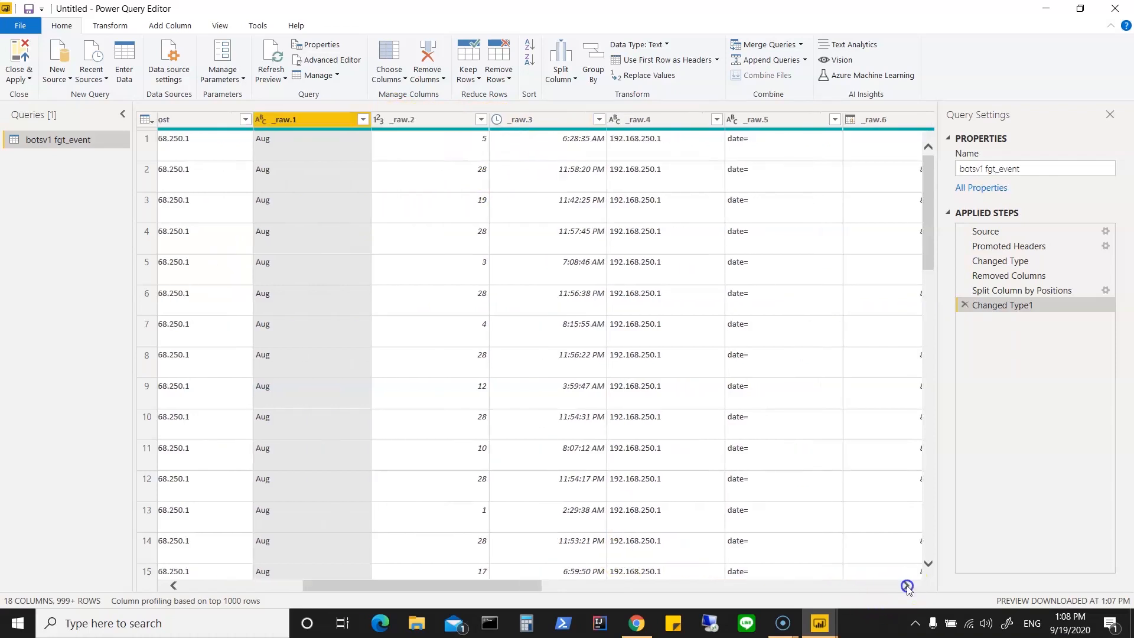
left_click(906, 586)
left_click(906, 586)
left_click(907, 586)
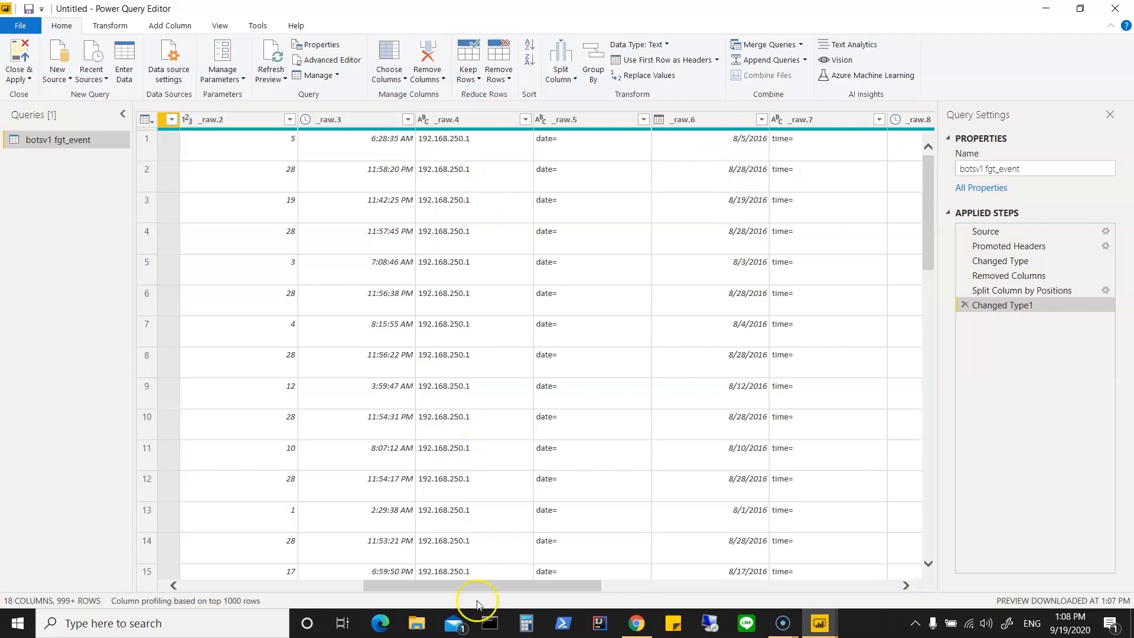
left_click(333, 587)
left_click(324, 587)
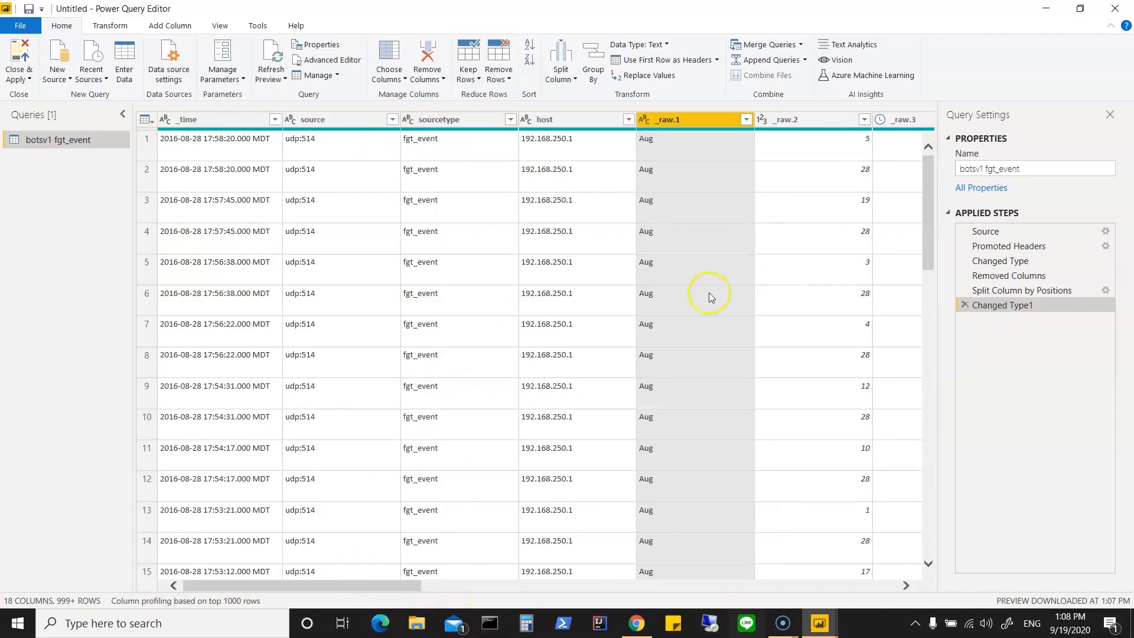
left_click(795, 118, "ctrl")
right_click(795, 119)
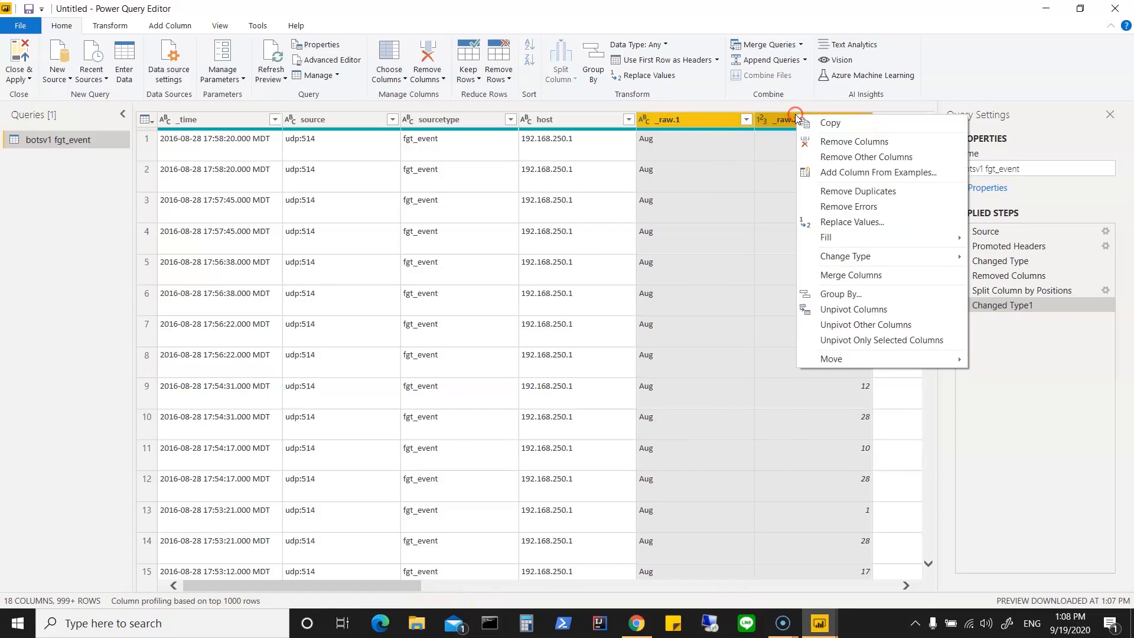
left_click(823, 140)
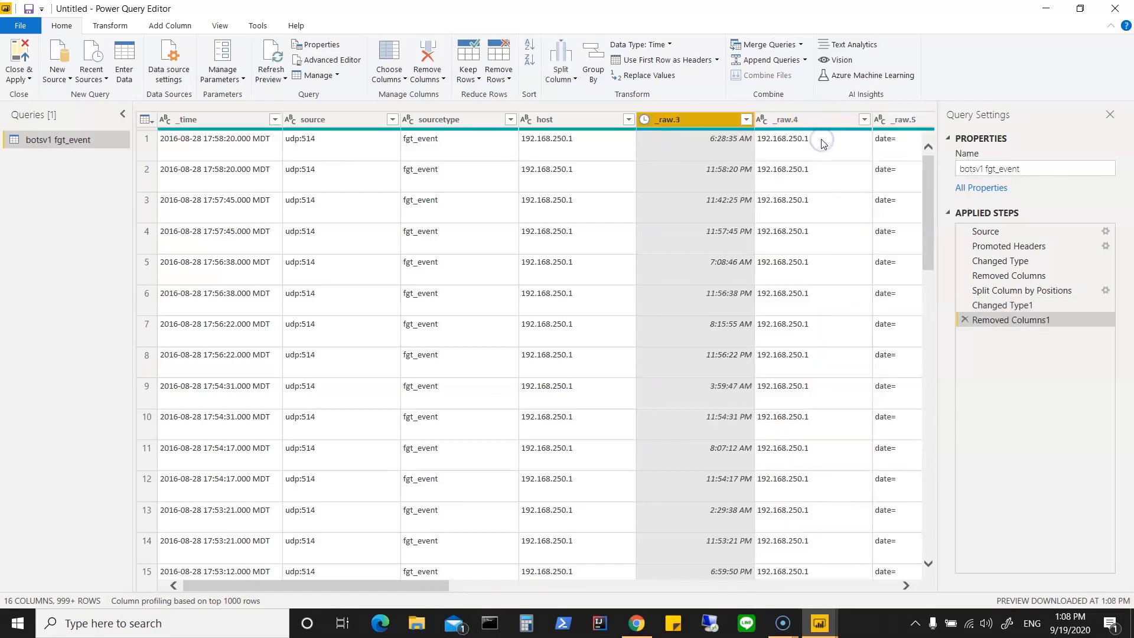
Step: Compare the time columns and remove the redundant _raw.7 and _raw.8 columns
left_click(690, 120)
left_click(906, 586)
left_click(907, 585)
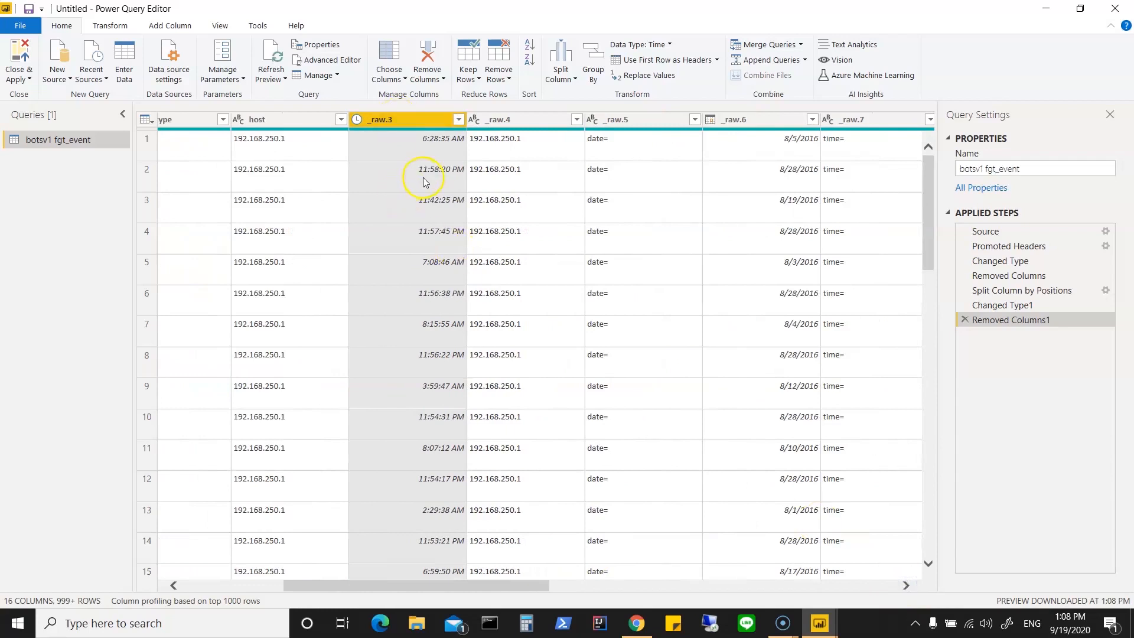
left_click(907, 586)
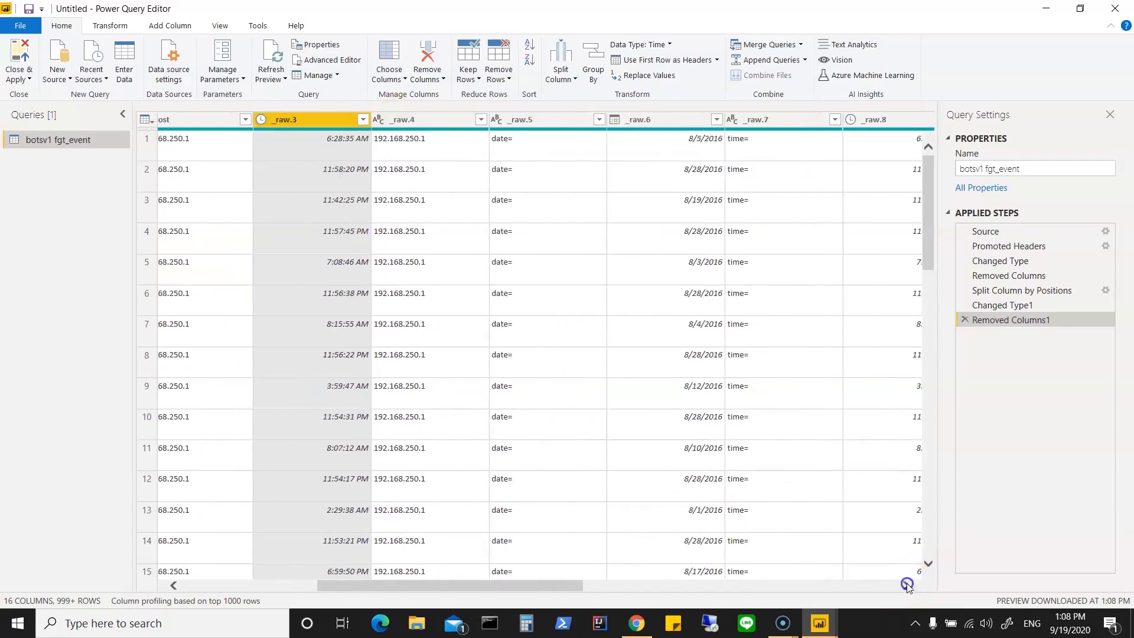
left_click(907, 585)
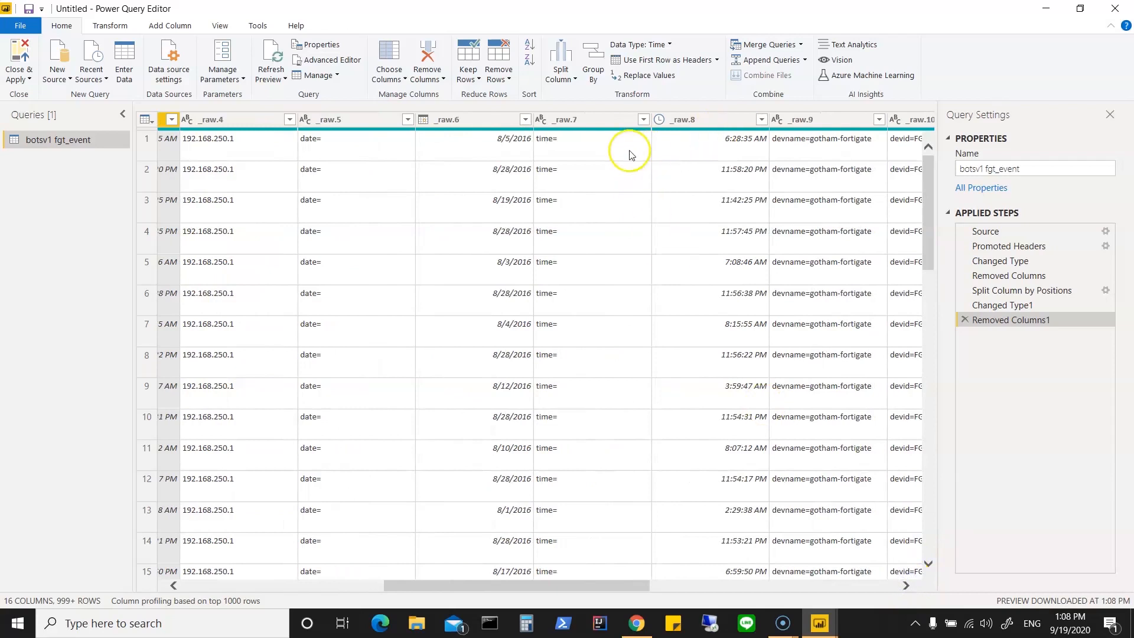
left_click(604, 120)
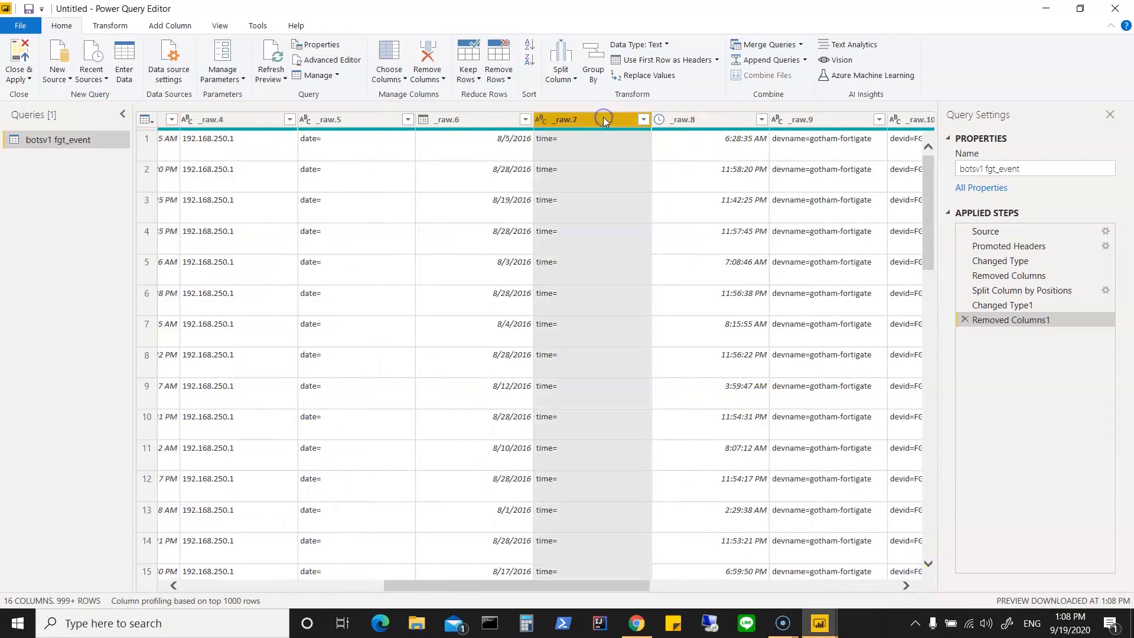
left_click(699, 120, "ctrl")
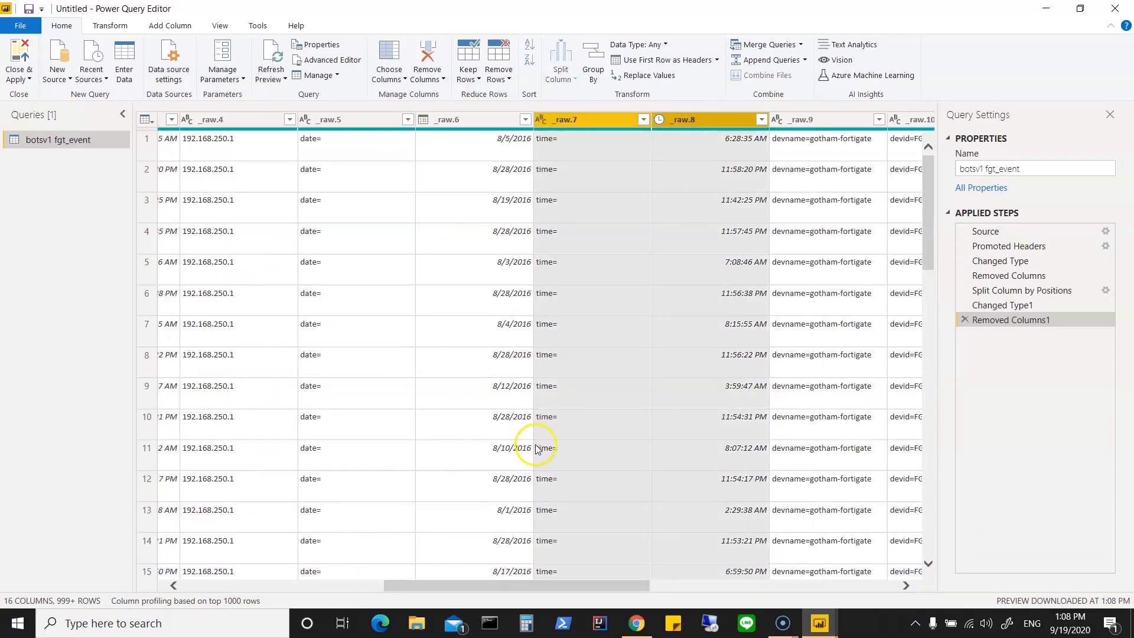
left_click_drag(476, 586, 455, 586)
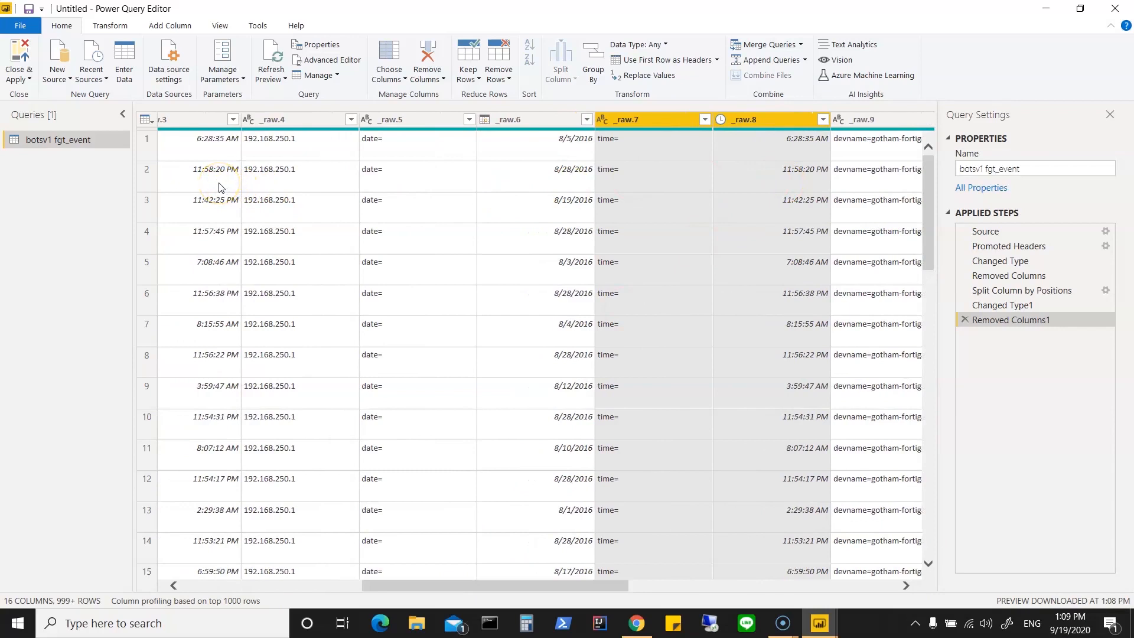
right_click(658, 120)
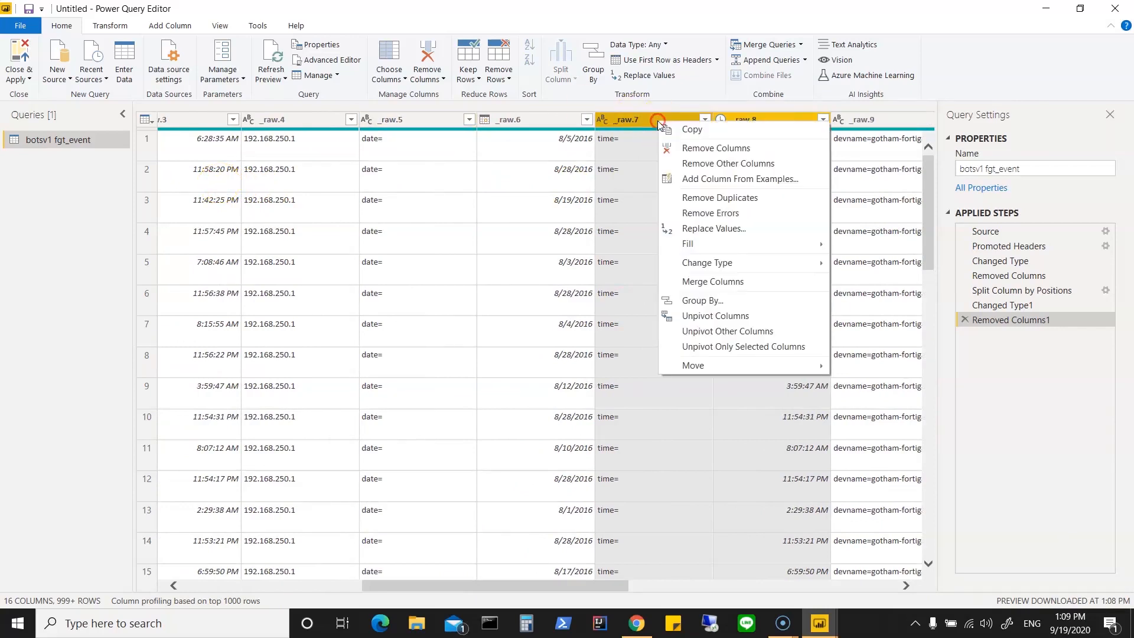
left_click(695, 149)
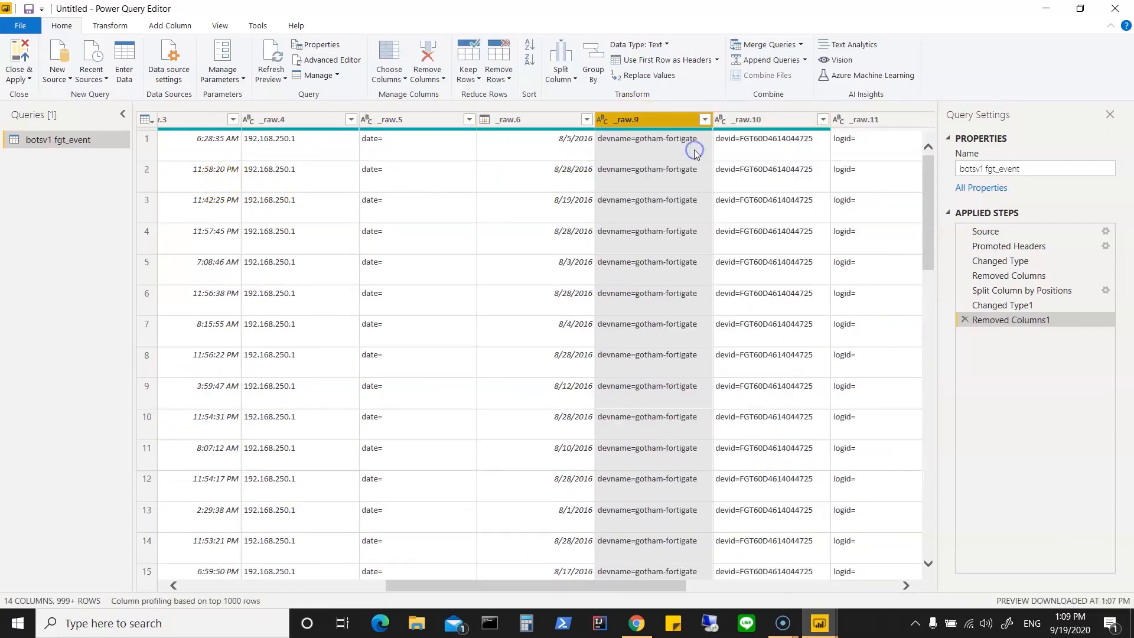
Step: Remove the _raw.5 column containing only the date= label and rename the _raw.6 column as Date
left_click(408, 121)
right_click(410, 122)
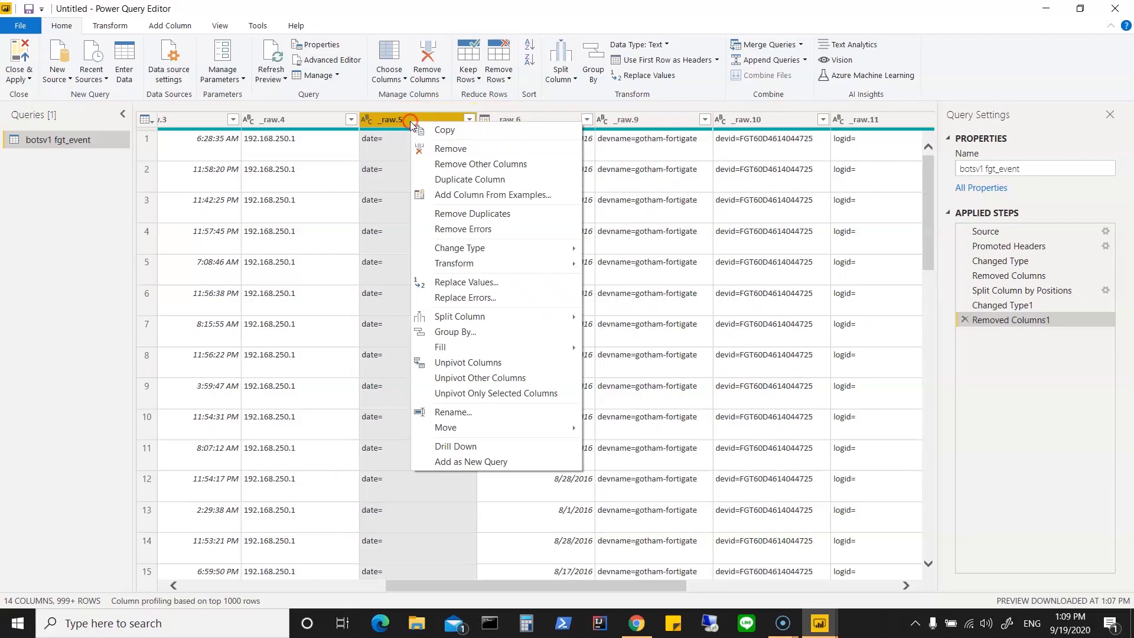
left_click(451, 148)
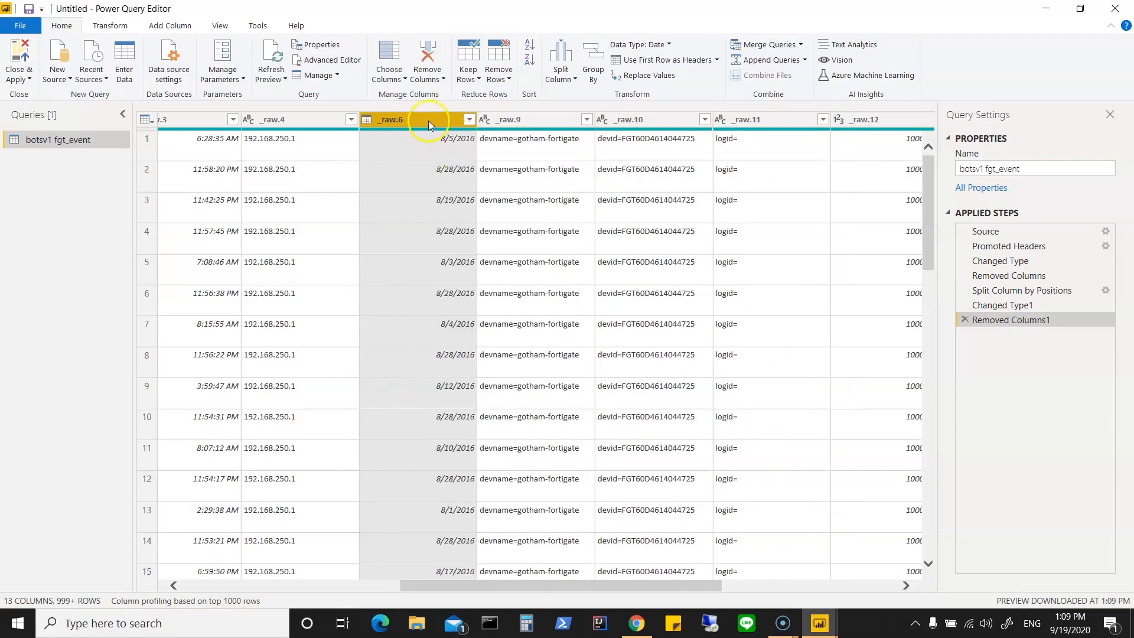
right_click(428, 120)
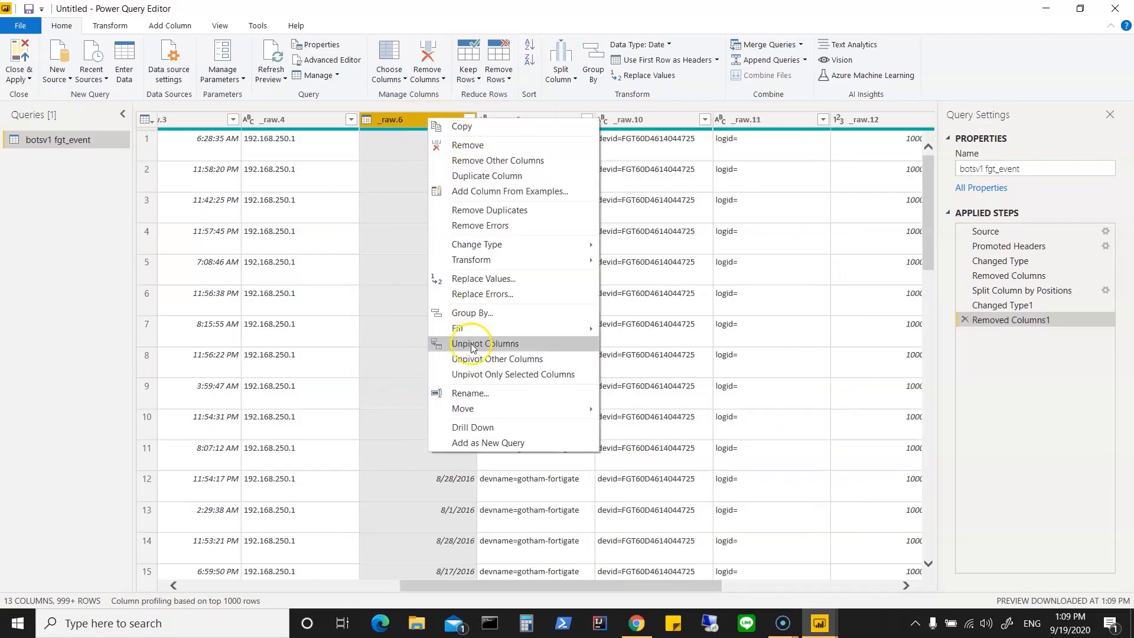
left_click(477, 394)
type("Date")
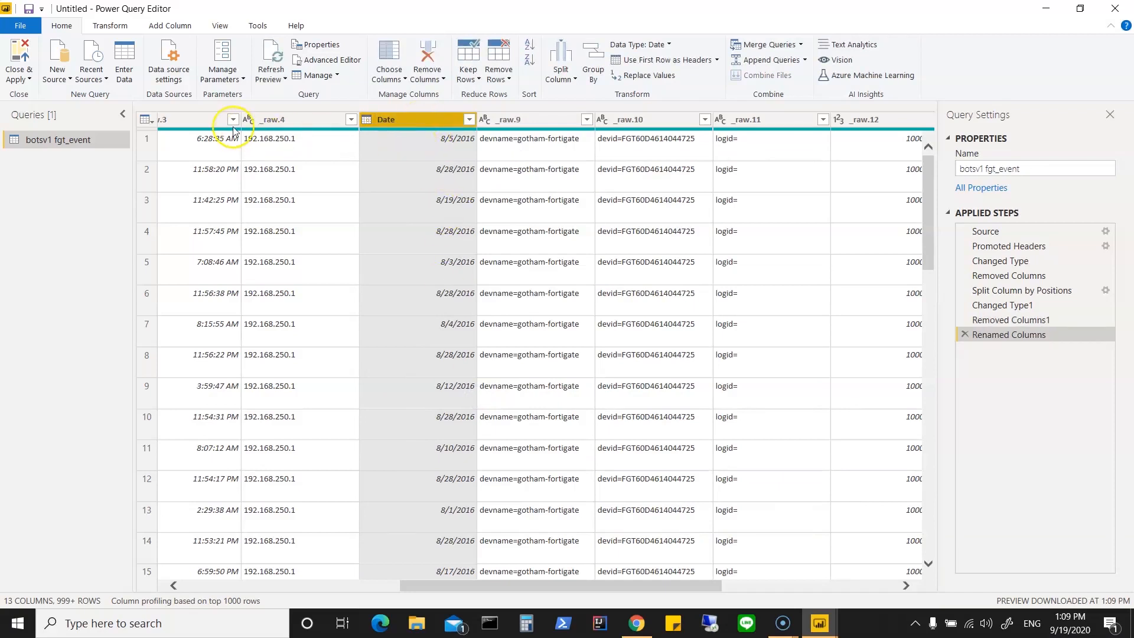
Step: Rename the _raw.3 column as Time
left_click(174, 585)
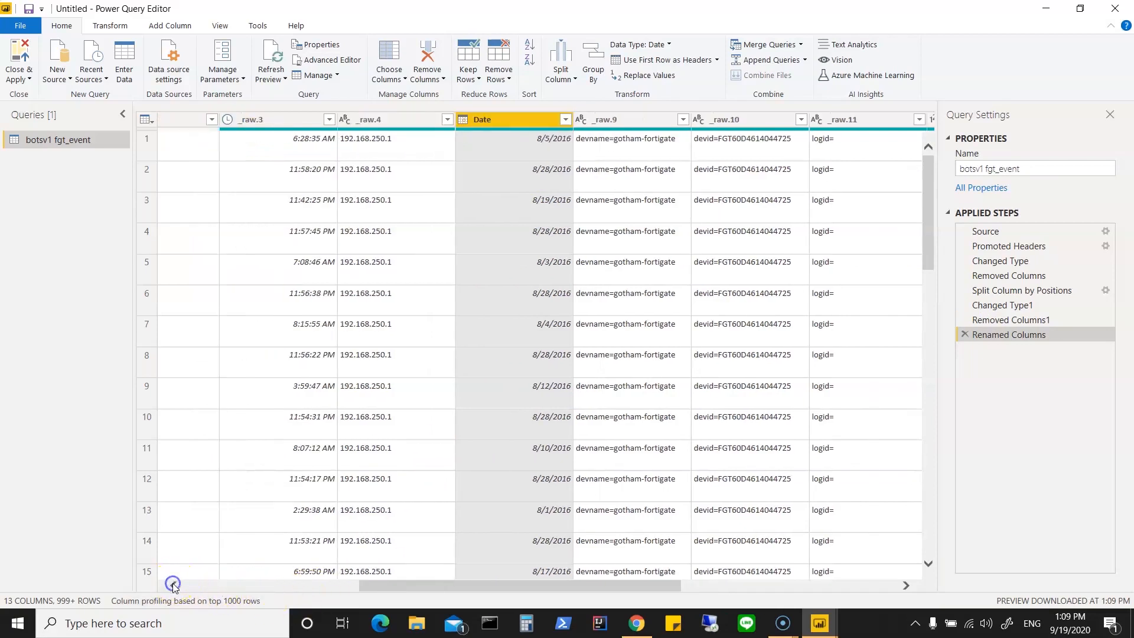
right_click(291, 119)
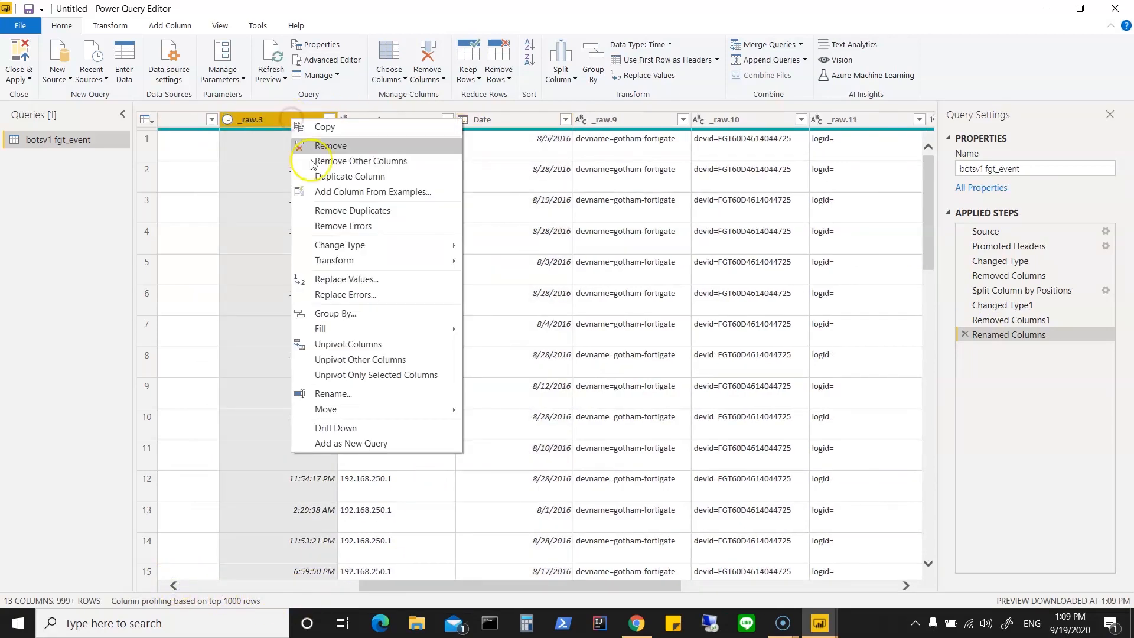
left_click(336, 395)
type("Time")
key("Return")
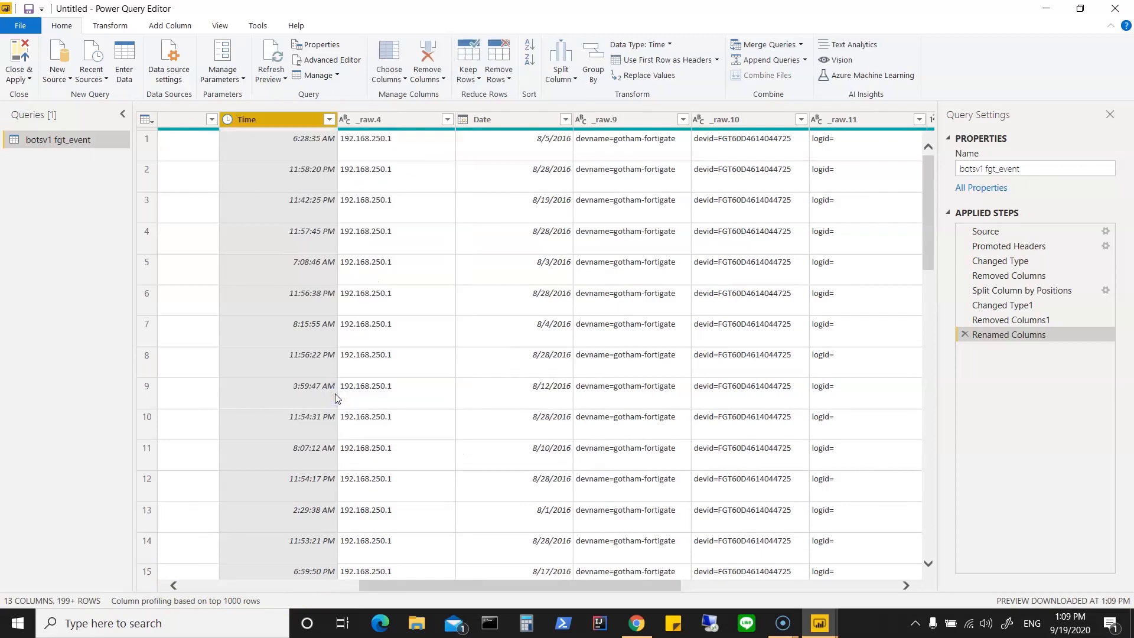
Step: Rename the _raw.4 column as IpAddress
left_click(376, 121)
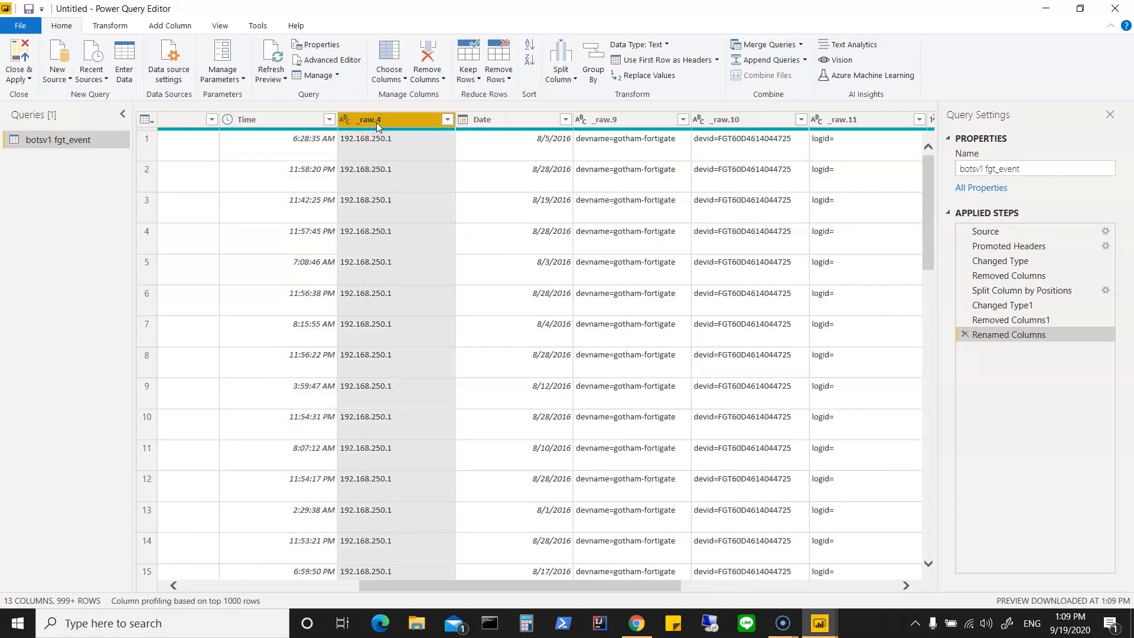
right_click(377, 122)
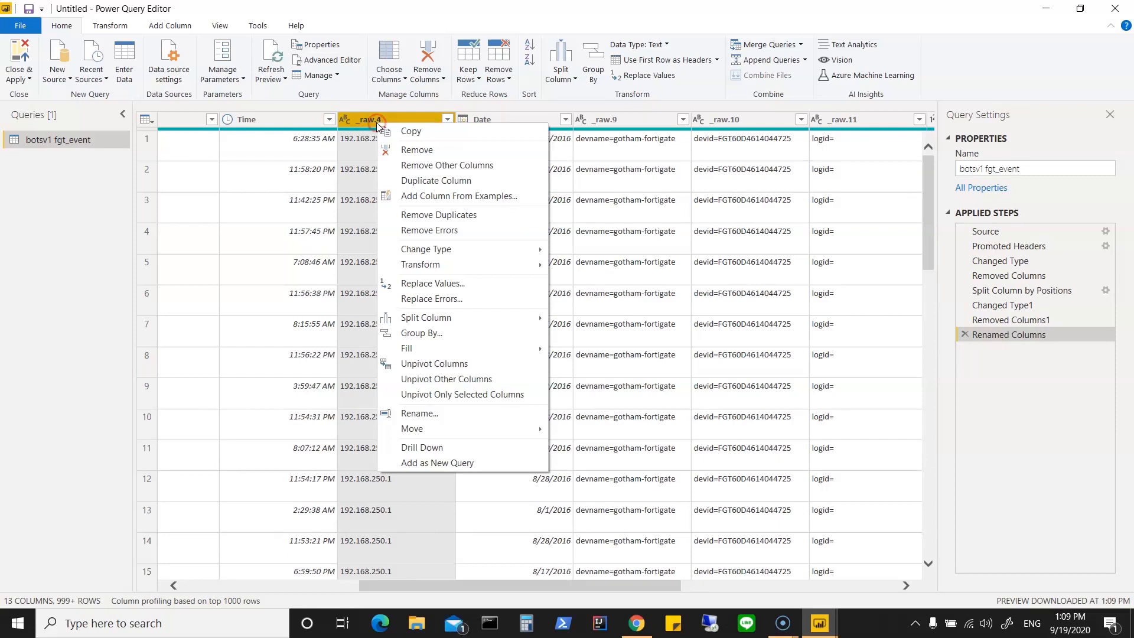
left_click(431, 417)
type("IpAddress")
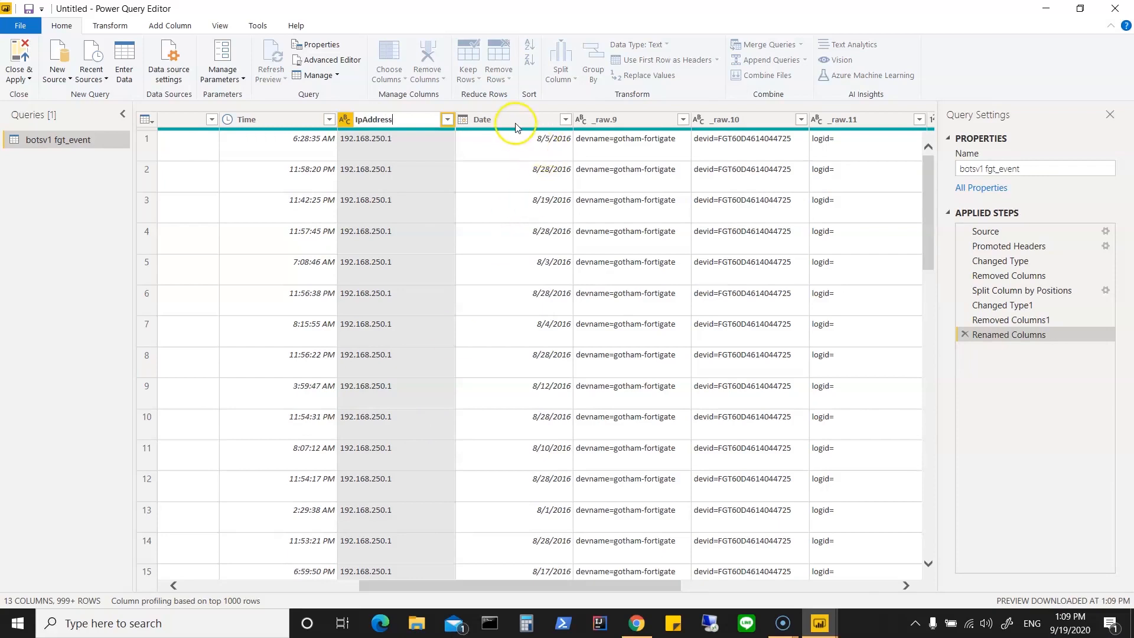
key("Return")
Step: Compare the IpAddress column with the host column and remove the redundant IpAddress column
left_click_drag(423, 591, 338, 594)
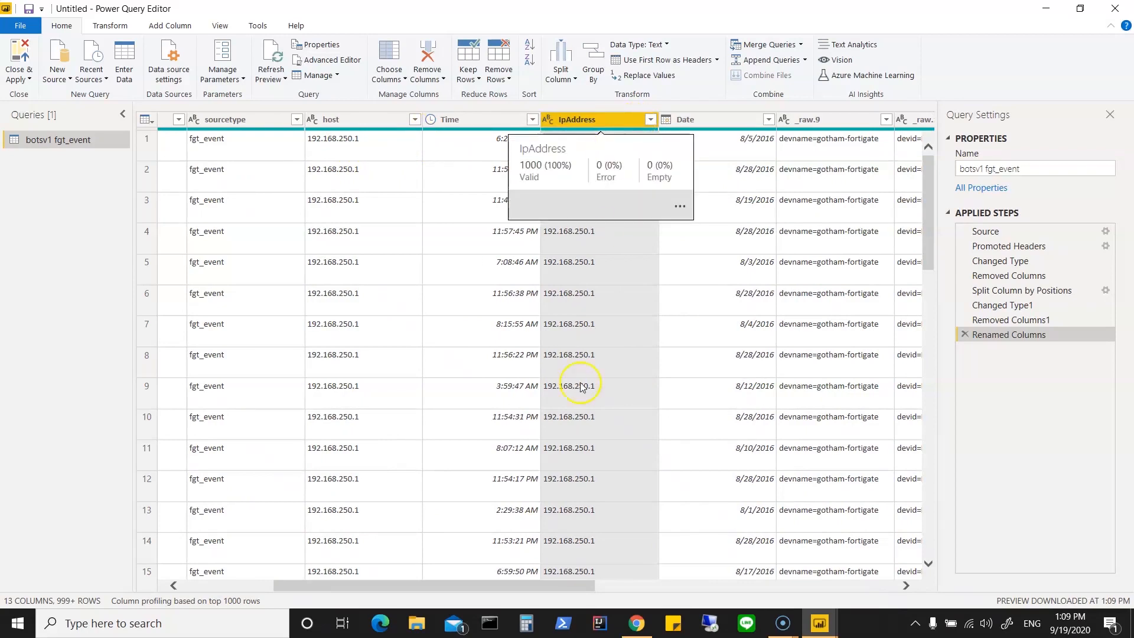
scroll(593, 490, "down", 4)
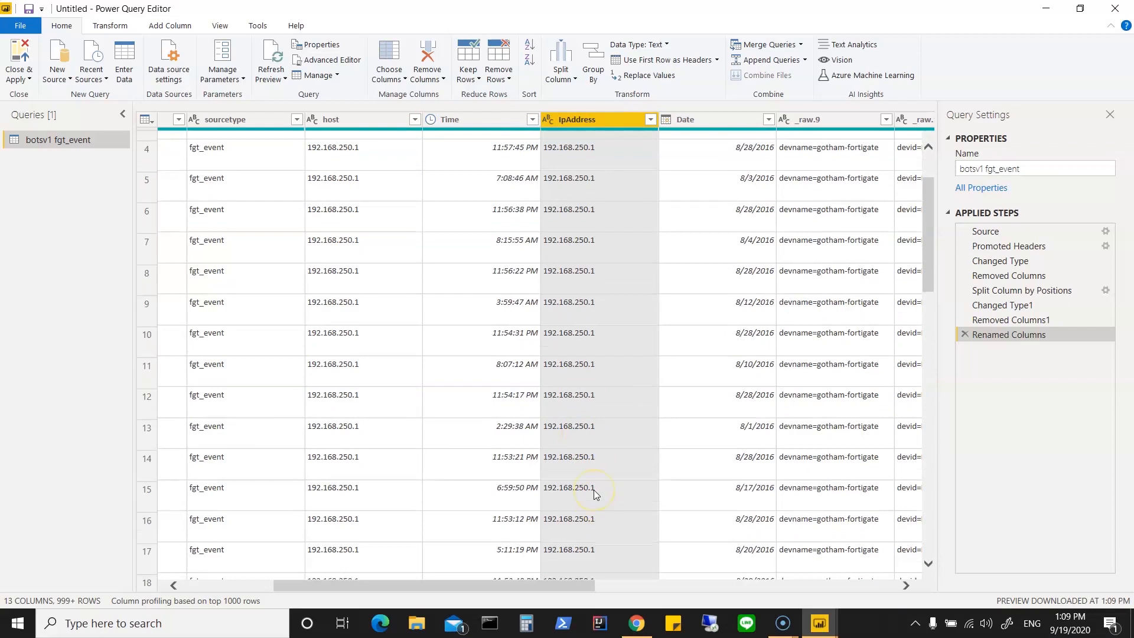
scroll(594, 493, "up", 4)
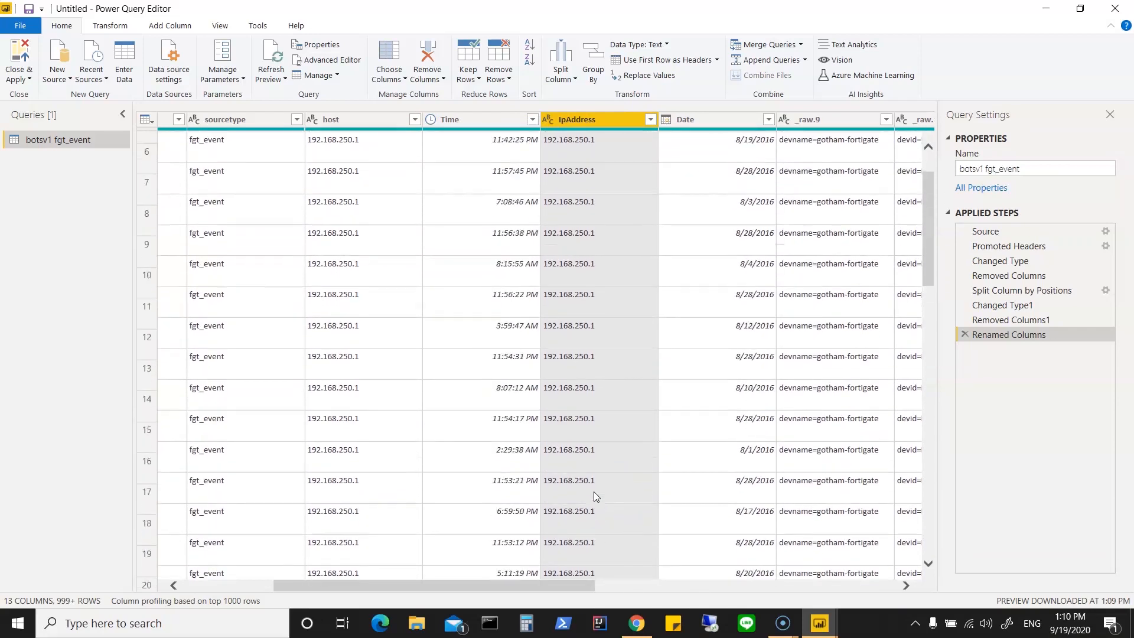
right_click(597, 119)
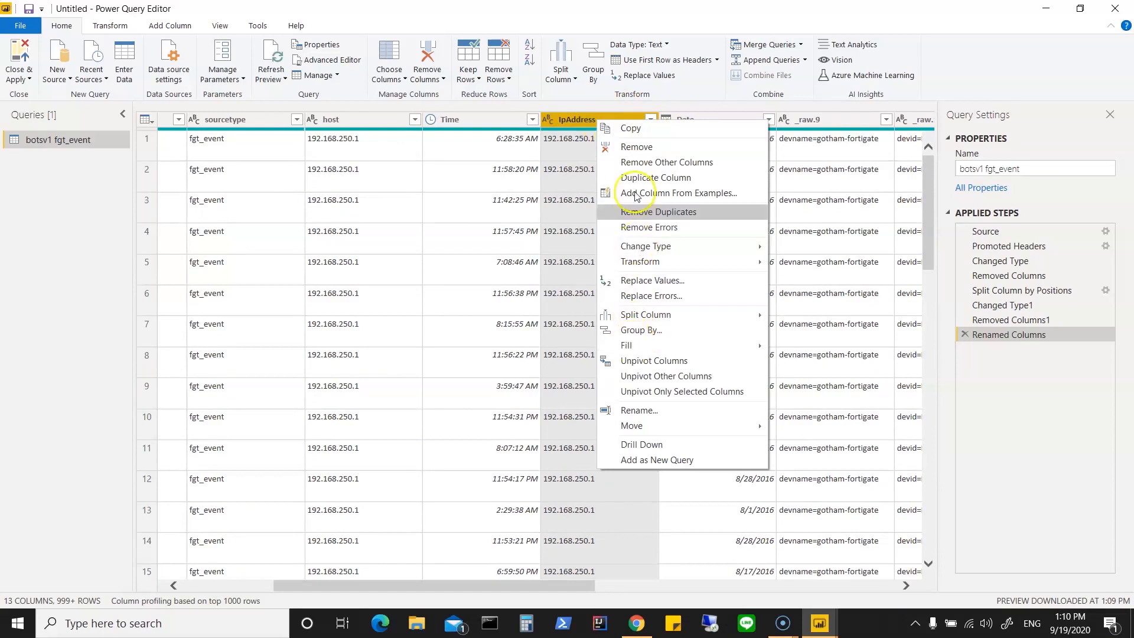
left_click(638, 148)
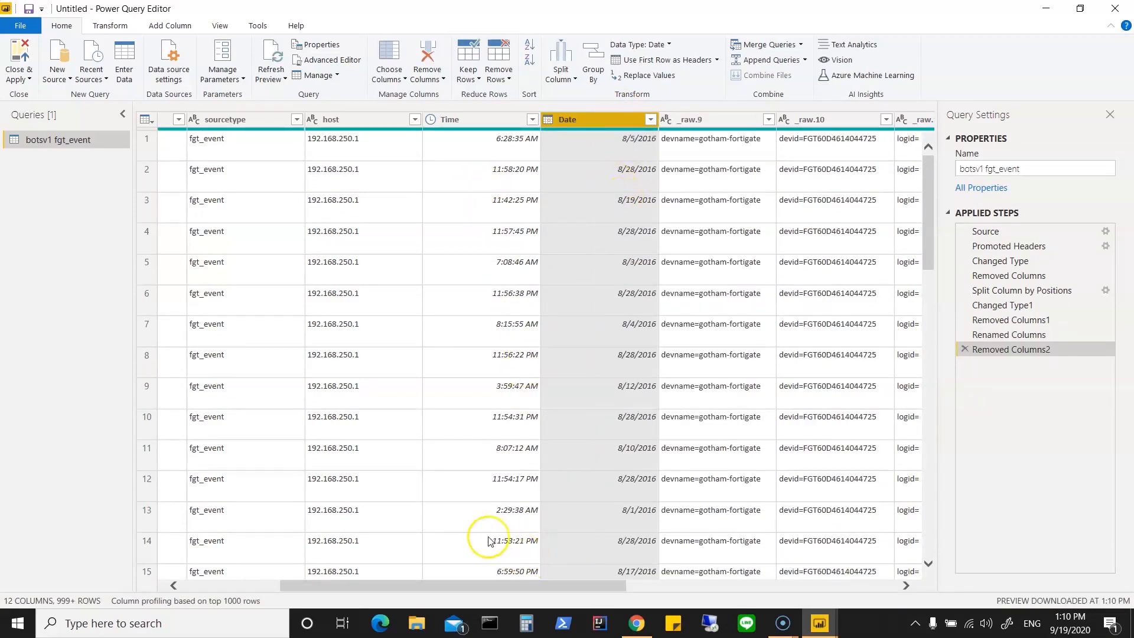
Step: Rename the _raw.9 column as devname
left_click_drag(480, 582, 596, 585)
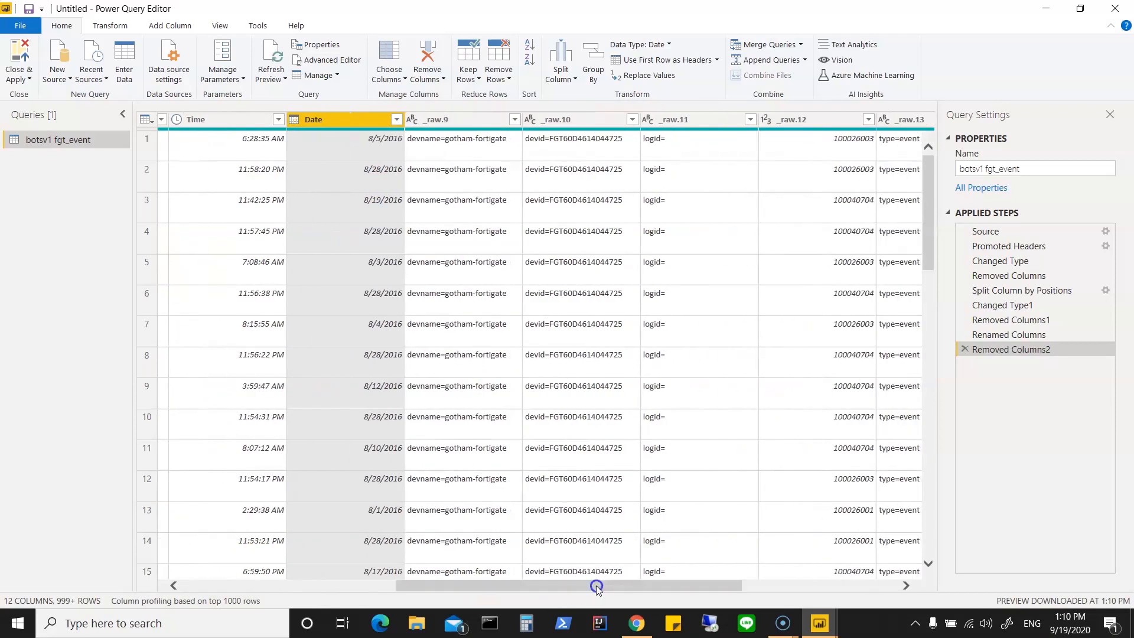
left_click(466, 120)
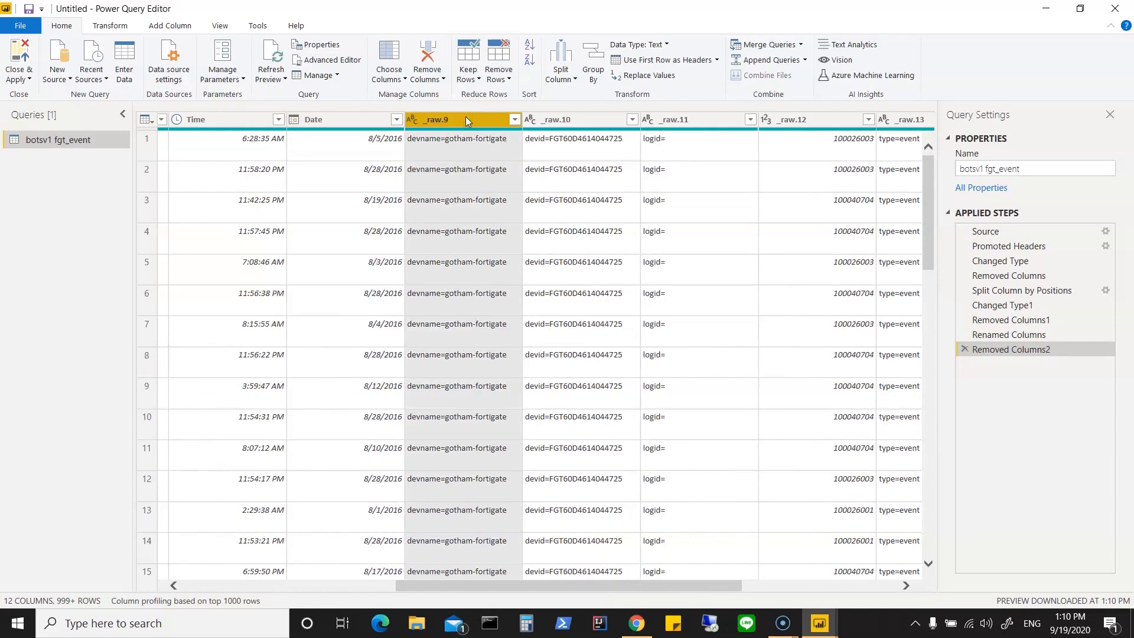
right_click(466, 121)
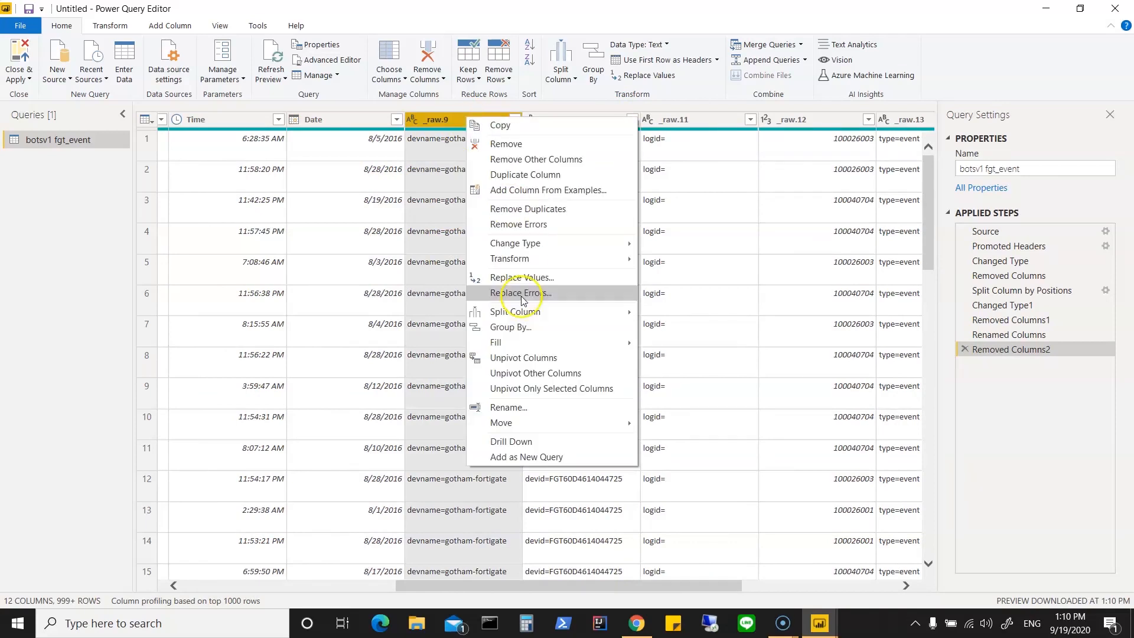
left_click(508, 407)
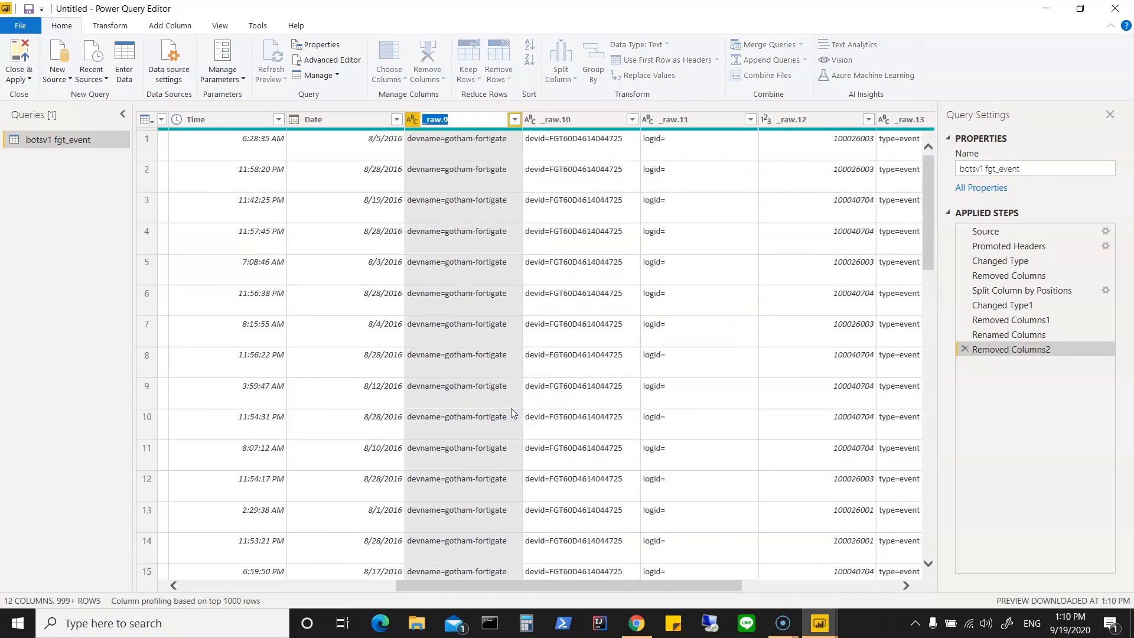
type("devname")
key("Return")
left_click(501, 146)
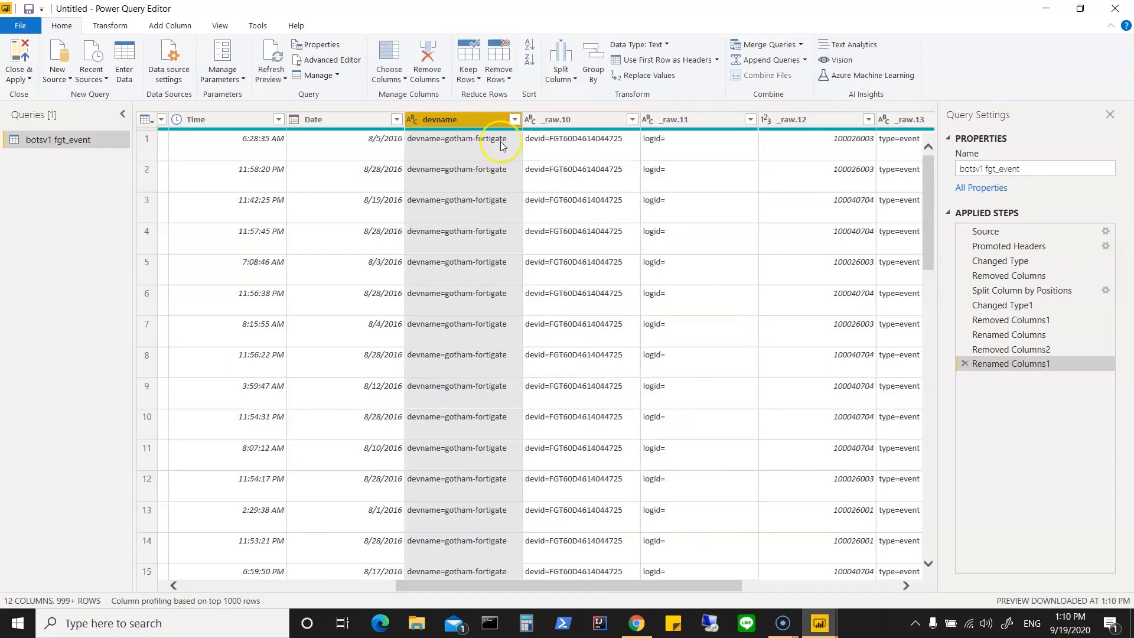
Step: Replace the text devname= with an empty value throughout the devname column
right_click(476, 119)
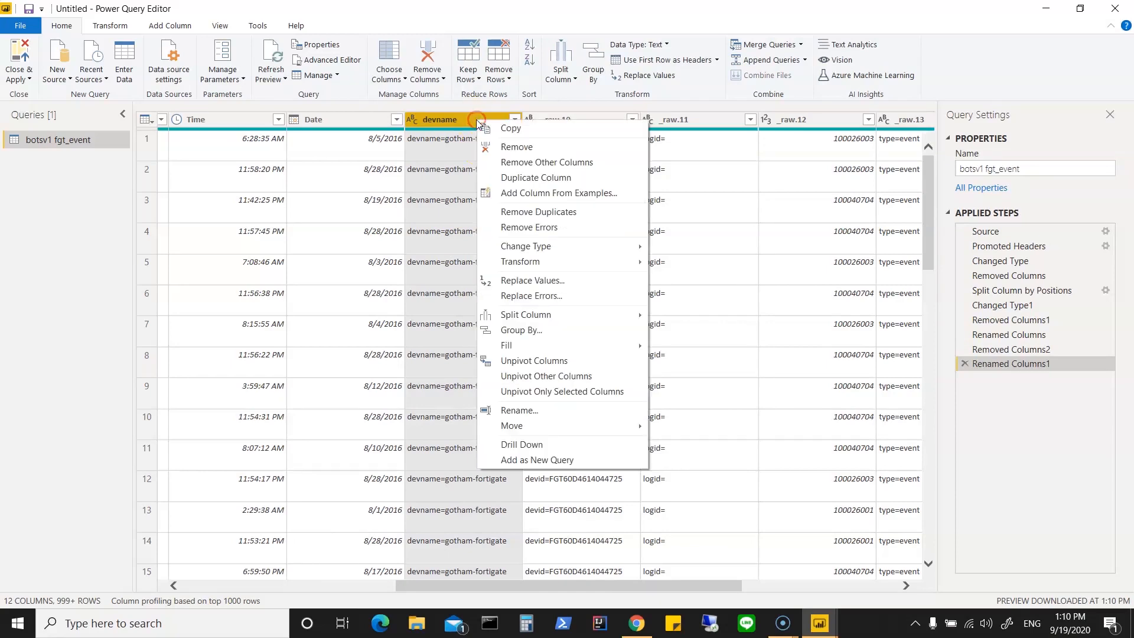
left_click(550, 280)
left_click(424, 285)
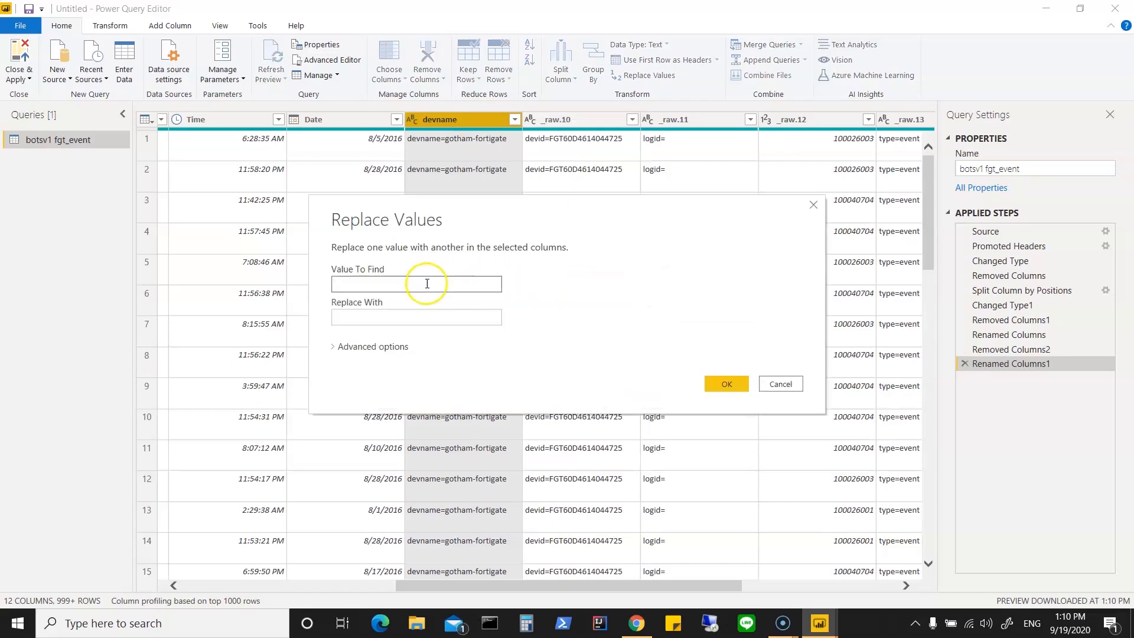
type("de")
left_click(375, 319)
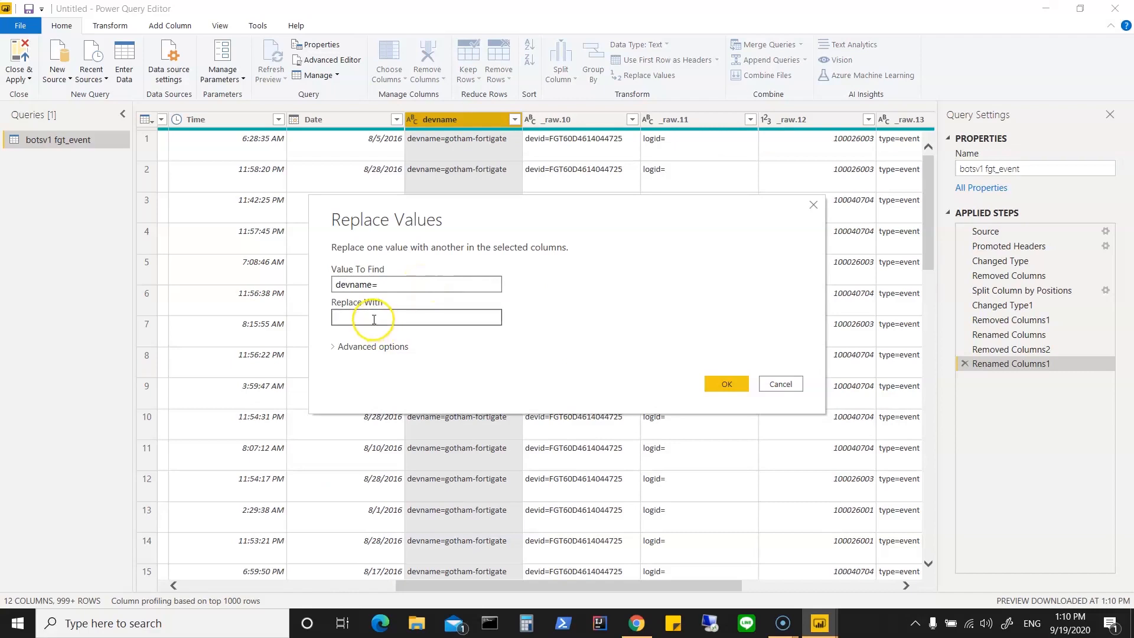
left_click(725, 384)
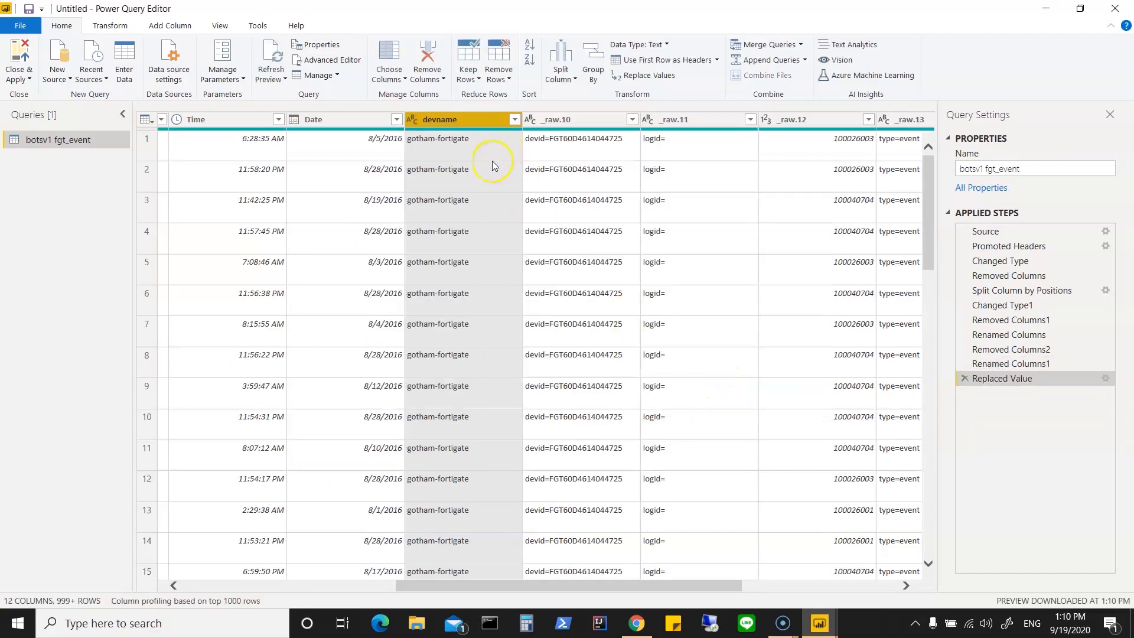
Step: Rename the _raw.10 column as devid
left_click(582, 119)
right_click(584, 119)
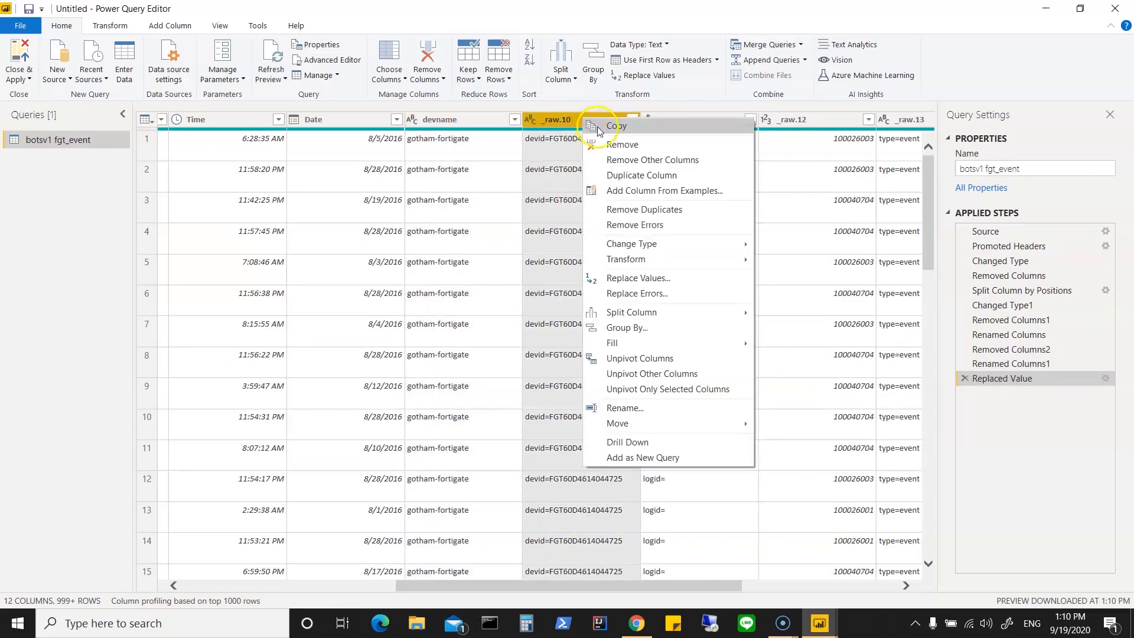
left_click(637, 408)
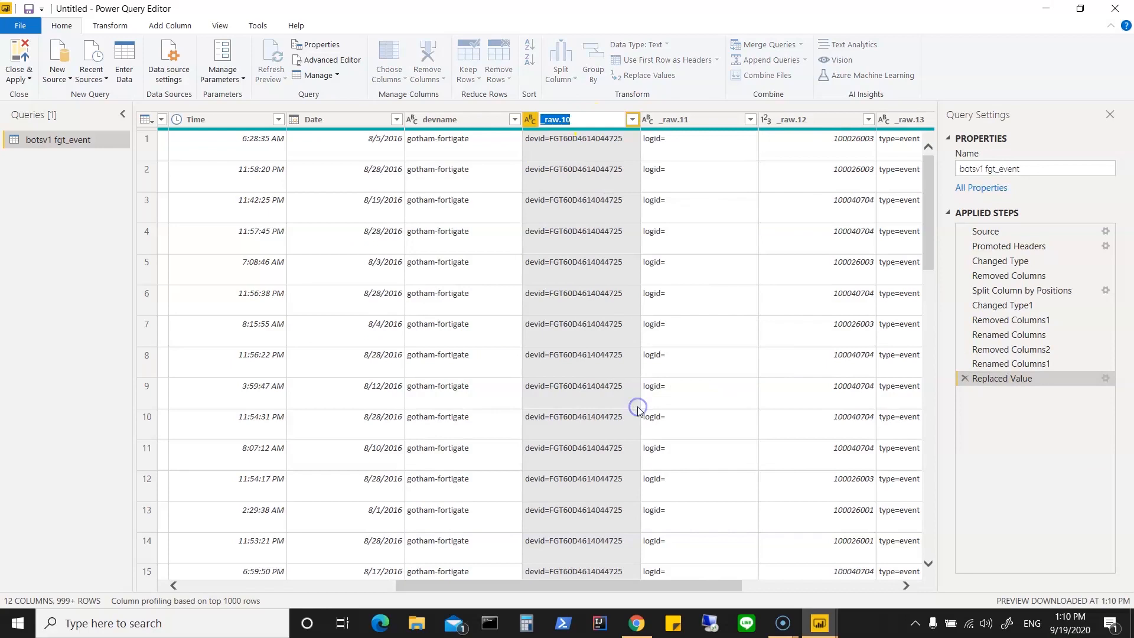
type("devid")
key("Return")
left_click(576, 143)
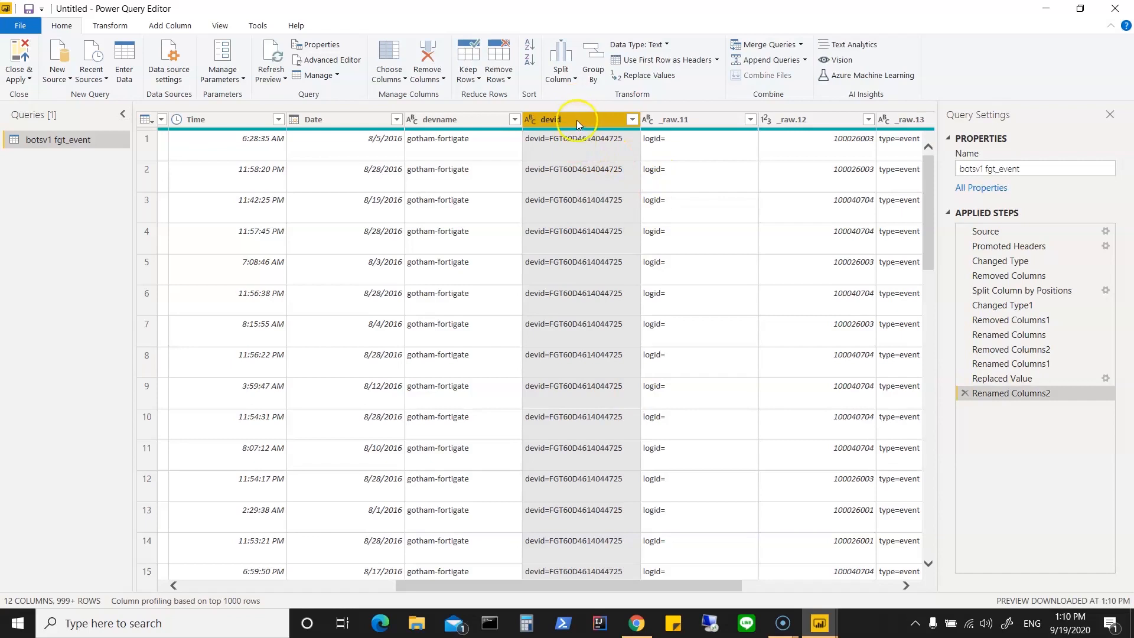
Step: Replace the text devid= with an empty value throughout the devid column
right_click(577, 120)
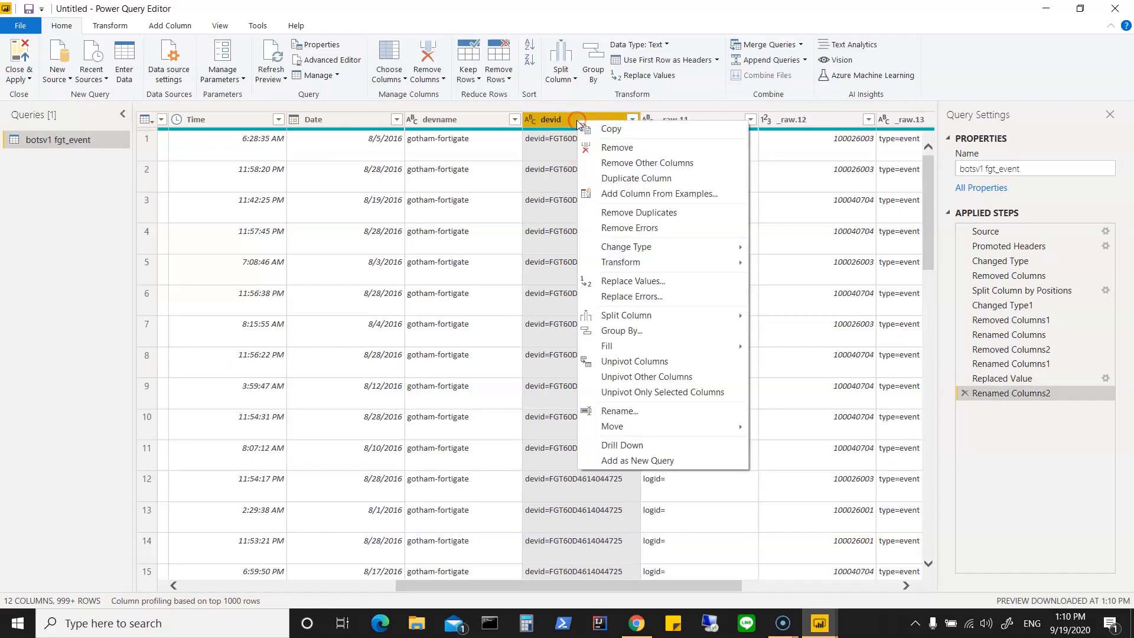
left_click(672, 283)
left_click(403, 278)
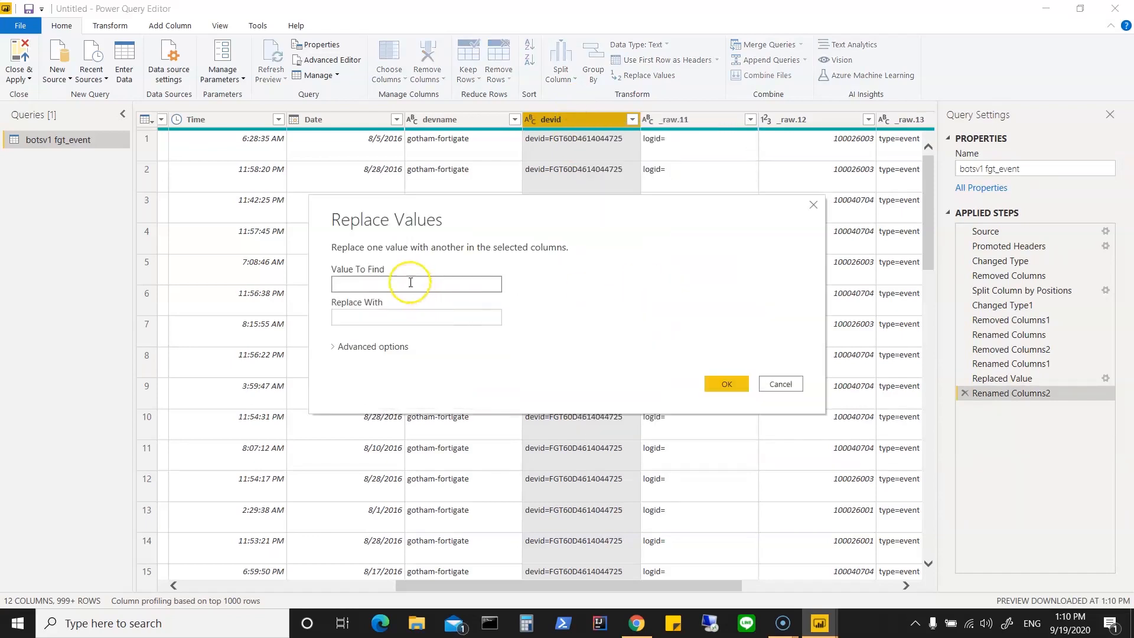
type("id=")
key("Tab")
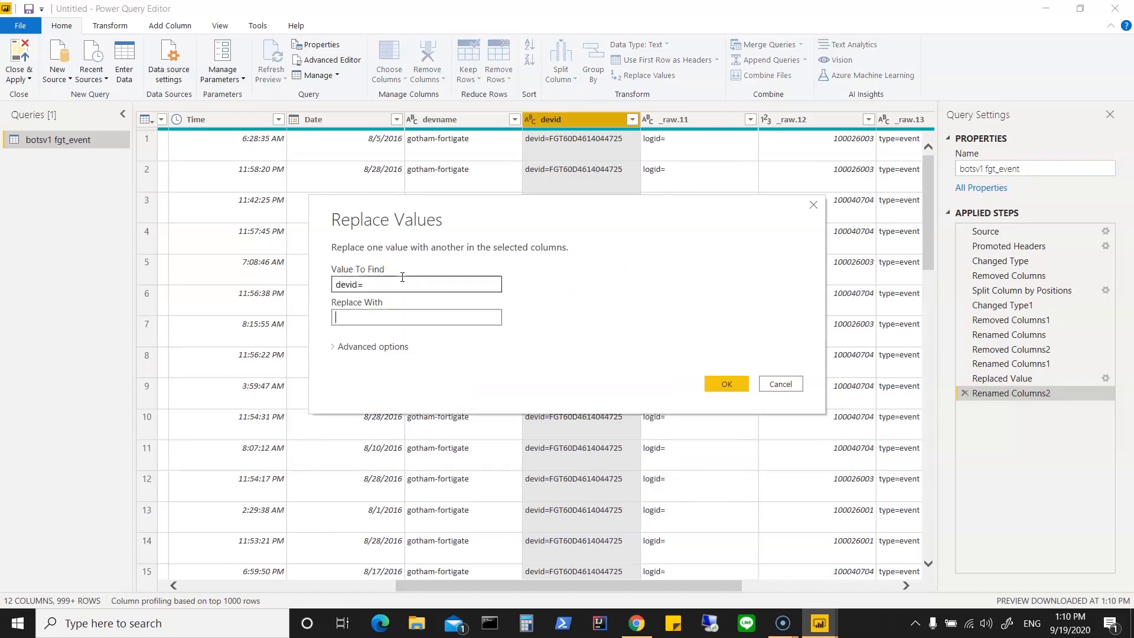
left_click(726, 385)
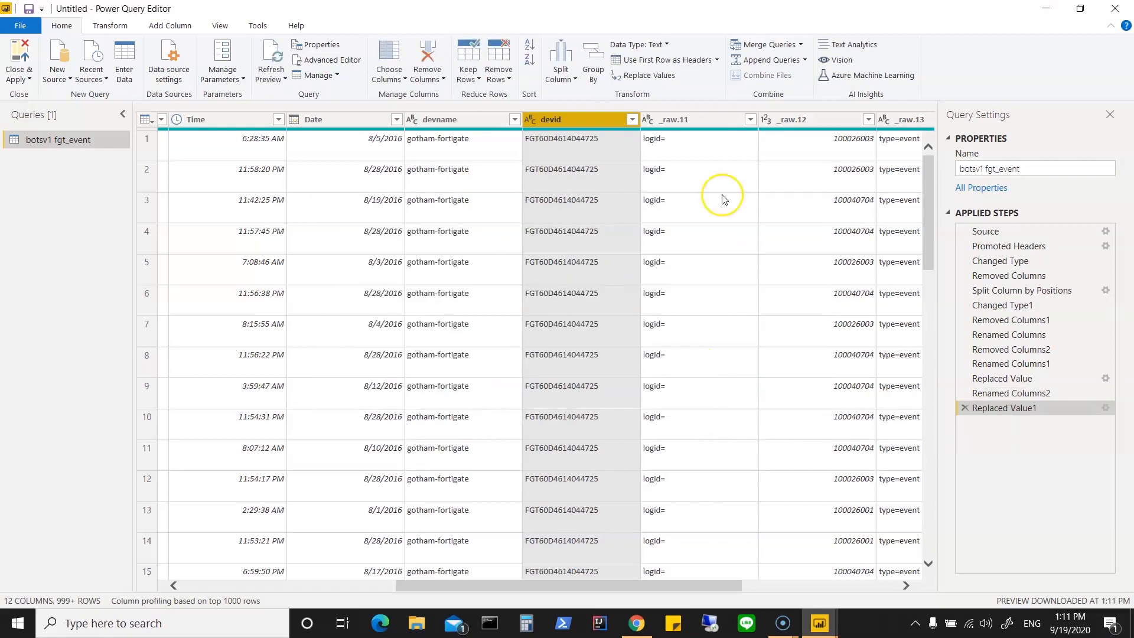
Step: Remove the _raw.11 column containing only the logid= label and rename the _raw.12 column as logid
left_click(712, 123)
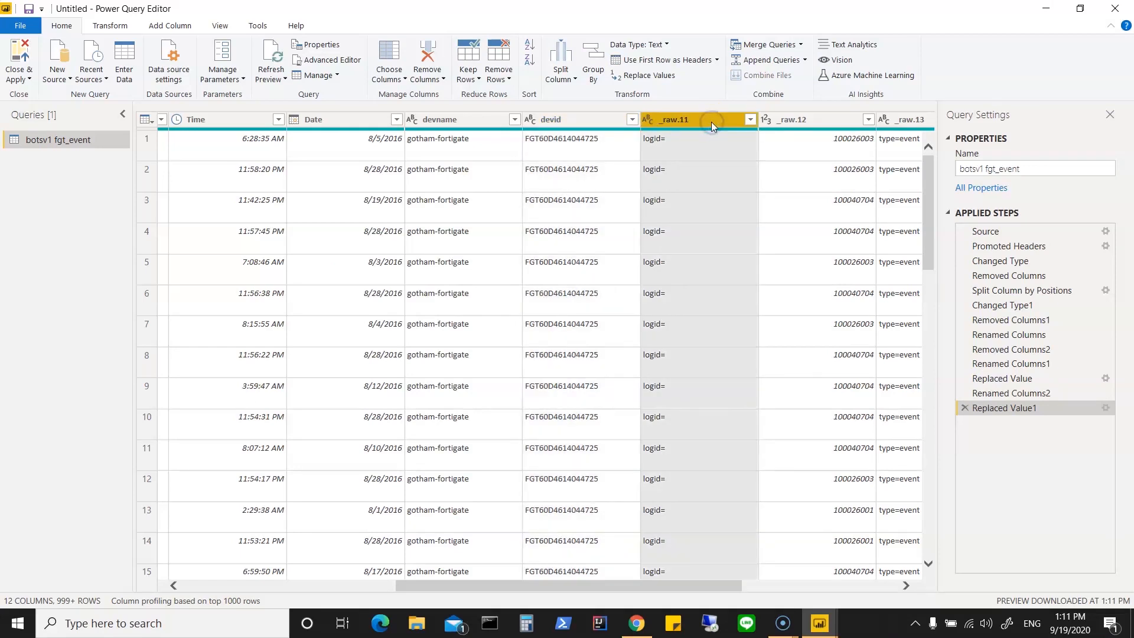
right_click(712, 122)
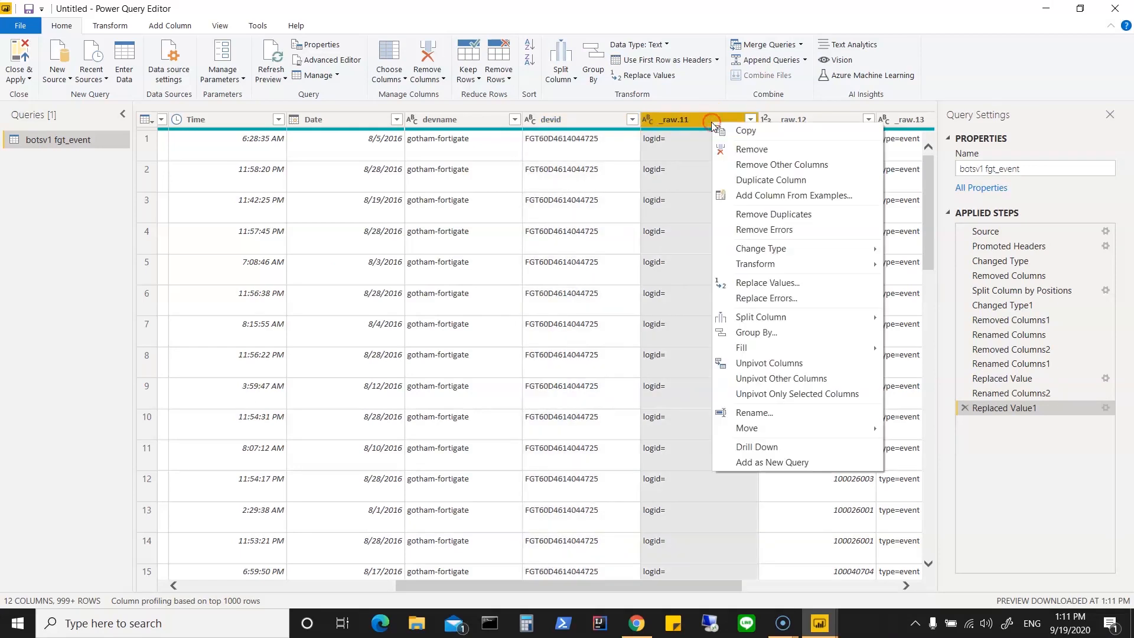
left_click(738, 153)
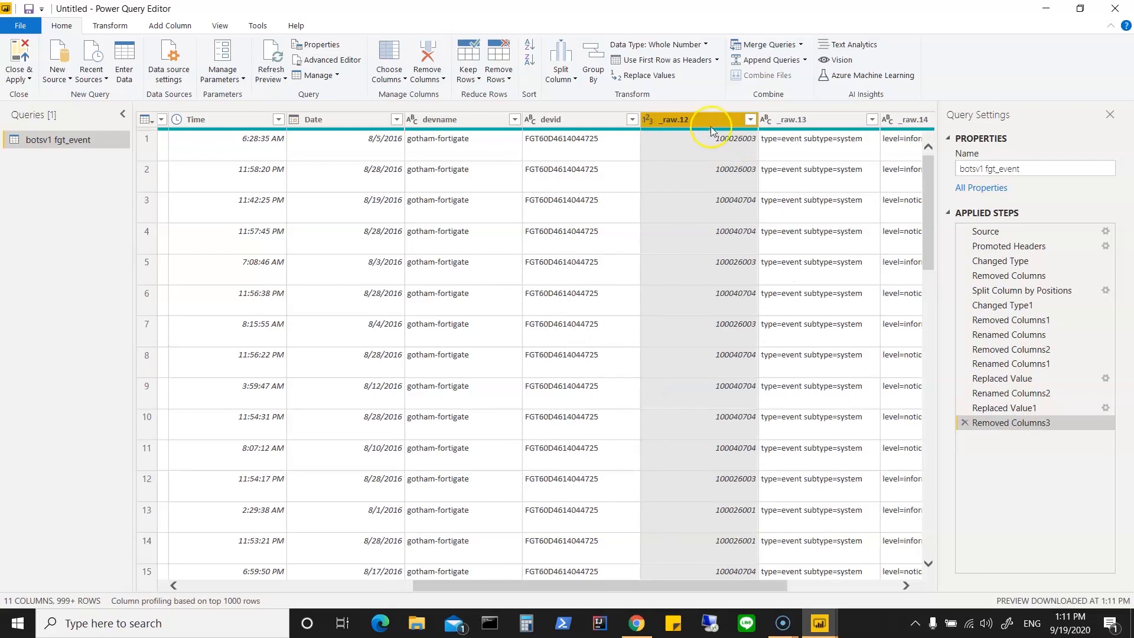
right_click(708, 120)
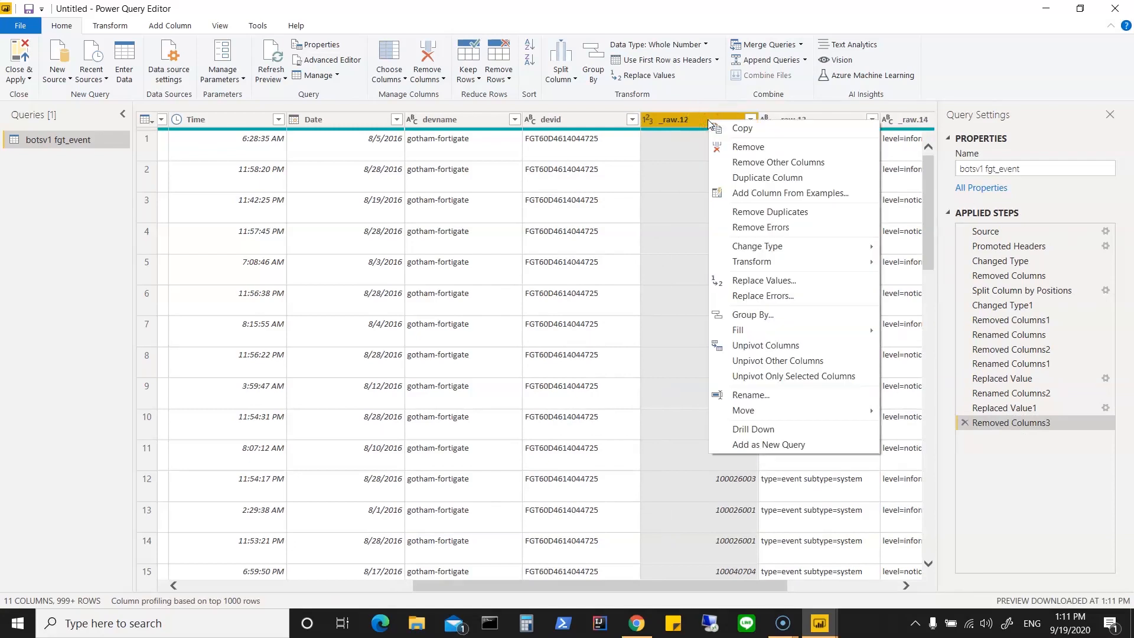
left_click(768, 395)
type("logid")
key("Return")
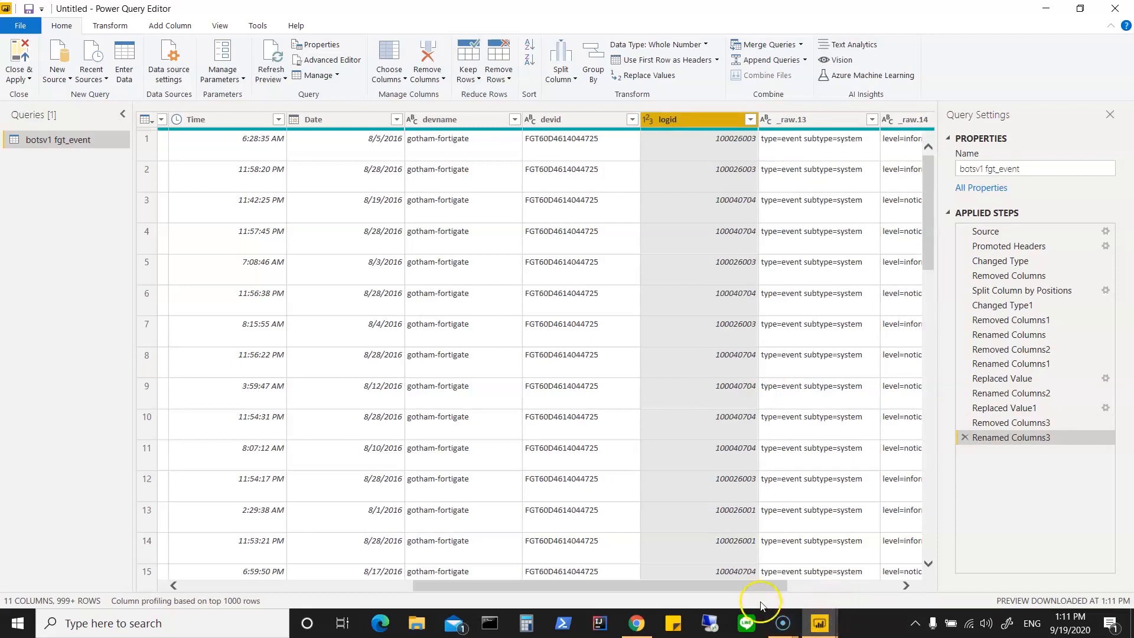
left_click_drag(756, 590, 884, 592)
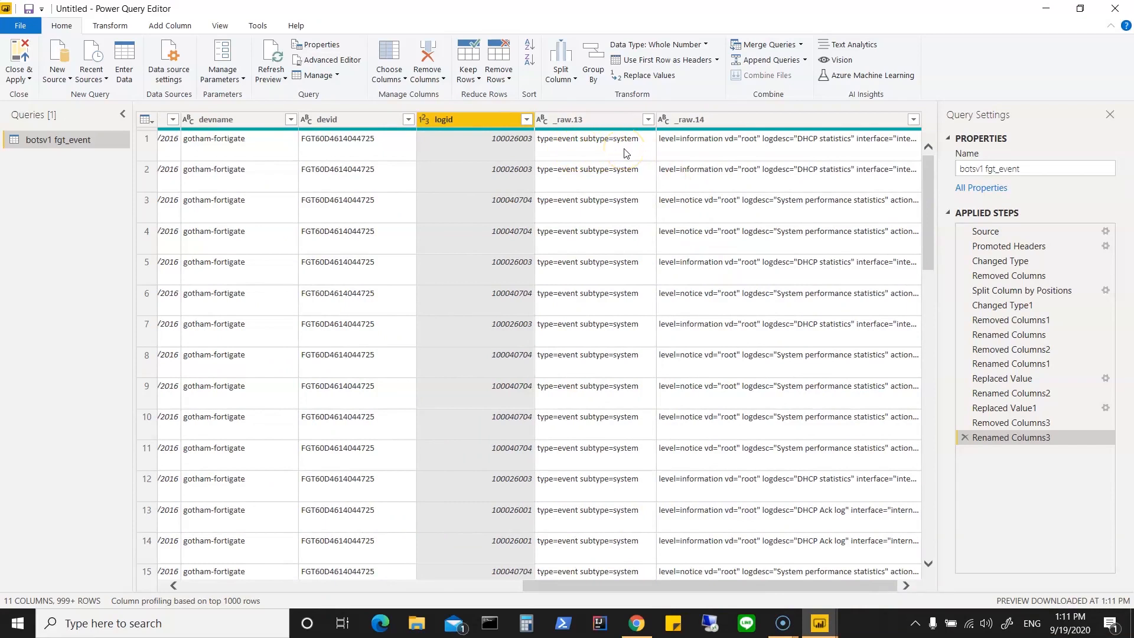
left_click(608, 119)
right_click(608, 119)
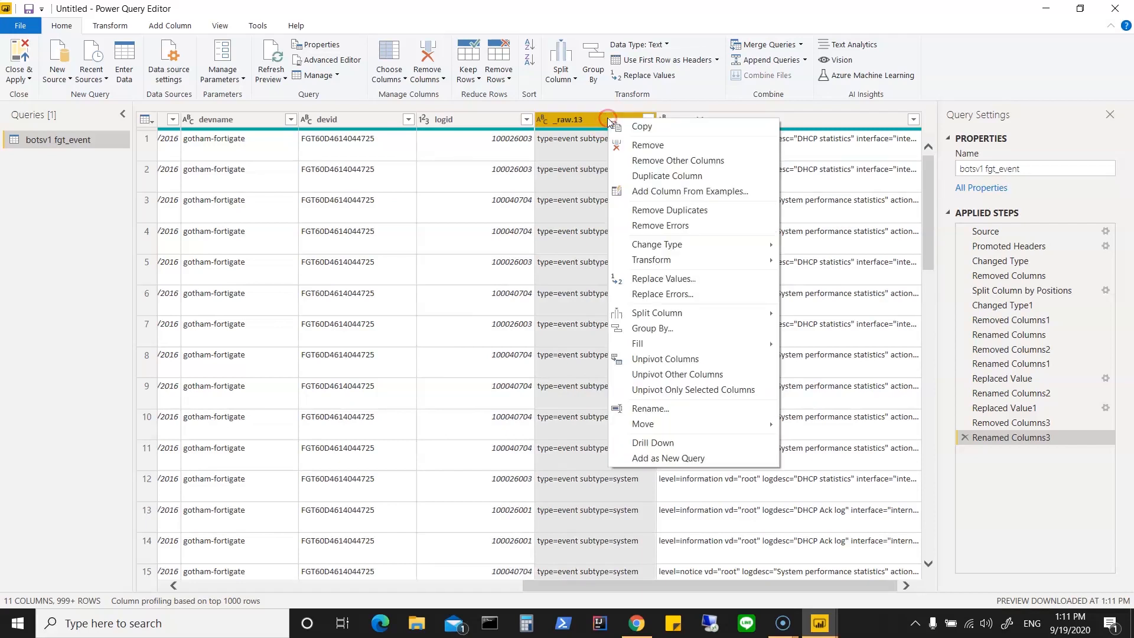
mouse_move(658, 312)
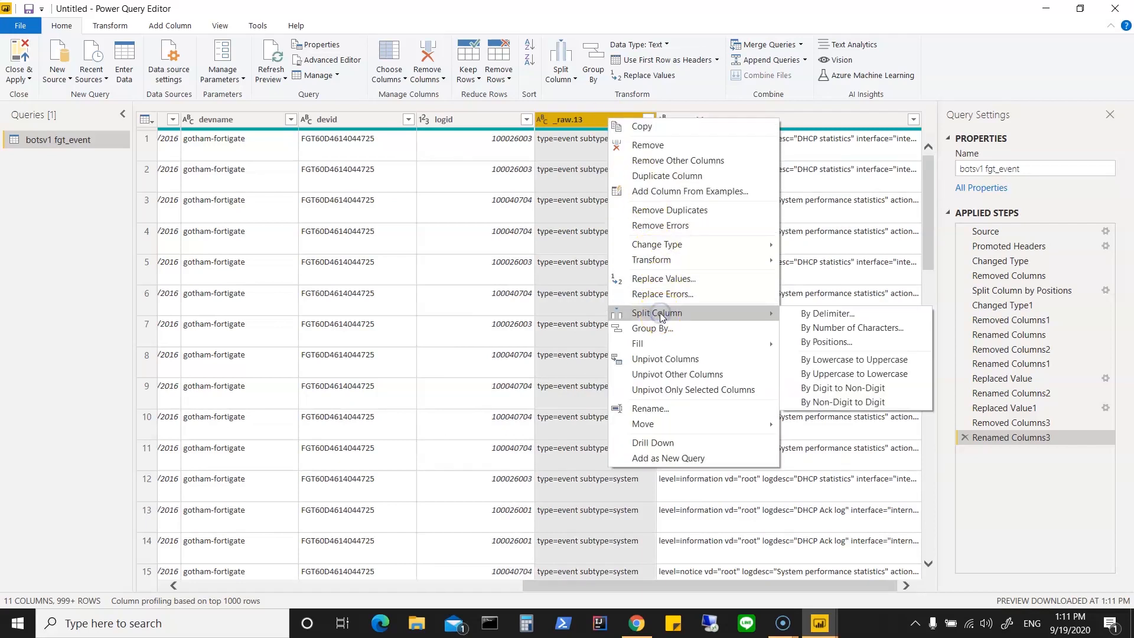
left_click(812, 318)
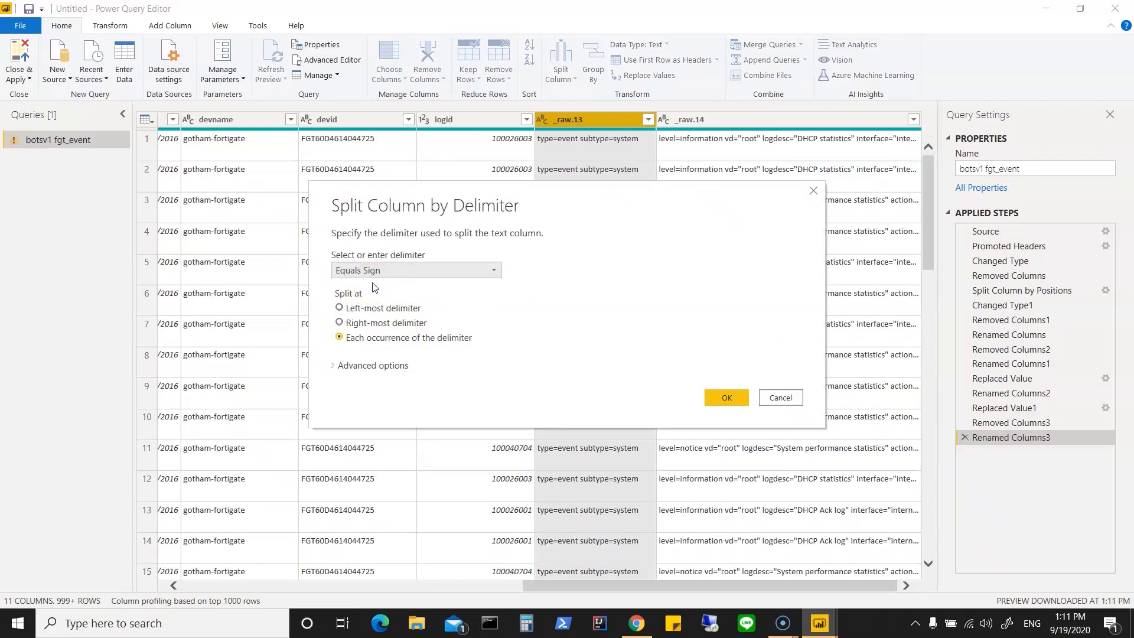
left_click(510, 315)
left_click(494, 270)
left_click(494, 268)
left_click(779, 395)
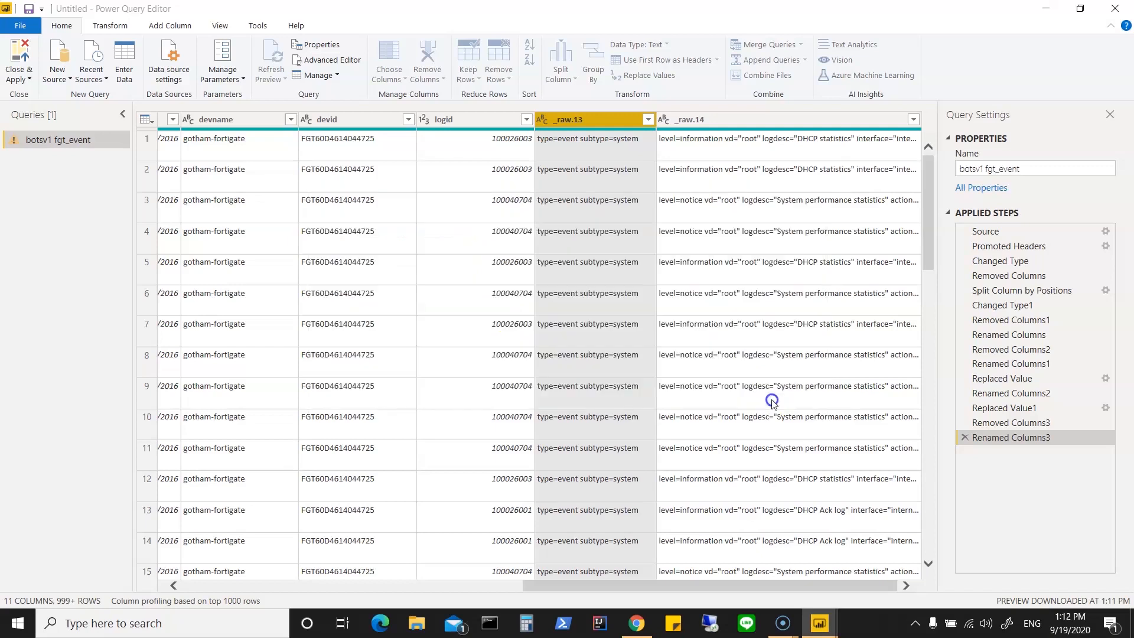
Step: Try to split the _raw.13 column by position so that only the subtype text remains
right_click(600, 119)
mouse_move(650, 316)
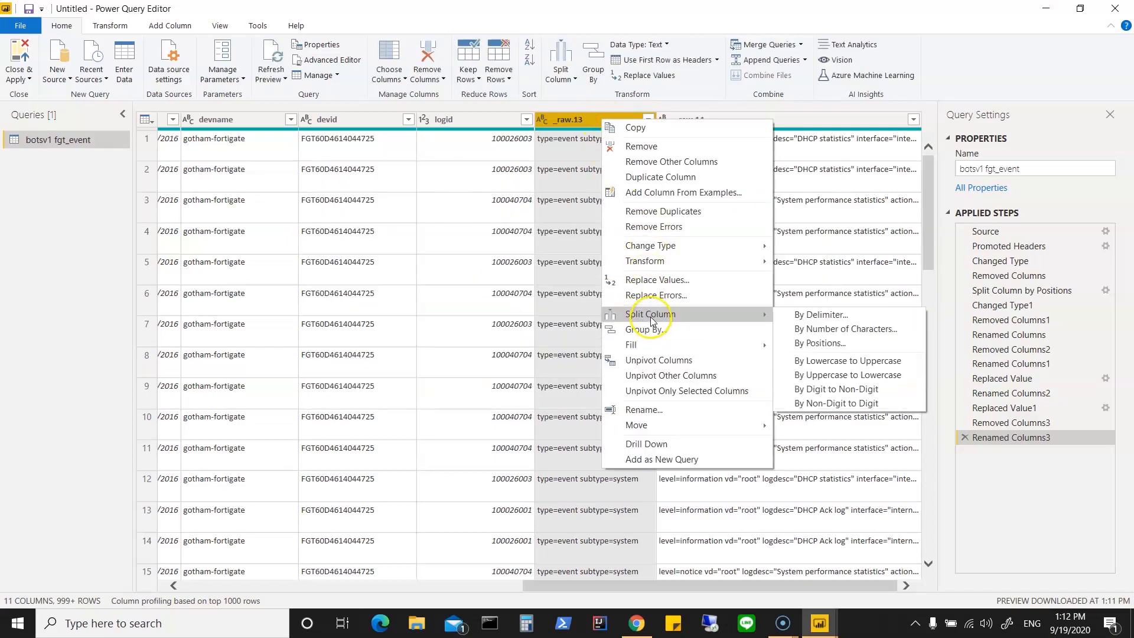
left_click(820, 343)
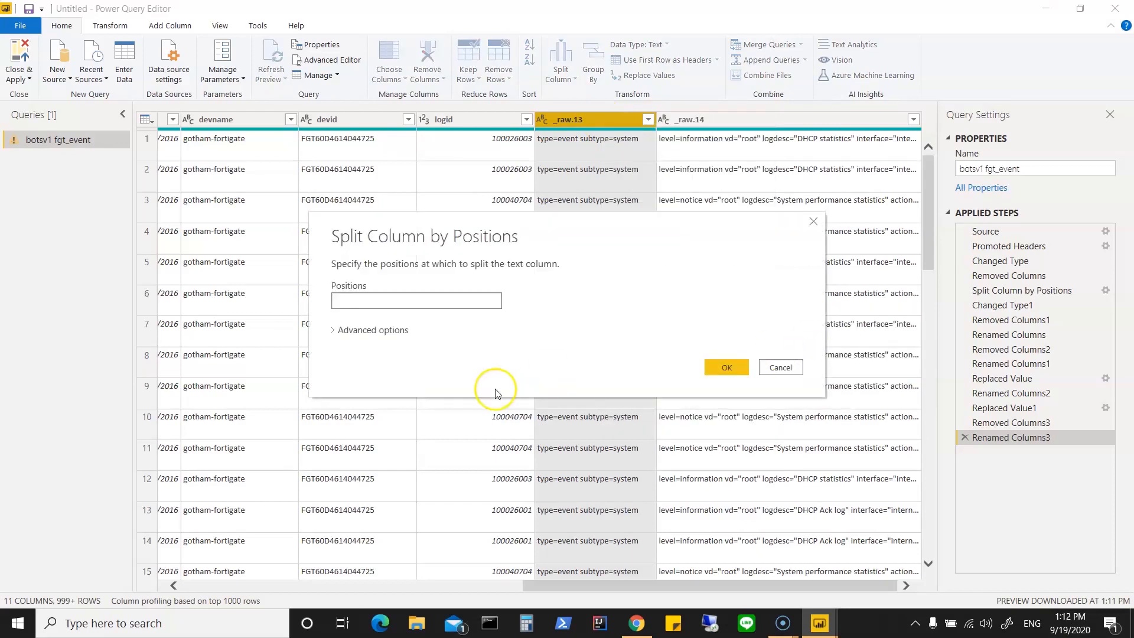
left_click(334, 333)
left_click(334, 332)
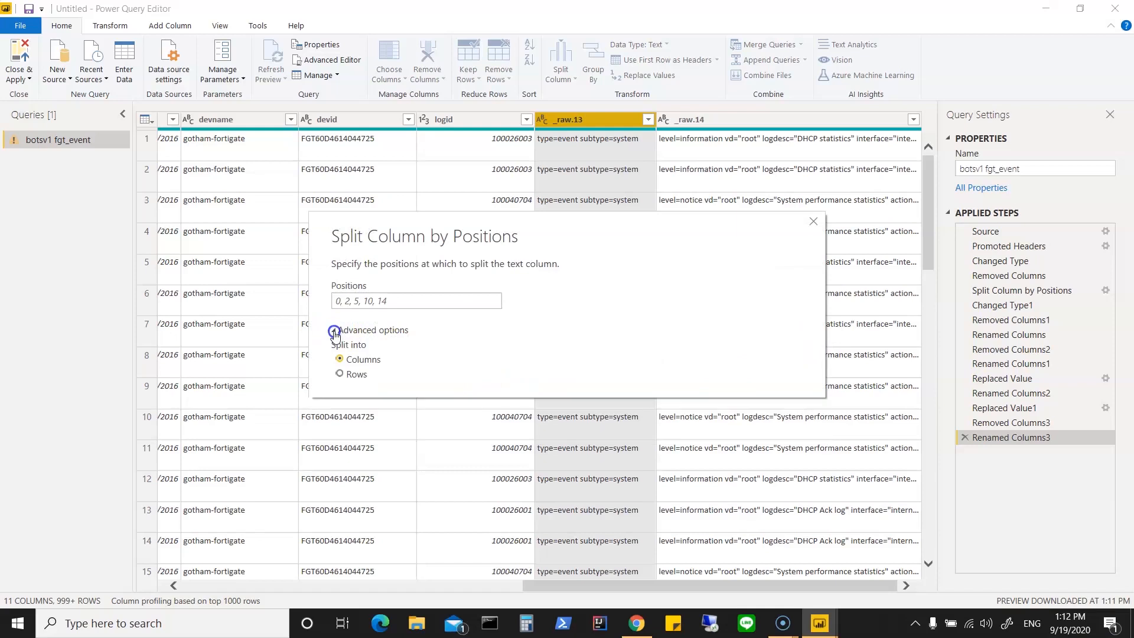
left_click(731, 366)
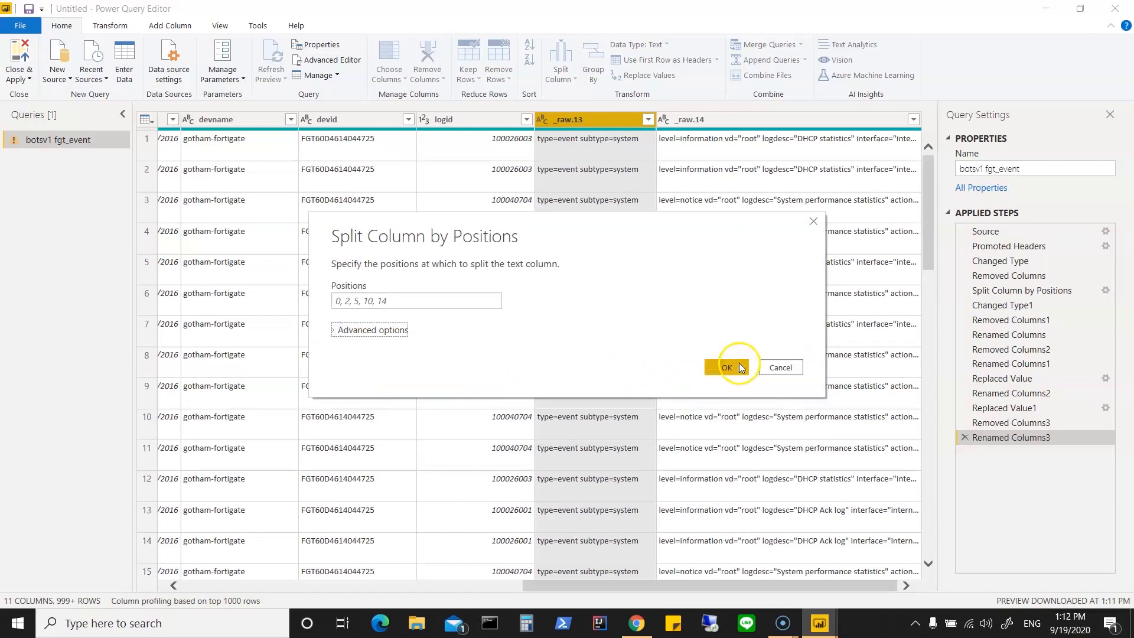
left_click(512, 302)
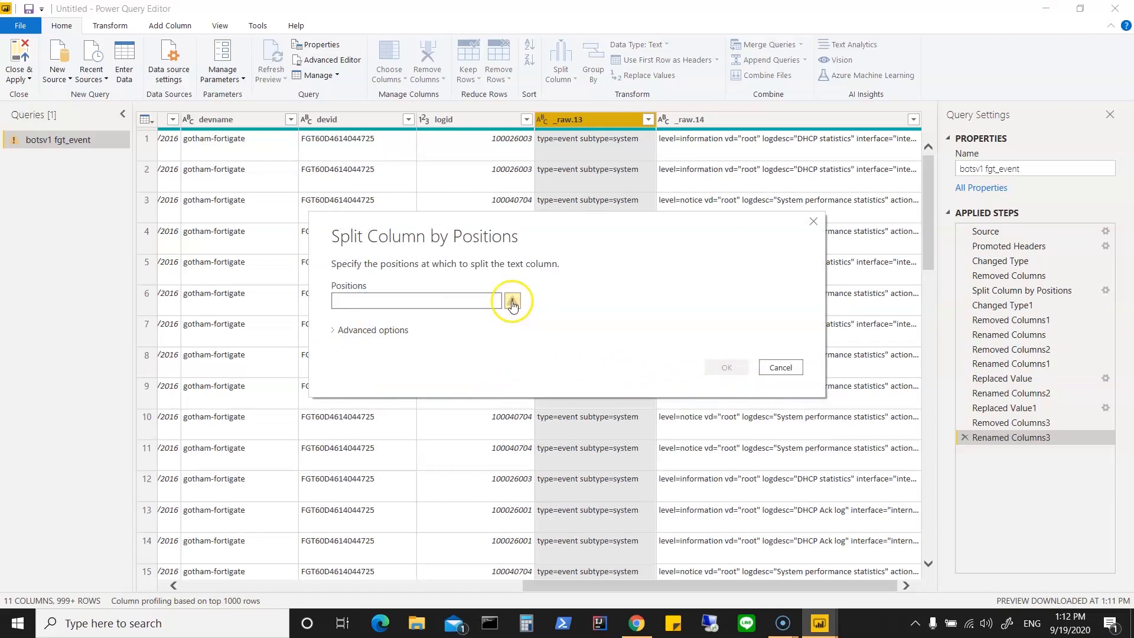
left_click(368, 305)
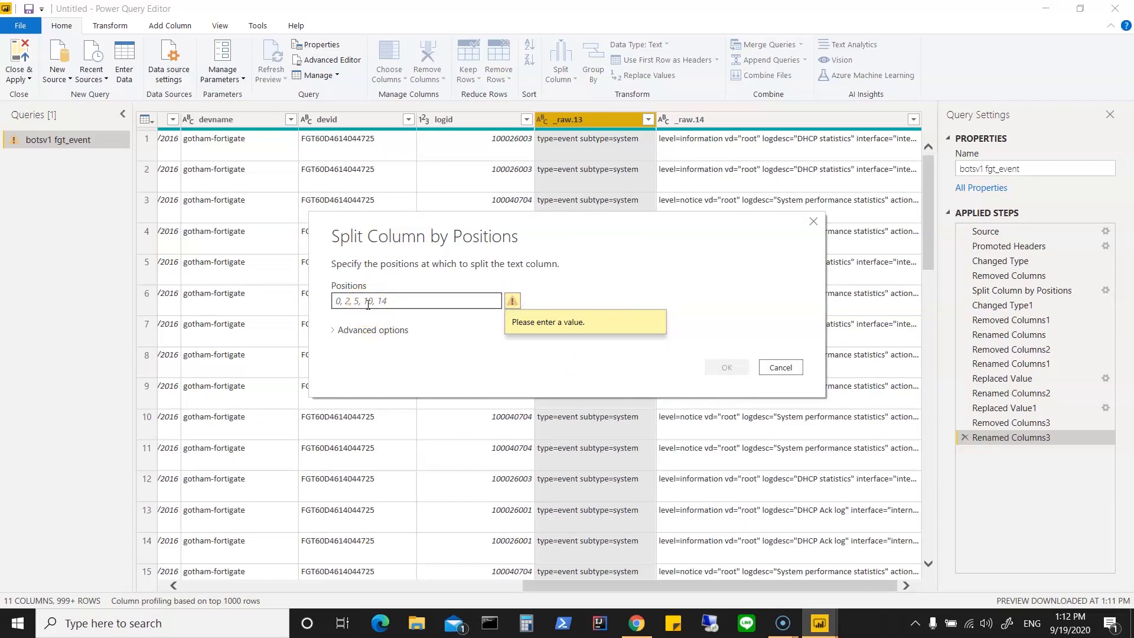
type("10")
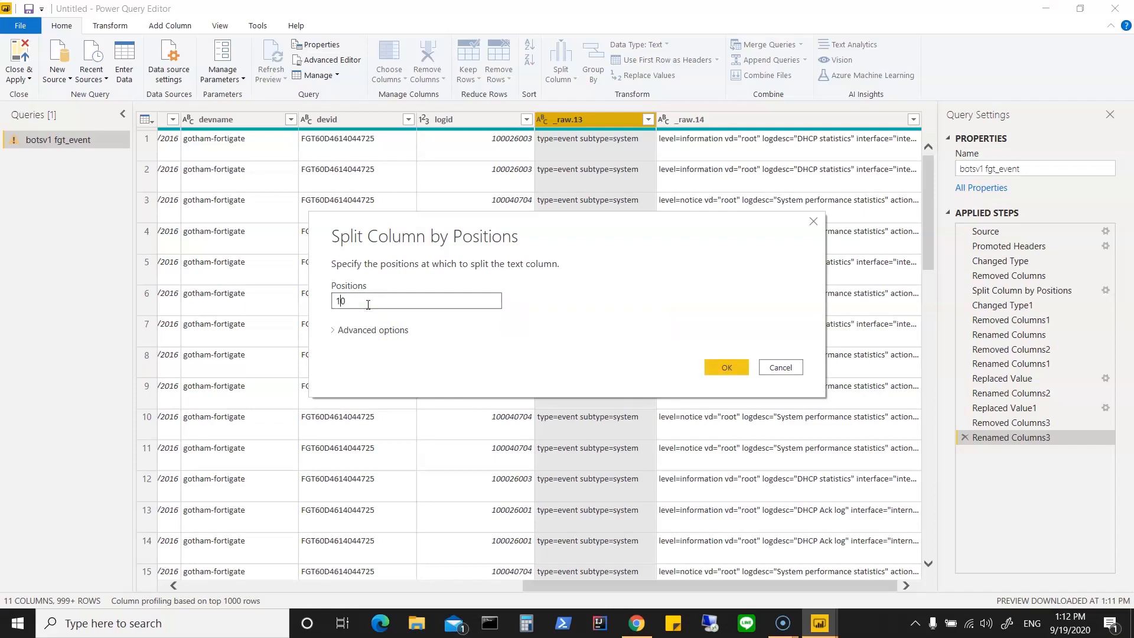
key("BackSpace")
type("1")
left_click(714, 369)
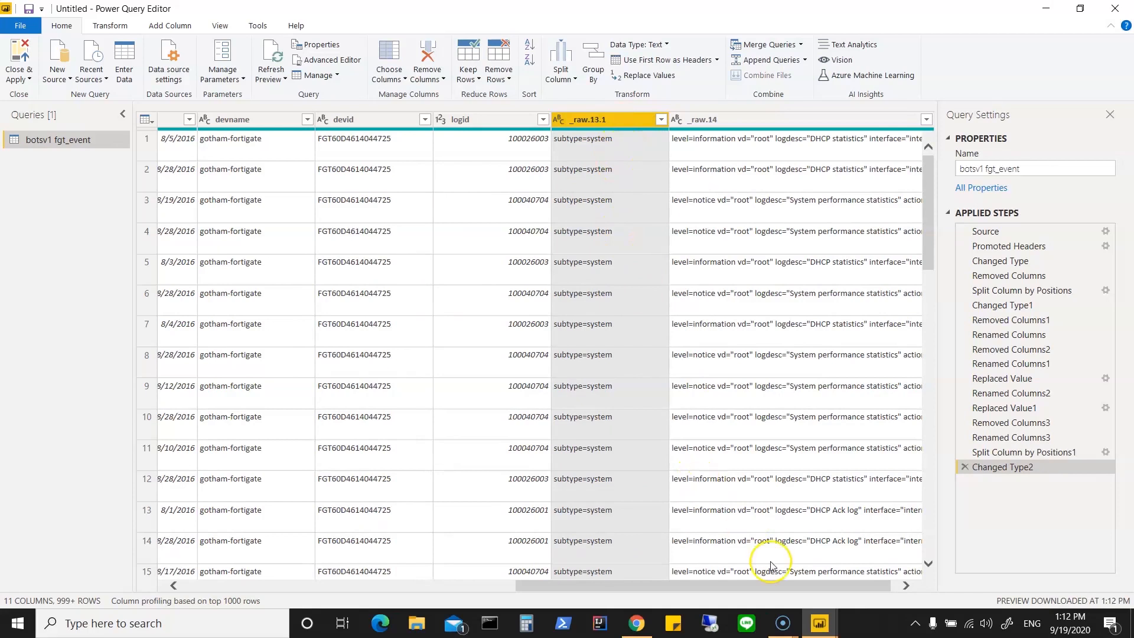
Step: Delete the automatic type change and the position split of _raw.13 from the applied steps
left_click(678, 587)
mouse_move(677, 586)
left_mouse_down()
mouse_move(495, 592)
mouse_move(689, 591)
left_mouse_up()
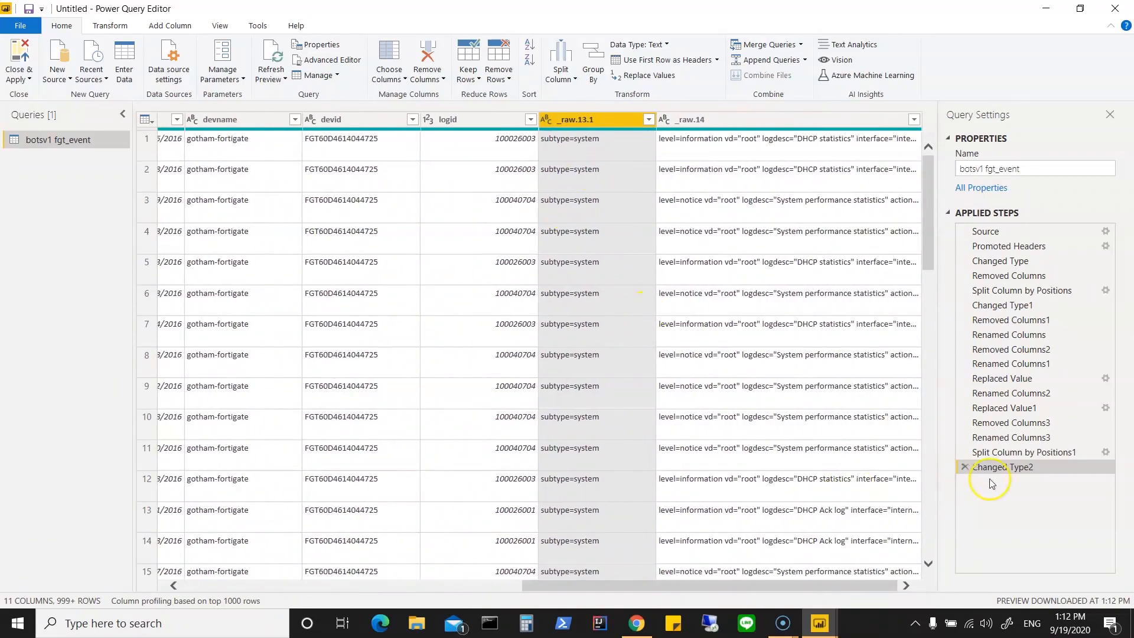
left_click(965, 468)
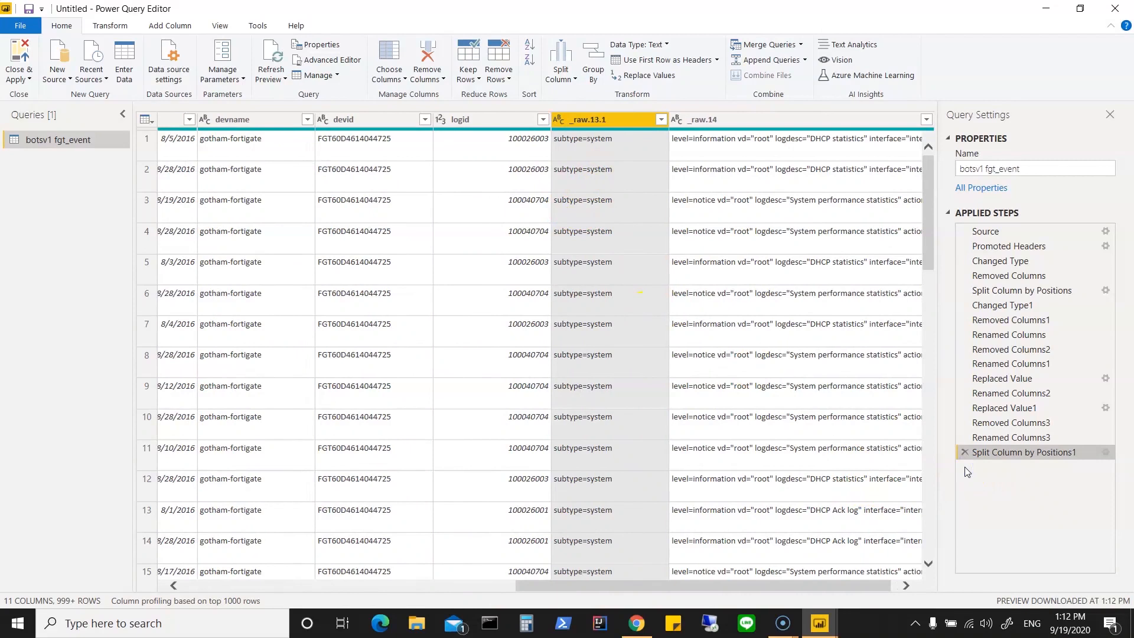
left_click(964, 453)
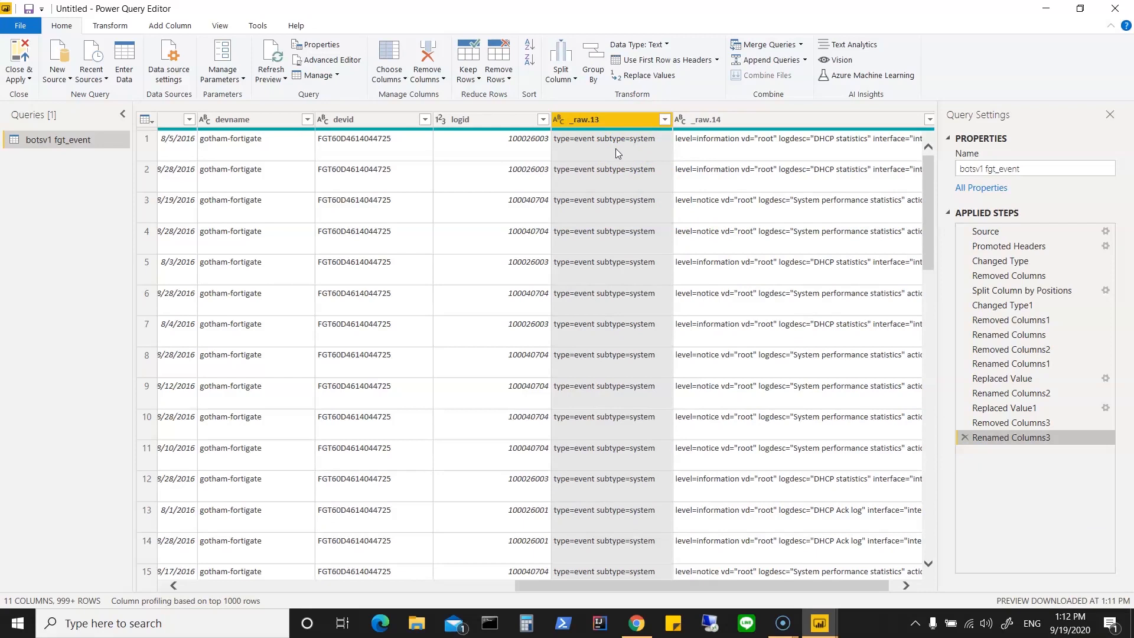
Step: Check the values down the _raw.13 column and remove that column with its type and subtype labels
scroll(585, 427, "down", 3)
scroll(586, 428, "down", 10)
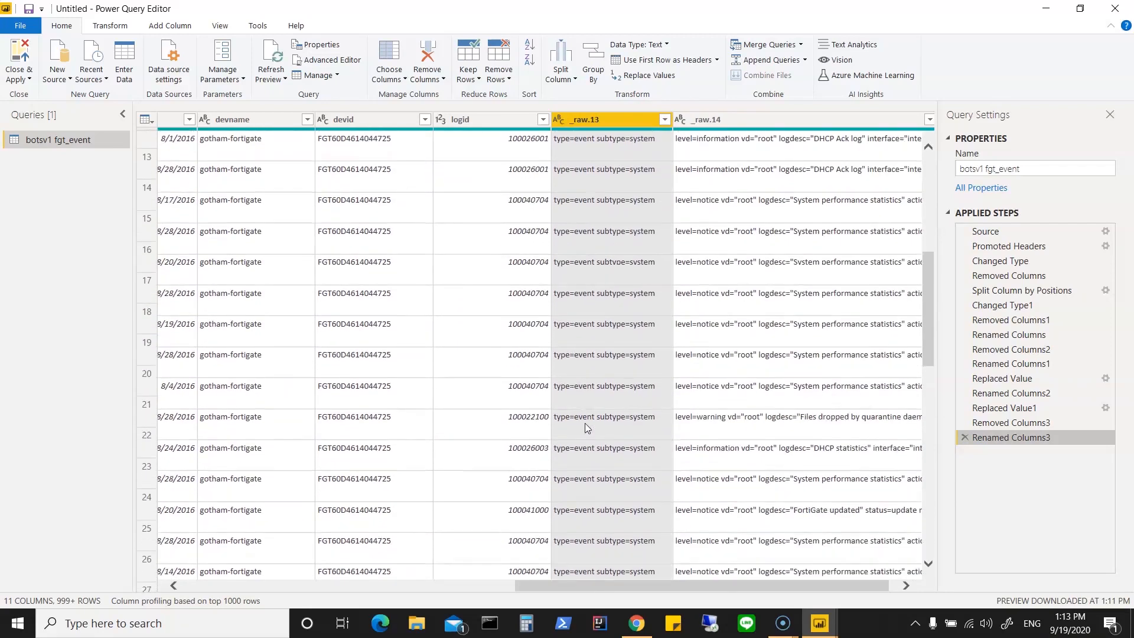
scroll(584, 424, "down", 7)
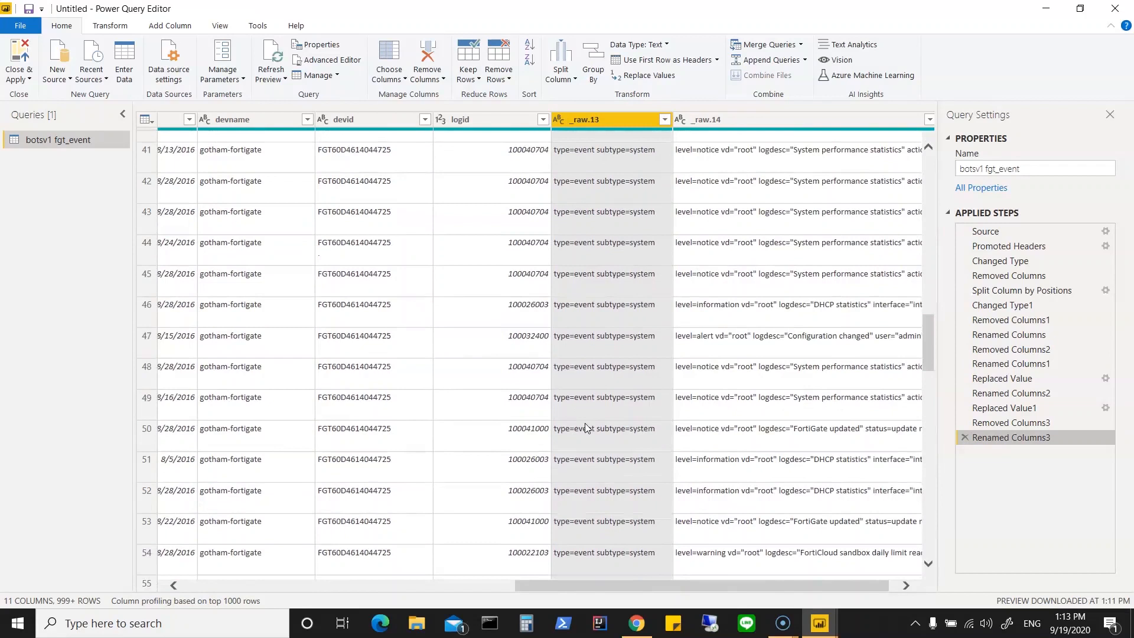
scroll(585, 427, "down", 4)
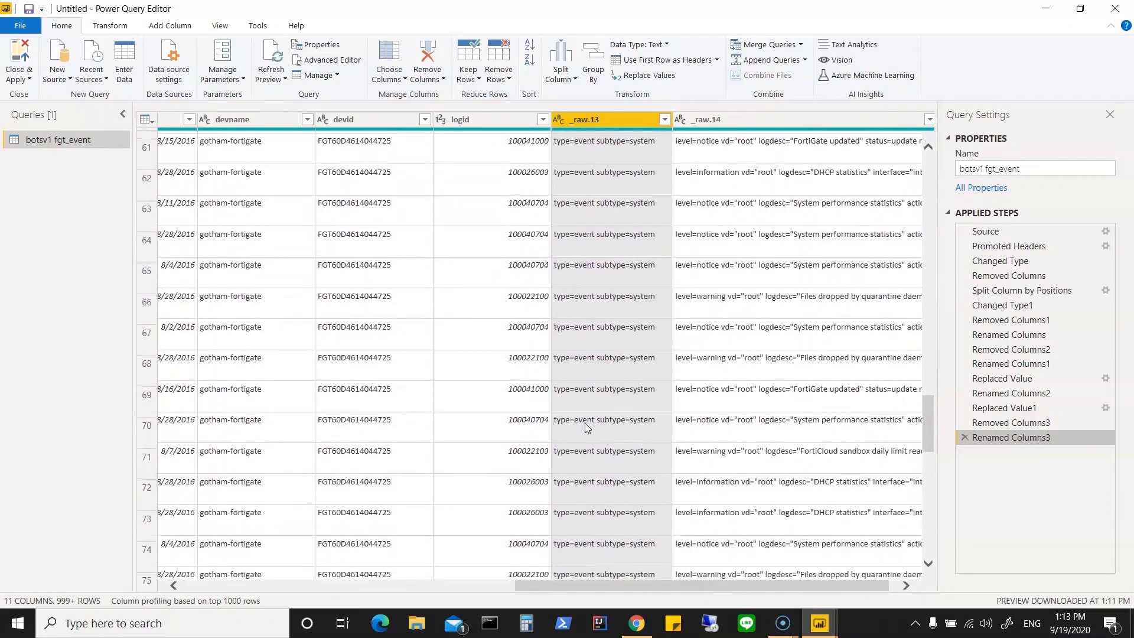
scroll(587, 426, "up", 12)
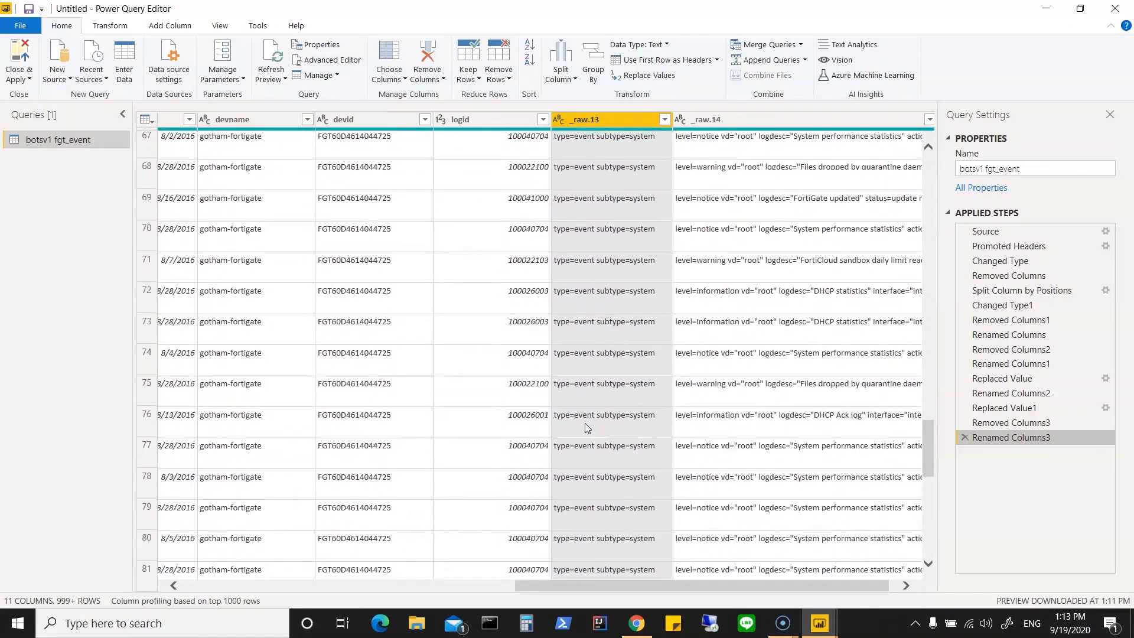
scroll(586, 426, "up", 3)
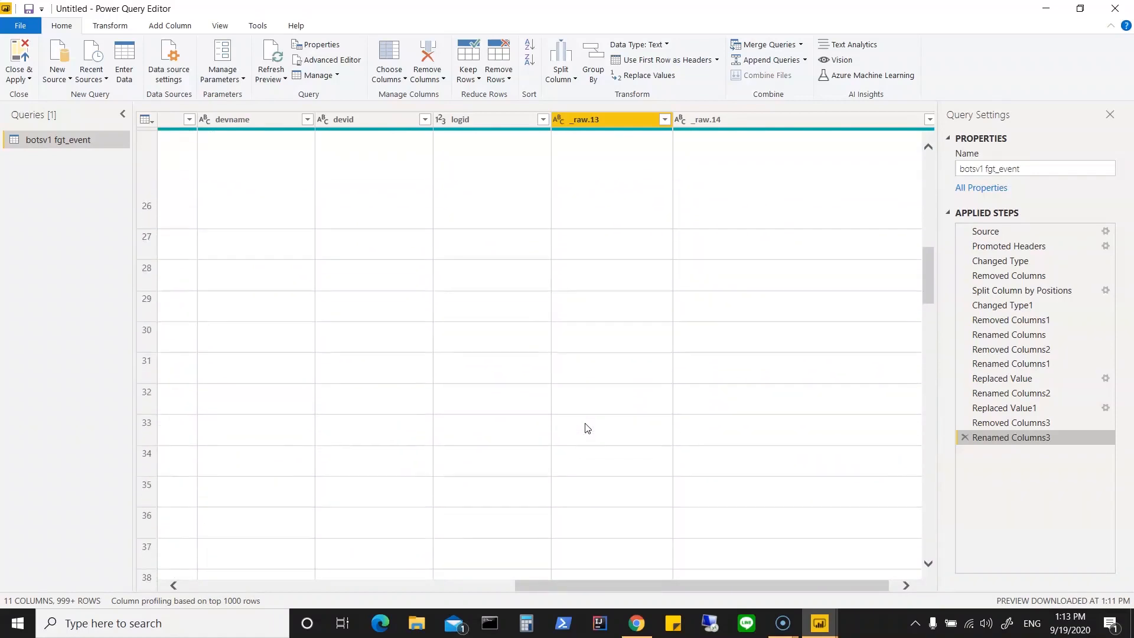
left_click(930, 245)
left_click_drag(930, 245, 933, 148)
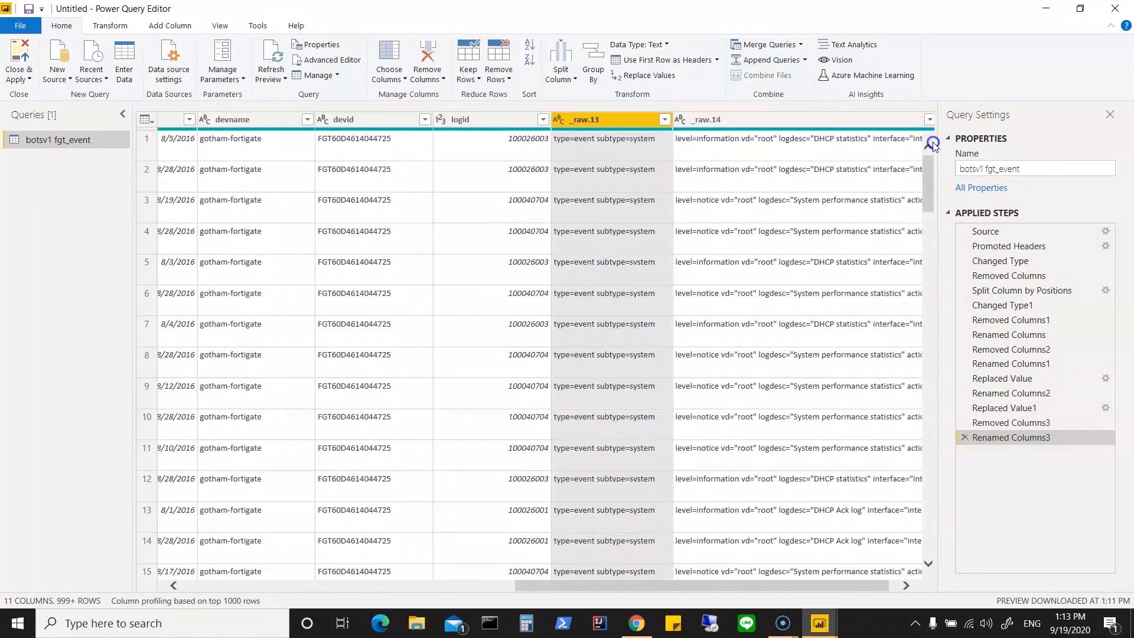
right_click(619, 121)
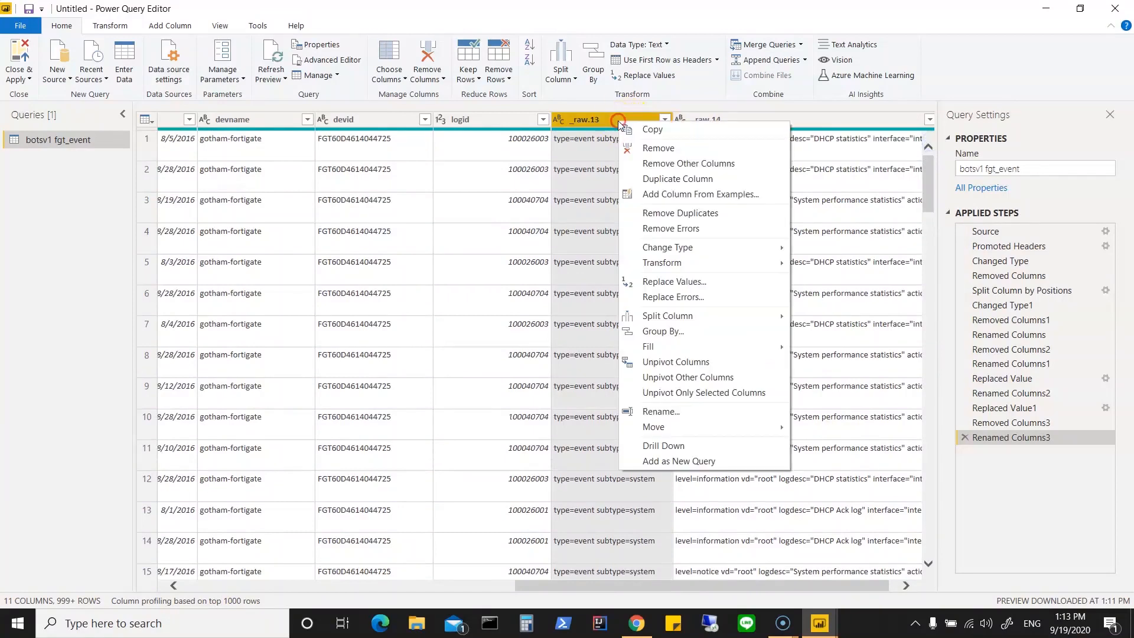
left_click(646, 152)
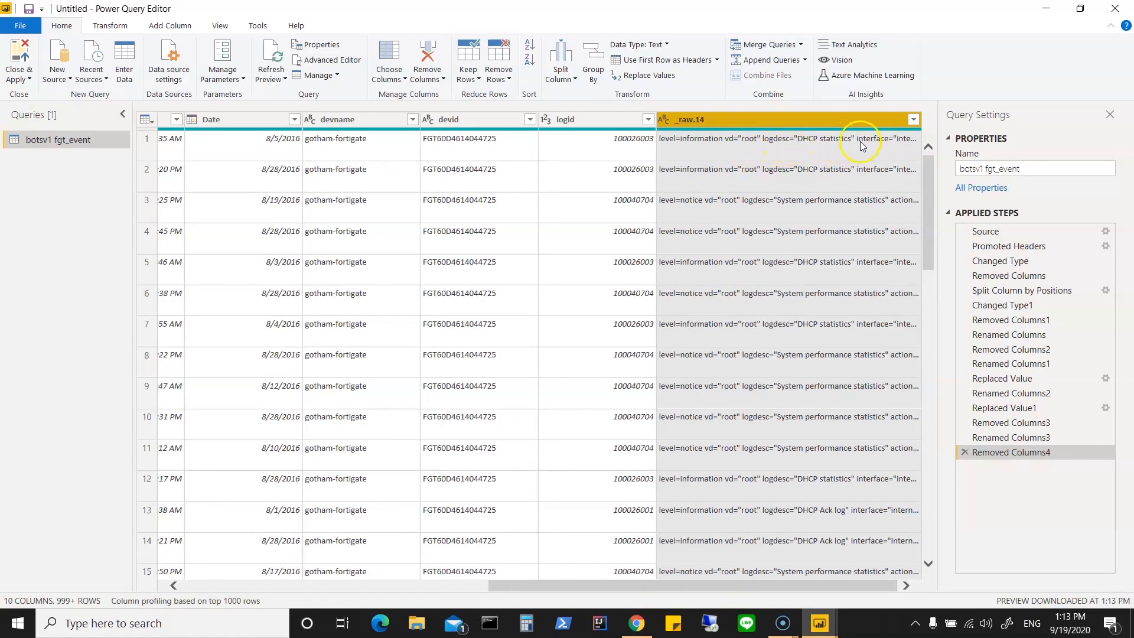
Step: Try to split the _raw.14 column by positions, entering 18, 28 and 52
right_click(742, 121)
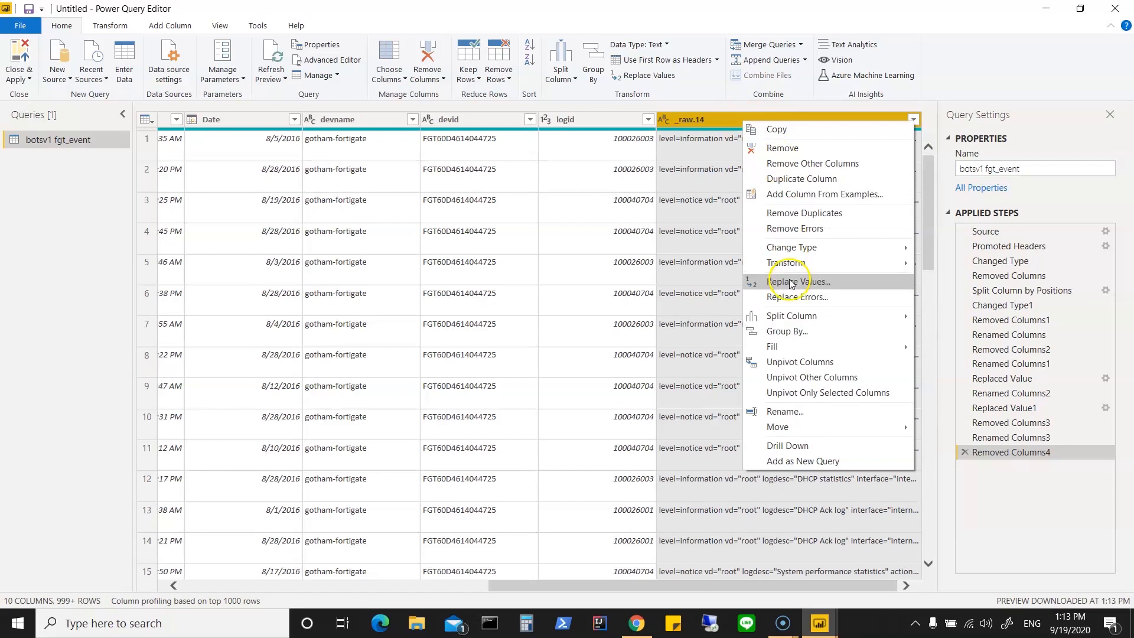
mouse_move(790, 319)
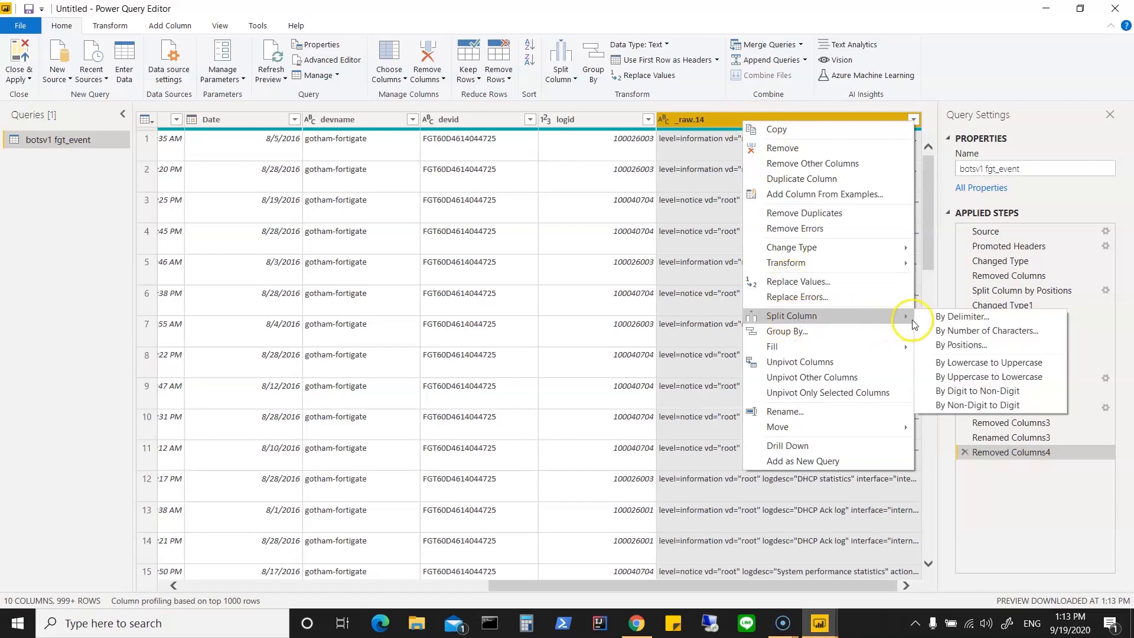
left_click(945, 345)
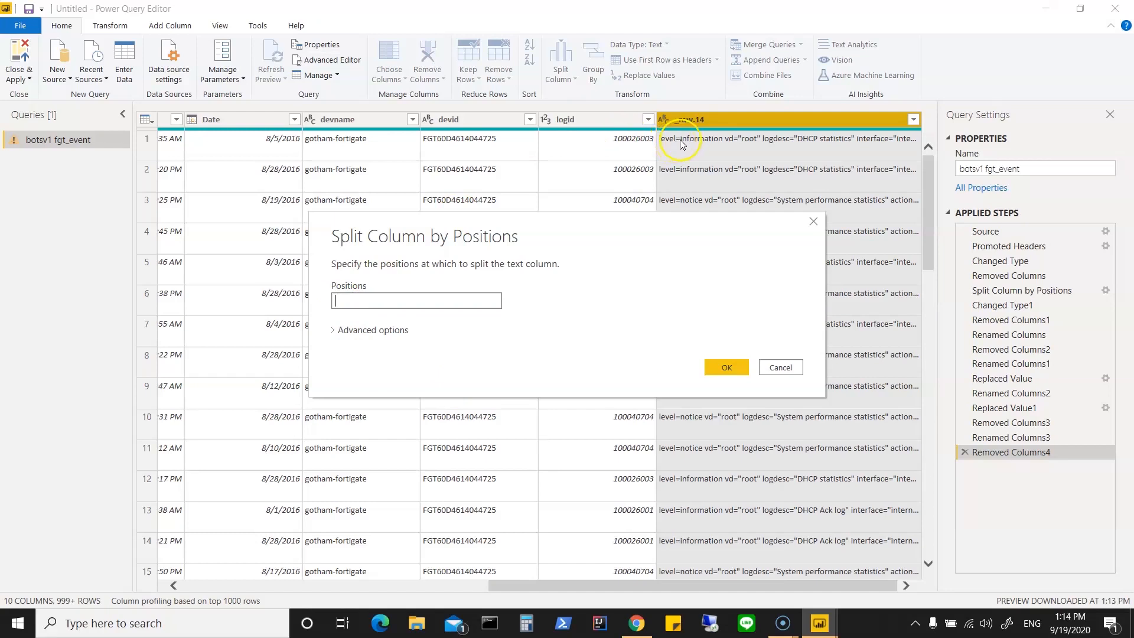
type("18,")
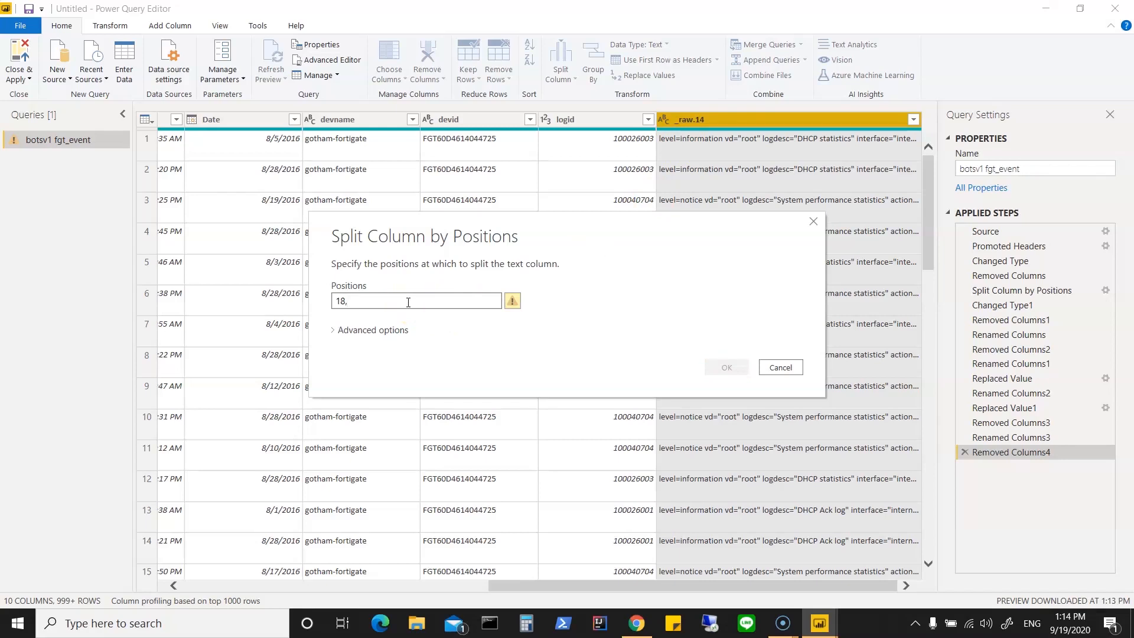
type("28")
type("52")
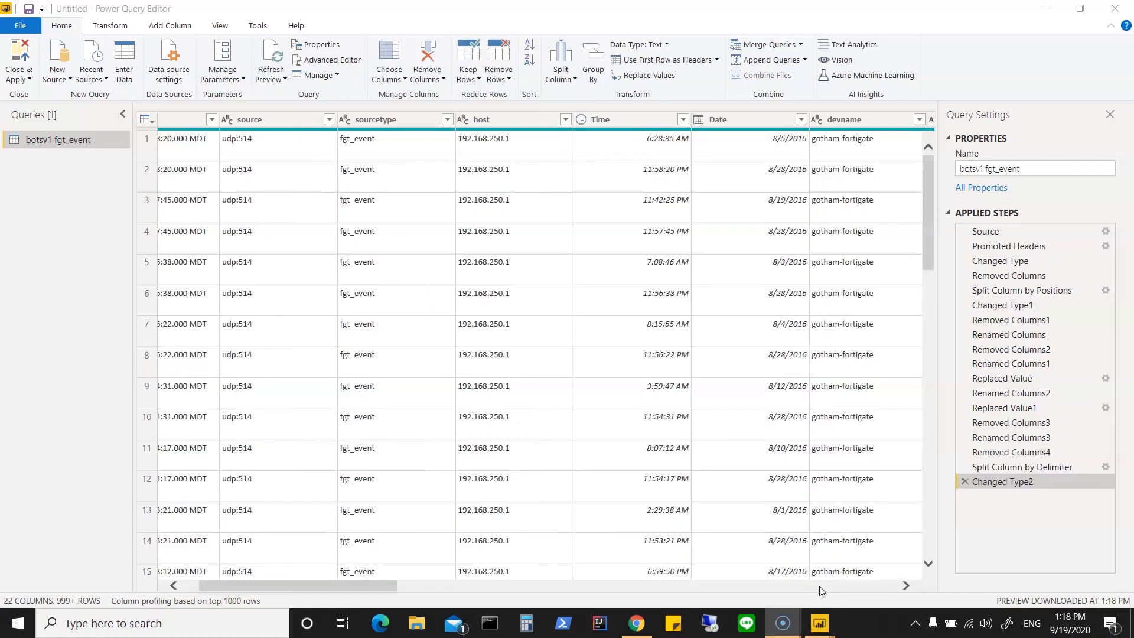
Step: Delete the latest type change and the delimiter split of _raw.14 from the applied steps
left_click(819, 586)
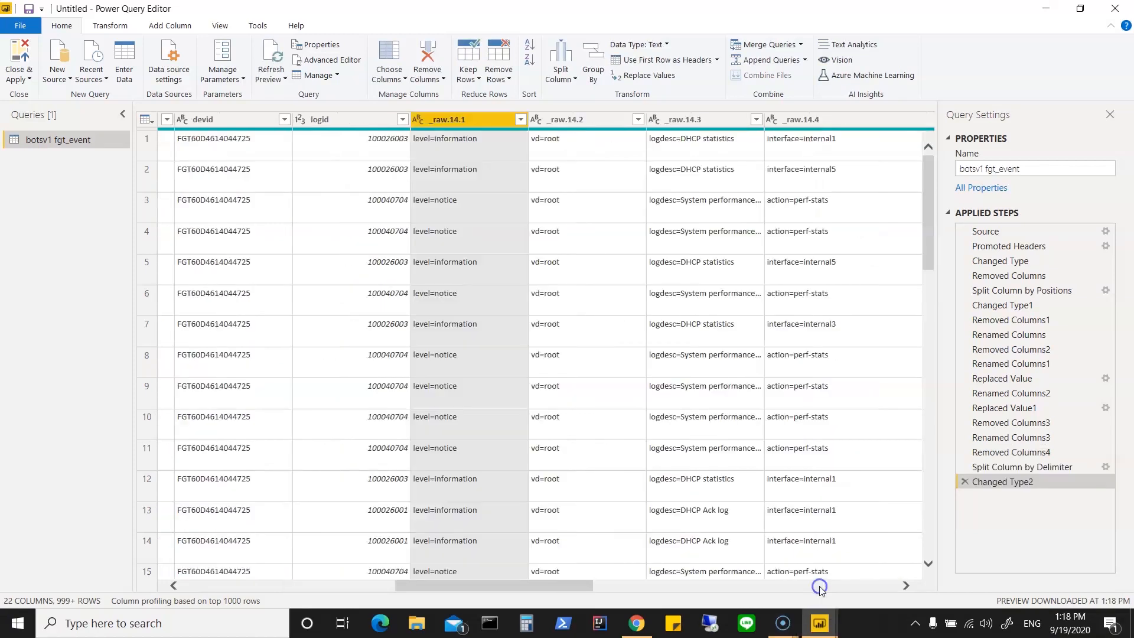
left_click(964, 482)
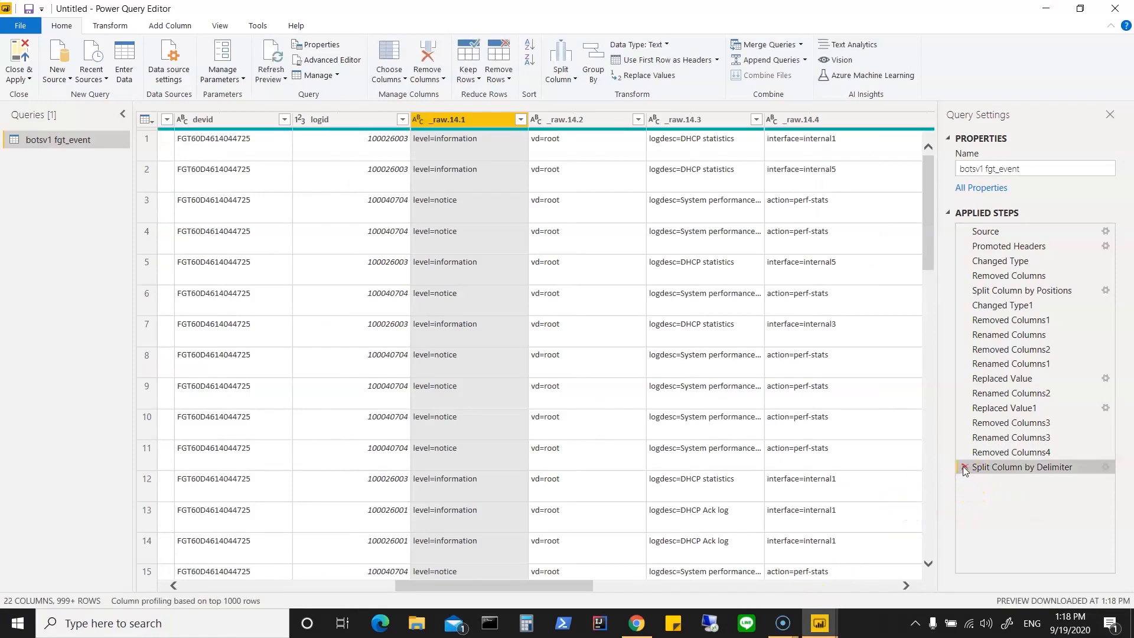
left_click(964, 467)
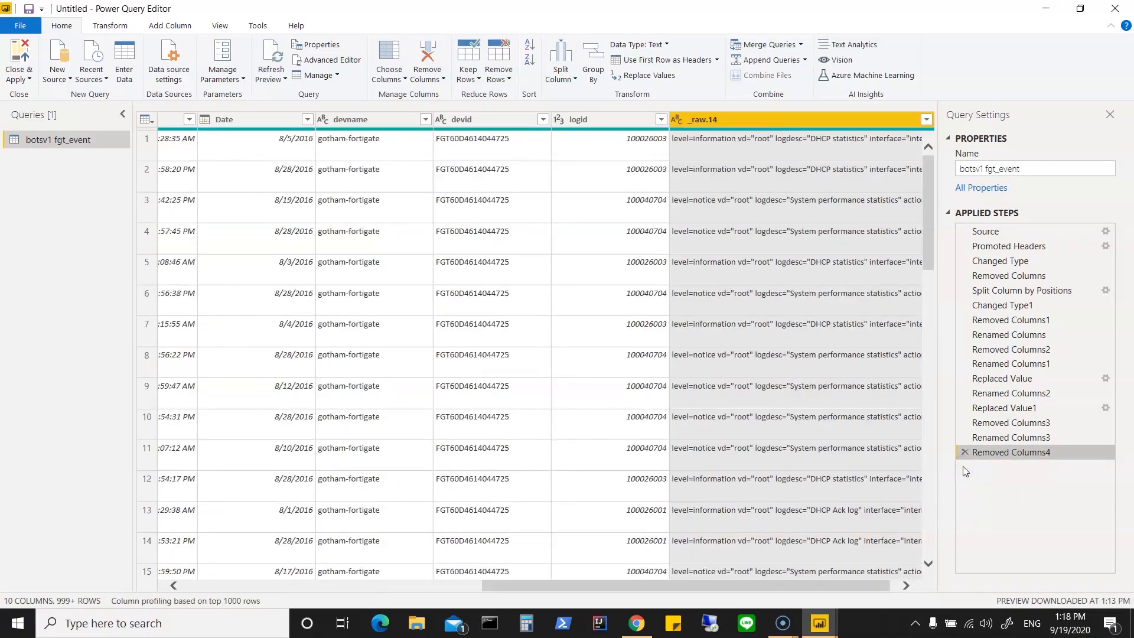
Step: Split the _raw.14 column by the Space delimiter at each occurrence into 13 columns, with the double quote as quote character
left_click(759, 119)
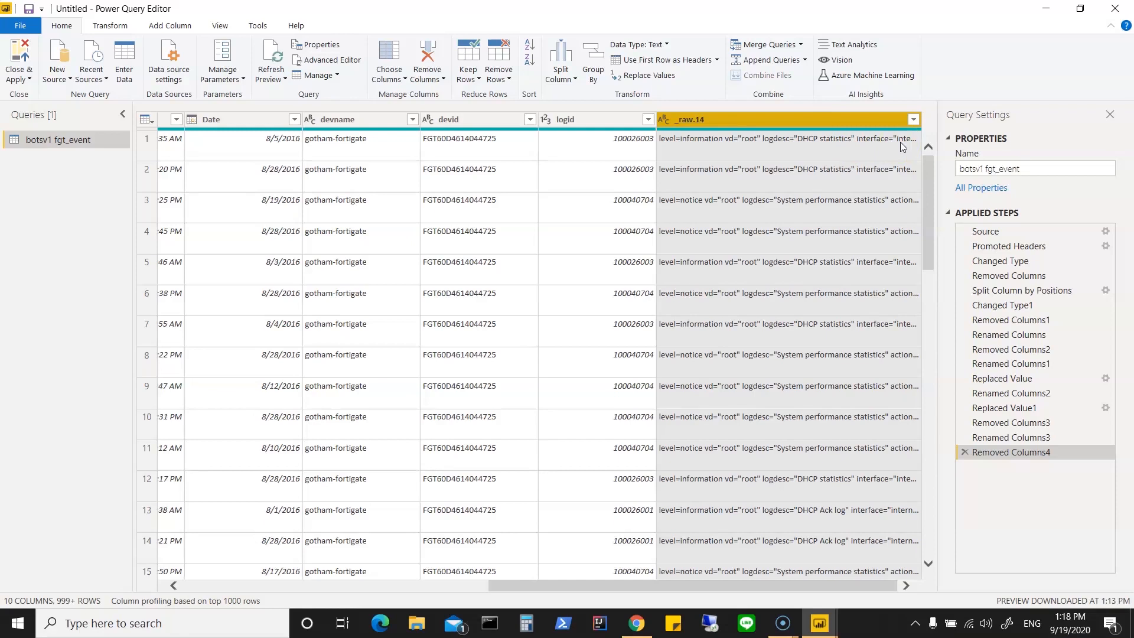
right_click(732, 120)
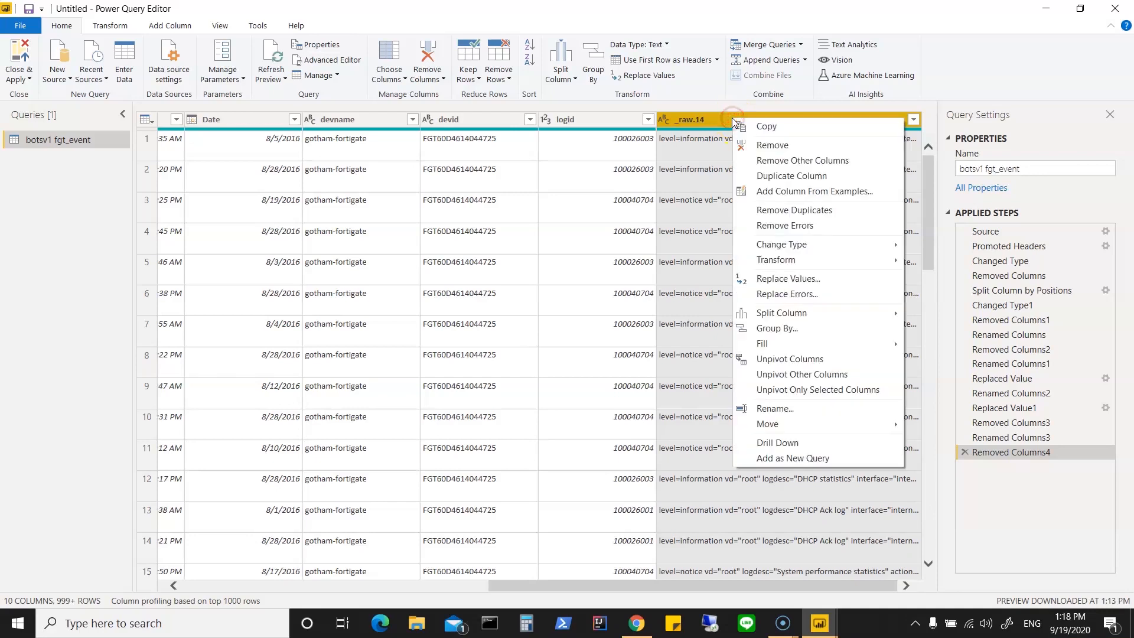
mouse_move(805, 314)
left_click(938, 314)
left_click(411, 200)
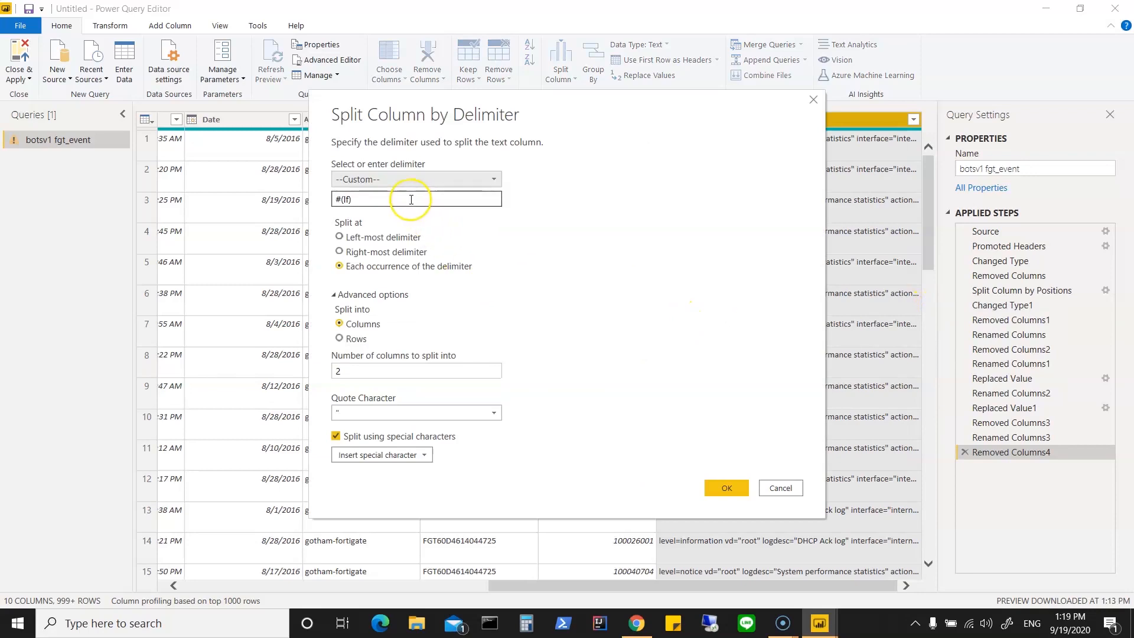
left_click(496, 179)
left_click(375, 254)
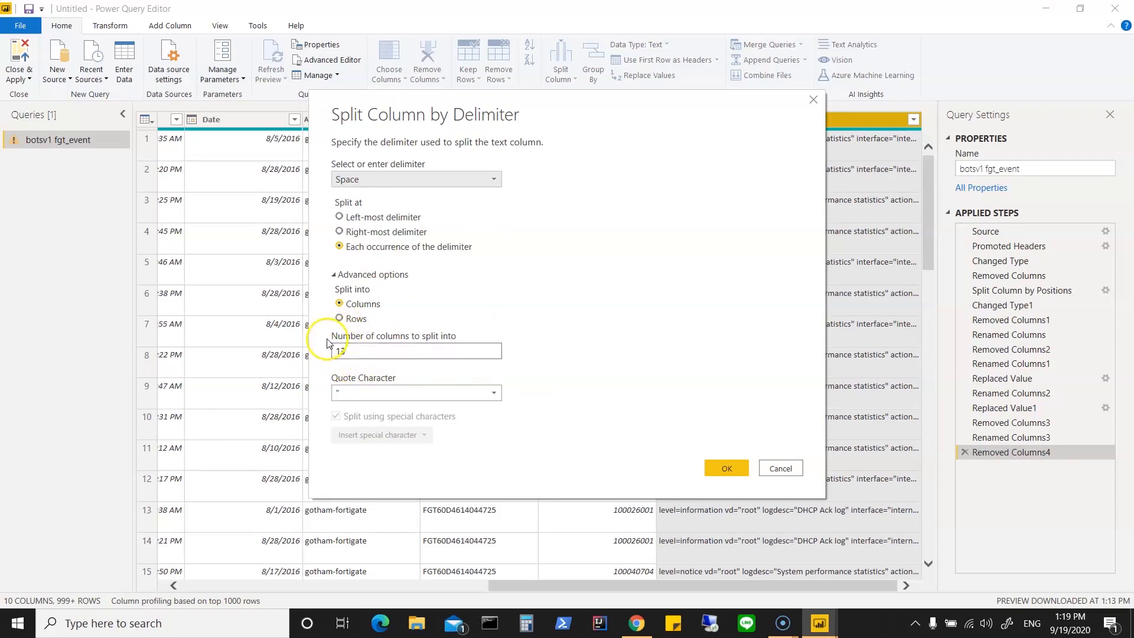
left_click(716, 469)
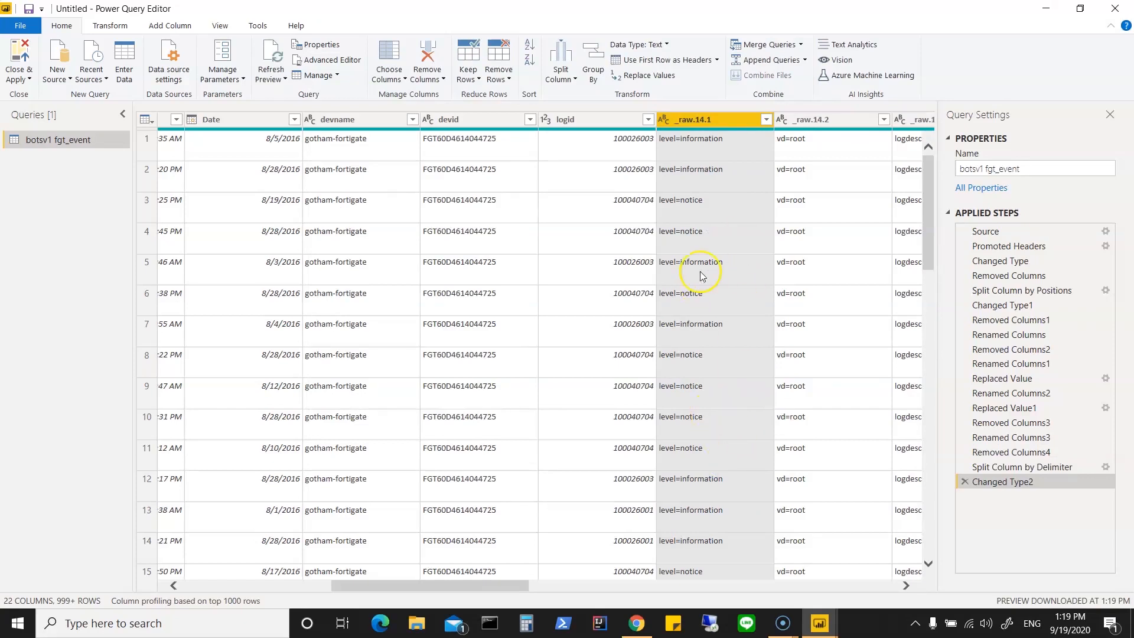
Step: Rename the _raw.14.1 column as level
right_click(706, 121)
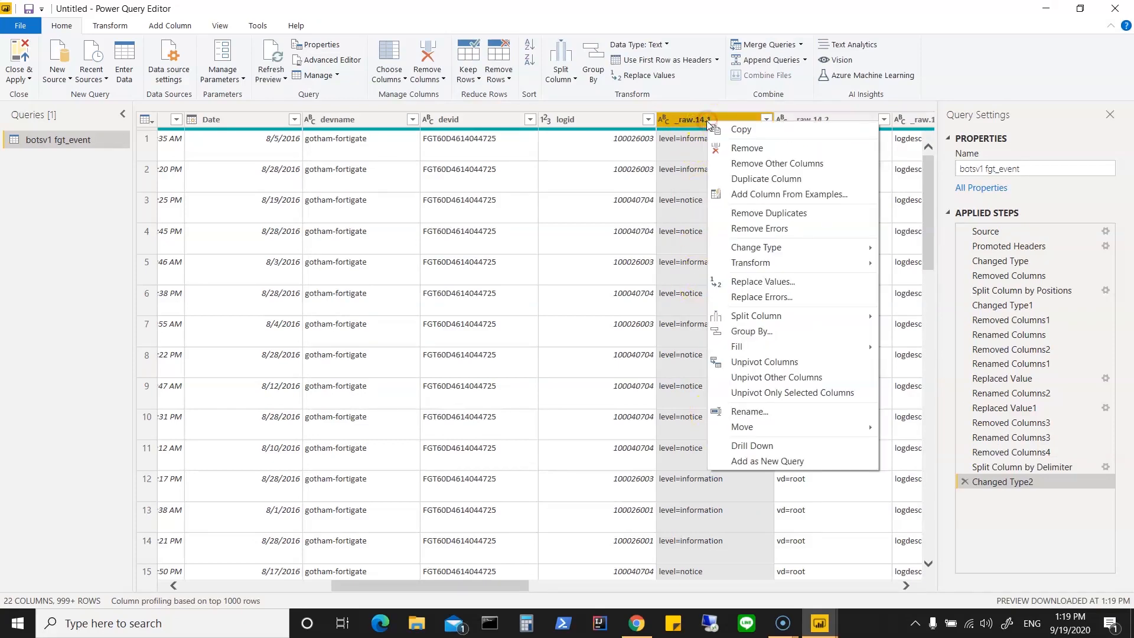
left_click(791, 413)
type("leve")
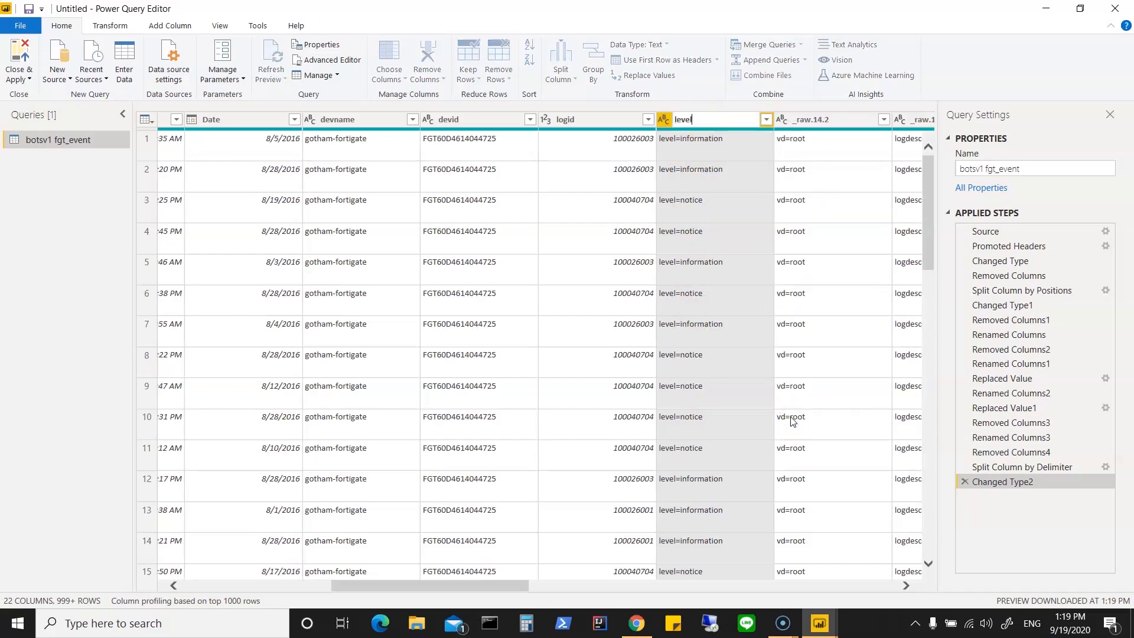
type("l")
left_click(814, 213)
left_click(718, 147)
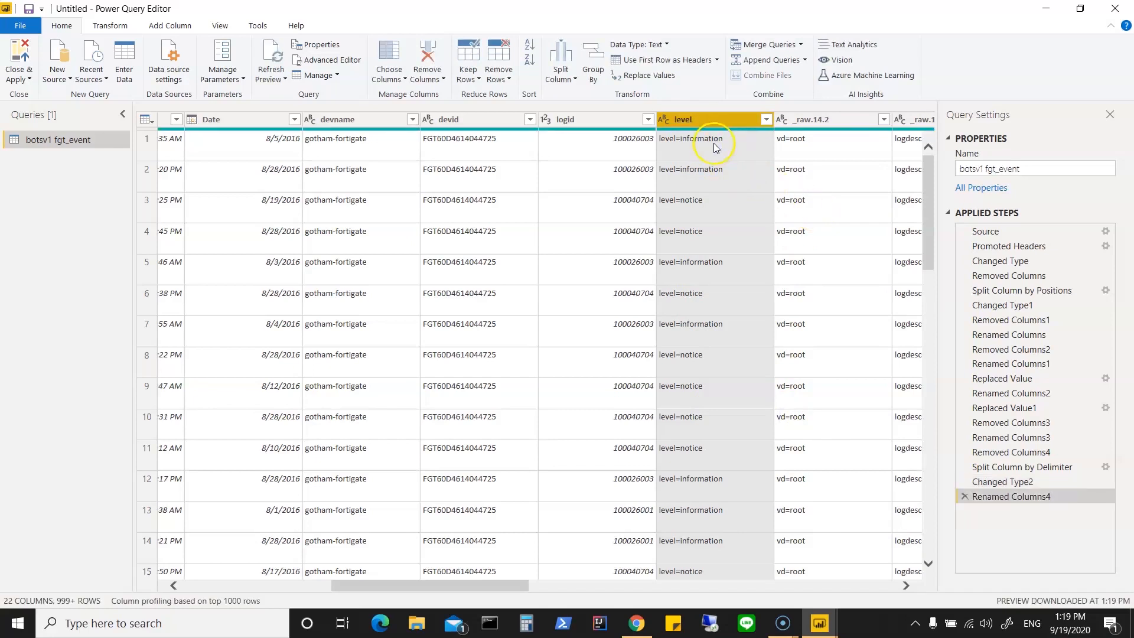
Step: Strip the "level=" label from the level column by replacing it with an empty value
right_click(718, 124)
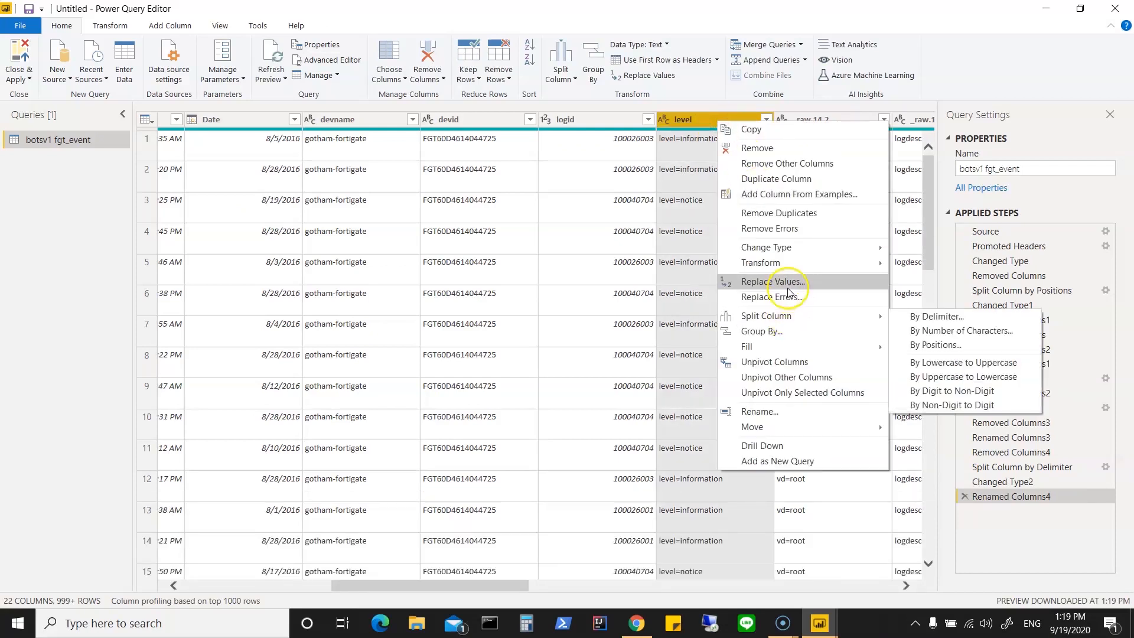
left_click(788, 287)
type("level=")
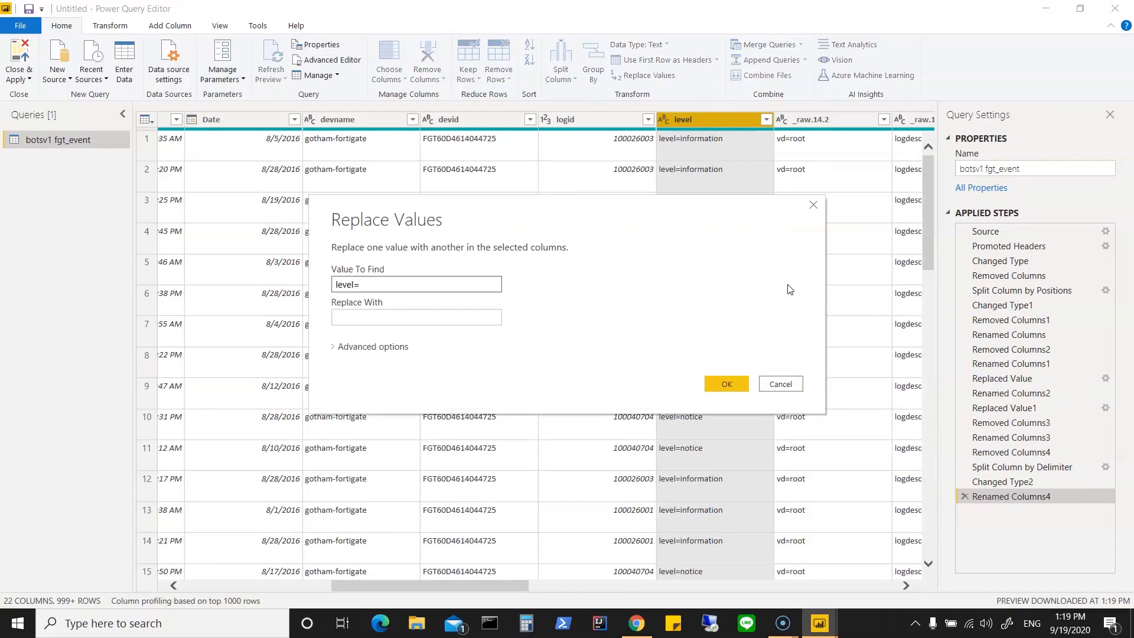
left_click(738, 385)
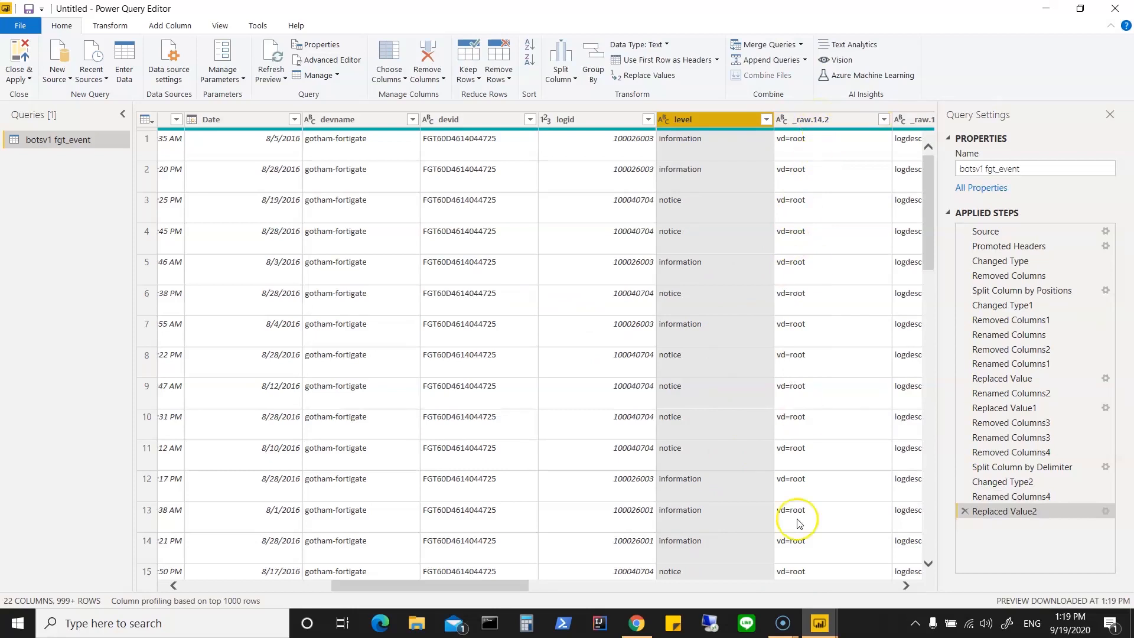
Step: Rename the _raw.14.2 column as vd
left_click_drag(504, 586, 537, 587)
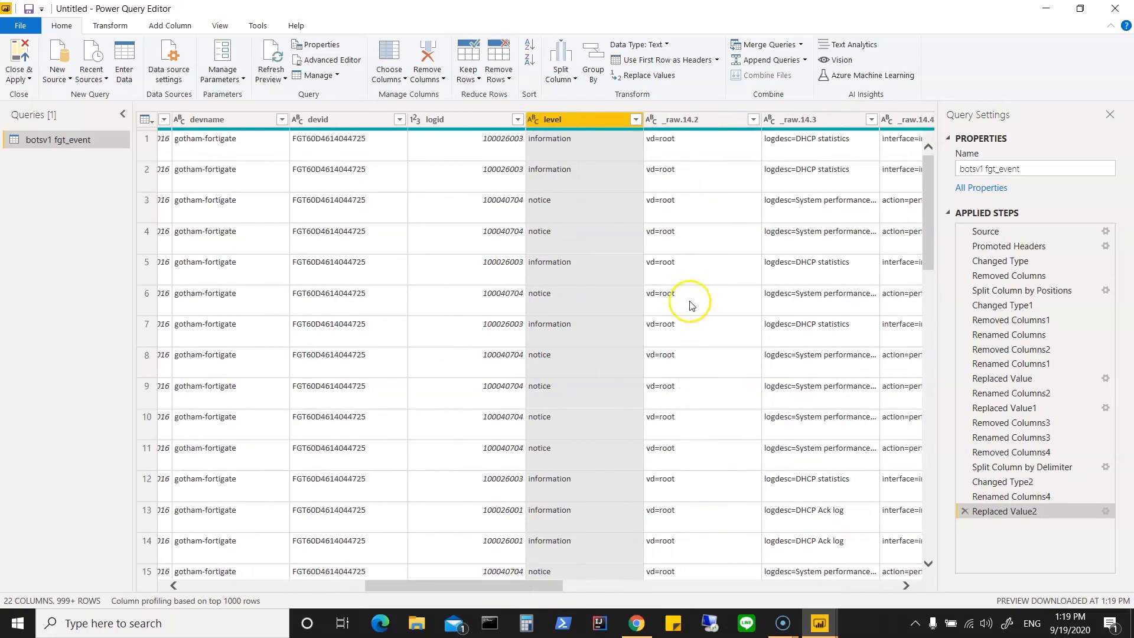
right_click(693, 120)
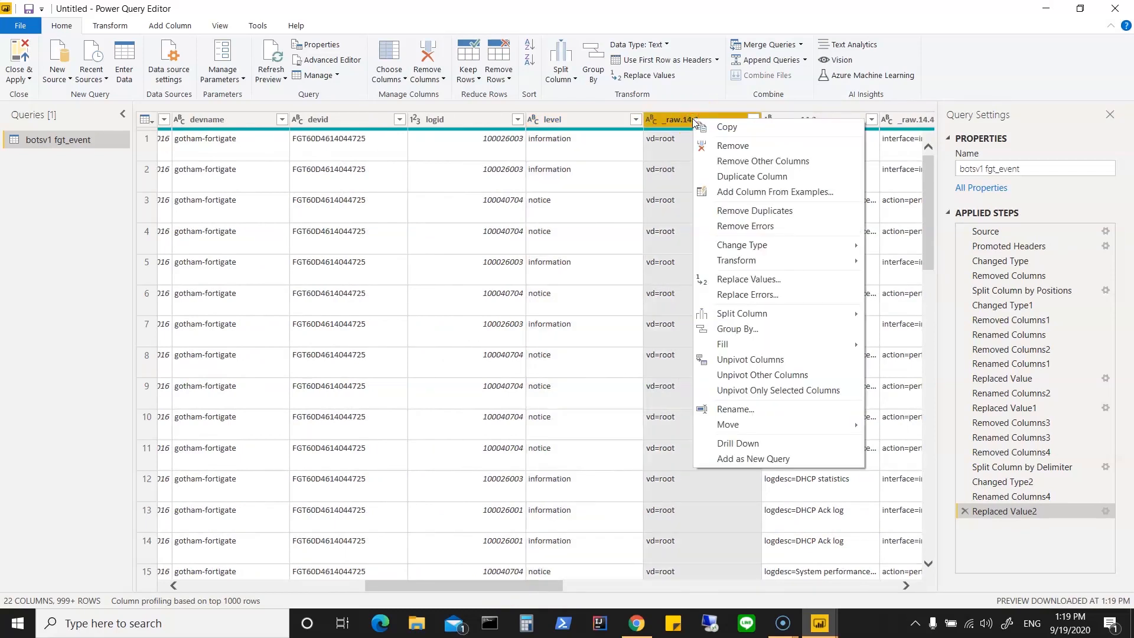
left_click(736, 409)
type("vd")
key("Return")
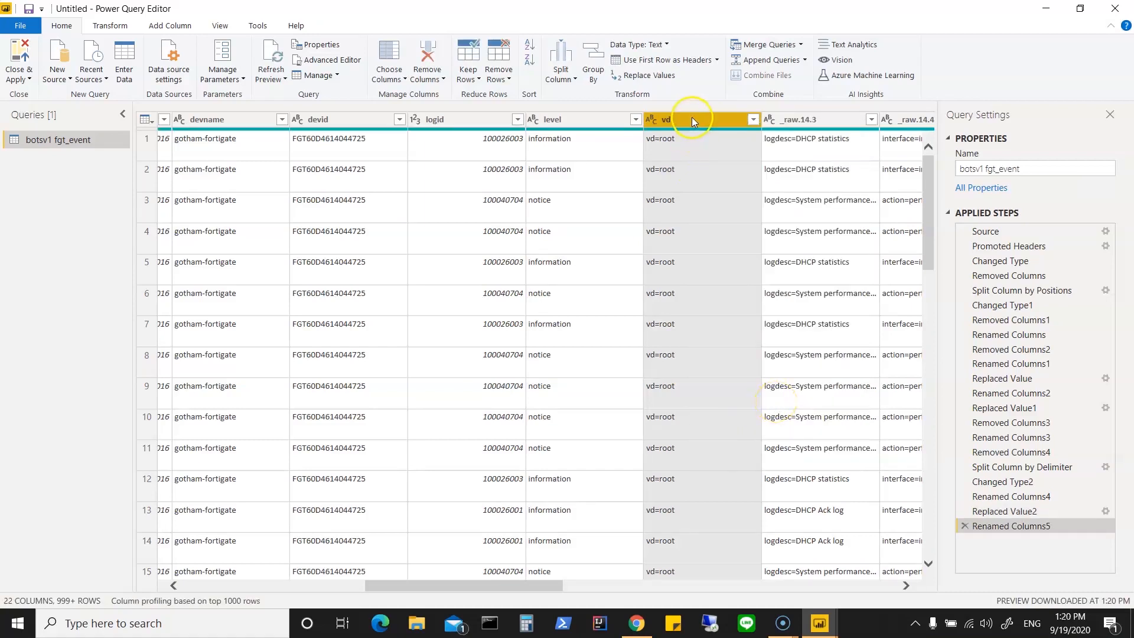
Step: Replace "vd=" with an empty value in the vd column
right_click(692, 117)
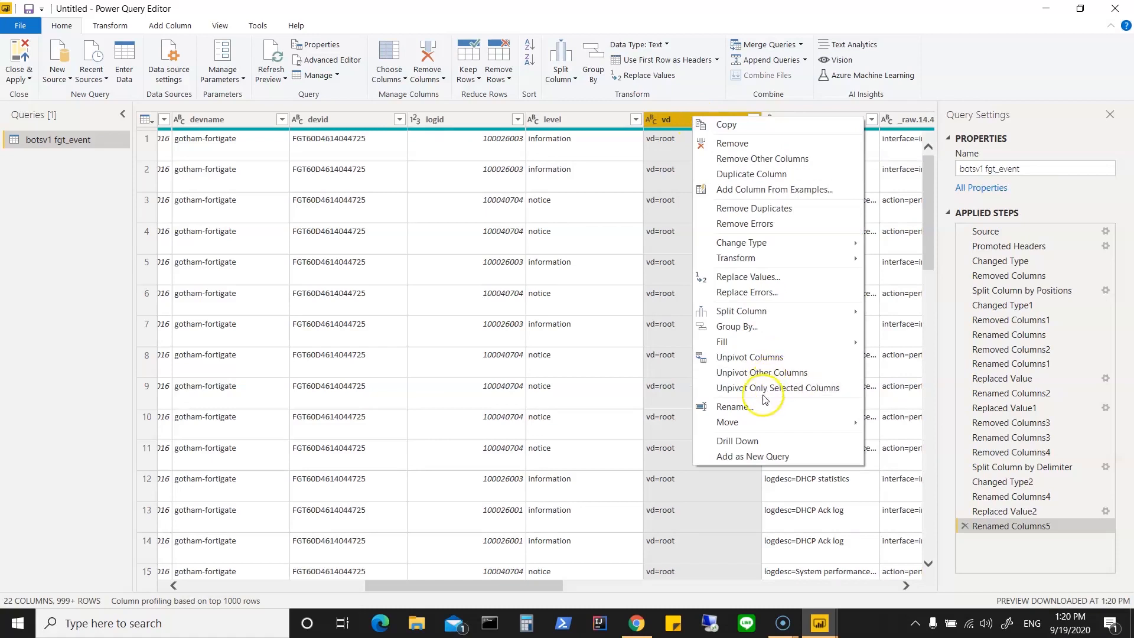
left_click(797, 277)
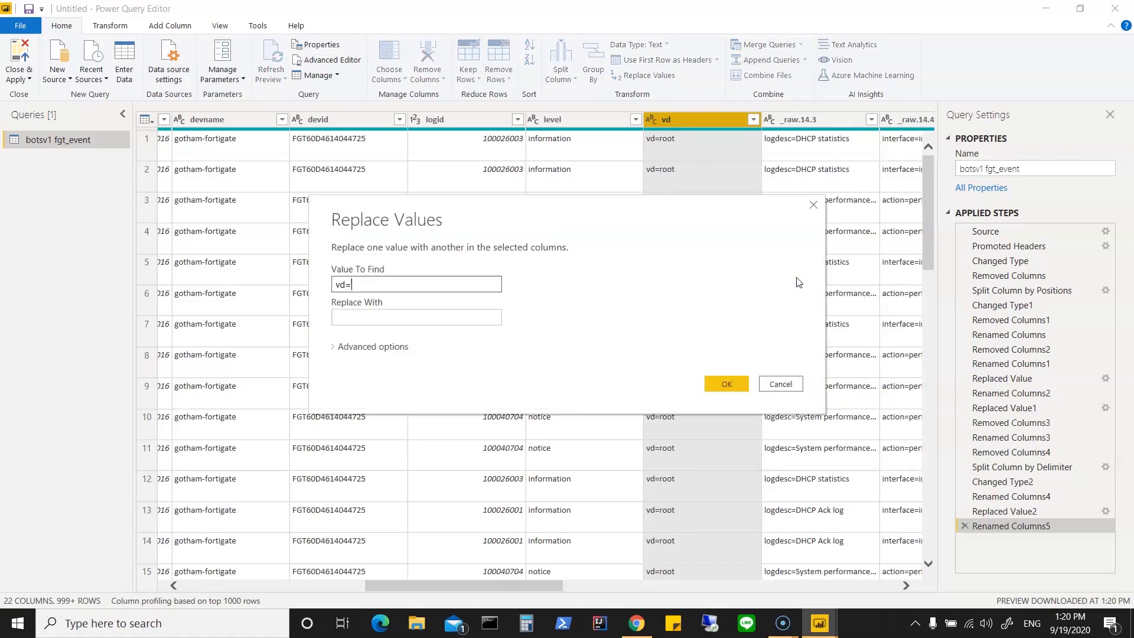
type("vd=")
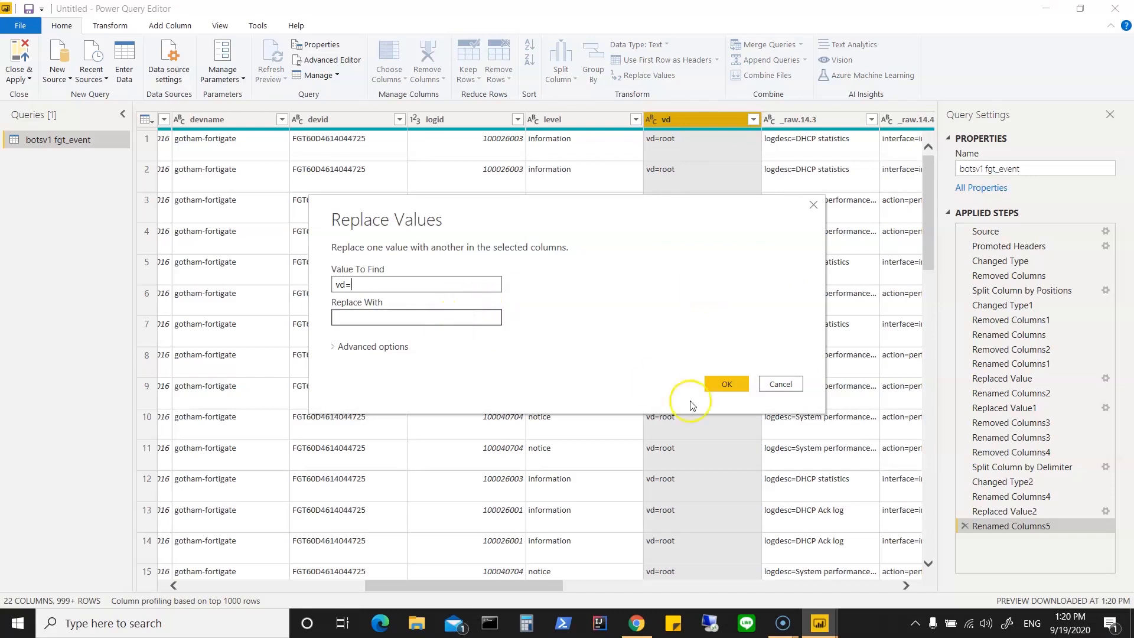
left_click(733, 386)
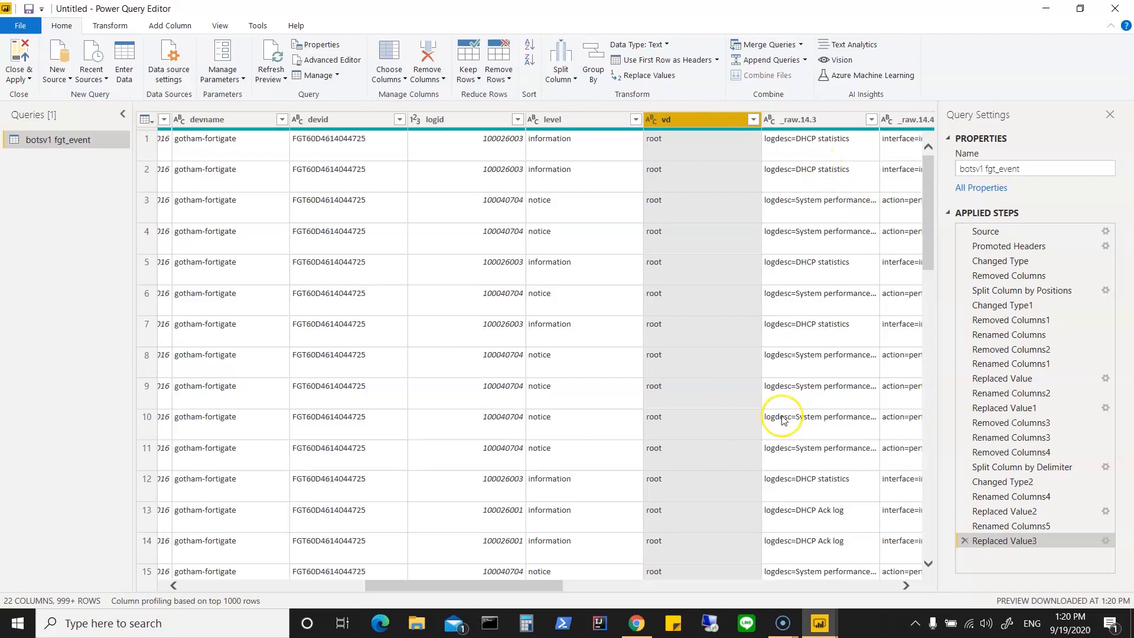
Step: Rename the _raw.14.3 column as logdesc
left_click(906, 586)
left_click(906, 585)
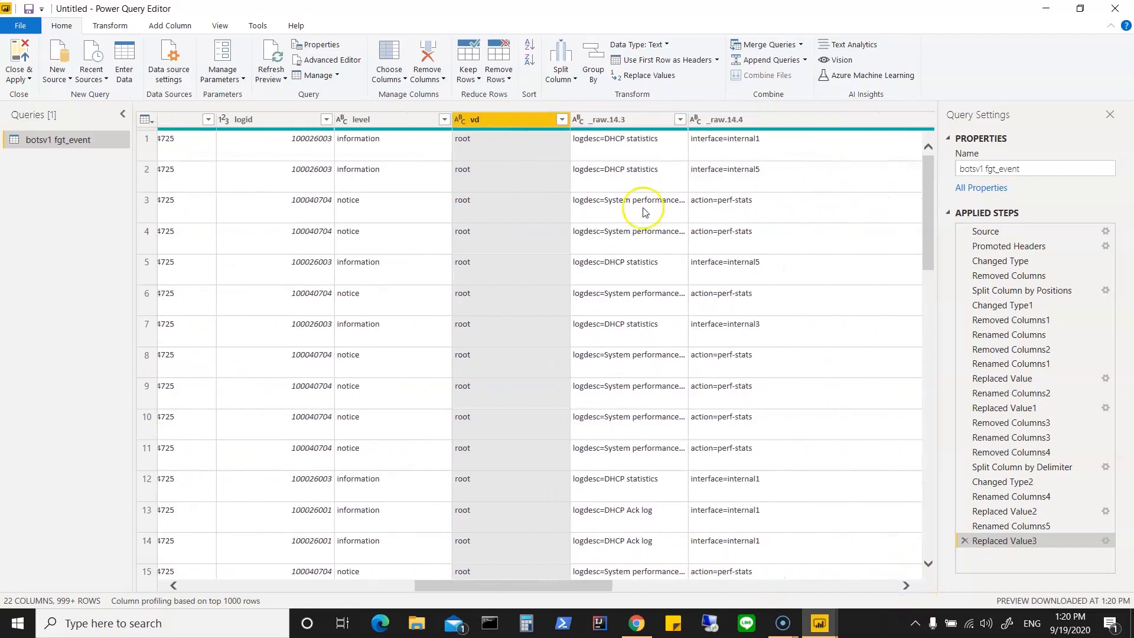
right_click(607, 120)
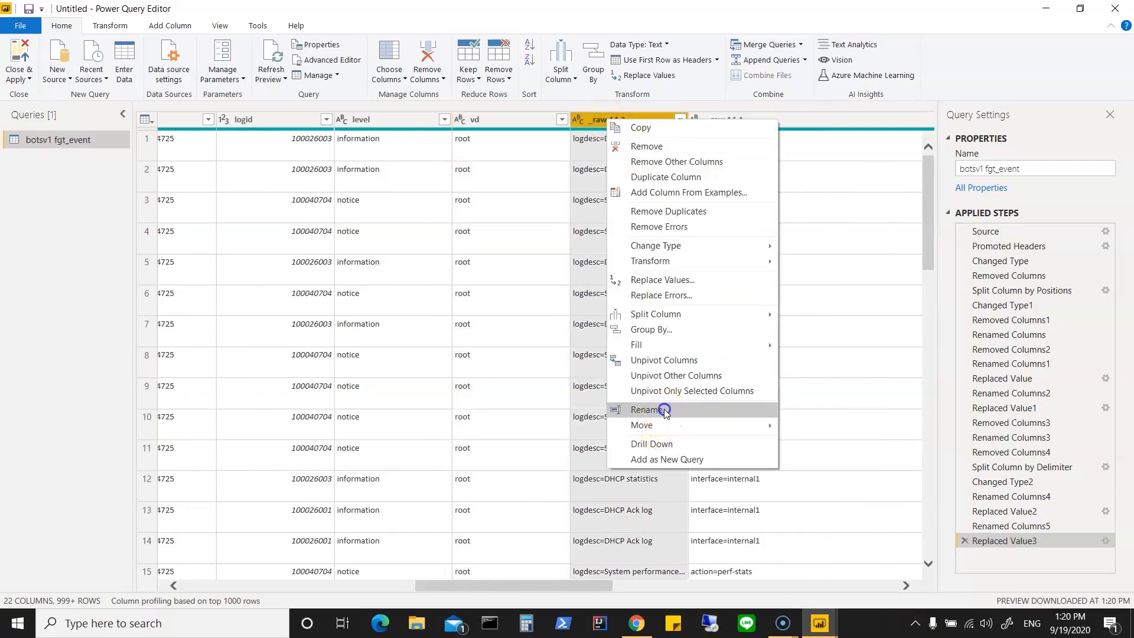
left_click(647, 410)
type("logdesc")
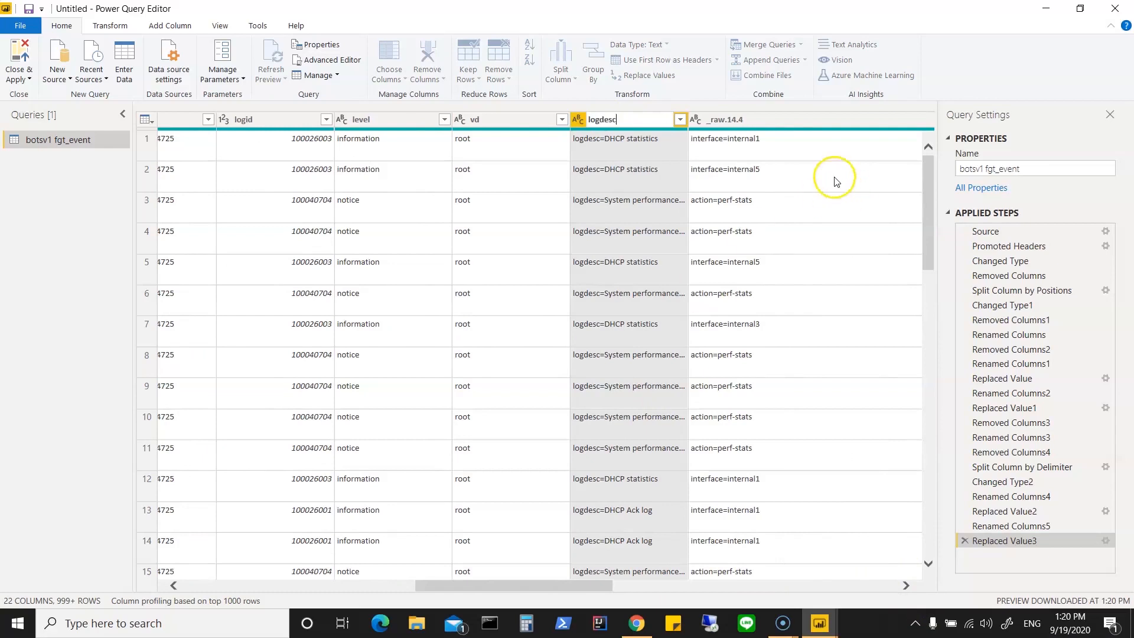
left_click(651, 153)
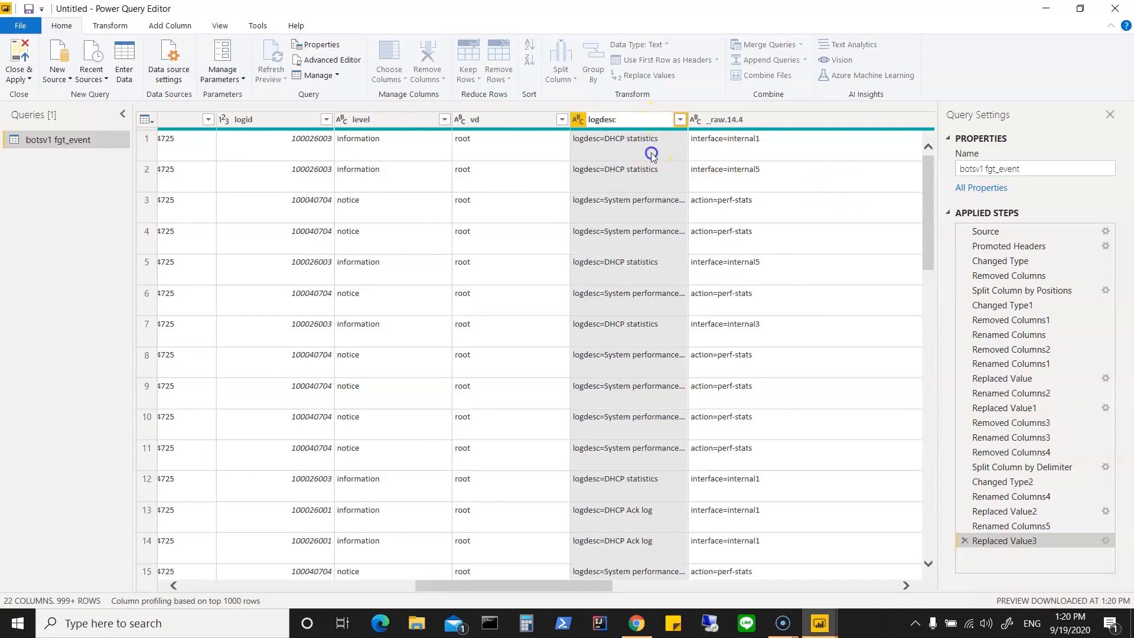
Step: Strip the "logdesc=" label from the logdesc column by replacing it with an empty value
right_click(647, 119)
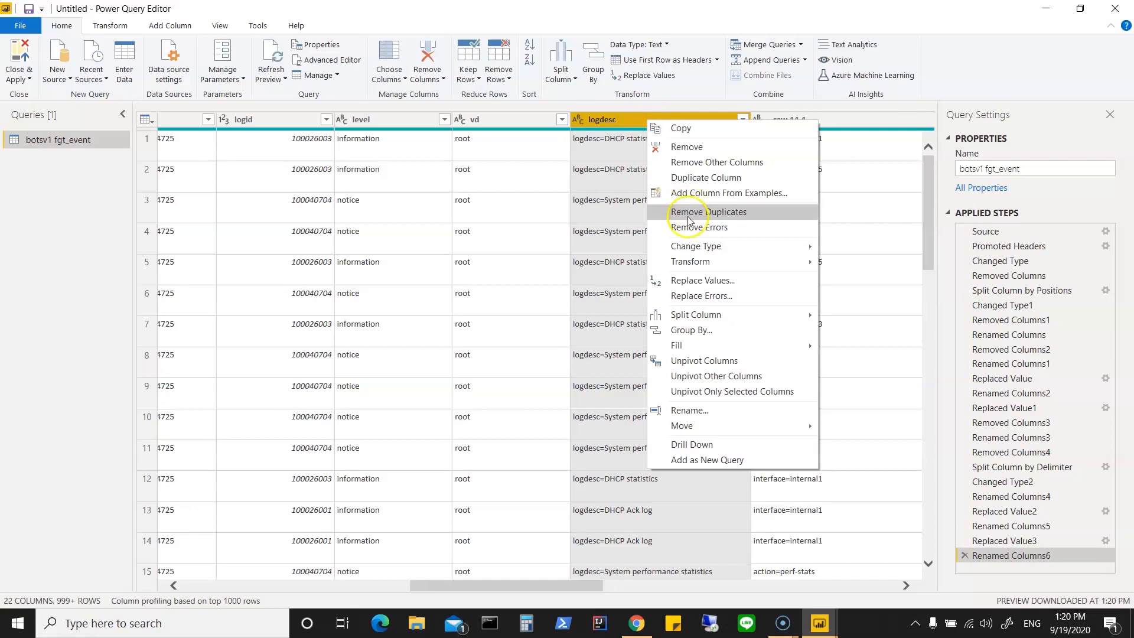
left_click(700, 281)
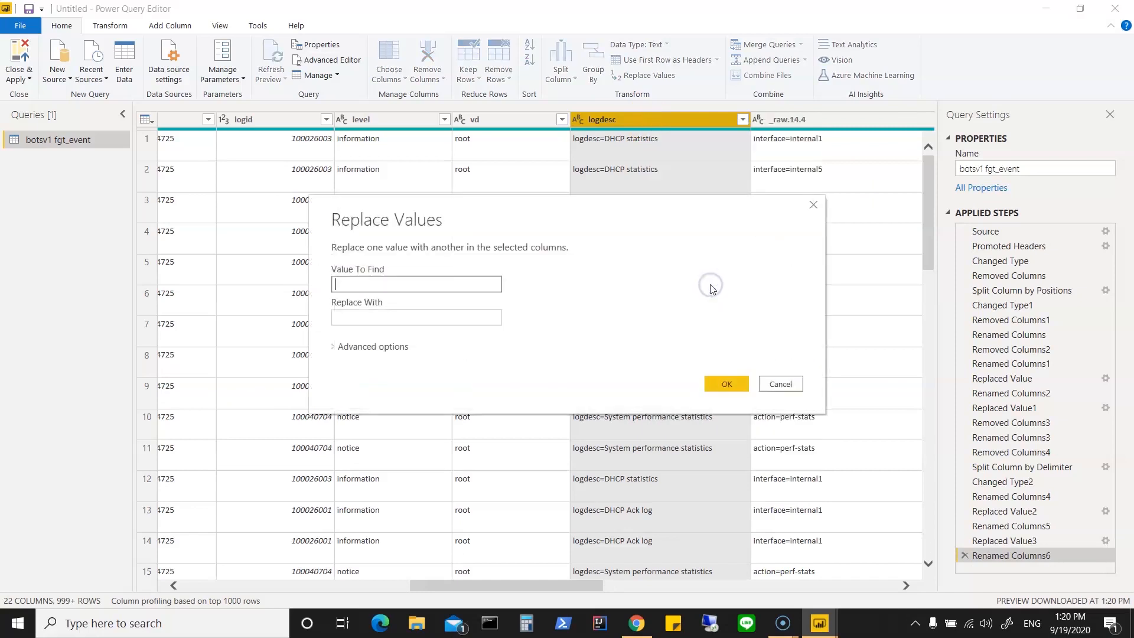
type("logdesc=")
left_click(726, 385)
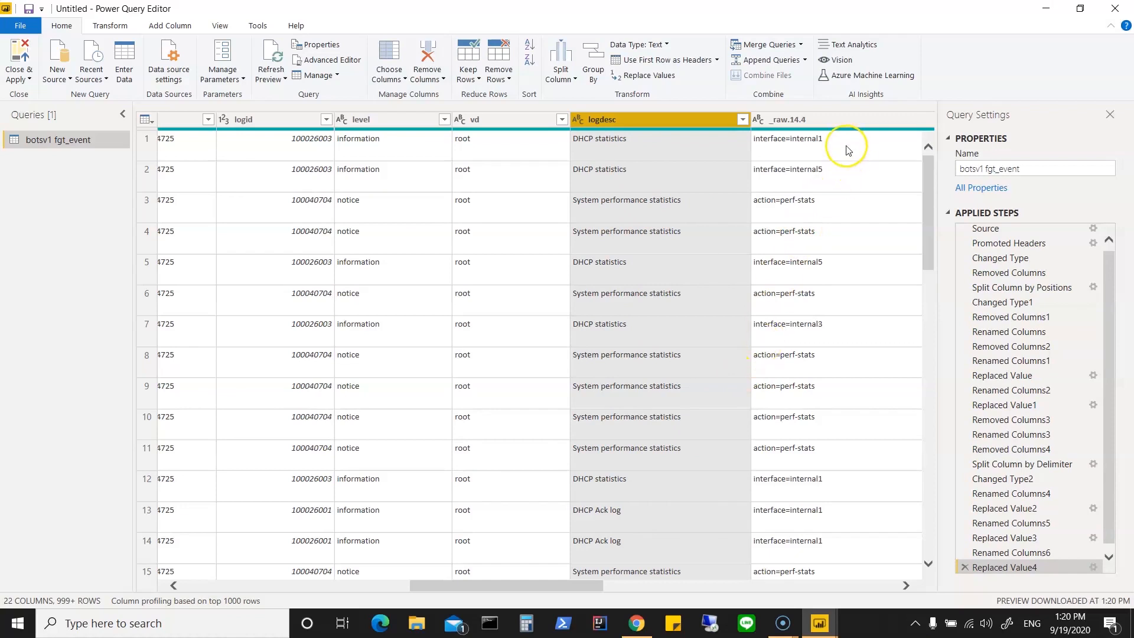
Step: Check the distinct values of the _raw.14.4 column and rename the column as Type
left_click_drag(572, 589, 612, 588)
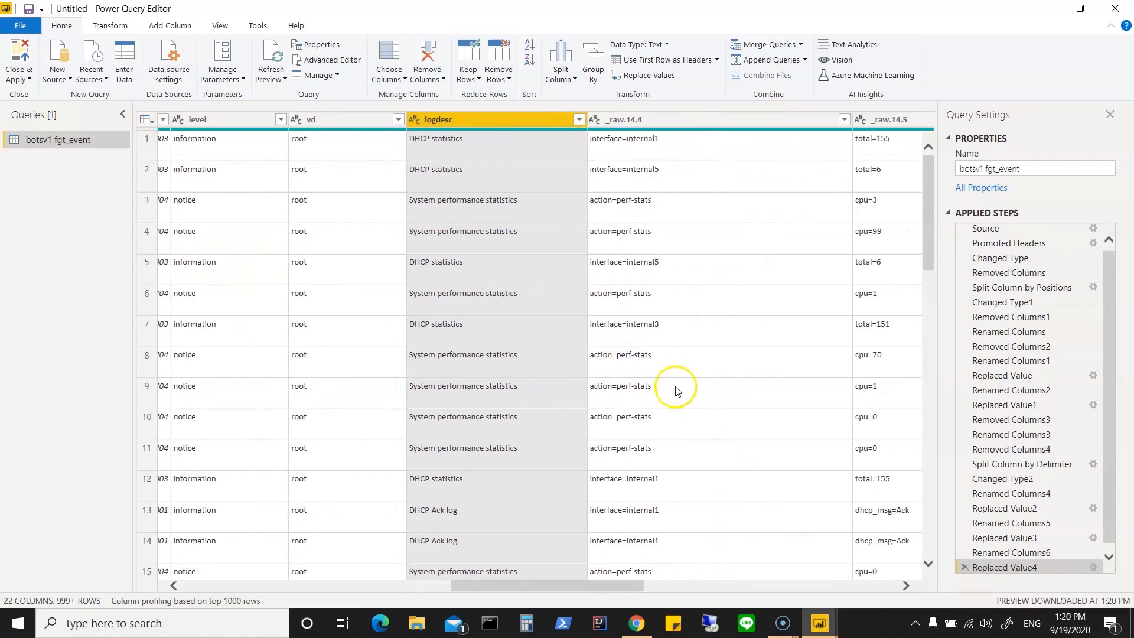
left_click(844, 120)
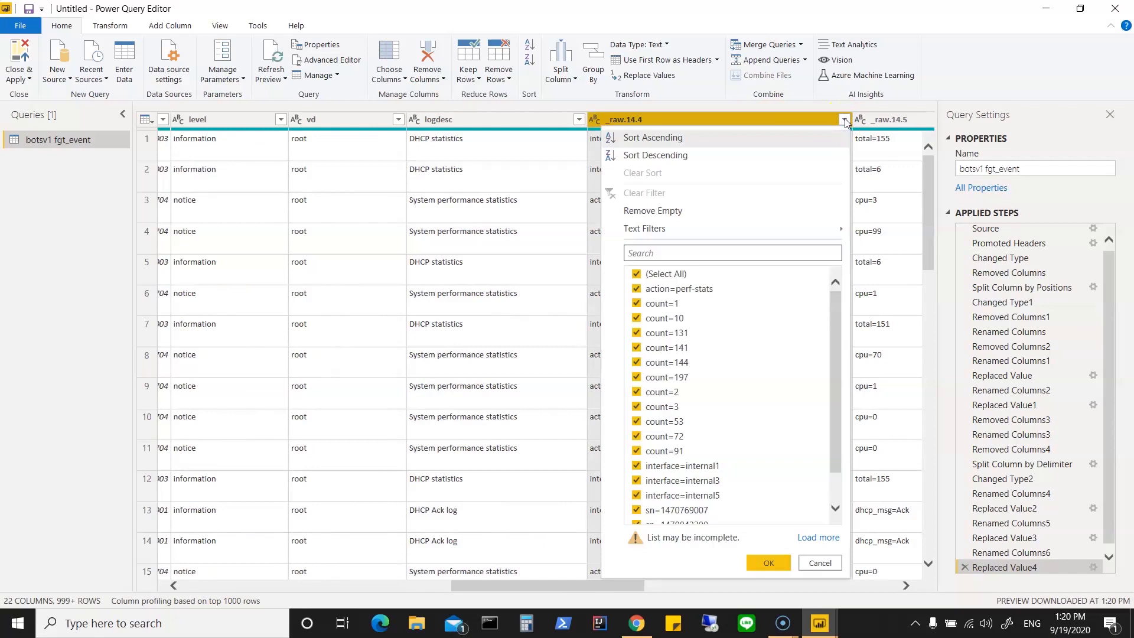
scroll(727, 409, "down", 2)
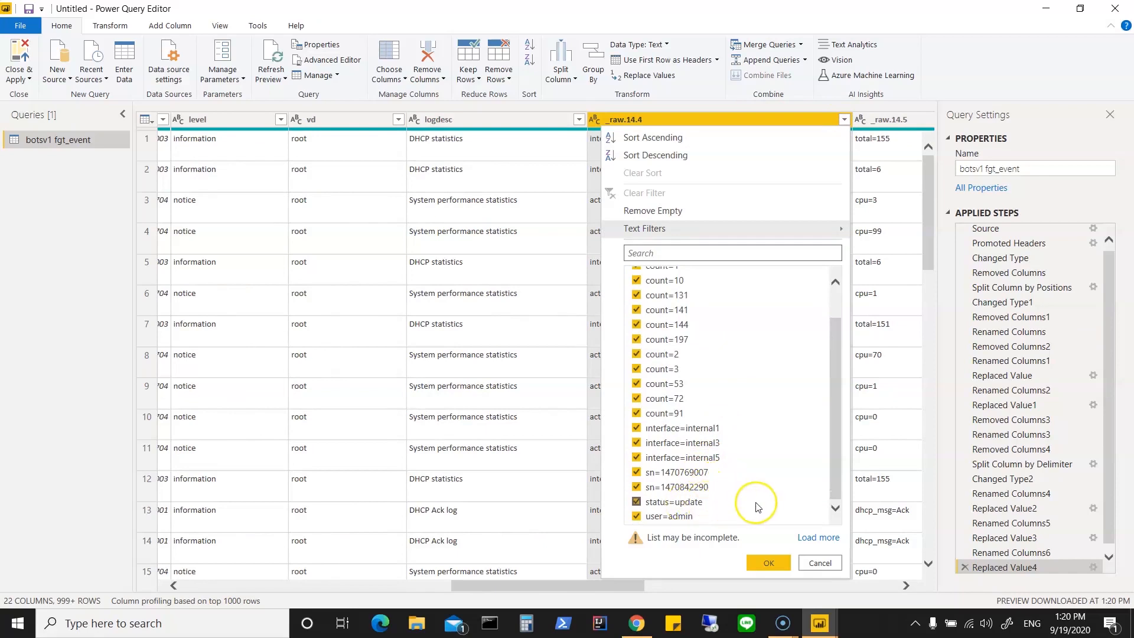
left_click(819, 565)
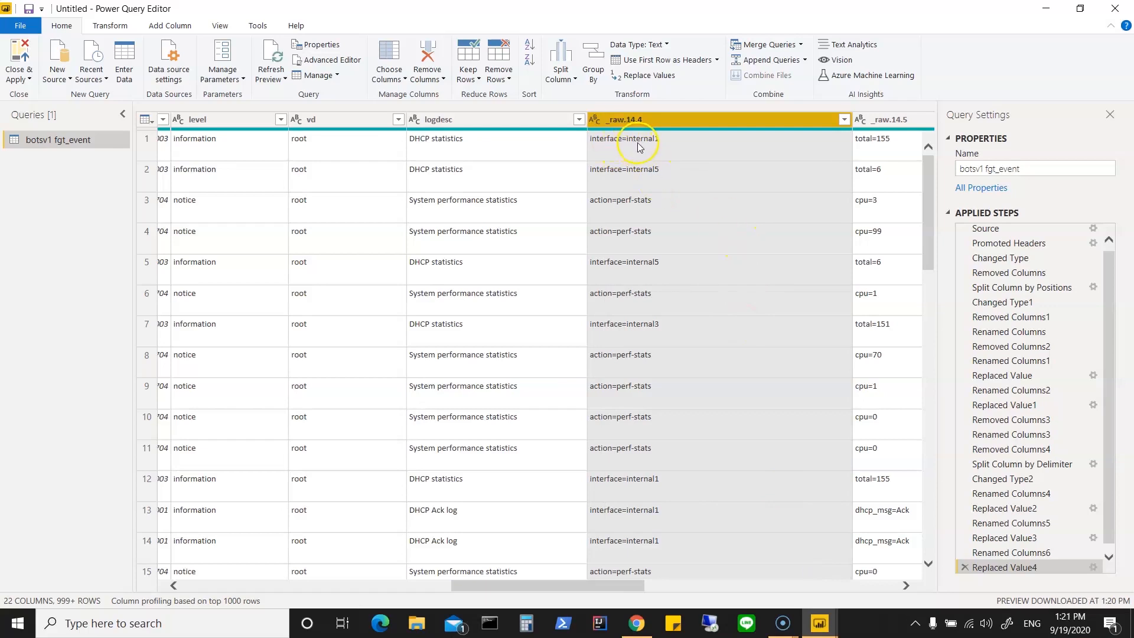
right_click(667, 116)
left_click(719, 405)
type("Typ")
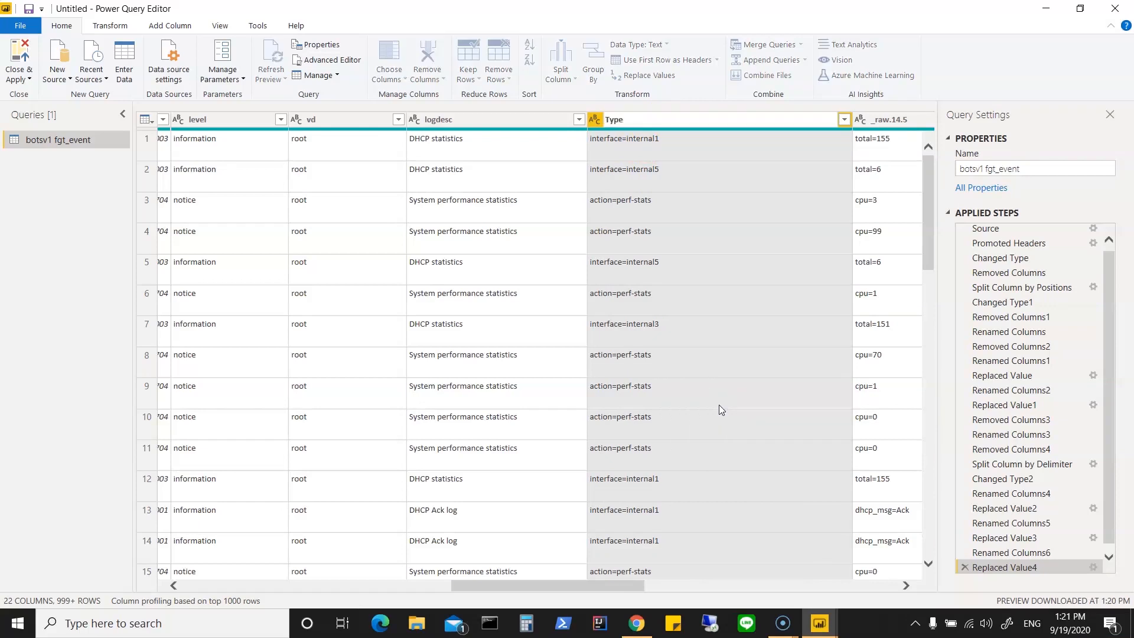
type("e")
key("Return")
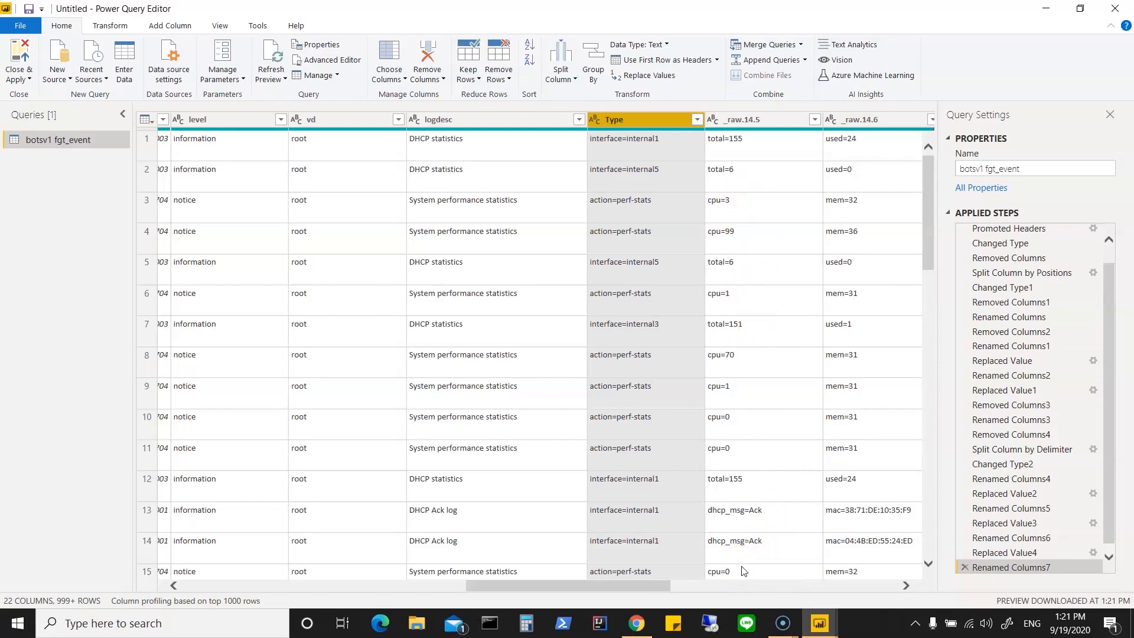
Step: Examine the remaining _raw.14 columns and the list of distinct values in _raw.14.5
left_click_drag(653, 586, 747, 587)
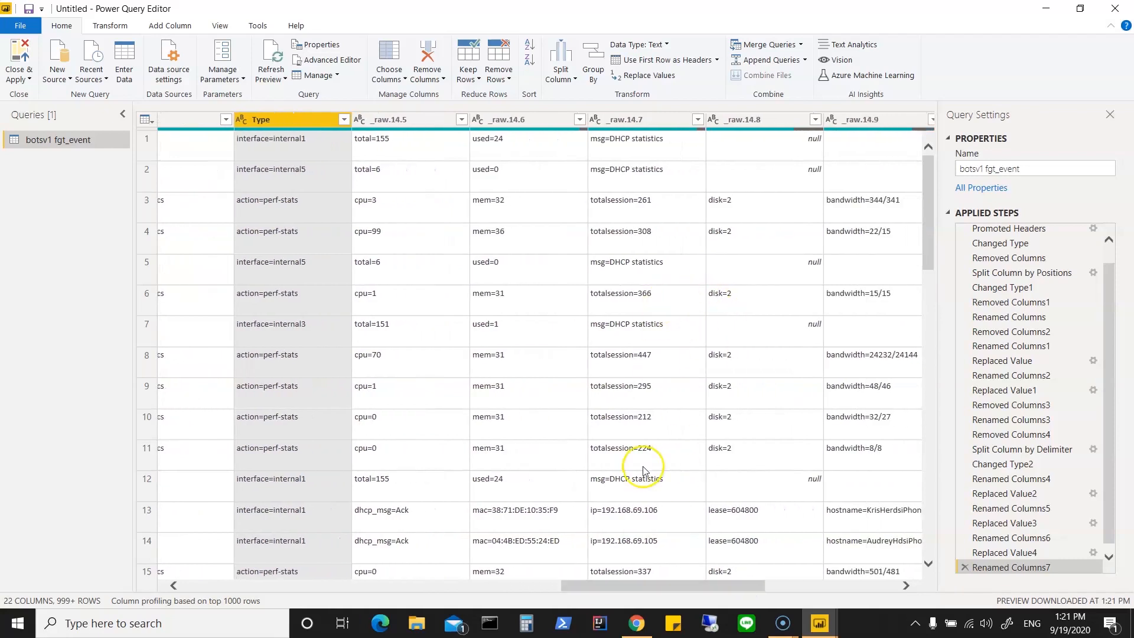
mouse_move(678, 585)
left_mouse_down()
mouse_move(833, 593)
mouse_move(678, 600)
left_mouse_up()
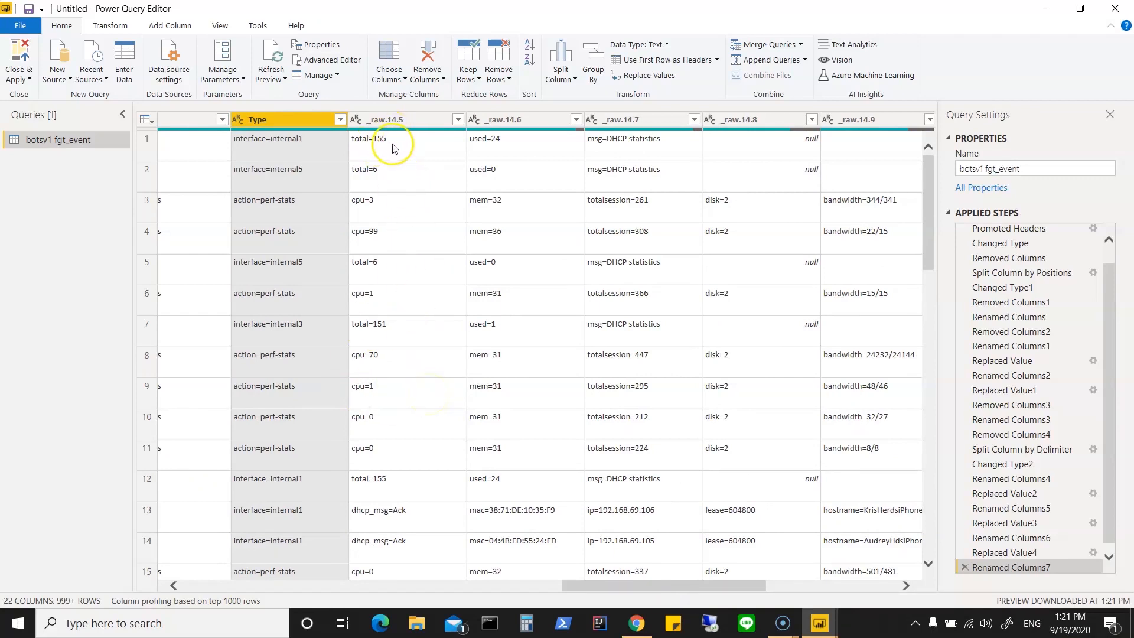
left_click(459, 119)
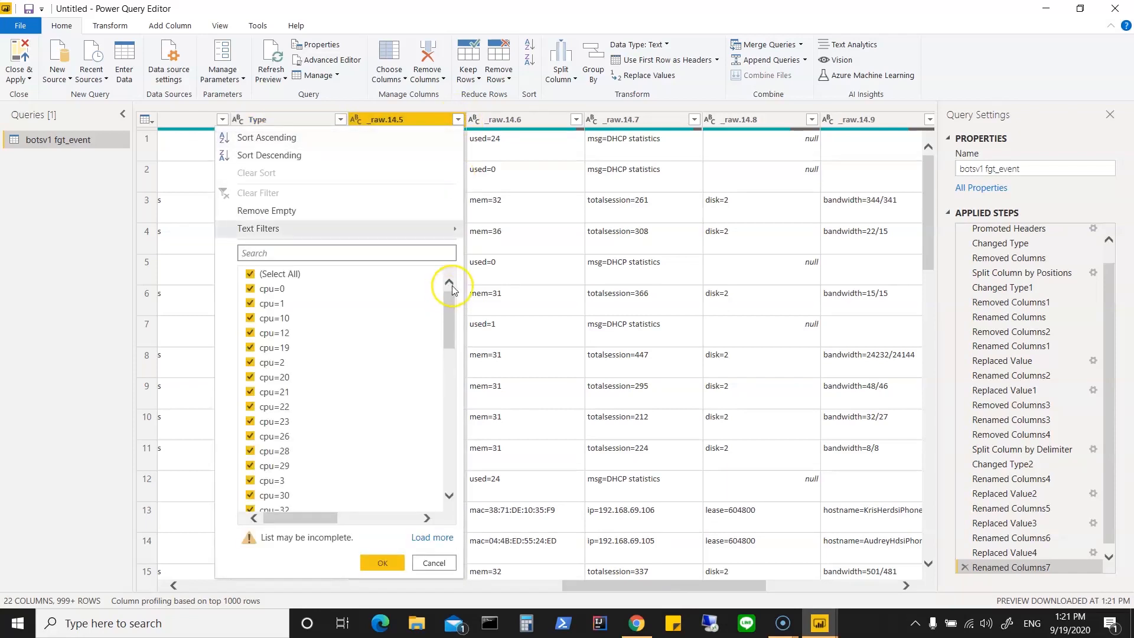
left_click_drag(448, 321, 453, 426)
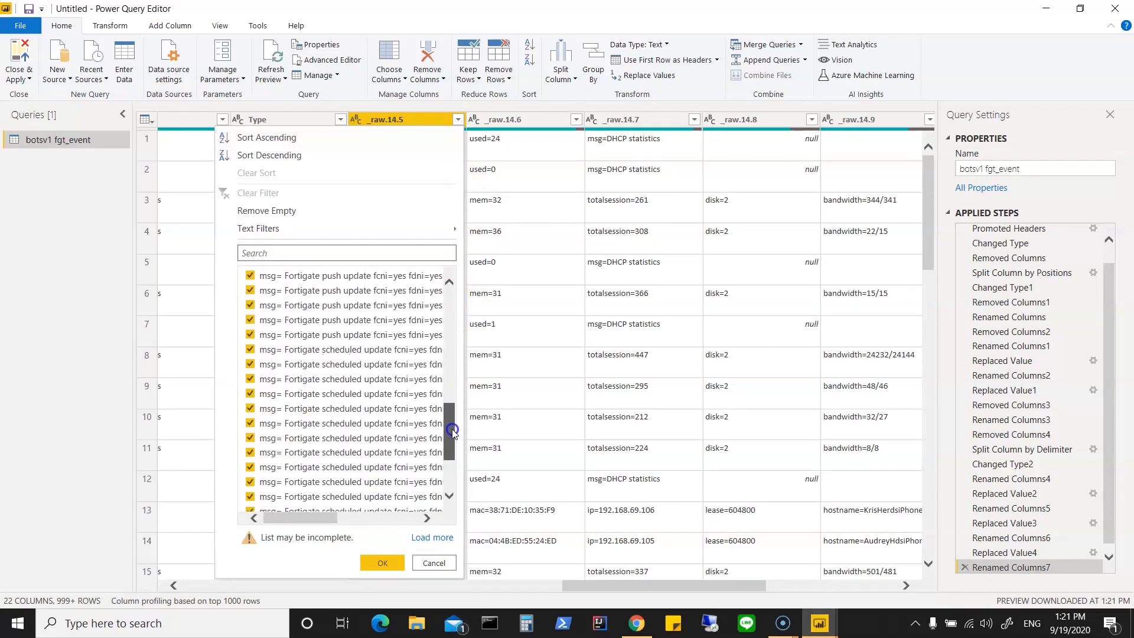
left_click_drag(453, 431, 455, 462)
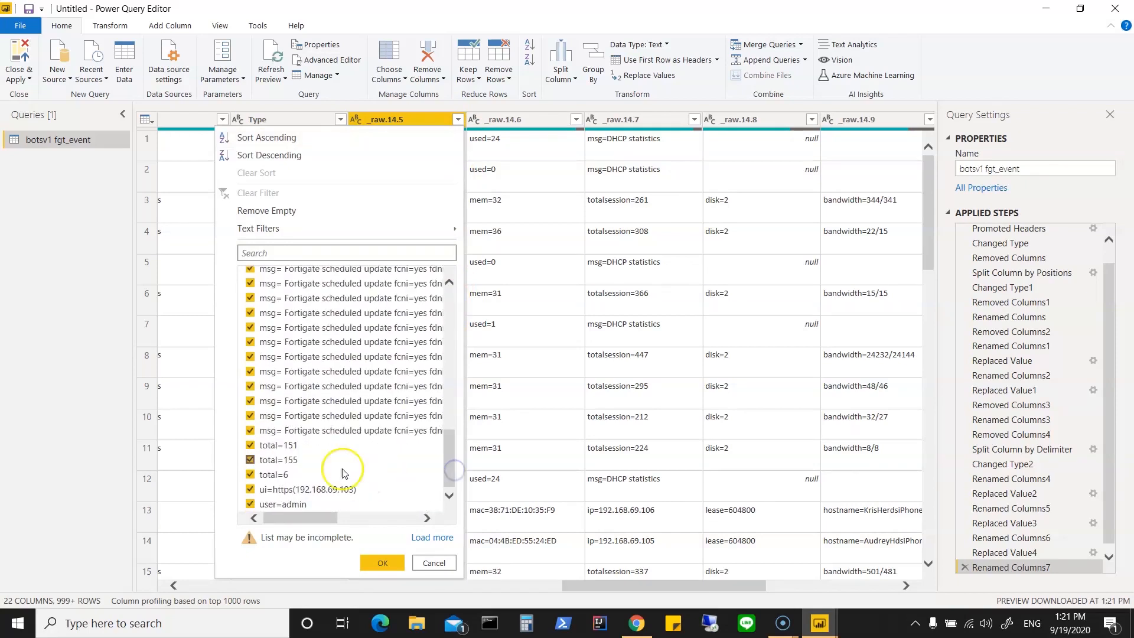
left_click(439, 564)
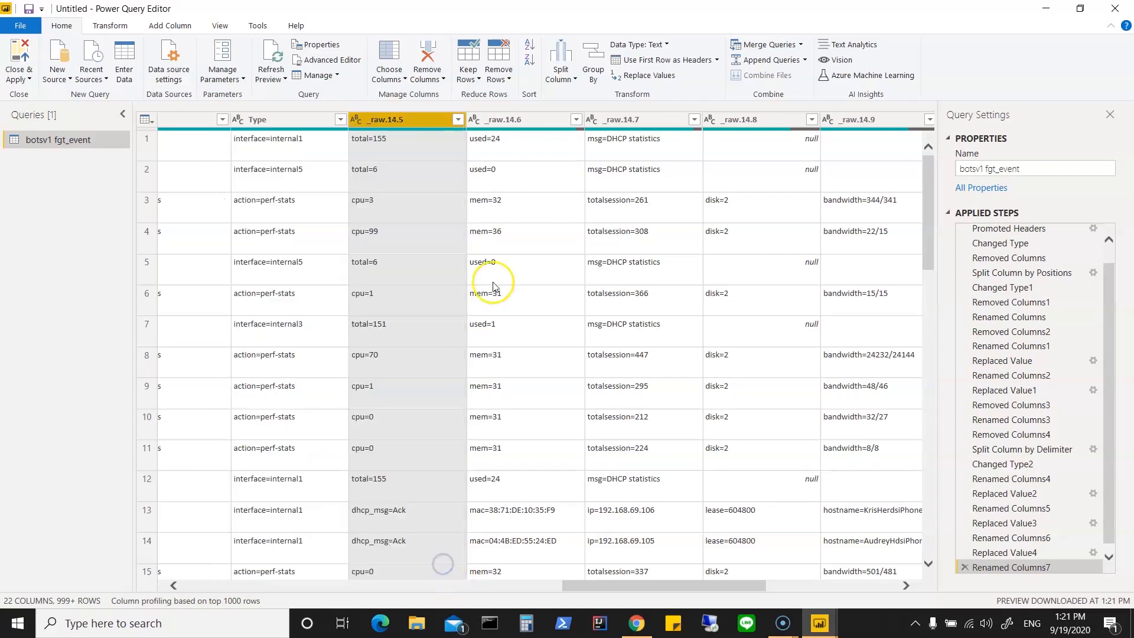
Step: Check the distinct values of the _raw.14.6 column and remove that column
left_click(576, 120)
left_click_drag(565, 316, 569, 371)
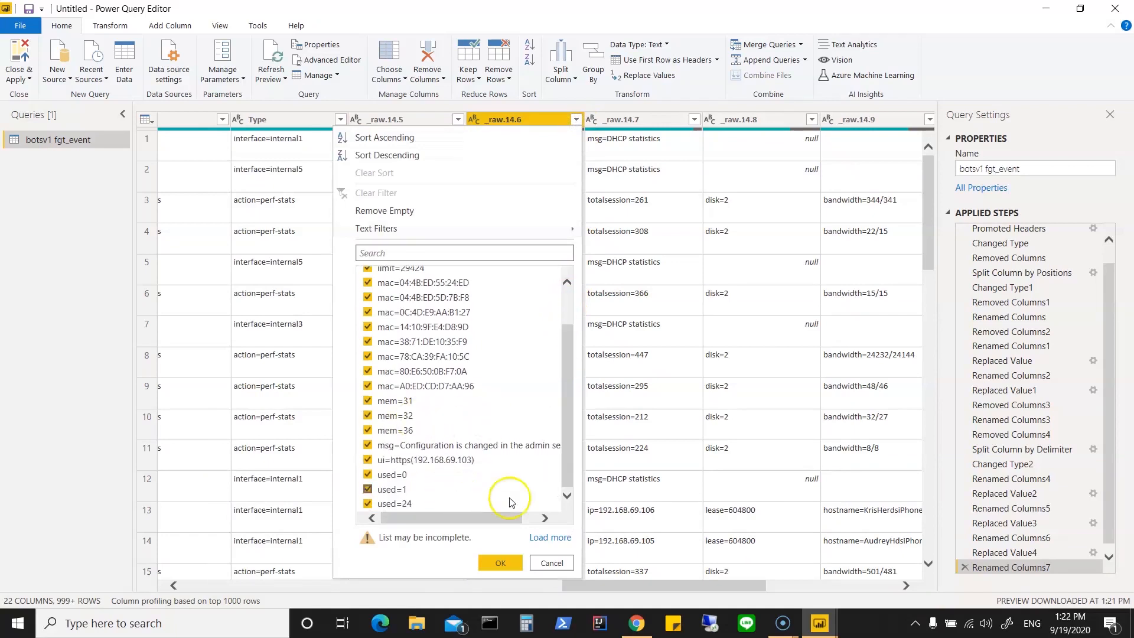
left_click(552, 563)
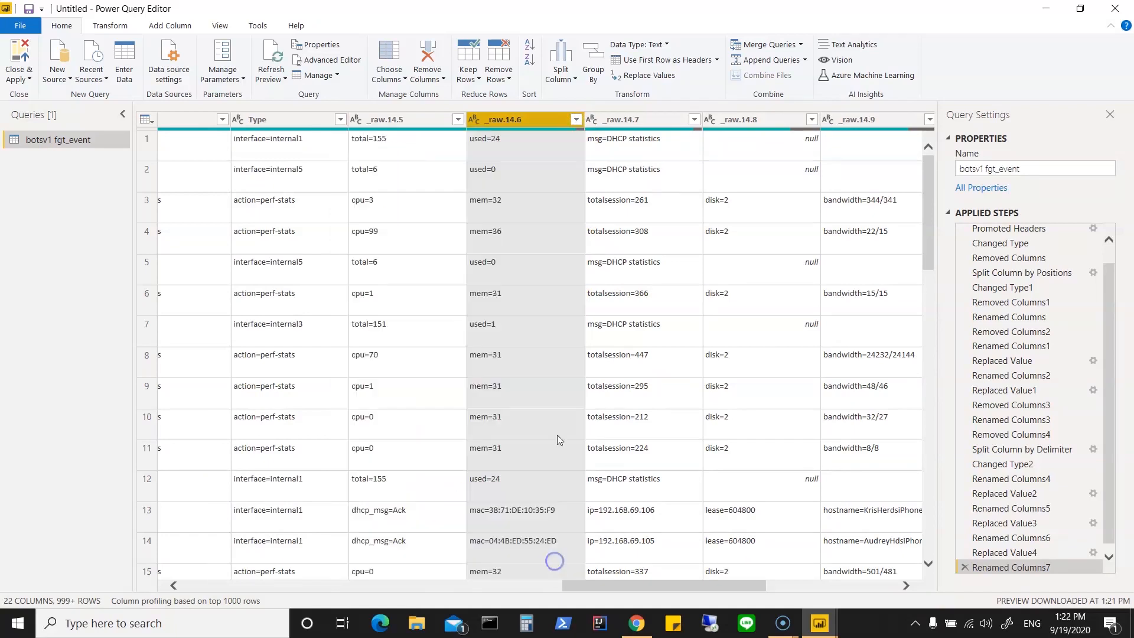
right_click(536, 116)
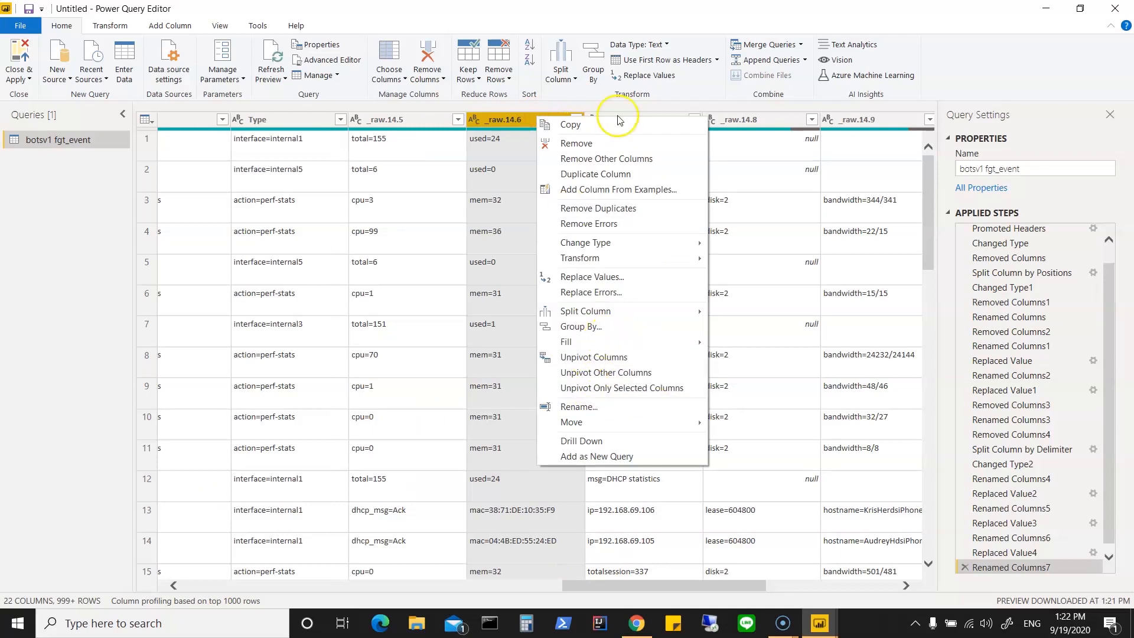
left_click(576, 142)
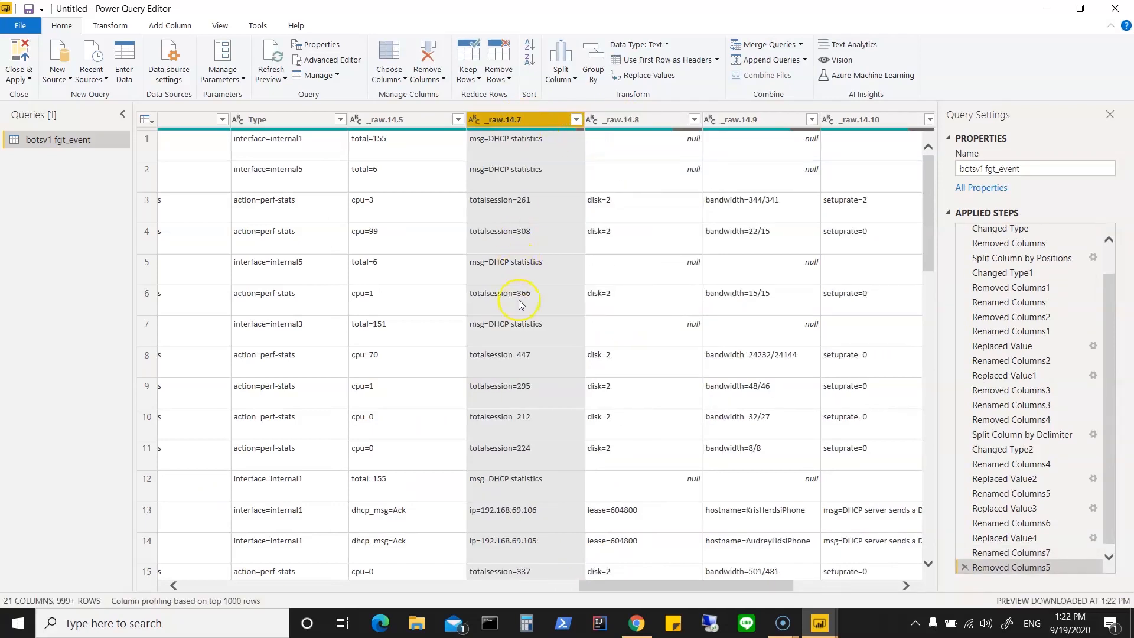
Step: Examine the kinds of values in the _raw.14.7 column across the table rows
scroll(555, 408, "down", 4)
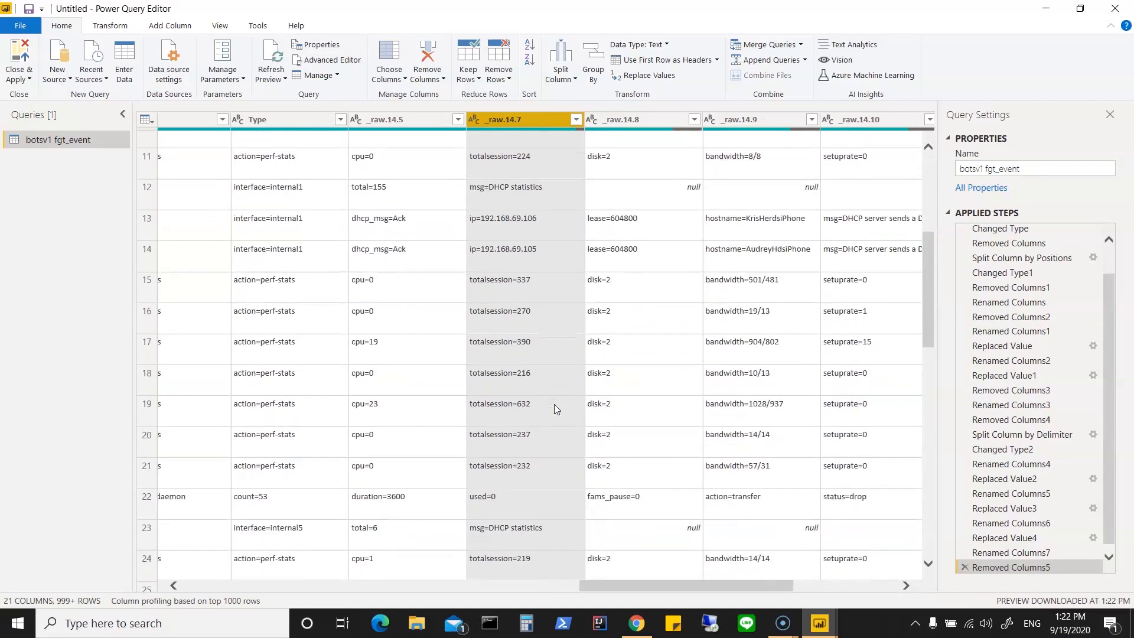
scroll(554, 408, "down", 4)
scroll(554, 408, "down", 2)
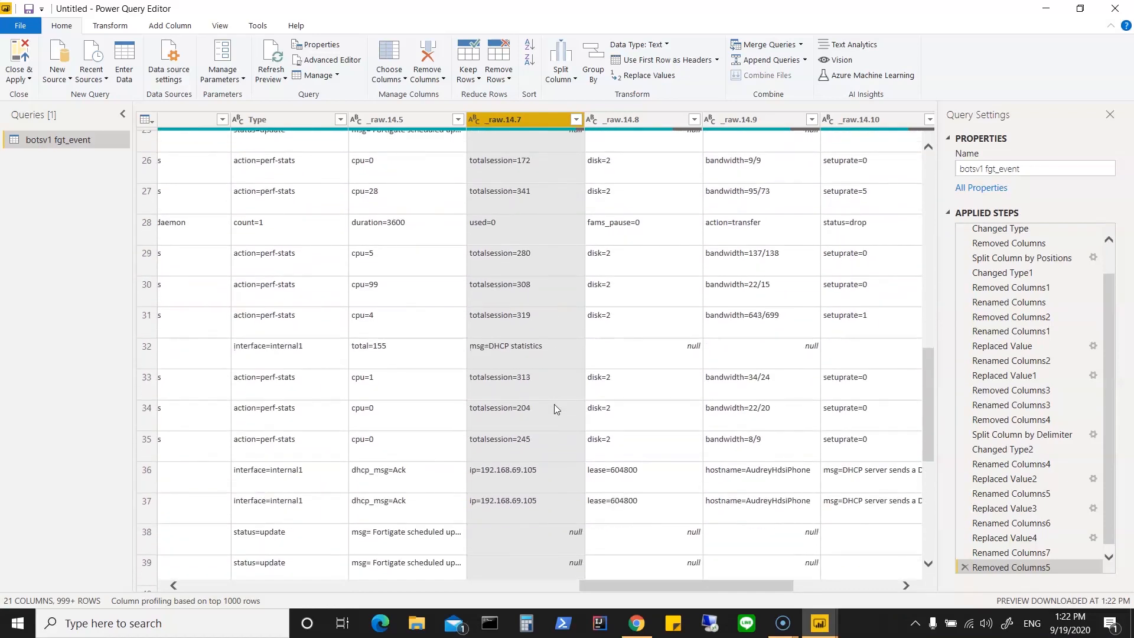
scroll(555, 409, "up", 9)
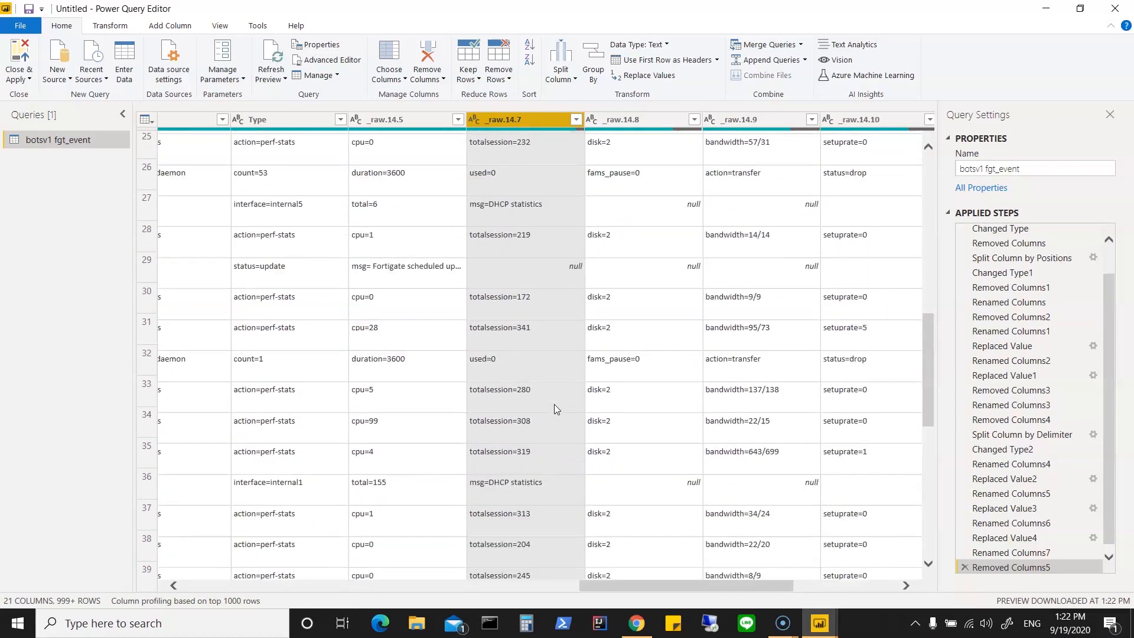
scroll(555, 409, "up", 1)
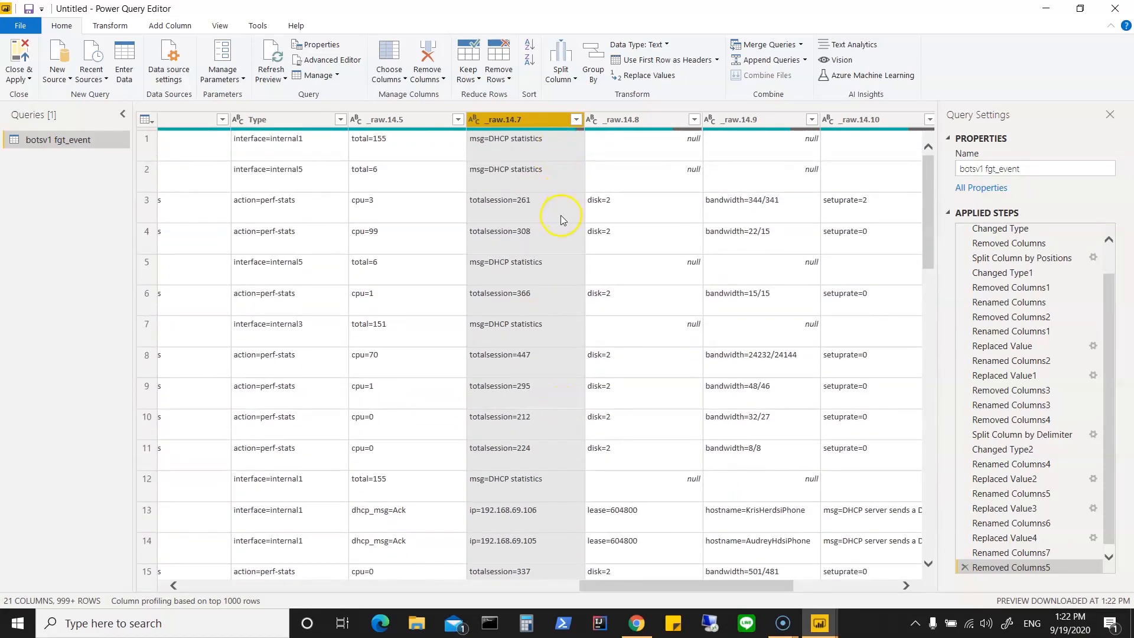
left_click(577, 120)
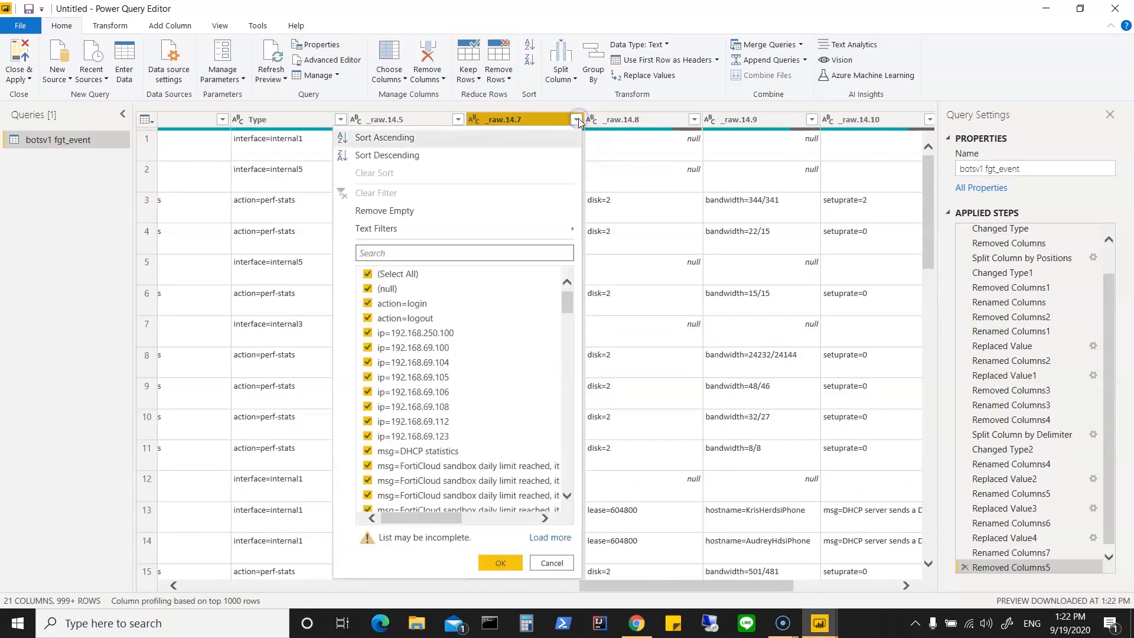
left_click(554, 234)
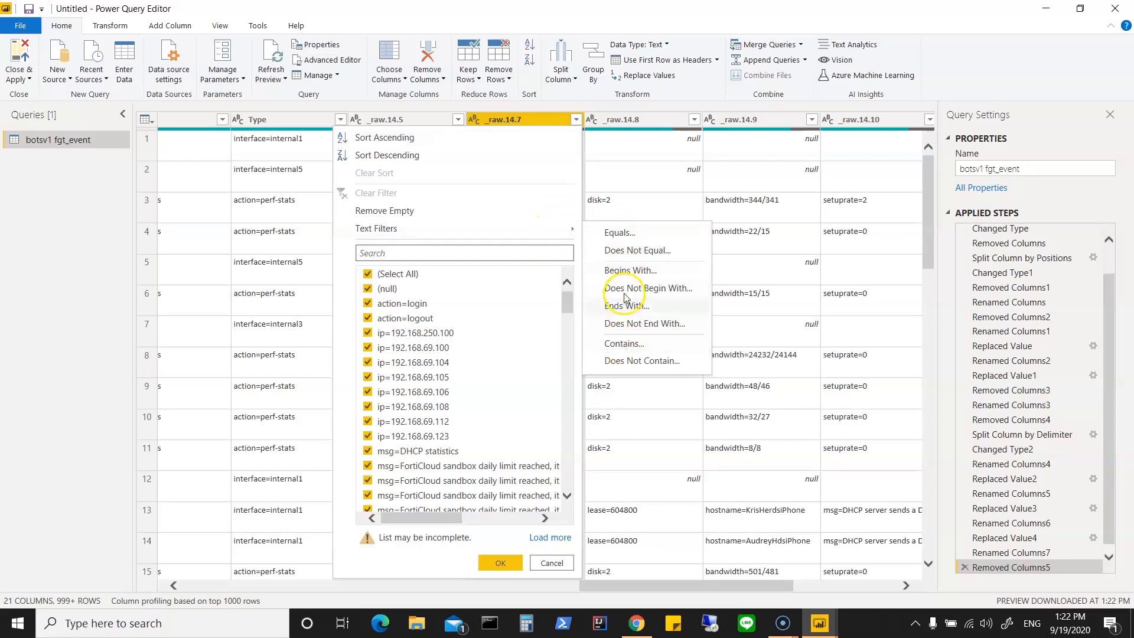
left_click(644, 271)
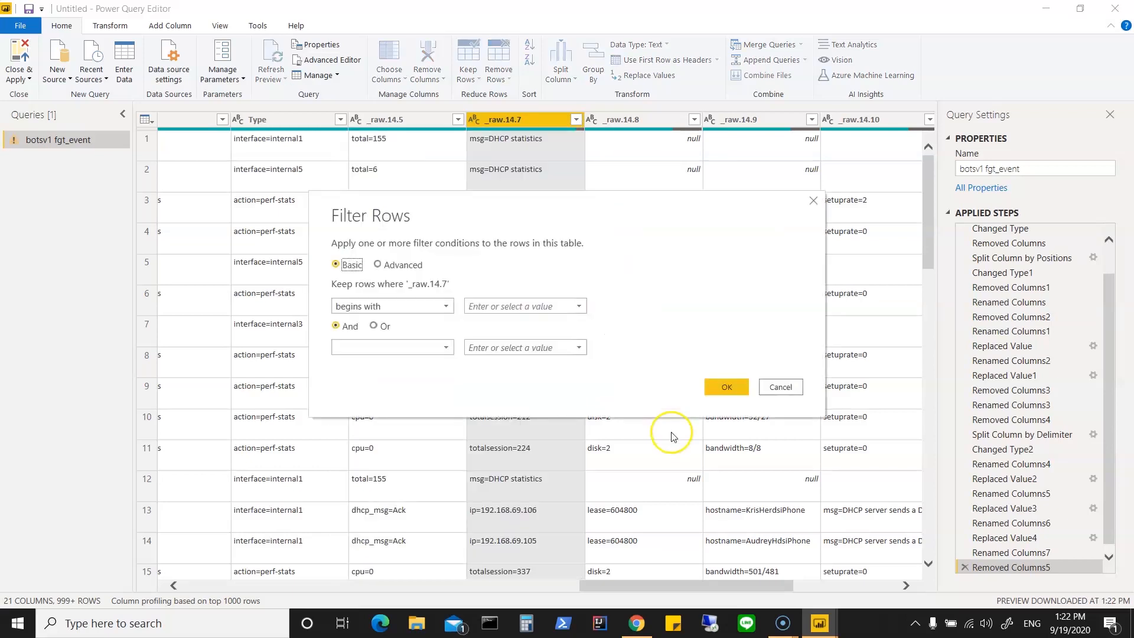
left_click_drag(552, 211, 658, 317)
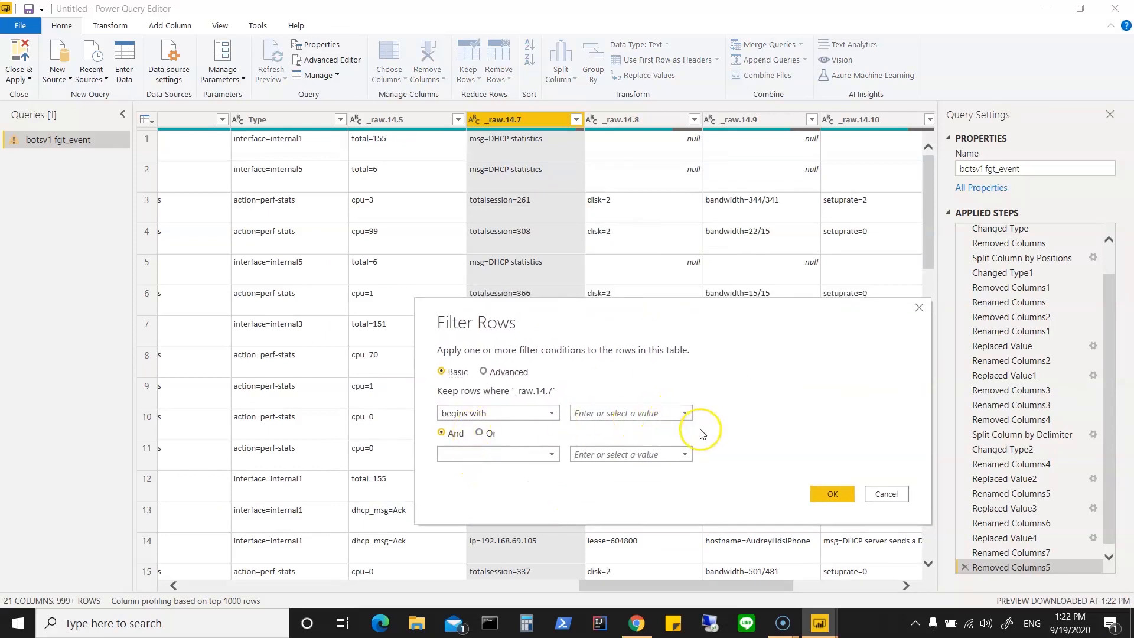
left_click(686, 414)
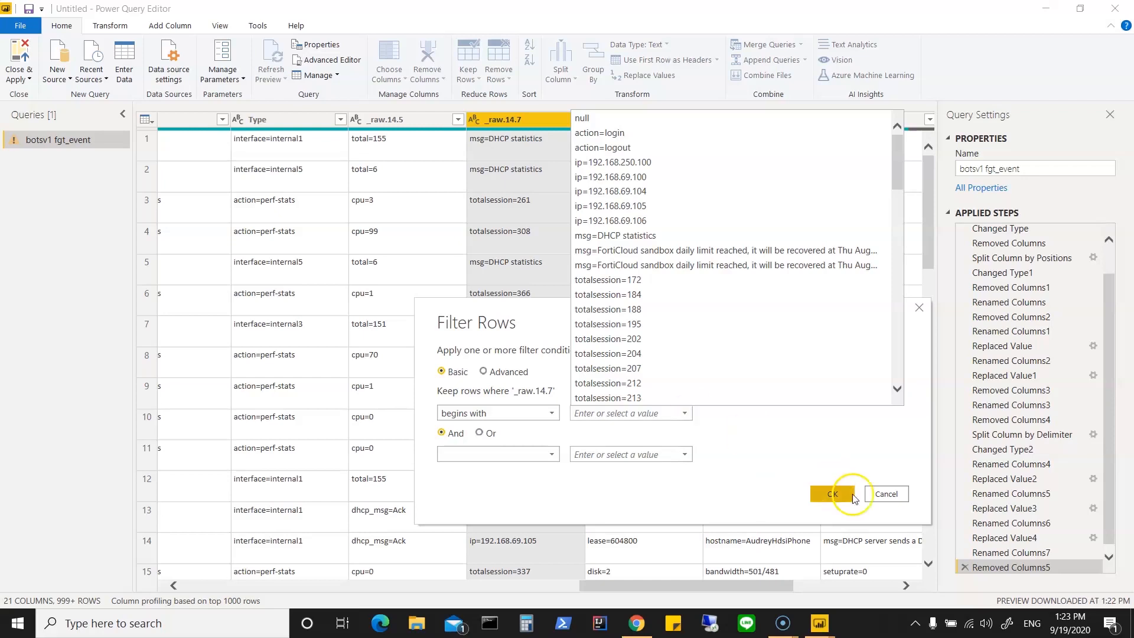
left_click(886, 494)
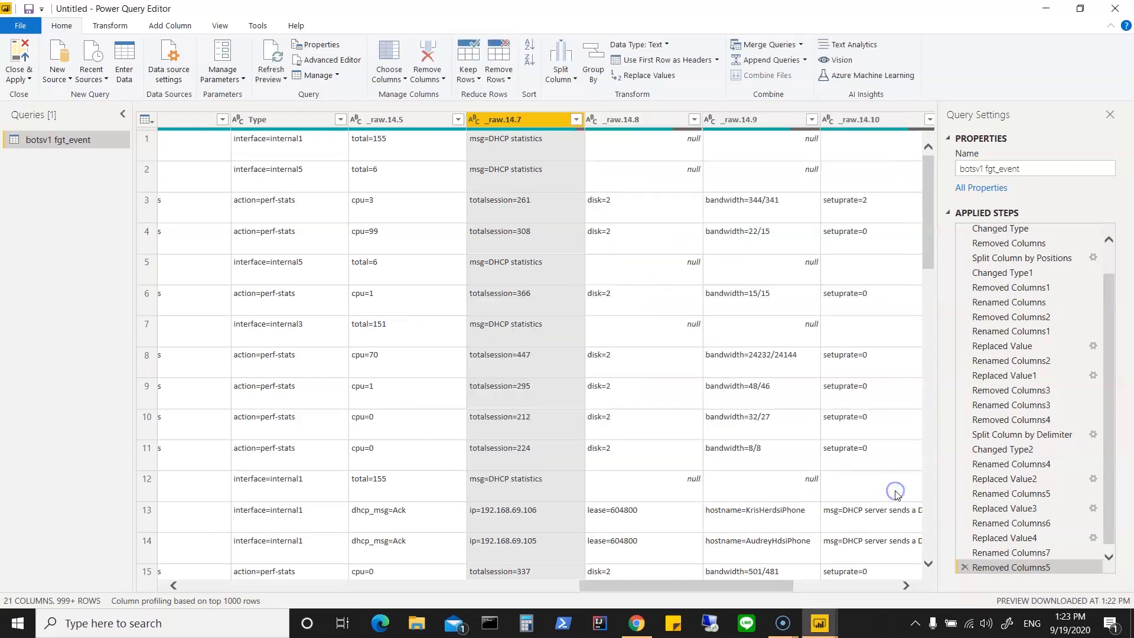
right_click(526, 121)
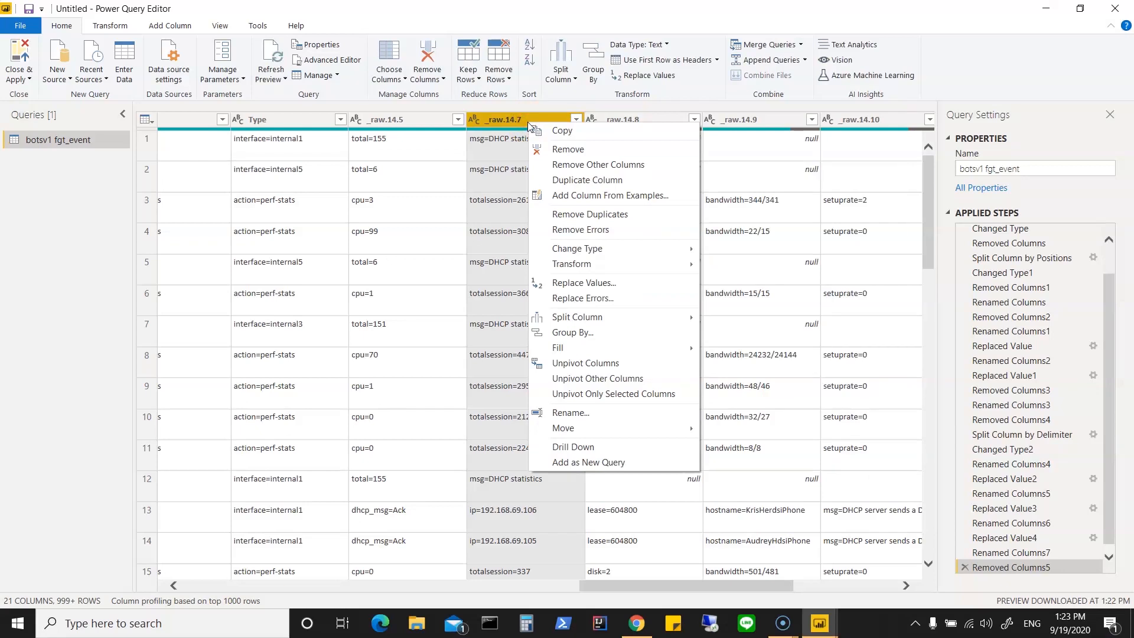
left_click(630, 284)
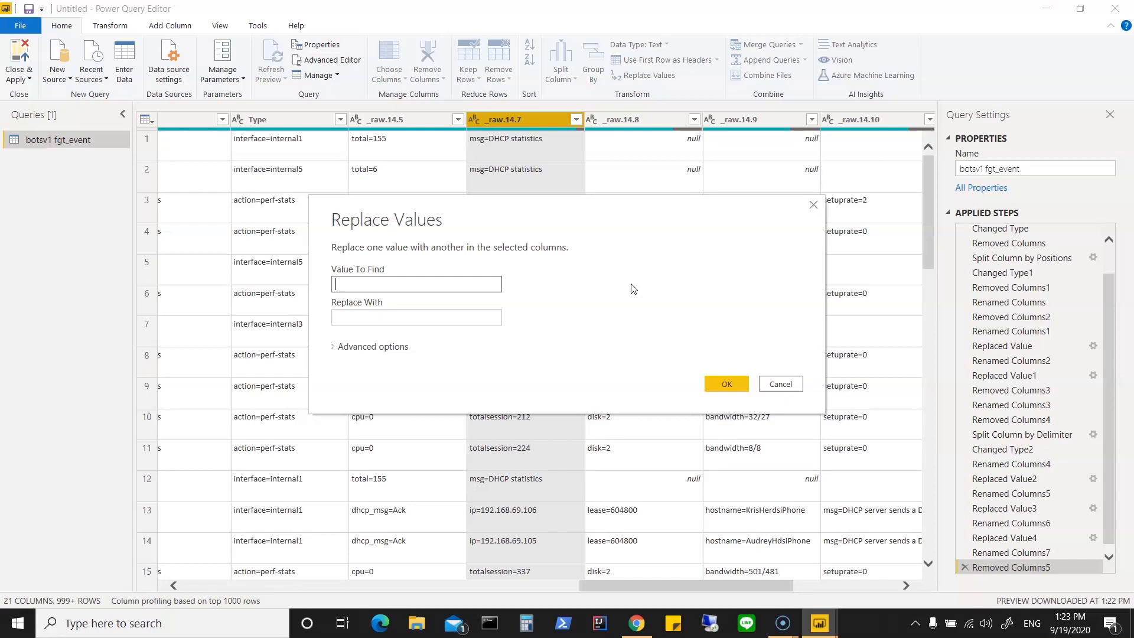
left_click(773, 386)
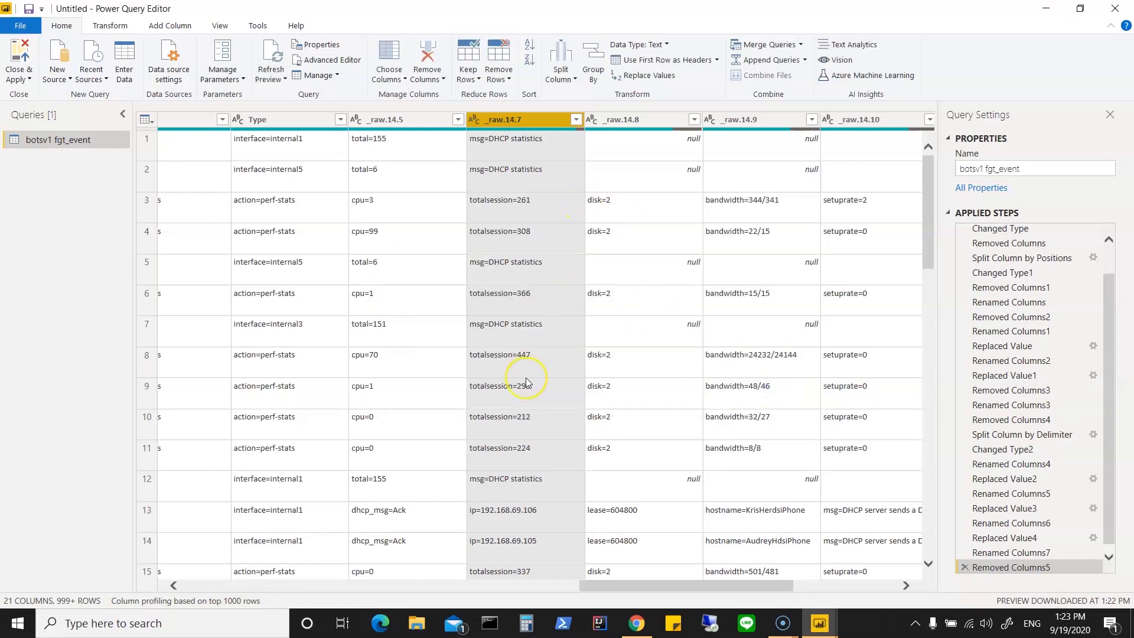
Step: Select only the action=login, action=logout and ip= entries in the _raw.14.7 column's list of filter values
scroll(526, 378, "down", 6)
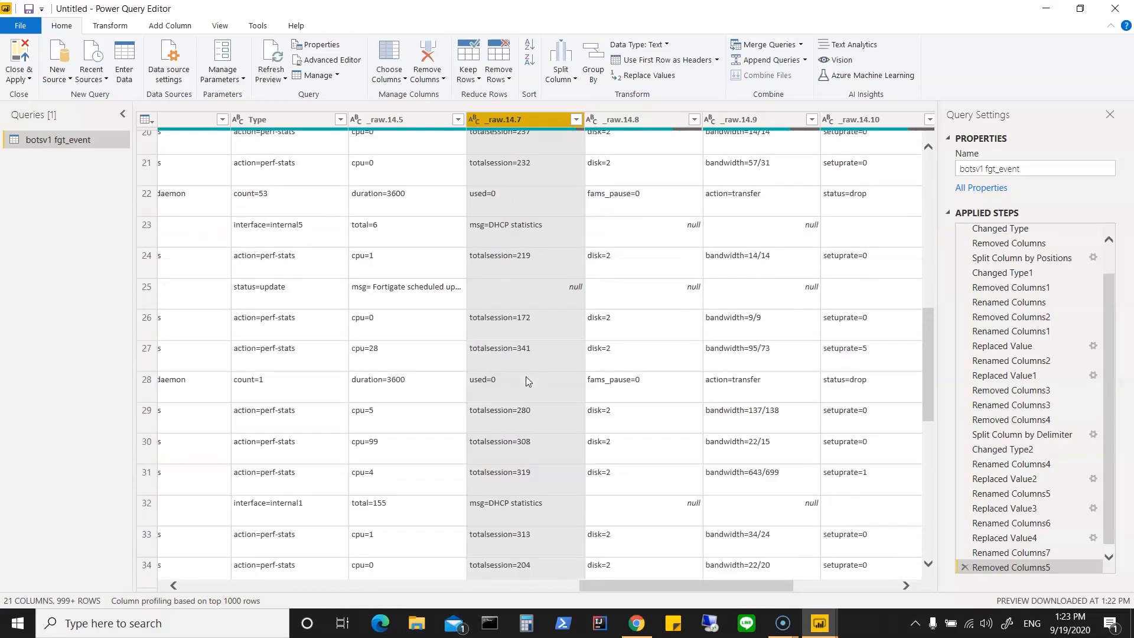
scroll(525, 381, "down", 2)
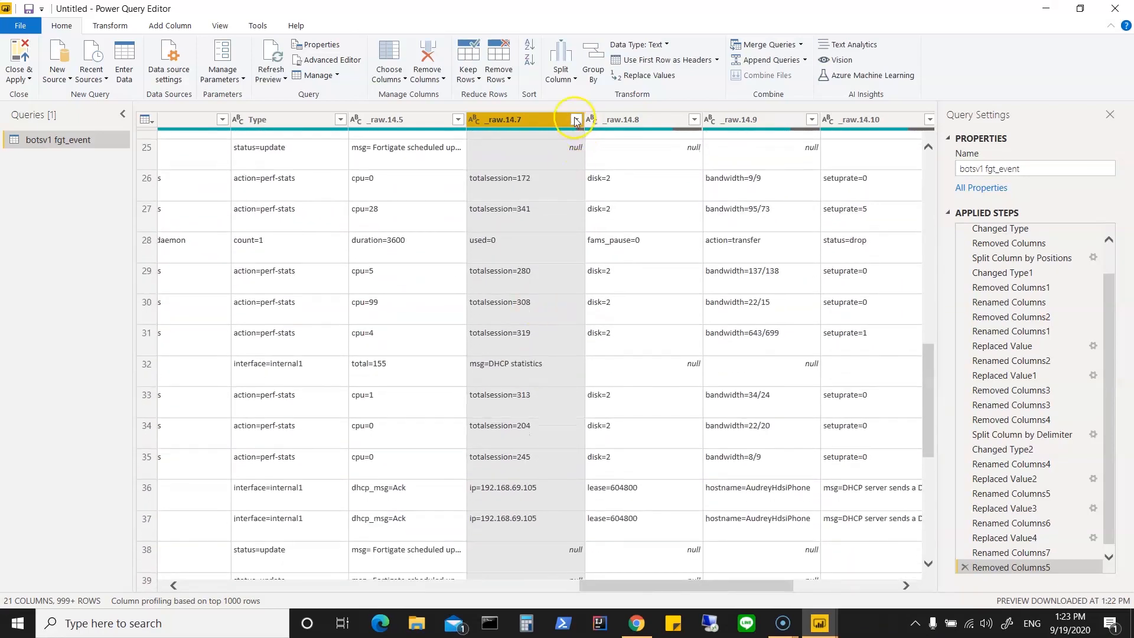
left_click(576, 121)
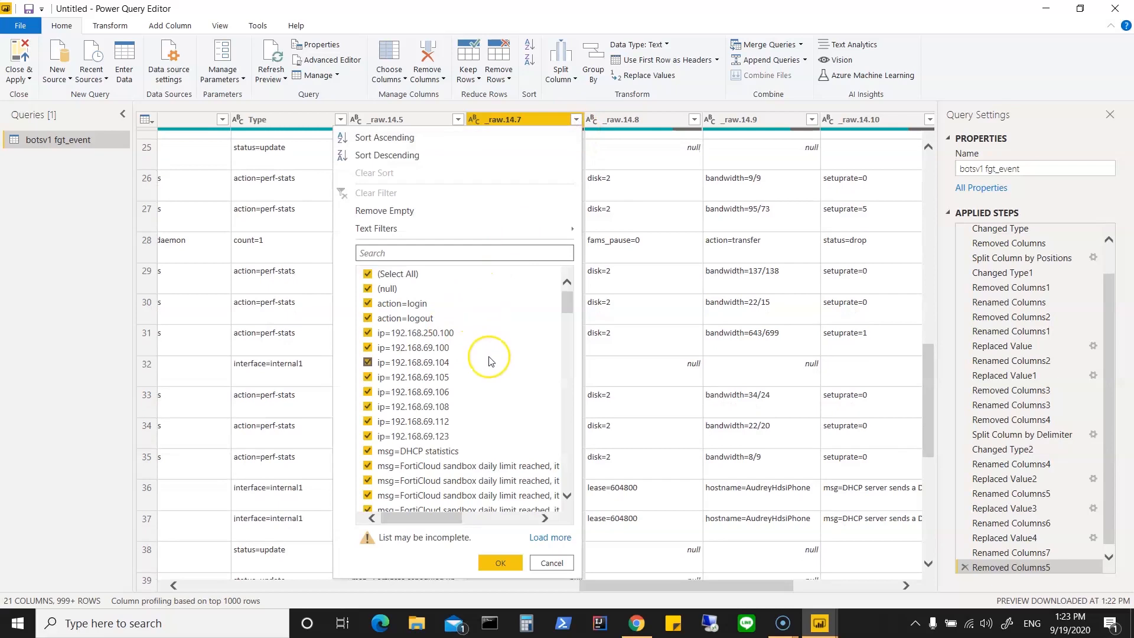
left_click(367, 274)
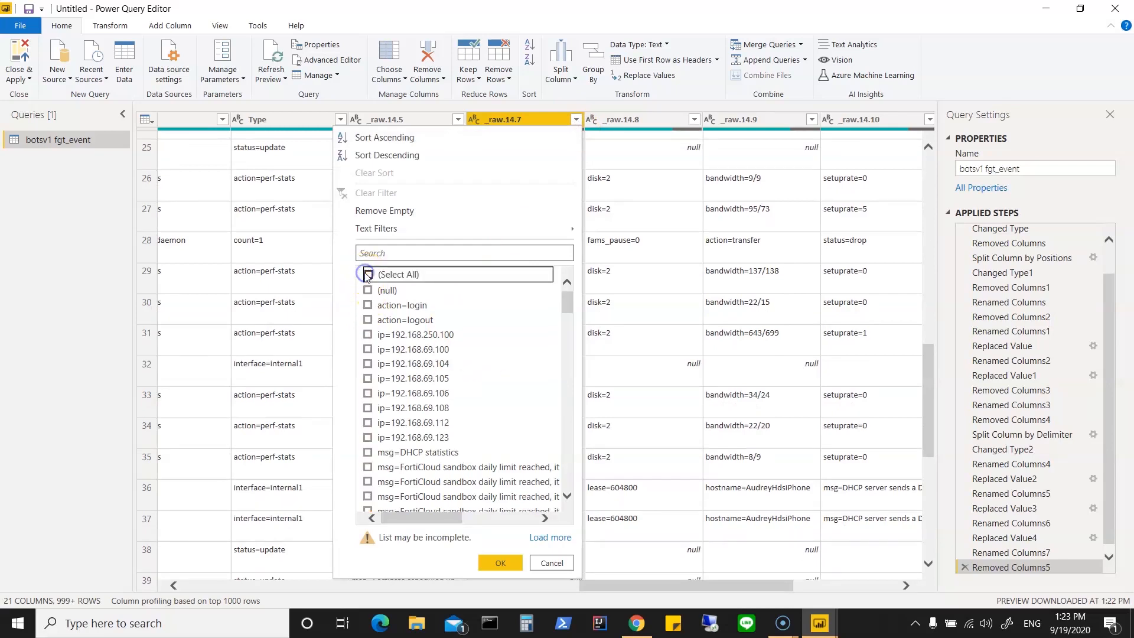
left_click(368, 306)
left_click(368, 320)
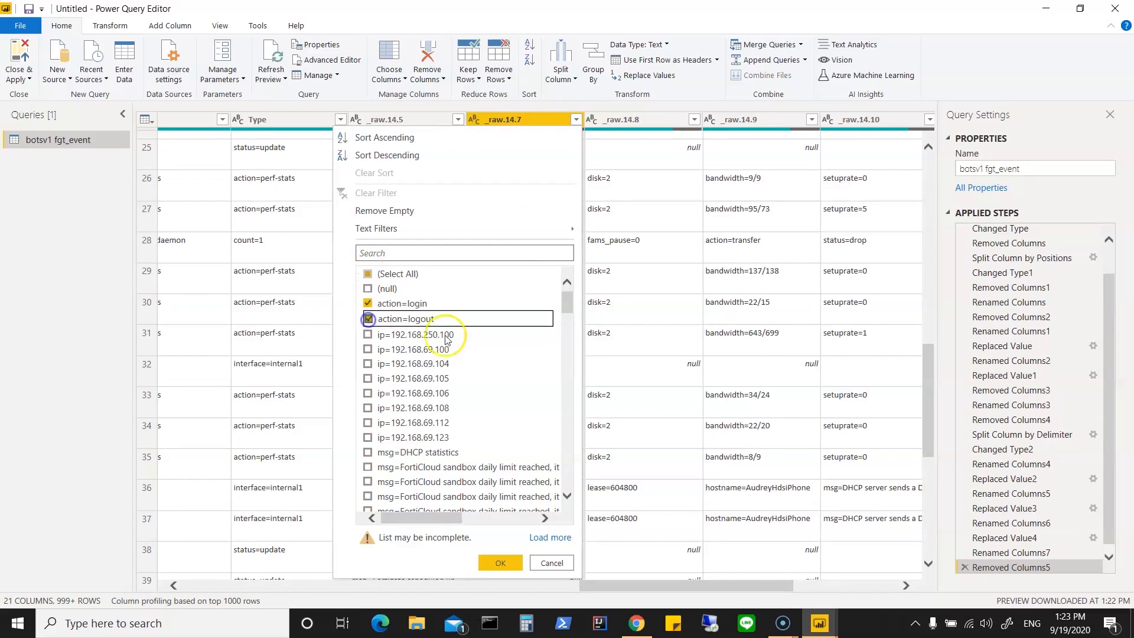
scroll(557, 386, "down", 1)
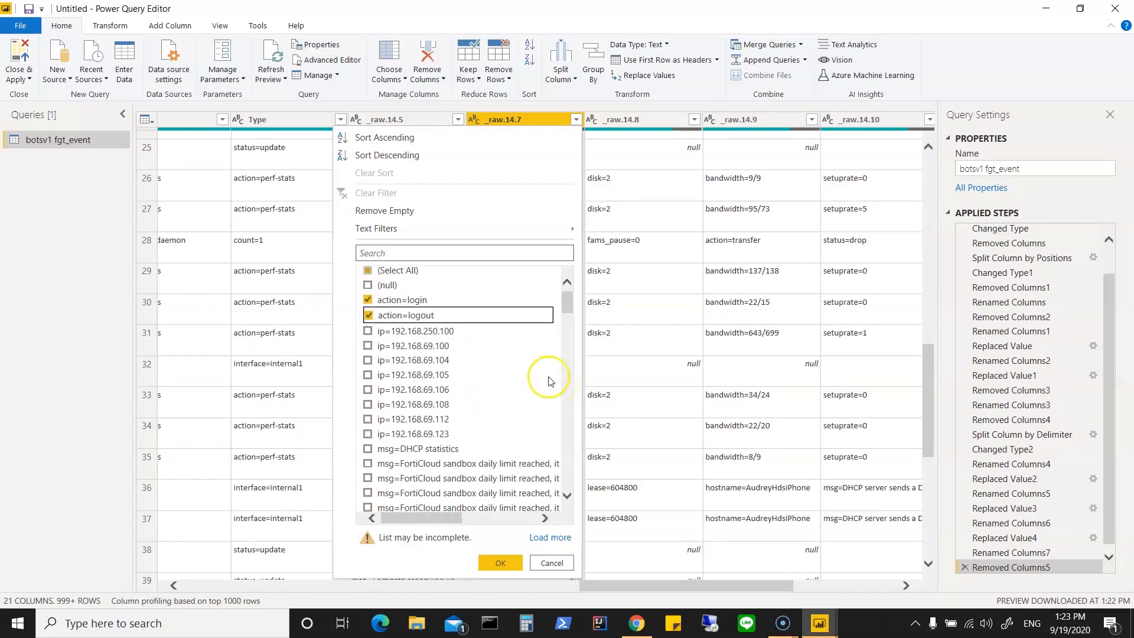
left_click(367, 332)
left_click(368, 345)
left_click(368, 360)
left_click(367, 375)
left_click(367, 390)
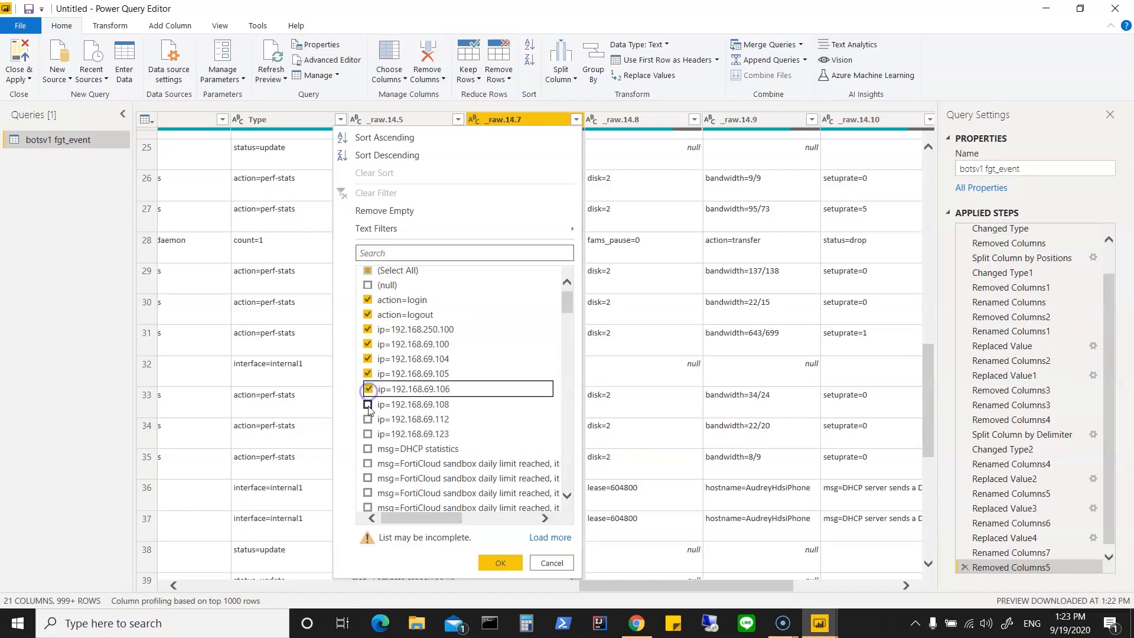
left_click(367, 405)
left_click(368, 419)
left_click(481, 434)
Step: Examine the msg= and totalsession= entries among the _raw.14.7 filter values, and leave the list without applying a filter
scroll(489, 445, "down", 3)
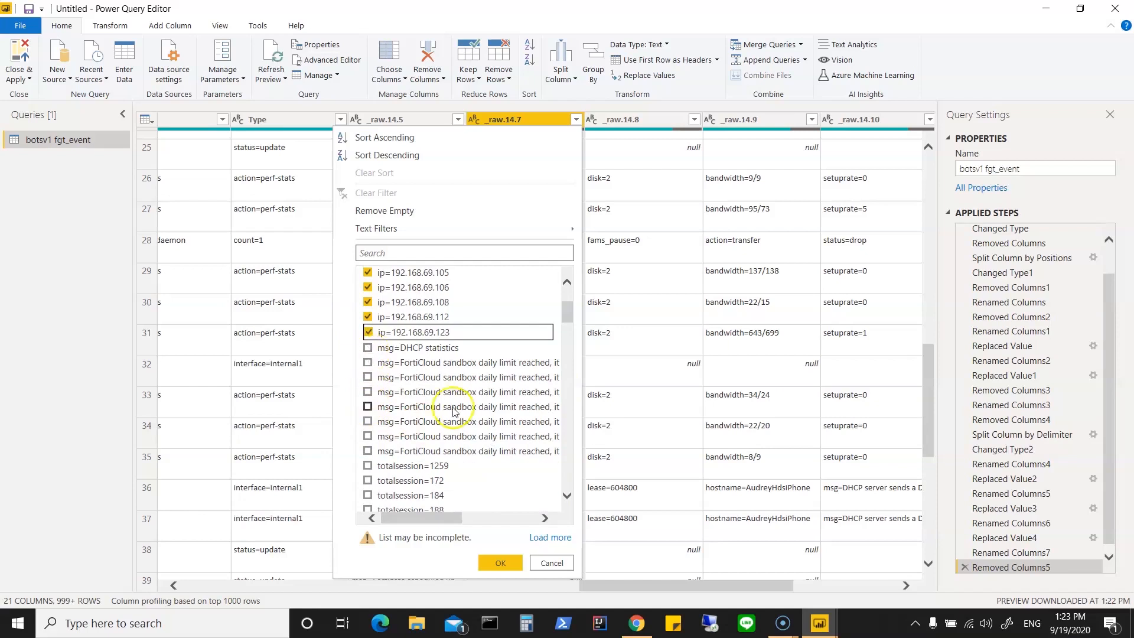
scroll(456, 414, "down", 1)
scroll(456, 413, "down", 10)
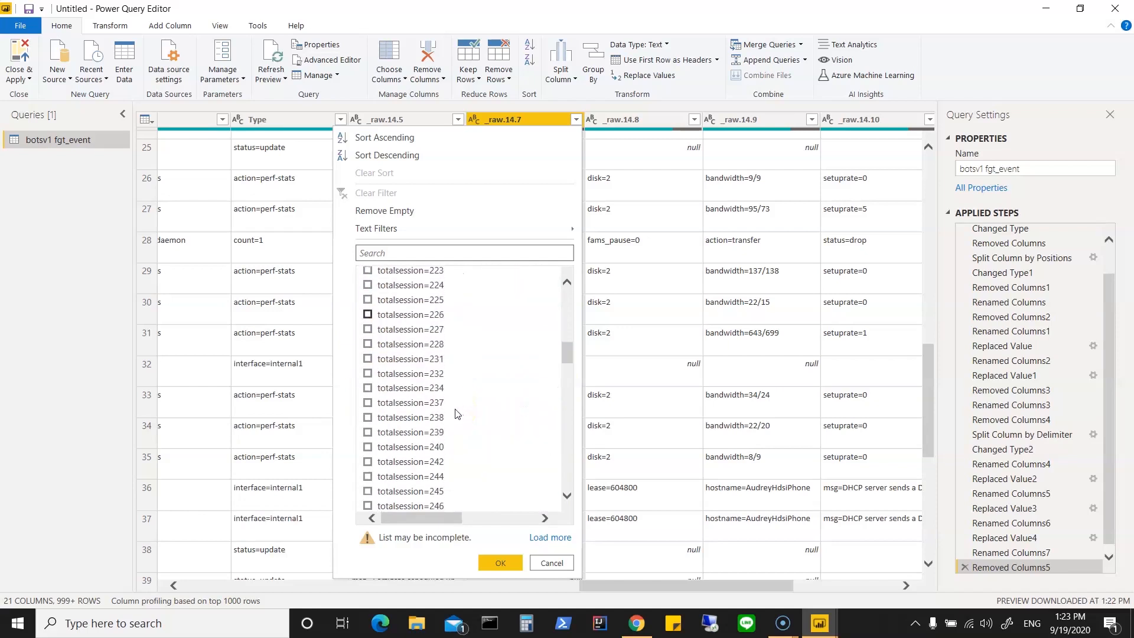
scroll(456, 414, "down", 15)
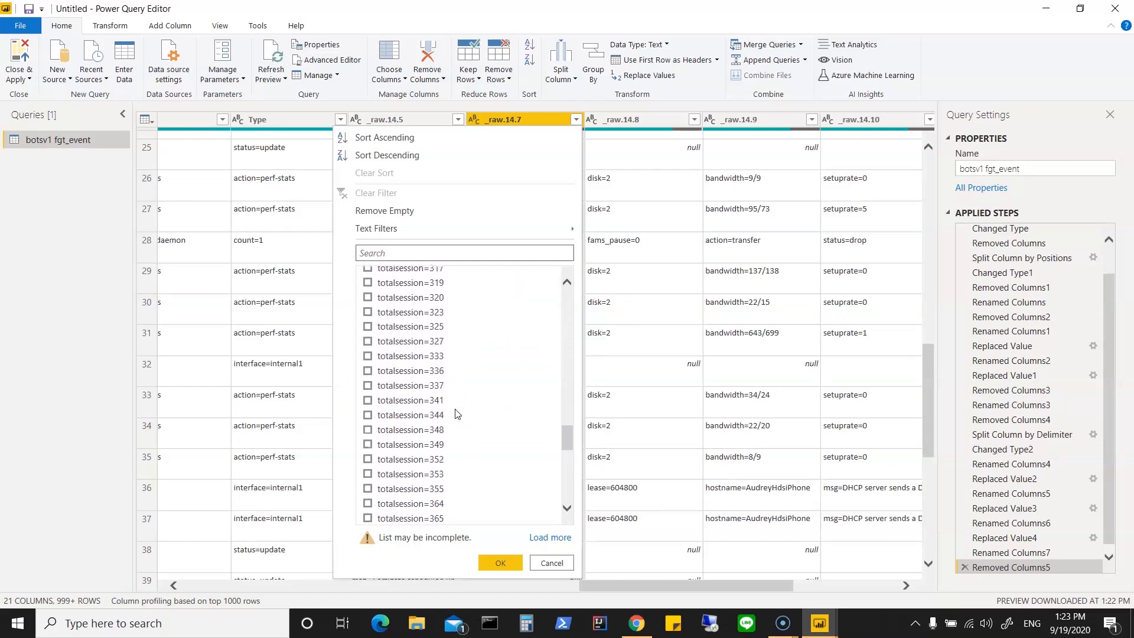
scroll(456, 408, "down", 6)
scroll(456, 408, "up", 10)
scroll(456, 412, "up", 12)
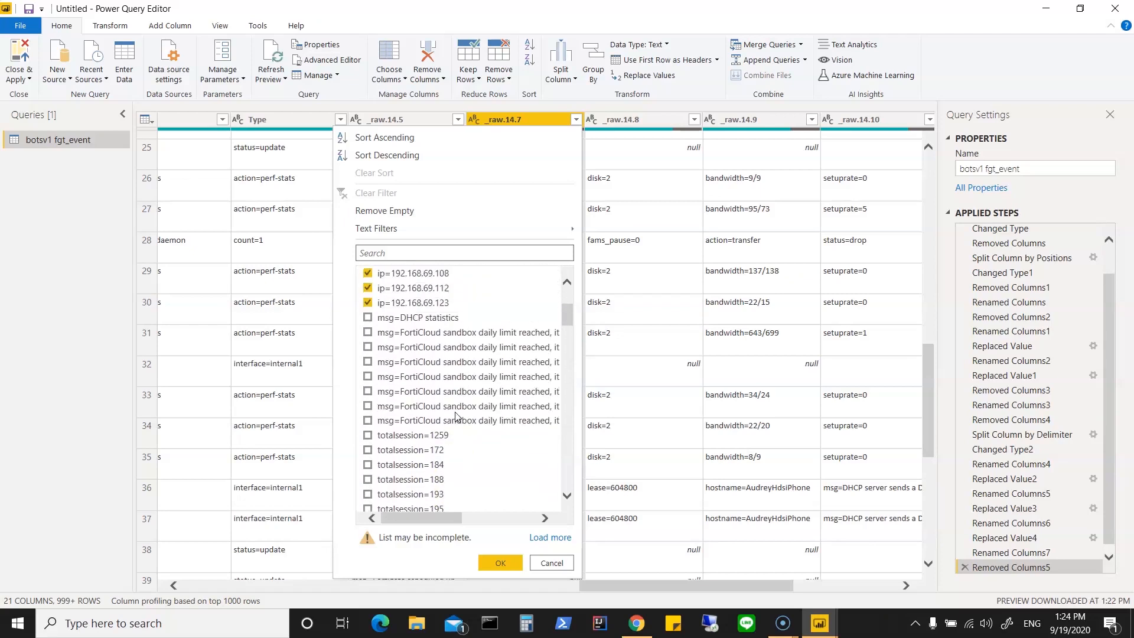
scroll(456, 416, "up", 3)
left_click(564, 564)
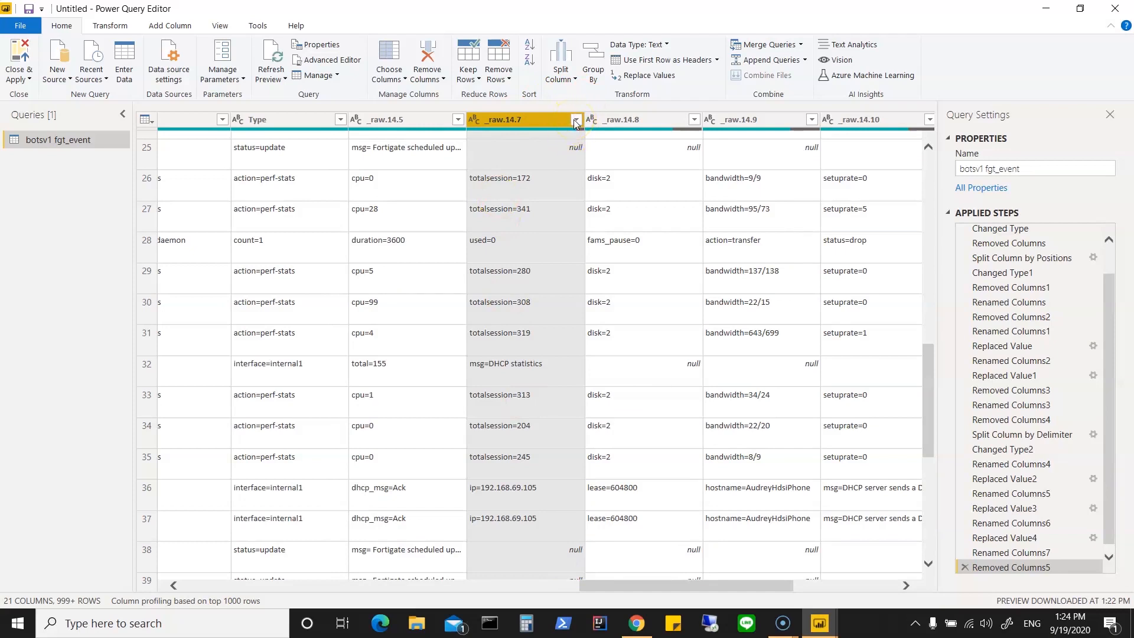
Step: Filter the rows to those where _raw.14.7 begins with "totalsessio"
scroll(527, 222, "up", 8)
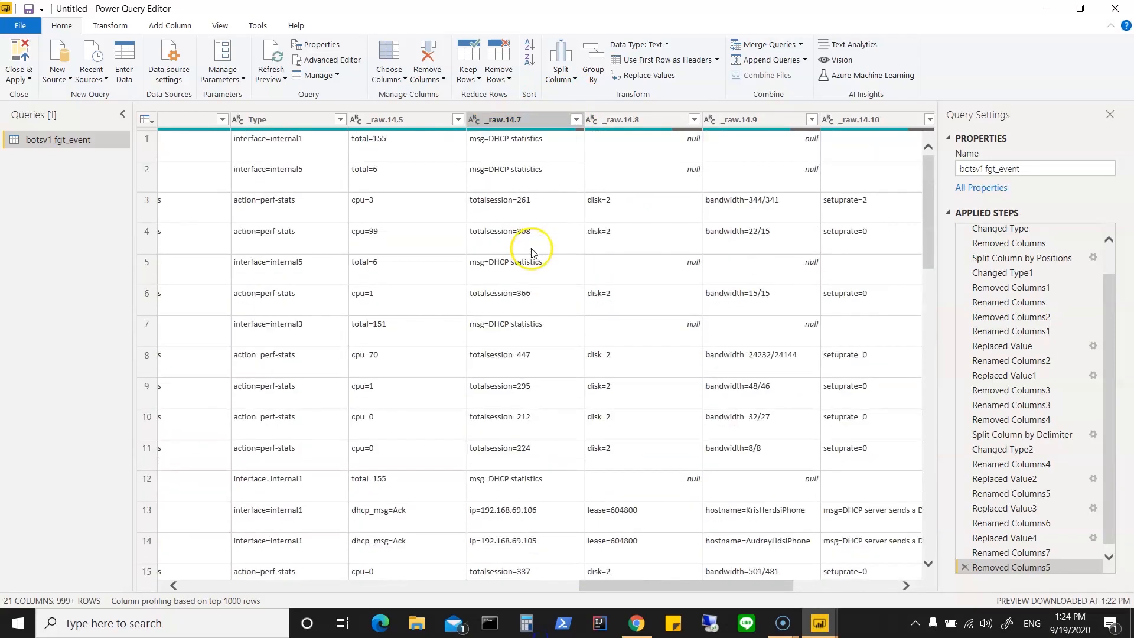
left_click(576, 119)
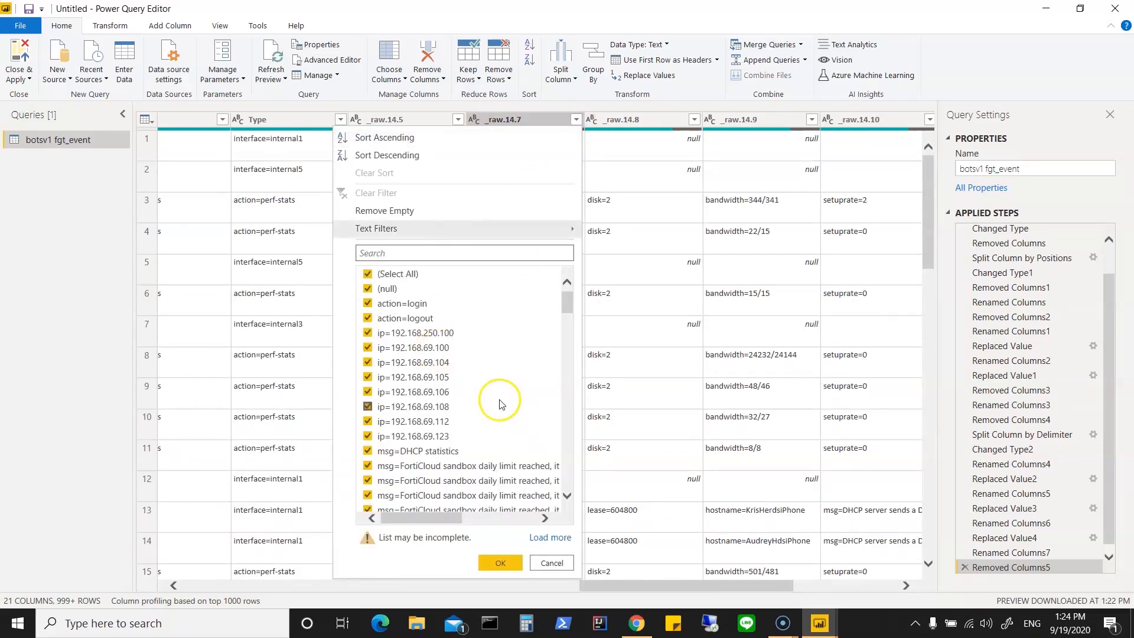
mouse_move(561, 231)
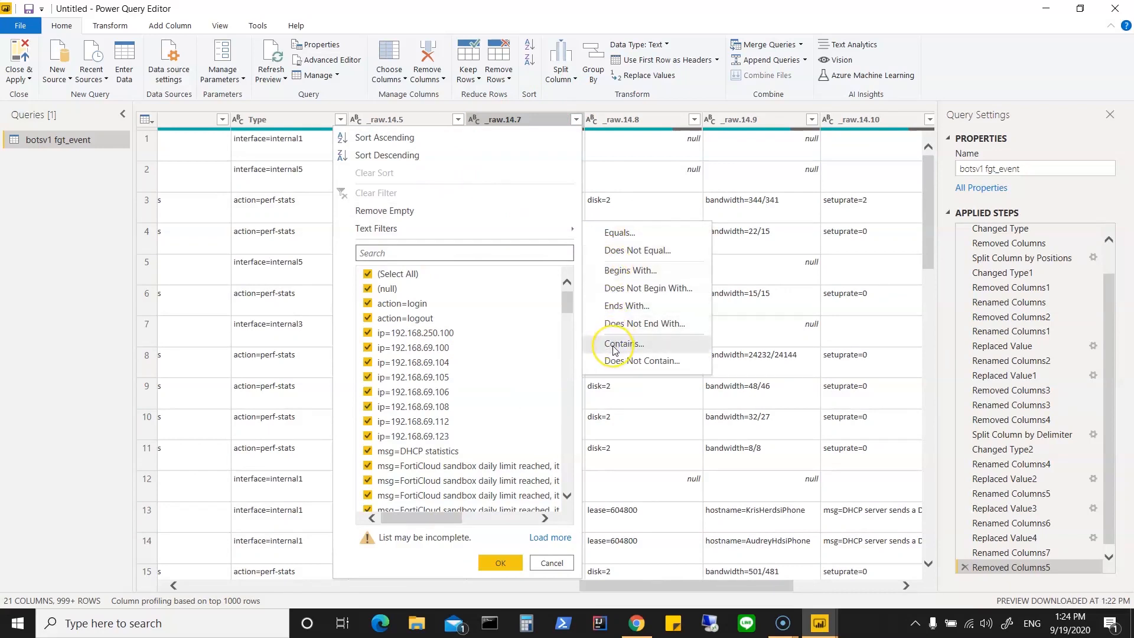
left_click(624, 273)
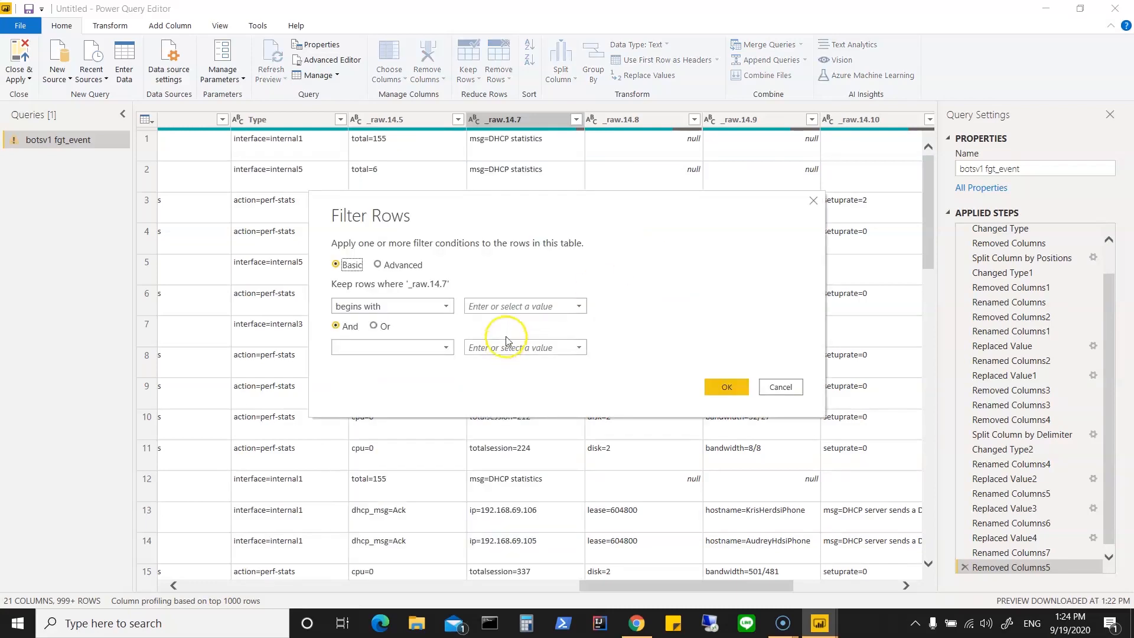
left_click(579, 306)
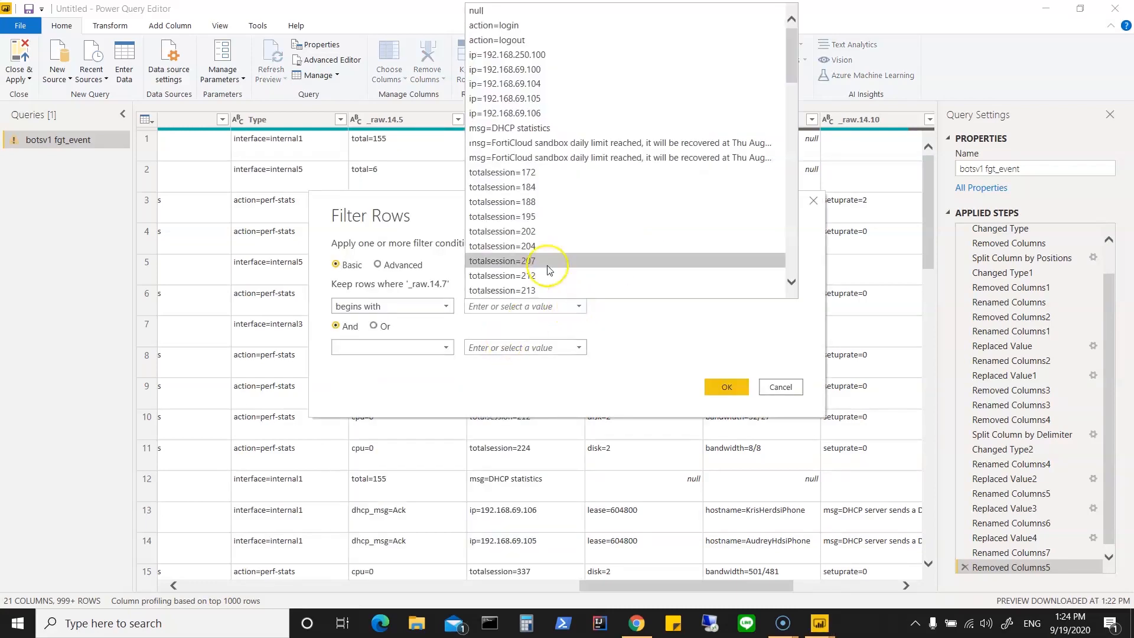
left_click(528, 178)
left_click(554, 305)
key("BackSpace")
key("BackSpace")
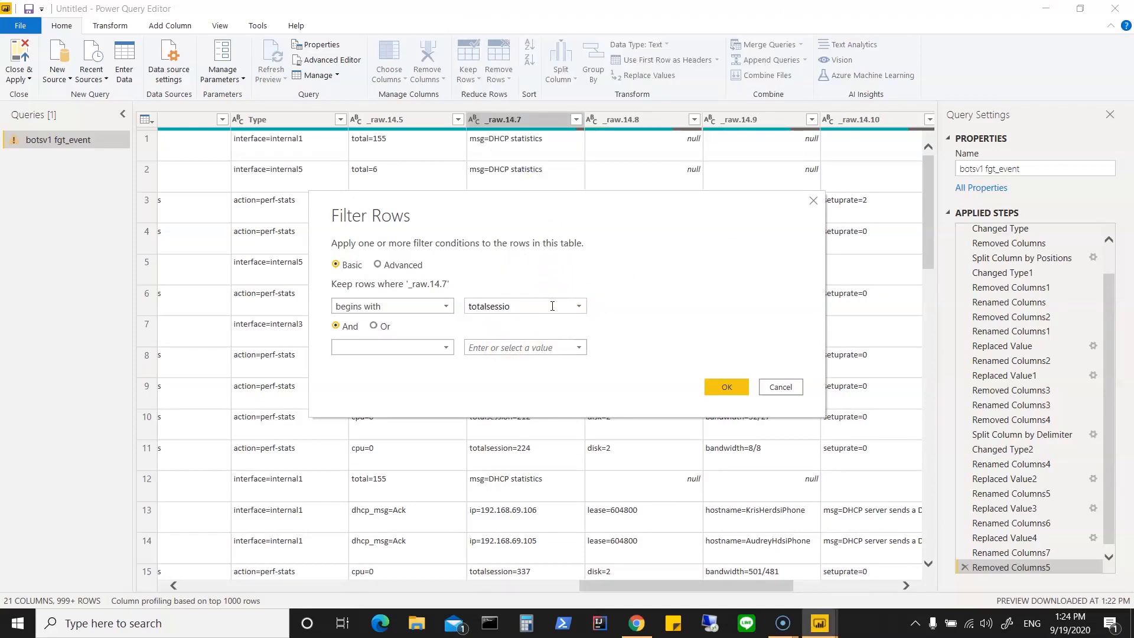
left_click(716, 387)
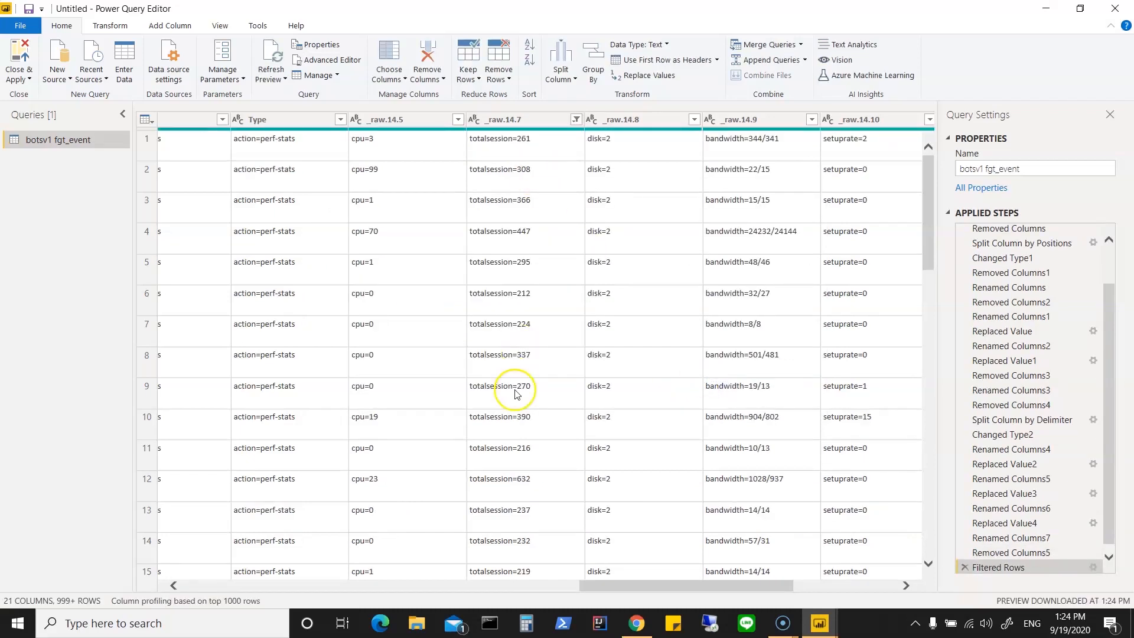
Step: Check the filtered rows against the neighbouring columns and clear the filter on _raw.14.7
left_click_drag(638, 585, 614, 601)
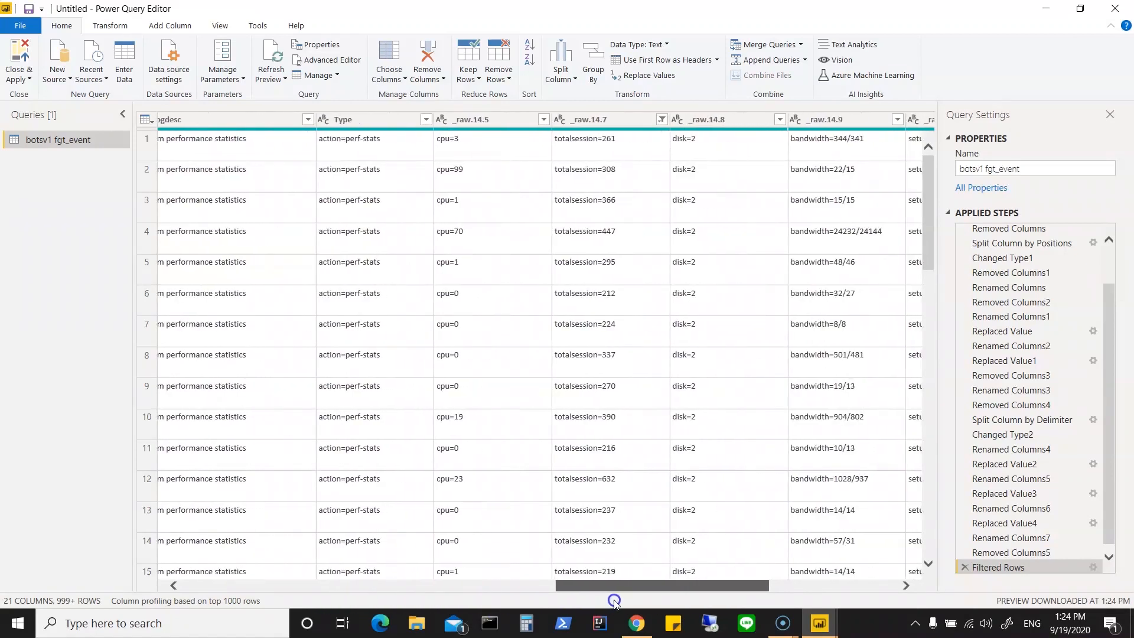
left_click(662, 120)
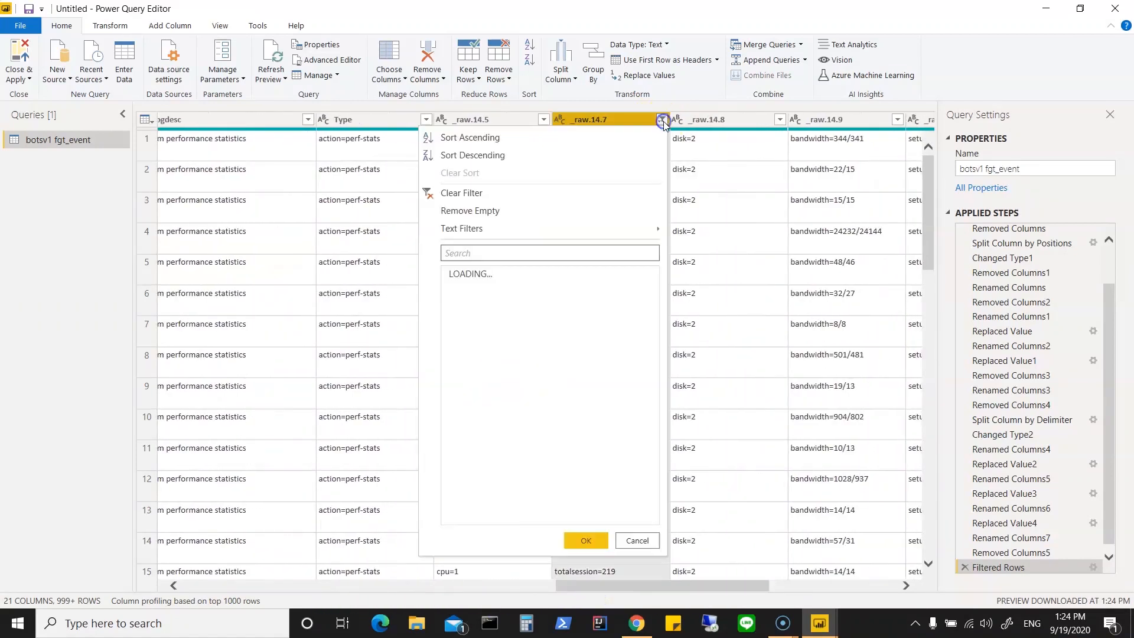
left_click(462, 194)
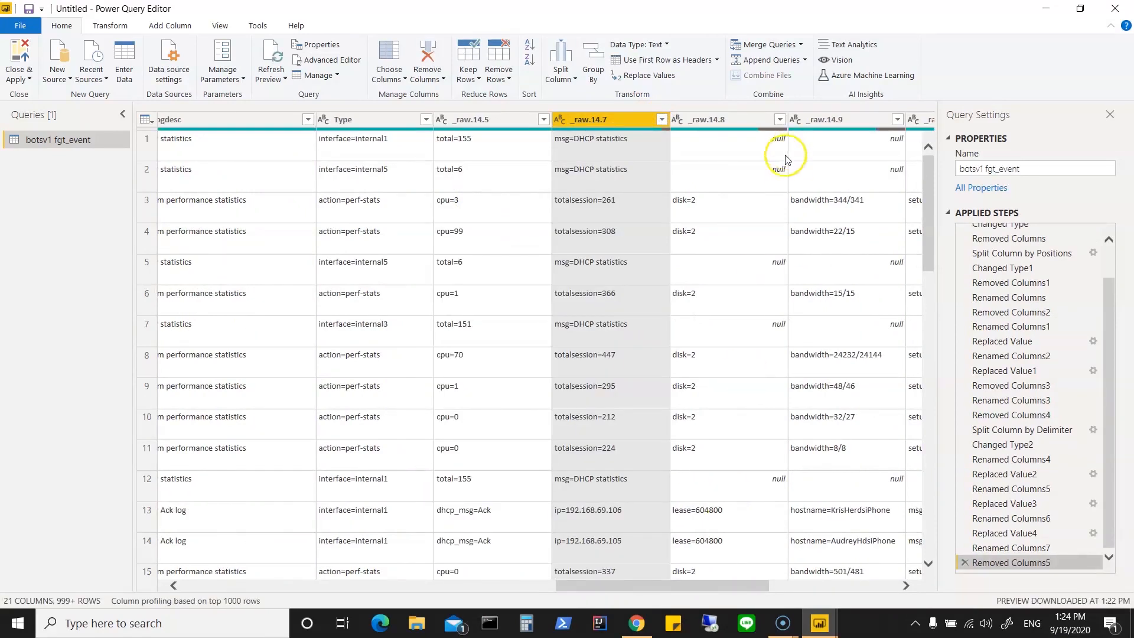
Step: Remove the four columns _raw.14.8, _raw.14.9, _raw.14.10 and _raw.14.11 from the query
left_click_drag(628, 586, 699, 585)
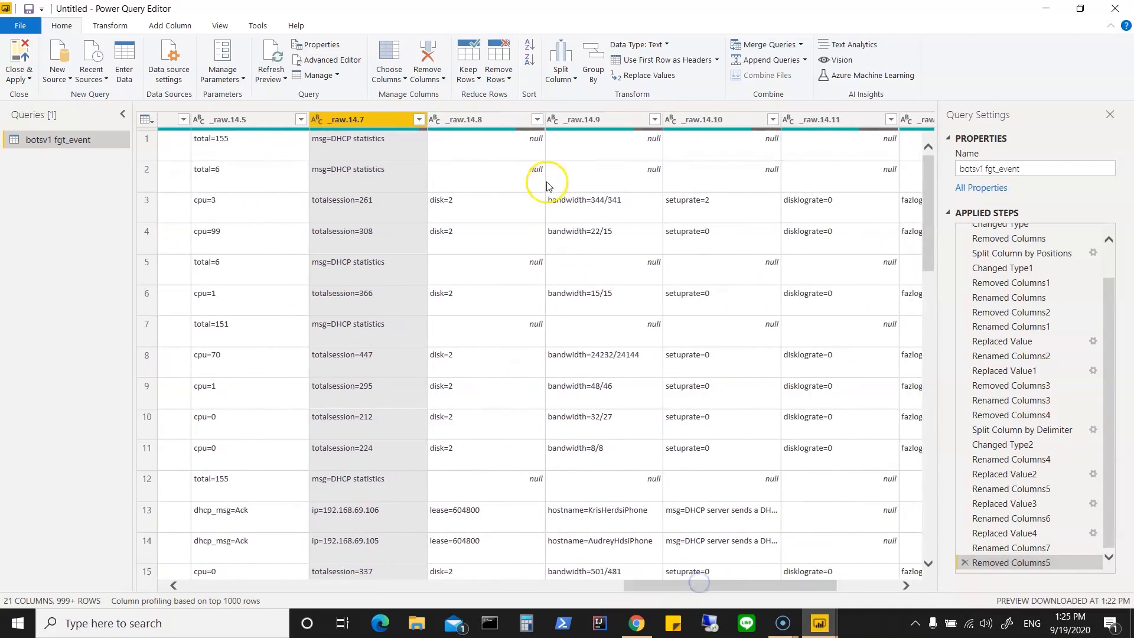
left_click(497, 120)
left_click(571, 126, "ctrl")
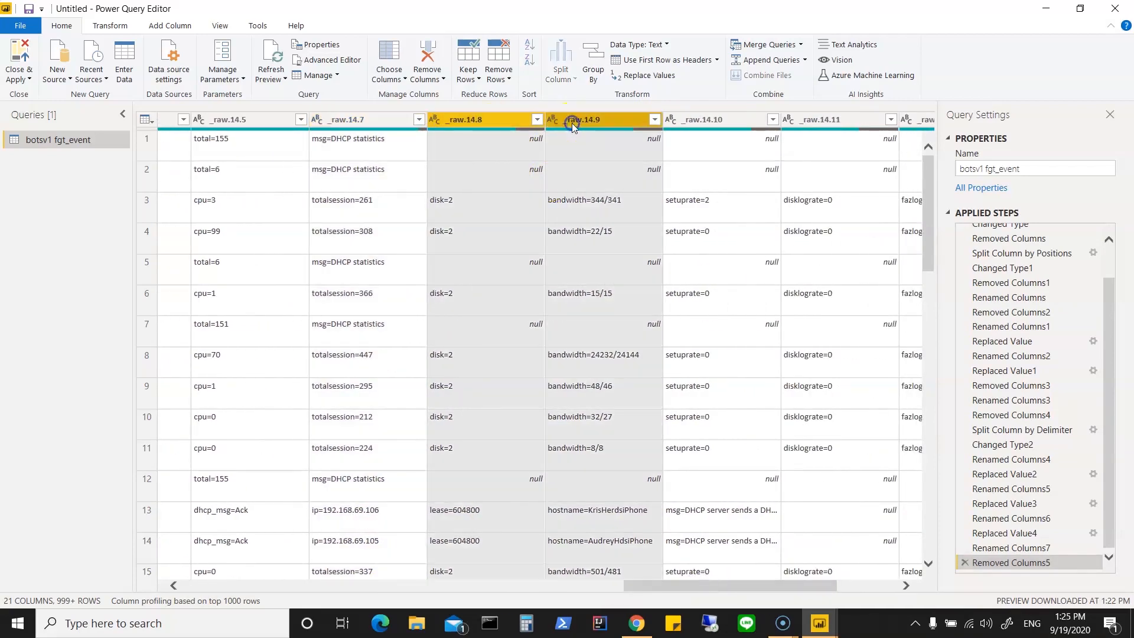
left_click(686, 136)
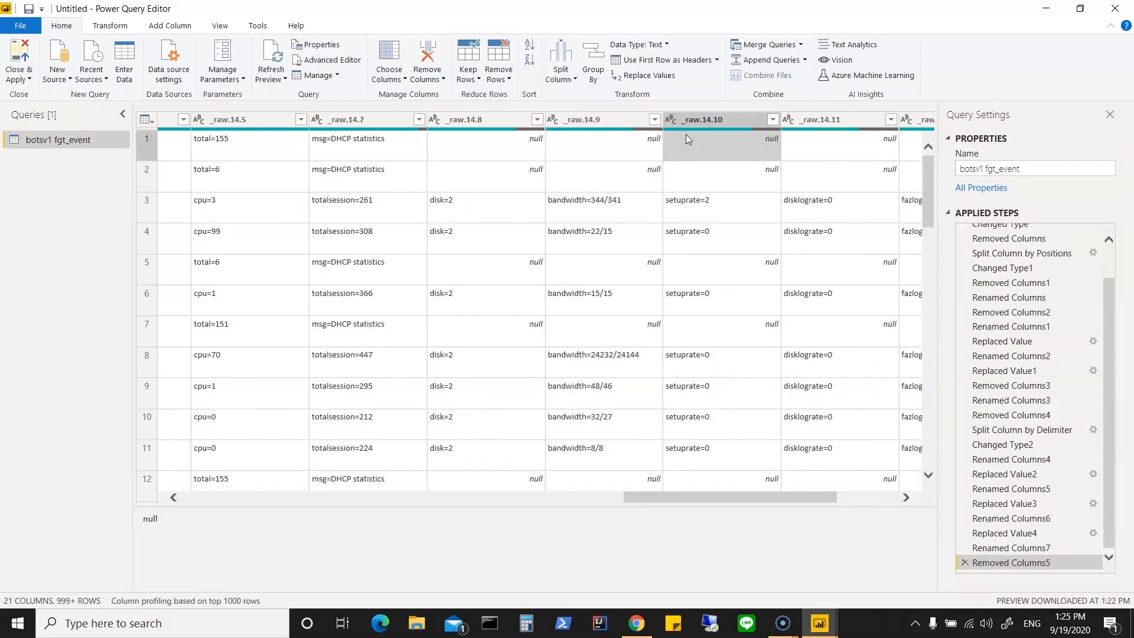
left_click(507, 119)
left_click(579, 121, "ctrl")
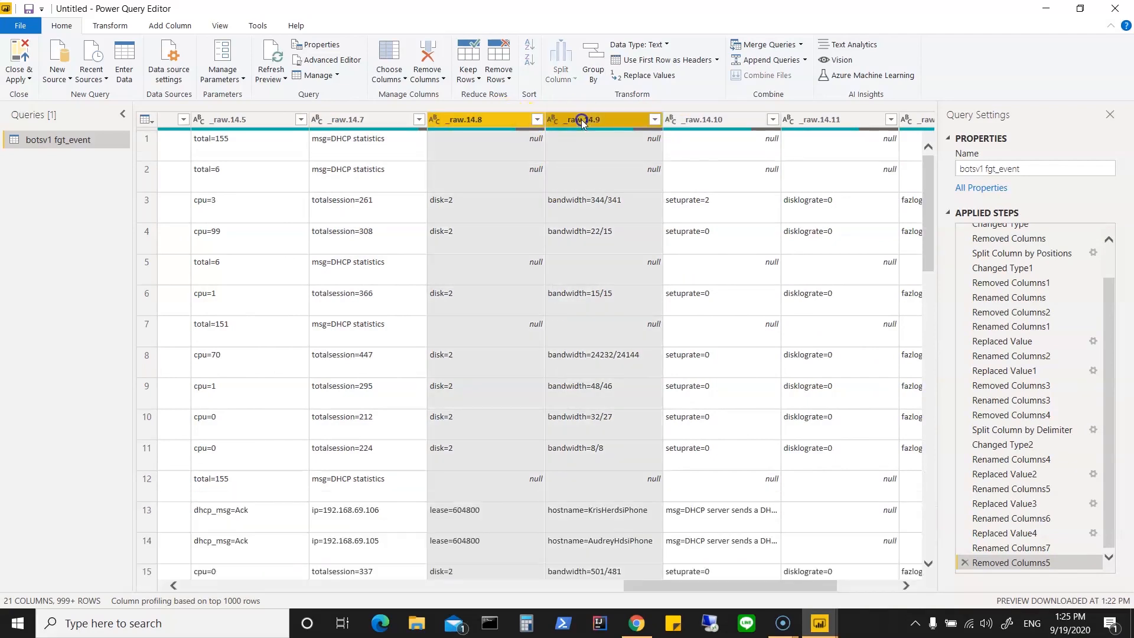
left_click(700, 127, "ctrl")
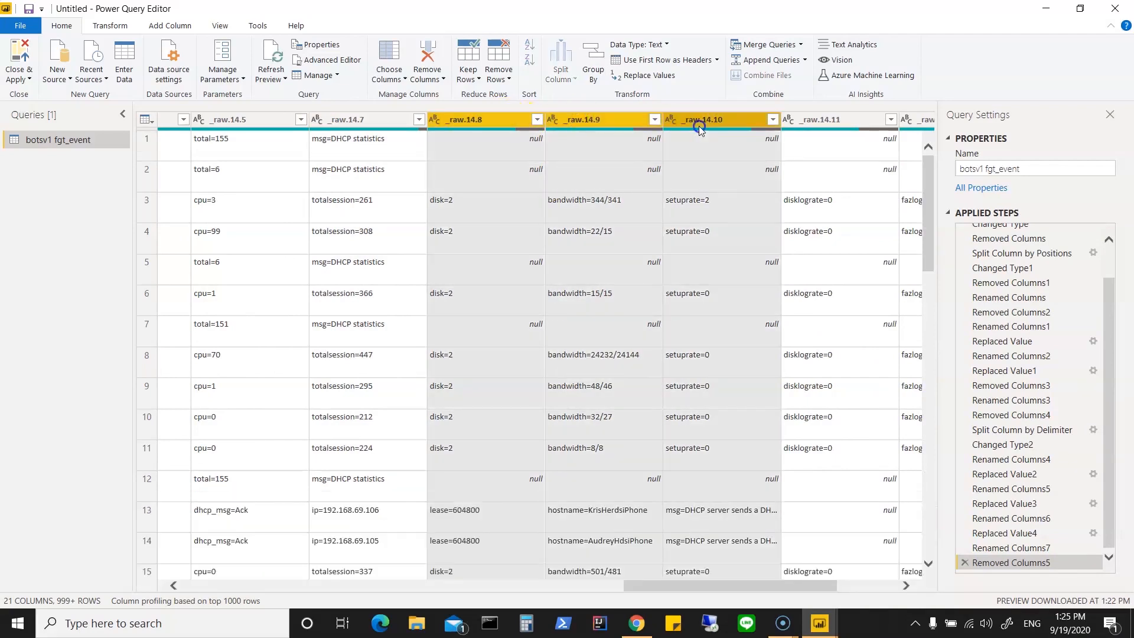
left_click(820, 126, "ctrl")
right_click(828, 118)
left_click(851, 146)
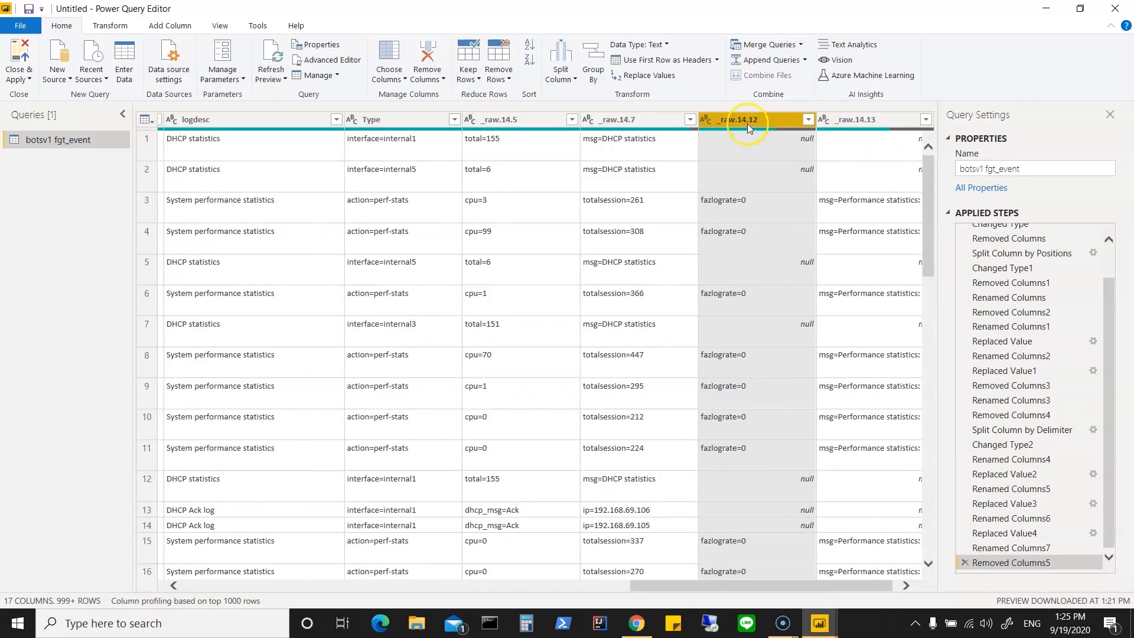
Step: Remove the _raw.14.12 and _raw.14.13 columns together
left_click(873, 118, "ctrl")
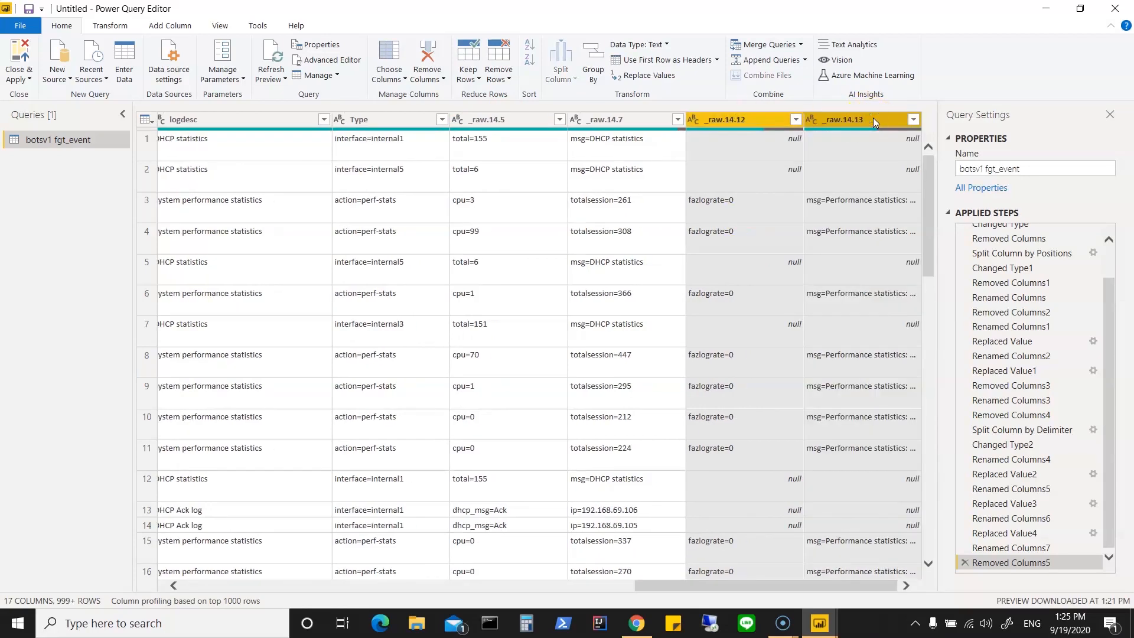
right_click(873, 118)
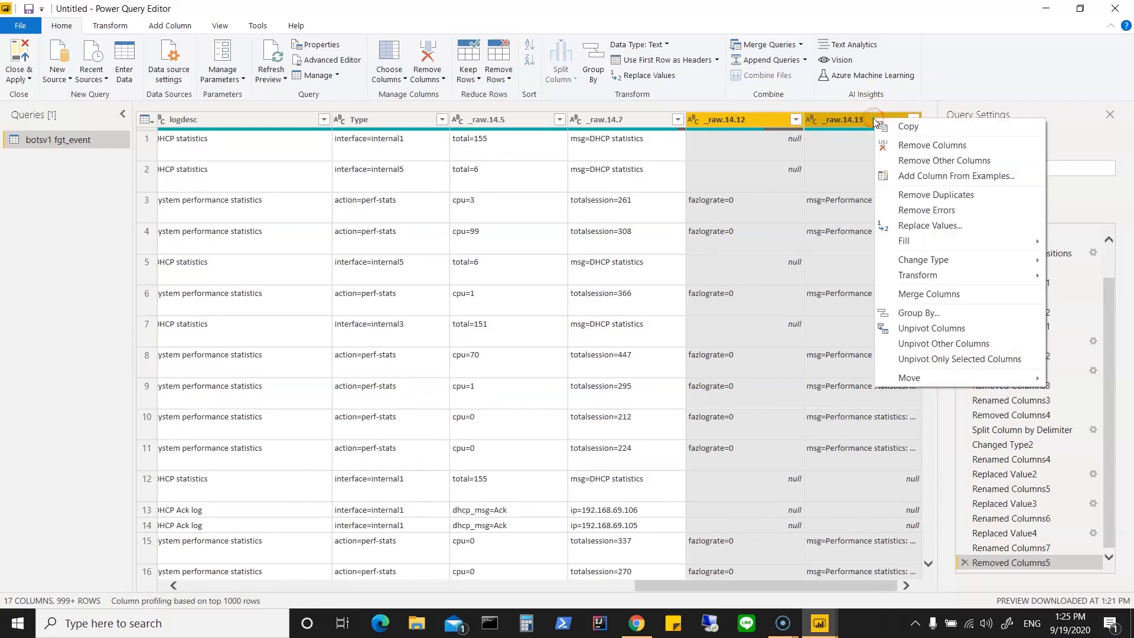
left_click(896, 144)
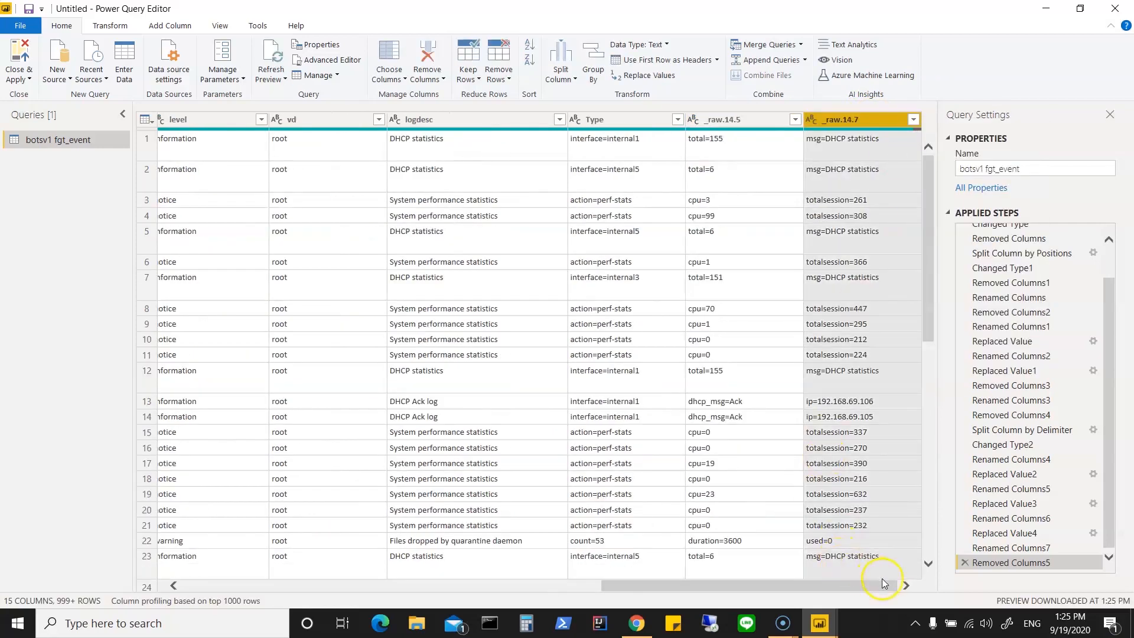
Step: Check the vd column's values down the rows and remove the vd column
left_click_drag(874, 587, 695, 584)
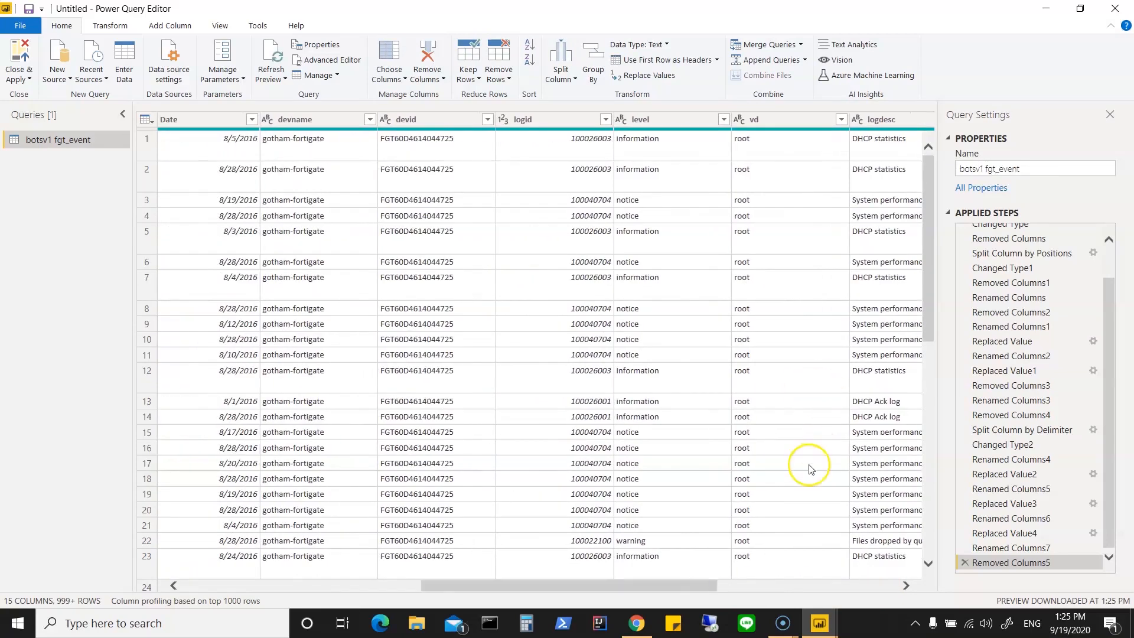
scroll(809, 469, "down", 6)
scroll(809, 469, "down", 6)
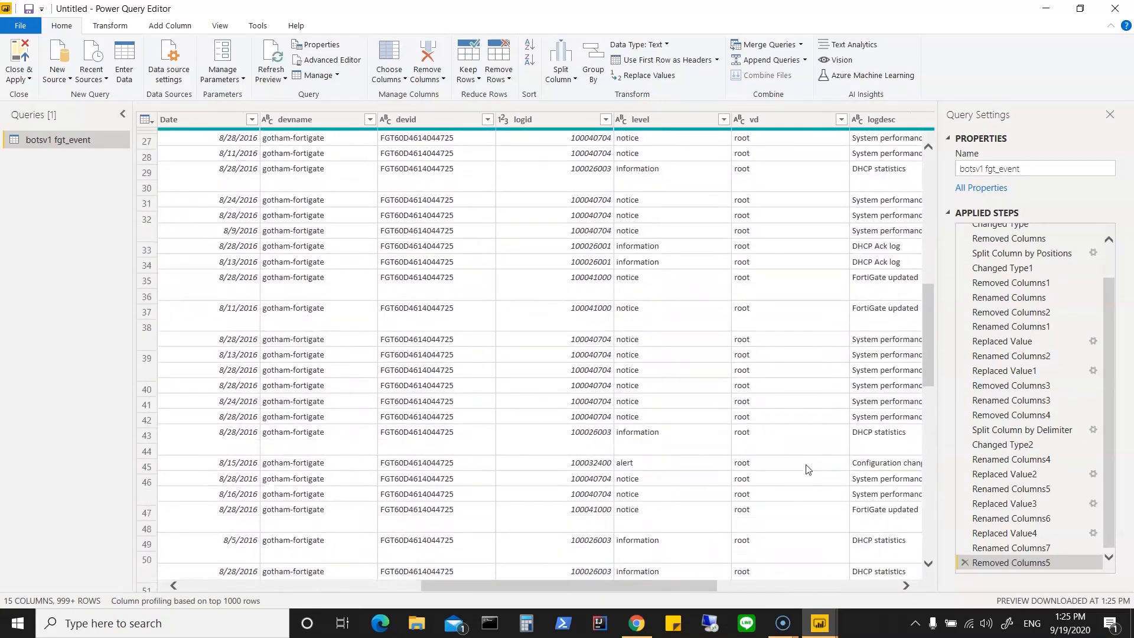
scroll(809, 469, "up", 12)
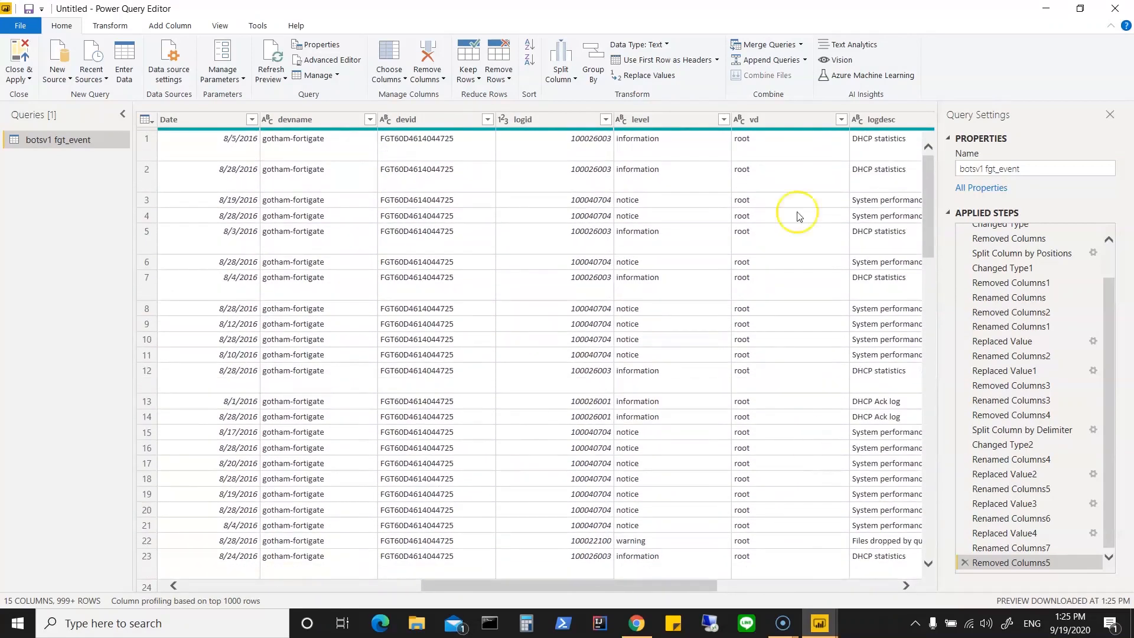
right_click(779, 124)
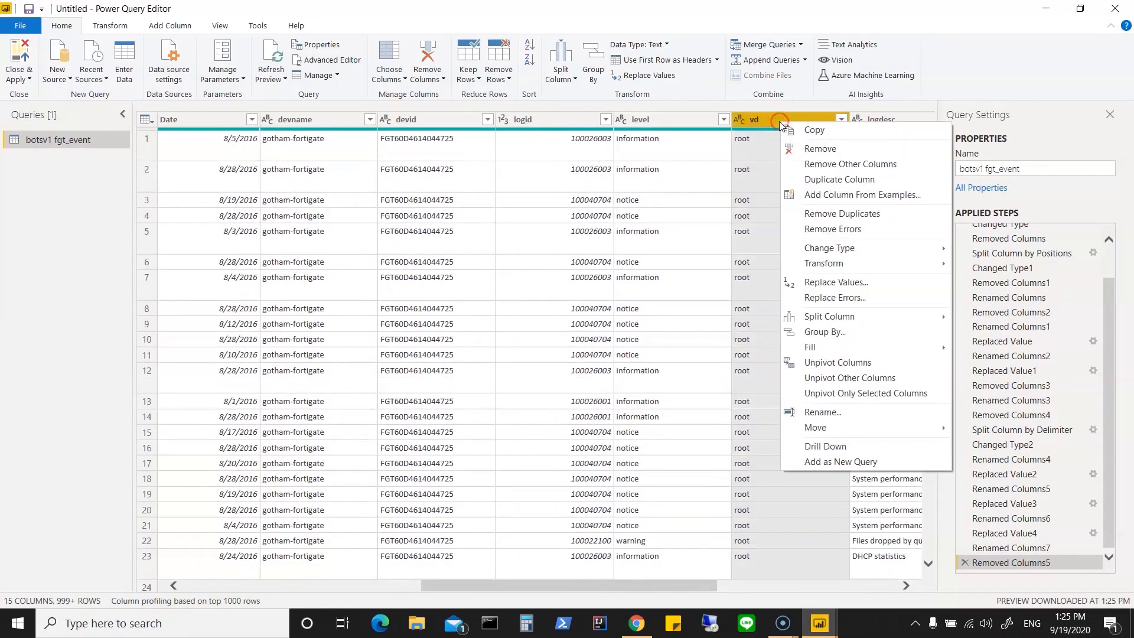
left_click(798, 147)
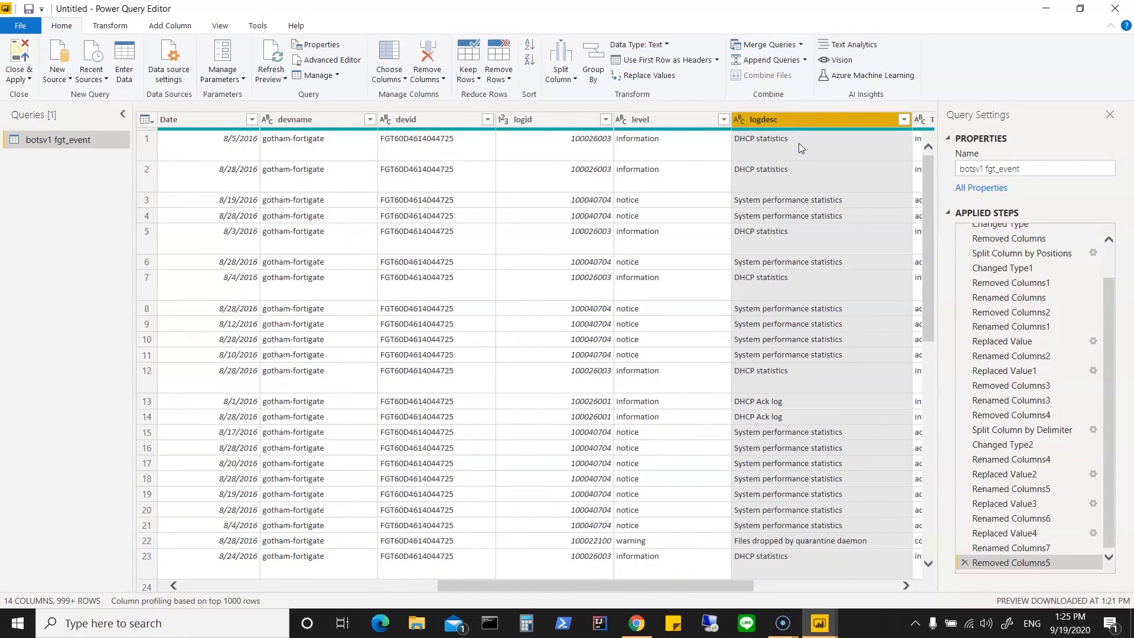
Step: Remove the logid column and return to the first columns of the table
right_click(563, 119)
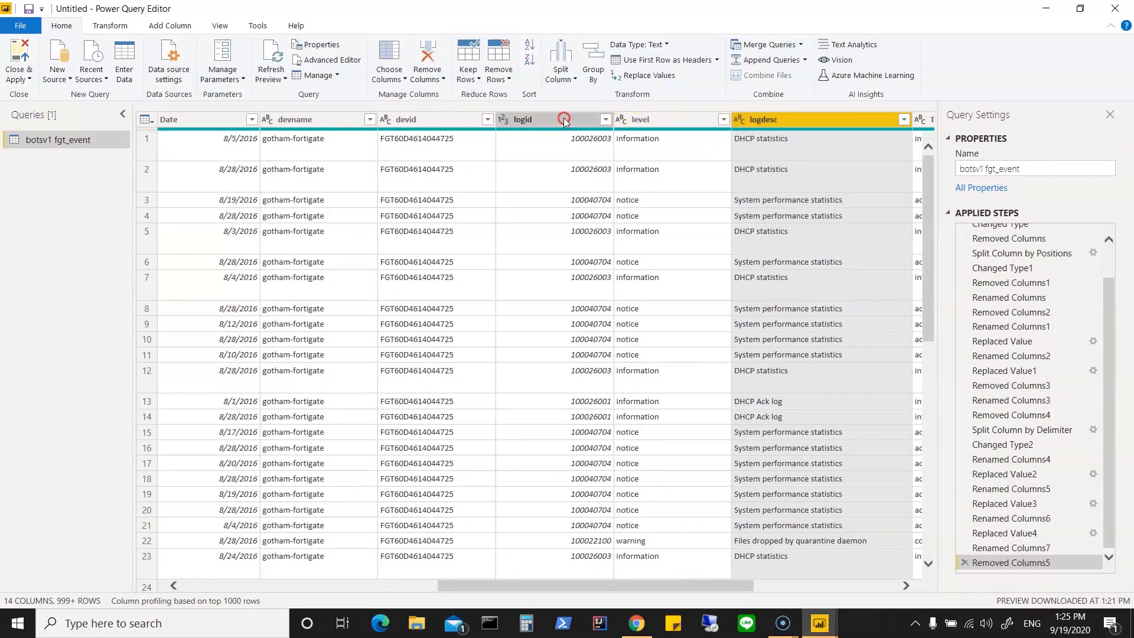
left_click(595, 147)
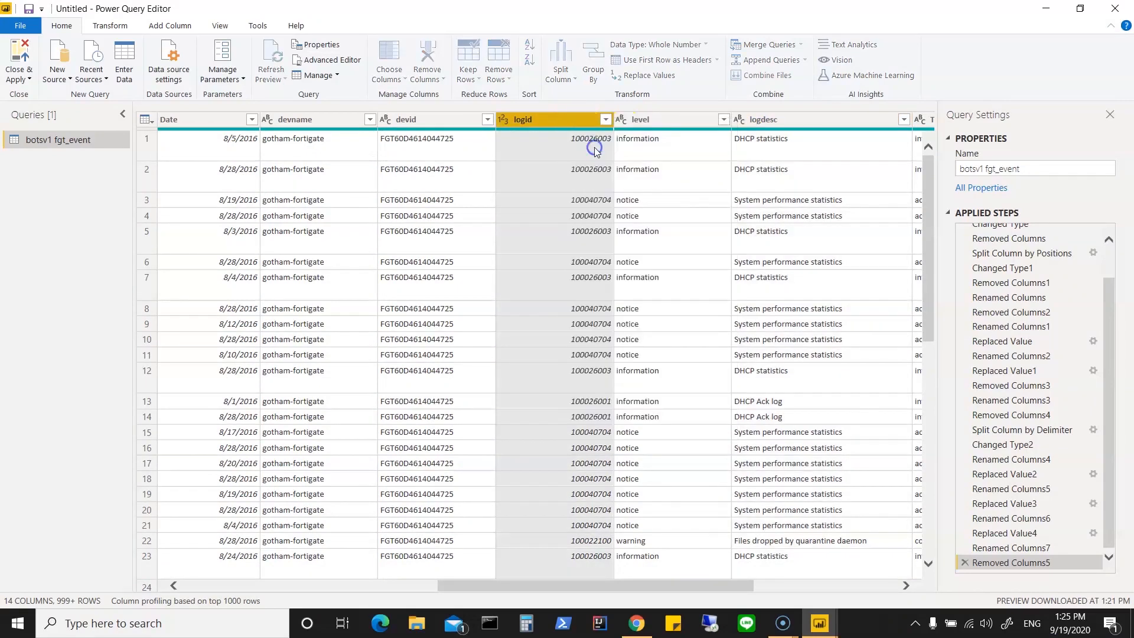
left_click_drag(552, 587, 269, 614)
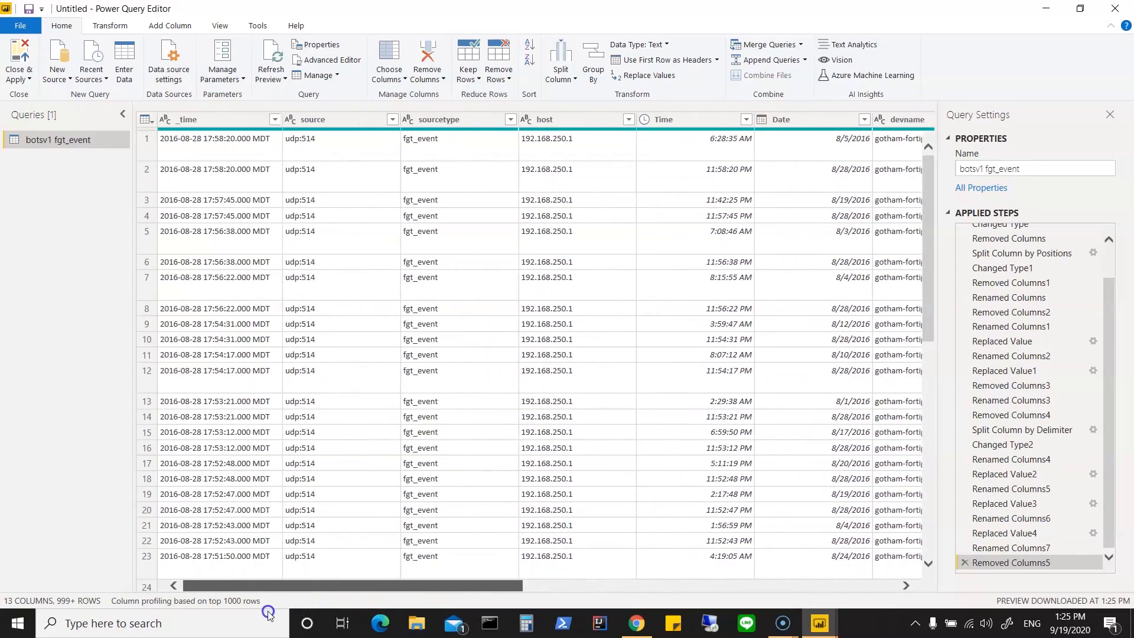
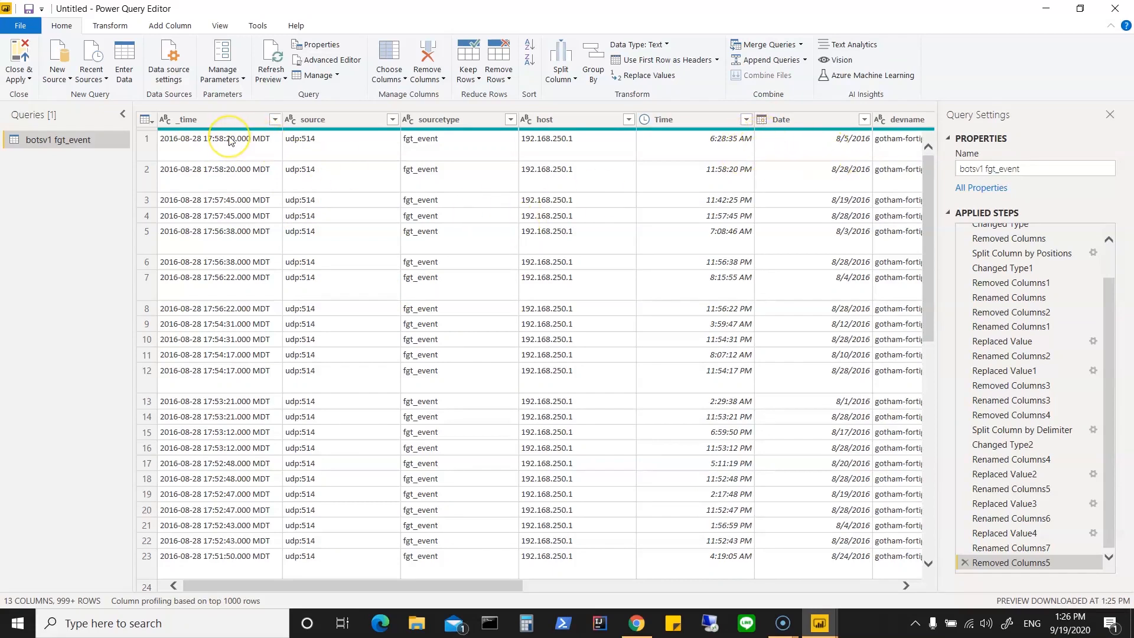
Step: Compare the _time column with the separate Time and Date columns and remove the redundant _time column
left_click(689, 120)
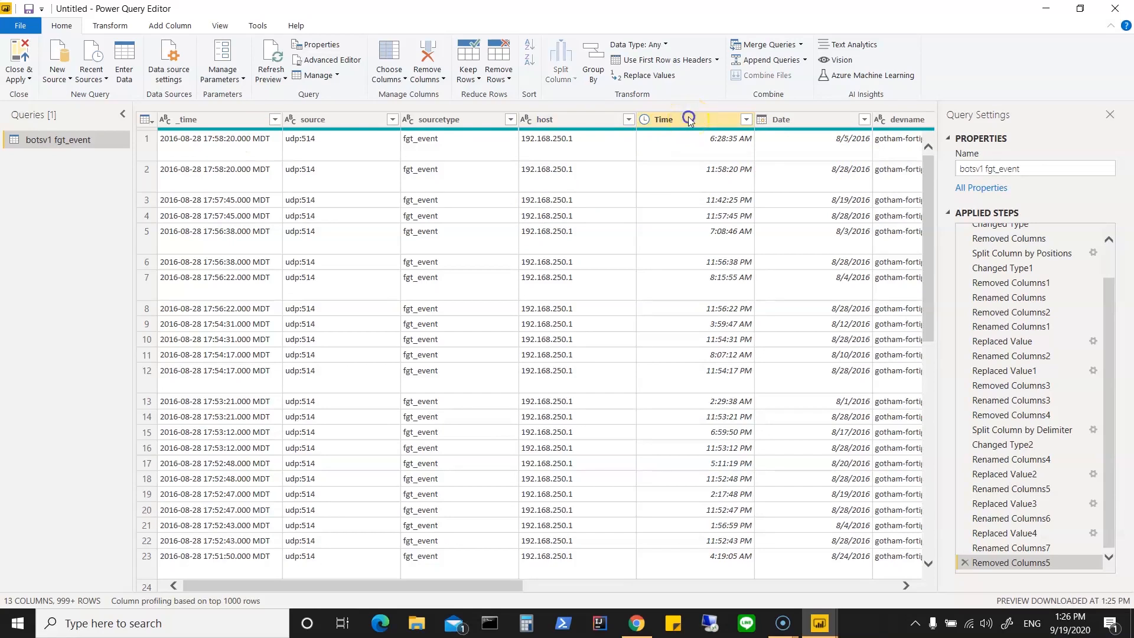
left_click(810, 121, "ctrl")
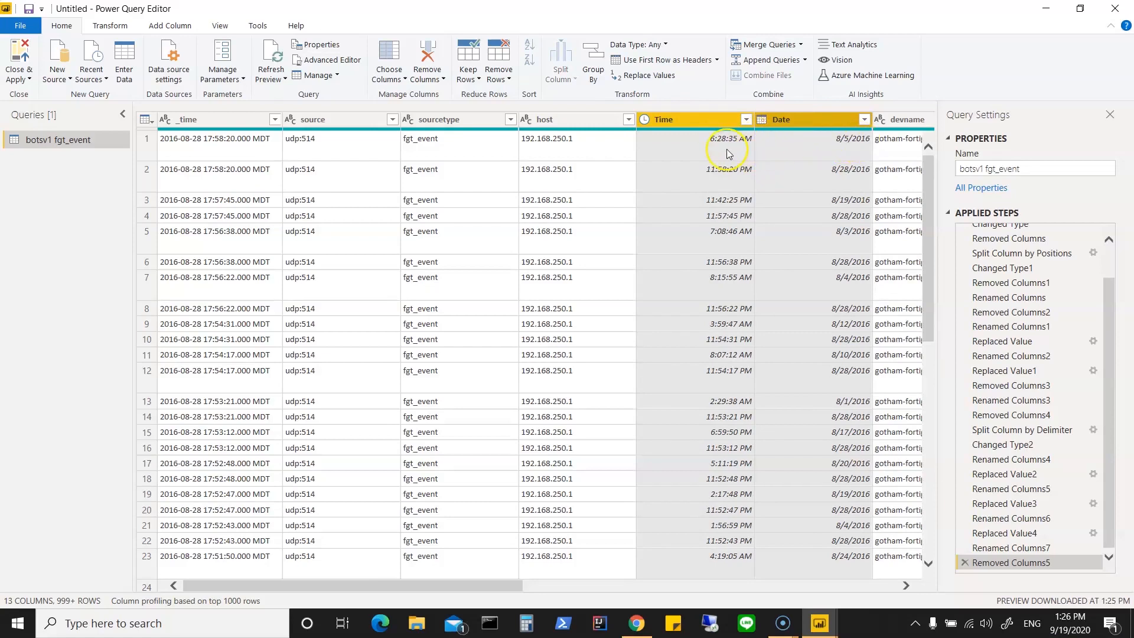
left_click(230, 118)
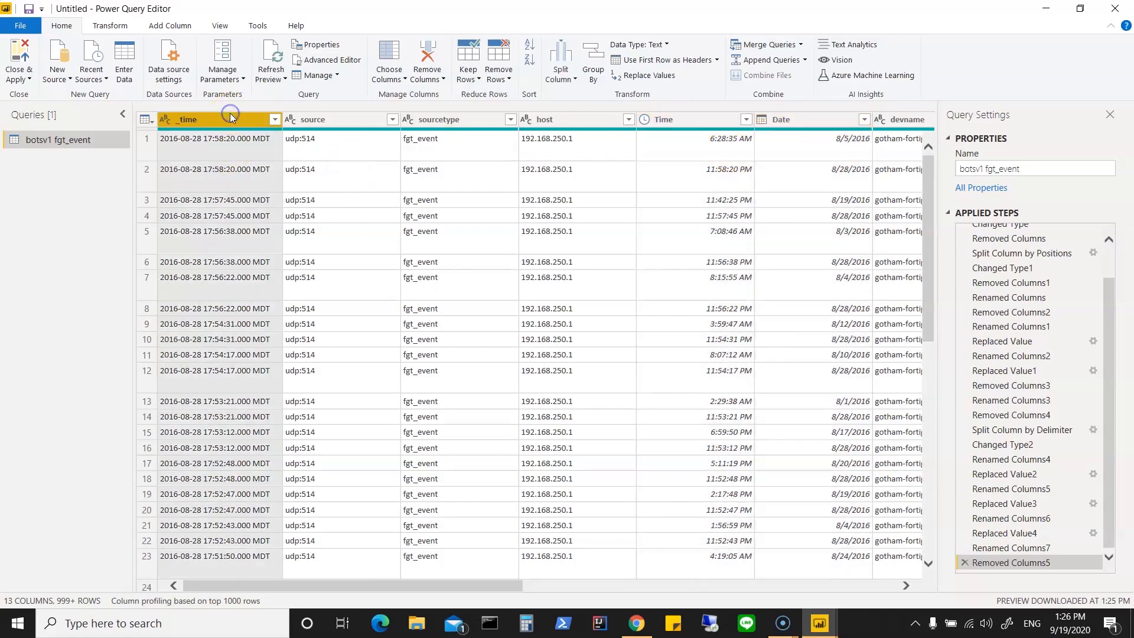
right_click(230, 118)
left_click(253, 140)
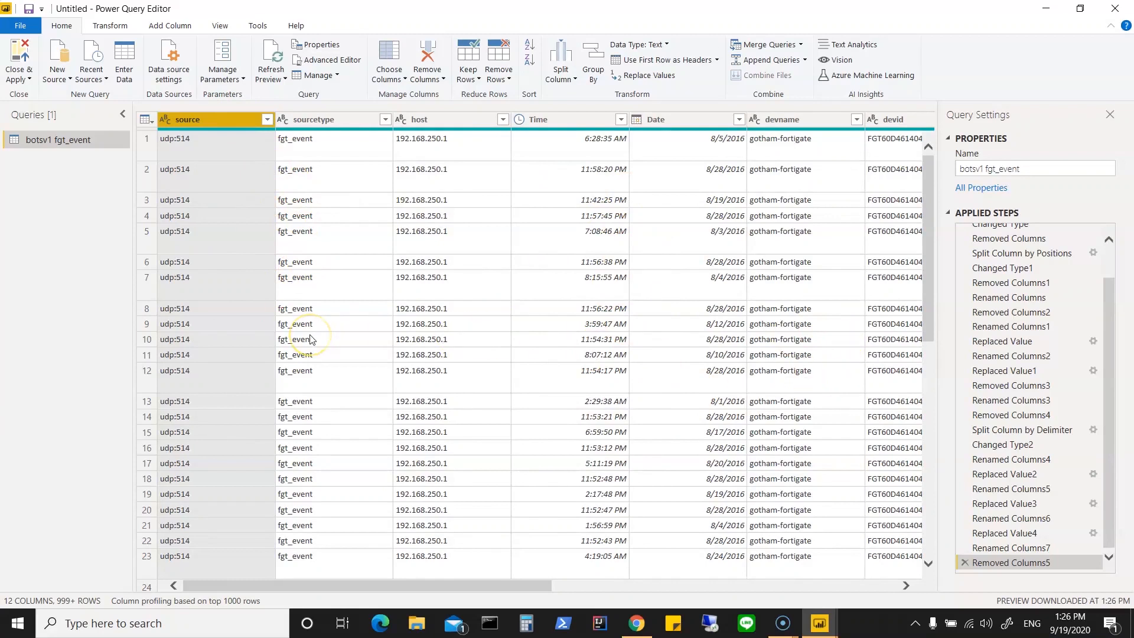
Step: Close the query editor without applying, and apply the pending query changes in the report window
left_click(29, 79)
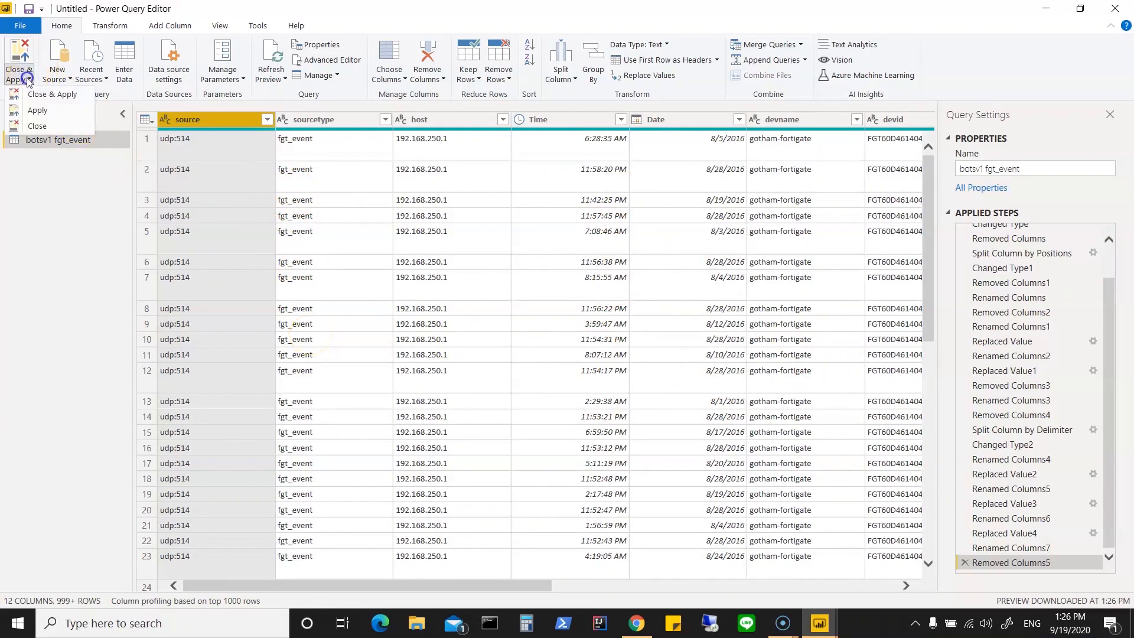
left_click(36, 126)
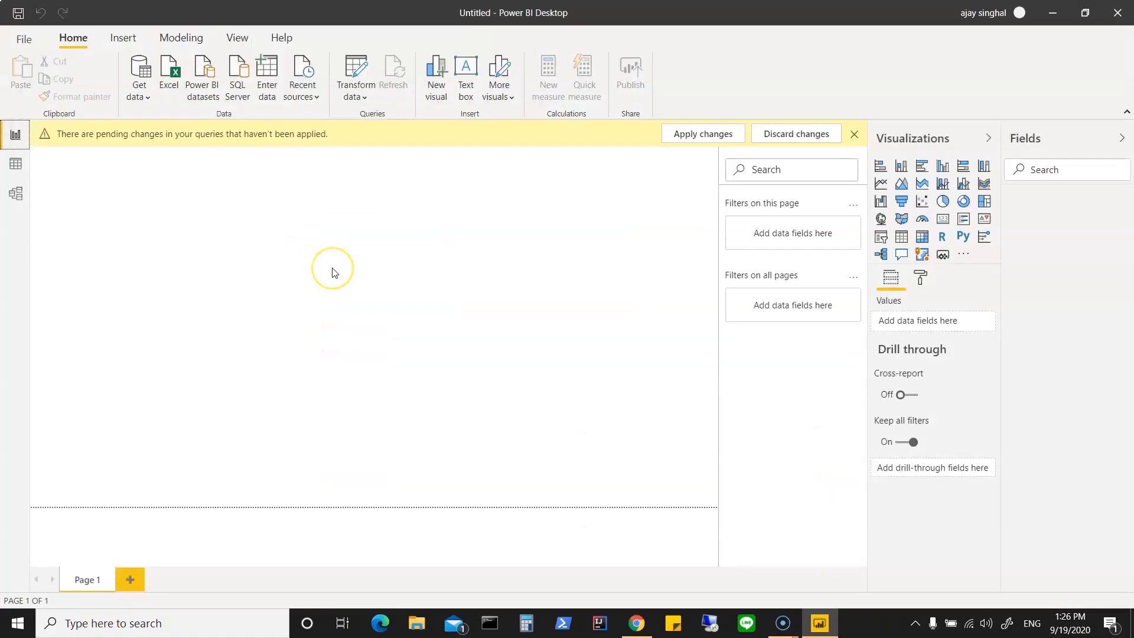
left_click(685, 134)
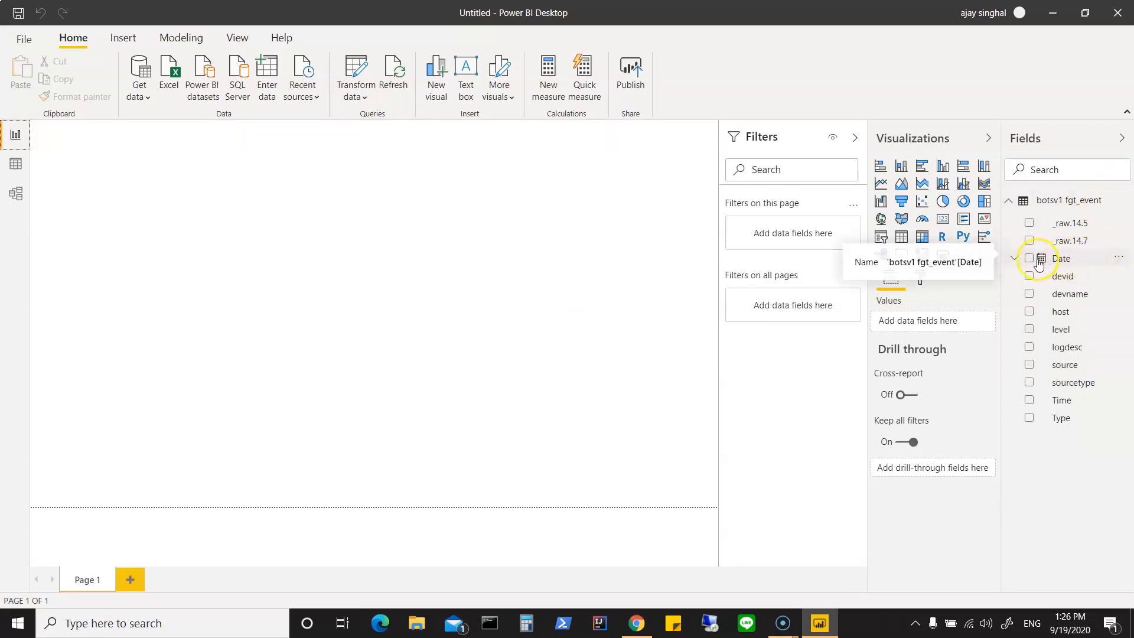
Step: Examine the fields of the botsv1 fgt_event table, including the levels of the Date hierarchy
left_click(1014, 259)
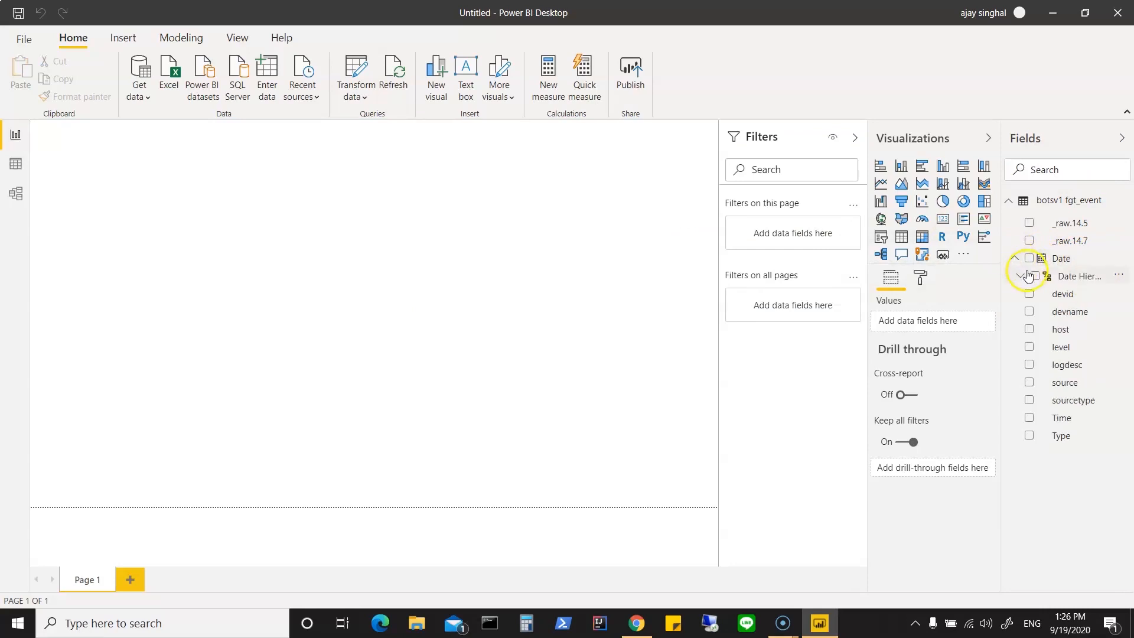
left_click(1021, 277)
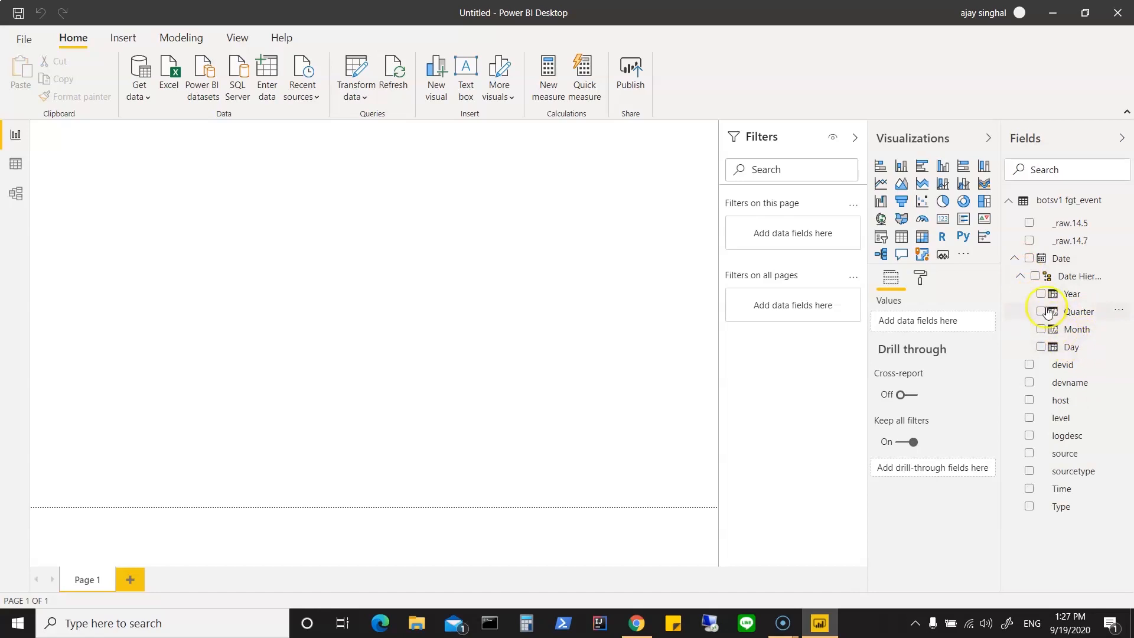
left_click(1021, 276)
left_click(1015, 259)
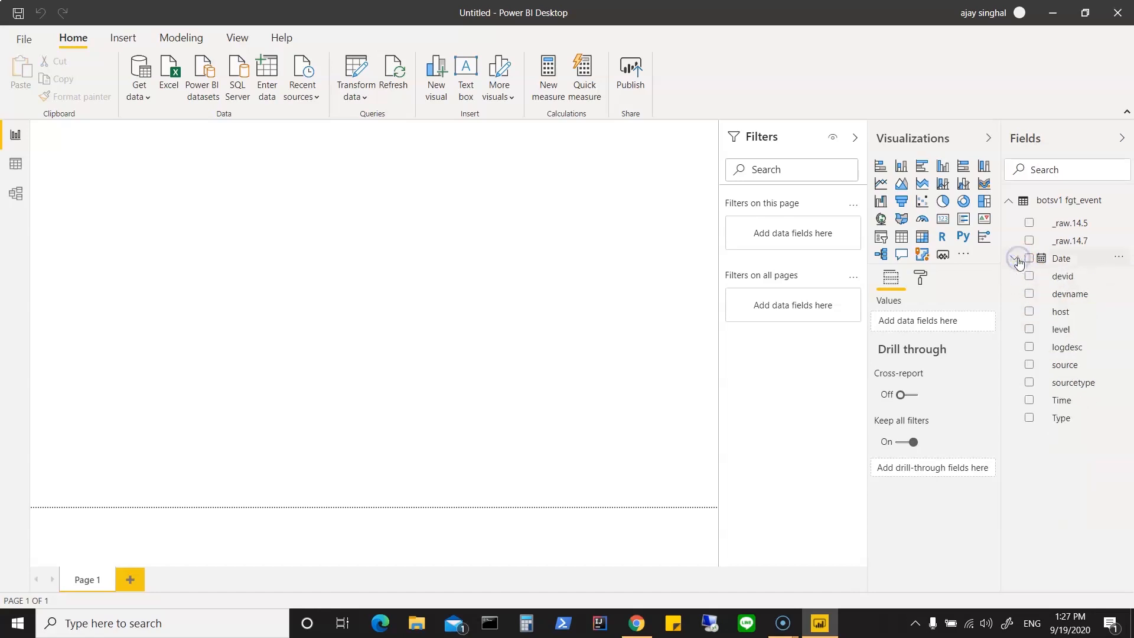
left_click(1010, 202)
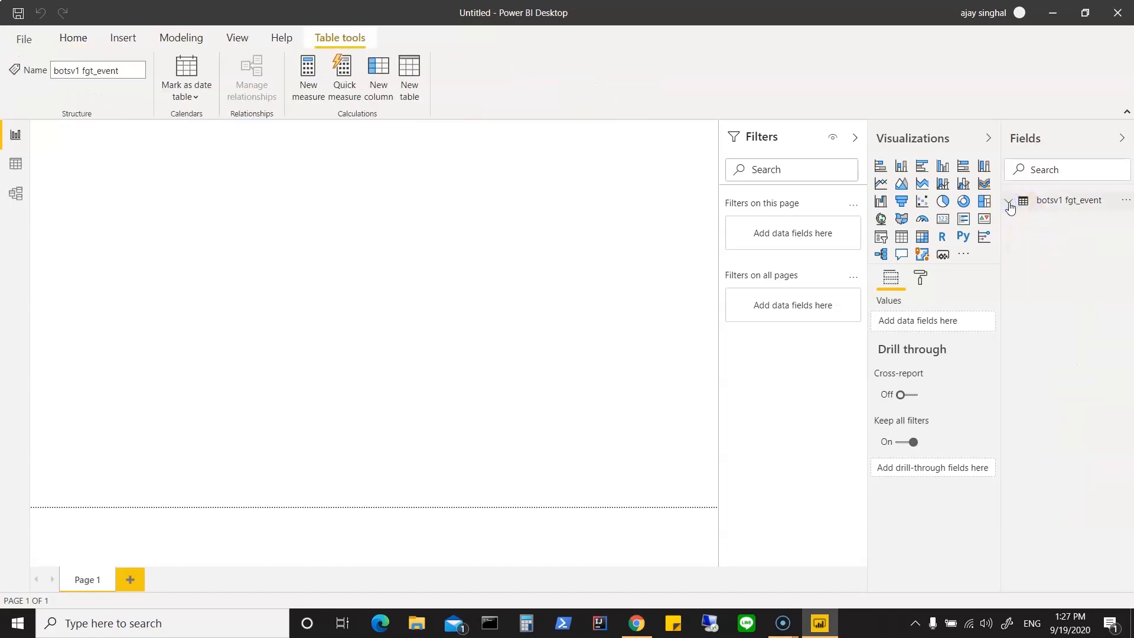
left_click(1009, 202)
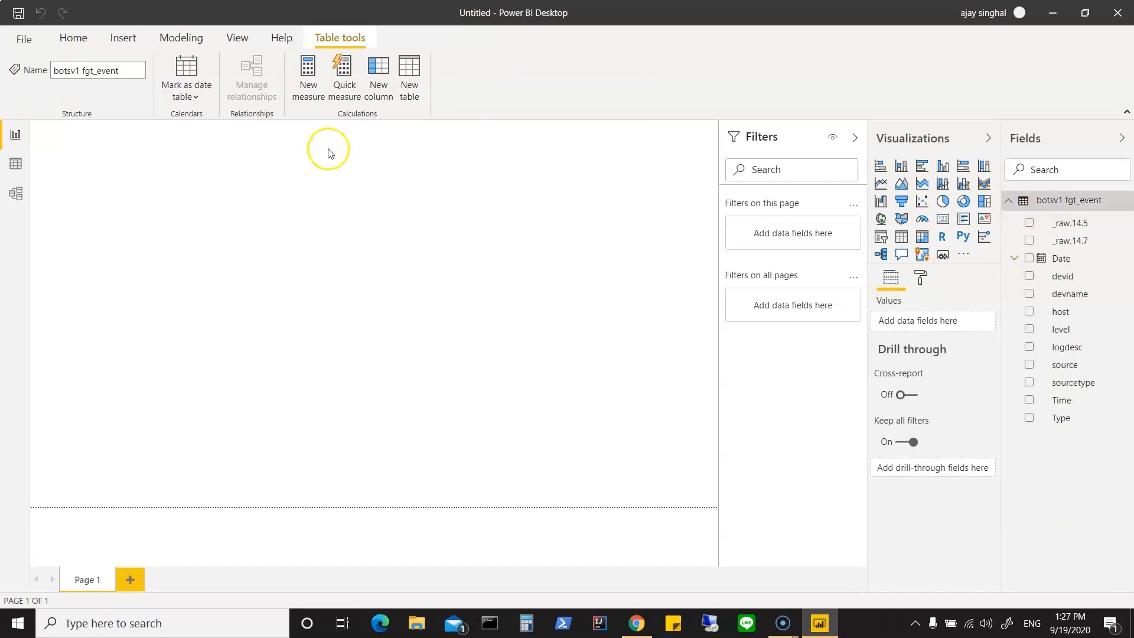
Step: View the loaded table's data and inspect the distinct values of the _raw.14.7 column without filtering it
left_click(14, 164)
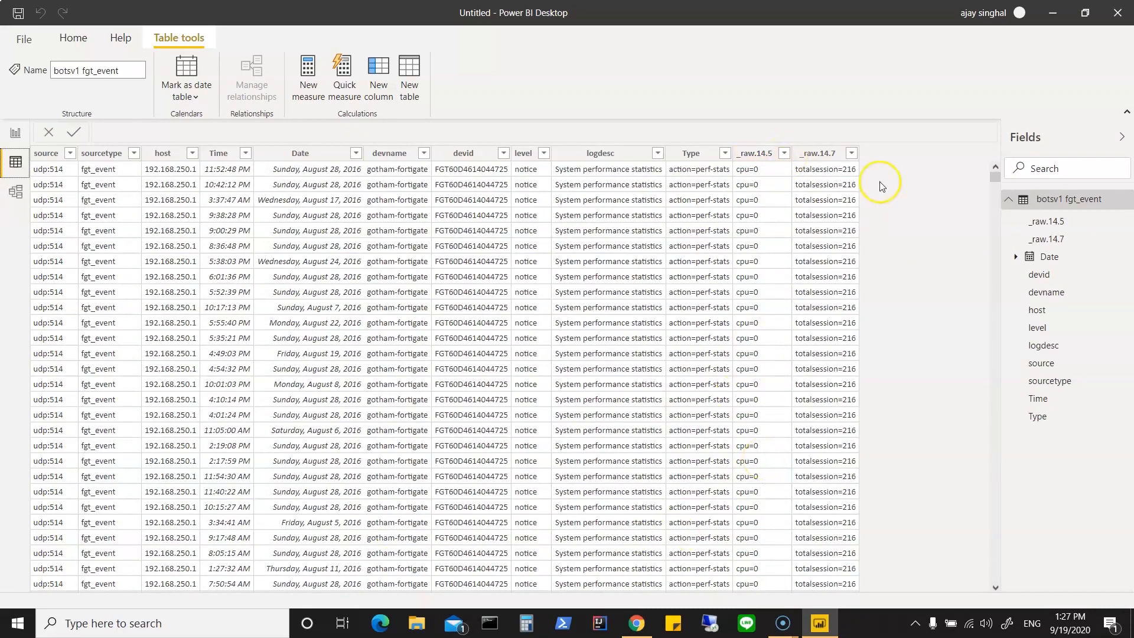
left_click(851, 155)
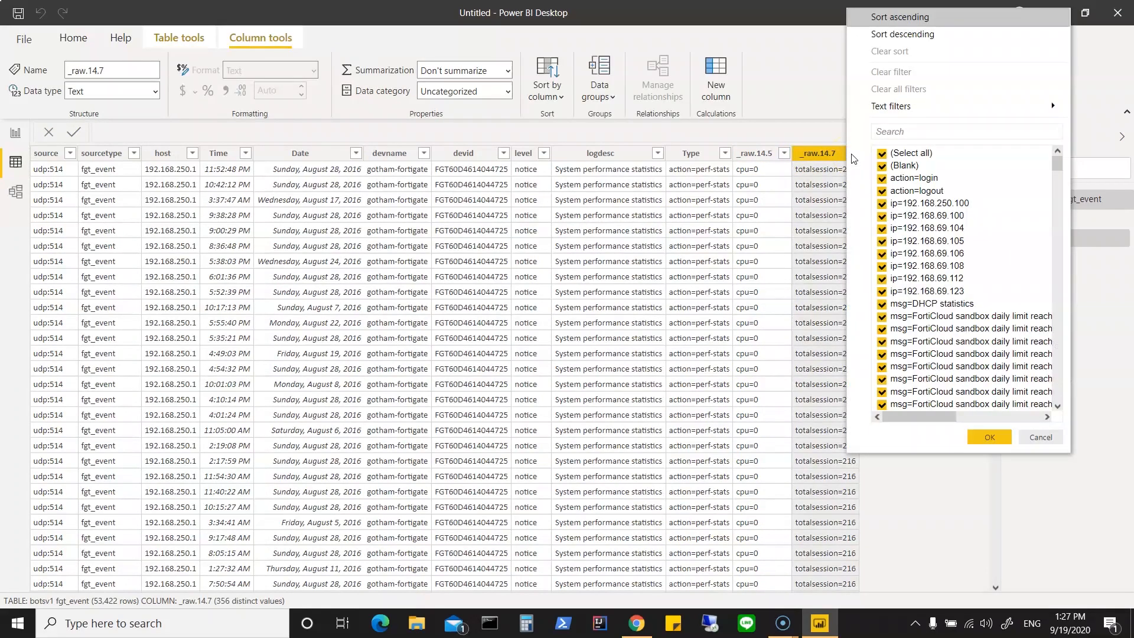
left_click(1035, 442)
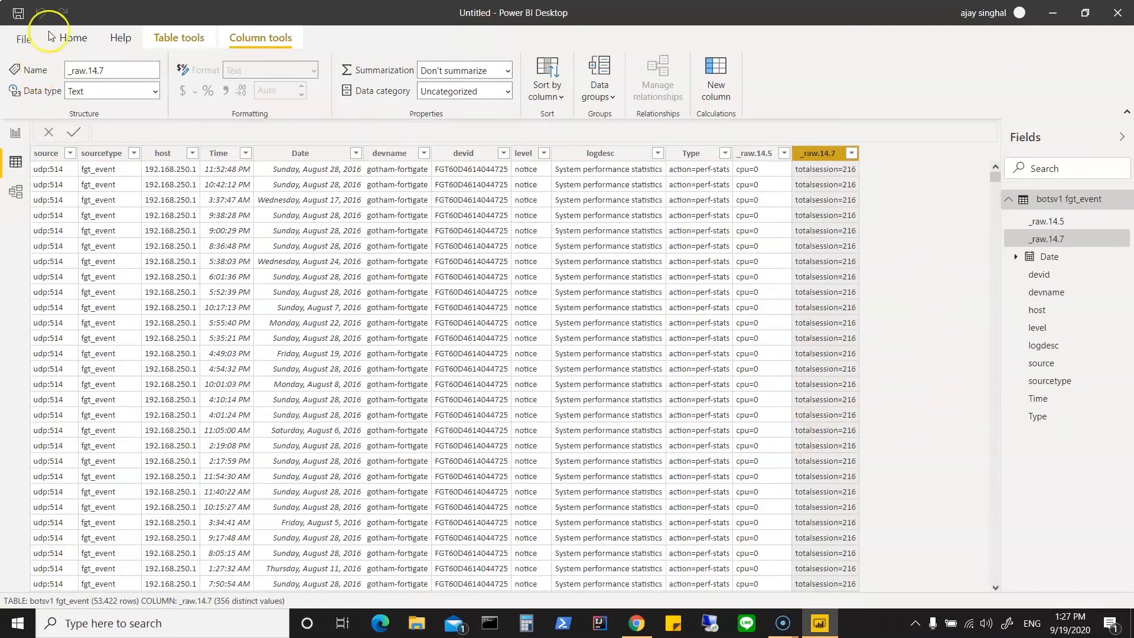
Step: Reopen the botsv1 fgt_event query in the Power Query Editor
left_click(74, 38)
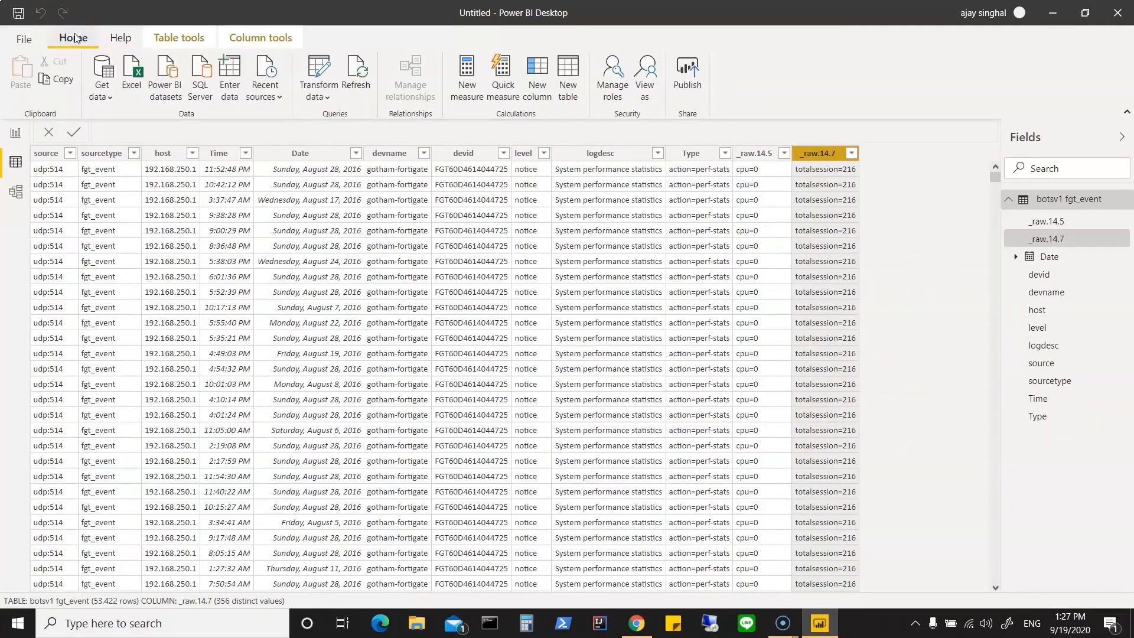
left_click(322, 96)
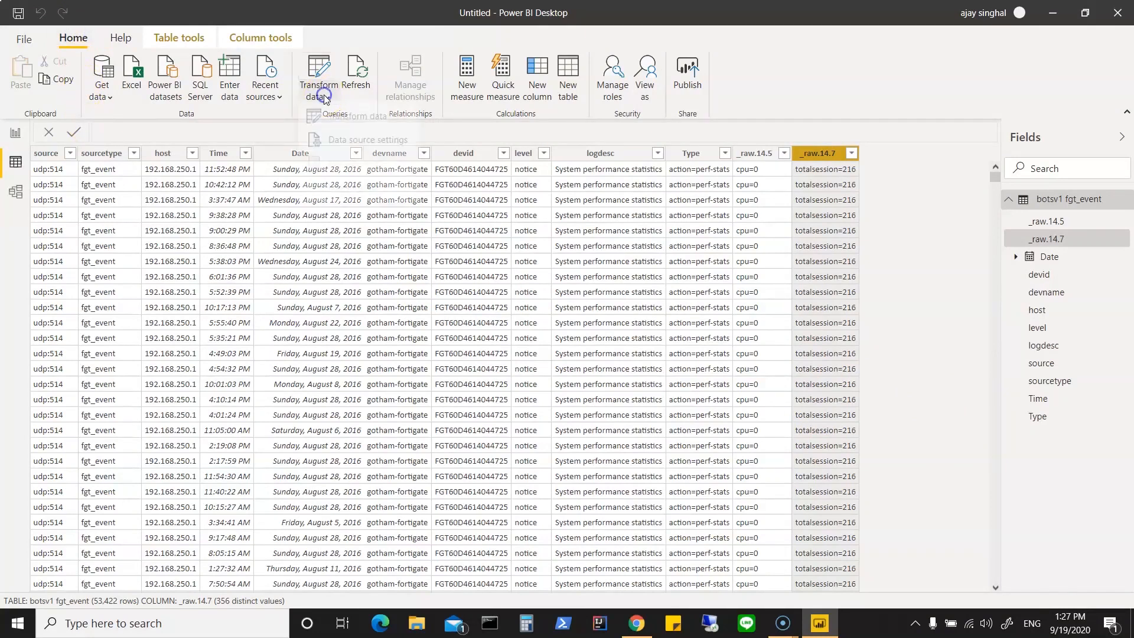
left_click(326, 117)
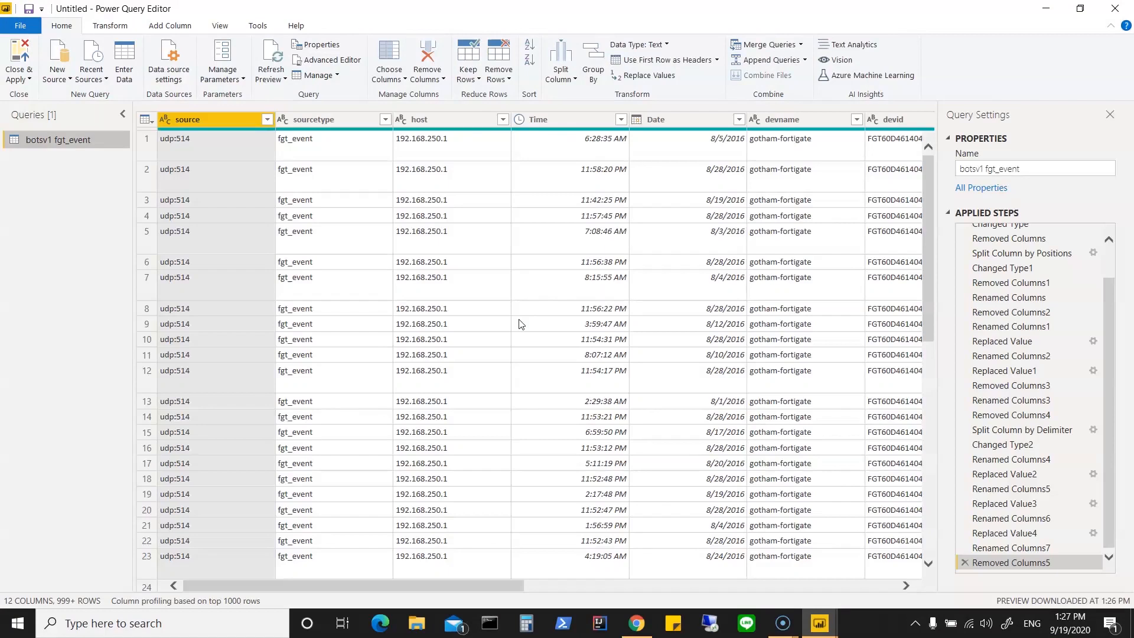
Step: Rename the Type column, located after logdesc, to Type1Info
left_click_drag(469, 583, 844, 599)
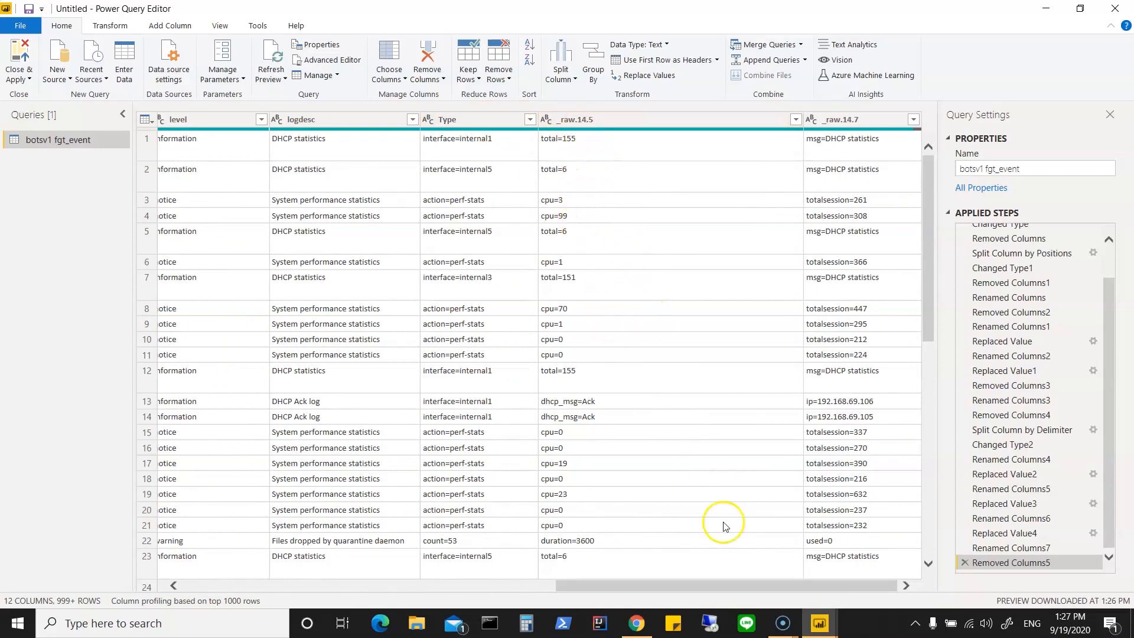
left_click_drag(703, 583, 762, 588)
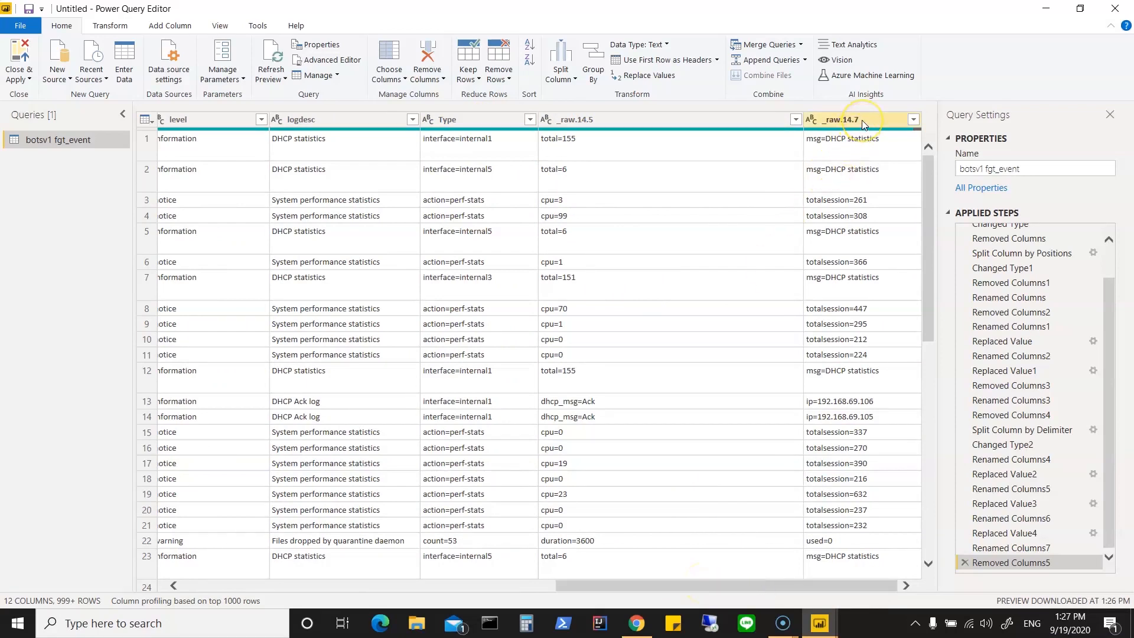
left_click(466, 121)
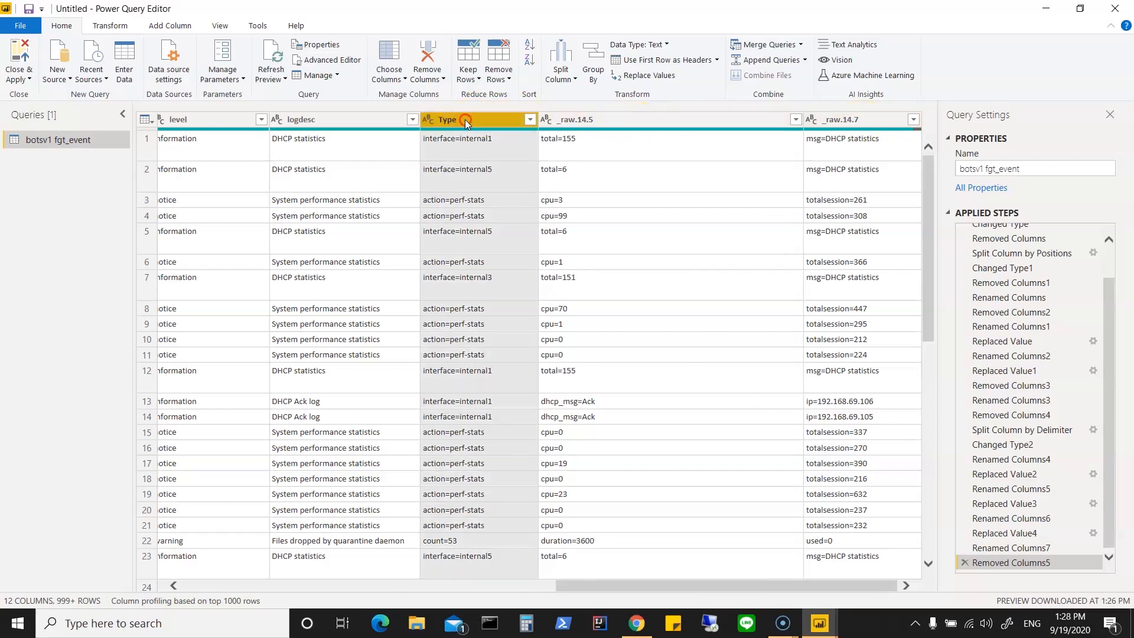
double_click(465, 119)
type("Type1")
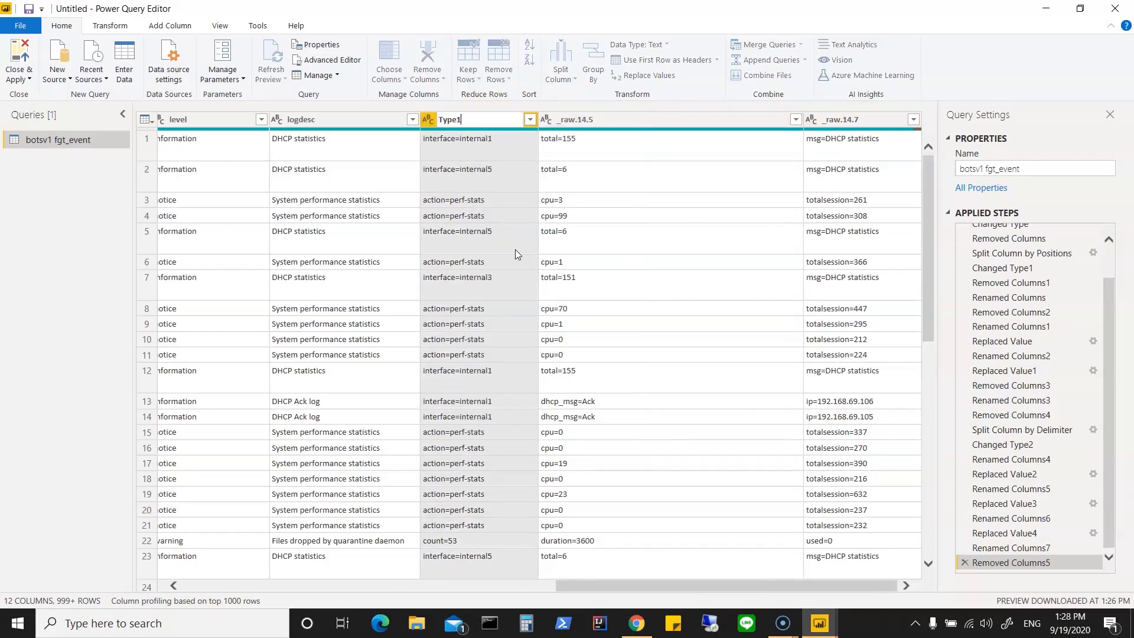
type("Info")
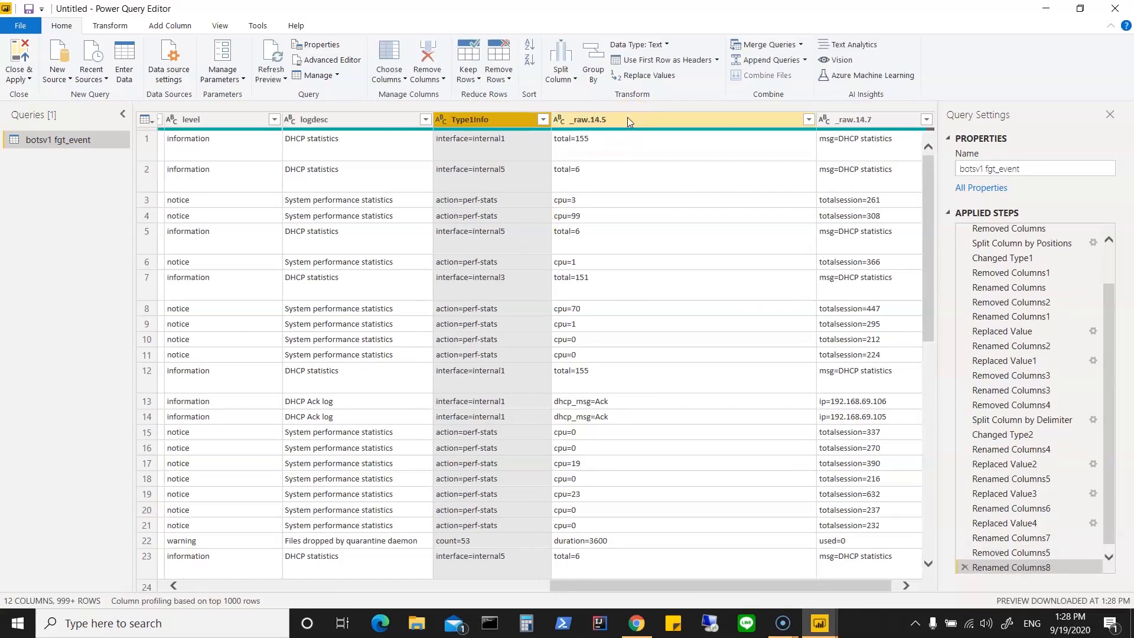
Step: Rename the _raw.14.5 column to Type2Info
right_click(627, 117)
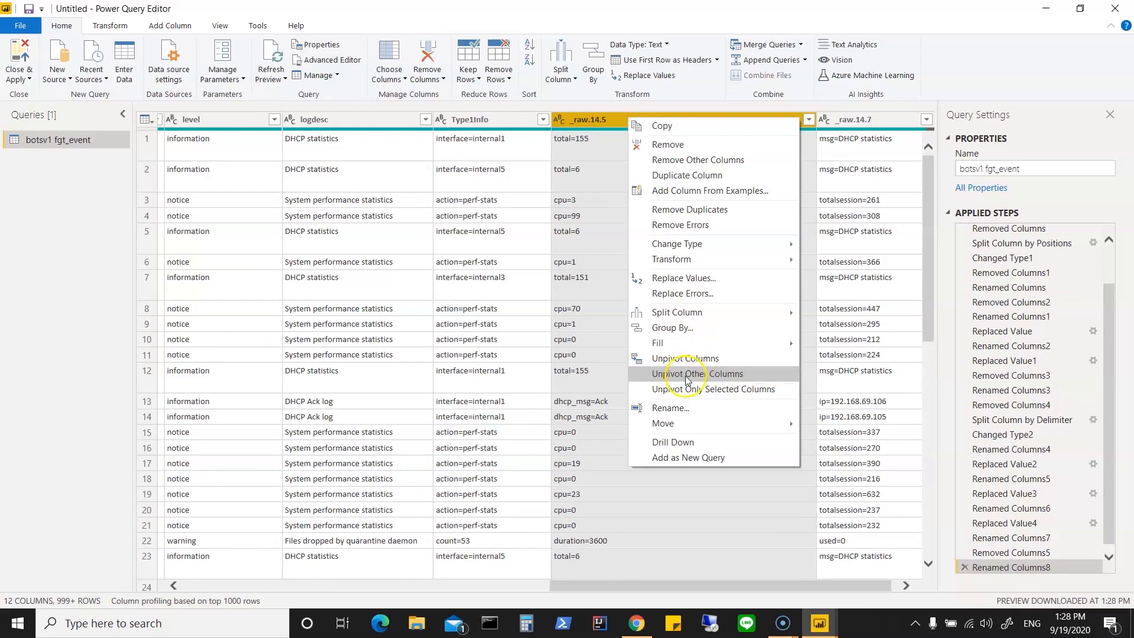
left_click(674, 409)
type("Type2Info")
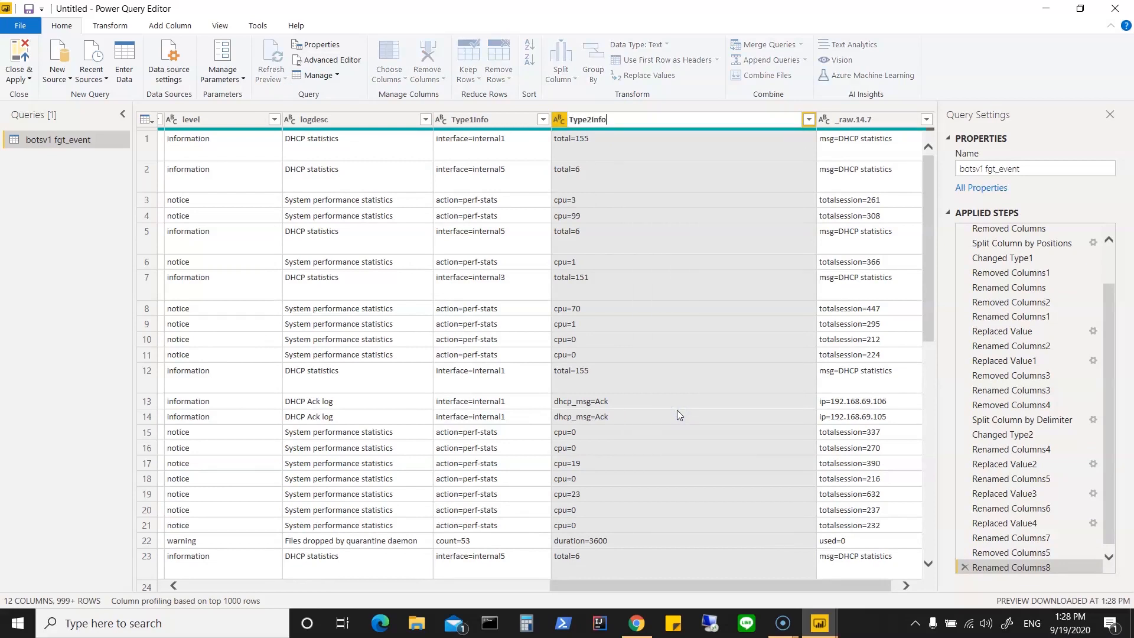
key("Return")
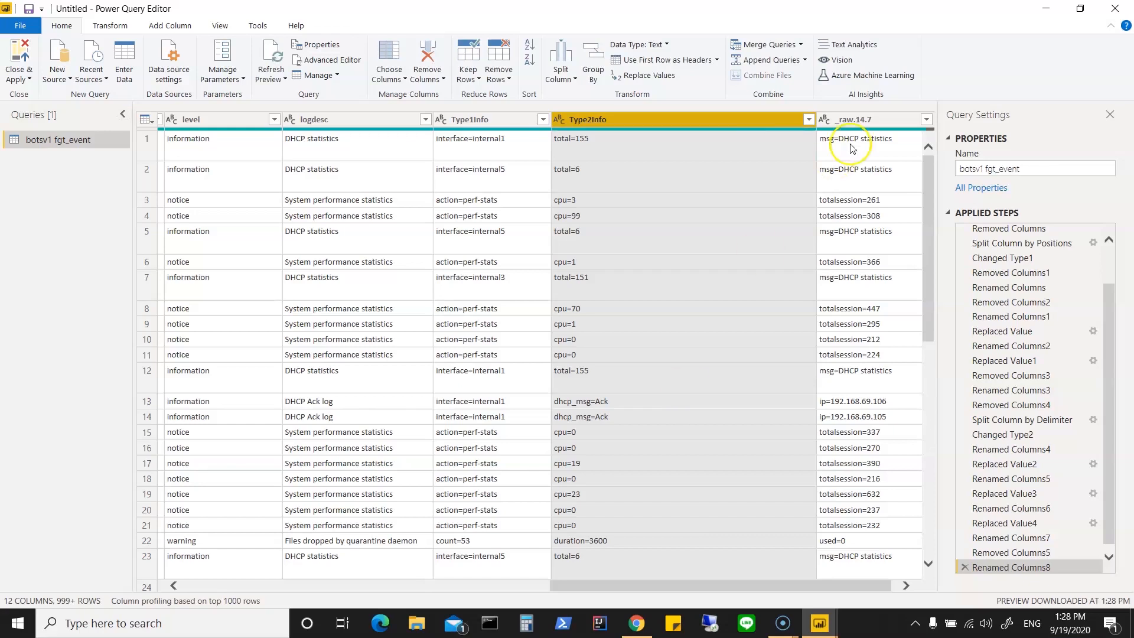
Step: Try removing the _raw.14.7 column, and undo it by deleting the latest applied step
left_click(863, 118)
right_click(863, 116)
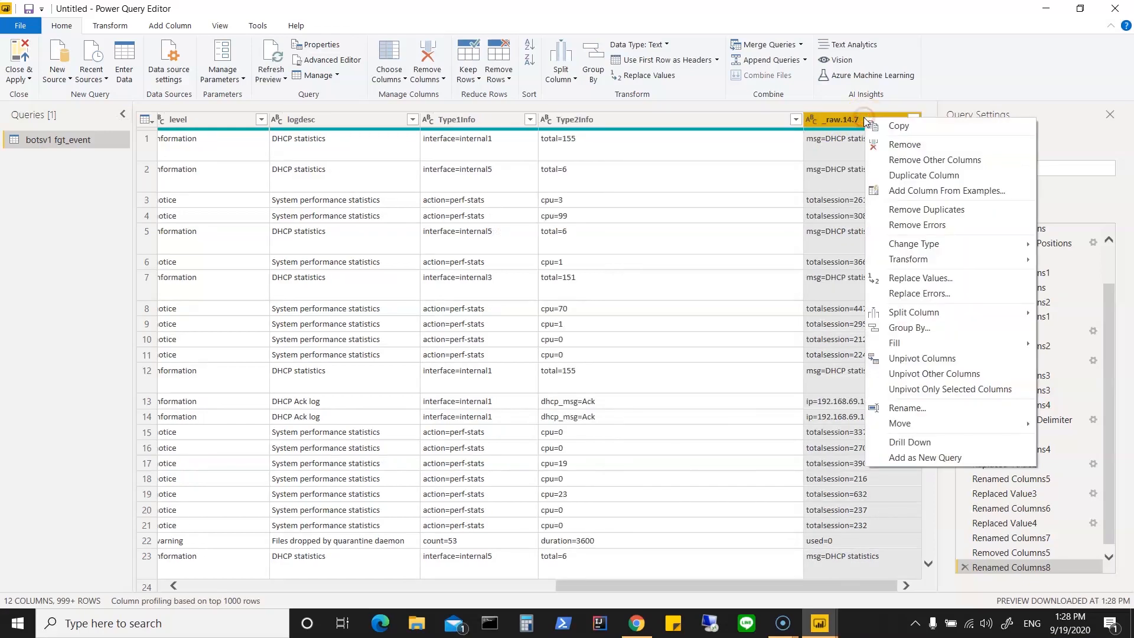
left_click(891, 145)
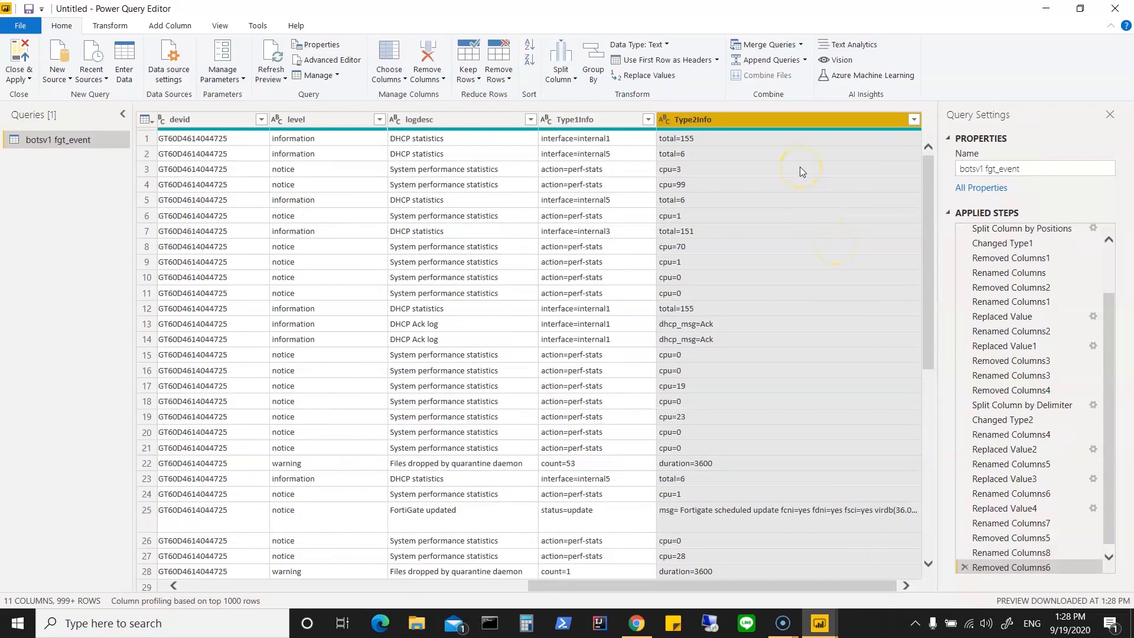
left_click(964, 567)
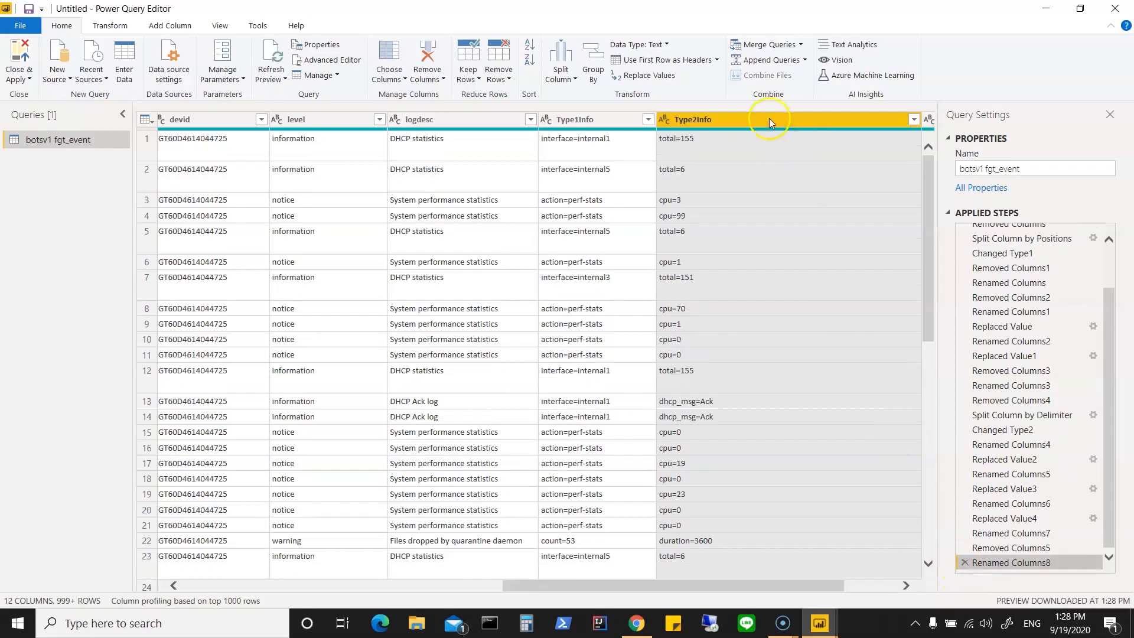
Step: Rename the _raw.14.7 column to Type3Info
left_click(876, 589)
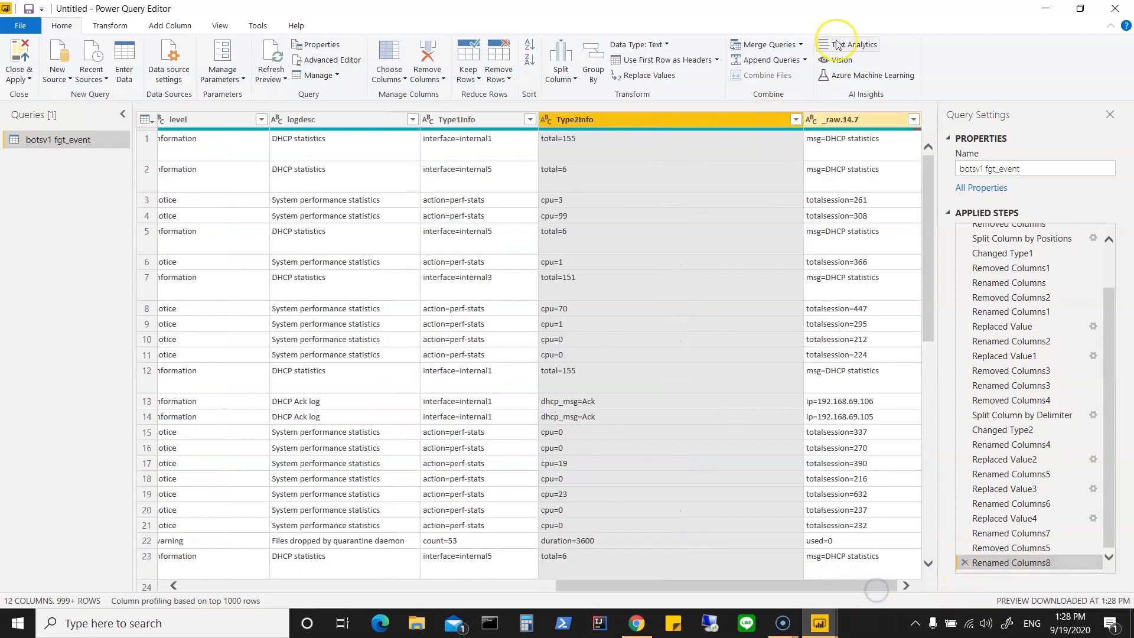
right_click(844, 118)
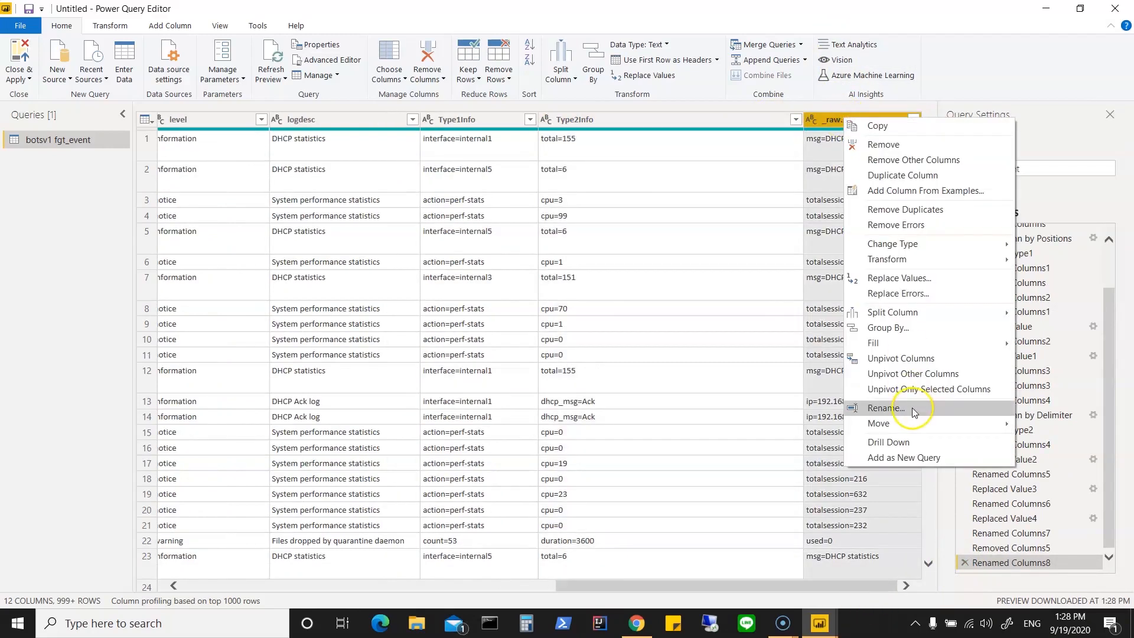
left_click(913, 408)
type("Type3")
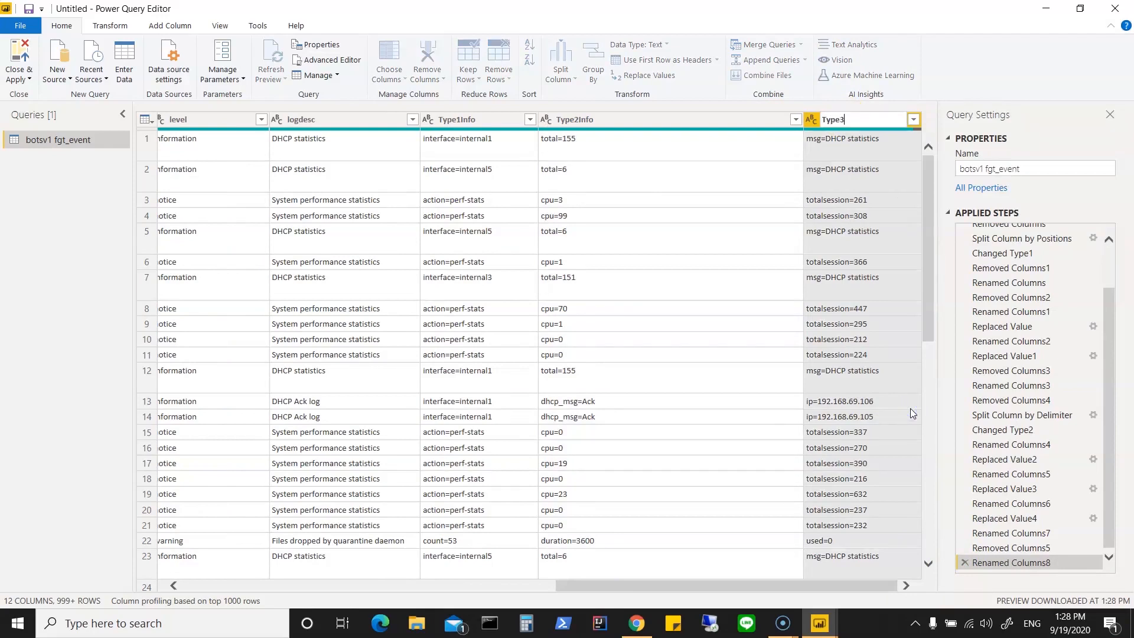
type("Info")
key("Return")
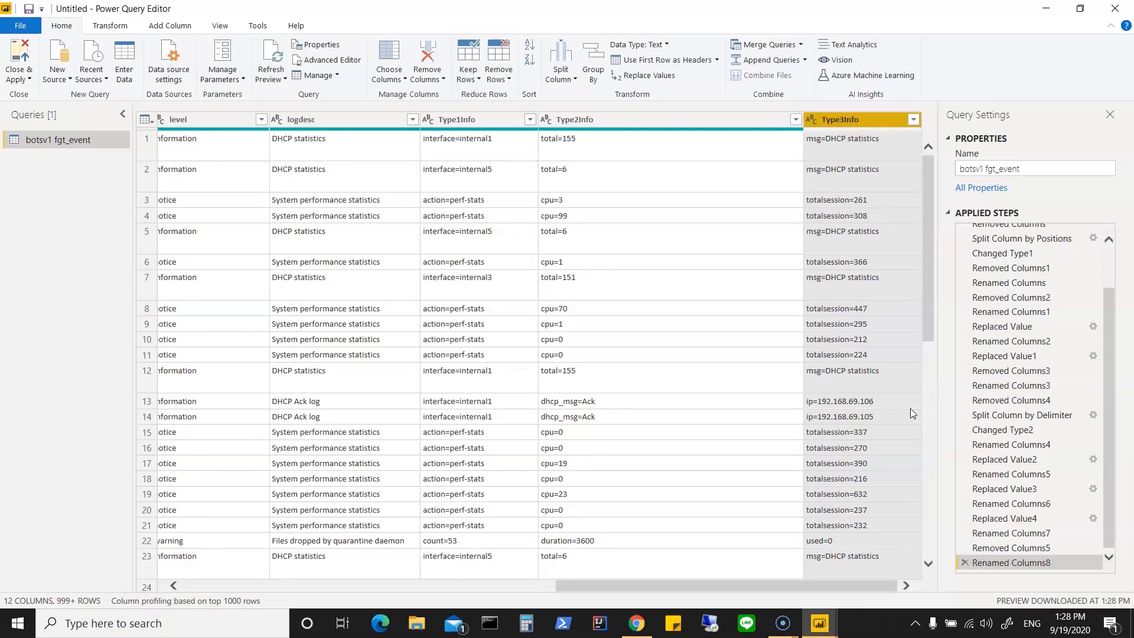
Step: Return to the first columns of the table, close the query editor and apply the column changes to the model
left_click_drag(607, 585, 195, 587)
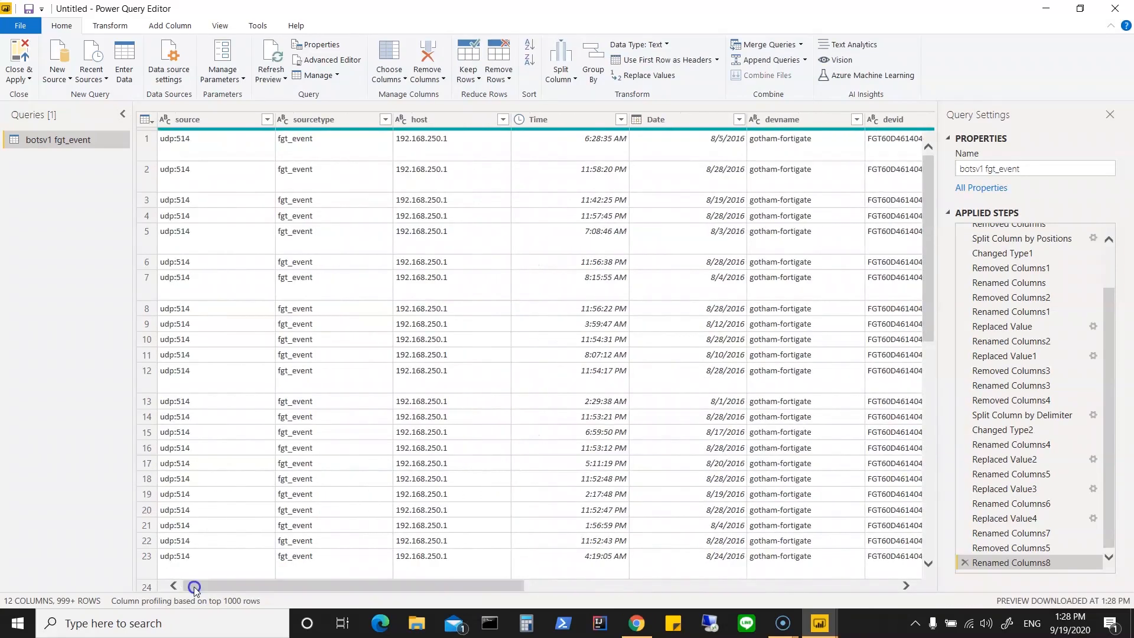
left_click(28, 79)
left_click(37, 94)
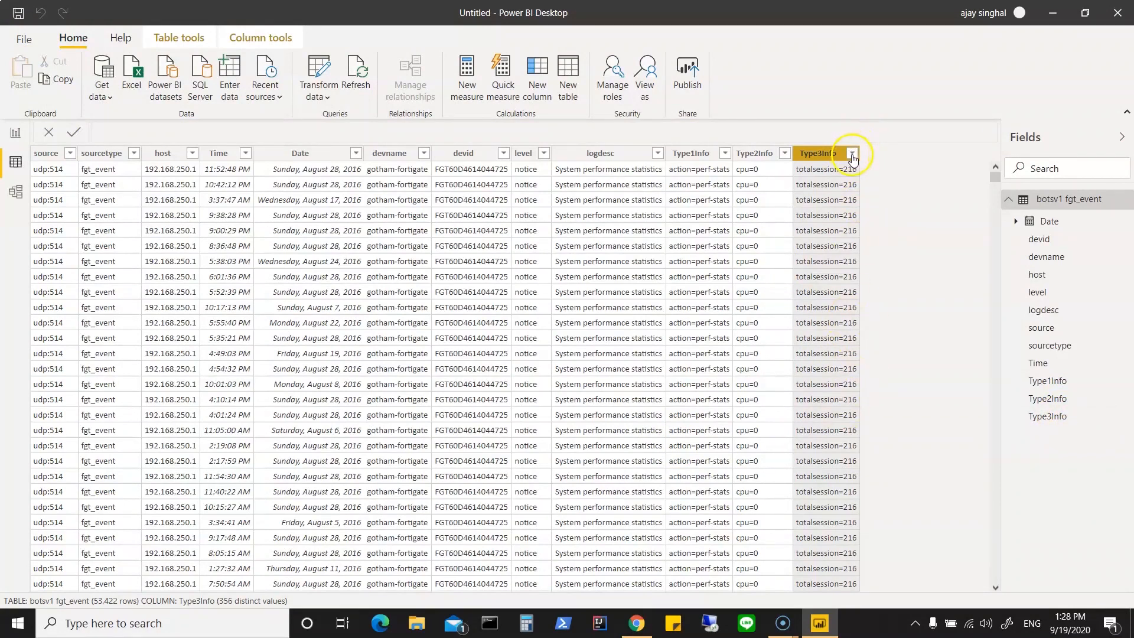
Step: Filter the Type3Info column to show only rows with the value ip=192.168.250.100
left_click(851, 154)
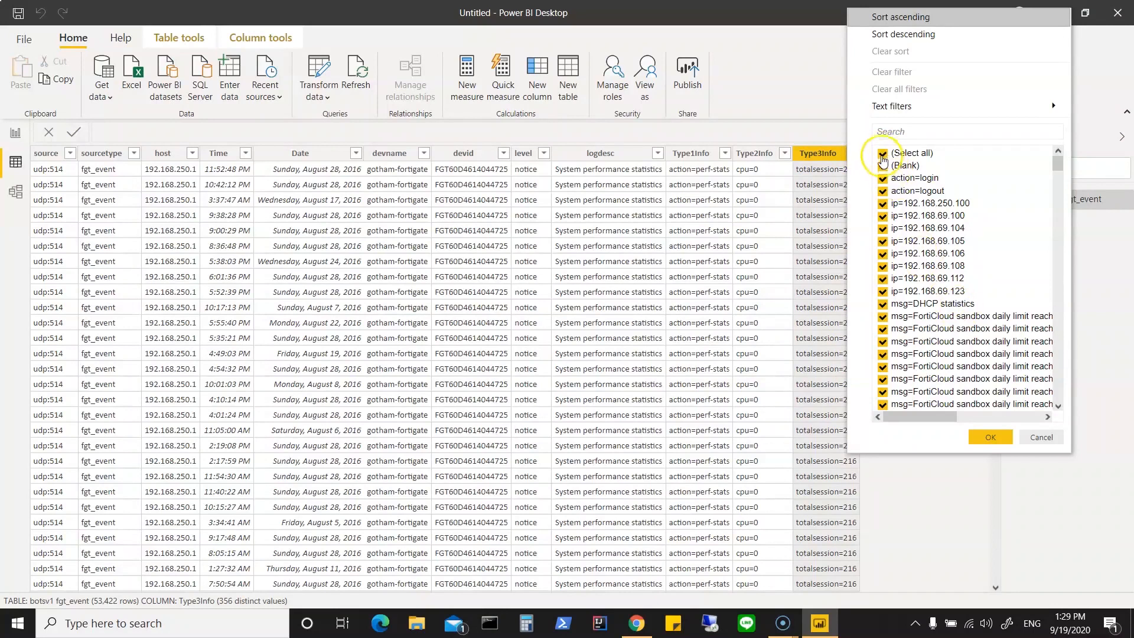
left_click(882, 153)
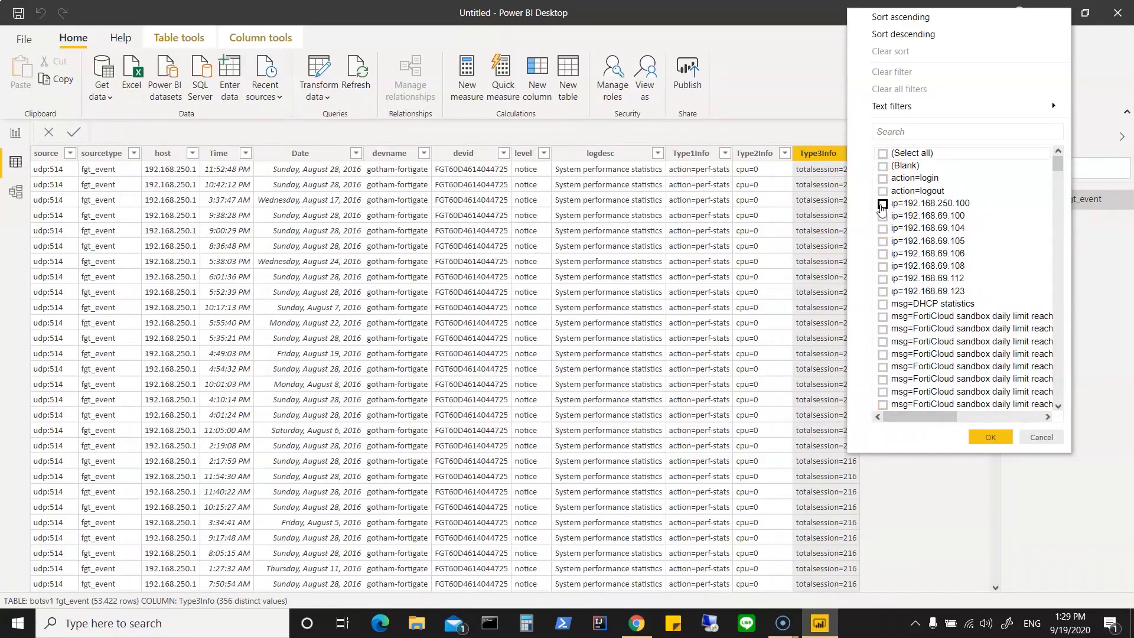
left_click(882, 205)
left_click(984, 442)
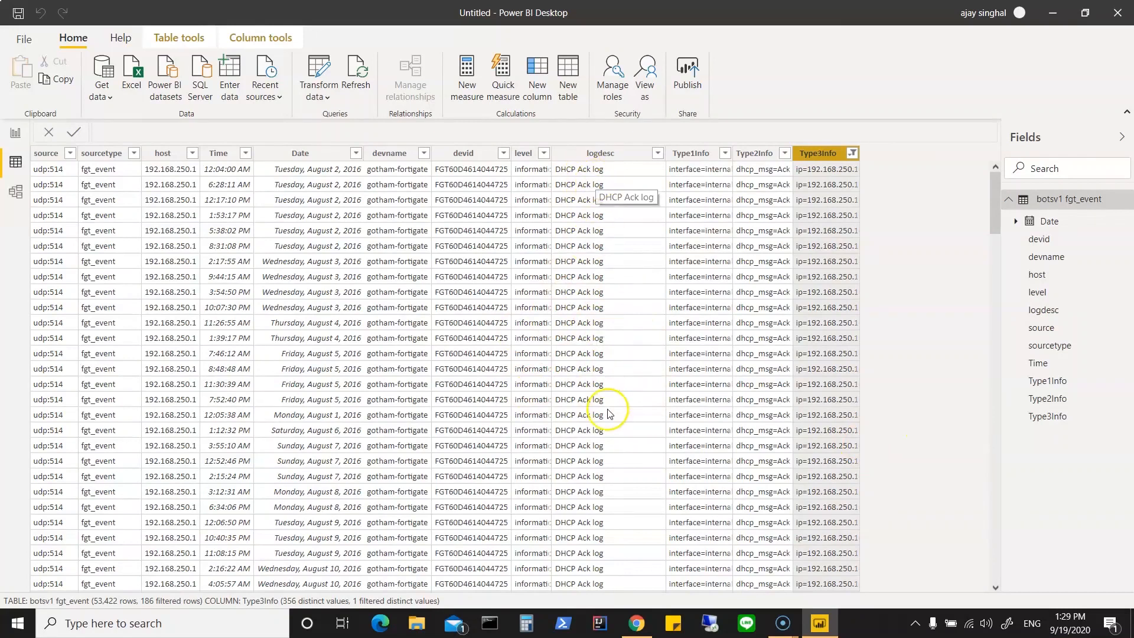
Step: Check which values remain in Type1Info and Type2Info, and clear the filter on Type3Info
left_click(726, 154)
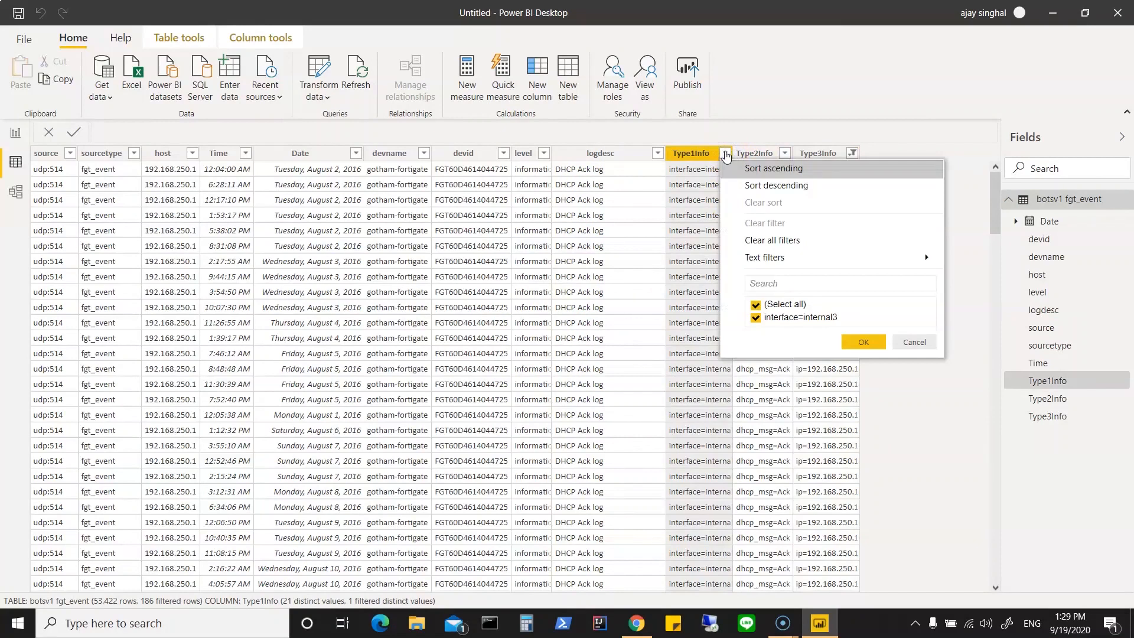
left_click(871, 341)
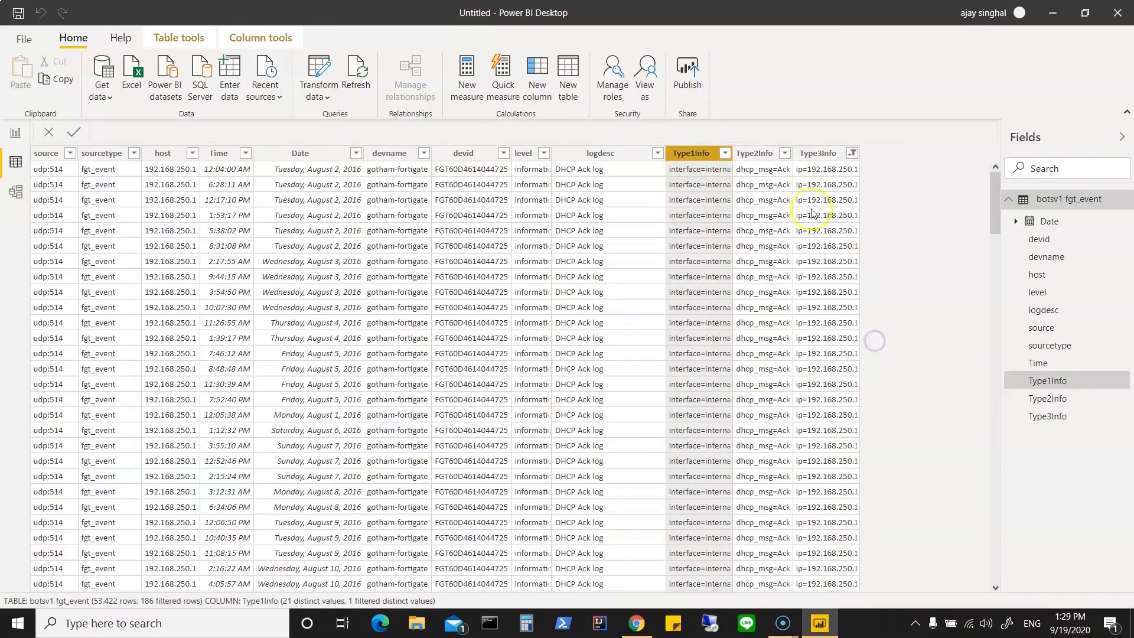
left_click(785, 155)
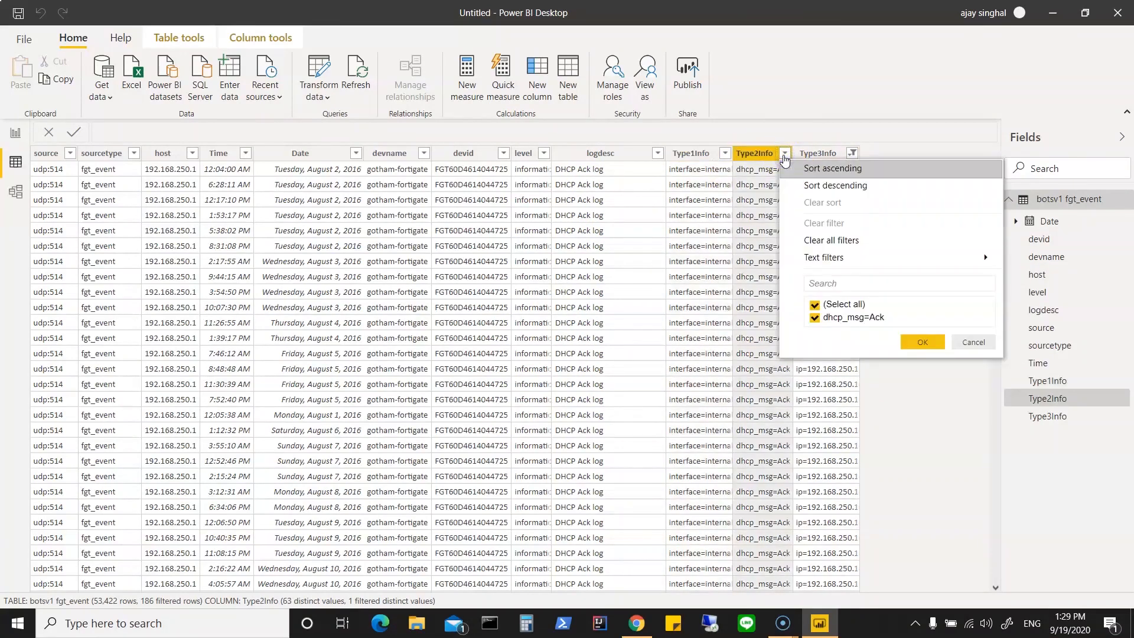
left_click(923, 342)
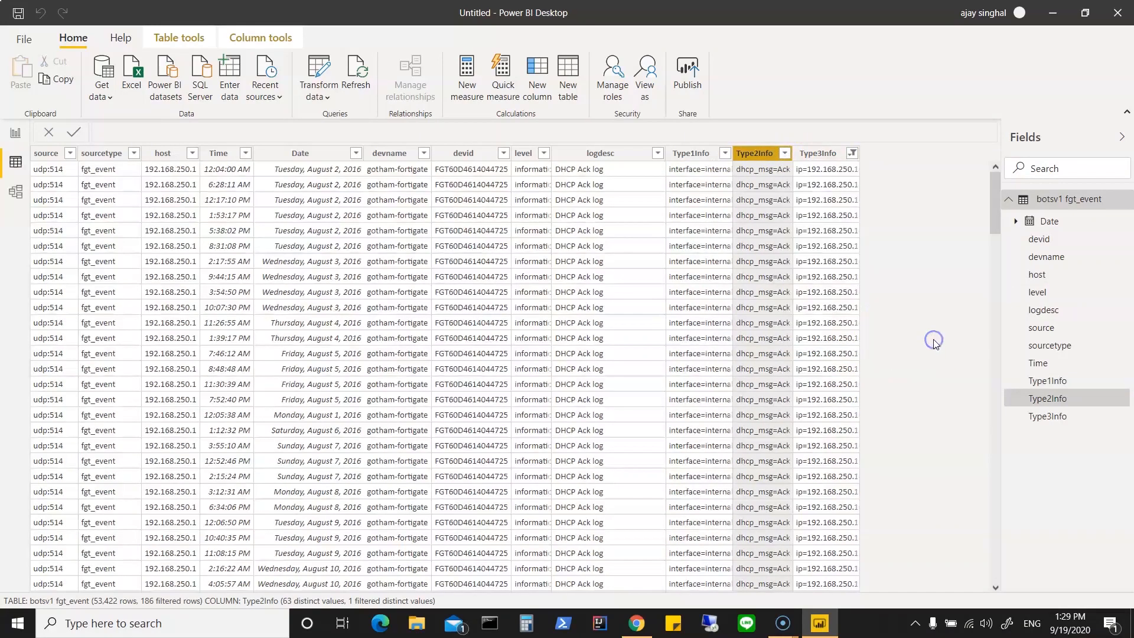
left_click(853, 153)
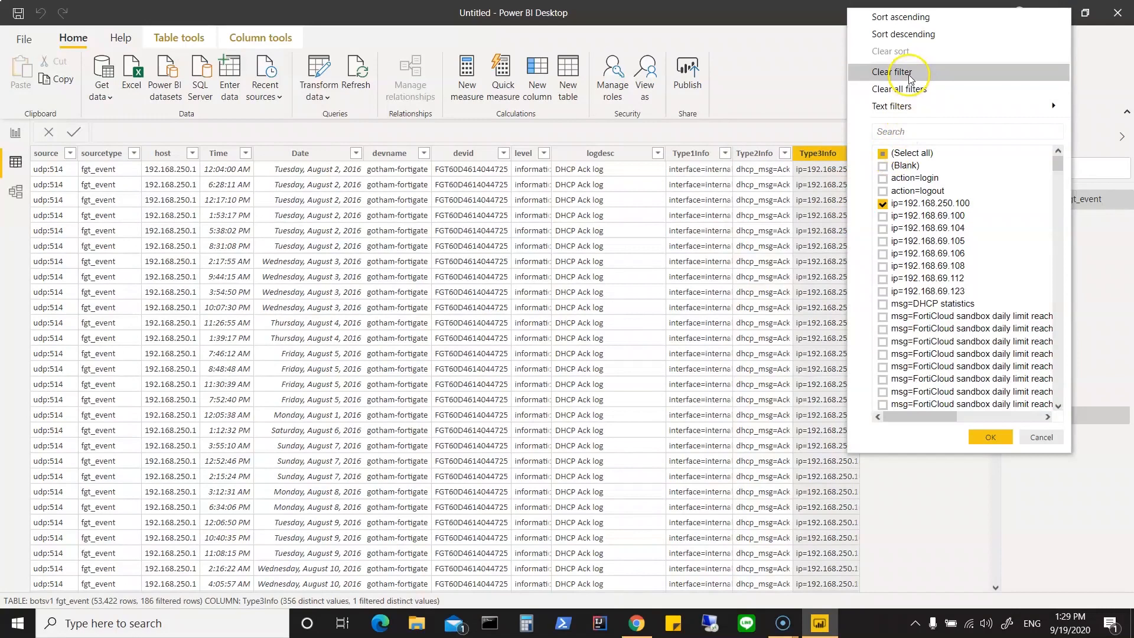
left_click(910, 74)
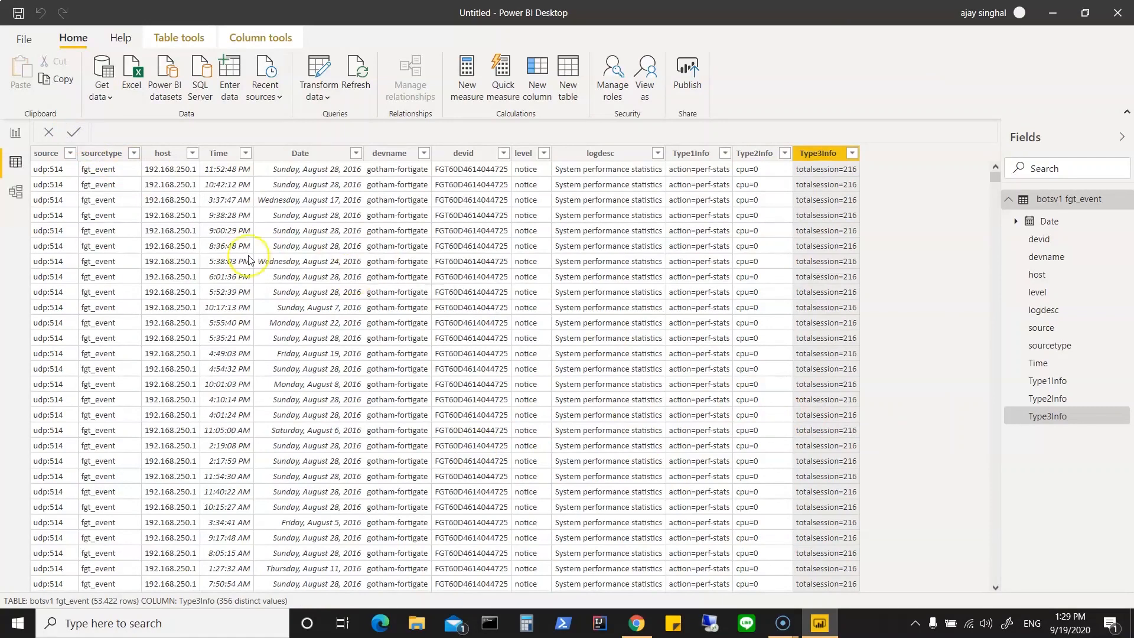
Step: Save the report as fgt_event_report in the Power BI Content folder as a Power BI file
left_click(18, 12)
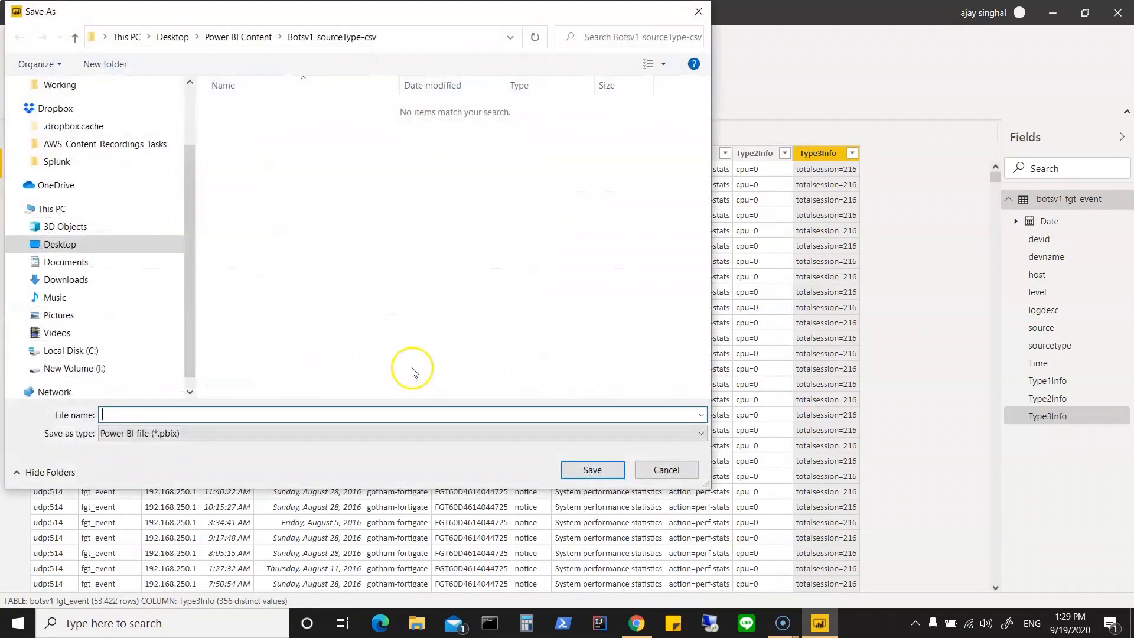
left_click(236, 37)
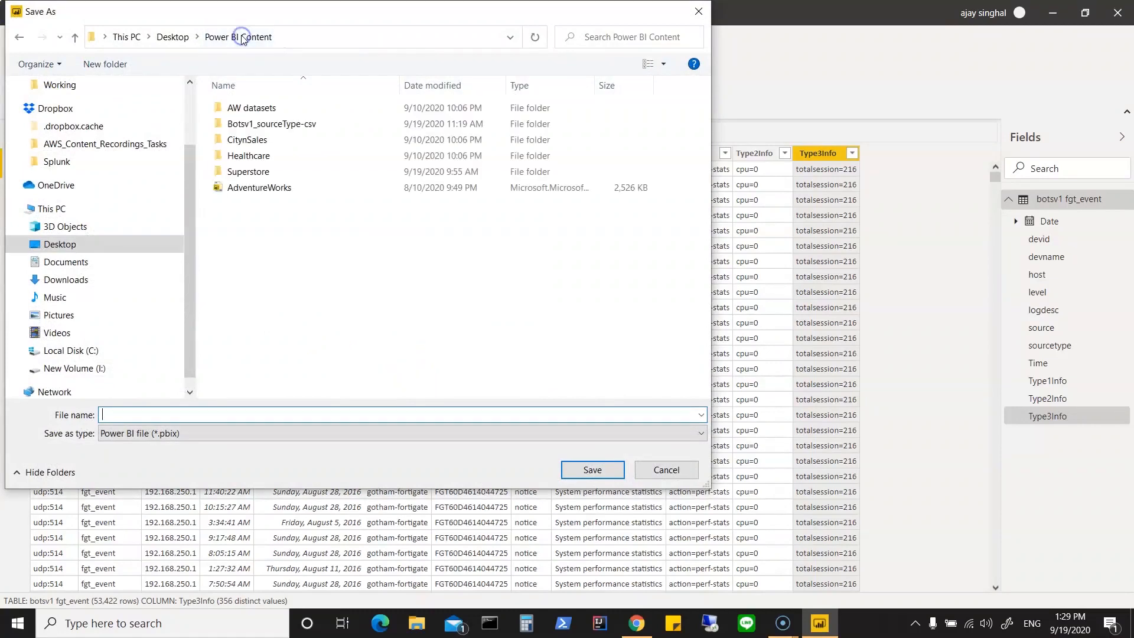
left_click(144, 414)
type("fgt_event_report")
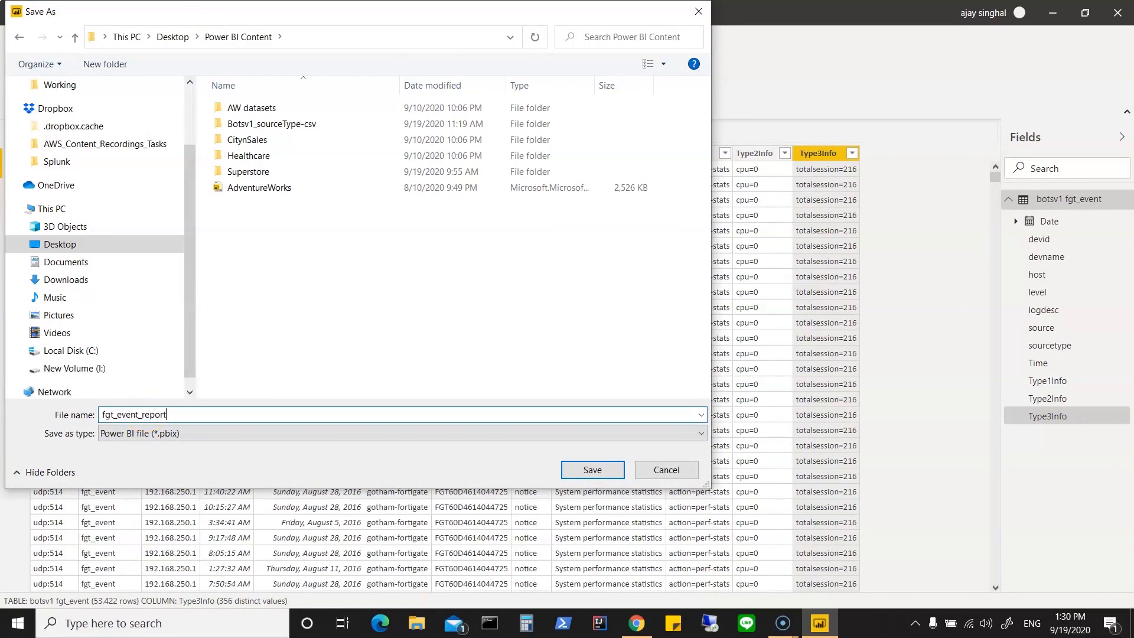
left_click(592, 469)
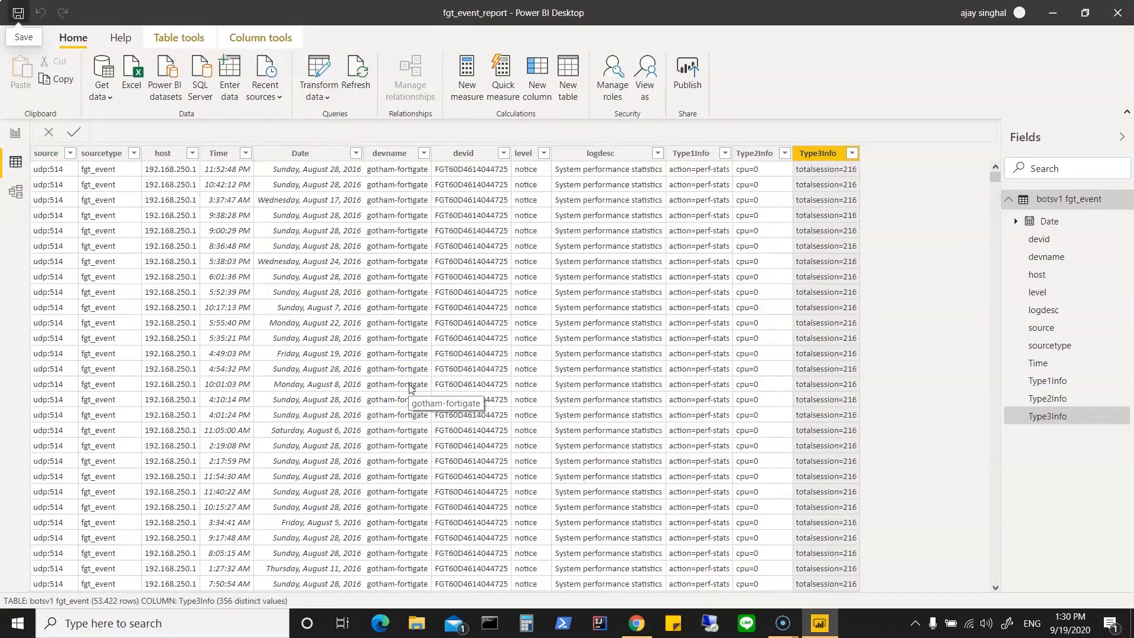
left_click(102, 99)
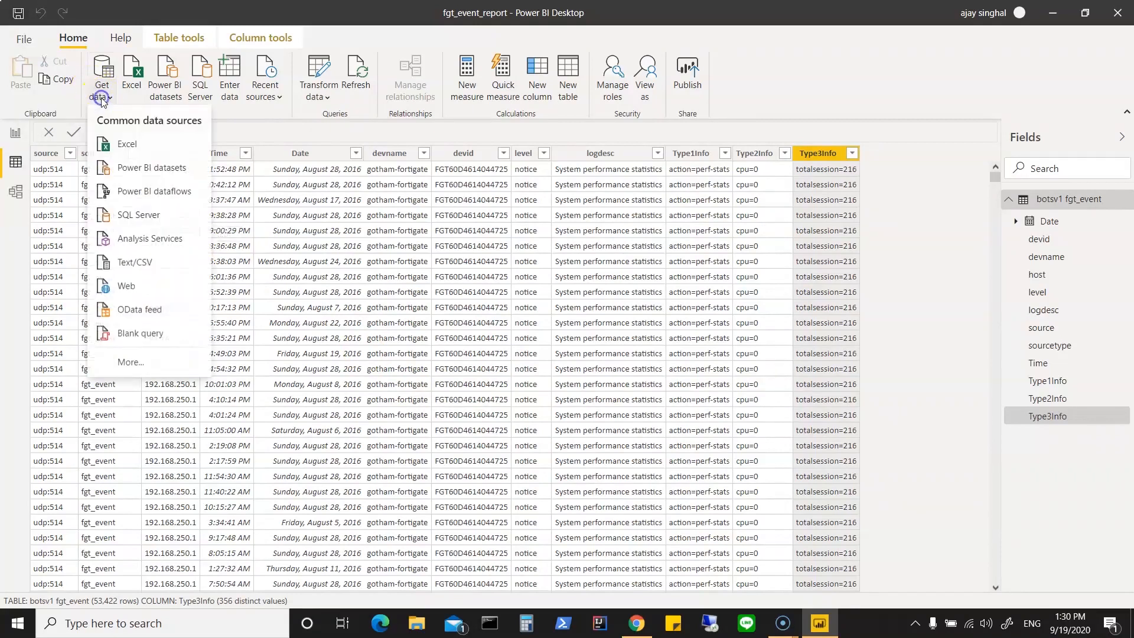
left_click(108, 145)
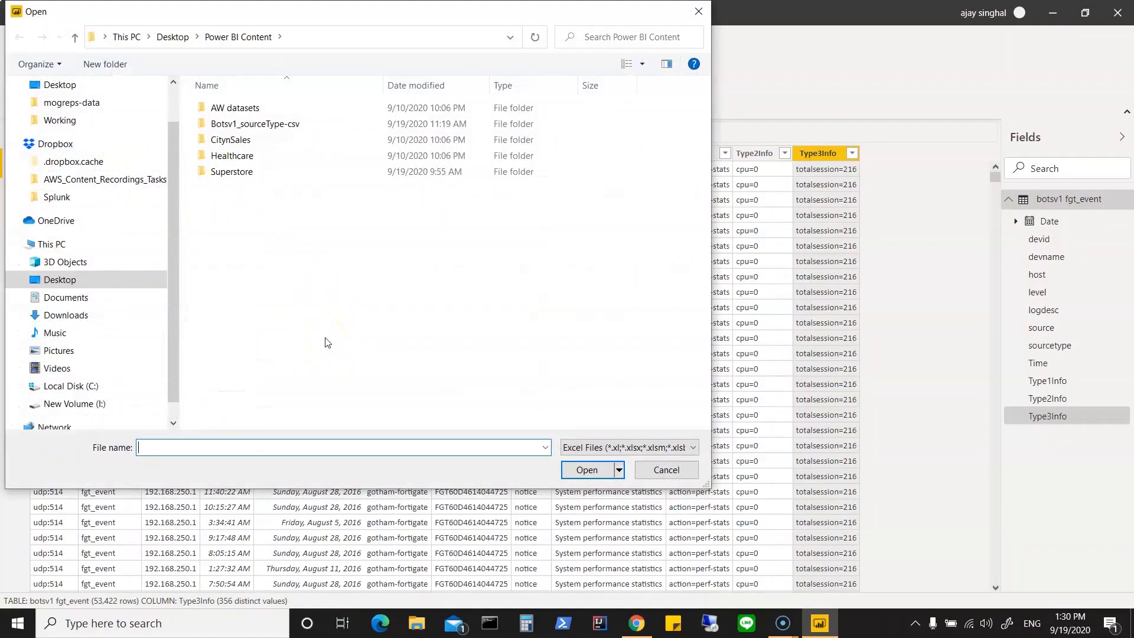
double_click(294, 123)
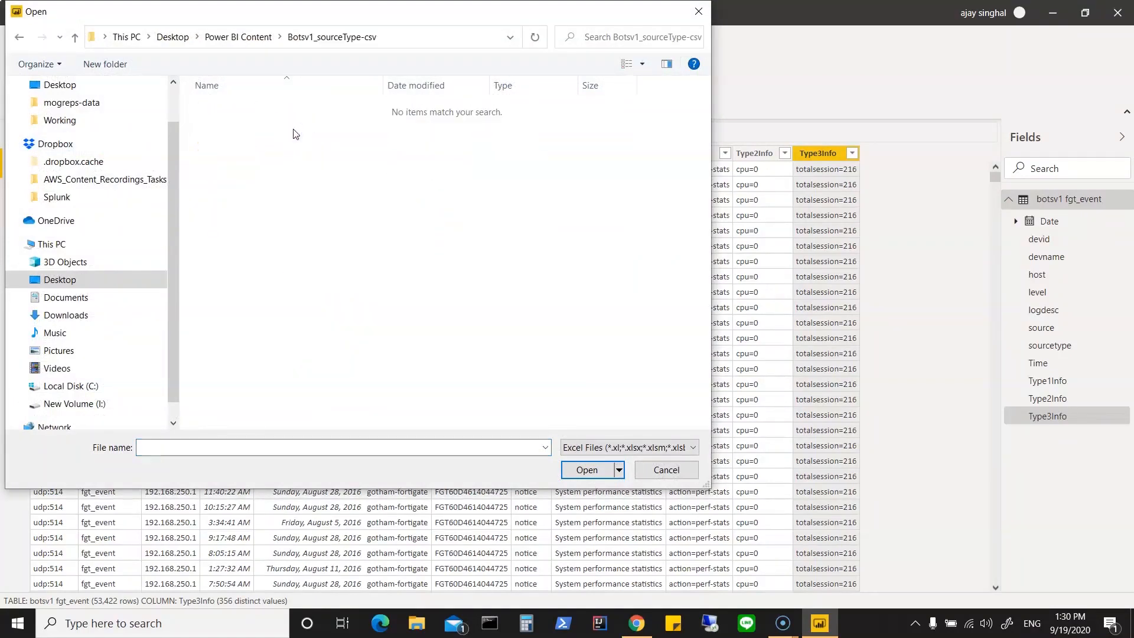
left_click(607, 449)
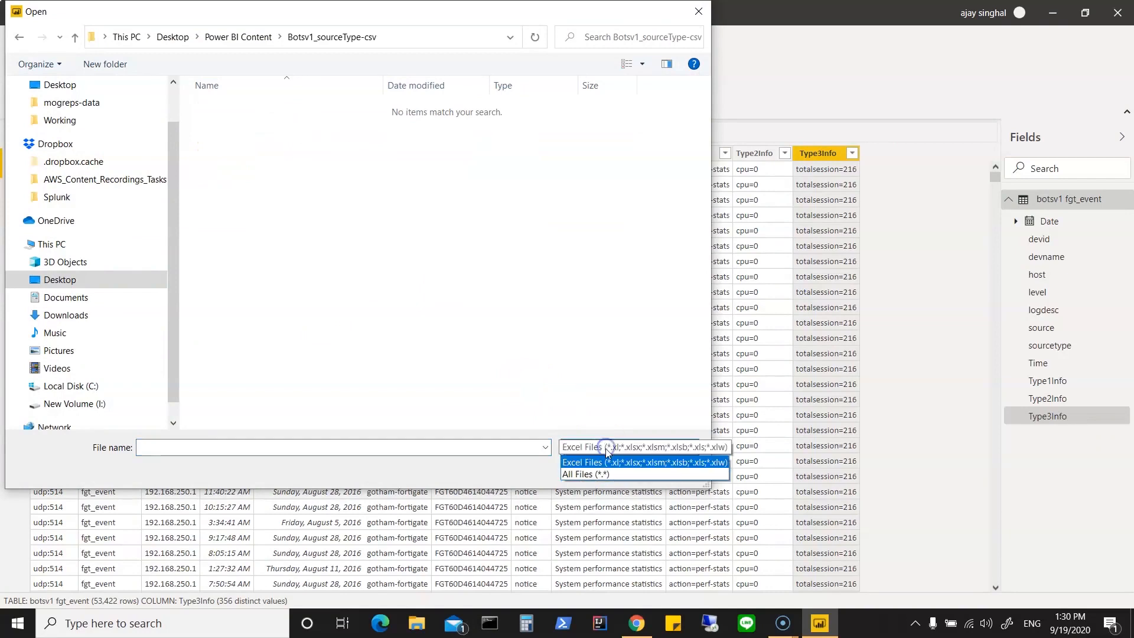
left_click(594, 473)
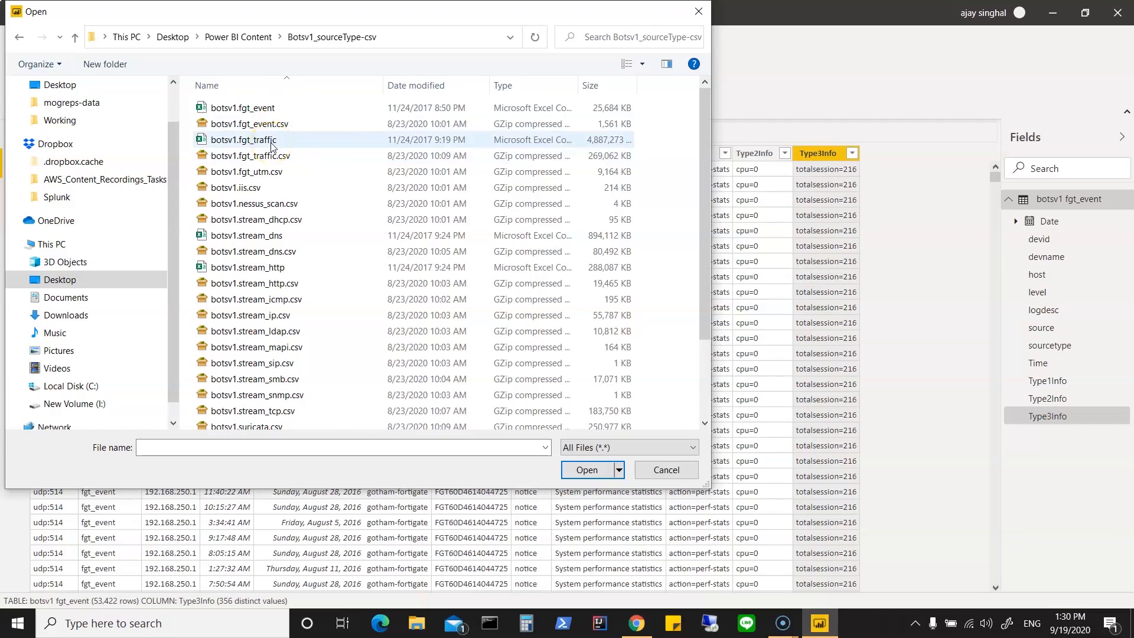
left_click(650, 475)
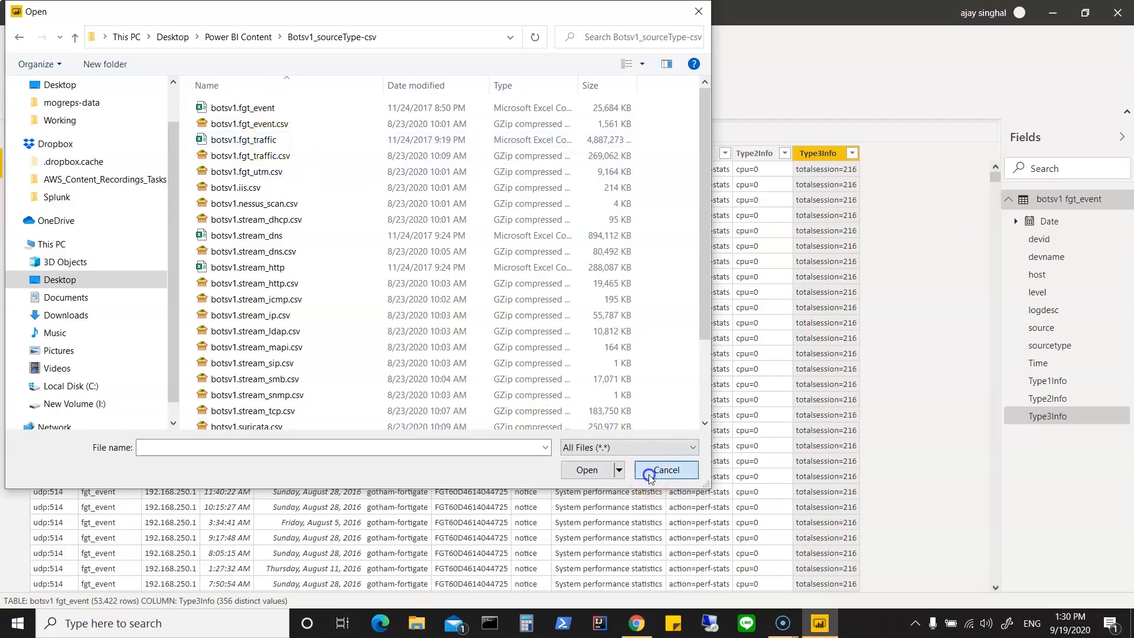
Step: Switch to File Explorer and open the botsv1.fgt_traffic file from the Botsv1_sourceType-csv folder in Excel, dismissing the load warning
left_click(417, 624)
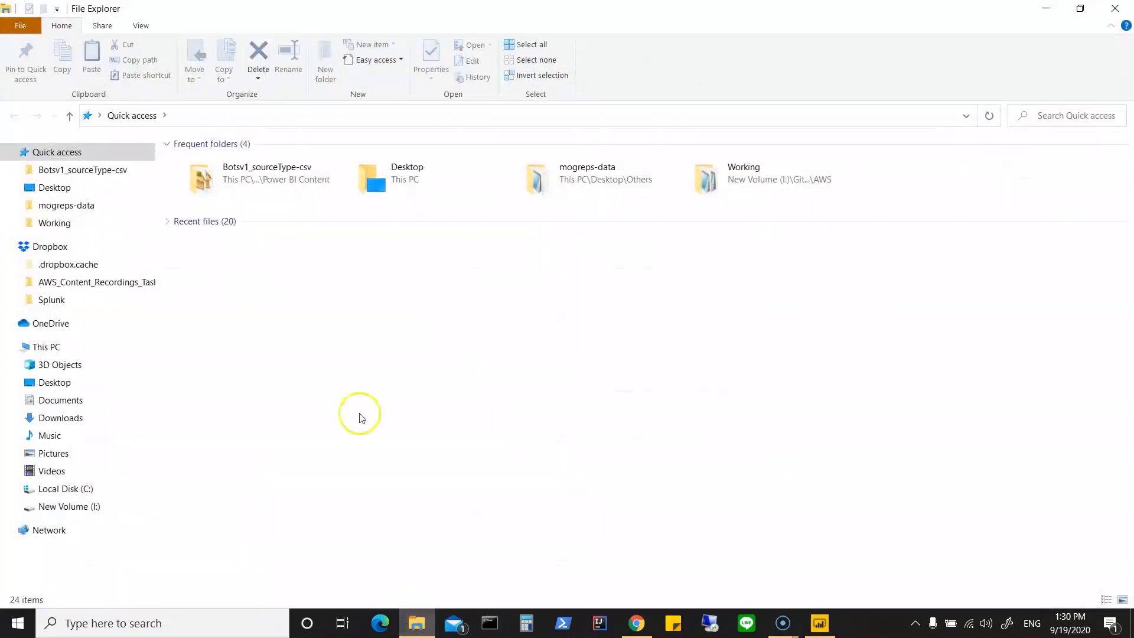
double_click(277, 170)
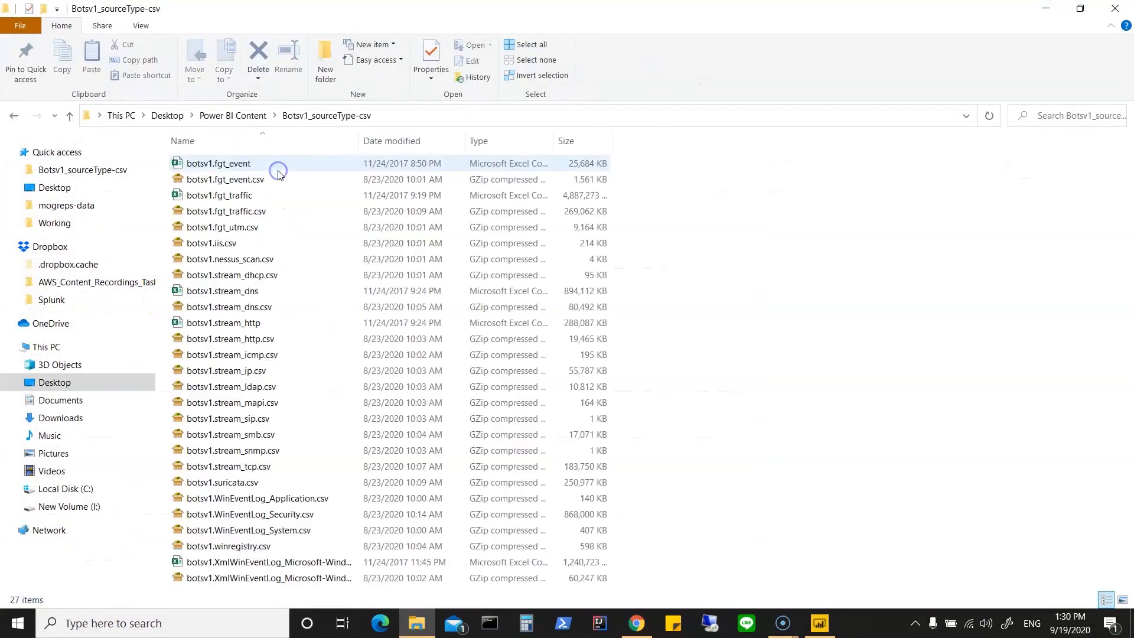
double_click(258, 197)
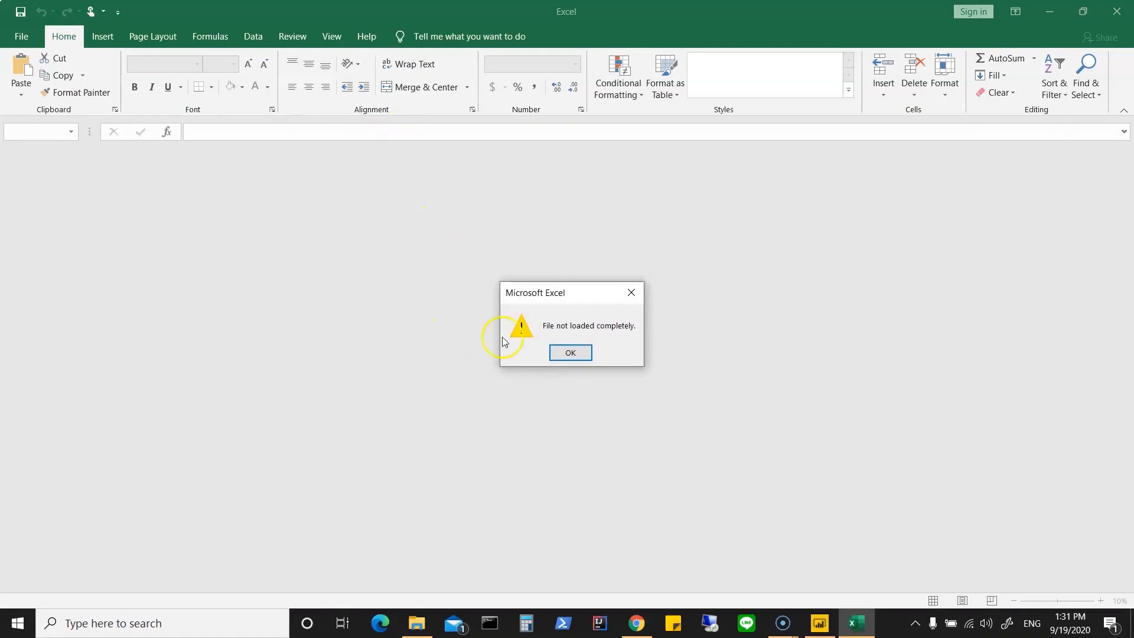
left_click(558, 352)
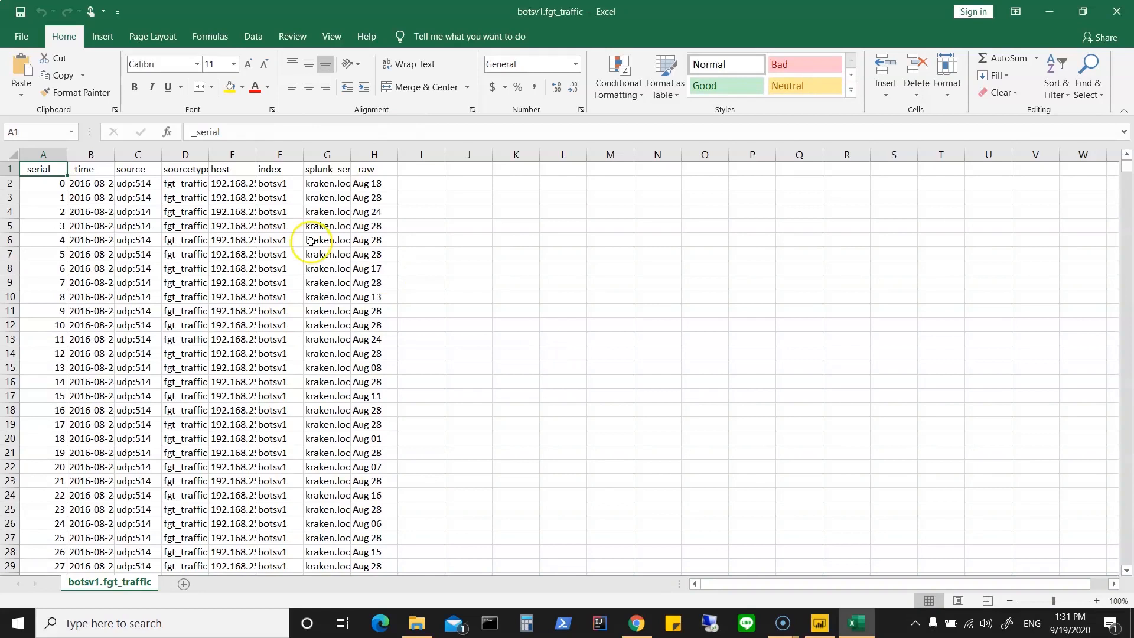
Step: Widen the host, _time, splunk_server and _raw columns so their contents can be read
left_click_drag(256, 154, 299, 158)
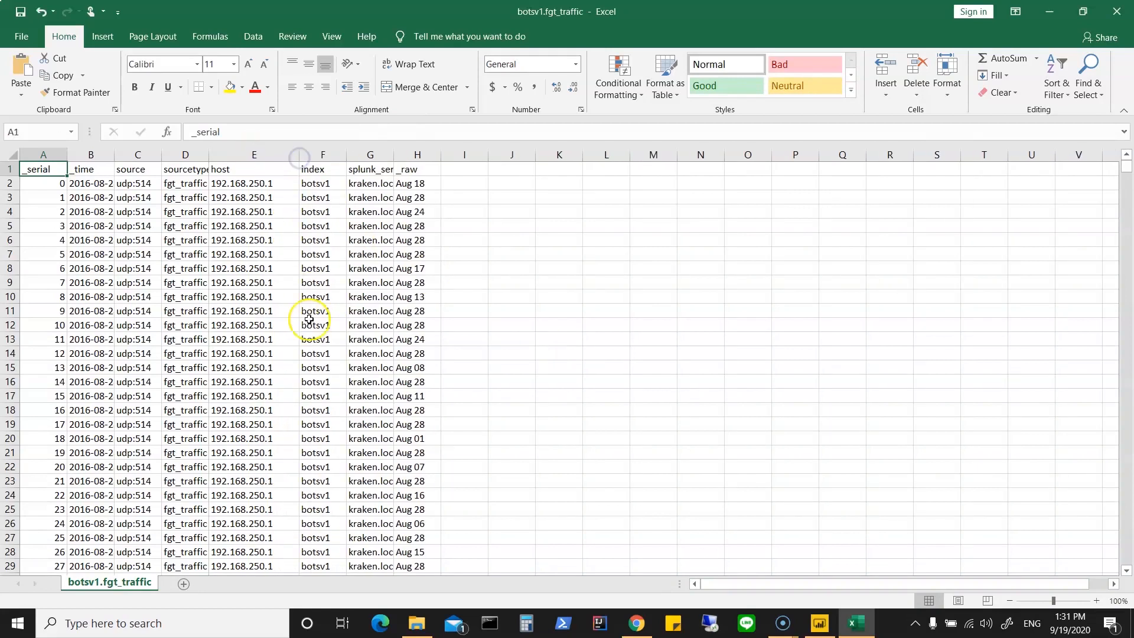
left_click_drag(112, 153, 156, 157)
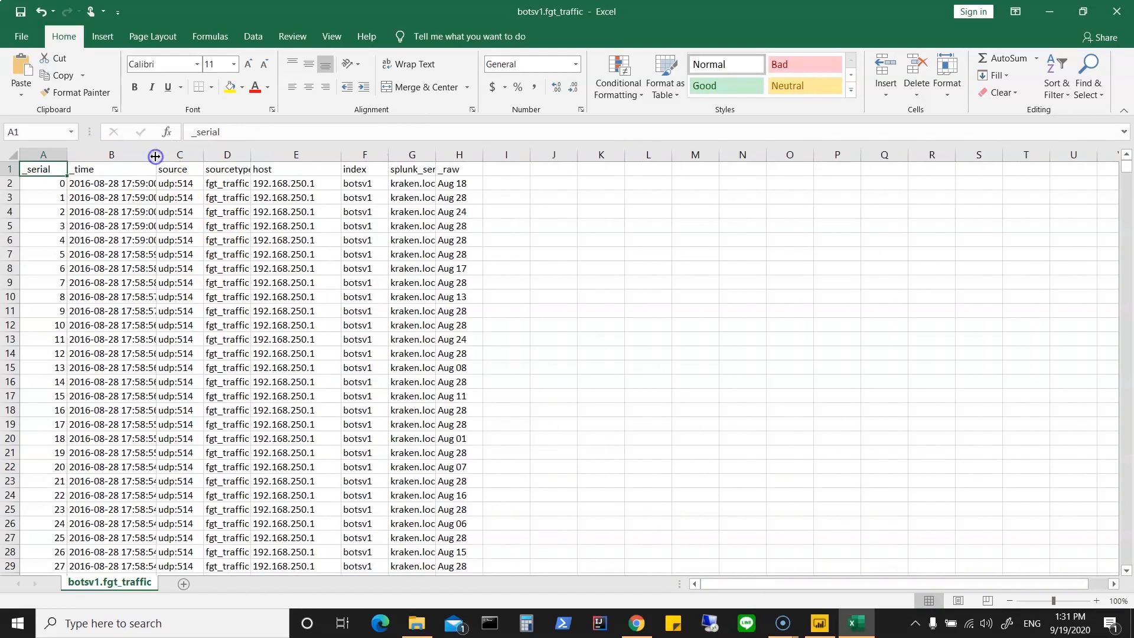
left_click_drag(442, 155, 1011, 153)
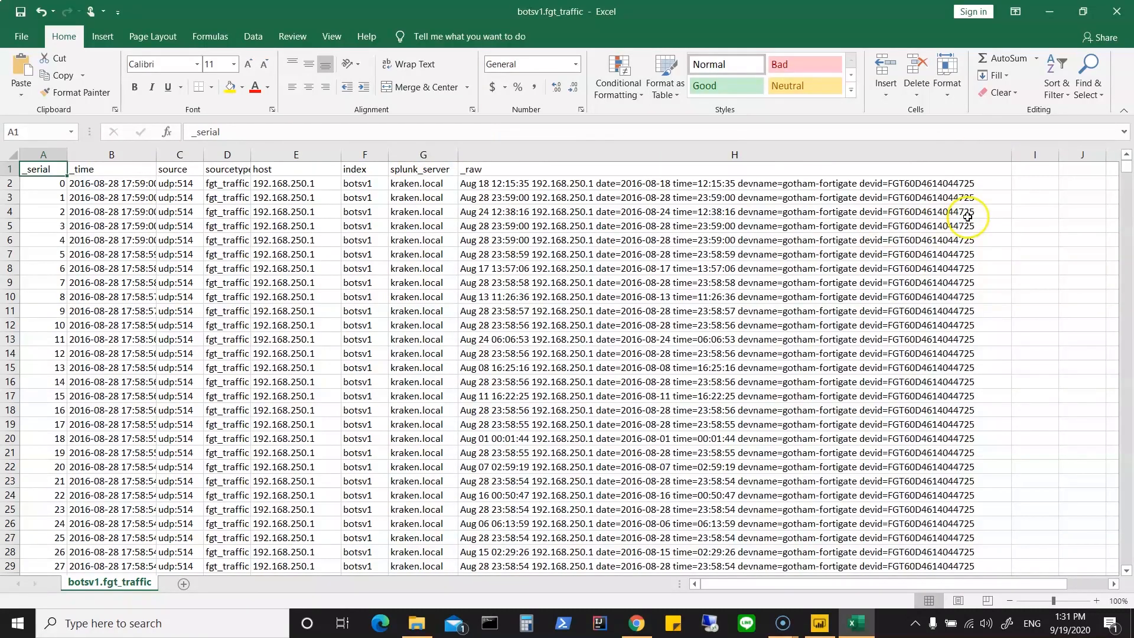
left_click_drag(1012, 156, 1104, 156)
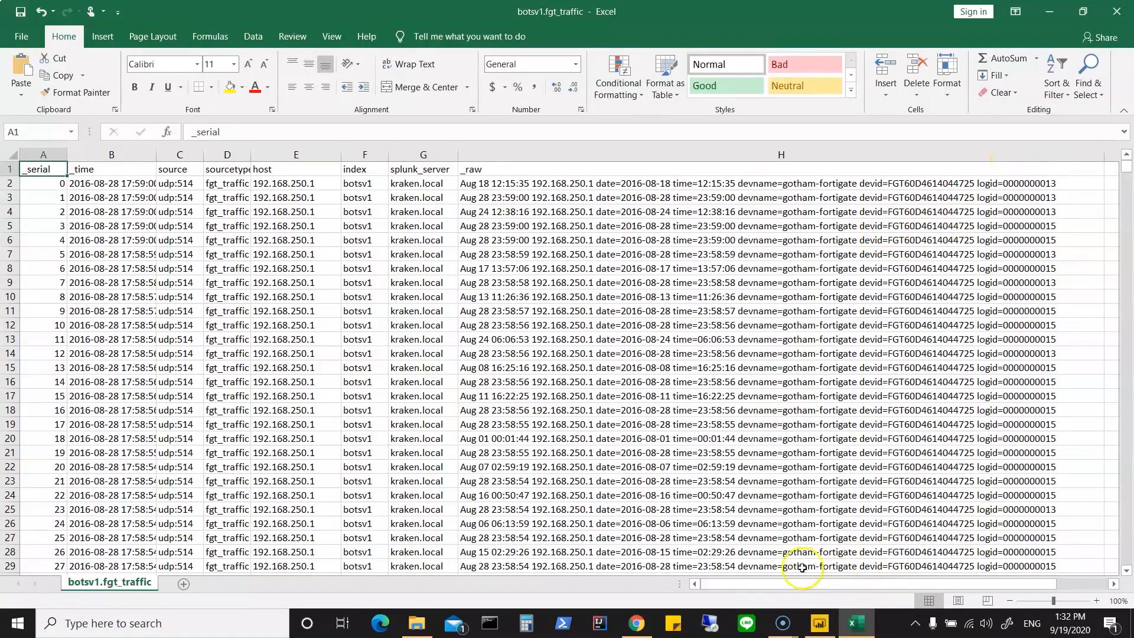
Step: Examine the full _raw log text of the first record in cell H2, and close the workbook without saving
scroll(711, 468, "down", 11)
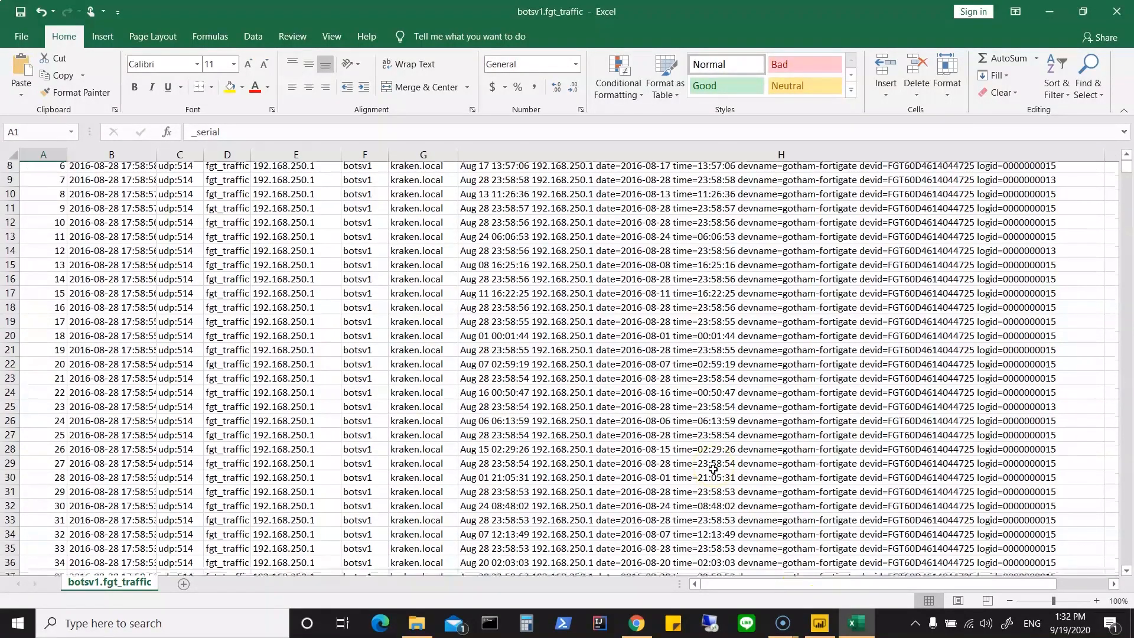
scroll(713, 468, "down", 2)
scroll(713, 469, "up", 13)
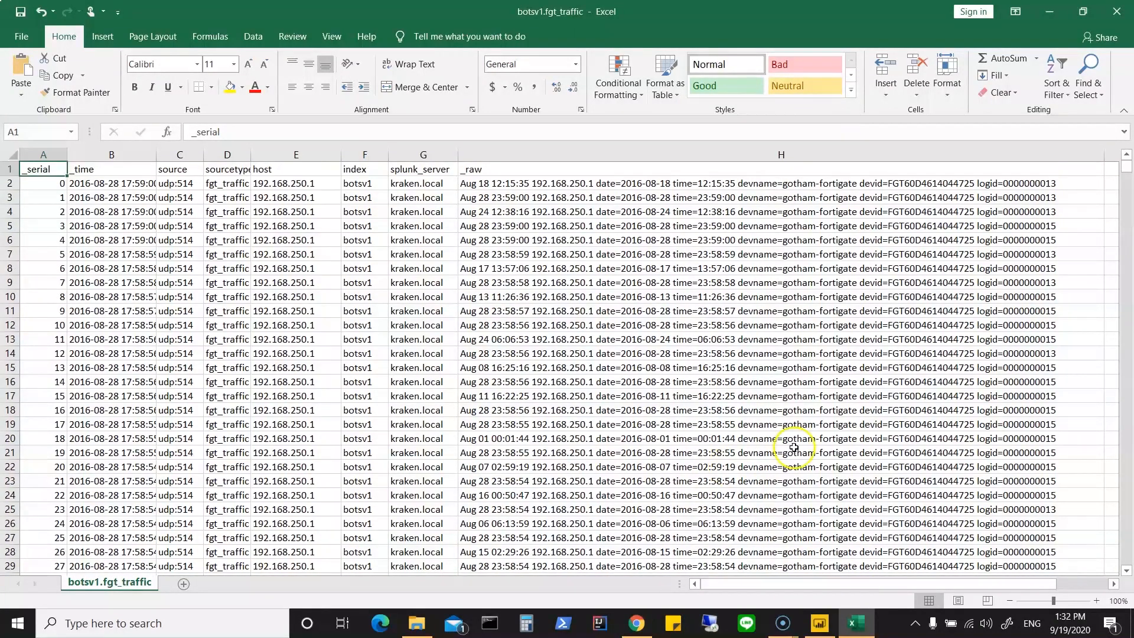
left_click(1025, 183)
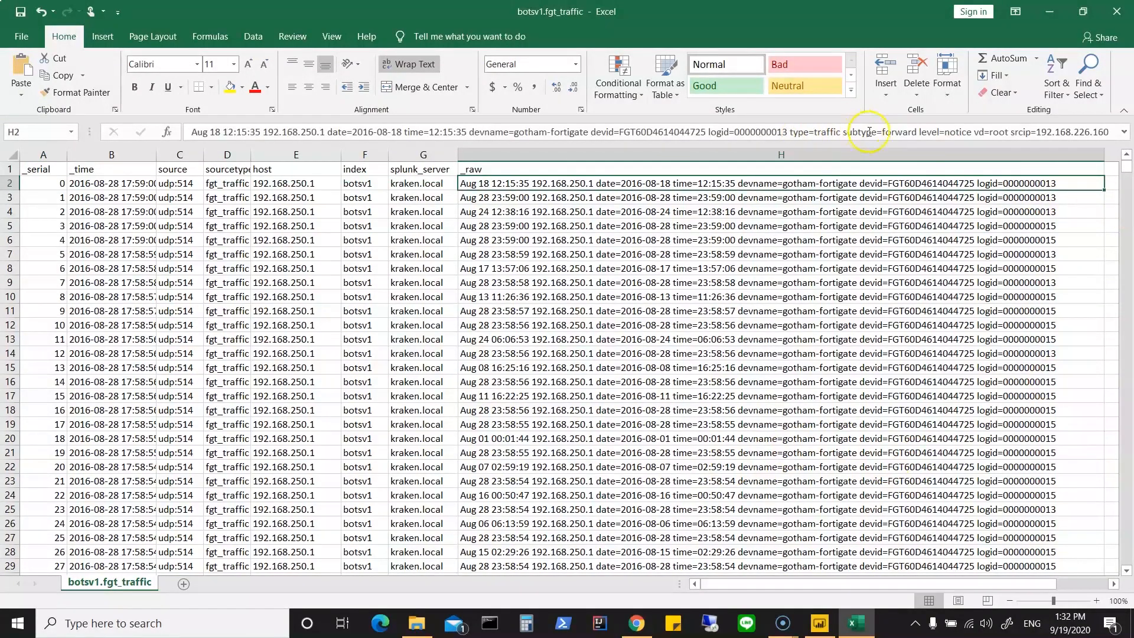
left_click_drag(872, 135, 1116, 146)
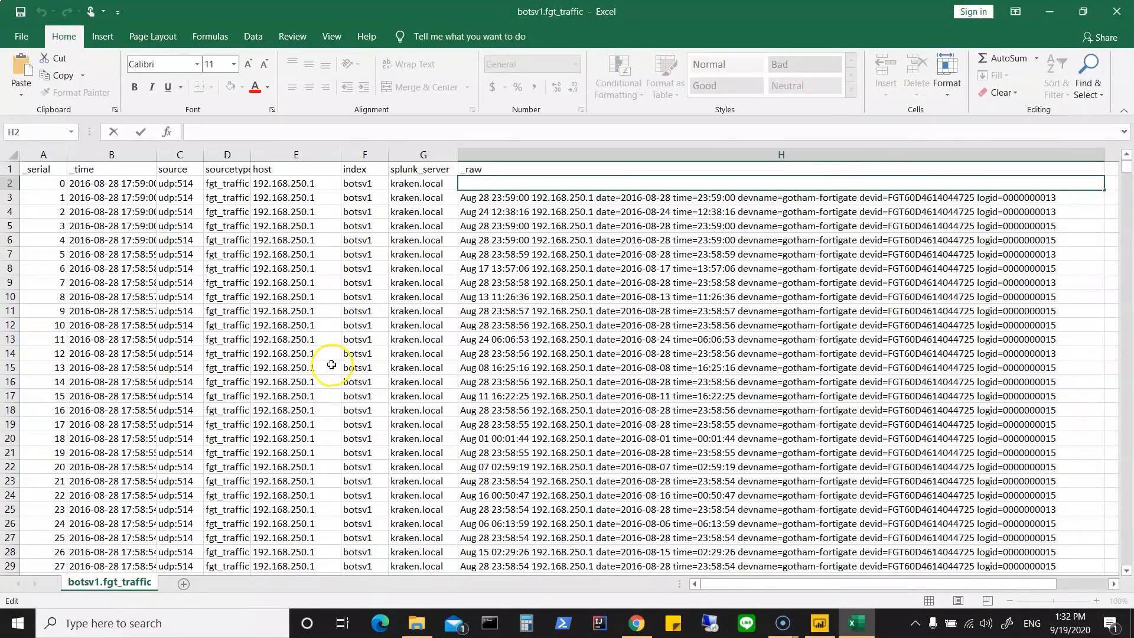
left_click(165, 185)
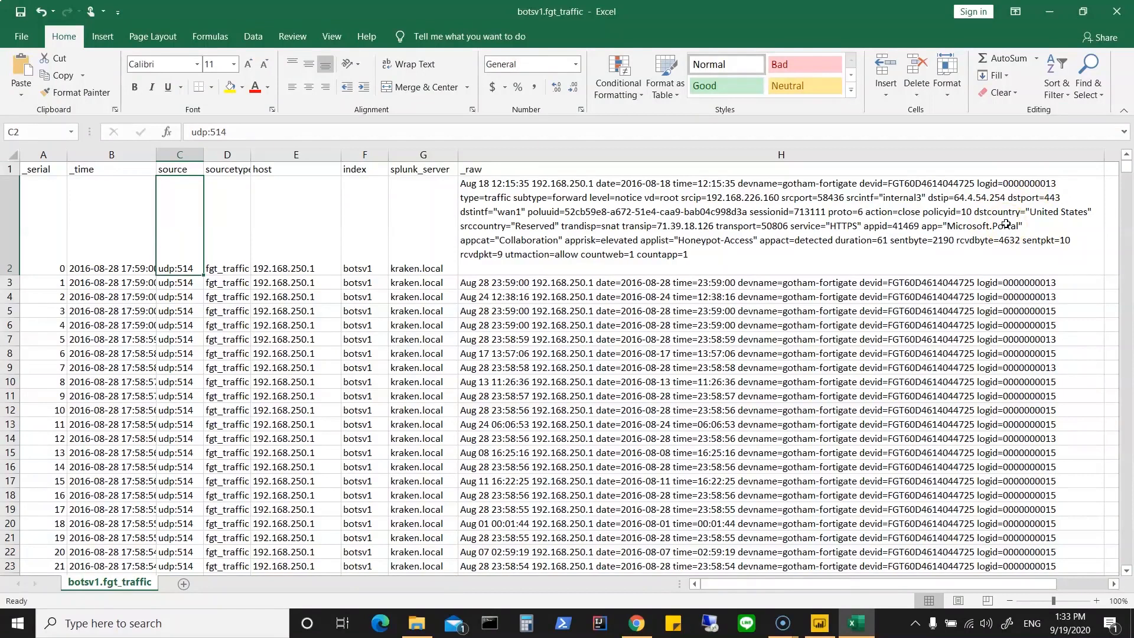
left_click(1120, 13)
left_click(567, 330)
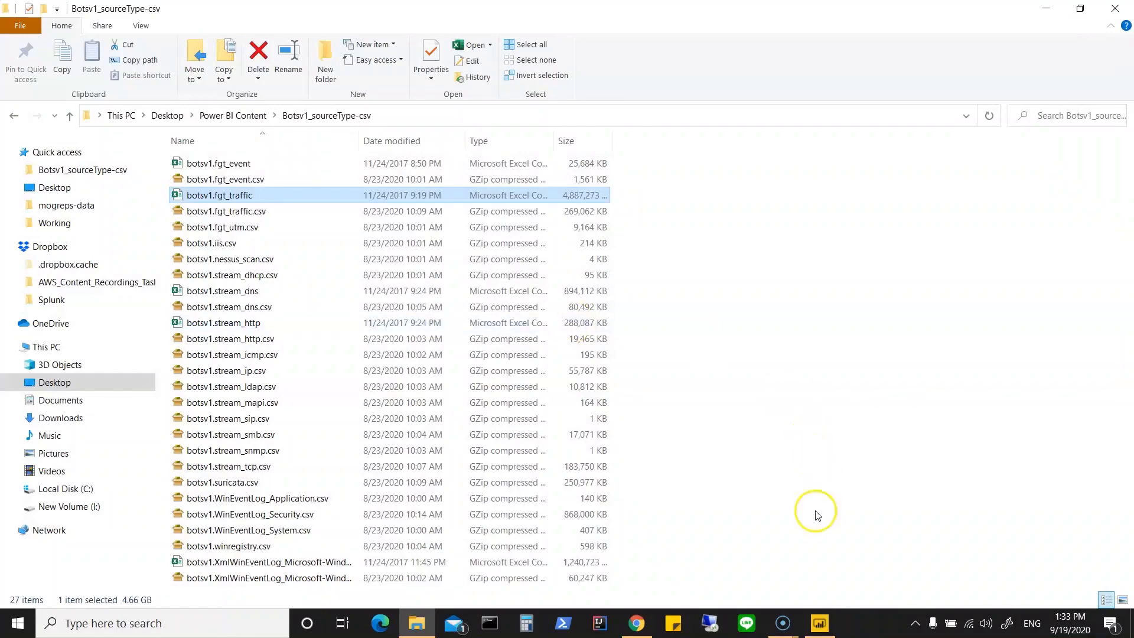
Step: Switch back to Power BI Desktop and collapse the field list of the botsv1 fgt_event table
left_click(820, 621)
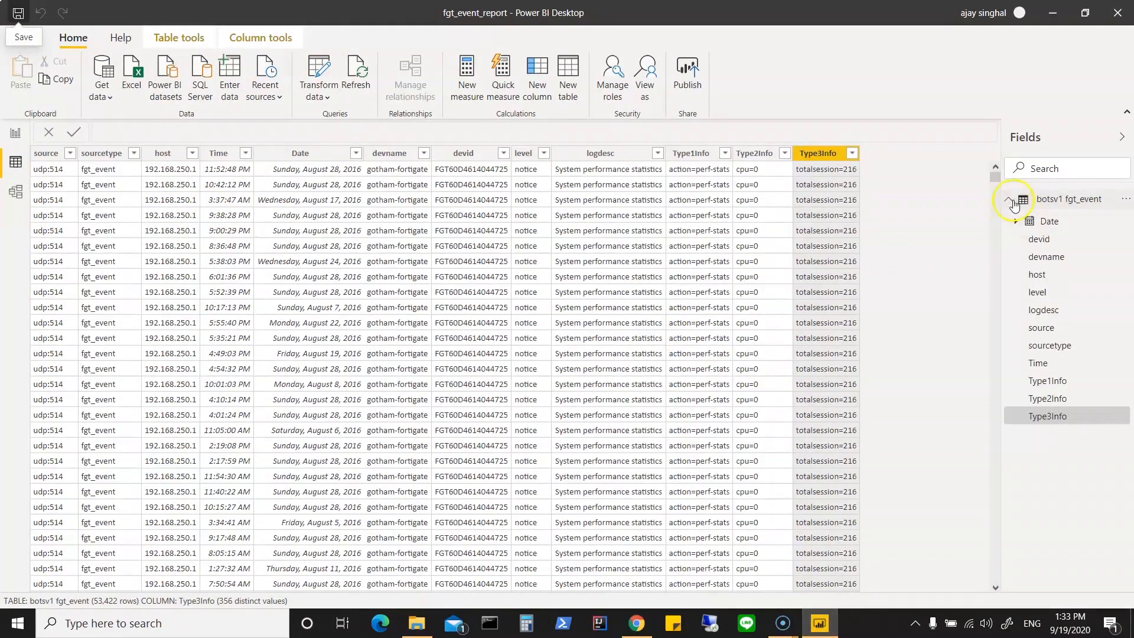
left_click(1011, 201)
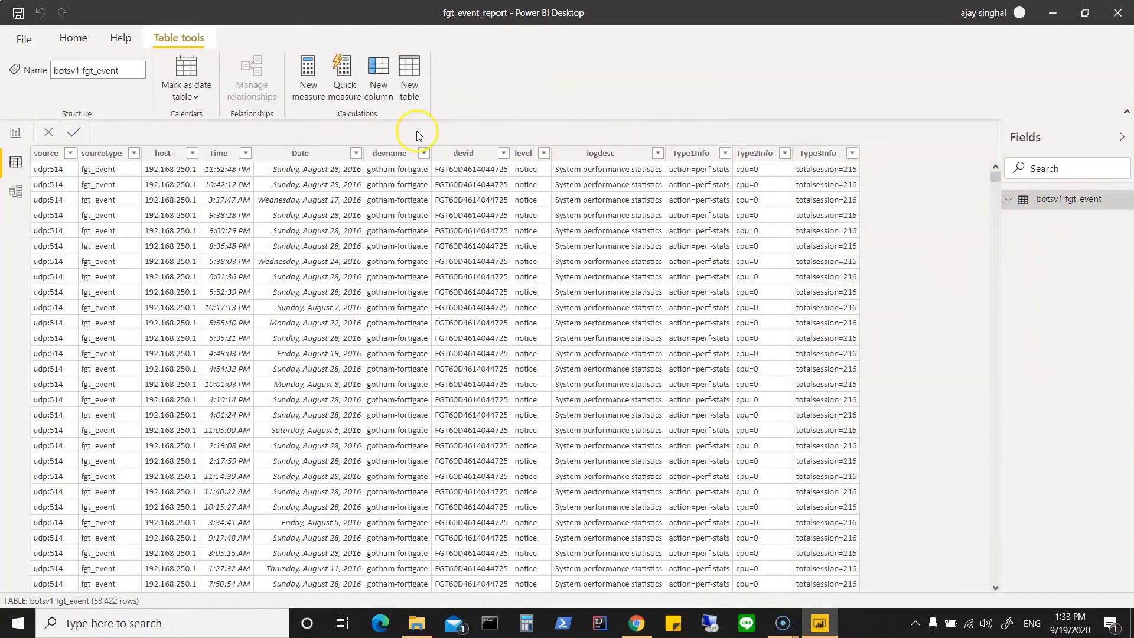
Step: Import the botsv1.fgt_traffic file from the Botsv1_sourceType-csv folder, showing all file types, and open it for data transformation
left_click(73, 41)
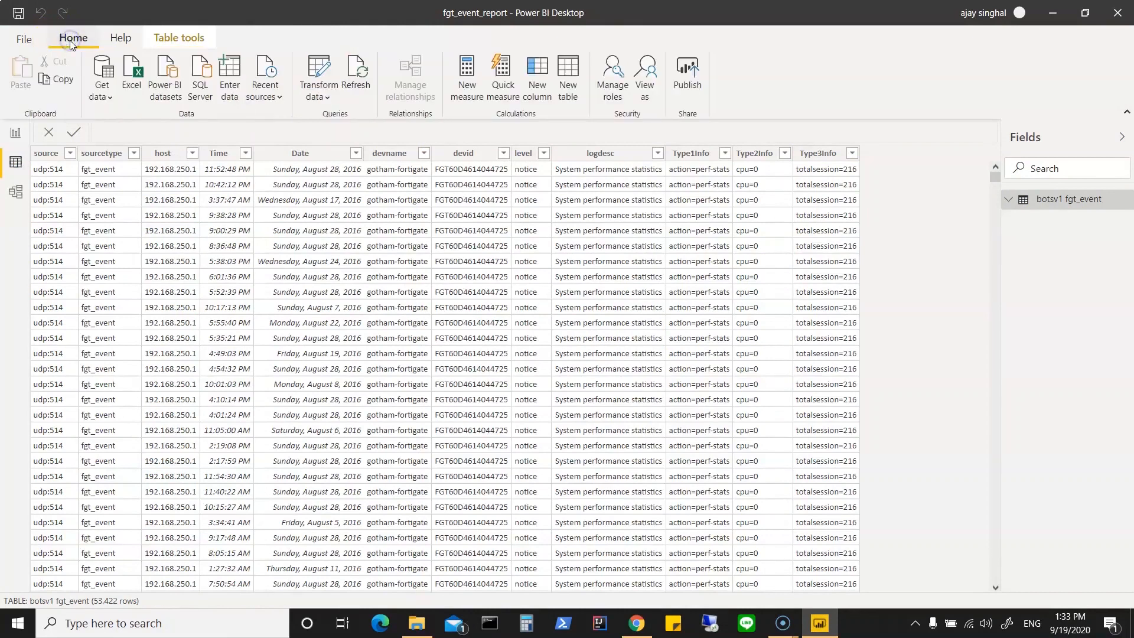
left_click(102, 93)
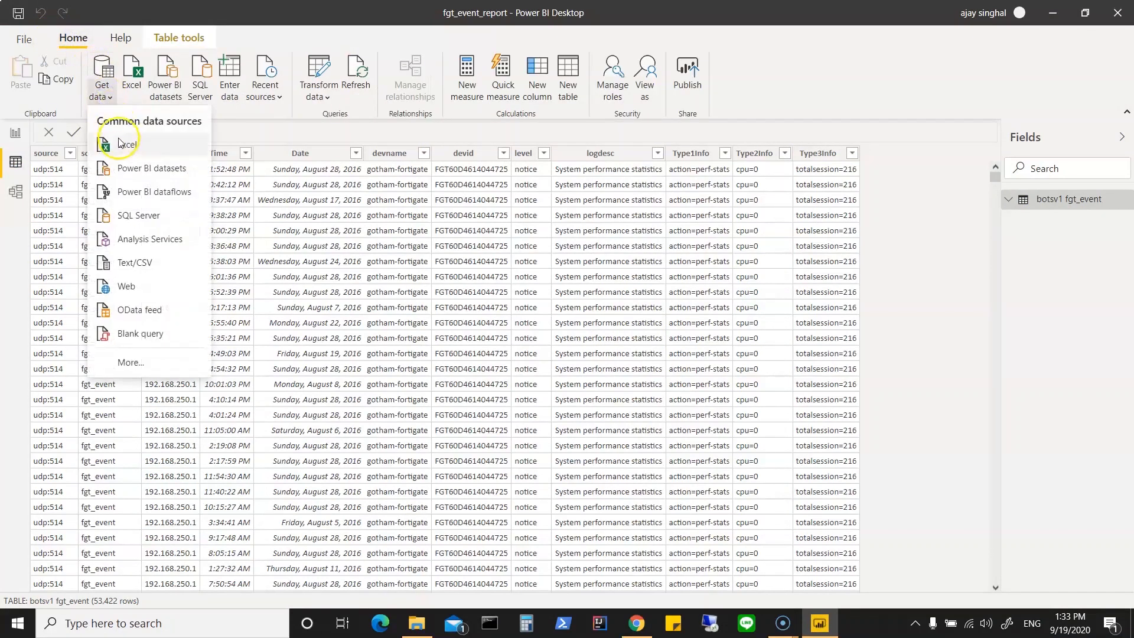
left_click(121, 143)
double_click(273, 124)
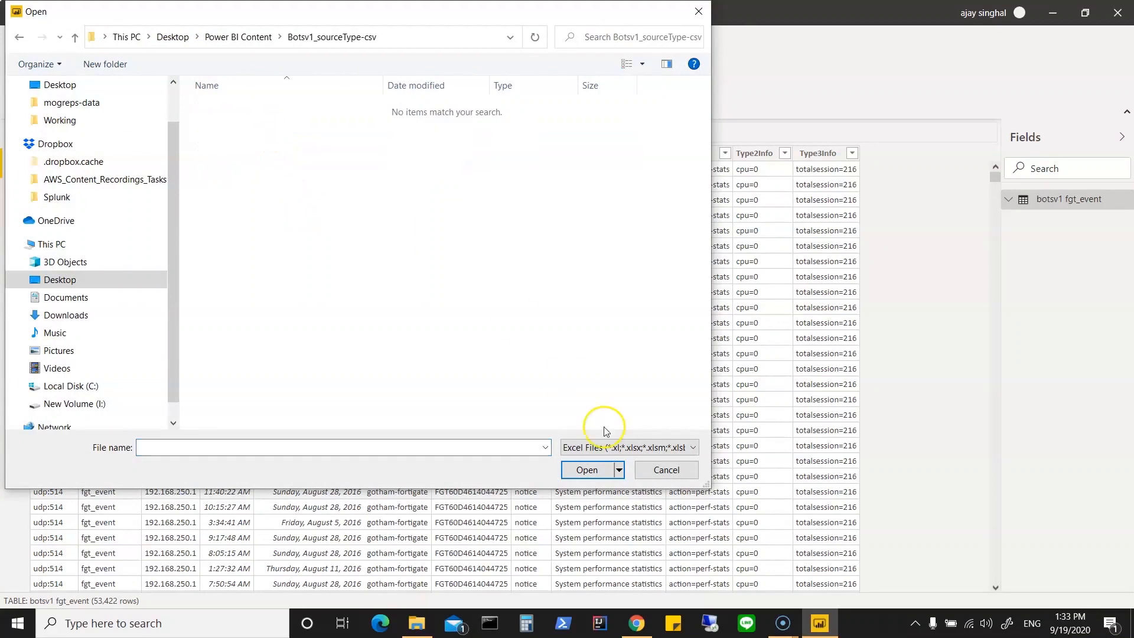
left_click(626, 447)
left_click(590, 472)
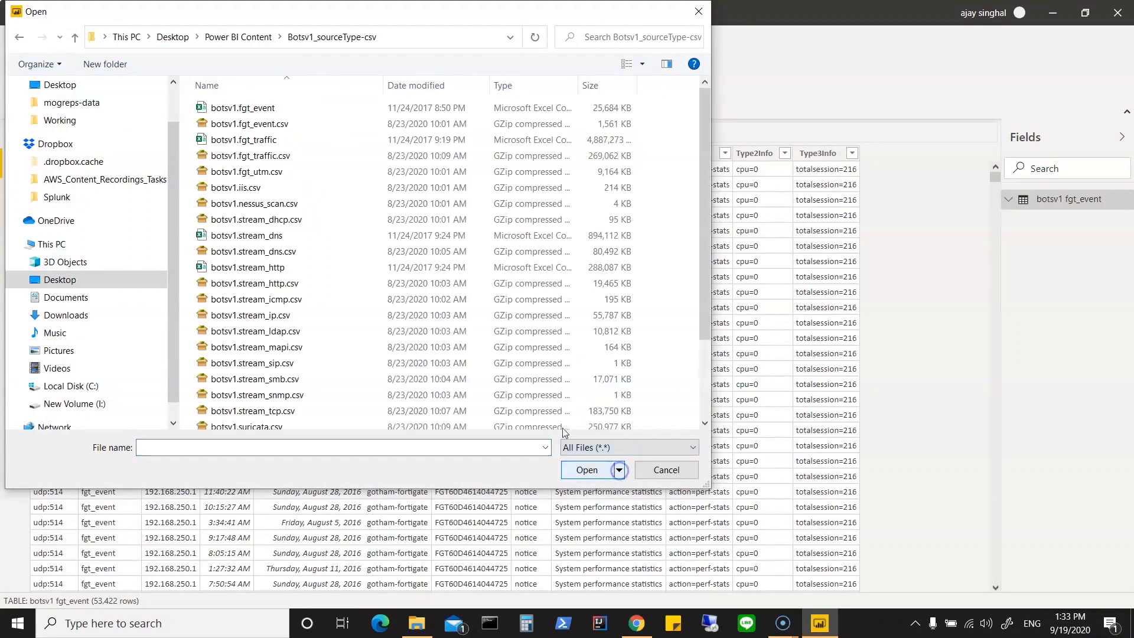
left_click(263, 139)
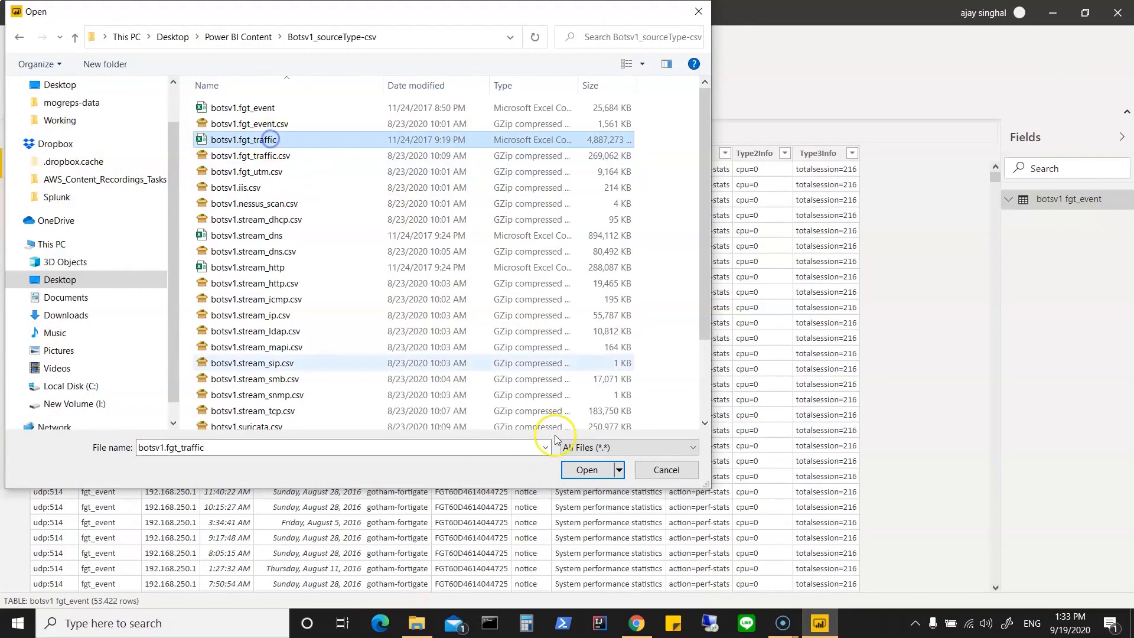
left_click(592, 470)
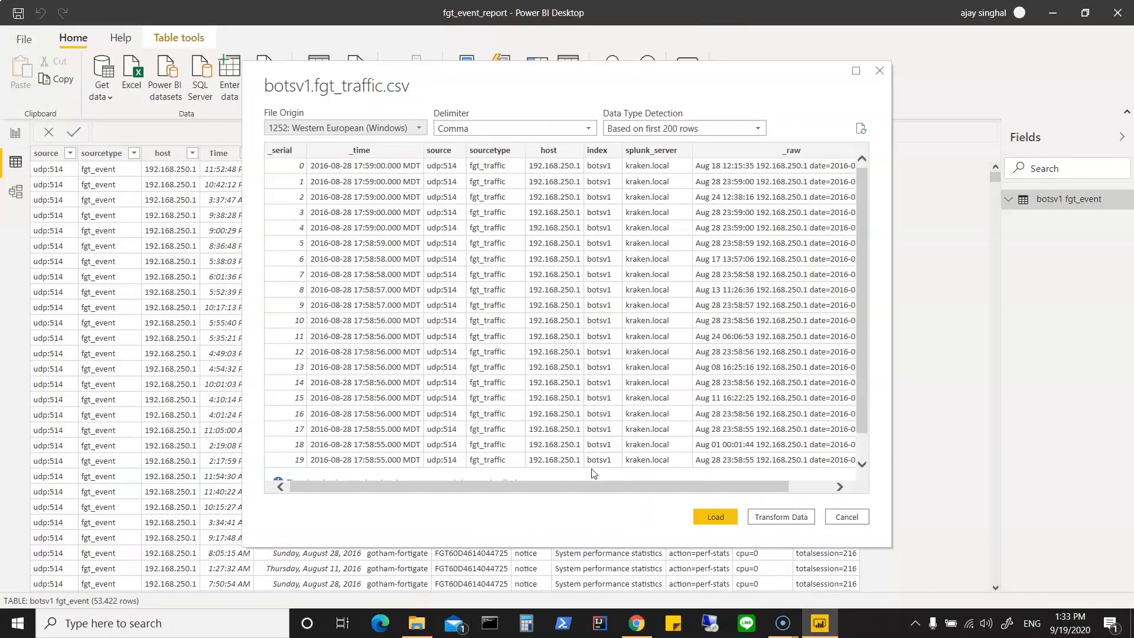
left_click(763, 518)
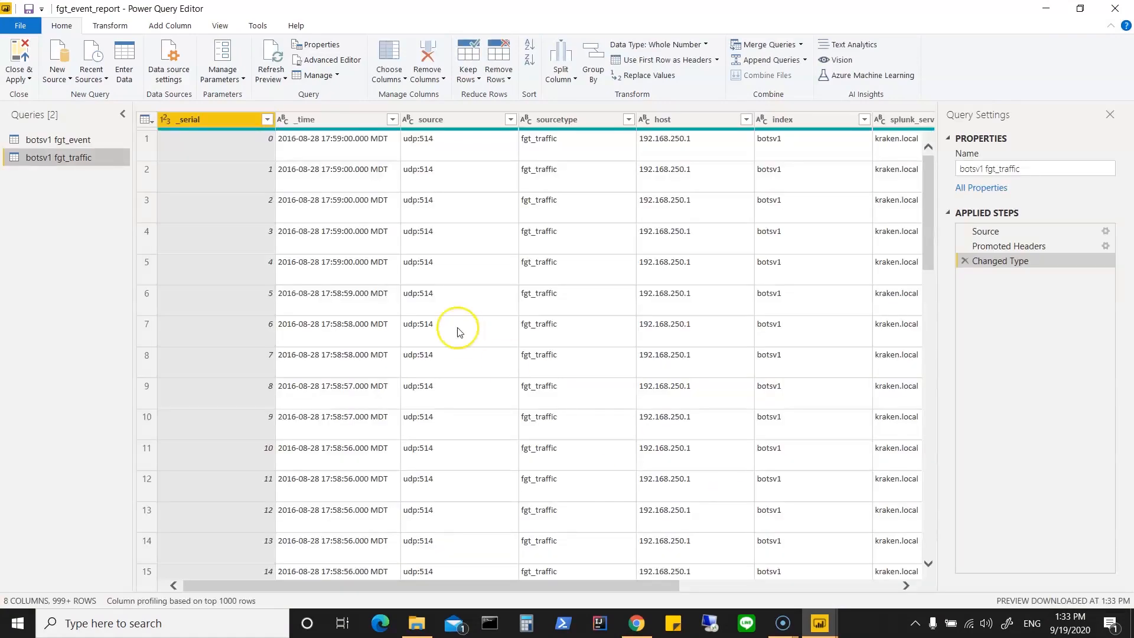
Step: Remove the _serial, _time, index and splunk_server columns from the botsv1 fgt_traffic query
right_click(209, 119)
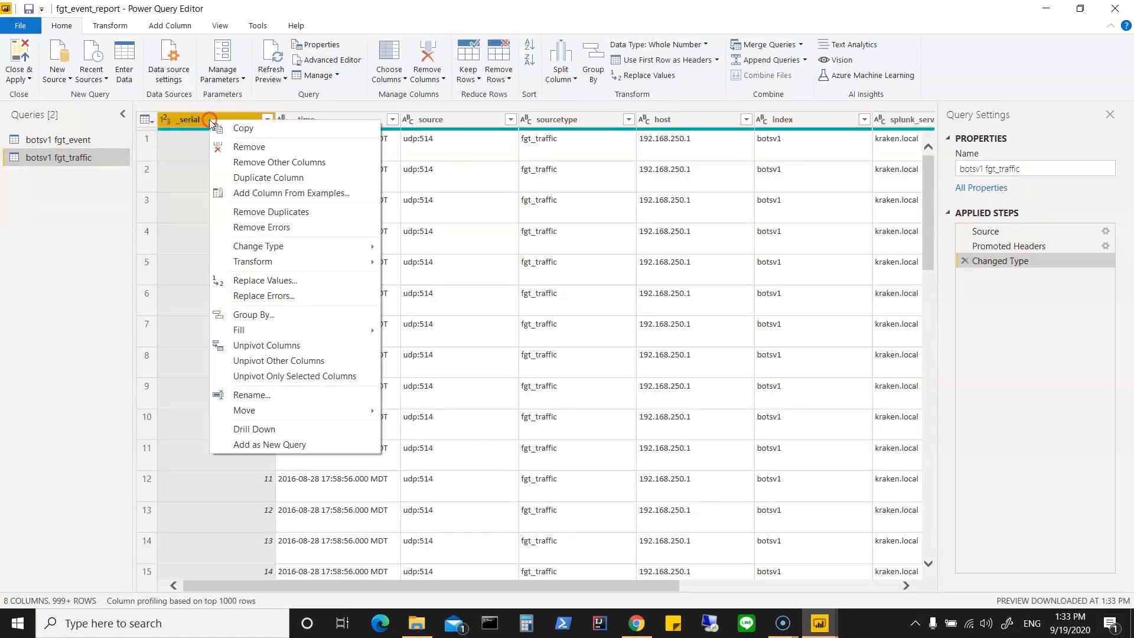
left_click(231, 145)
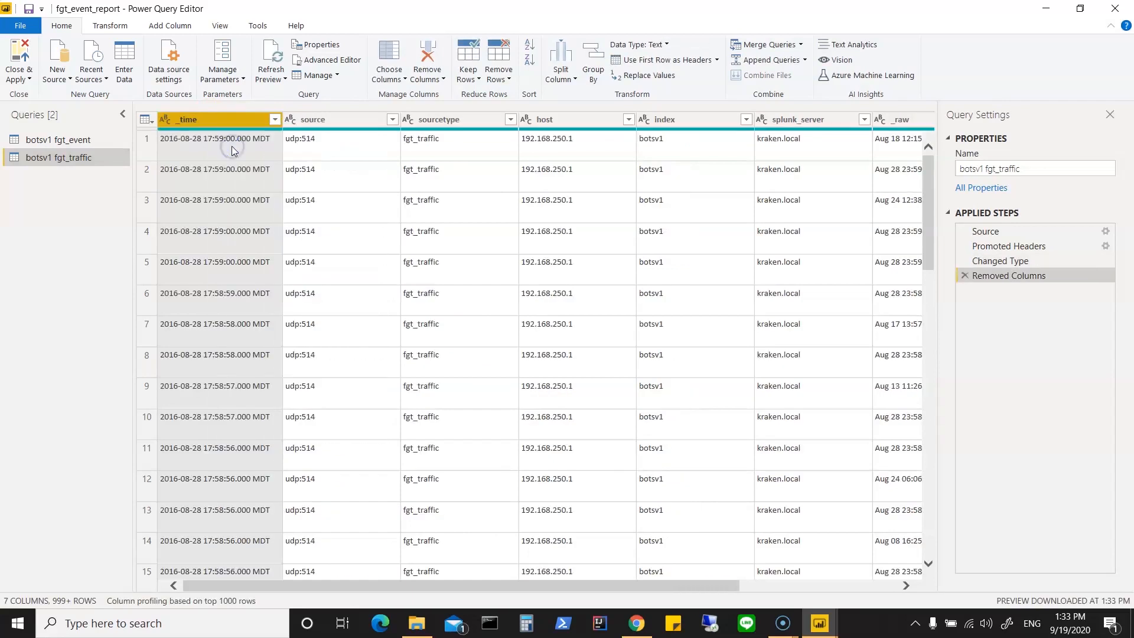
right_click(232, 120)
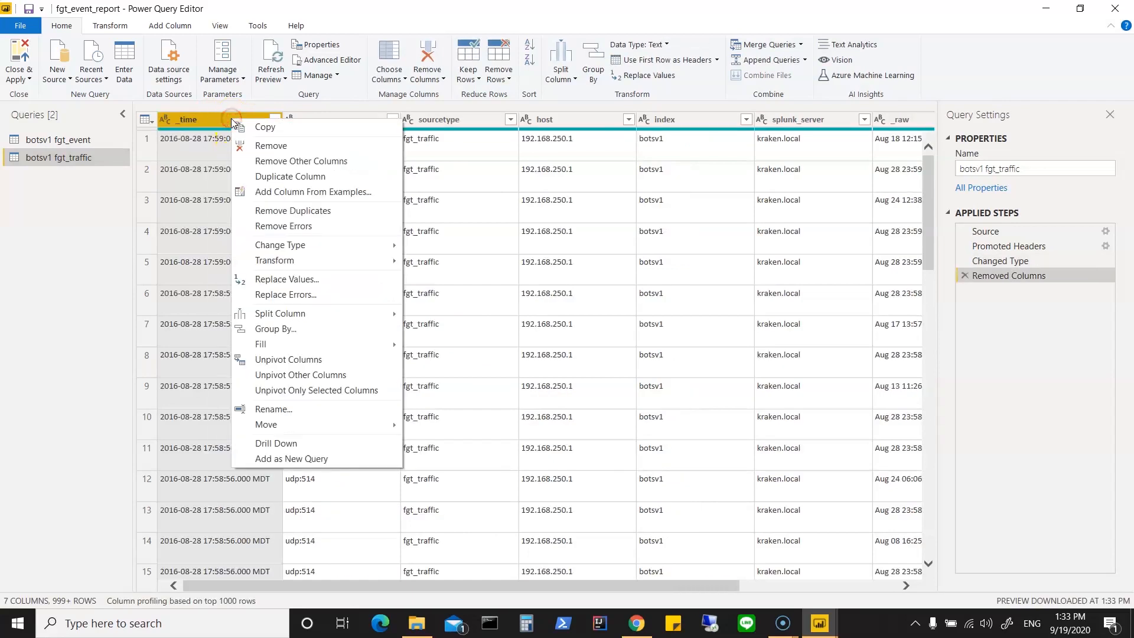
left_click(258, 145)
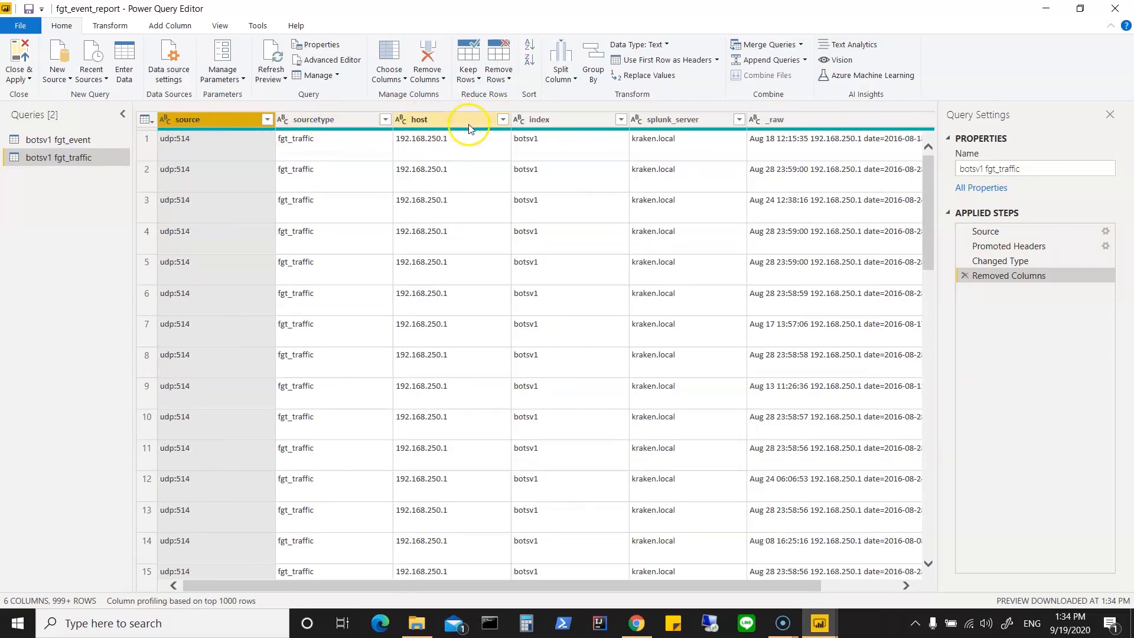
right_click(550, 121)
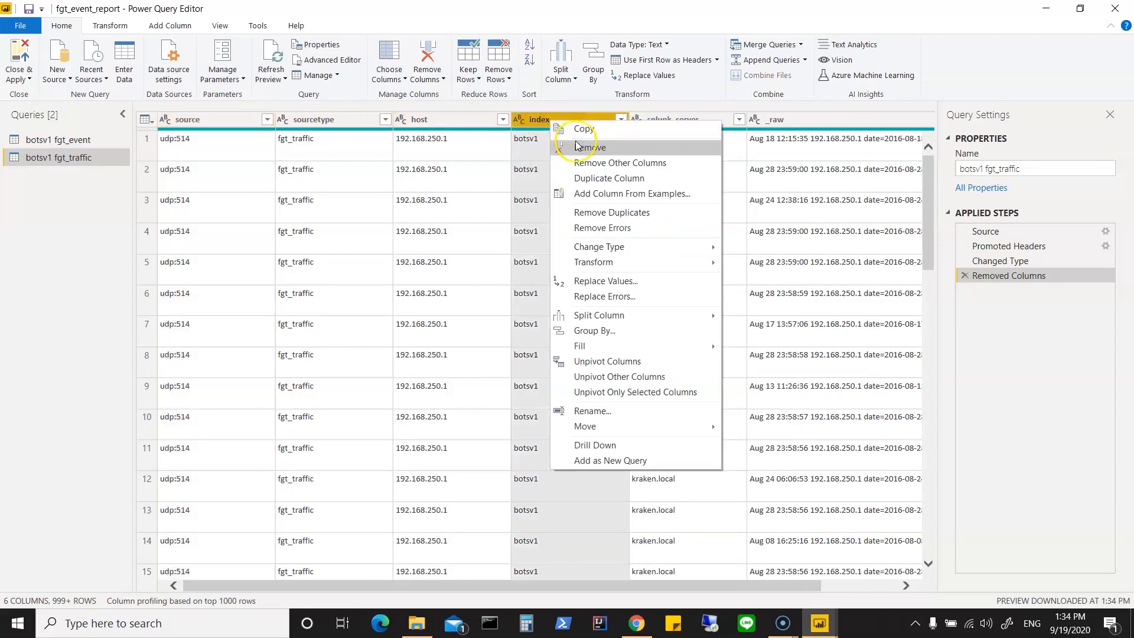
left_click(577, 146)
right_click(553, 118)
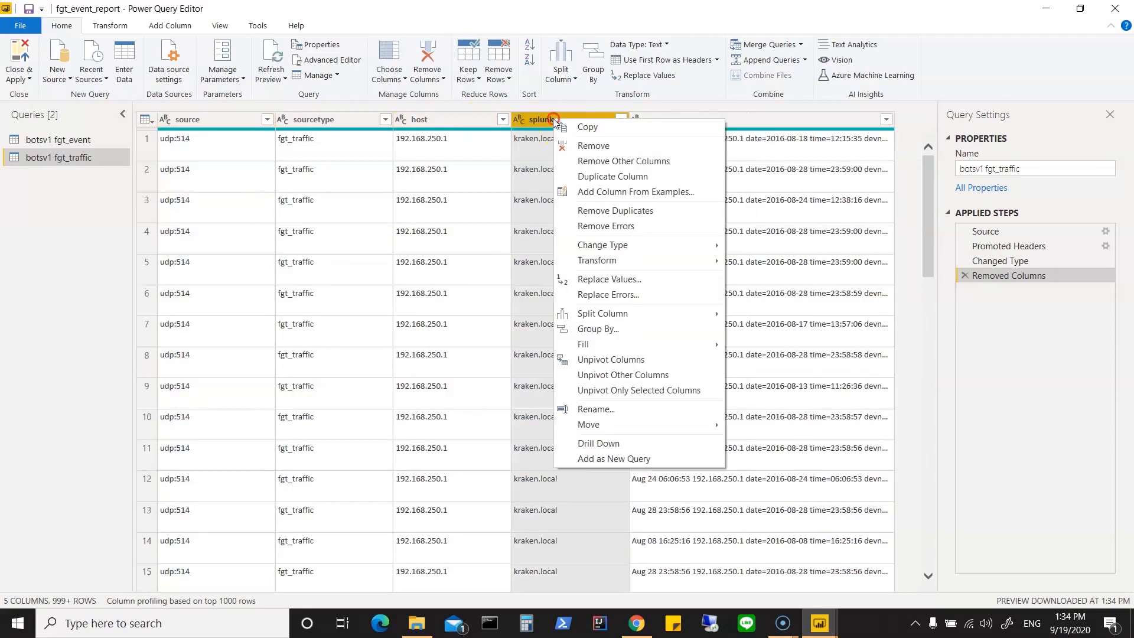
left_click(577, 145)
left_click(633, 122)
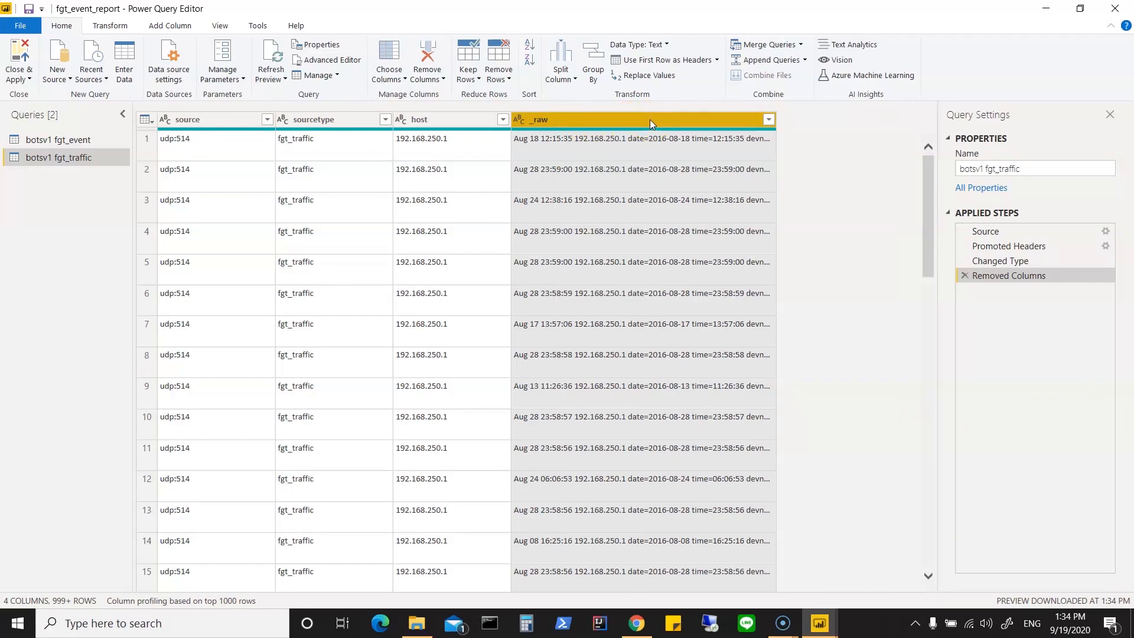
left_click(645, 158)
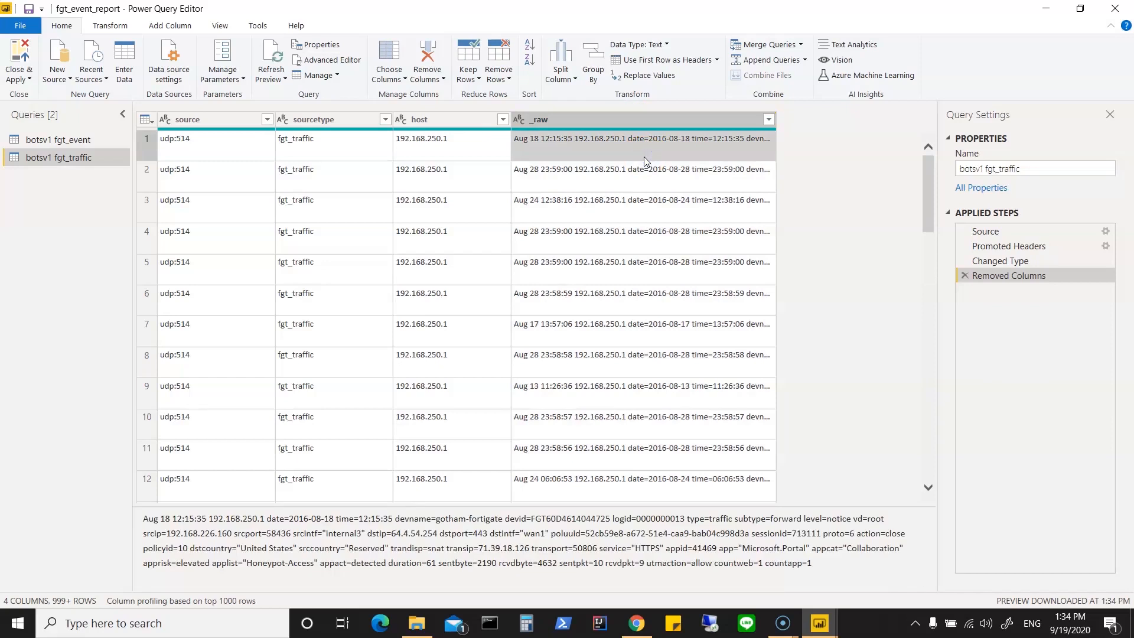
left_click(667, 122)
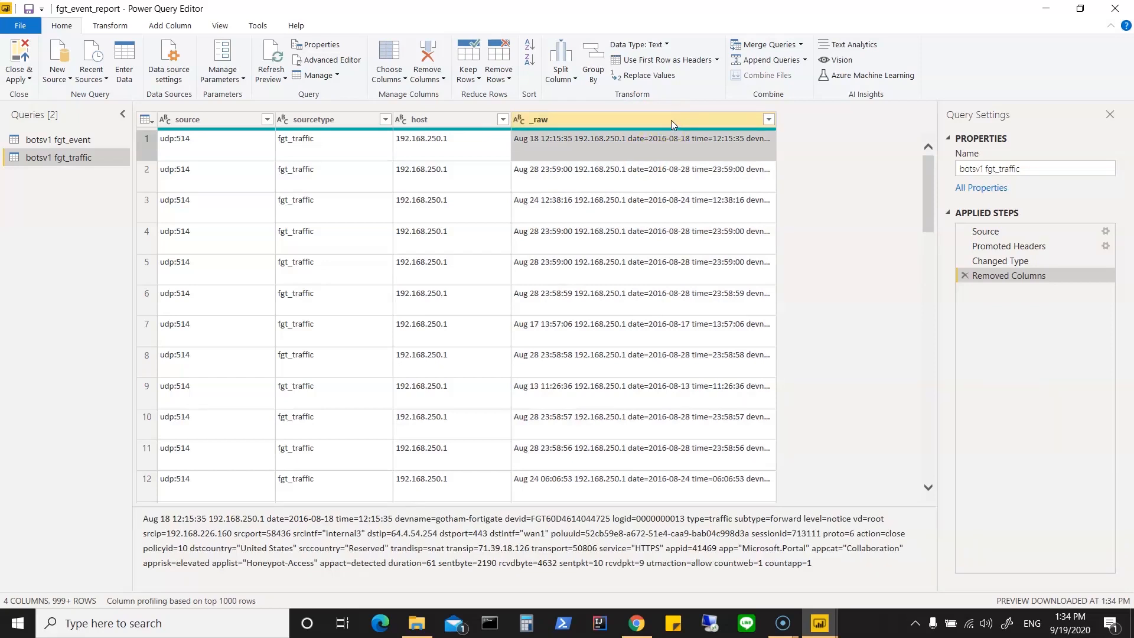
right_click(671, 120)
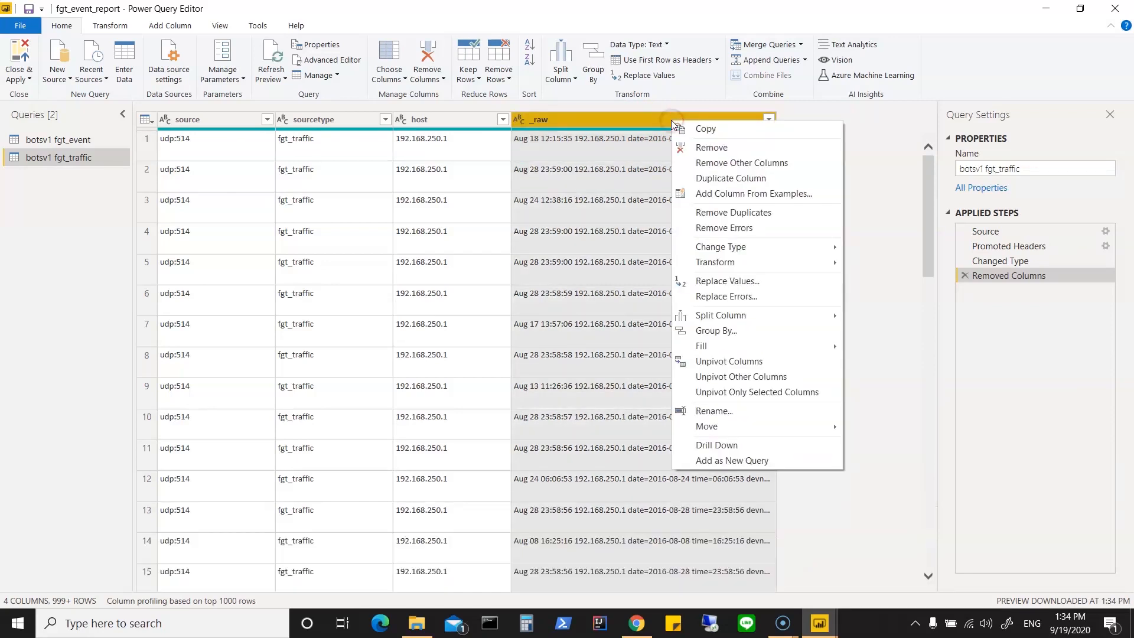
mouse_move(725, 315)
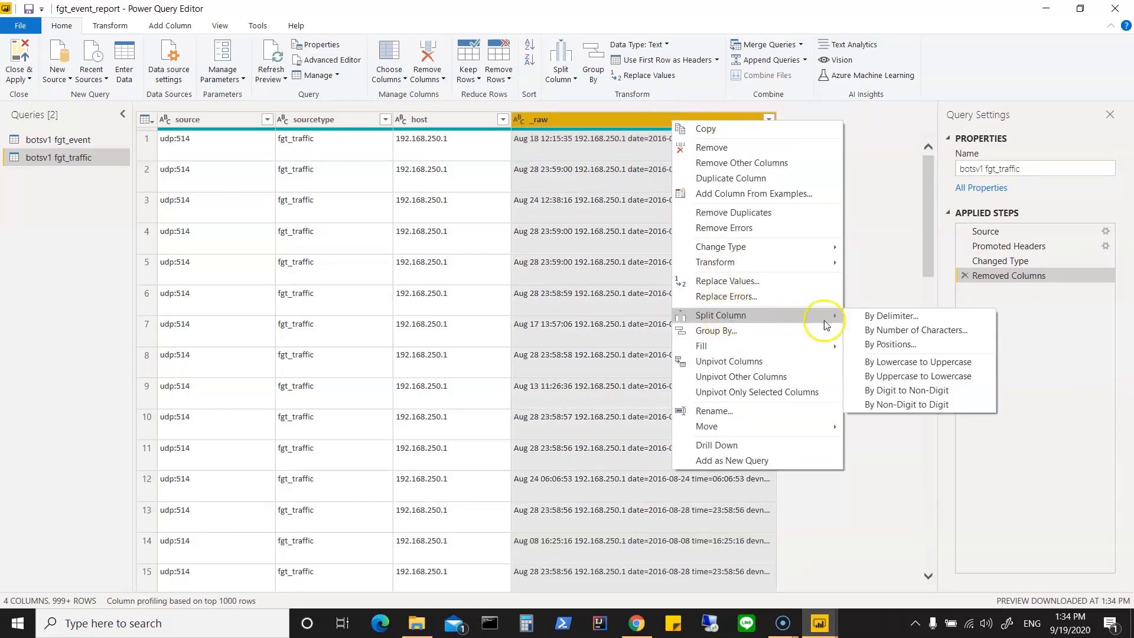
left_click(869, 349)
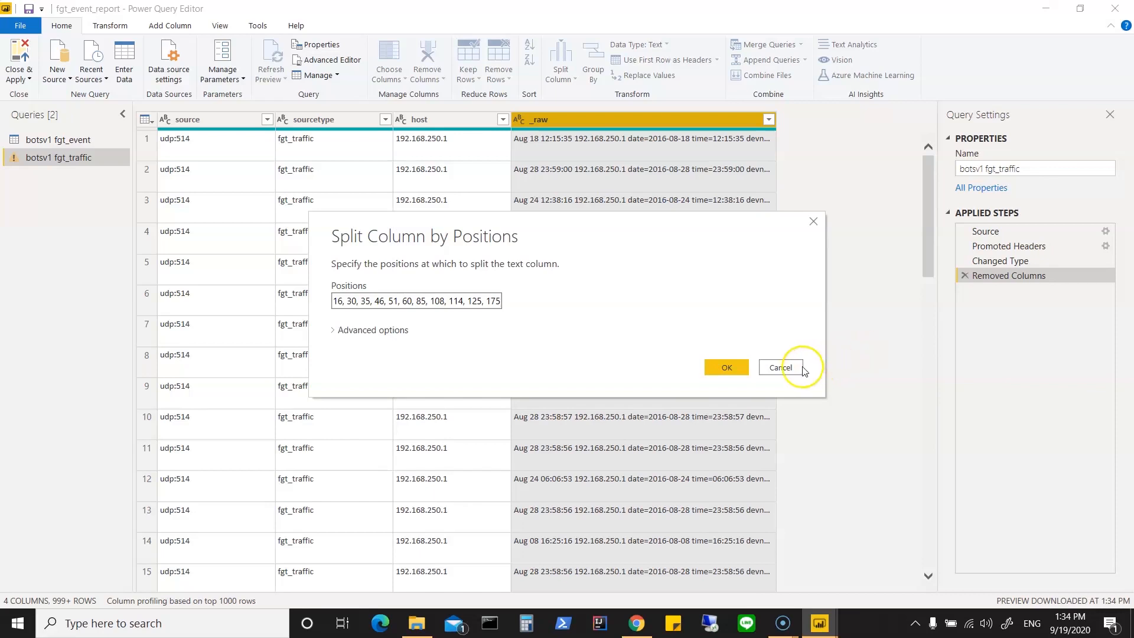
left_click(785, 368)
Step: Split the _raw column by the Space delimiter at each occurrence of the delimiter
right_click(650, 120)
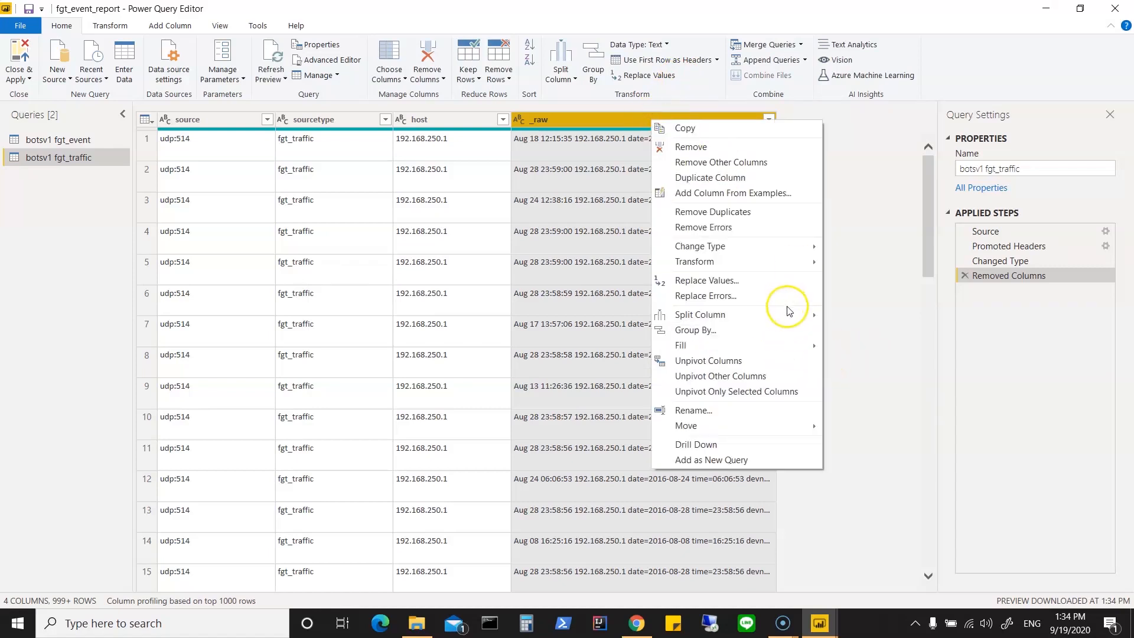
mouse_move(788, 316)
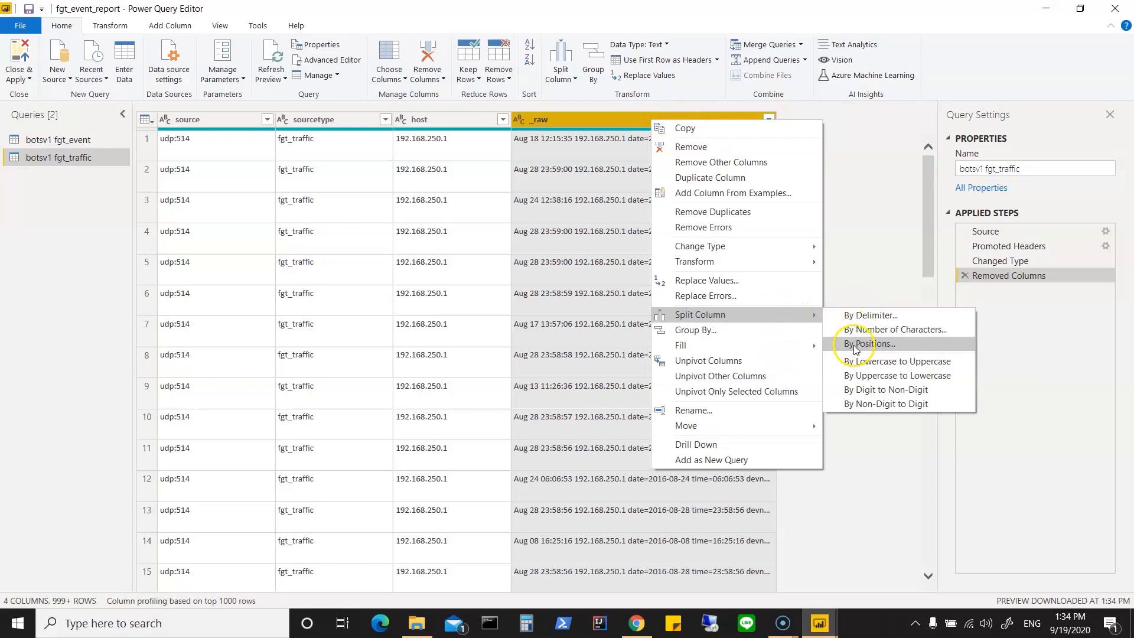
left_click(869, 316)
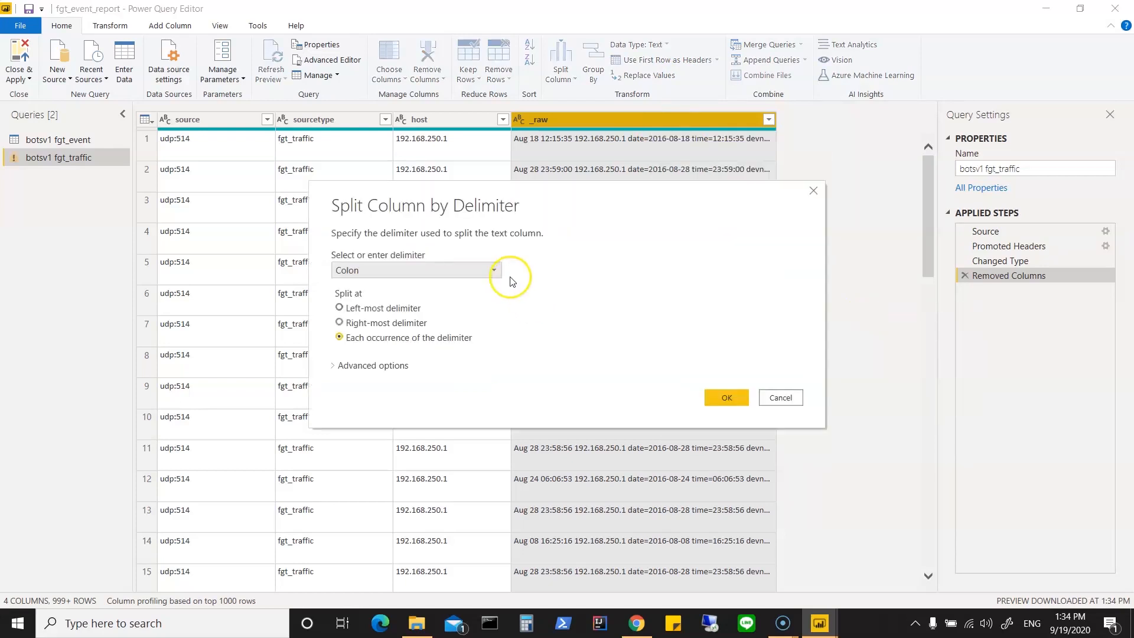
left_click(494, 270)
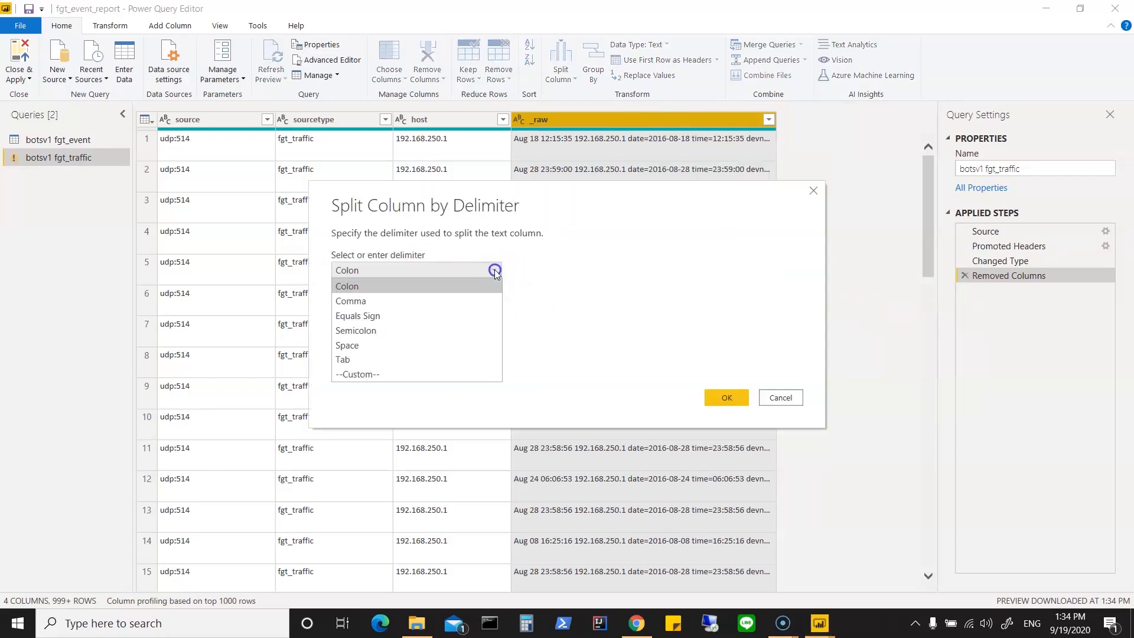
left_click(378, 345)
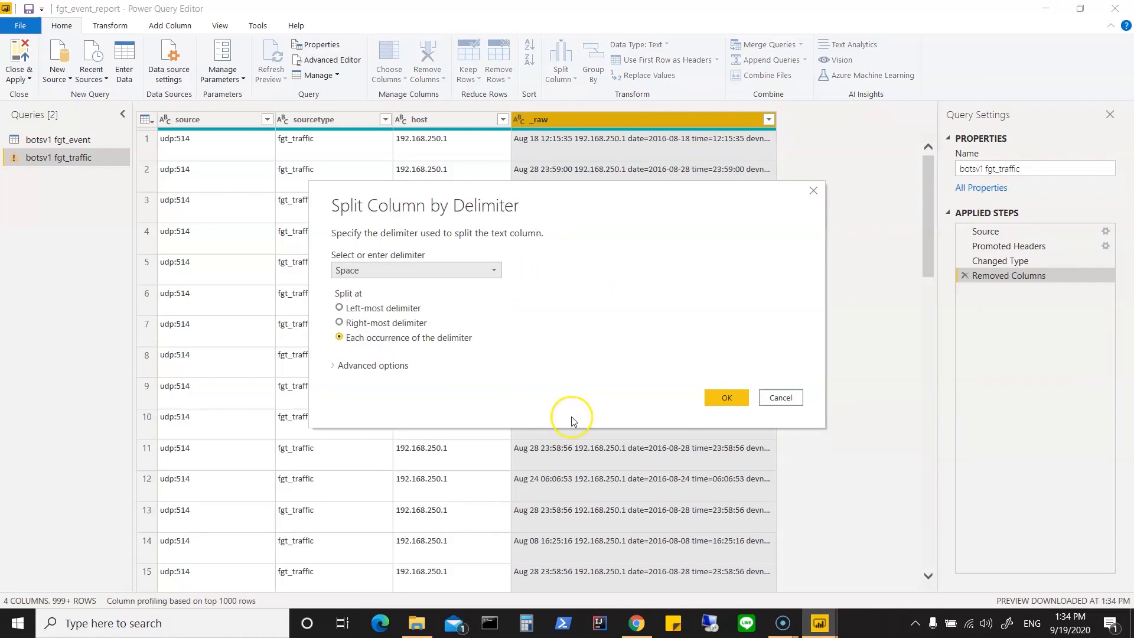
left_click(723, 398)
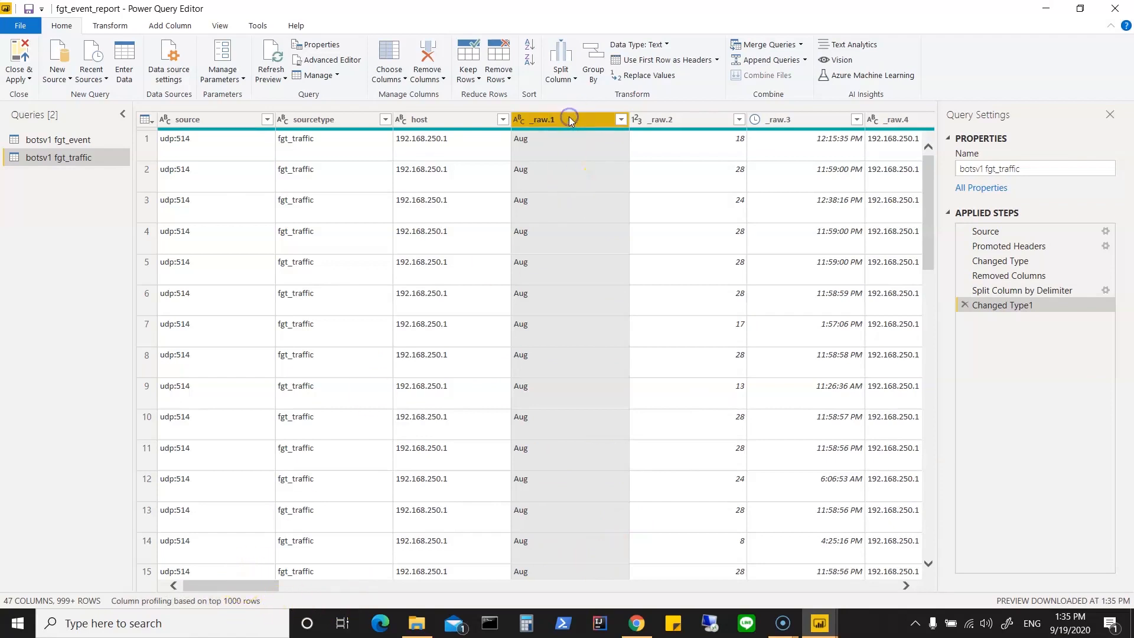
Step: Remove the _raw.1 and _raw.2 columns holding the month and day from the botsv1 fgt_traffic query
left_click(685, 119, "ctrl")
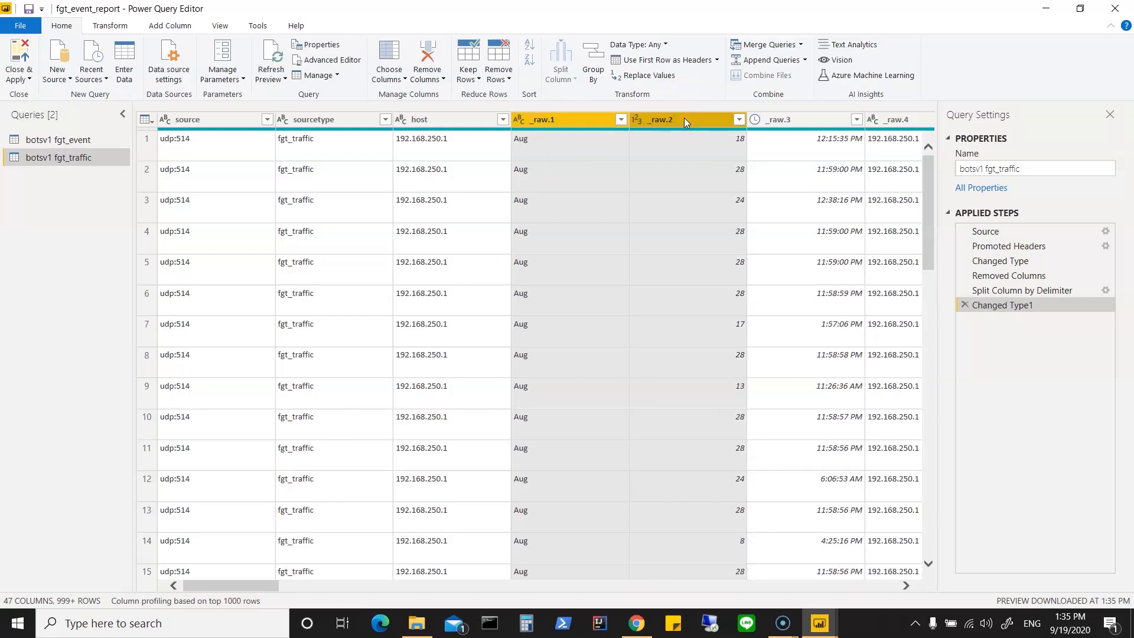
left_click_drag(239, 585, 190, 590)
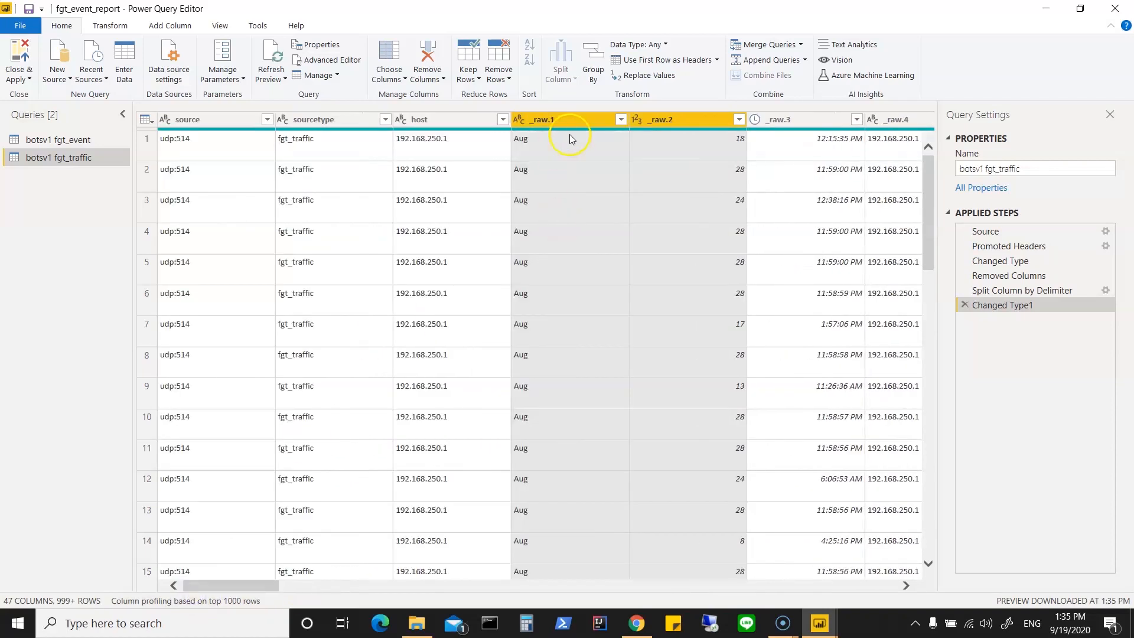
right_click(561, 119)
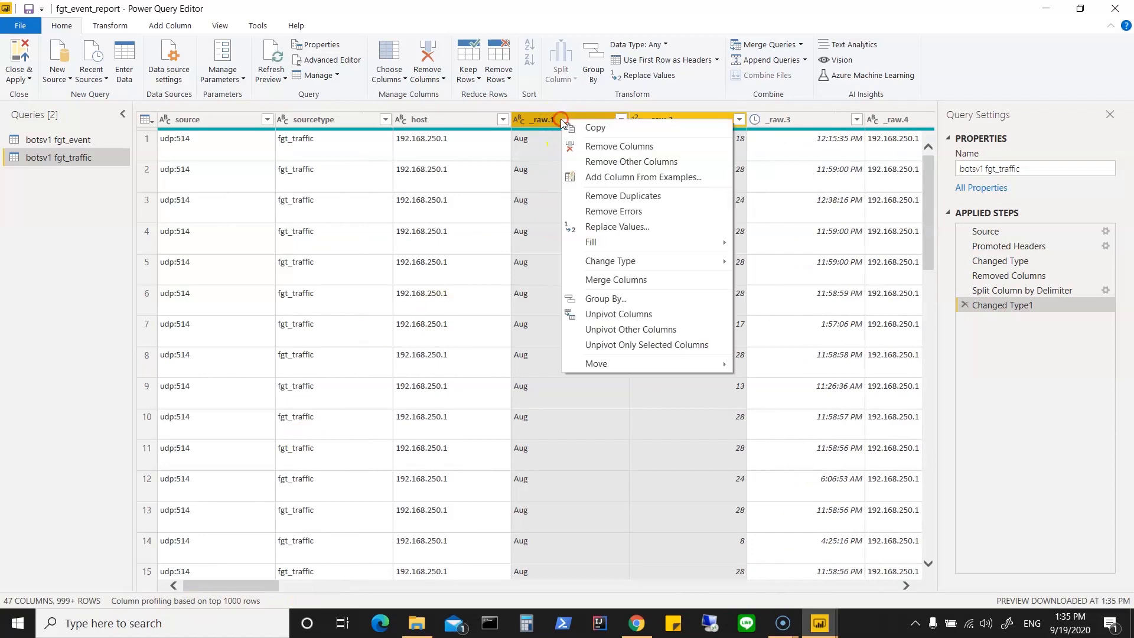
left_click(584, 144)
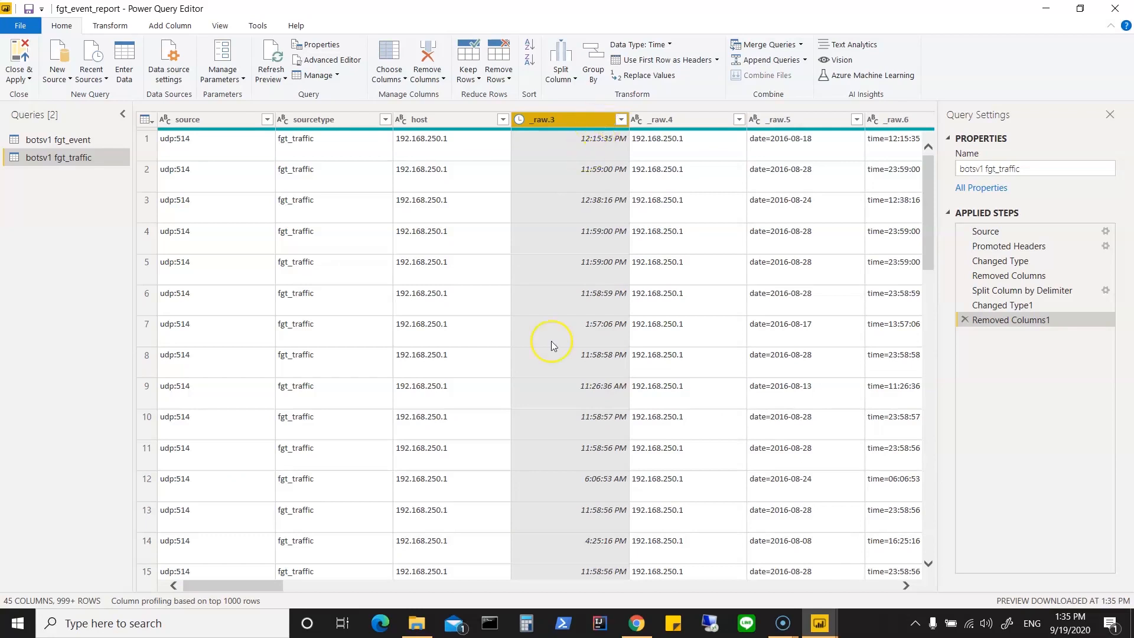
Step: Remove the _raw.3 time column and the _raw.4 column that duplicates the host address
left_click_drag(261, 585, 273, 587)
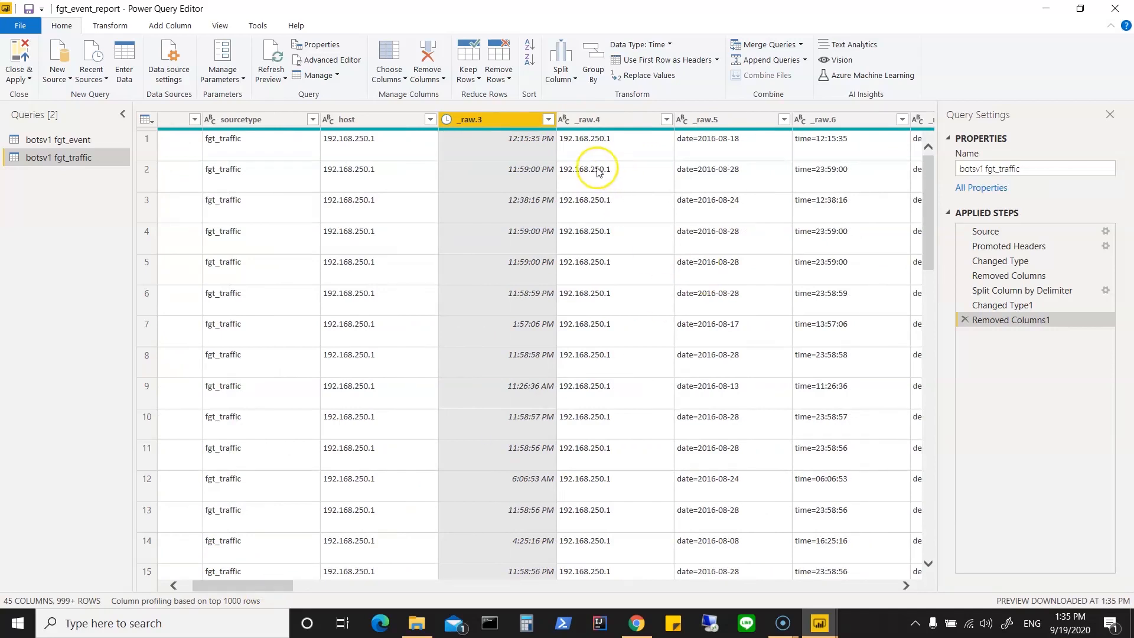
right_click(511, 121)
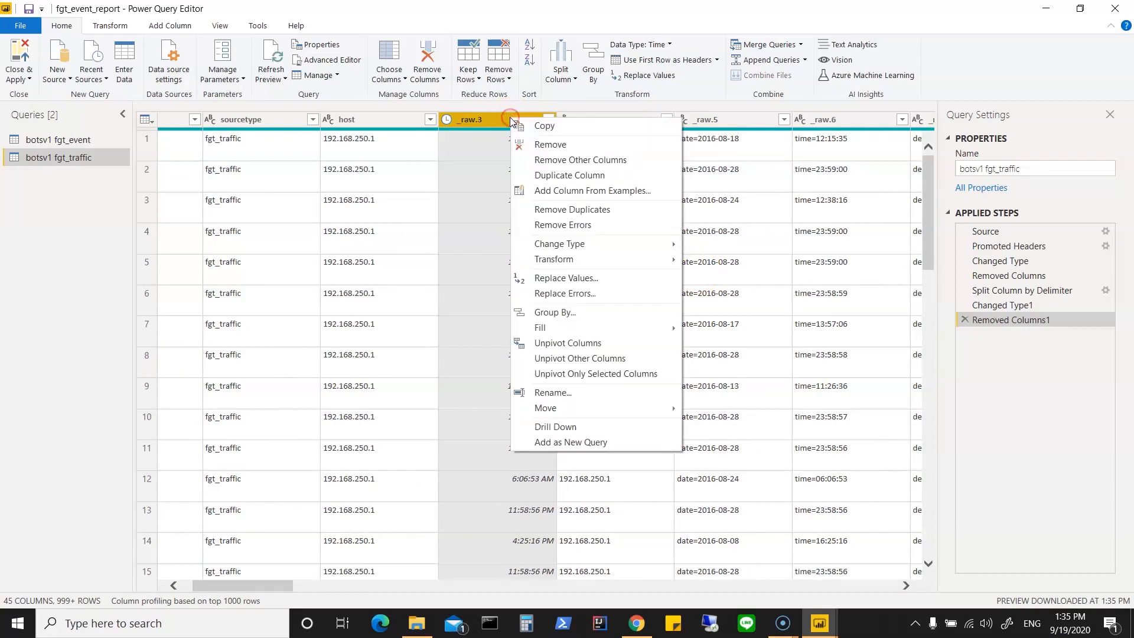
left_click(530, 144)
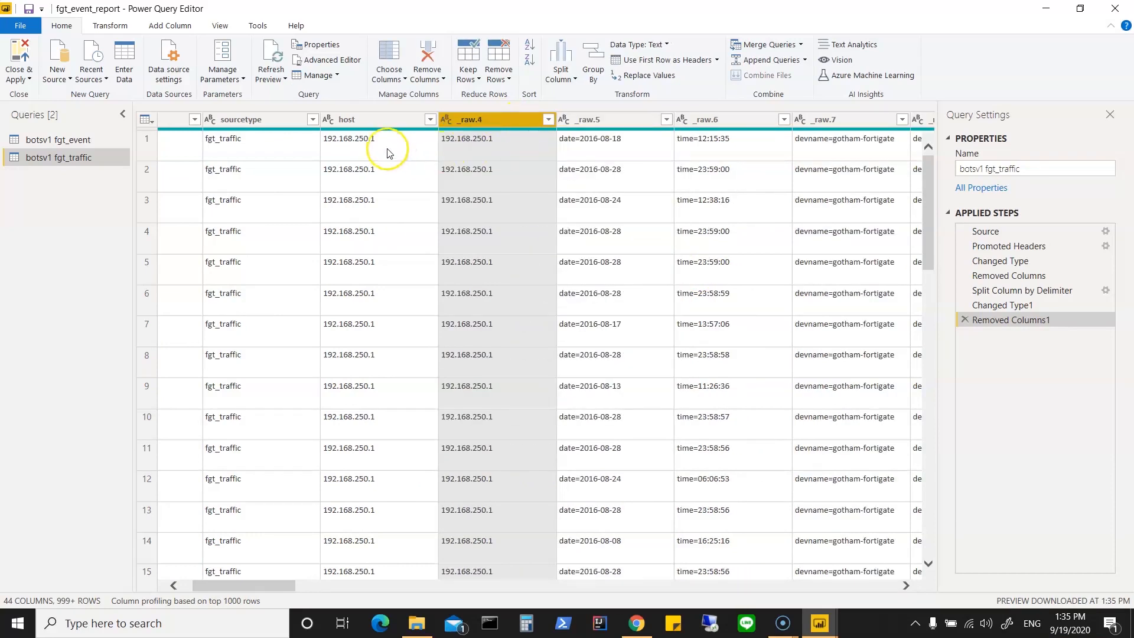
left_click(454, 144)
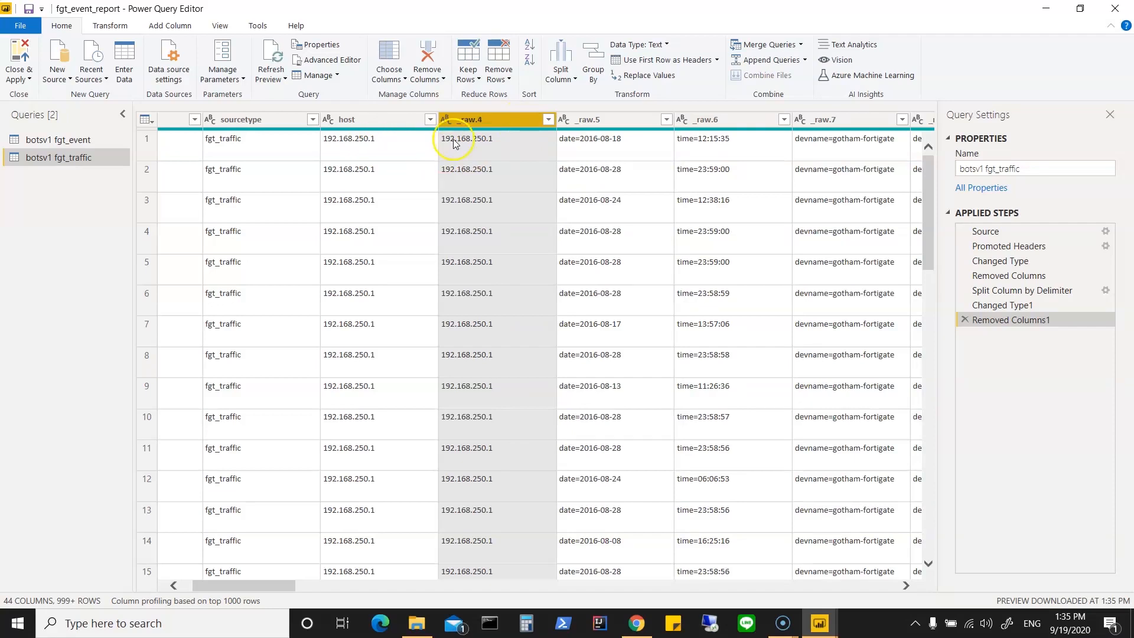
right_click(502, 122)
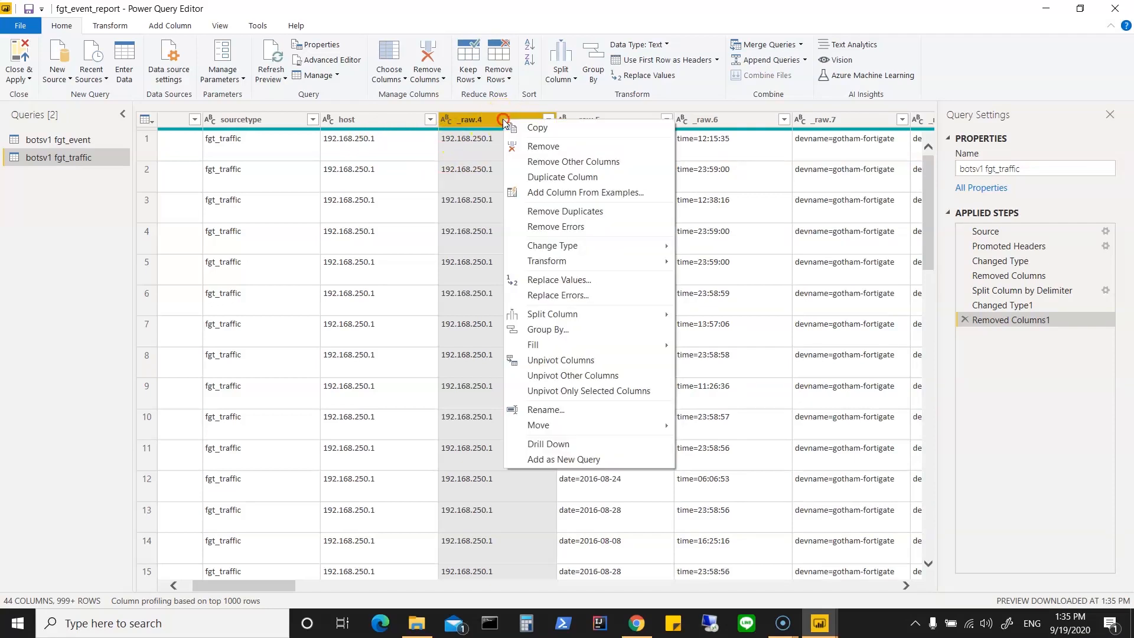
left_click(529, 148)
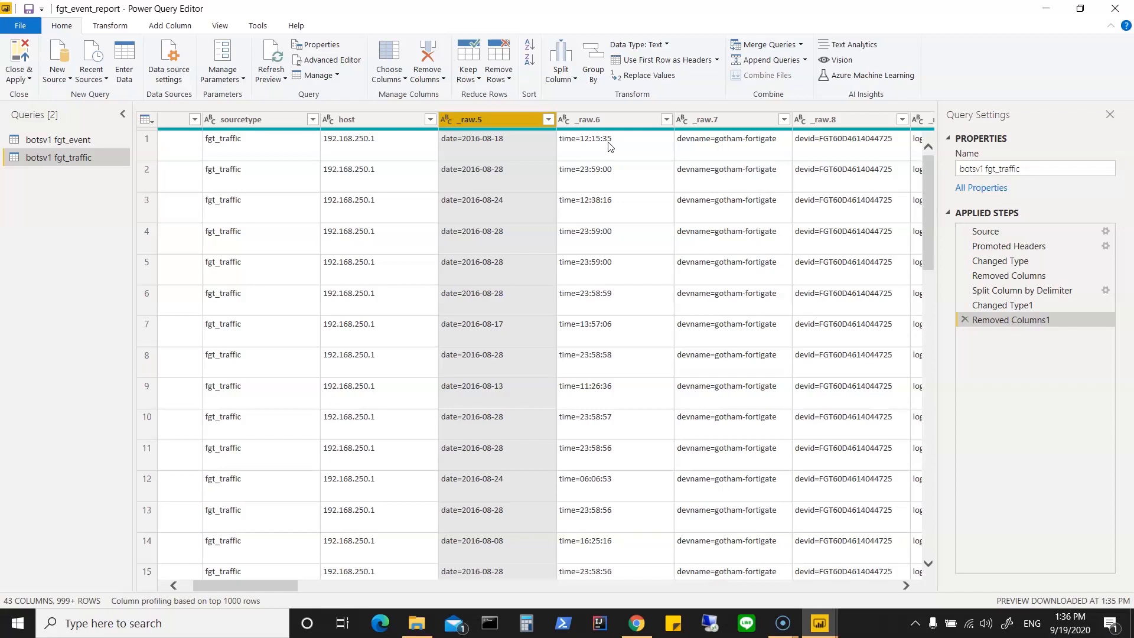
Step: Replace the text "date=" with nothing in the _raw.5 column of the botsv1 fgt_traffic query
left_click(515, 133)
right_click(507, 119)
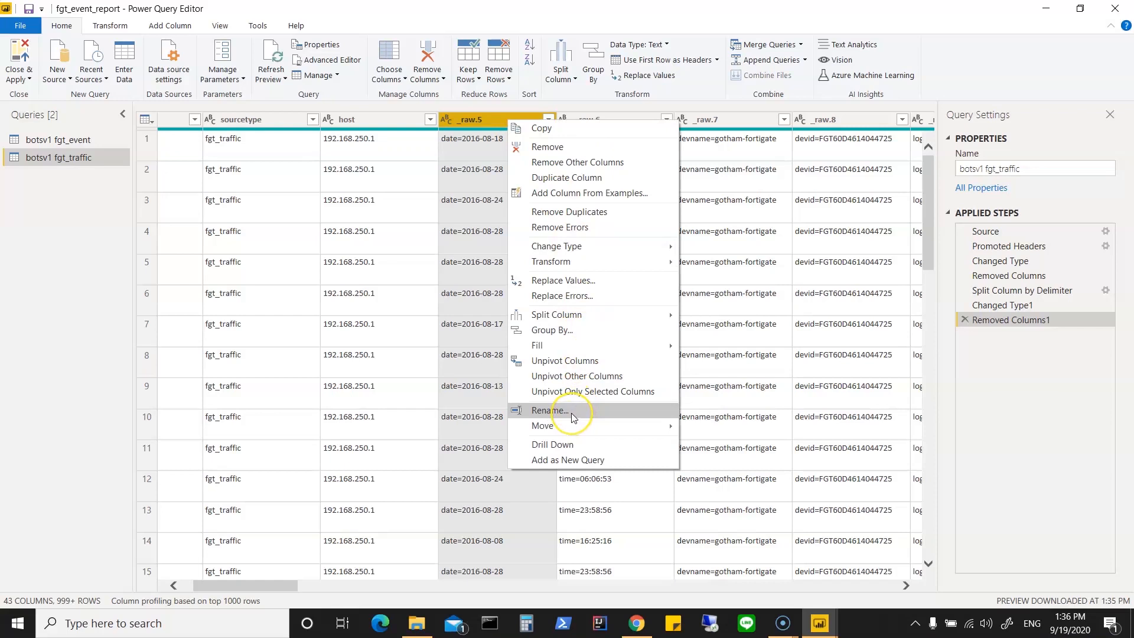
left_click(589, 281)
left_click(454, 289)
type("date")
left_click(714, 385)
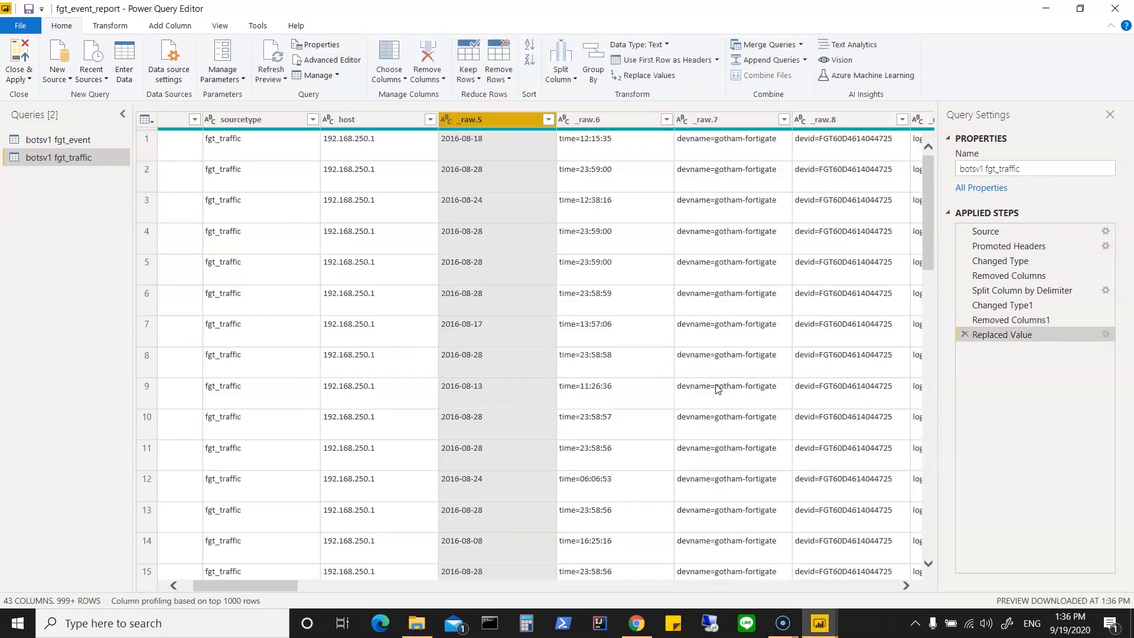
Step: Replace the text "time=" with nothing in the _raw.6 column, leaving only the time values
left_click(619, 123)
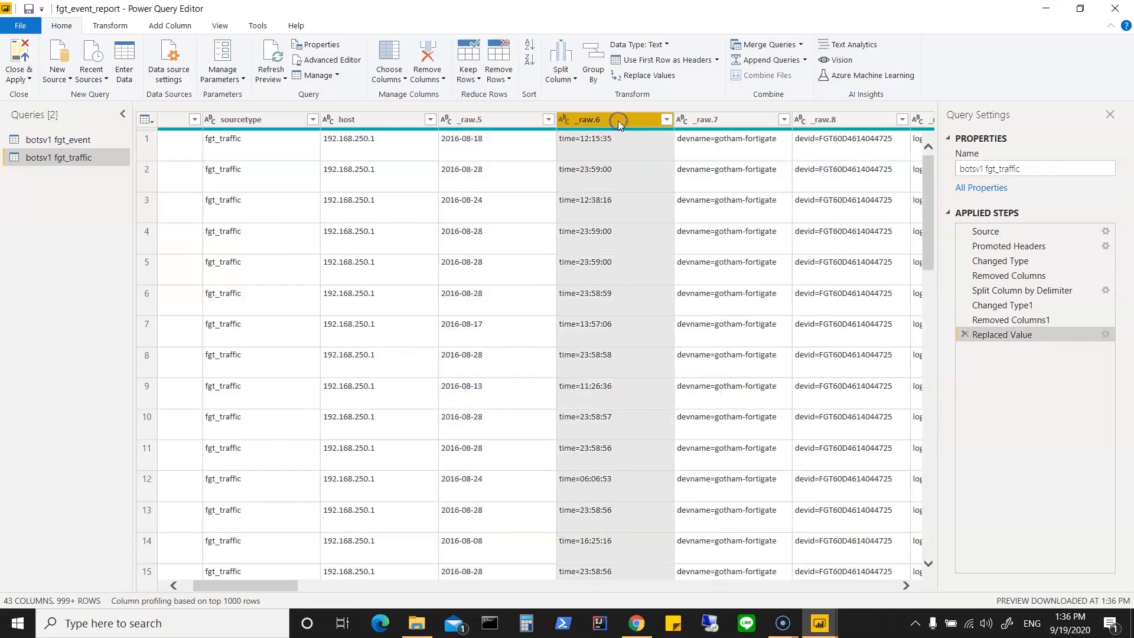
right_click(619, 122)
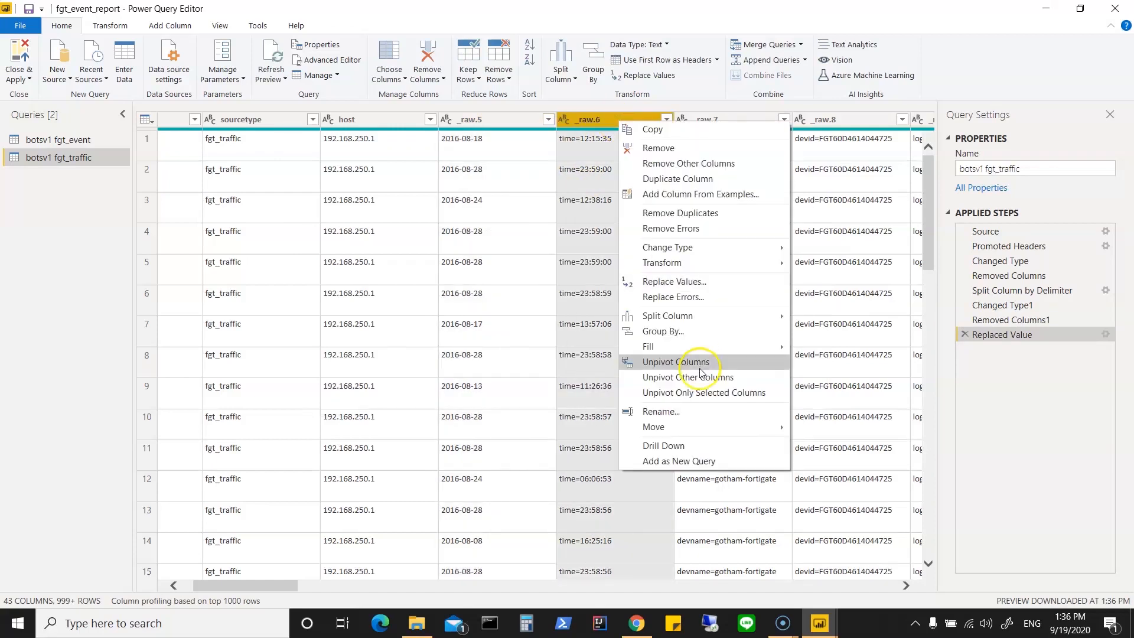
left_click(711, 282)
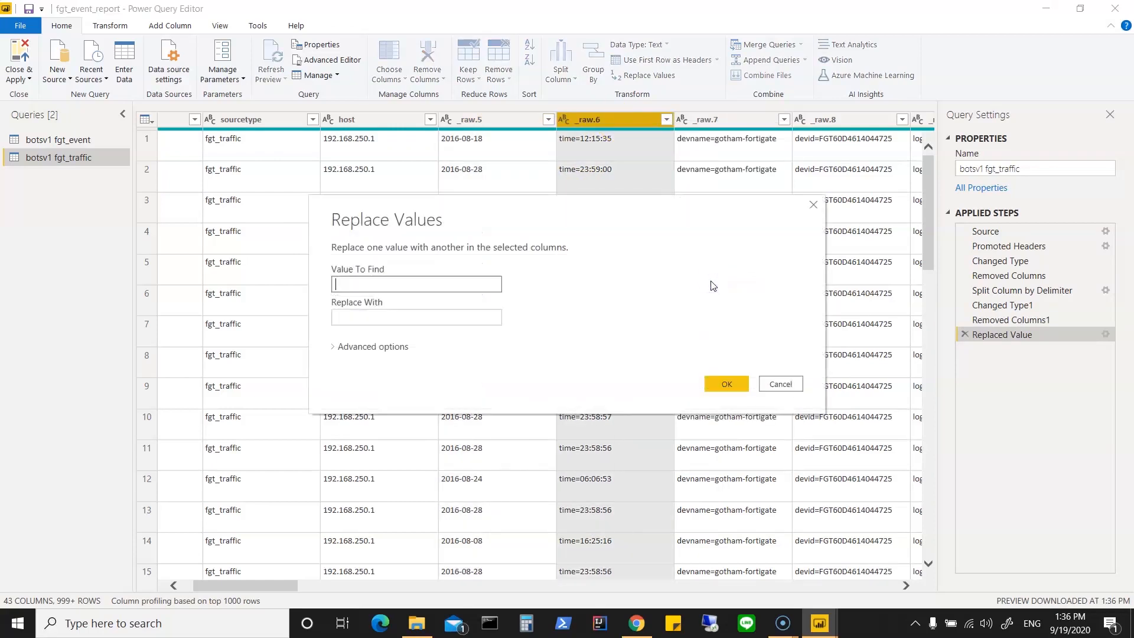
type("time=")
left_click(728, 384)
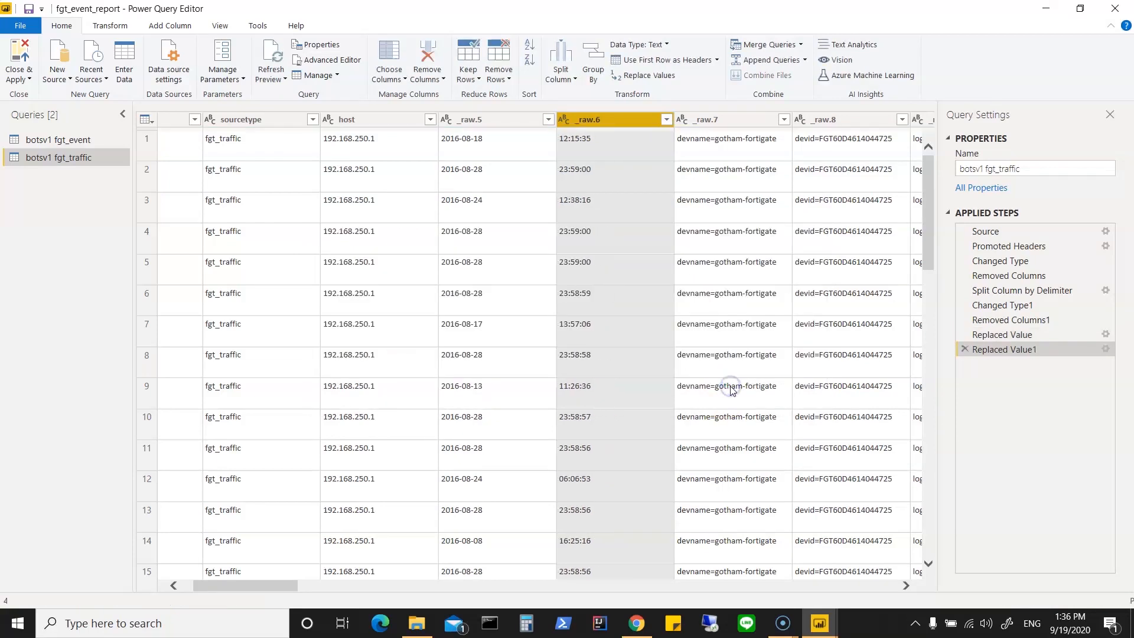
Step: Merge the _raw.5 and _raw.6 columns with a Space separator into a new column named Date
left_click(506, 120)
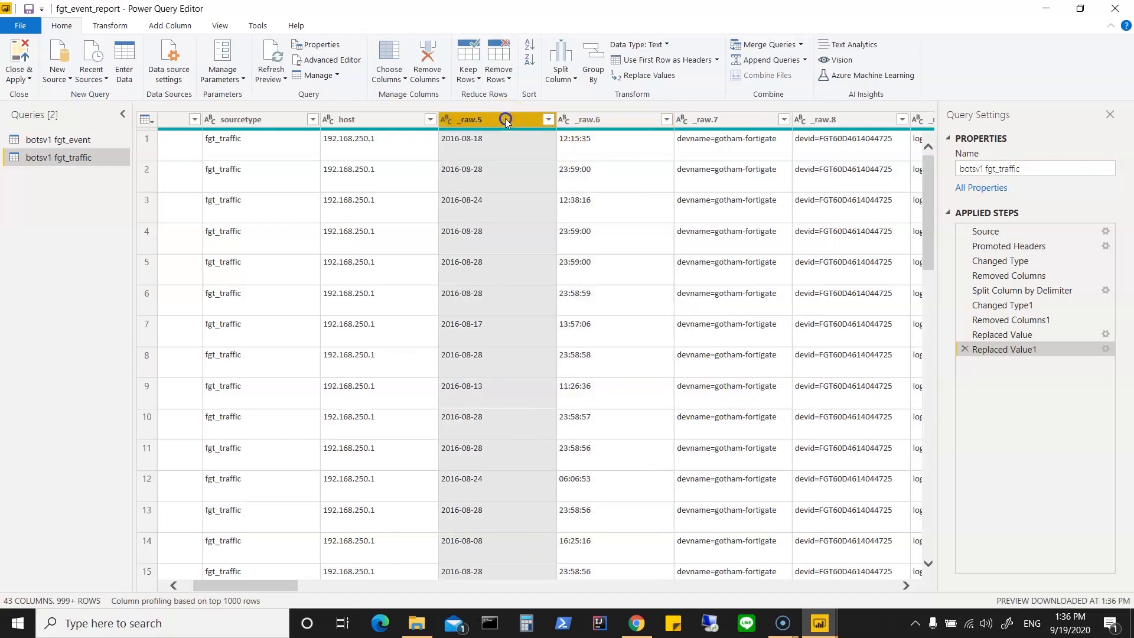
left_click(593, 120, "ctrl")
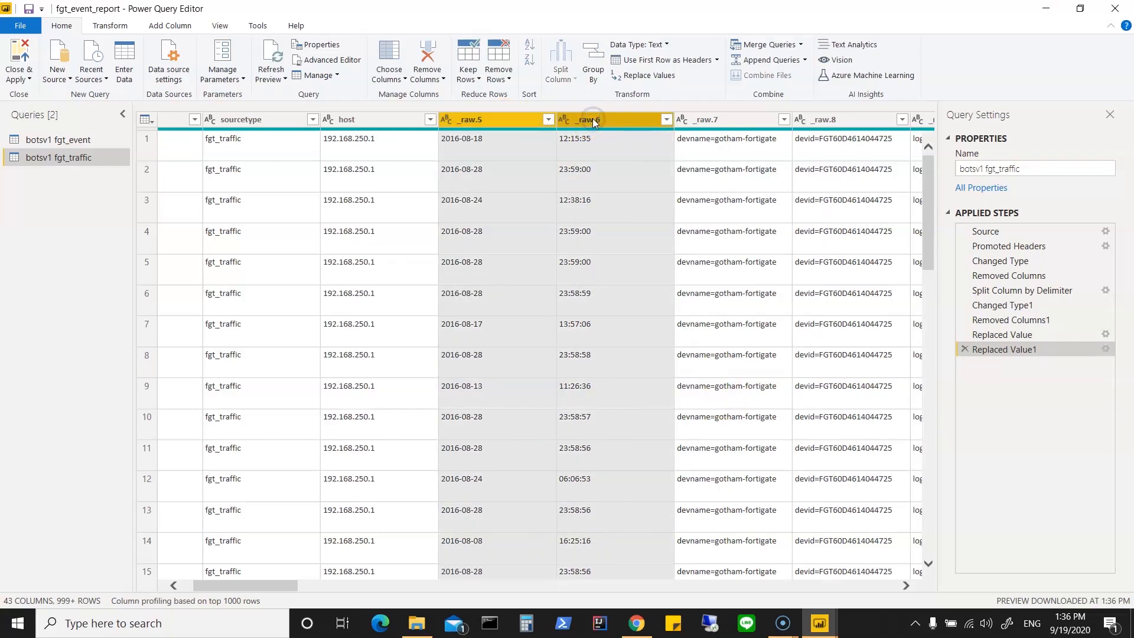
right_click(593, 120)
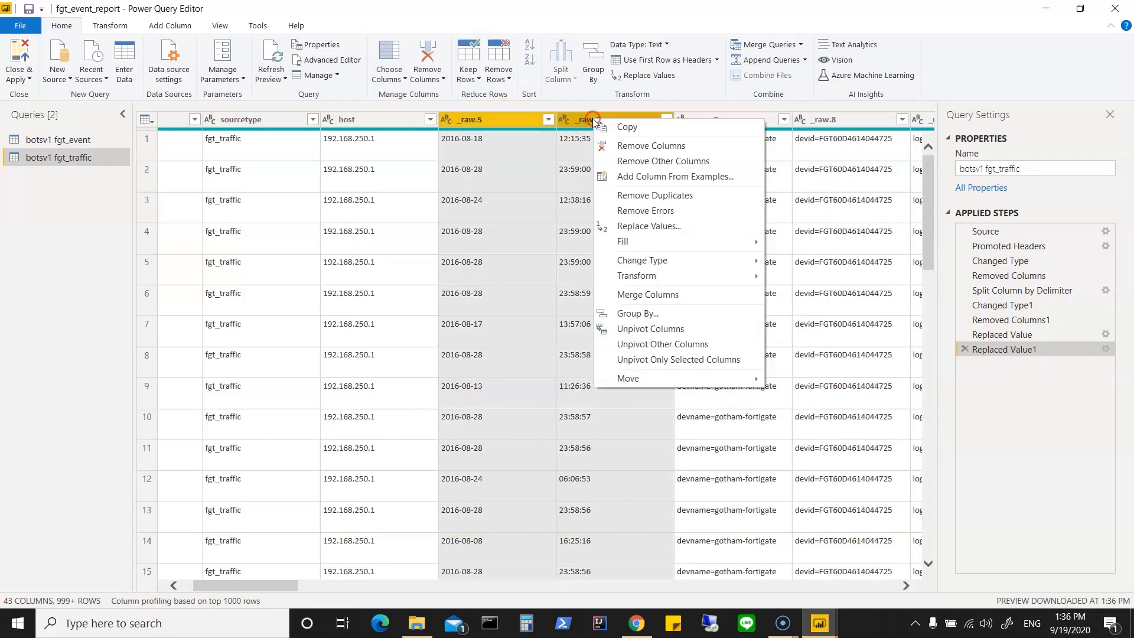
left_click(657, 297)
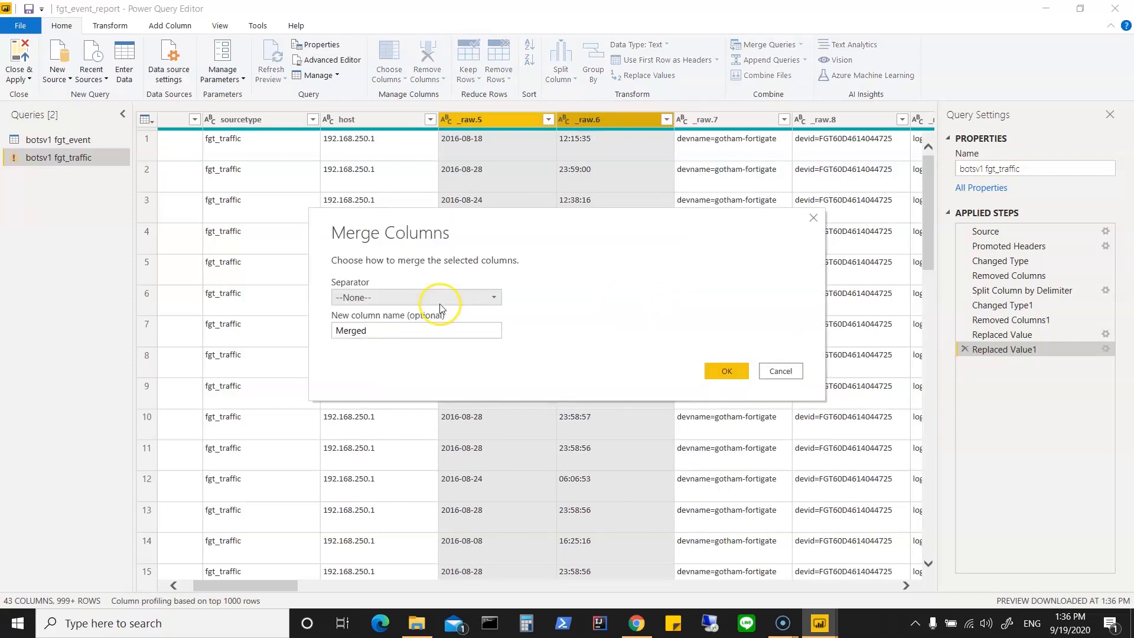
left_click(435, 299)
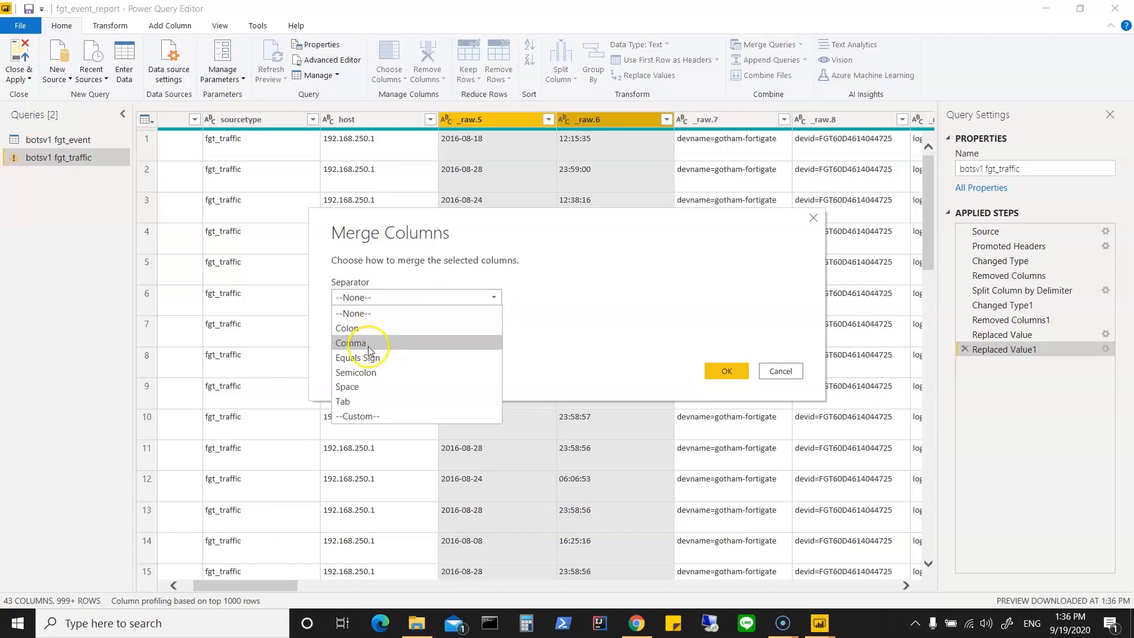
left_click(365, 387)
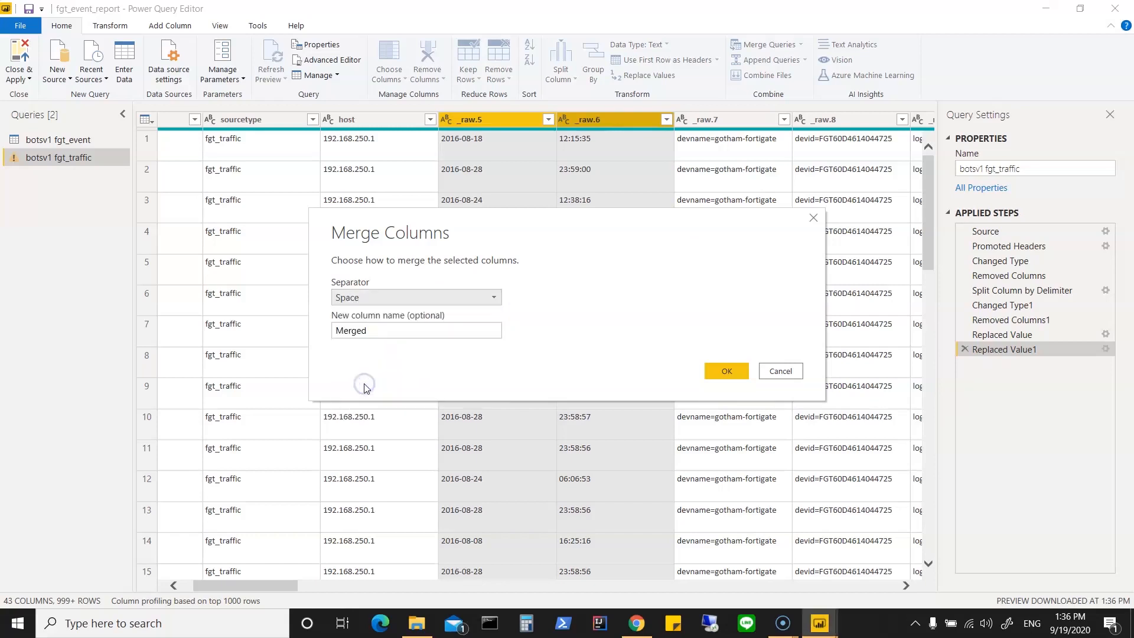
left_click(369, 332)
left_click_drag(369, 332, 317, 331)
type("DatenT")
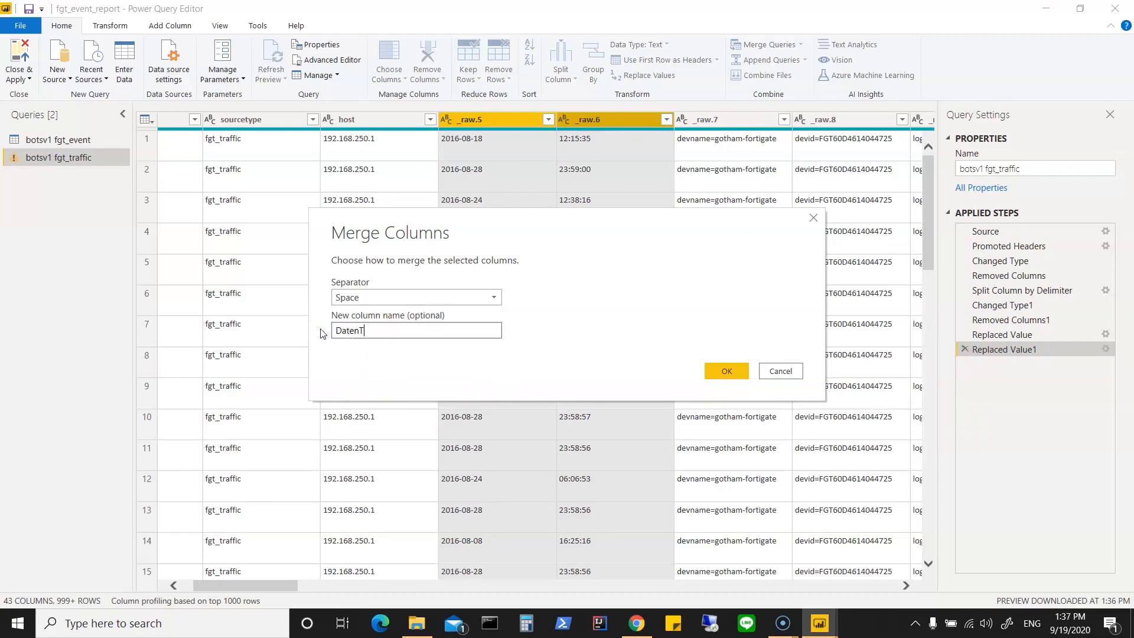
key("BackSpace")
key("BackSpace")
key("BackSpace")
key("BackSpace")
left_click(727, 370)
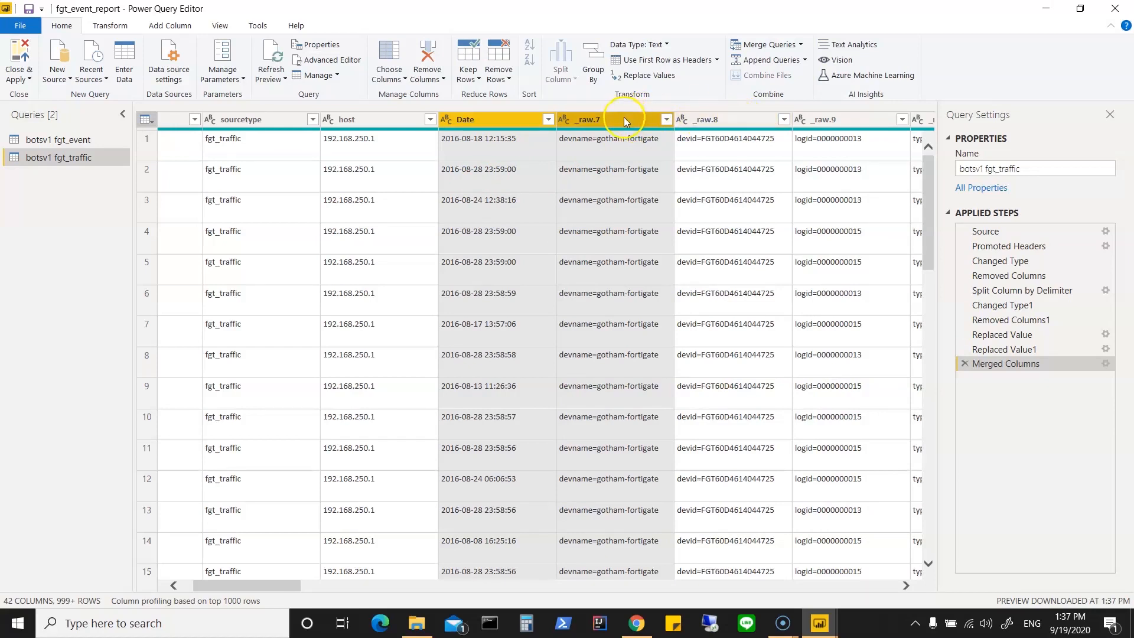
Step: Remove the _raw.9 column holding the logid values and check the distinct values in the _raw.10 column
right_click(835, 120)
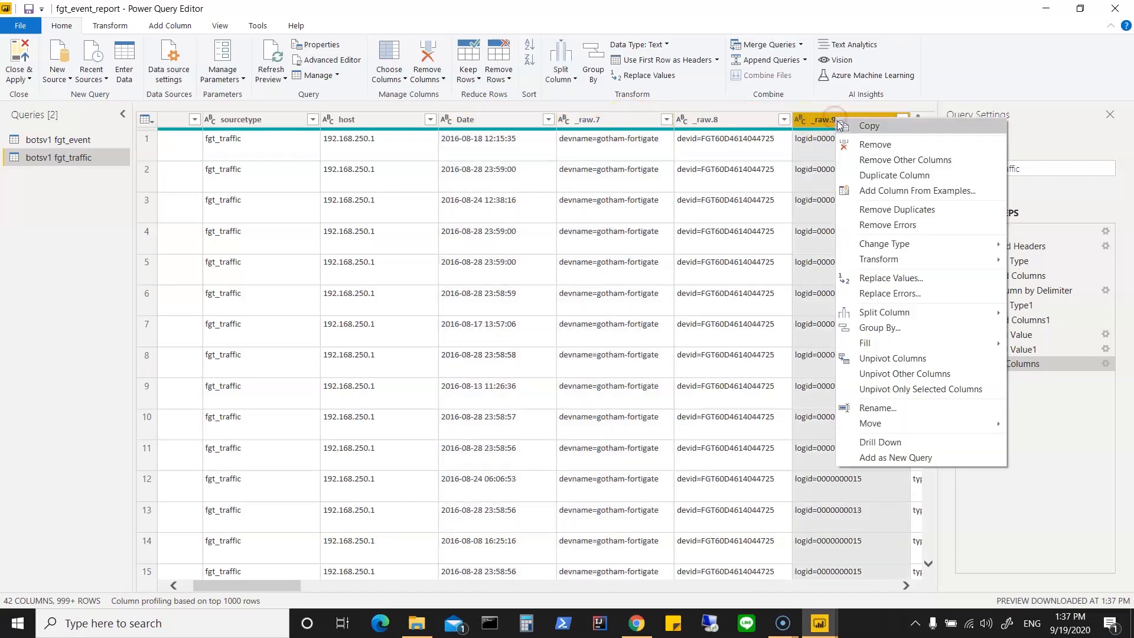
left_click(860, 145)
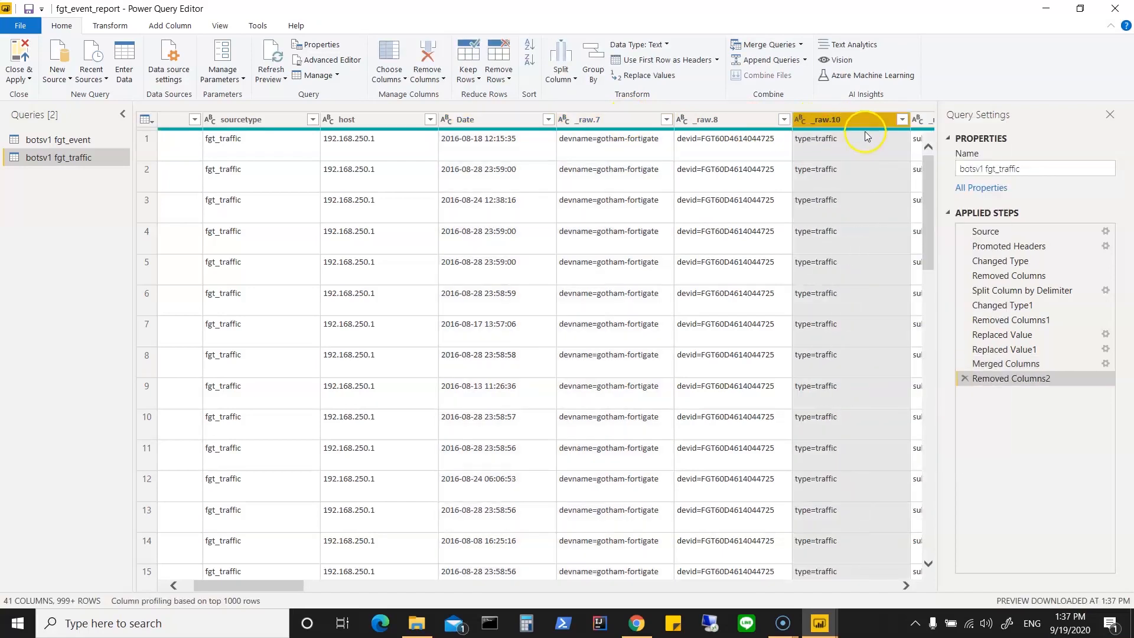
left_click(902, 119)
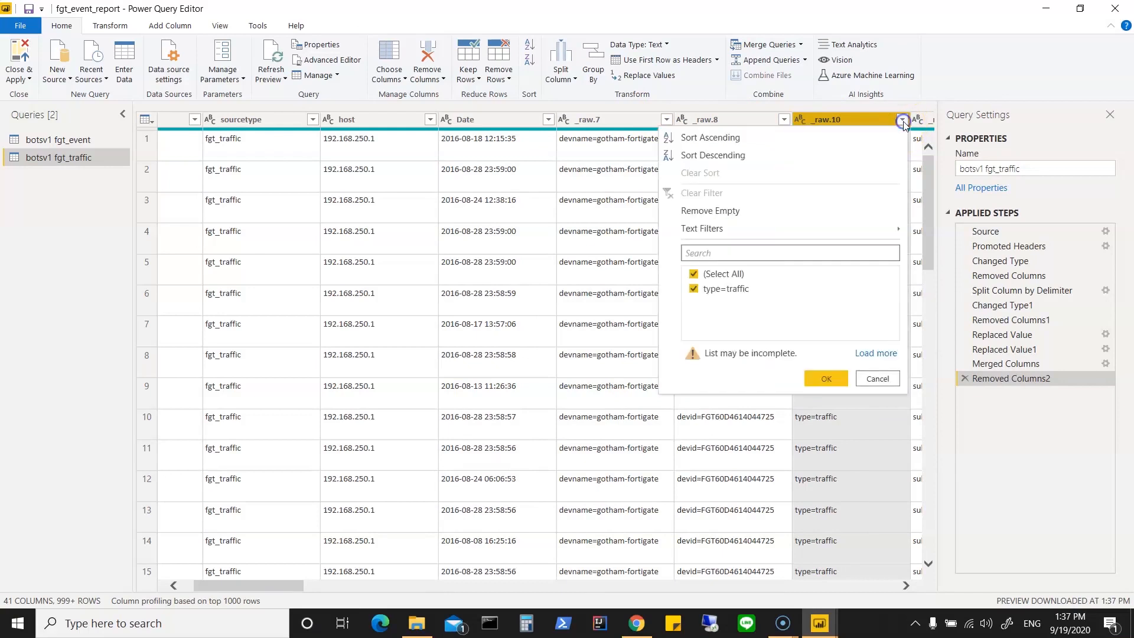
left_click(876, 378)
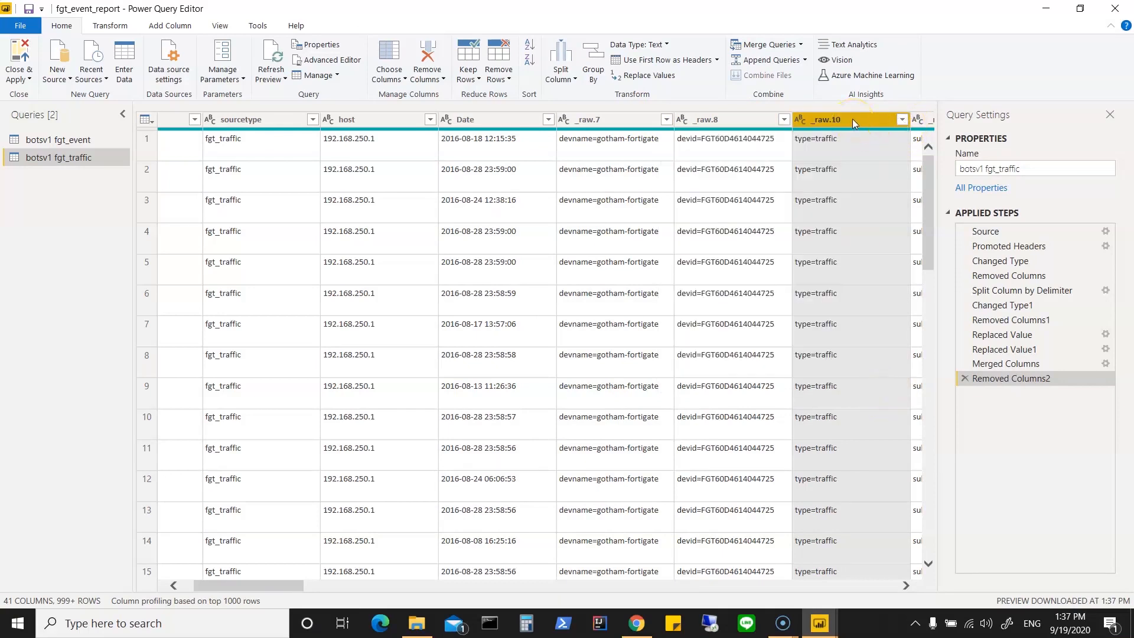
Step: Rename the _raw.7 column holding the device names as devname
left_click(600, 120)
right_click(602, 120)
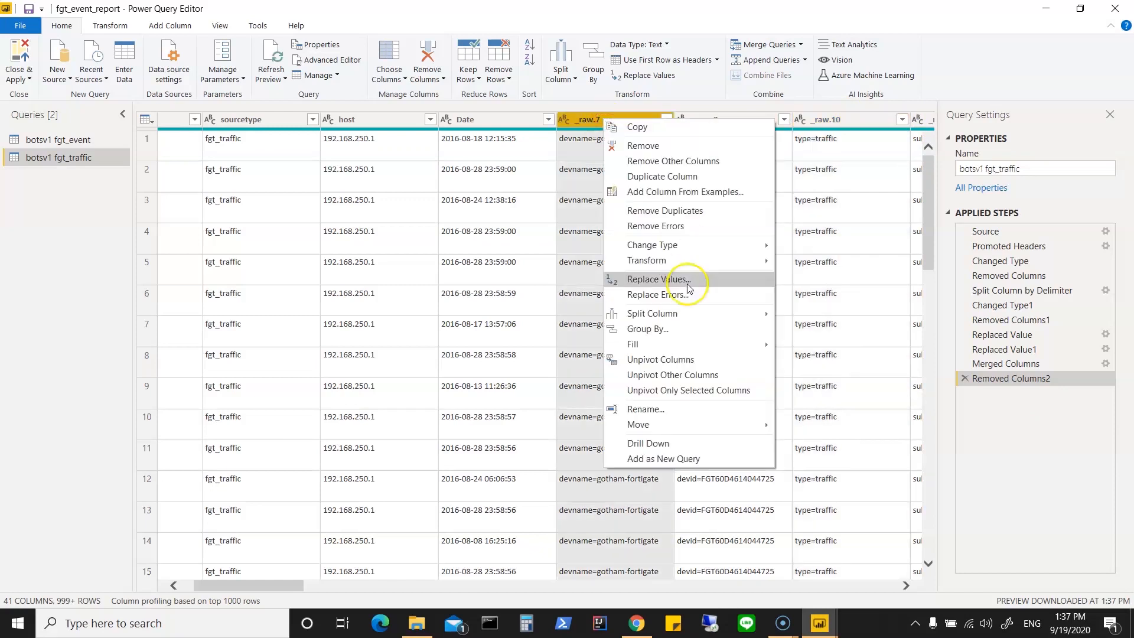
left_click(657, 410)
type("devname")
left_click(628, 148)
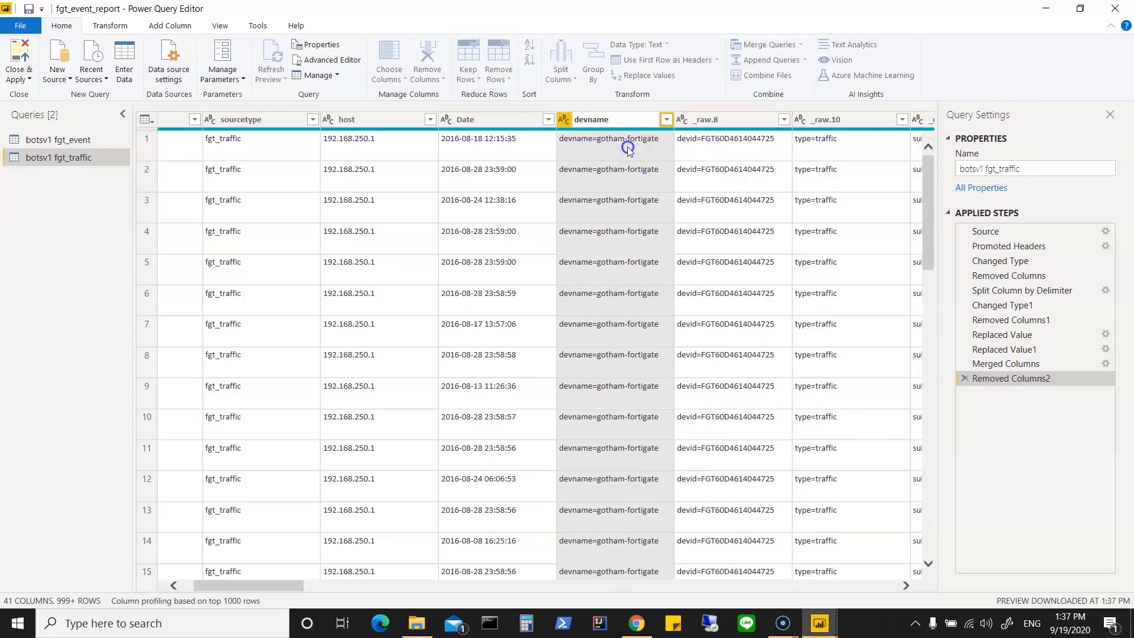
right_click(629, 119)
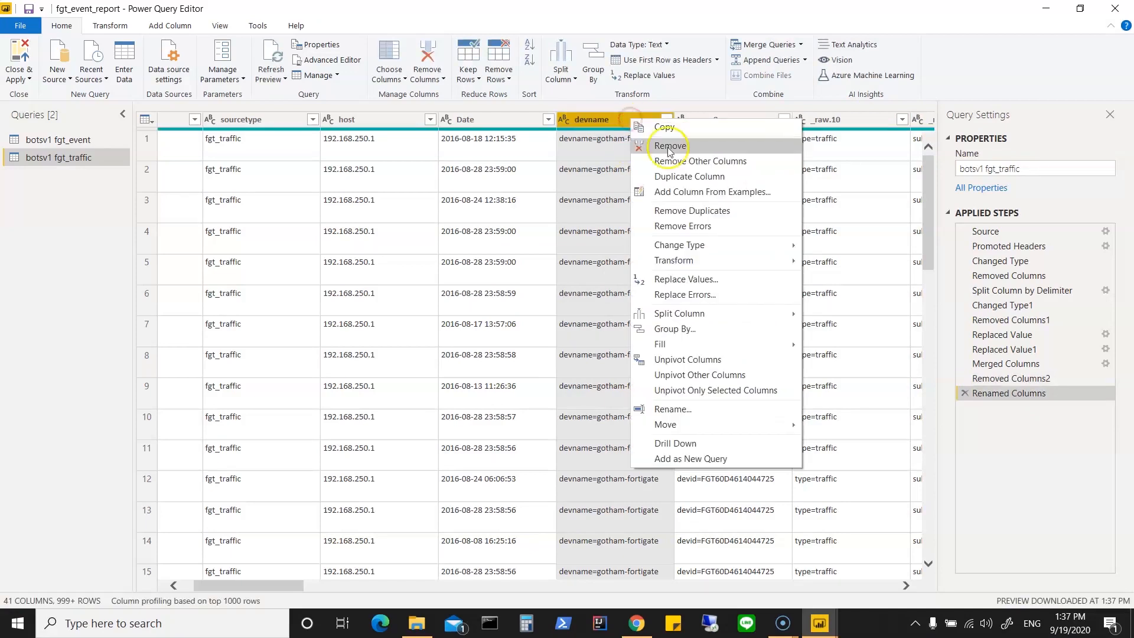
left_click(696, 148)
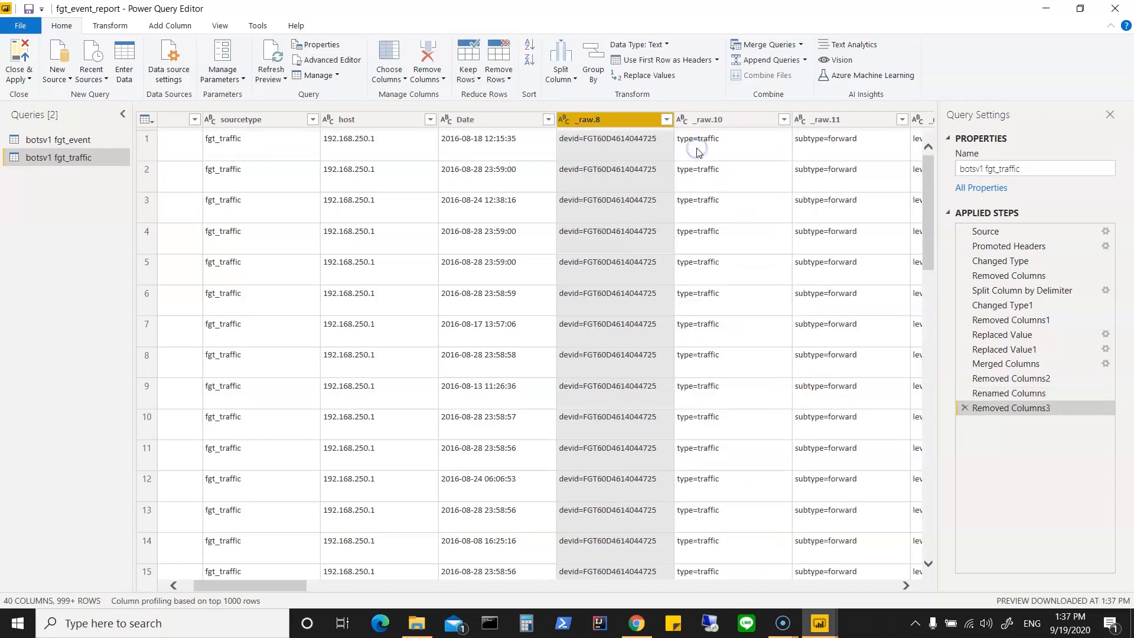
left_click(964, 408)
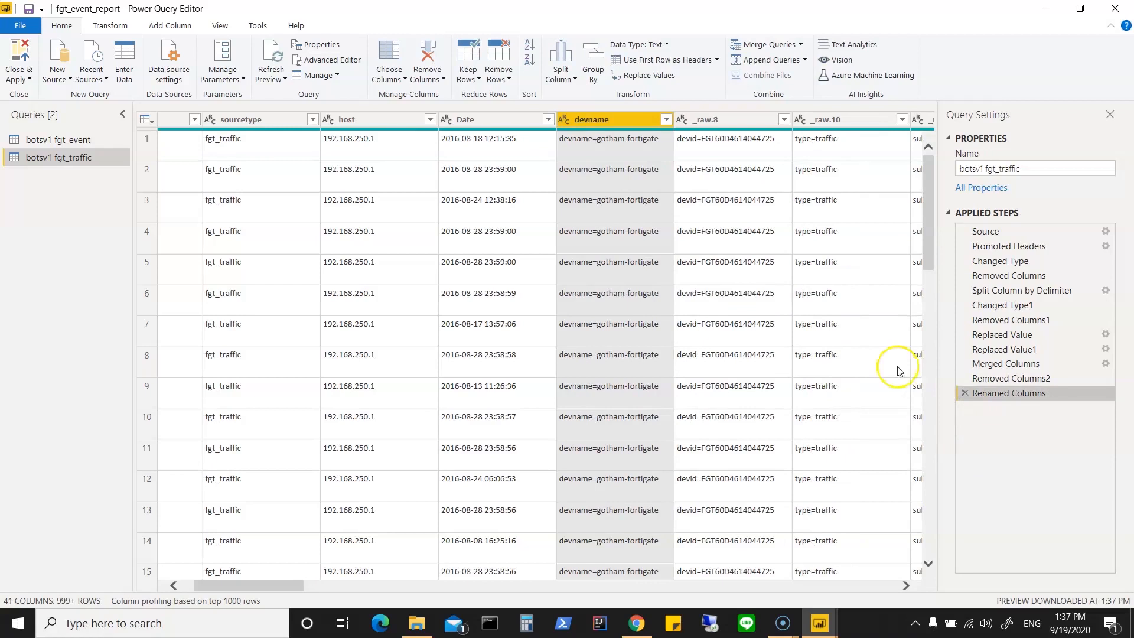
Step: Replace the text "devname=" with nothing in the devname column
right_click(610, 120)
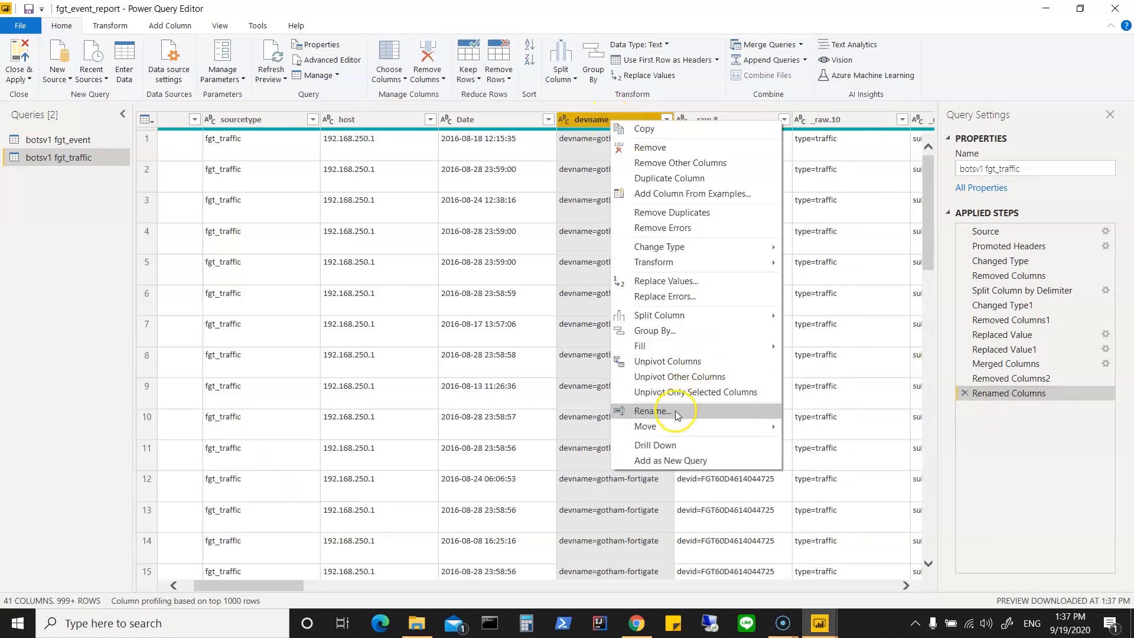
left_click(696, 283)
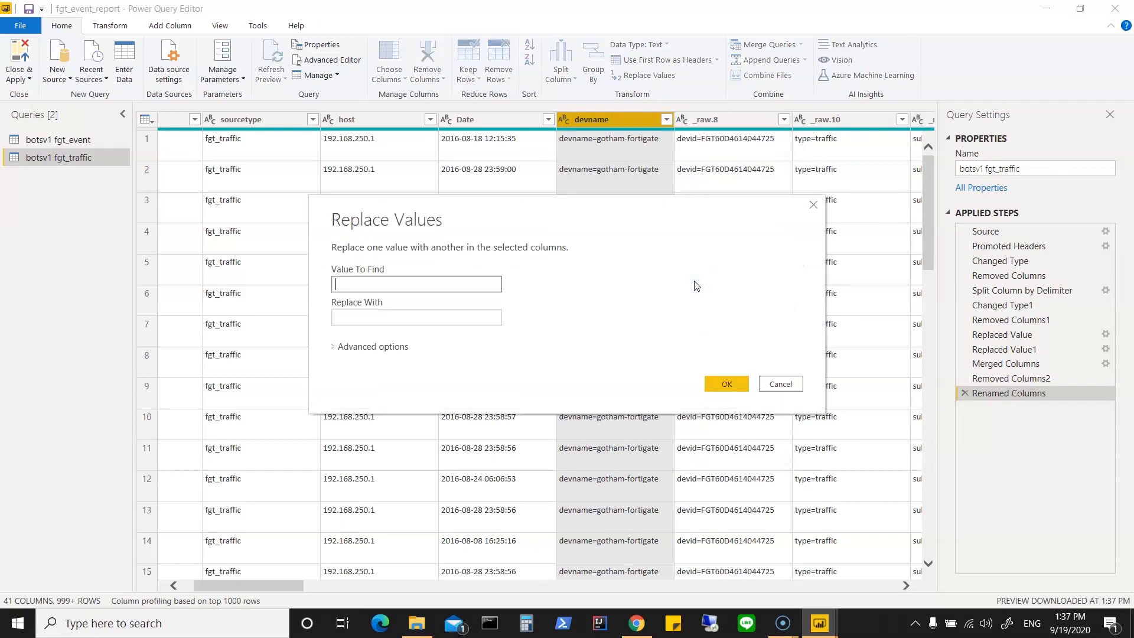
type("devname=")
left_click(727, 384)
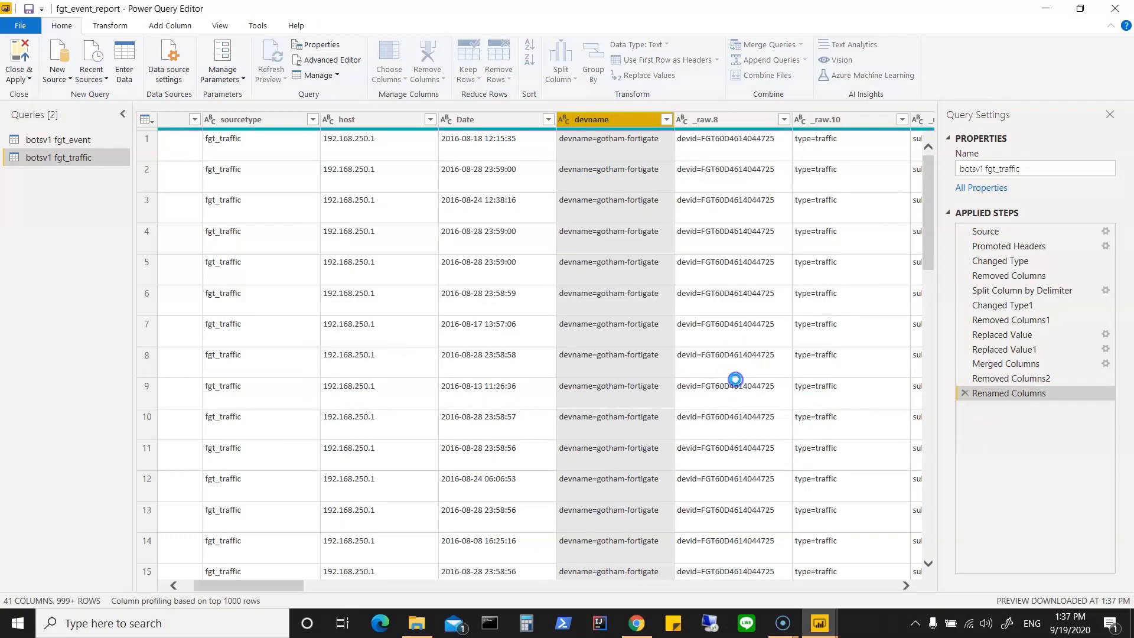
Step: Rename the _raw.8 column holding the device IDs as devid
left_click(720, 120)
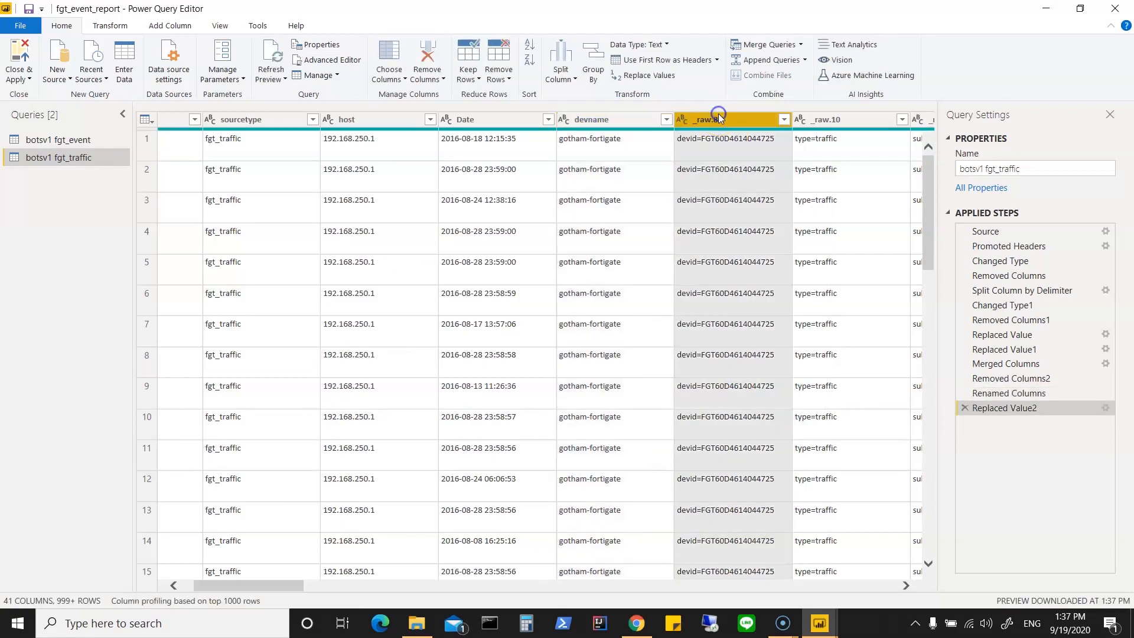
right_click(720, 120)
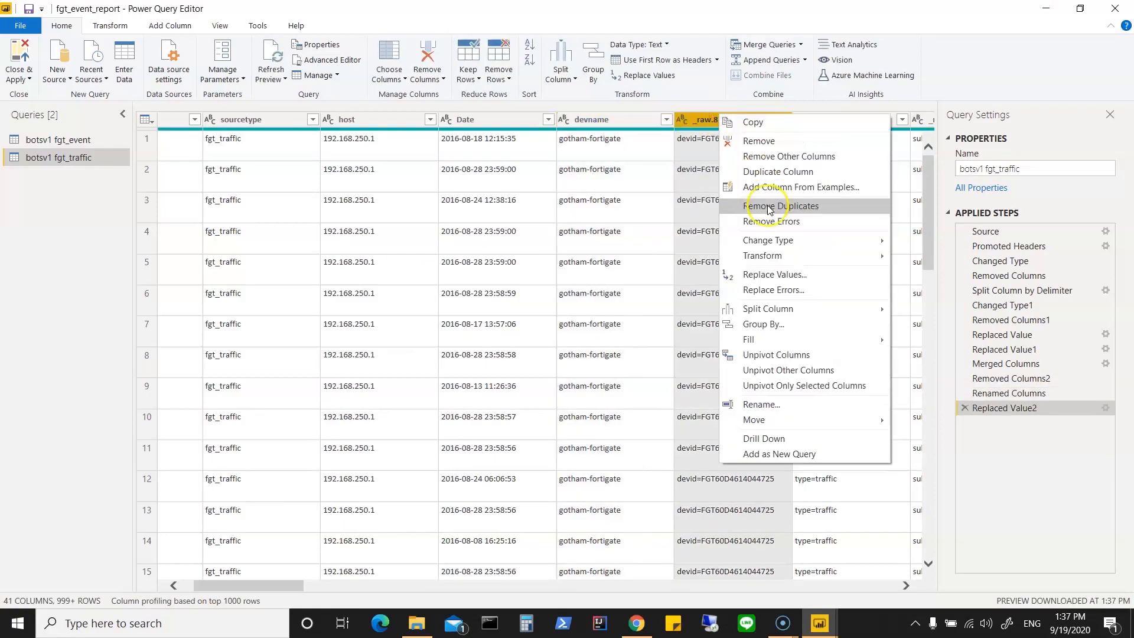
left_click(751, 405)
type("devid")
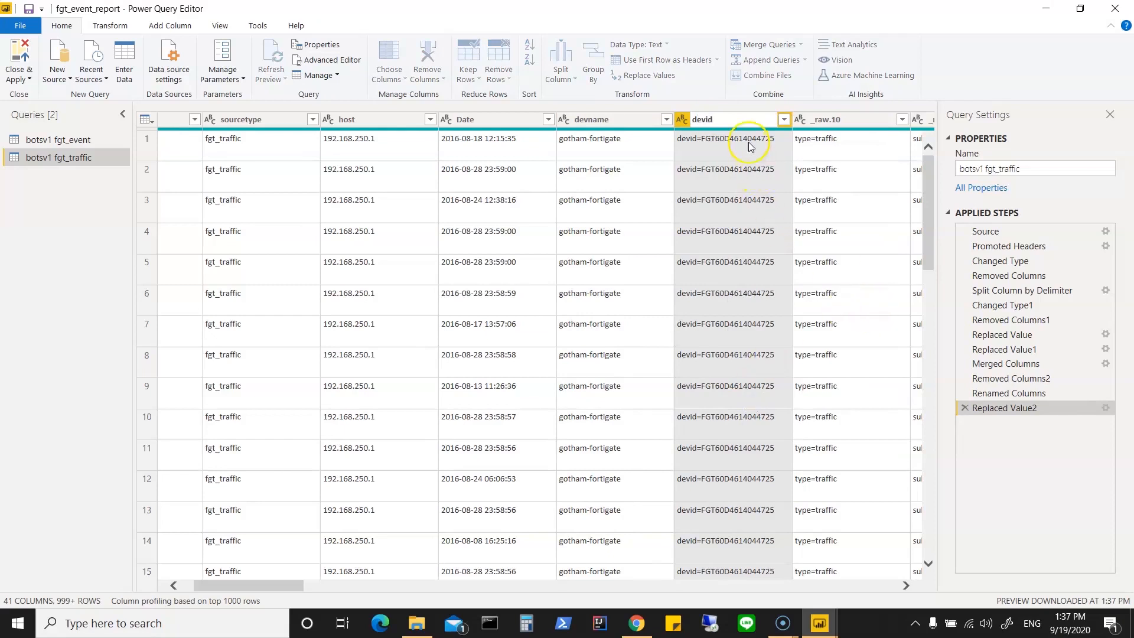
left_click(749, 119)
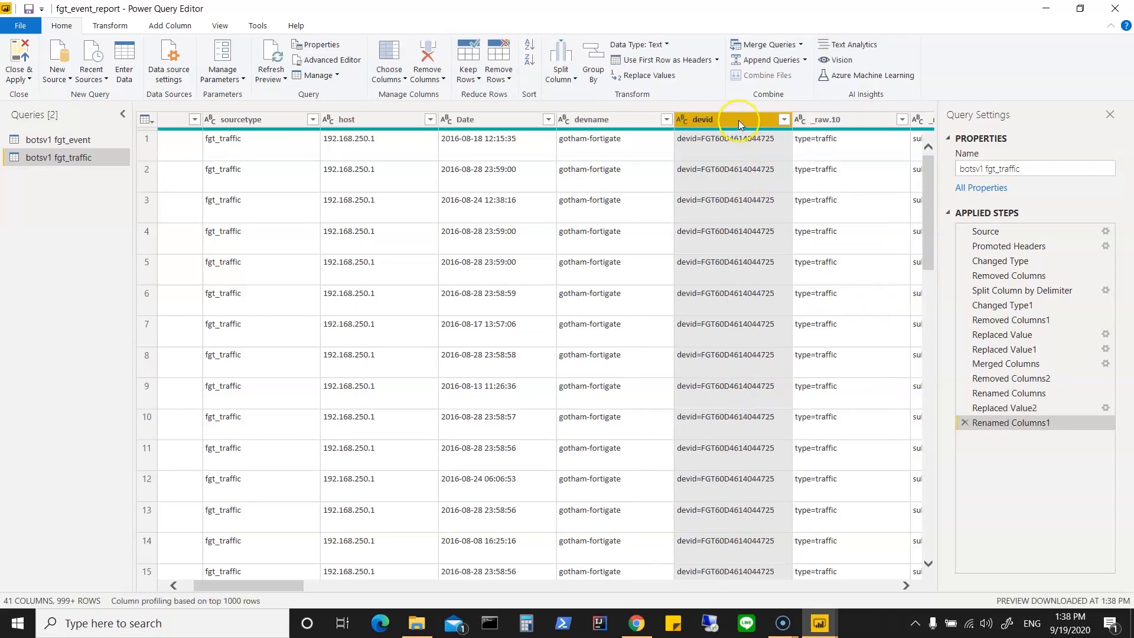
Step: Replace the text "devid=" with nothing in the devid column
right_click(740, 123)
left_click(793, 281)
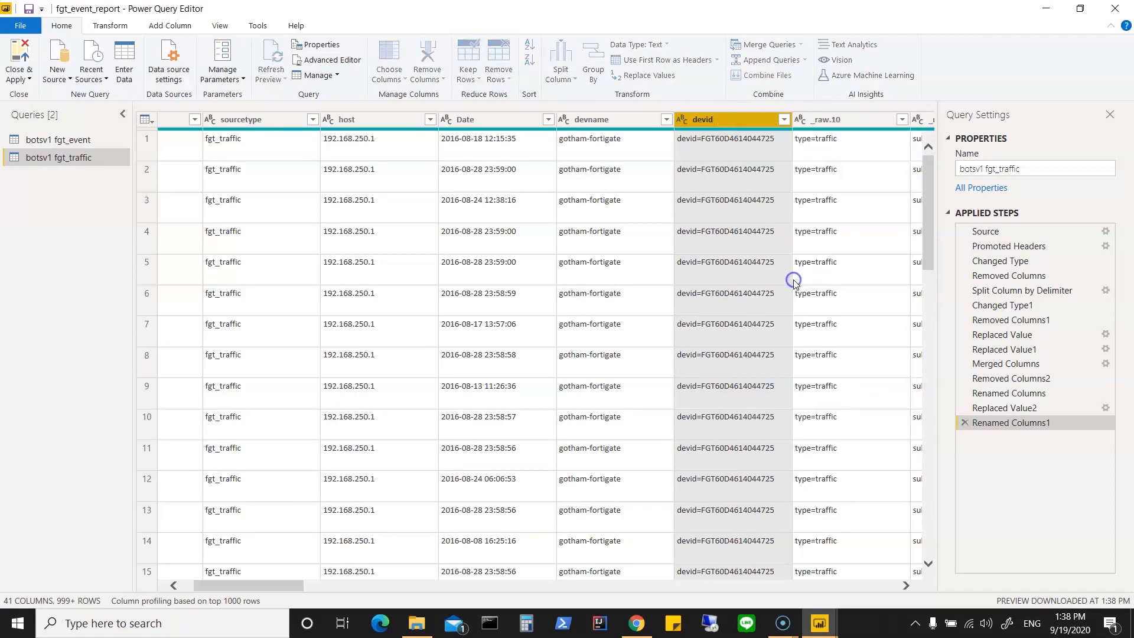
type("dev")
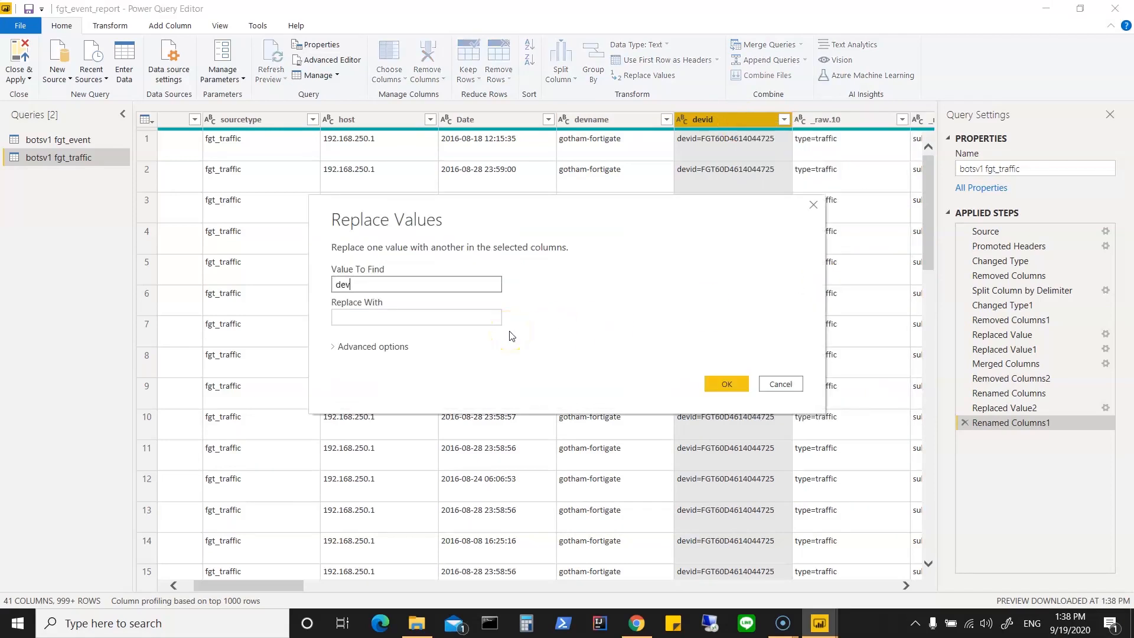
type("id=")
left_click(725, 384)
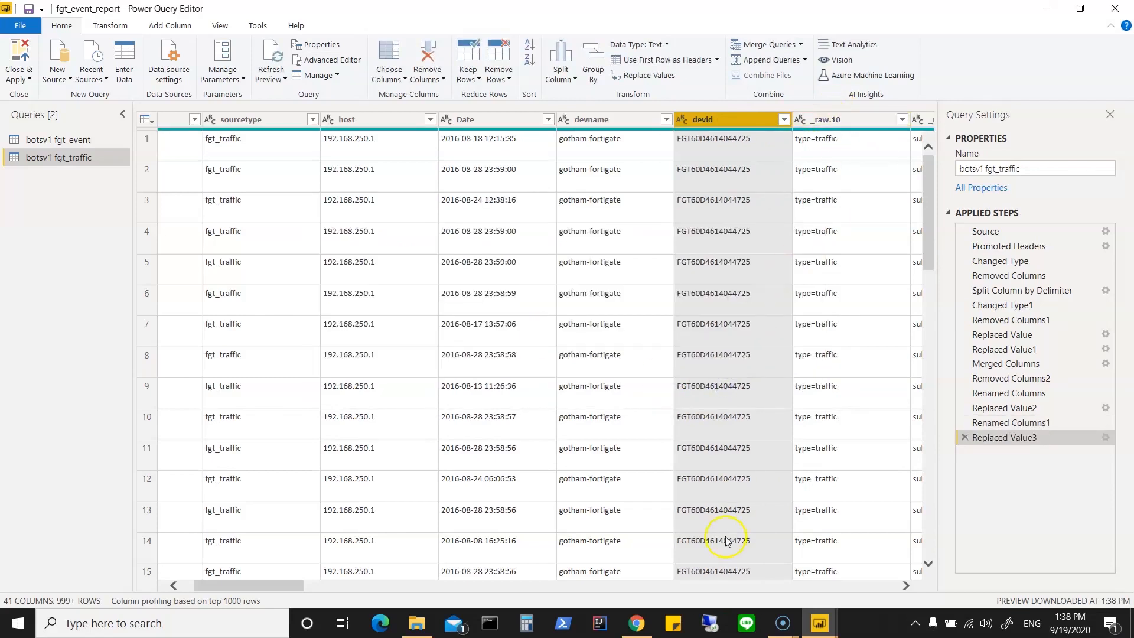
Step: Rename the _raw.10 column holding the traffic type as Type1Info
right_click(830, 118)
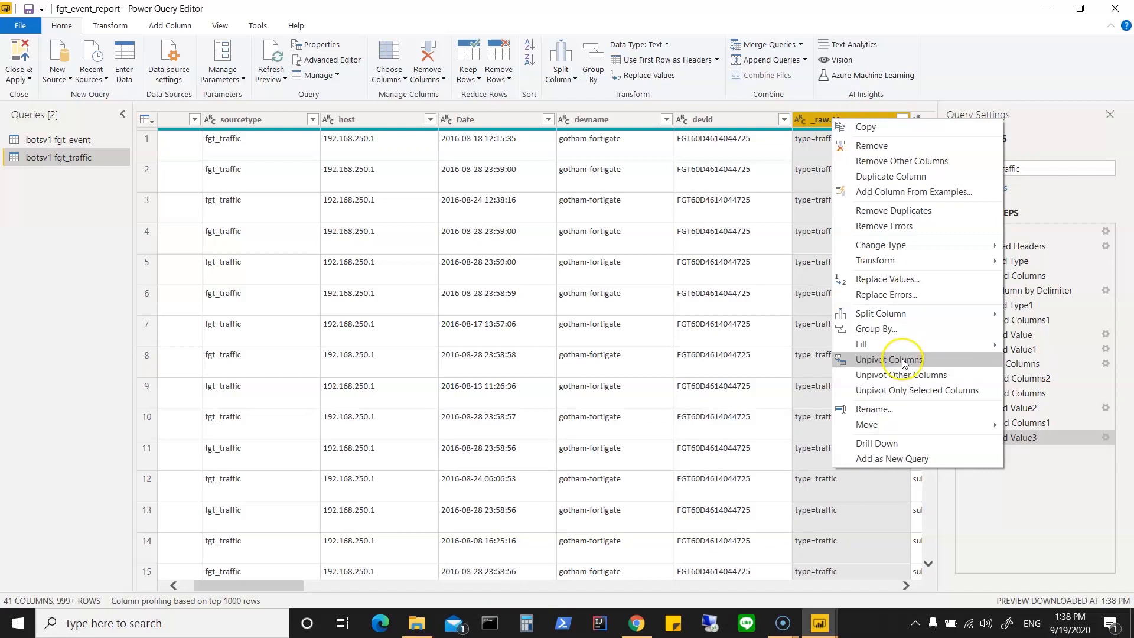
left_click(890, 409)
type("Type1Info")
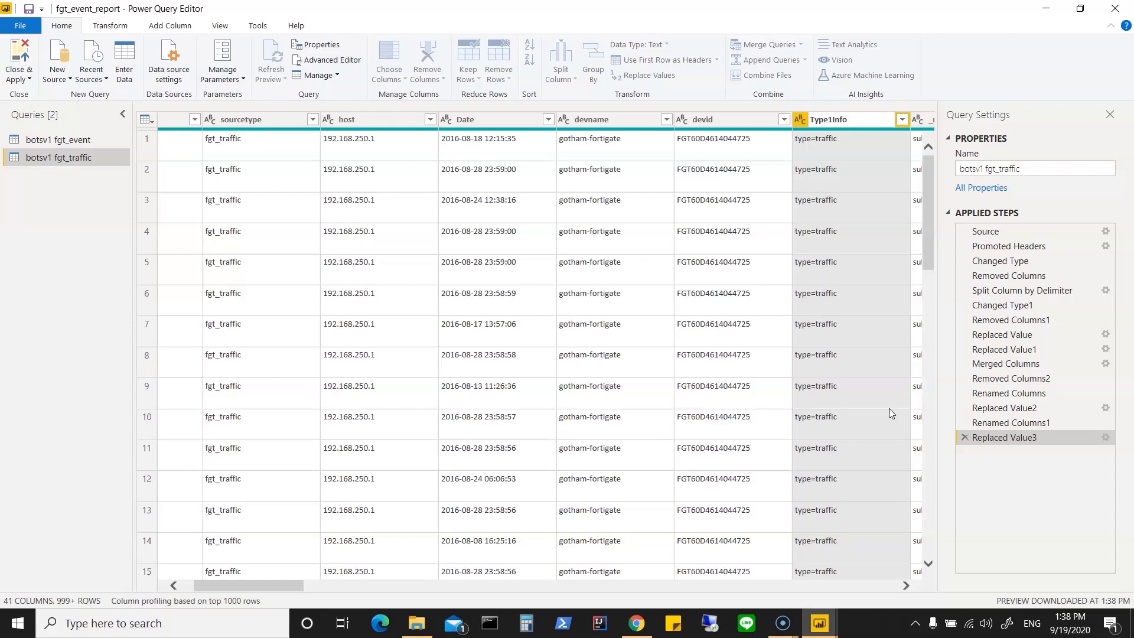
key("Return")
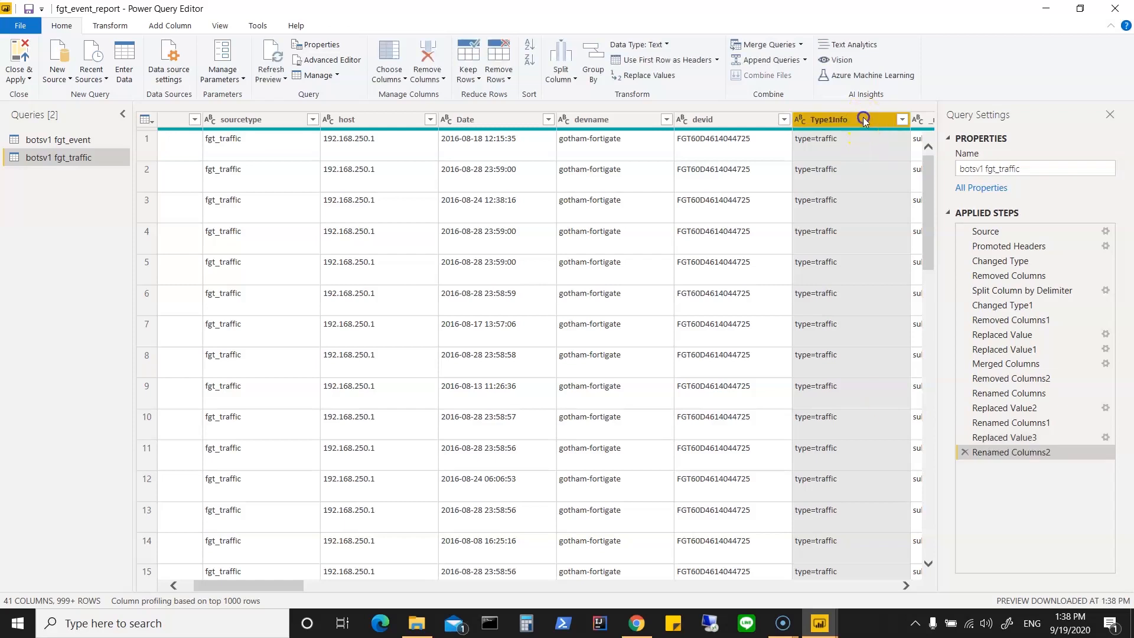
Step: Replace the text "type=" with nothing in the Type1Info column
right_click(863, 117)
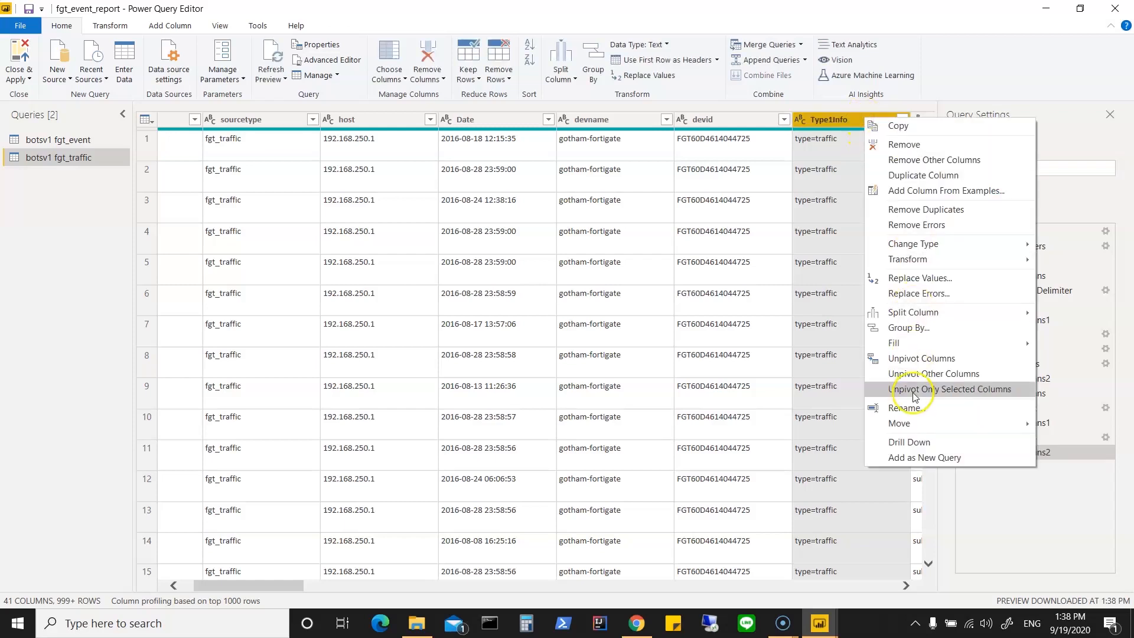
left_click(934, 278)
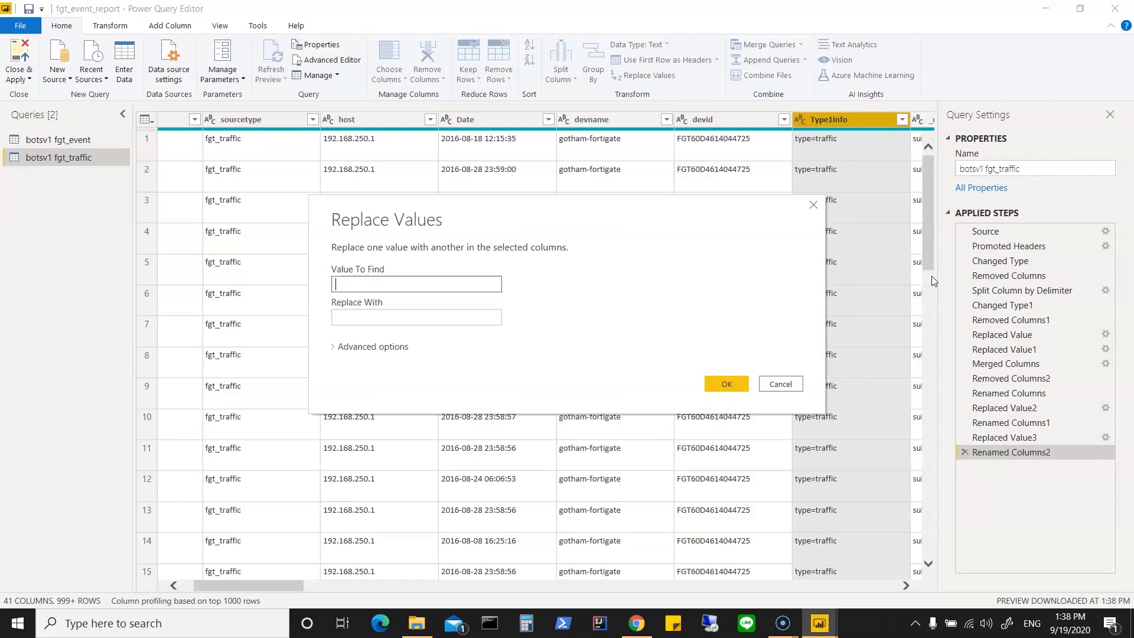
type("type=")
left_click(720, 386)
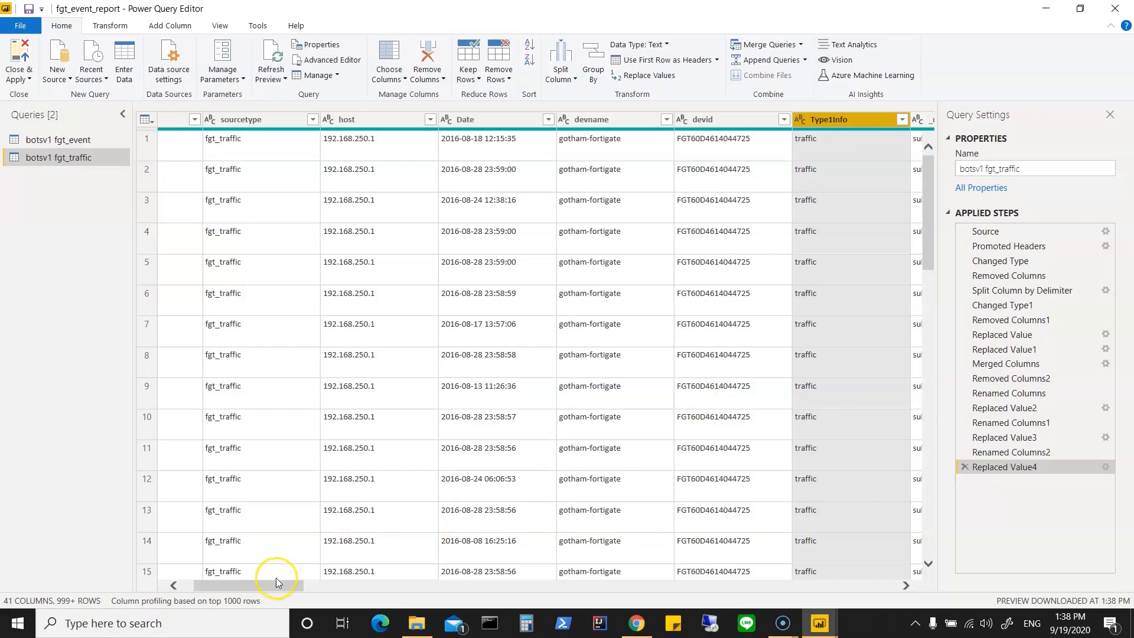
Step: Review the distinct values of the _raw.11 column and rename the column as subtype
left_click_drag(275, 582, 329, 592)
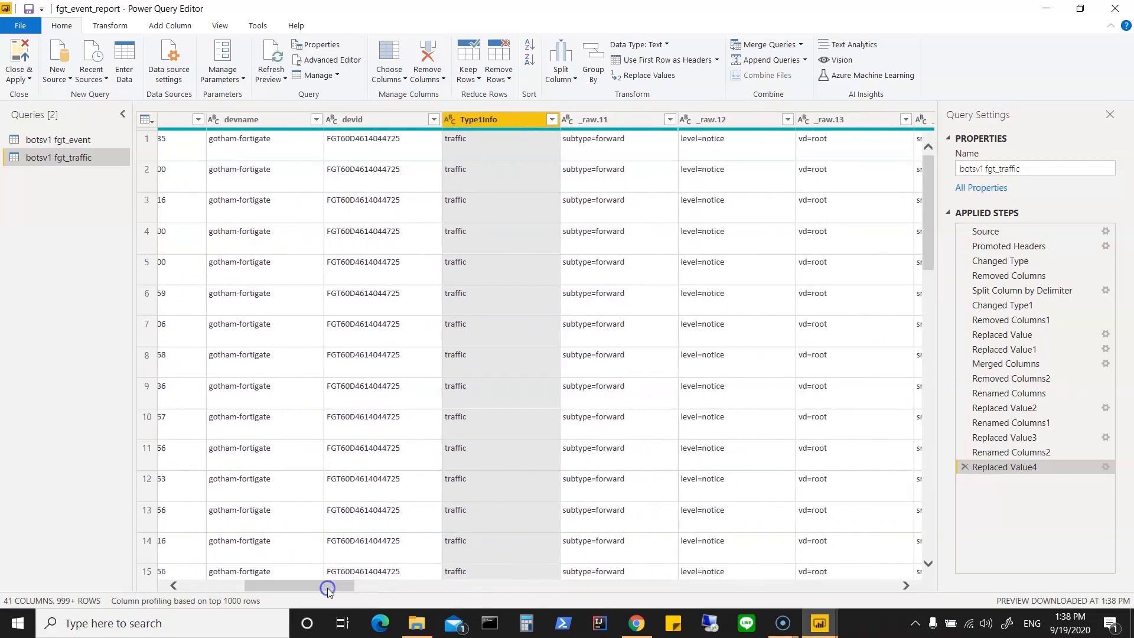
scroll(598, 489, "down", 5)
scroll(598, 489, "up", 5)
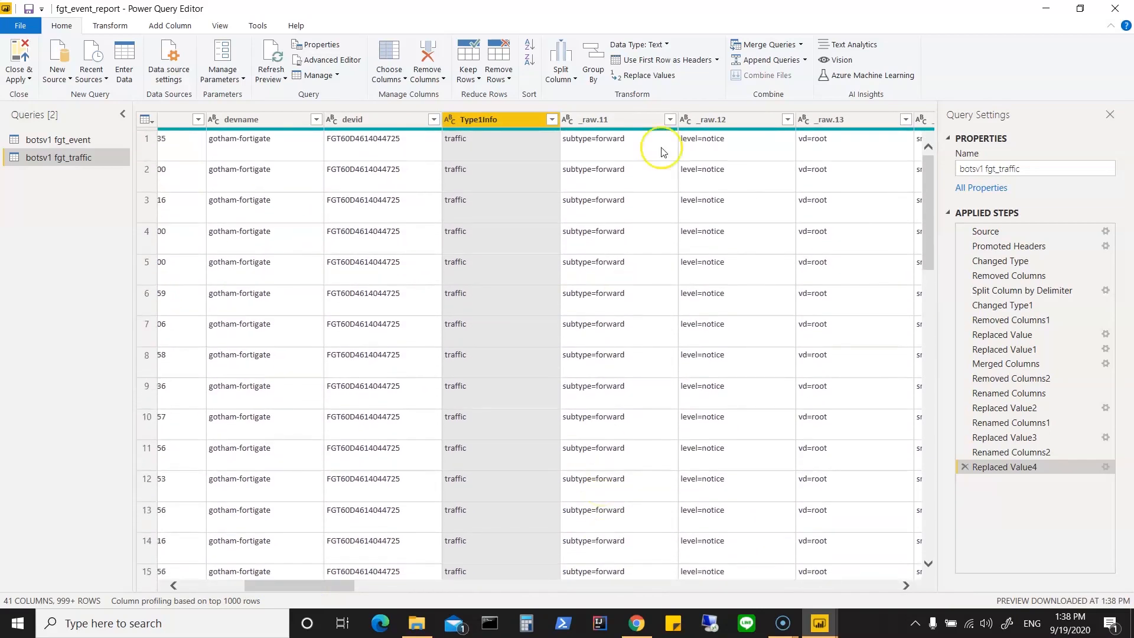
left_click(669, 119)
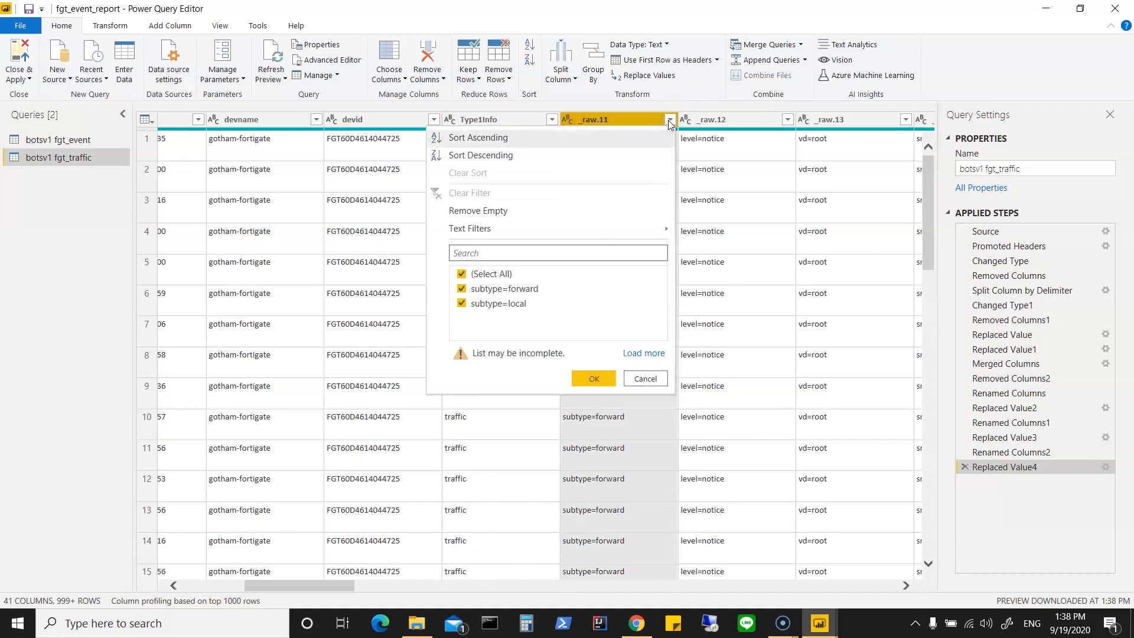
left_click(649, 380)
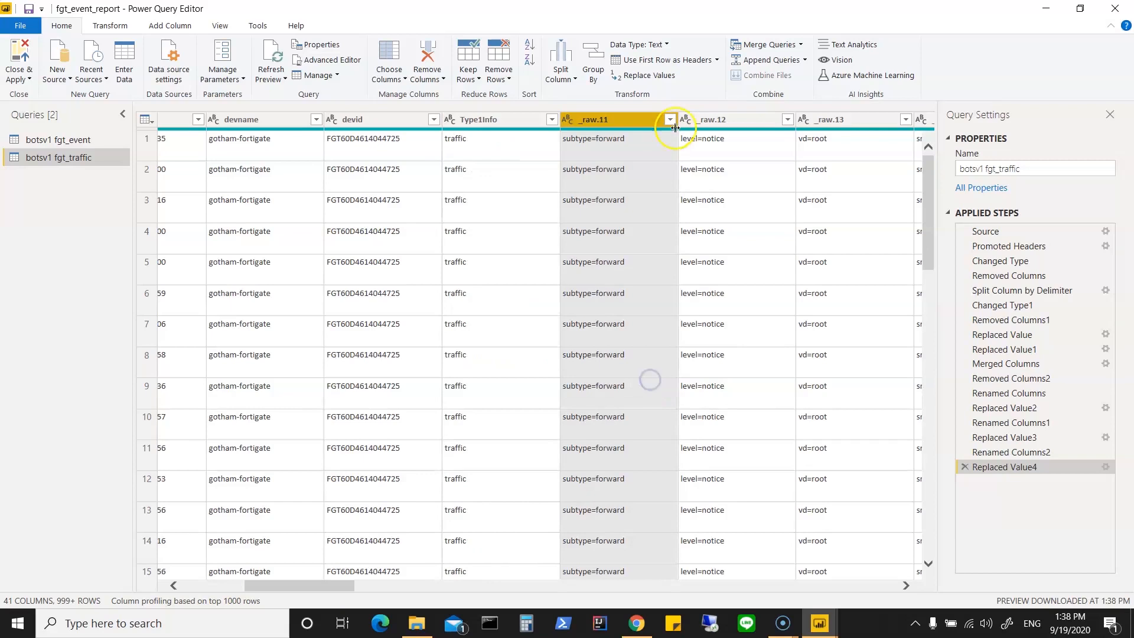
right_click(615, 120)
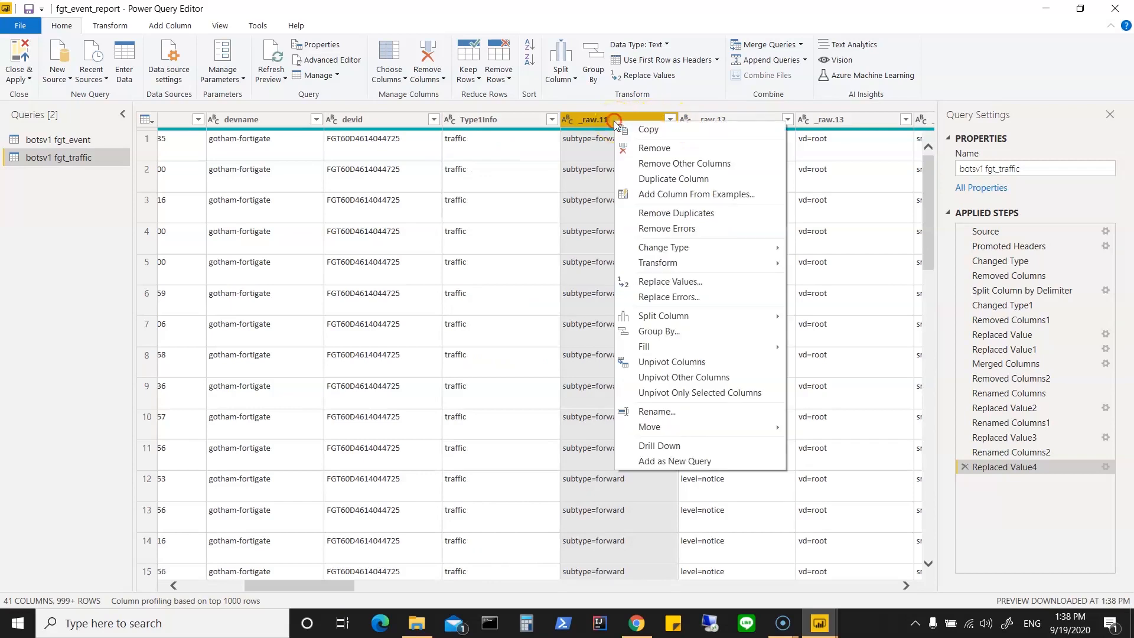
left_click(665, 415)
type("s")
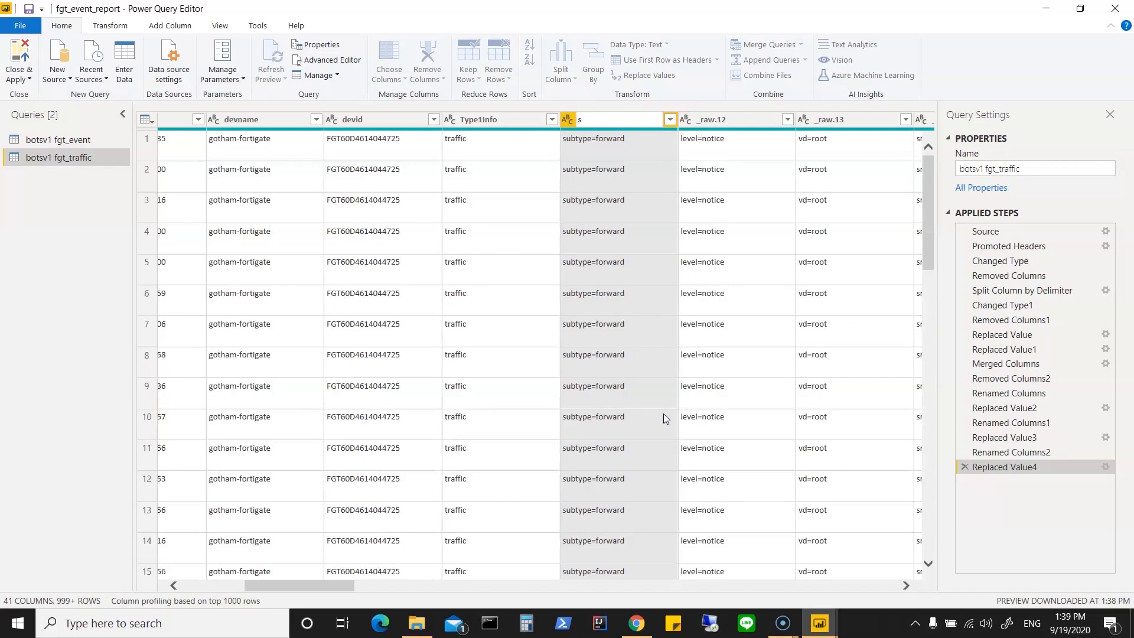
type("ubtype")
left_click(629, 152)
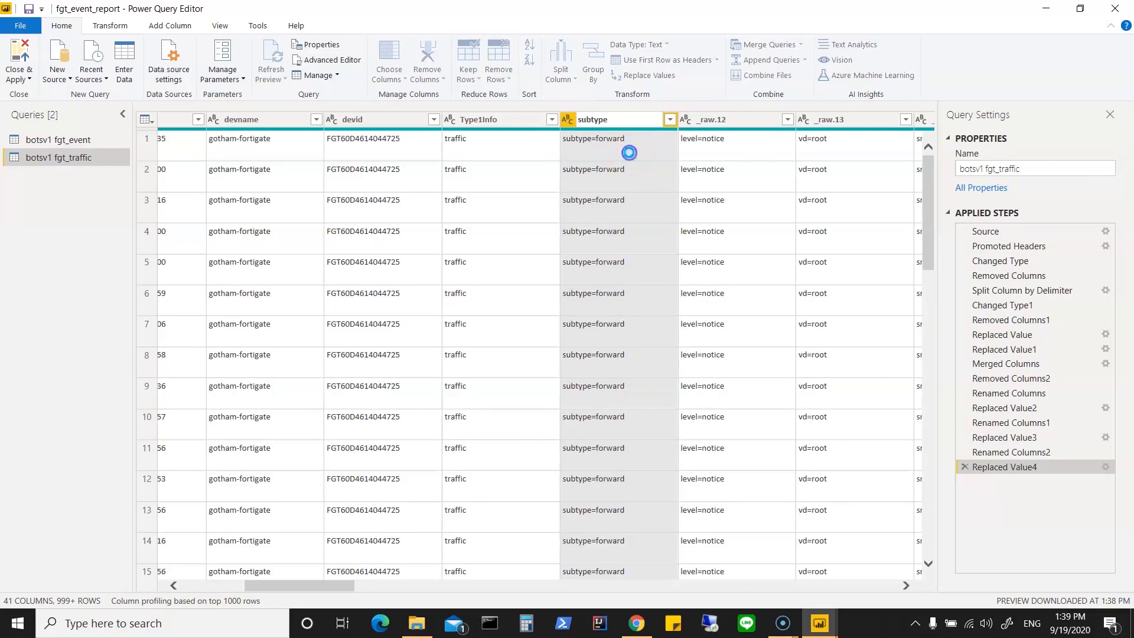
Step: Replace the text "subtype=" with nothing in the subtype column
right_click(626, 119)
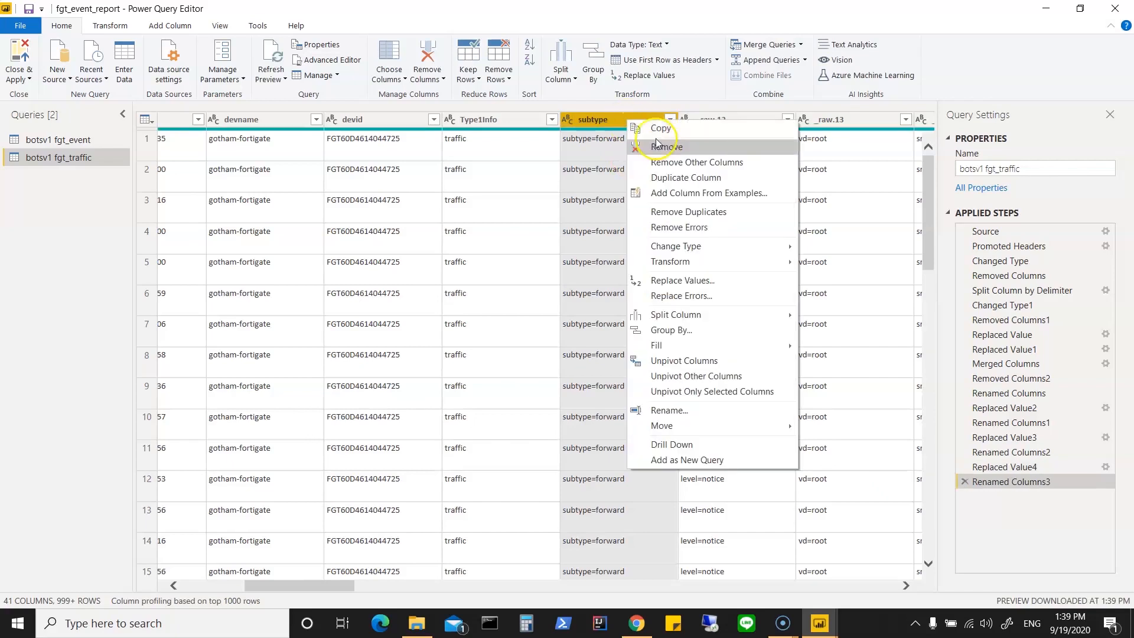
left_click(672, 416)
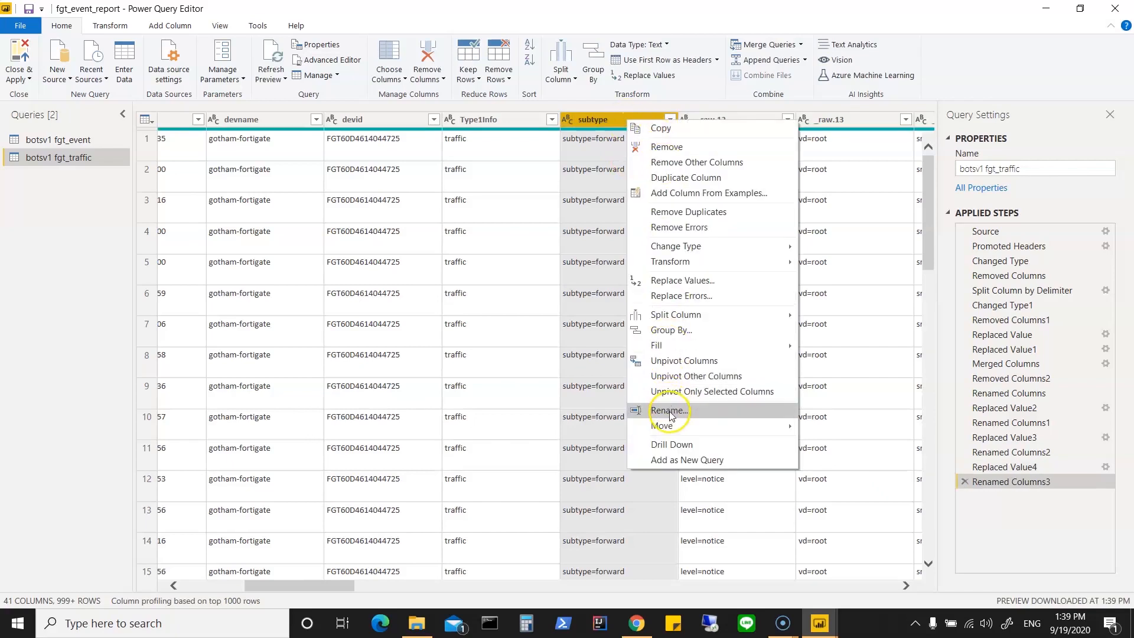
left_click(687, 281)
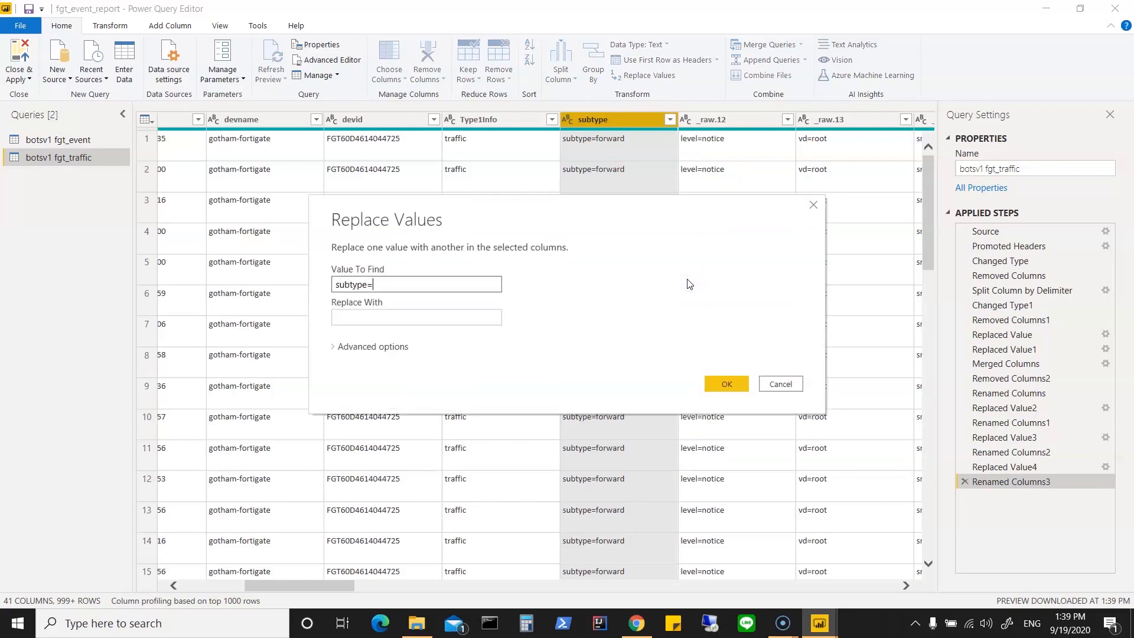
left_click(727, 384)
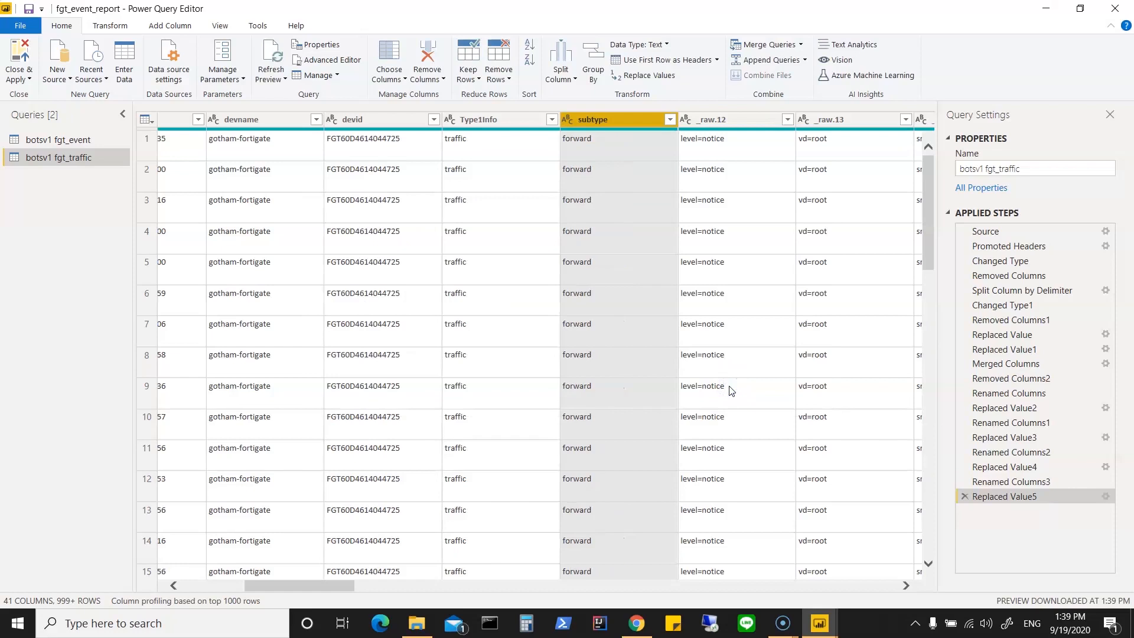
Step: Check the distinct values of the _raw.12 level column and remove the _raw.12 and _raw.13 columns
left_click(788, 120)
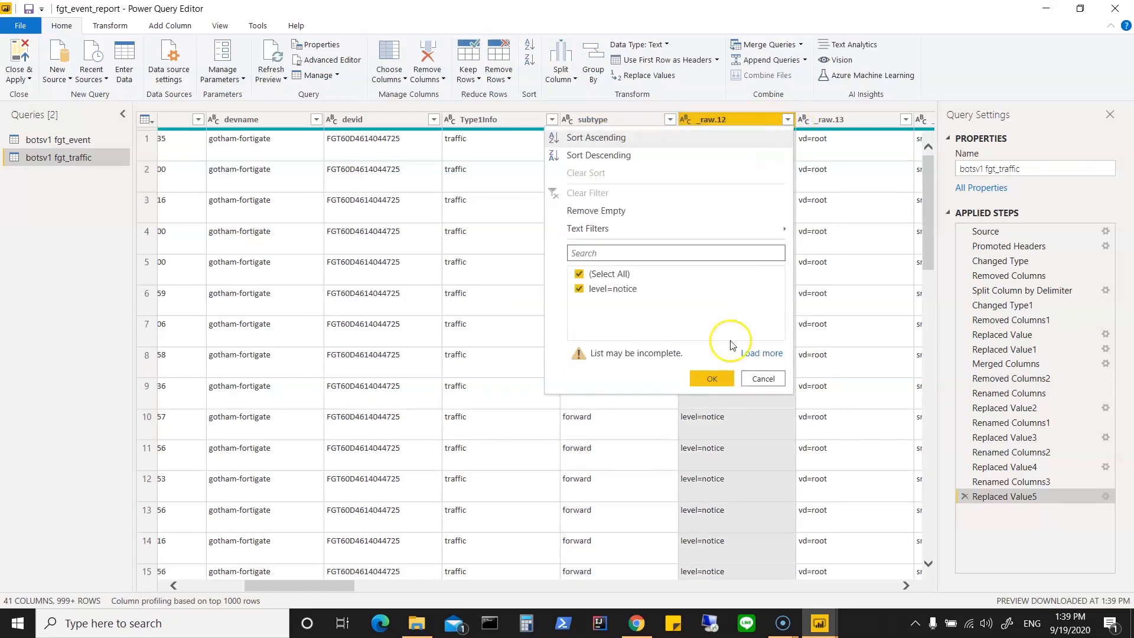
left_click(760, 378)
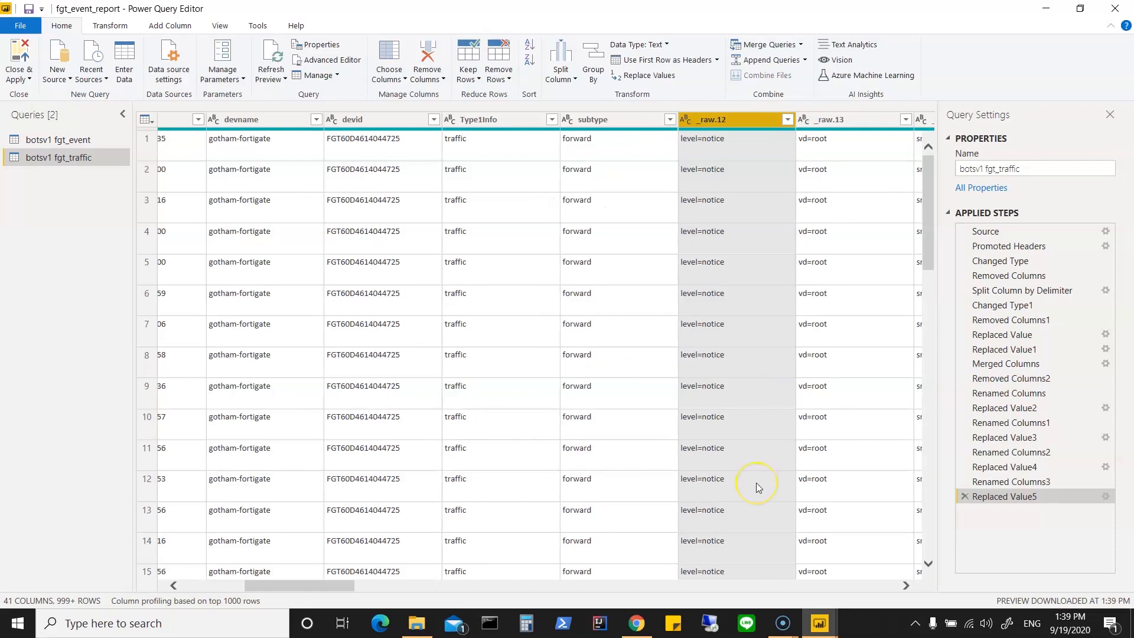
right_click(734, 123)
left_click(768, 149)
right_click(742, 119)
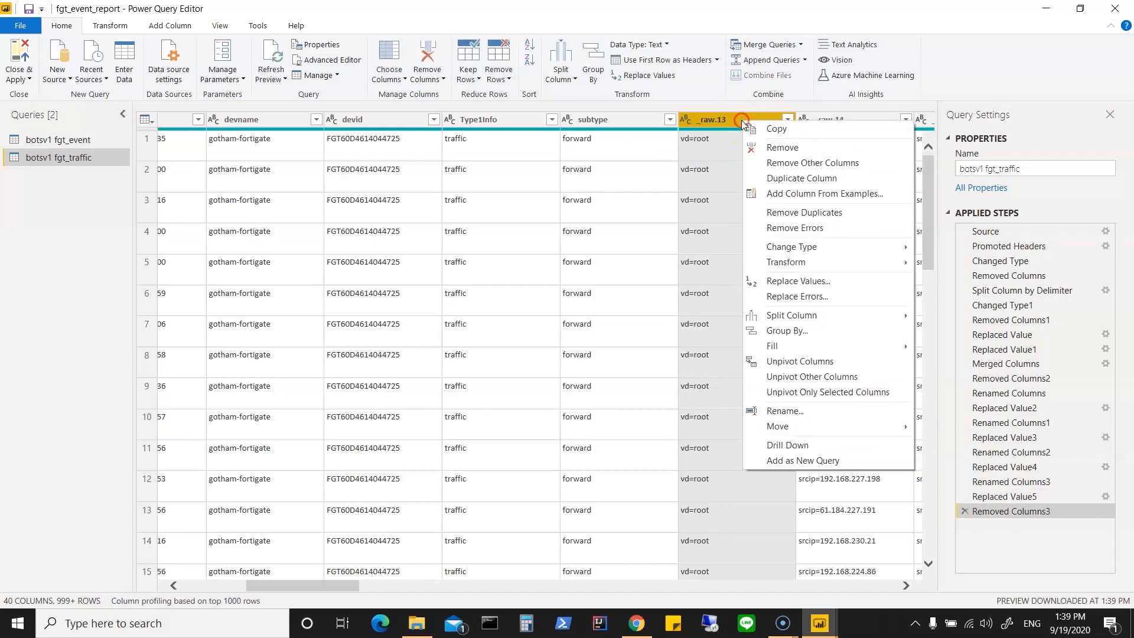
left_click(768, 149)
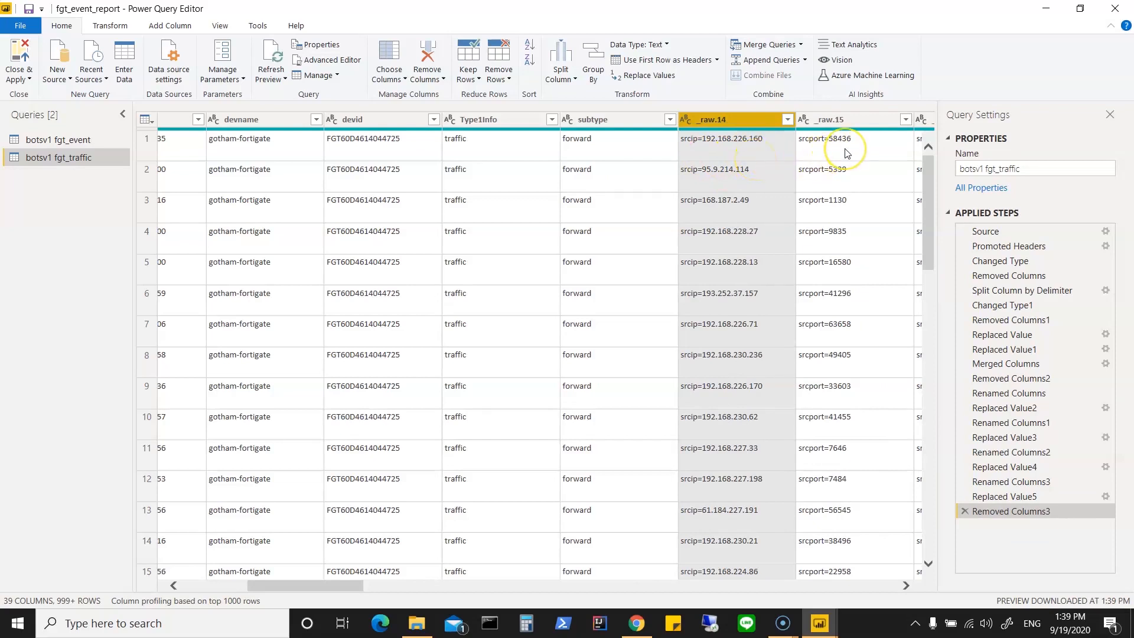
Step: Rename the _raw.14 column holding the source IP addresses as srcip
right_click(744, 123)
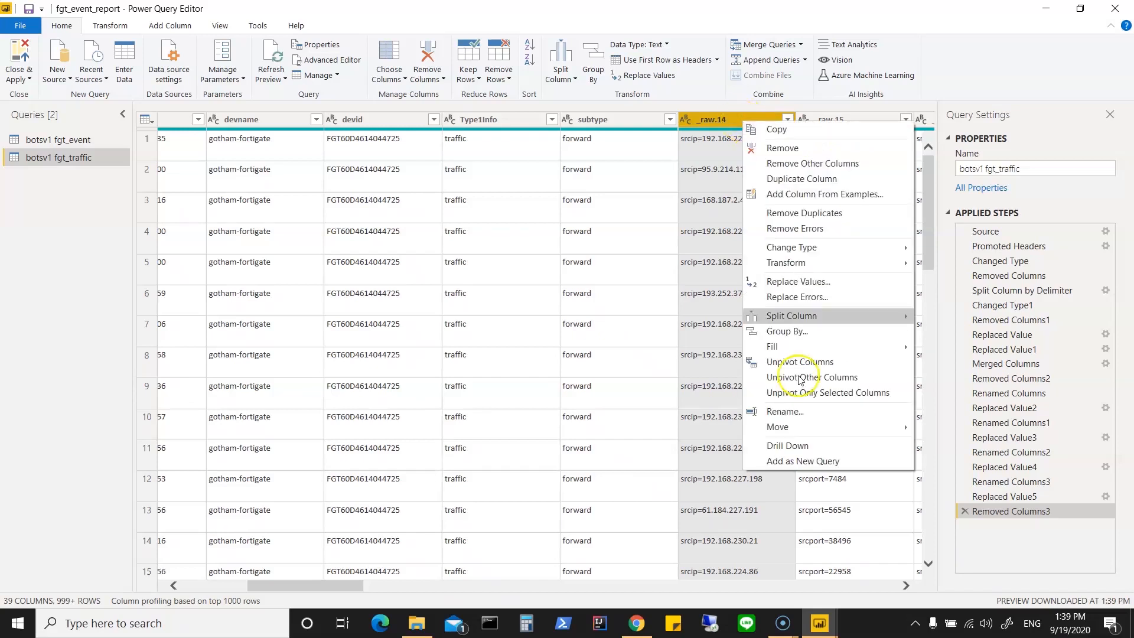
left_click(800, 413)
type("srcip")
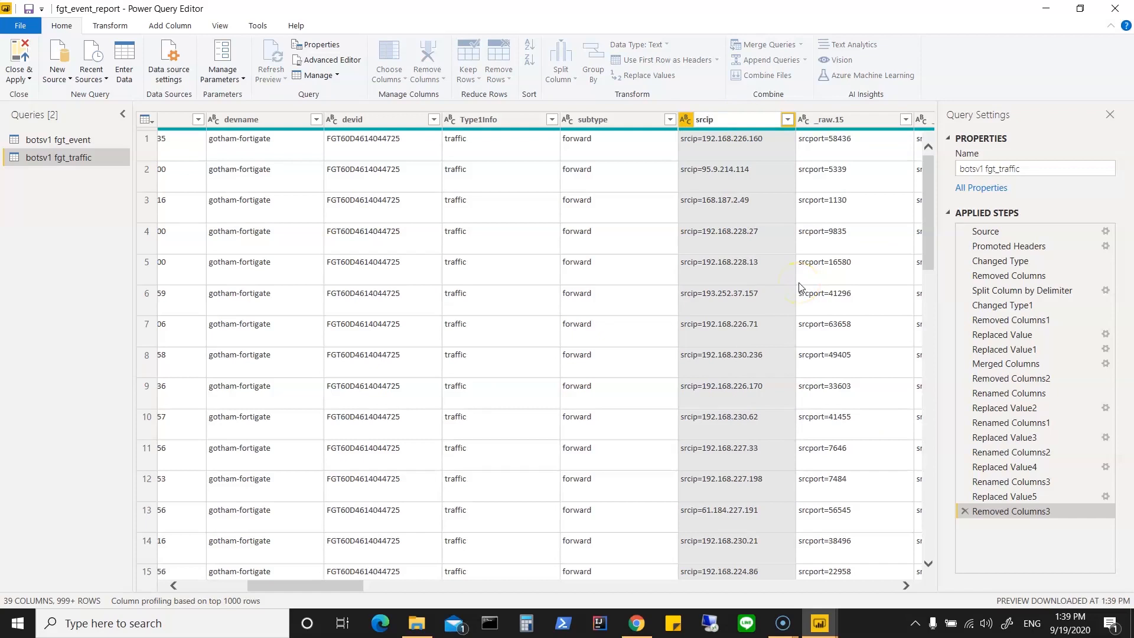
key("Return")
Step: Replace the text "srcip=" with nothing in the srcip column
right_click(743, 122)
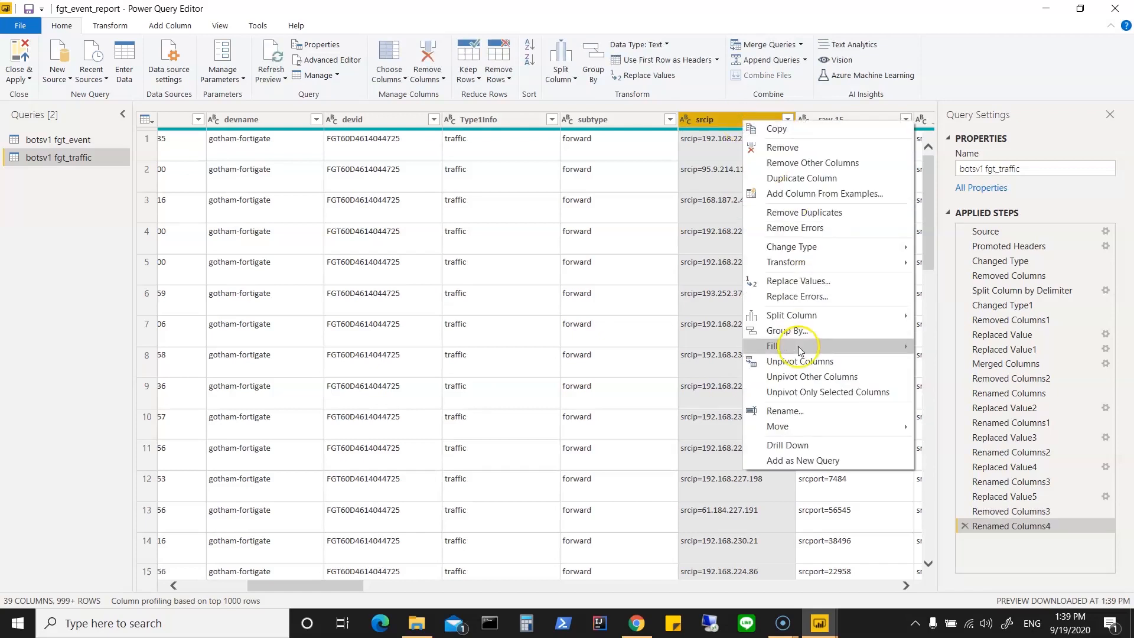
left_click(816, 286)
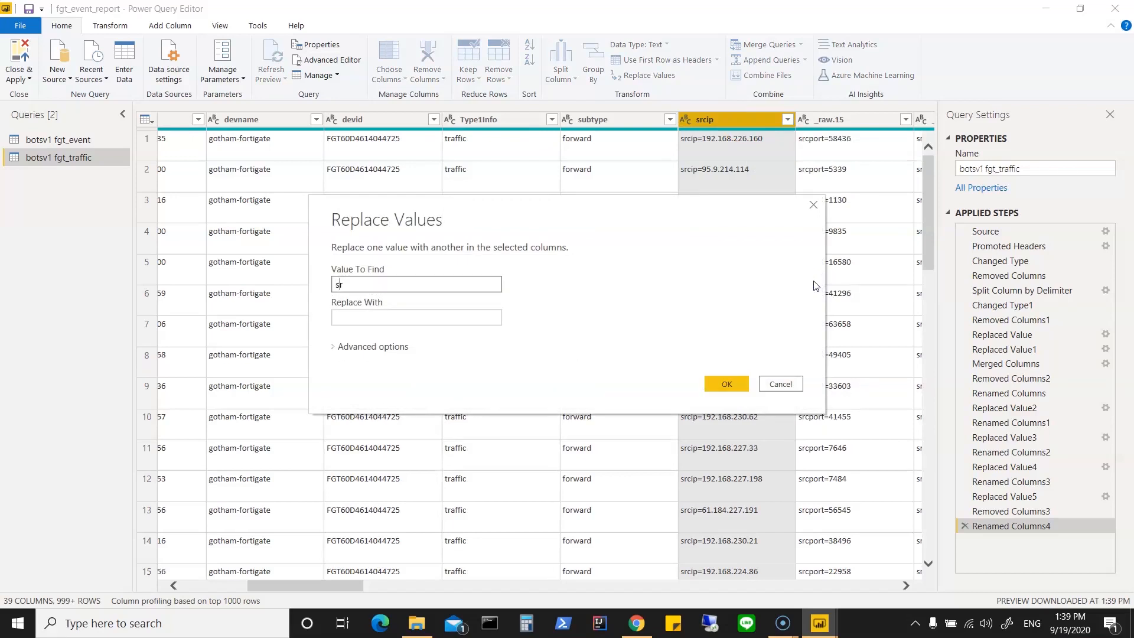
type("srcip=")
left_click(738, 384)
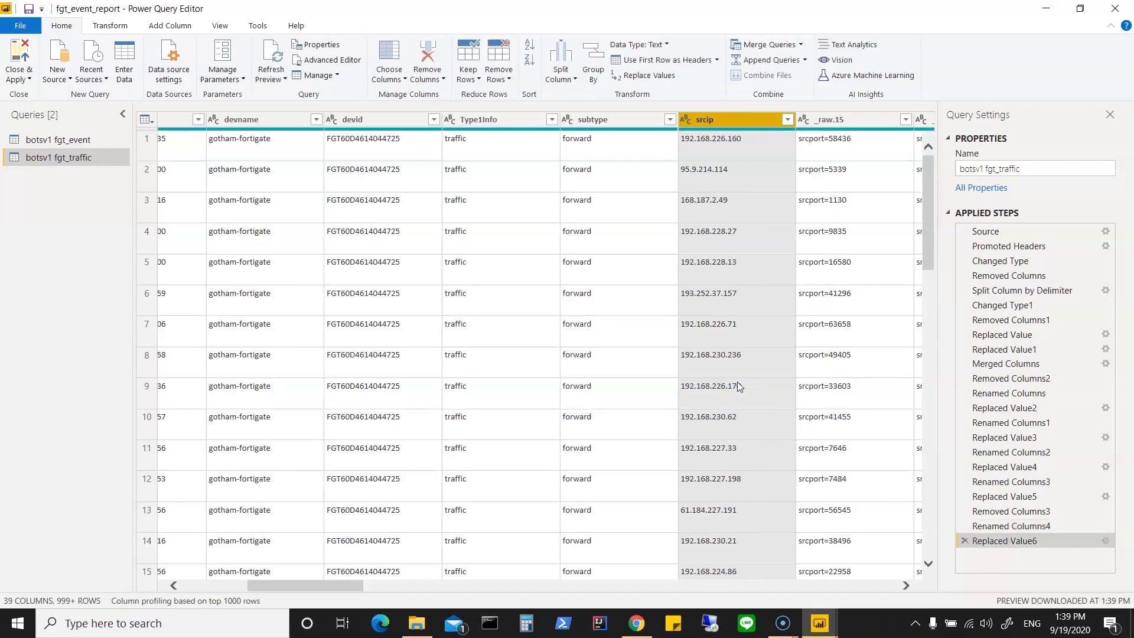
Step: Rename the _raw.15 column holding the source ports as srcport
left_click(858, 121)
right_click(858, 121)
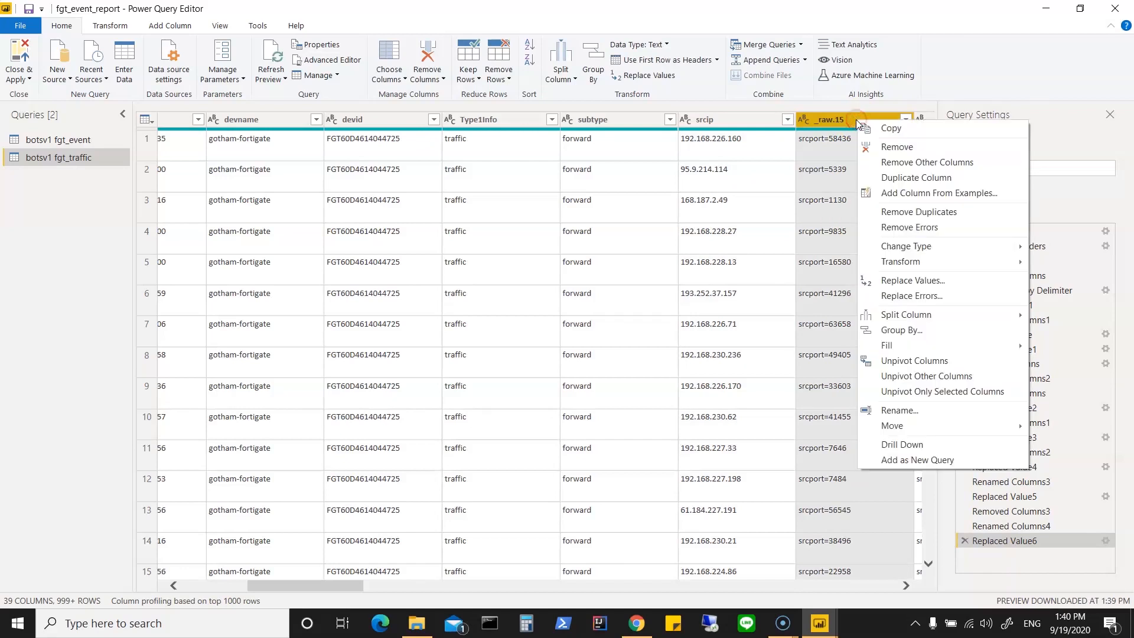
left_click(915, 412)
type("sr")
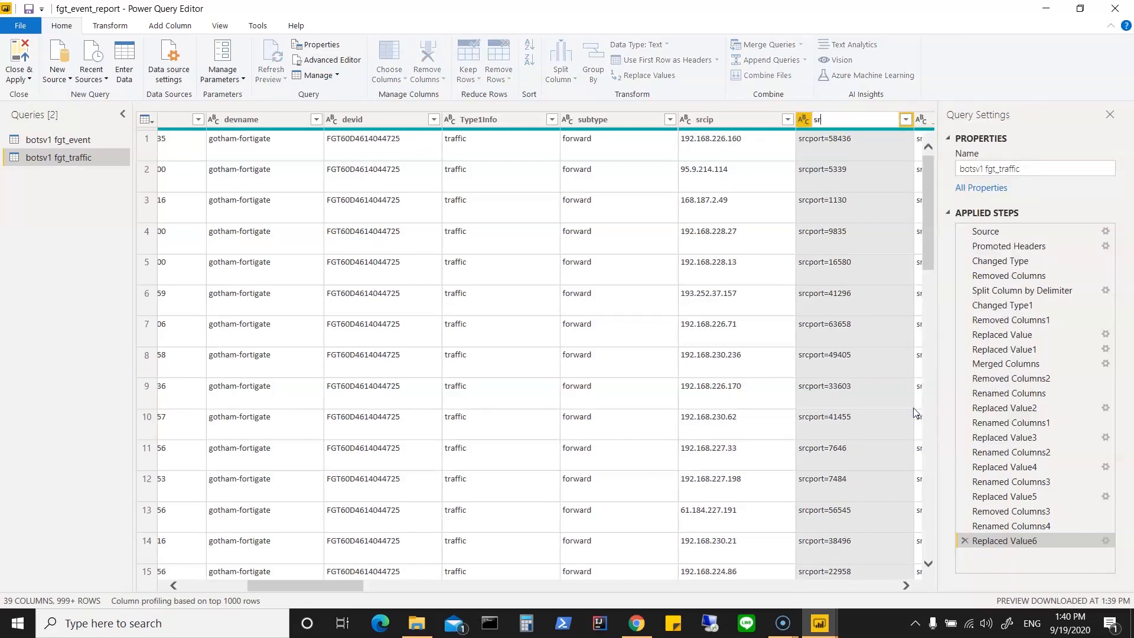
type("cport")
left_click(875, 177)
Step: Replace the text "srcport=" with nothing in the srcport column
right_click(855, 121)
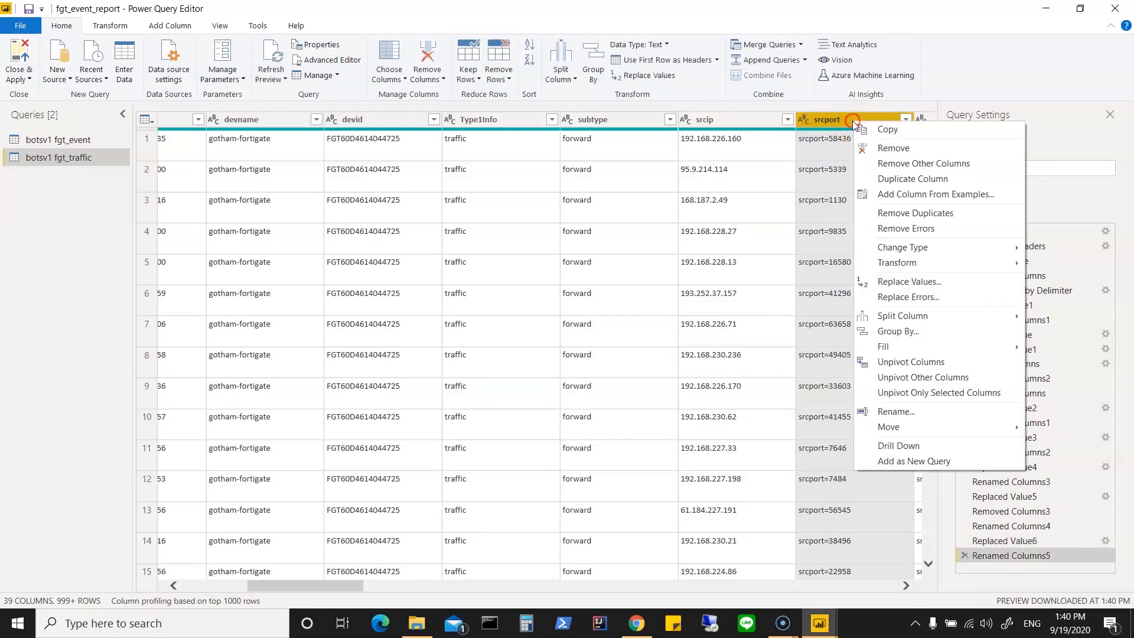
left_click(944, 283)
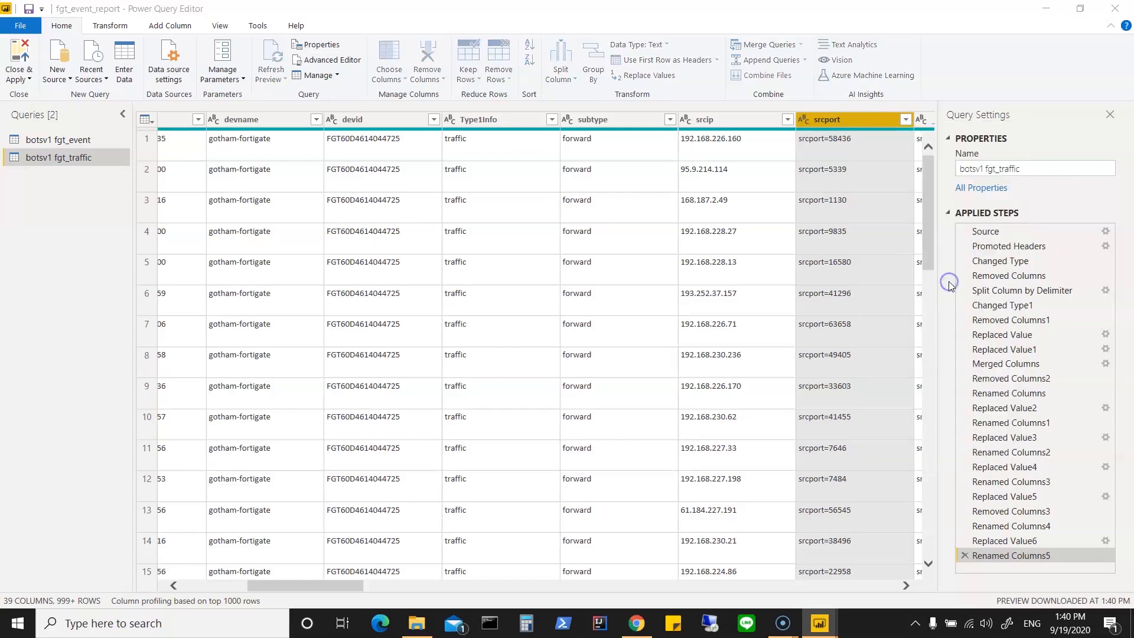
type("srcport=")
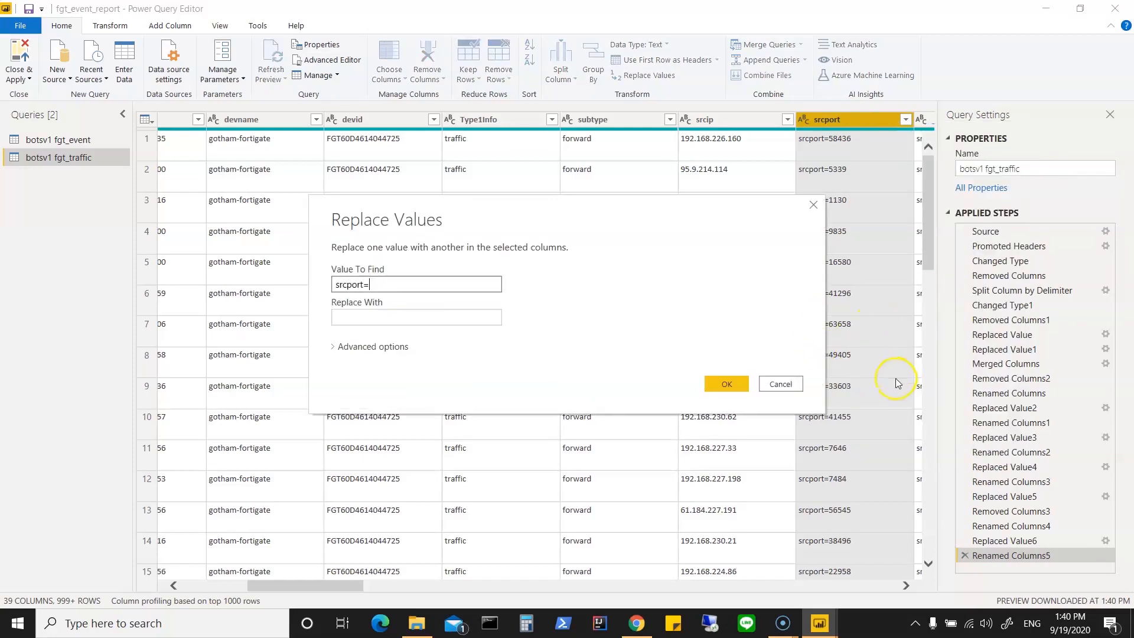
left_click(726, 384)
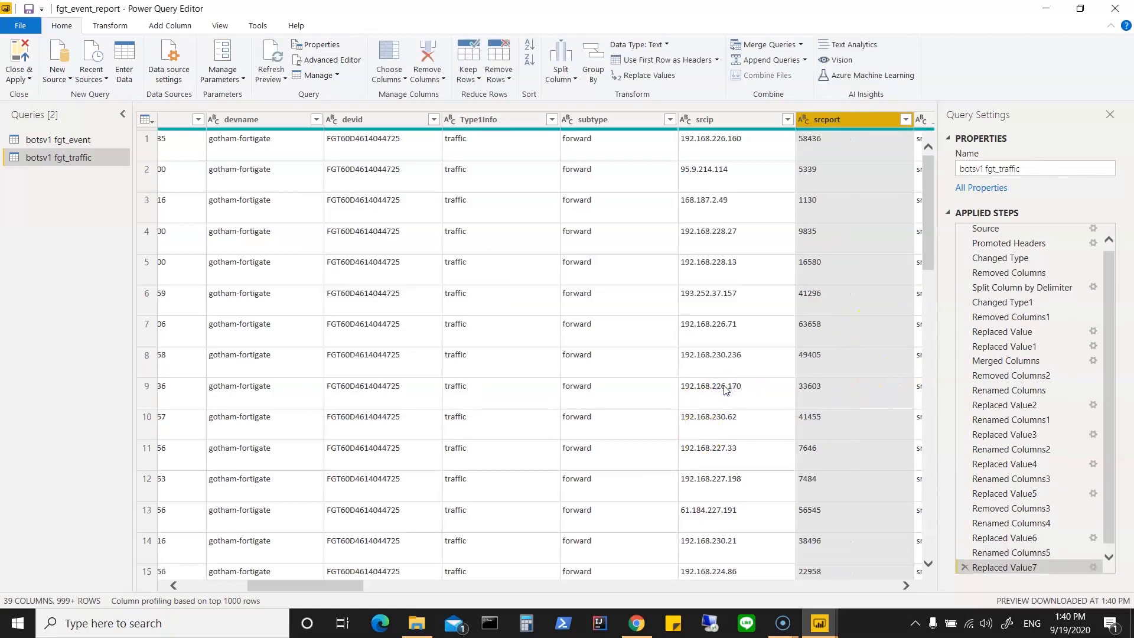
Step: Examine the distinct values of the _raw.16 column for entries that do not belong to the source interface
left_click_drag(353, 587, 407, 590)
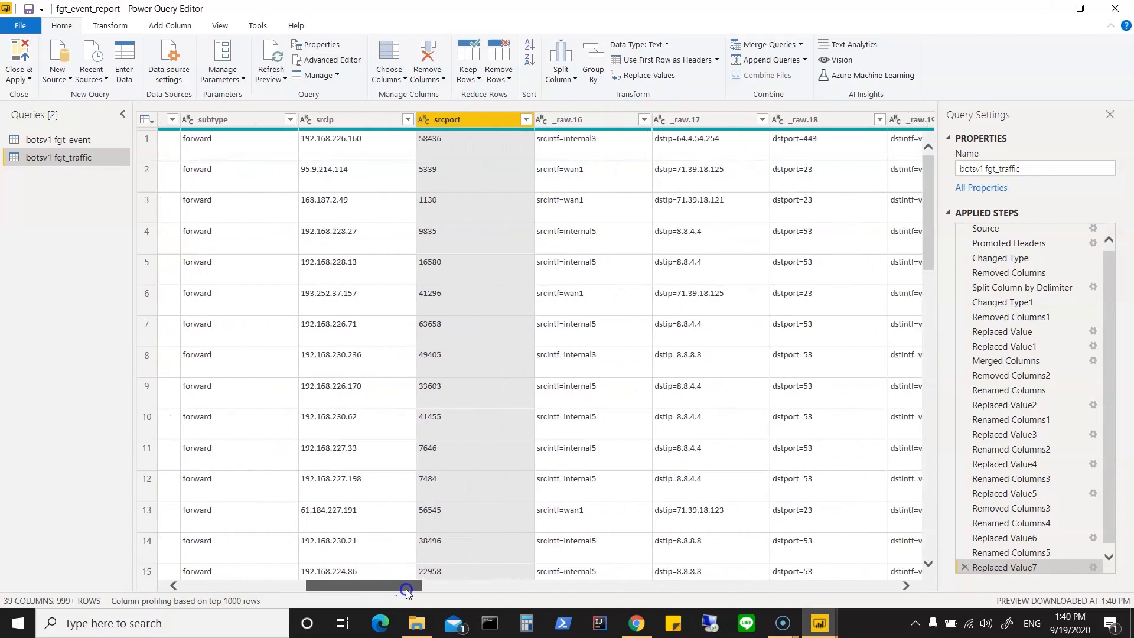
left_click(644, 119)
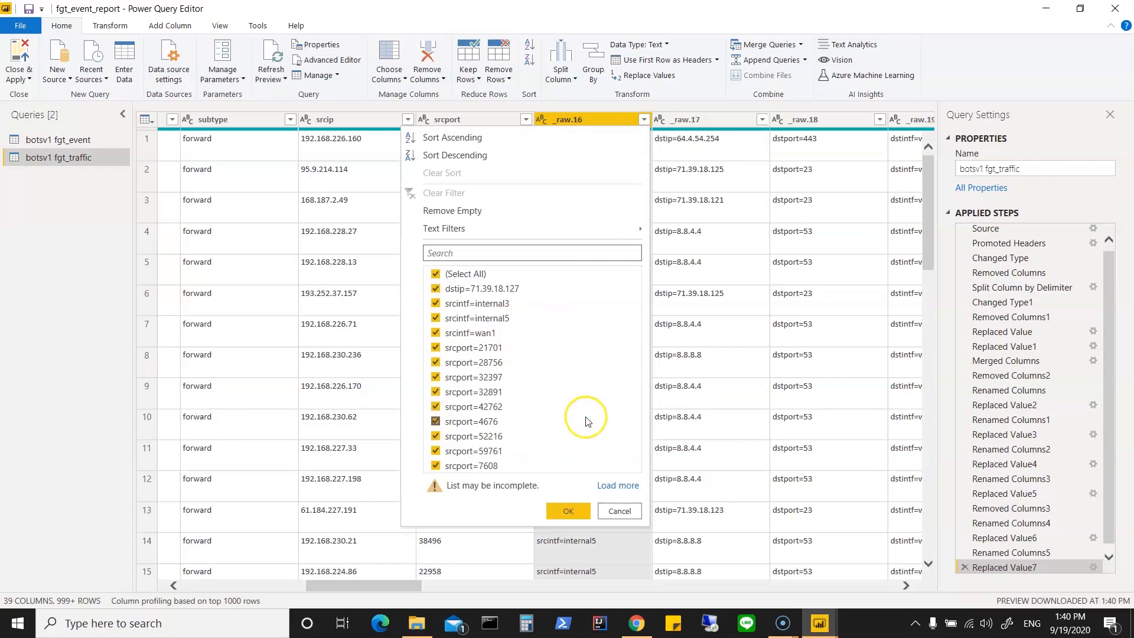
left_click(621, 512)
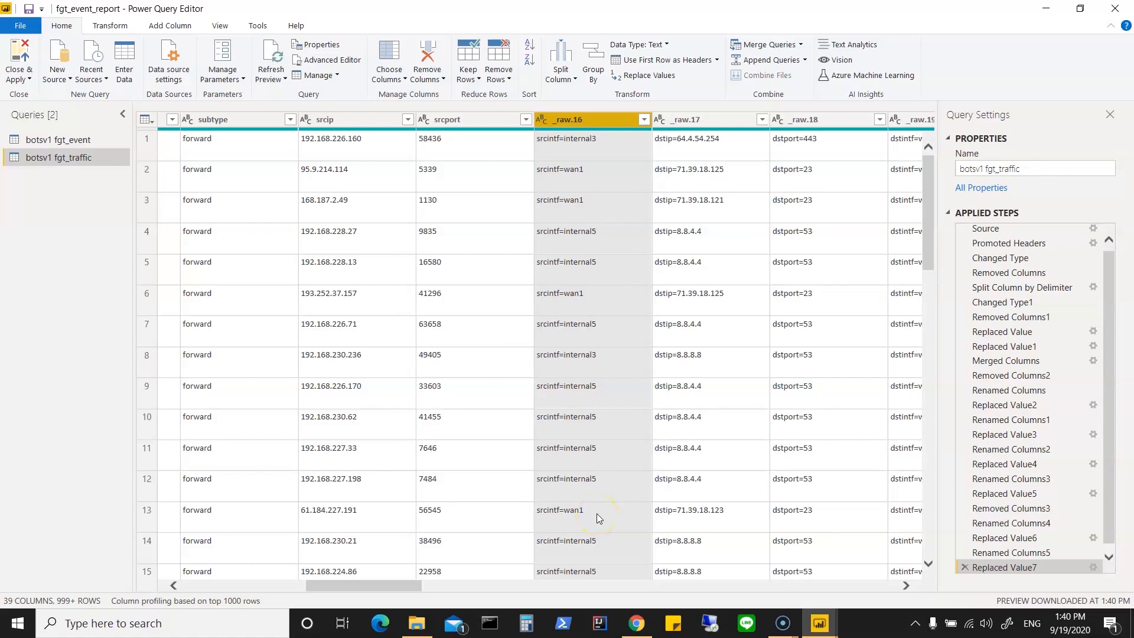
Step: Rename the _raw.16 column holding the source interfaces as srcintf
left_click(644, 126)
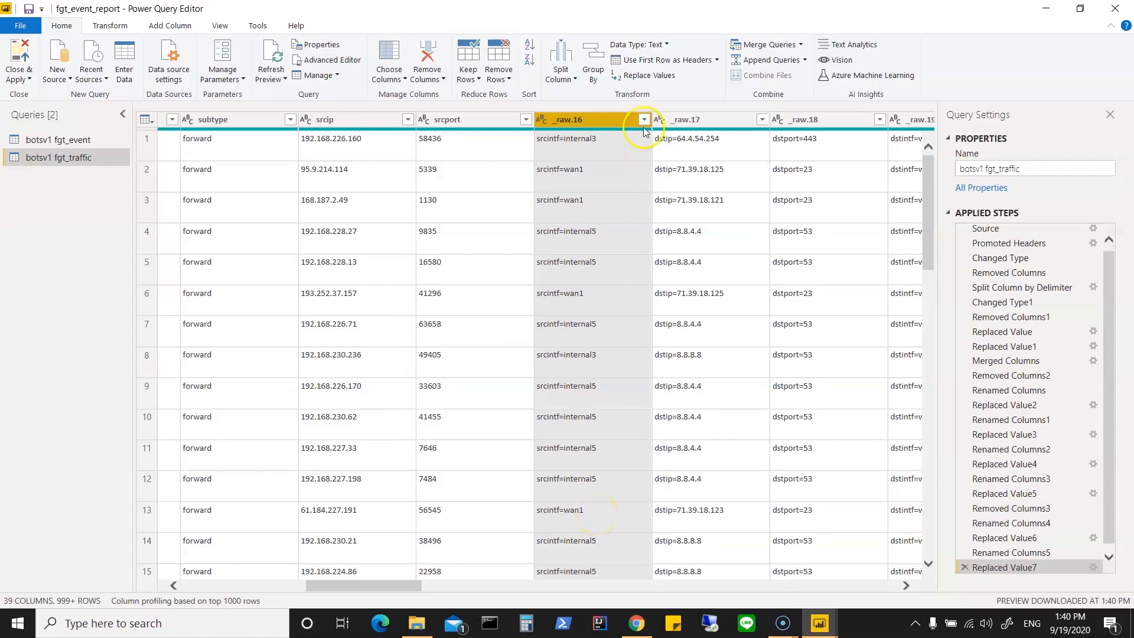
right_click(607, 121)
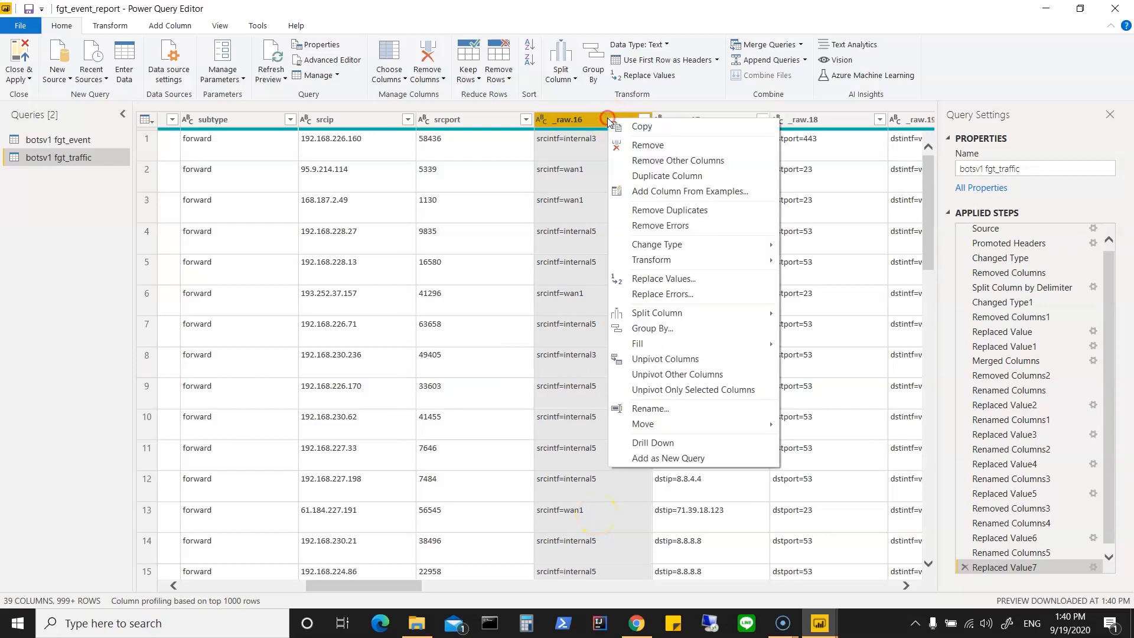
left_click(671, 410)
type("srcintf")
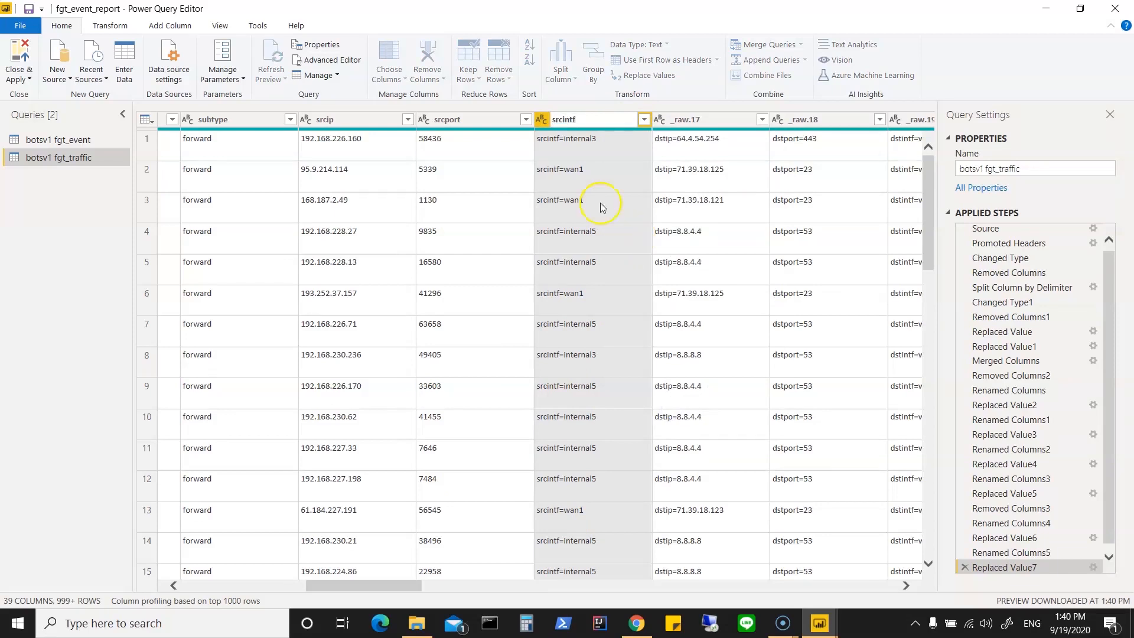
left_click(584, 143)
left_click(588, 142)
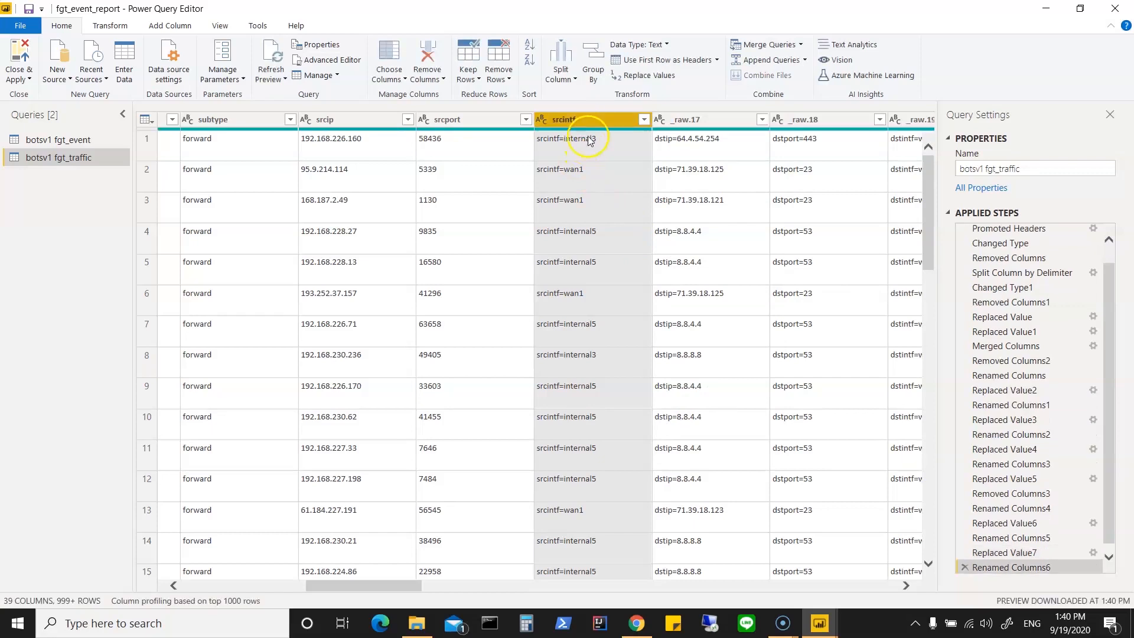
Step: Replace the text "srcintf=" with nothing in the srcintf column
right_click(592, 123)
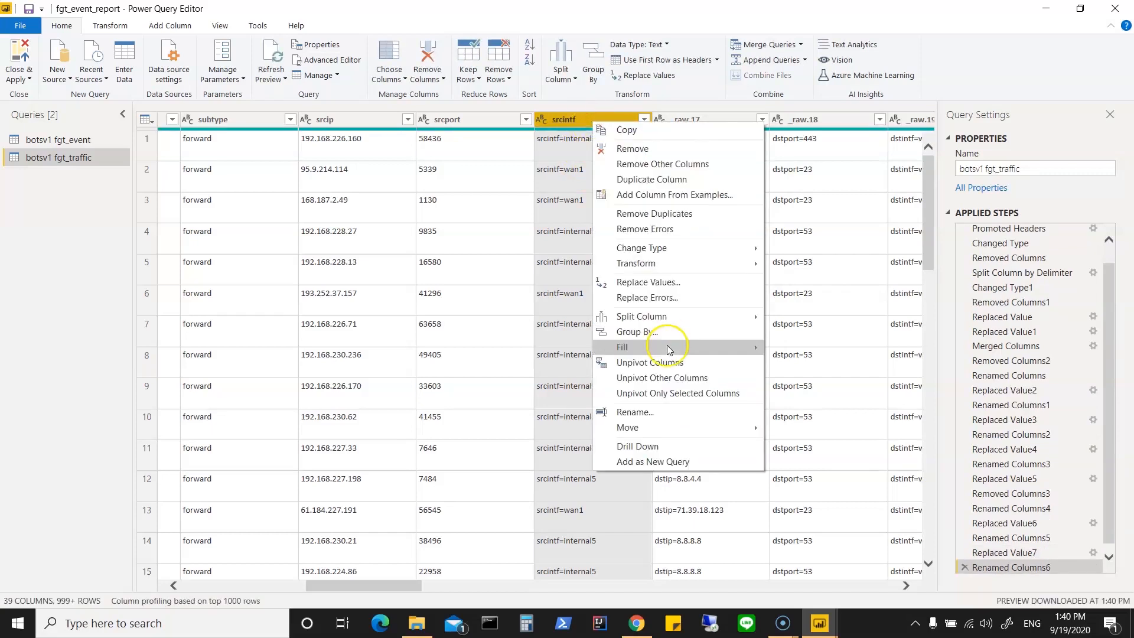
left_click(675, 283)
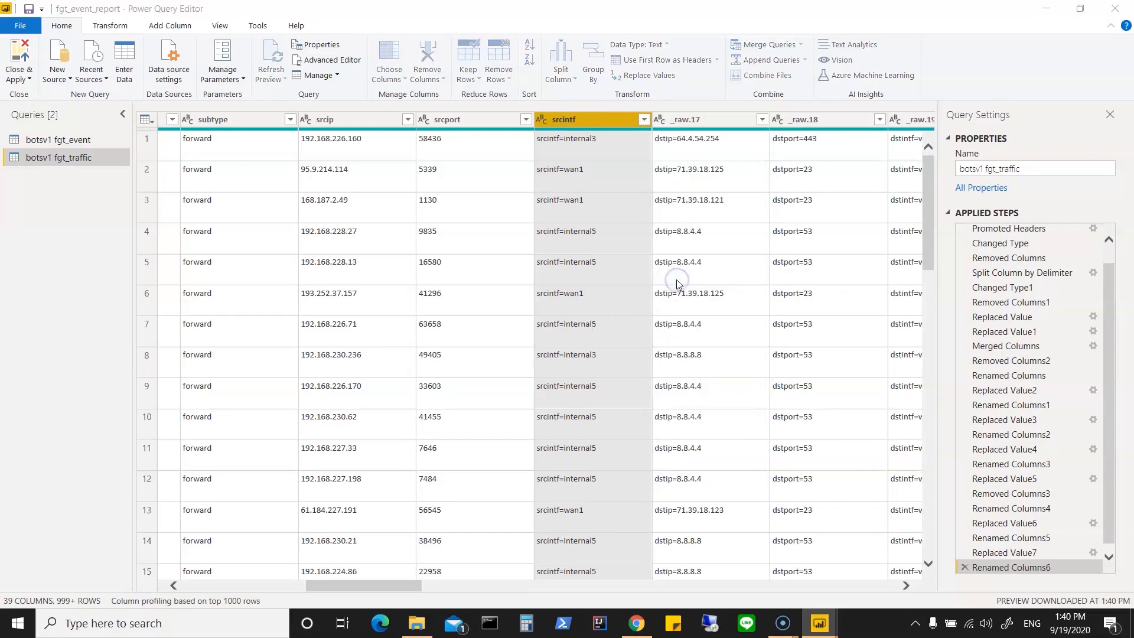
type("srcintf=")
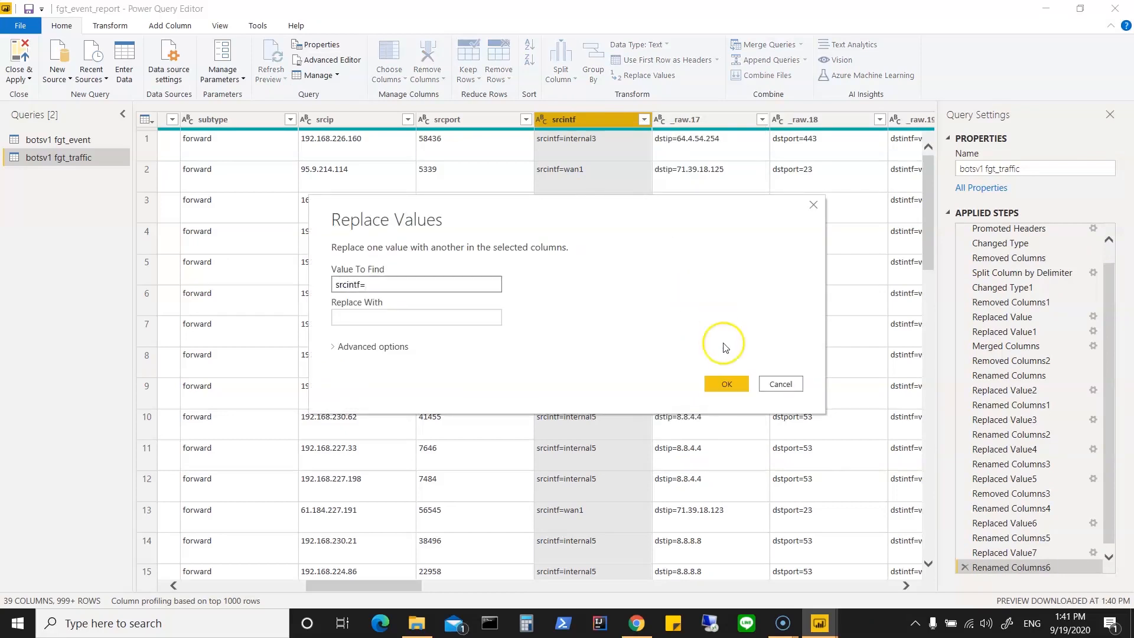
left_click(726, 385)
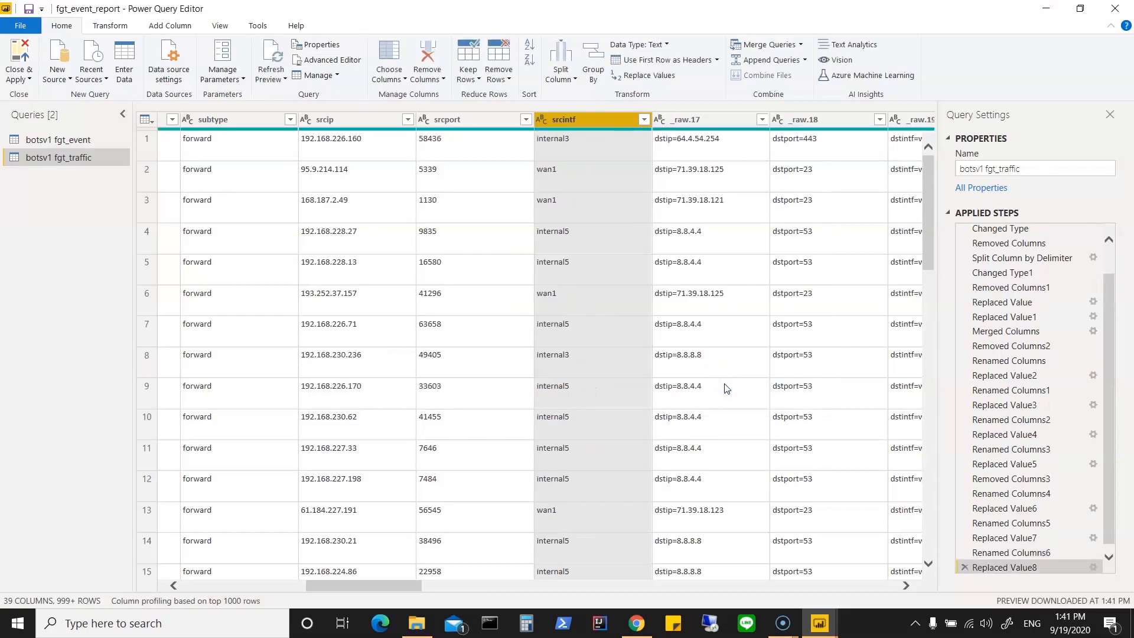
Step: Rename the _raw.17 column holding the destination IP addresses as dstip
right_click(713, 117)
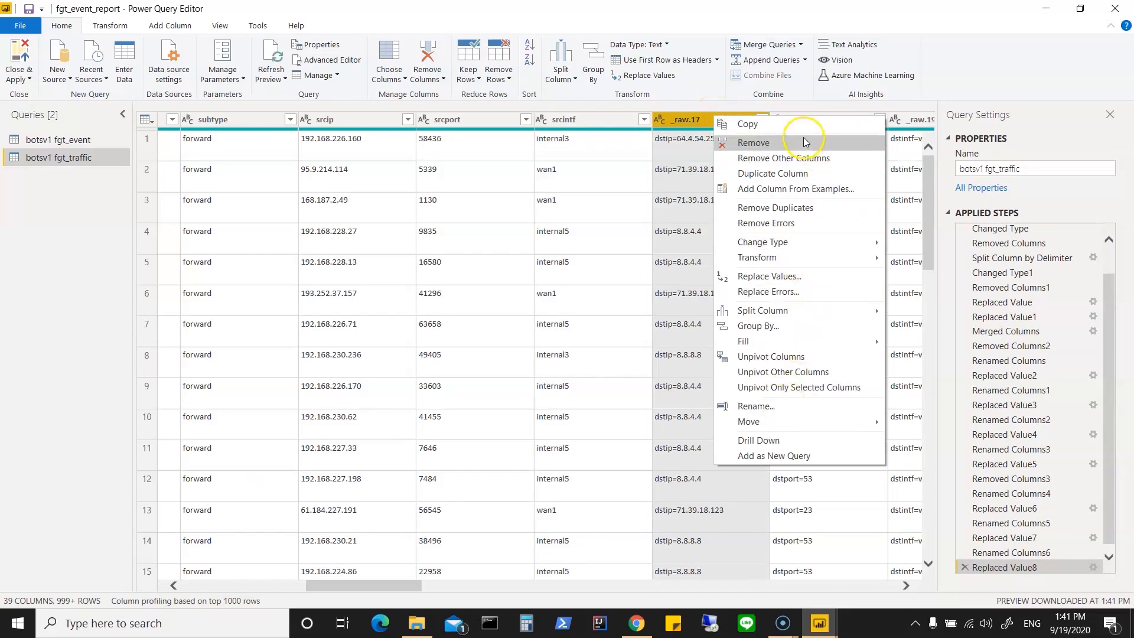
left_click(792, 406)
type("dstip")
left_click(820, 305)
left_click(811, 249)
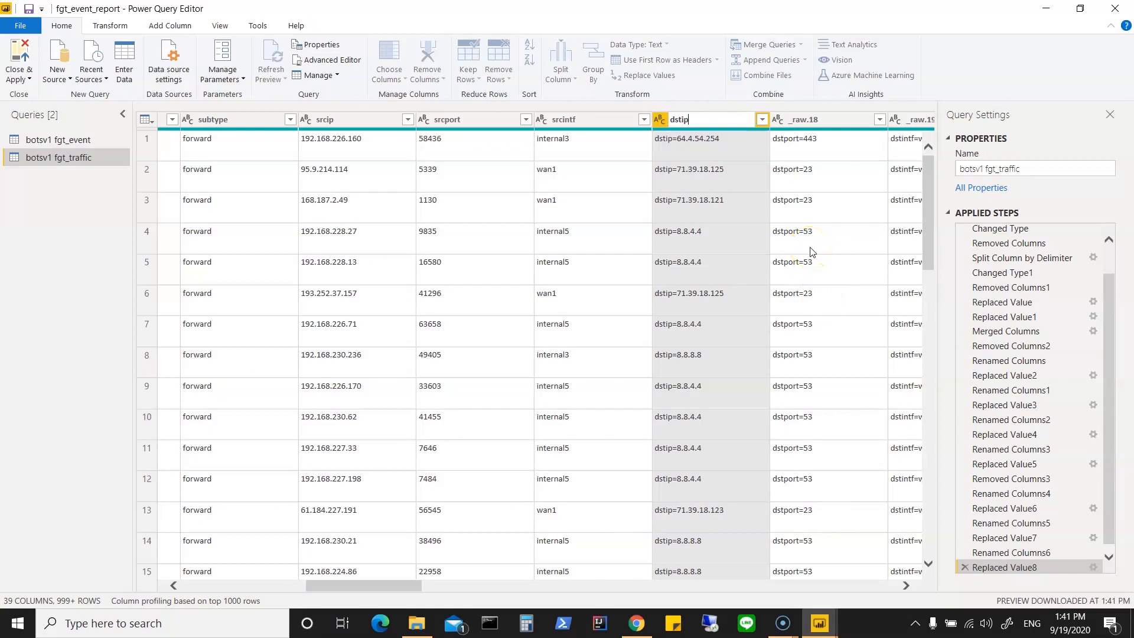
Step: Replace the text "dstip=" with nothing in the dstip column
right_click(708, 119)
left_click(814, 276)
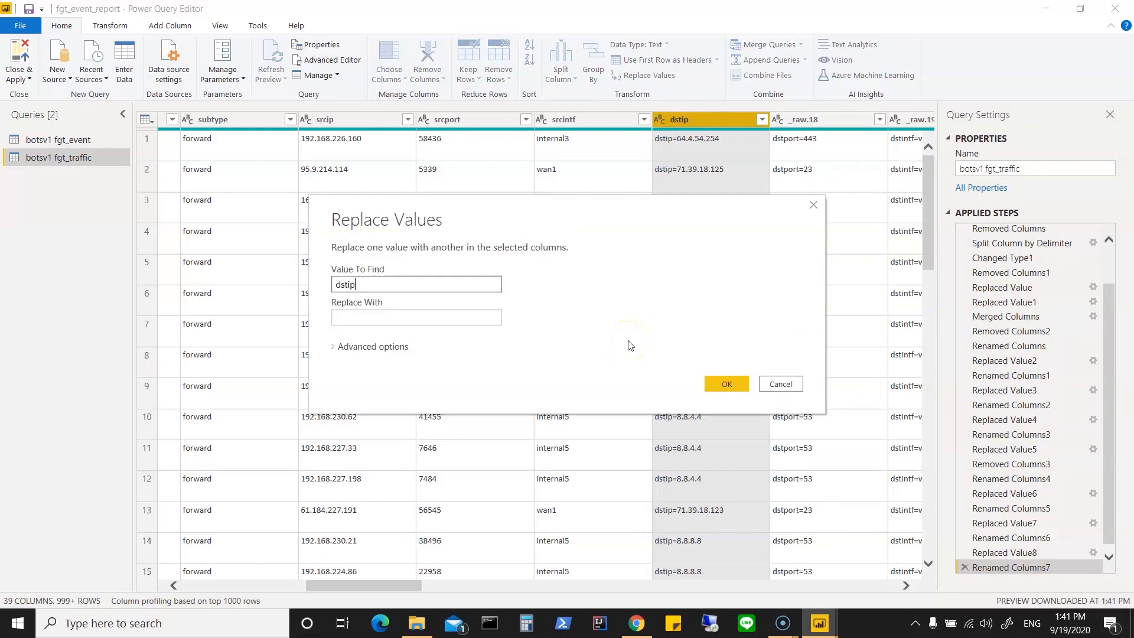
left_click(738, 384)
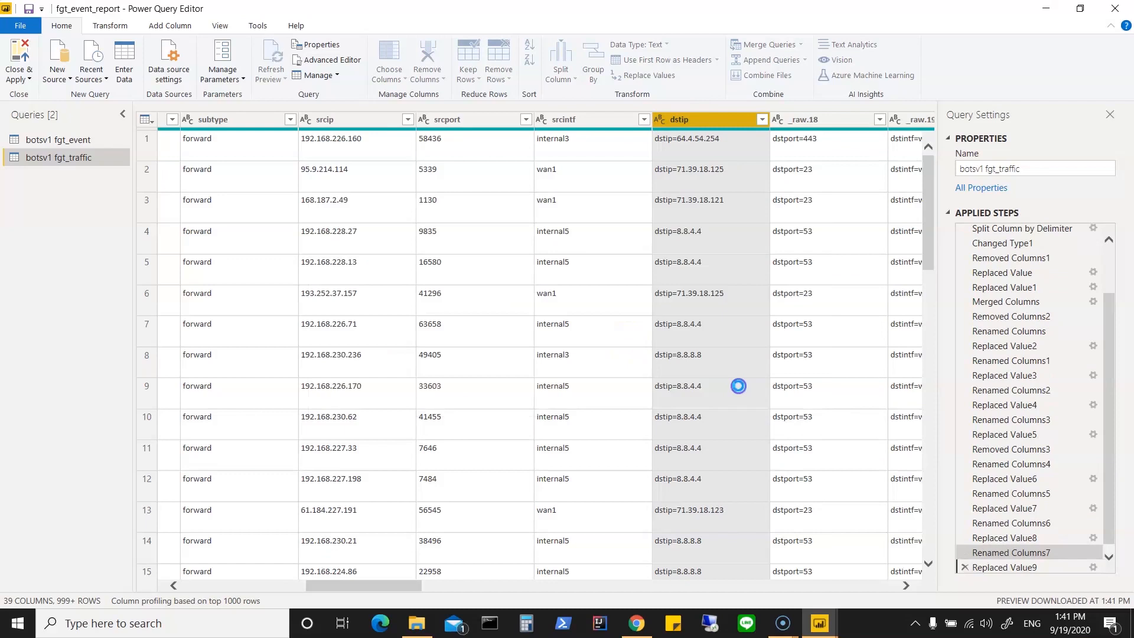
Step: Rename the _raw.18 column holding the destination ports as dstport
left_click(814, 126)
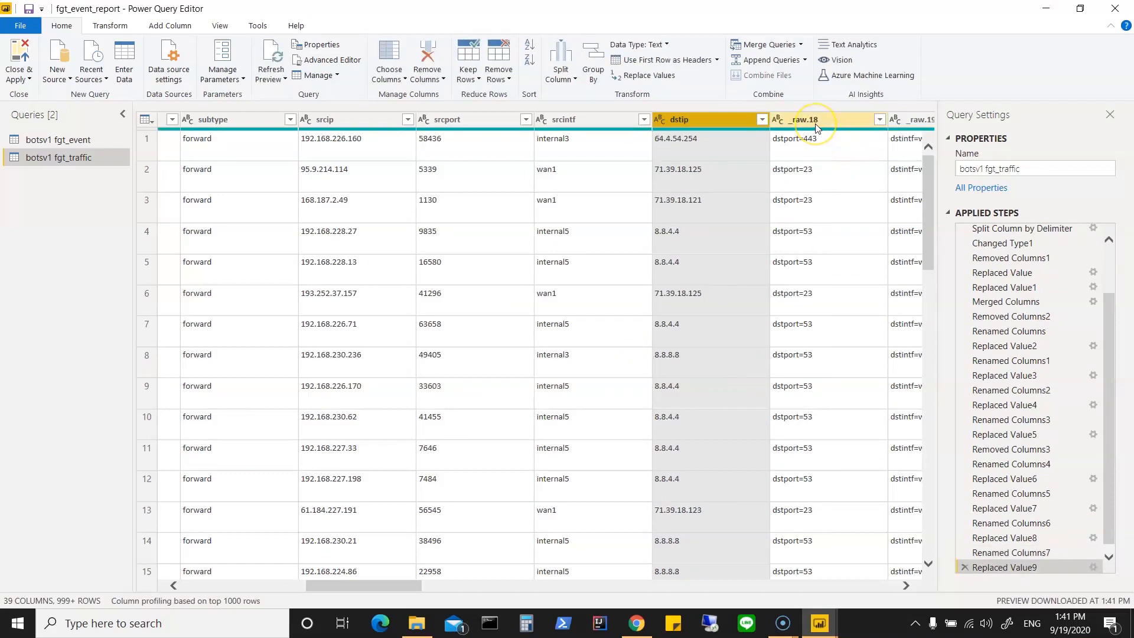
right_click(818, 128)
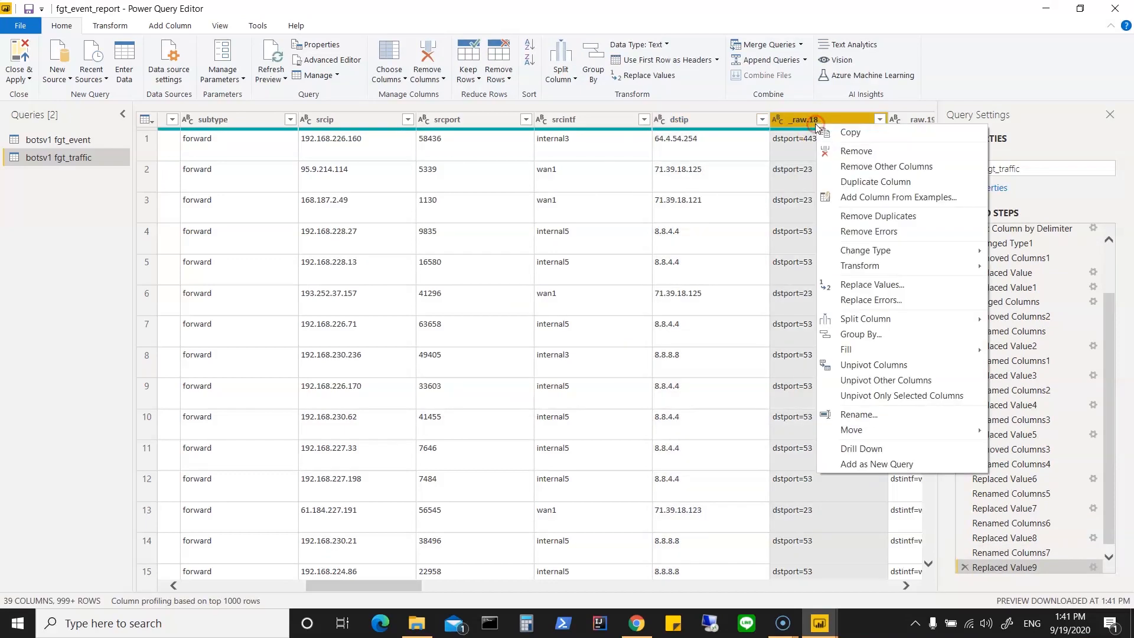
left_click(858, 414)
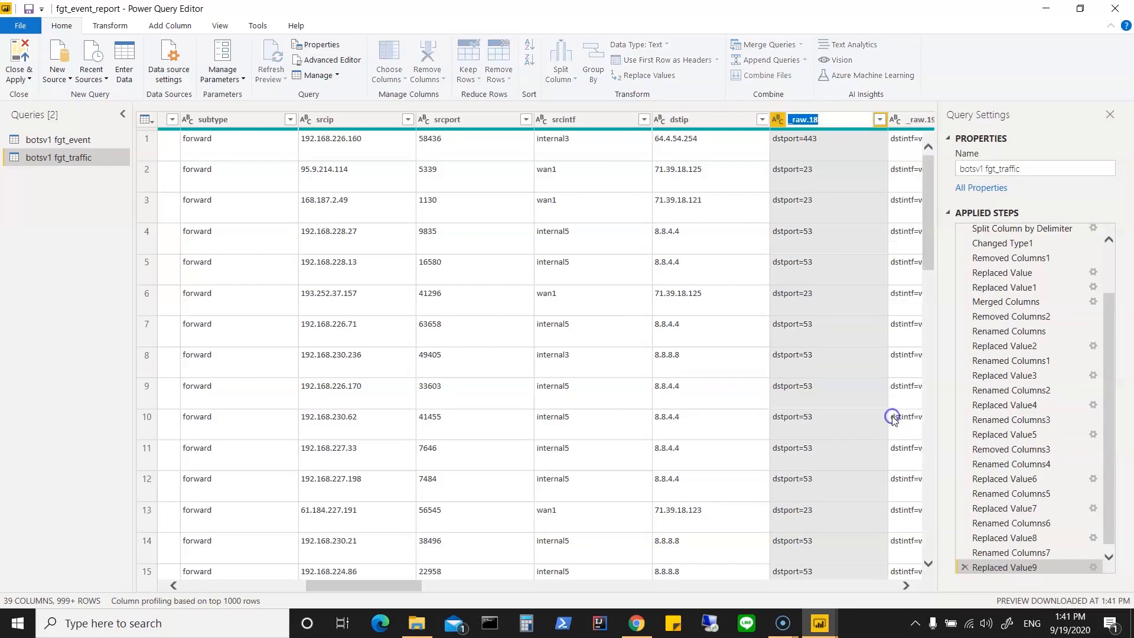
type("dstport")
left_click(891, 401)
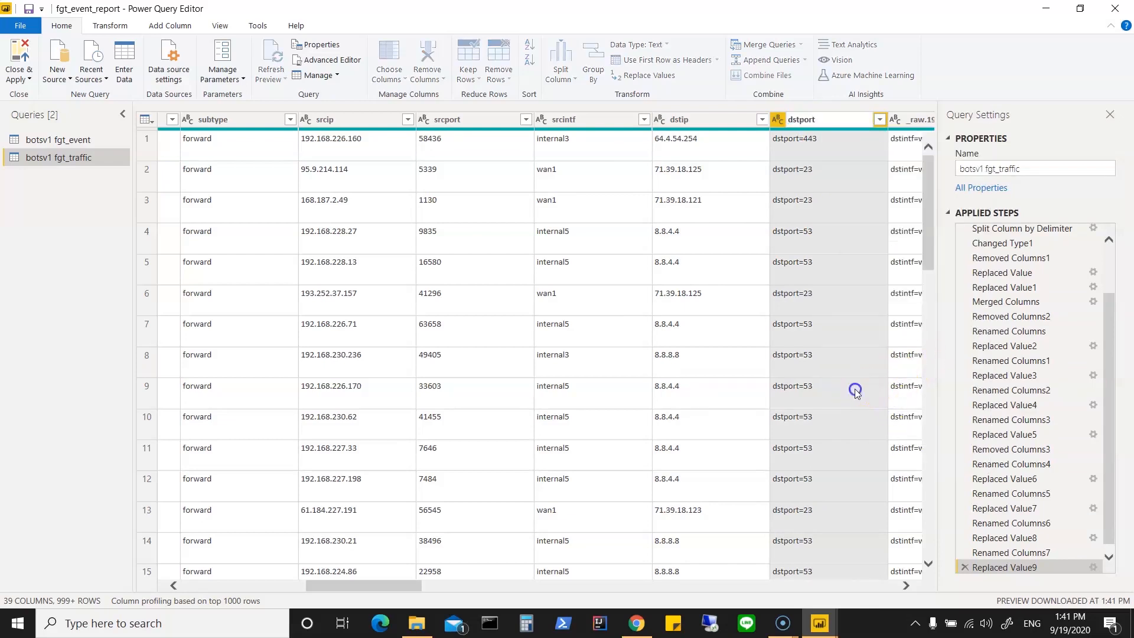
Step: Replace the text "dstport=" with nothing in the dstport column
right_click(833, 118)
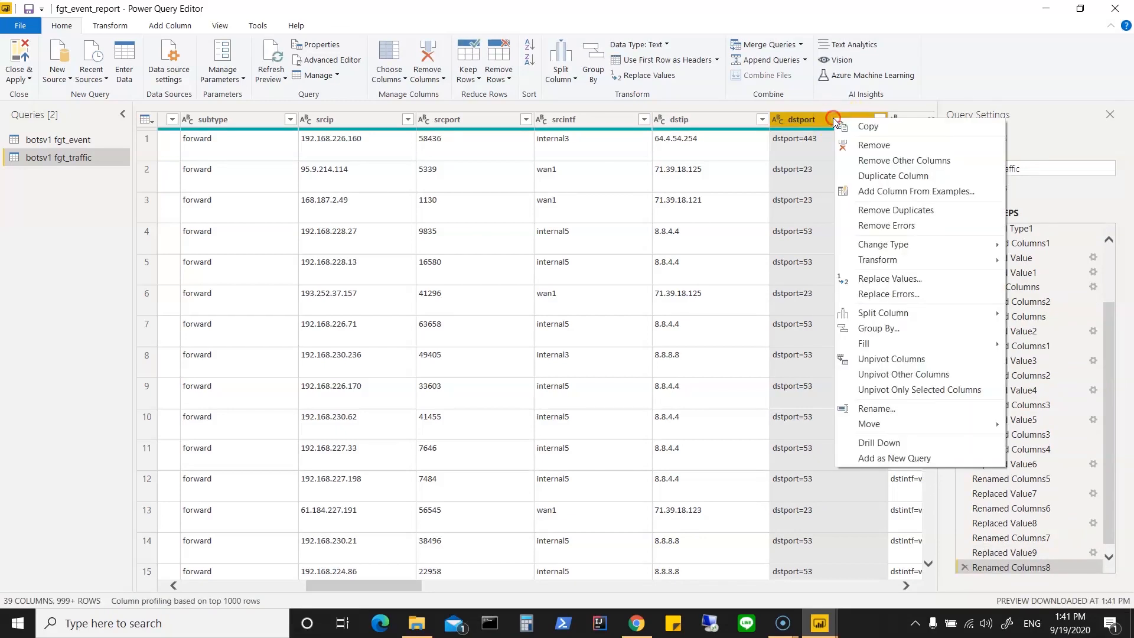
left_click(935, 278)
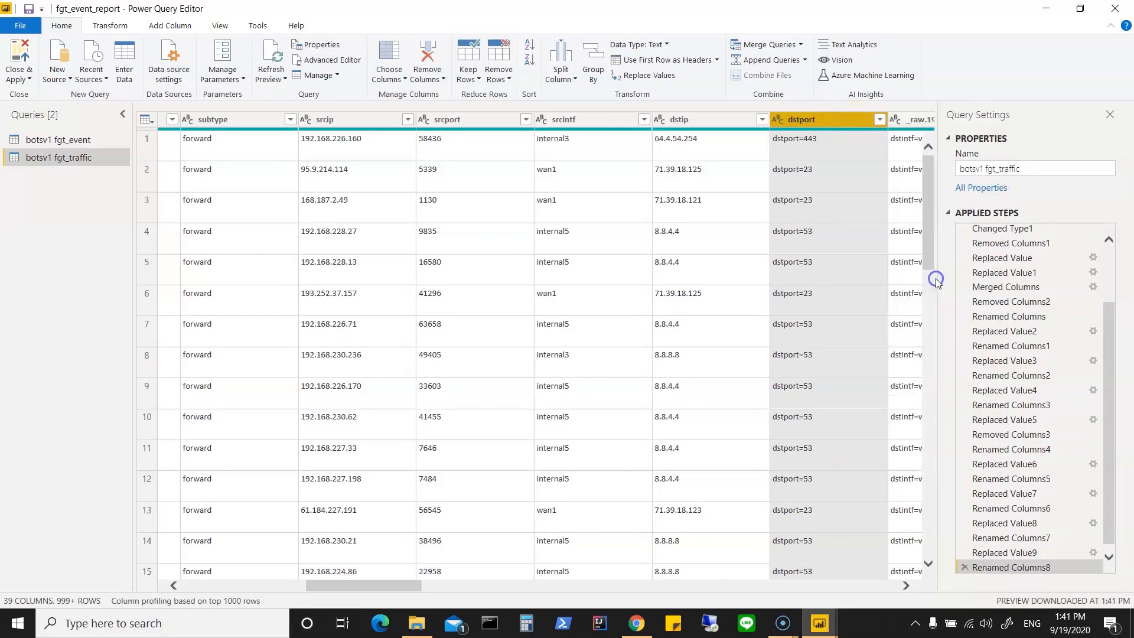
type("dstport")
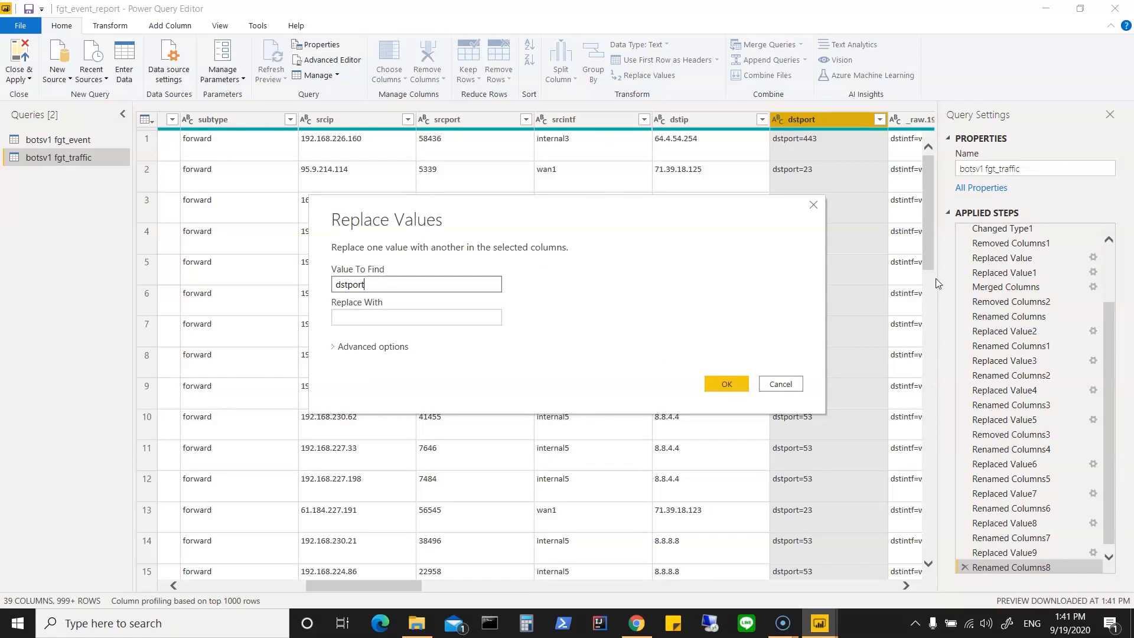
type("=")
left_click(727, 384)
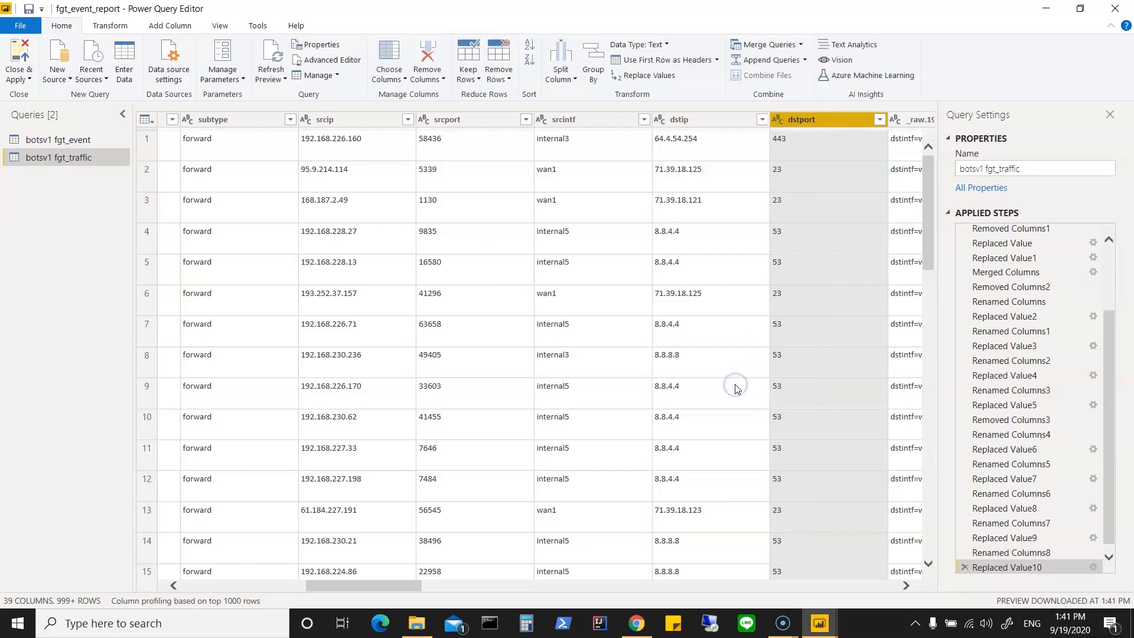
Step: Check the distinct values of the _raw.19 destination interface column and remove that column
left_click_drag(400, 585, 438, 584)
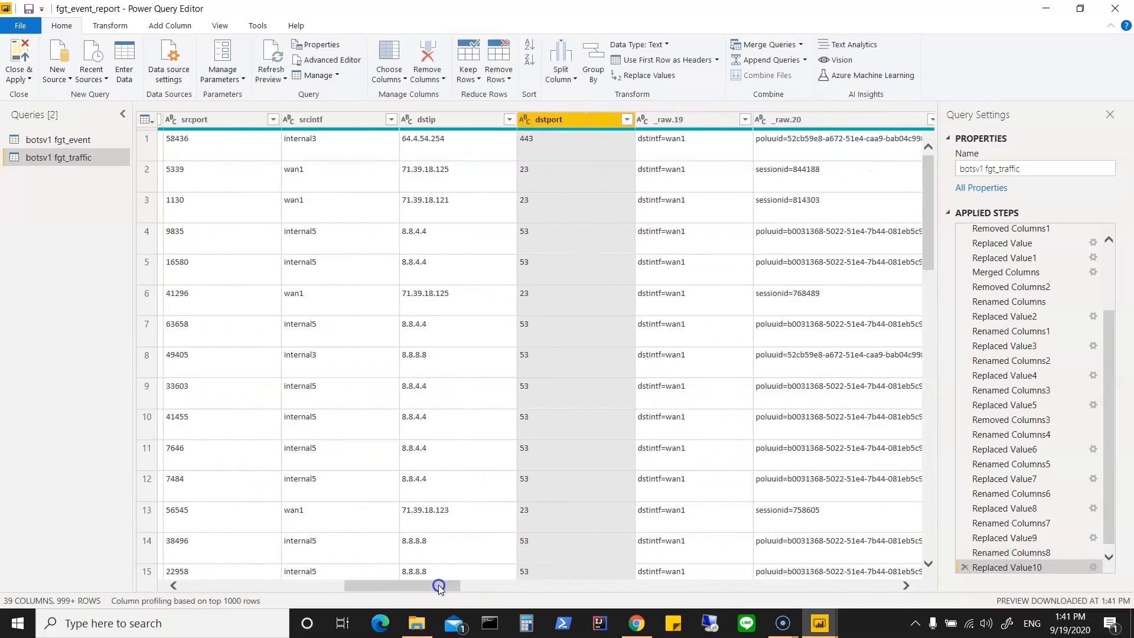
left_click(746, 120)
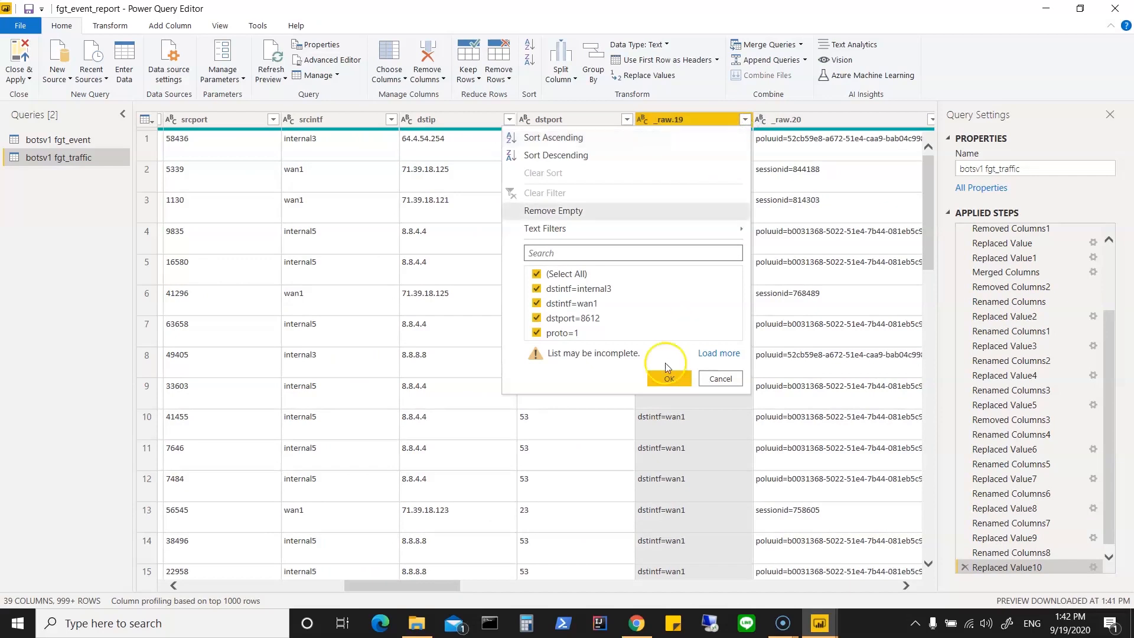
left_click(721, 378)
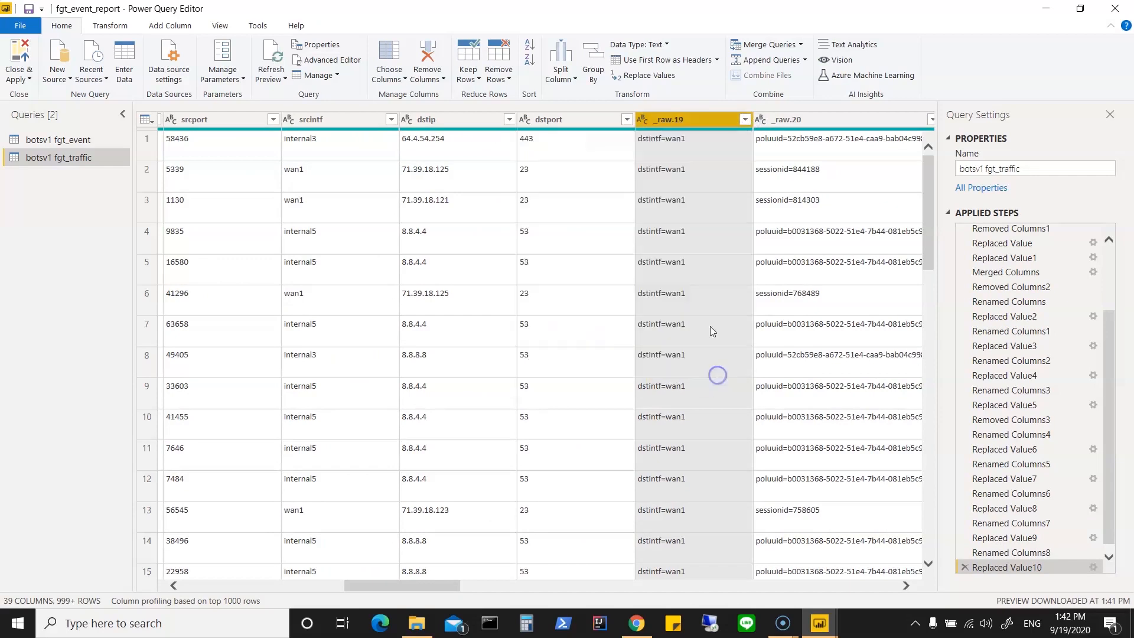
right_click(675, 119)
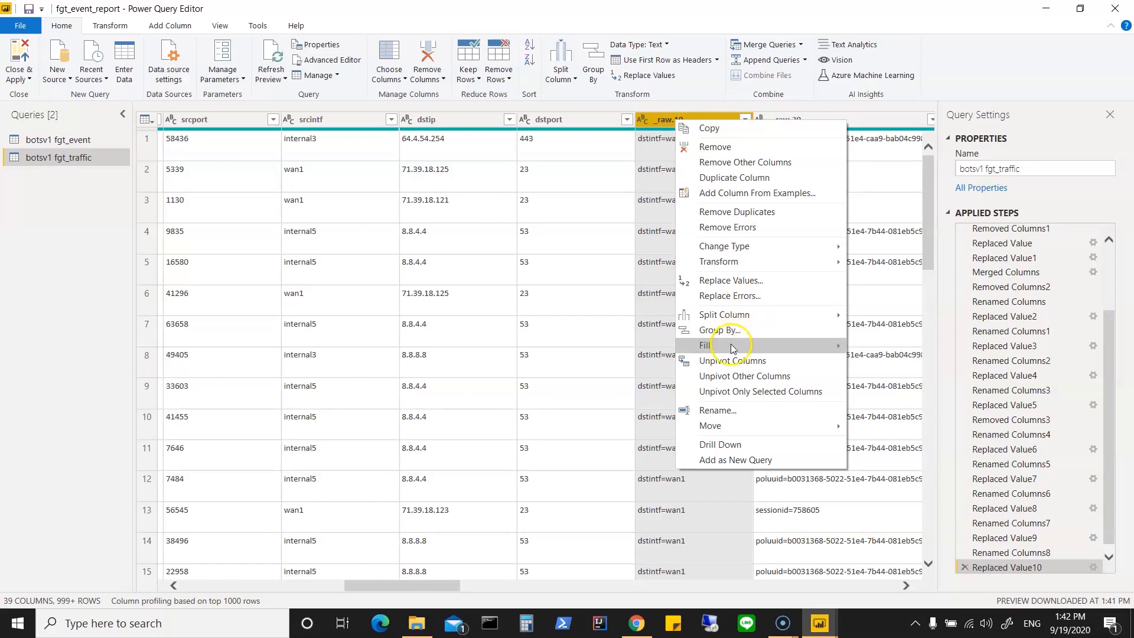
left_click(760, 148)
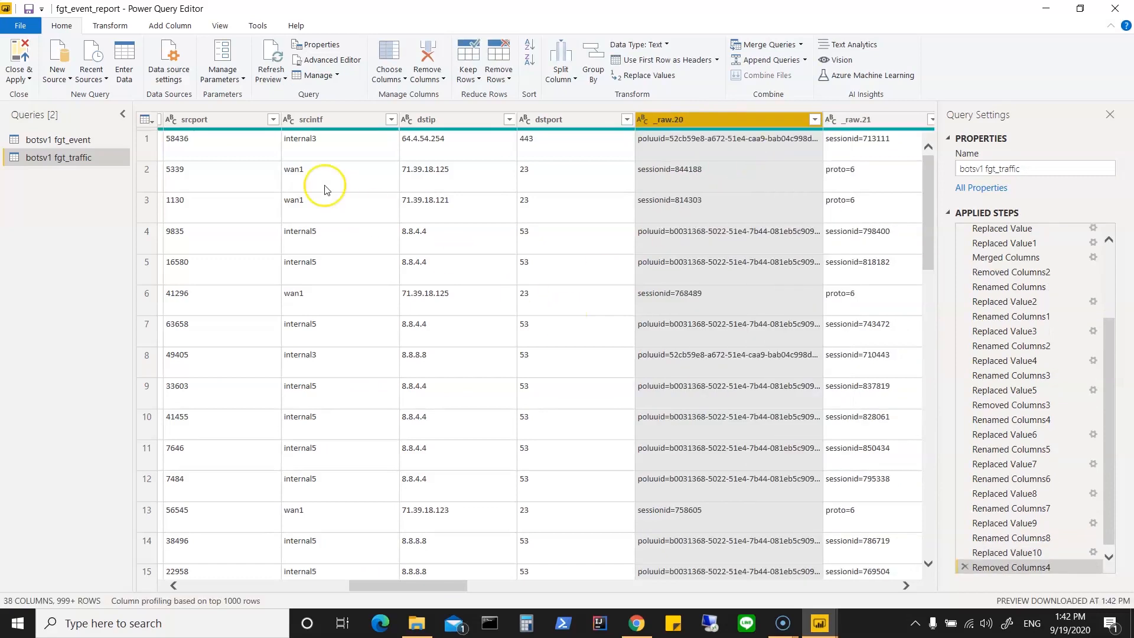
Step: Remove the srcintf column from the fgt_traffic query
left_click(339, 117)
right_click(338, 117)
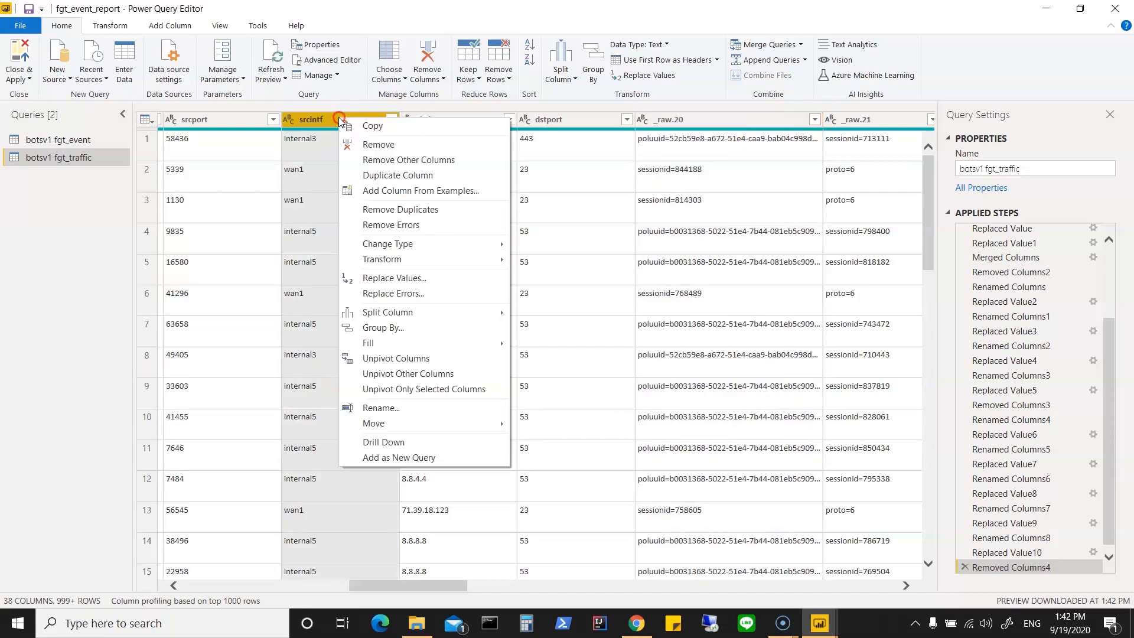
left_click(367, 144)
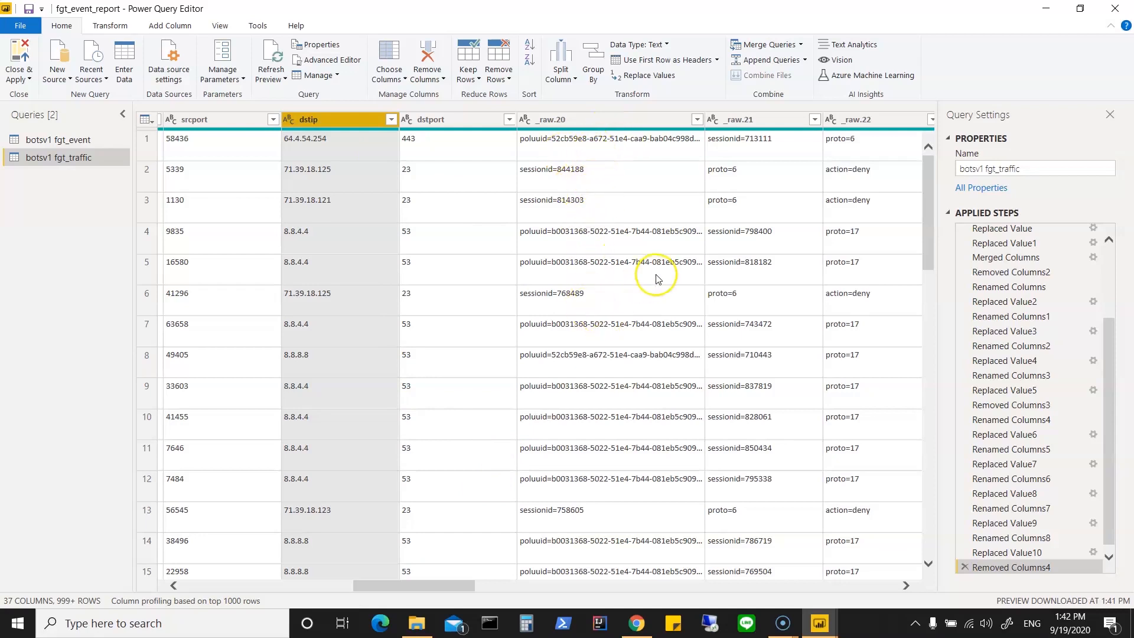
Step: Check the distinct values of the _raw.21 column and remove the _raw.20, _raw.21 and _raw.22 columns together
left_click(618, 122)
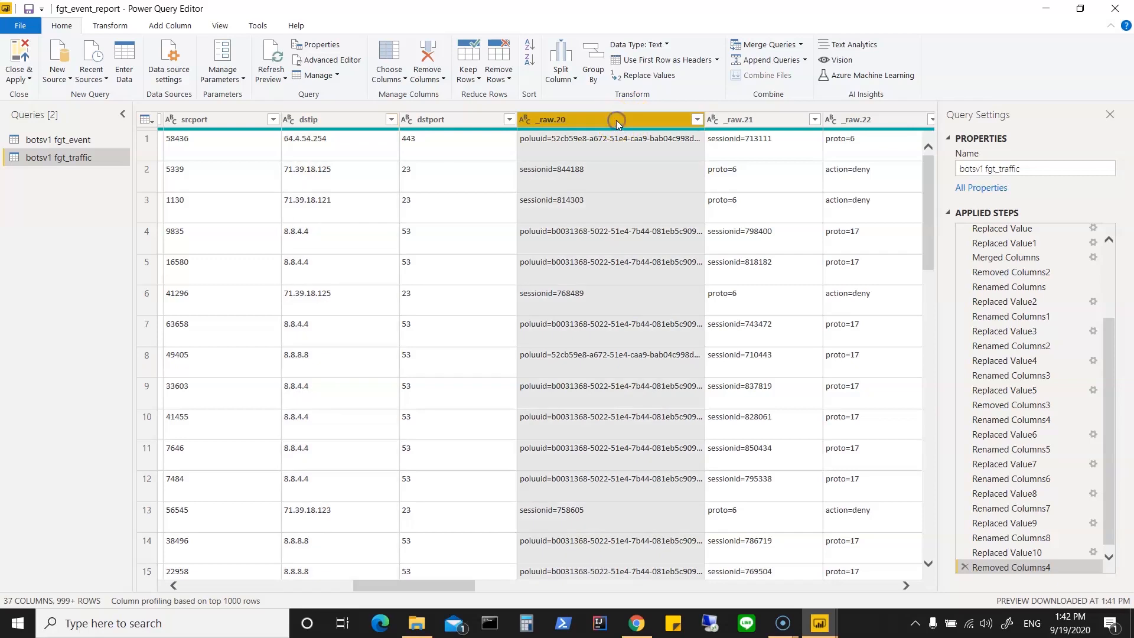
left_click(721, 119, "ctrl")
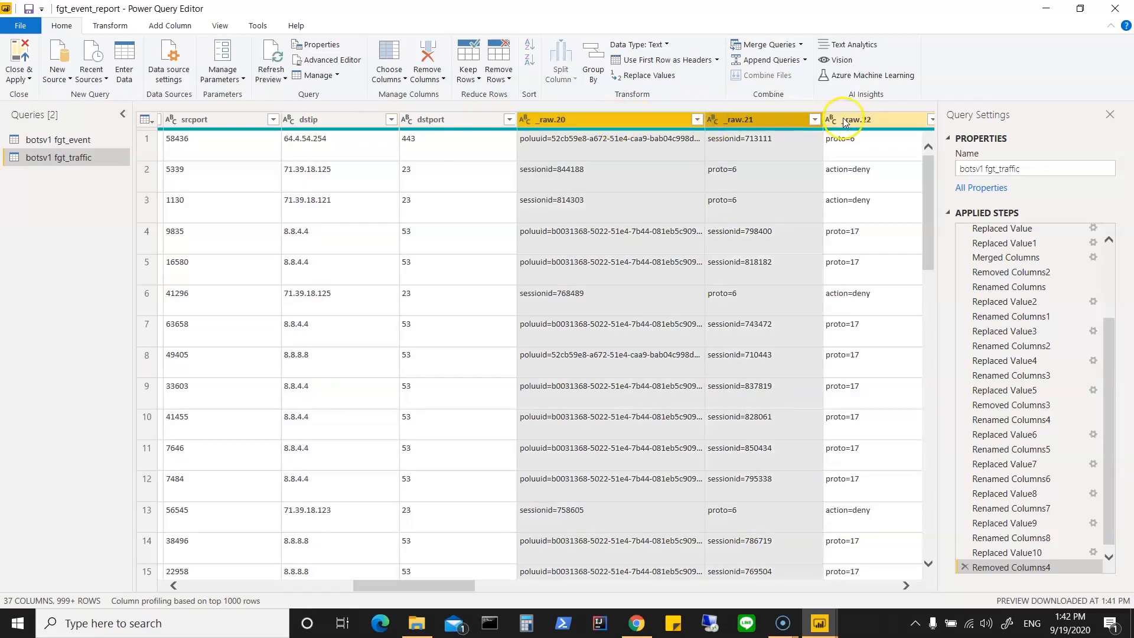
left_click(845, 122, "ctrl")
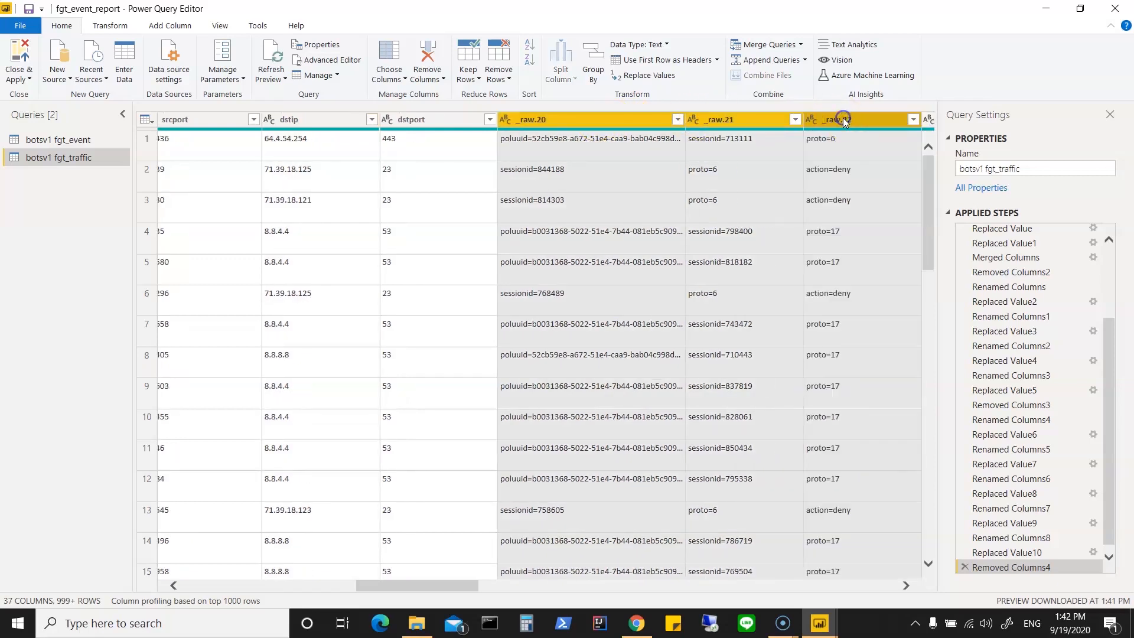
left_click(795, 120)
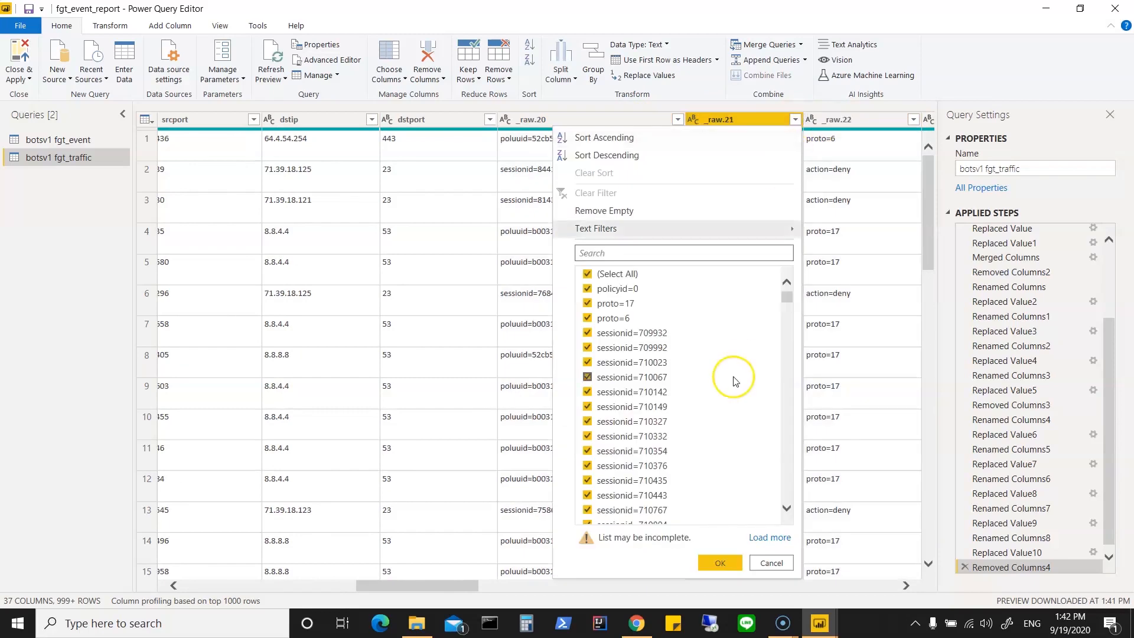
left_click(775, 561)
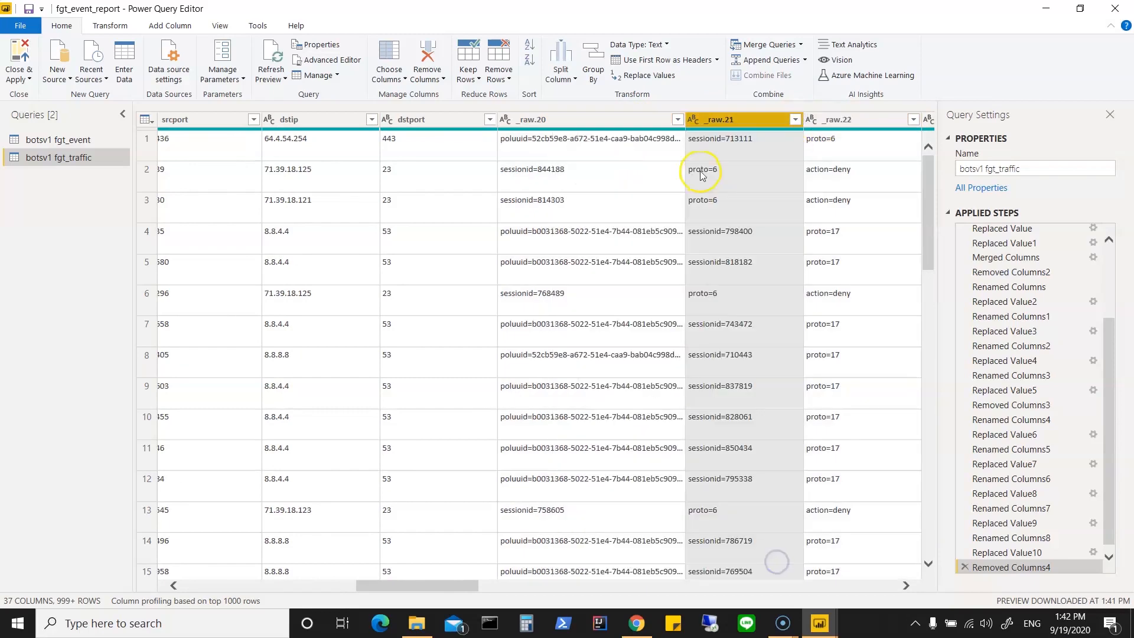
left_click(577, 114)
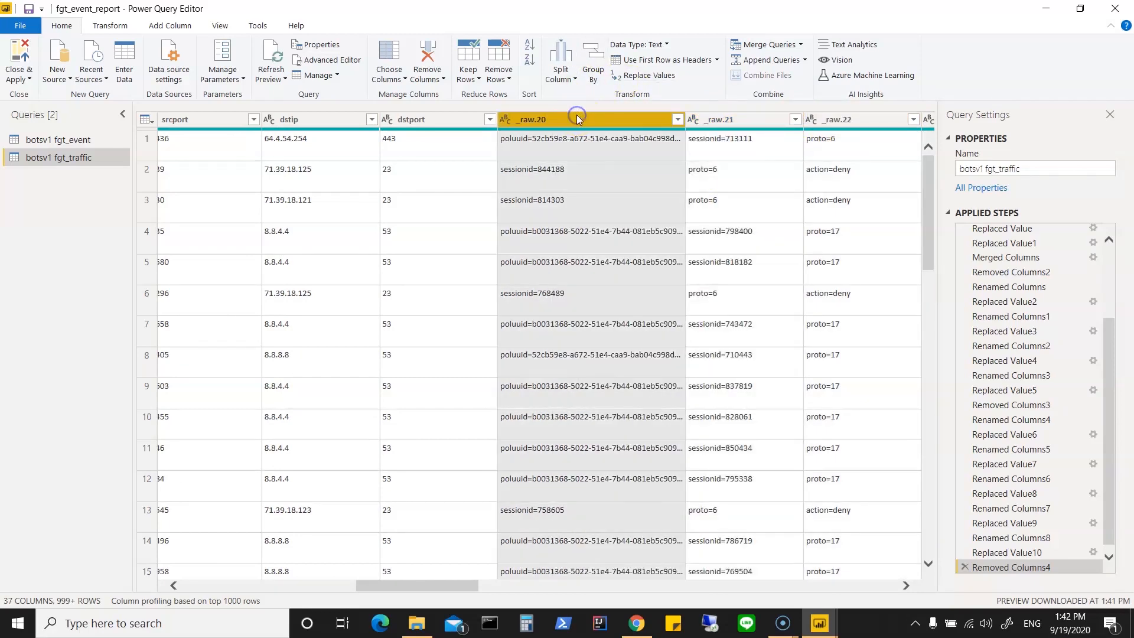
left_click(712, 118, "ctrl")
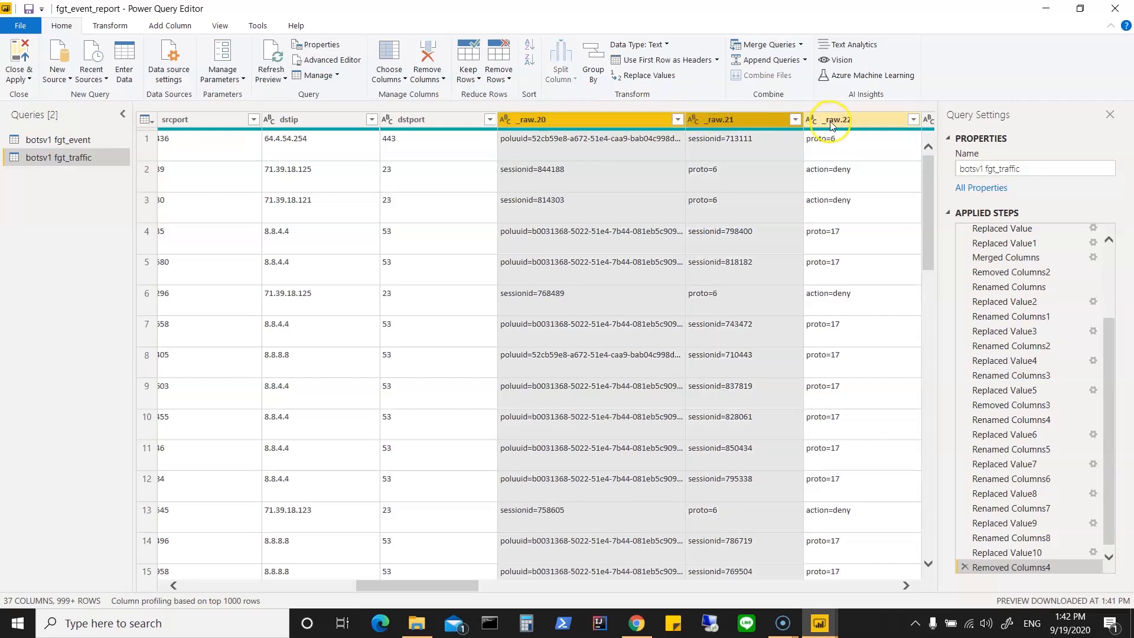
left_click(830, 120, "ctrl")
right_click(830, 121)
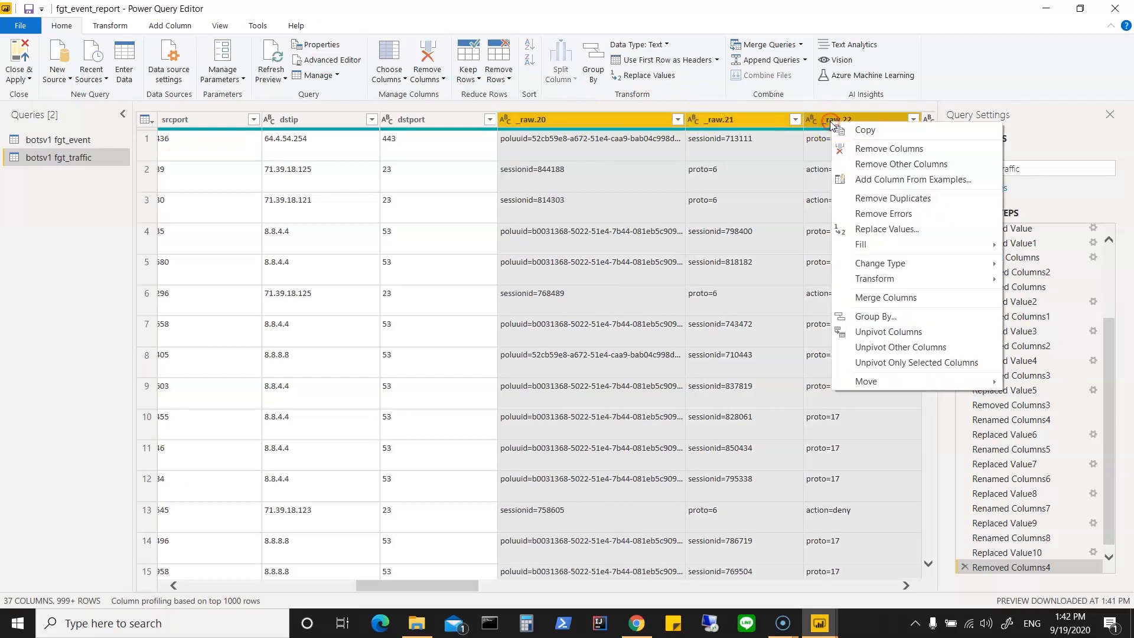
left_click(854, 148)
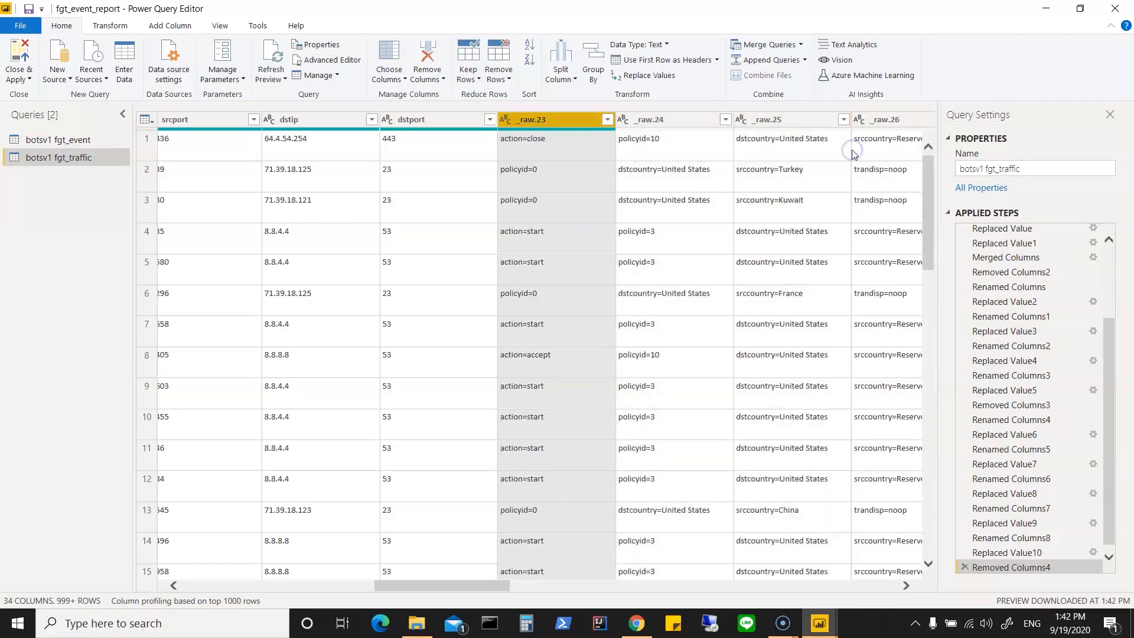
Step: Check the distinct values of the _raw.24 column and apply its filter with all listed values selected
left_click(649, 122)
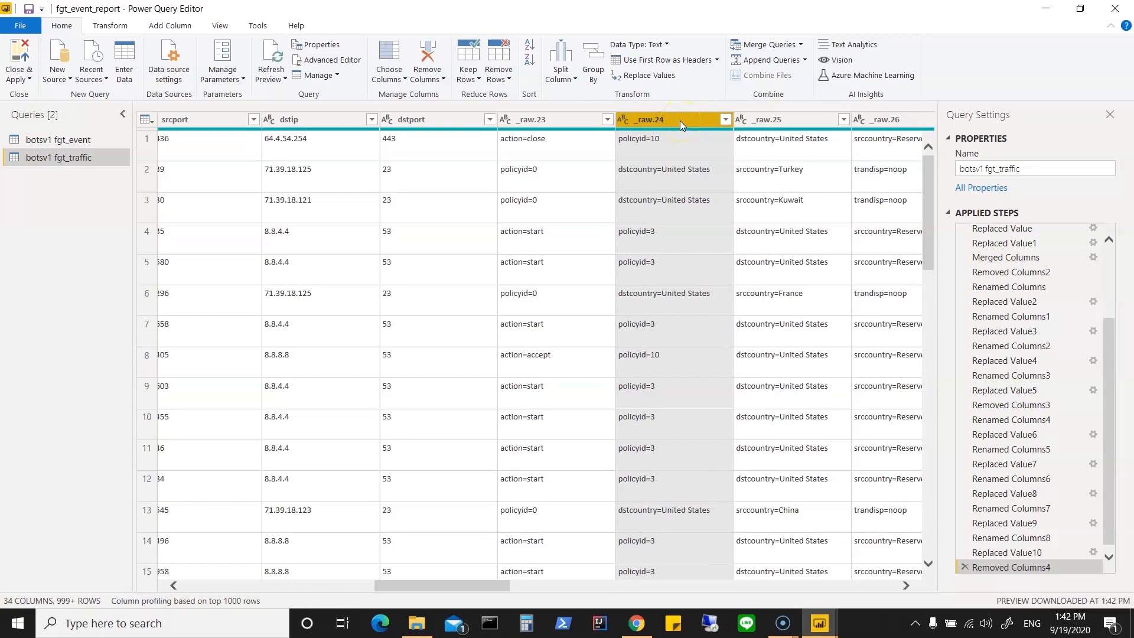
left_click(725, 120)
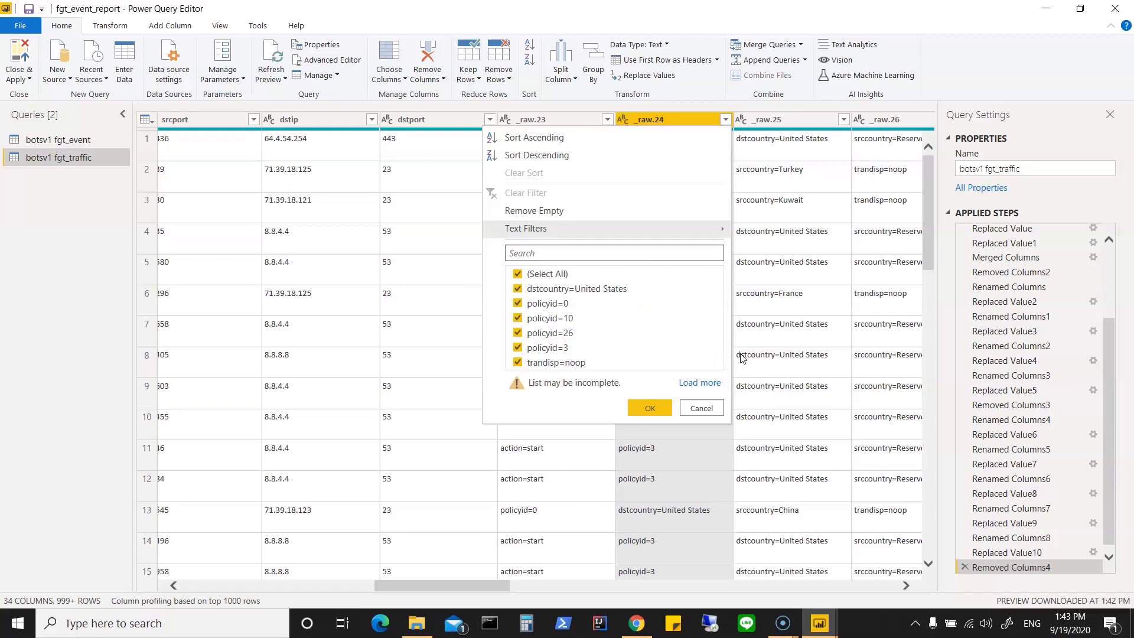
left_click(667, 410)
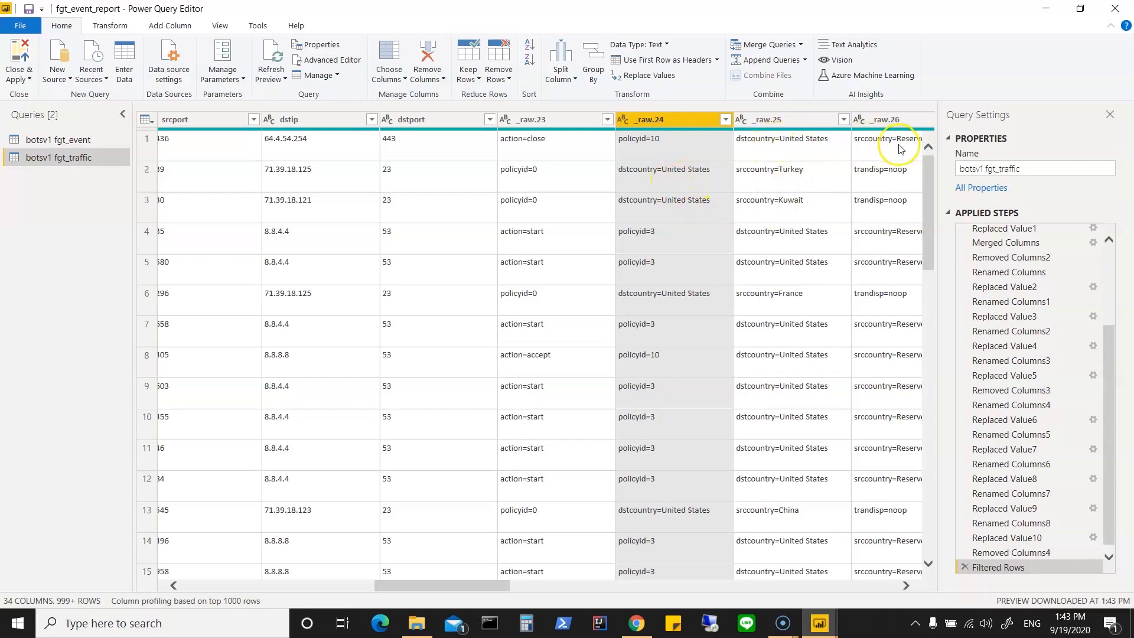
Step: Compare how the values in the _raw.23 to _raw.28 columns line up from row to row
left_click_drag(491, 584, 544, 586)
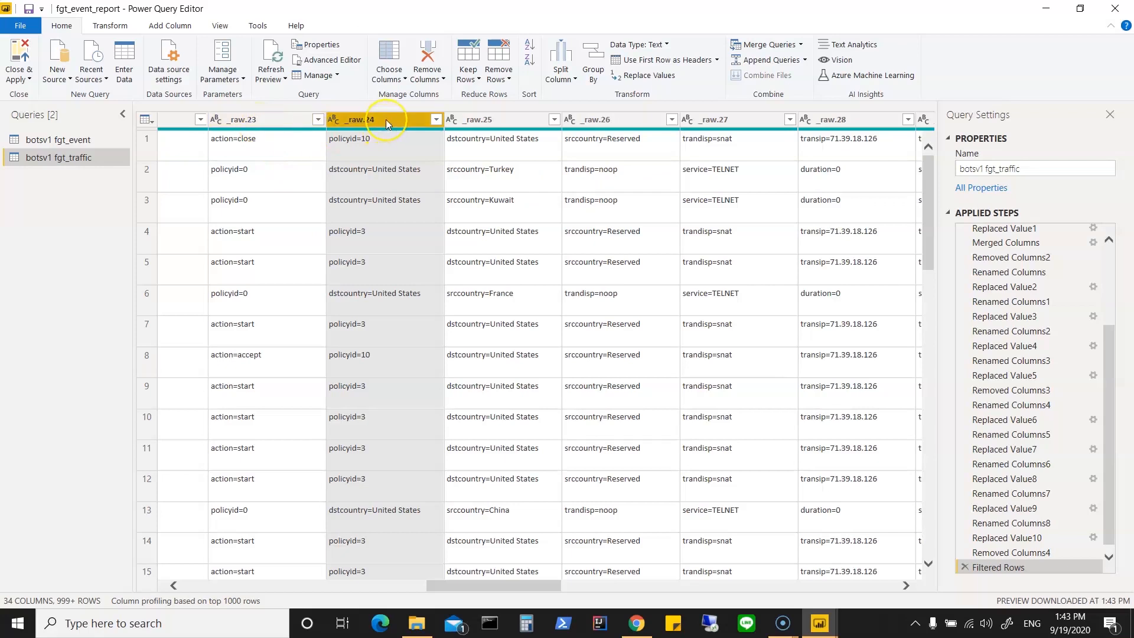
left_click_drag(471, 586, 440, 591)
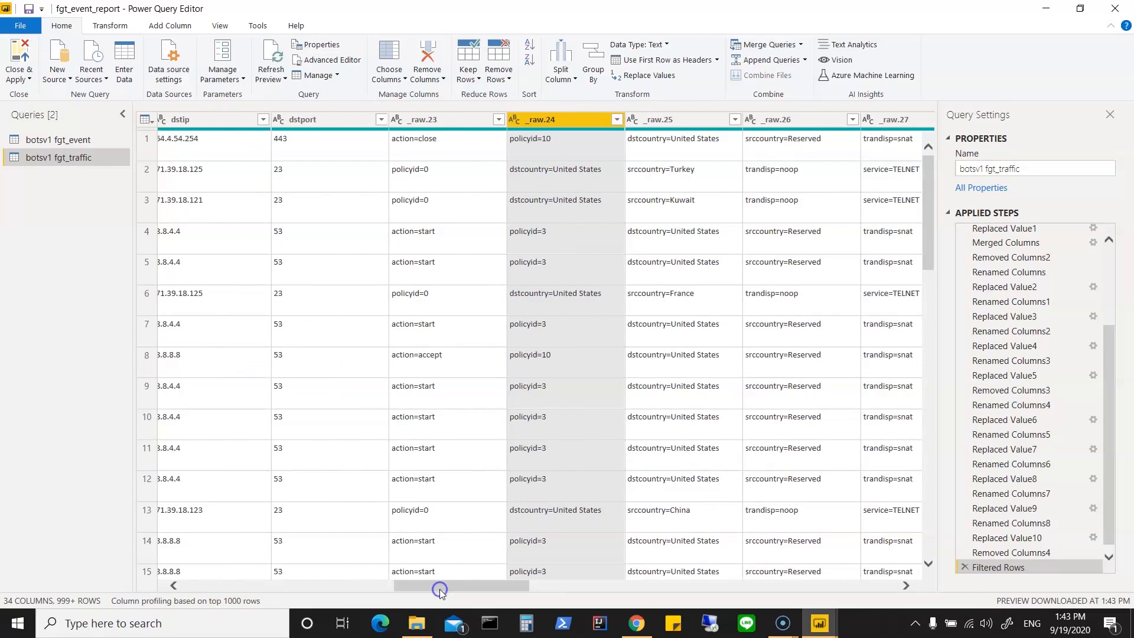
left_click(544, 120)
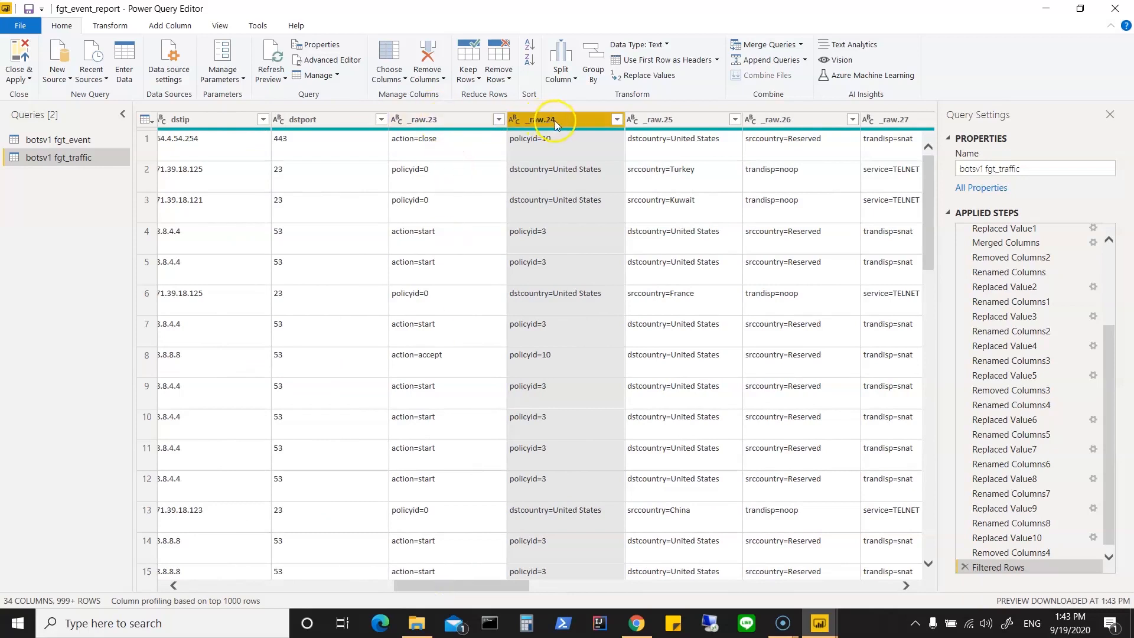
left_click_drag(511, 587, 535, 588)
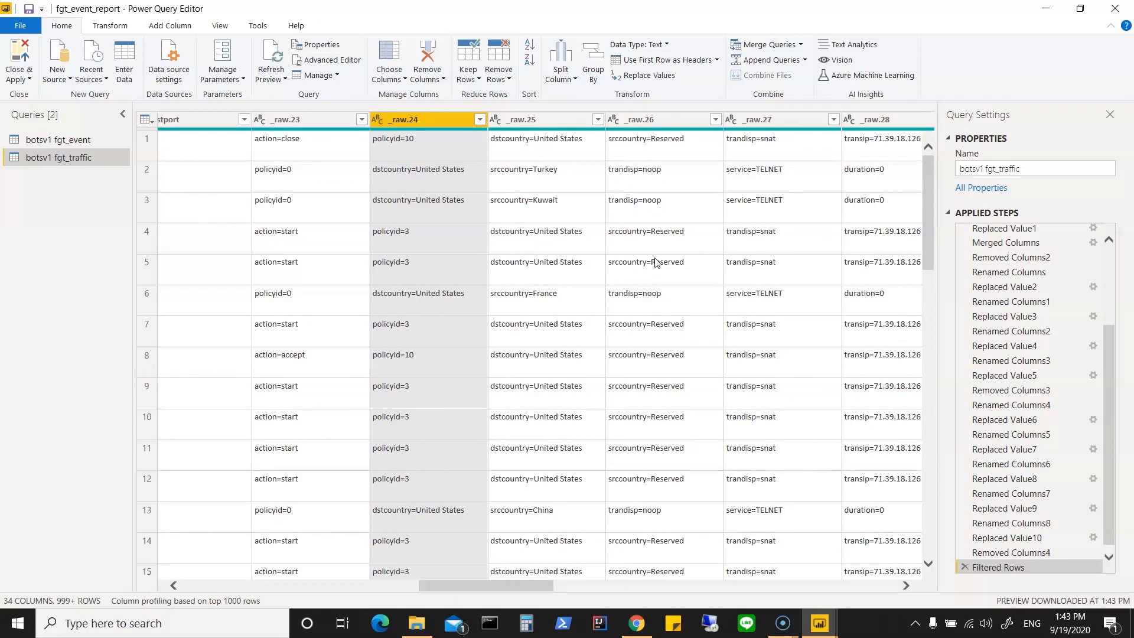
left_click(449, 125)
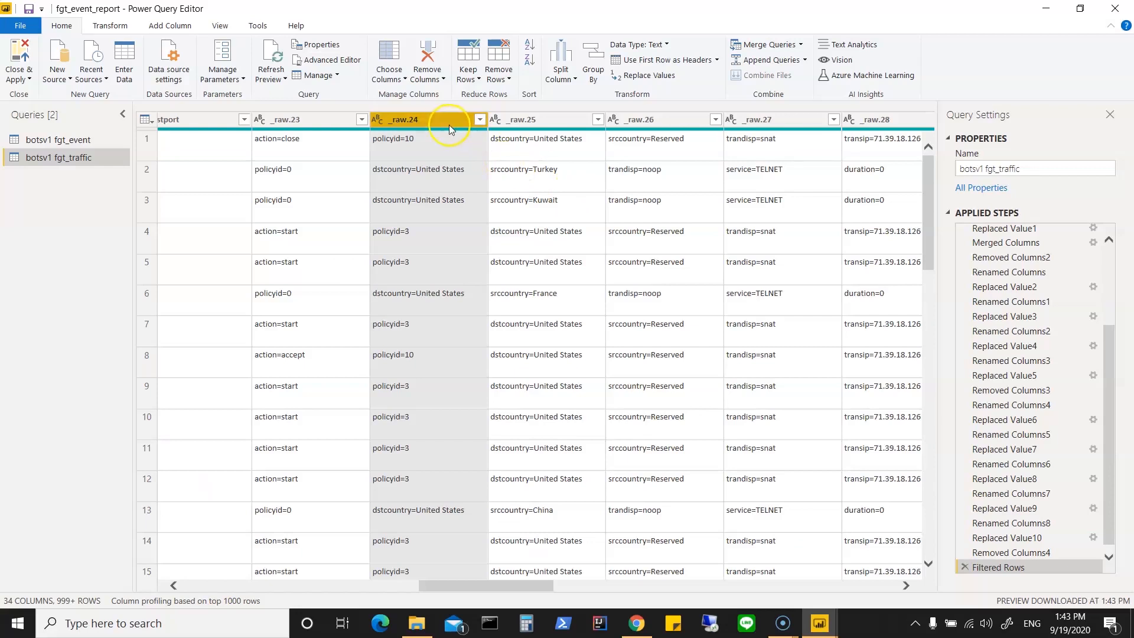
right_click(437, 120)
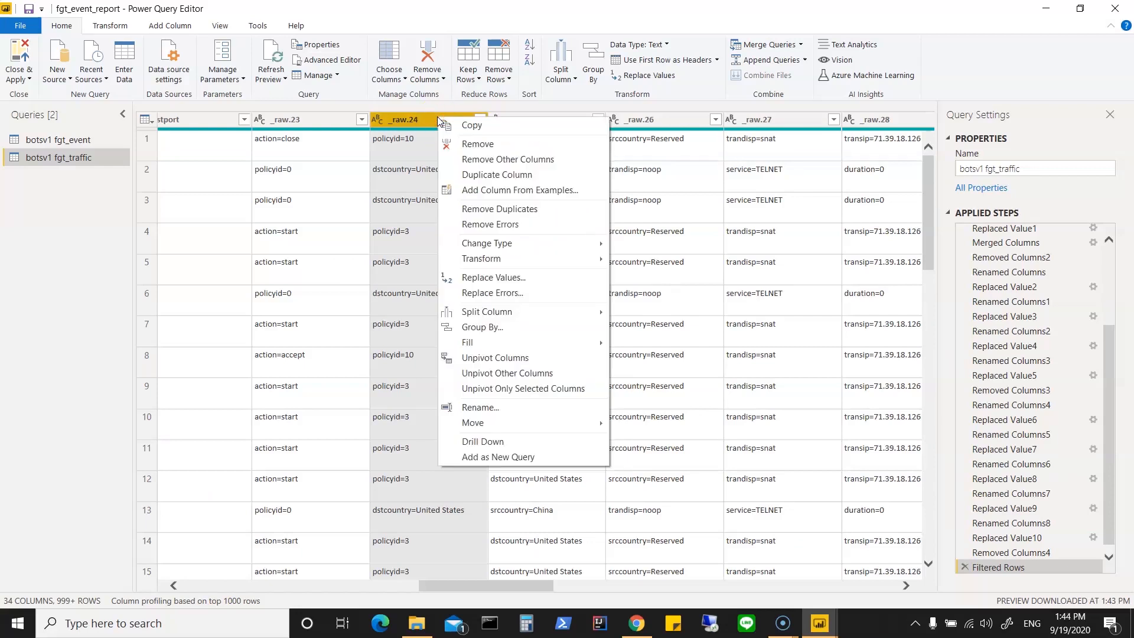
left_click(466, 176)
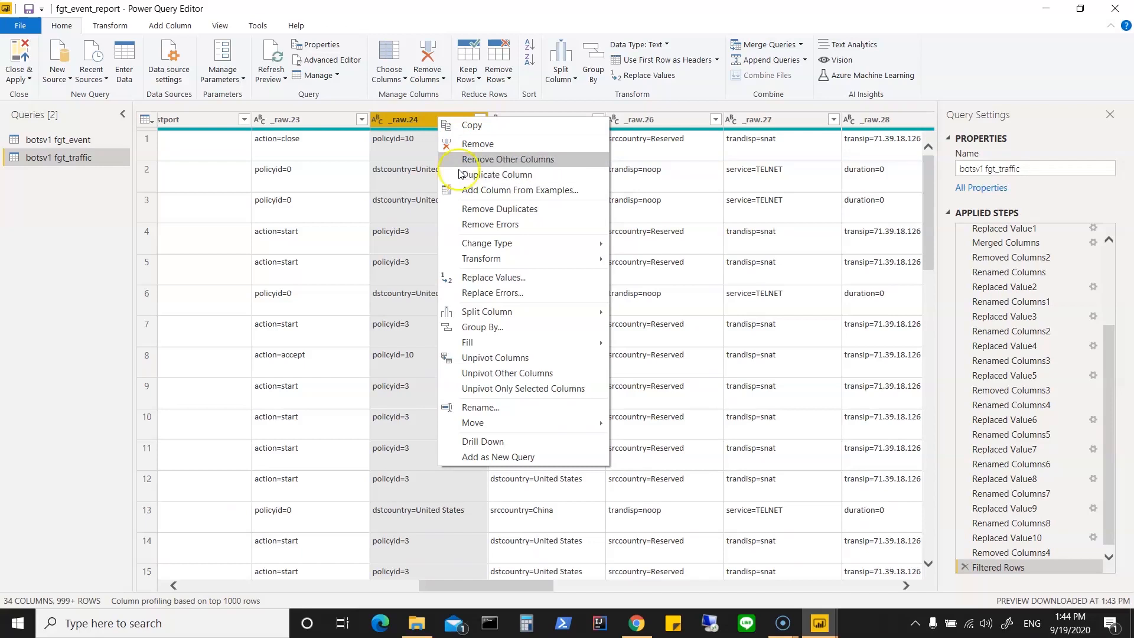
left_click(423, 120)
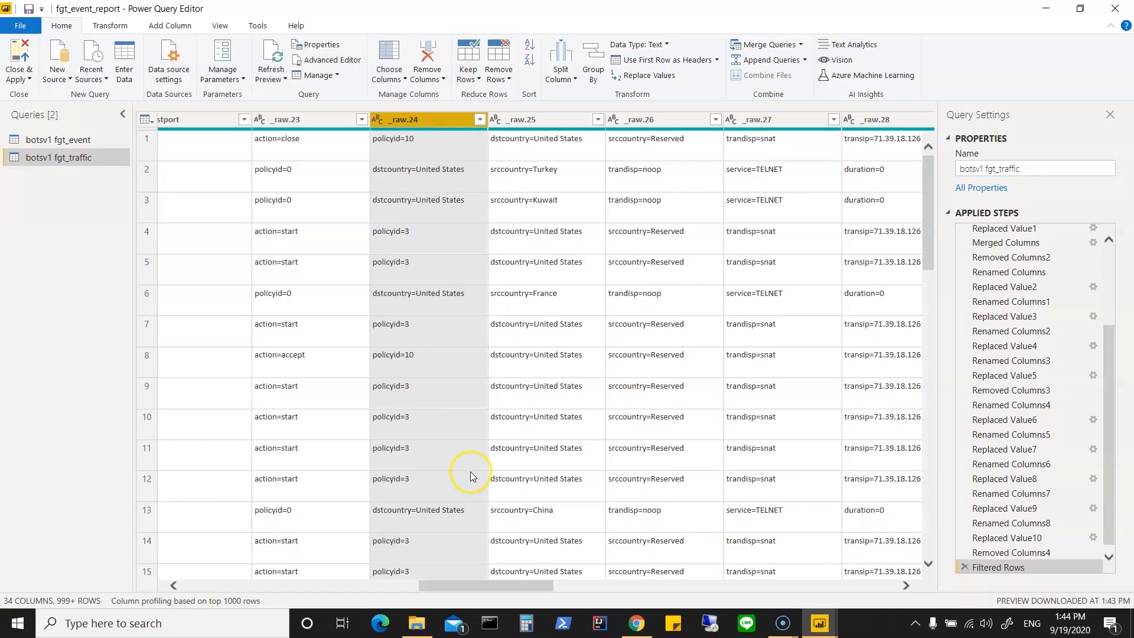
left_click_drag(473, 590, 436, 590)
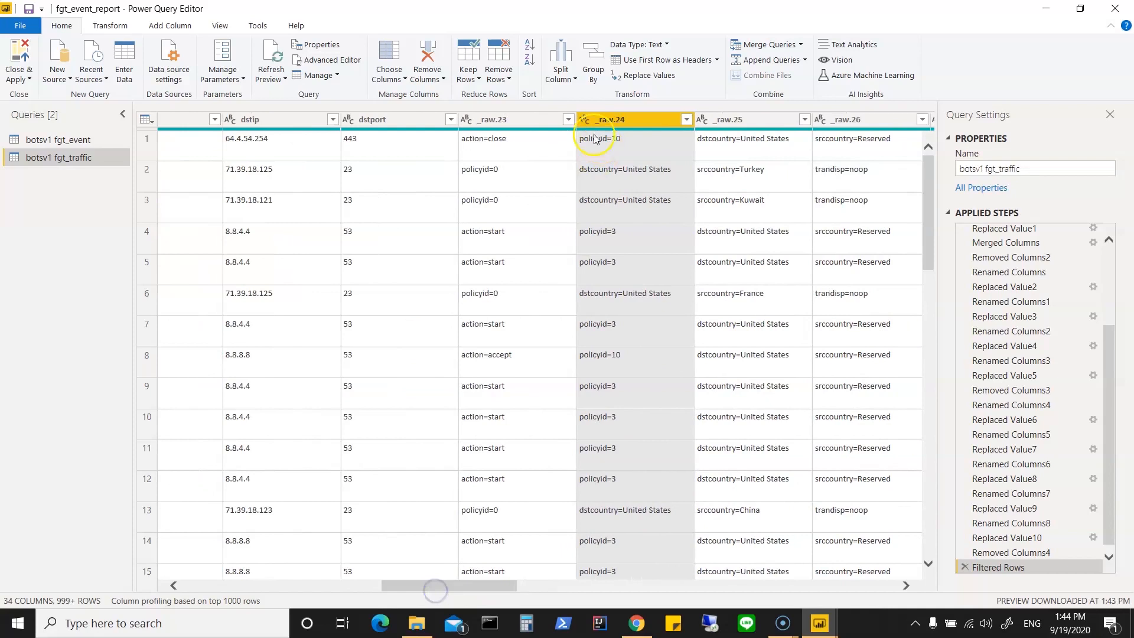
Step: Select the _raw.23 through _raw.26 columns together and compare their contents with the _raw.27 to _raw.29 columns
left_click(516, 122)
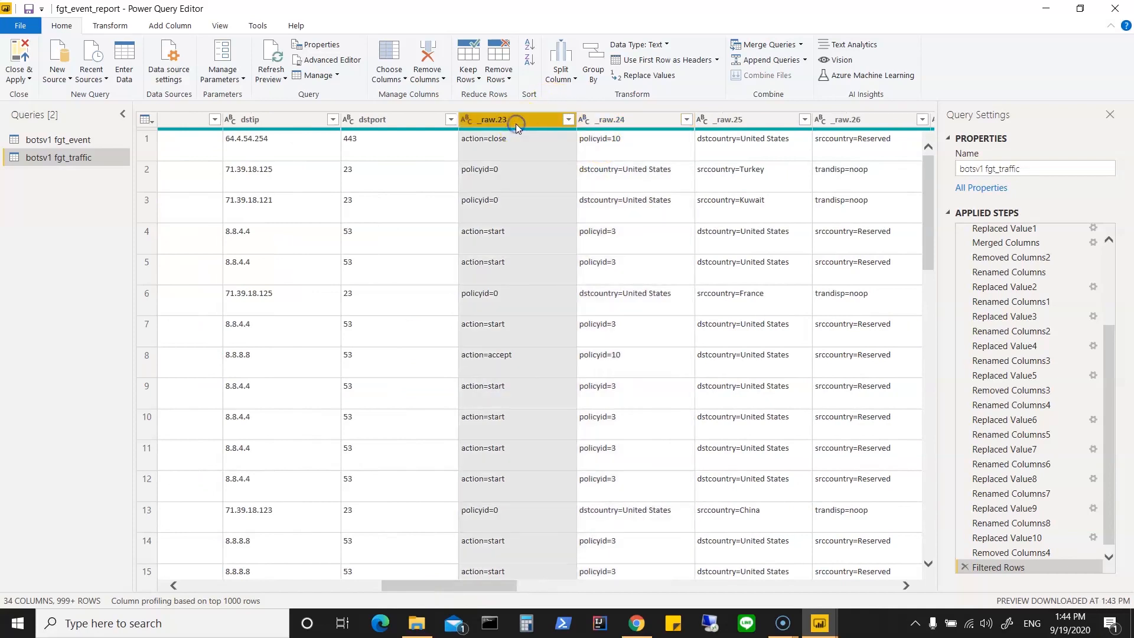
left_click(611, 121, "ctrl")
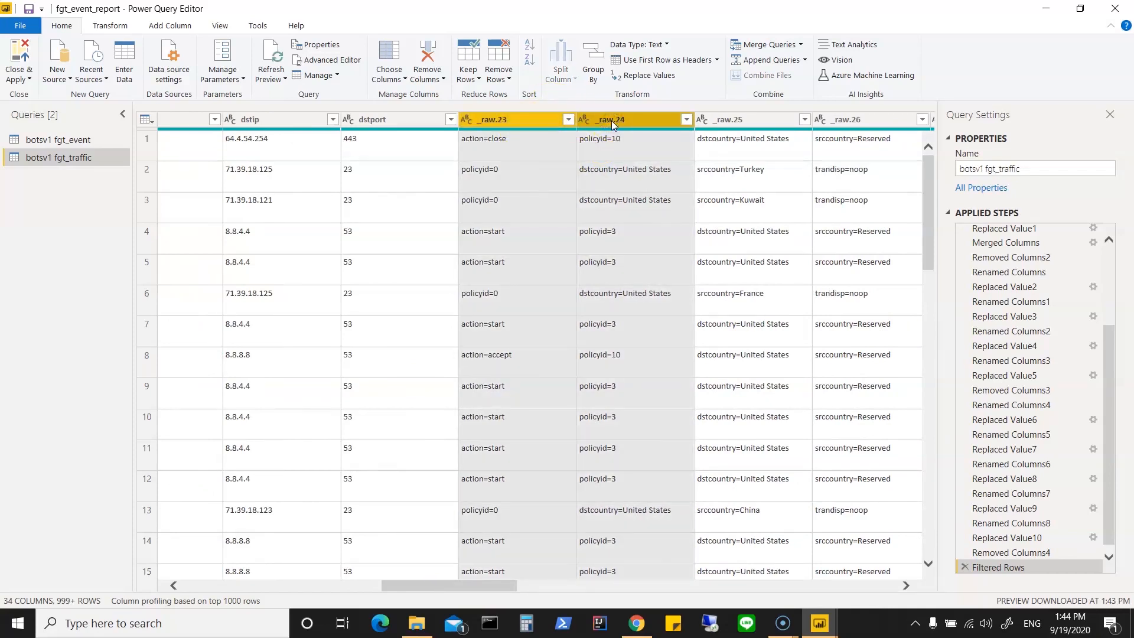
left_click(741, 121, "ctrl")
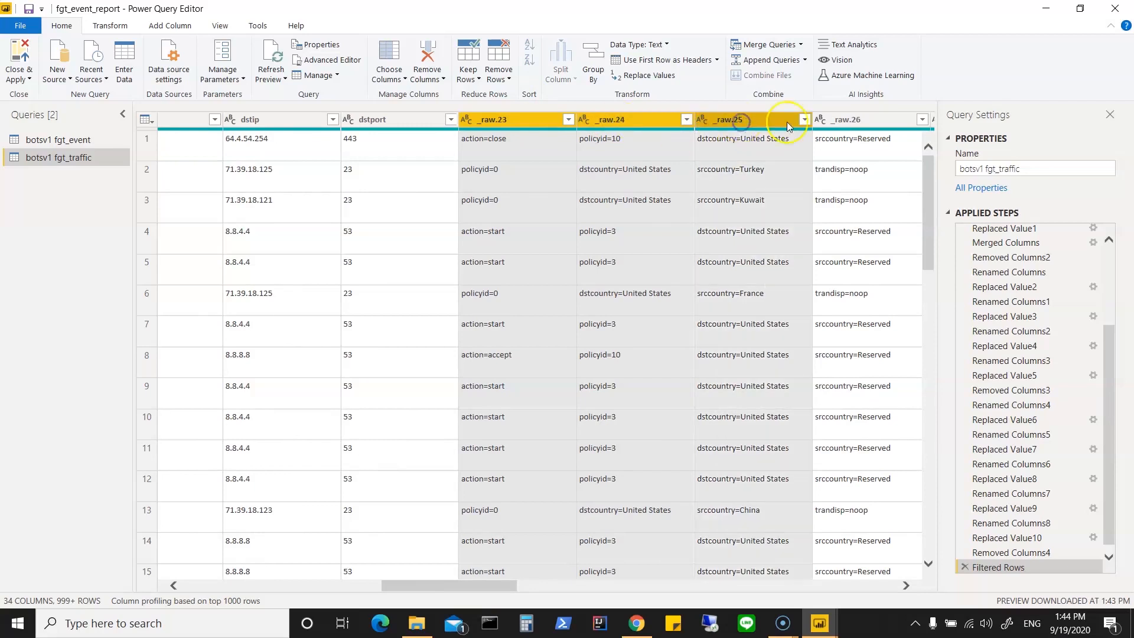
left_click(834, 124, "ctrl")
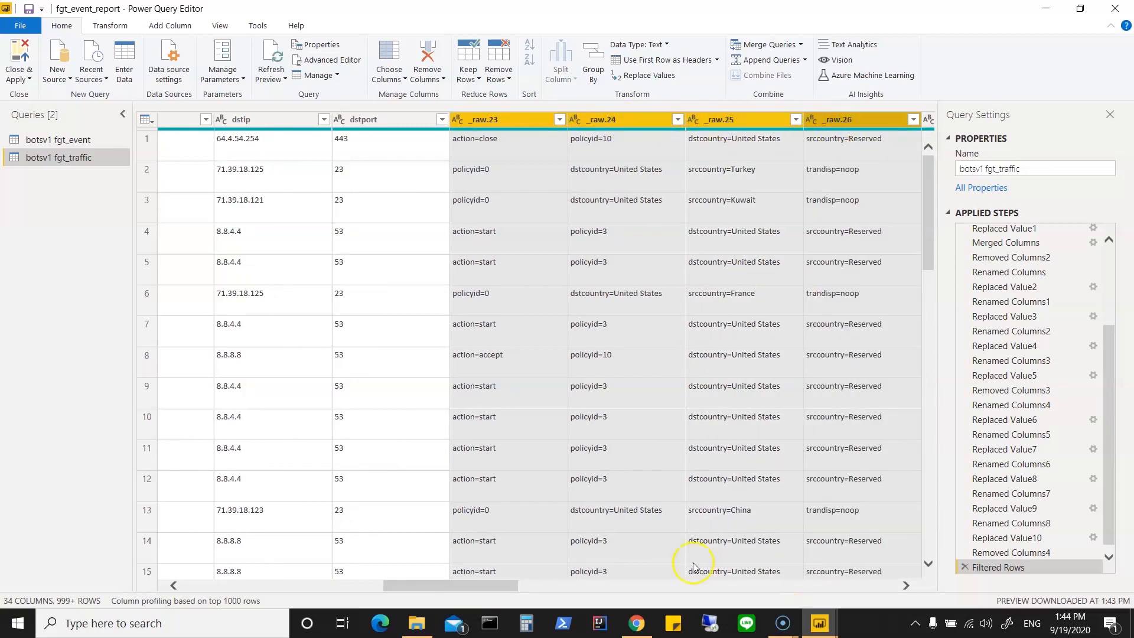
left_click_drag(496, 587, 539, 587)
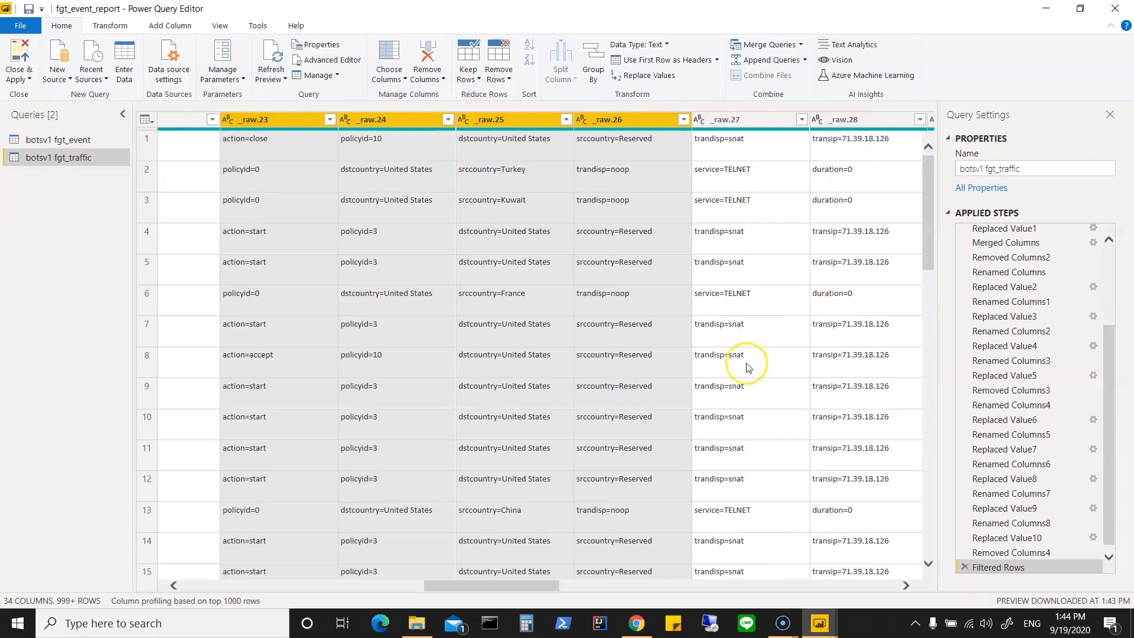
left_click(672, 306)
left_click_drag(516, 586, 531, 587)
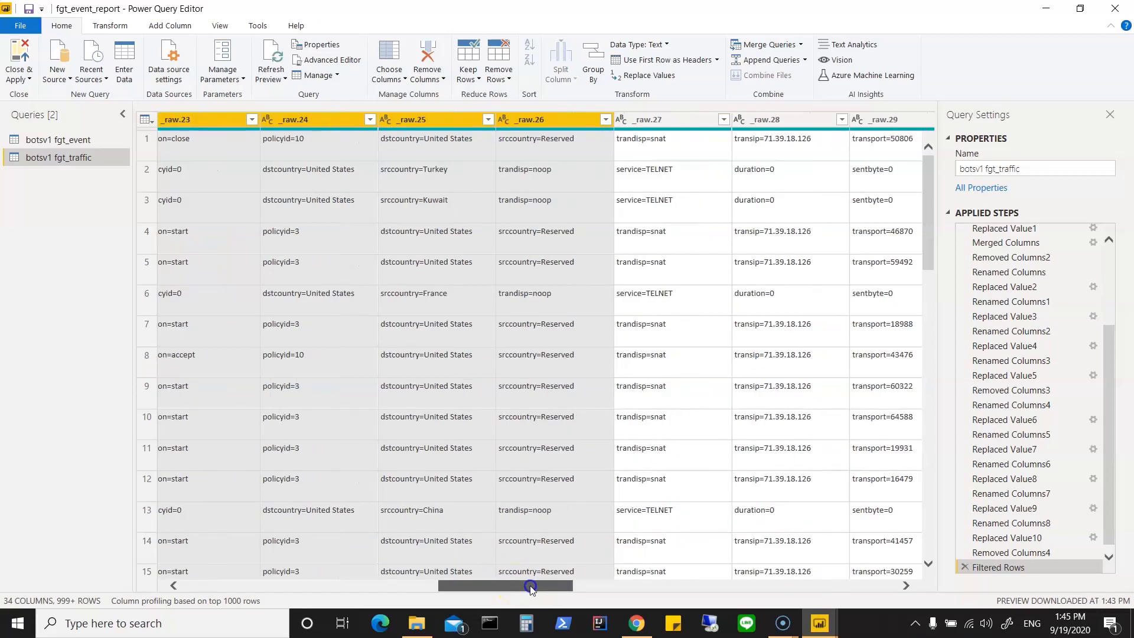
left_click_drag(531, 589, 868, 599)
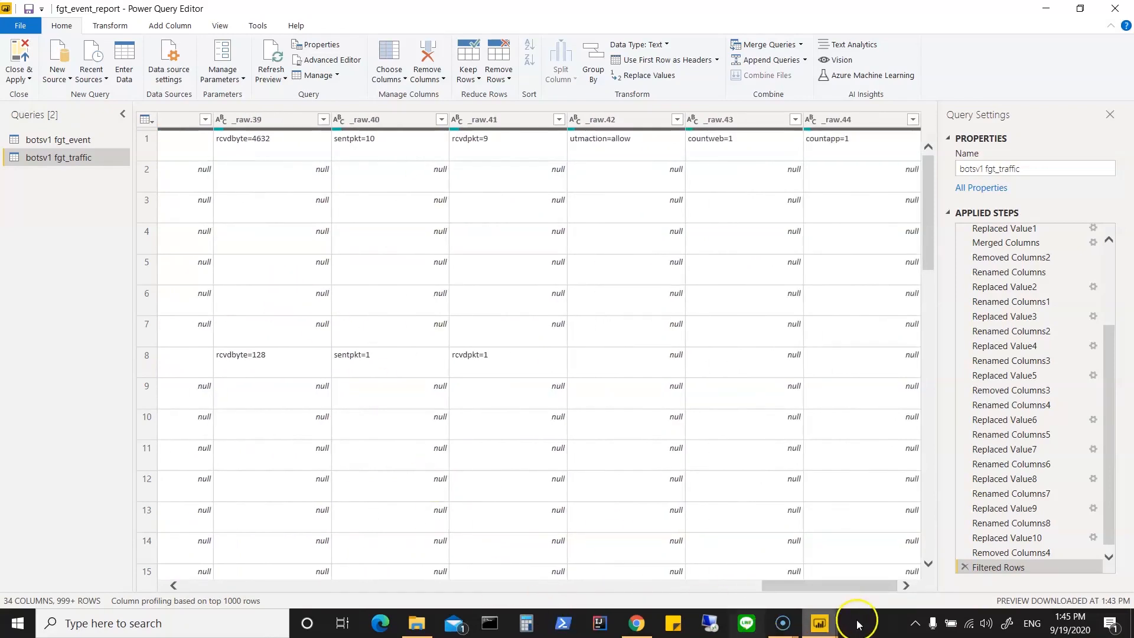
left_click(846, 120)
left_click(733, 121, "shift")
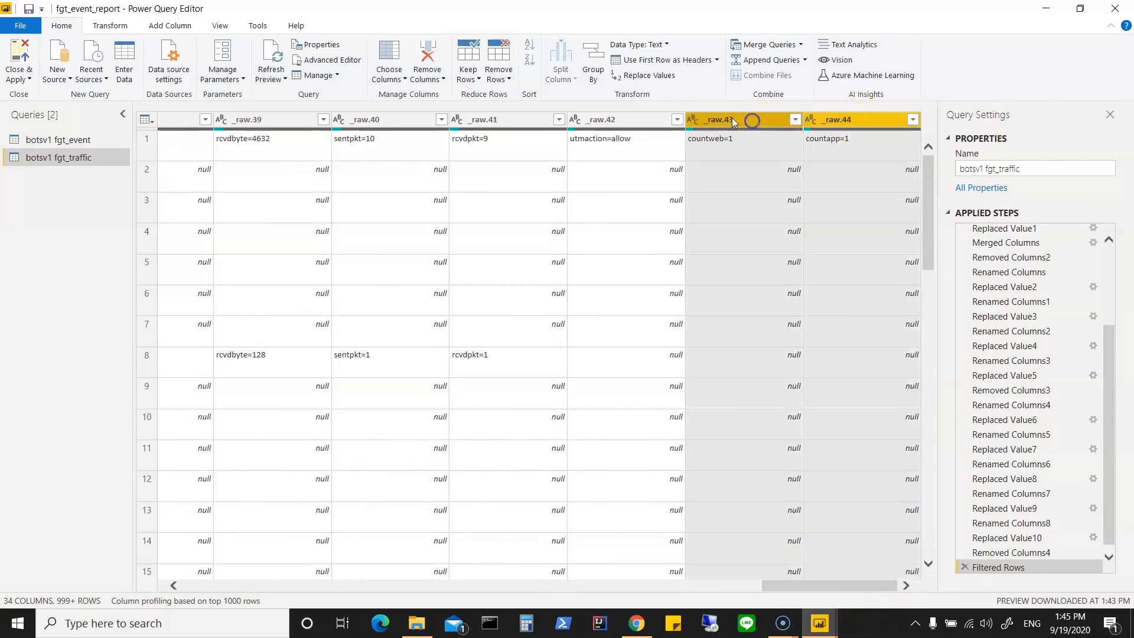
left_click(625, 119, "shift")
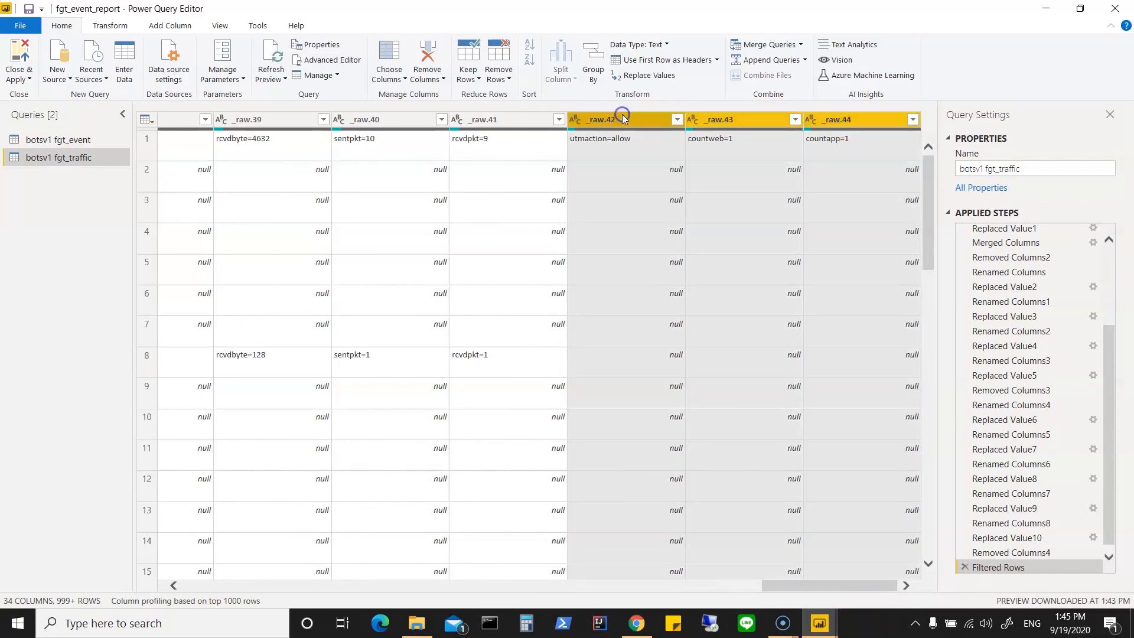
left_click(532, 121, "shift")
left_click(384, 118)
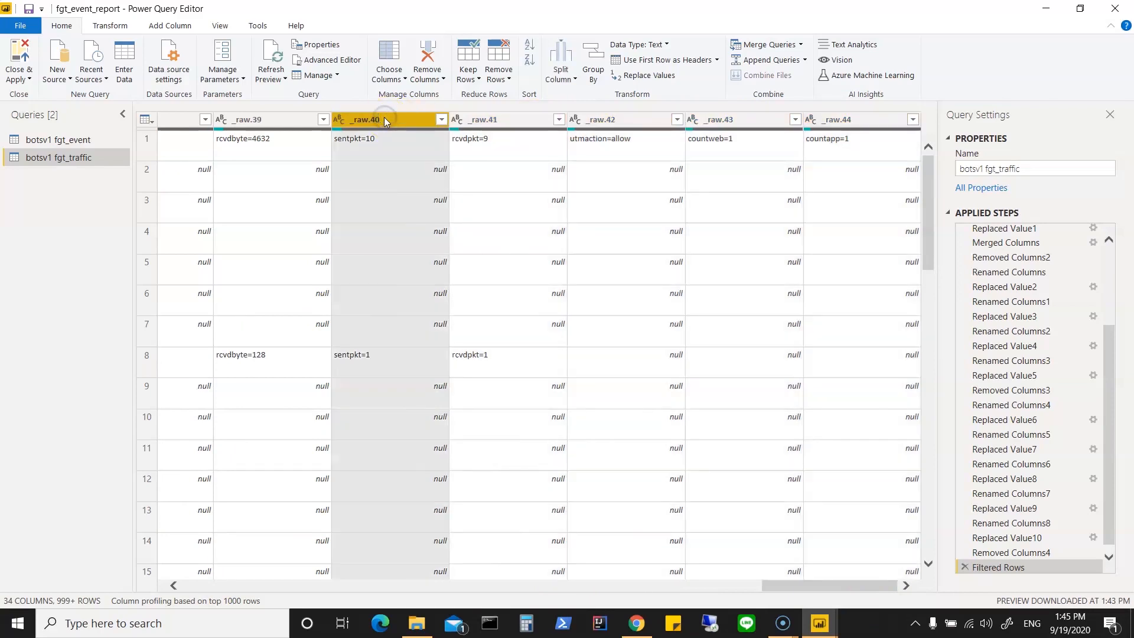
Step: Check the entries further down the last columns and remove the _raw.39 through _raw.44 columns together
left_click_drag(925, 189, 929, 561)
mouse_move(929, 476)
left_mouse_down()
mouse_move(940, 572)
mouse_move(929, 493)
left_mouse_up()
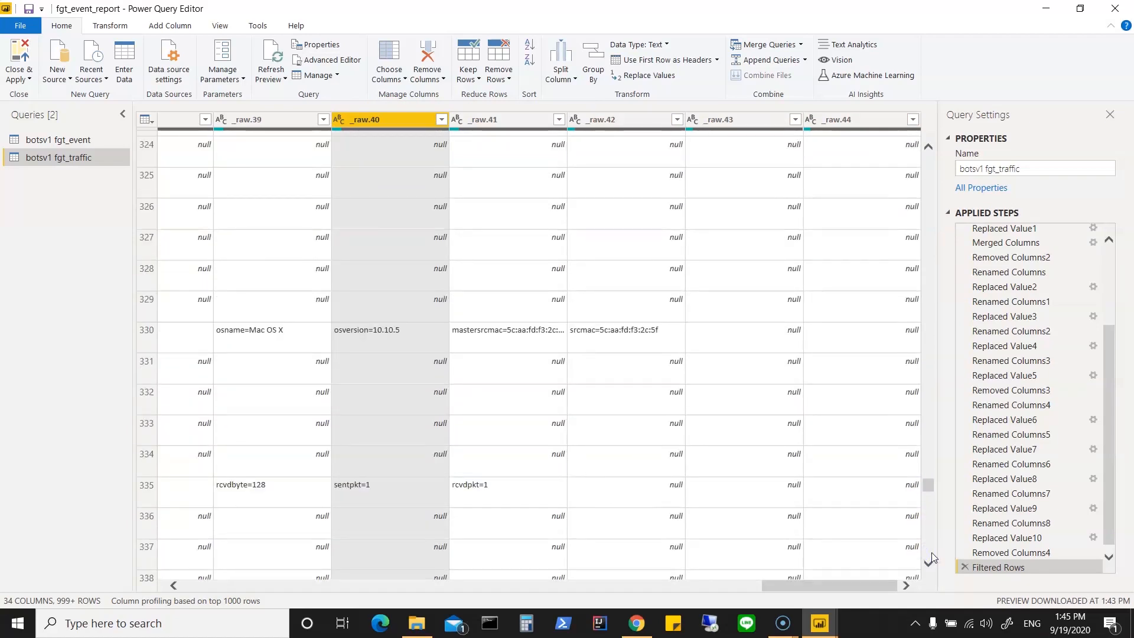
left_click_drag(929, 485, 927, 153)
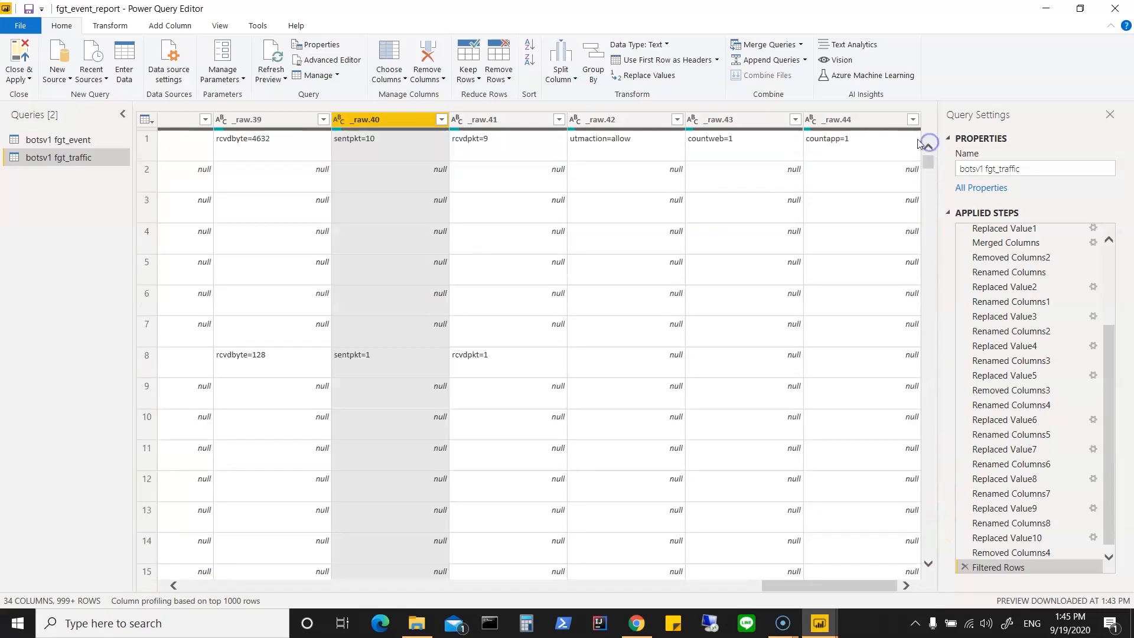
left_click(877, 118)
left_click(733, 122, "ctrl")
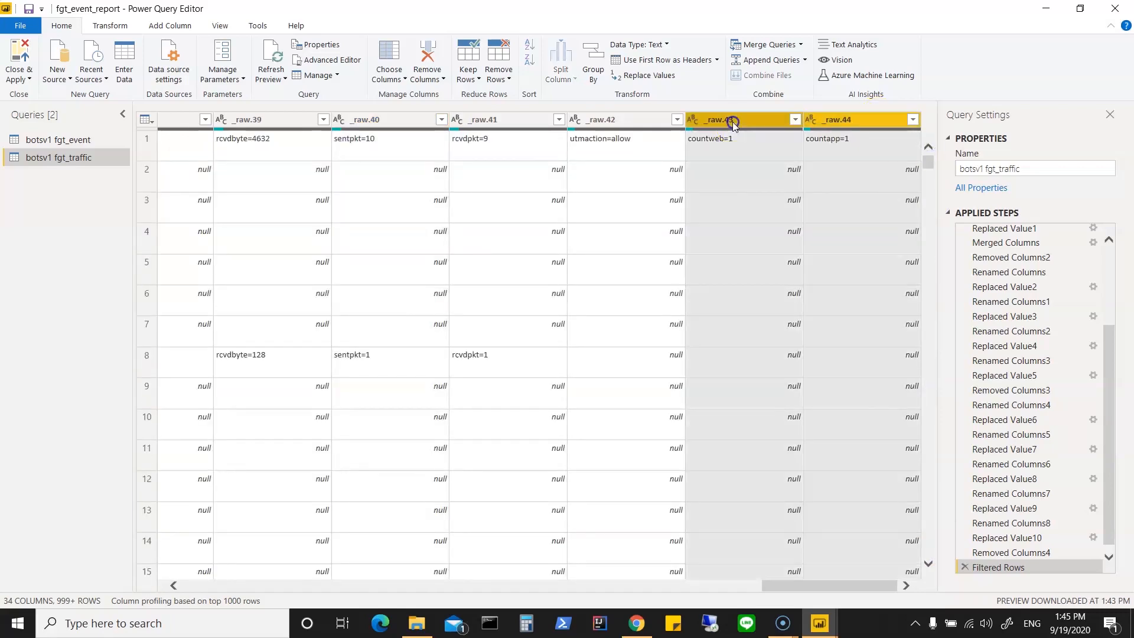
left_click(632, 121, "ctrl")
left_click(481, 121, "ctrl")
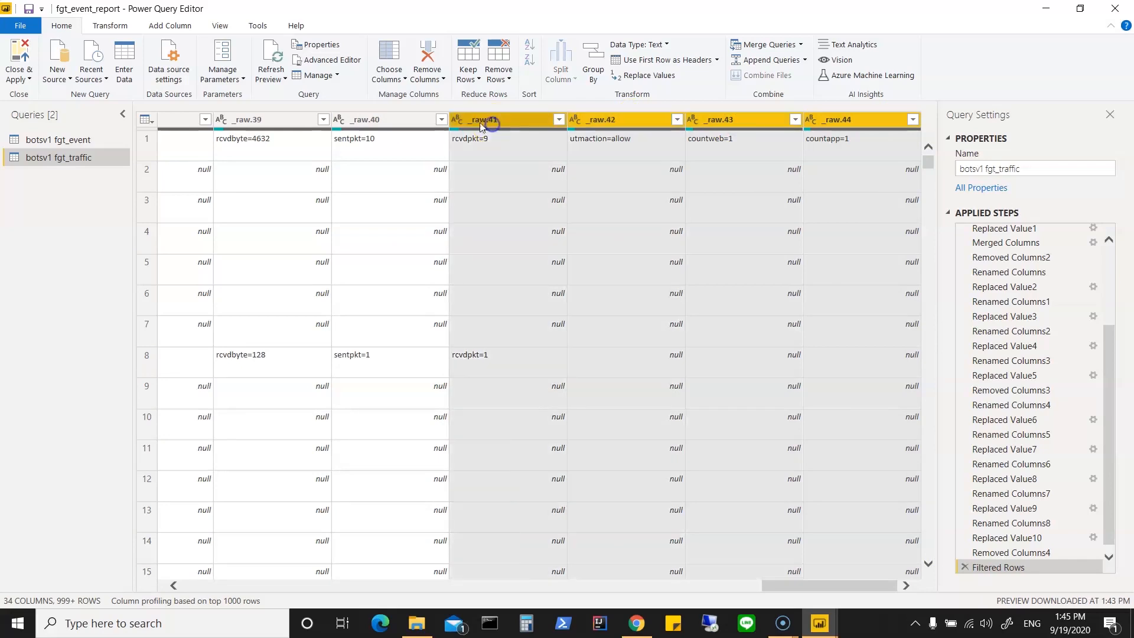
left_click(385, 121, "ctrl")
left_click(273, 120, "ctrl")
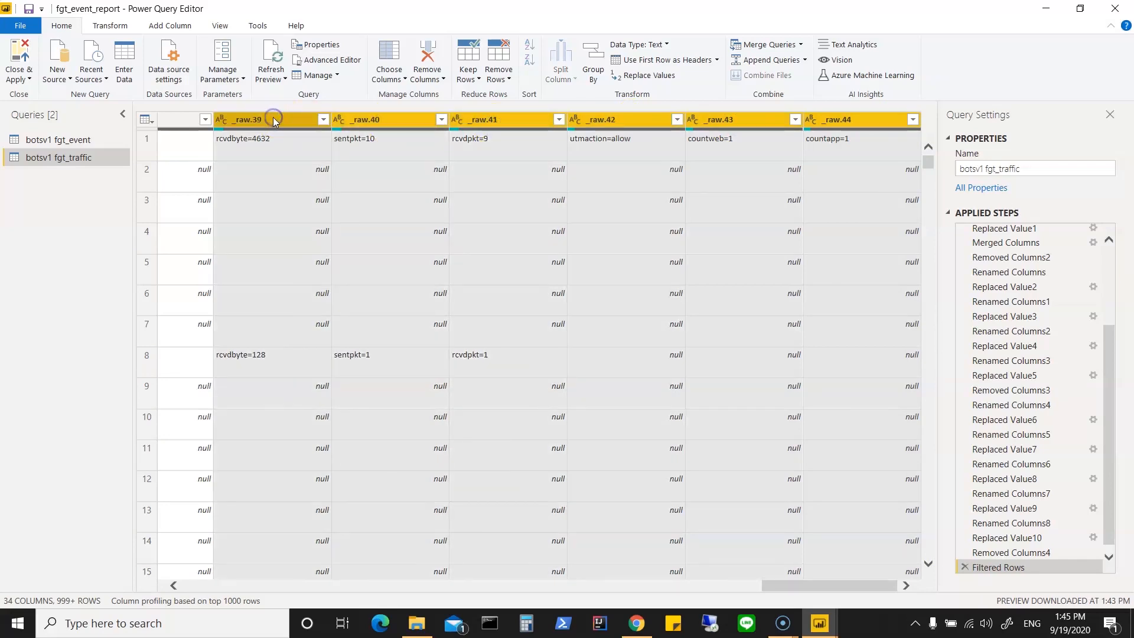
right_click(274, 121)
left_click(302, 142)
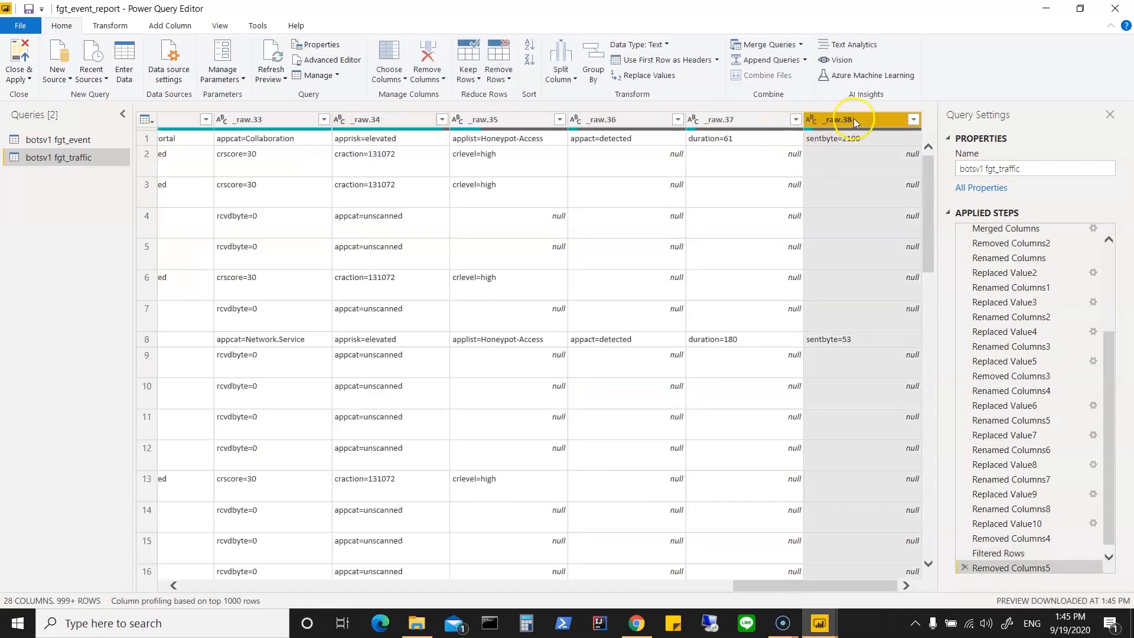
Step: Remove the _raw.35, _raw.36, _raw.37 and _raw.38 columns together from the fgt_traffic query
left_click(768, 119, "ctrl")
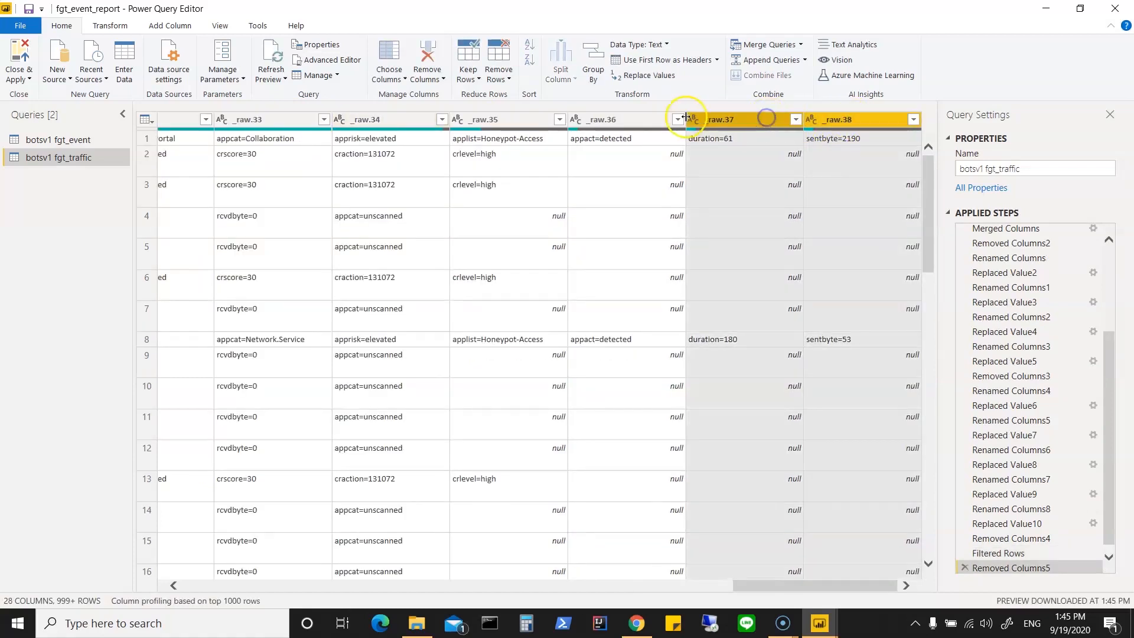
left_click(652, 117, "ctrl")
left_click(522, 122, "ctrl")
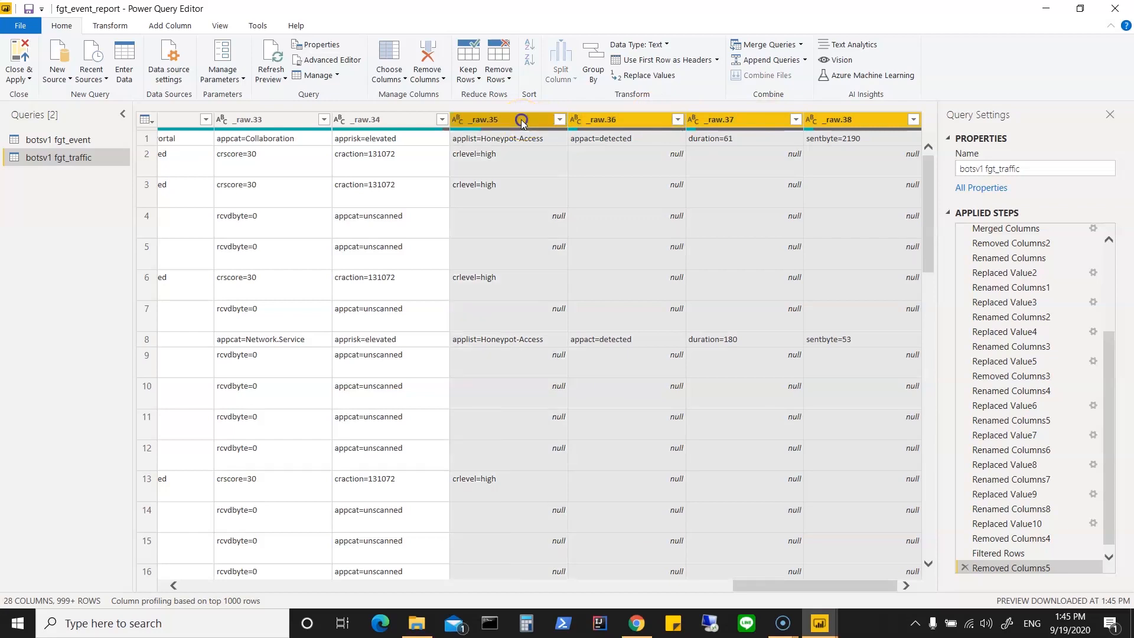
right_click(523, 121)
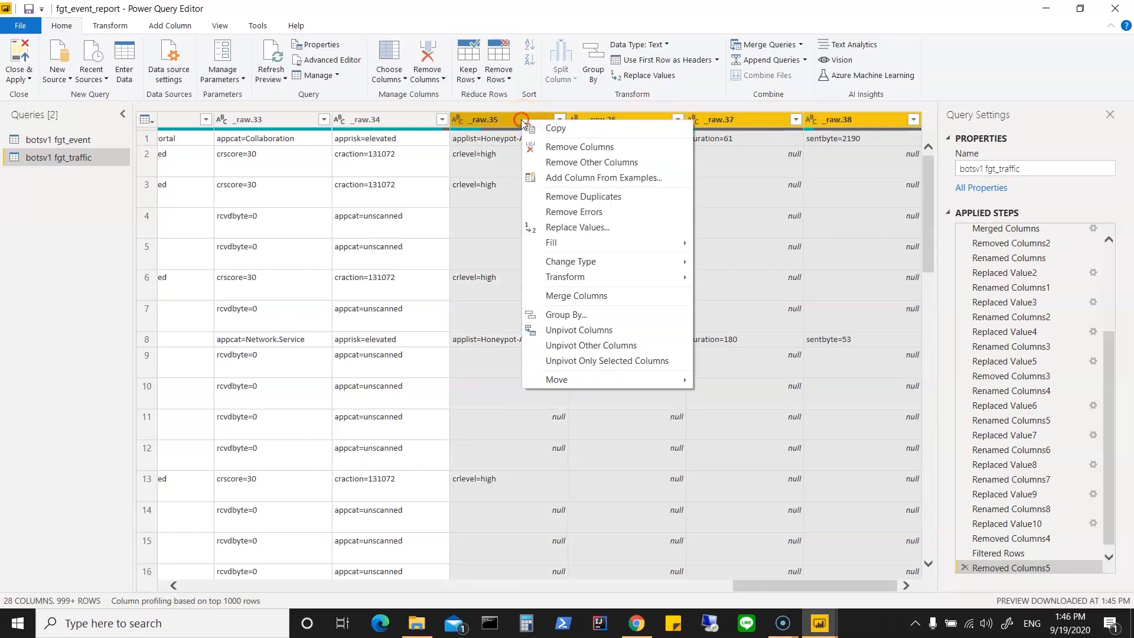
left_click(555, 148)
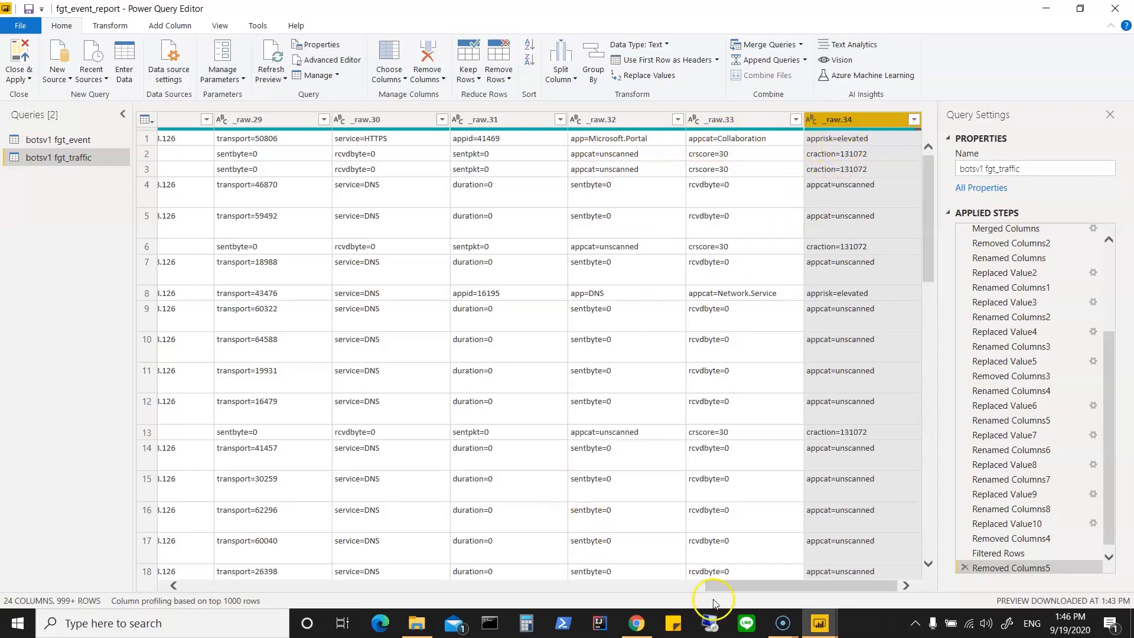
Step: Merge the _raw.23 through _raw.34 columns of fgt_traffic into one comma-separated column named Info
left_click_drag(723, 587, 490, 603)
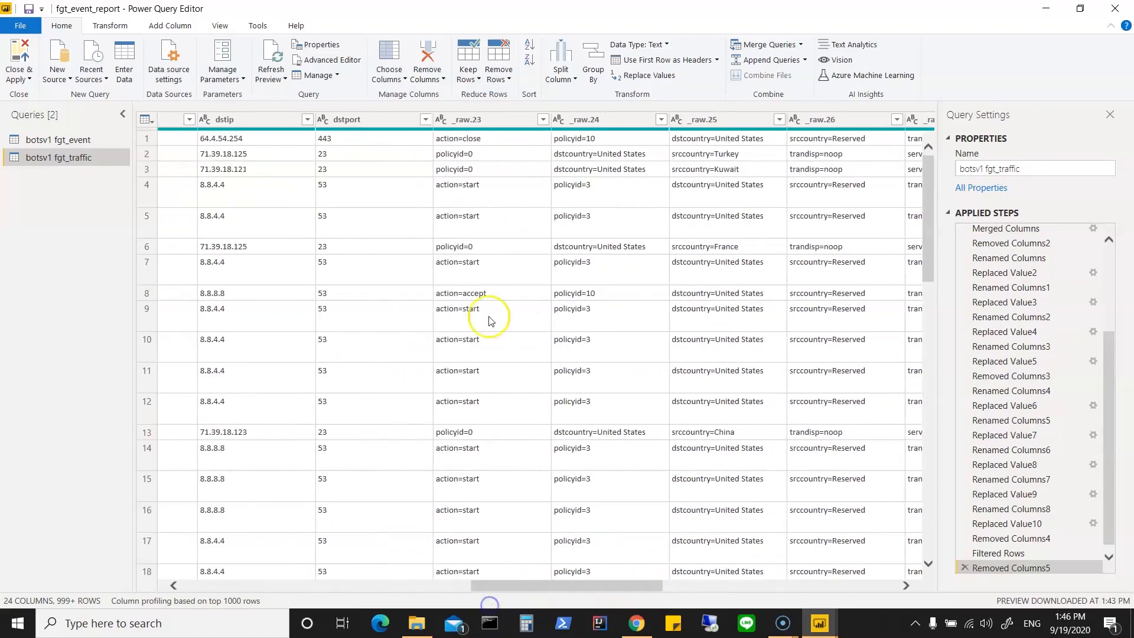
left_click(470, 121)
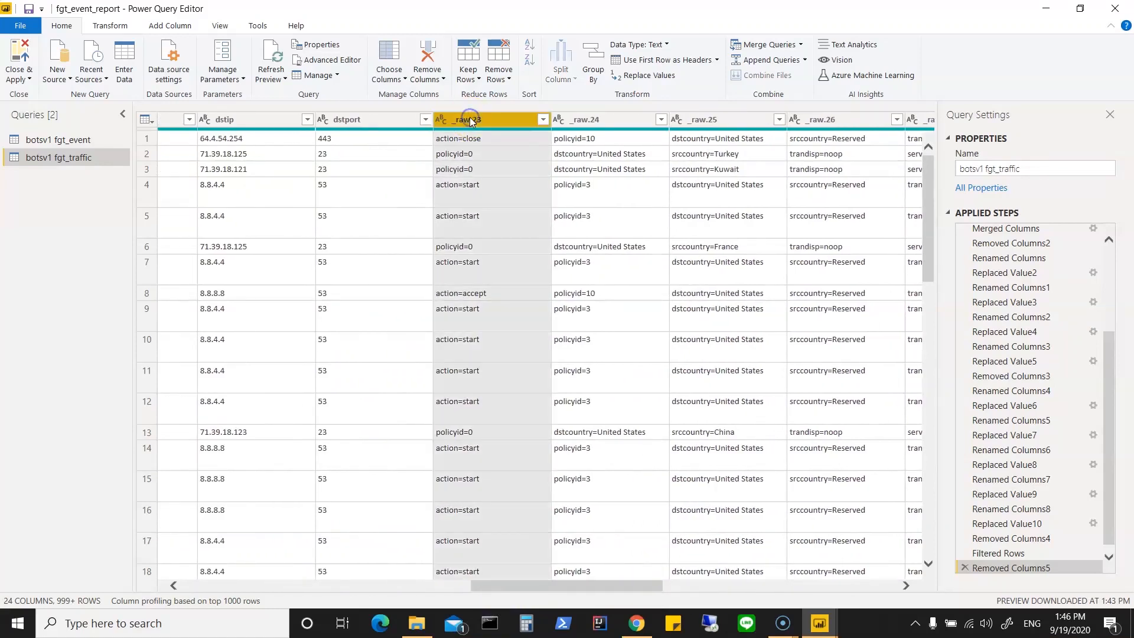
left_click(578, 122, "shift")
left_click(687, 126, "shift")
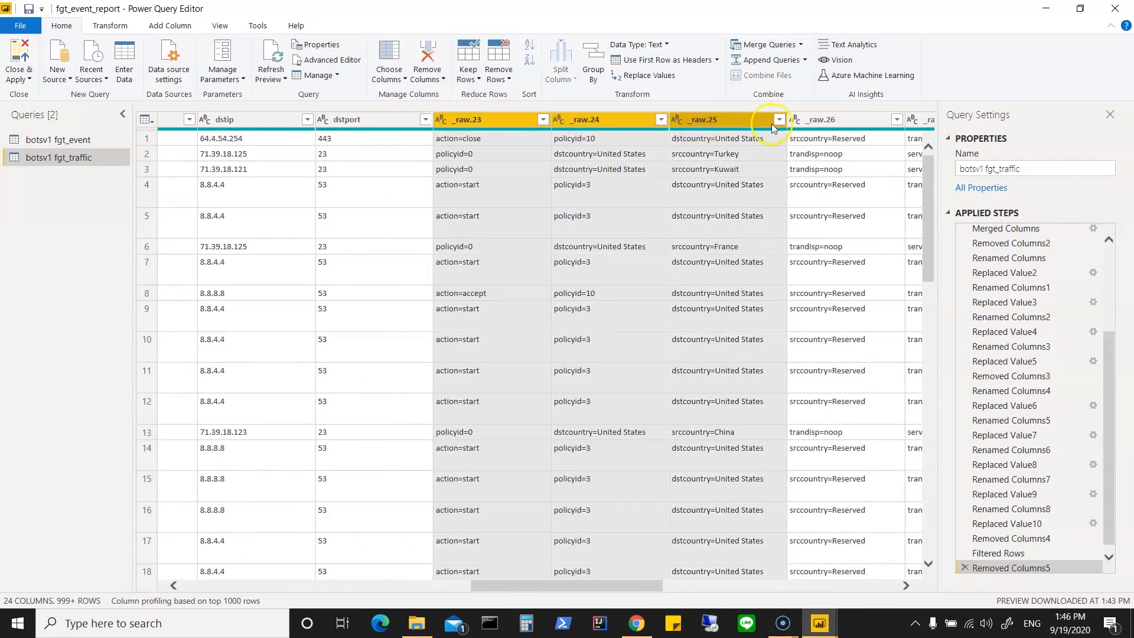
left_click(806, 120, "shift")
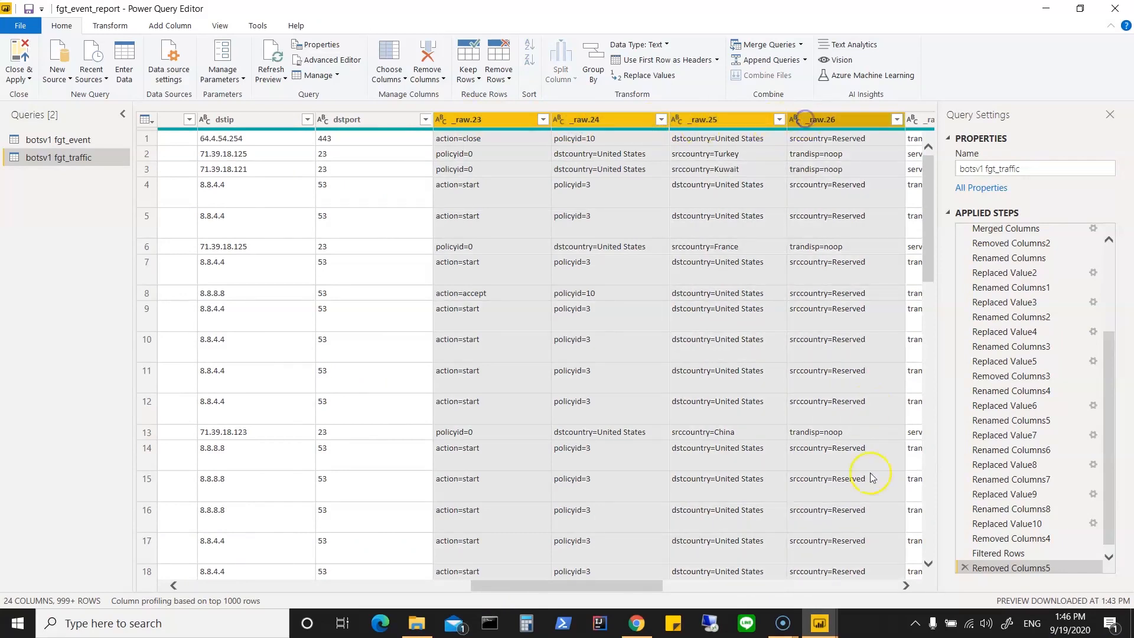
left_click(905, 585)
left_click(905, 585)
left_click(905, 585)
left_click(905, 586)
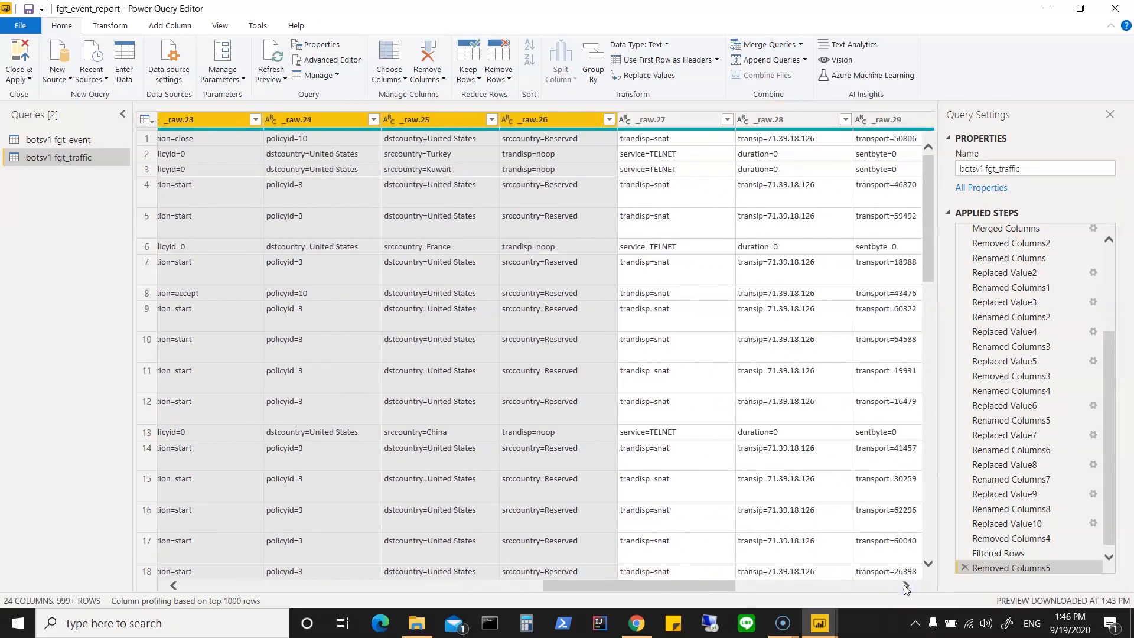
left_click(682, 120, "shift")
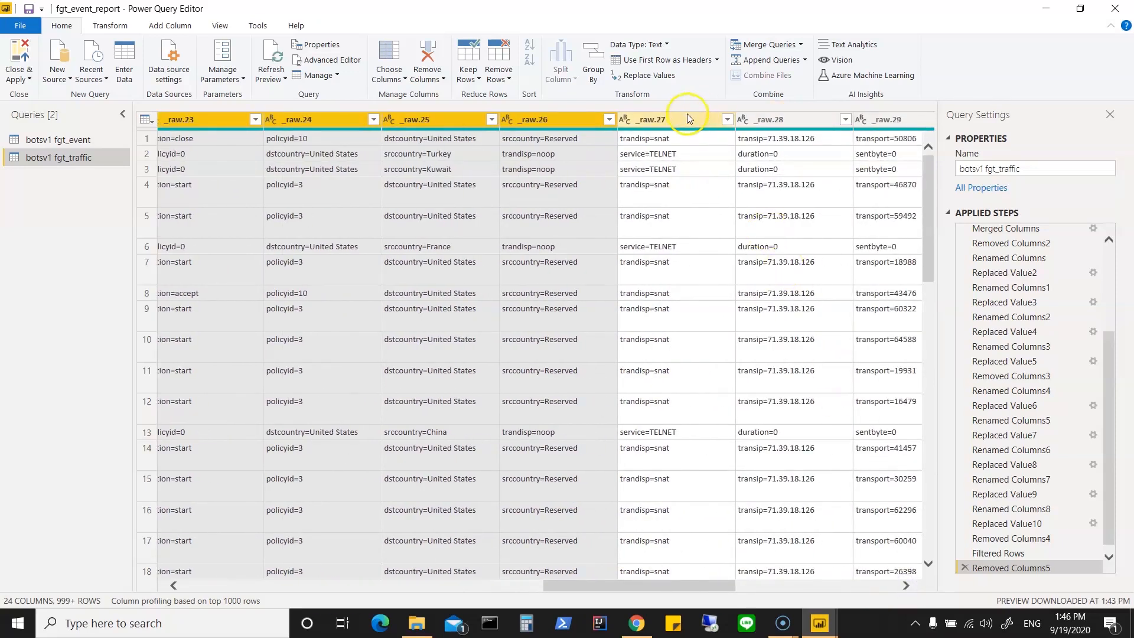
left_click(764, 119, "shift")
left_click(906, 586)
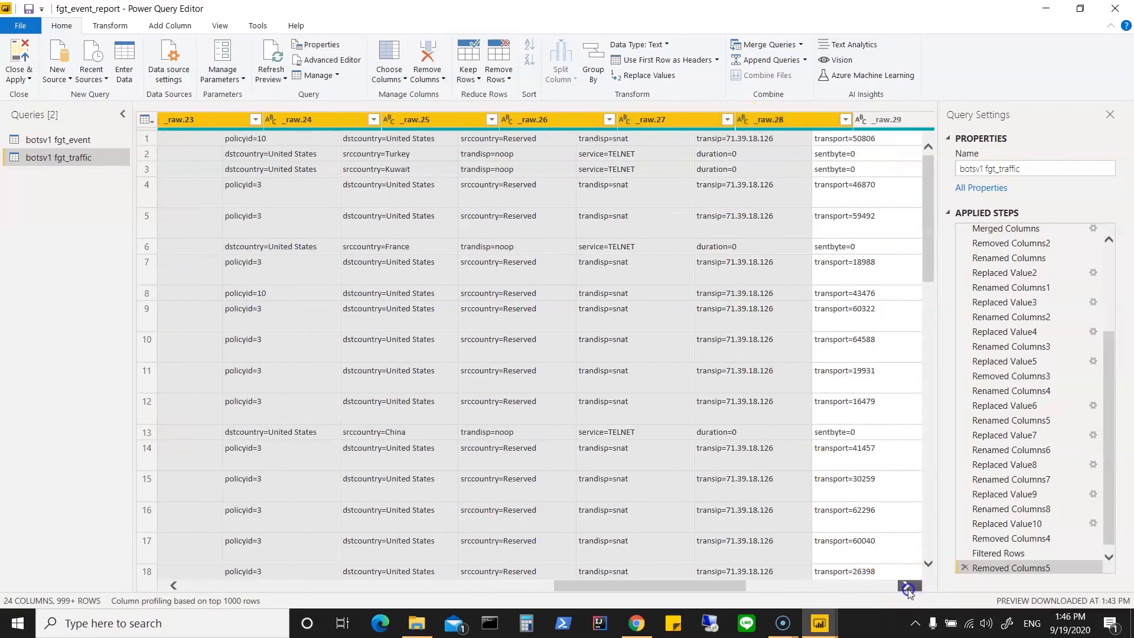
left_click(906, 585)
left_click(906, 586)
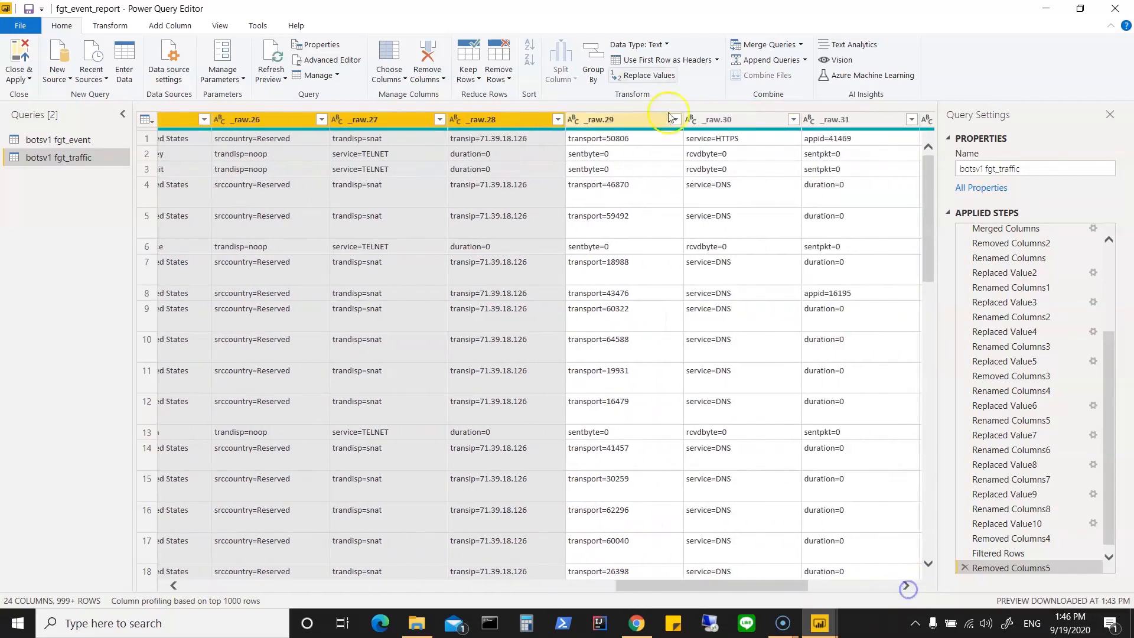
left_click(614, 121, "shift")
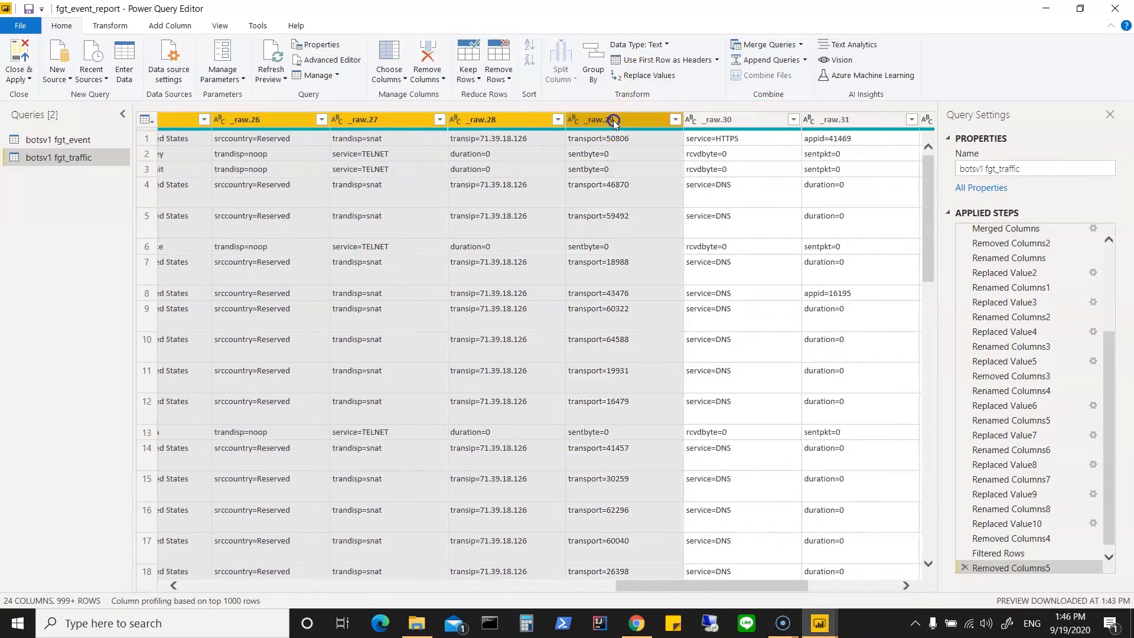
left_click(711, 127, "shift")
left_click(839, 124, "shift")
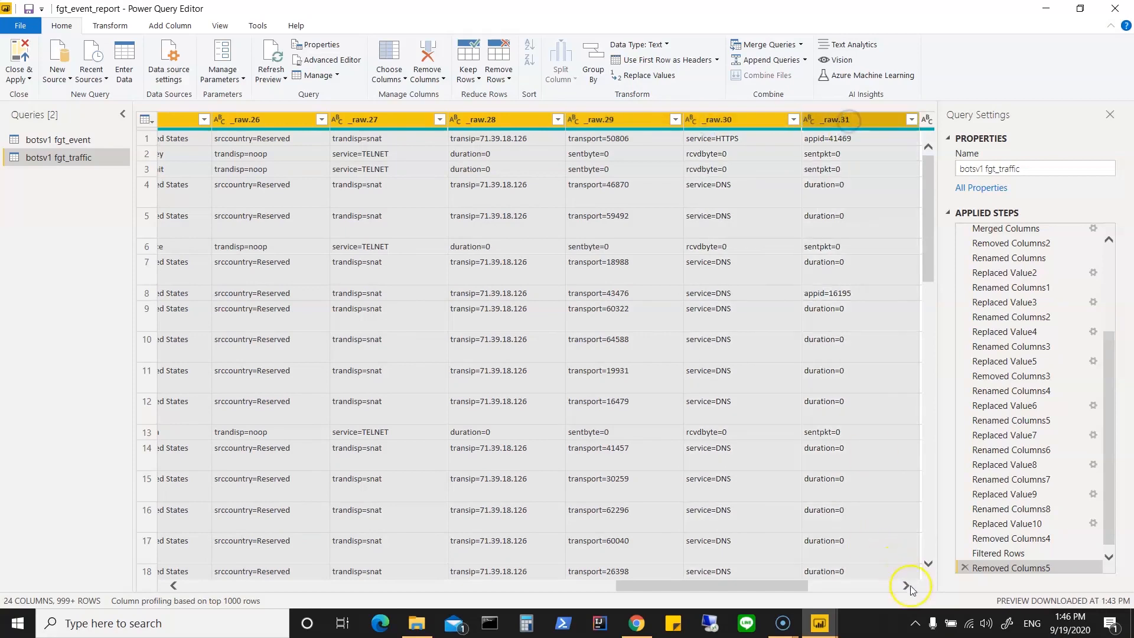
left_click(892, 588)
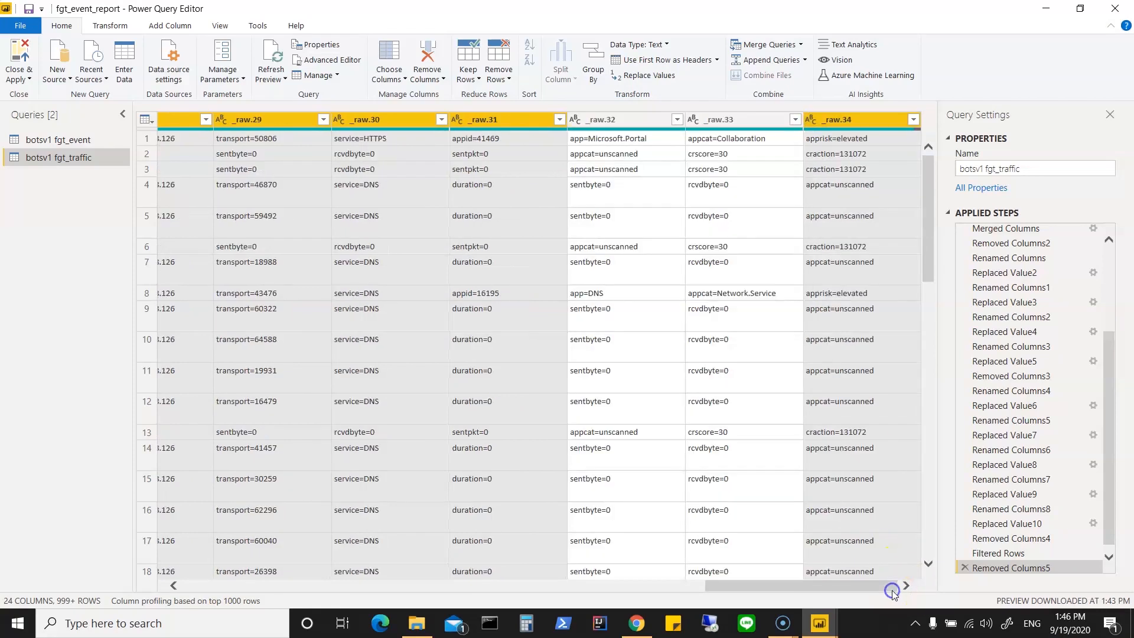
left_click(620, 120, "shift")
left_click(722, 123, "shift")
left_click(836, 120, "shift")
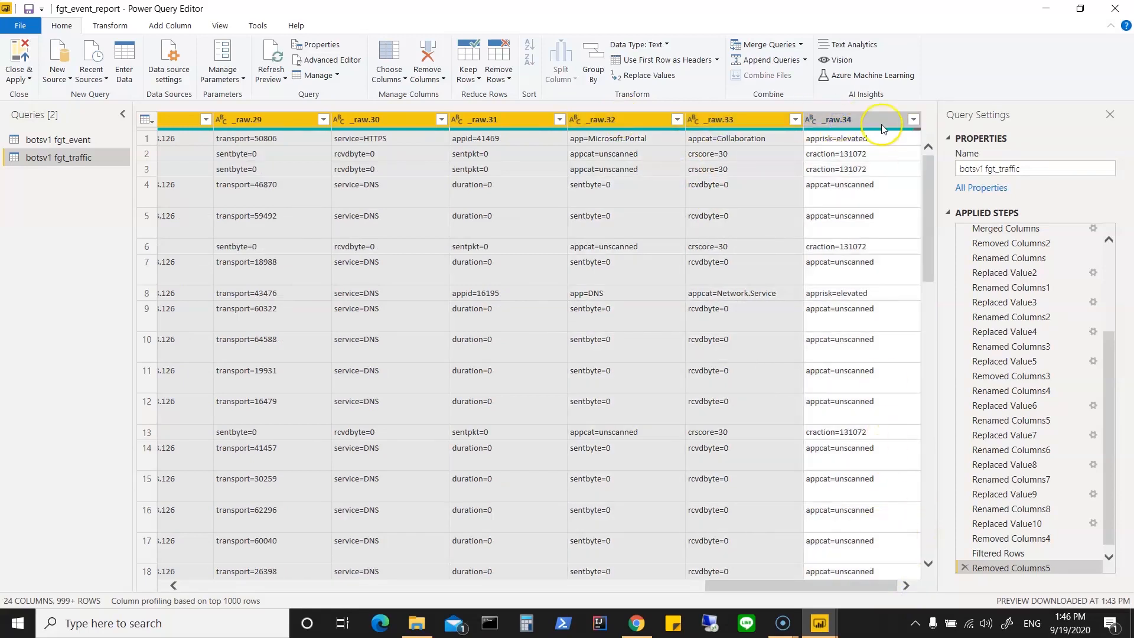
left_click(860, 118, "shift")
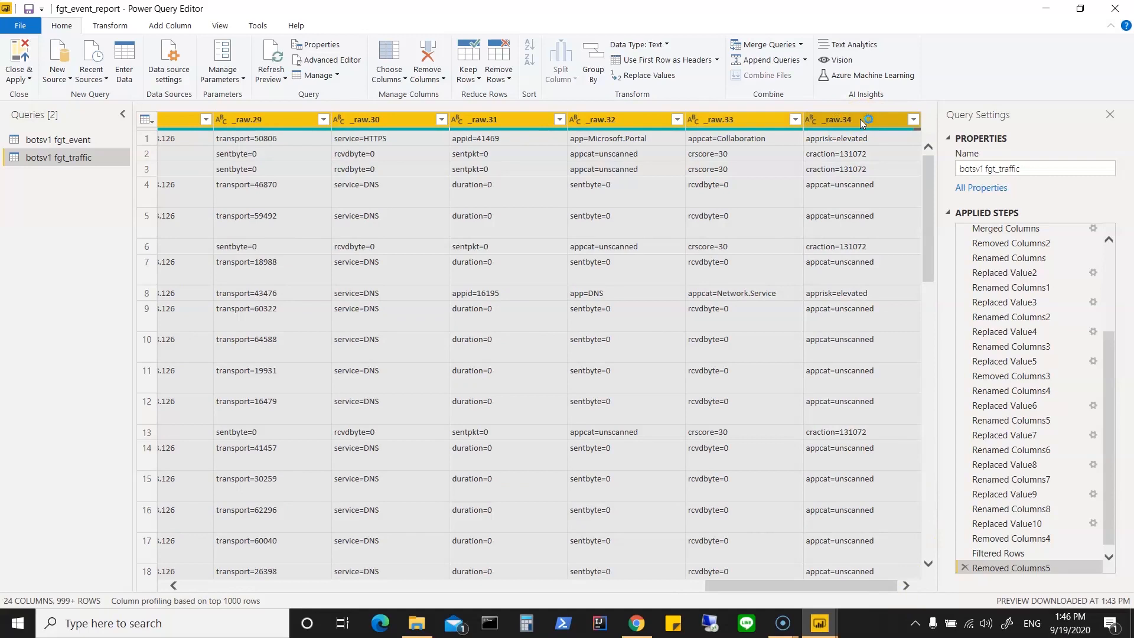
right_click(860, 119)
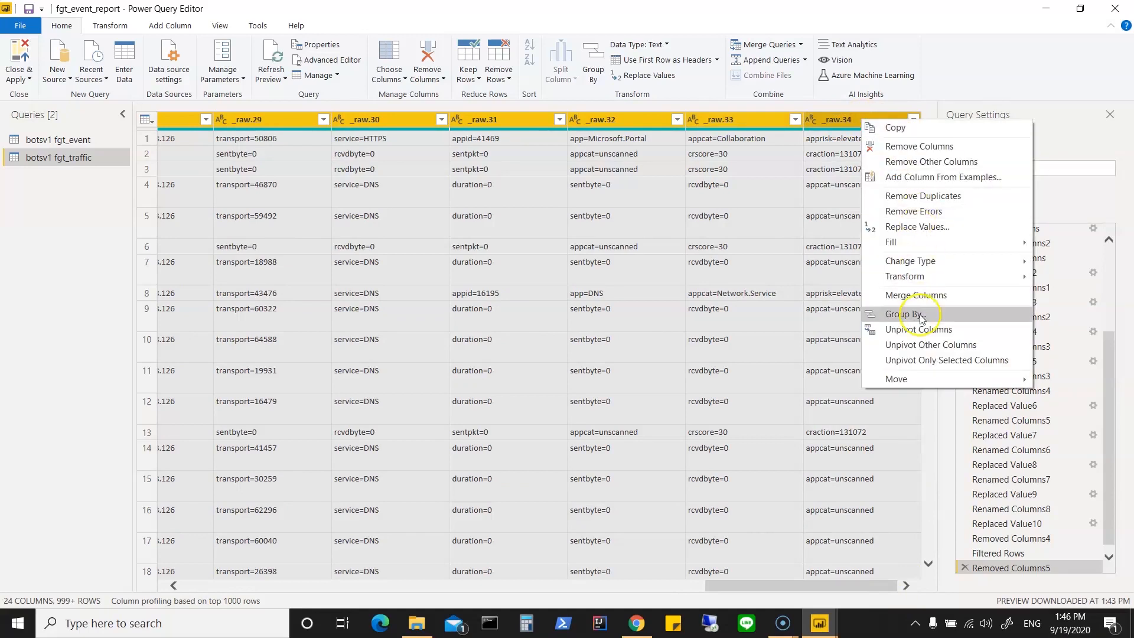
left_click(917, 295)
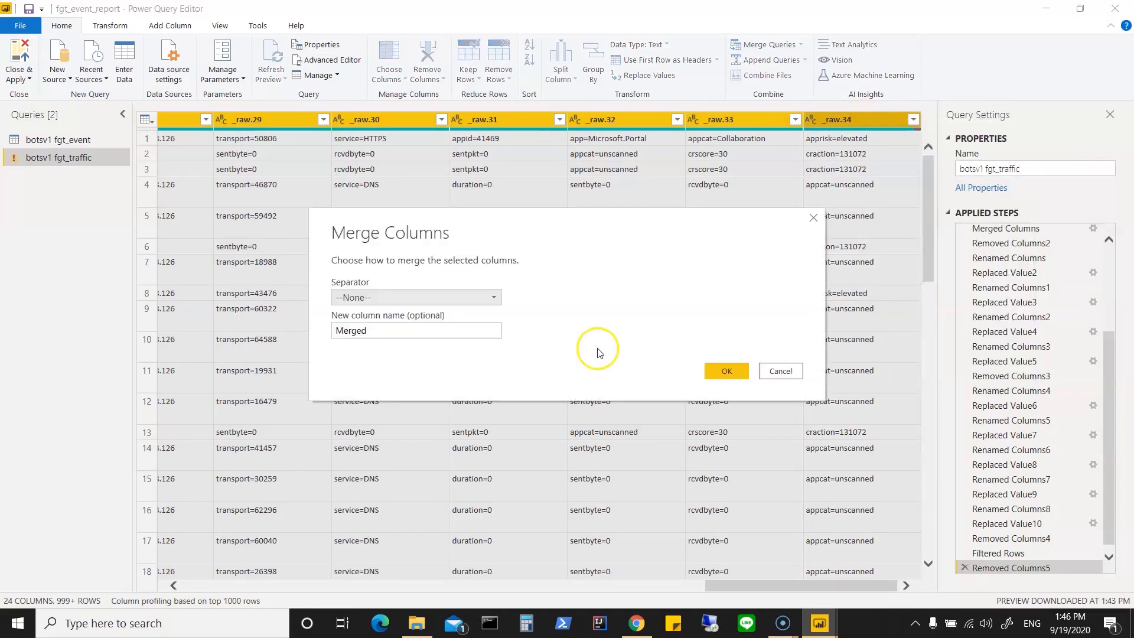
left_click(435, 299)
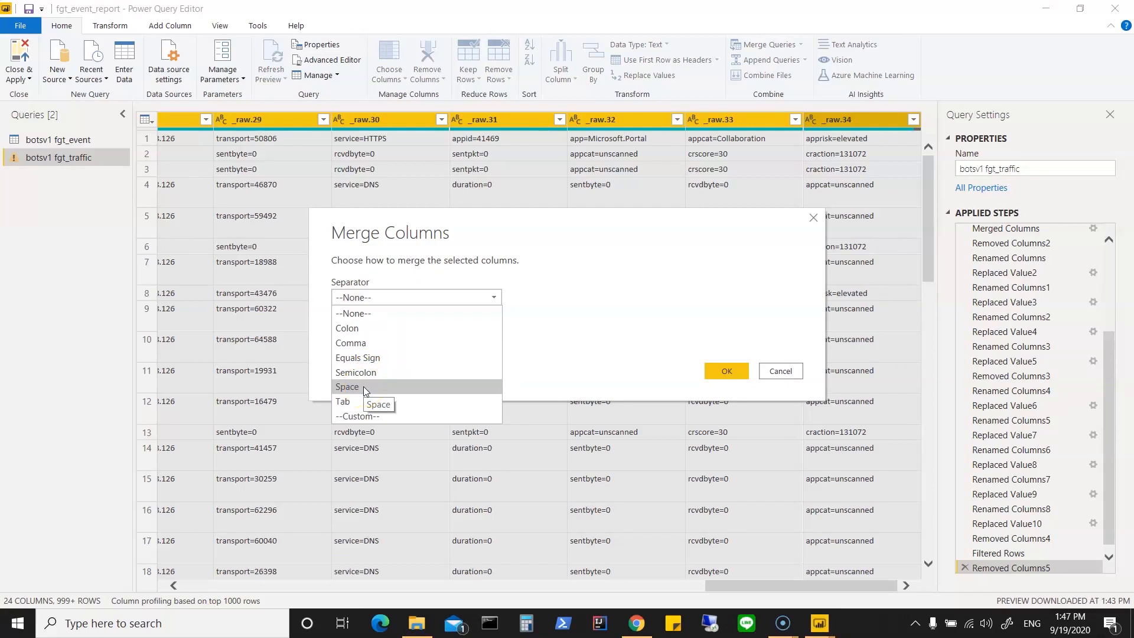
left_click(366, 345)
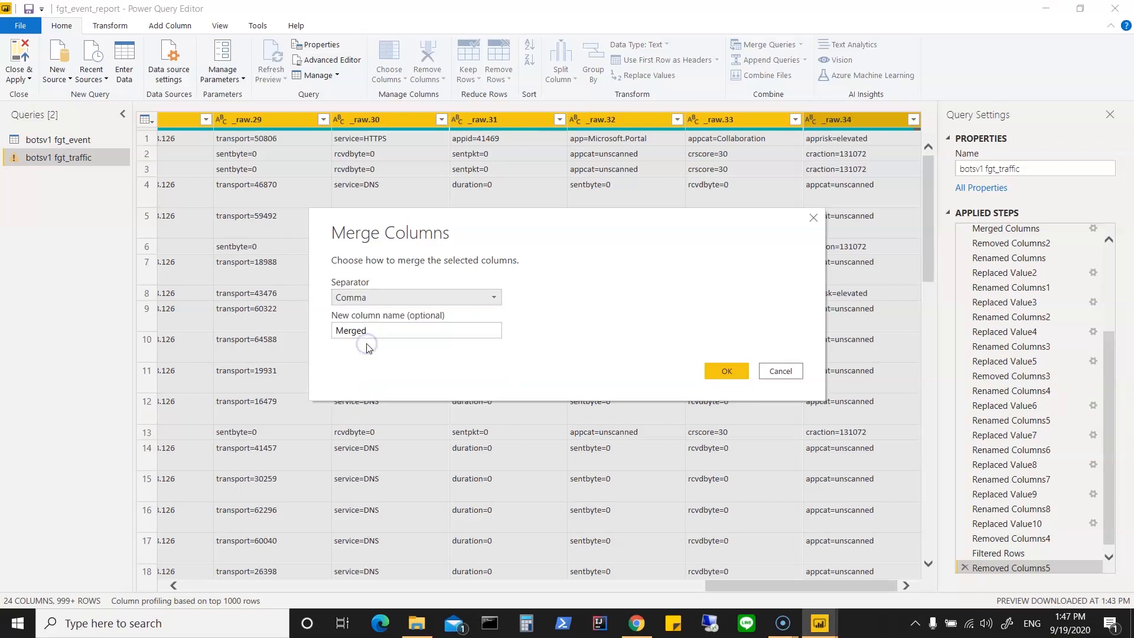
left_click(373, 333)
left_click_drag(372, 333, 318, 333)
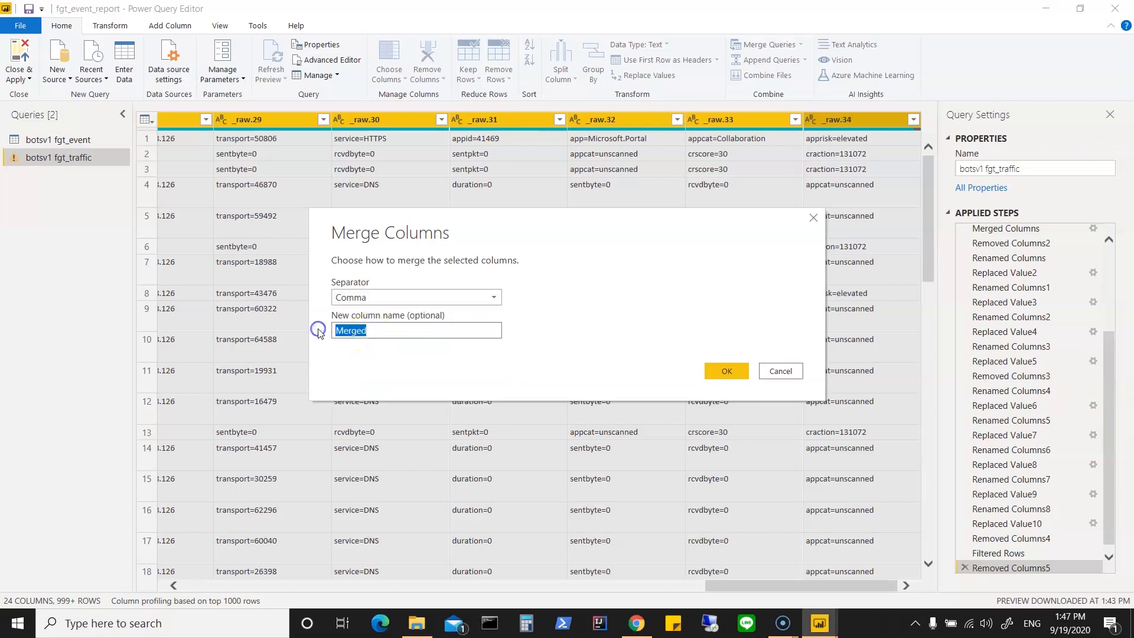
type("Info")
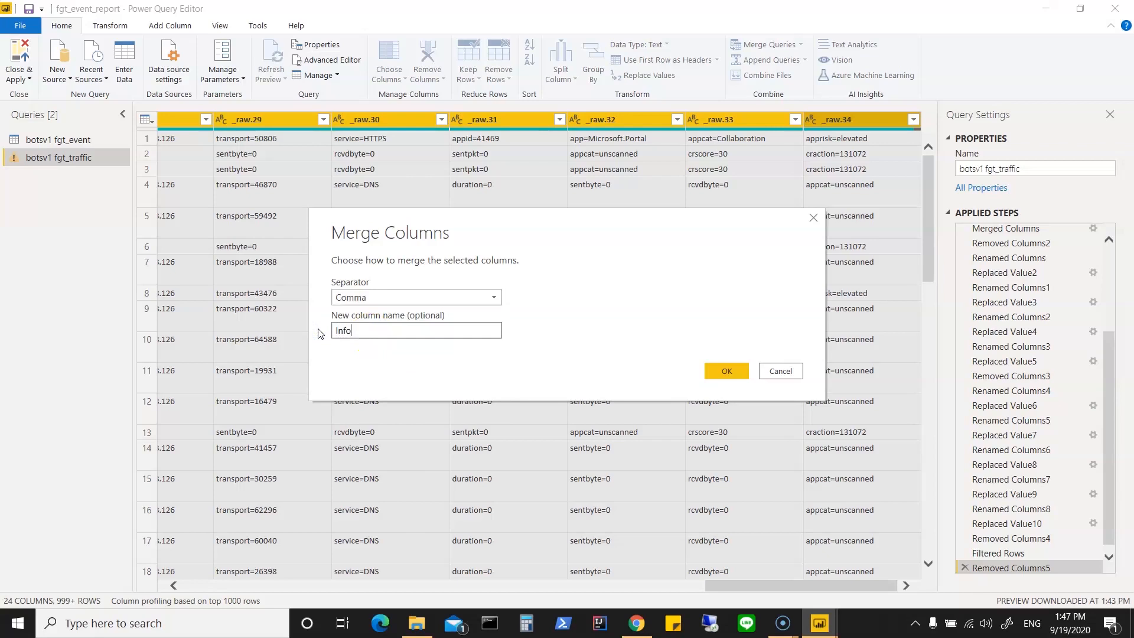
left_click(726, 371)
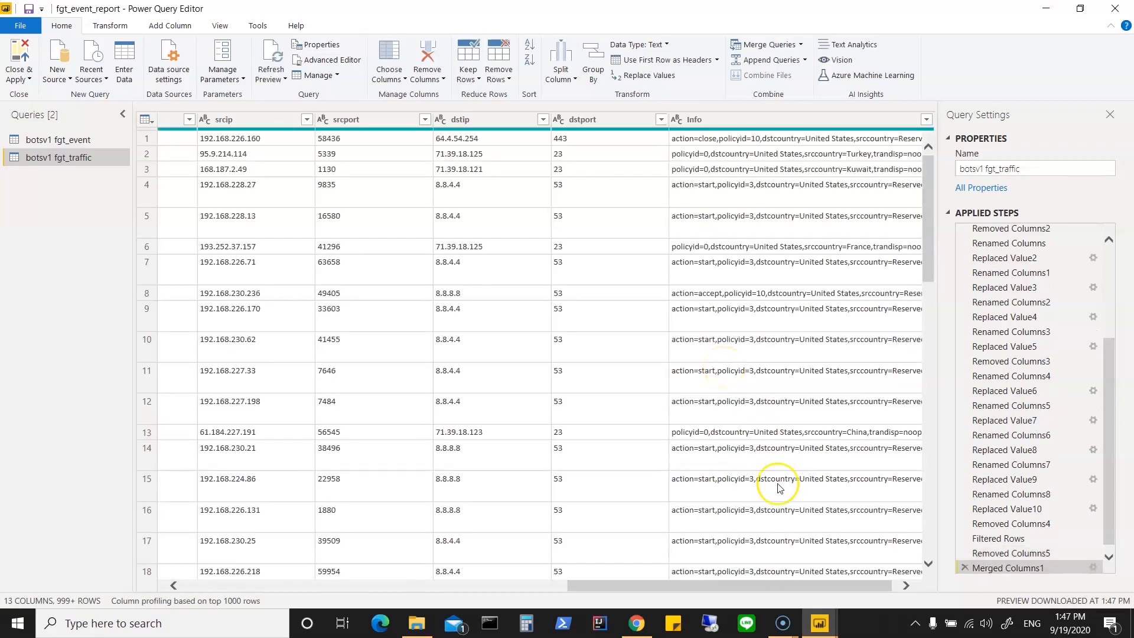
Step: Try filtering the fgt_traffic rows to those whose Info contains "United" and clear that filter again
left_click(930, 122)
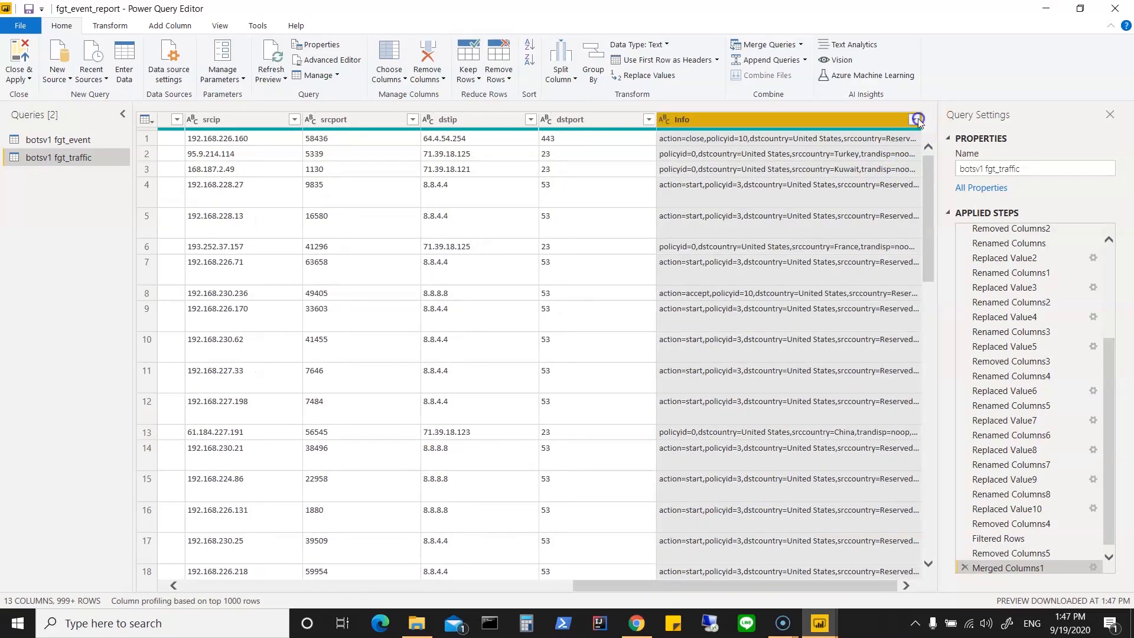
left_click(916, 120)
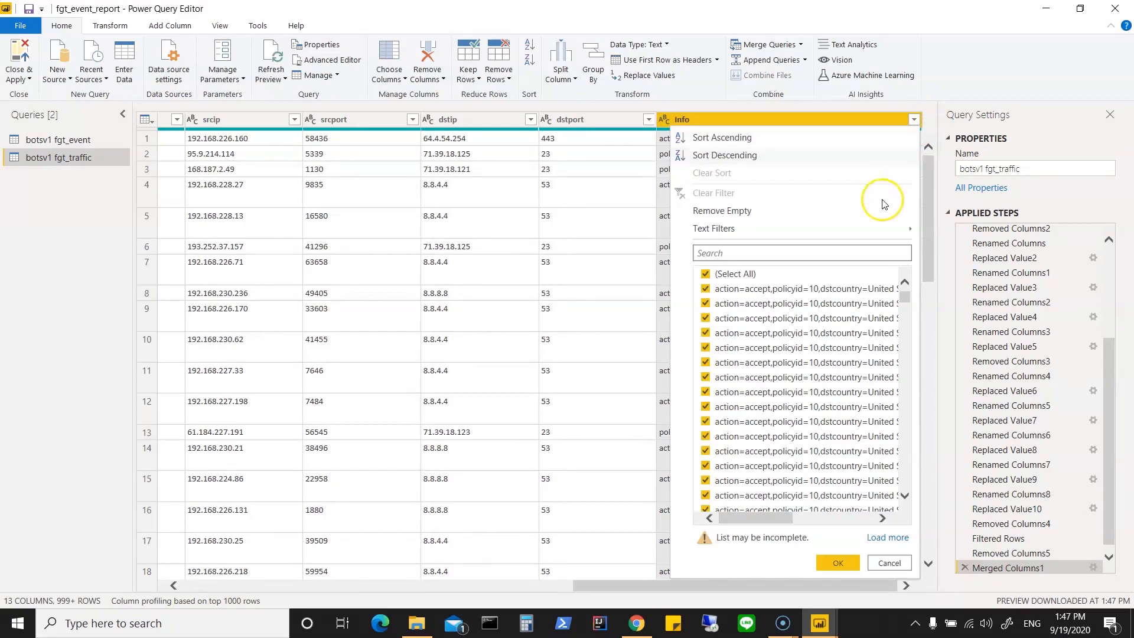
mouse_move(866, 228)
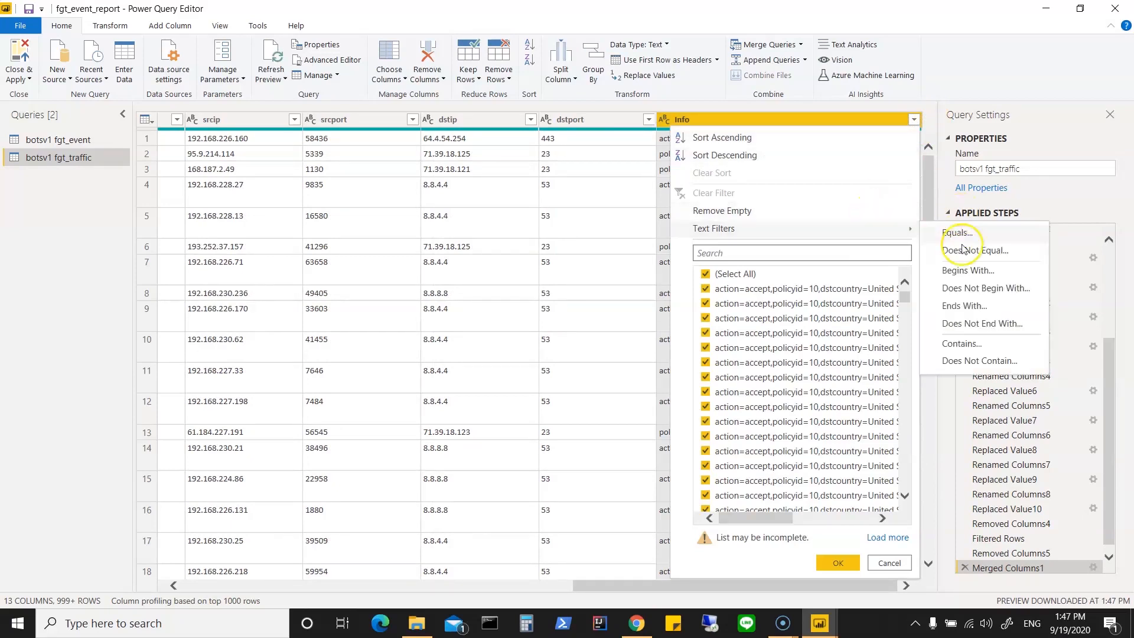
left_click(961, 344)
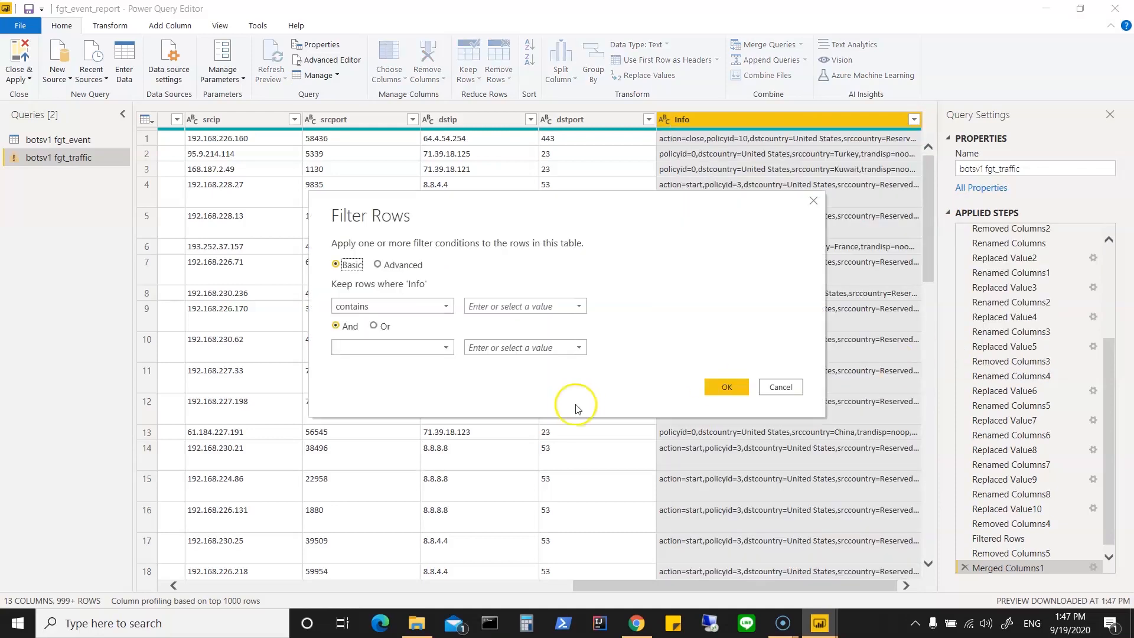
left_click(535, 305)
type("United")
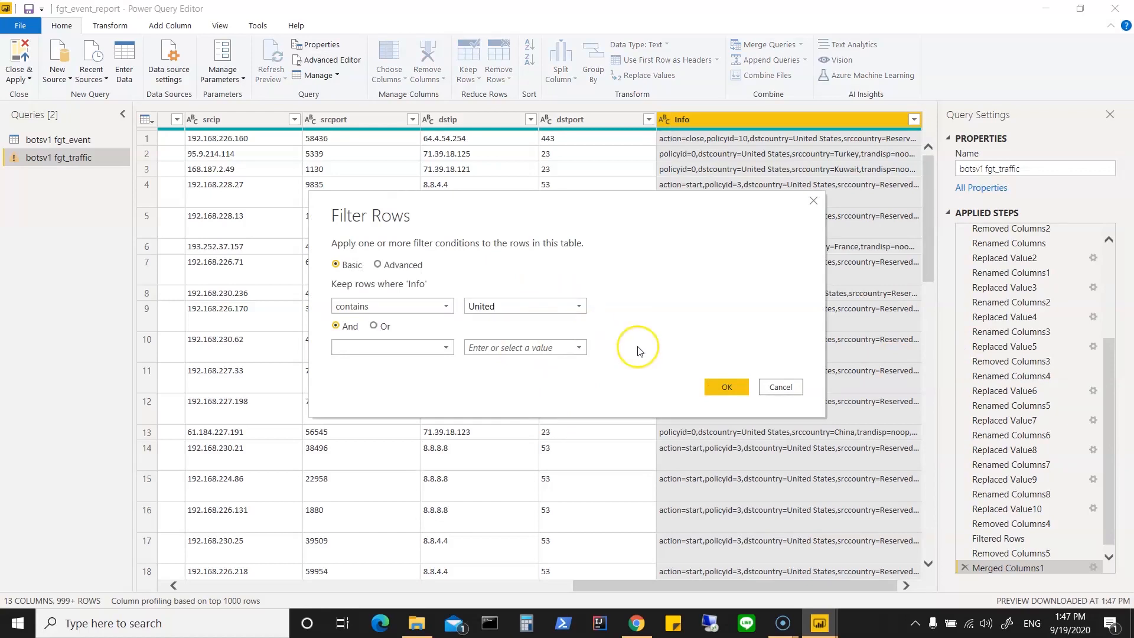
left_click(718, 385)
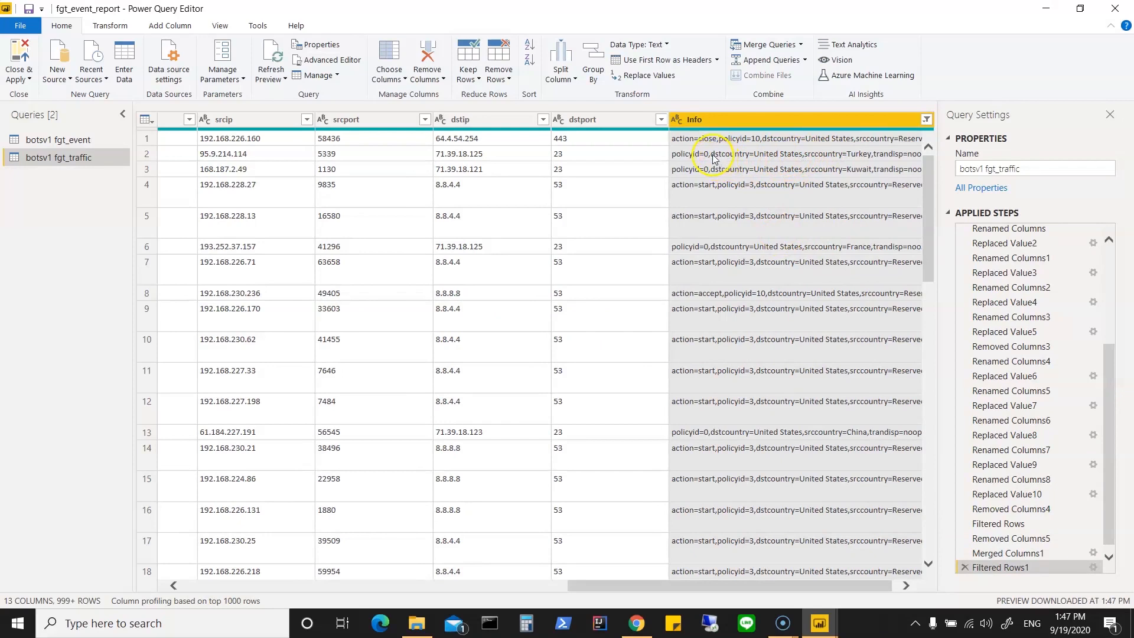
left_click(926, 119)
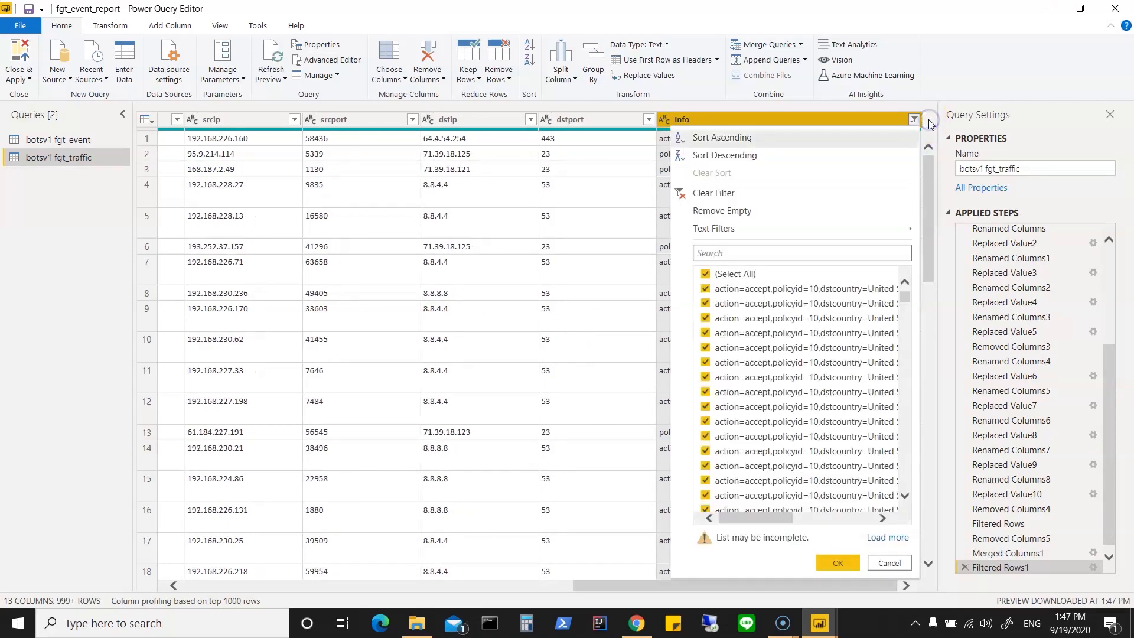
mouse_move(876, 236)
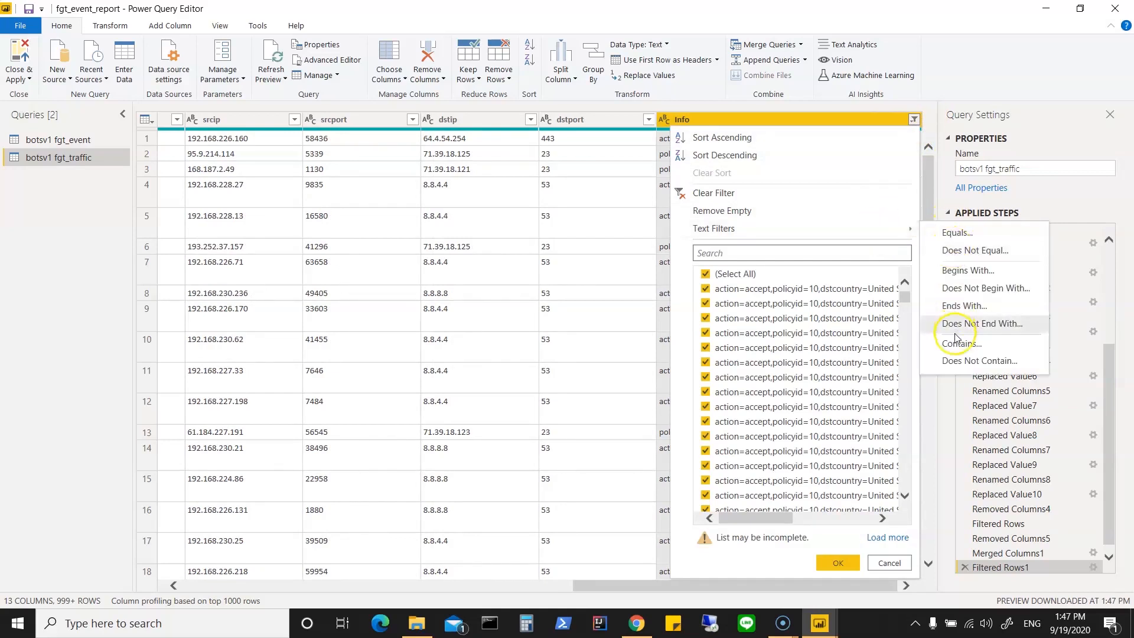
left_click(739, 195)
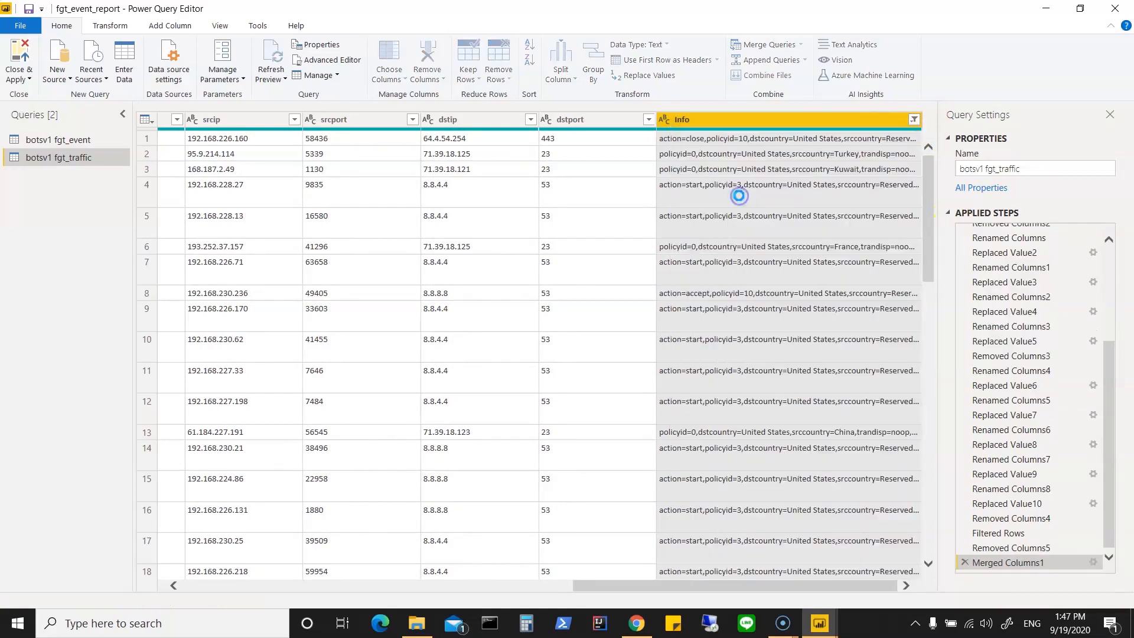
Step: Try filtering the Info column to rows containing "dstcountry=United" and remove the filter again
left_click(925, 120)
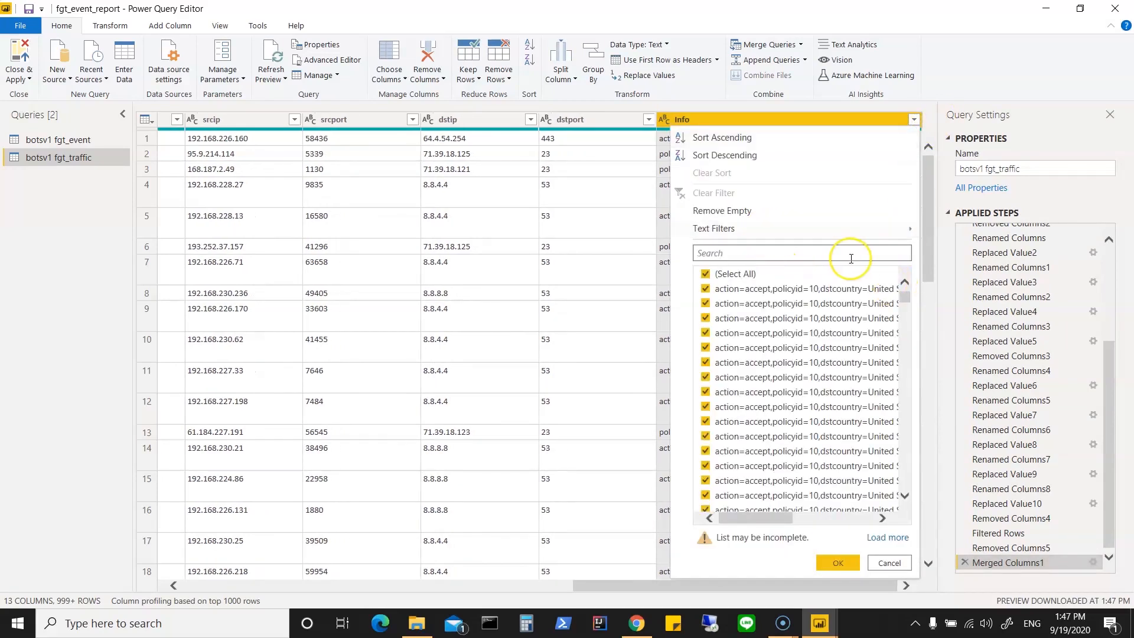
mouse_move(910, 230)
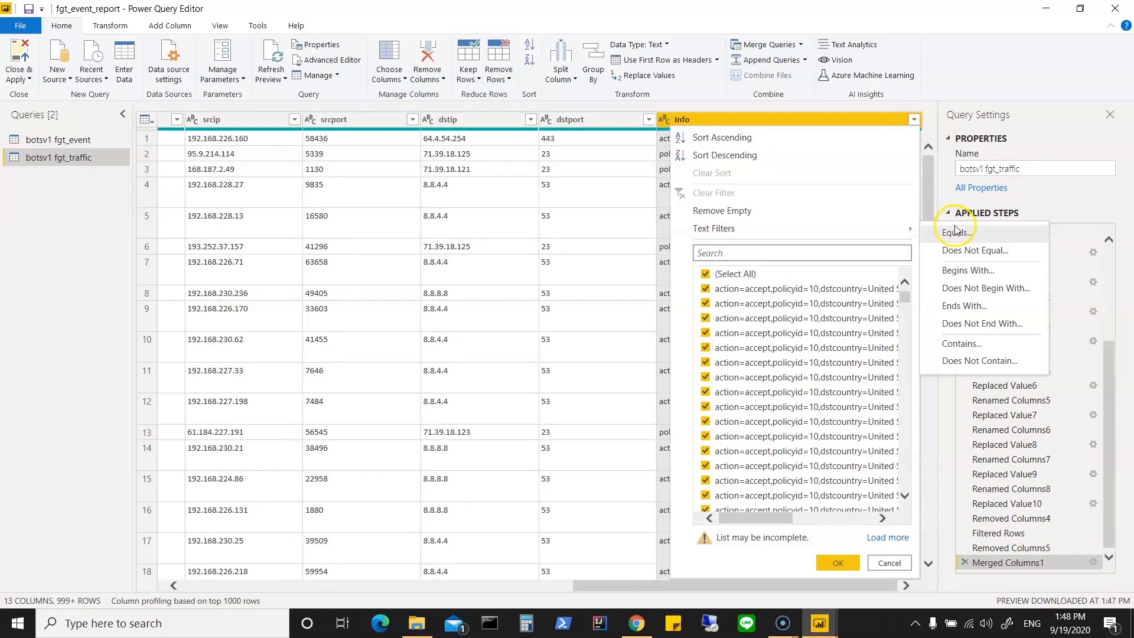
left_click(961, 344)
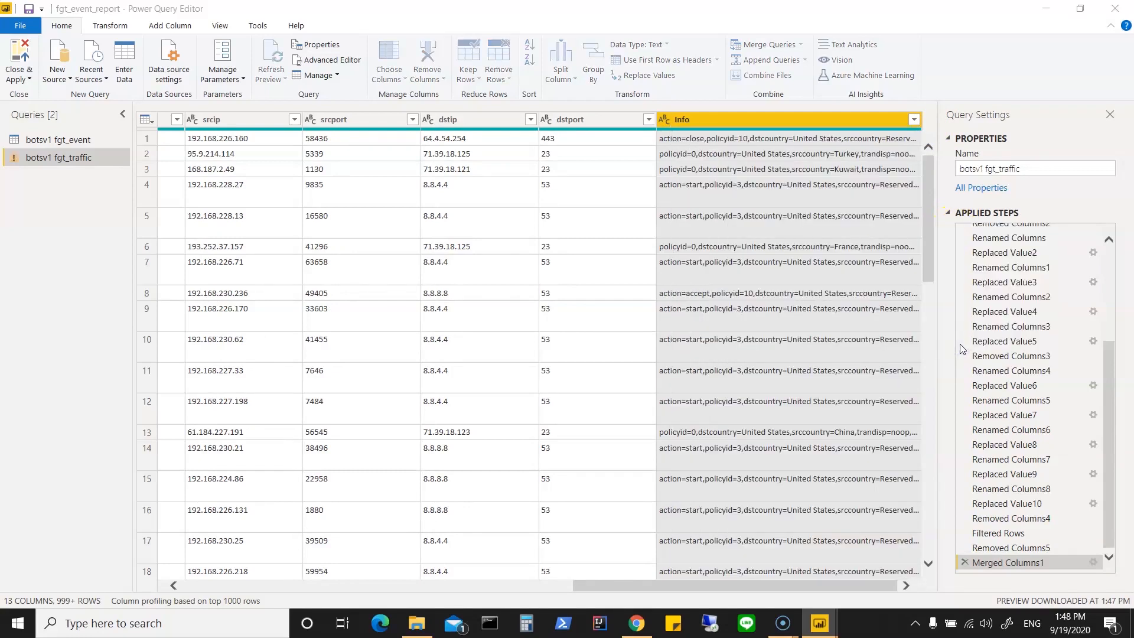
left_click(501, 306)
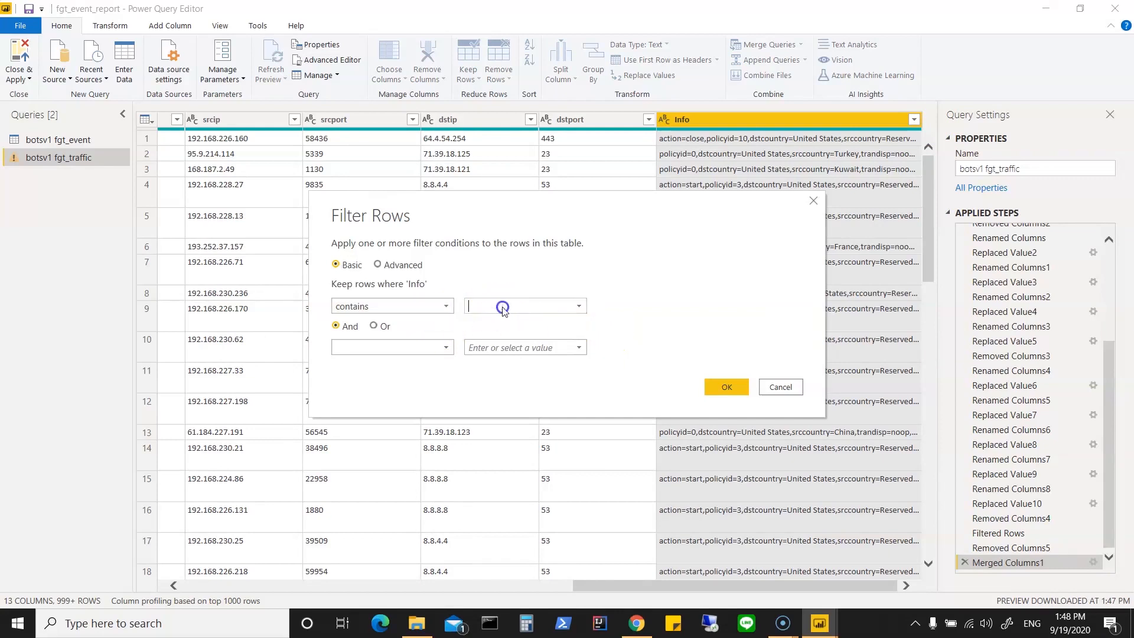
type("dstcountry=United")
left_click(727, 387)
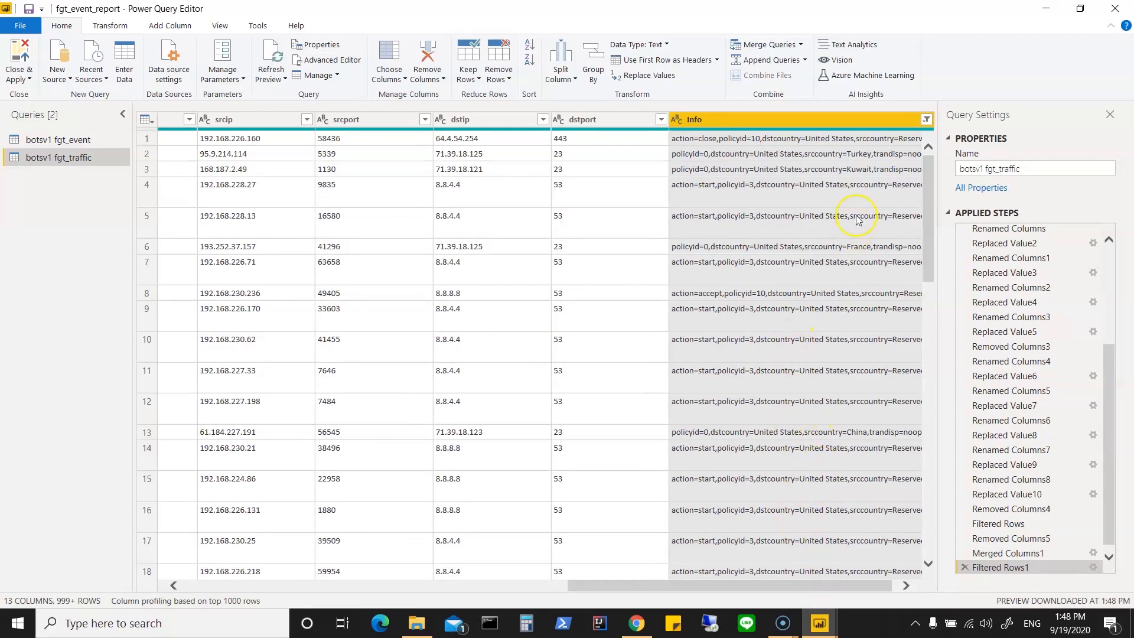
left_click(927, 122)
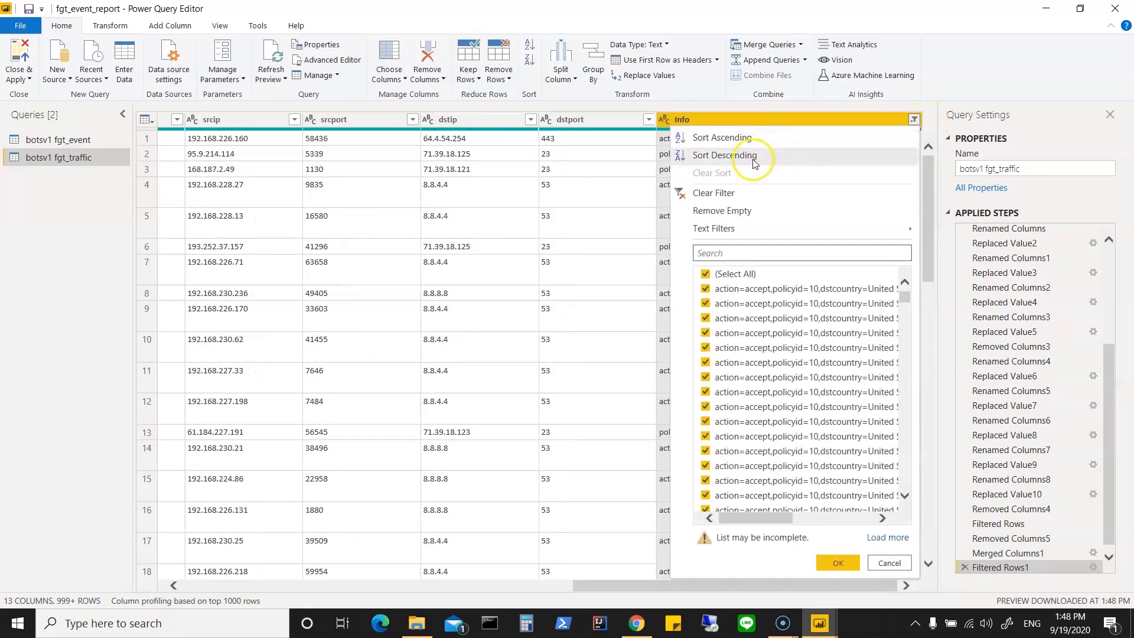
left_click(751, 197)
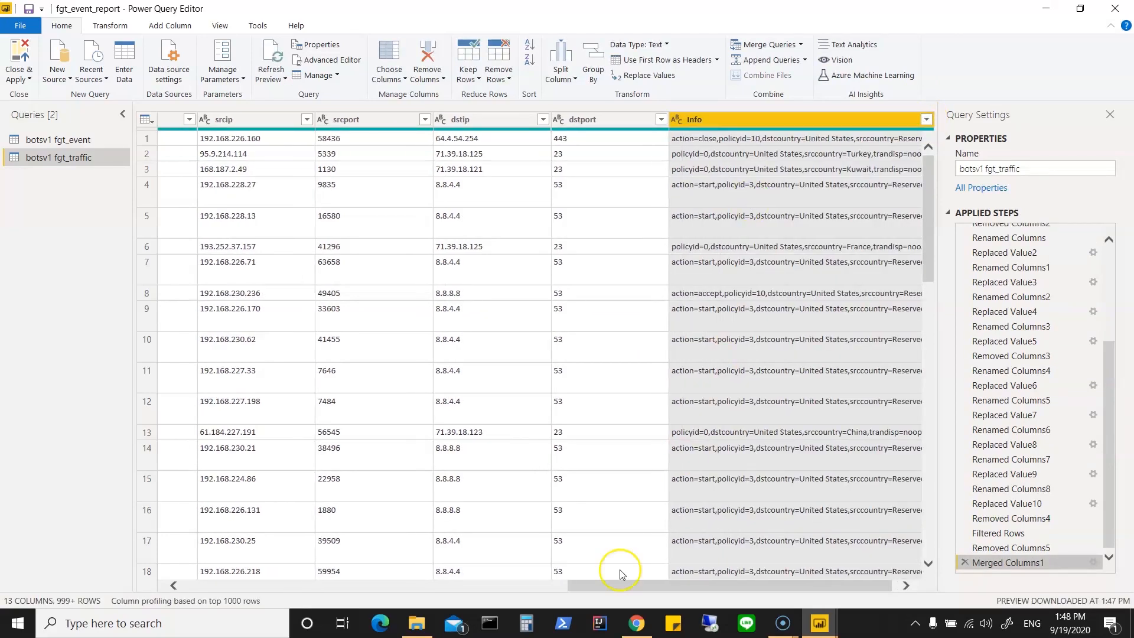
Step: Close the query editor and apply the fgt_traffic query changes to the report
left_click_drag(590, 587, 180, 599)
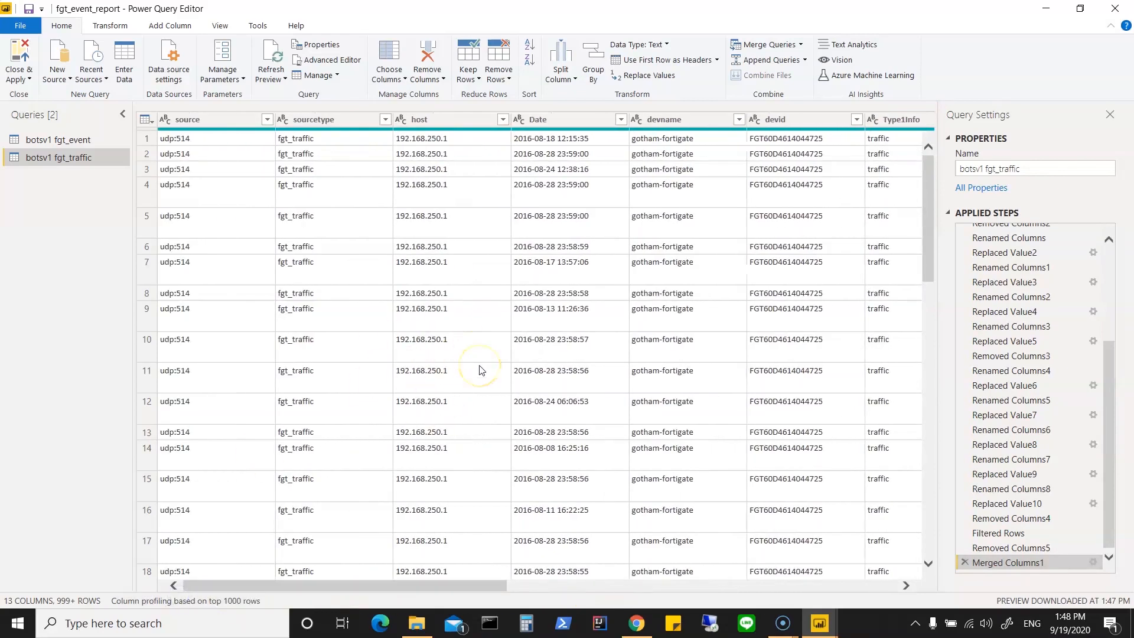
left_click(20, 75)
left_click(33, 99)
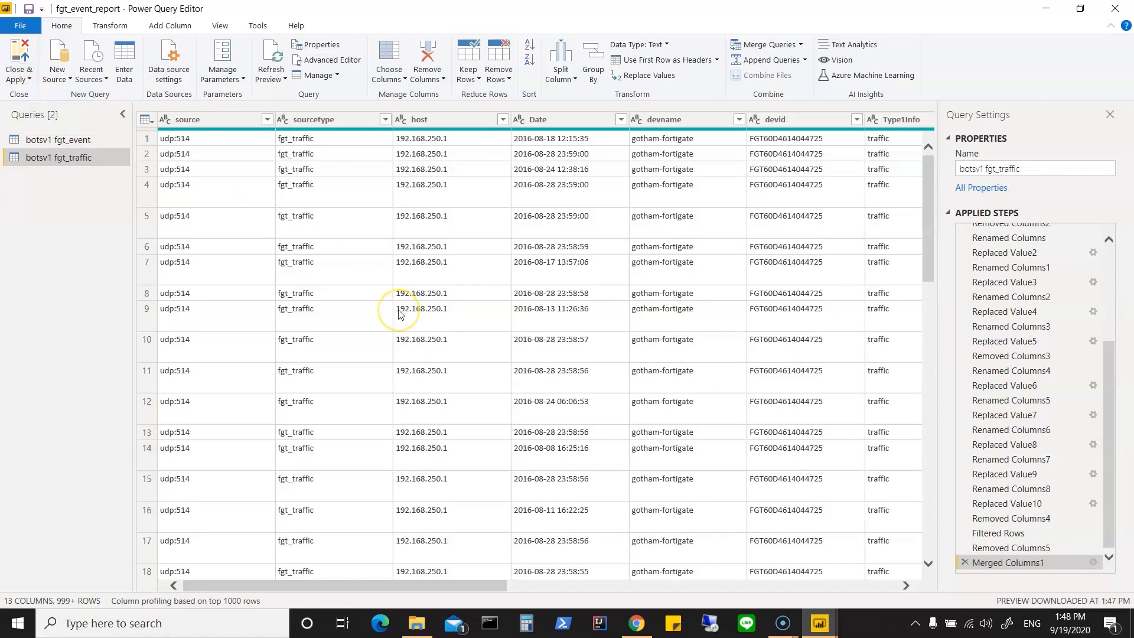
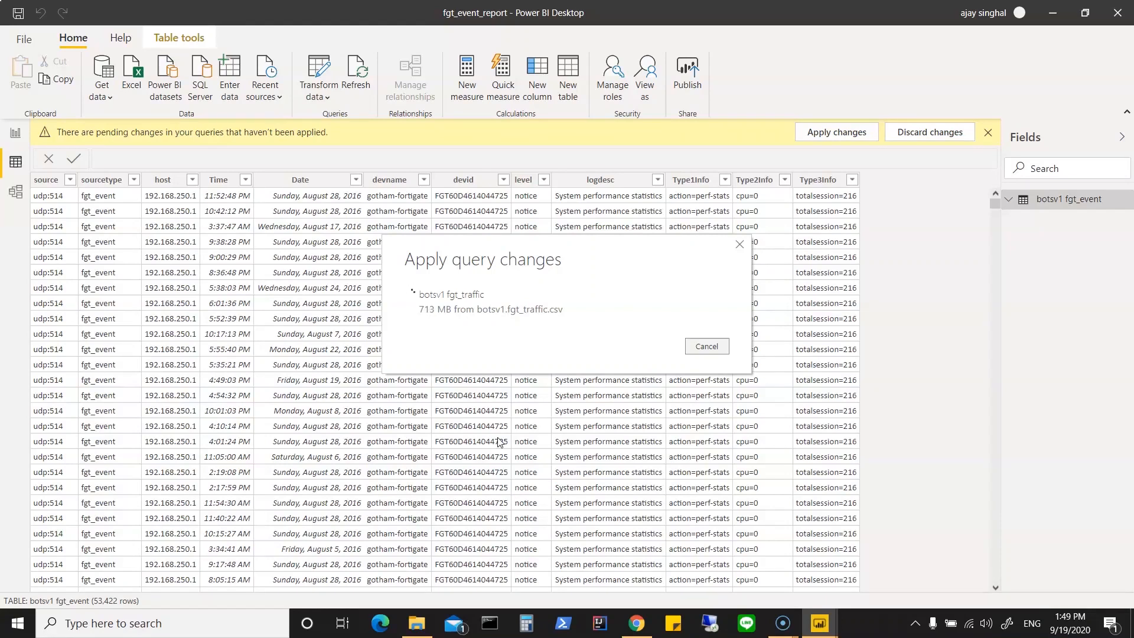
Step: Check the file size of botsv1.fgt_traffic in the Botsv1_sourceType-csv folder in File Explorer, widening the Size column, and close the window
left_click(414, 632)
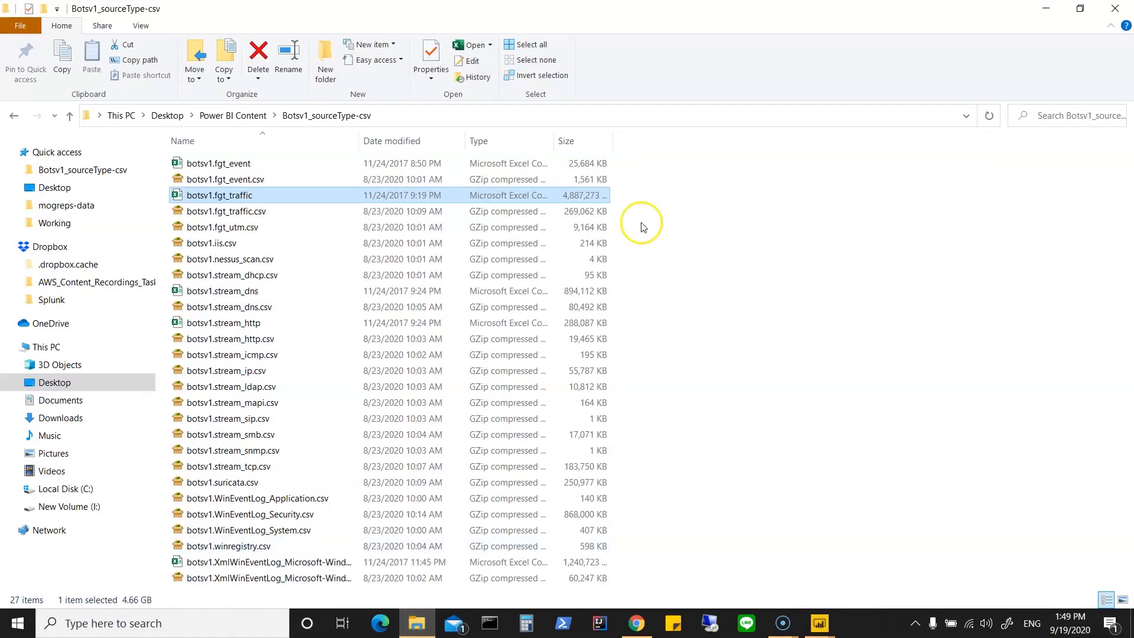
left_click_drag(611, 140, 735, 141)
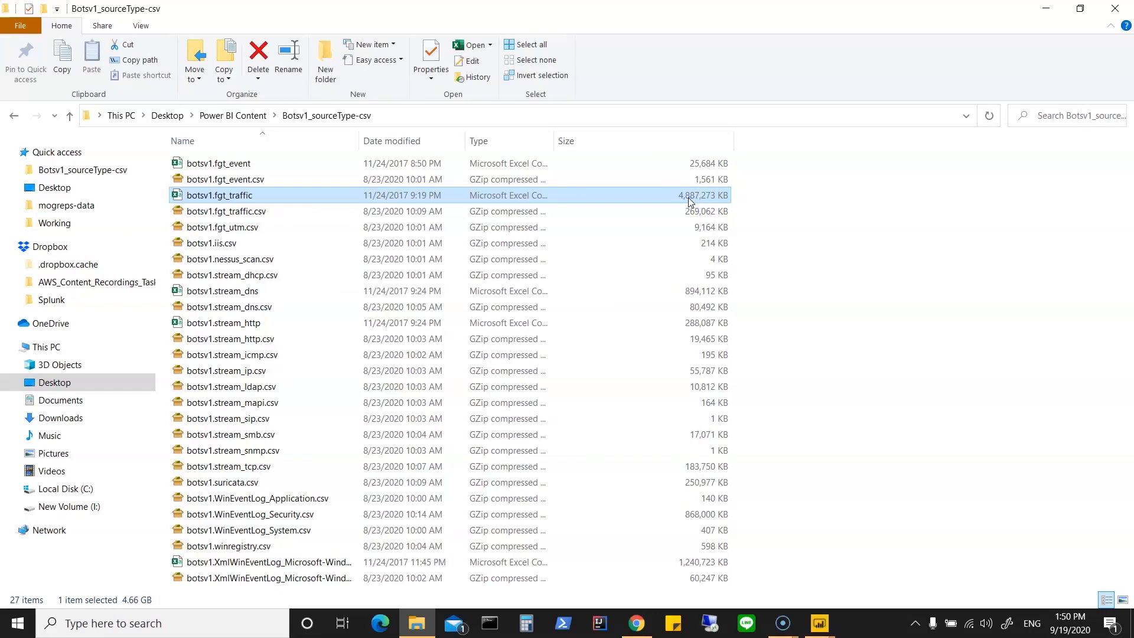
left_click(1120, 8)
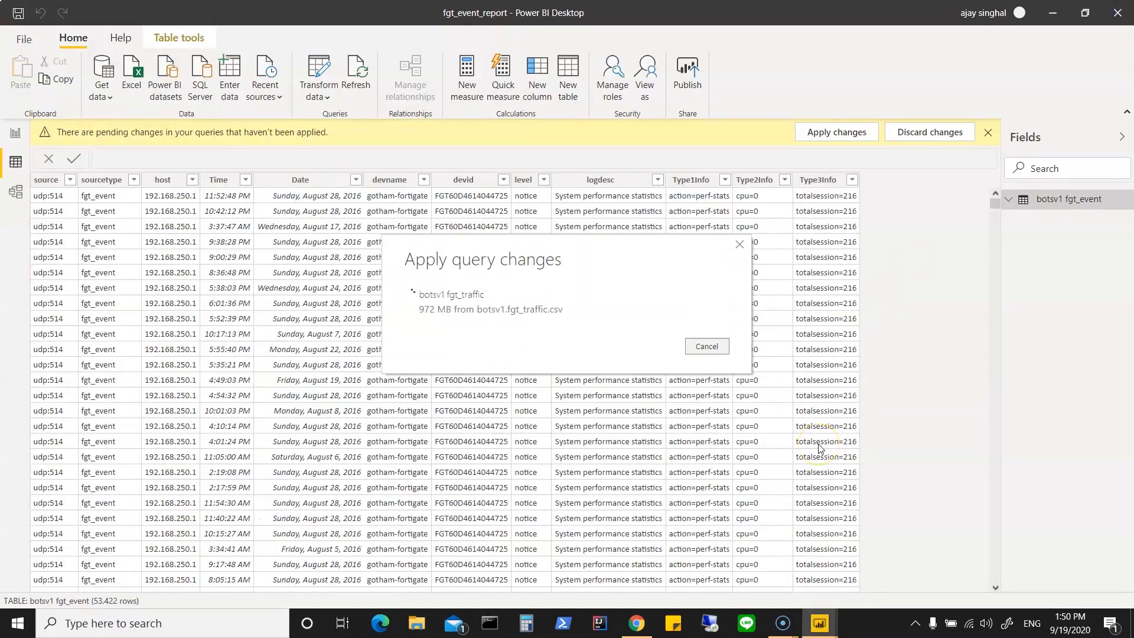
Step: Cancel the running query changes and reopen the Power Query Editor
left_click(715, 347)
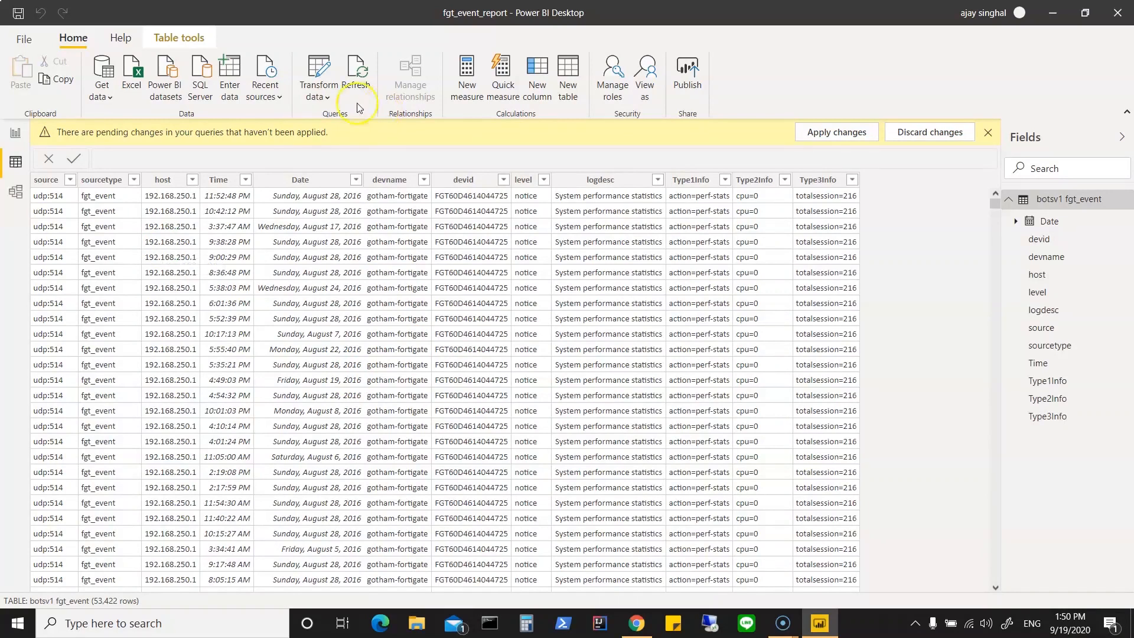
left_click(328, 98)
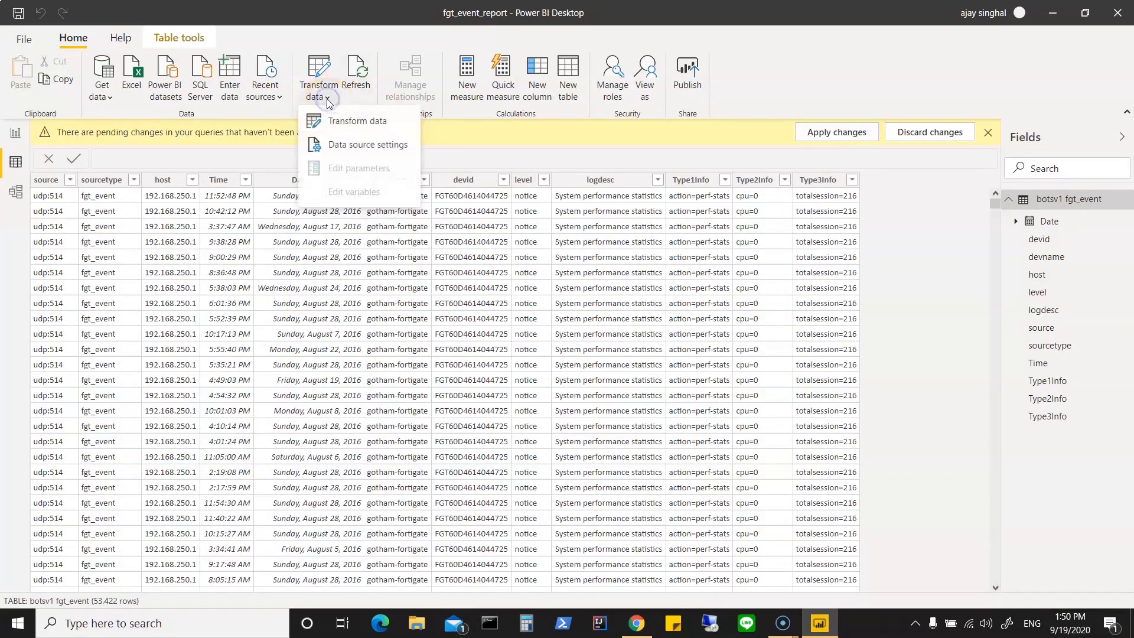
left_click(335, 129)
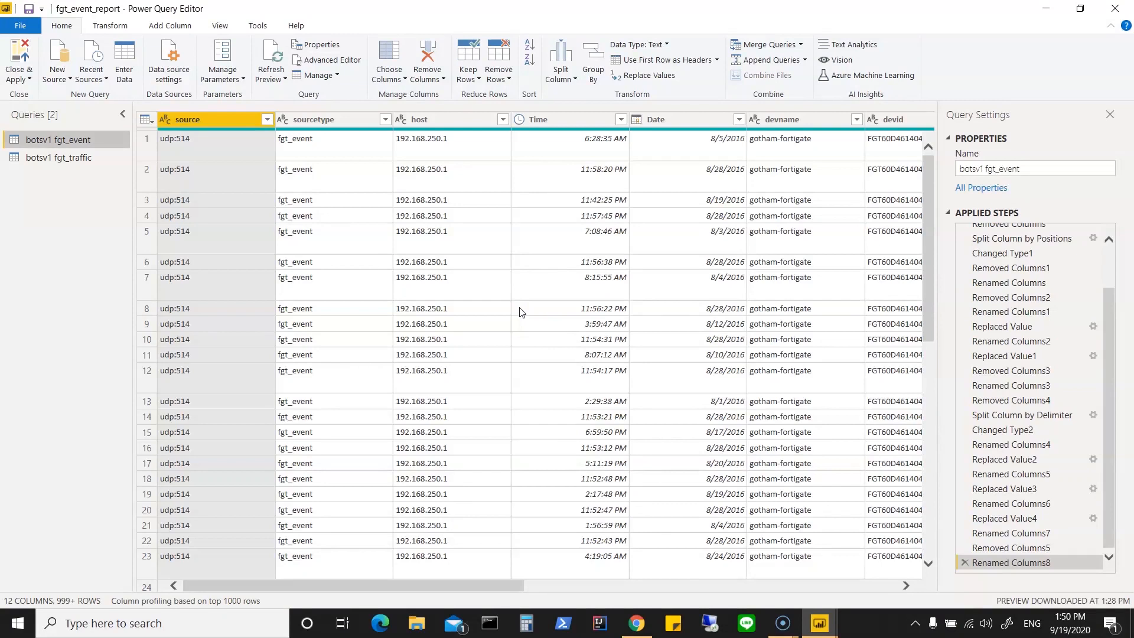
Step: Examine the dates offered in the filter list of the fgt_event Date column and close it without filtering
left_click(739, 121)
left_click(740, 121)
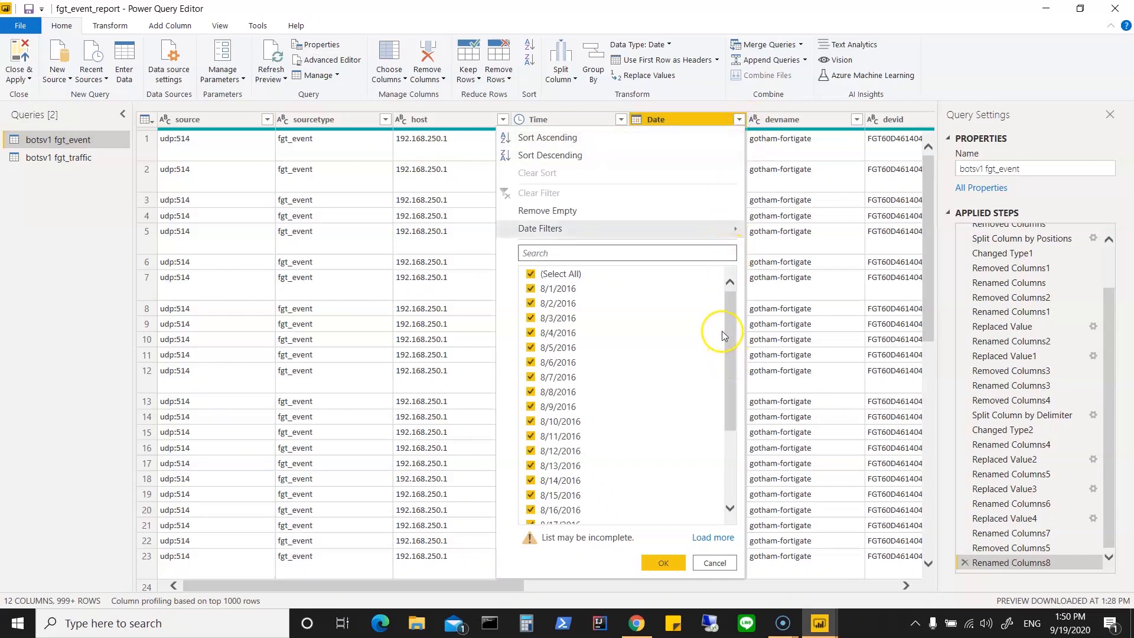
mouse_move(729, 311)
left_mouse_down()
mouse_move(731, 387)
mouse_move(733, 299)
left_mouse_up()
left_click(715, 563)
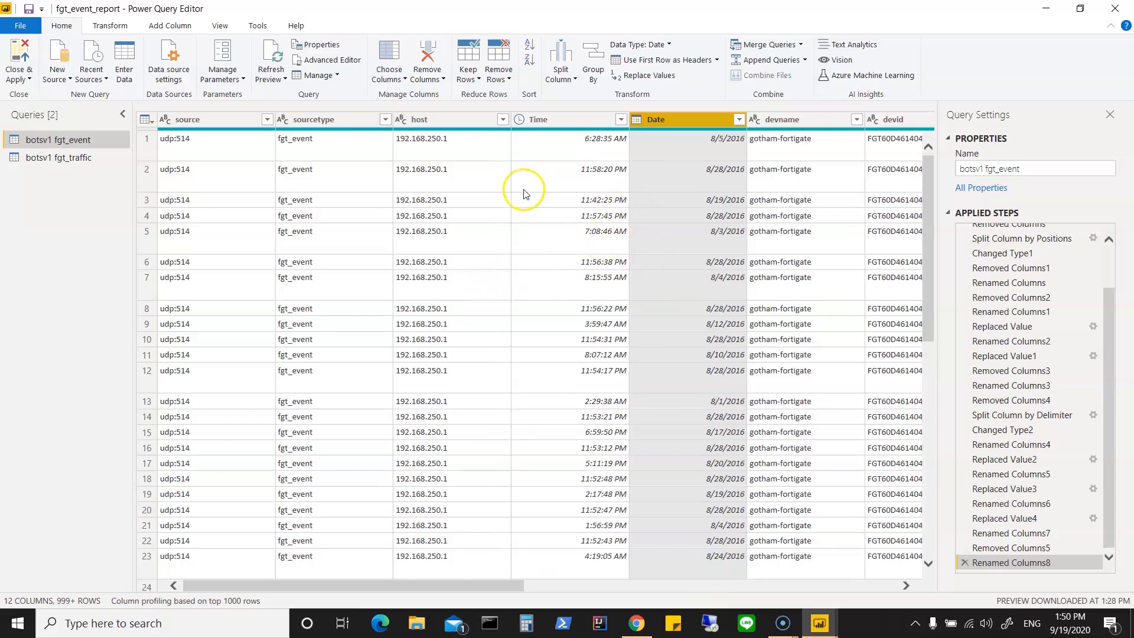
Step: Try transforming the fgt_event Date column to its year
right_click(668, 120)
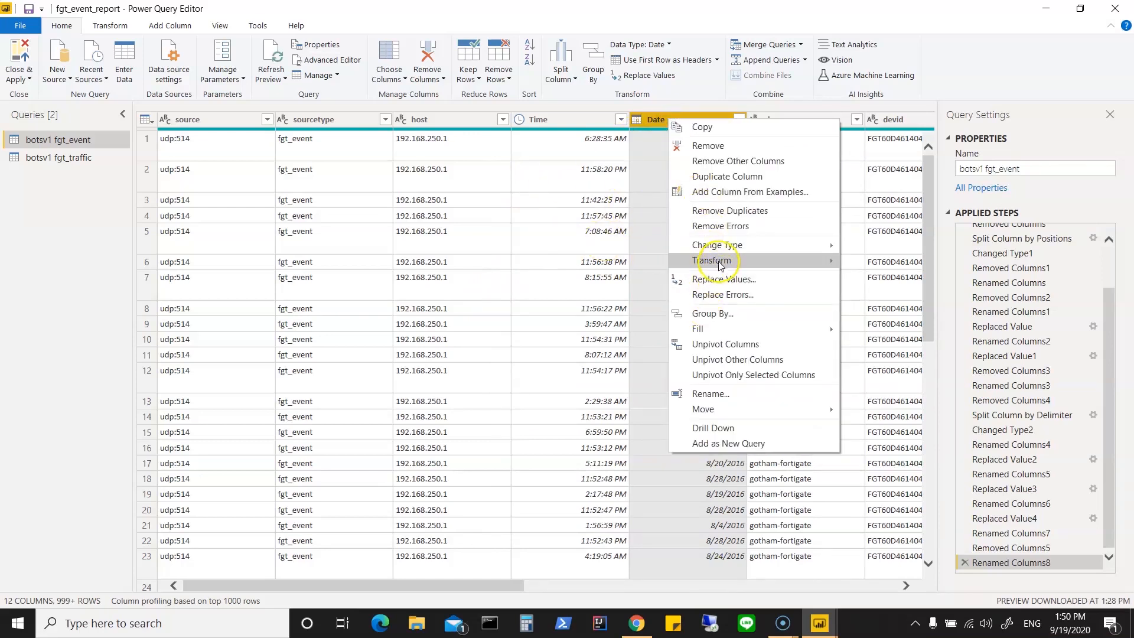
mouse_move(721, 265)
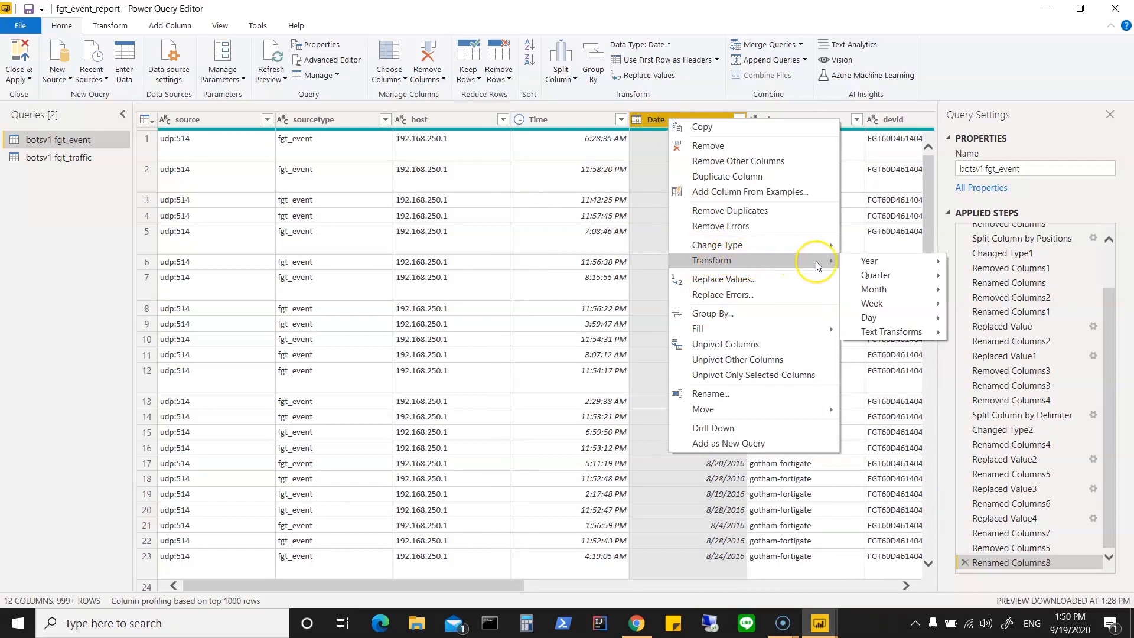
mouse_move(866, 261)
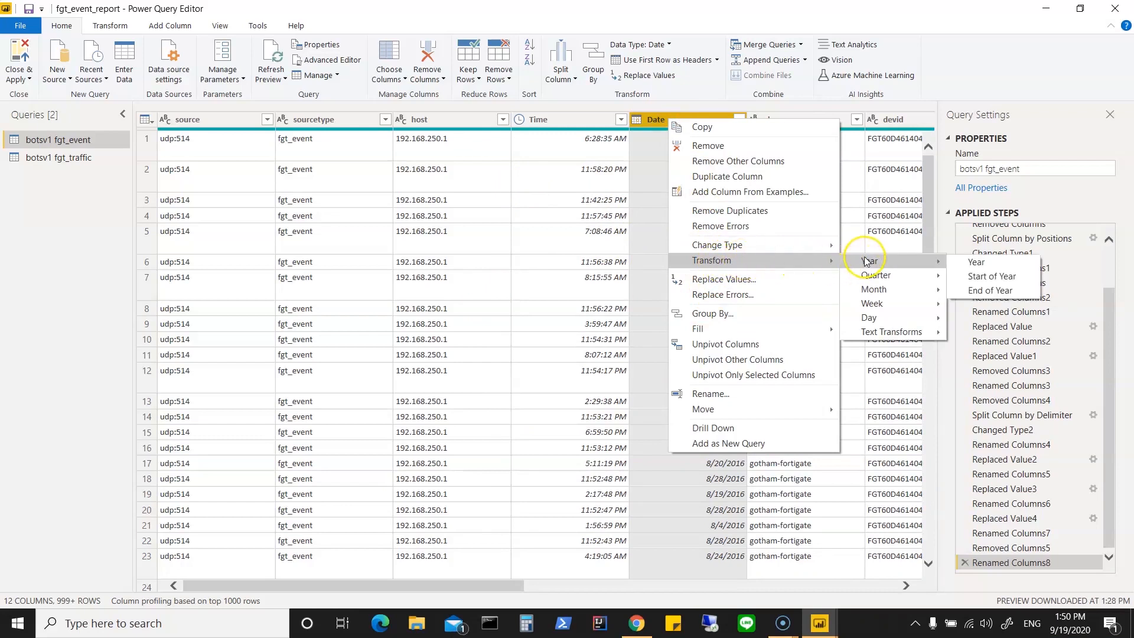
left_click(978, 264)
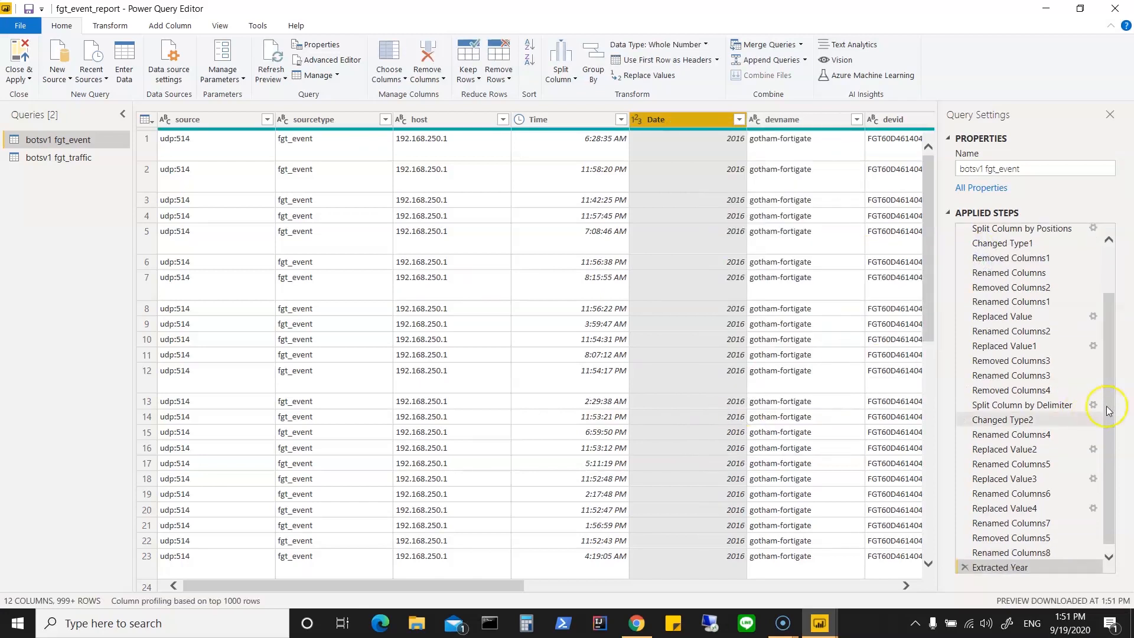
left_click_drag(1113, 409, 1112, 466)
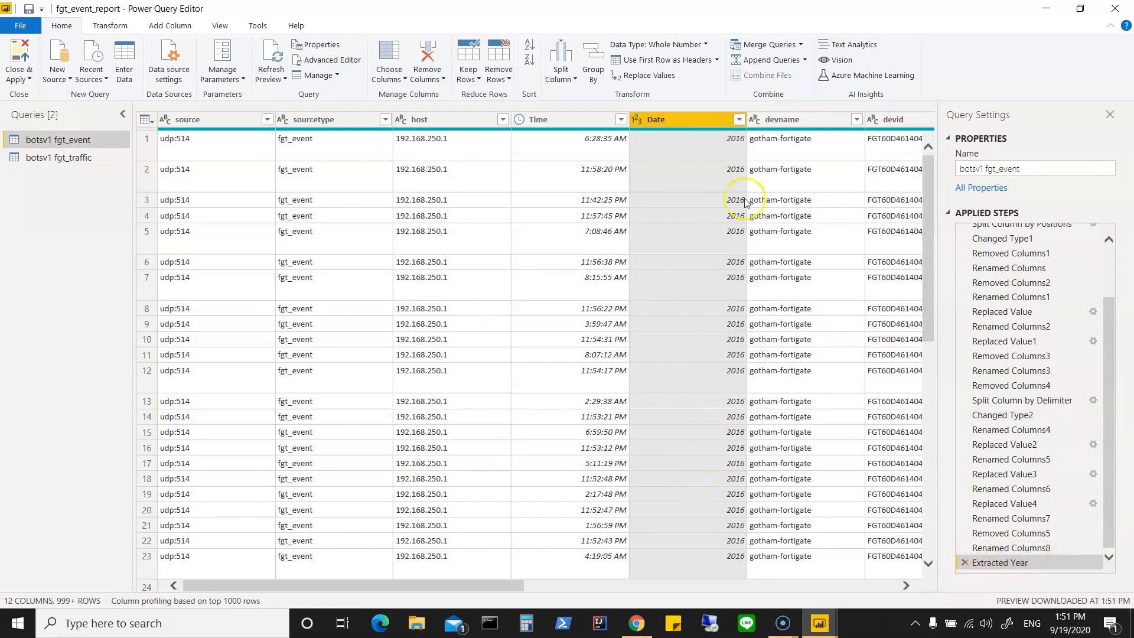
Step: Load all year values in the Date column's filter list without filtering, and remove the Extracted Year step
left_click(737, 120)
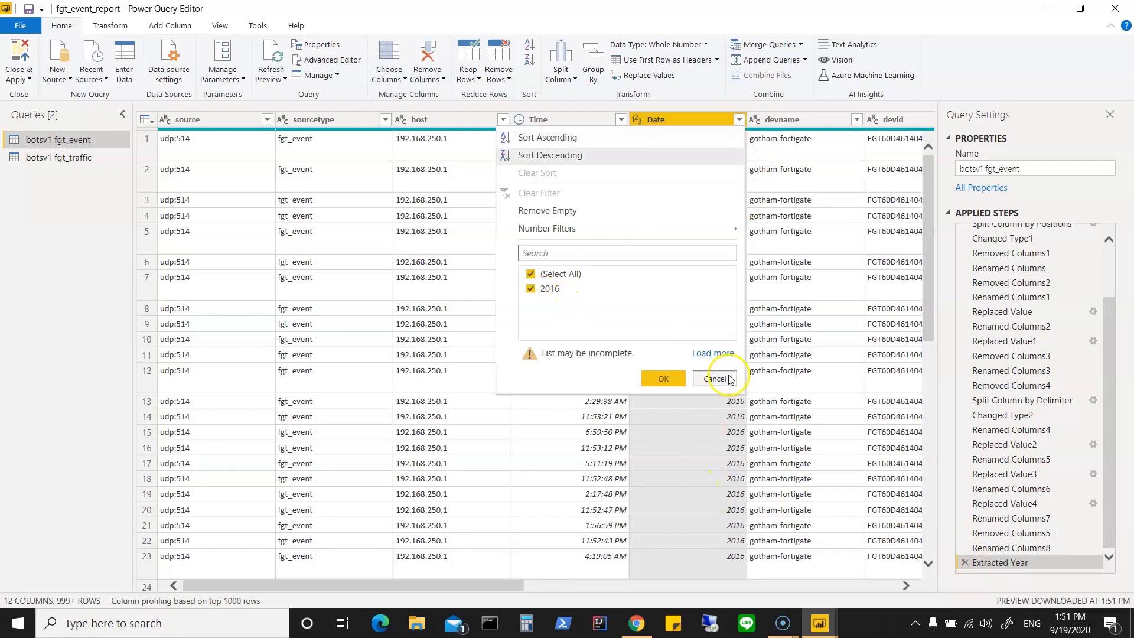
left_click(722, 353)
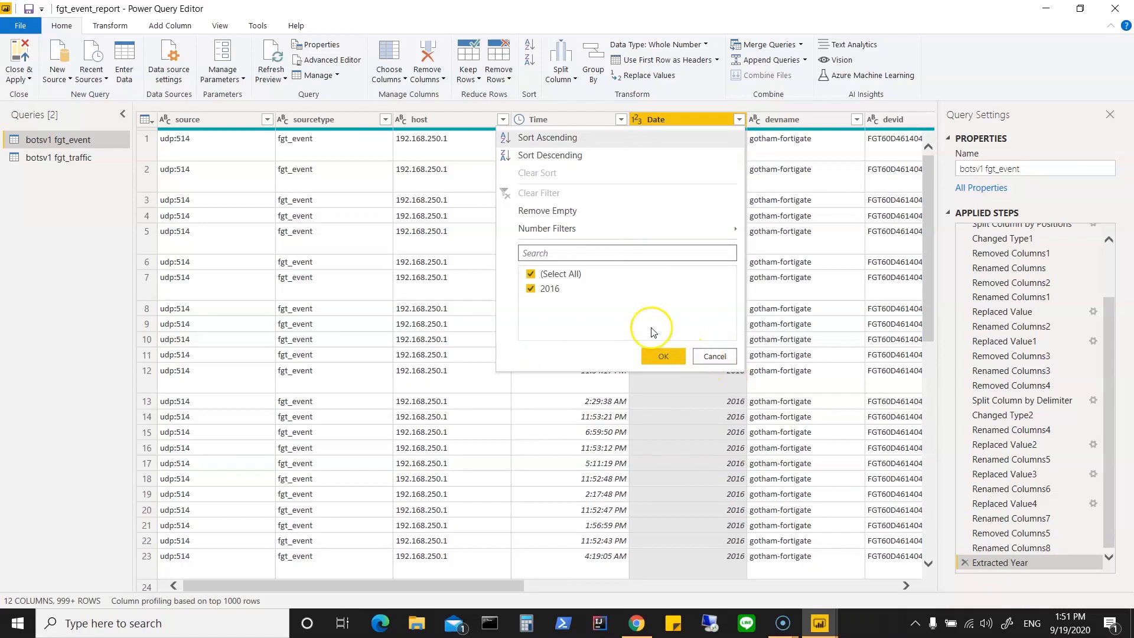
left_click(683, 363)
left_click(715, 358)
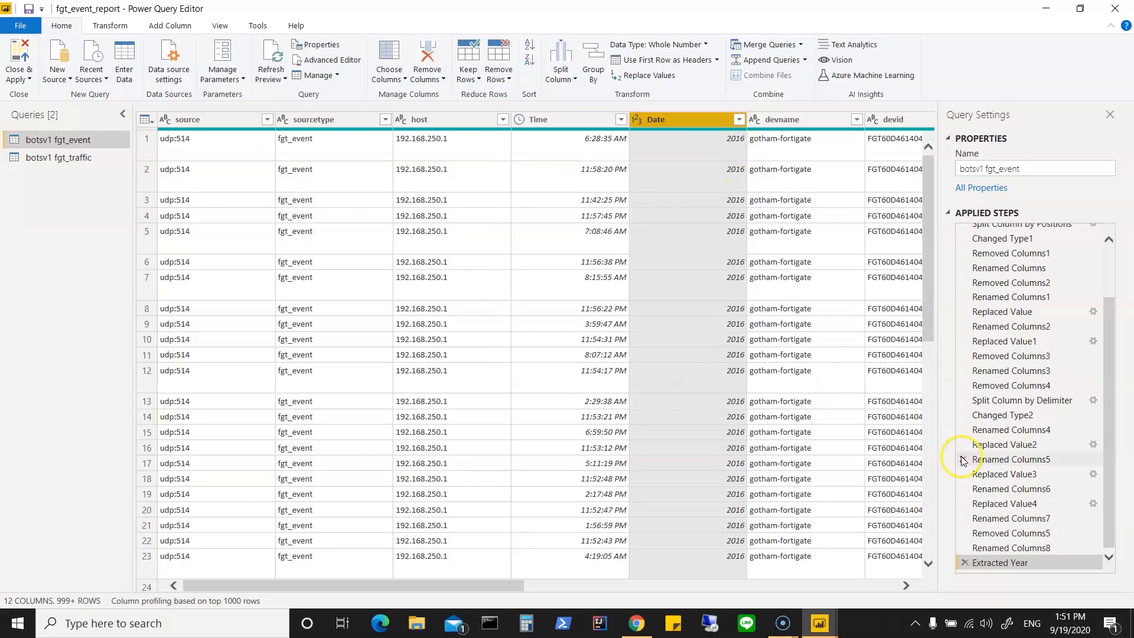
left_click(965, 563)
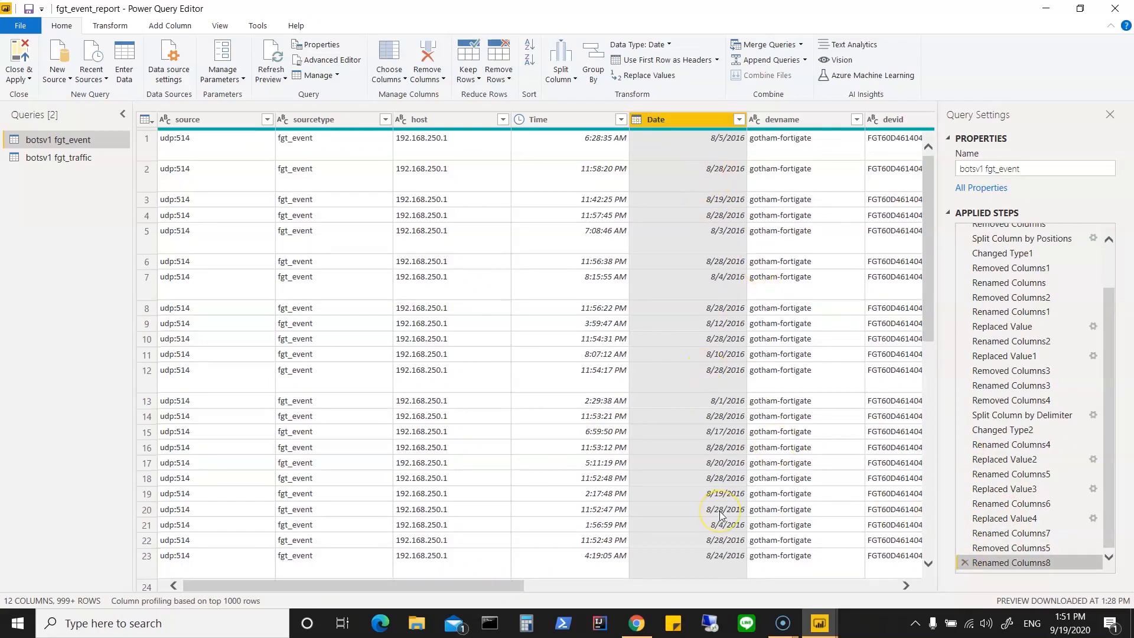
Step: Deselect every date in the filter list of the fgt_event Date column
scroll(721, 516, "down", 1)
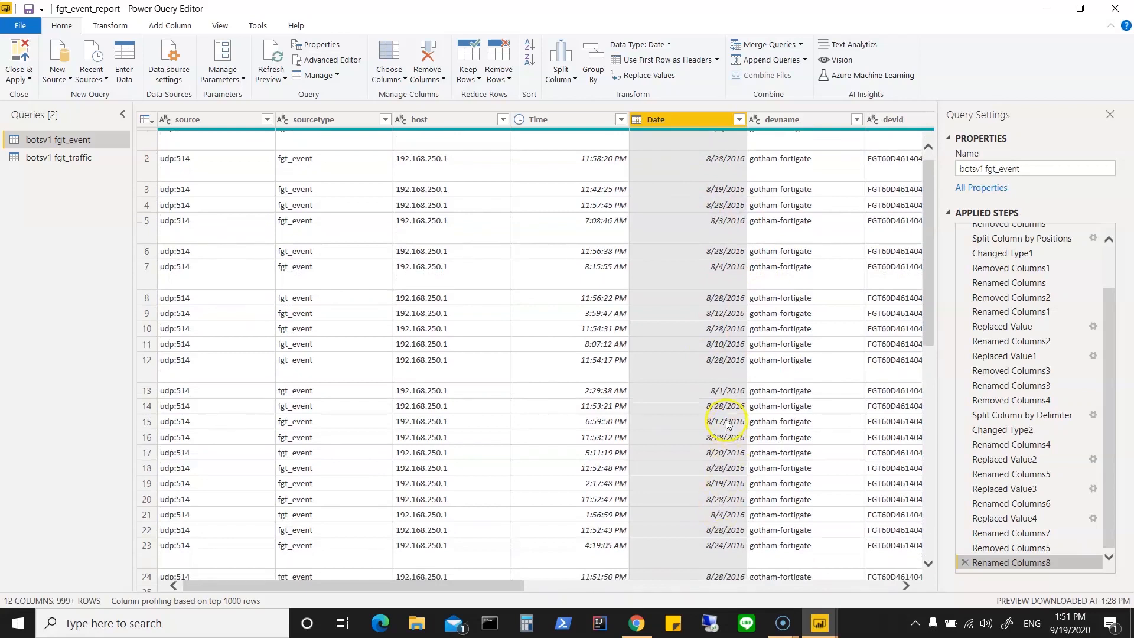
left_click(738, 120)
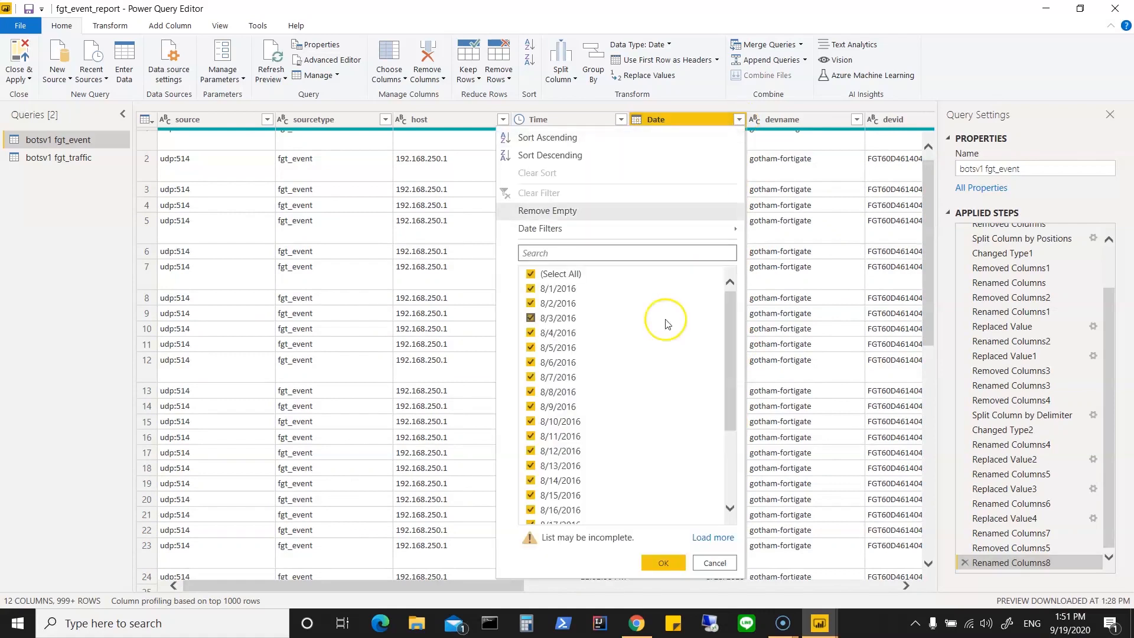
left_click_drag(732, 320, 735, 426)
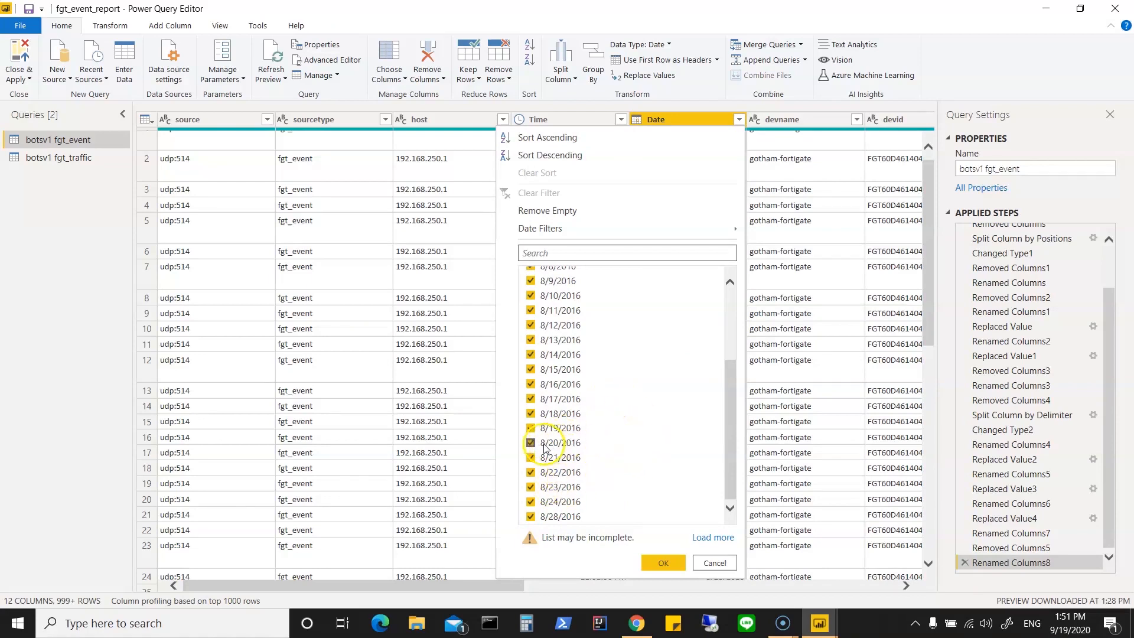
left_click(670, 355)
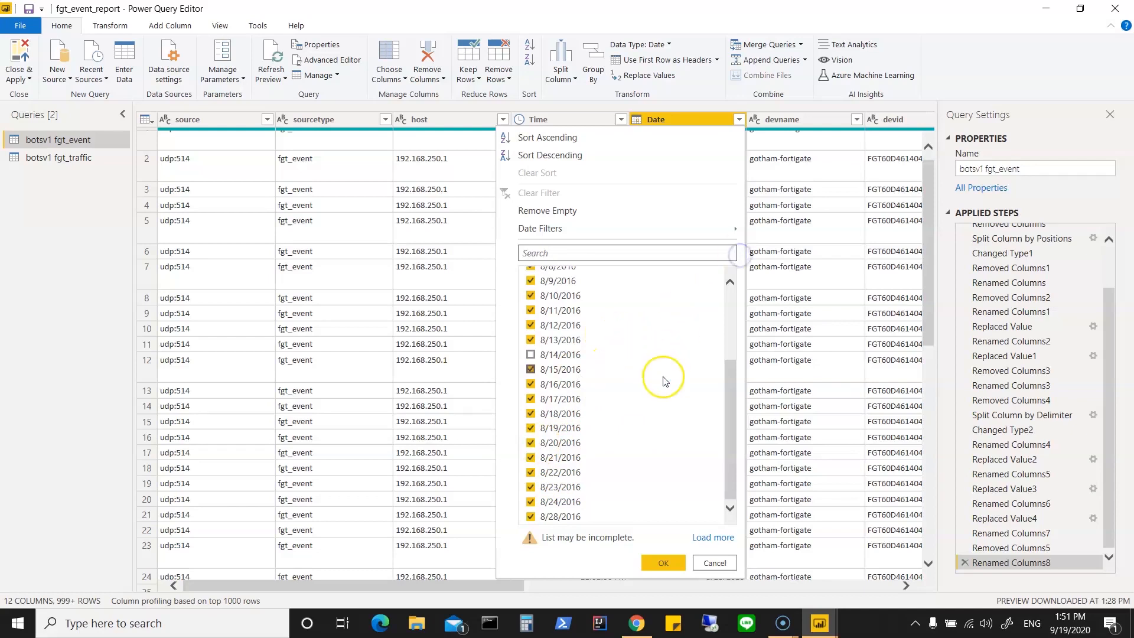
scroll(664, 381, "up", 3)
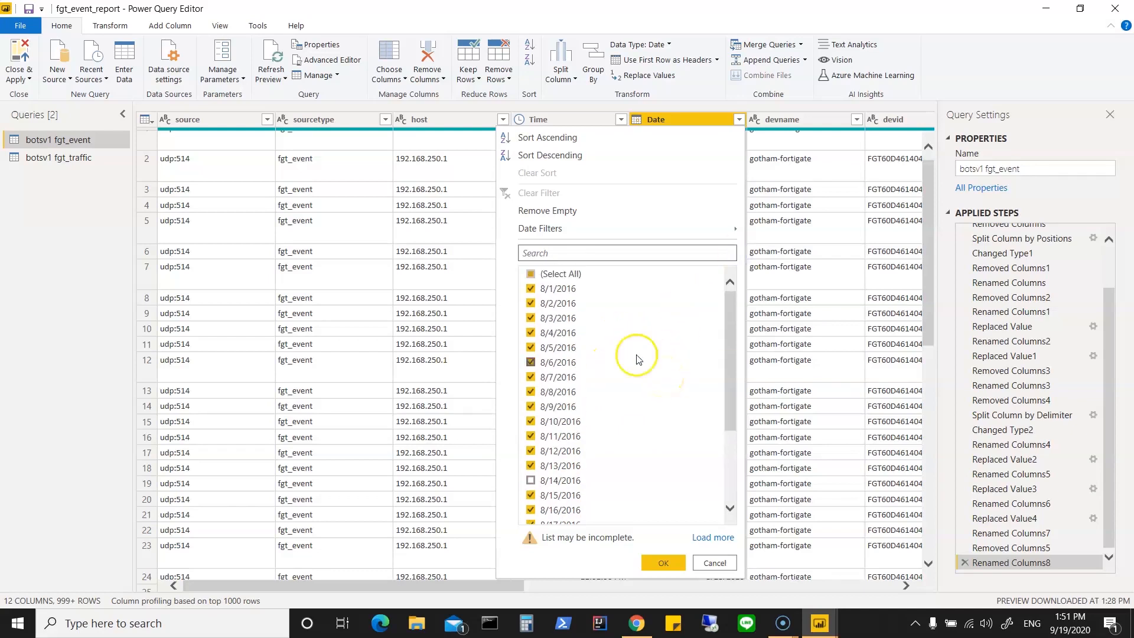
left_click(532, 274)
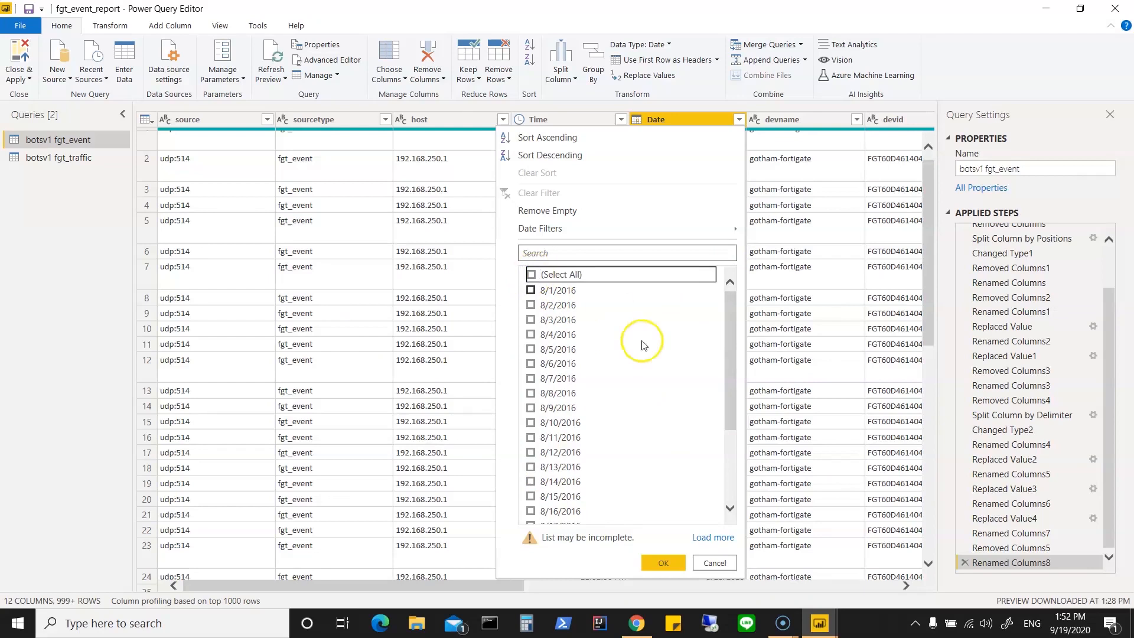
Step: Try selecting only the dates 8/20/2016 through 8/24/2016 and 8/28/2016 in the Date filter list
scroll(662, 378, "down", 1)
scroll(661, 378, "down", 3)
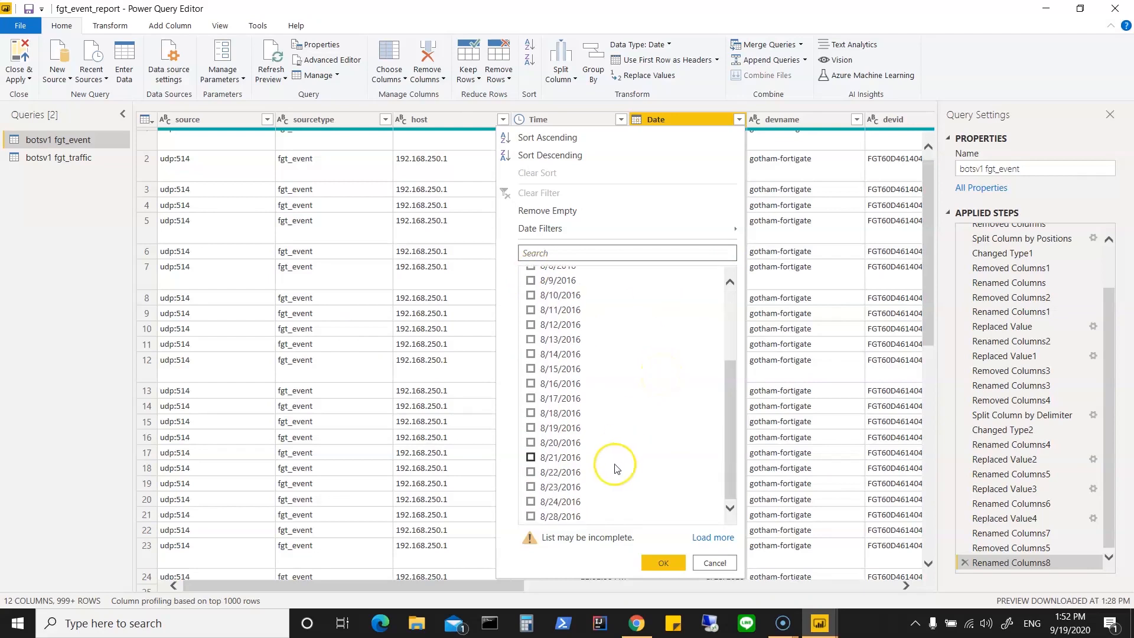
left_click(530, 443)
left_click(531, 458)
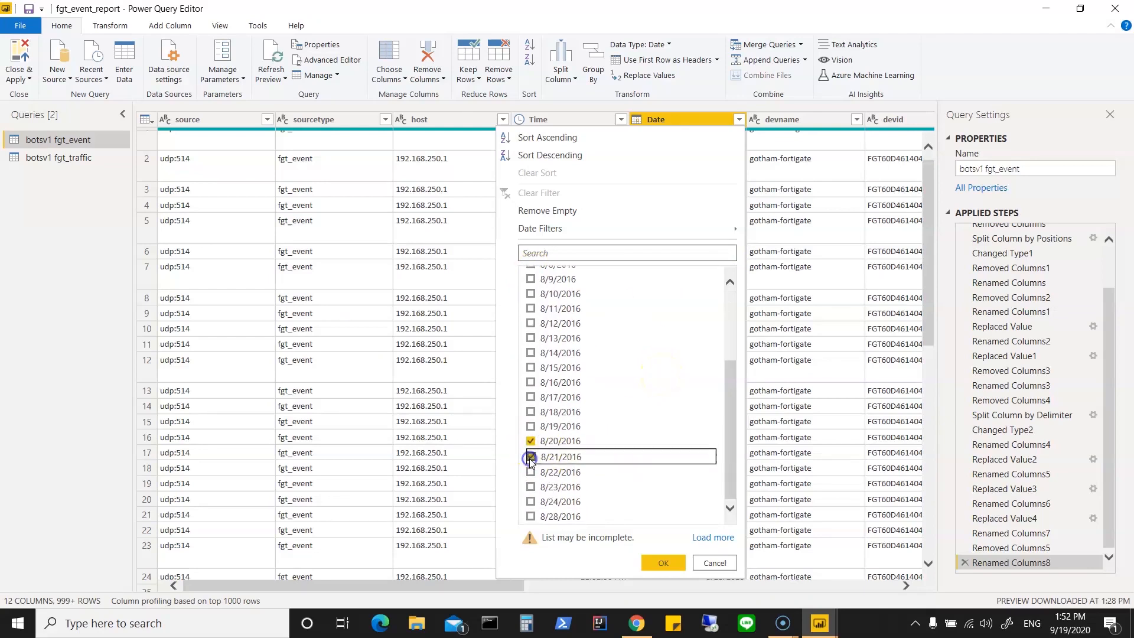
left_click(531, 471)
left_click(530, 487)
left_click(530, 501)
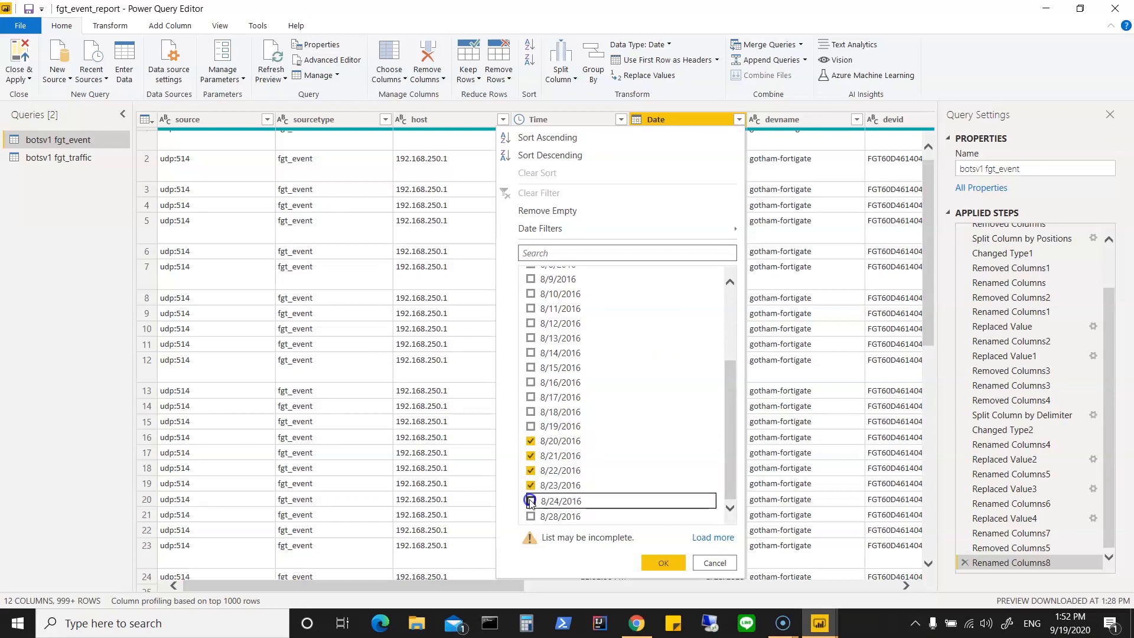
left_click(531, 518)
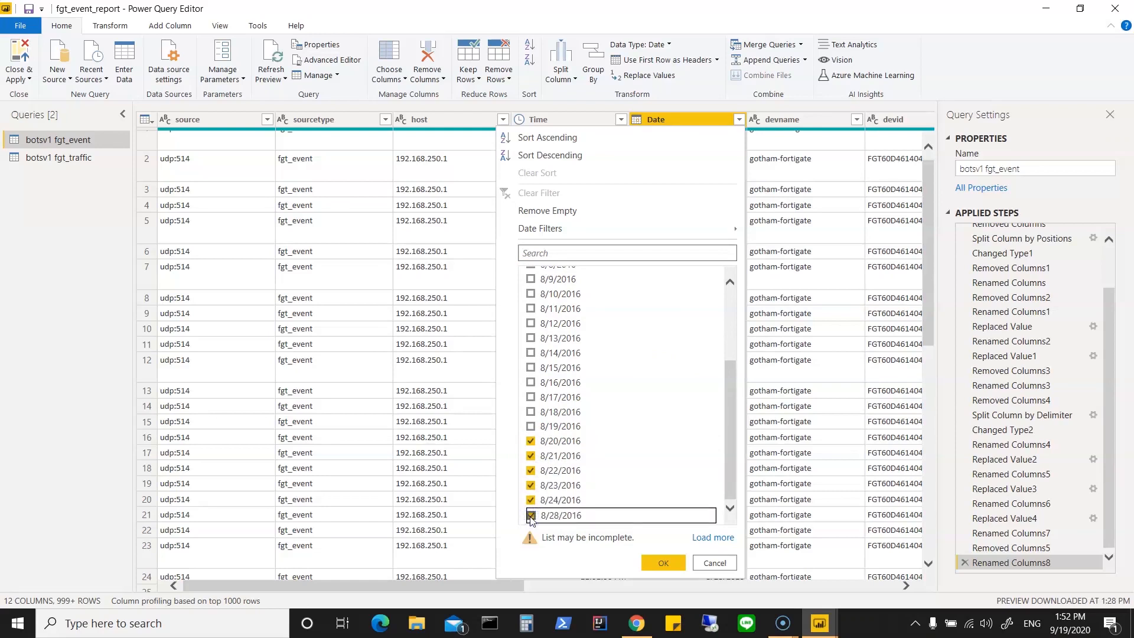
left_click(531, 443)
left_click(531, 426)
left_click(666, 565)
Step: Load the complete list of dates in the Date column's filter and deselect all of them
left_click(714, 537)
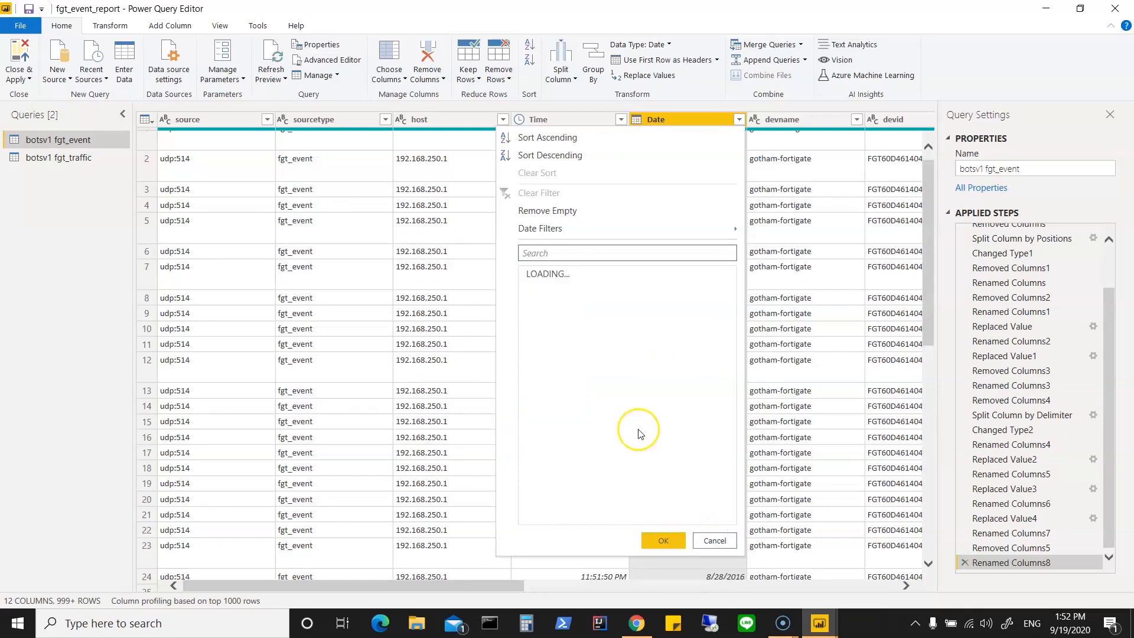
scroll(640, 434, "down", 4)
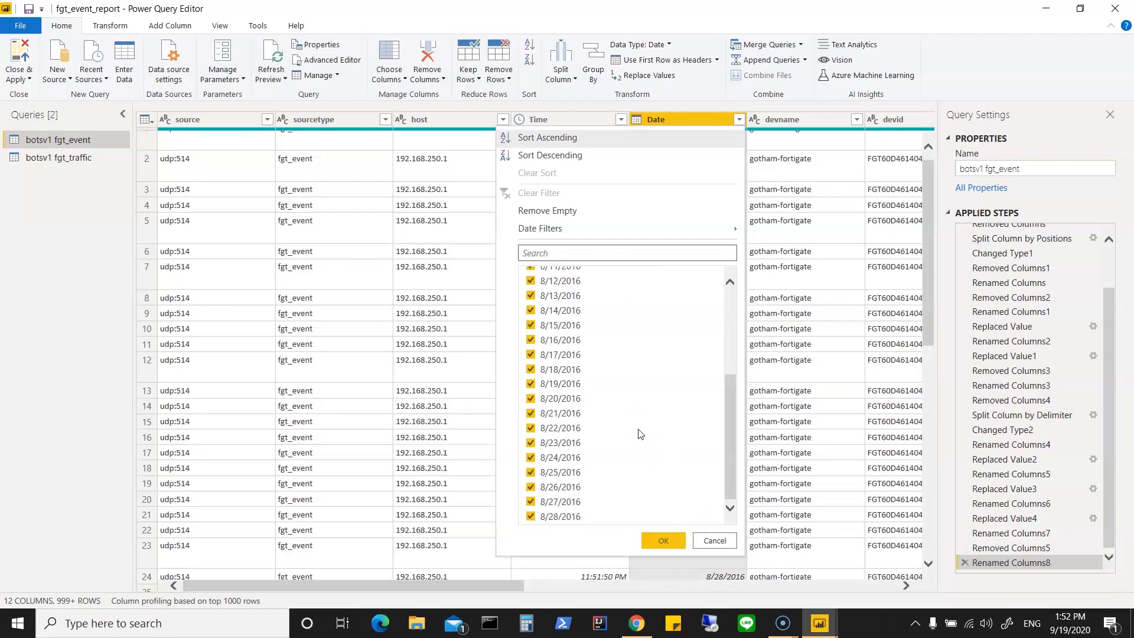
left_click(648, 541)
scroll(584, 374, "up", 4)
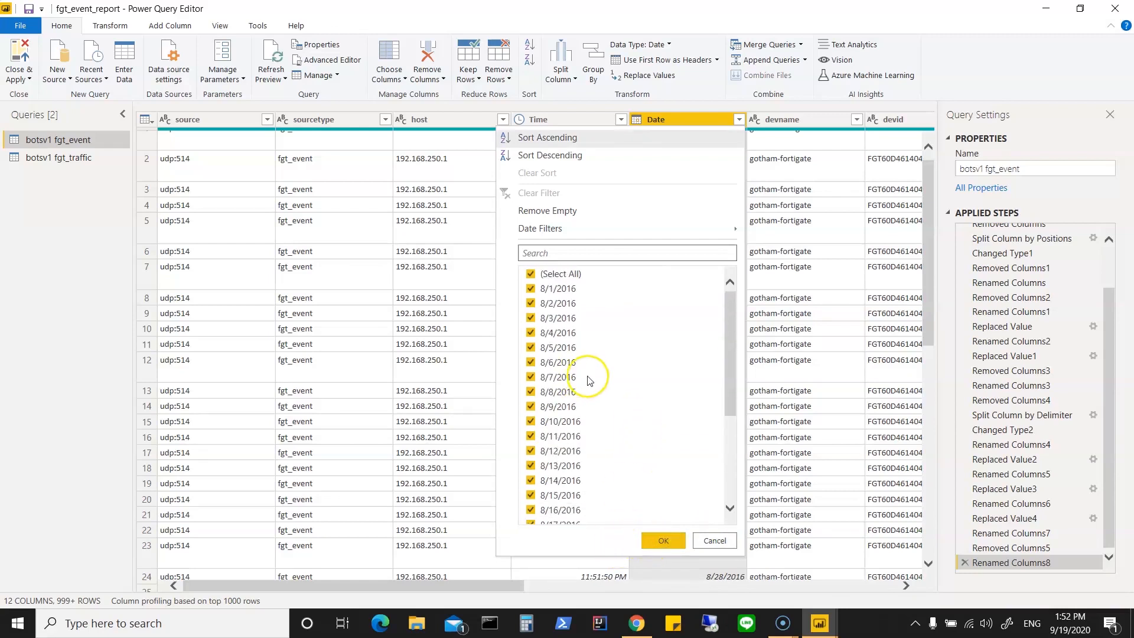
left_click(532, 274)
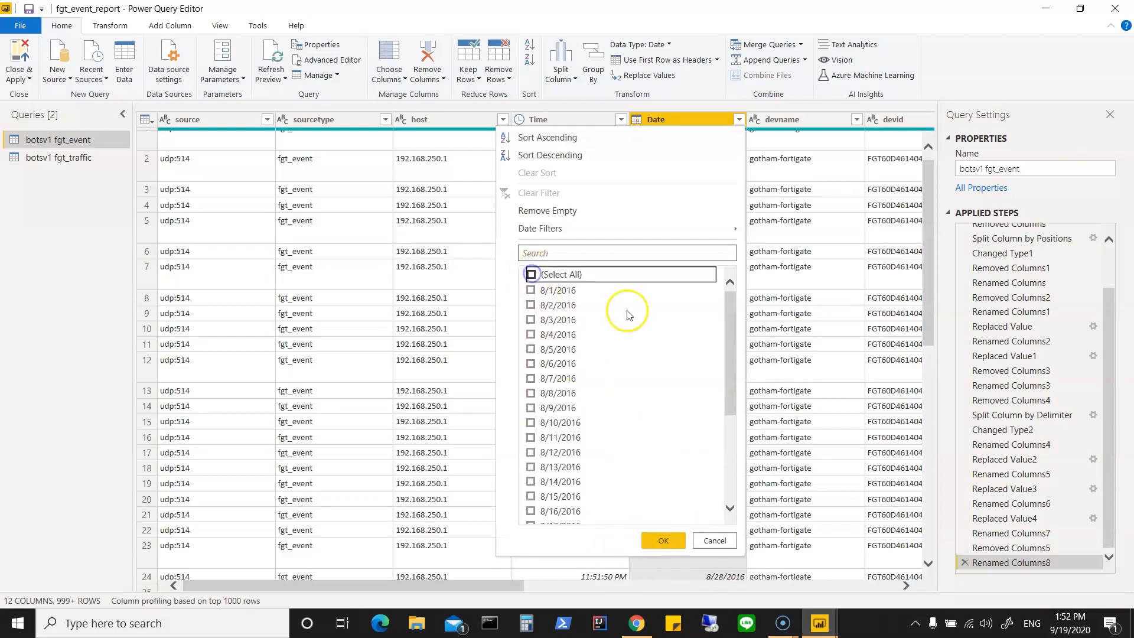
left_click_drag(734, 310, 732, 396)
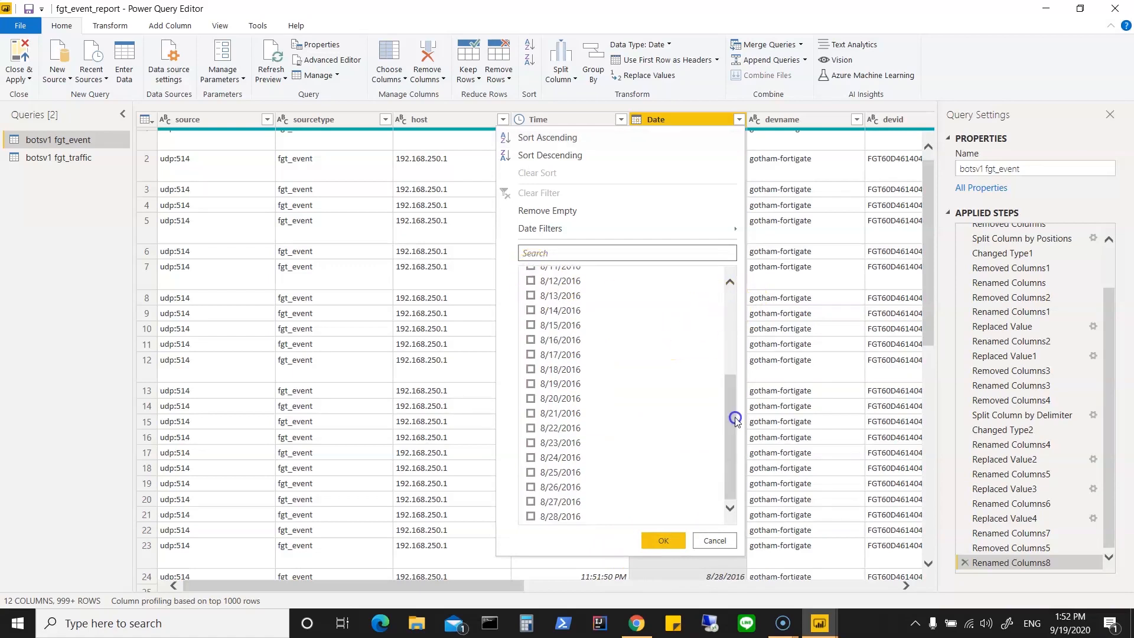
Step: Filter the fgt_event Date column to keep only rows dated after 8/19/2016
mouse_move(733, 234)
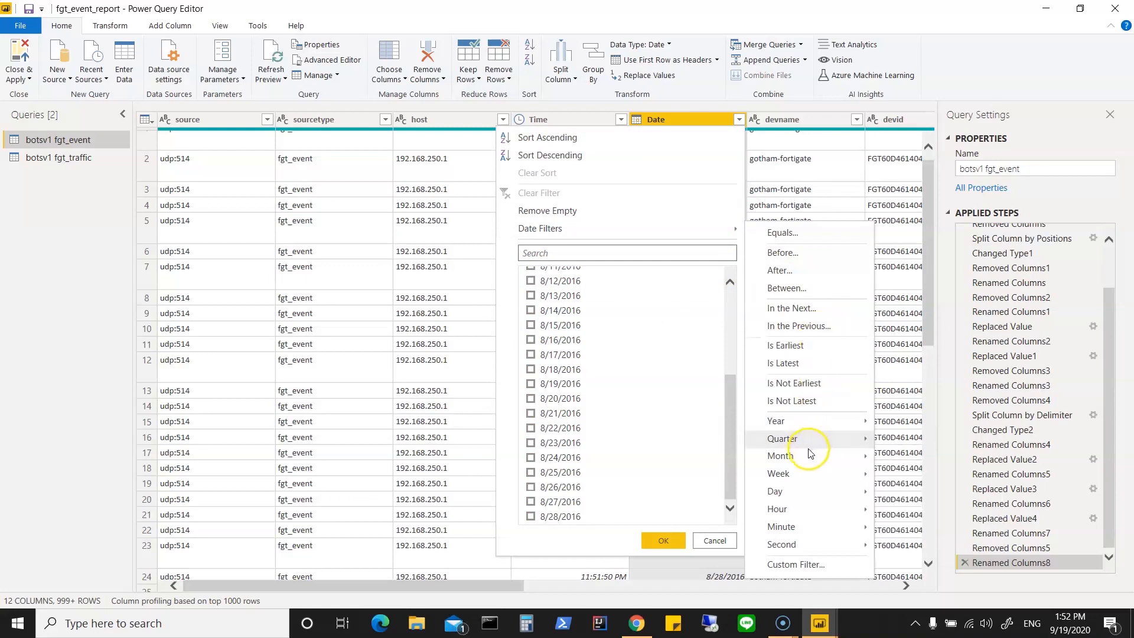
mouse_move(807, 461)
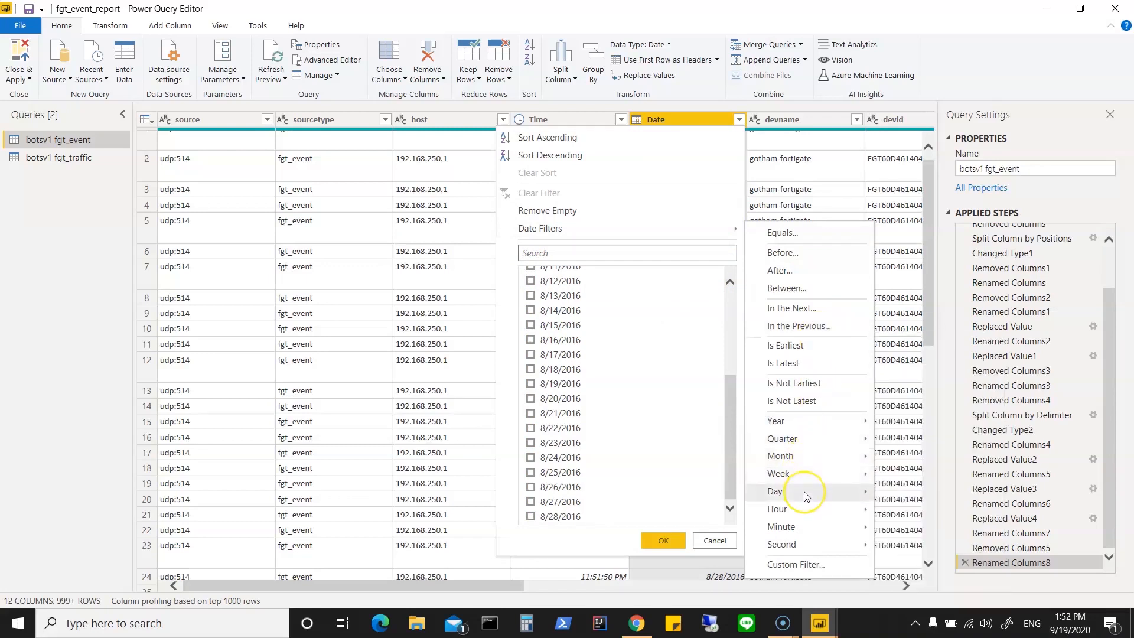
mouse_move(807, 496)
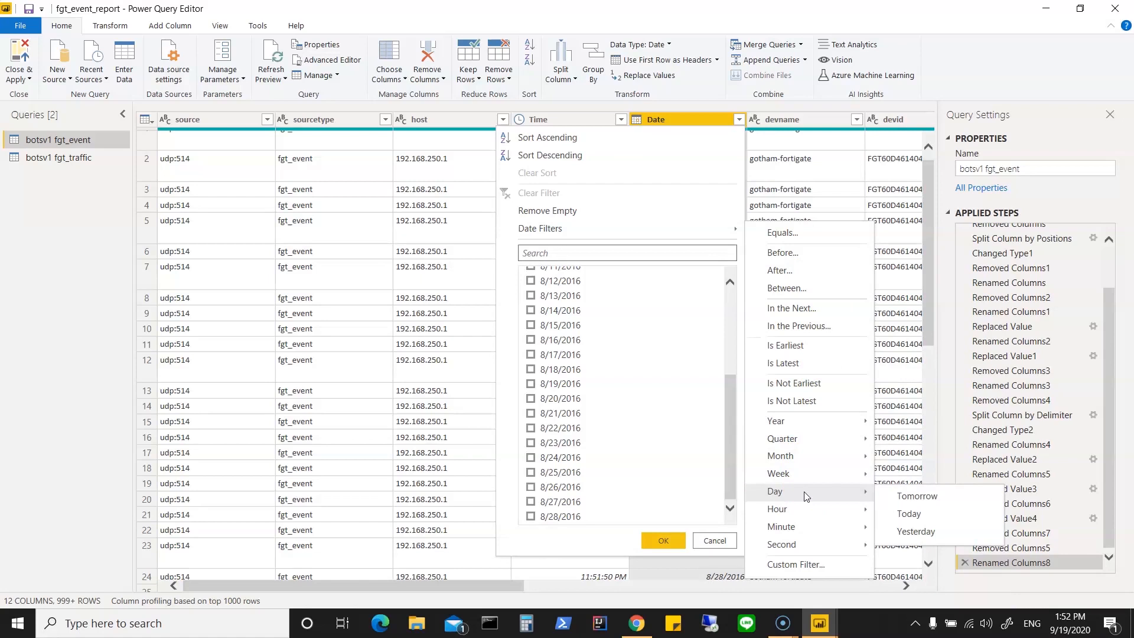
left_click(814, 402)
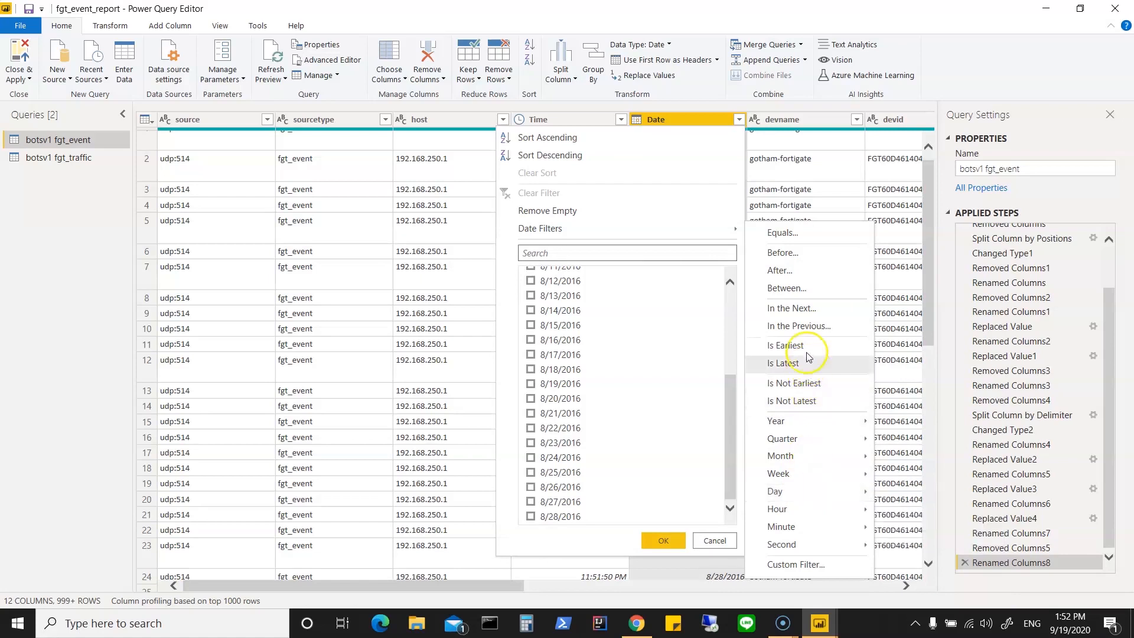
left_click(799, 272)
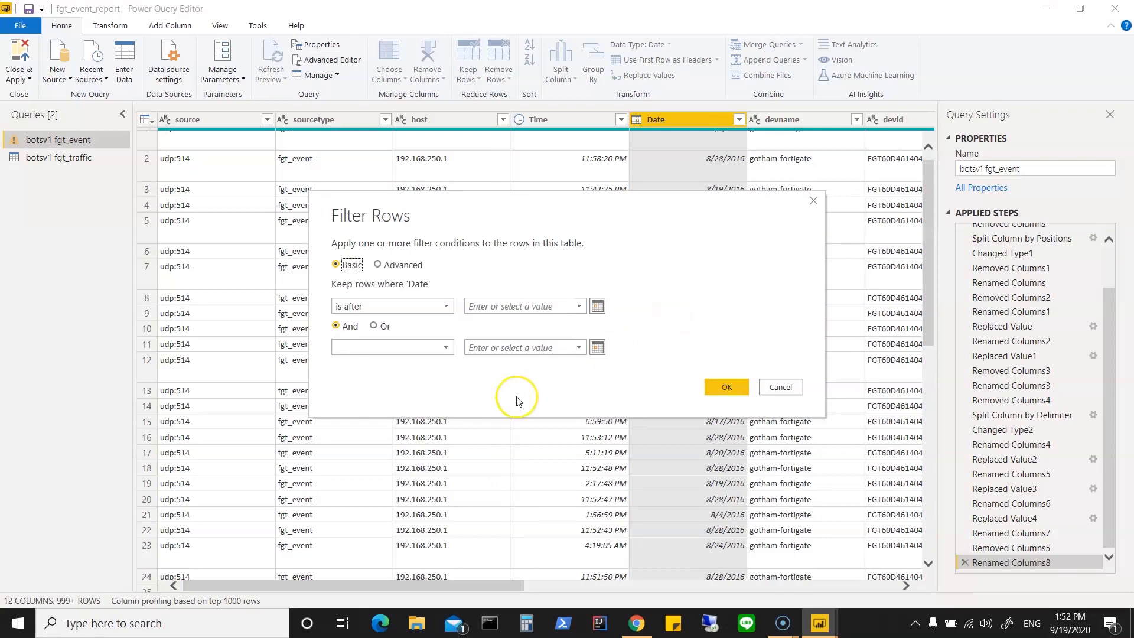
left_click(578, 307)
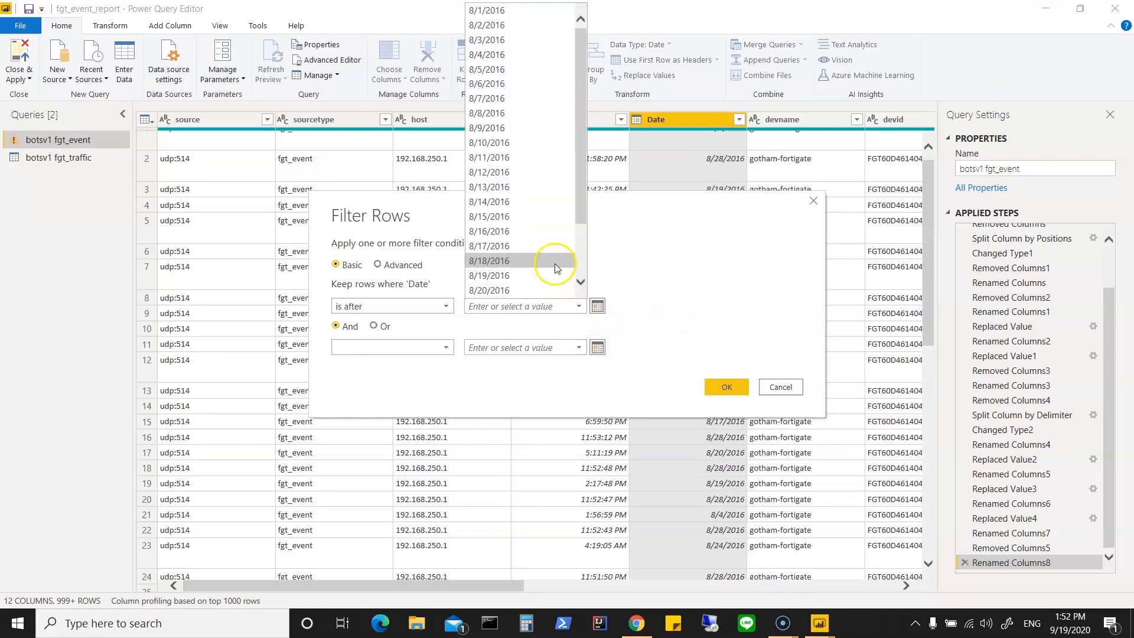
left_click_drag(580, 204, 584, 260)
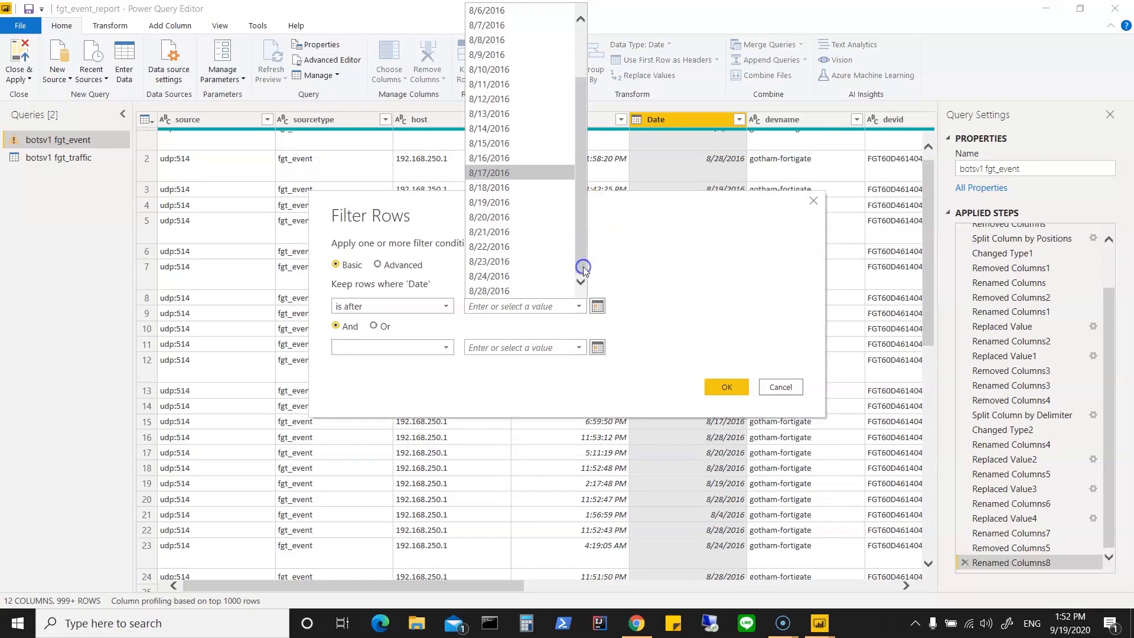
left_click(511, 203)
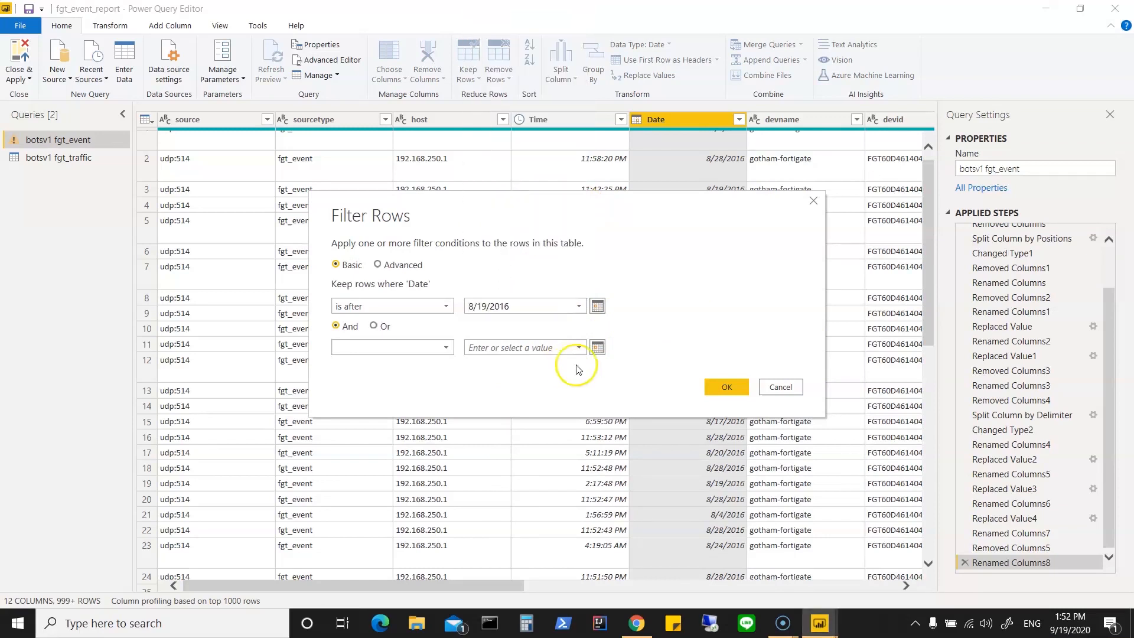
left_click(726, 387)
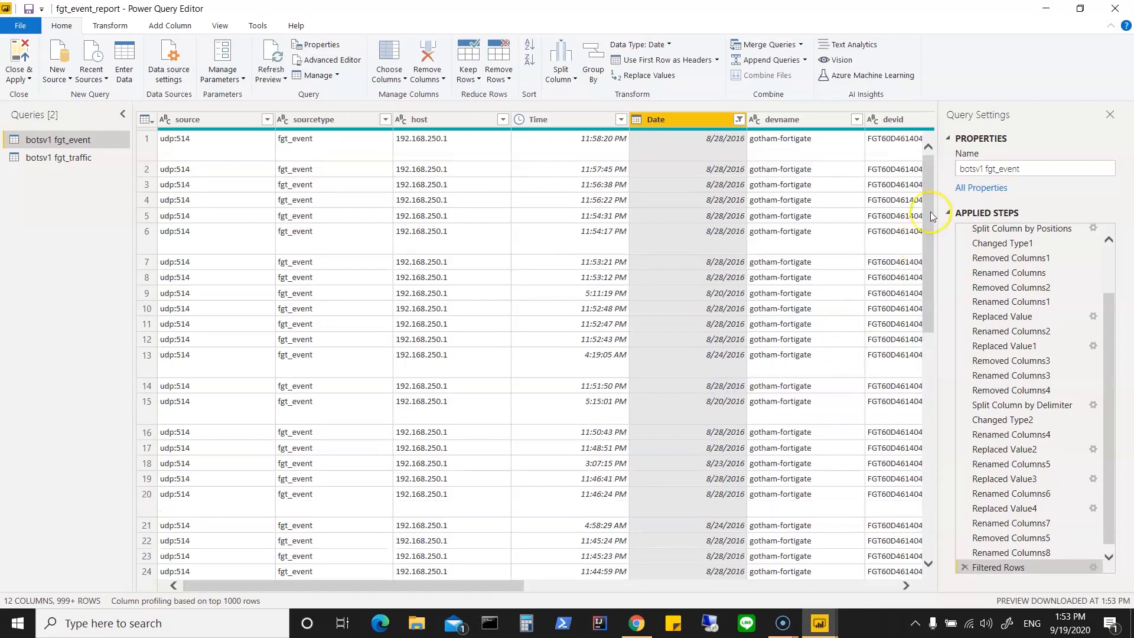
Step: Check the filtered fgt_event rows, then close the query editor and apply the pending changes to the report
left_click_drag(927, 190, 925, 573)
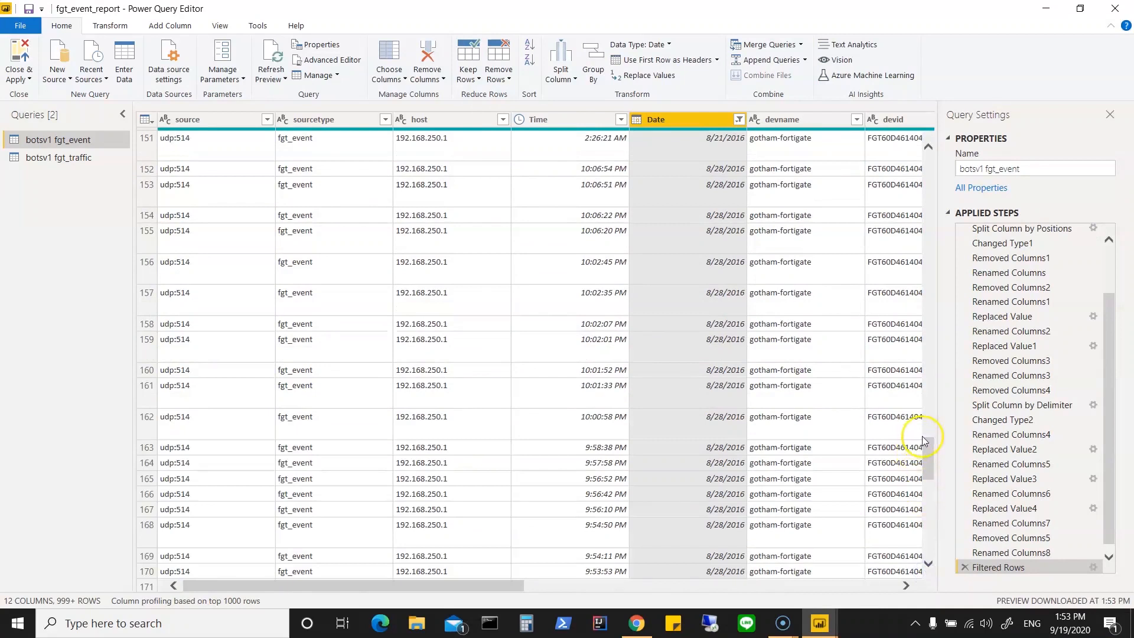
left_click_drag(928, 456, 931, 564)
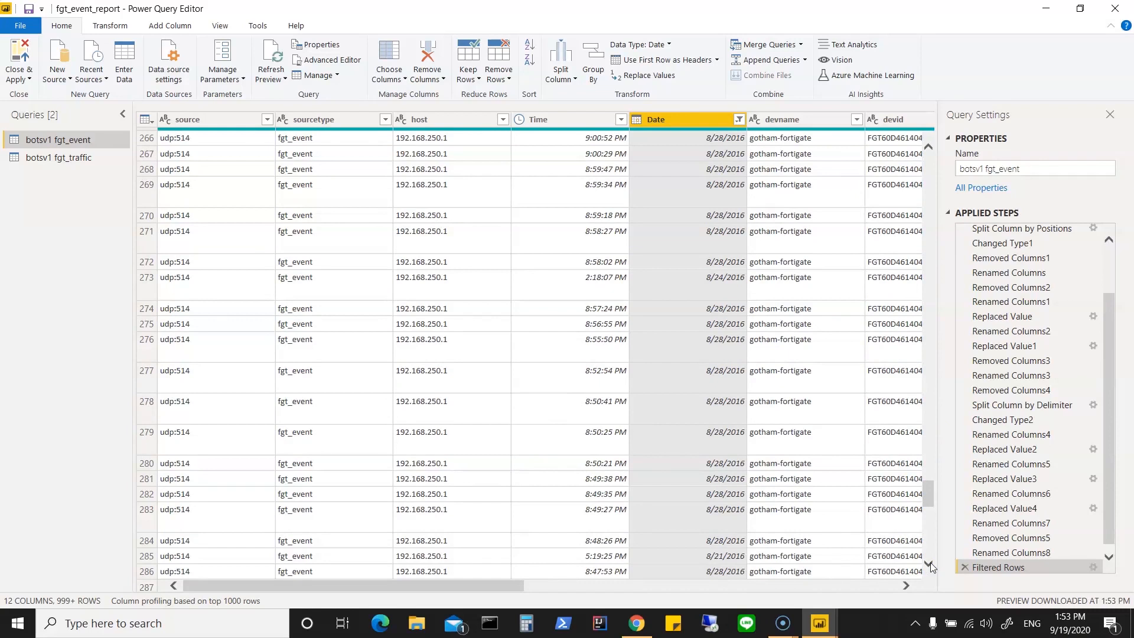
left_click(14, 78)
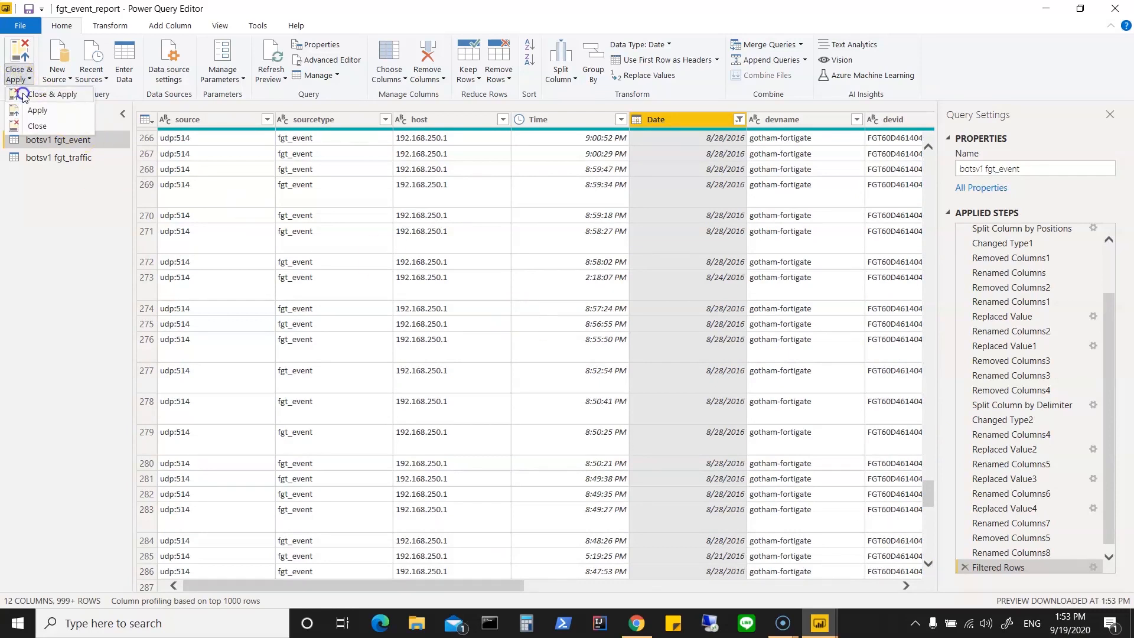
left_click(22, 96)
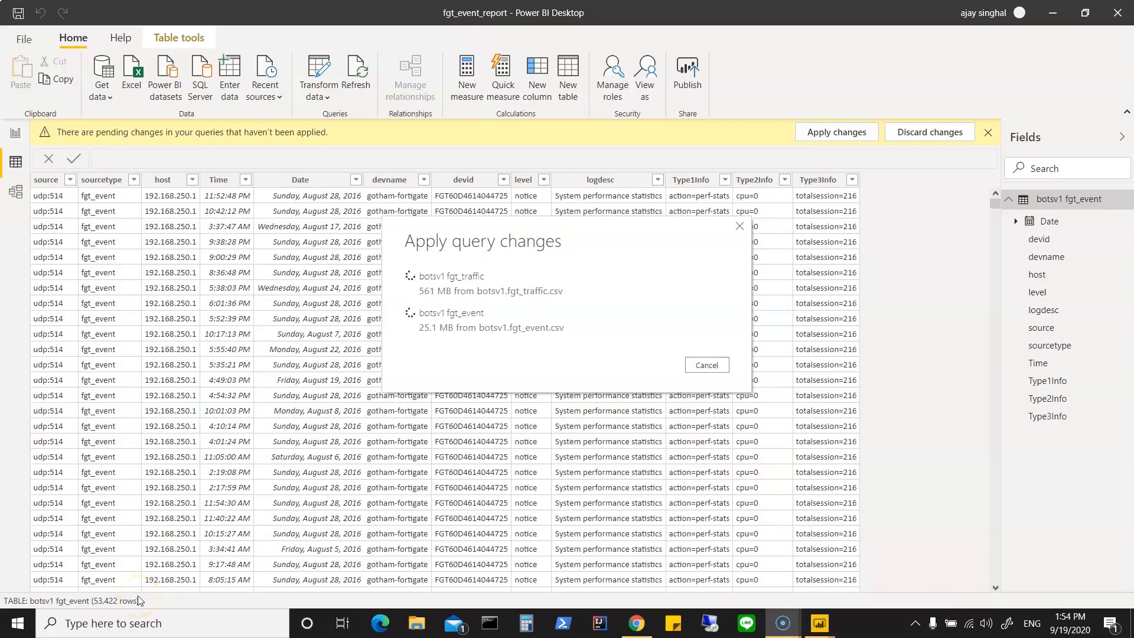
left_click(39, 613)
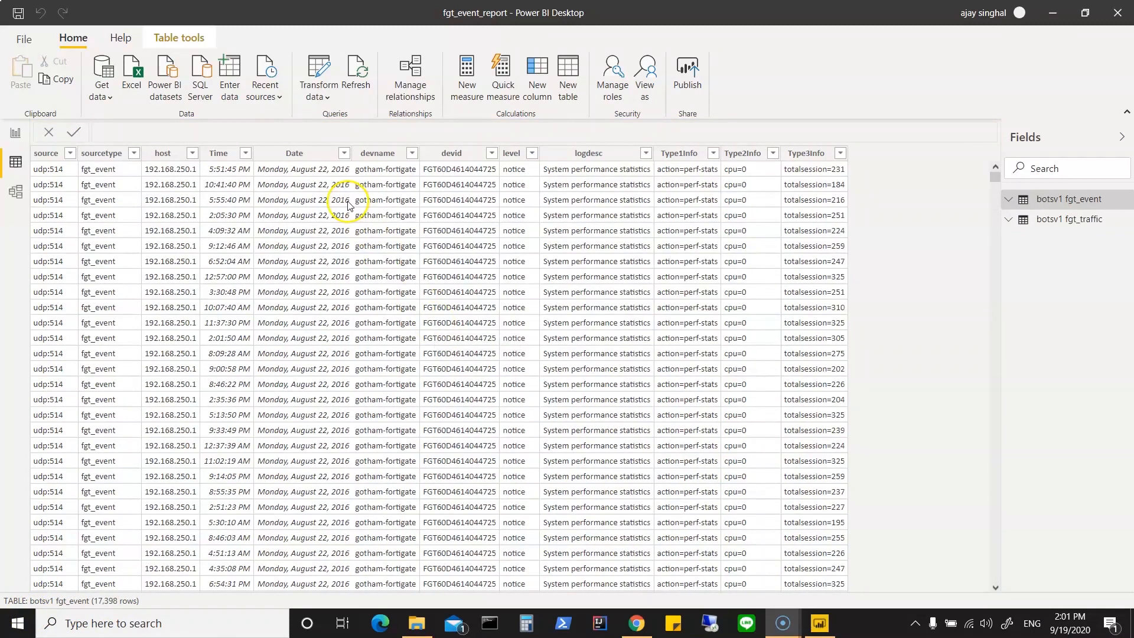
Step: Examine which dates remain in the Date column of the loaded botsv1 fgt_event table
left_click(1093, 205)
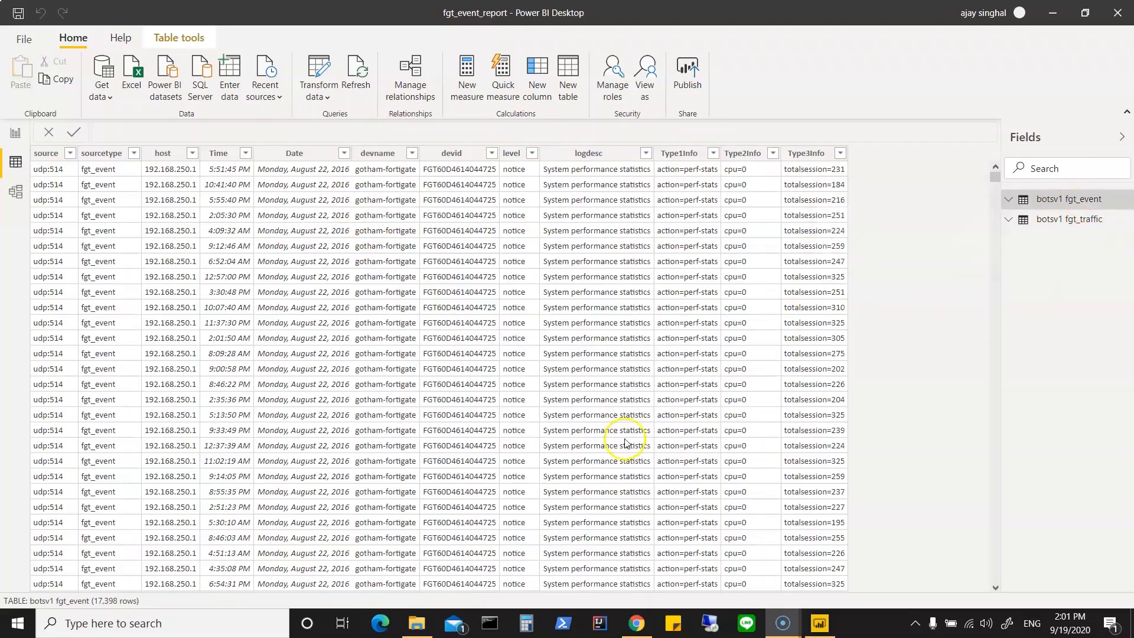
left_click(343, 155)
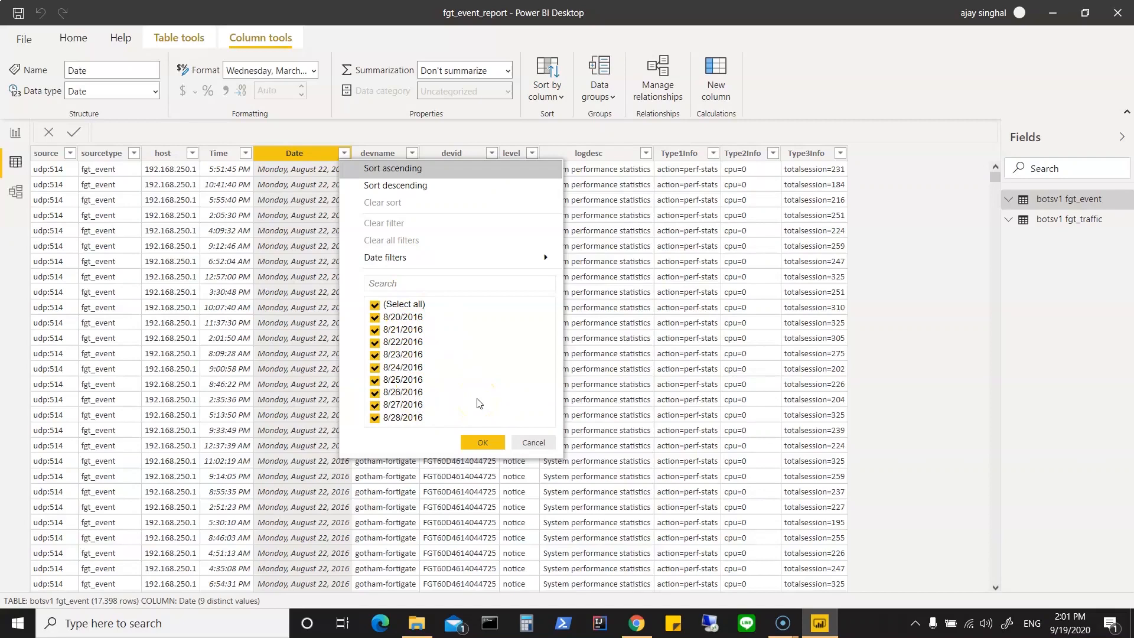
left_click(481, 443)
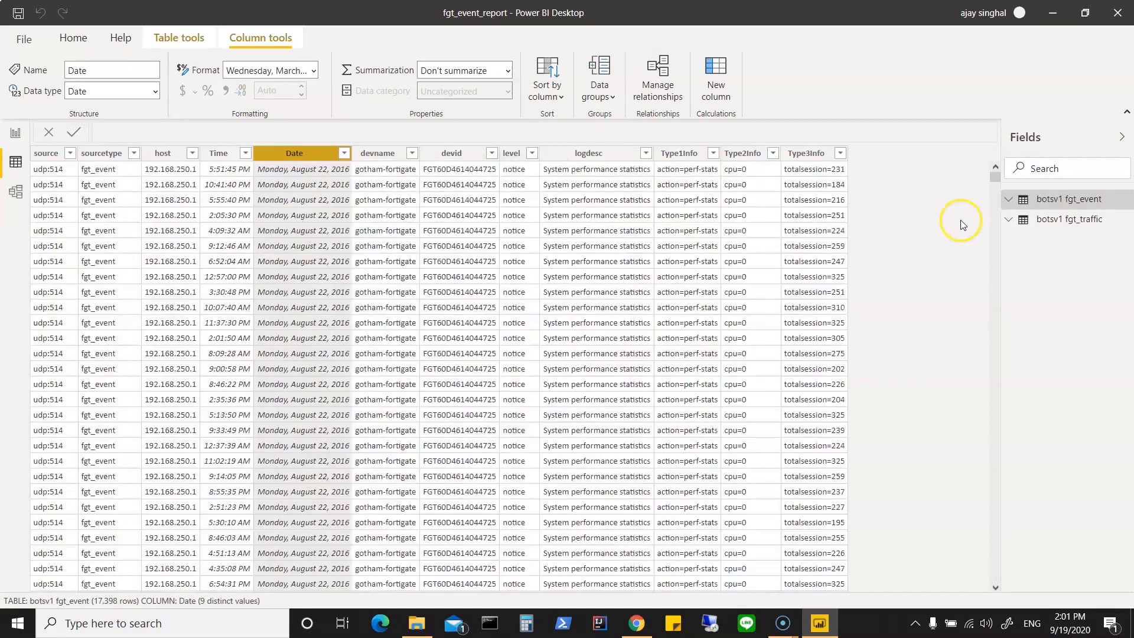
Step: Examine the Date values loaded in the botsv1 fgt_traffic table, leaving its filter unchanged
left_click(1038, 227)
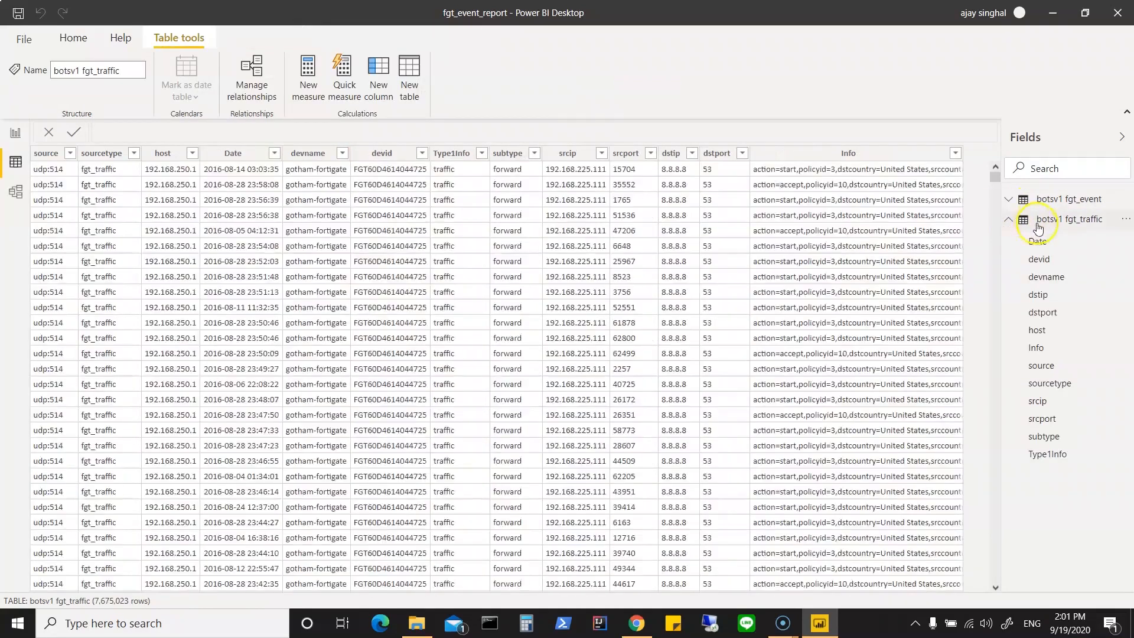
left_click(275, 154)
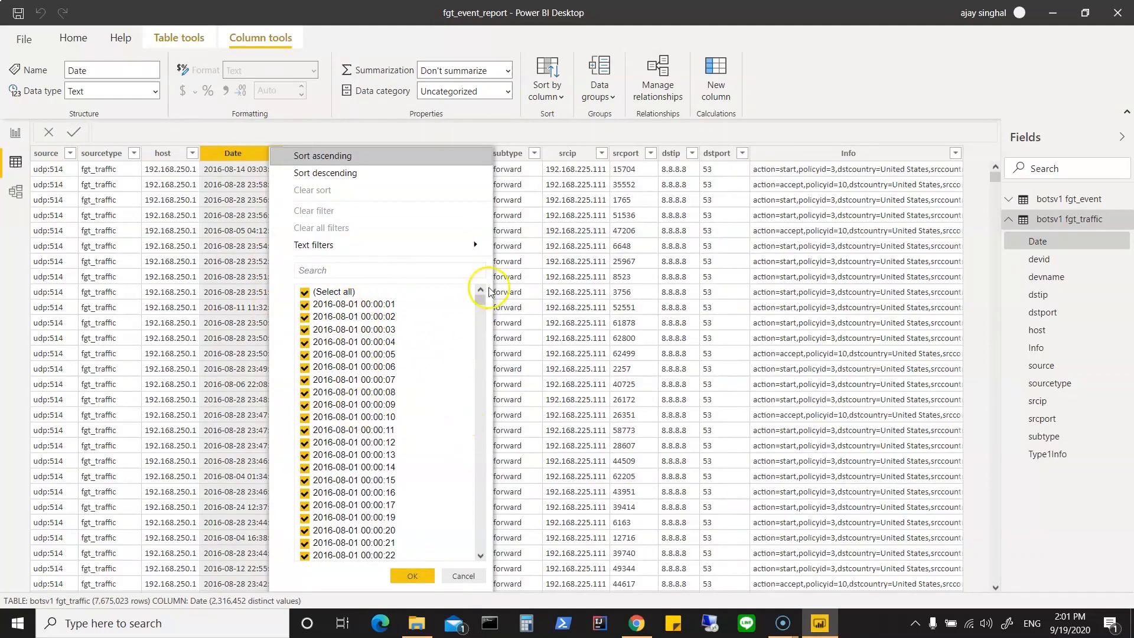
left_click_drag(479, 304, 468, 508)
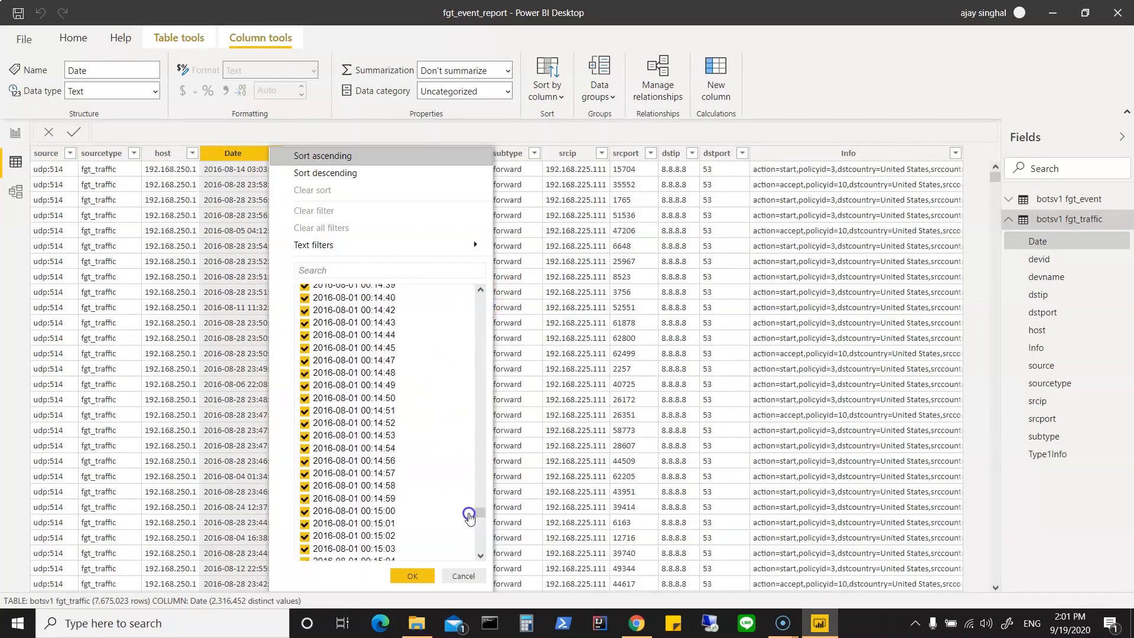
left_click(464, 576)
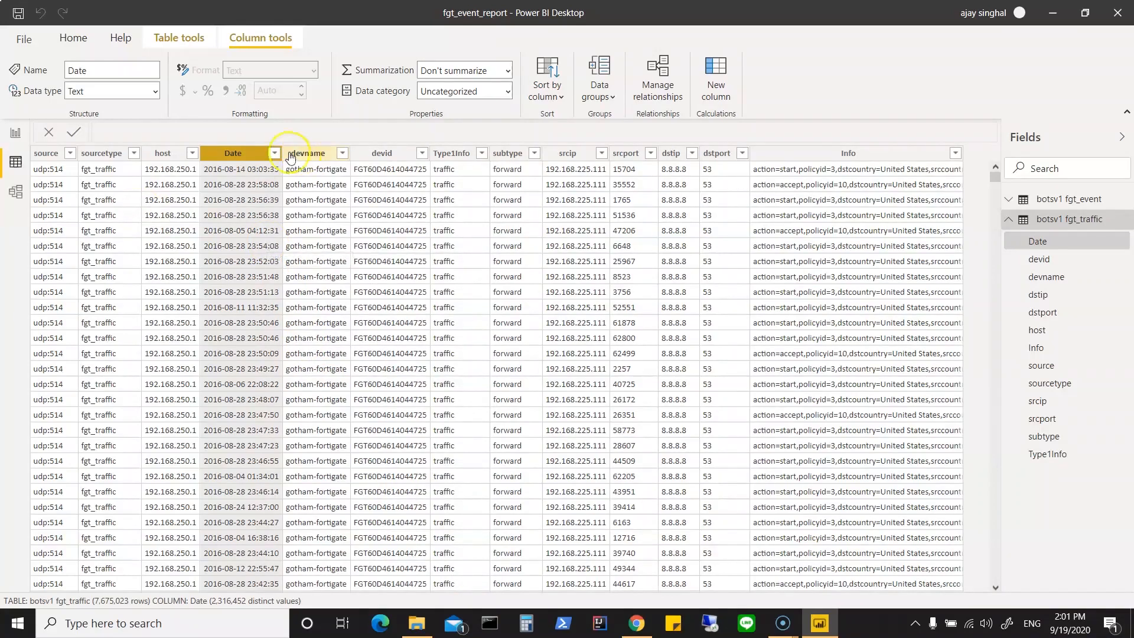
Step: Reopen the report's queries for editing in Power Query Editor
left_click(75, 45)
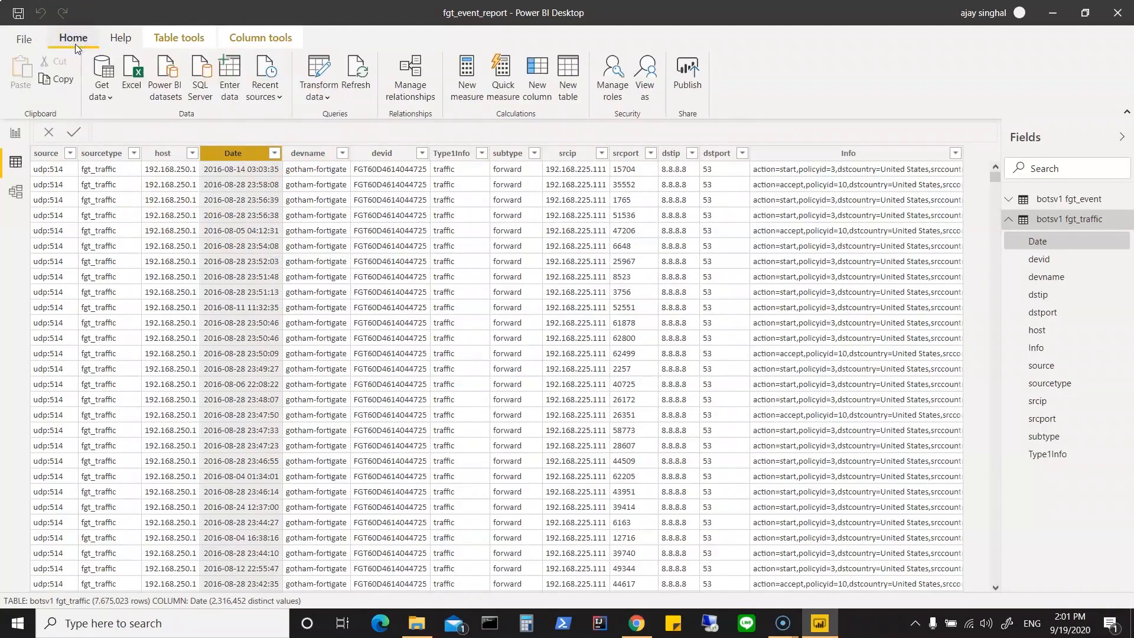
left_click(327, 98)
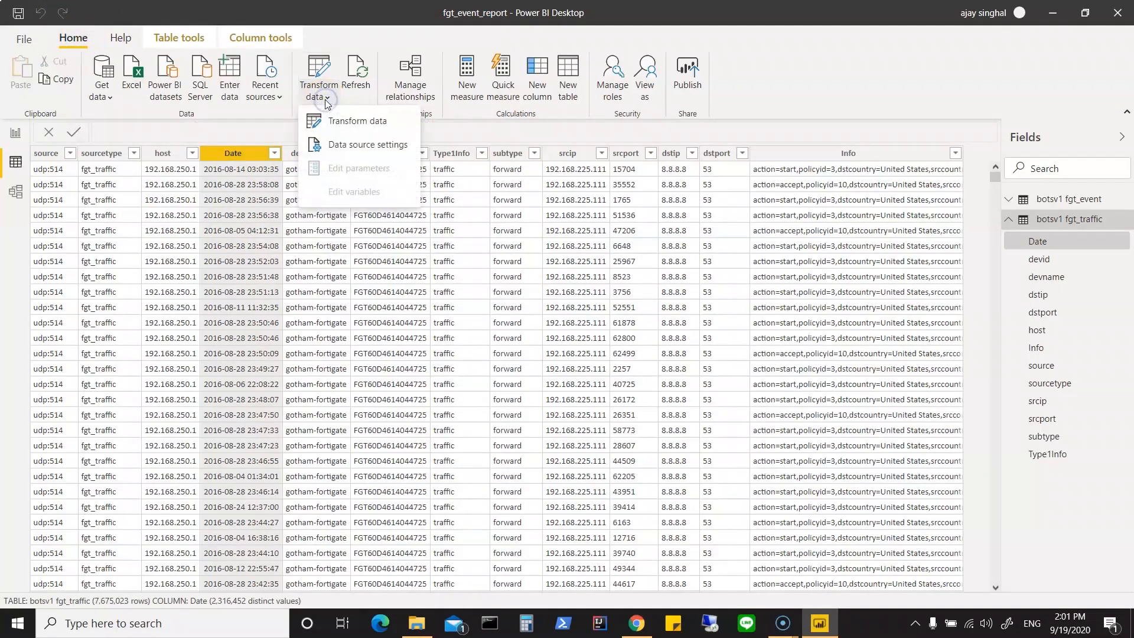
left_click(331, 122)
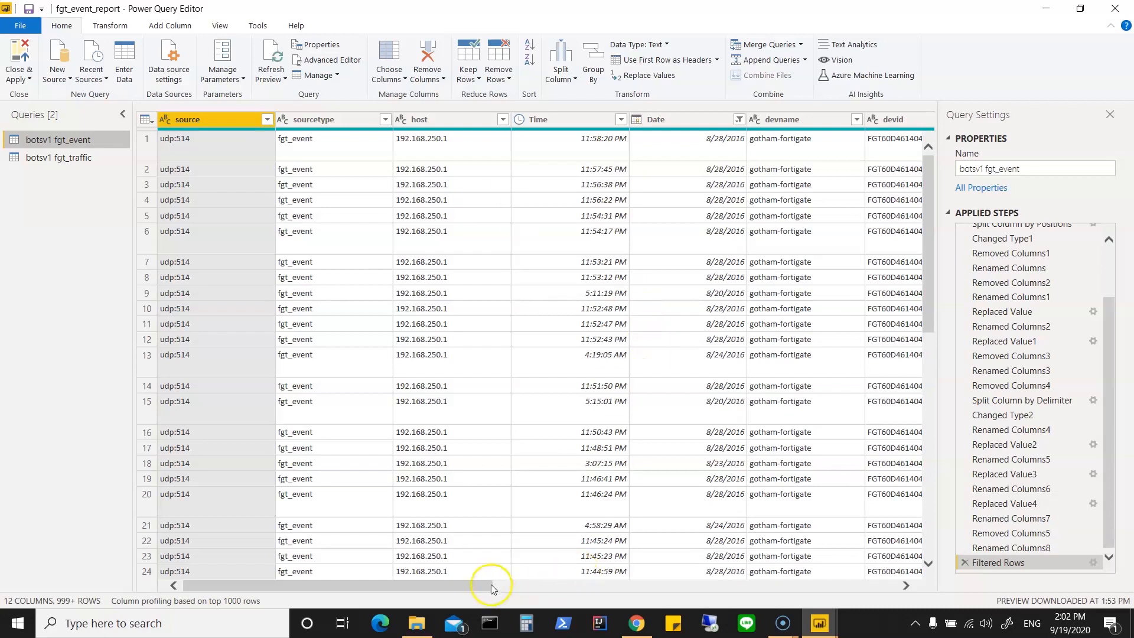
left_click_drag(472, 587, 460, 619)
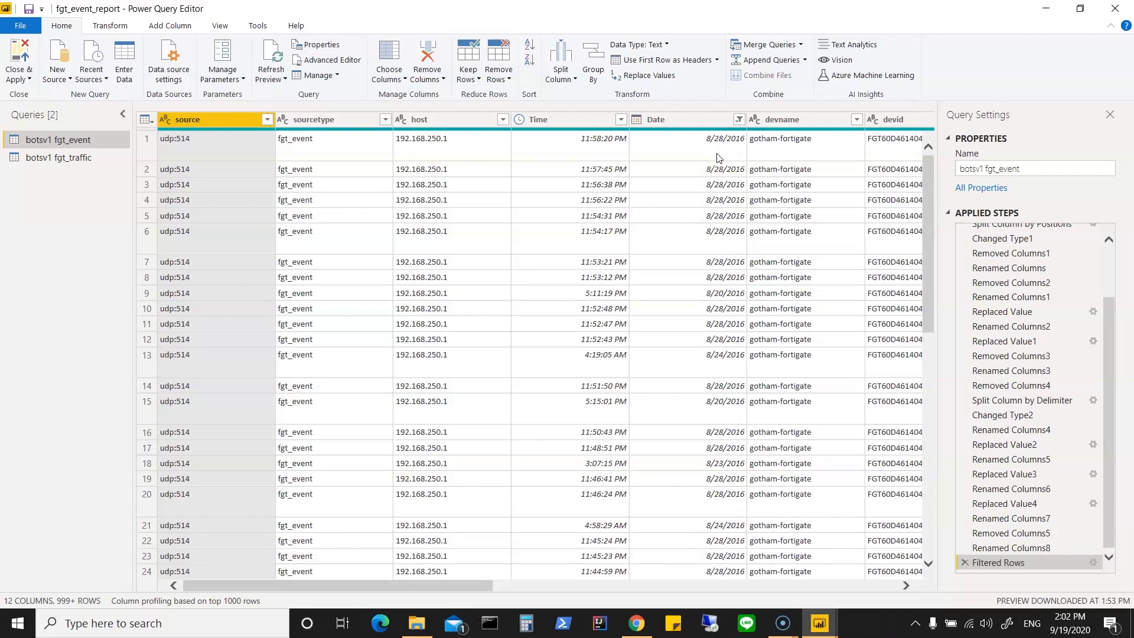
Step: Compare the column order of fgt_traffic with fgt_event, and move fgt_event's Date column in front of Time
left_click(70, 163)
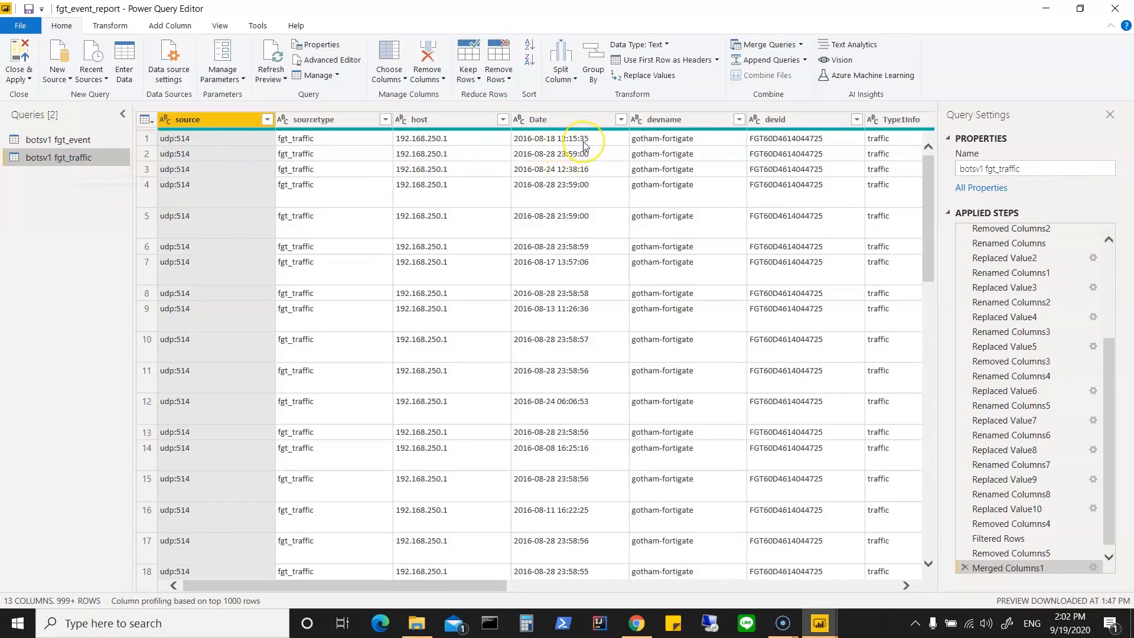
left_click(80, 145)
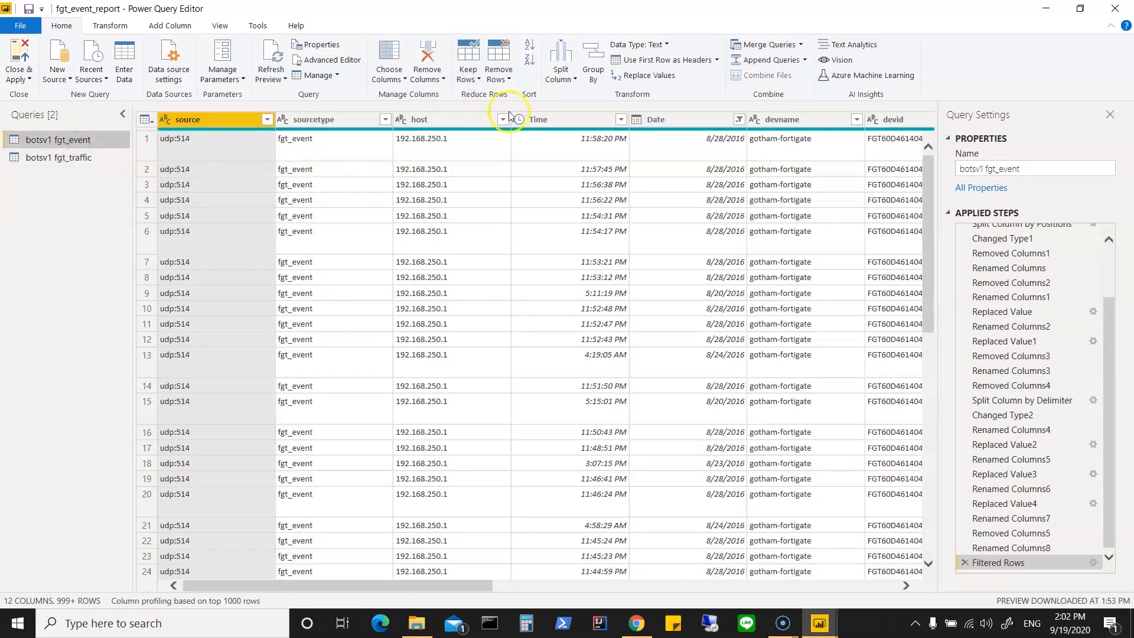
mouse_move(573, 118)
left_mouse_down()
mouse_move(684, 89)
mouse_move(717, 114)
mouse_move(578, 122)
left_mouse_up()
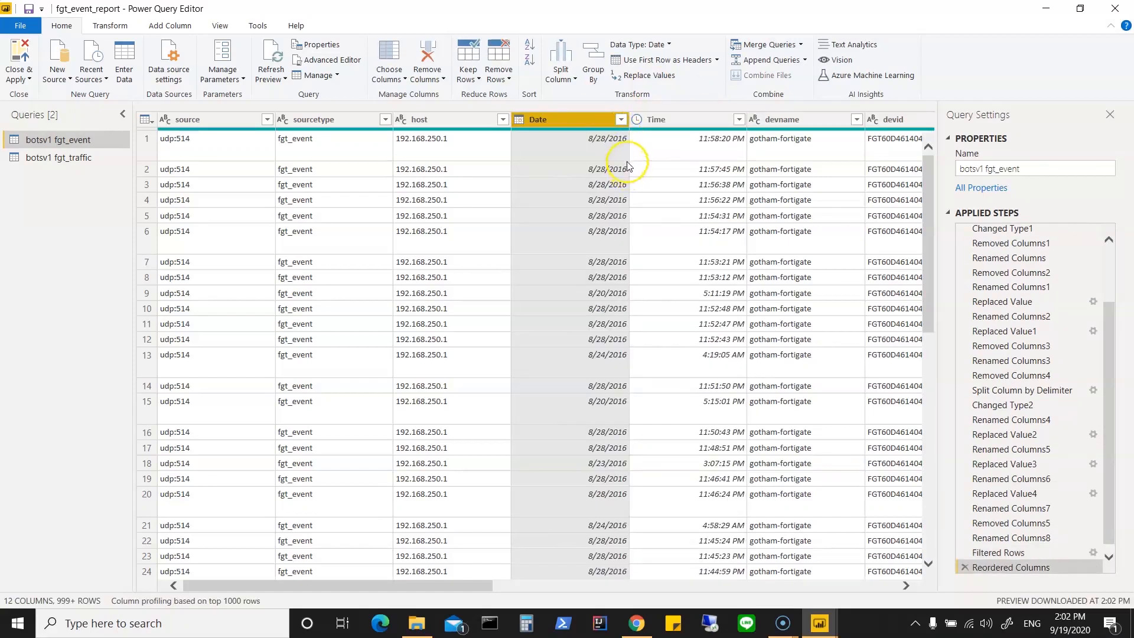
Step: Filter the fgt_event Date column to keep only rows after 8/19/2016
left_click(622, 120)
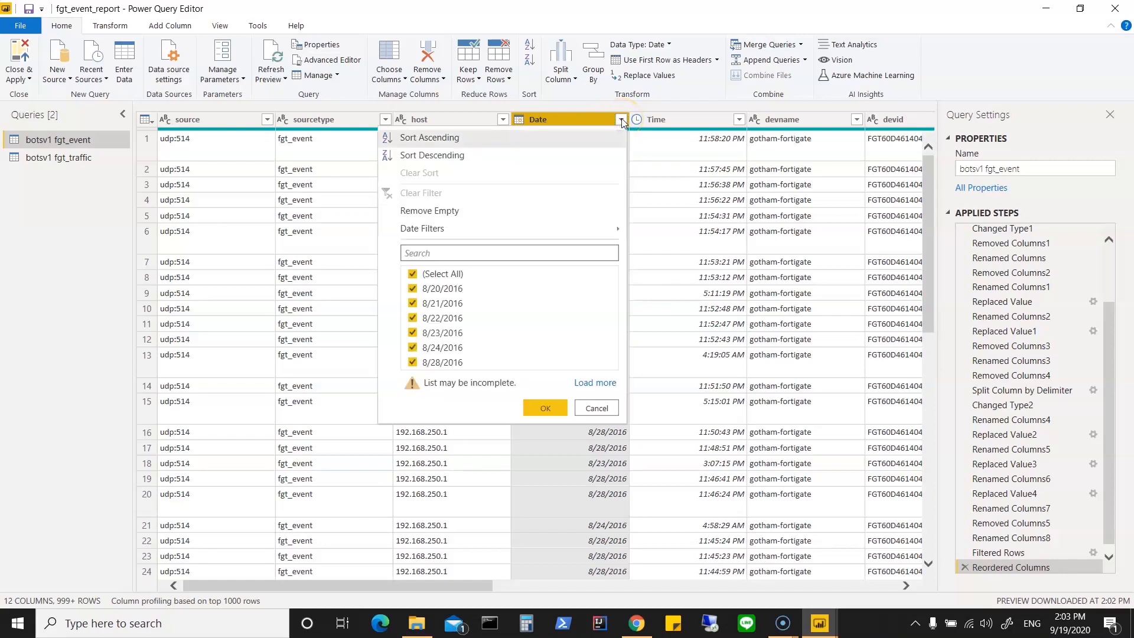
mouse_move(617, 229)
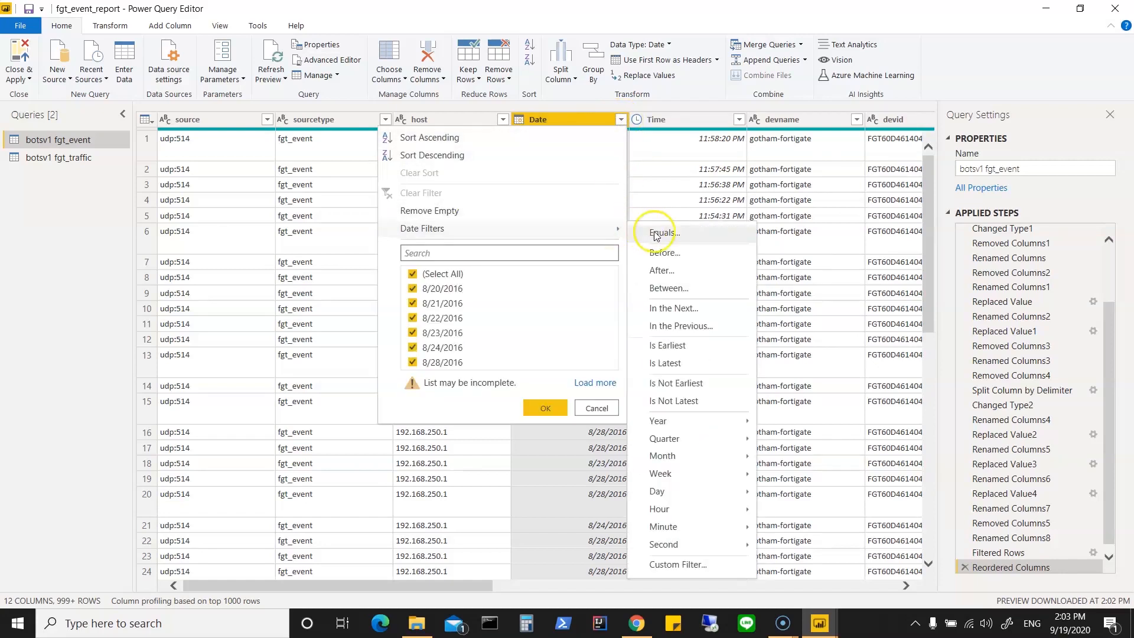
left_click(662, 270)
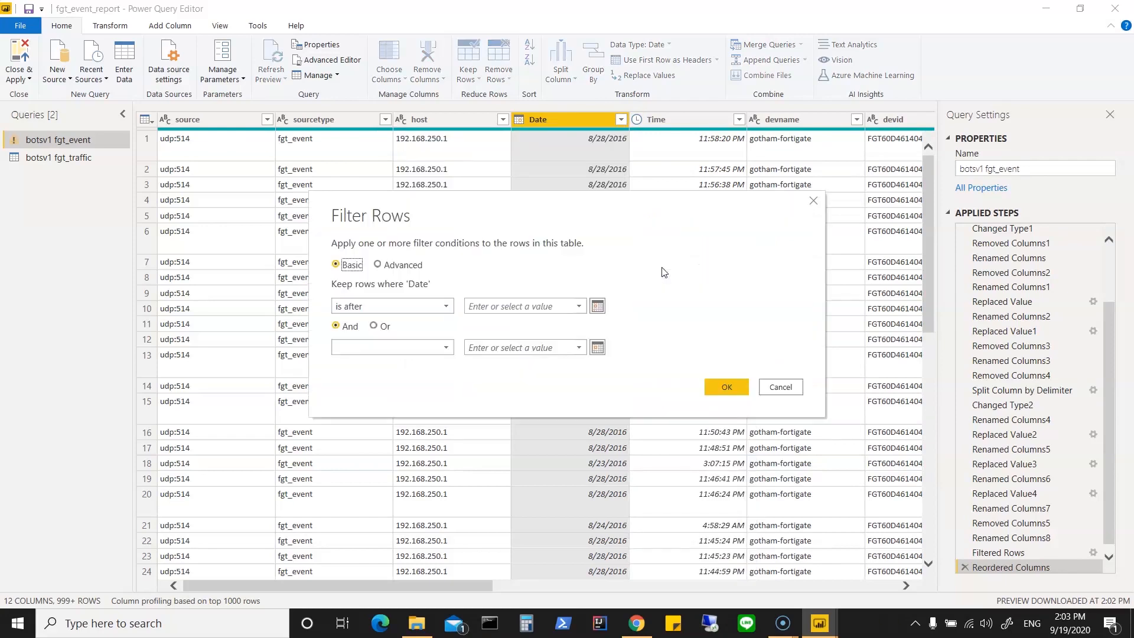
left_click(579, 305)
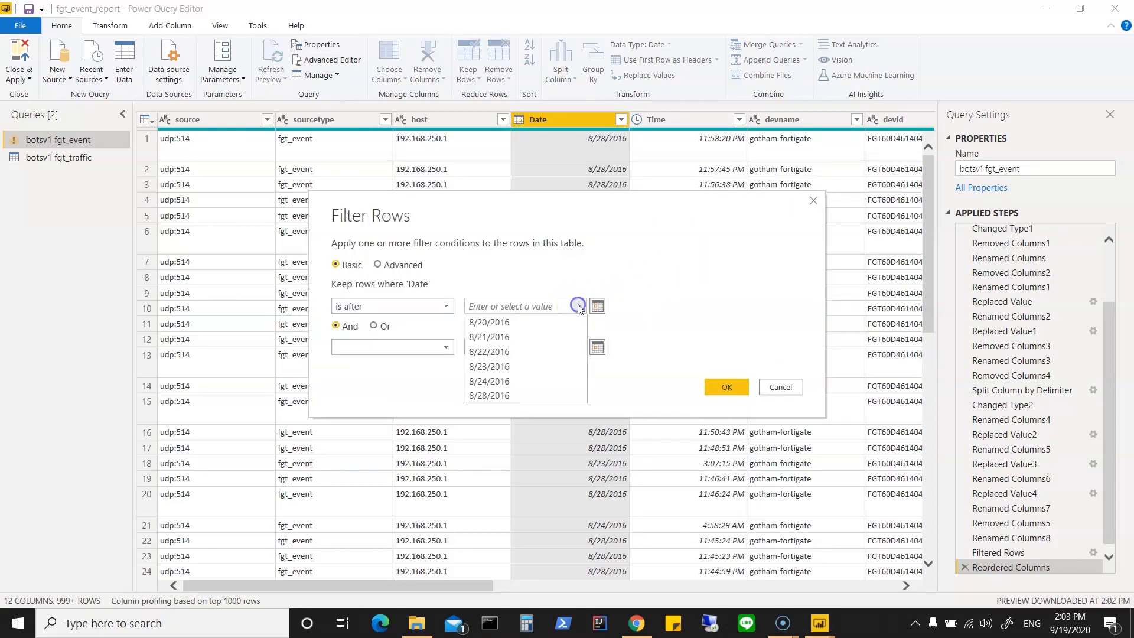
left_click(544, 322)
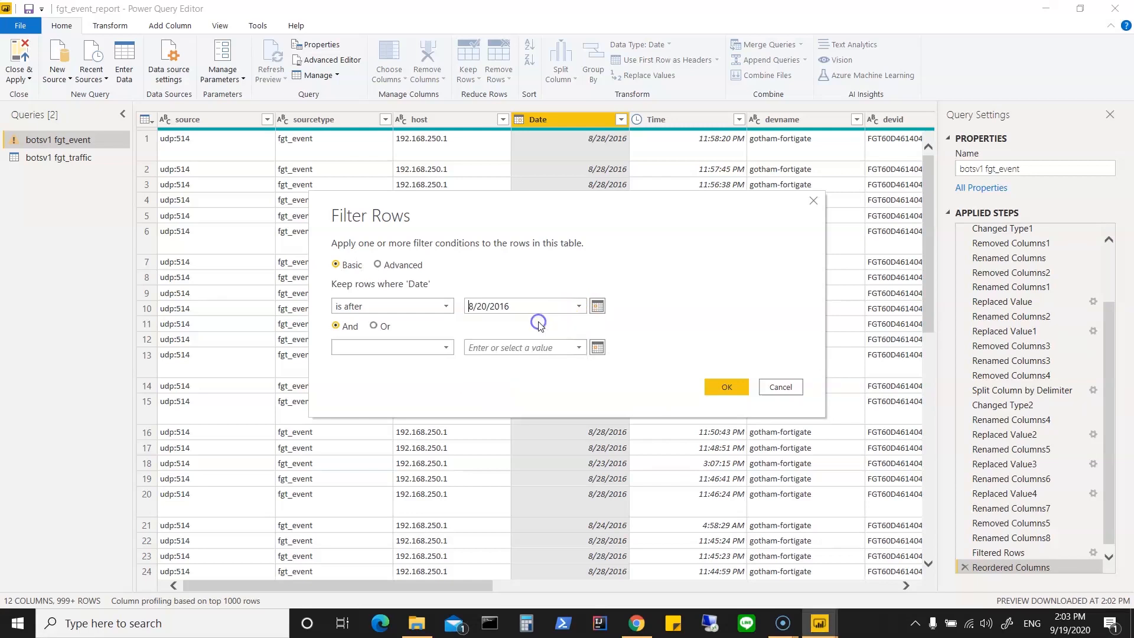
left_click(579, 307)
left_click(598, 306)
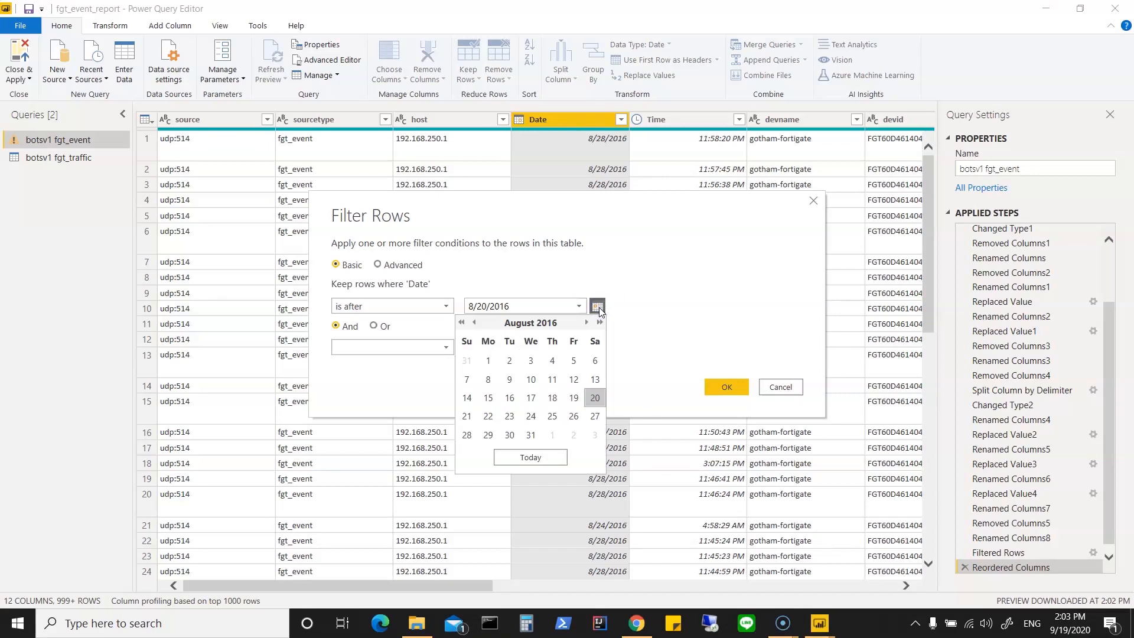
left_click(575, 399)
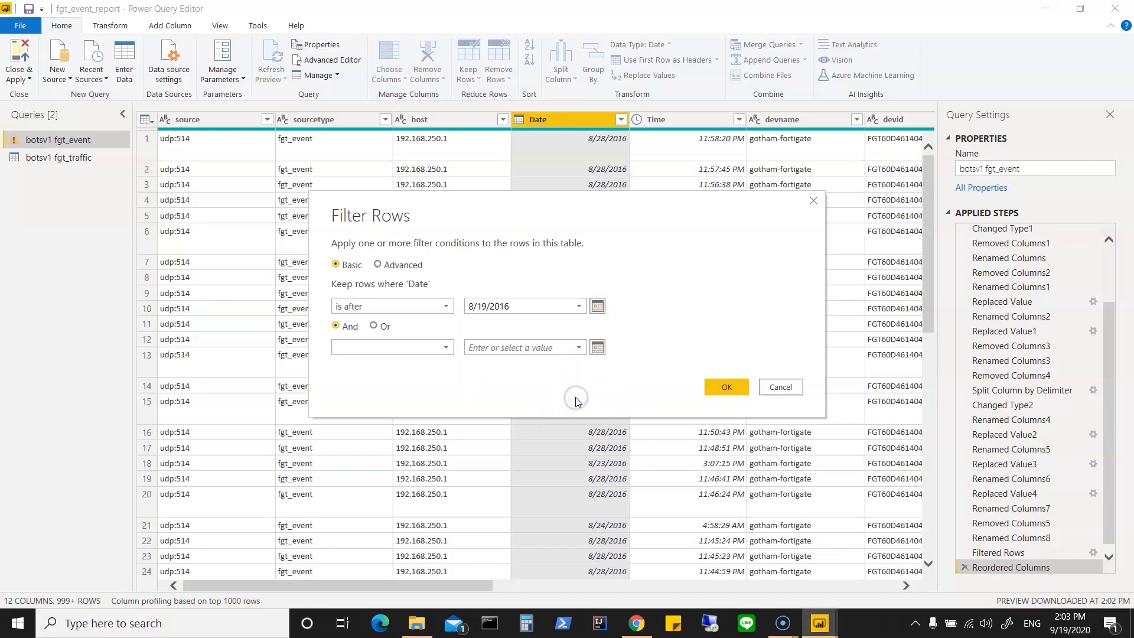
left_click(725, 387)
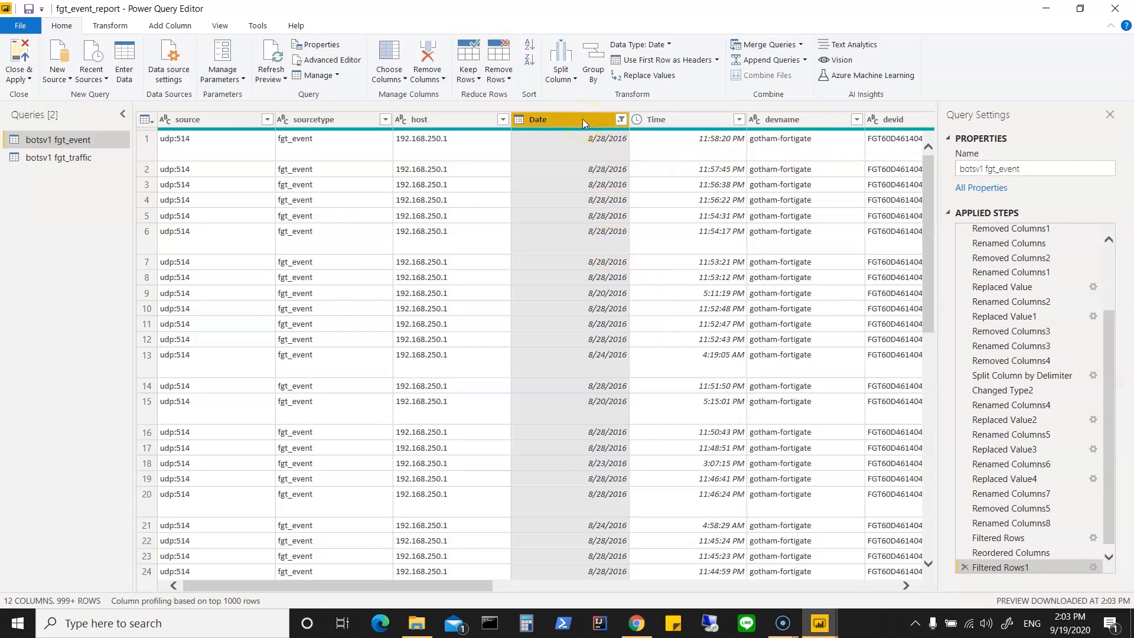
Step: Merge the fgt_event Date and Time columns with a space separator, naming the merged column Date
left_click(670, 119, "ctrl")
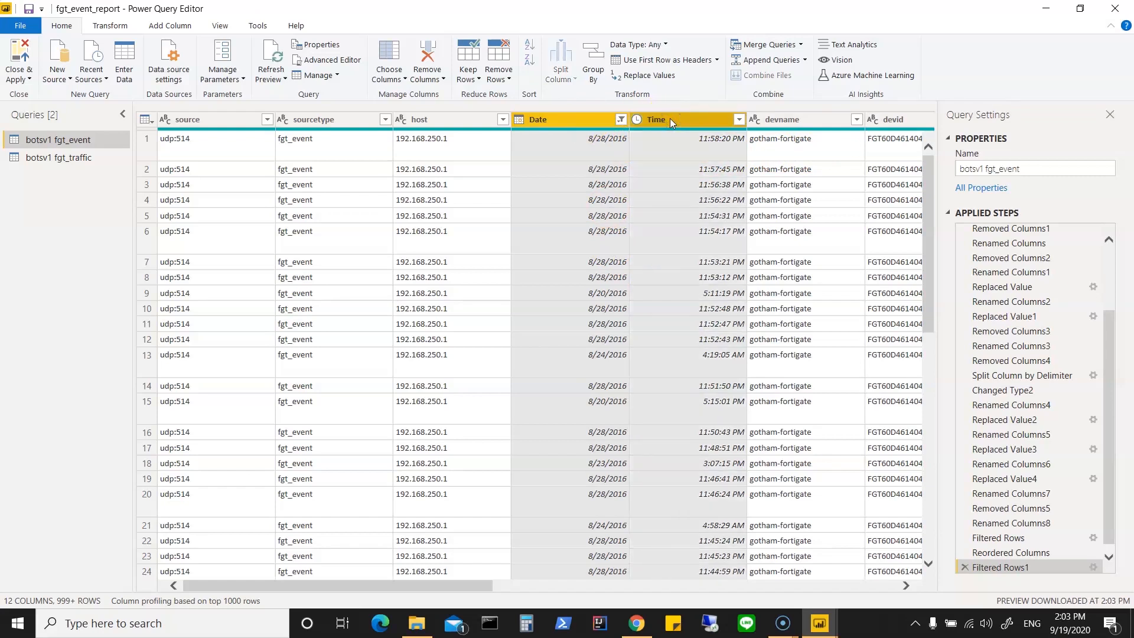
right_click(670, 118)
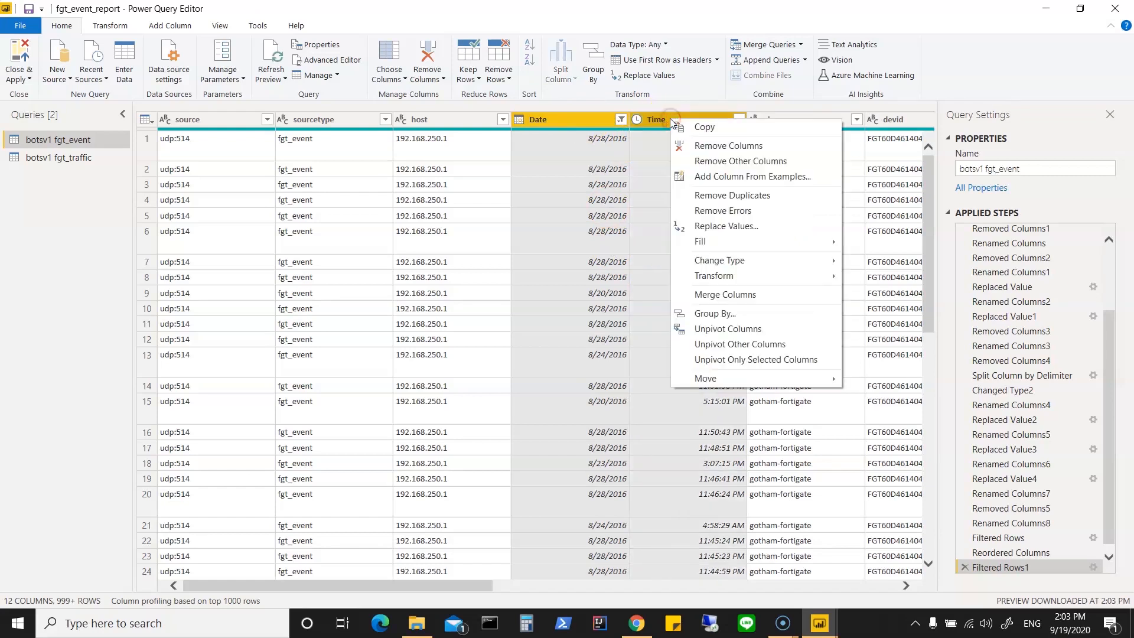
left_click(709, 294)
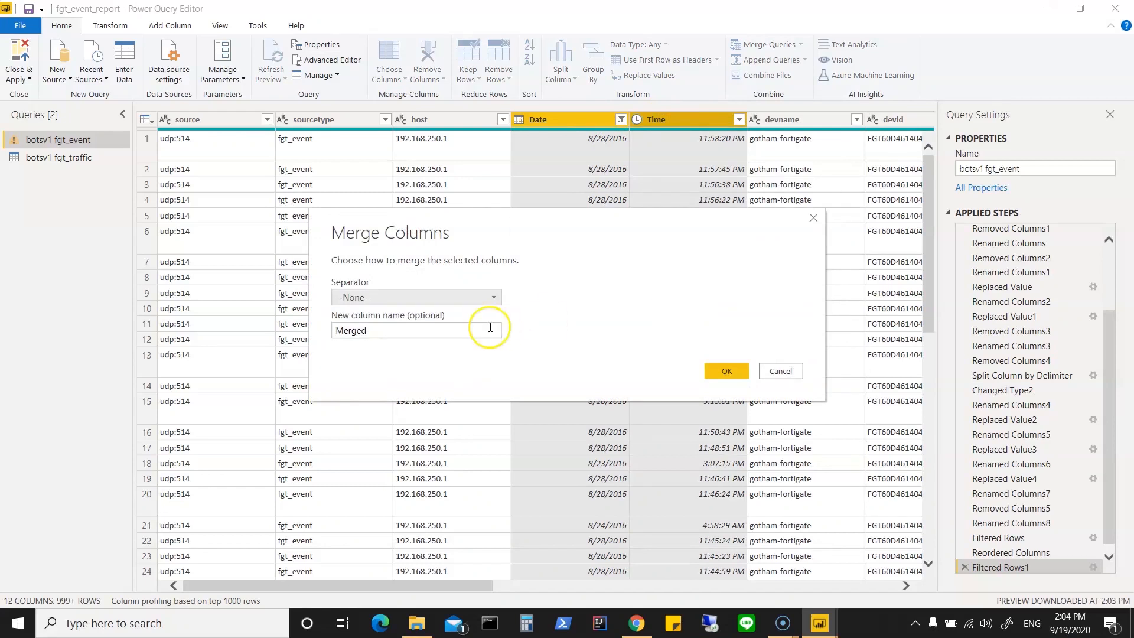
left_click(494, 297)
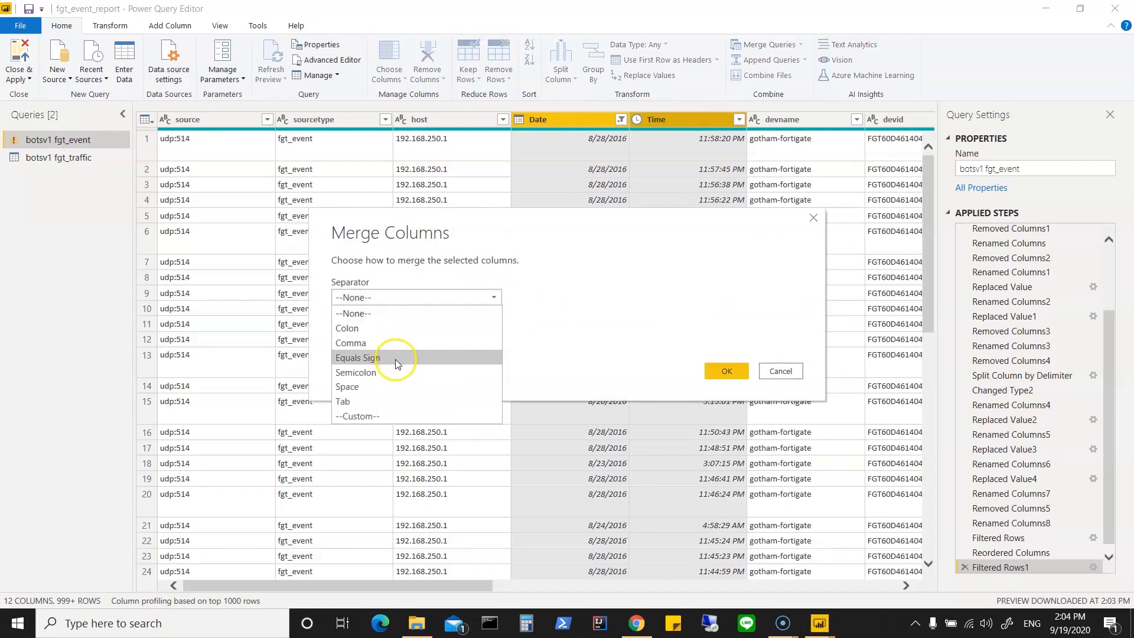
left_click(377, 387)
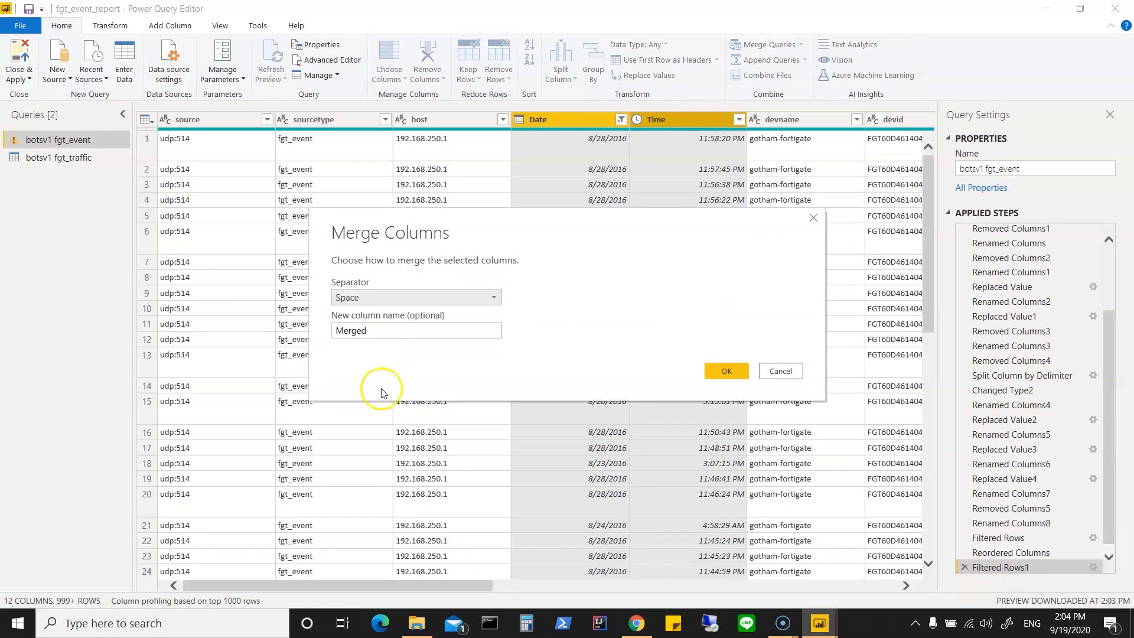
left_click_drag(366, 331, 326, 335)
type("date")
left_click(340, 332)
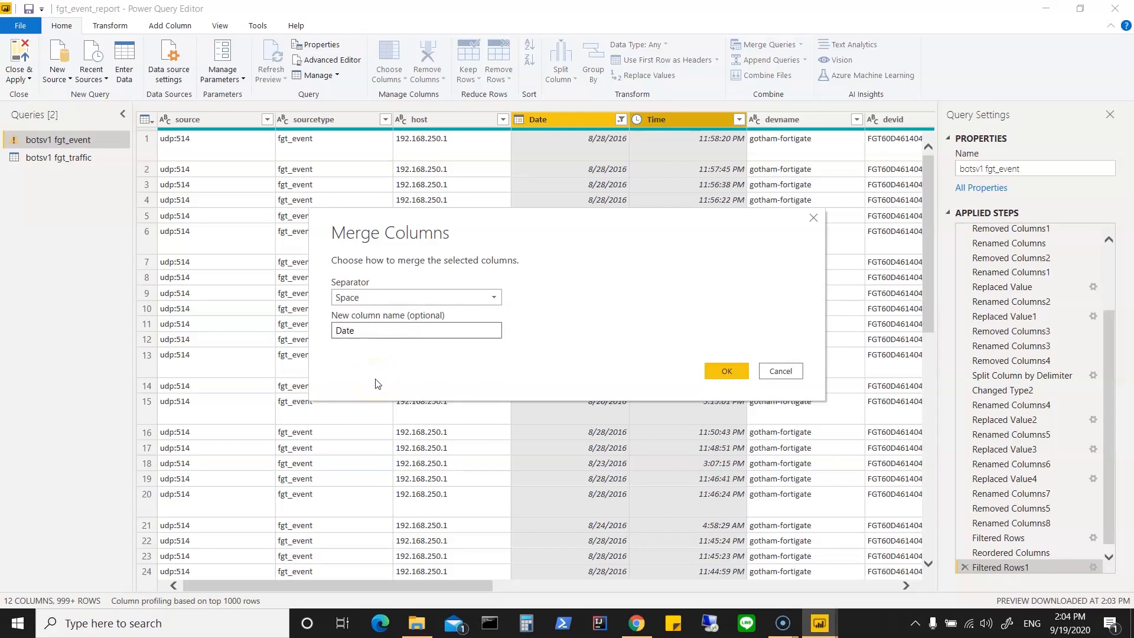
left_click(728, 370)
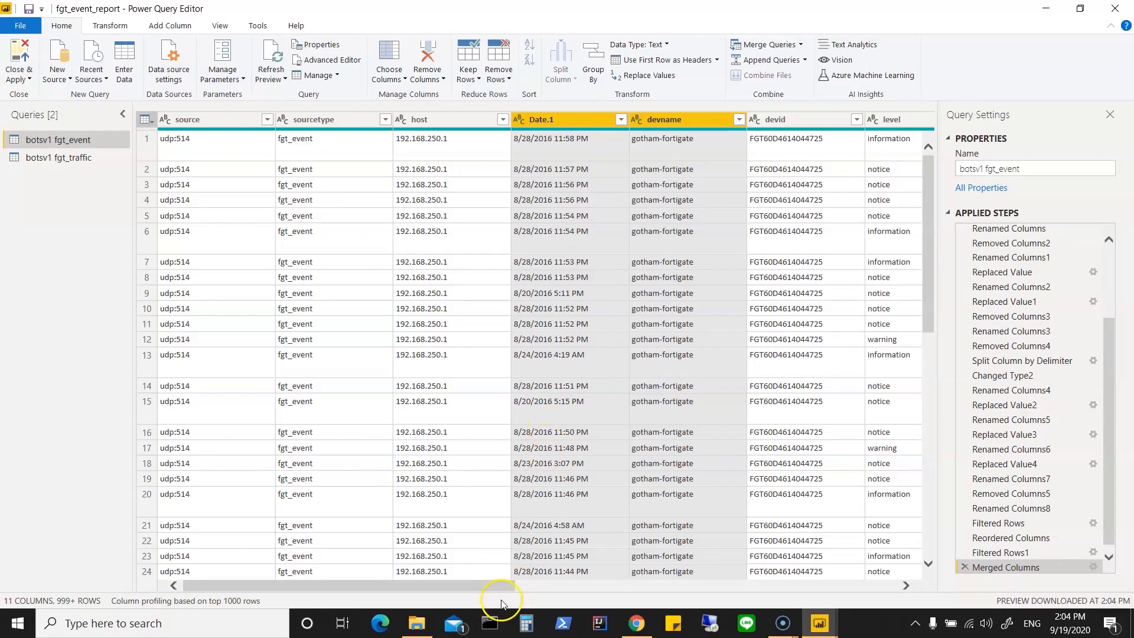
mouse_move(498, 588)
left_mouse_down()
mouse_move(886, 592)
mouse_move(504, 592)
left_mouse_up()
Step: Disable loading of the botsv1 fgt_traffic query into the report, accepting the possible data loss
left_click(23, 78)
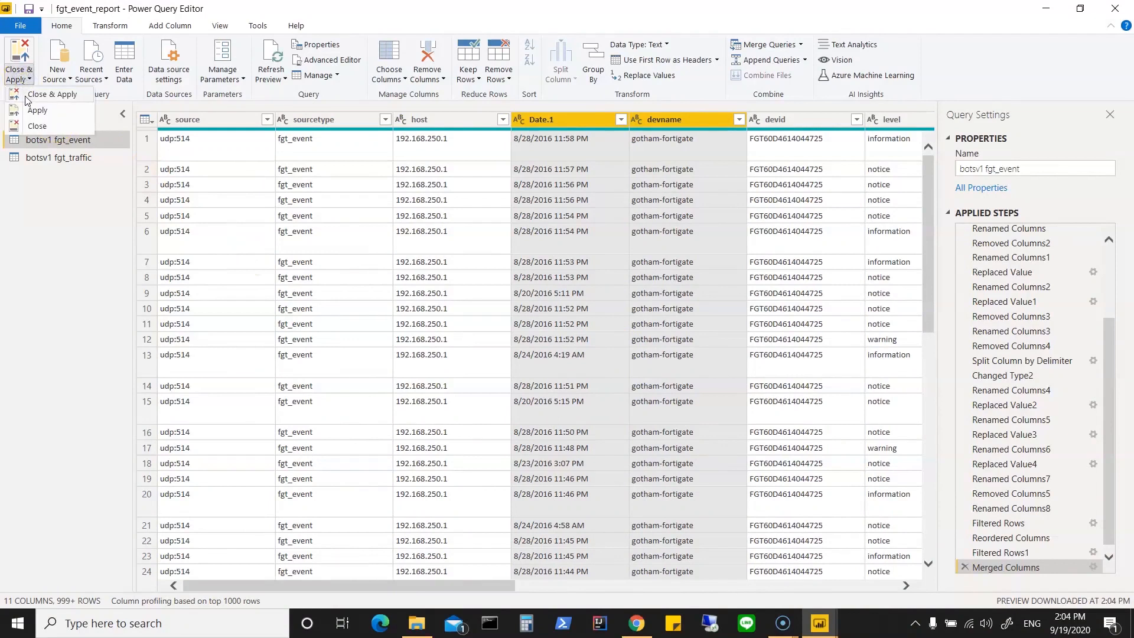
left_click(48, 225)
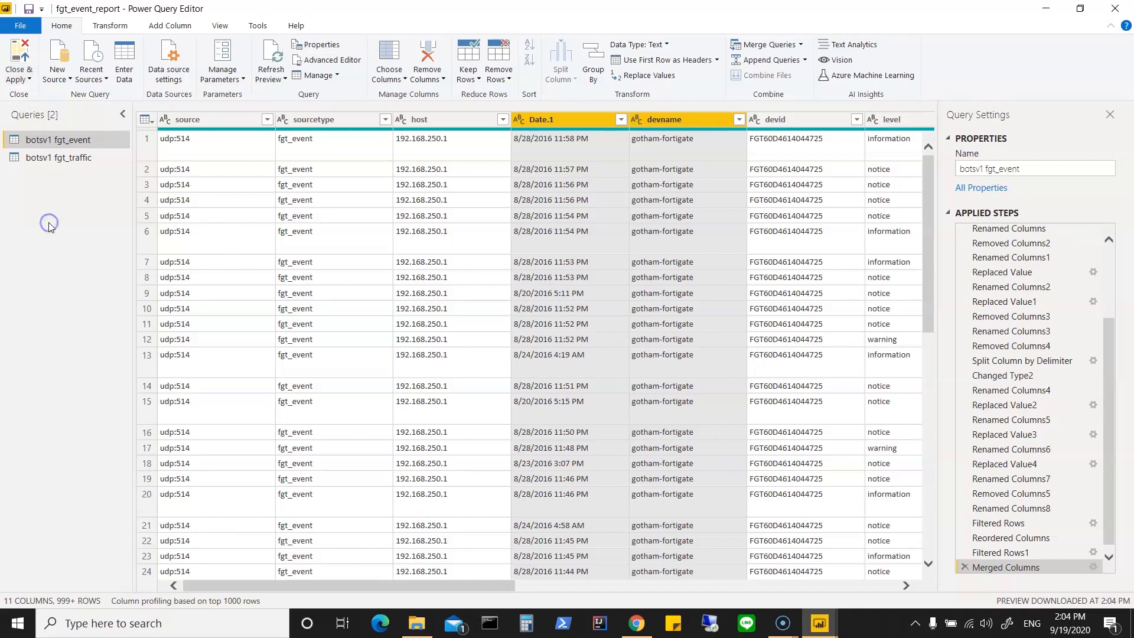
left_click(77, 161)
right_click(76, 161)
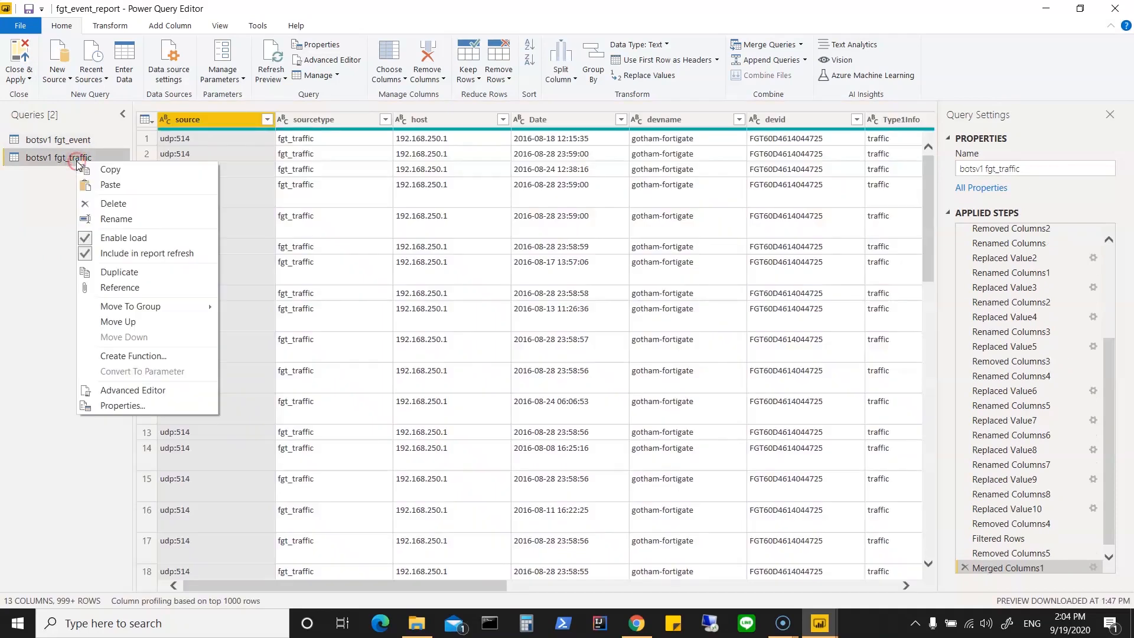
left_click(118, 238)
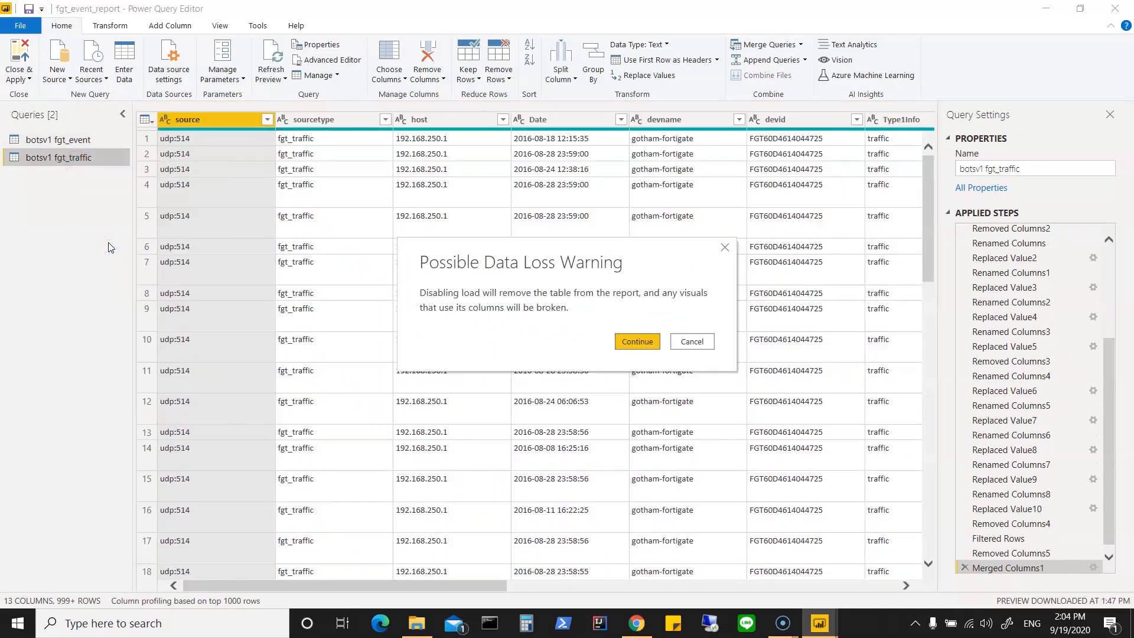
left_click(632, 342)
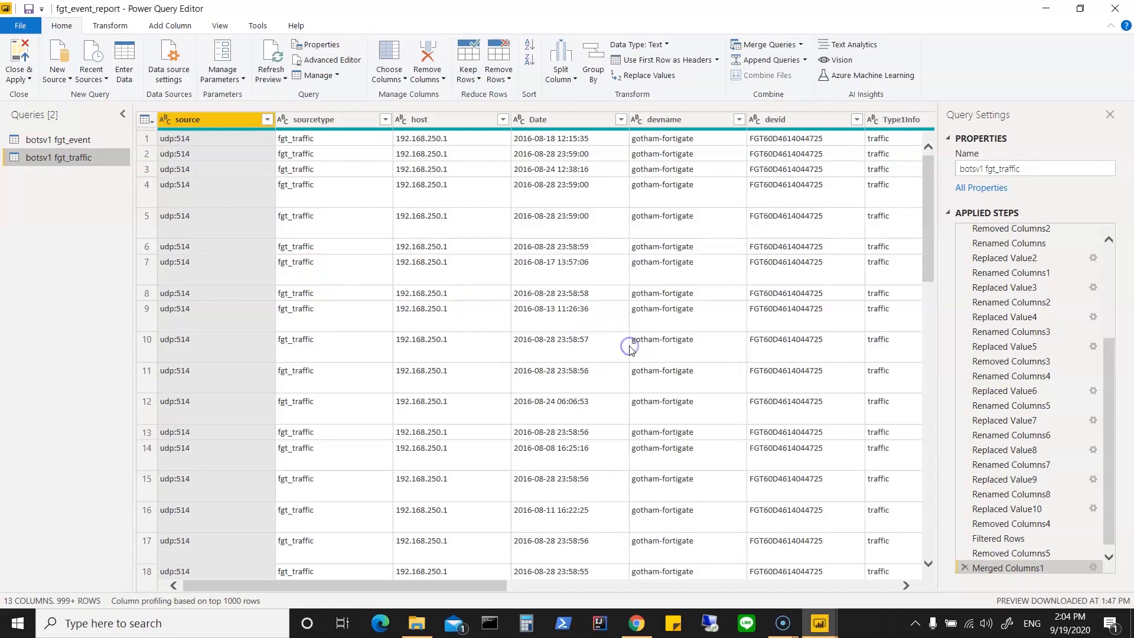
Step: Return to the botsv1 fgt_event query and apply the pending changes, closing Power Query Editor
left_click(83, 143)
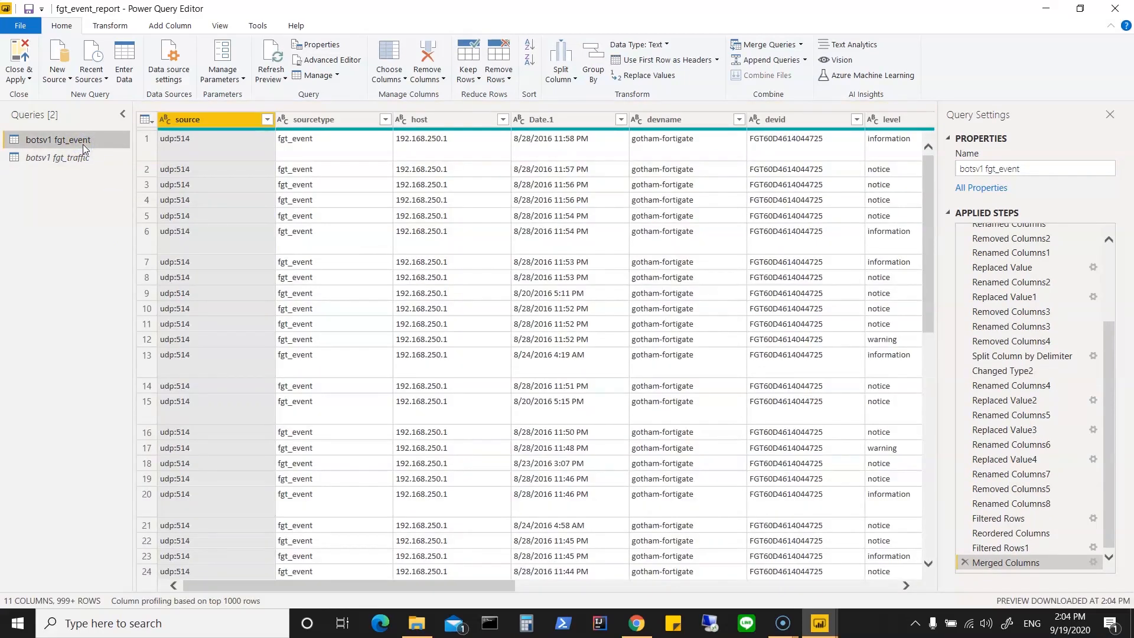
left_click(26, 77)
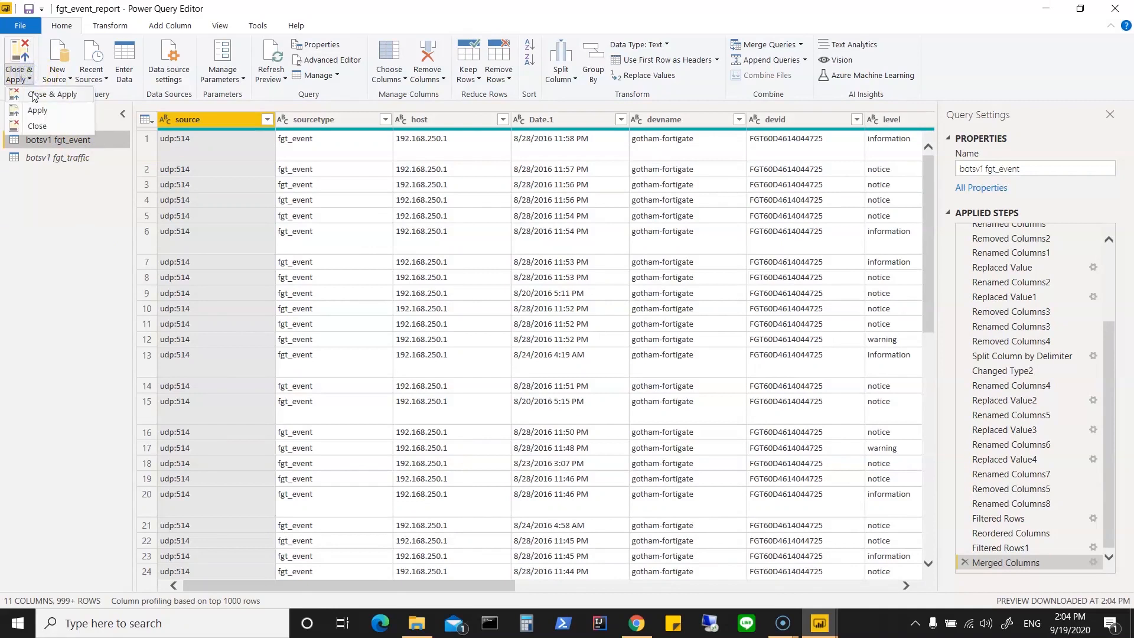
left_click(33, 96)
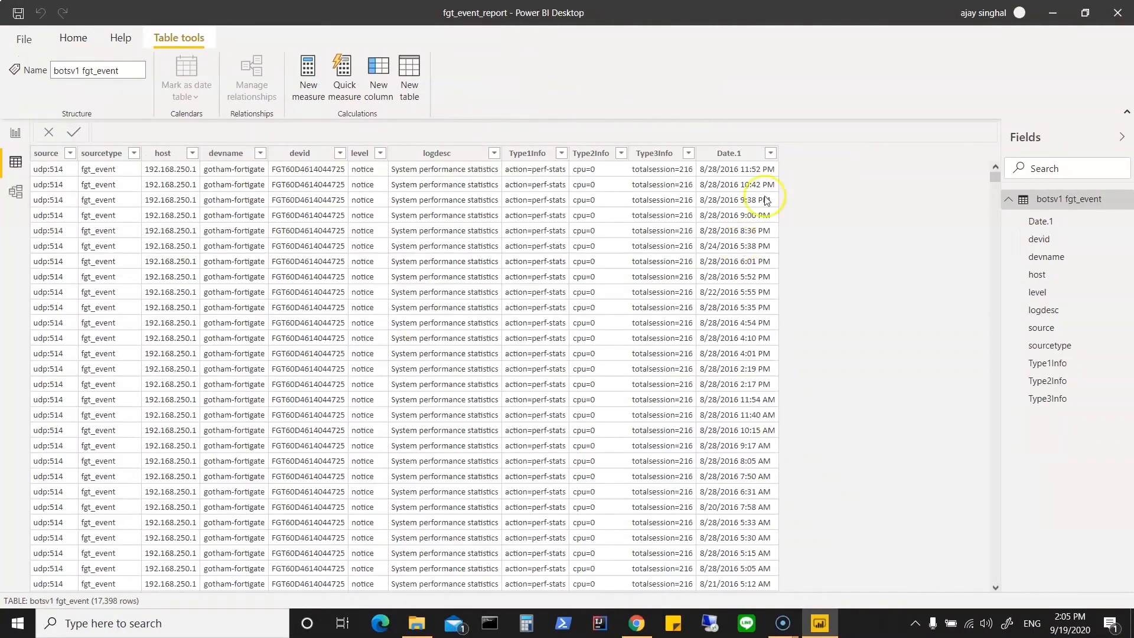
Step: Examine the values in the merged date column of the loaded fgt_event table, then collapse the table's field list
left_click(771, 155)
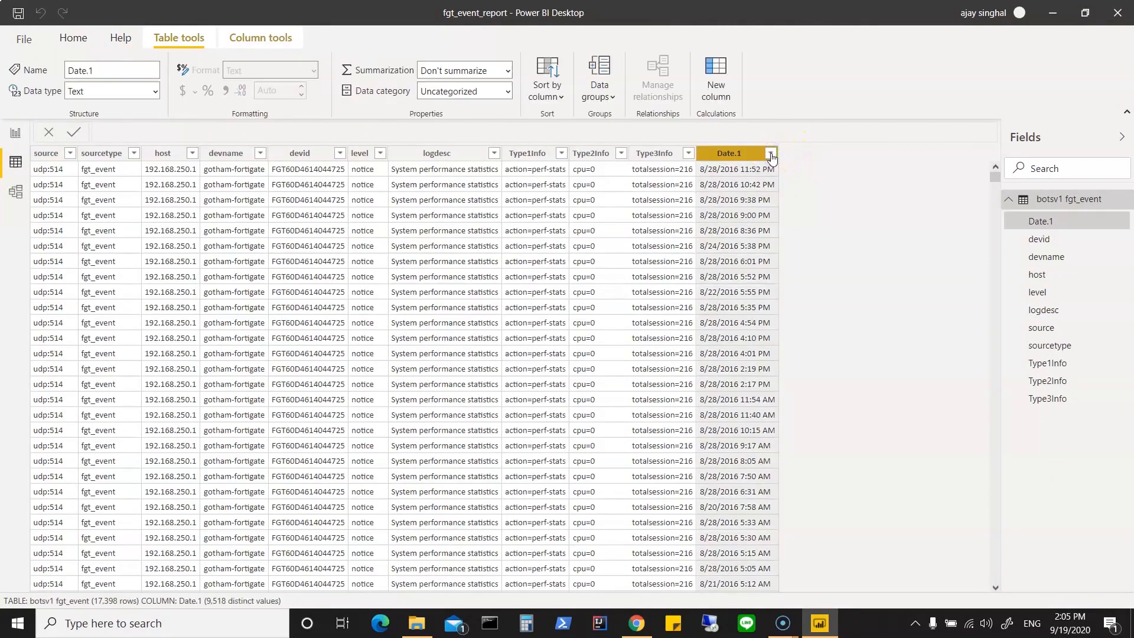
scroll(924, 223, "up", 3)
scroll(924, 223, "up", 10)
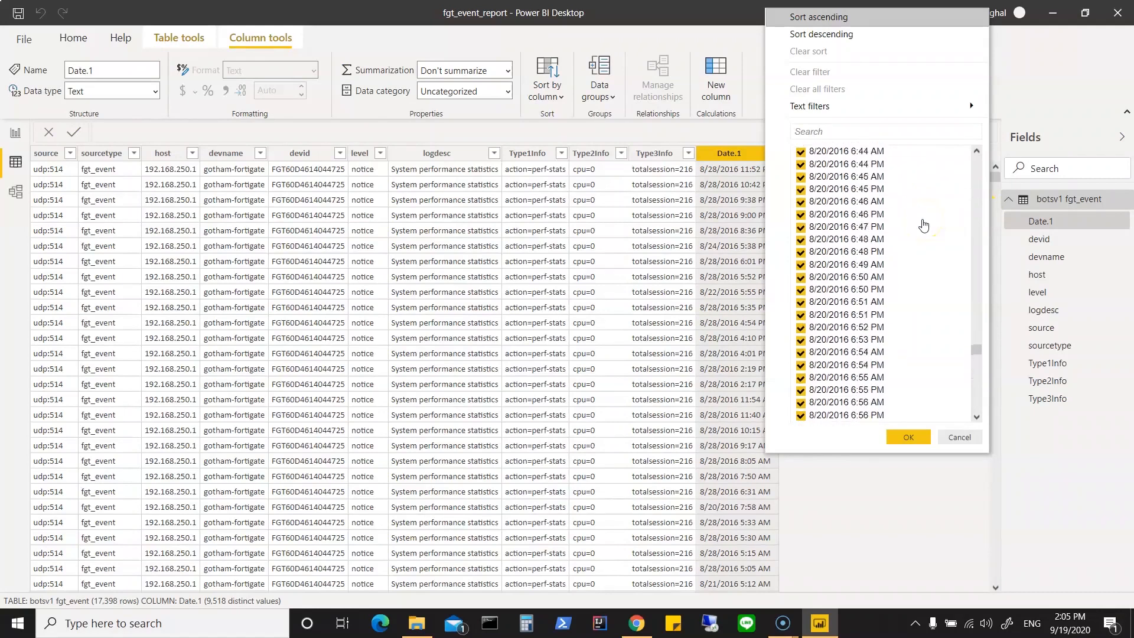
left_click_drag(976, 348, 975, 157)
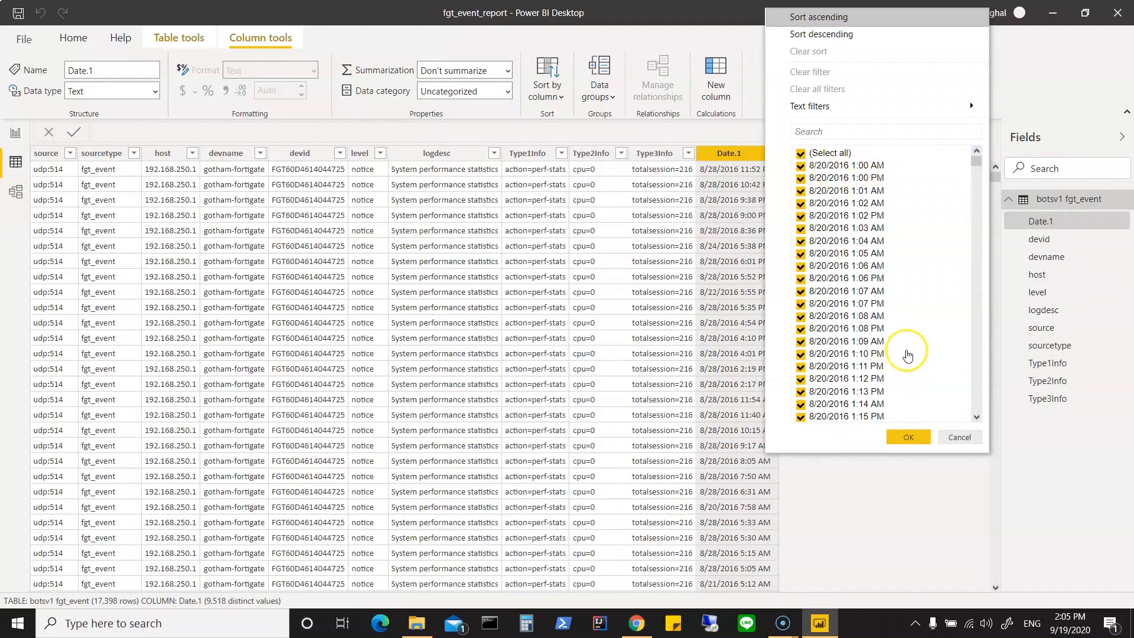
left_click(911, 438)
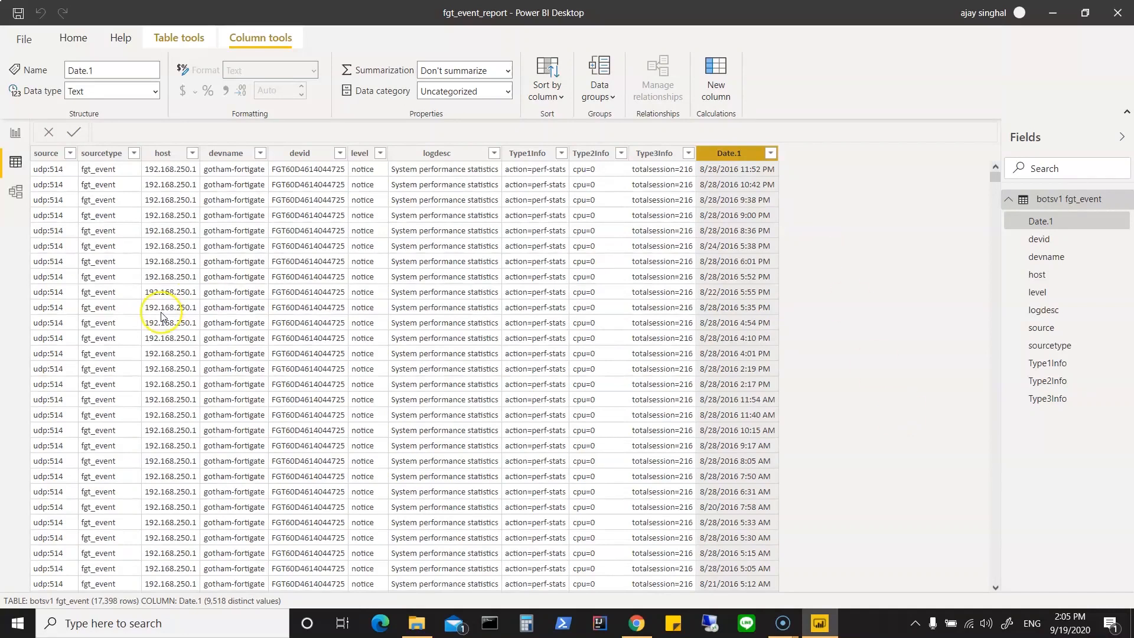
left_click(1011, 201)
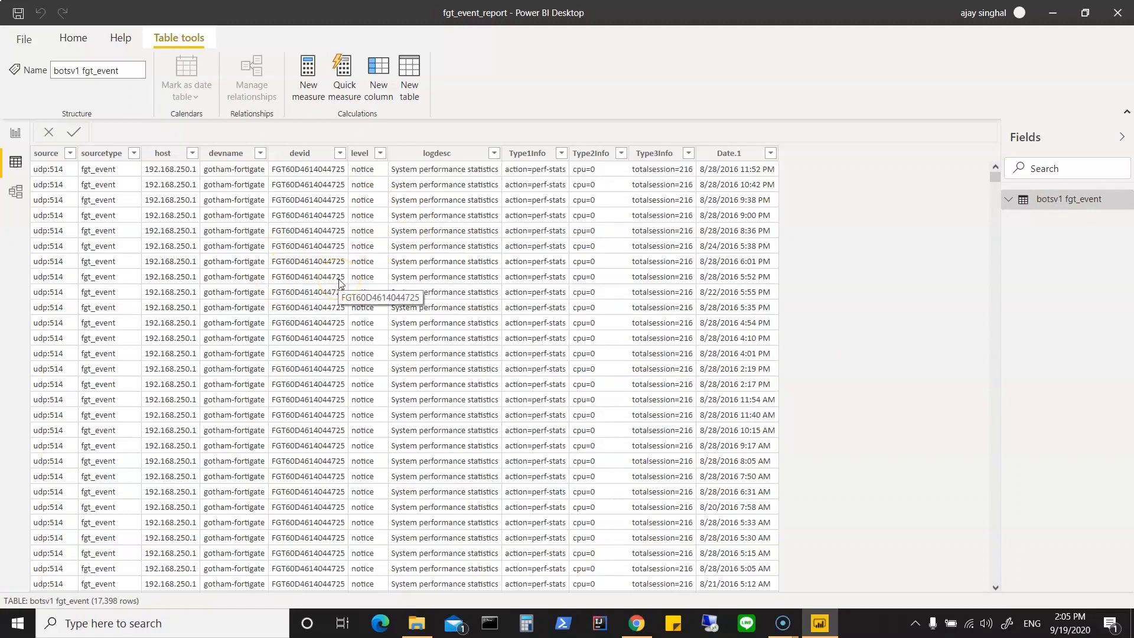
Step: Reopen the report's queries in Power Query Editor to transform the data
left_click(74, 39)
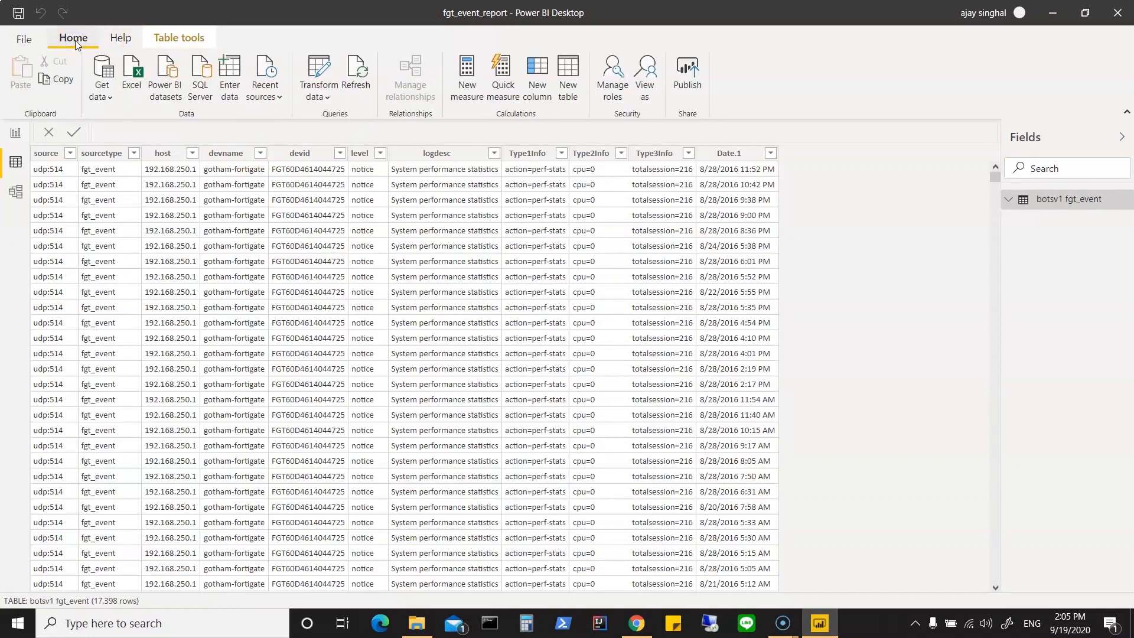
left_click(321, 96)
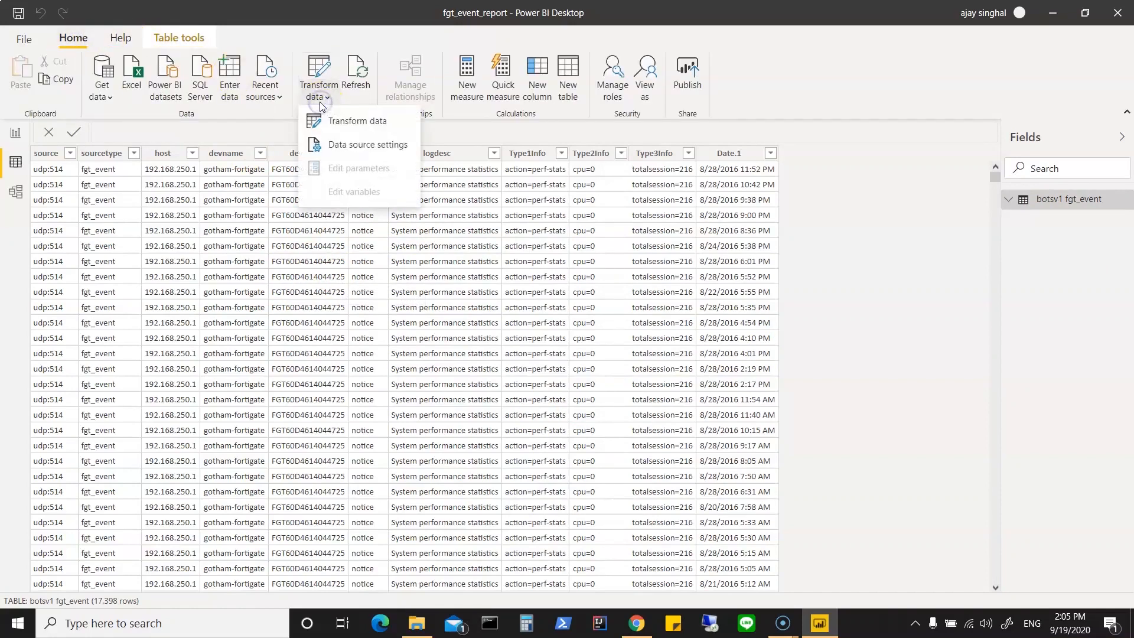
left_click(327, 124)
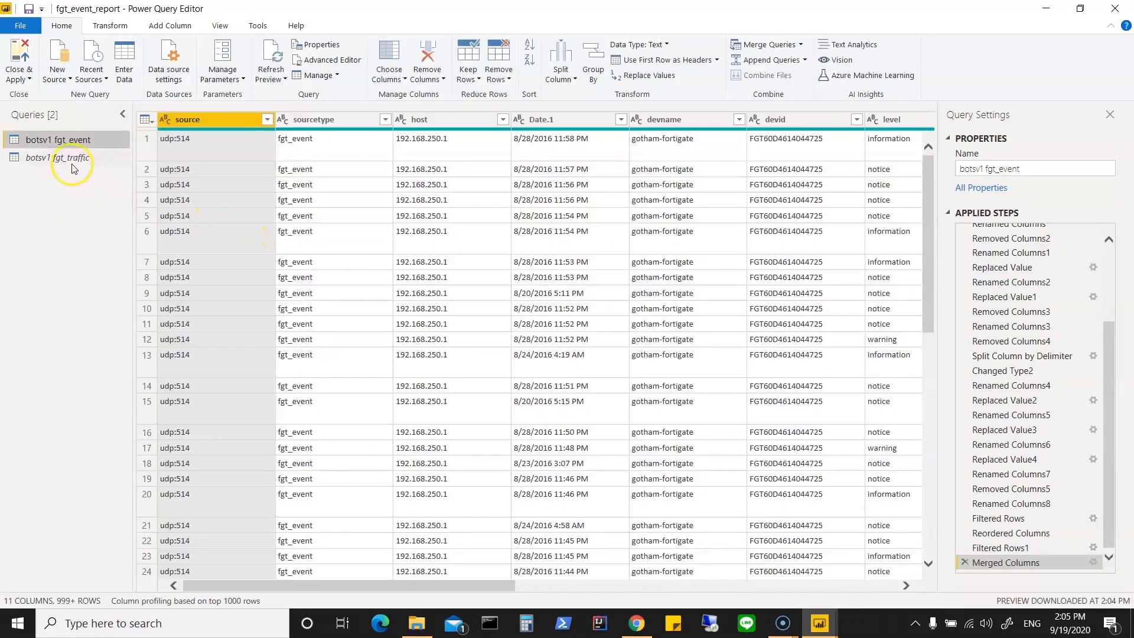
Step: Enable loading of the botsv1 fgt_traffic query into the report and apply the pending changes, closing Power Query Editor
left_click(69, 160)
right_click(69, 160)
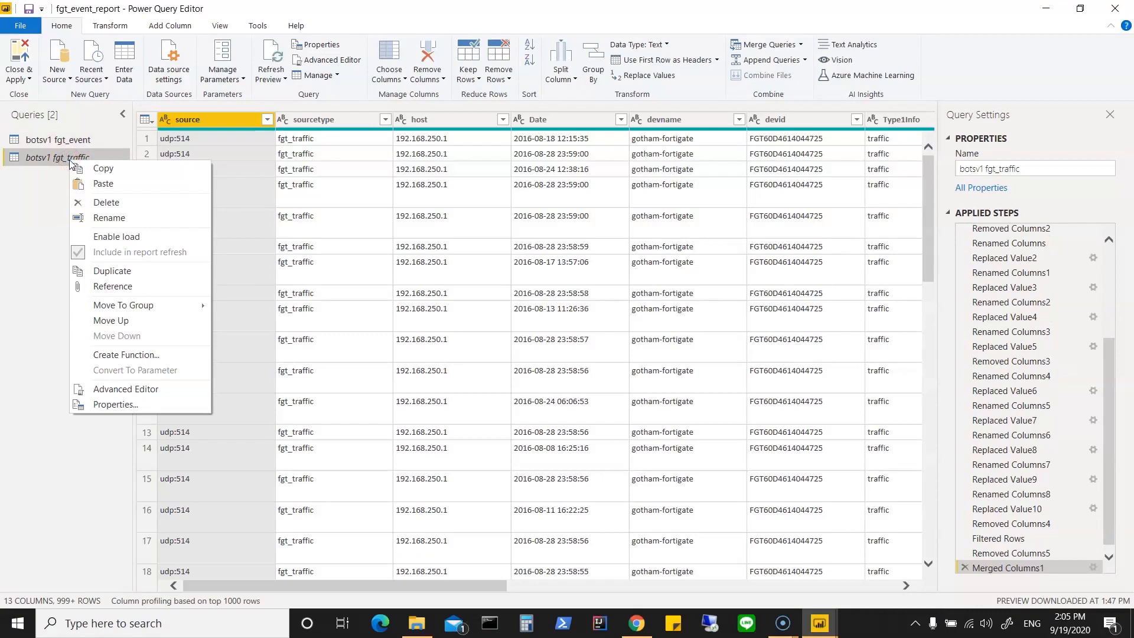
left_click(121, 237)
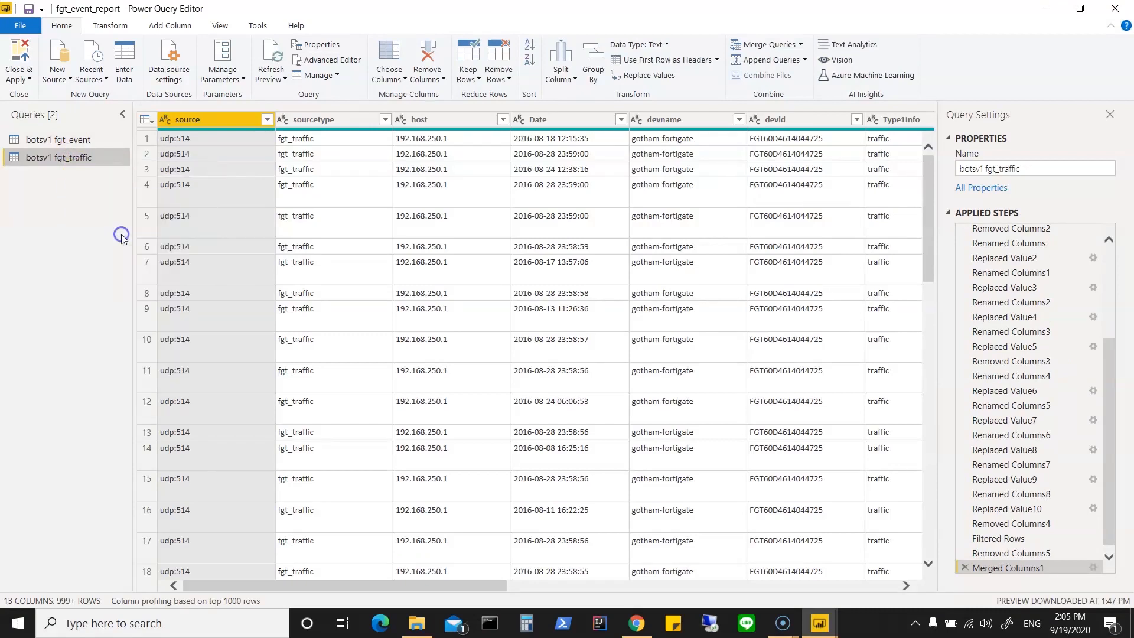
right_click(88, 158)
left_click(45, 255)
left_click(28, 78)
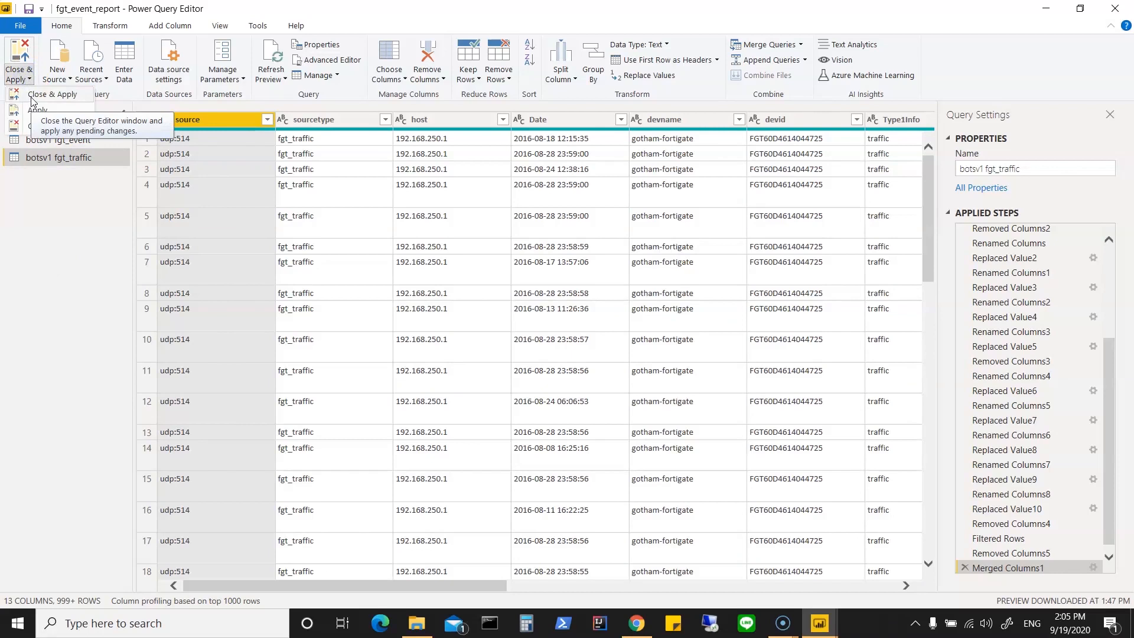
left_click(36, 95)
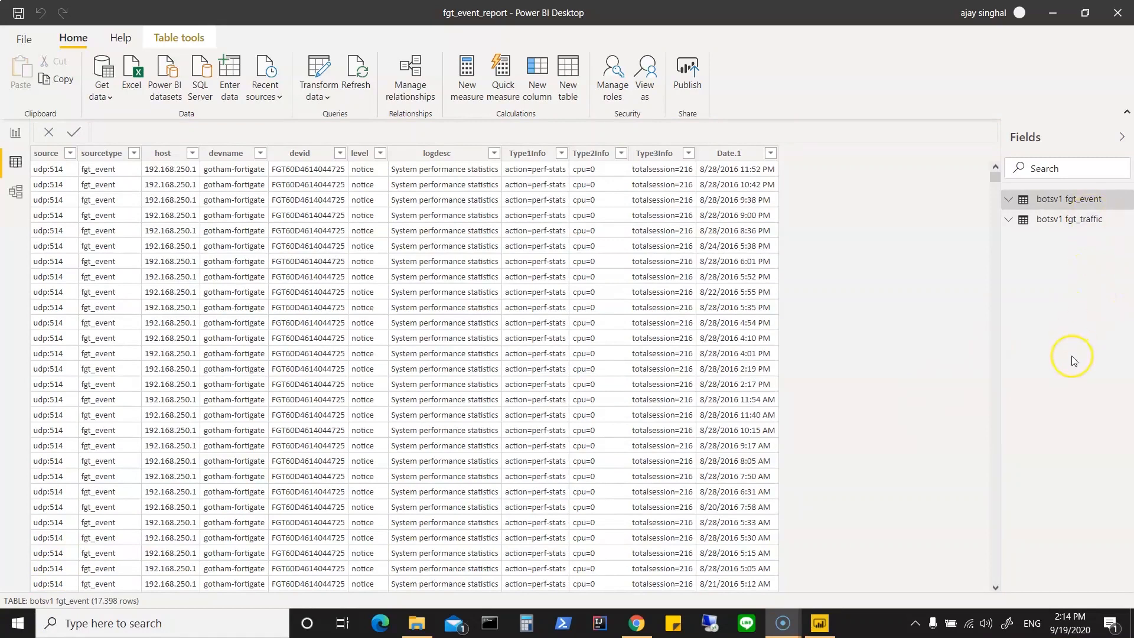
Step: Examine the data and field lists of the loaded fgt_traffic and fgt_event tables, comparing their date columns
left_click(1008, 222)
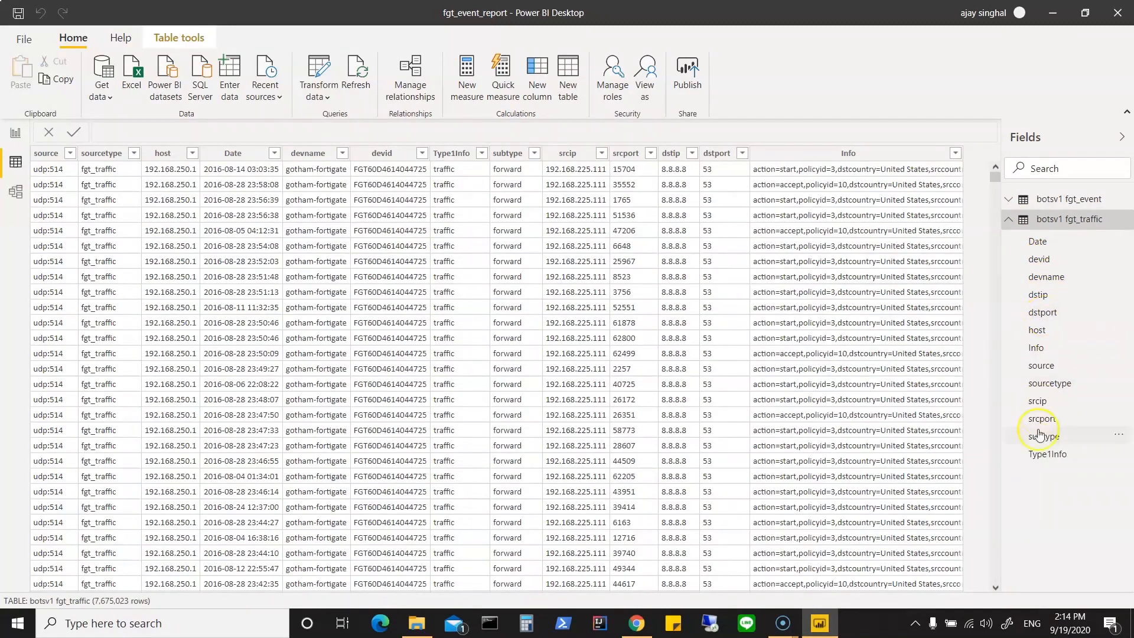
left_click(1008, 220)
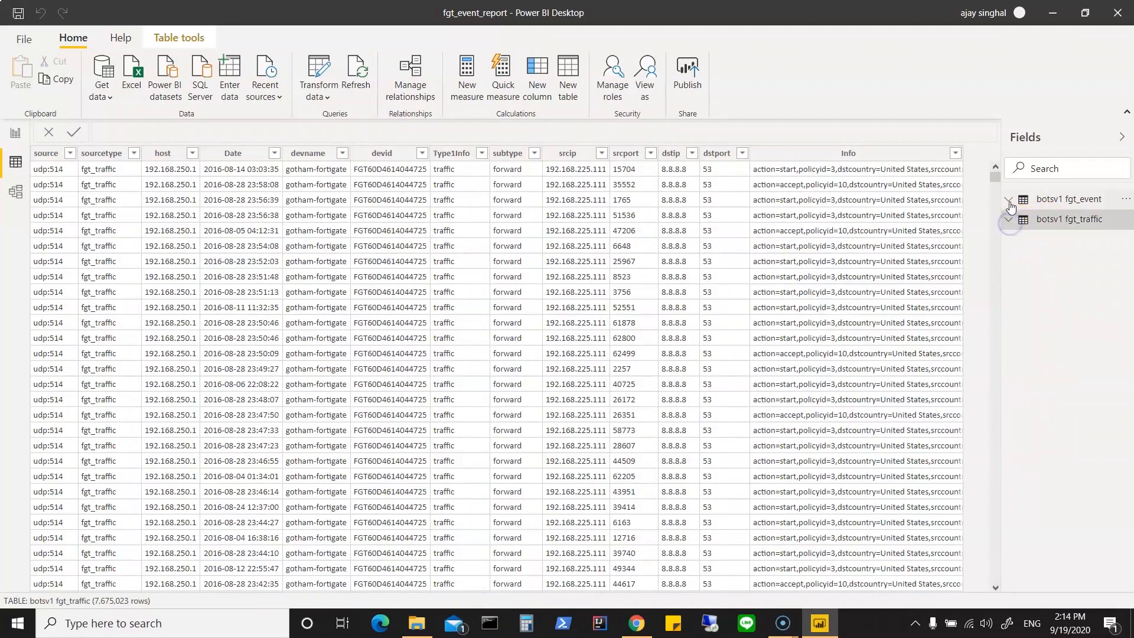
left_click(1010, 201)
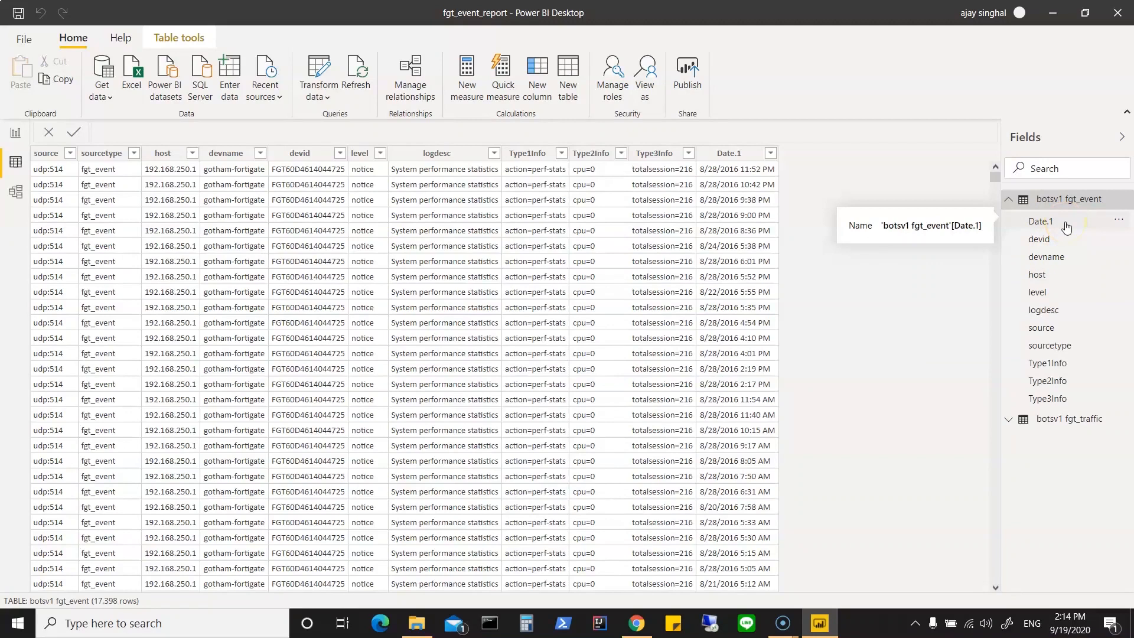
left_click(1009, 201)
left_click(1009, 219)
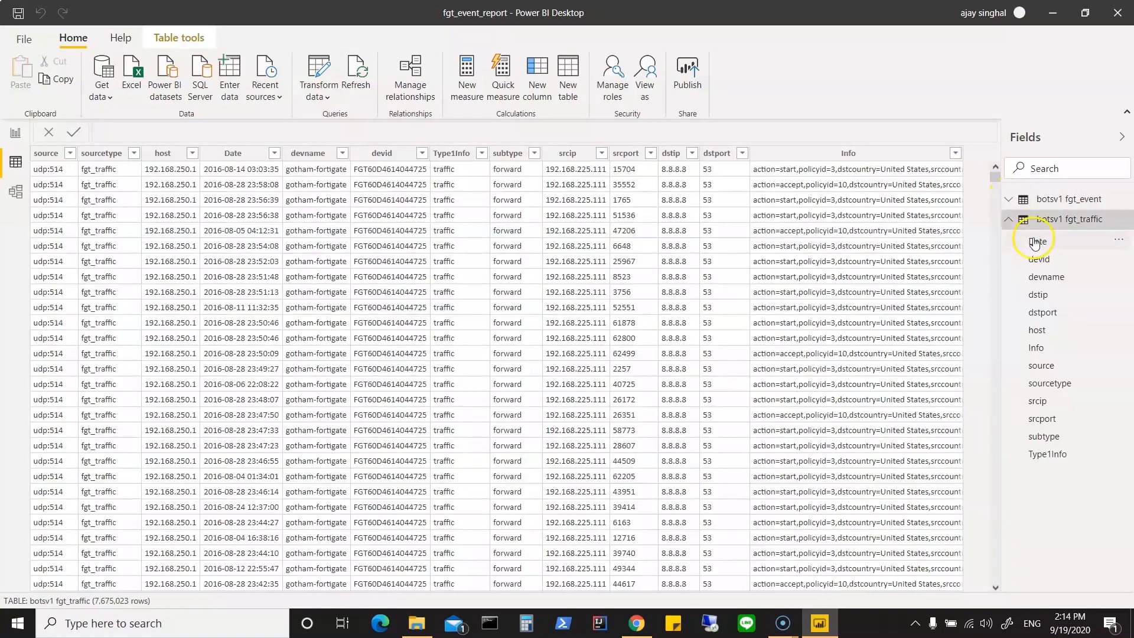
left_click(1009, 199)
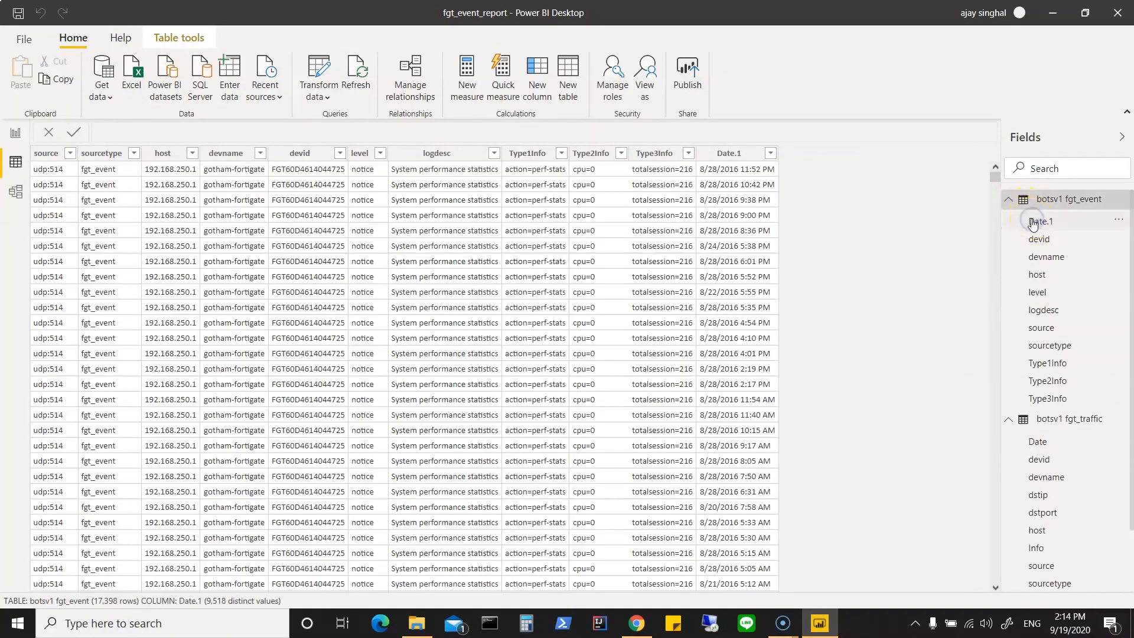
left_click(1008, 199)
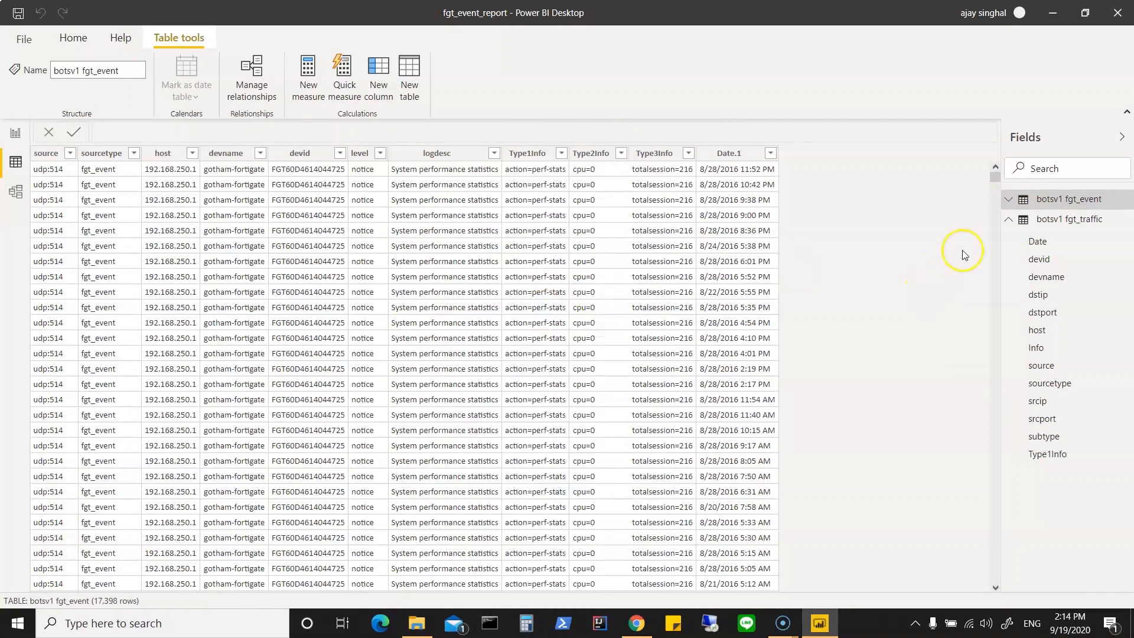
Step: Rename the Date.1 column of the botsv1 fgt_event table to Date
left_click(1009, 199)
left_click(1039, 221)
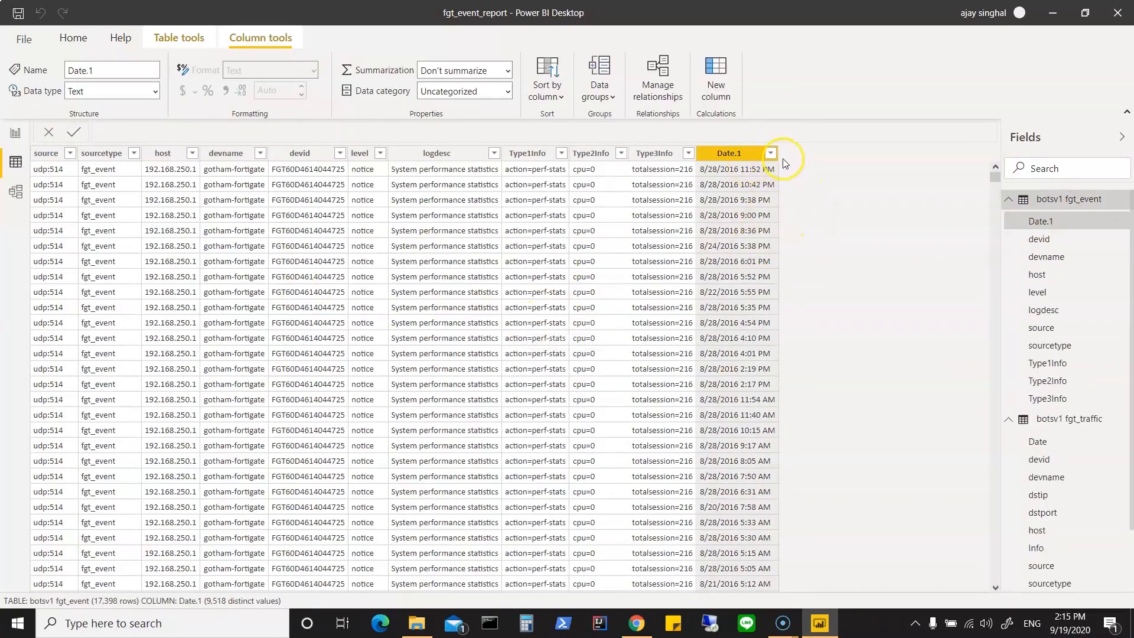
left_click(737, 156)
right_click(736, 156)
left_click(777, 372)
type("Da")
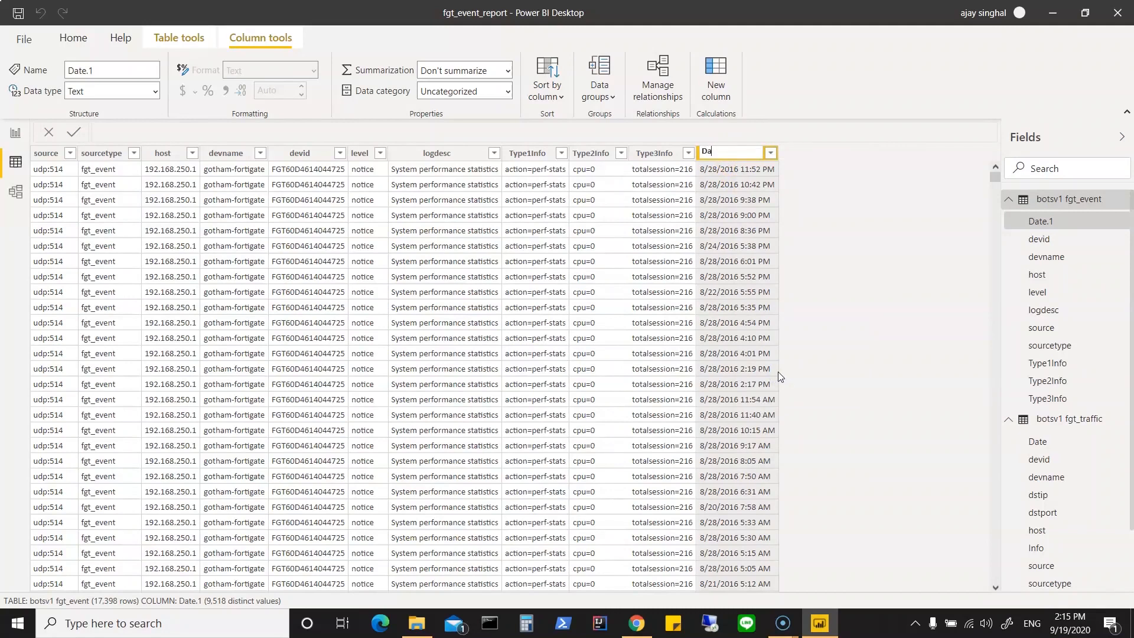
left_click(866, 285)
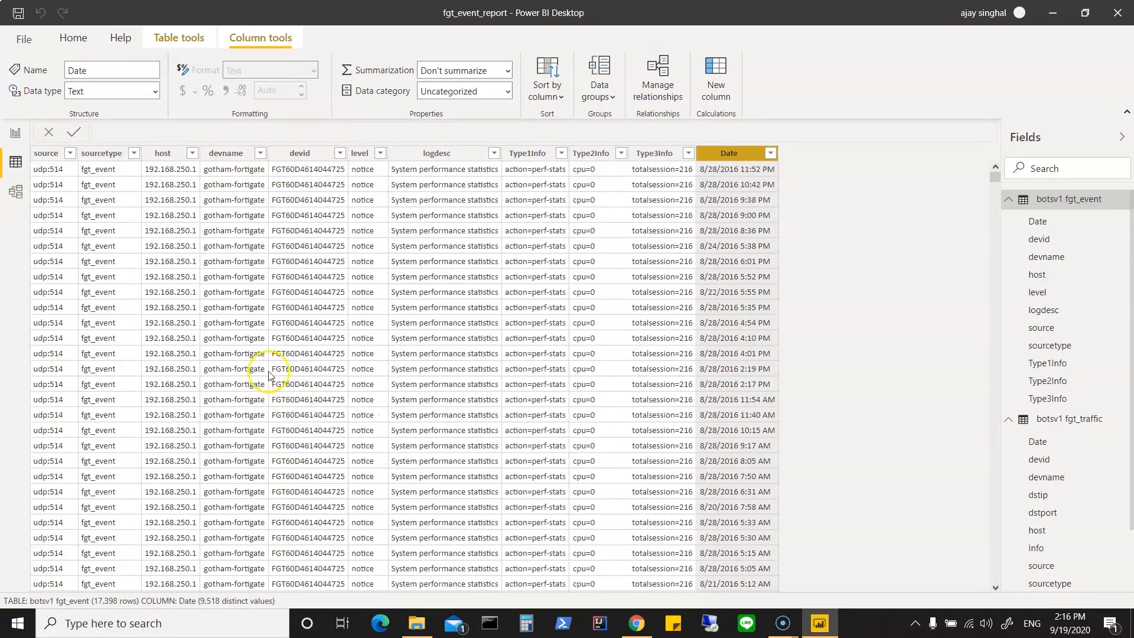
Step: Review the columns of the fgt_traffic table against those of fgt_event, then collapse both field lists
left_click(1010, 201)
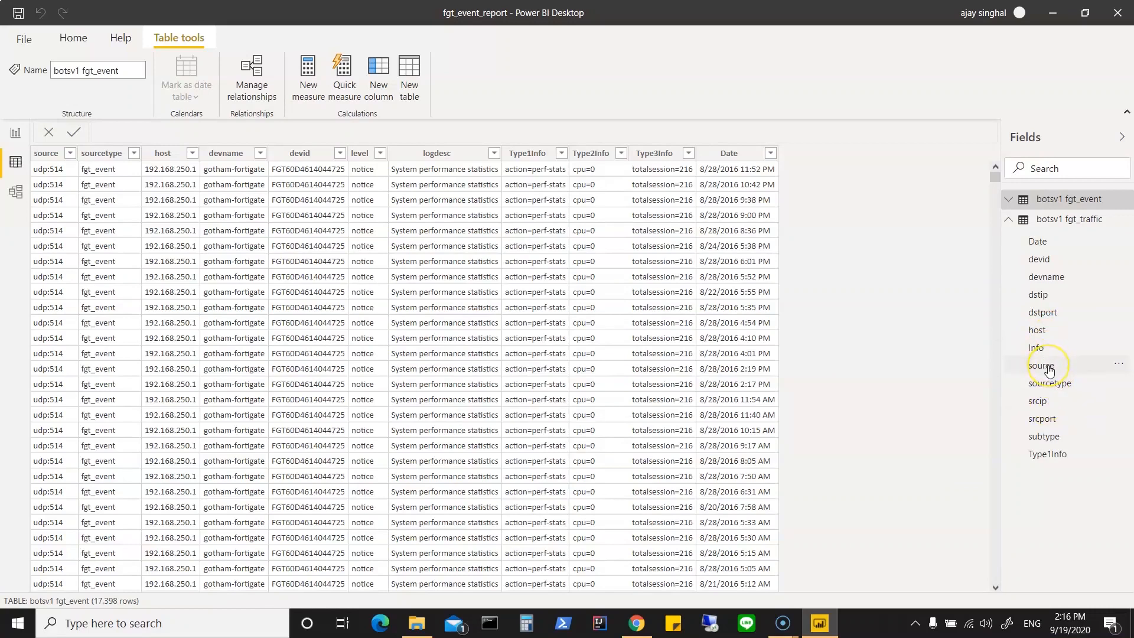
left_click(1075, 219)
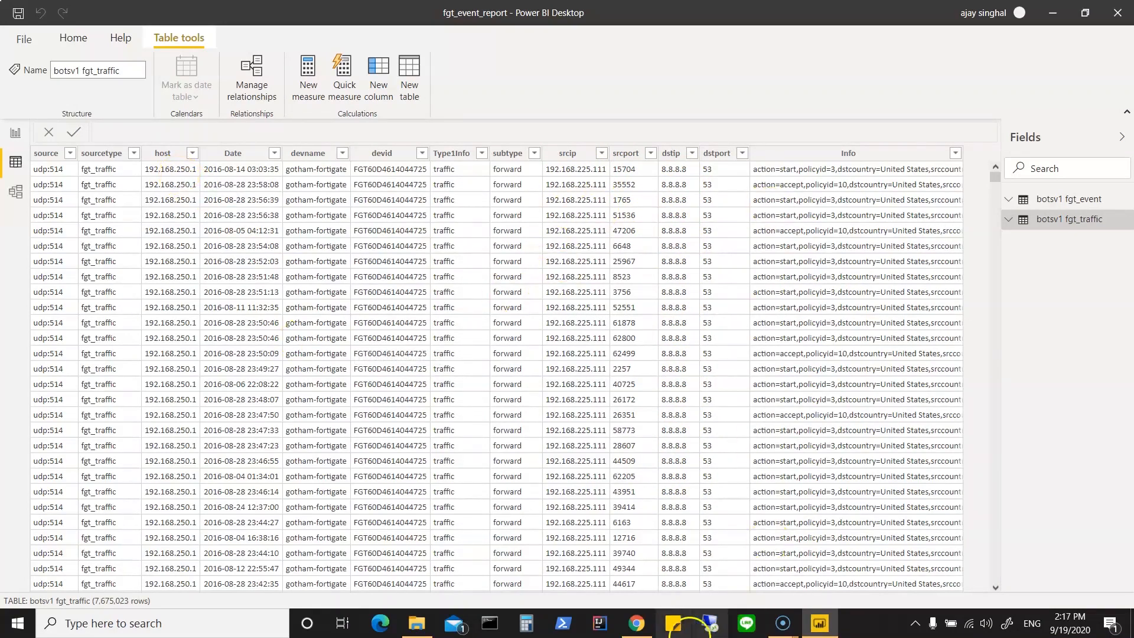
left_click(1009, 219)
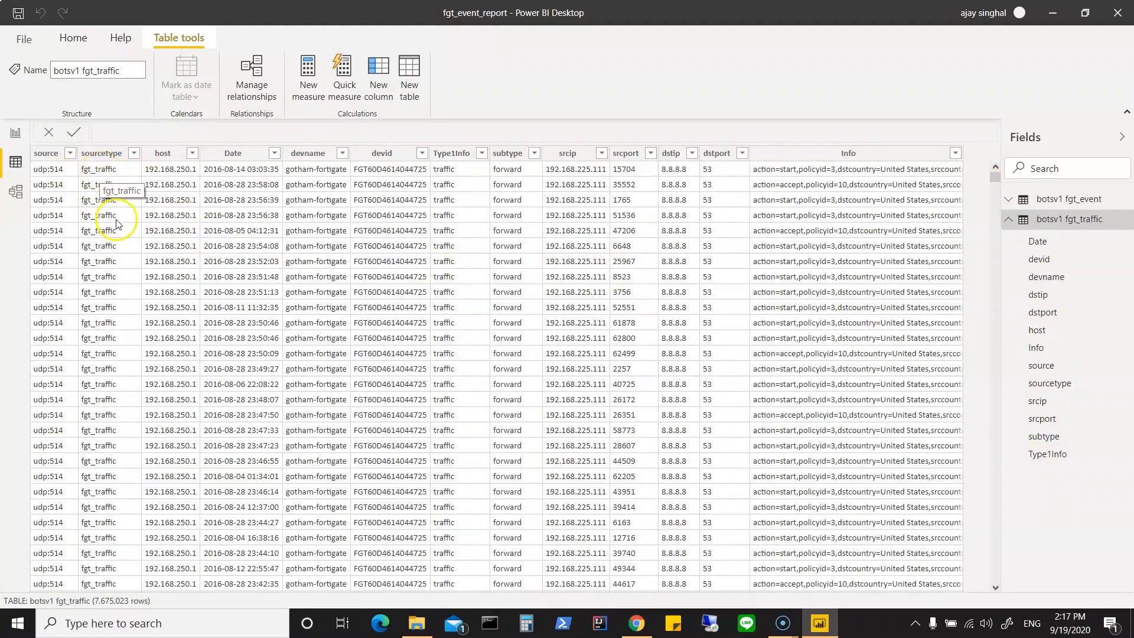
left_click(1009, 201)
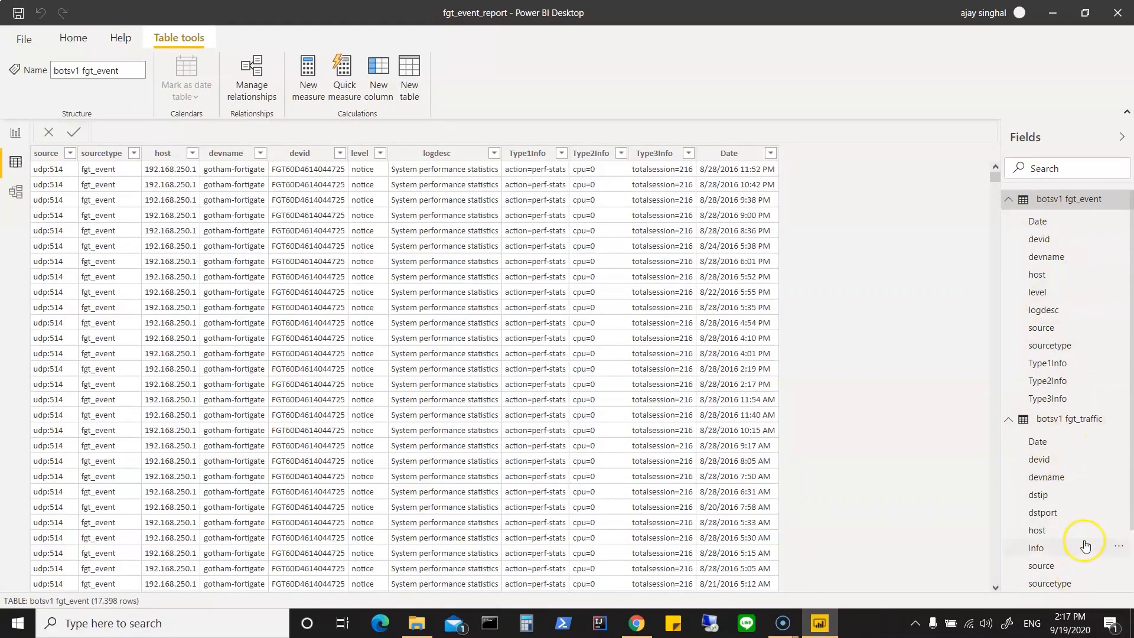
left_click(1009, 199)
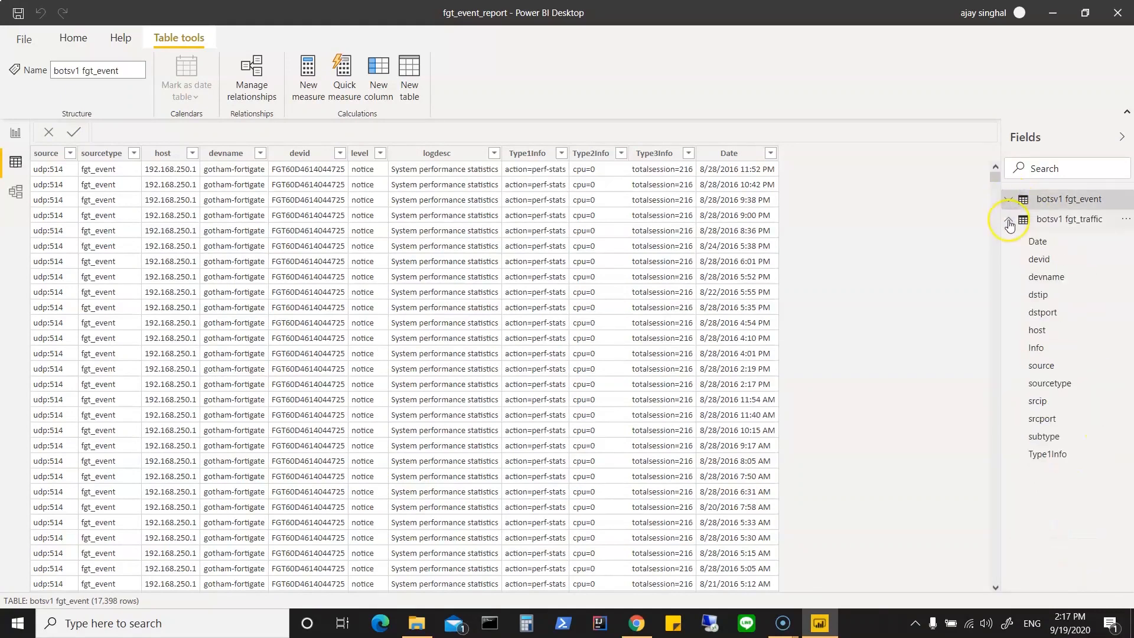
left_click(1008, 223)
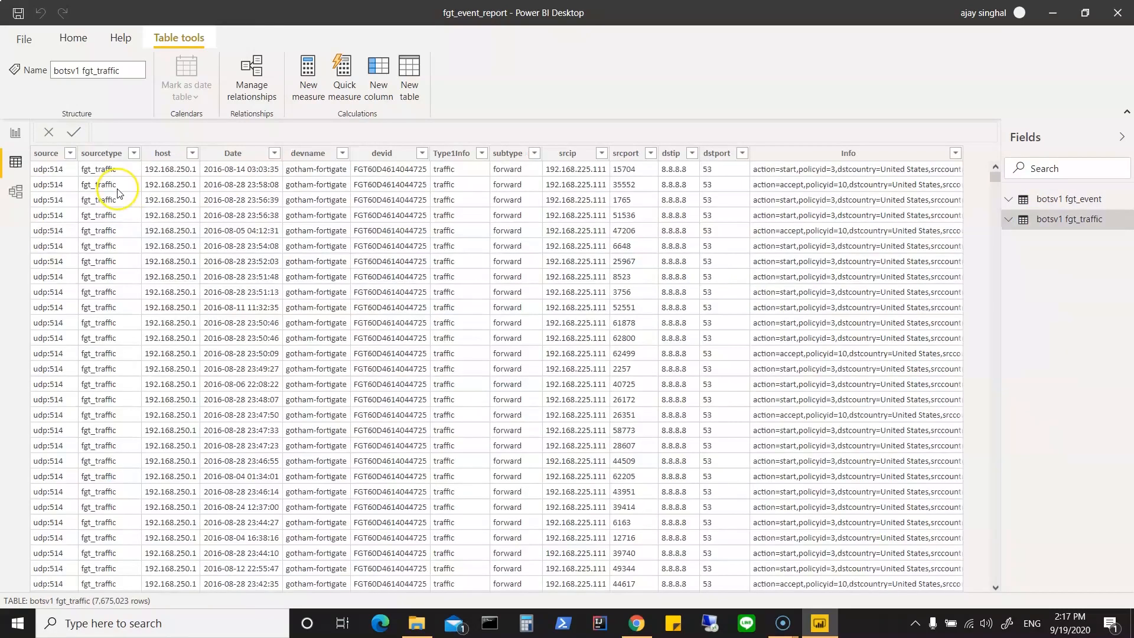
Step: Import botsv1.stream_http from the Botsv1_sourceType-csv folder through the Excel data source, showing all file types, and open it for transformation
left_click(66, 38)
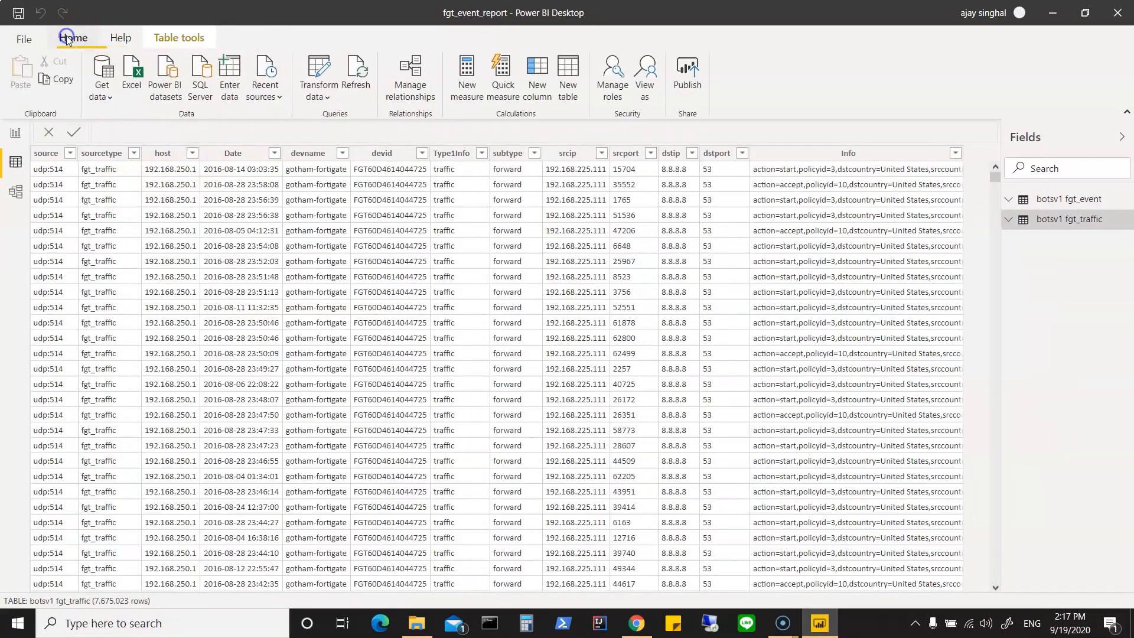
left_click(102, 97)
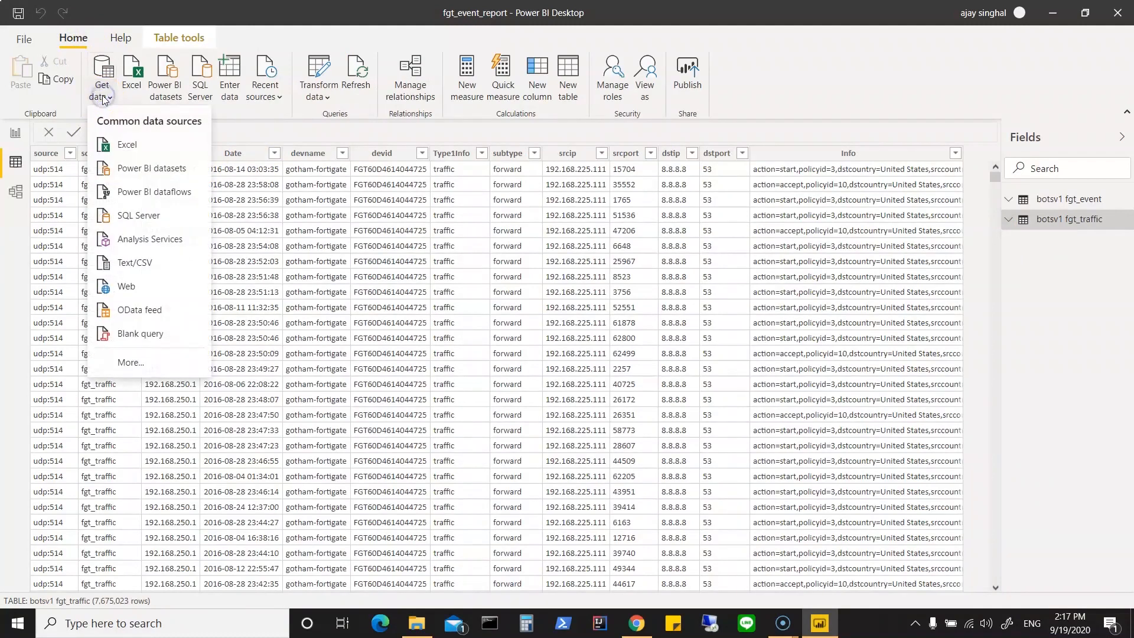
left_click(118, 145)
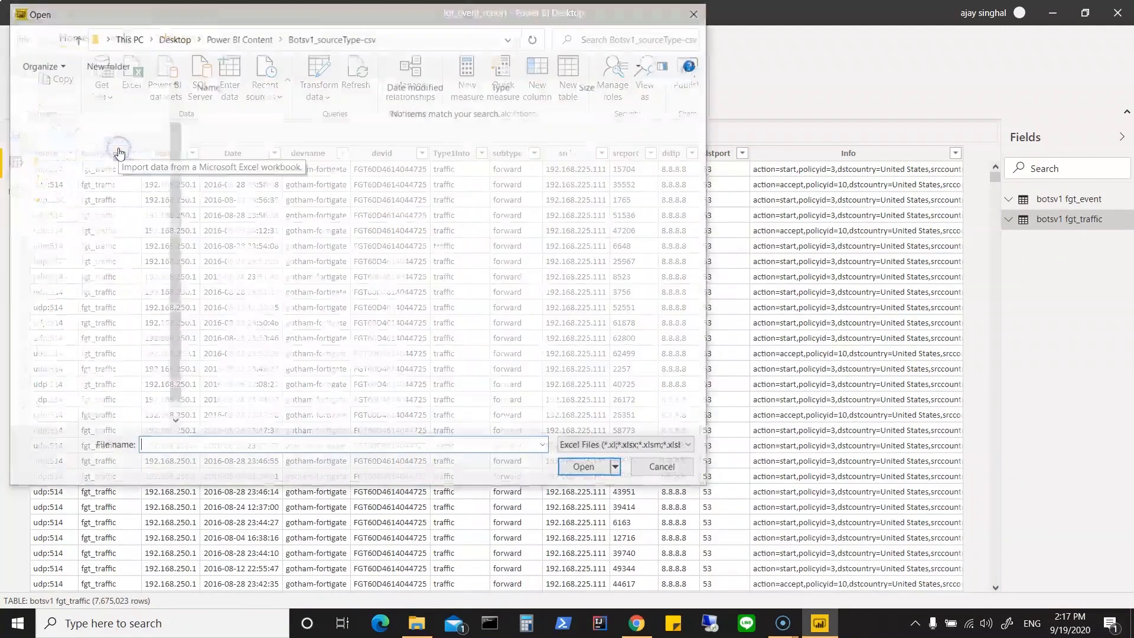
left_click(627, 446)
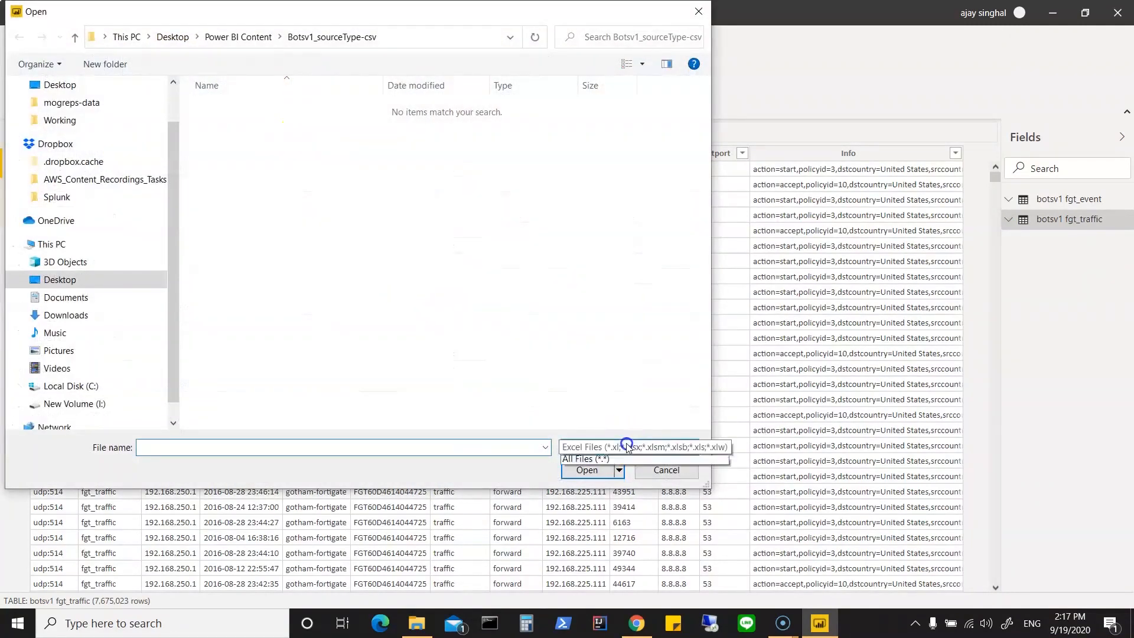
left_click(627, 460)
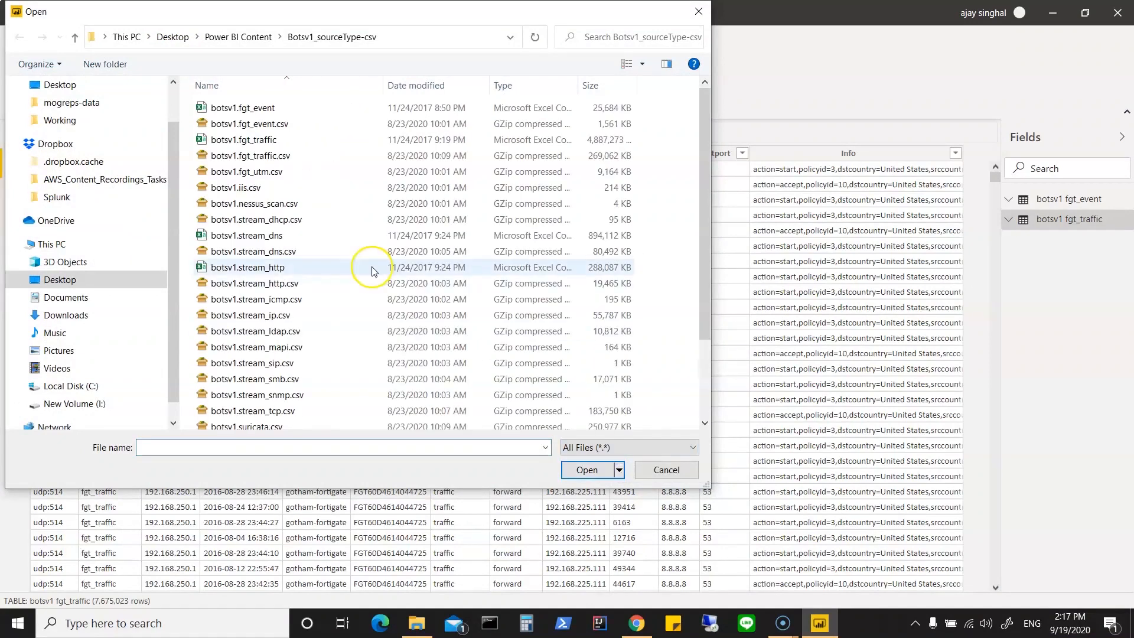
scroll(372, 271, "down", 2)
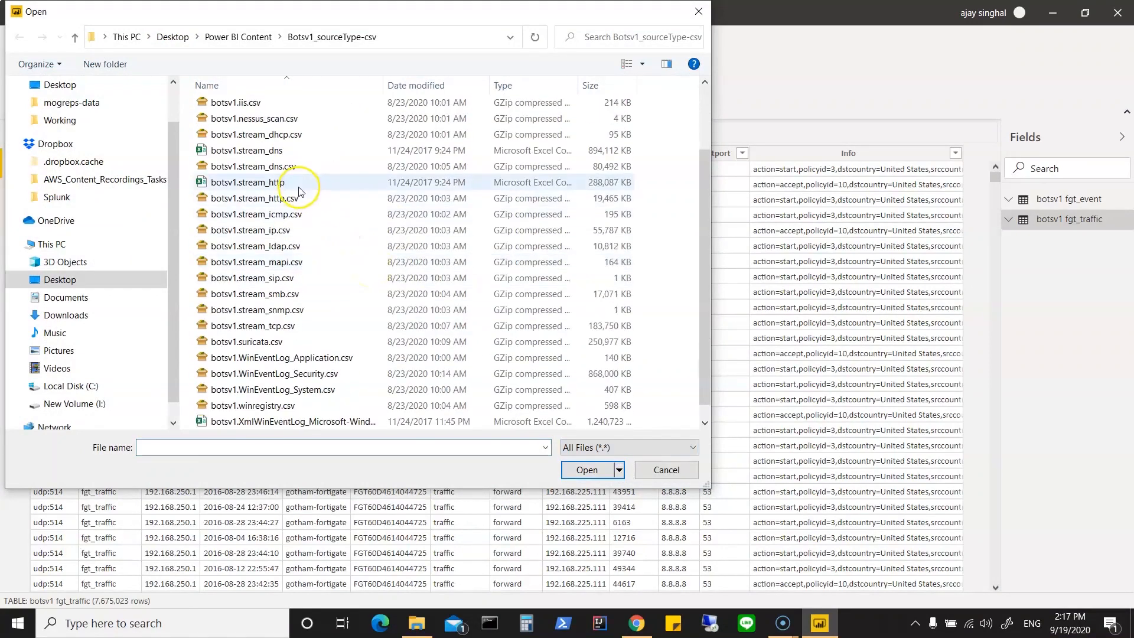
scroll(311, 320, "down", 1)
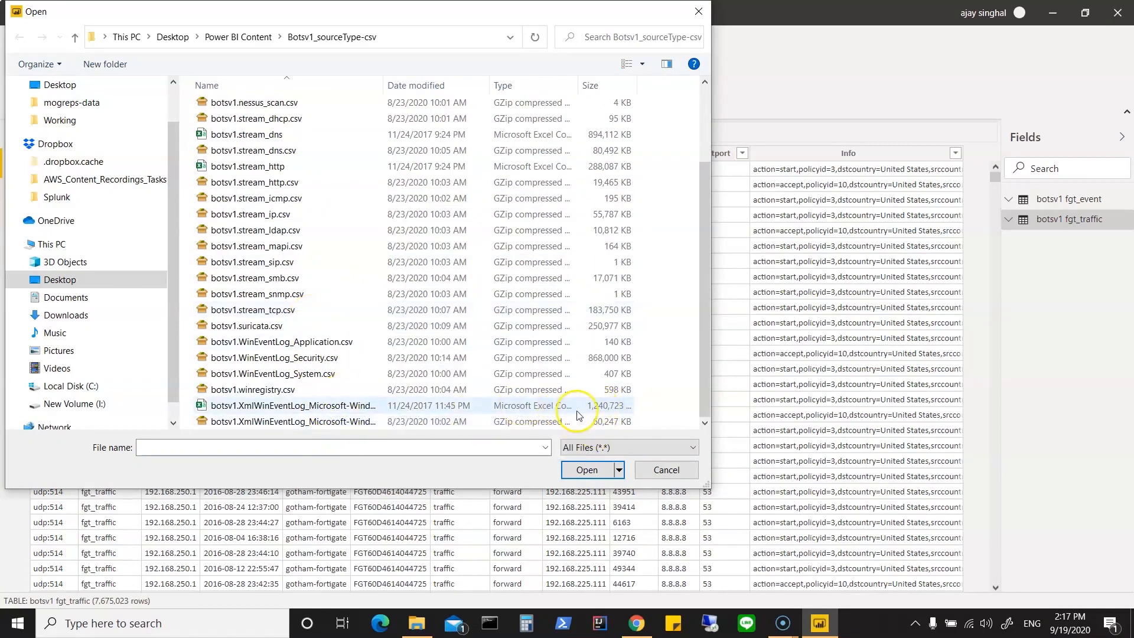
left_click(281, 167)
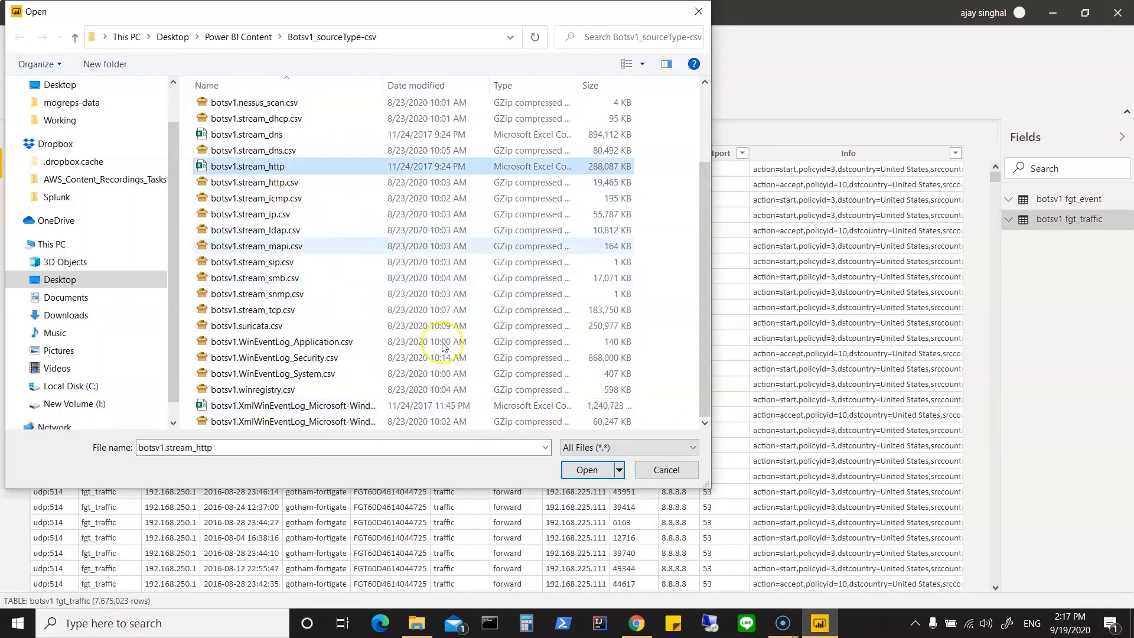
left_click(582, 472)
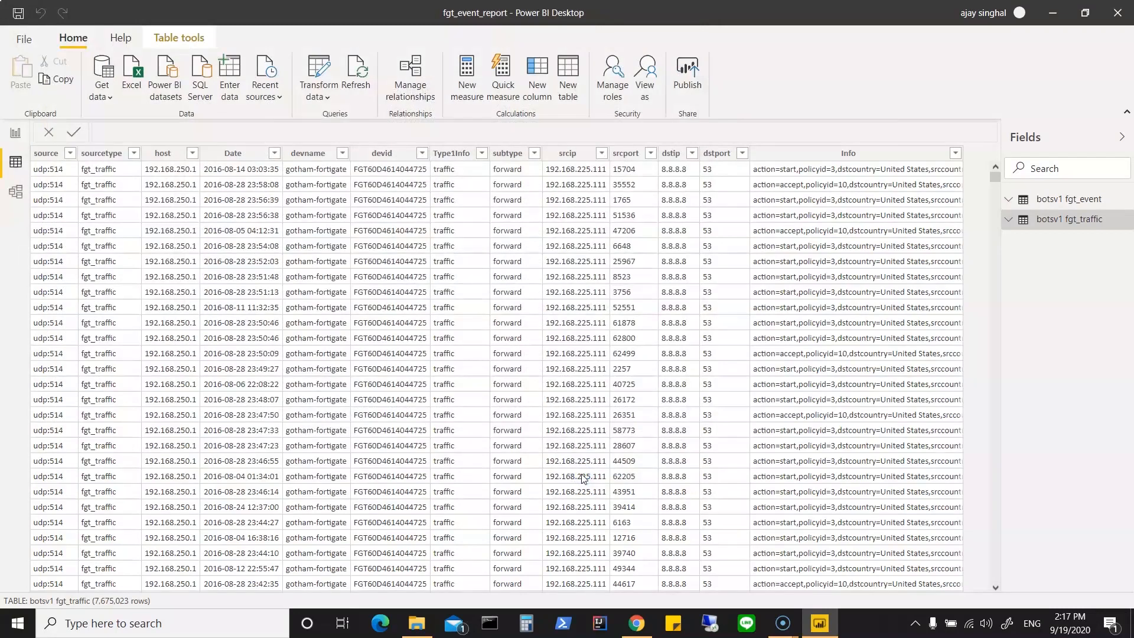
left_click(785, 518)
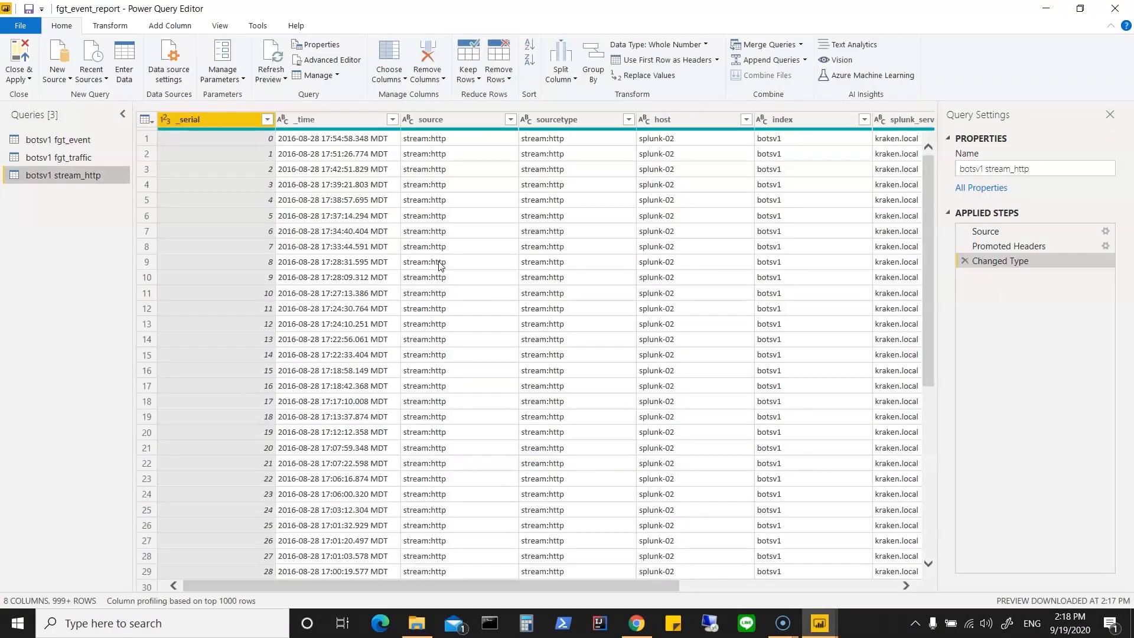
Step: Remove the _serial and _time columns from the botsv1 stream_http query
right_click(215, 120)
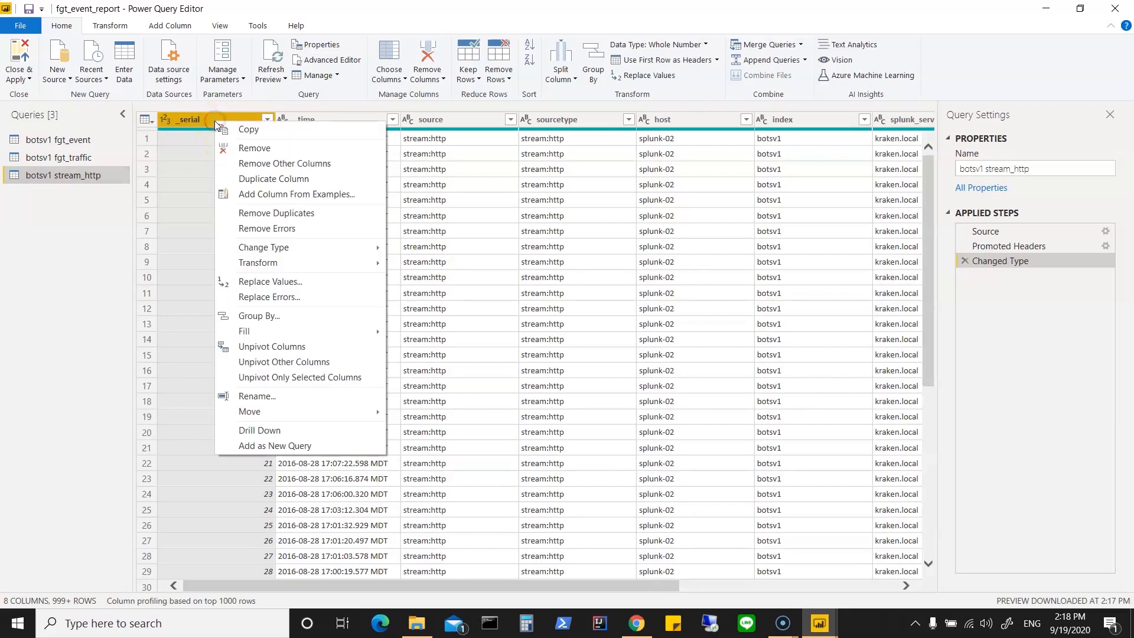
left_click(242, 148)
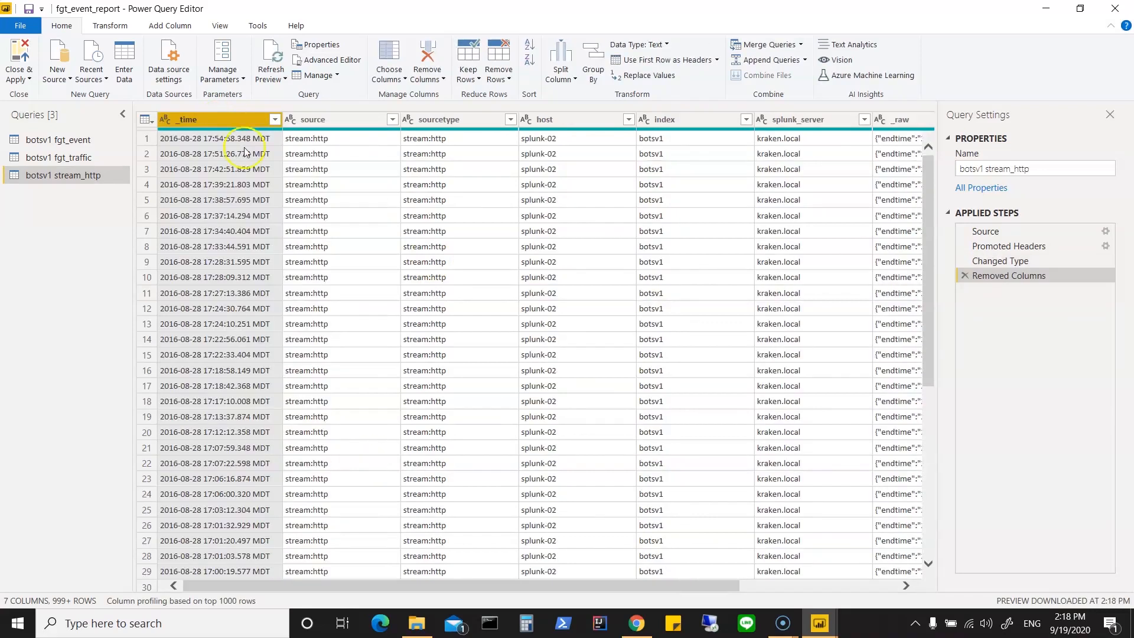
left_click_drag(703, 587, 814, 591)
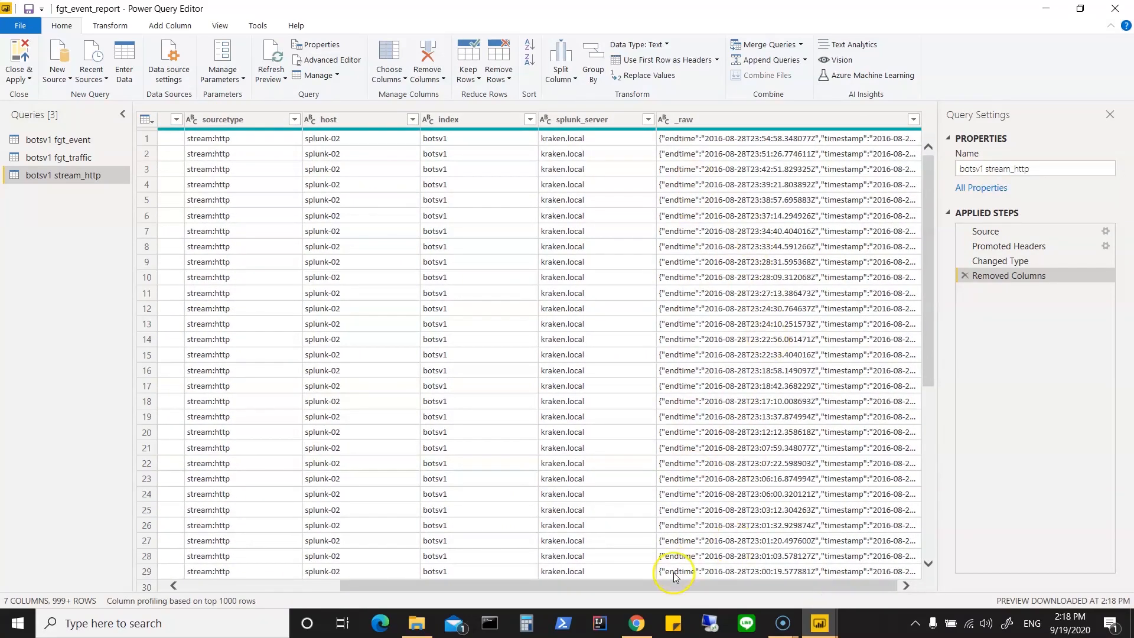
left_click_drag(673, 587, 442, 576)
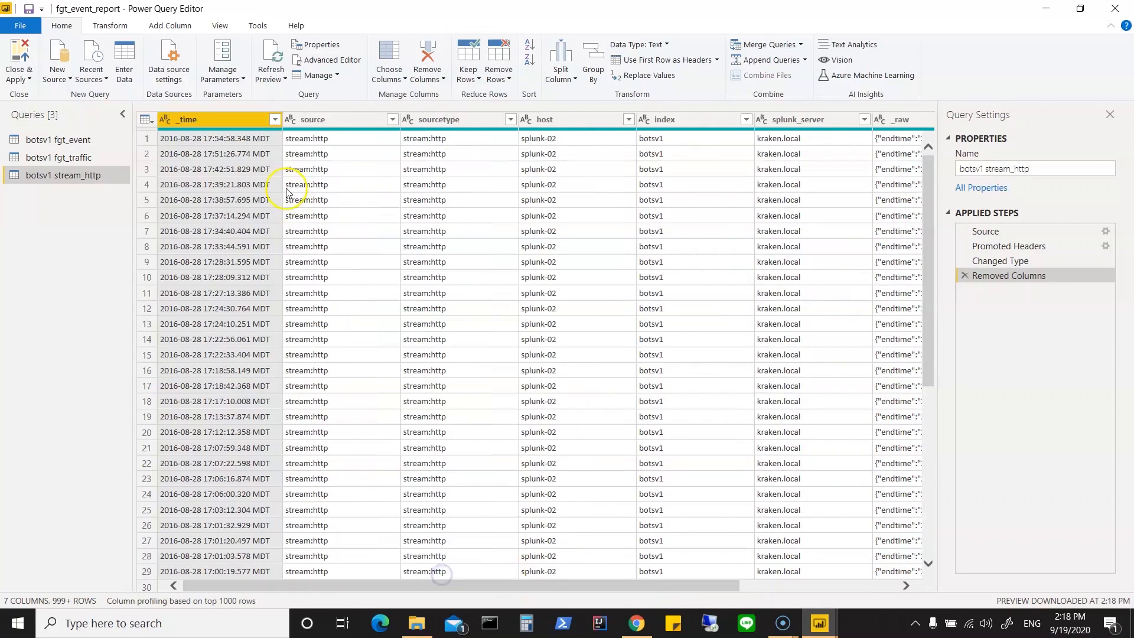
right_click(237, 122)
left_click(268, 147)
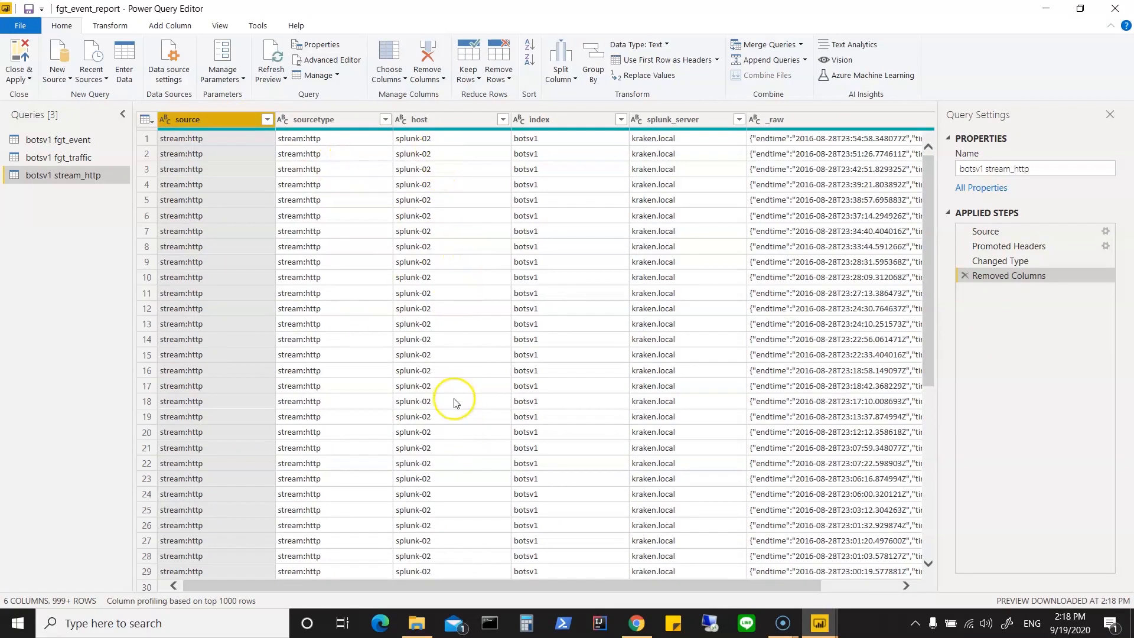
Step: Remove the index, splunk_server and host columns from the botsv1 stream_http query
right_click(569, 116)
left_click(579, 142)
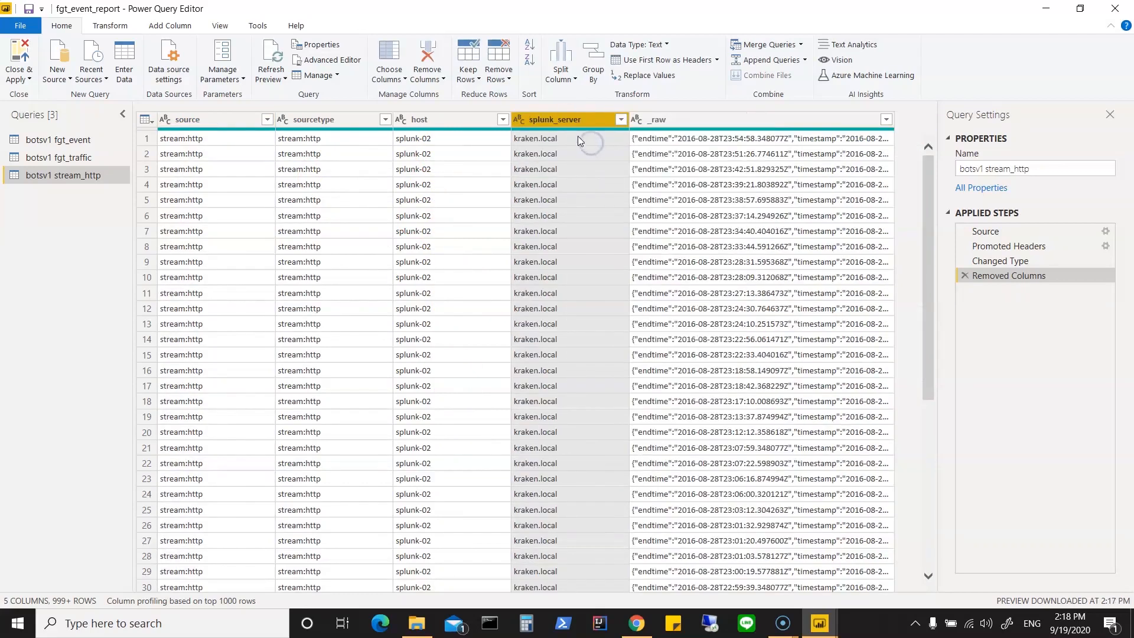
right_click(564, 123)
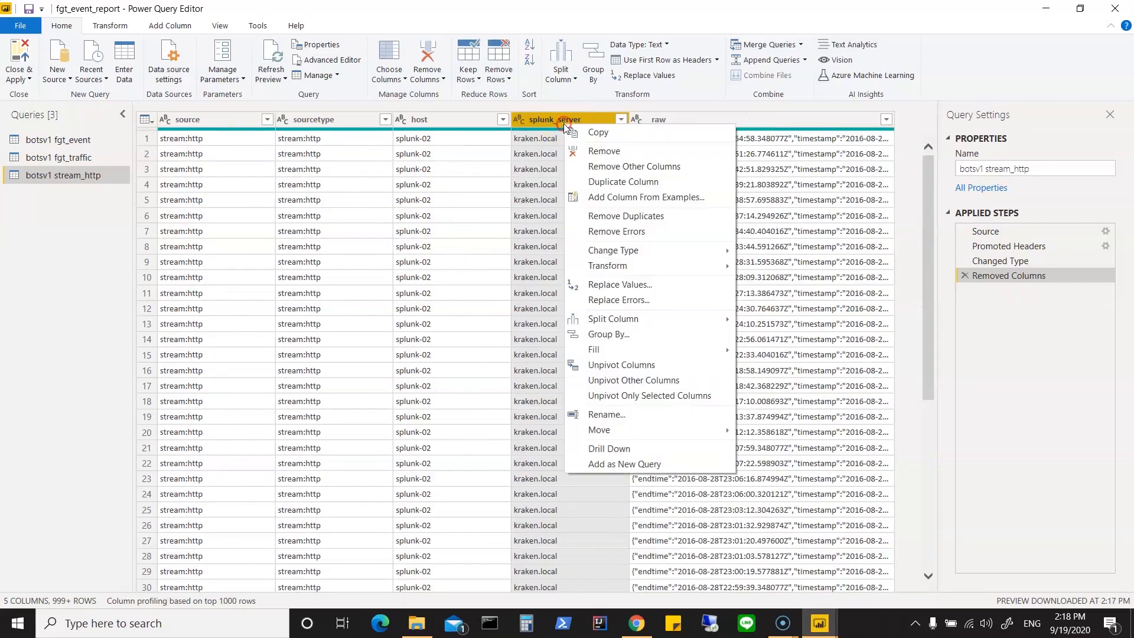
left_click(593, 154)
left_click(455, 122)
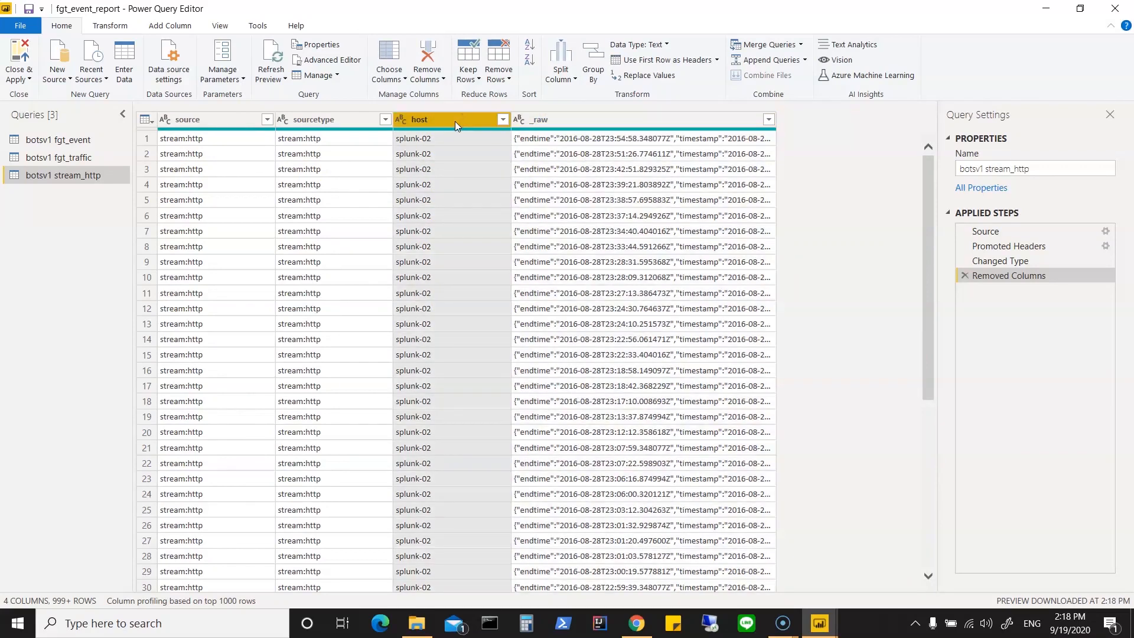
scroll(455, 427, "down", 9)
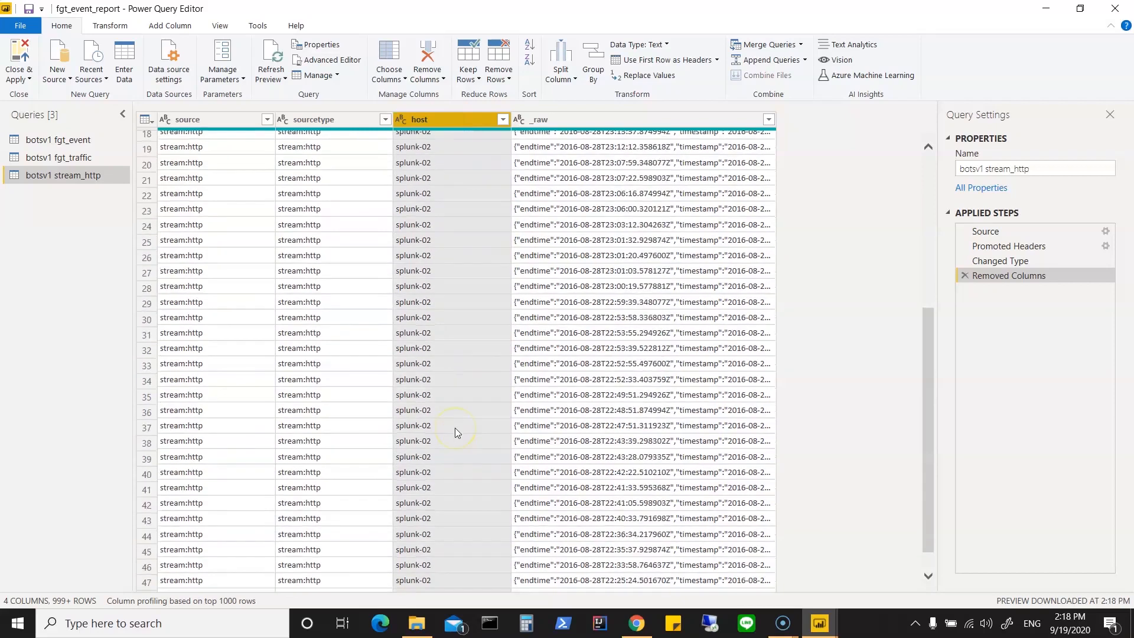
left_click(455, 443)
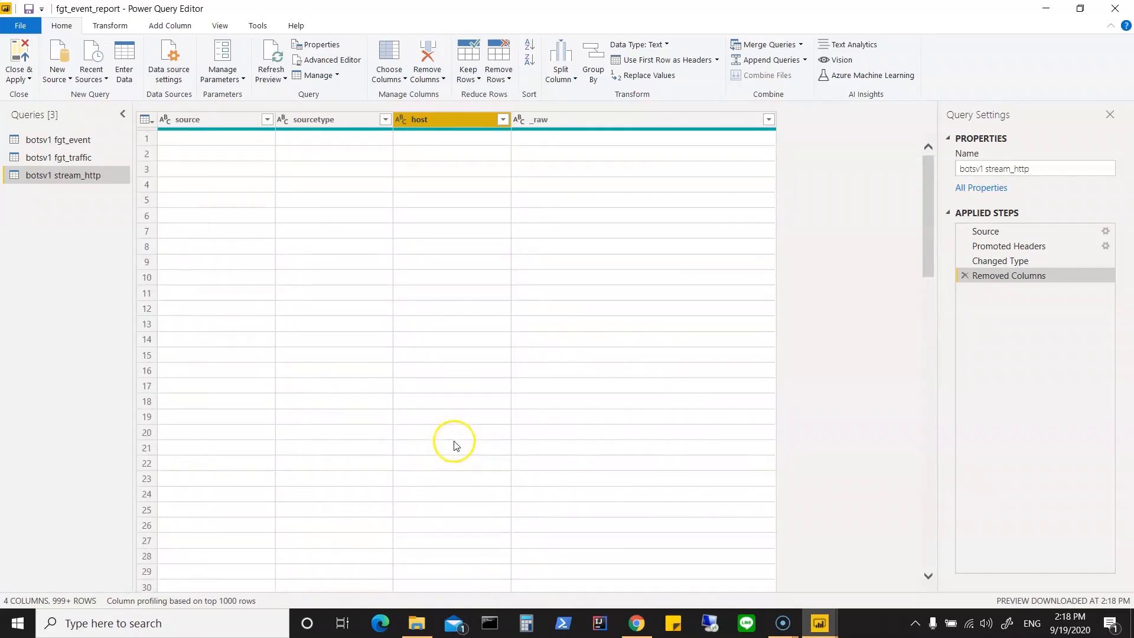
right_click(443, 121)
left_click(463, 147)
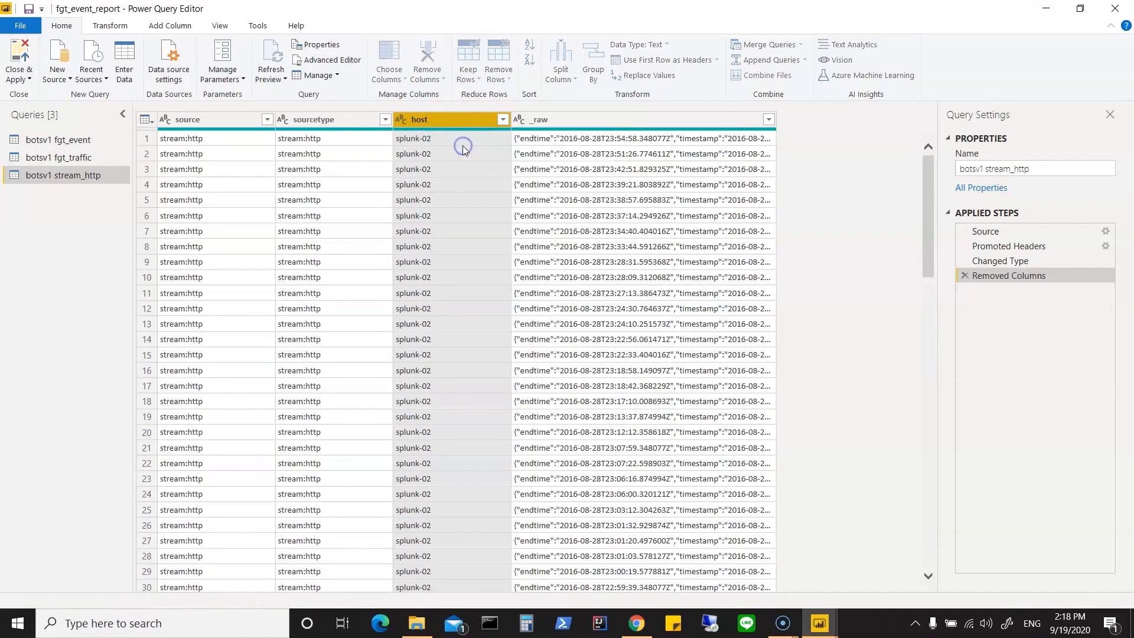
Step: Inspect the first _raw value in an enlarged preview, then split the _raw column by comma at each occurrence of the delimiter
left_click(483, 140)
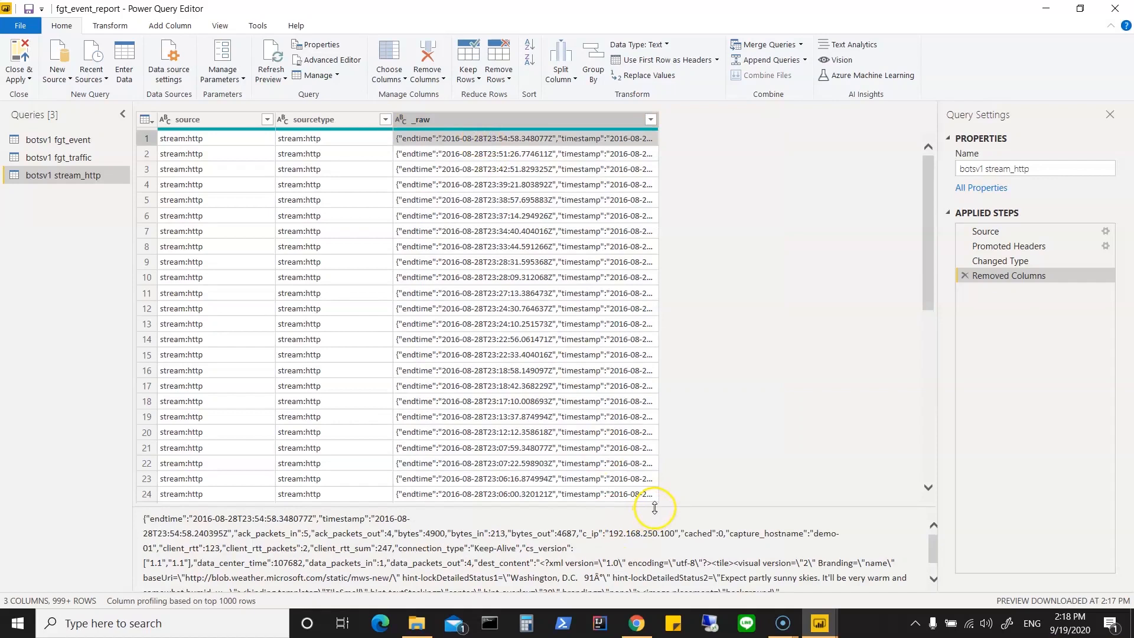
left_click_drag(653, 506, 707, 345)
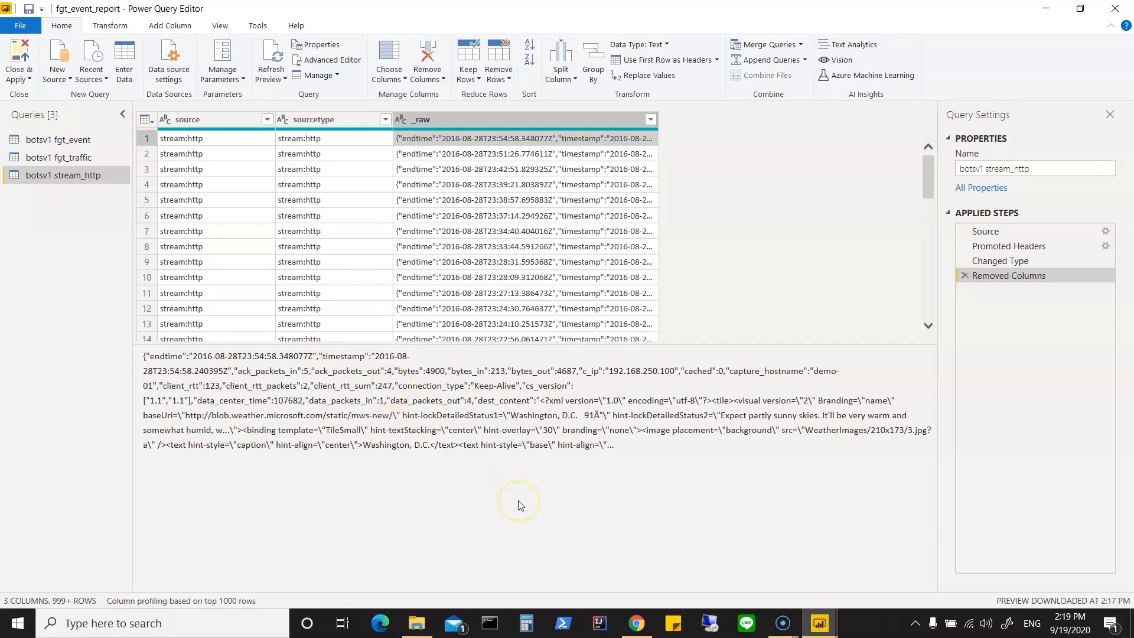
right_click(586, 118)
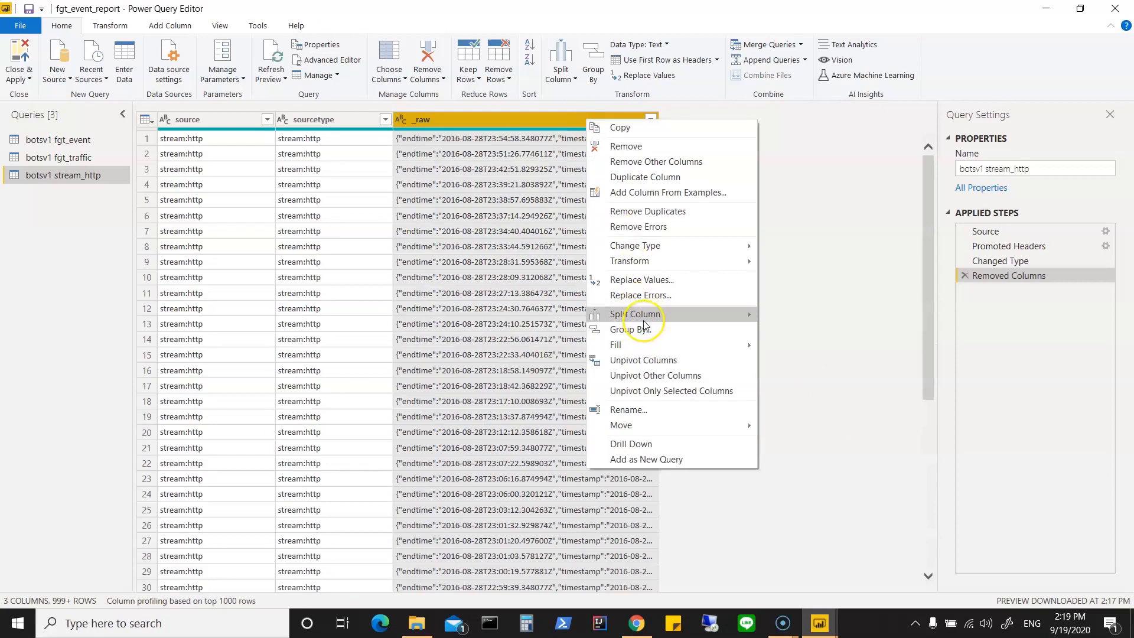
mouse_move(647, 320)
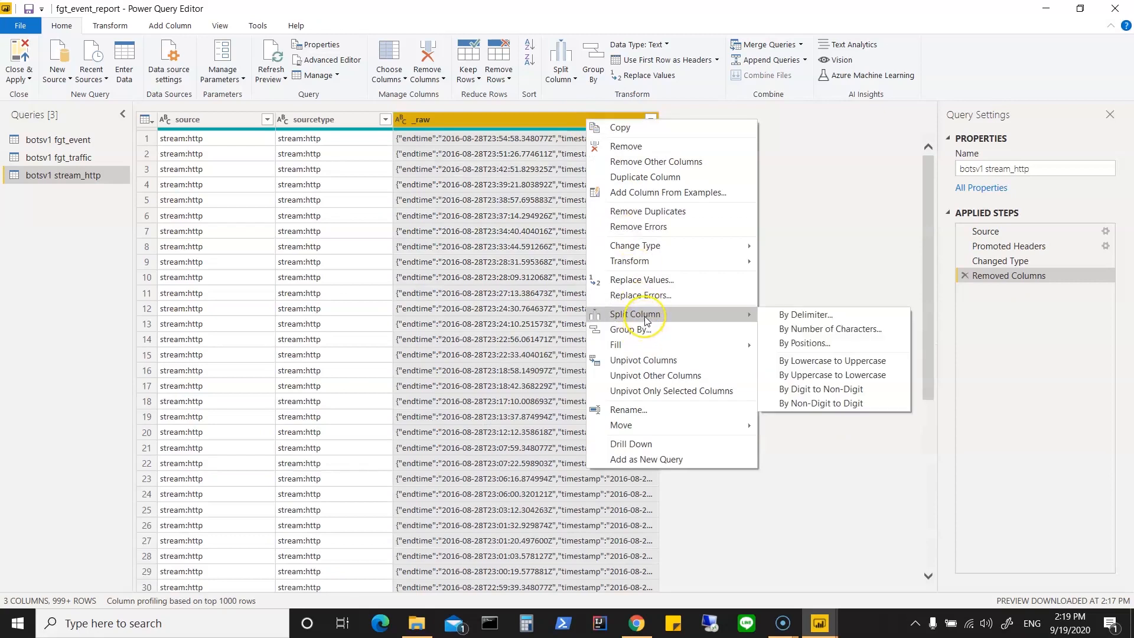
left_click(796, 317)
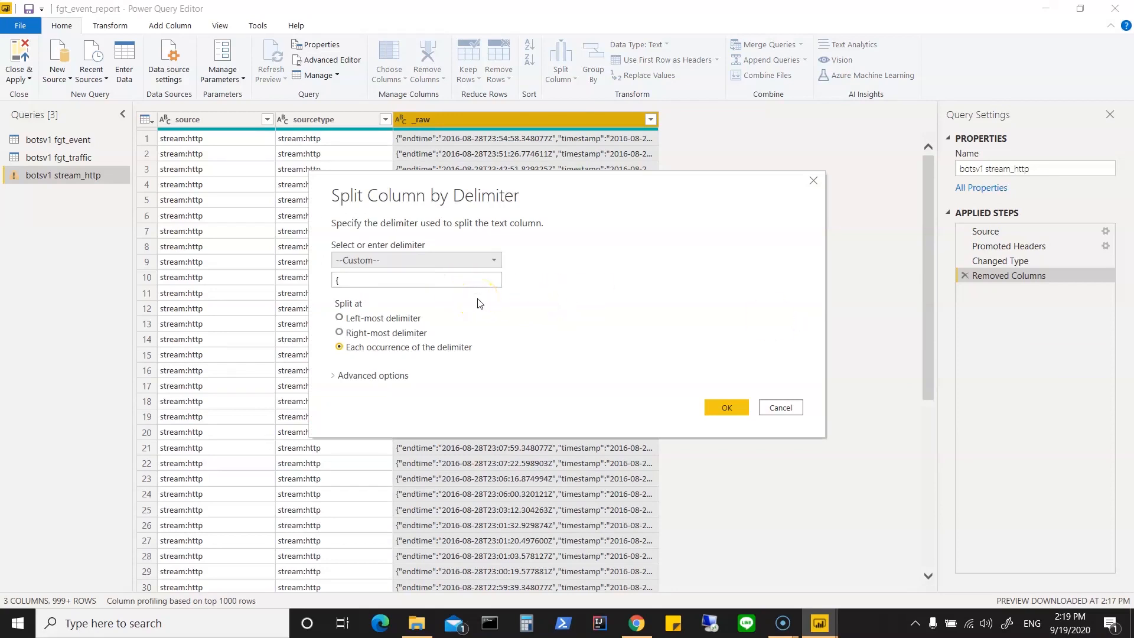
left_click(494, 260)
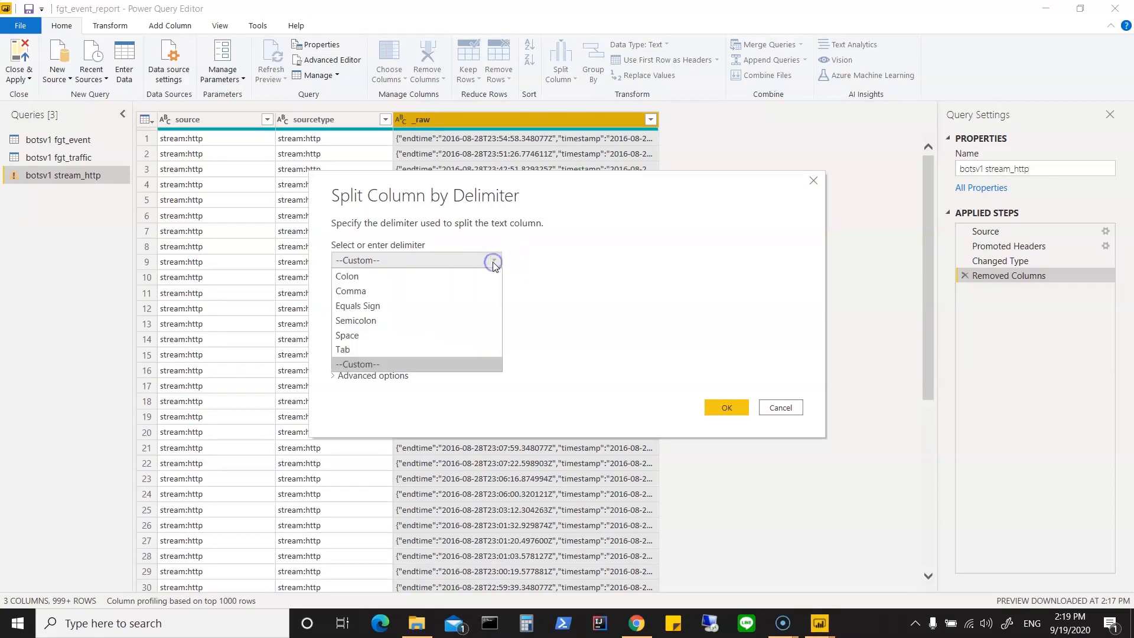
left_click(434, 288)
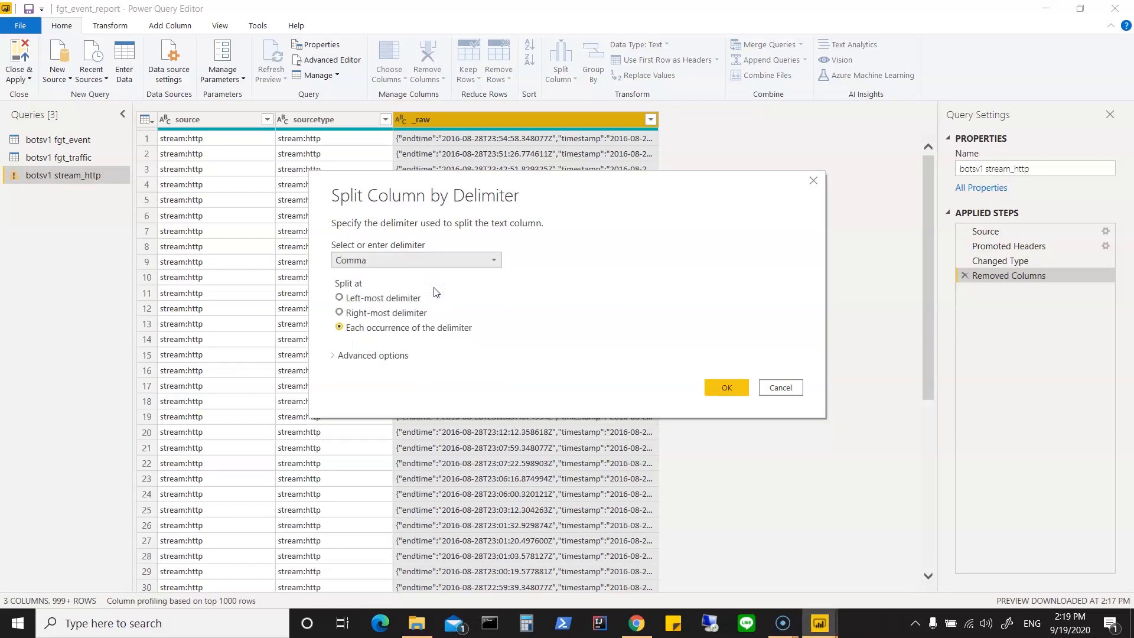
left_click(726, 389)
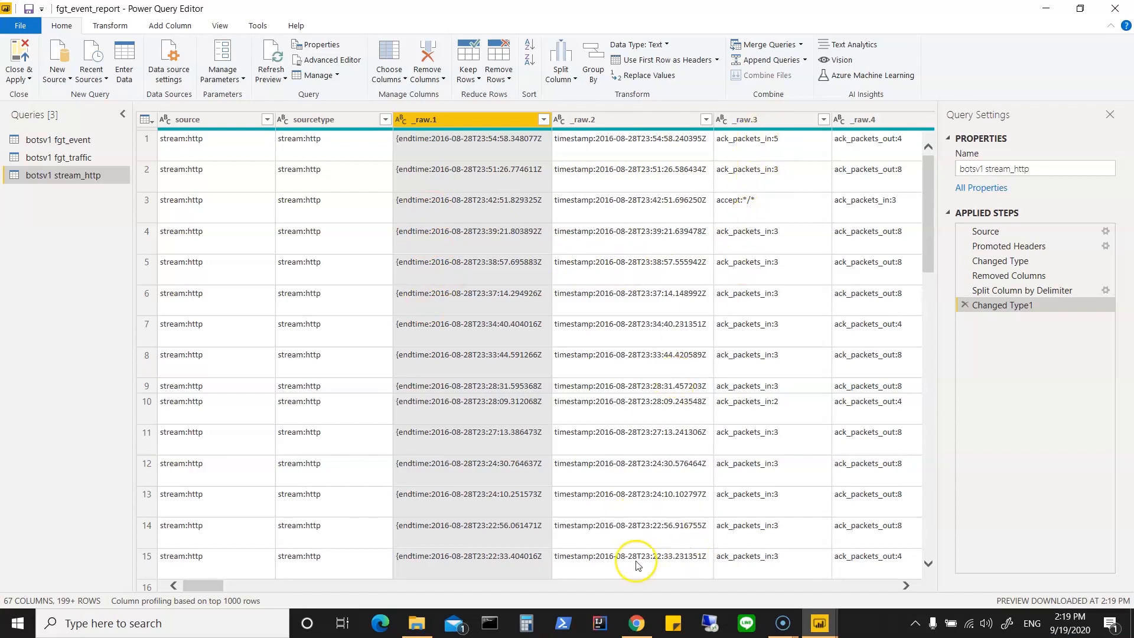
Step: Look over the split _raw columns and rename _raw.1 to endtime
left_click_drag(209, 592, 253, 600)
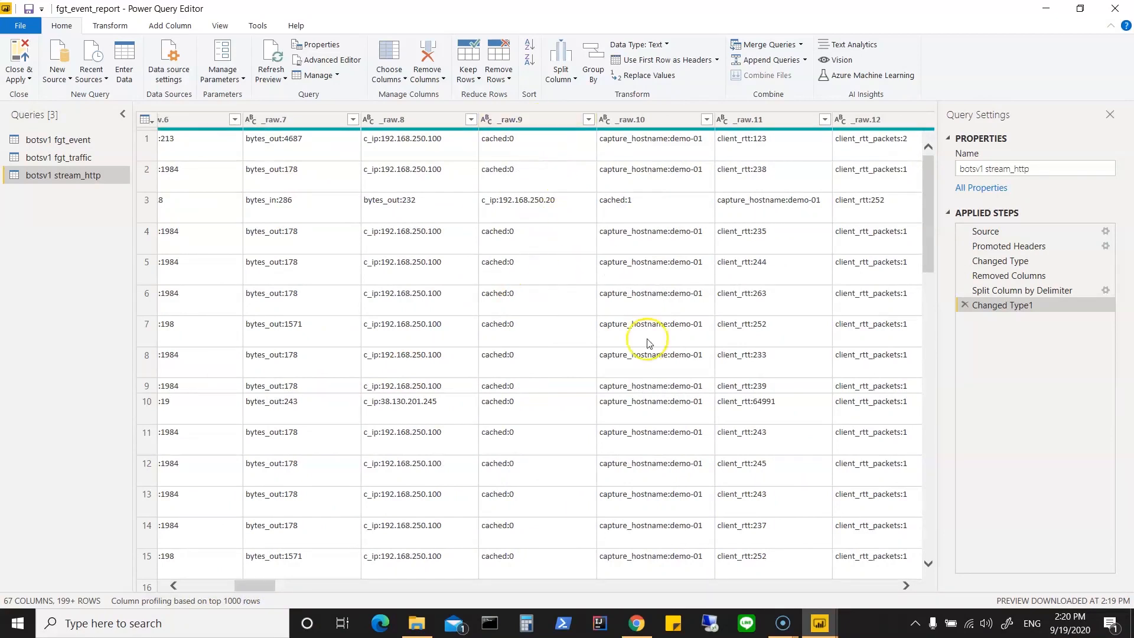
left_click_drag(260, 586, 181, 585)
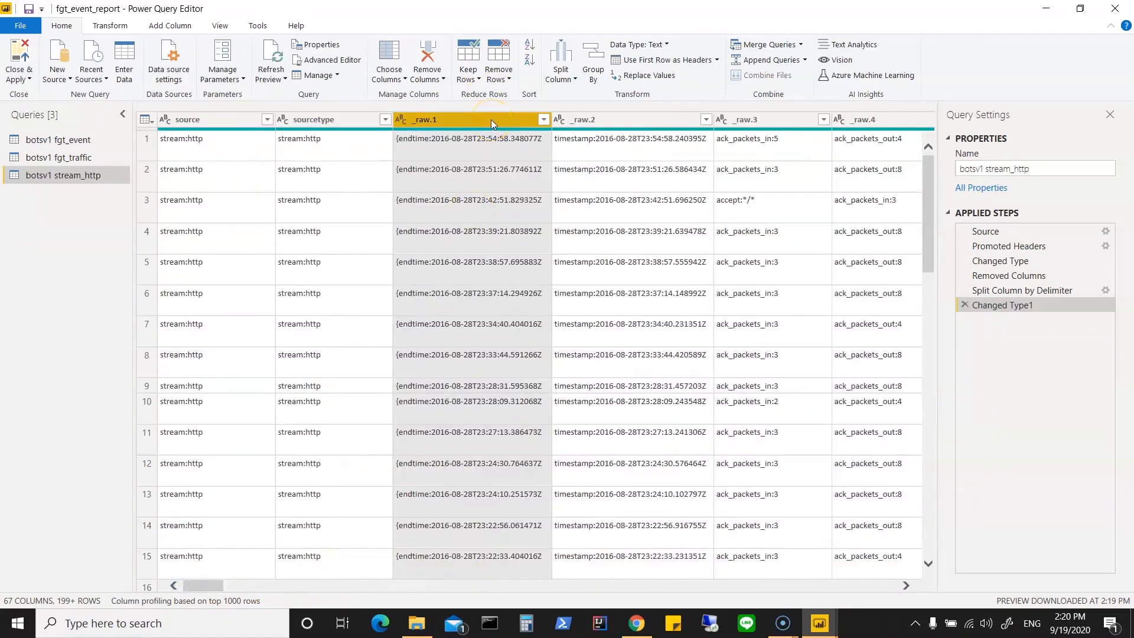
left_click(603, 120)
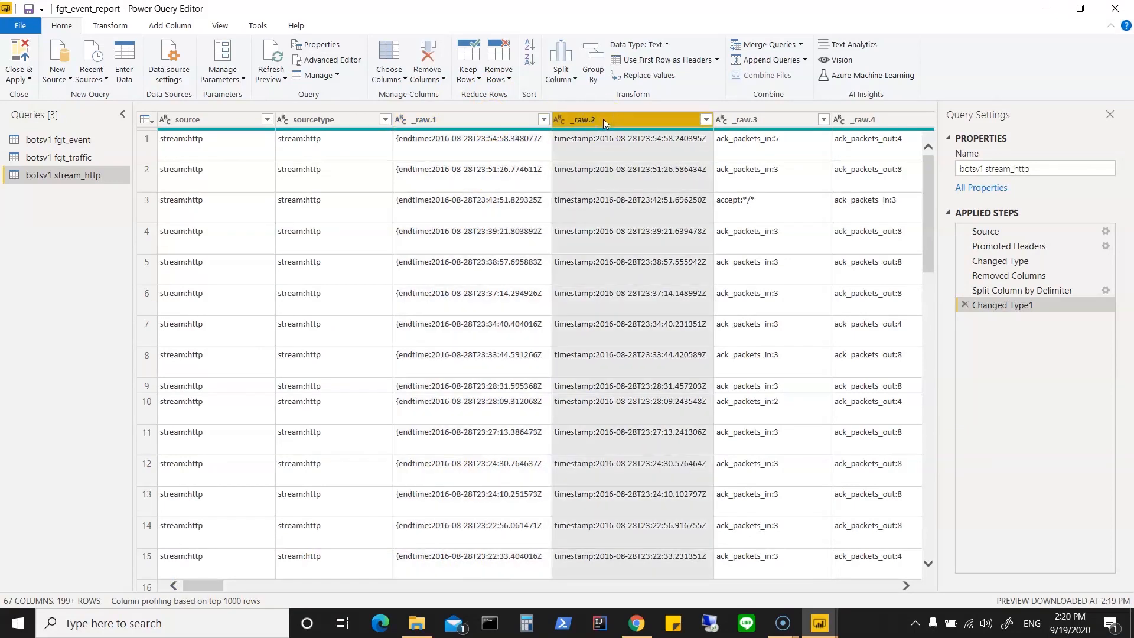
left_click(494, 126)
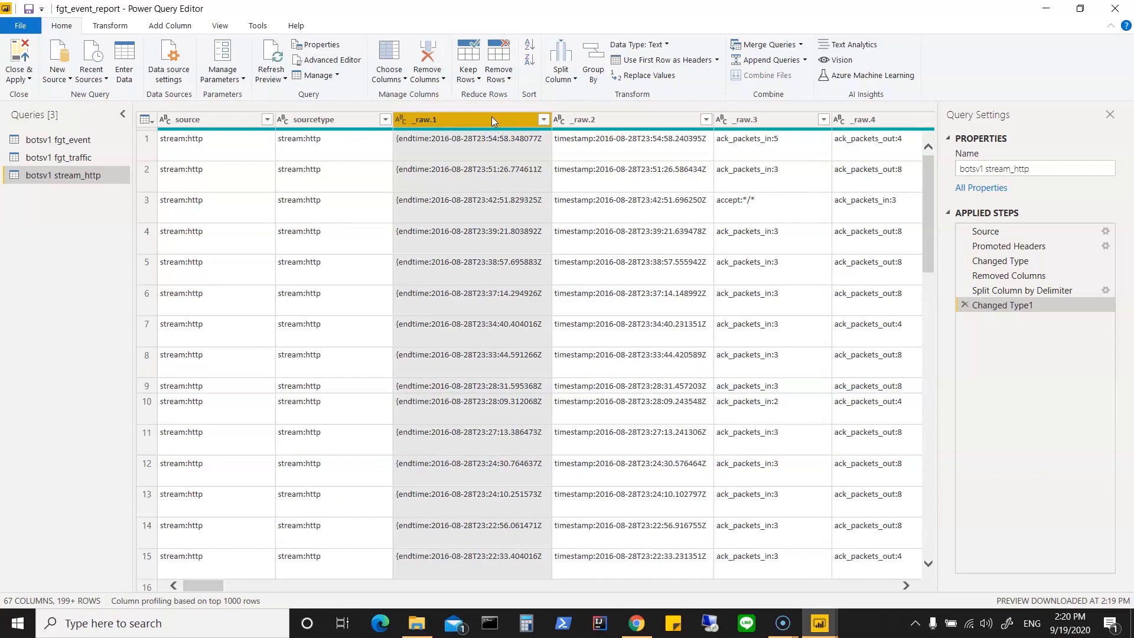
right_click(493, 120)
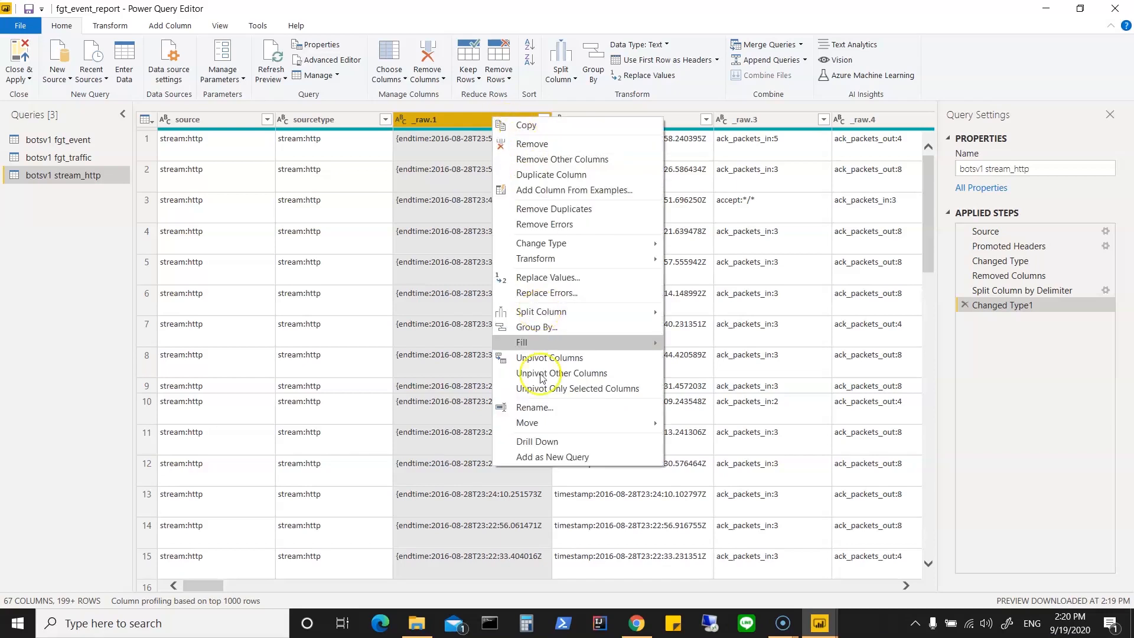
left_click(539, 408)
type("endtime")
left_click(599, 195)
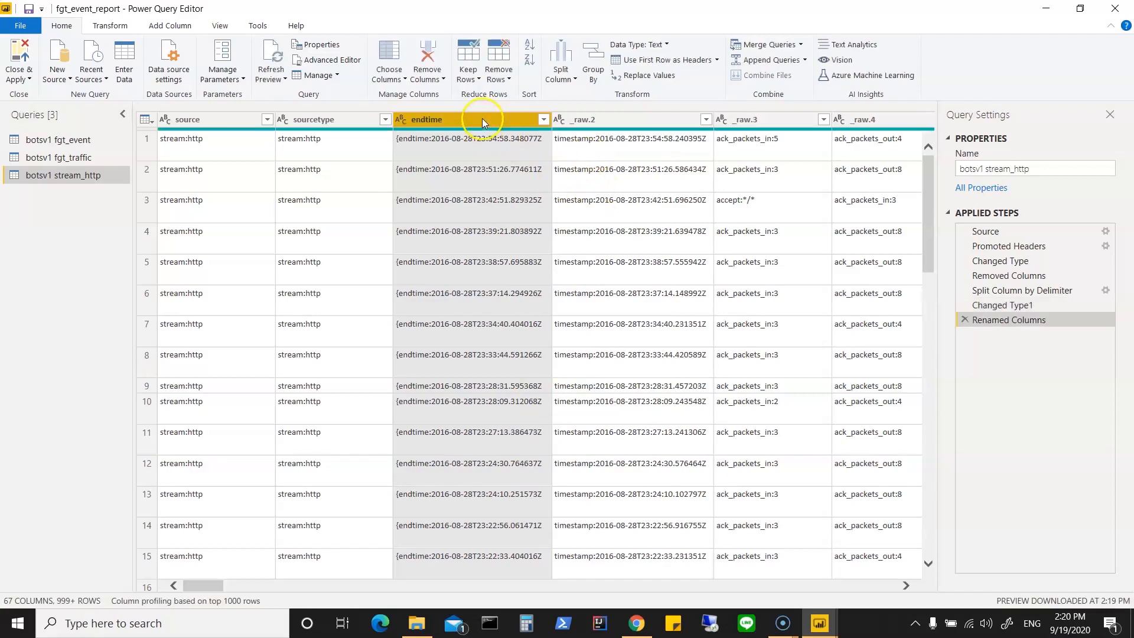
Step: Replace the {endtime: prefix with nothing in the values of the endtime column
right_click(482, 119)
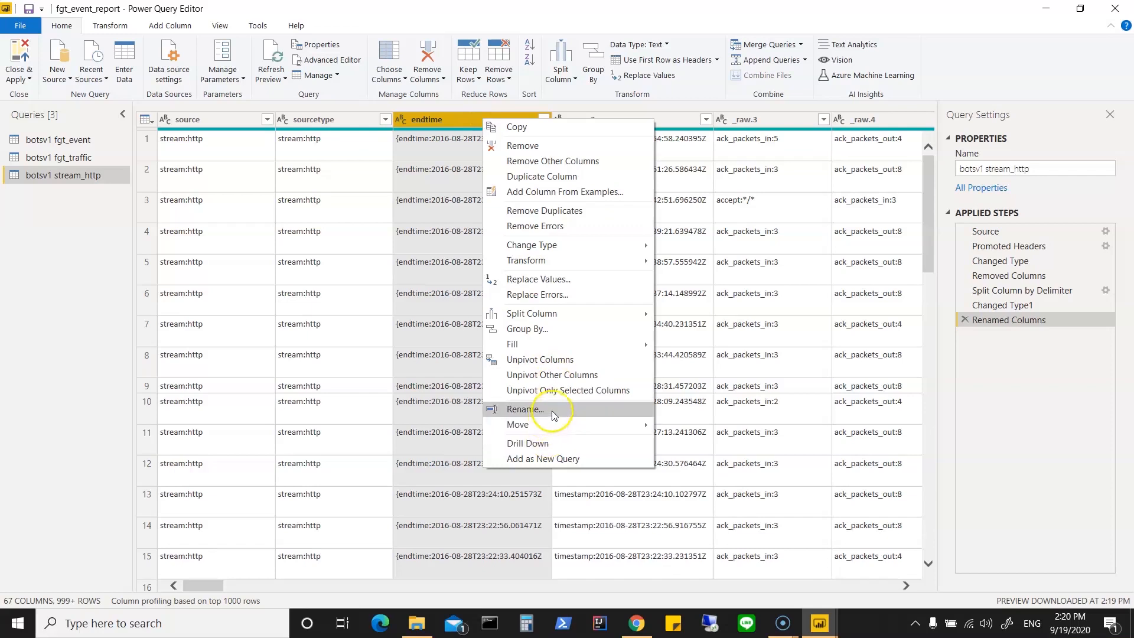
left_click(606, 278)
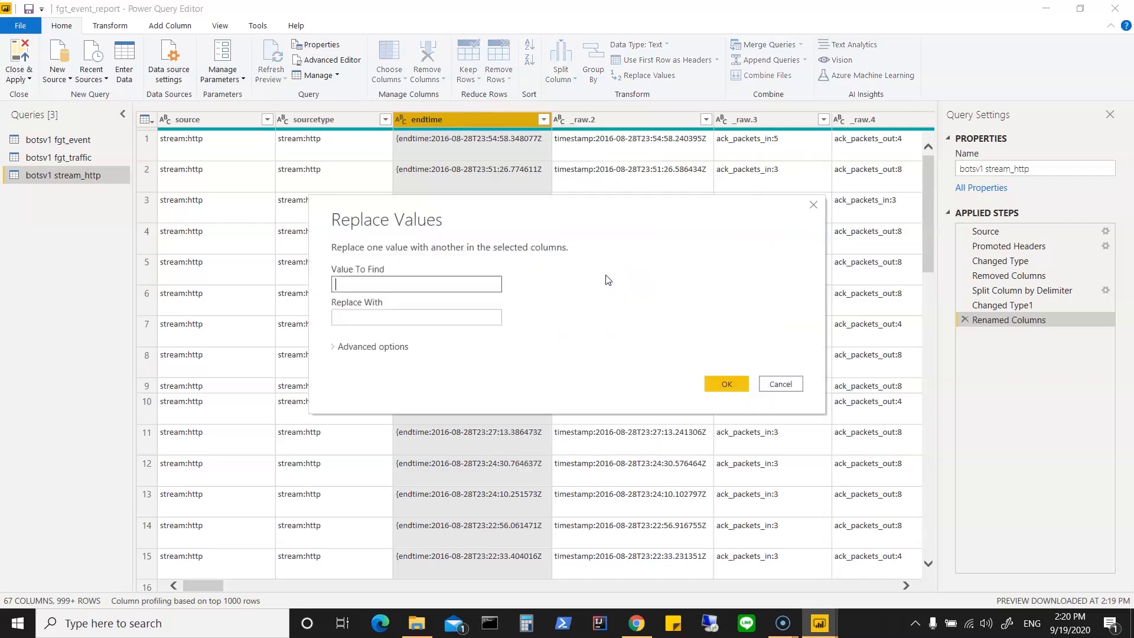
type("{endtime:")
left_click(720, 386)
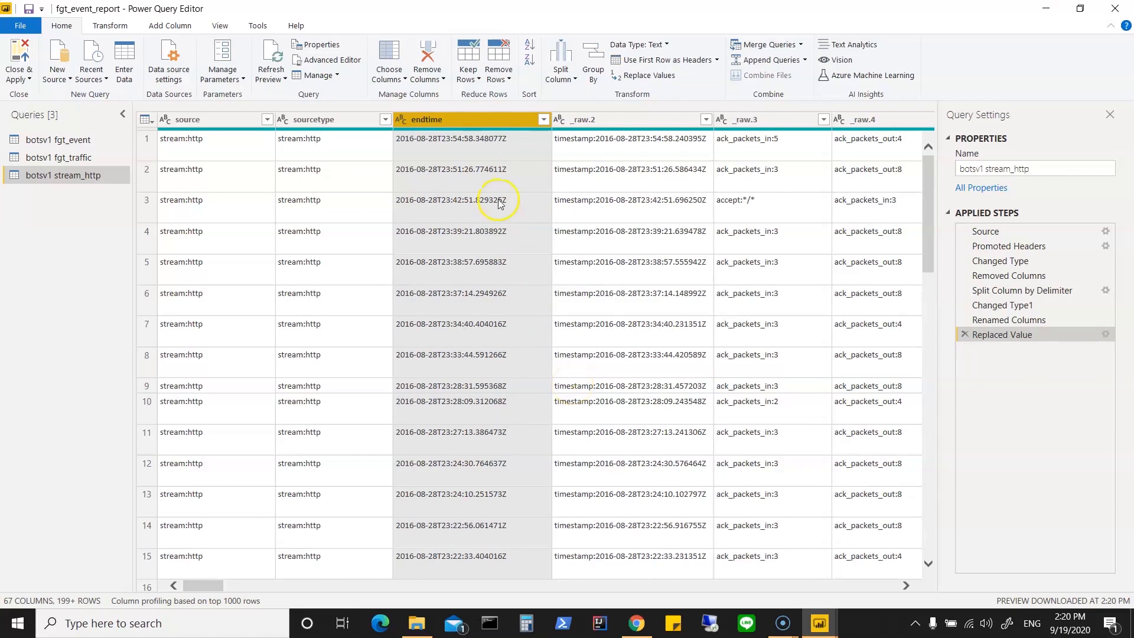
Step: Apply a second value replacement to the endtime column
left_click(529, 152)
right_click(505, 119)
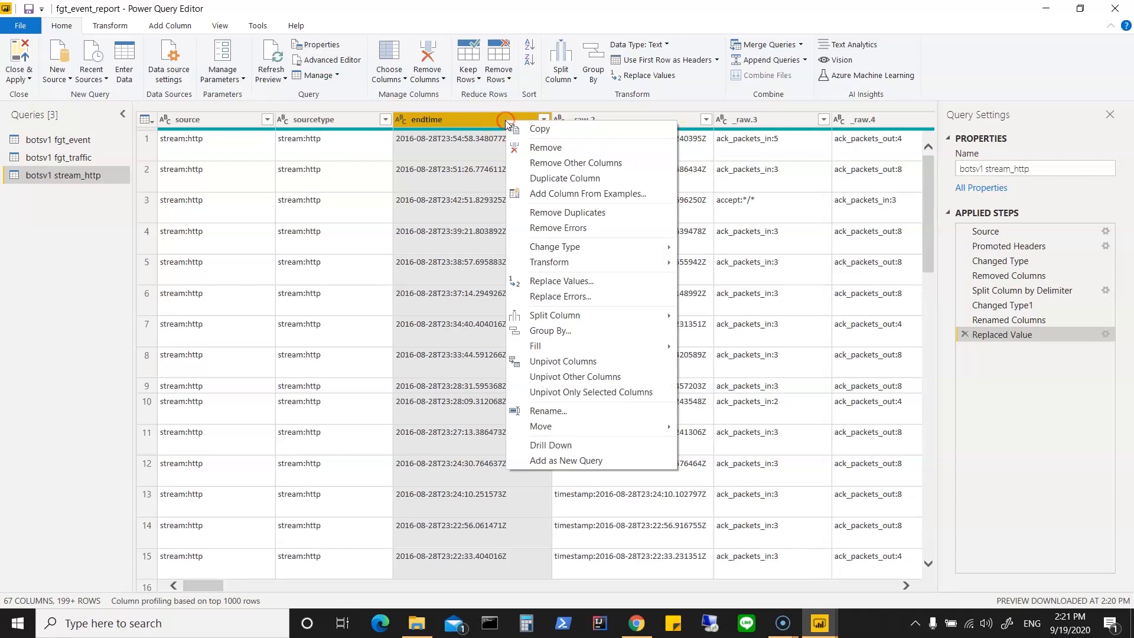
left_click(608, 281)
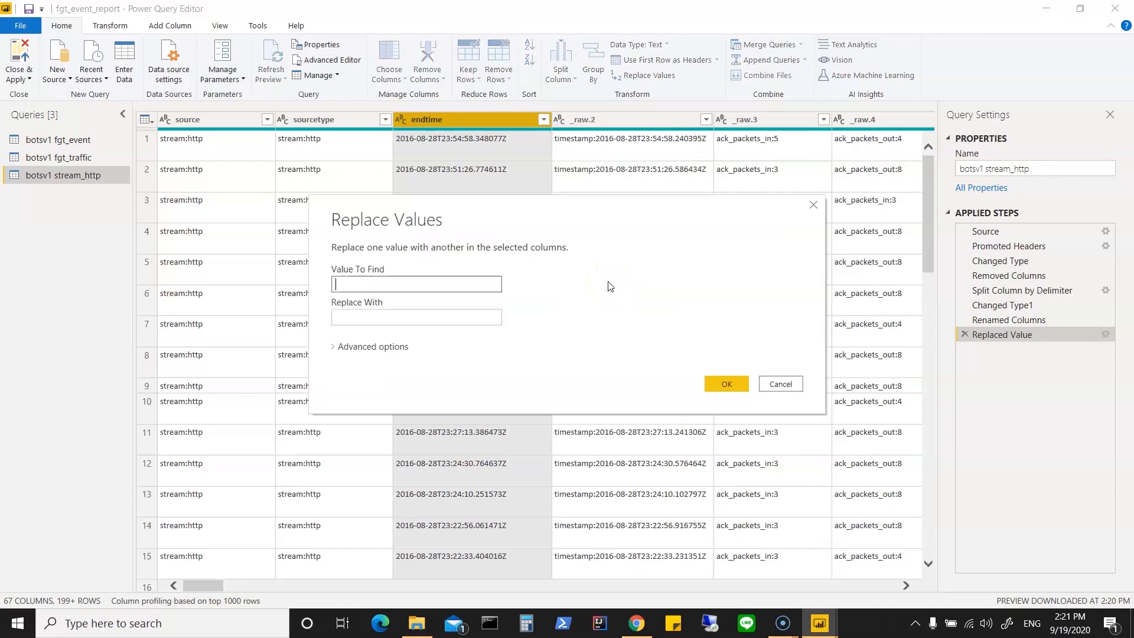
left_click(409, 285)
left_click(716, 381)
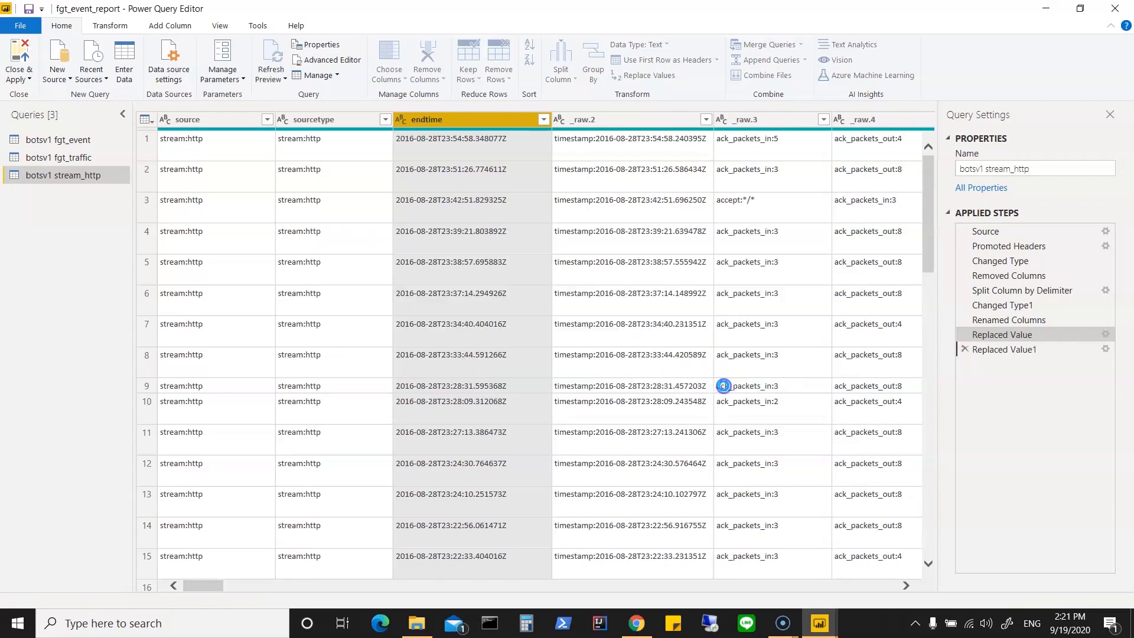
Step: Try to replace the letter T in the values of the endtime column
right_click(506, 116)
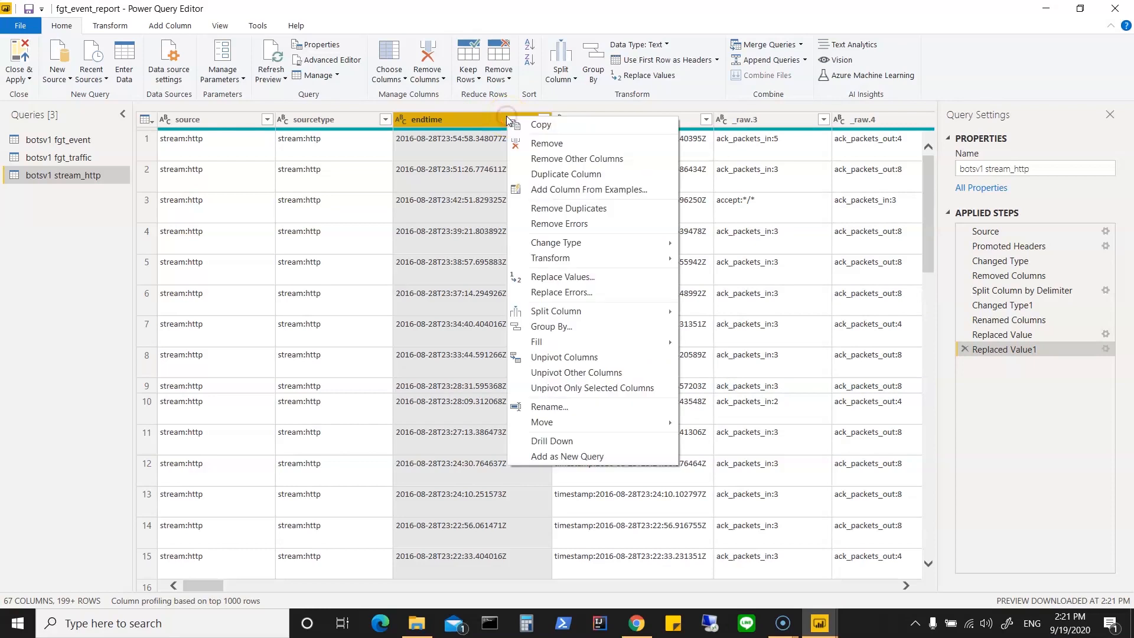
left_click(598, 282)
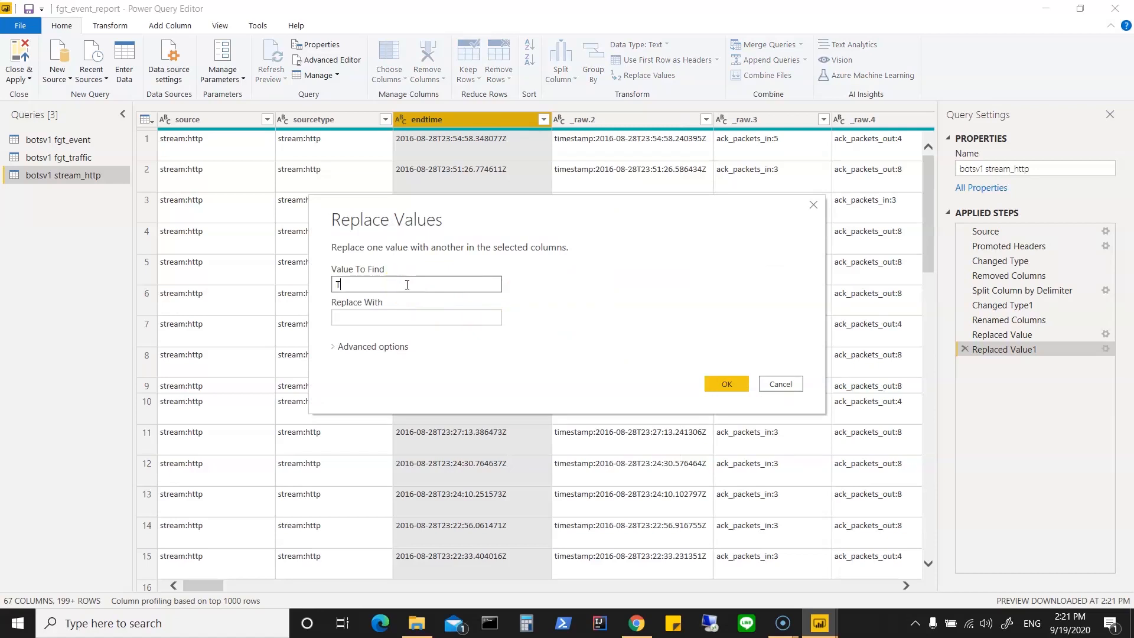
key("Tab")
left_click(727, 384)
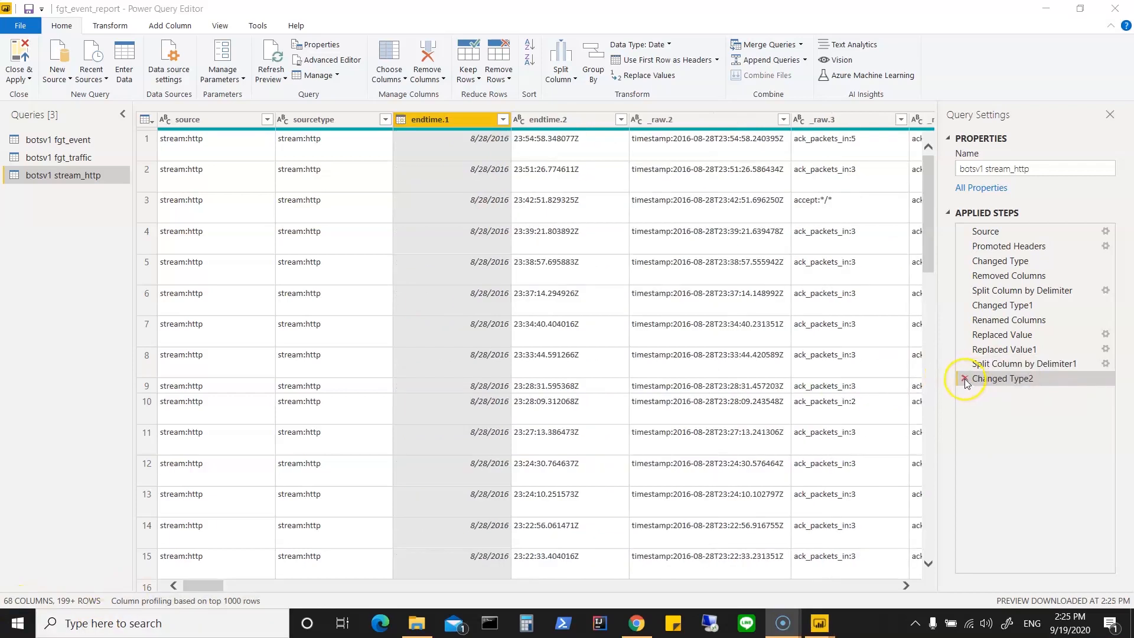
Step: Delete the Changed Type2 and Split Column by Delimiter1 steps, then split endtime at each occurrence of the custom delimiter T
left_click(964, 378)
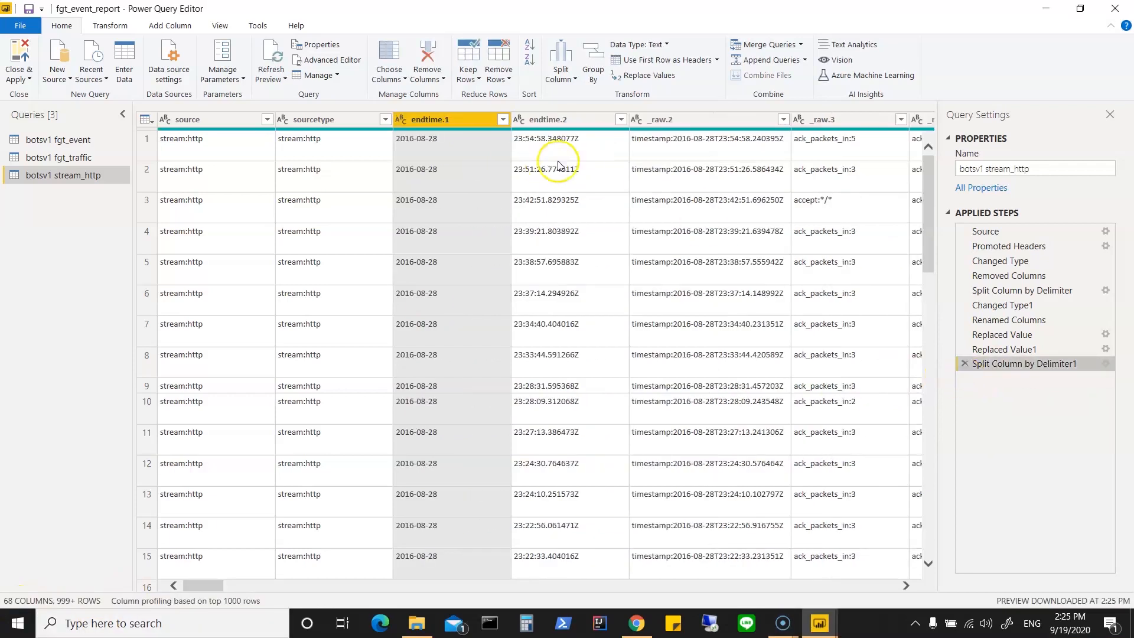
left_click(964, 364)
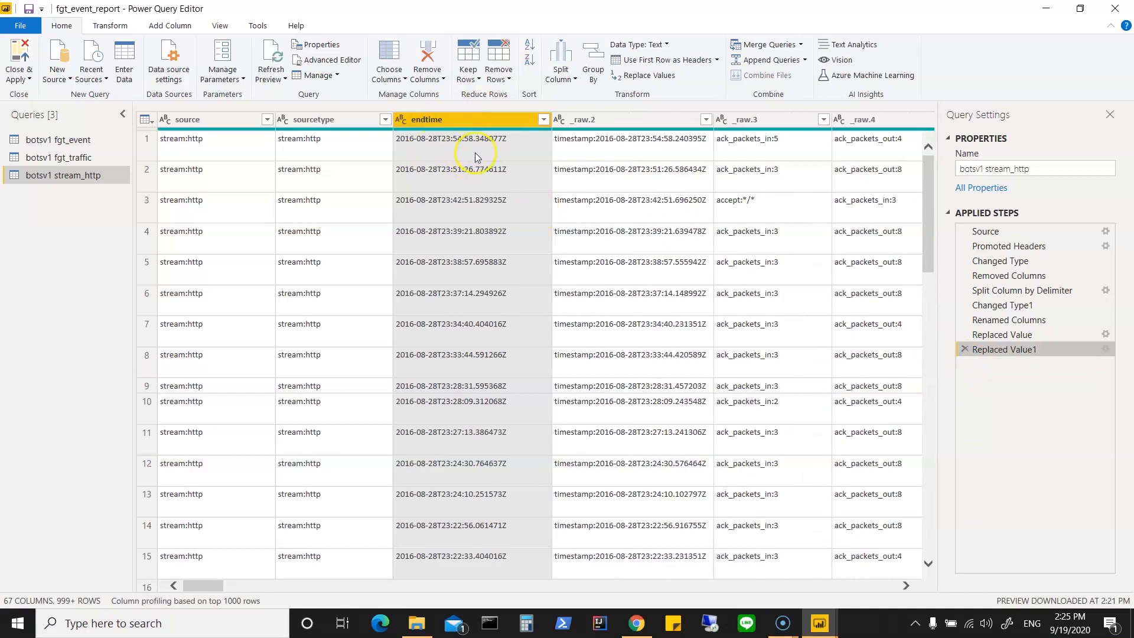
right_click(468, 122)
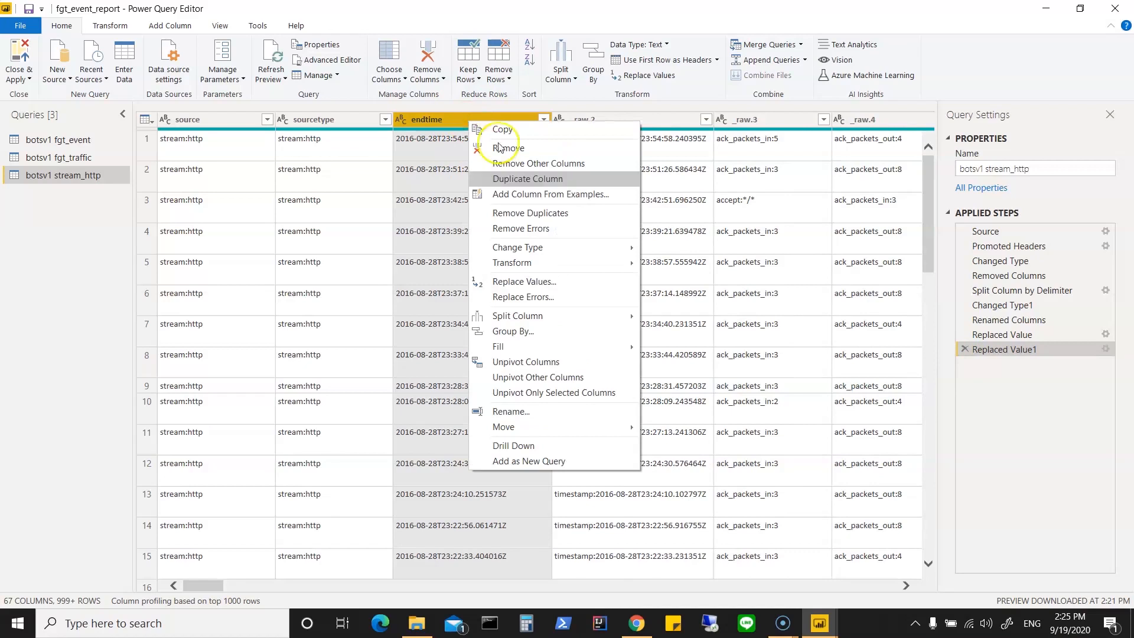
mouse_move(573, 317)
left_click(670, 318)
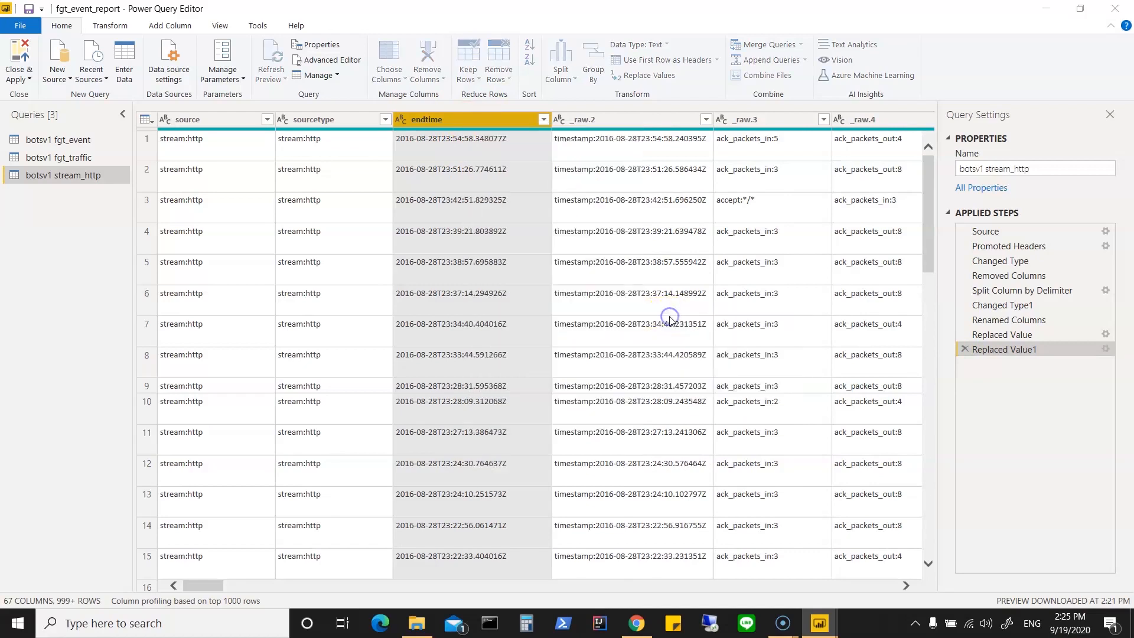
left_click(355, 278)
type("T")
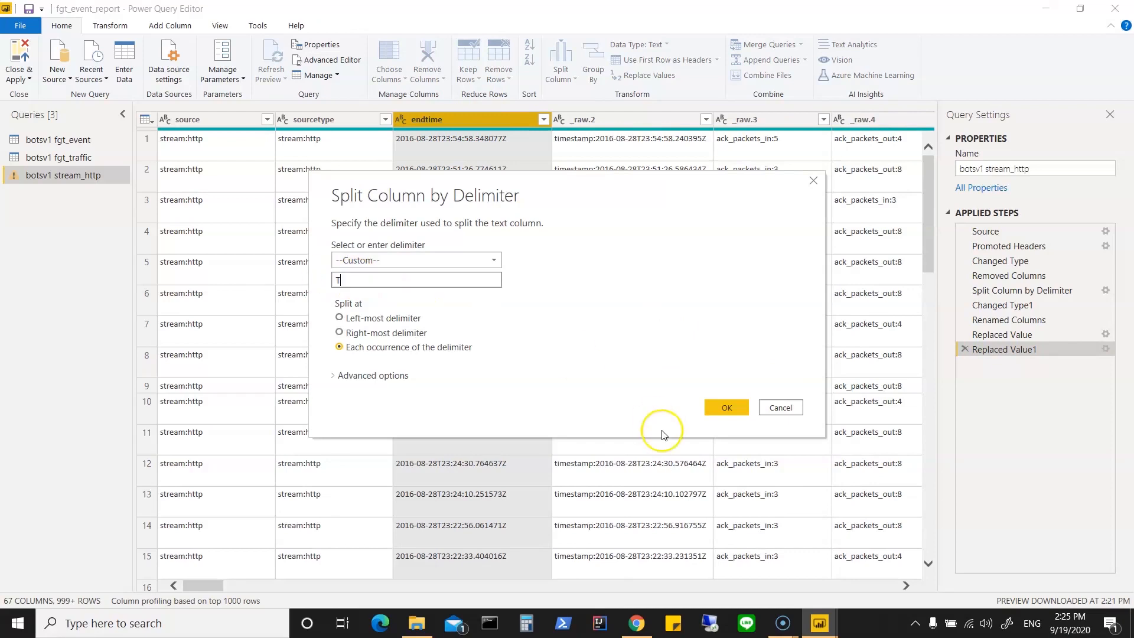
left_click(725, 407)
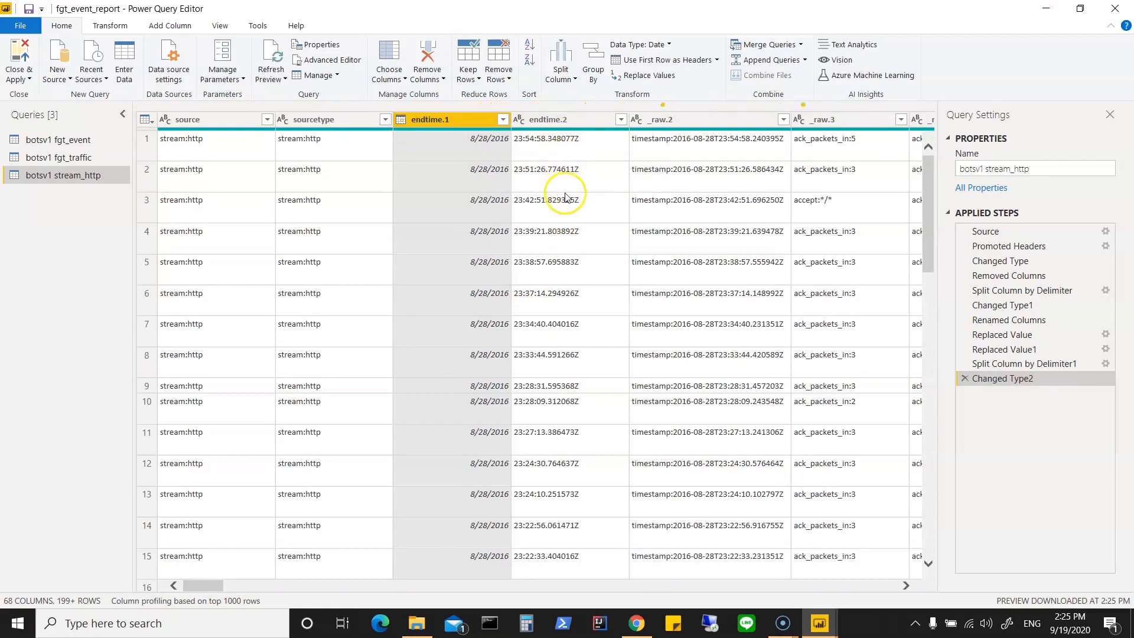
Step: Remove the _raw.2 timestamp column from the botsv1 stream_http query
left_click(691, 121)
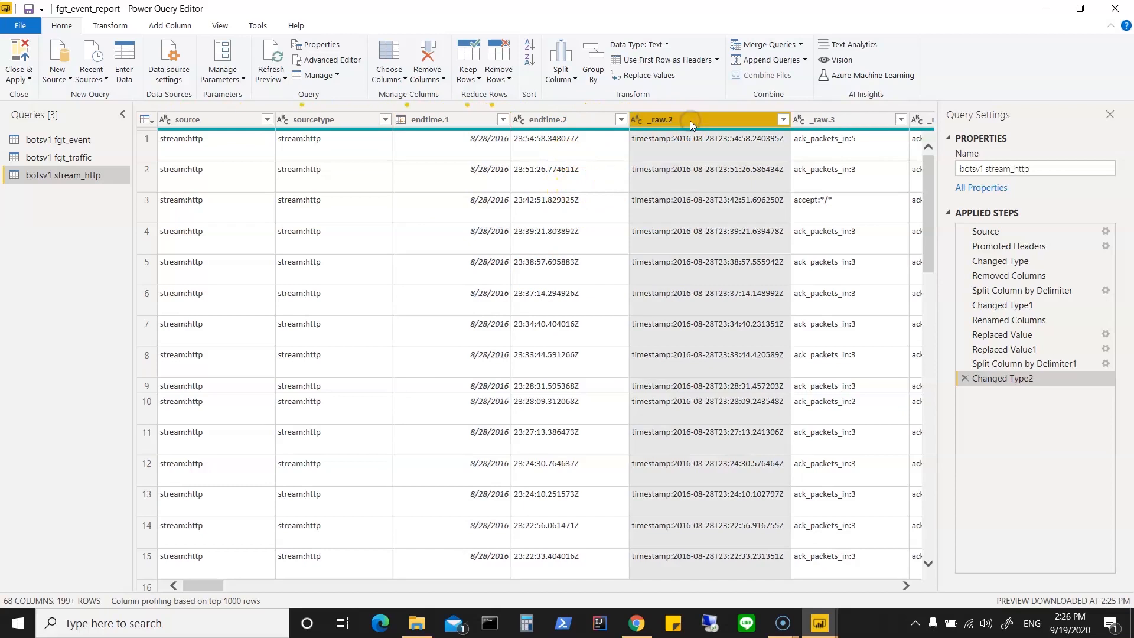
right_click(691, 122)
left_click(716, 145)
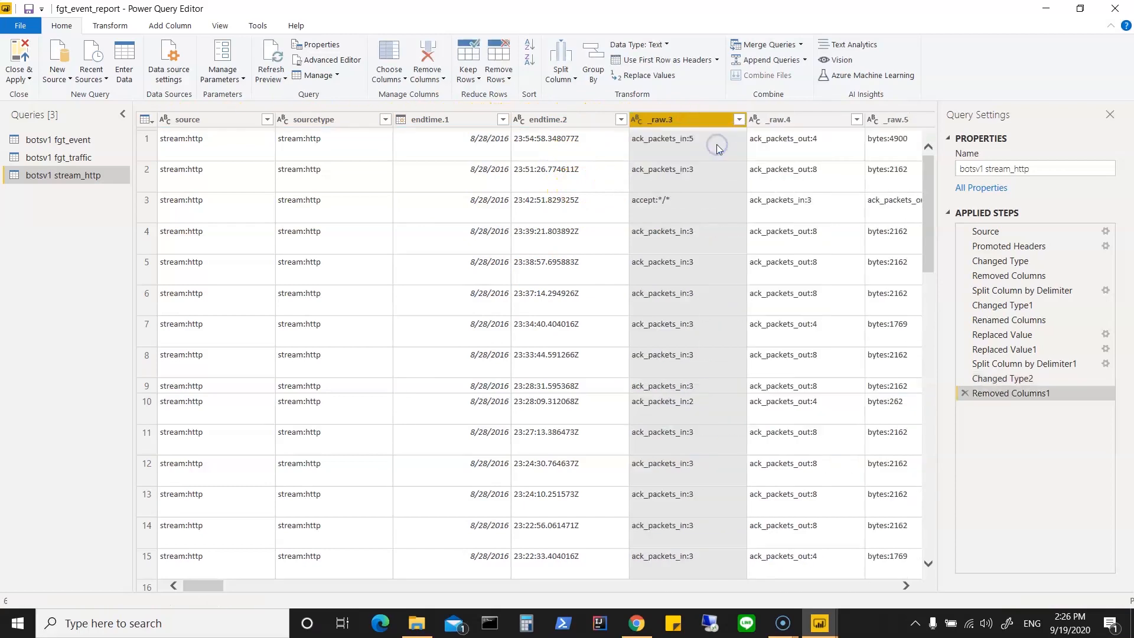
Step: Split the endtime.2 column at each occurrence of a custom period (.) delimiter
right_click(568, 119)
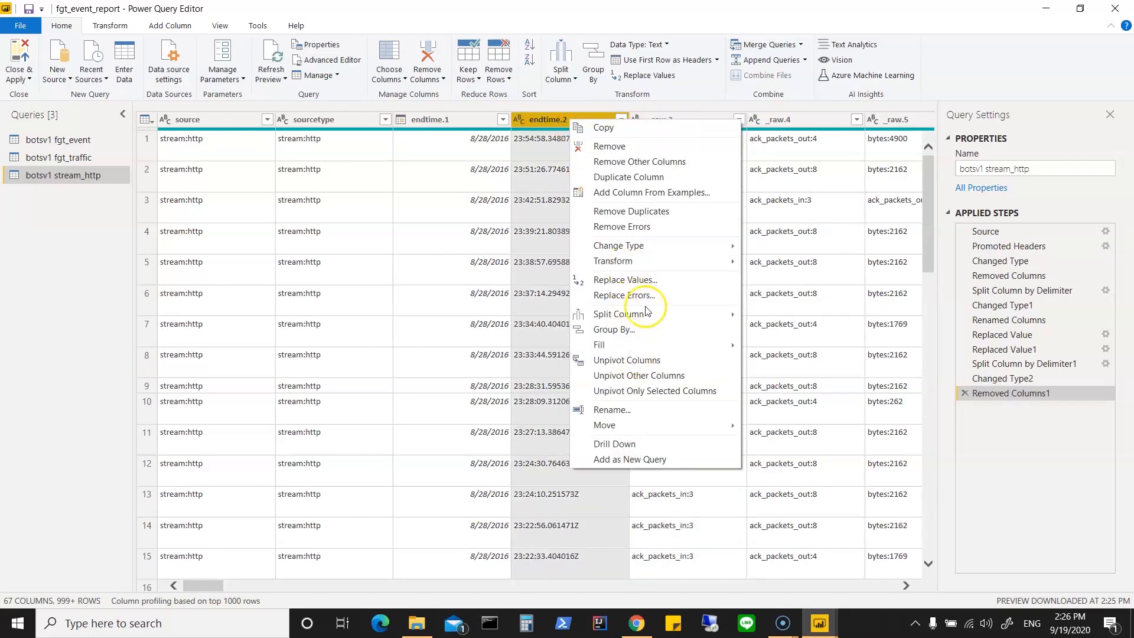
mouse_move(720, 317)
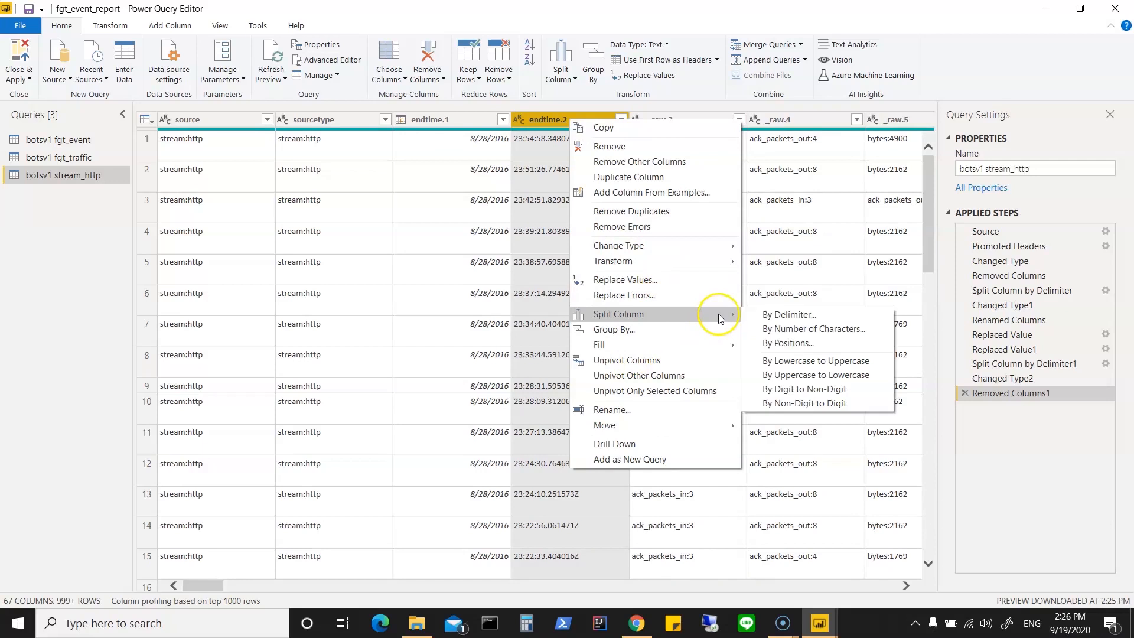
left_click(762, 315)
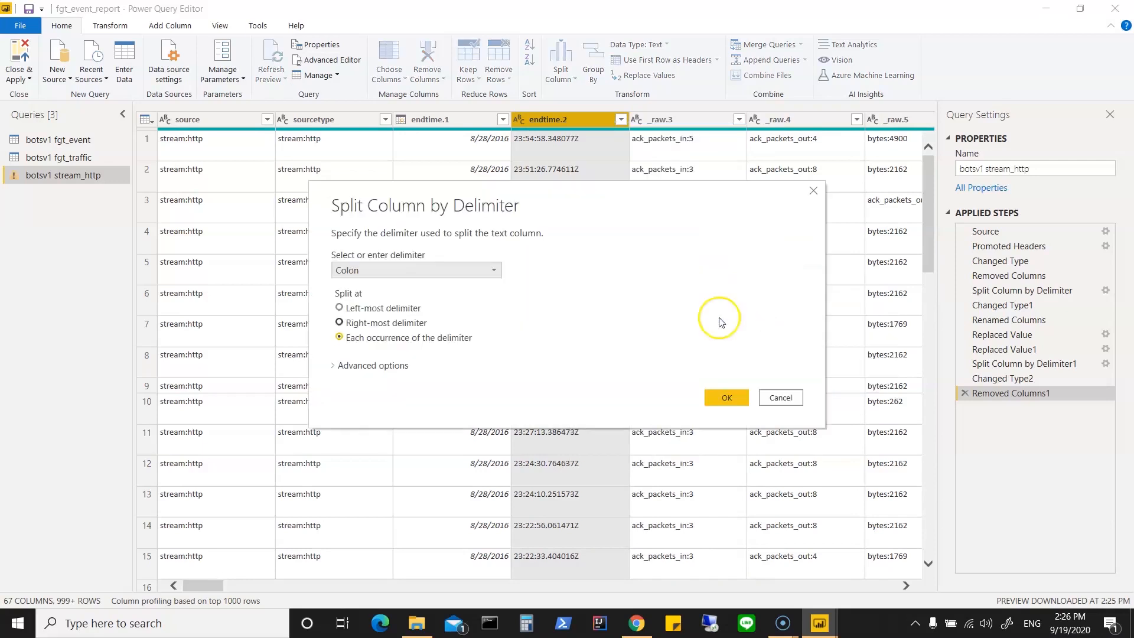
left_click(492, 271)
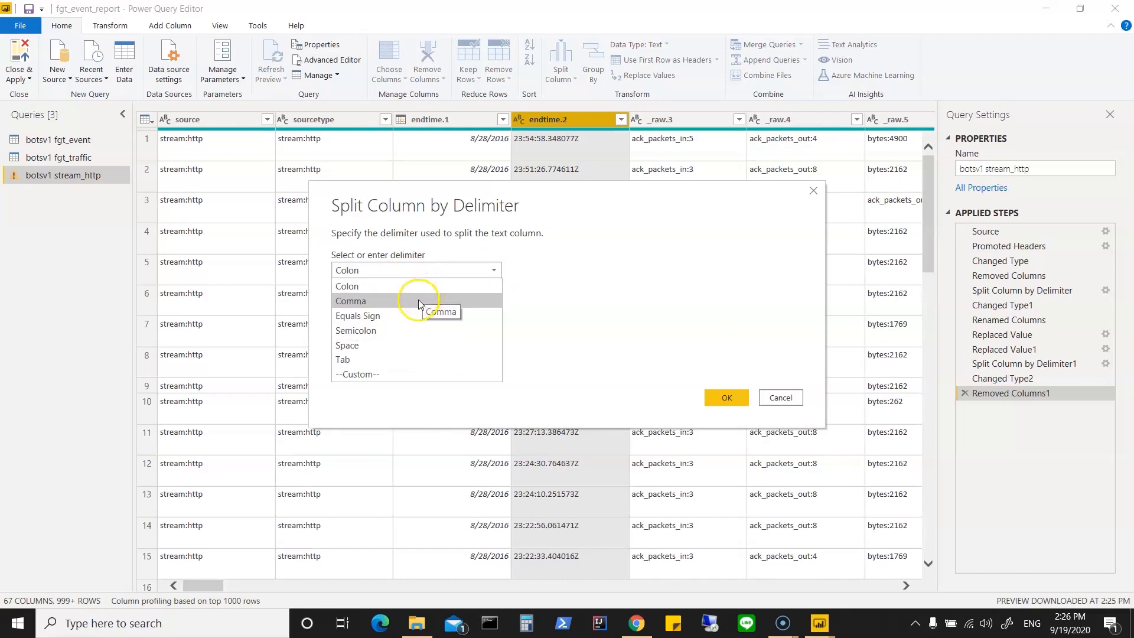
left_click(383, 375)
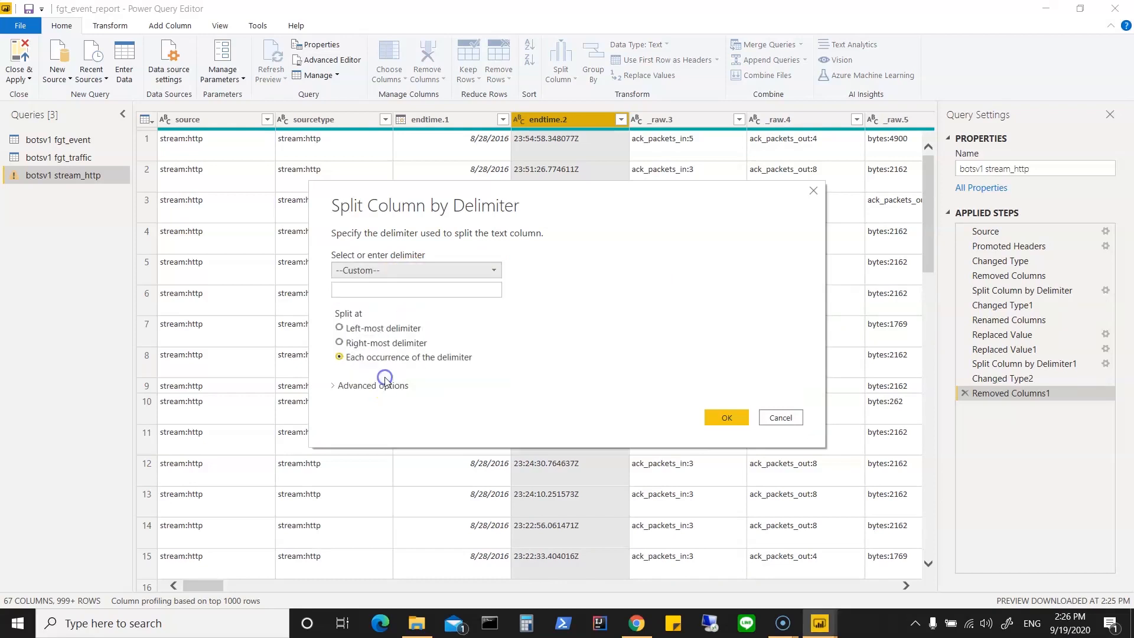
left_click(360, 290)
type(".")
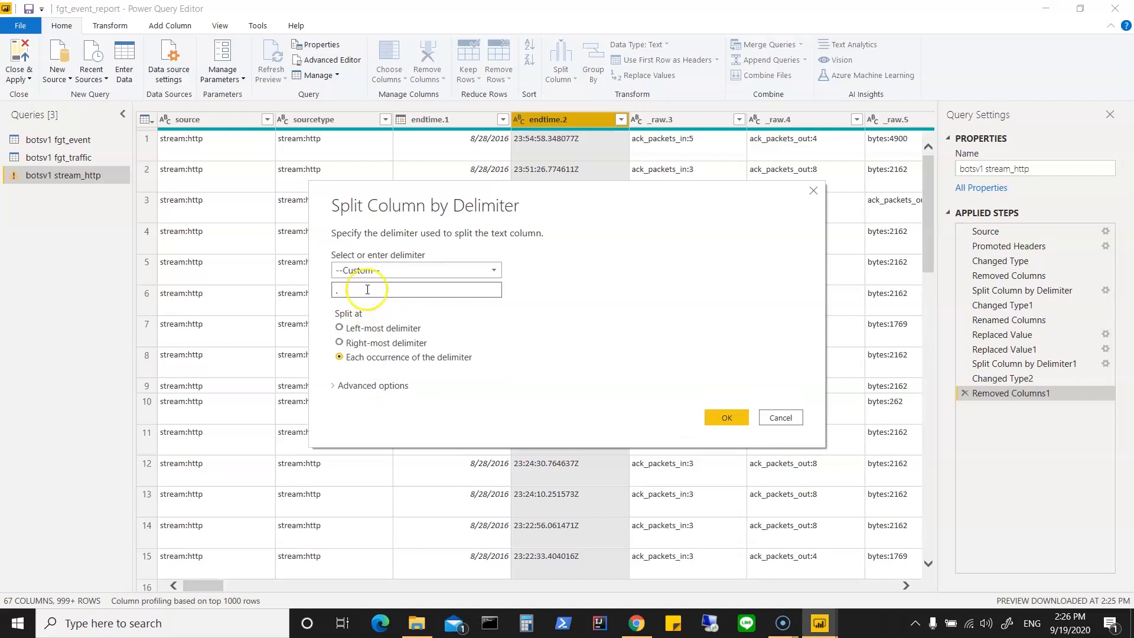
left_click(721, 417)
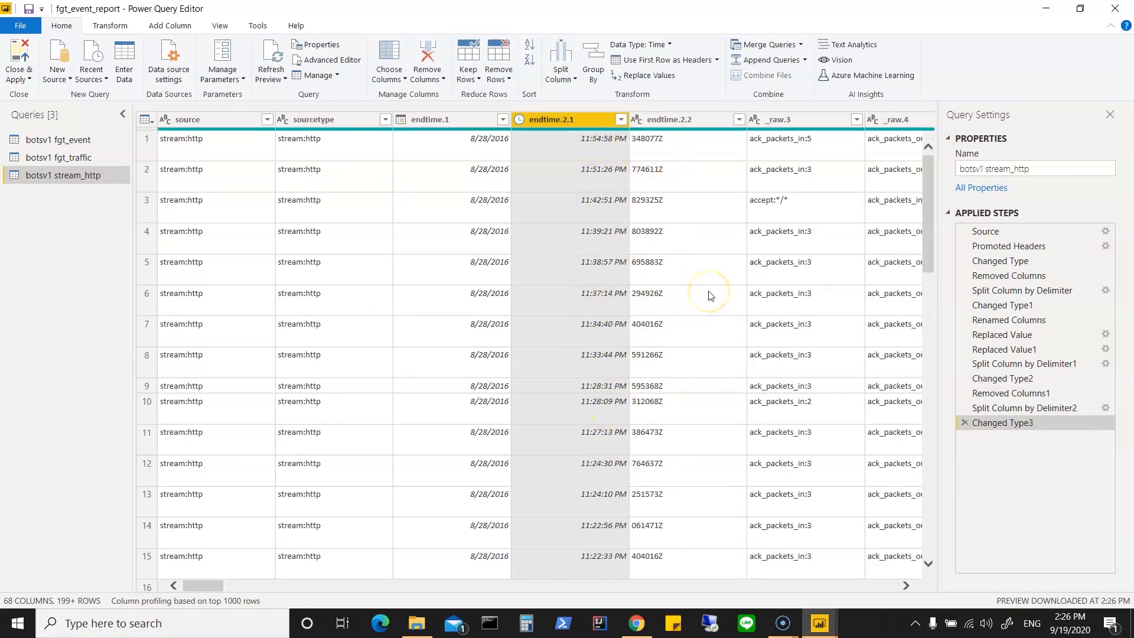
Step: Remove the endtime.2.2 column holding the fractional seconds
left_click(603, 205)
left_click(678, 121, "ctrl")
right_click(678, 122)
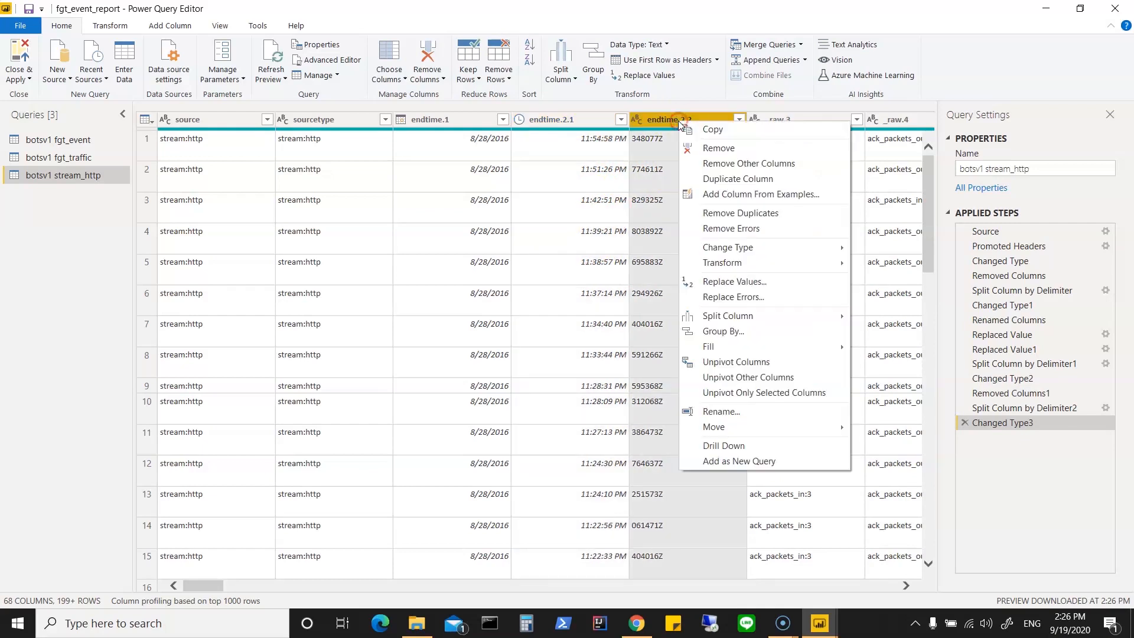
left_click(717, 148)
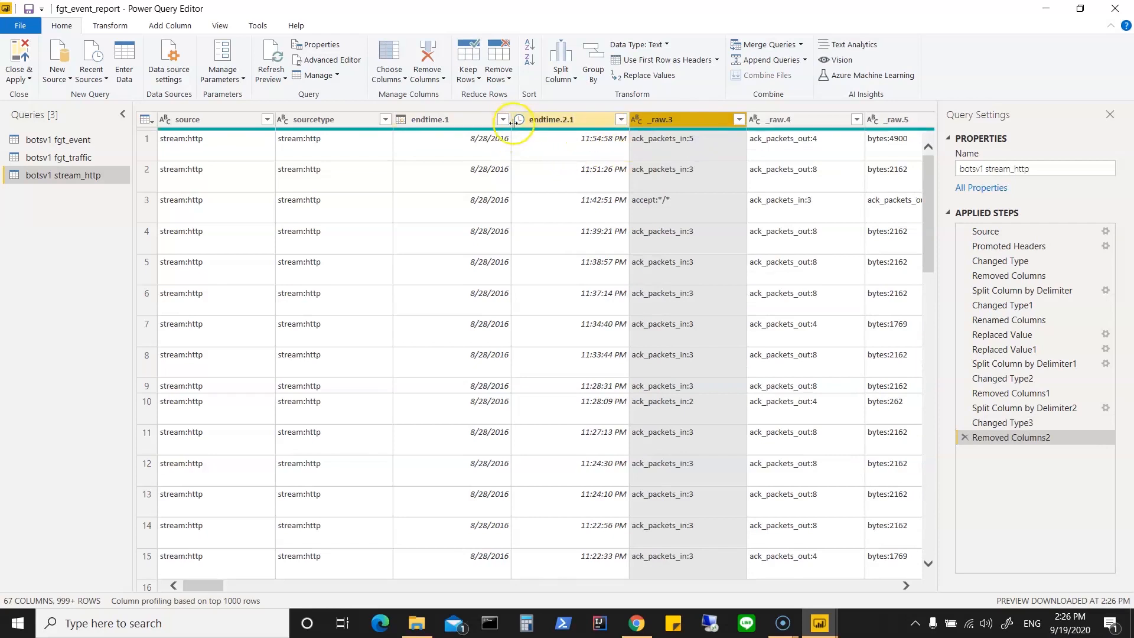
Step: Merge the endtime.1 and endtime.2.1 columns with a space separator into a new column named Date
left_click(464, 119)
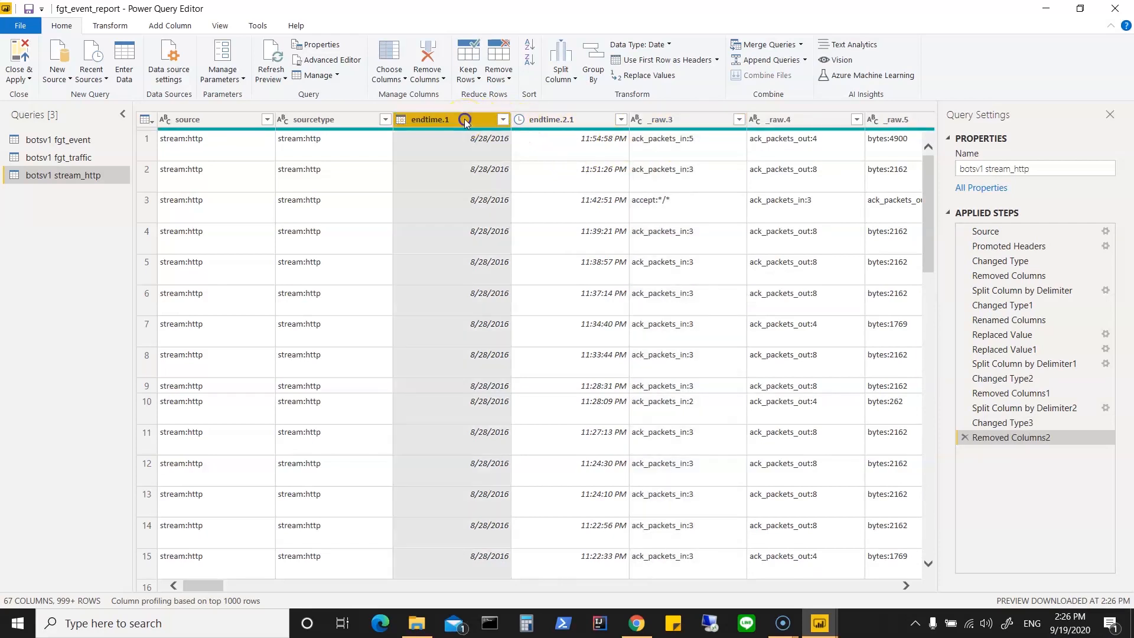
left_click(557, 118, "ctrl")
right_click(558, 119)
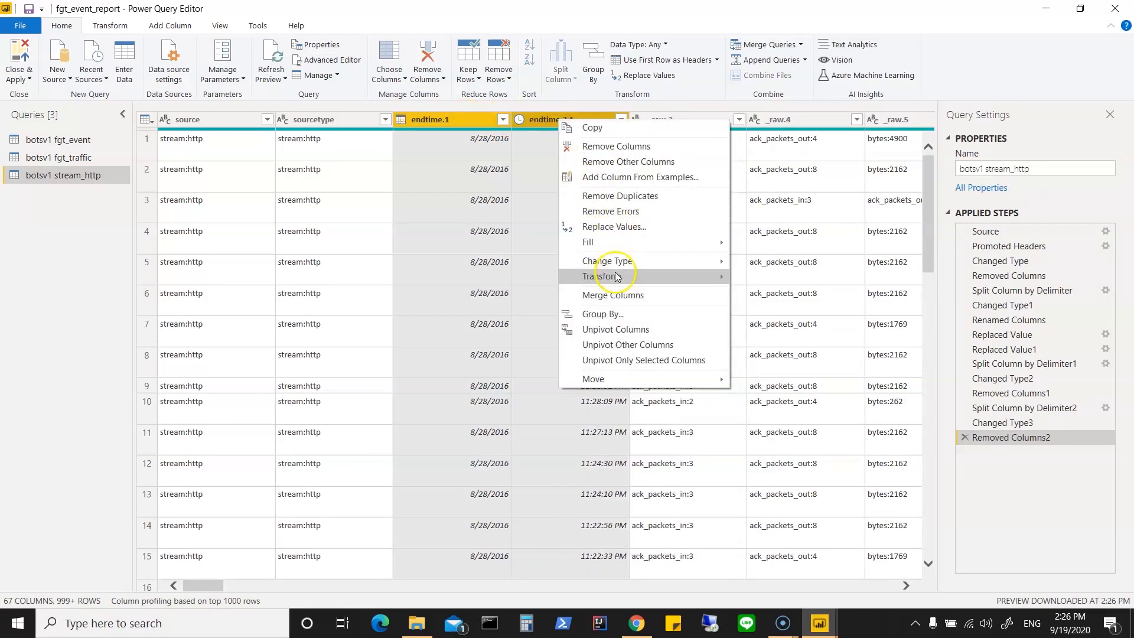
left_click(614, 296)
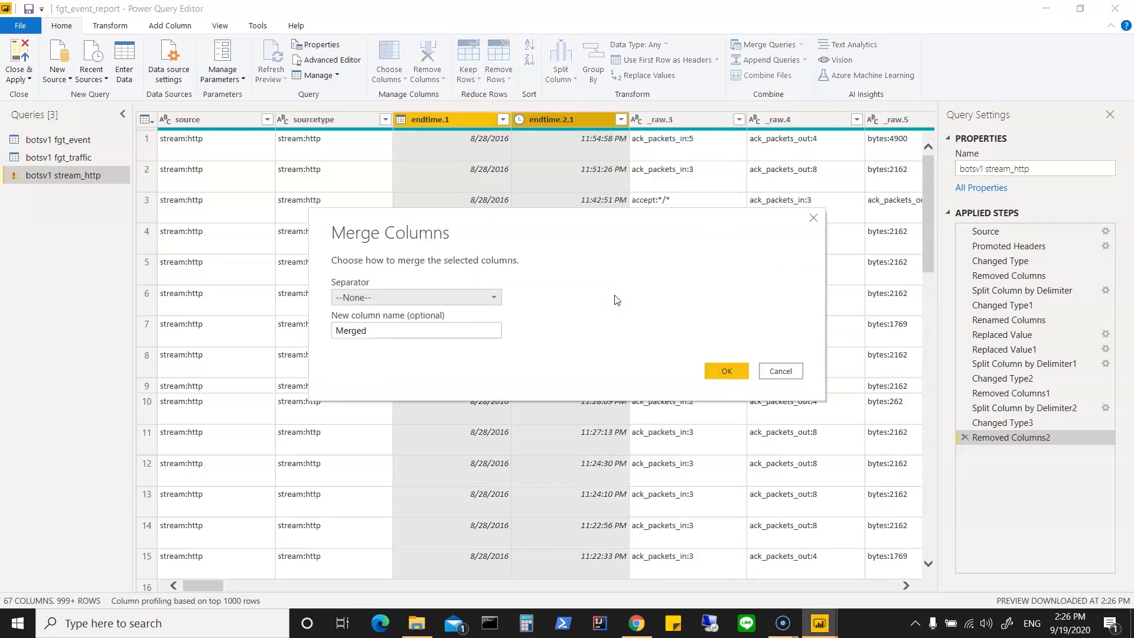
left_click(451, 298)
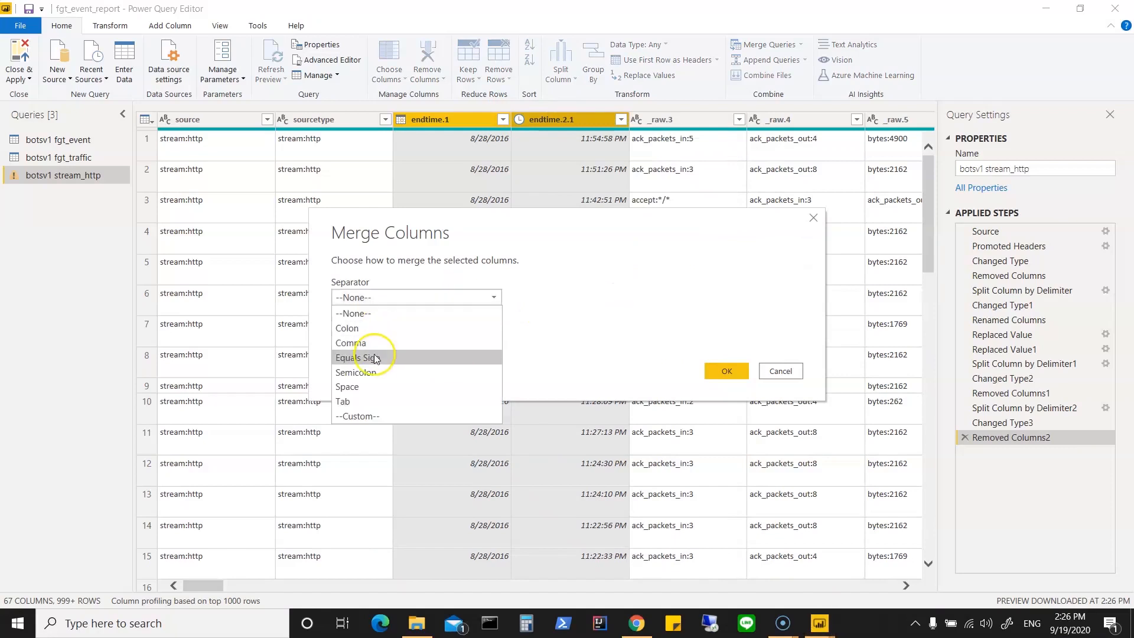
left_click(360, 386)
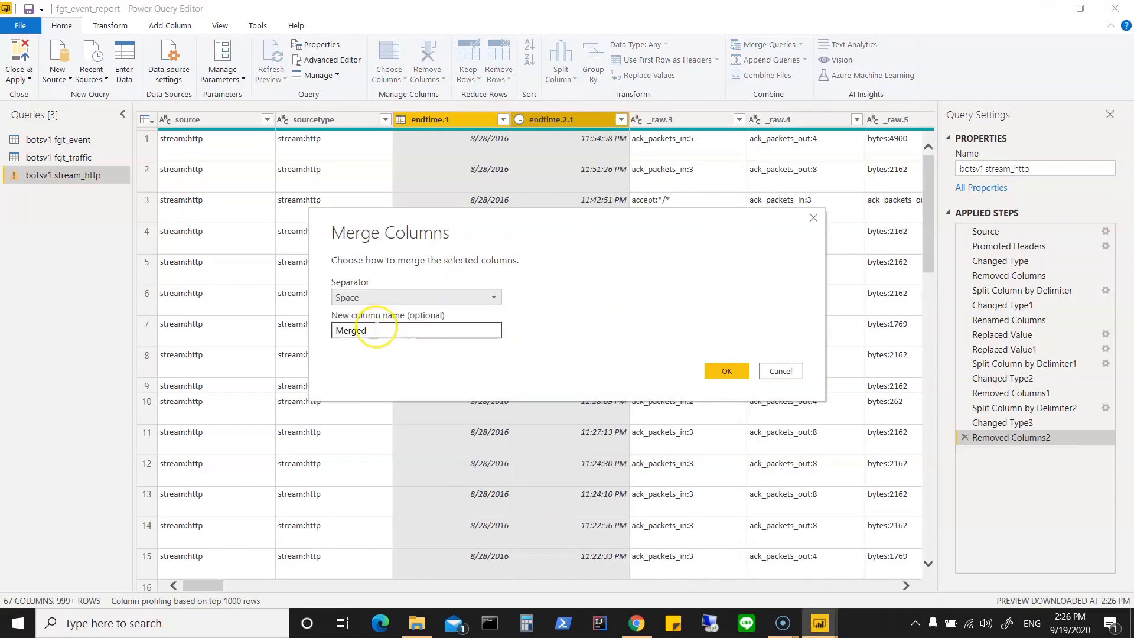
left_click_drag(376, 327, 306, 324)
type("Date")
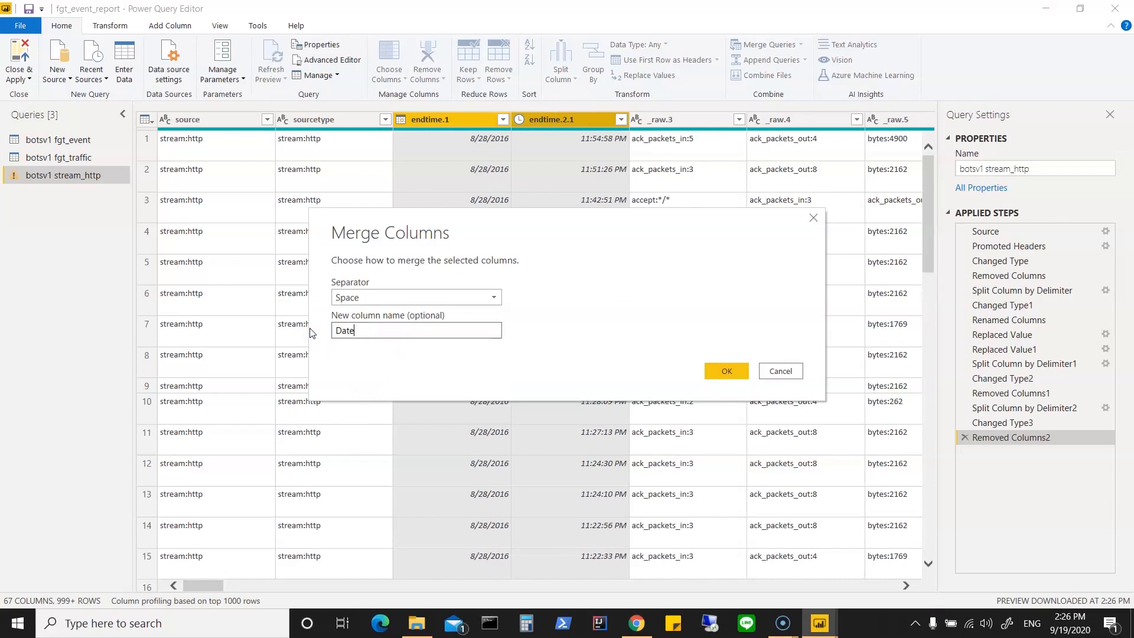
left_click(726, 371)
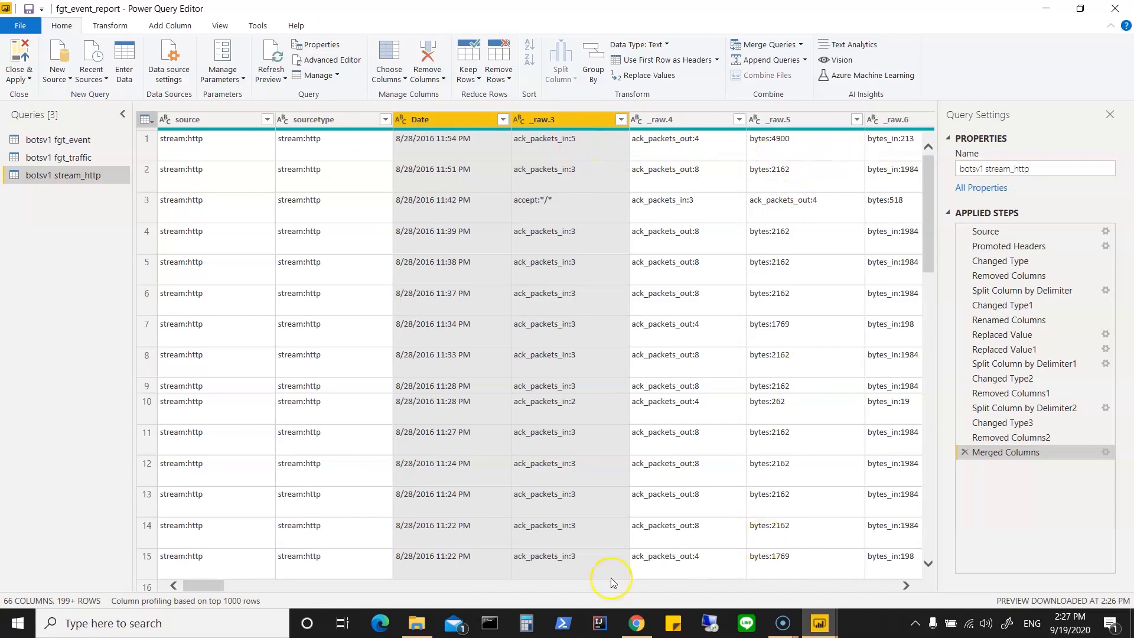
Step: Filter _raw.3 to exclude accept:*/* and accept:text/css, */*, and check the filter values of _raw.5 without changing them
left_click_drag(204, 586, 219, 589)
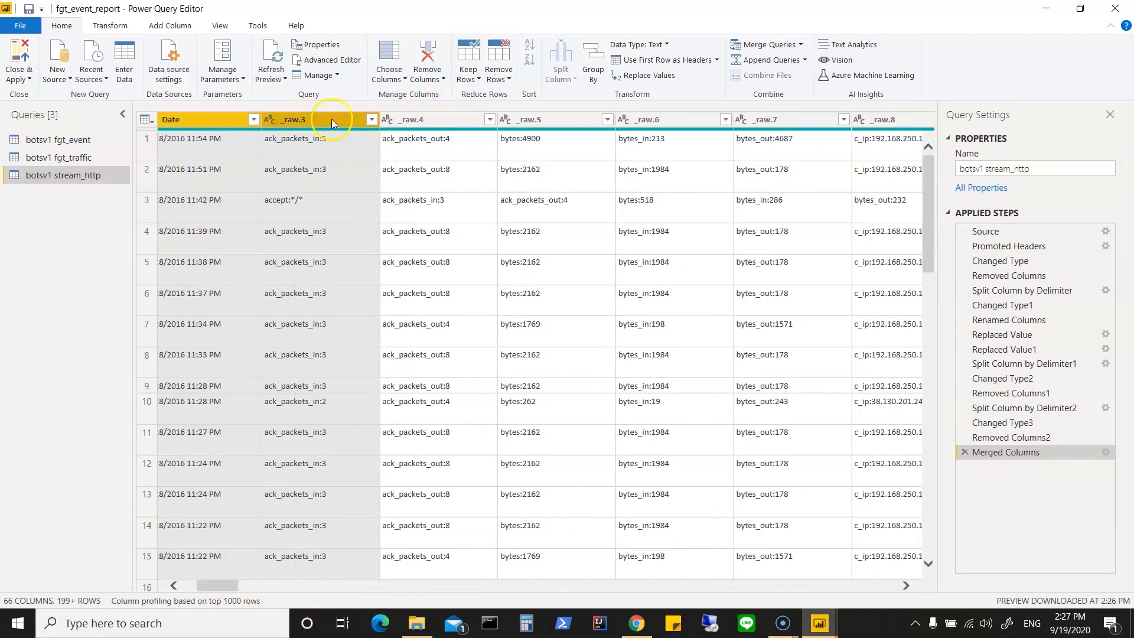
left_click(371, 120)
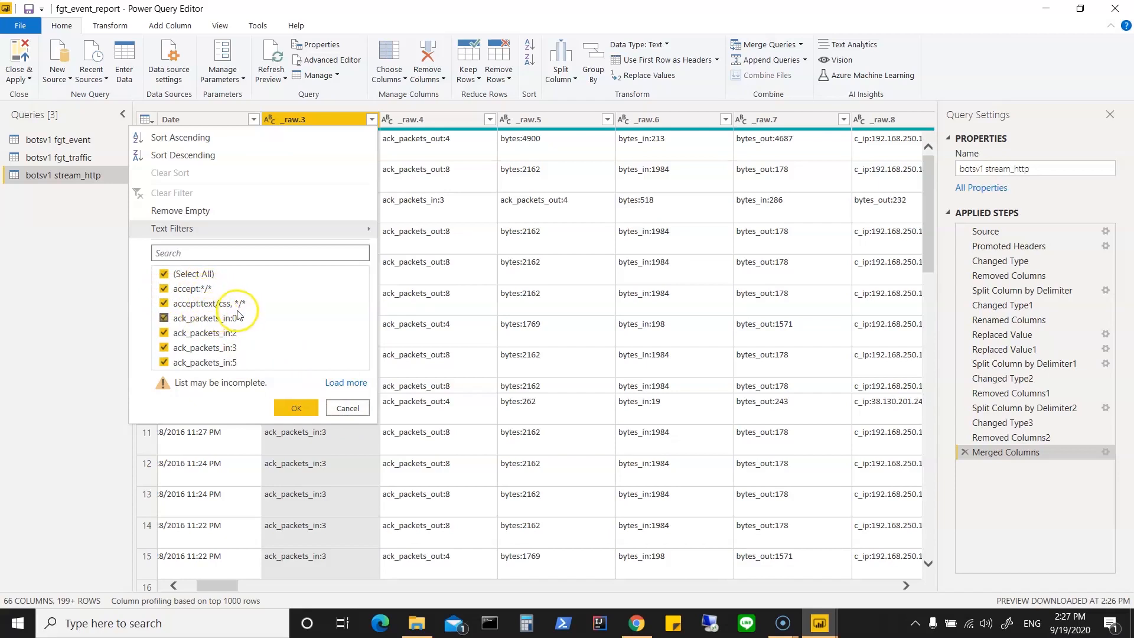
left_click(165, 289)
left_click(164, 303)
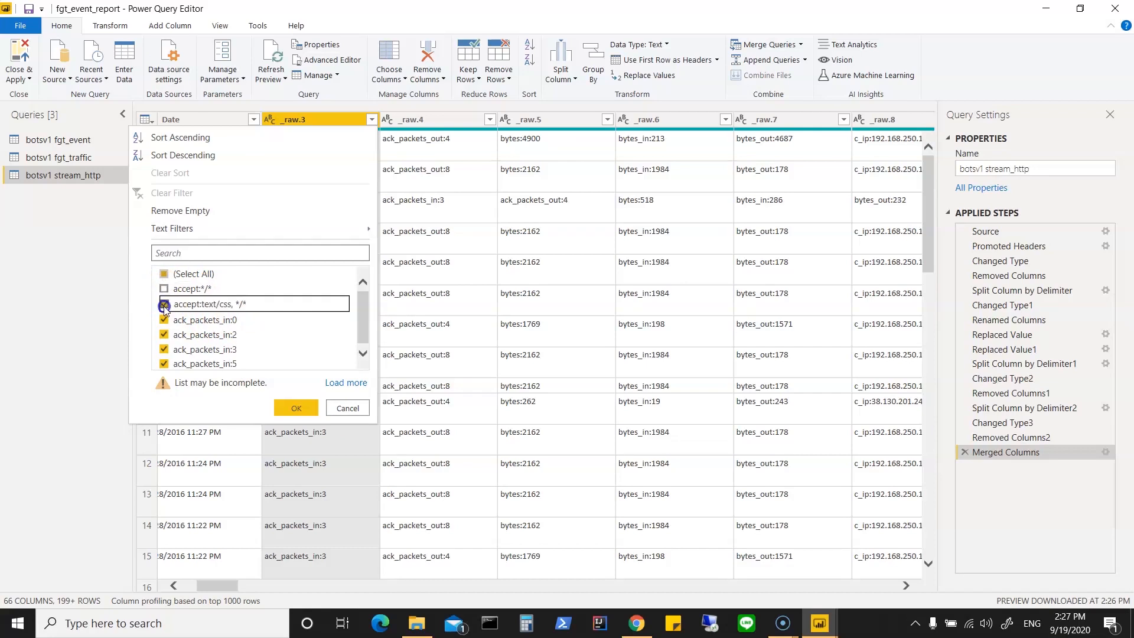
left_click(297, 407)
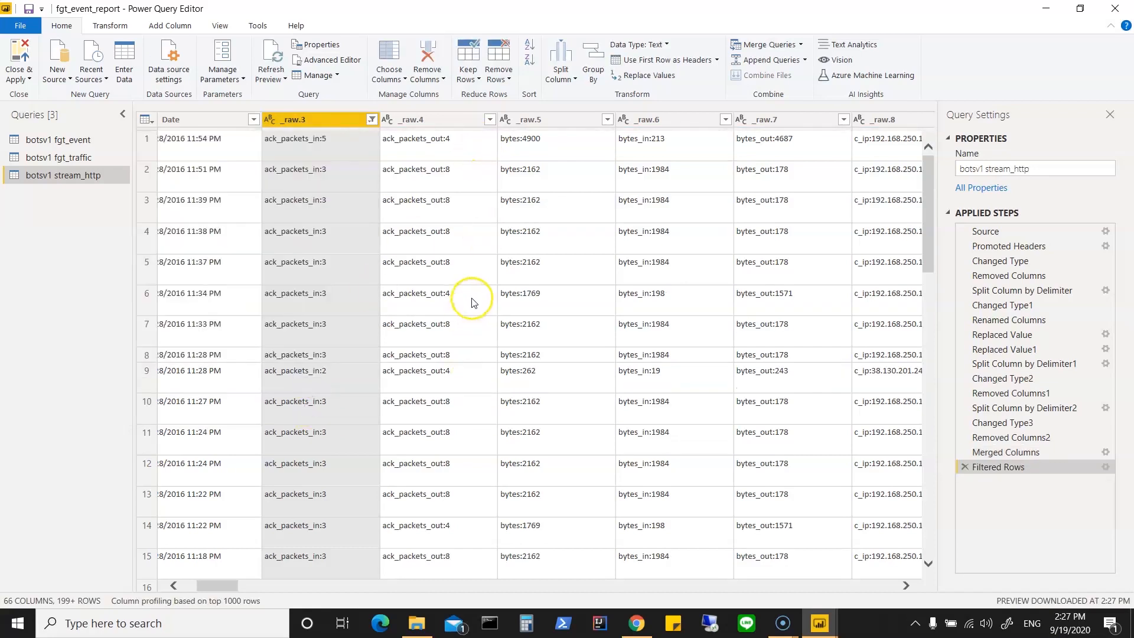
left_click(607, 120)
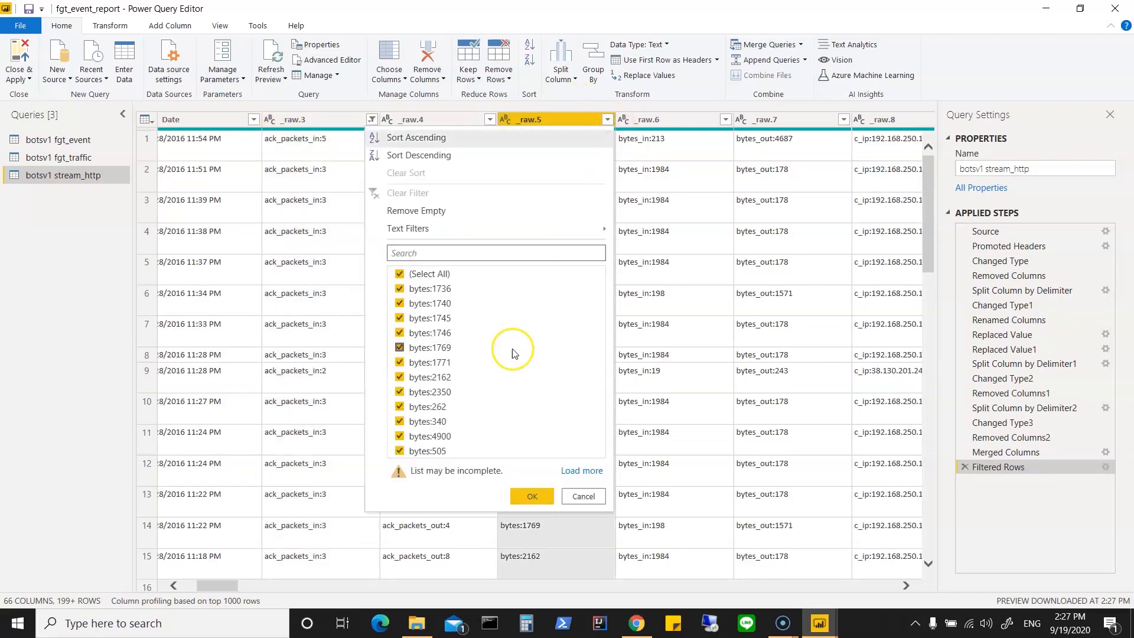
left_click(532, 496)
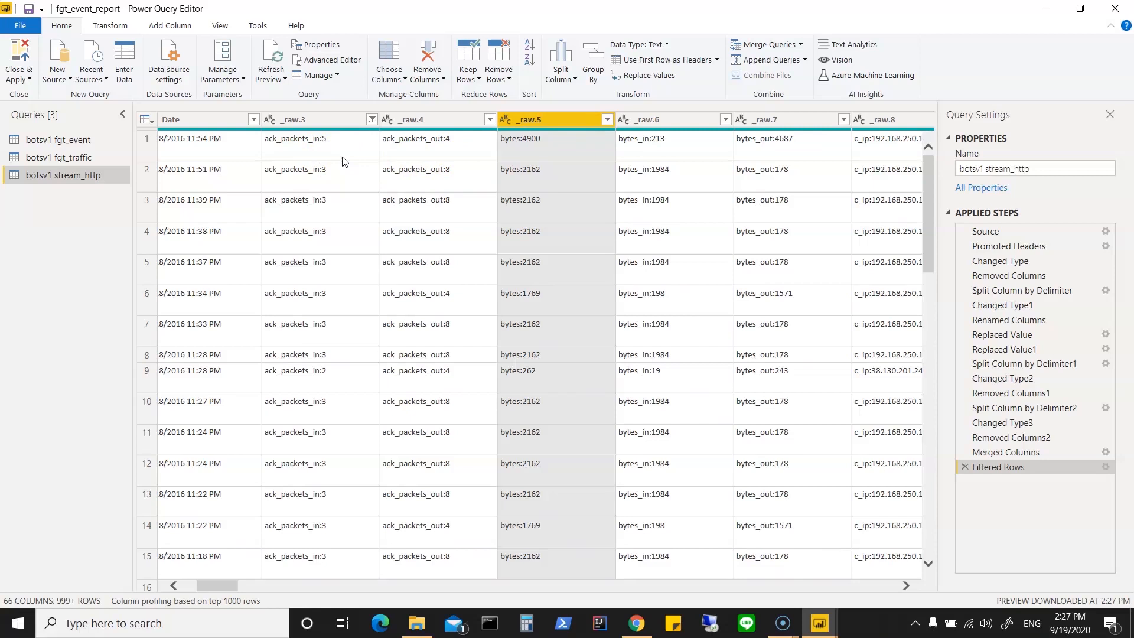
Step: Rename the _raw.3 column as ack_pack_in
left_click(334, 120)
right_click(334, 119)
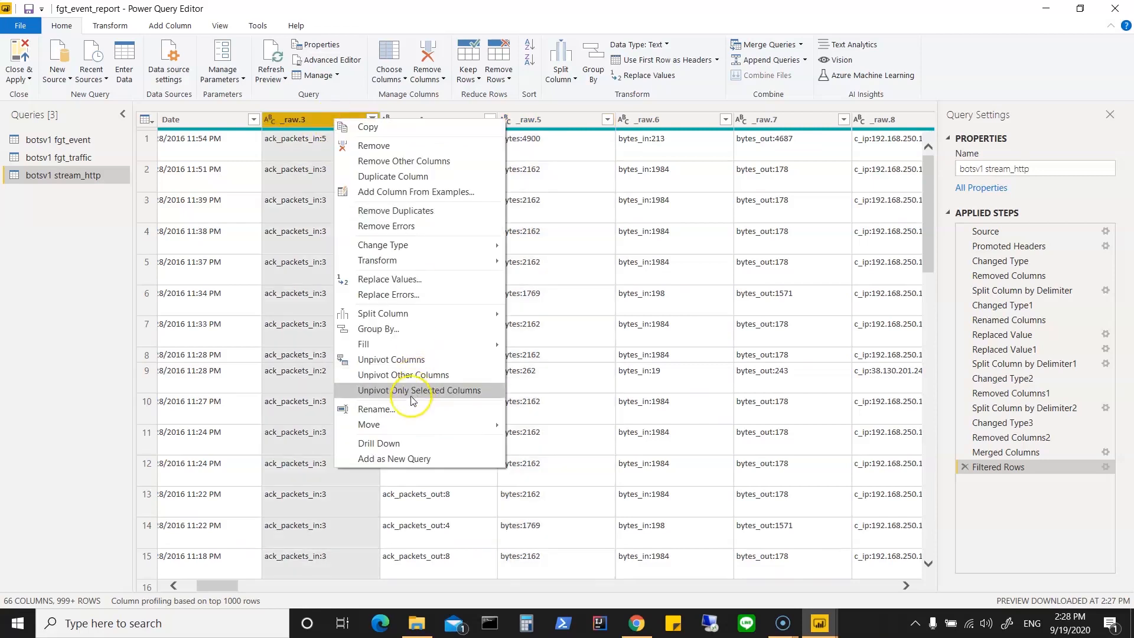
left_click(378, 409)
type("ack_pack_in")
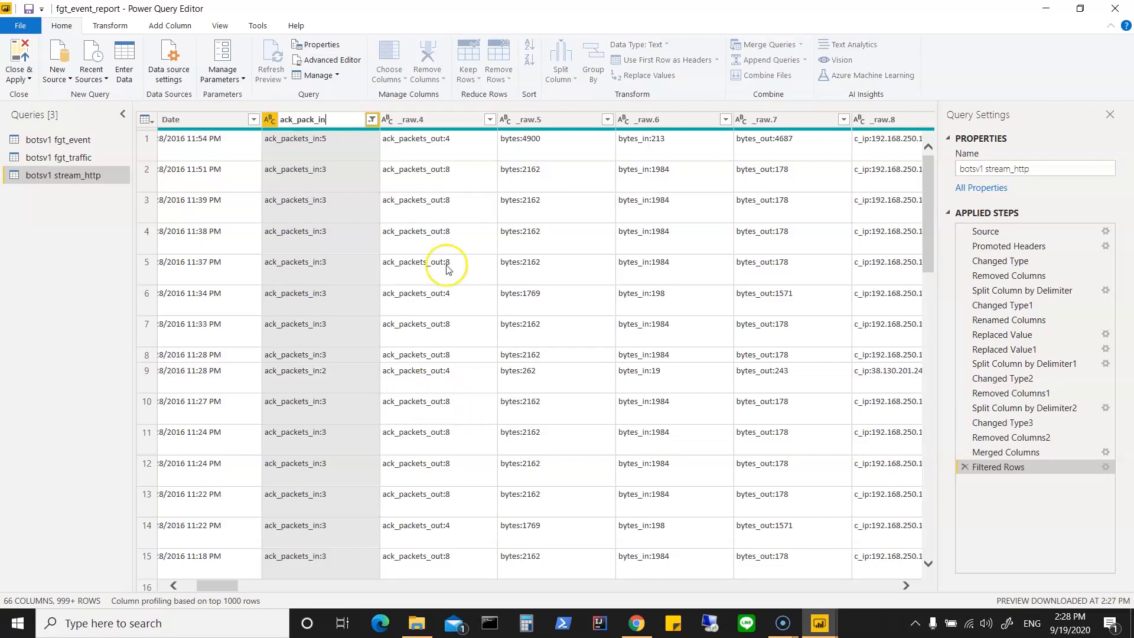
left_click(356, 155)
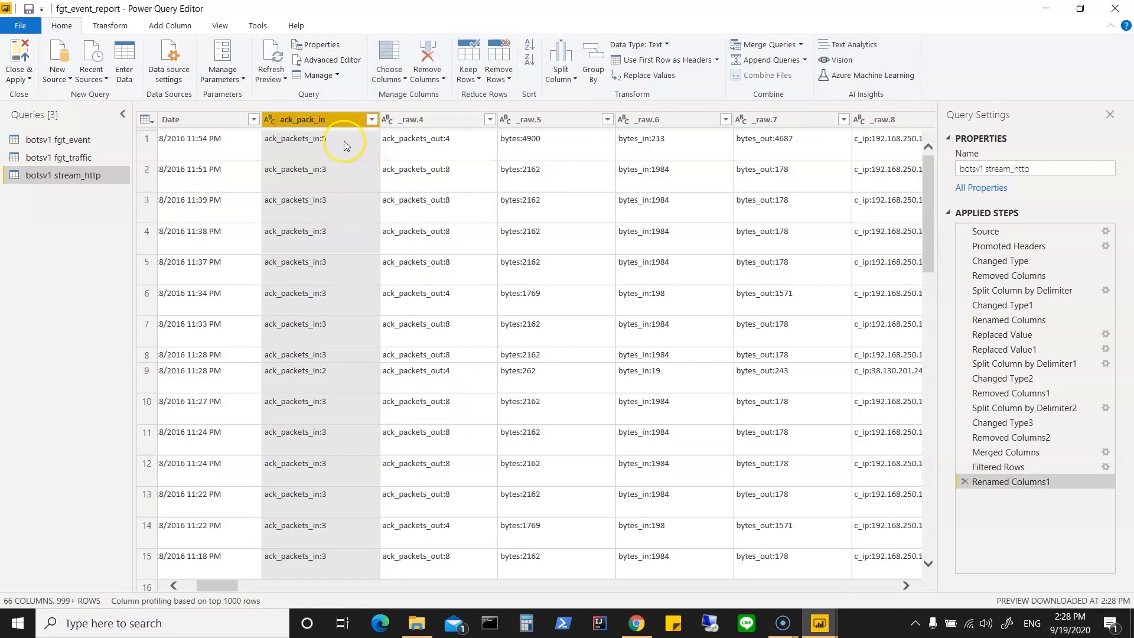
Step: Try to replace the text ack_packet_in: with nothing in the ack_pack_in column
right_click(340, 119)
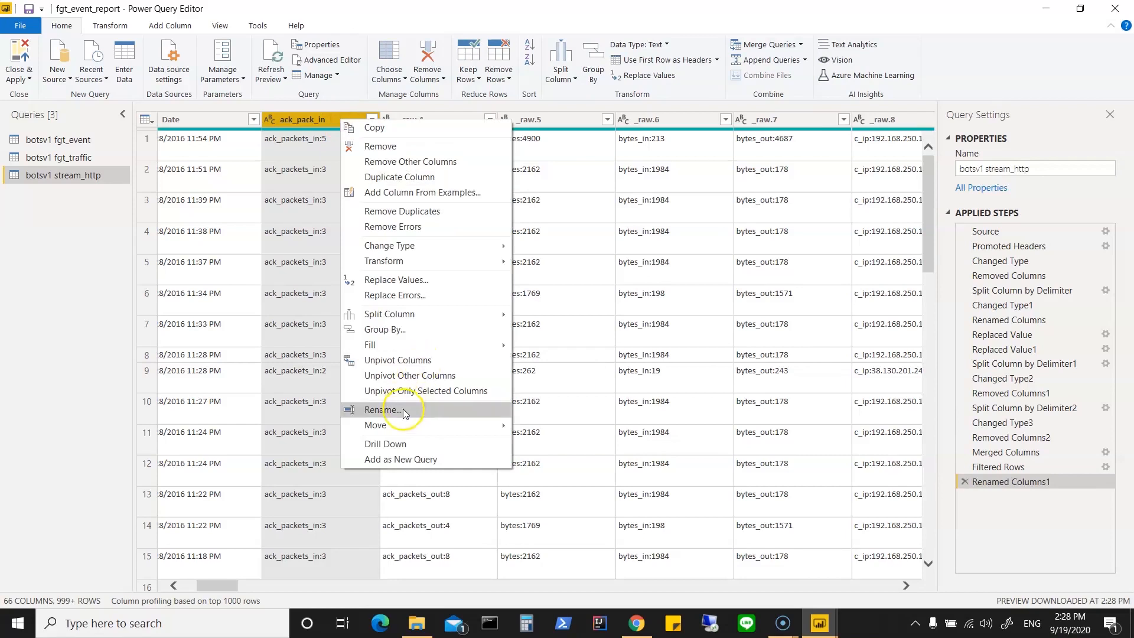
left_click(455, 279)
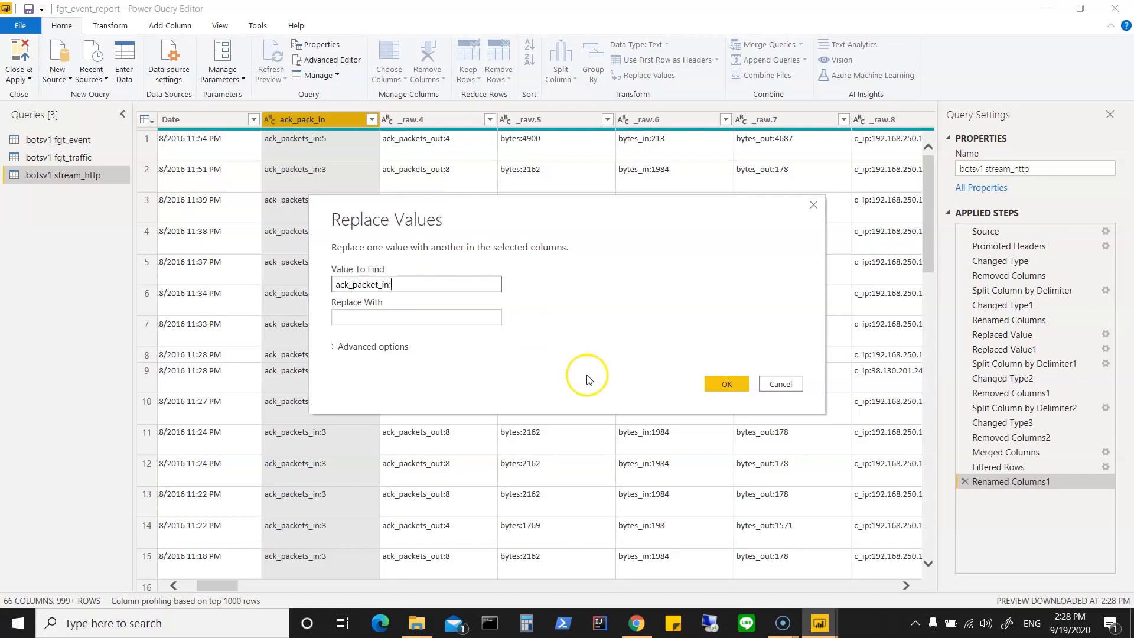
left_click(720, 384)
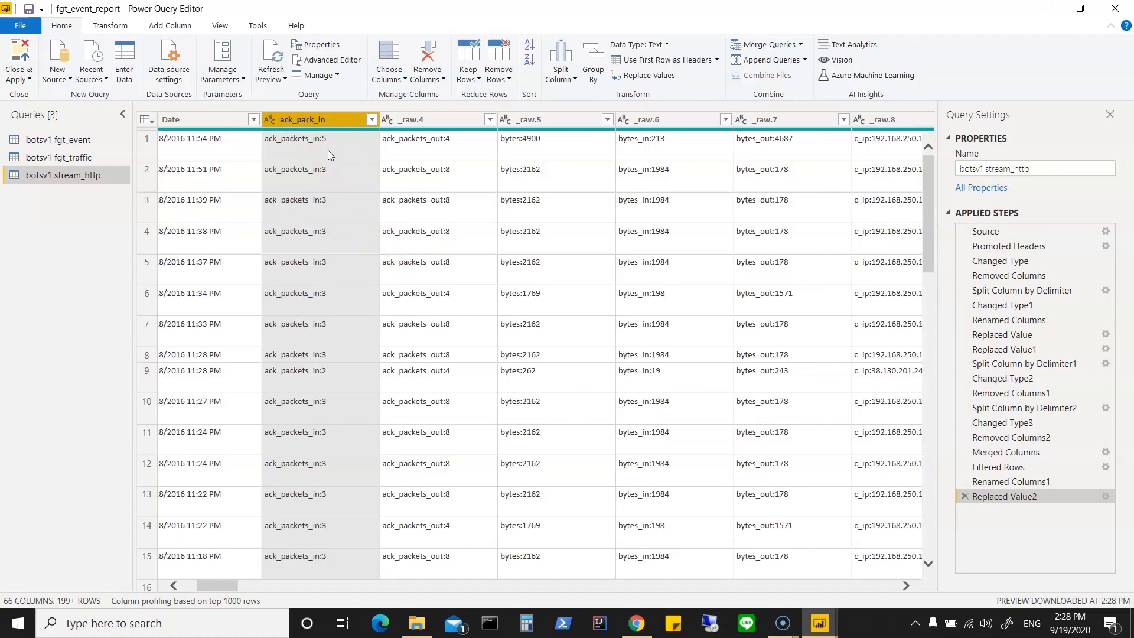
Step: Rename the _raw.4 column as ack_pack_out
left_click(459, 120)
right_click(458, 120)
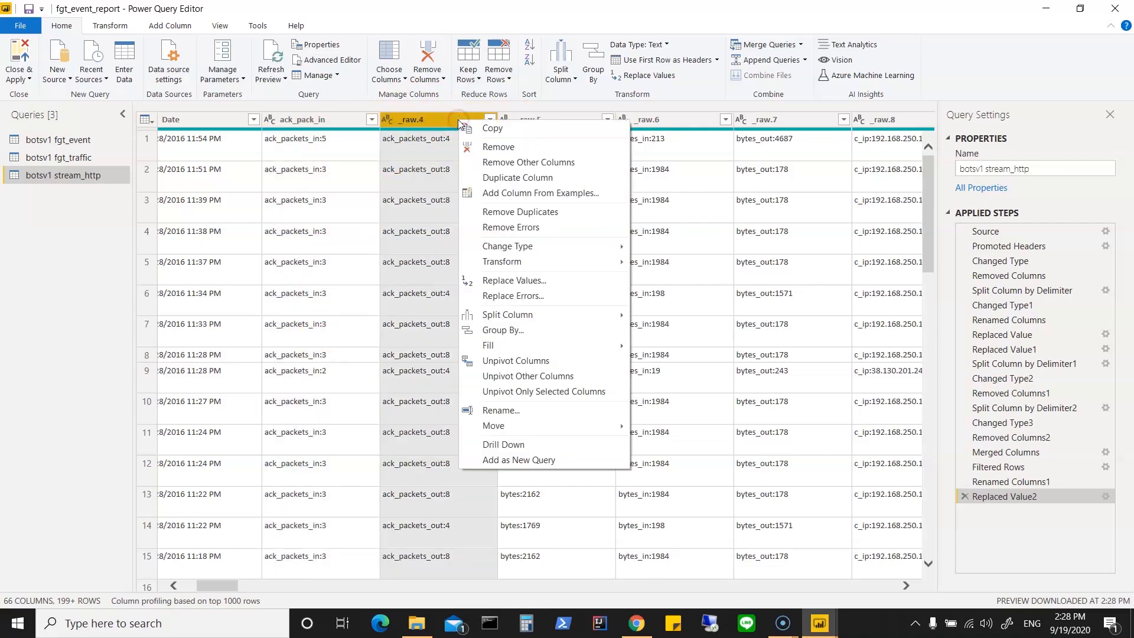
left_click(496, 412)
type("ack_pack_out")
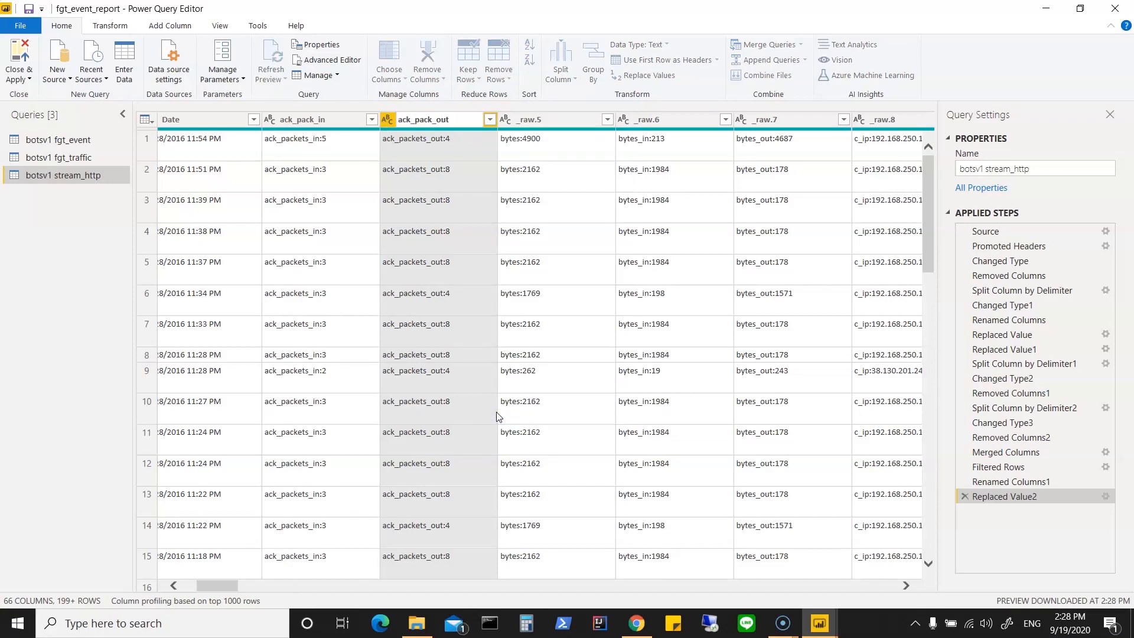
left_click(451, 144)
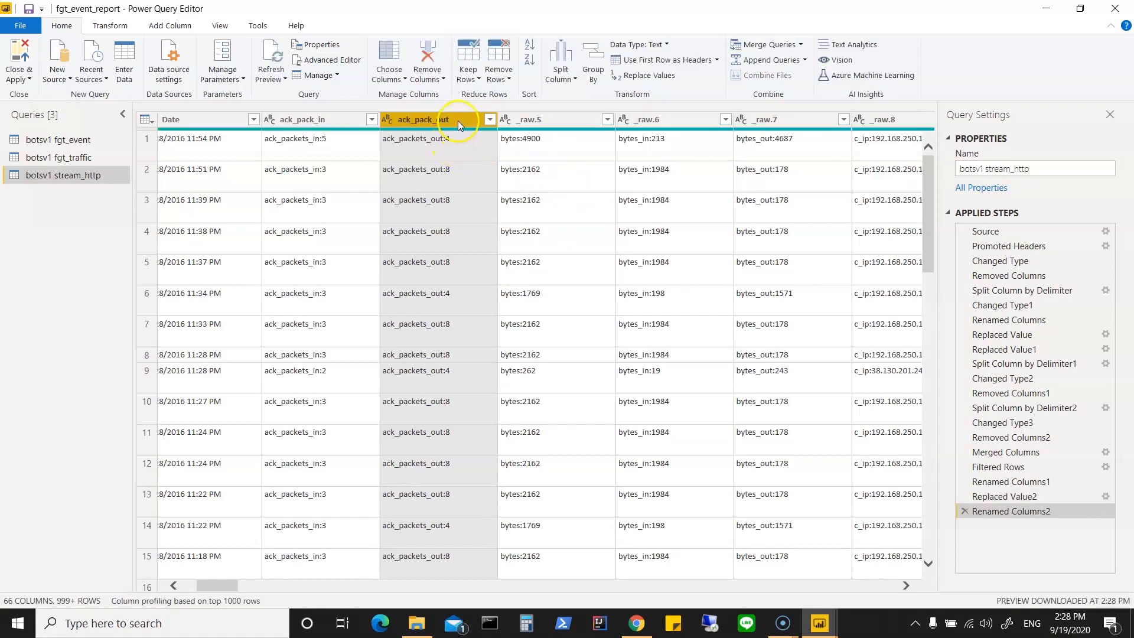
Step: Try to replace the text ack_packet_out: with nothing in the ack_pack_out column
right_click(458, 120)
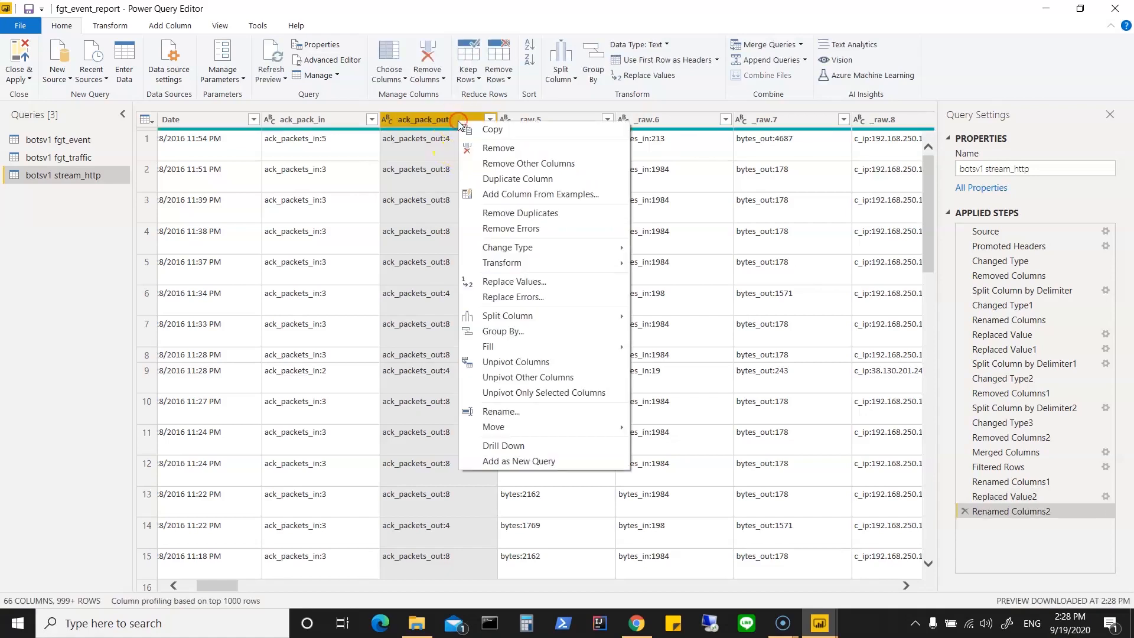
left_click(553, 281)
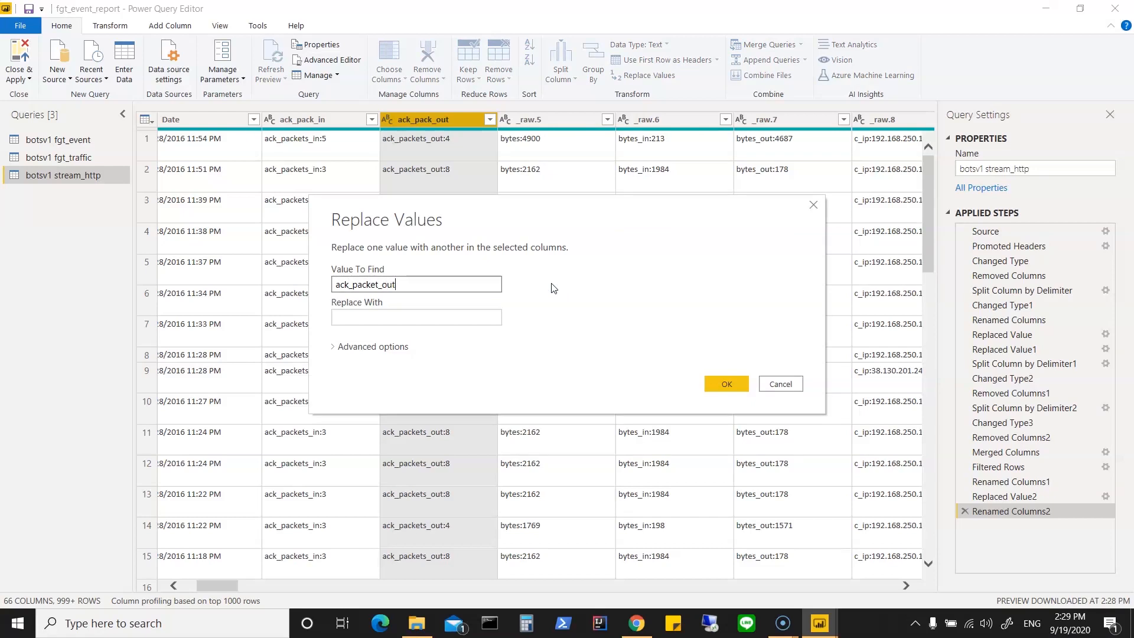
key("Tab")
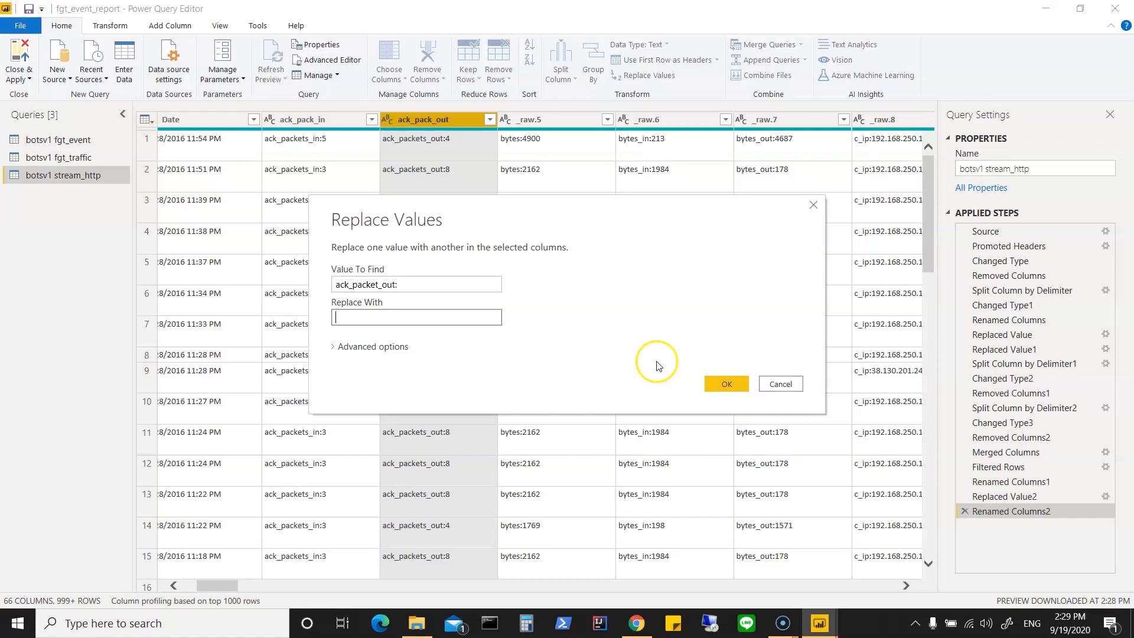
left_click(725, 385)
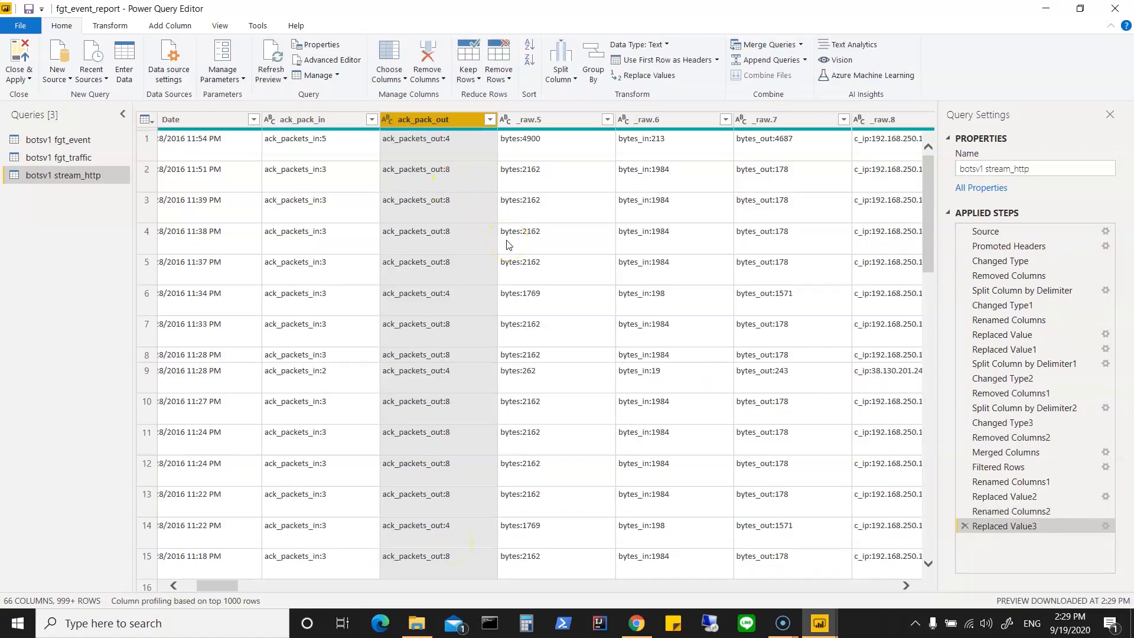
Step: Remove the _raw.5 column holding the total bytes values from the stream_http query
left_click(574, 120)
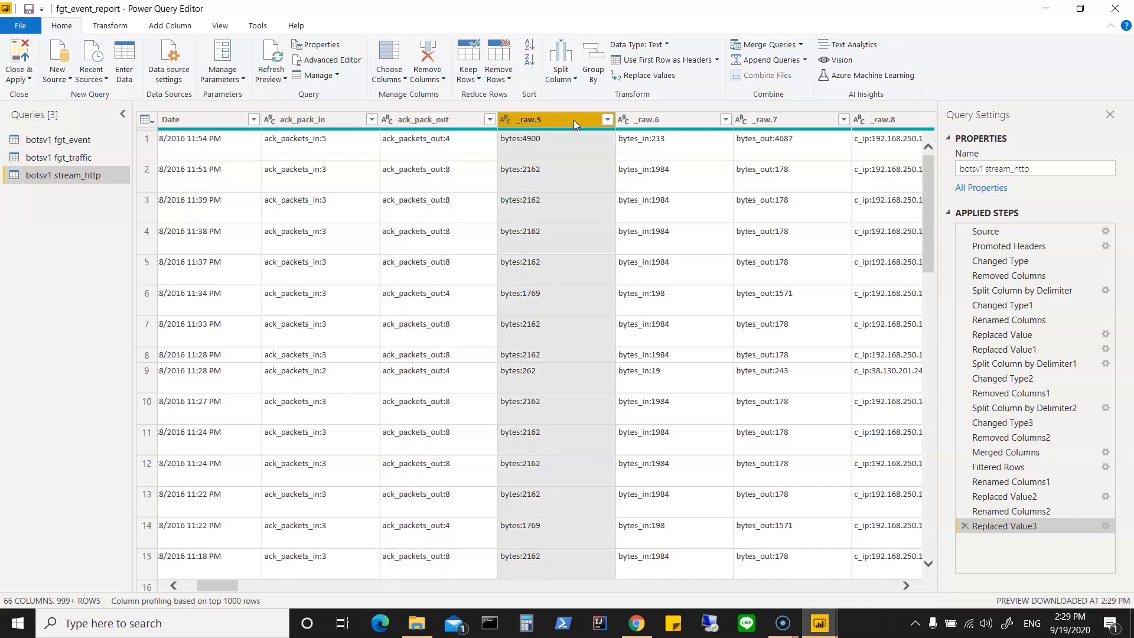
right_click(573, 120)
left_click(614, 148)
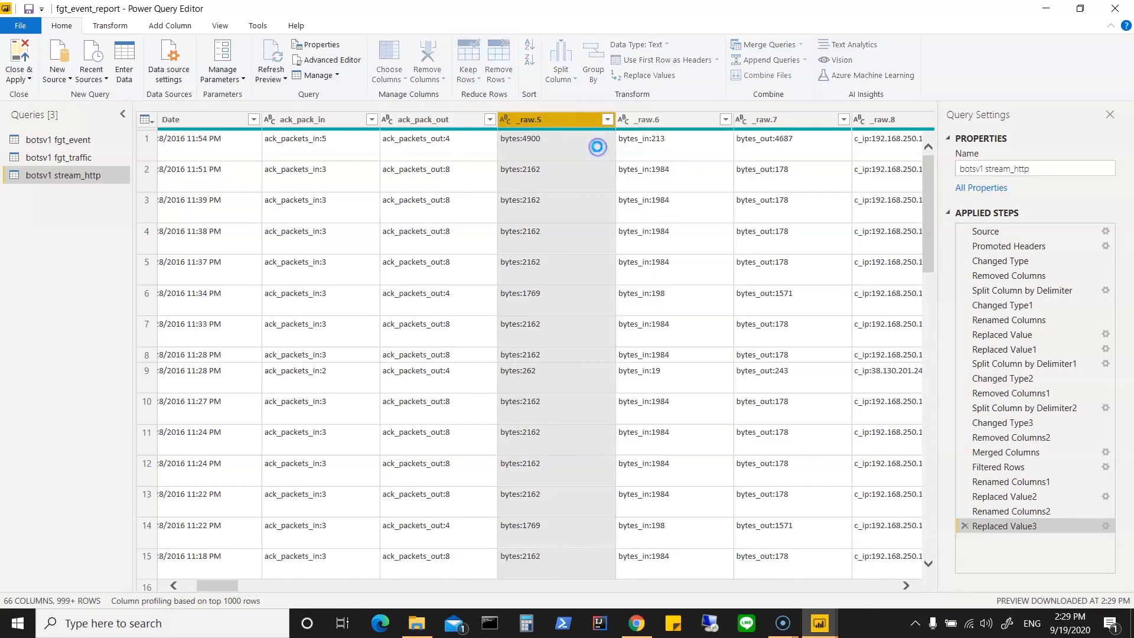
Step: Rename the _raw.6 column as bytes_in
right_click(569, 120)
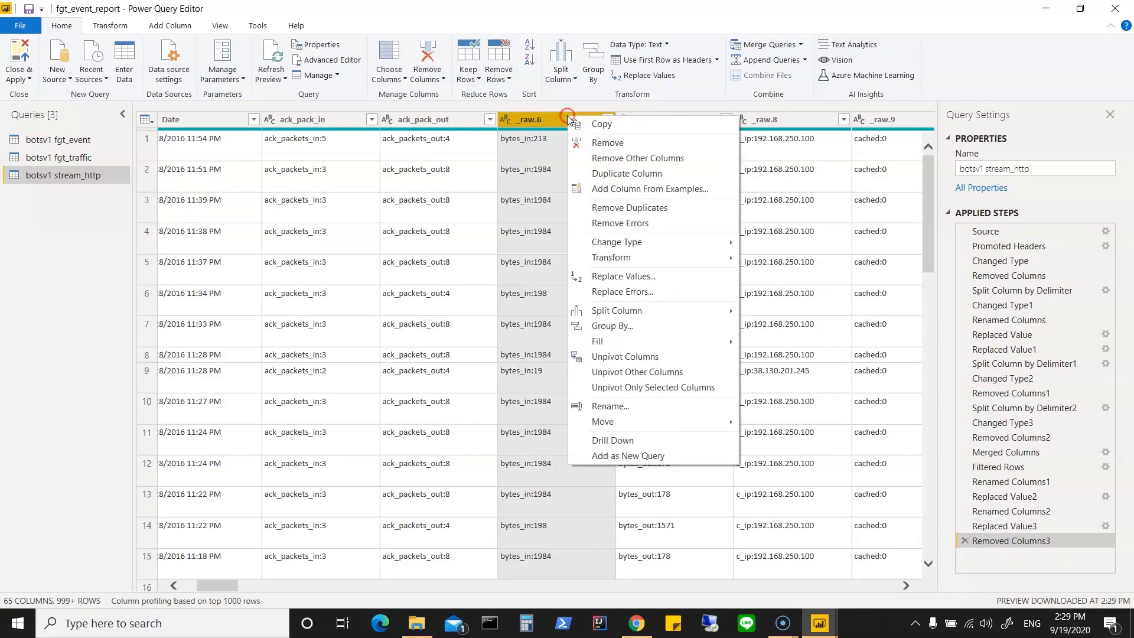
left_click(610, 406)
type("bu")
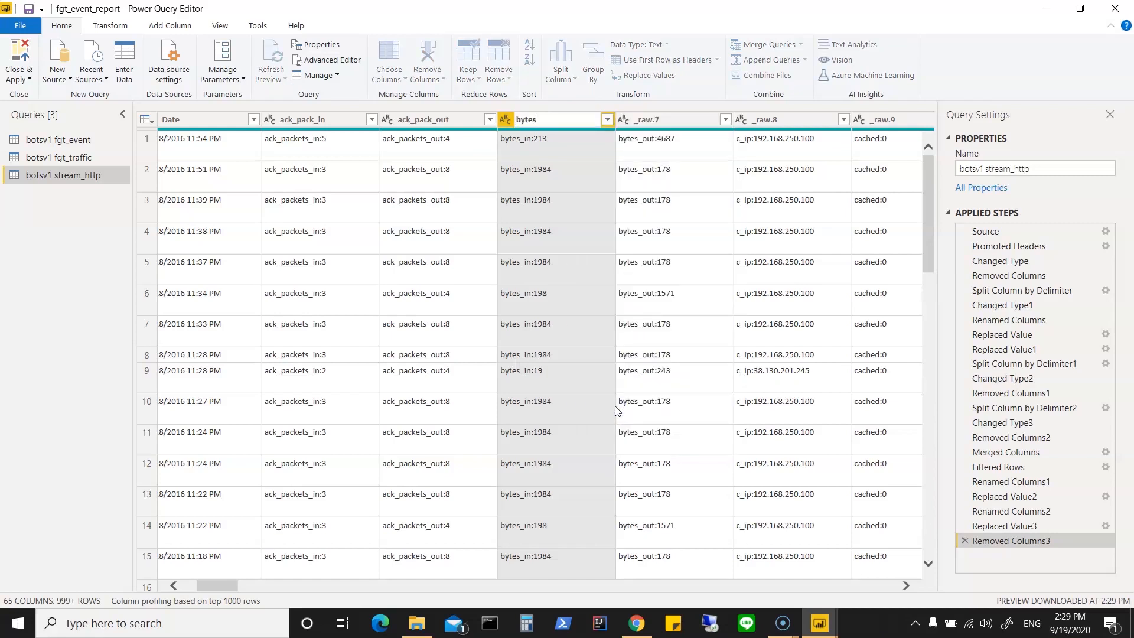
left_click(591, 120)
left_click(566, 139)
Step: Replace the text bytes_in: with nothing in the bytes_in column
left_click(565, 119)
right_click(566, 119)
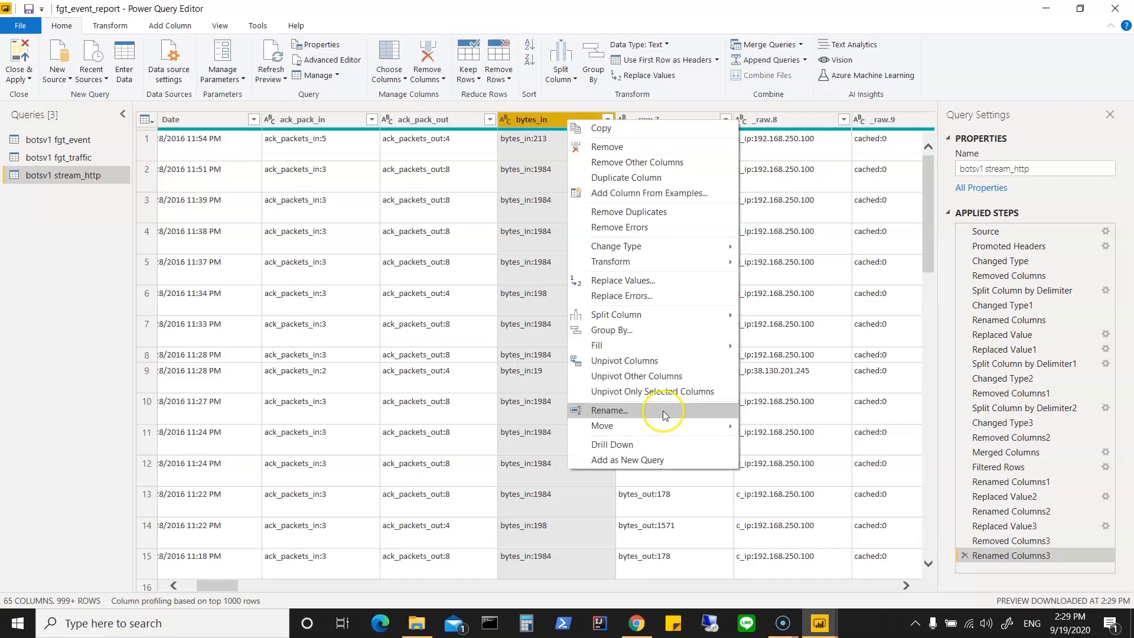
left_click(656, 283)
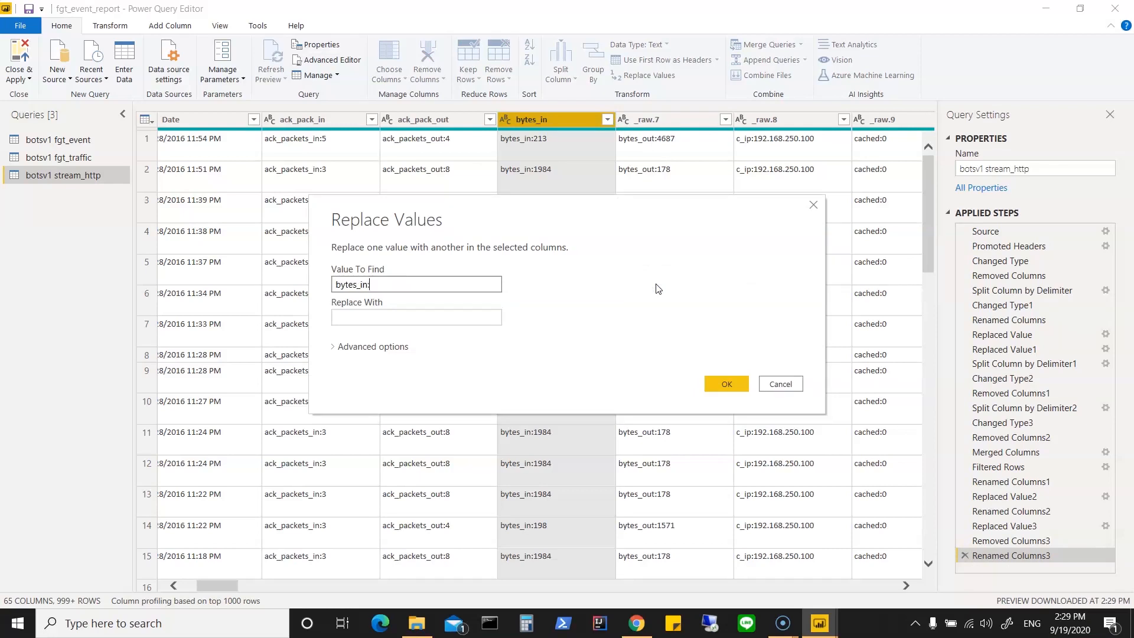
left_click(727, 384)
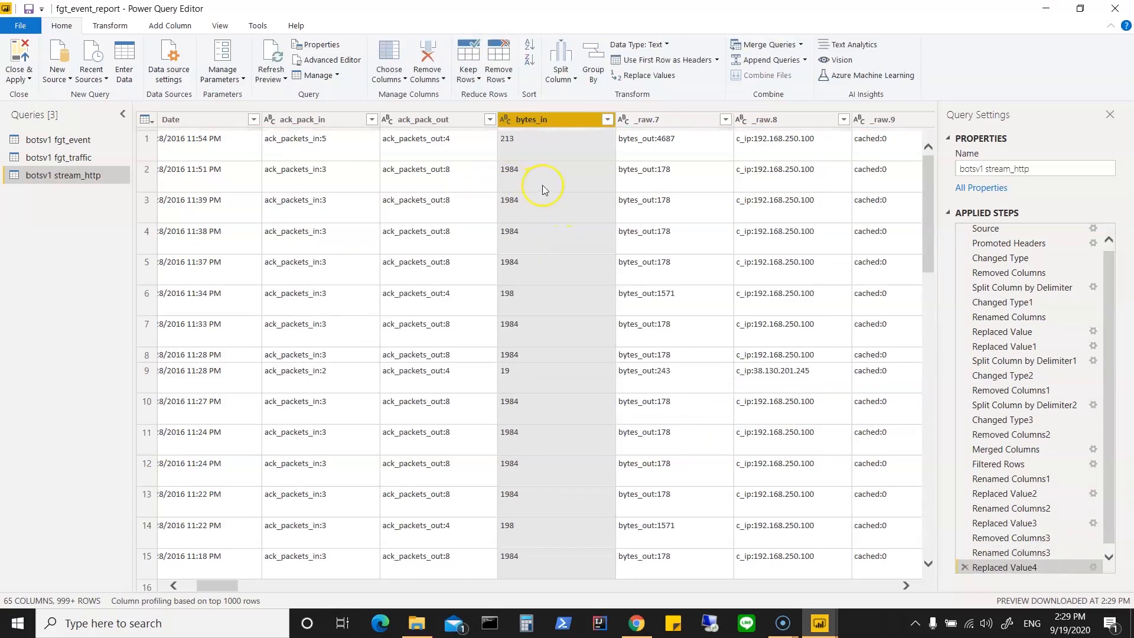
Step: Replace the text ack_packets_out: with nothing in the ack_pack_out column
right_click(433, 123)
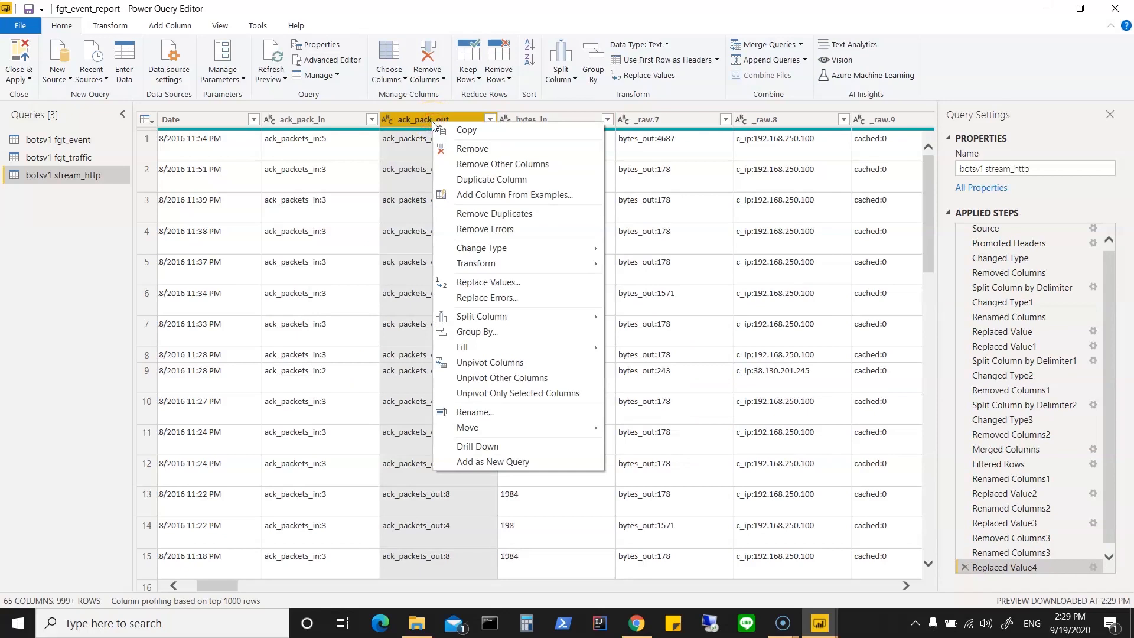
left_click(533, 282)
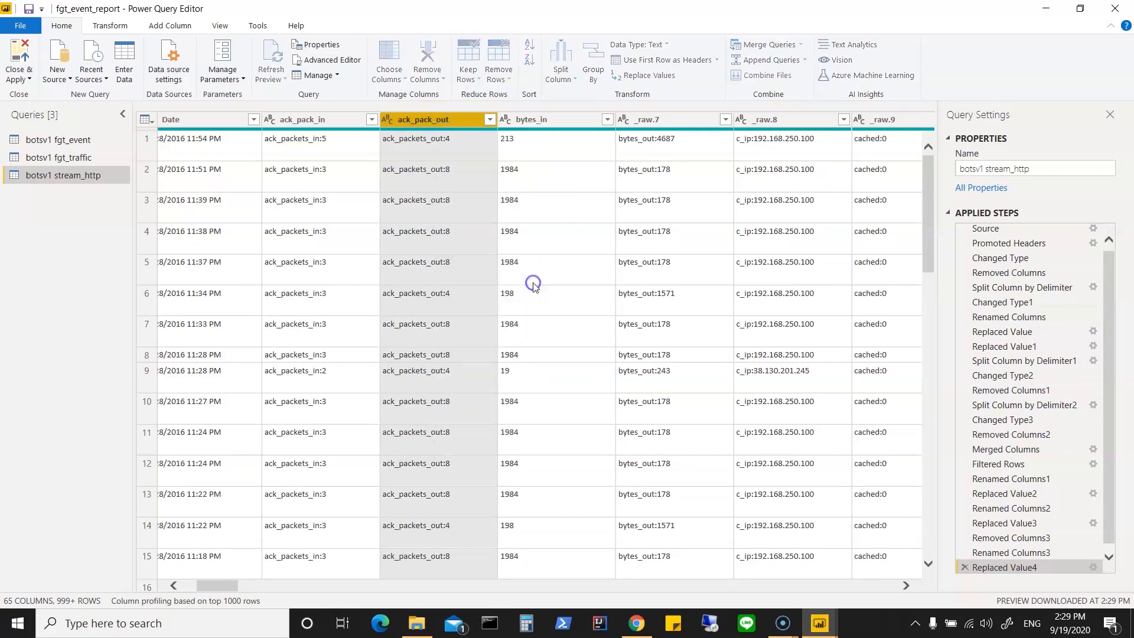
left_click(411, 281)
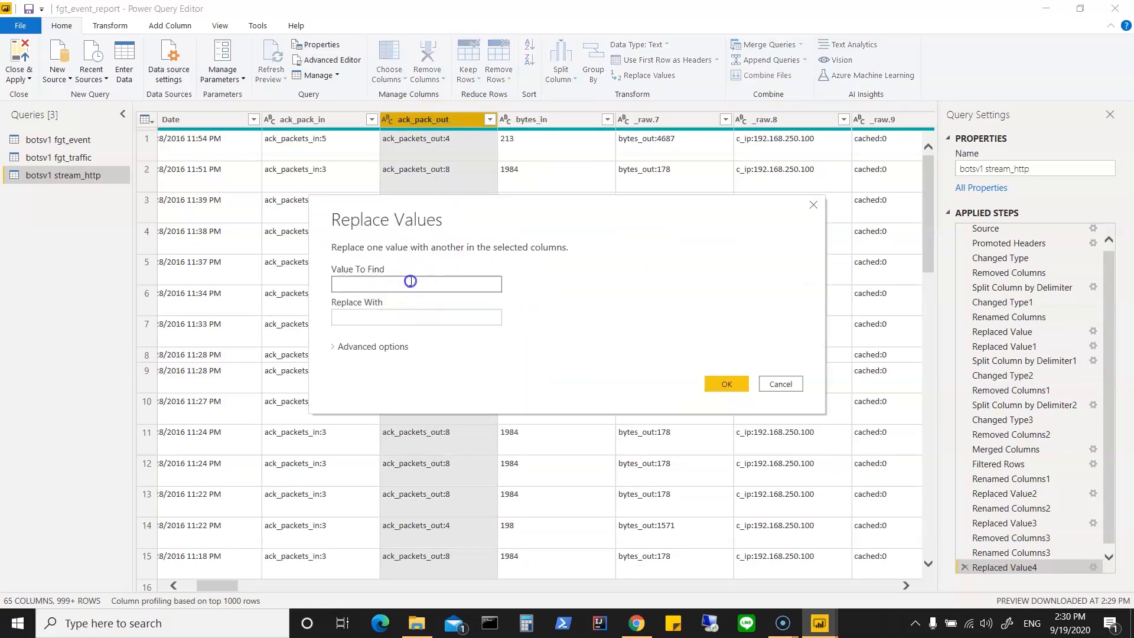
type("ack_packets_out:")
left_click(453, 318)
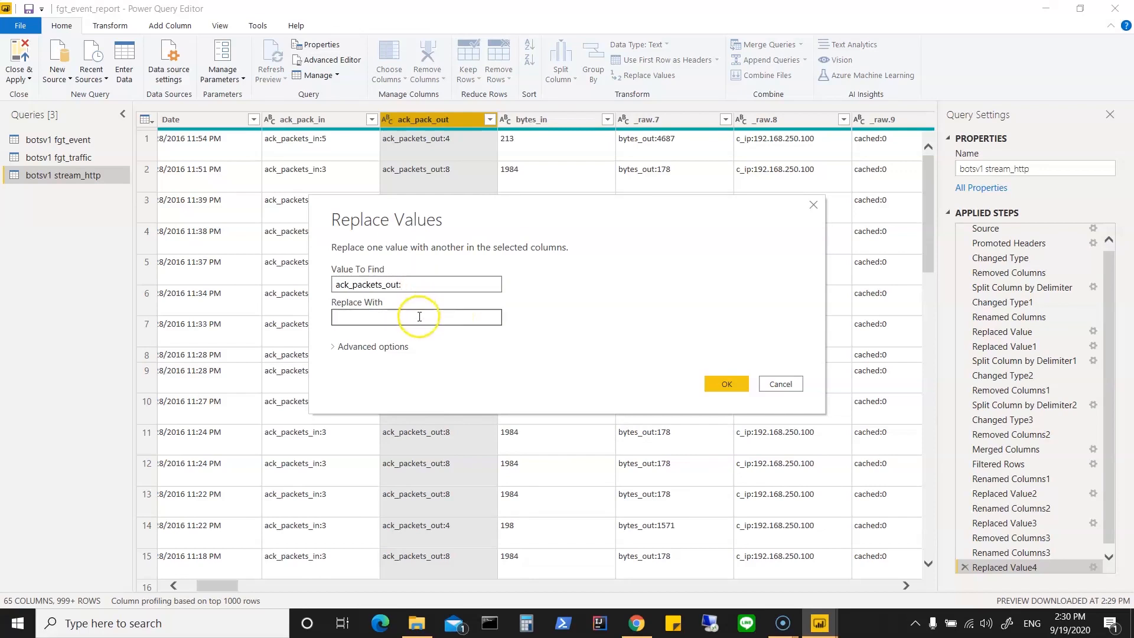
left_click(727, 385)
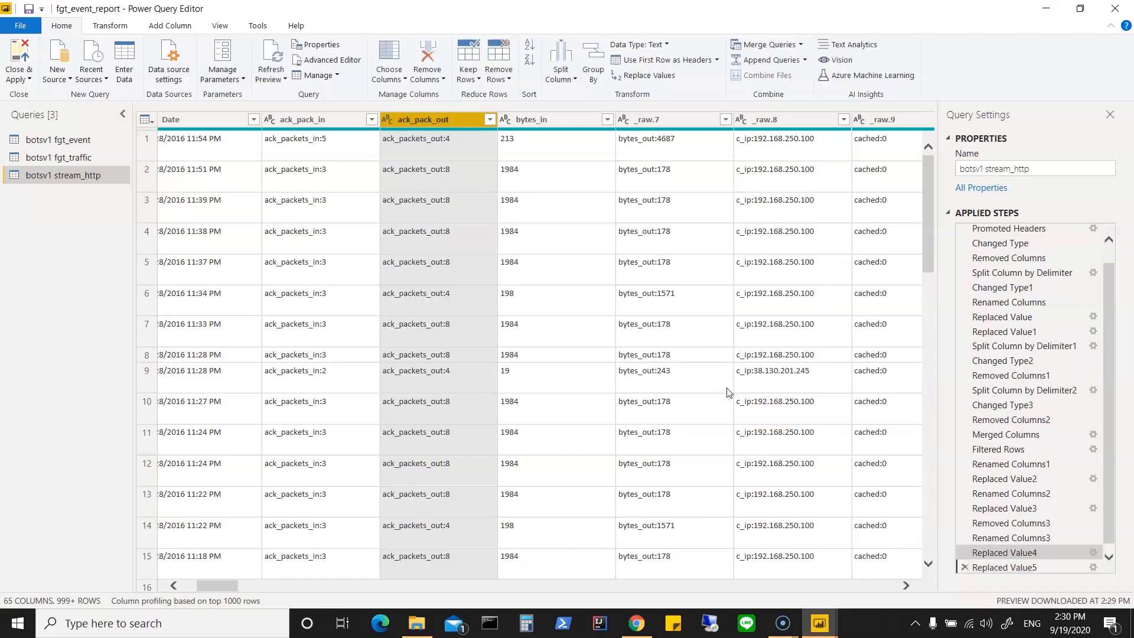
Step: Replace the text ack_packets_in with nothing in the ack_pack_in column
left_click(320, 121)
right_click(318, 120)
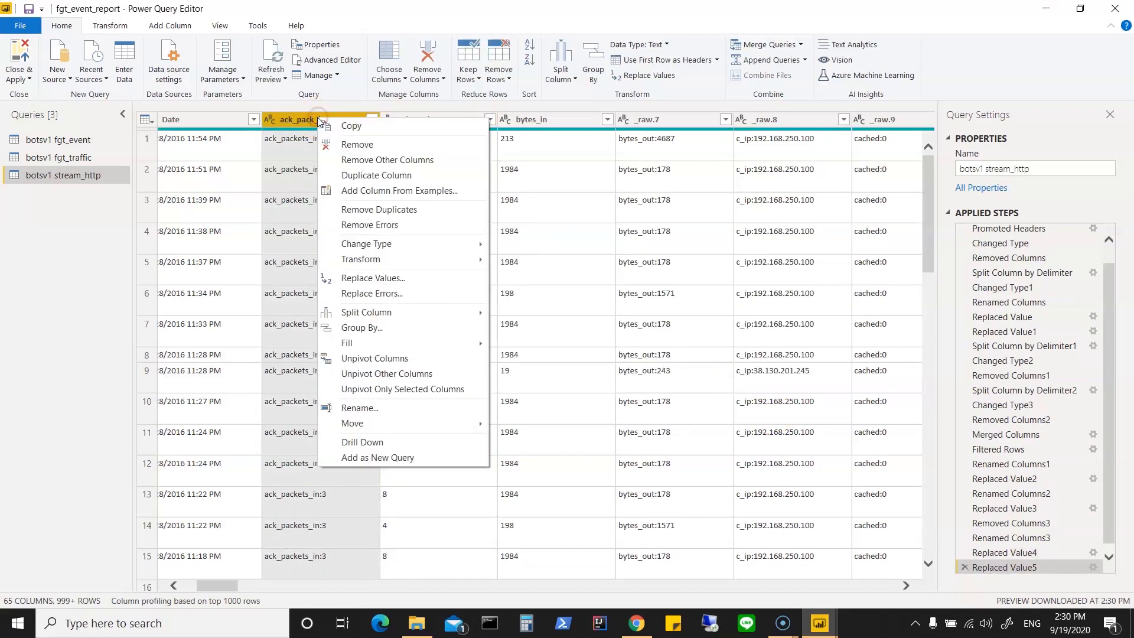
left_click(434, 278)
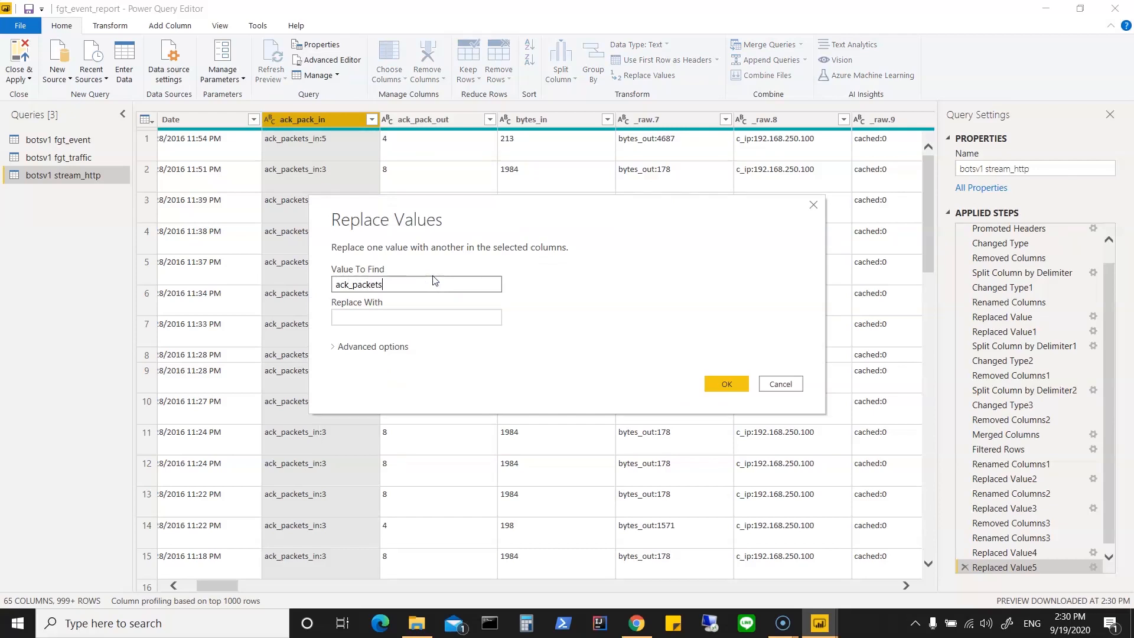
left_click(727, 383)
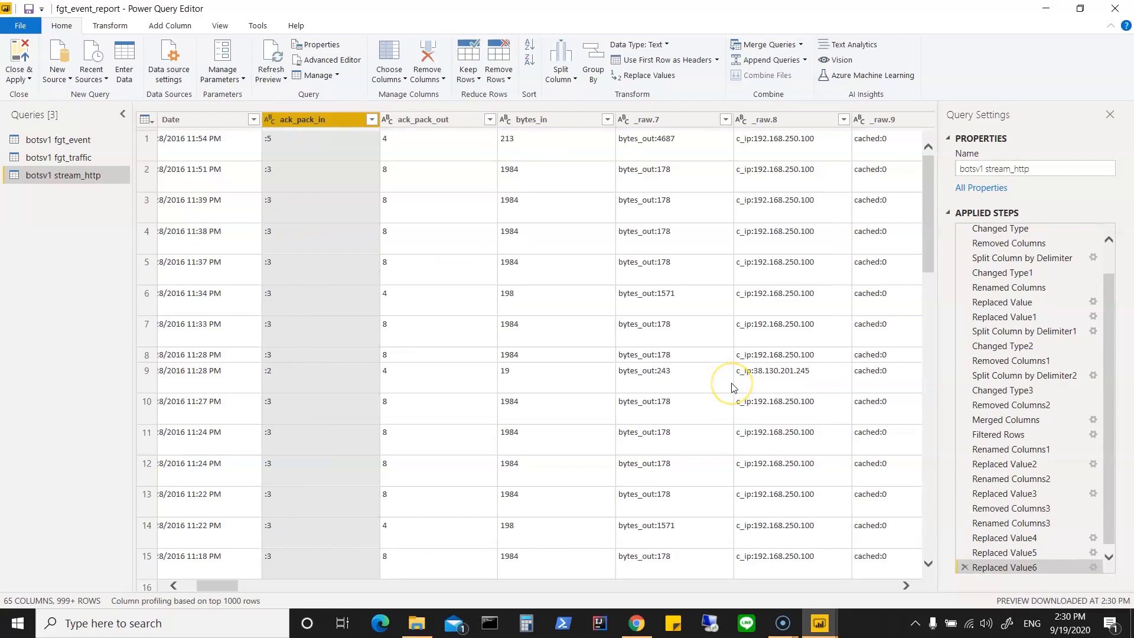
Step: Strip the leading colon from the ack_pack_in values by replacing : with nothing
right_click(319, 122)
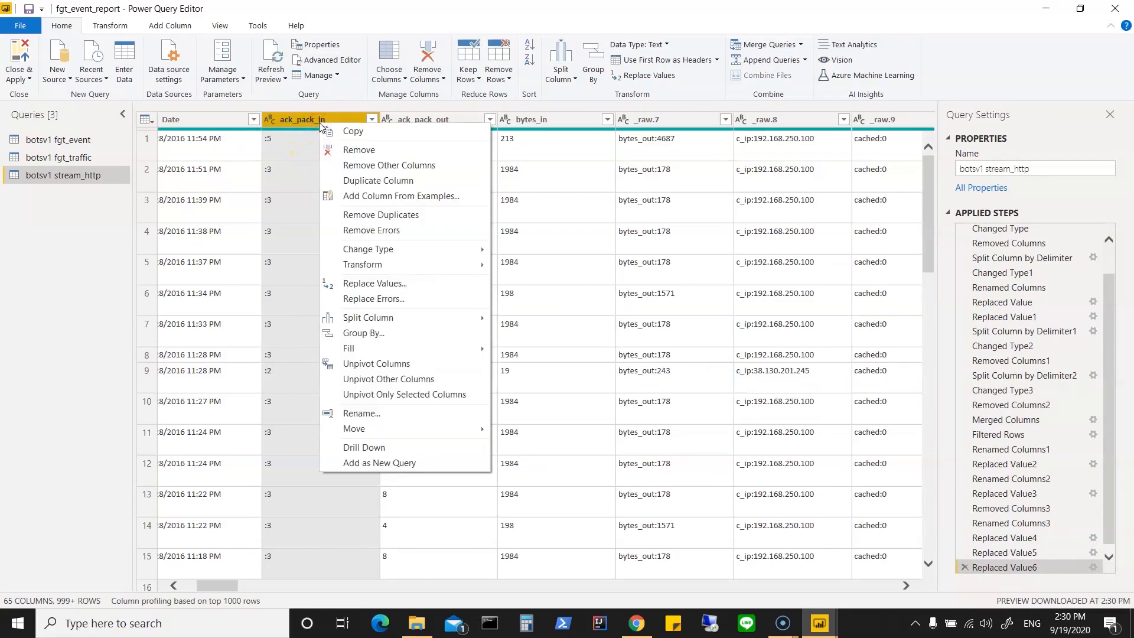
left_click(447, 288)
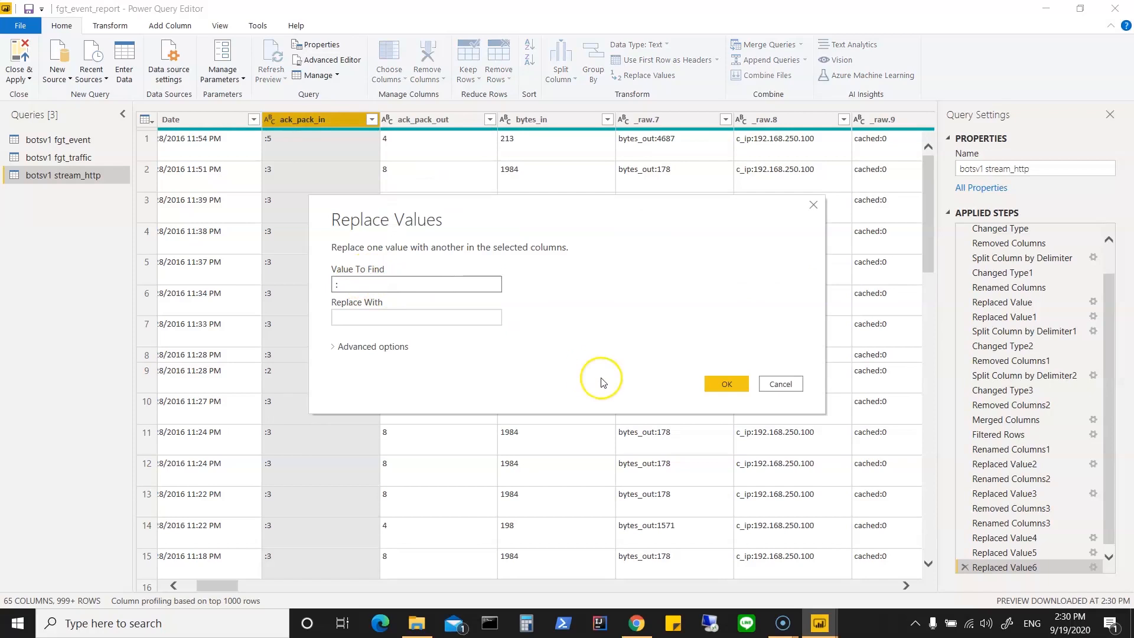
left_click(739, 385)
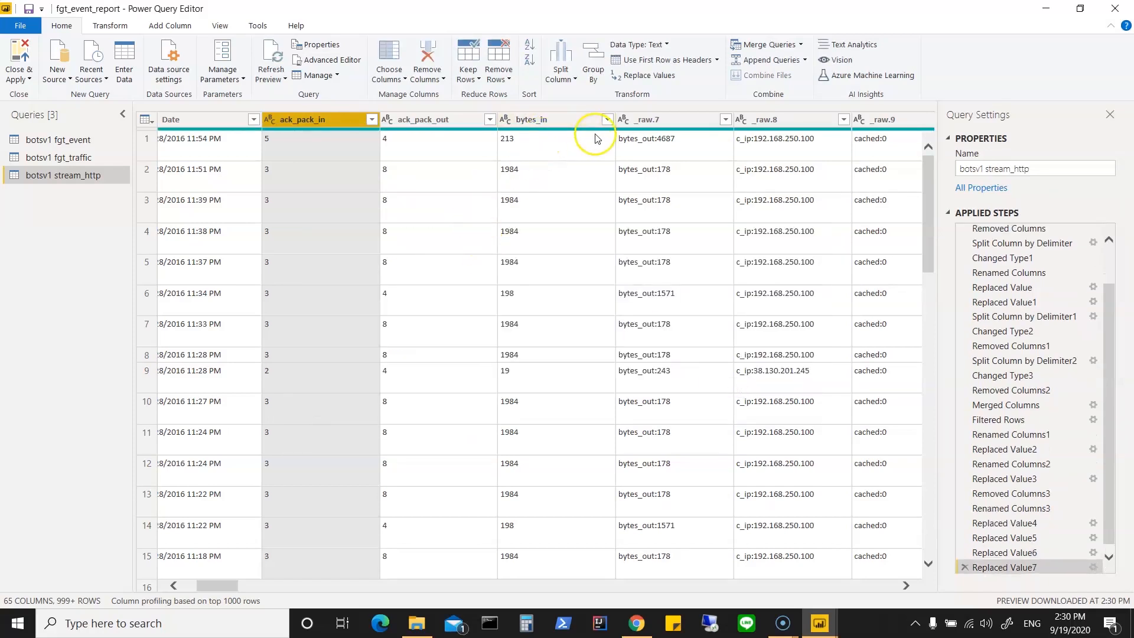
Step: Rename the _raw.7 column as bytes_out
left_click(655, 121)
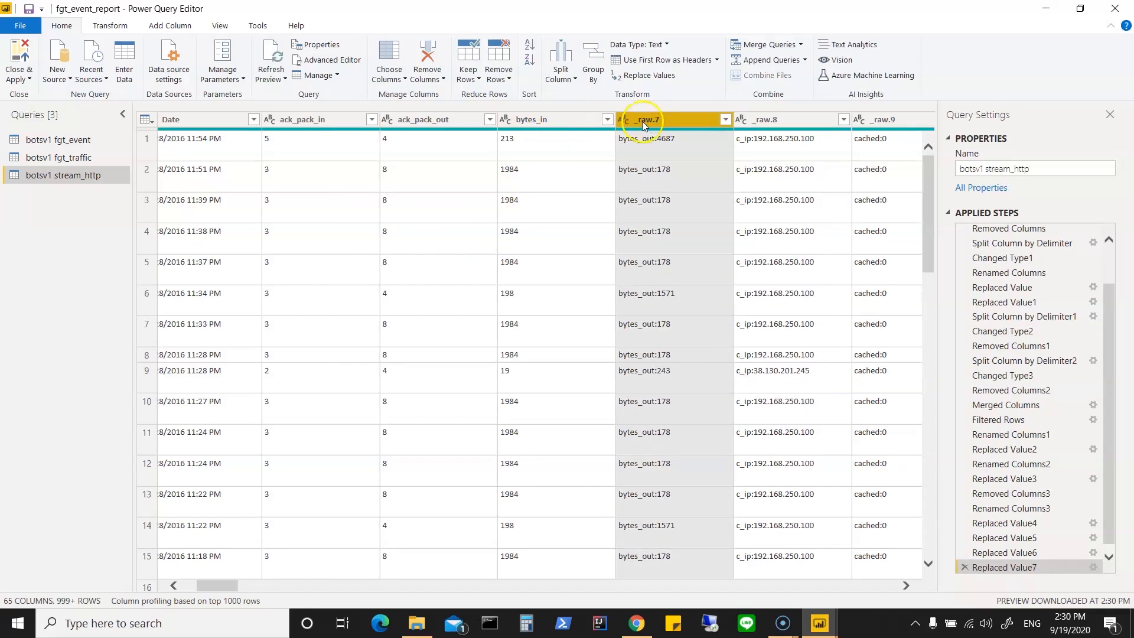
right_click(648, 124)
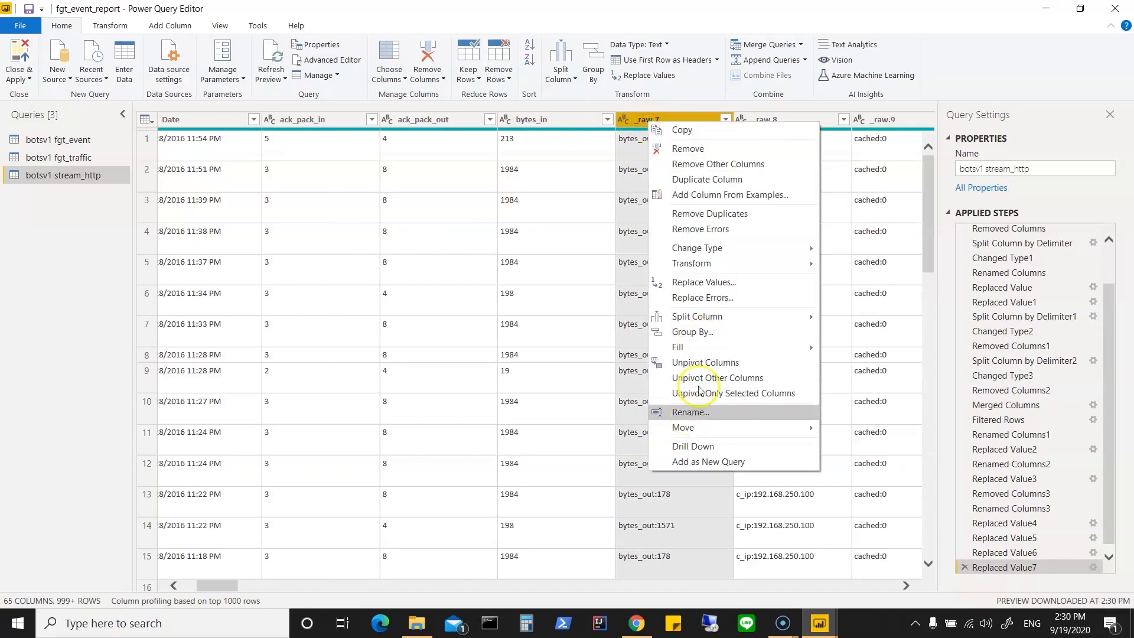
left_click(688, 412)
type("bytes_out")
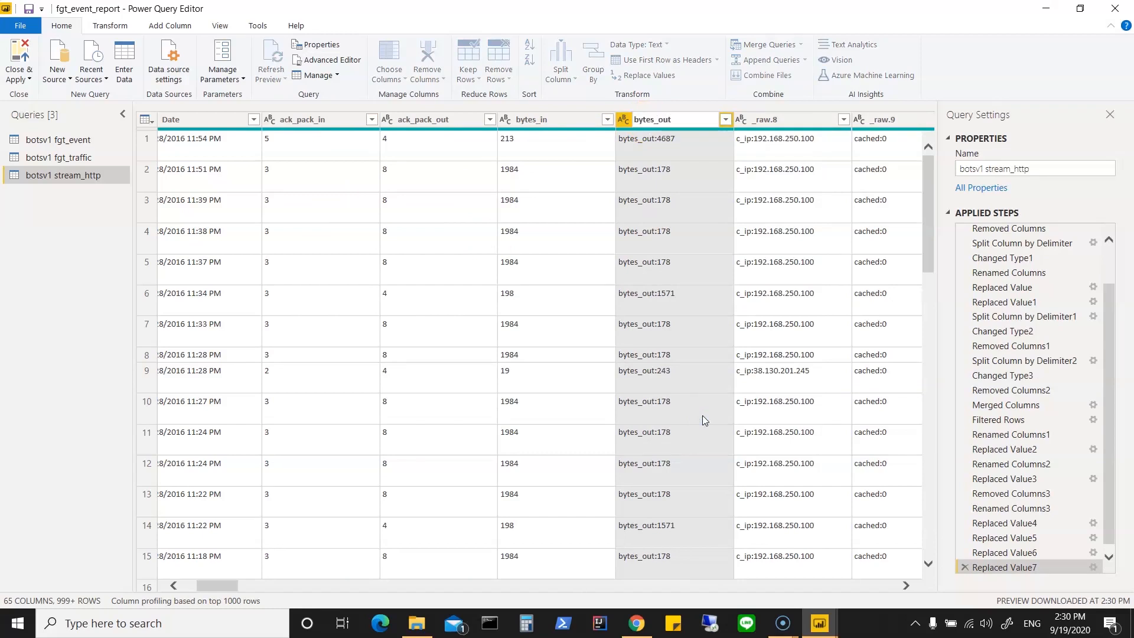
left_click(726, 176)
Step: Replace the text bytes_out: with nothing in the bytes_out column
right_click(671, 117)
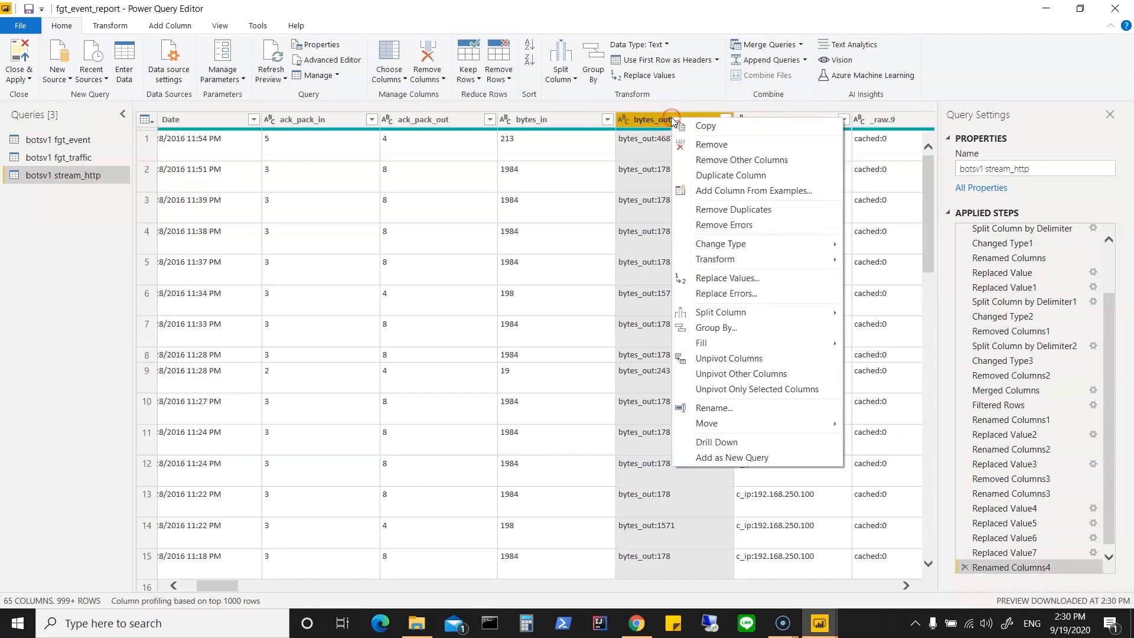
left_click(753, 281)
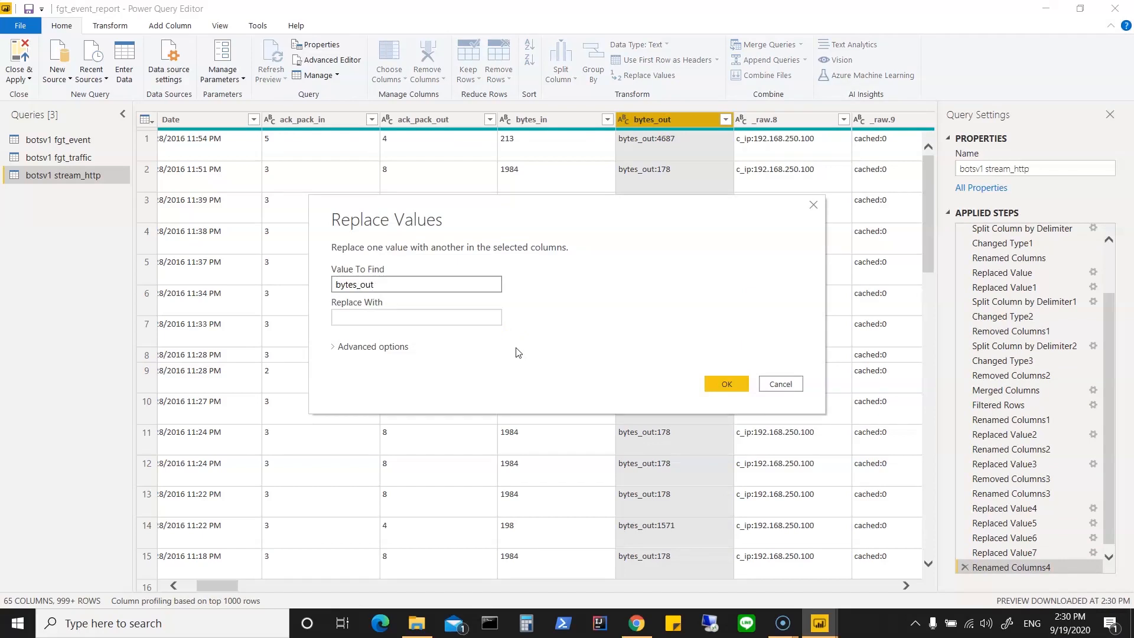
left_click(721, 381)
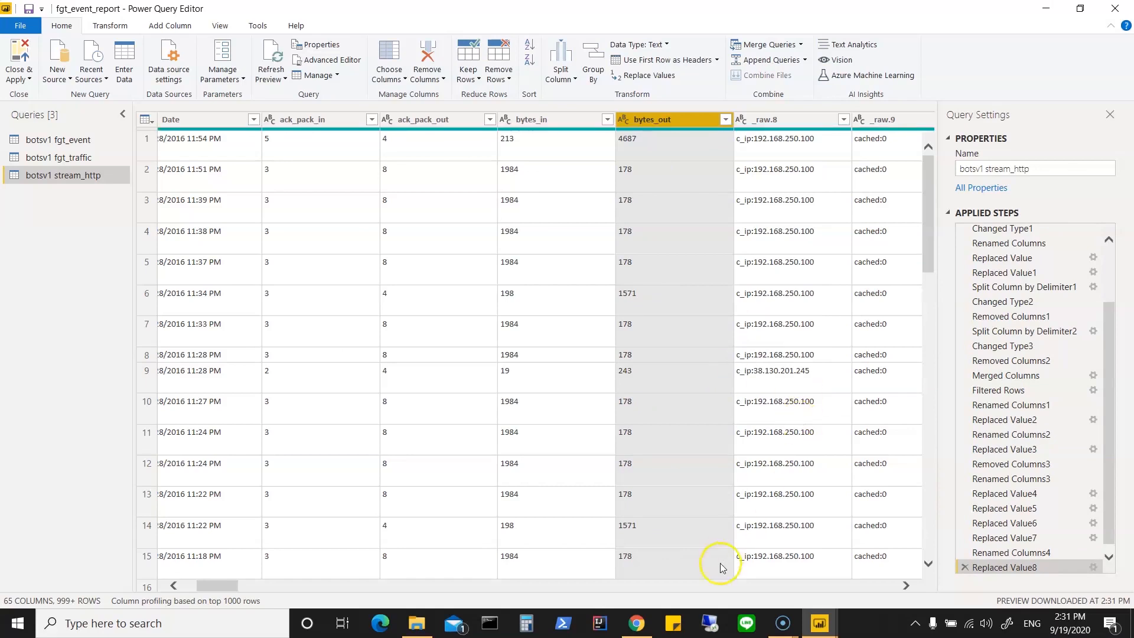
Step: Remove the _raw.9 column holding the cached values
left_click_drag(220, 586, 243, 590)
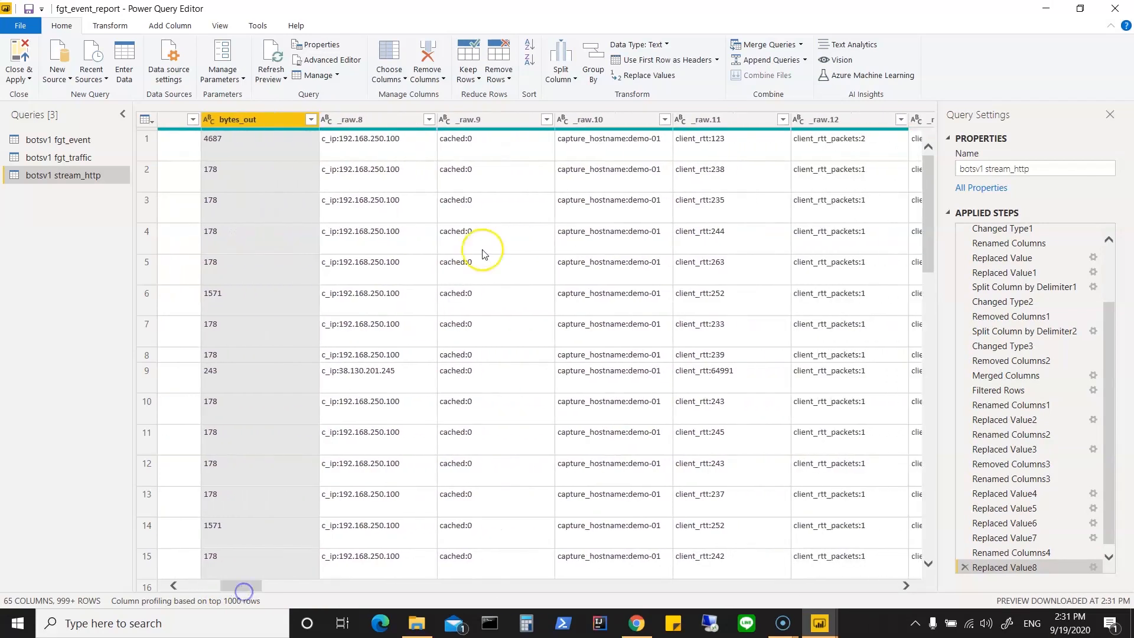
left_click(490, 118)
right_click(490, 119)
left_click(512, 145)
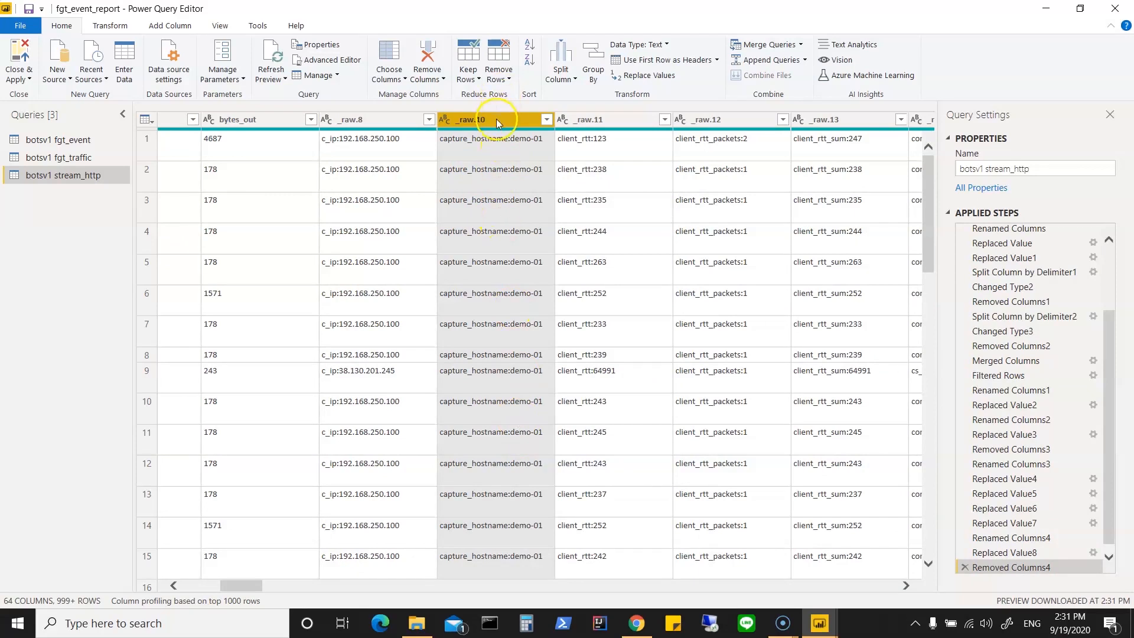
Step: Remove the columns _raw.10, _raw.11, _raw.12 and _raw.13 together, covering the capture hostname and client_rtt fields
left_click(604, 123, "ctrl")
left_click(722, 121, "ctrl")
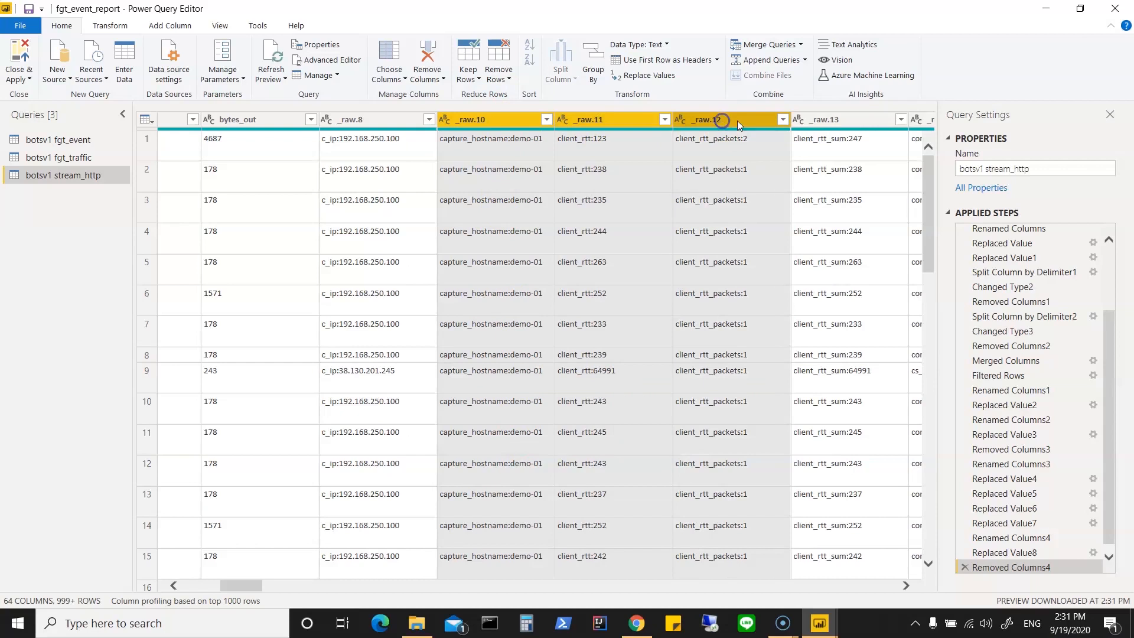
left_click(806, 121, "ctrl")
right_click(814, 122)
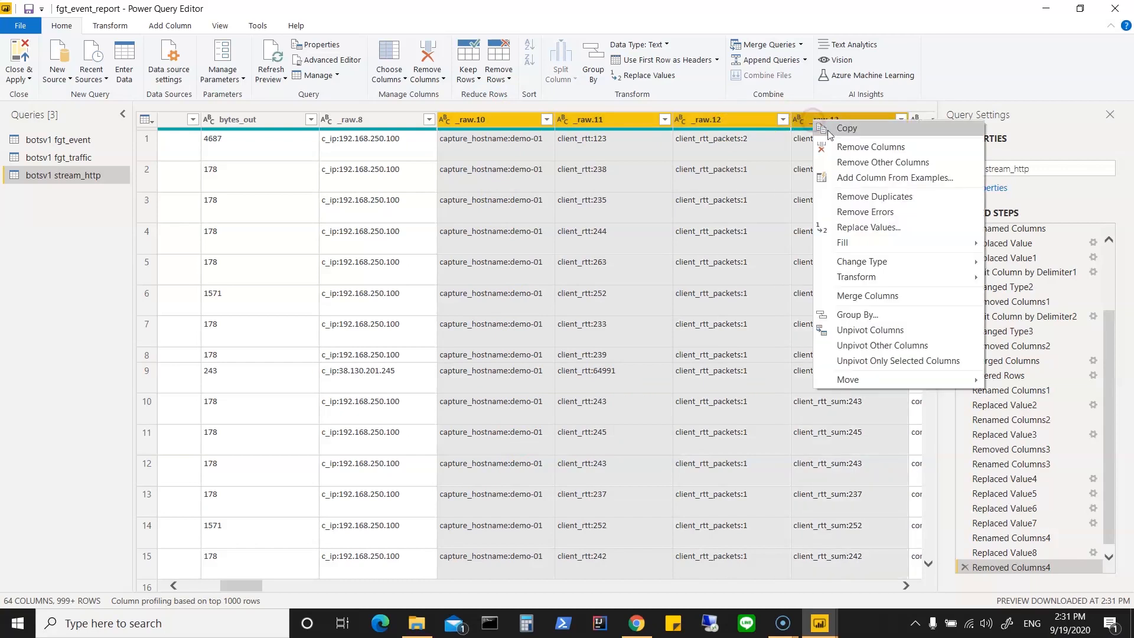
left_click(840, 149)
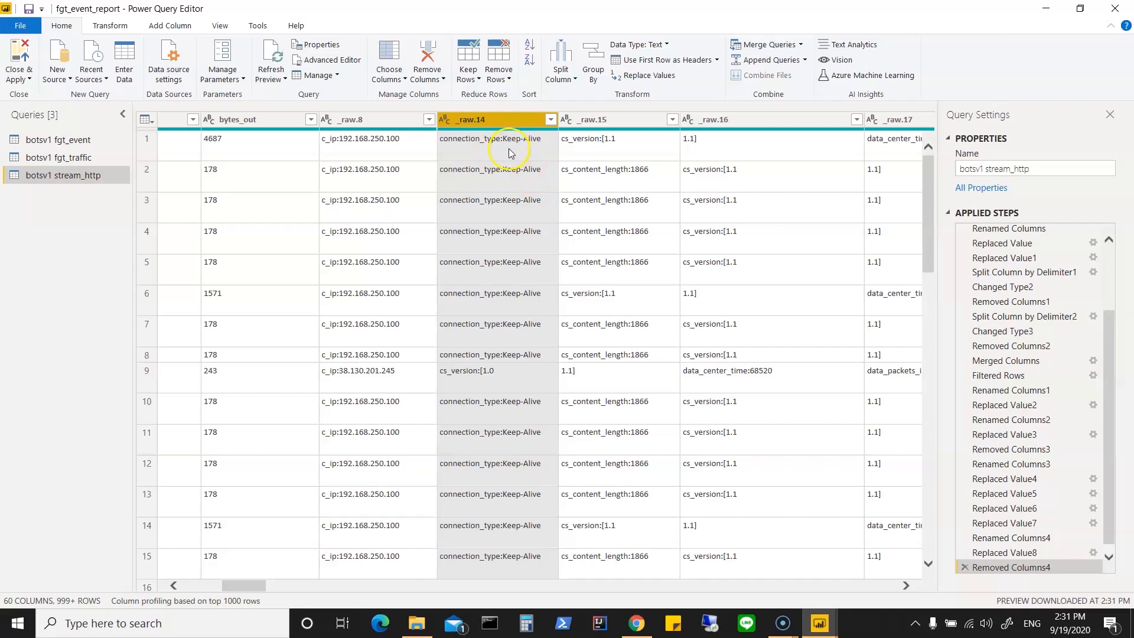
Step: Check the filter values of the _raw.14 column without changing them
left_click(551, 120)
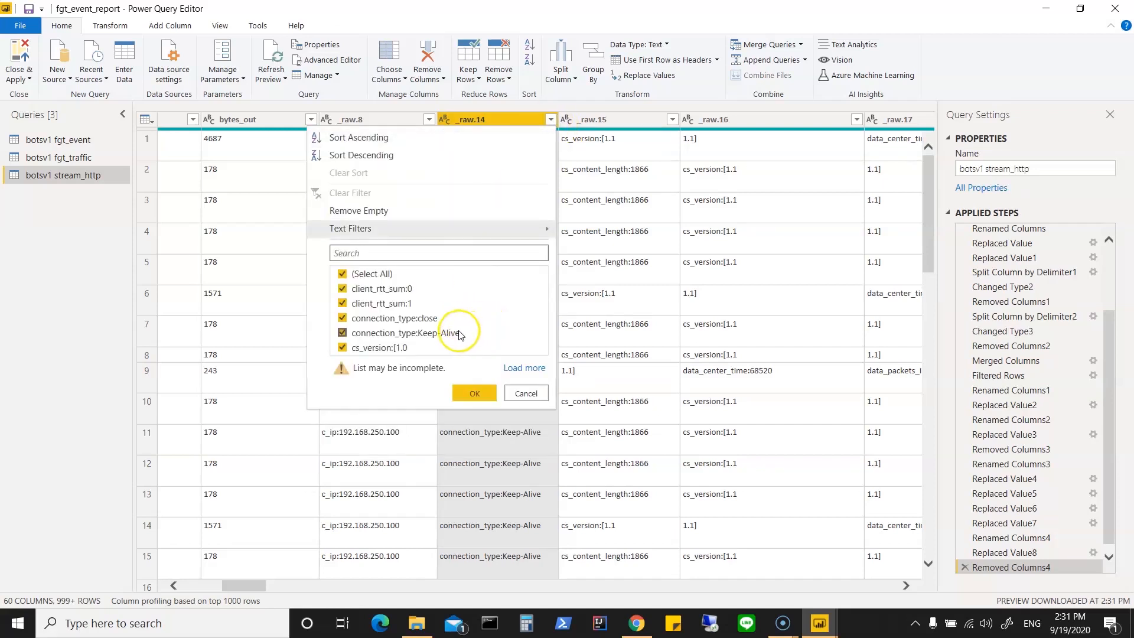
left_click(533, 393)
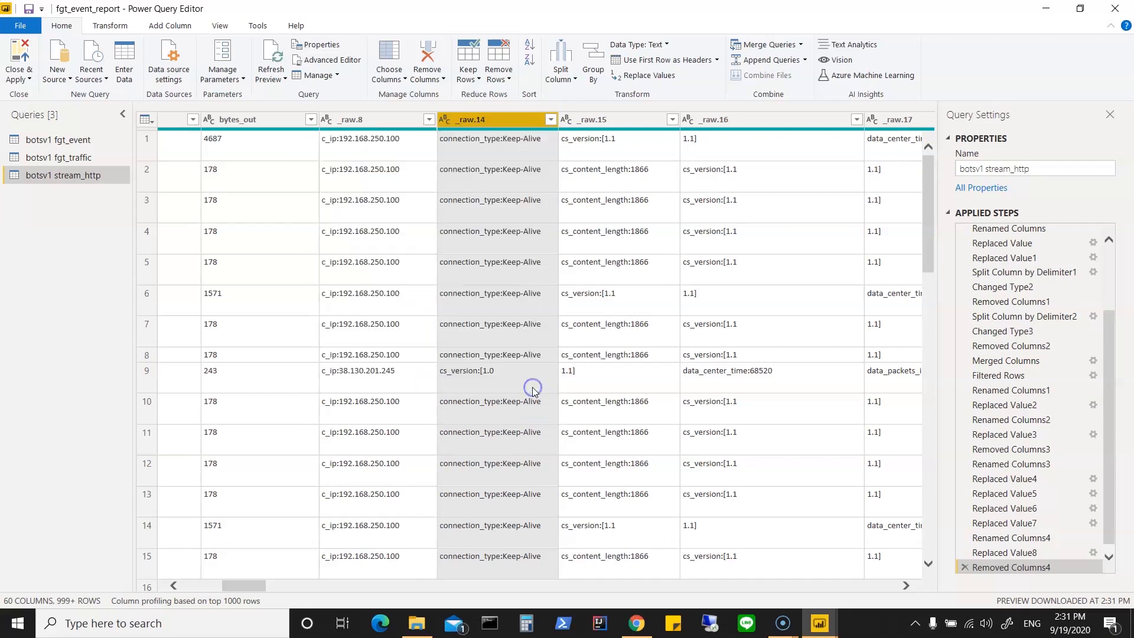
Step: Examine the stream_http columns from source through _raw.20, comparing the connection_type, cs_version and data_center_time fields
left_click(605, 118, "ctrl")
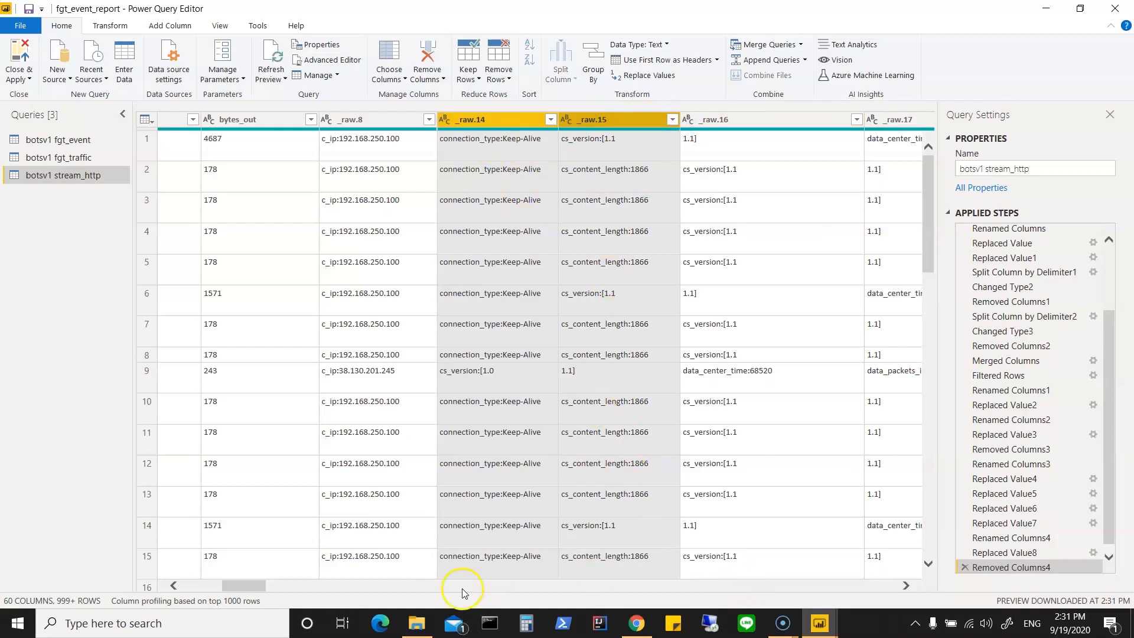
left_click(820, 587)
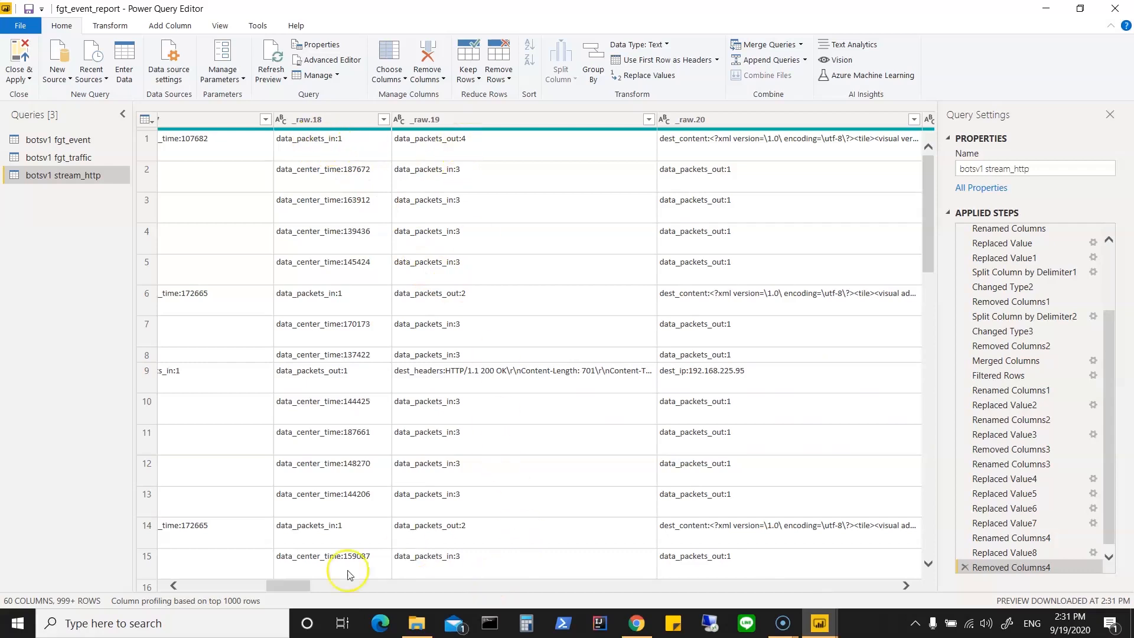
left_click(229, 585)
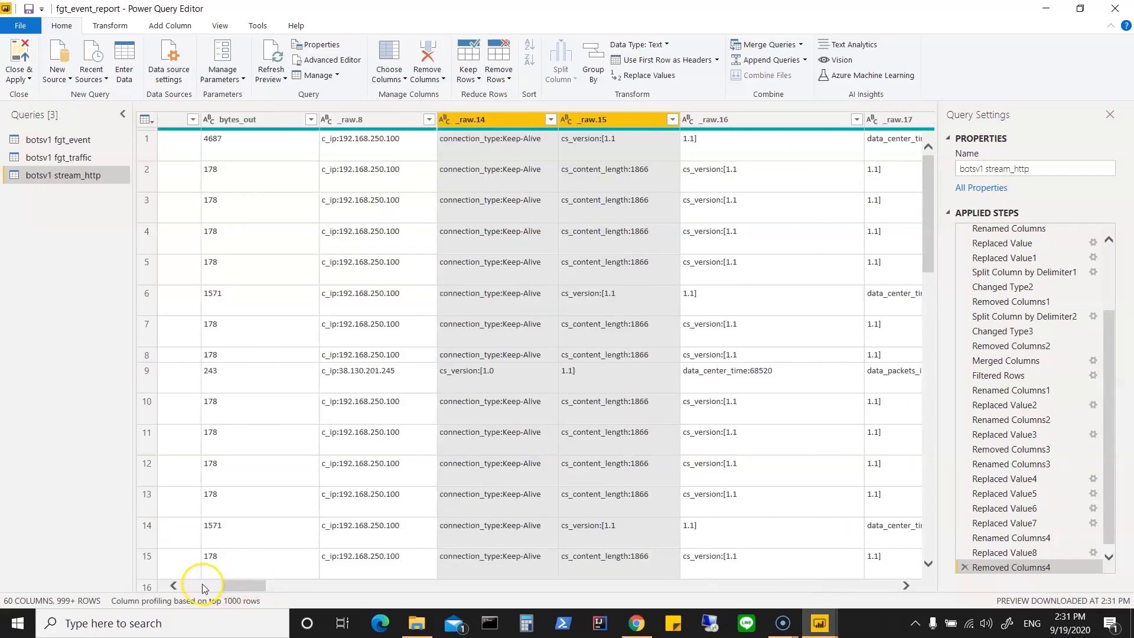
left_click(204, 585)
left_click(204, 585)
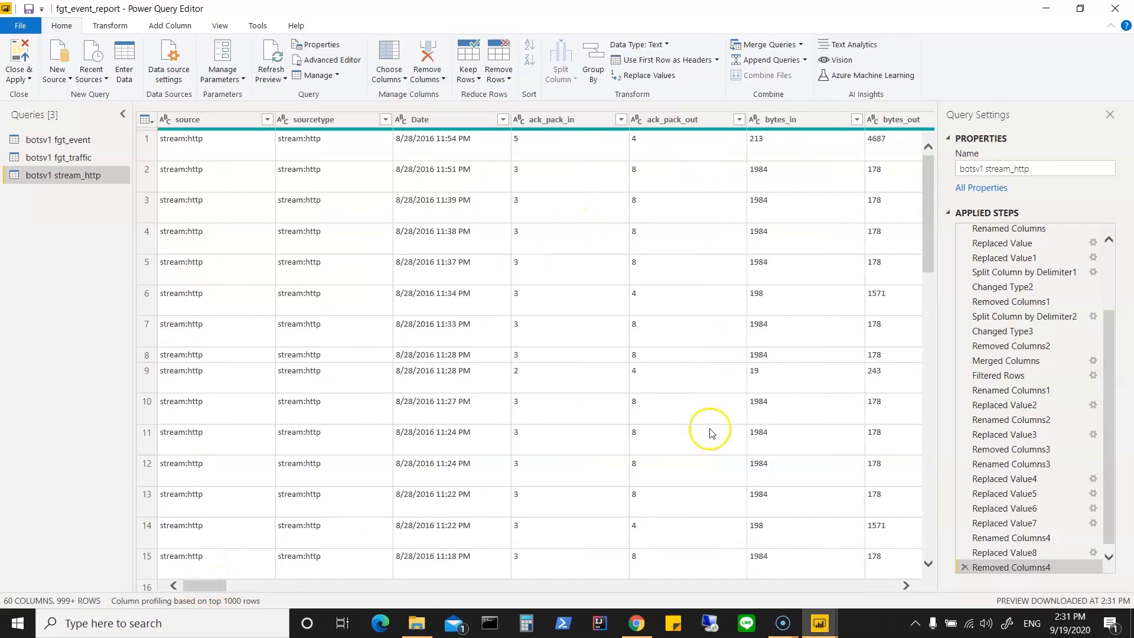
left_click(906, 586)
left_click(906, 586)
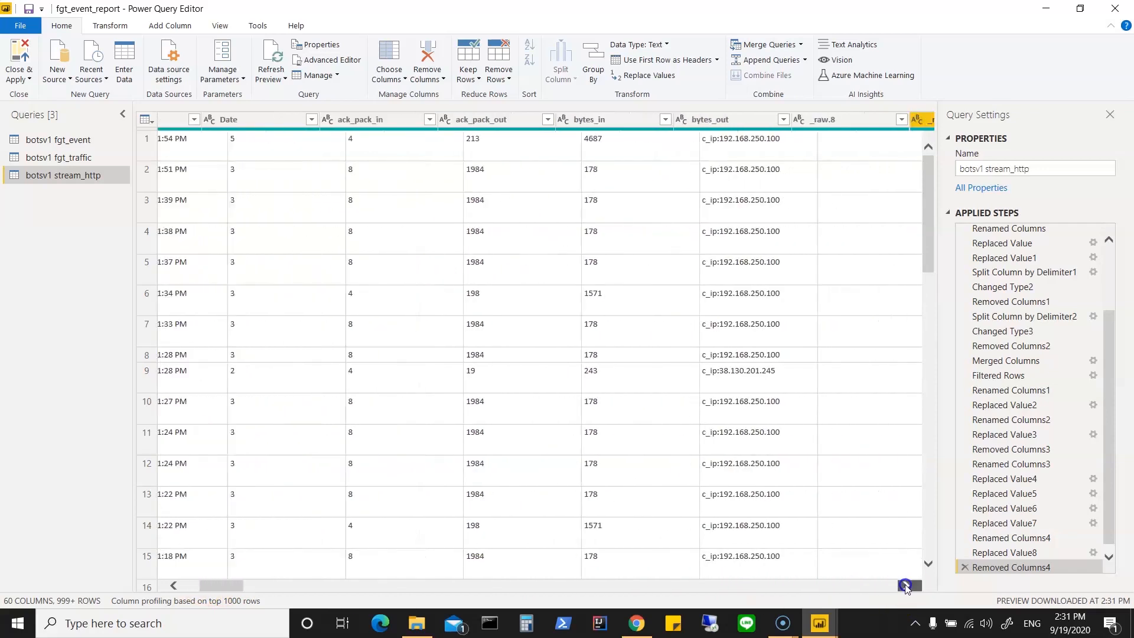
left_click(906, 586)
left_click(907, 586)
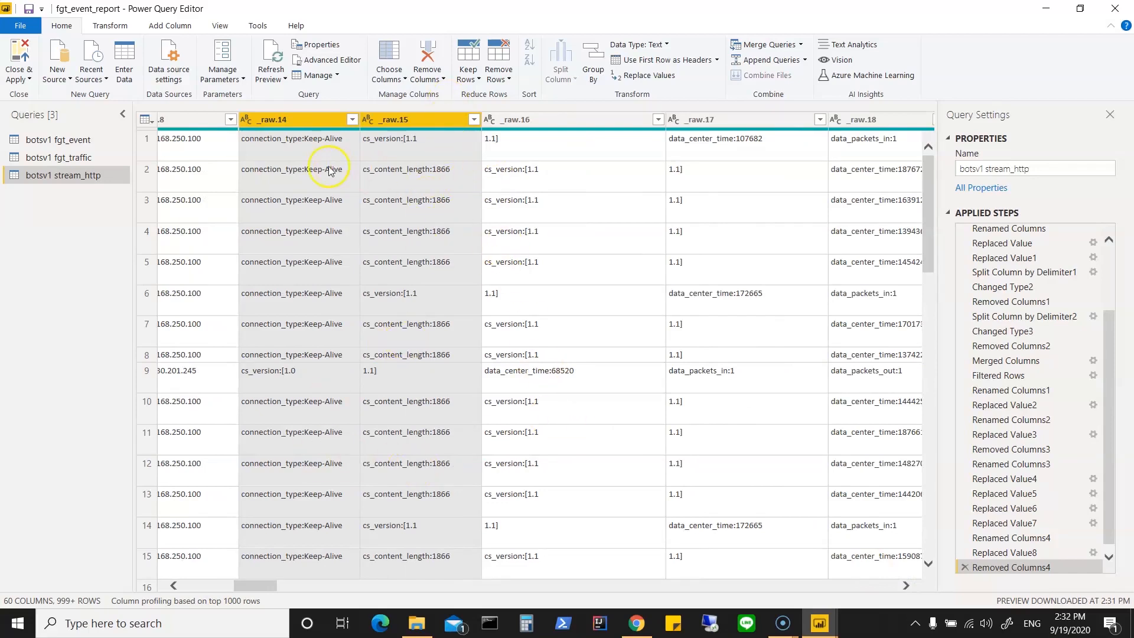
left_click(173, 585)
left_click(173, 585)
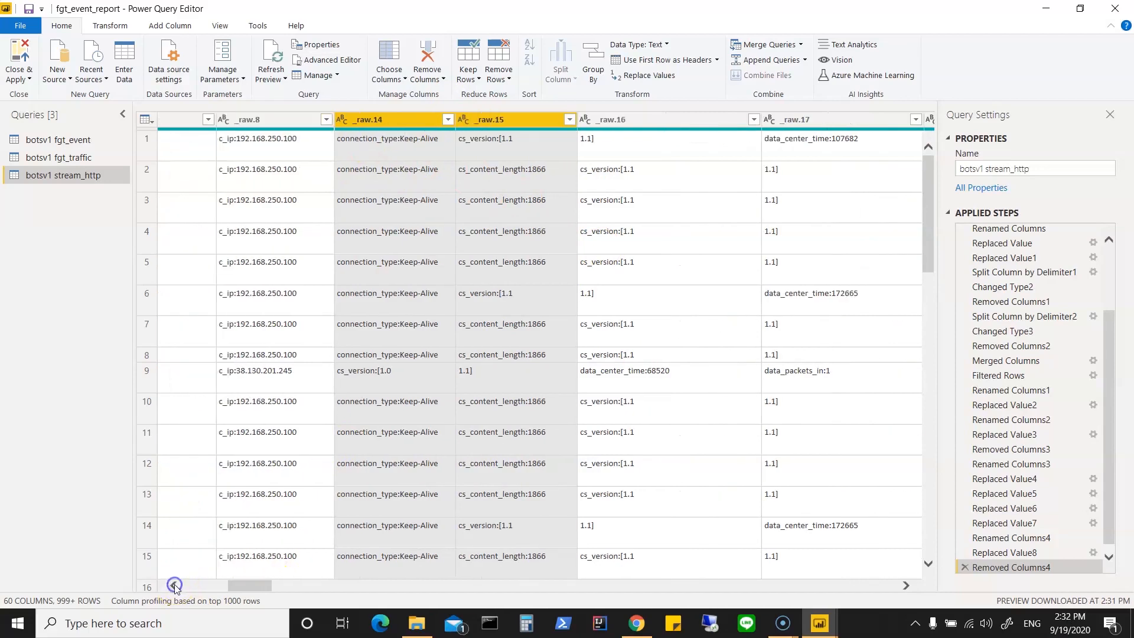
Step: Merge the columns _raw.14, _raw.15, _raw.16 and _raw.17 with a comma separator into a new column named Info
left_click(405, 121)
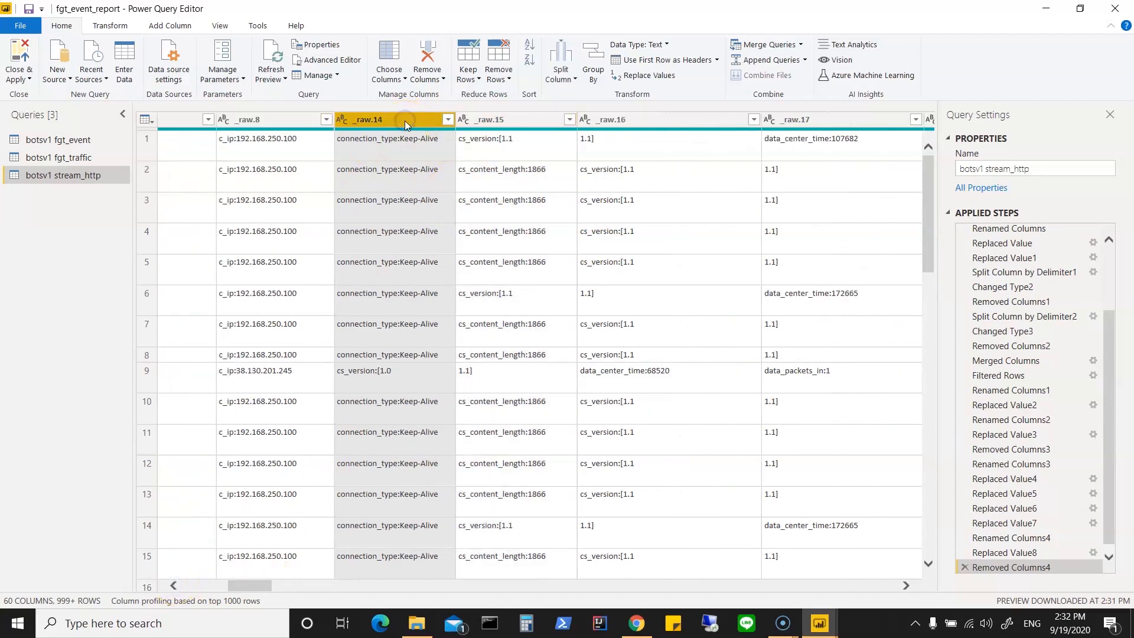
left_click(481, 120, "ctrl")
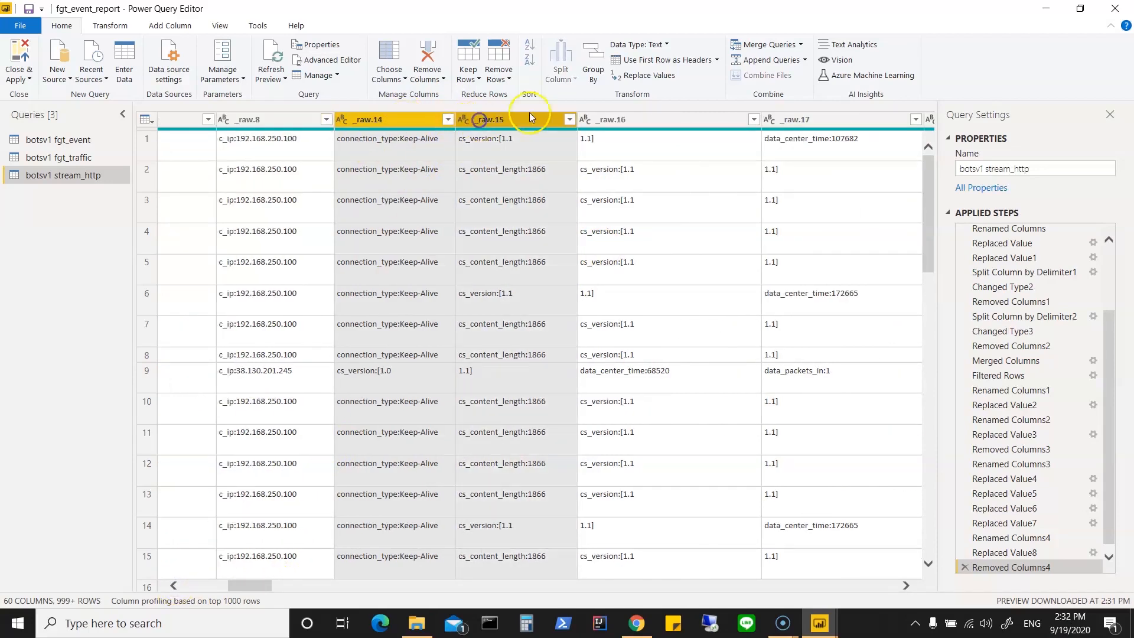
left_click(605, 116, "ctrl")
left_click(794, 119, "ctrl")
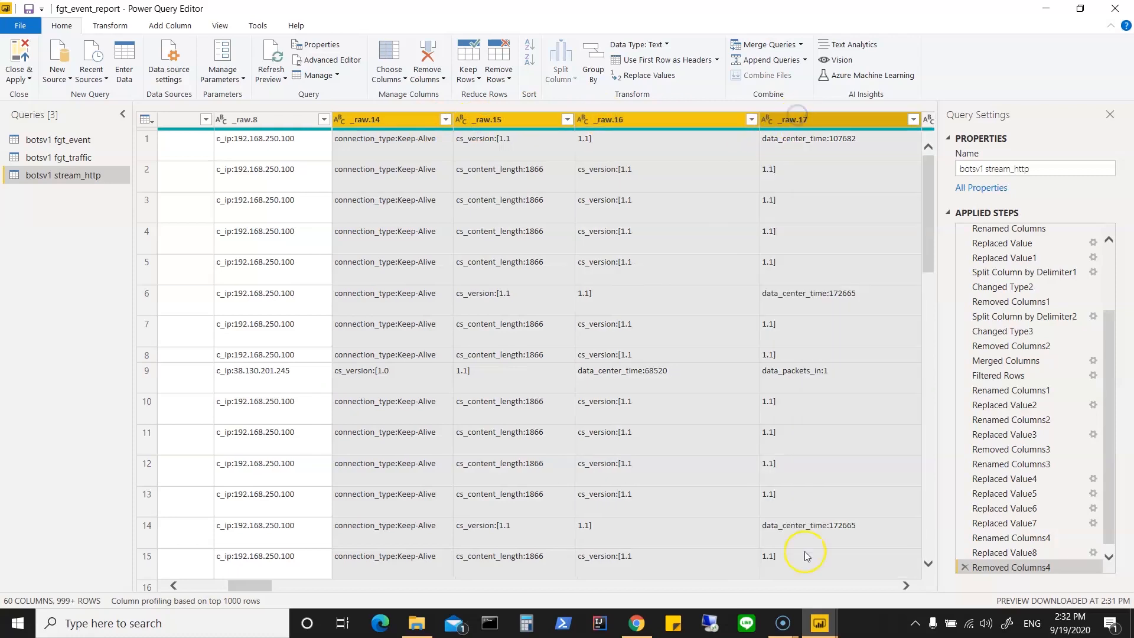
left_click(906, 587)
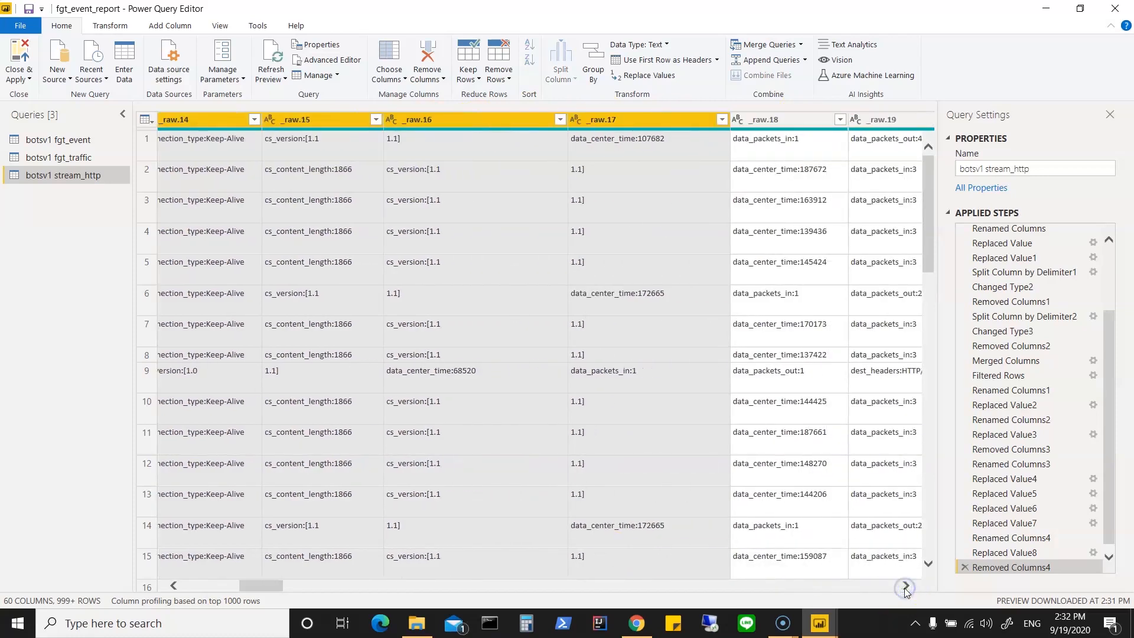
left_click(905, 587)
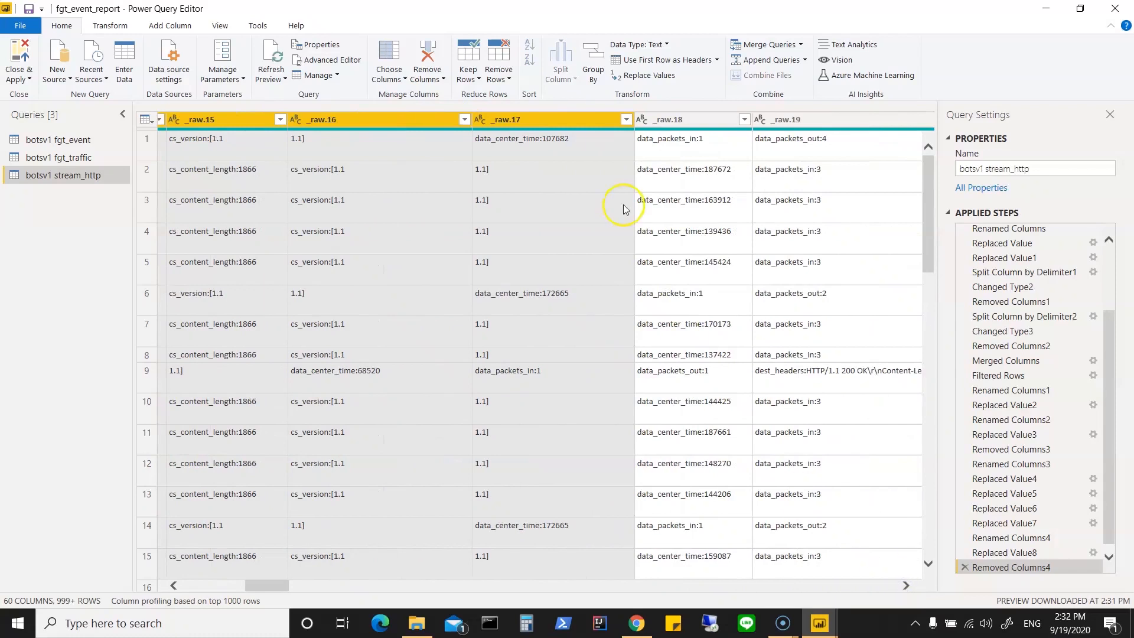
right_click(557, 122)
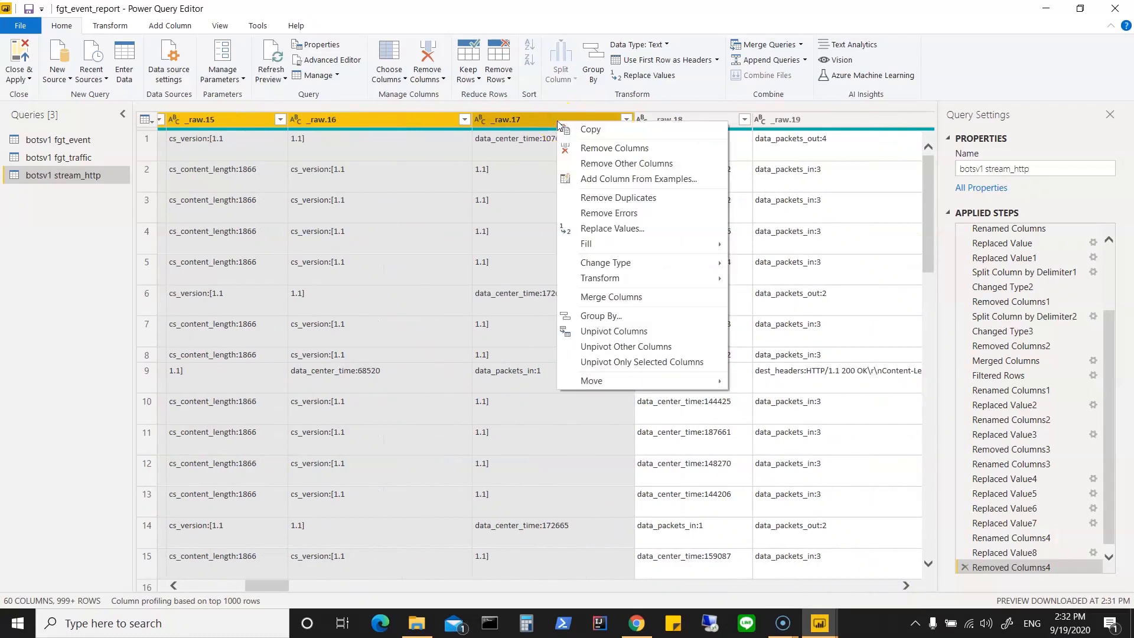
left_click(613, 298)
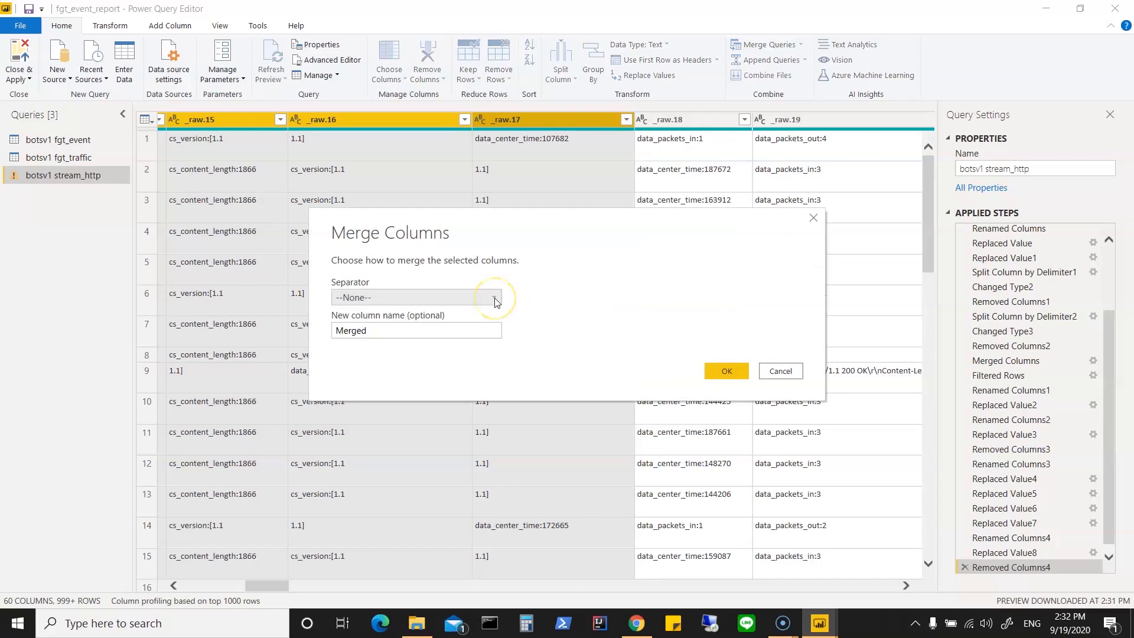
left_click(495, 297)
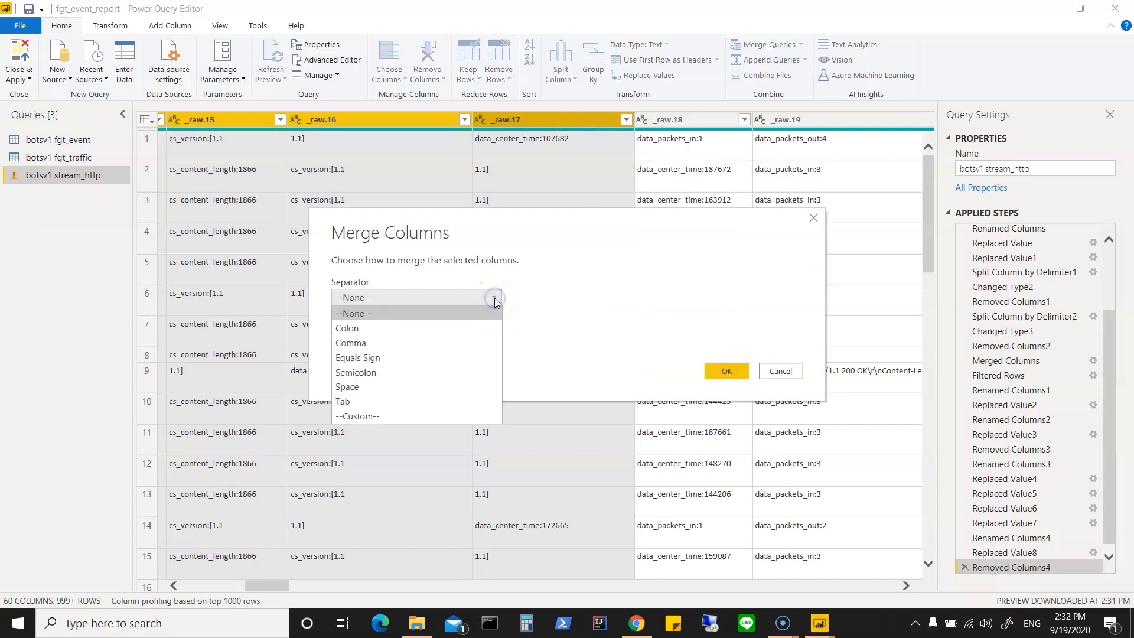
left_click(388, 345)
left_click(382, 331)
left_click_drag(382, 330, 298, 332)
type("Info")
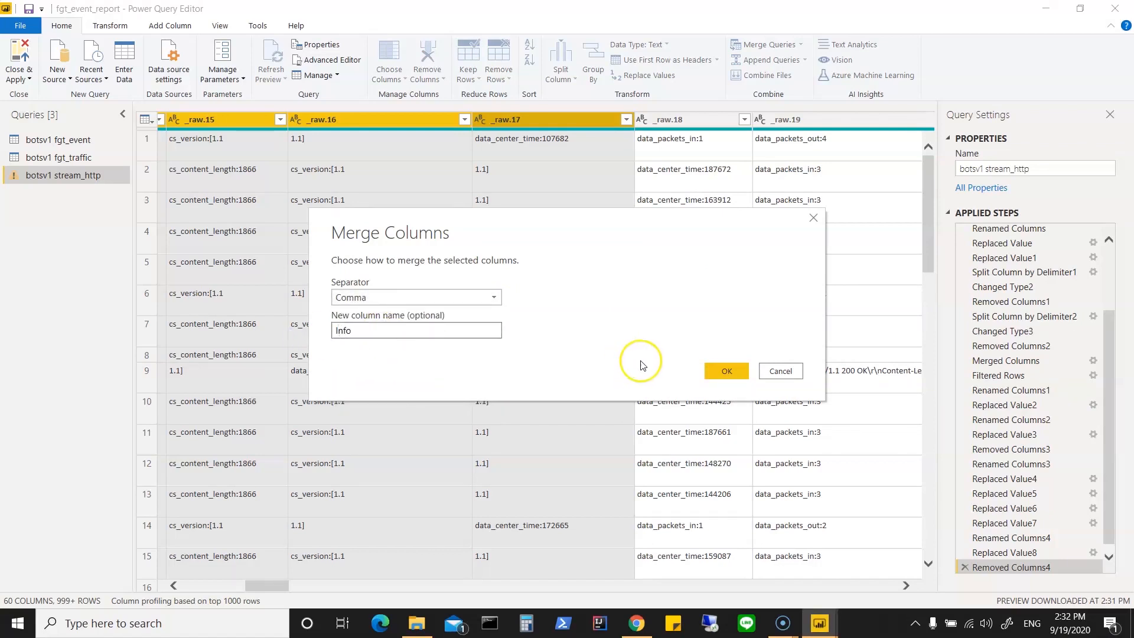
left_click(726, 370)
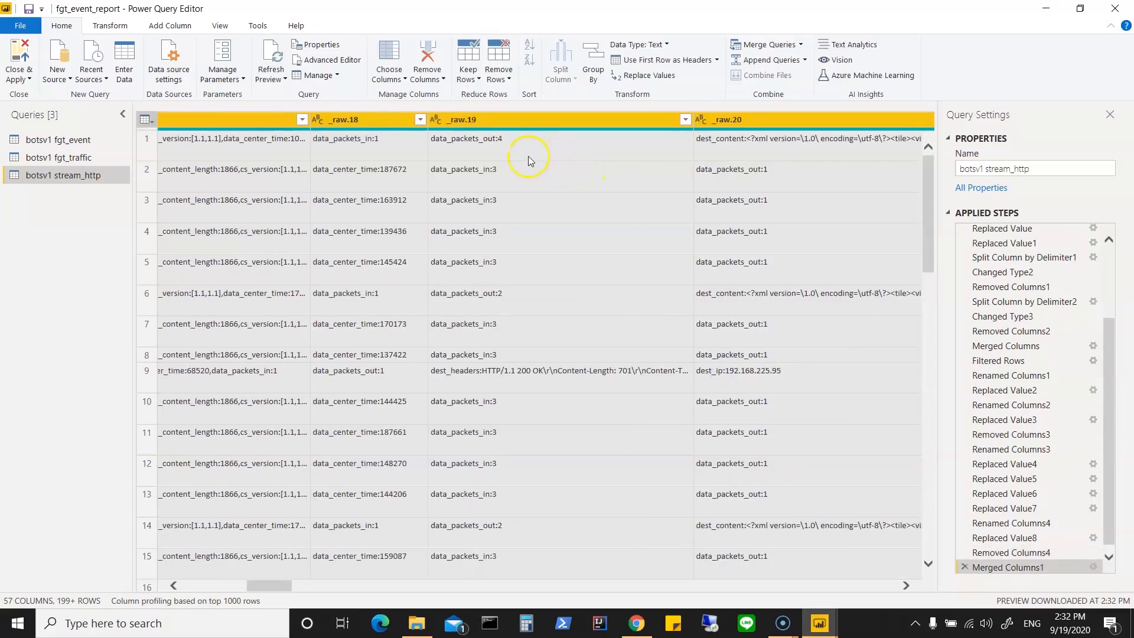
Step: Review the filter values of the _raw.18 column down to the end of the list and apply its filter
right_click(366, 119)
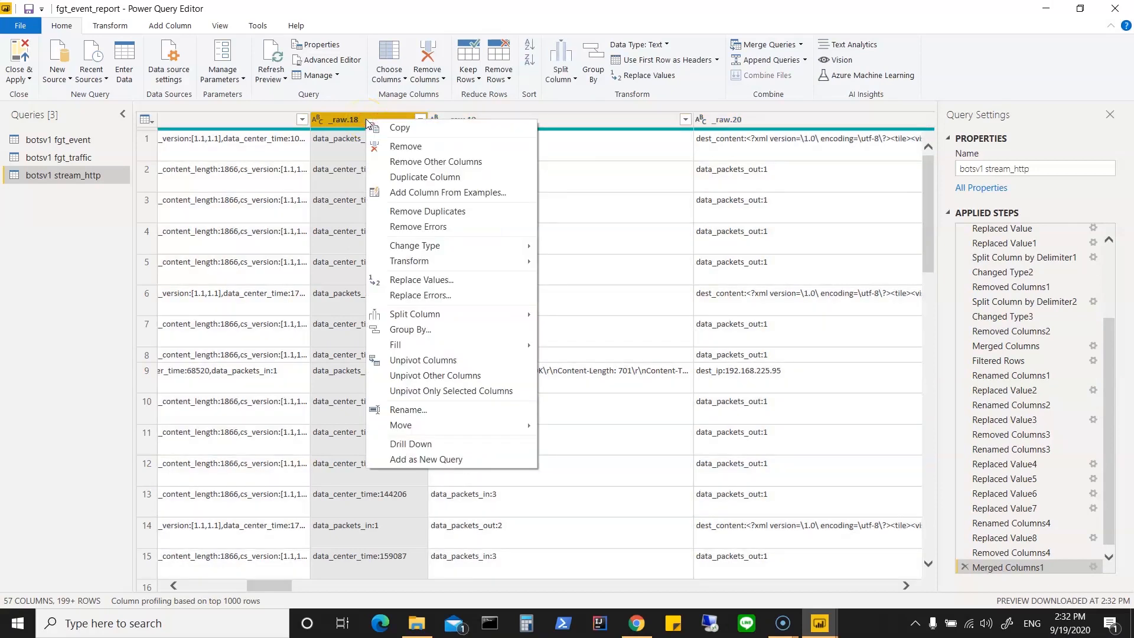
left_click(547, 118)
left_click(420, 119)
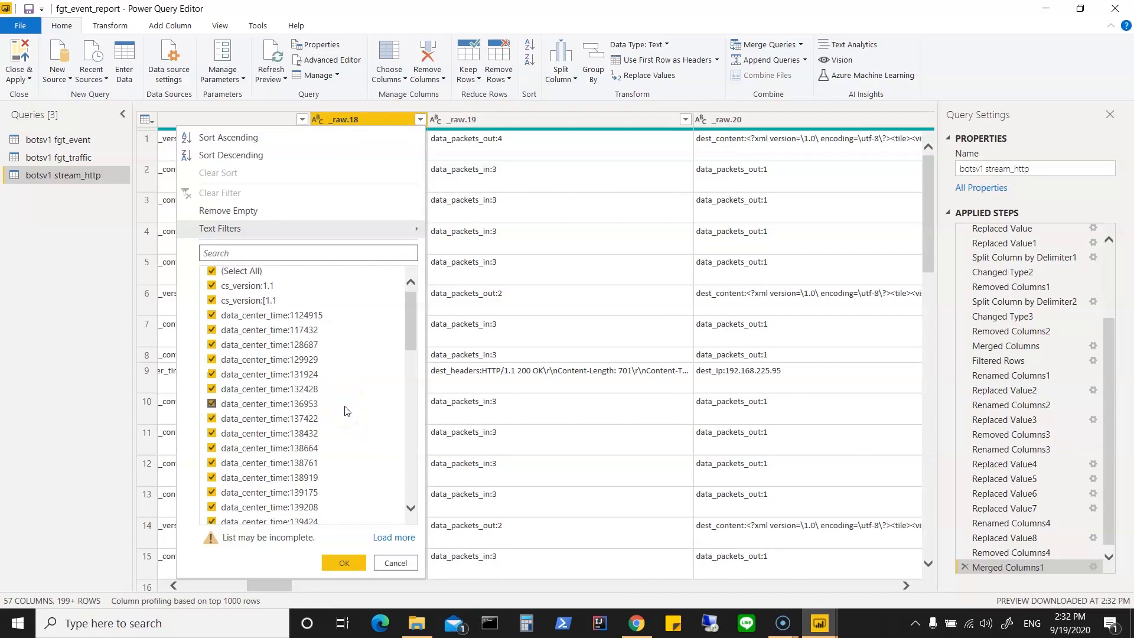
scroll(346, 411, "down", 10)
scroll(346, 411, "down", 1)
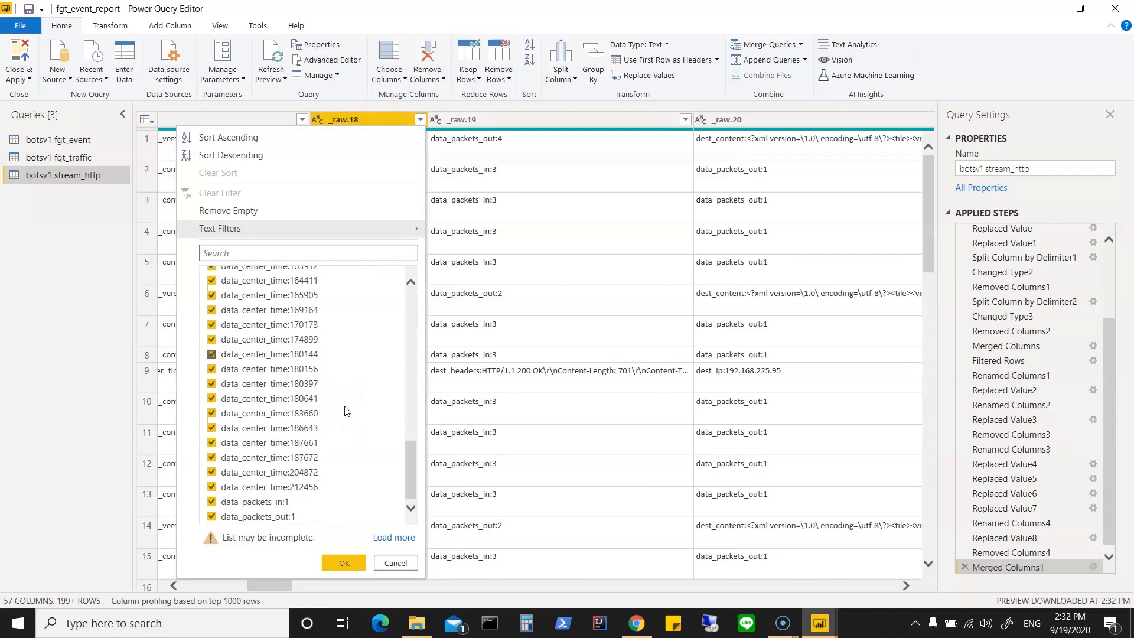
left_click(333, 550)
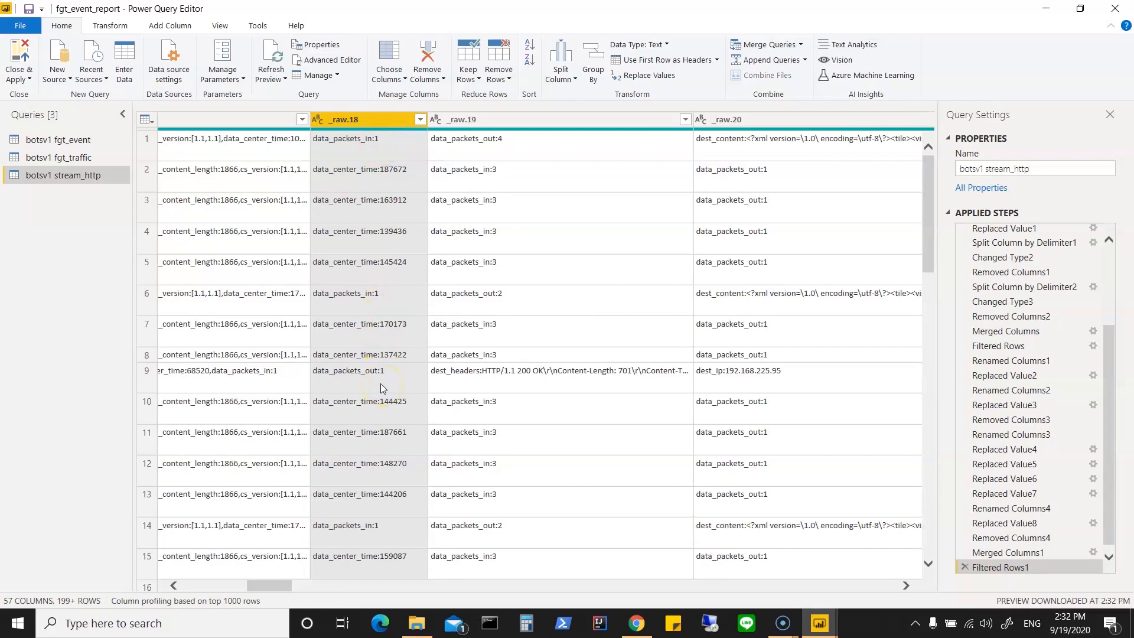
left_click(421, 121)
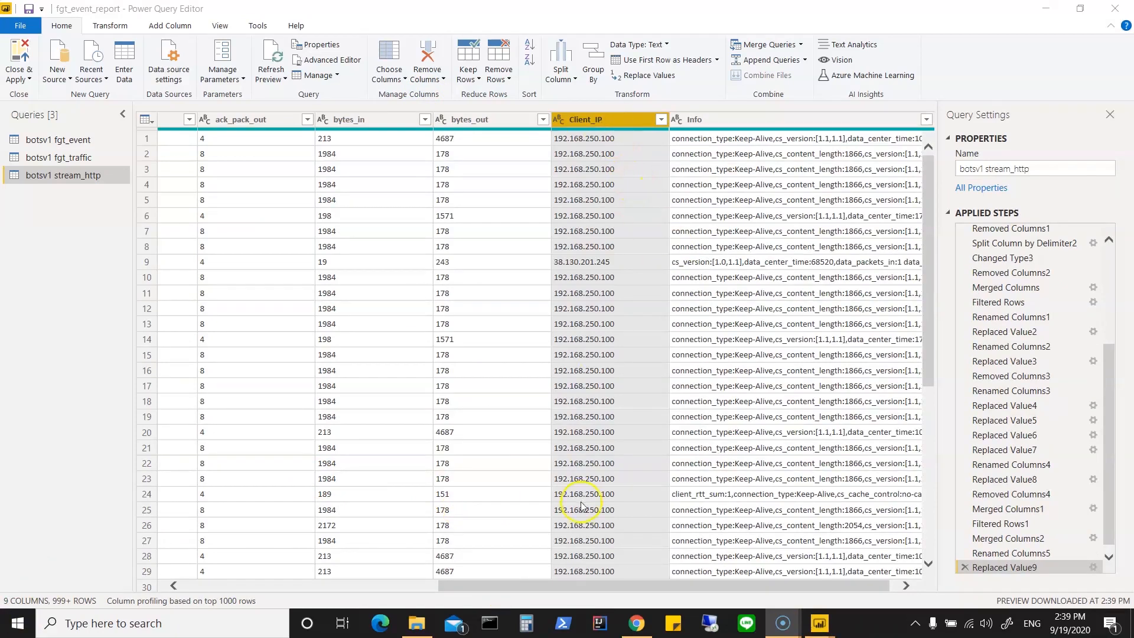
Step: Display the full content of the first row's cell in the merged Info column
left_click_drag(573, 585, 622, 585)
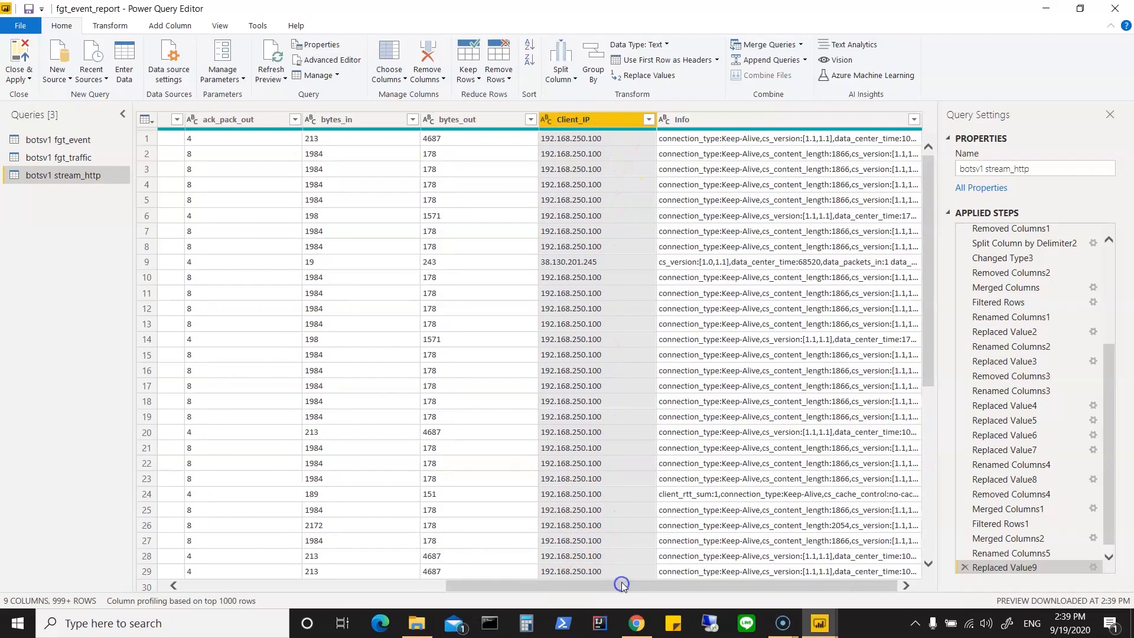
left_click(756, 143)
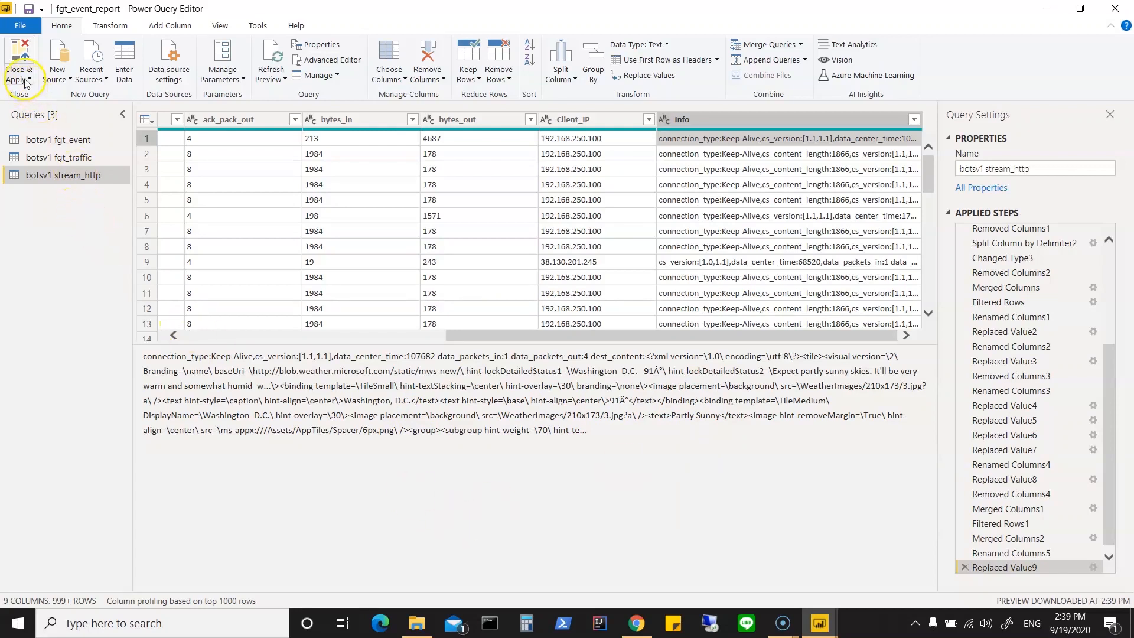
Step: Disable loading of the botsv1 fgt_event query into the report, accepting the possible data loss
left_click(70, 141)
right_click(70, 142)
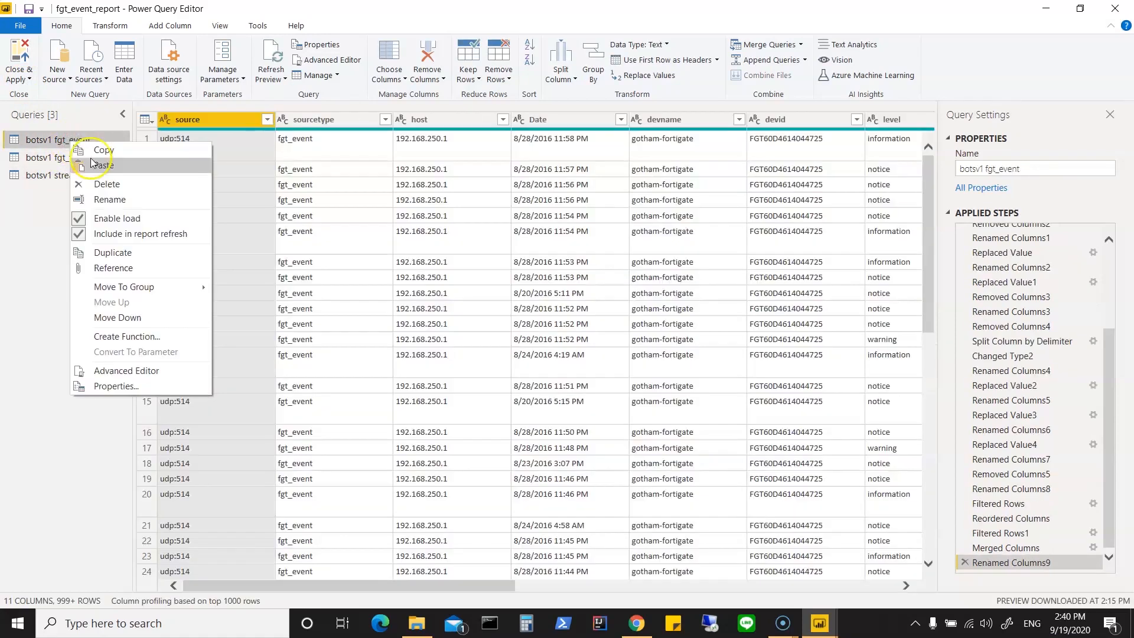
left_click(103, 223)
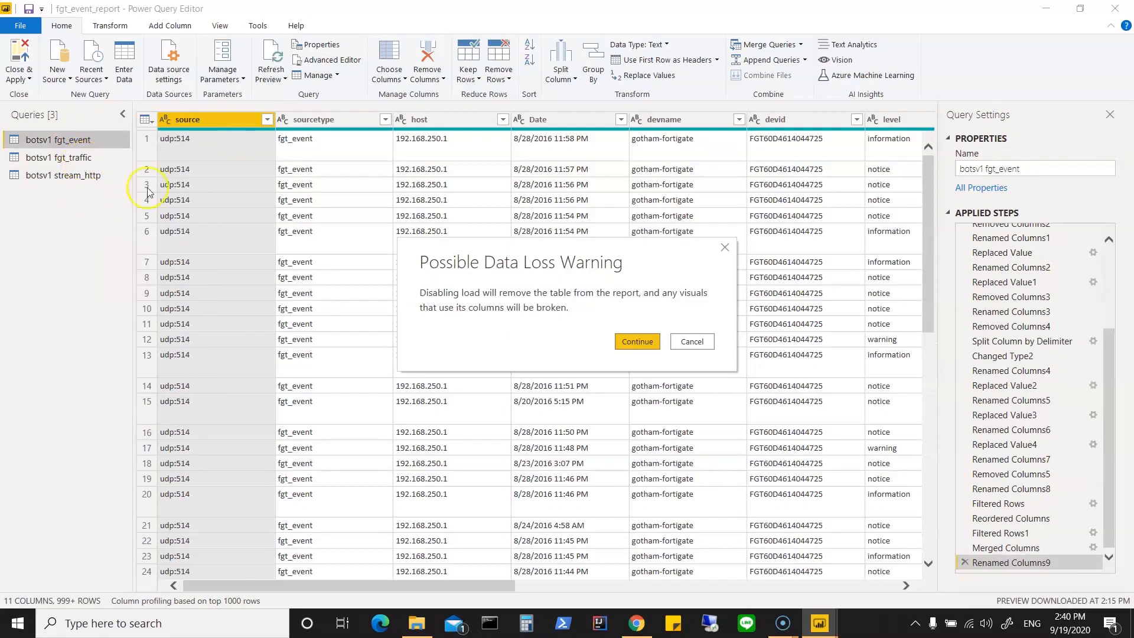
left_click(635, 340)
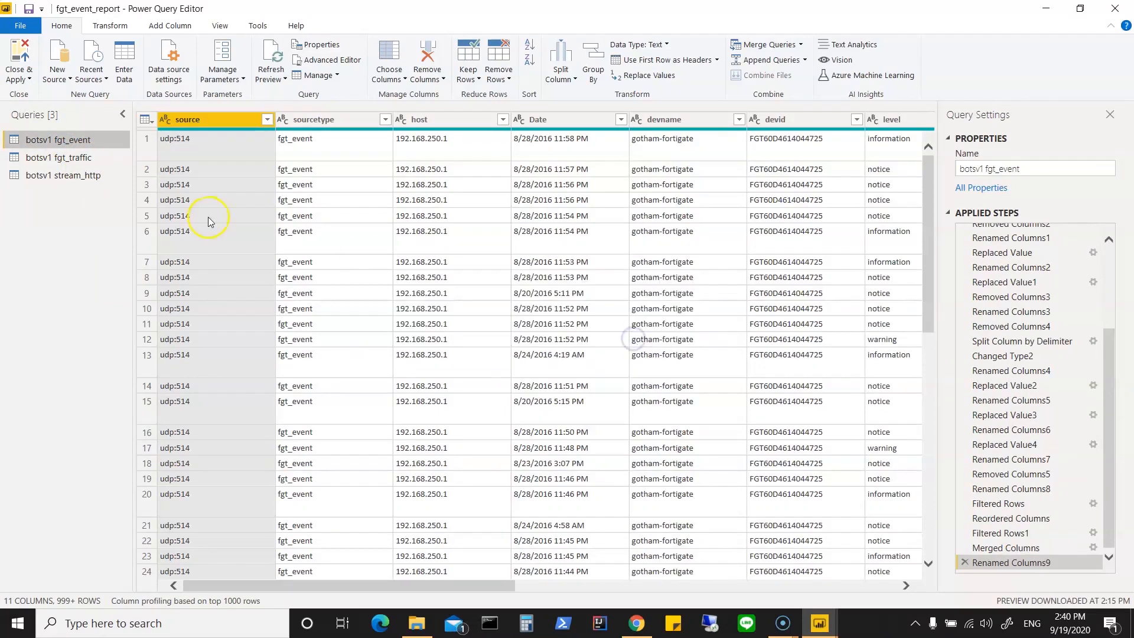
Step: Disable loading of the botsv1 fgt_traffic query into the report, accepting the possible data loss
left_click(74, 158)
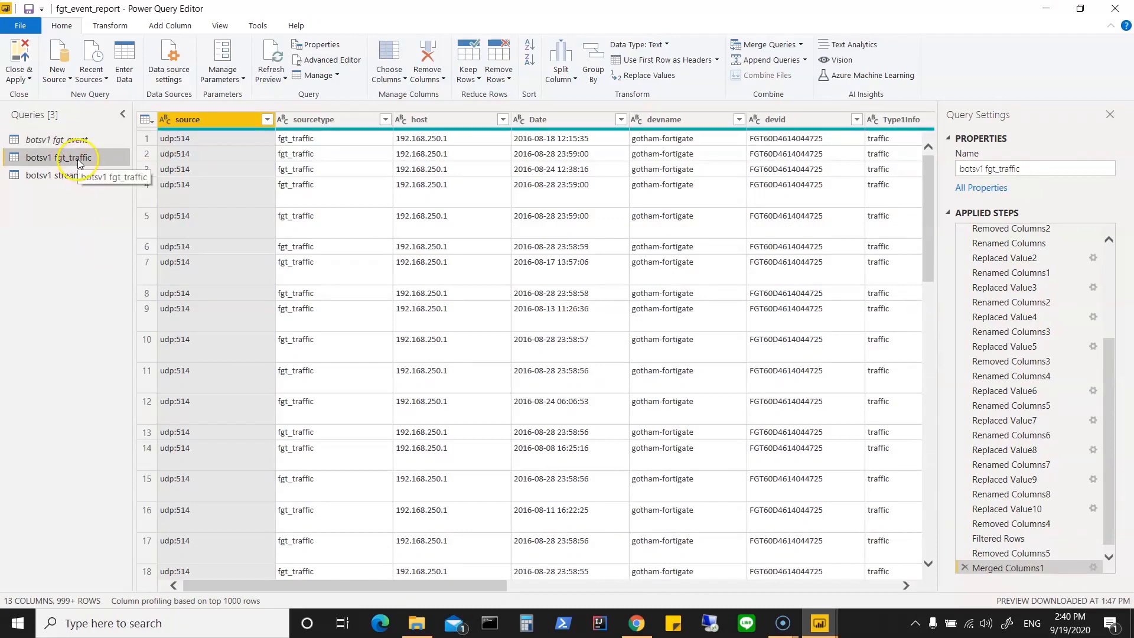
right_click(79, 160)
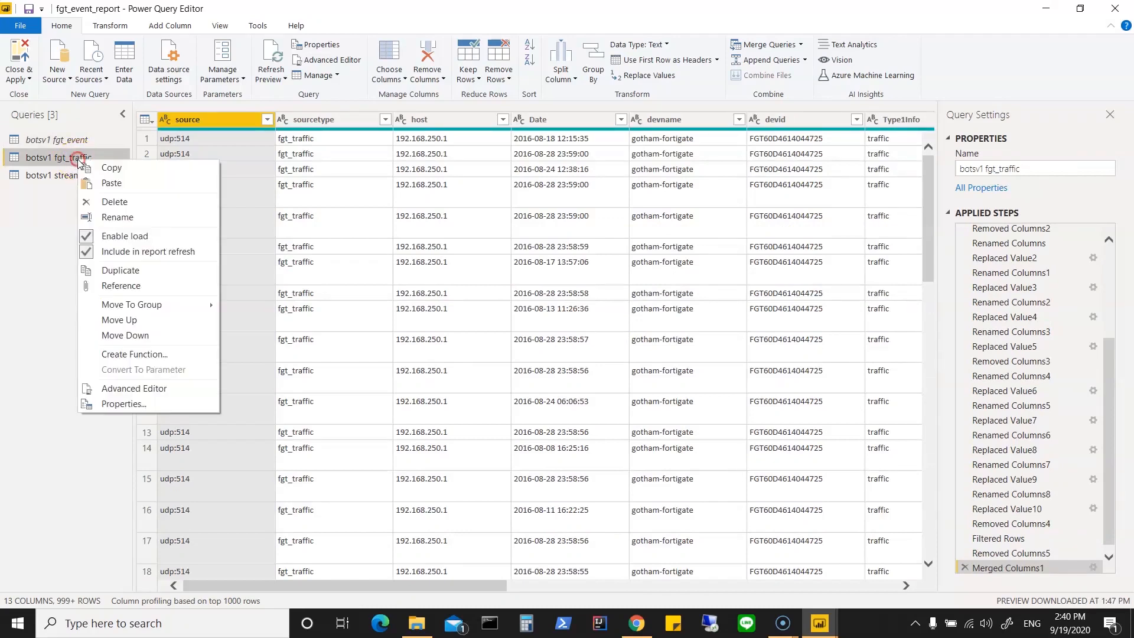
left_click(135, 235)
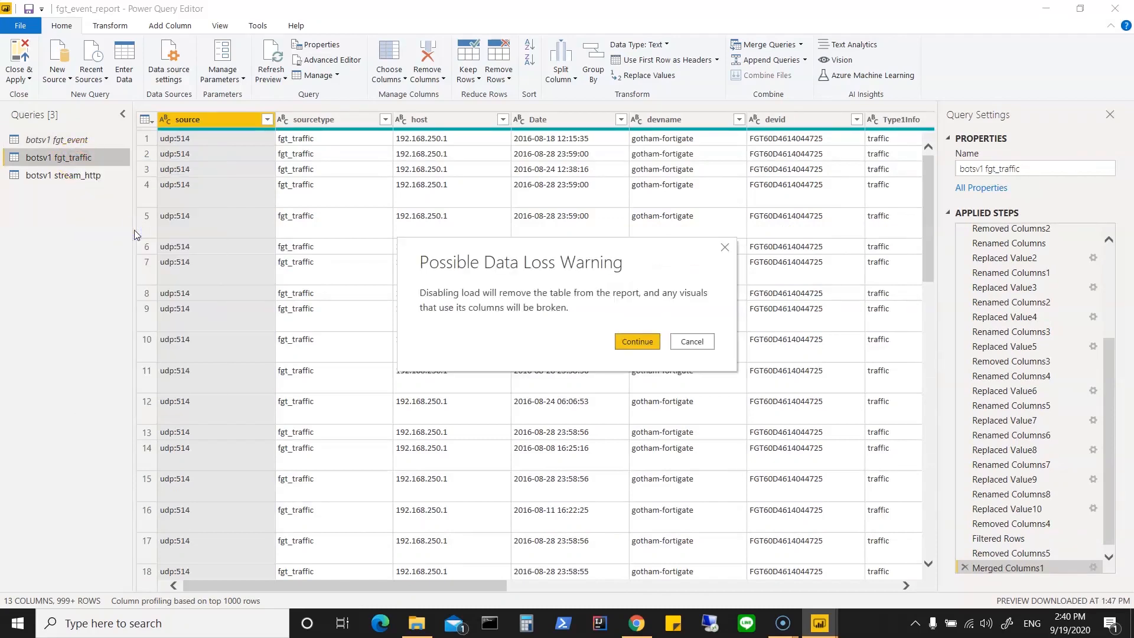
left_click(634, 345)
Step: Switch to the botsv1 stream_http query, apply all pending query changes and close the query editor
left_click(82, 177)
left_click(23, 77)
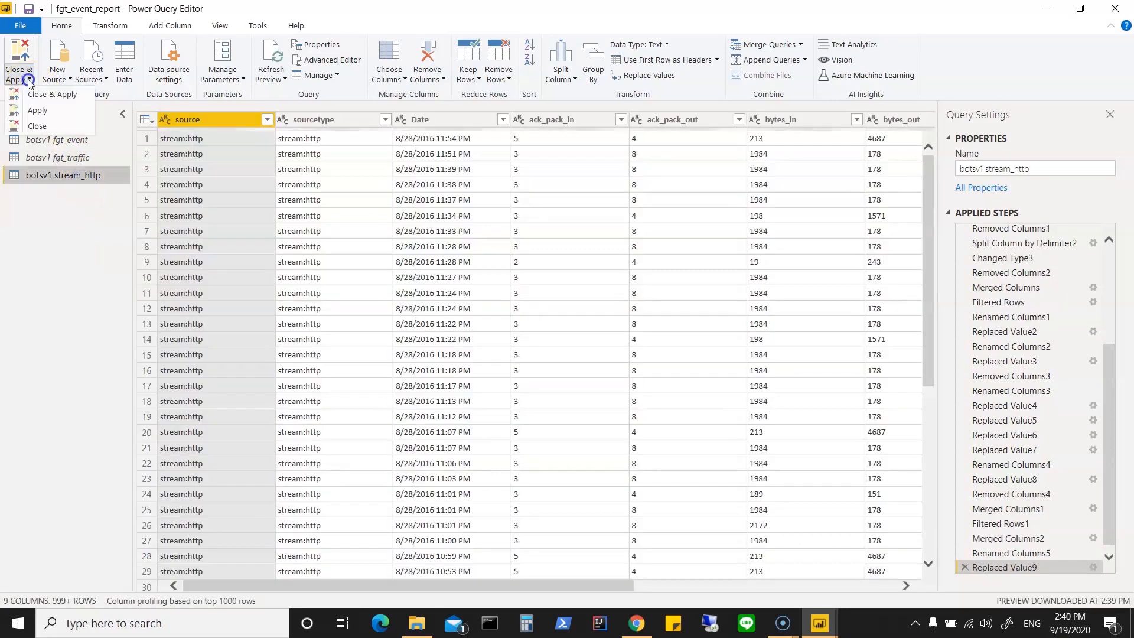
left_click(32, 96)
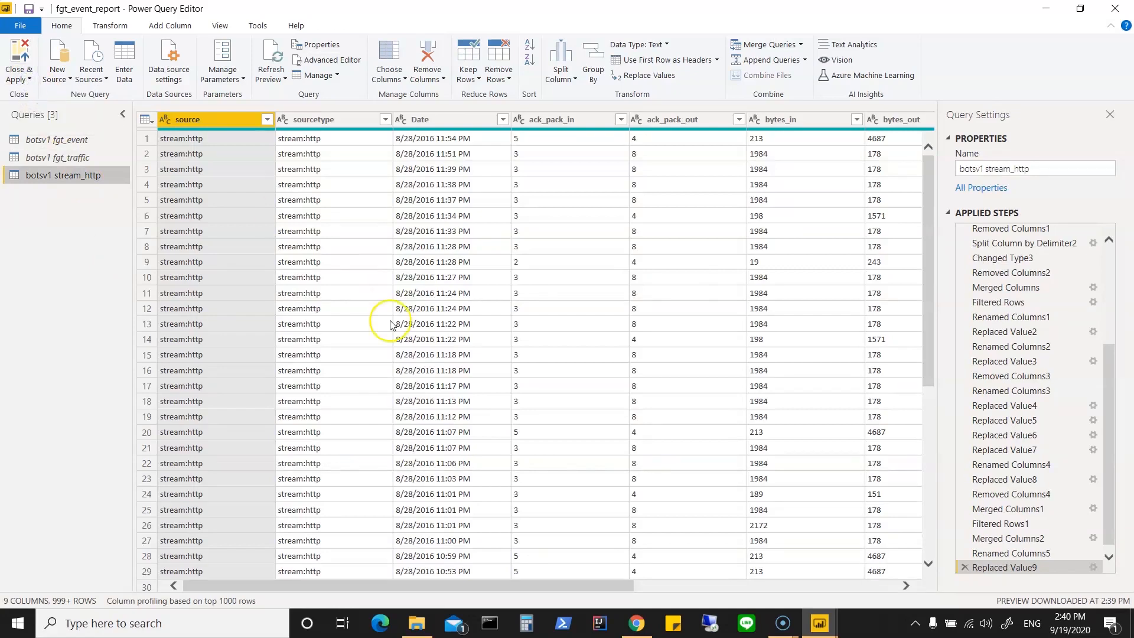
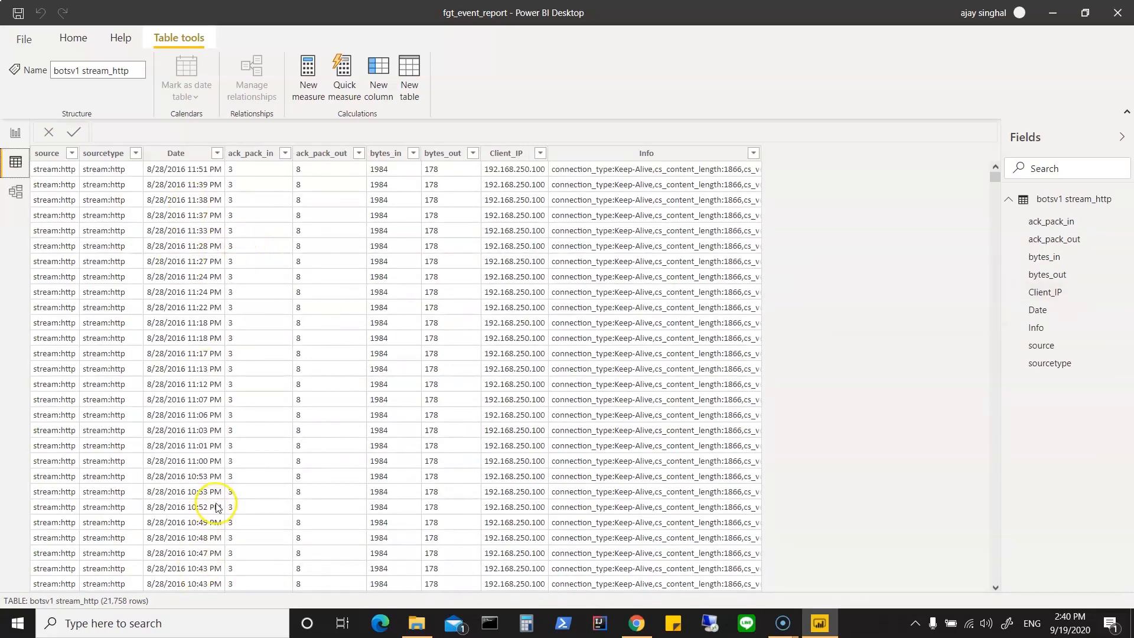
Step: Examine the distinct values of the Date column in the botsv1 stream_http table
scroll(217, 507, "down", 15)
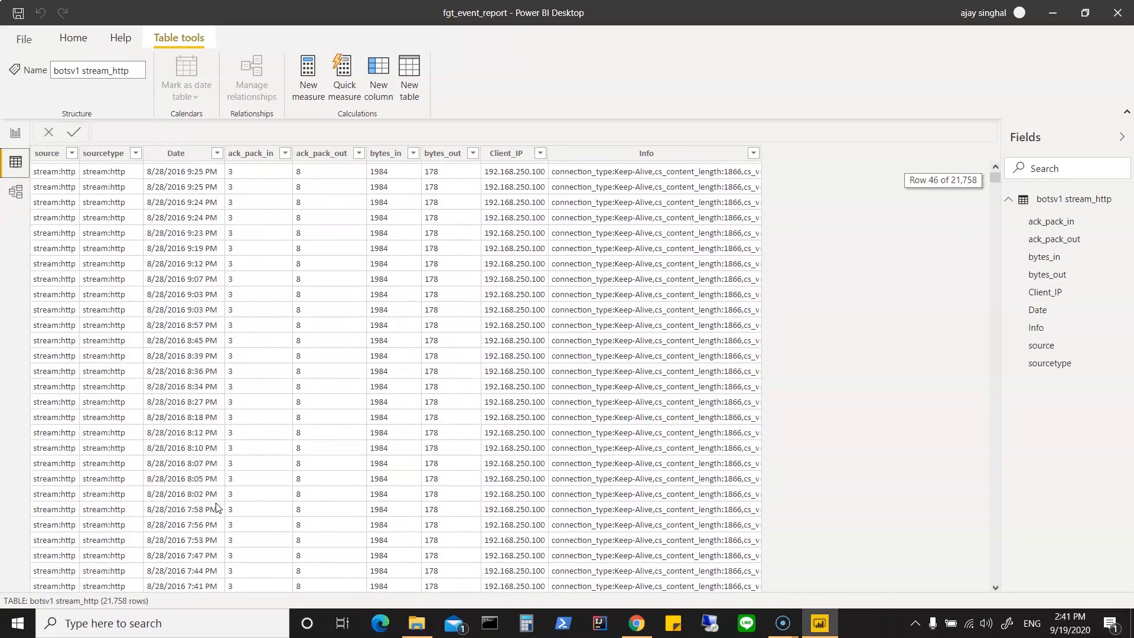
left_click(219, 157)
left_click(218, 155)
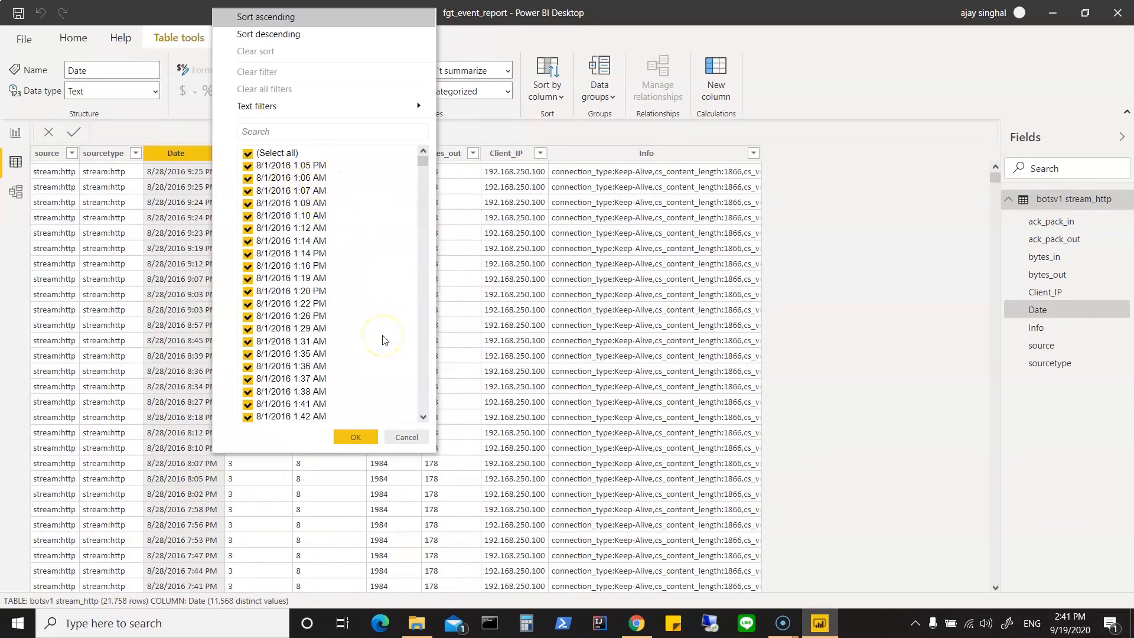
scroll(383, 340, "down", 8)
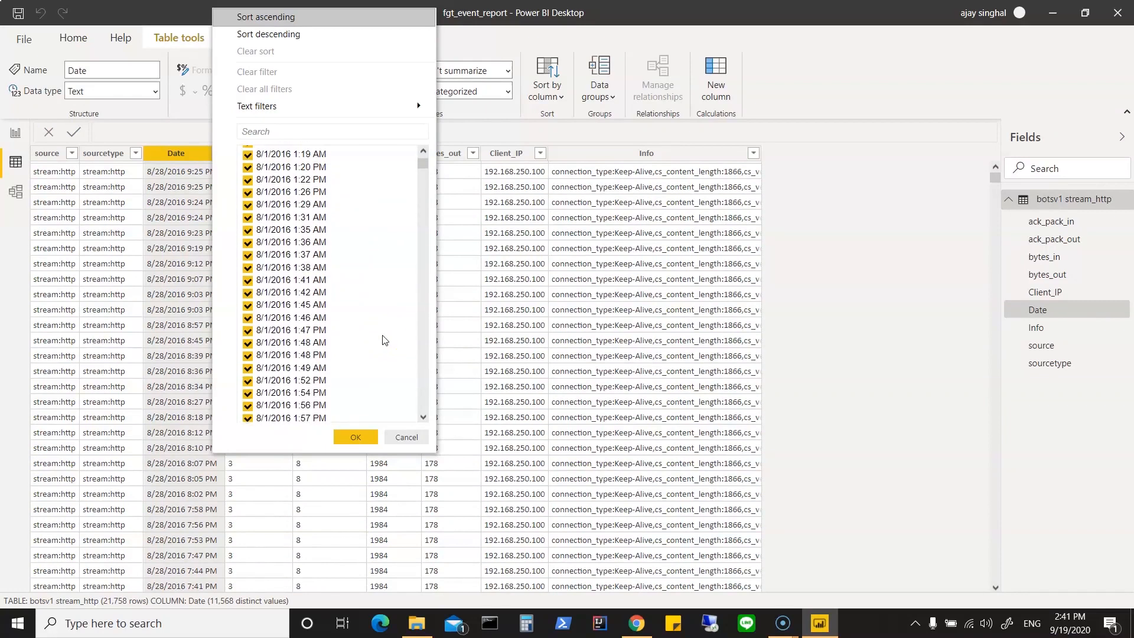
scroll(383, 340, "down", 15)
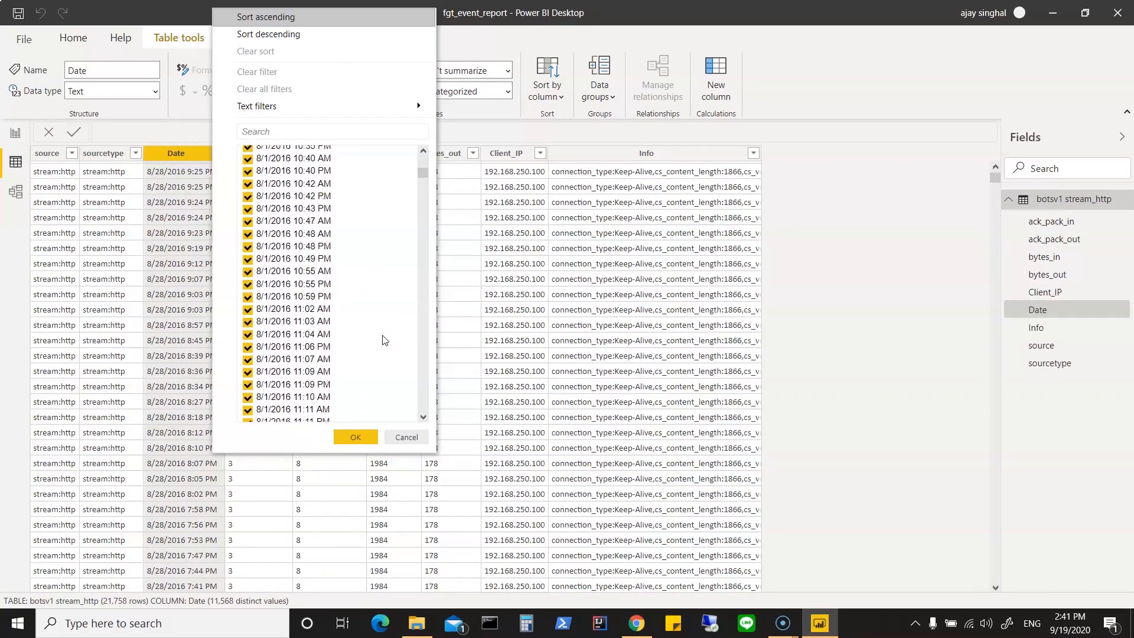
left_click(407, 437)
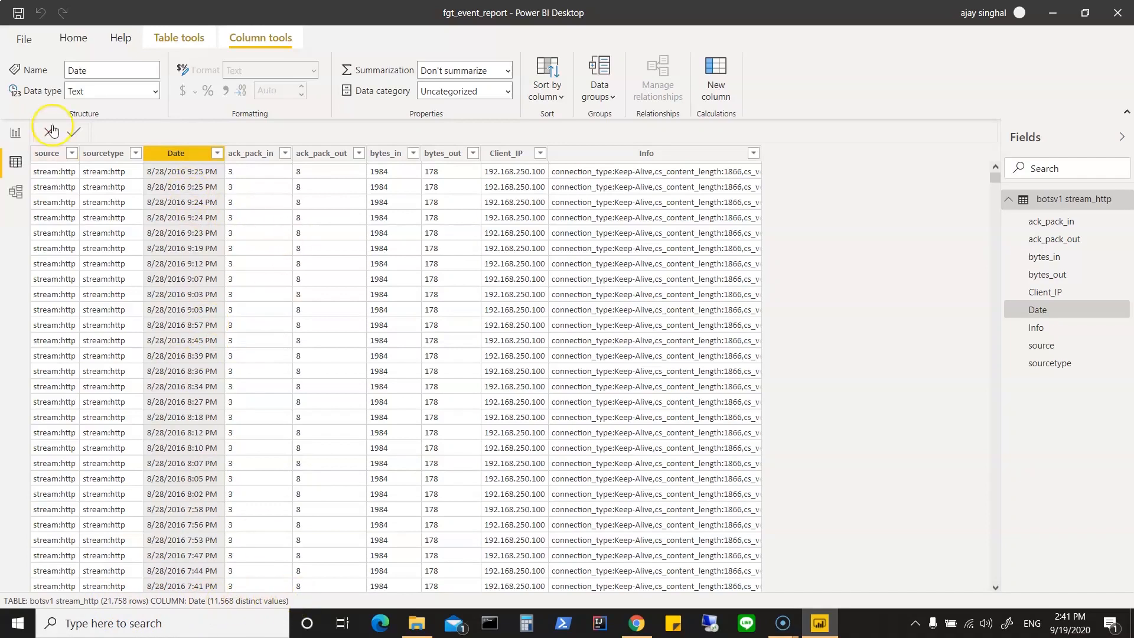
Step: Open the query editor to transform the report's data
left_click(74, 39)
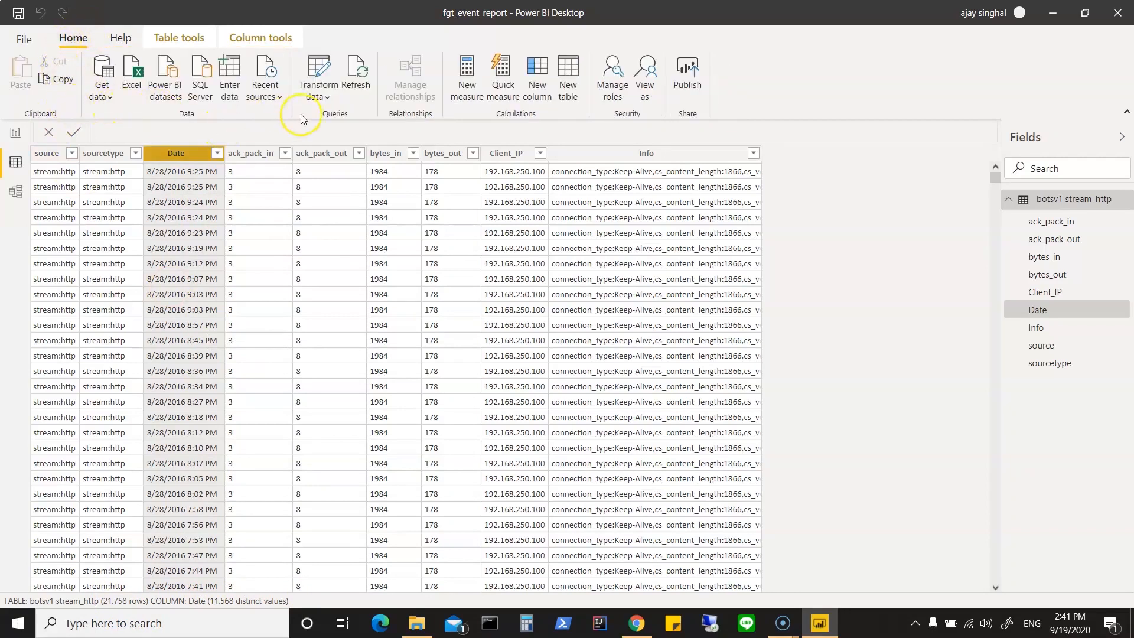
right_click(178, 154)
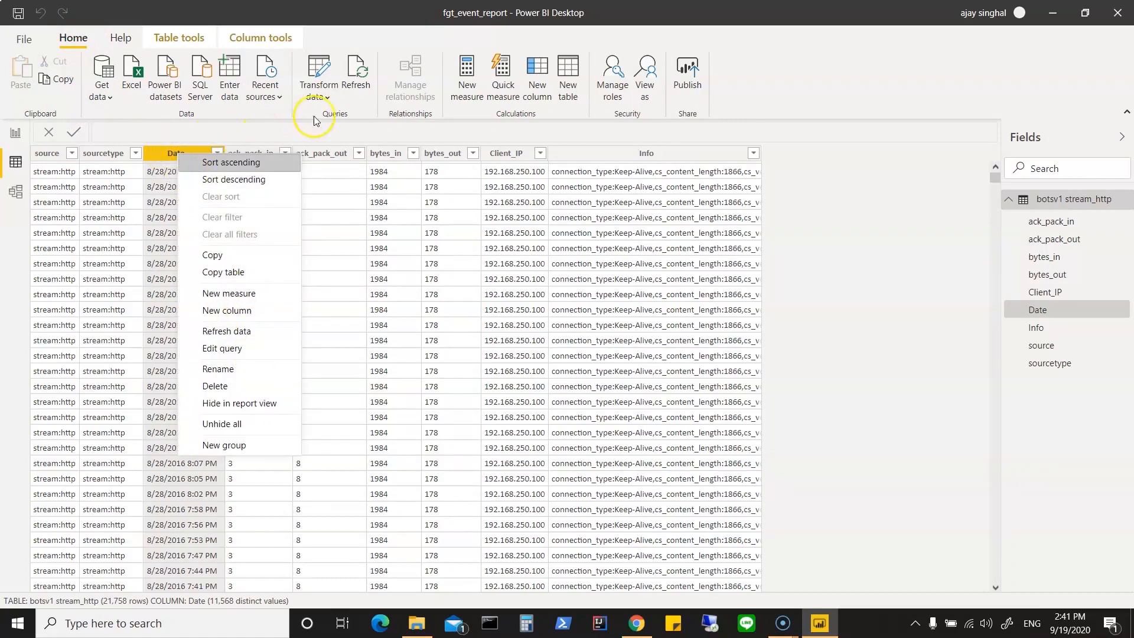
left_click(322, 98)
left_click(331, 121)
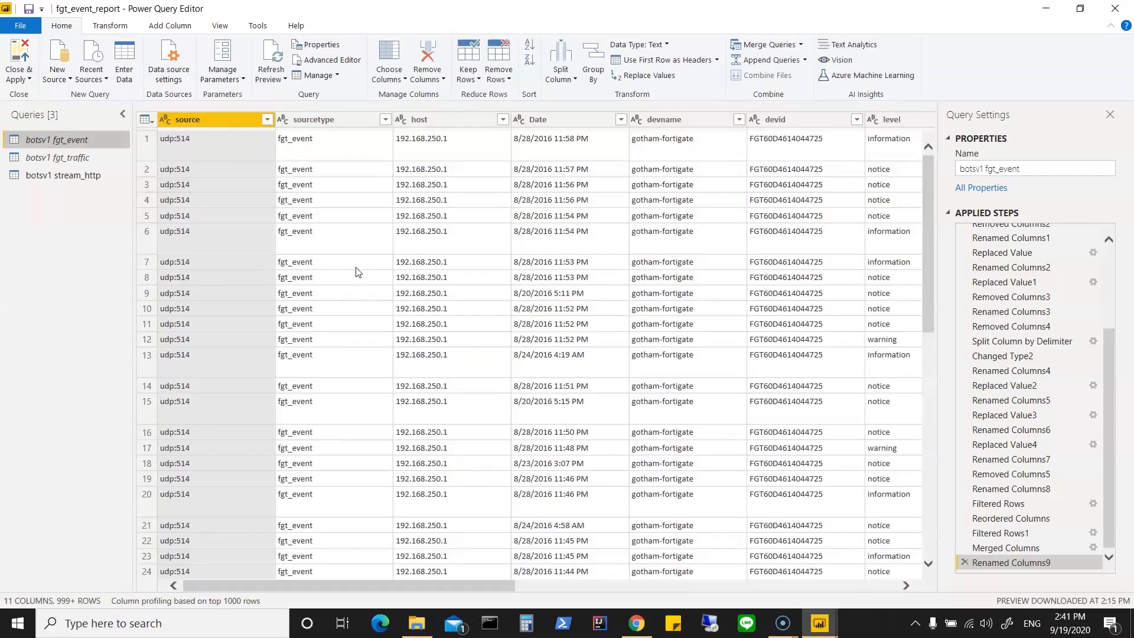
Step: Check the distinct values and available text filters of the Date column in the botsv1 fgt_event query
left_click(627, 123)
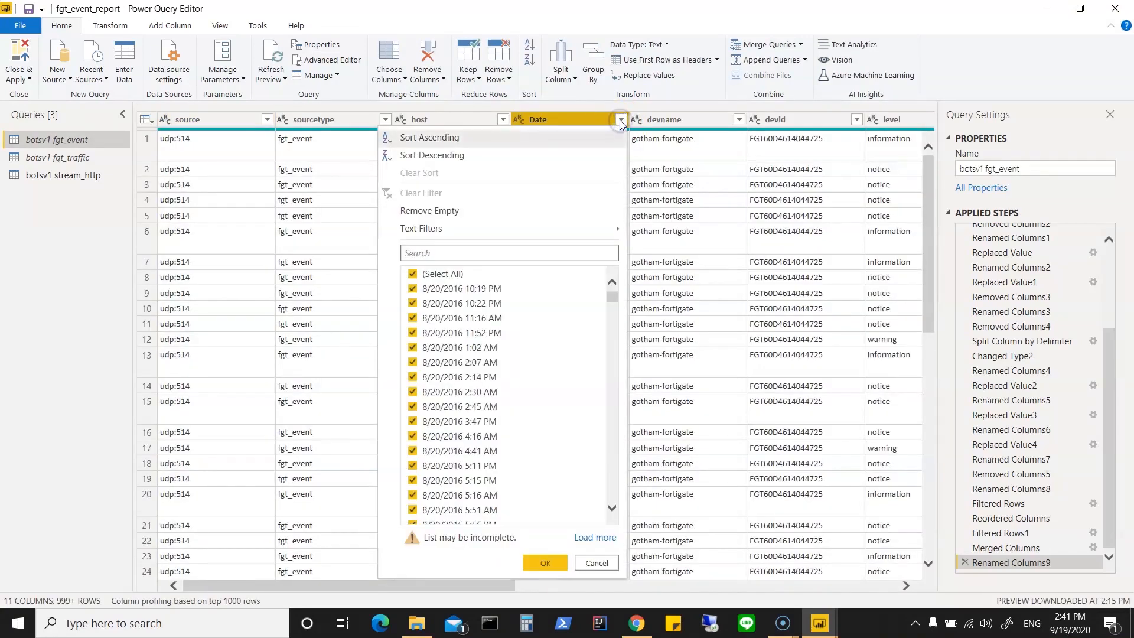
left_click(614, 296)
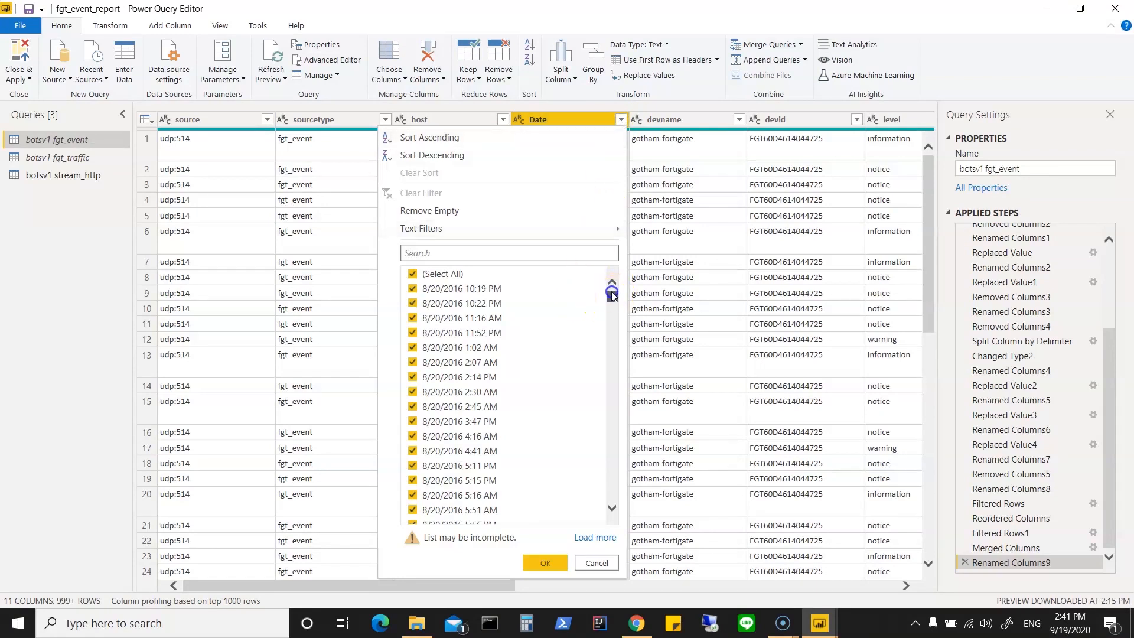
left_click_drag(615, 300, 618, 252)
mouse_move(591, 230)
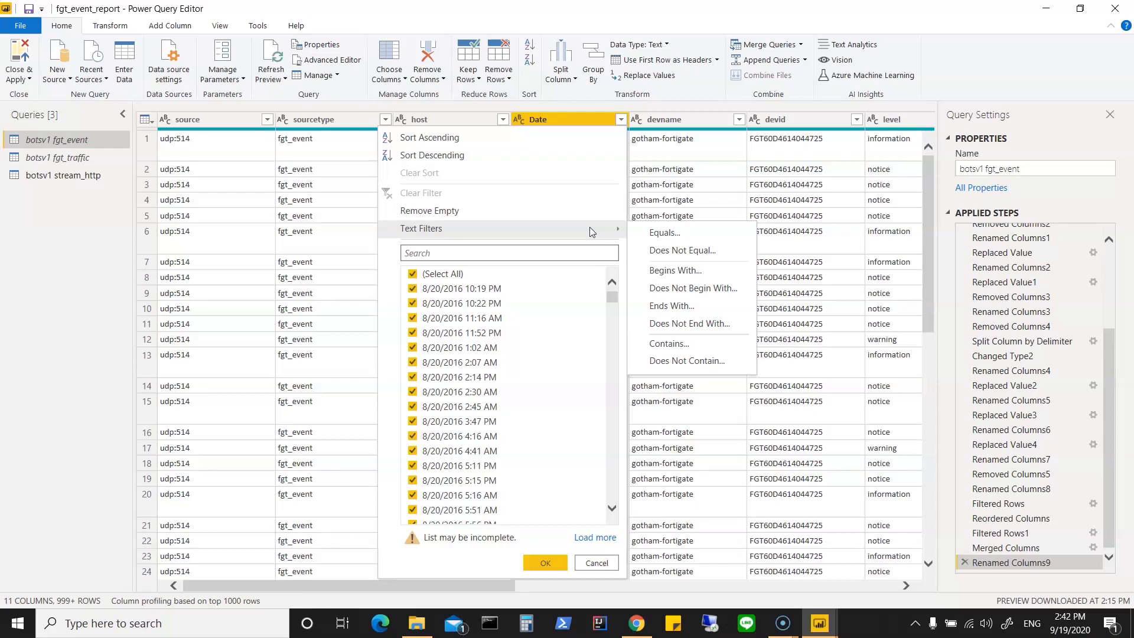
left_click(665, 234)
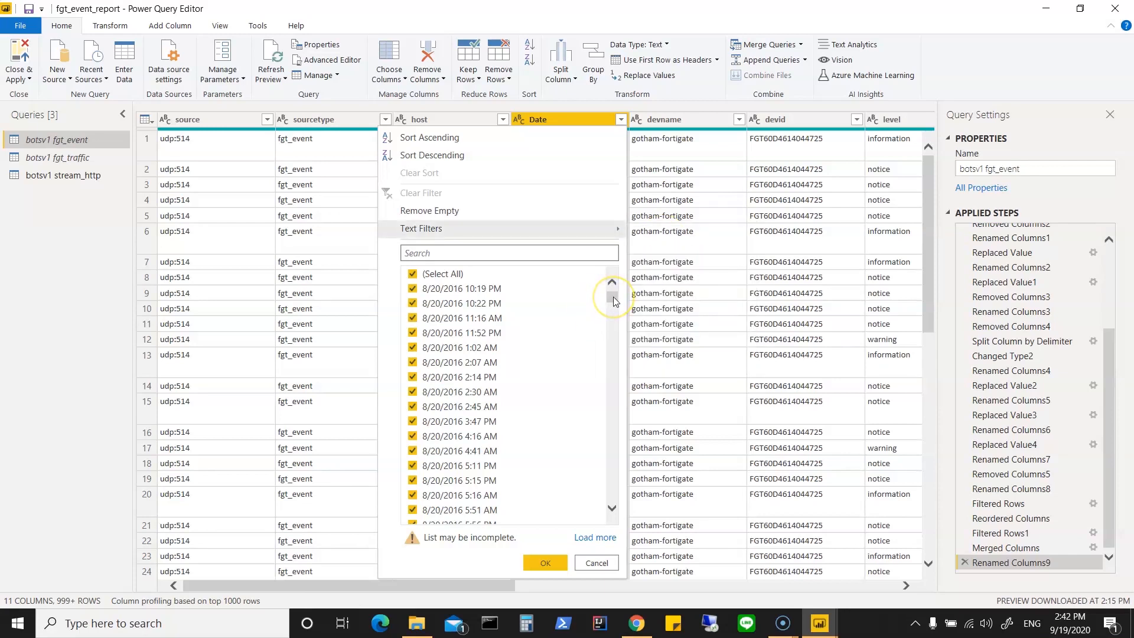
left_click(594, 563)
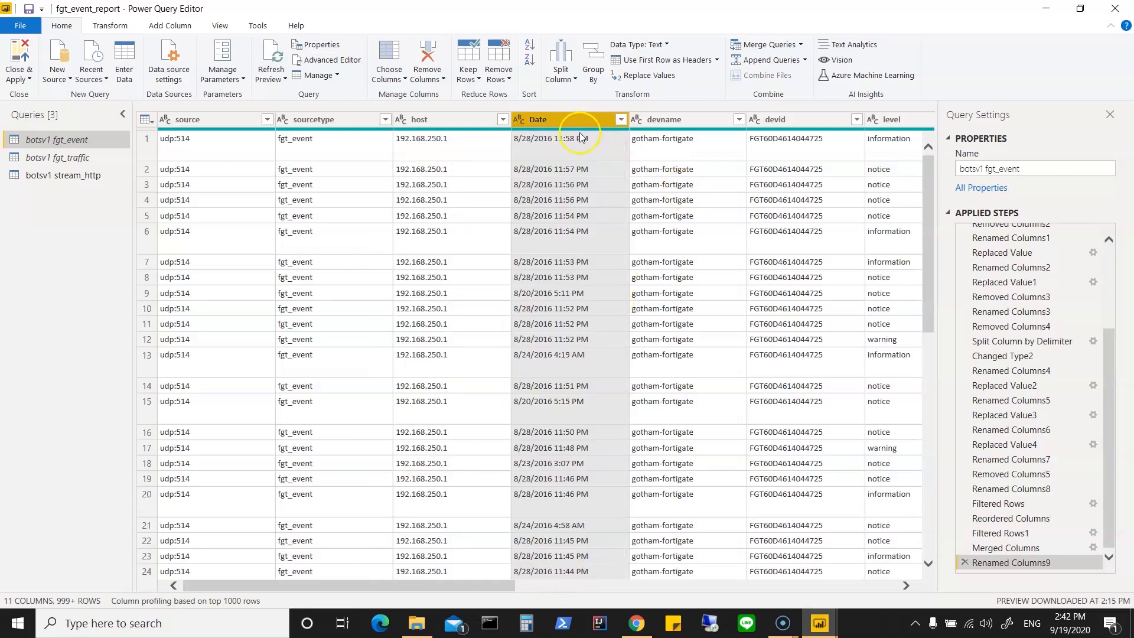
Step: Split the Date column of the botsv1 fgt_event query by the Space delimiter at each occurrence
right_click(566, 118)
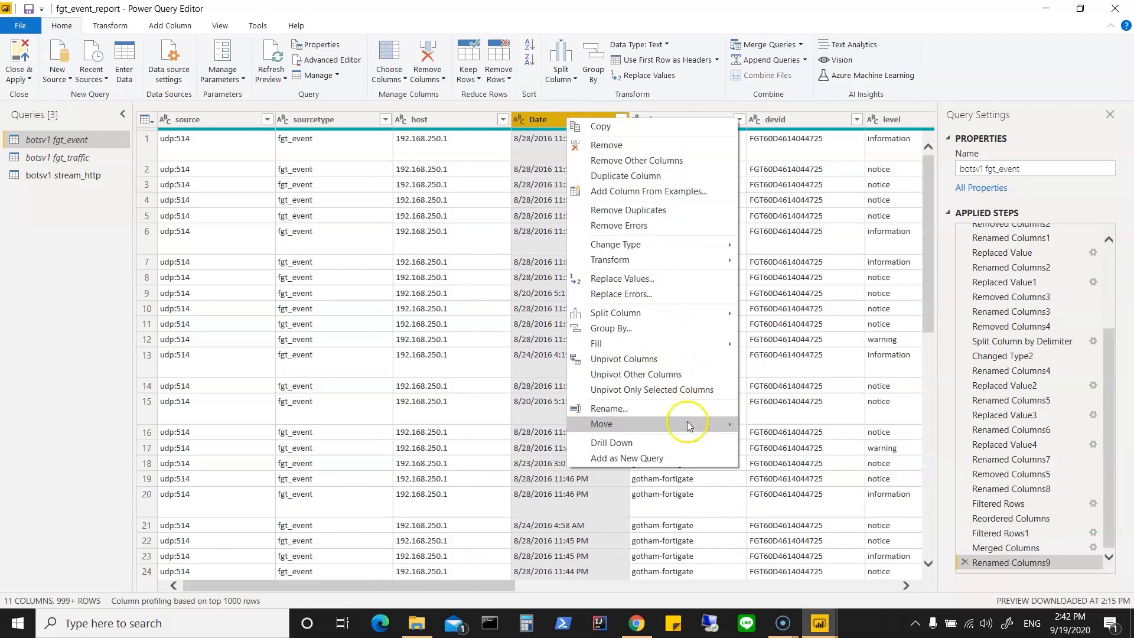
mouse_move(732, 312)
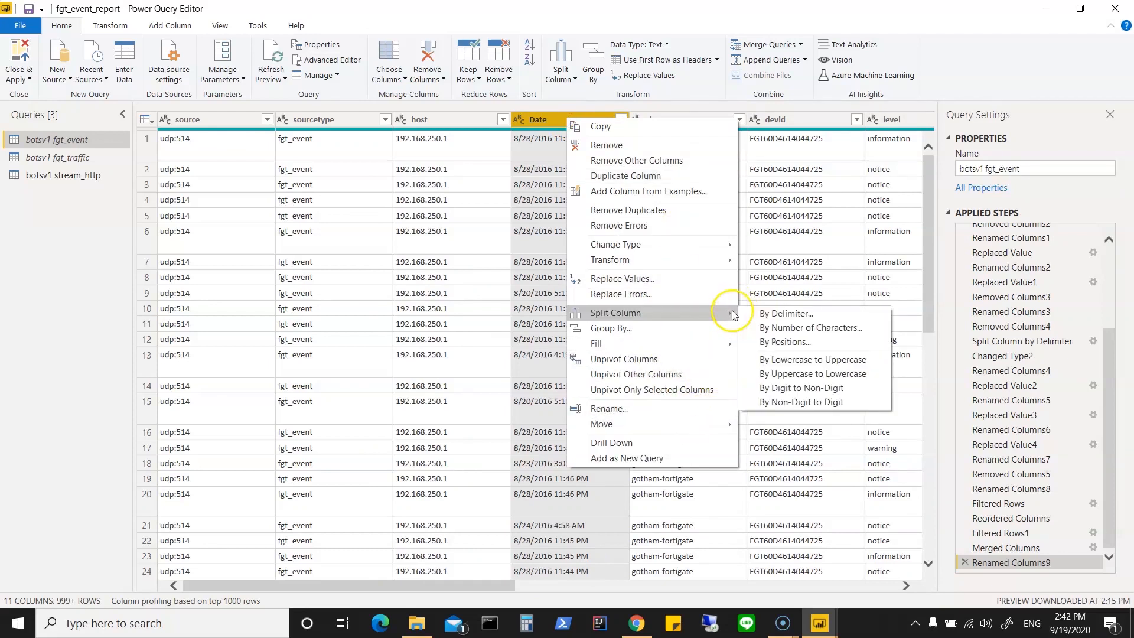
left_click(769, 315)
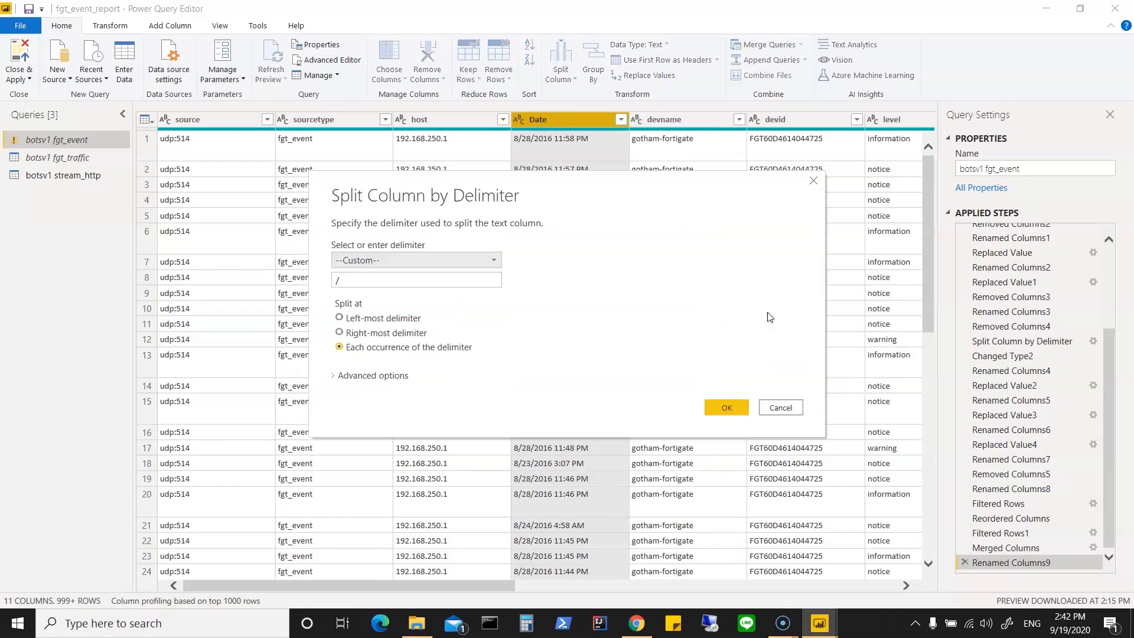
left_click(401, 280)
key("BackSpace")
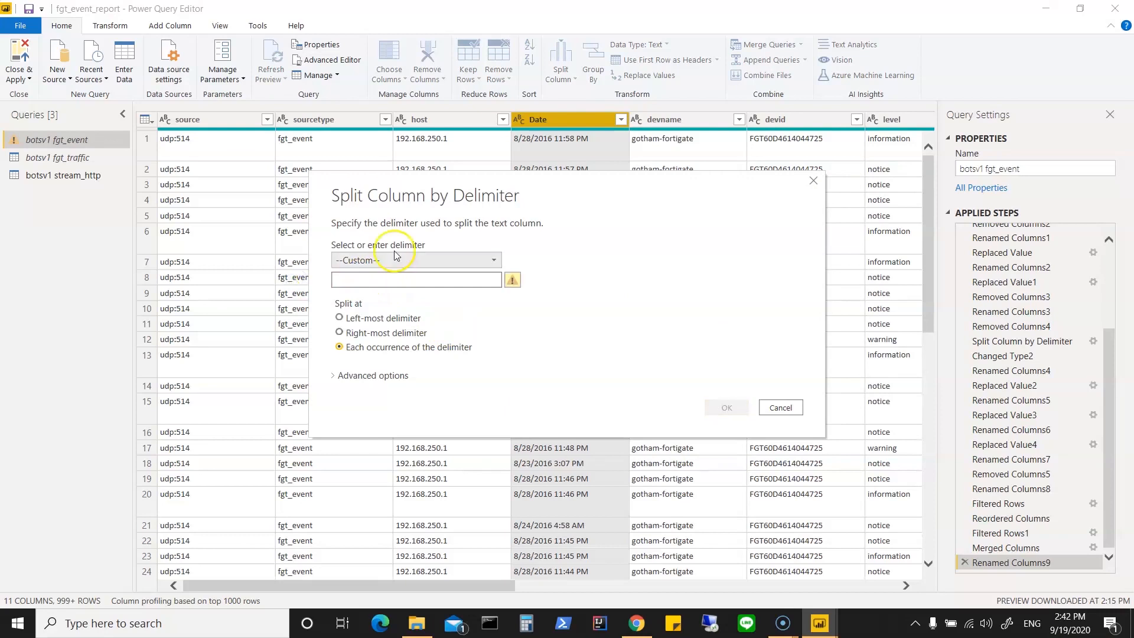
left_click(413, 259)
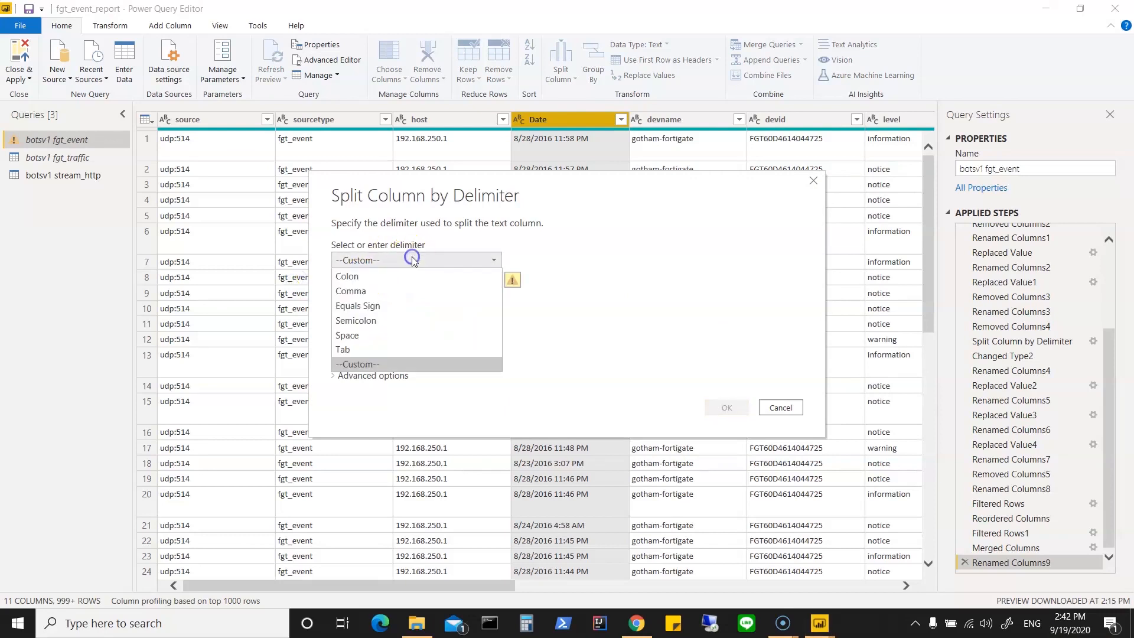
left_click(388, 335)
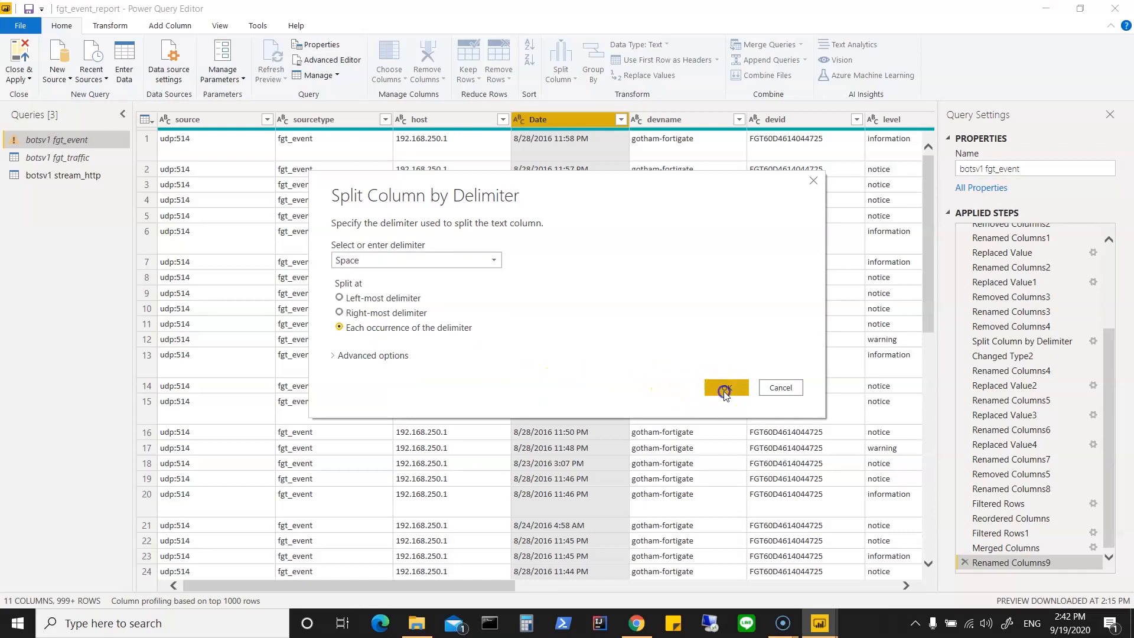
left_click(726, 390)
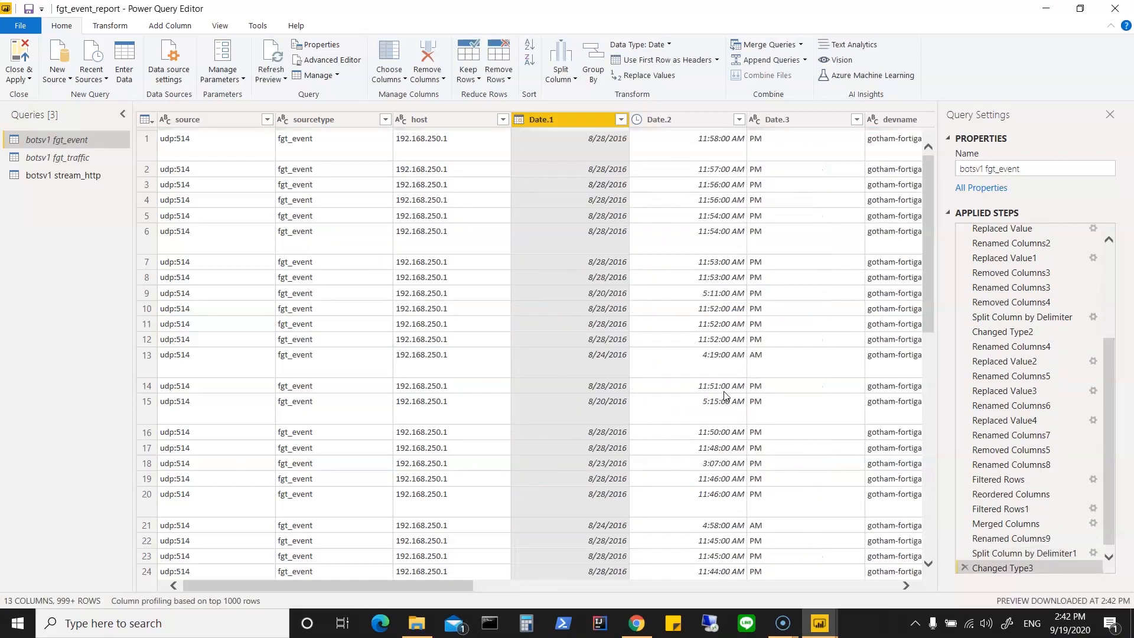
Step: Check the distinct dates in the Date.1 column and its "is after" row filter option, without applying a filter
left_click(700, 168)
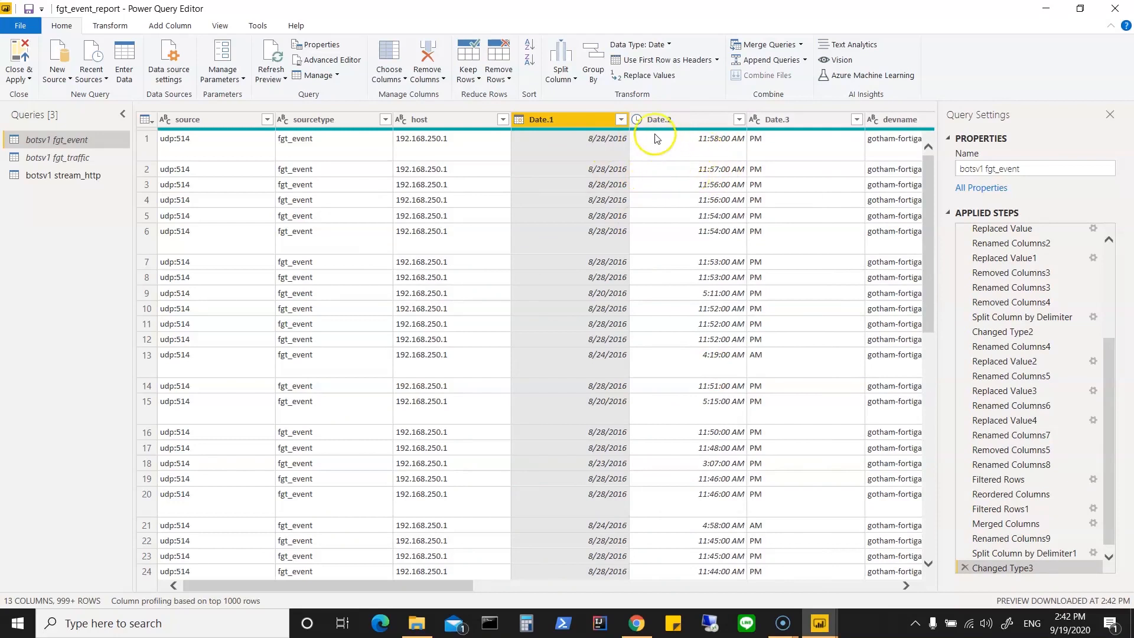
left_click(622, 120)
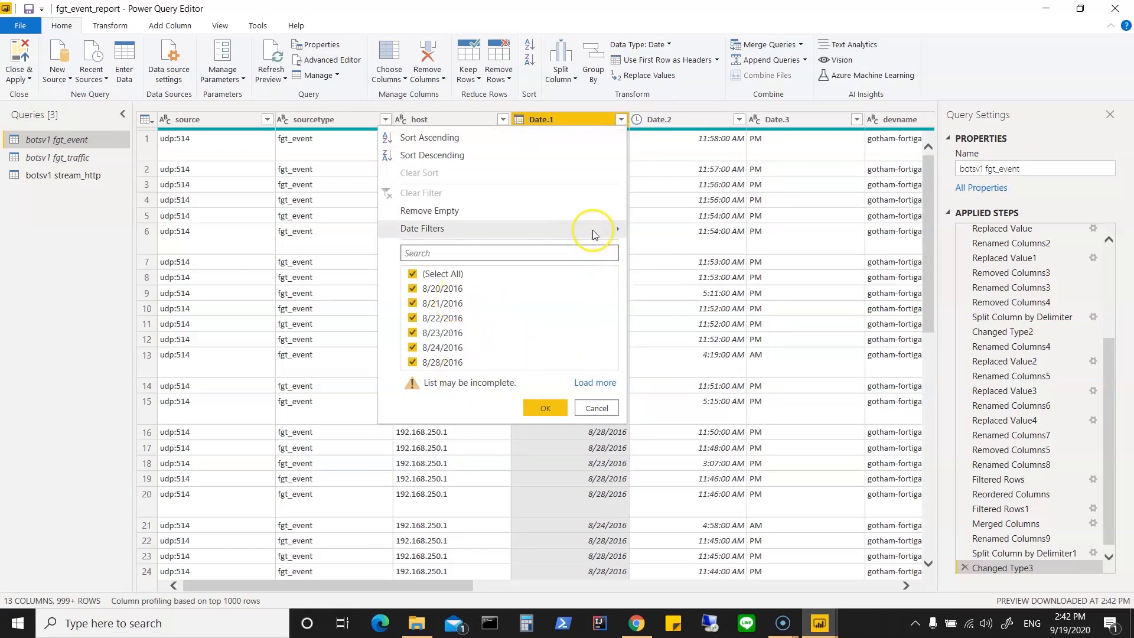
mouse_move(591, 232)
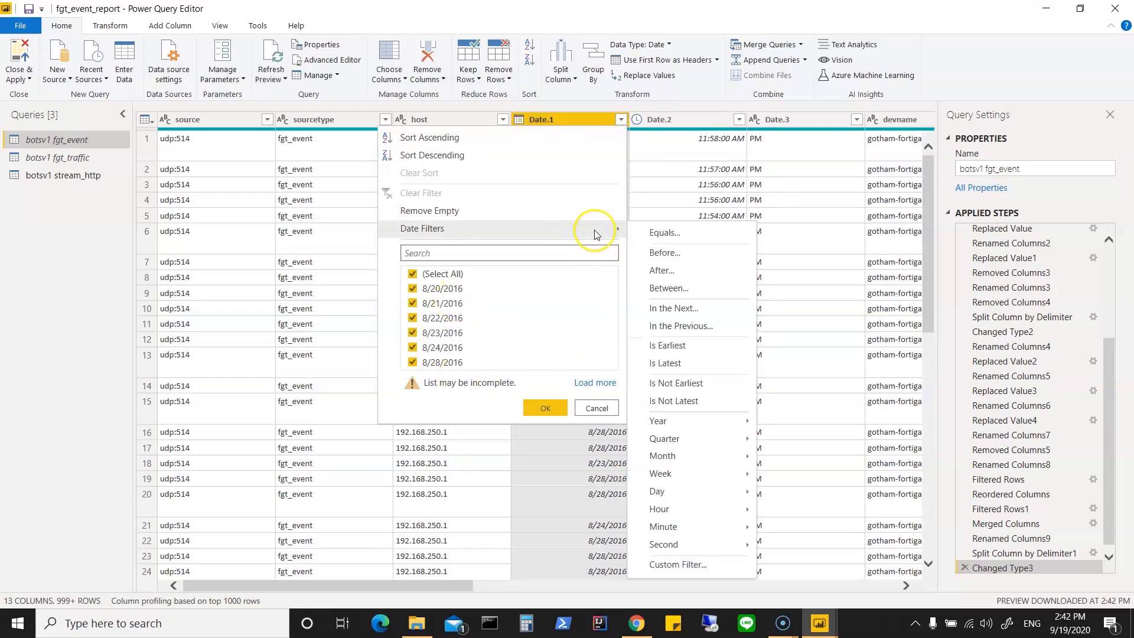
left_click(669, 276)
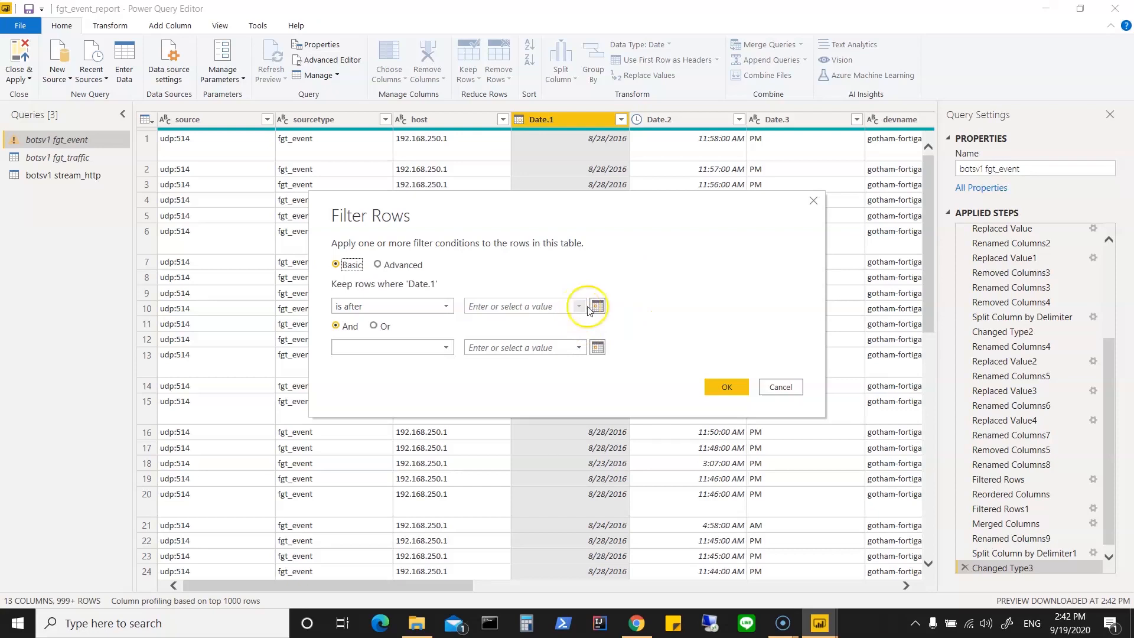
left_click(777, 387)
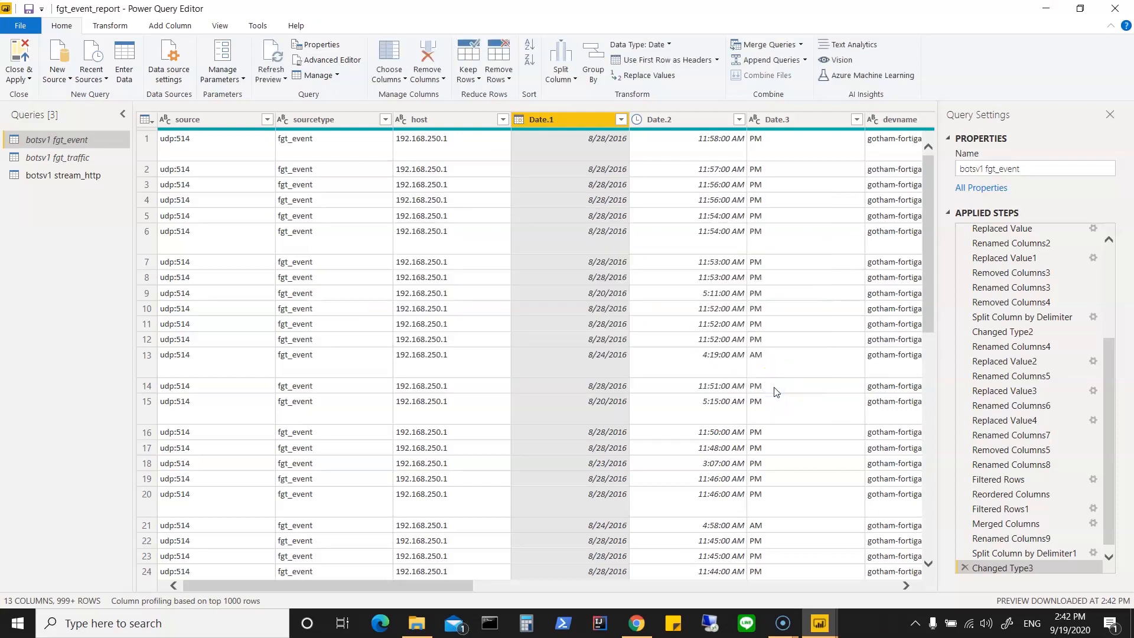
Step: Remove the Changed Type3 and Split Column by Delimiter1 applied steps from the botsv1 fgt_event query
left_click_drag(1116, 392, 1121, 476)
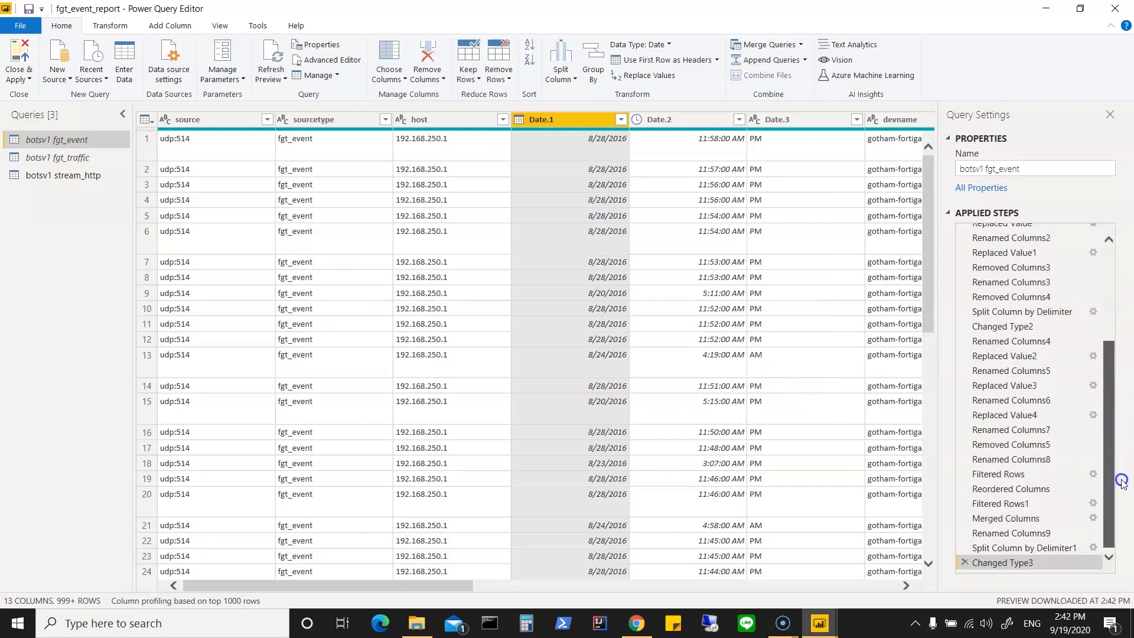
left_click(962, 562)
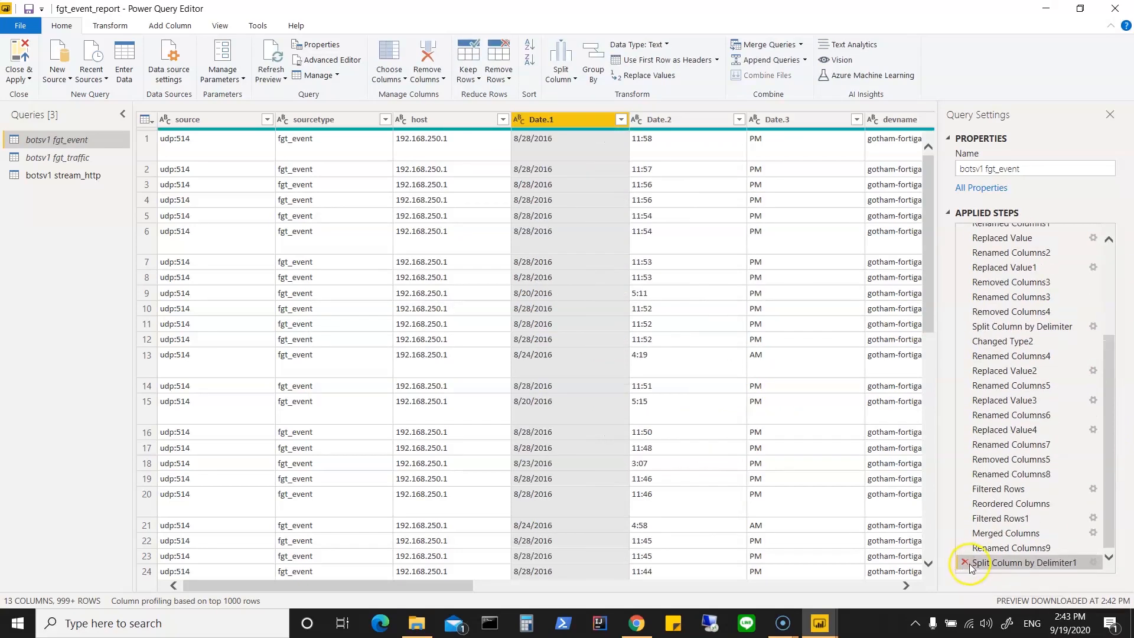
left_click(964, 562)
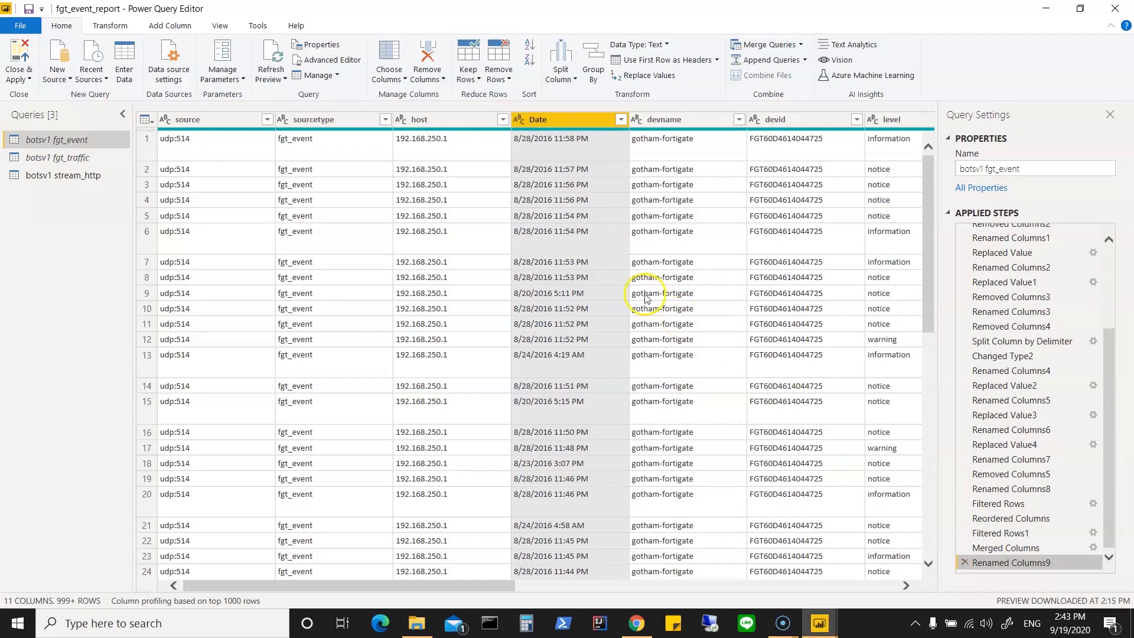
Step: Switch to the botsv1 stream_http query and look through the distinct values of its Date column
left_click(80, 177)
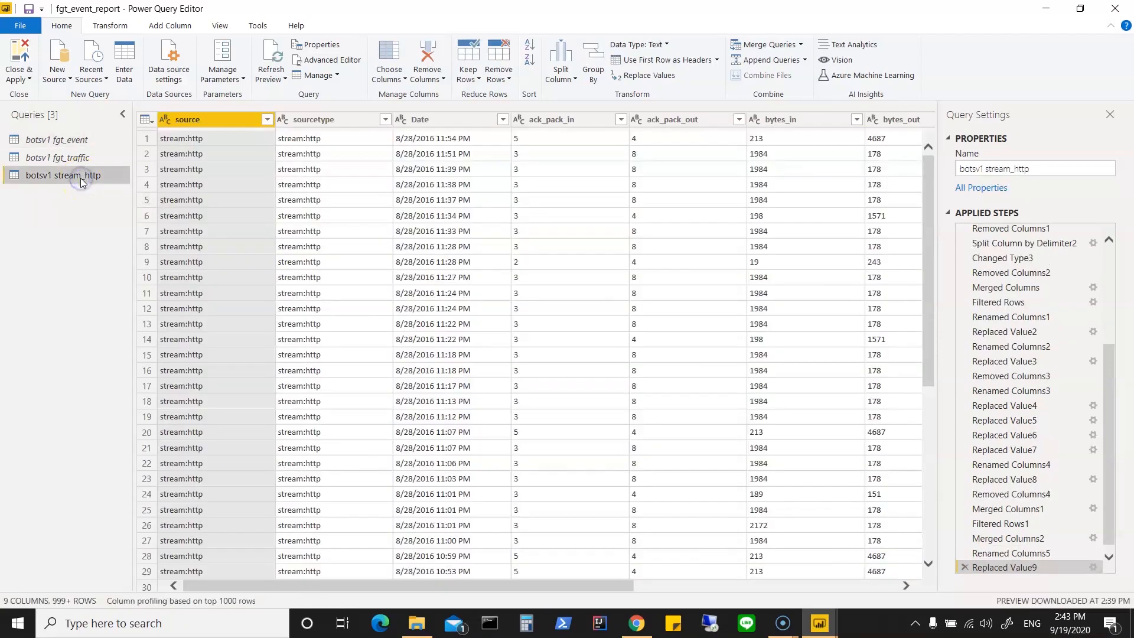
left_click(503, 120)
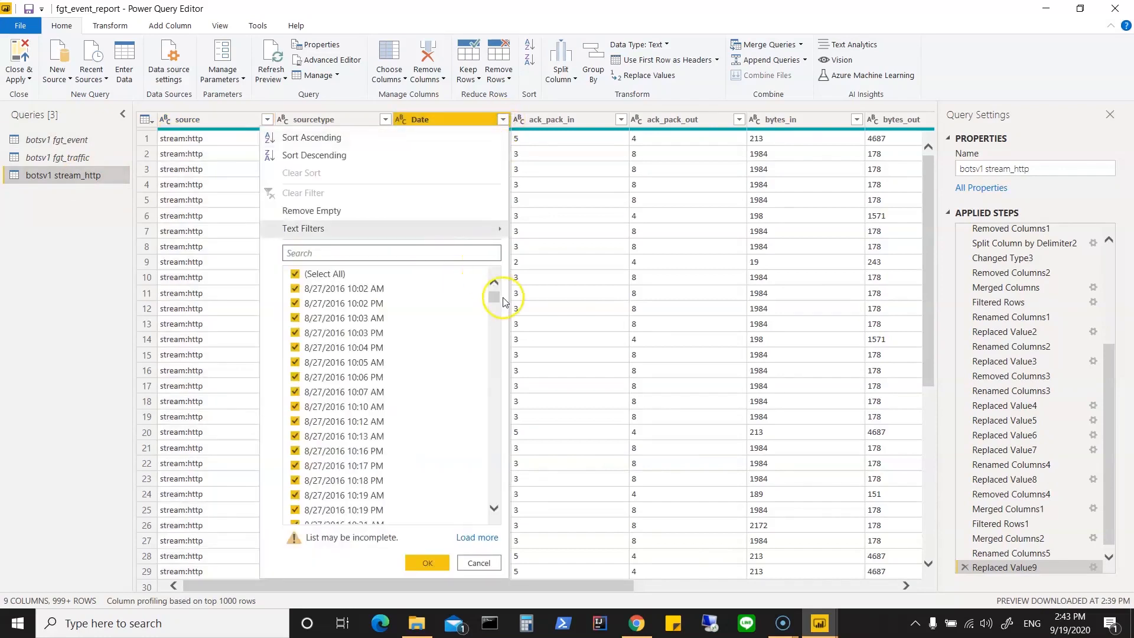
left_click_drag(495, 303, 491, 375)
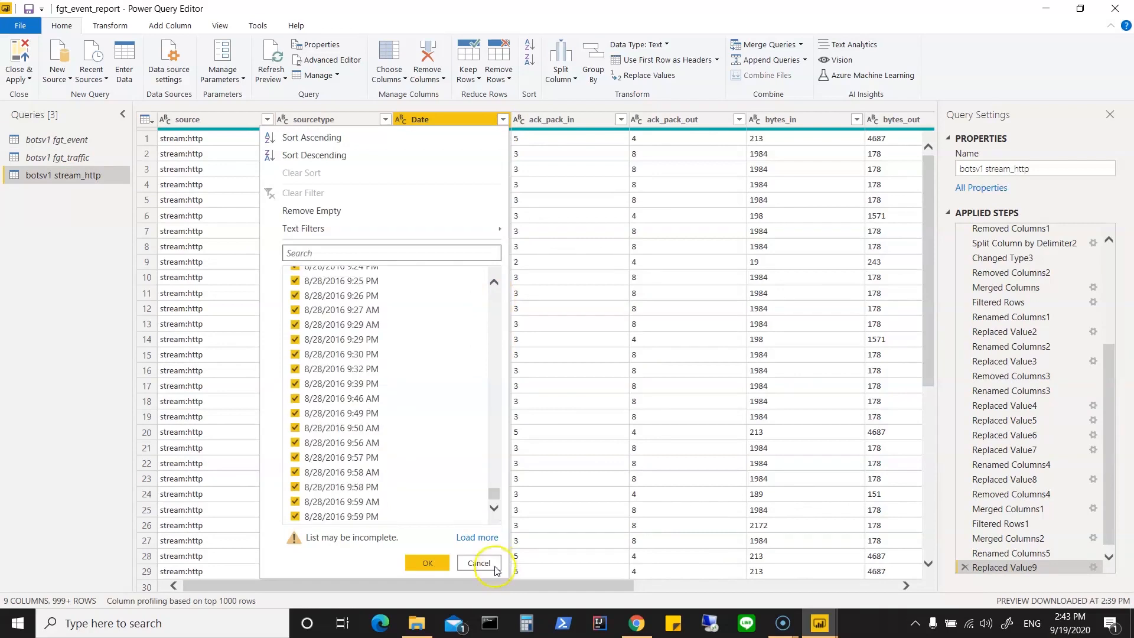
left_click(492, 563)
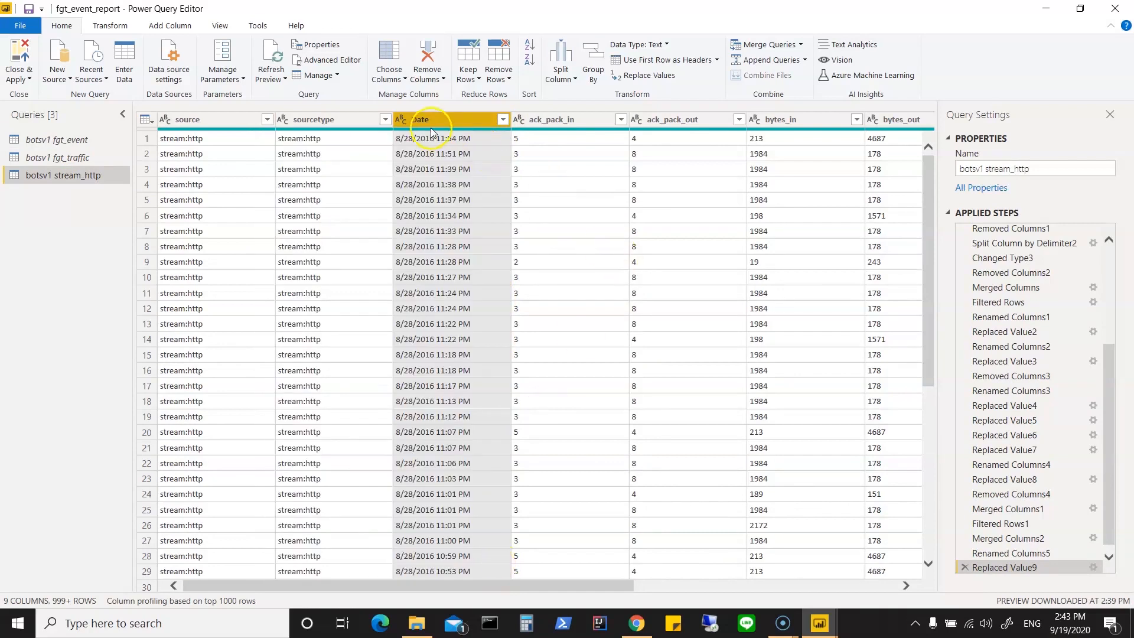
Step: Split the Date column of the botsv1 stream_http query by the Space delimiter at each occurrence
right_click(470, 123)
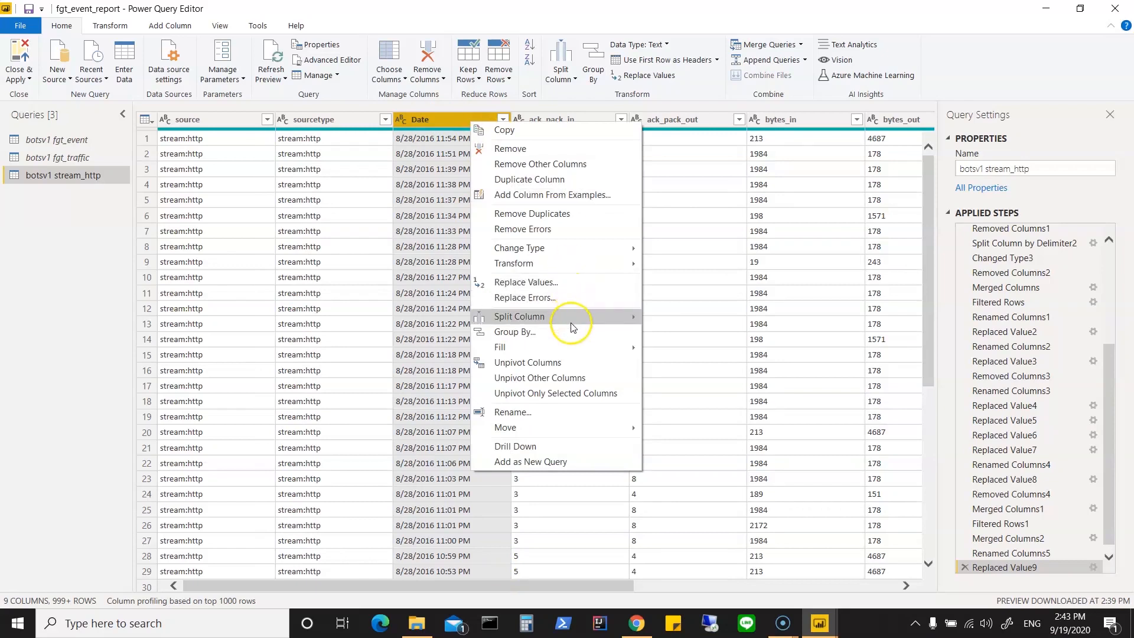
mouse_move(571, 318)
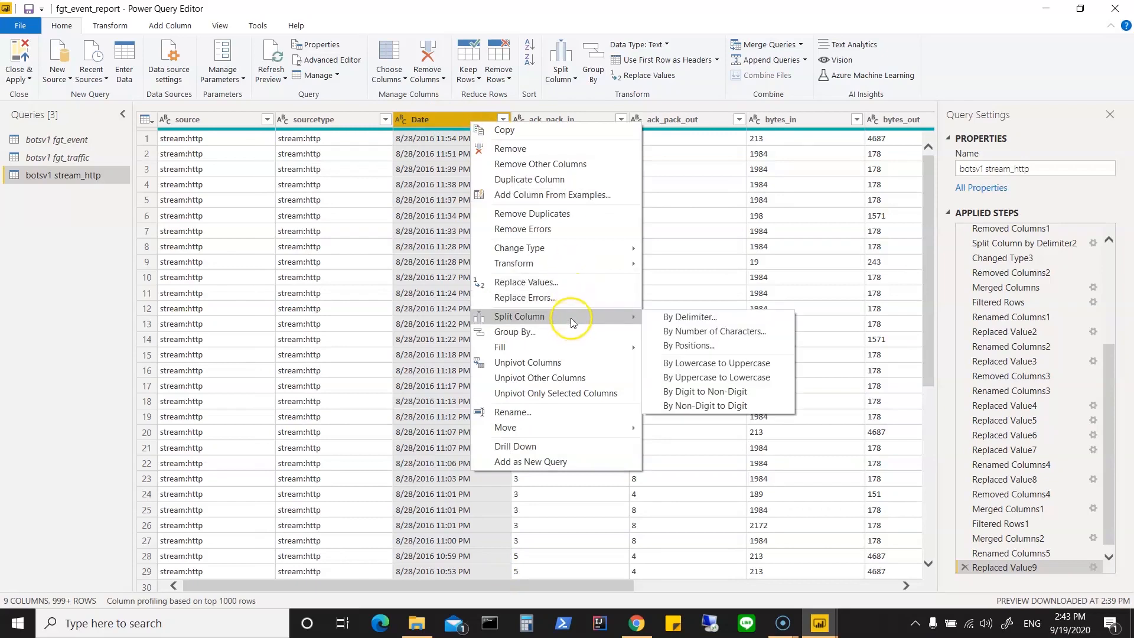
left_click(688, 319)
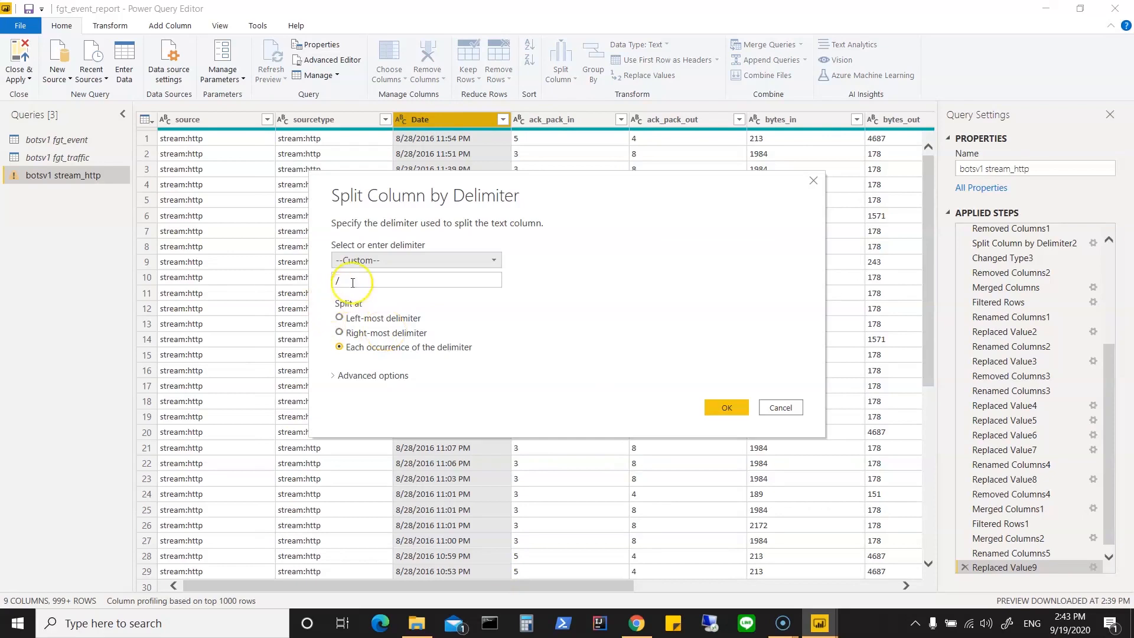
left_click(392, 261)
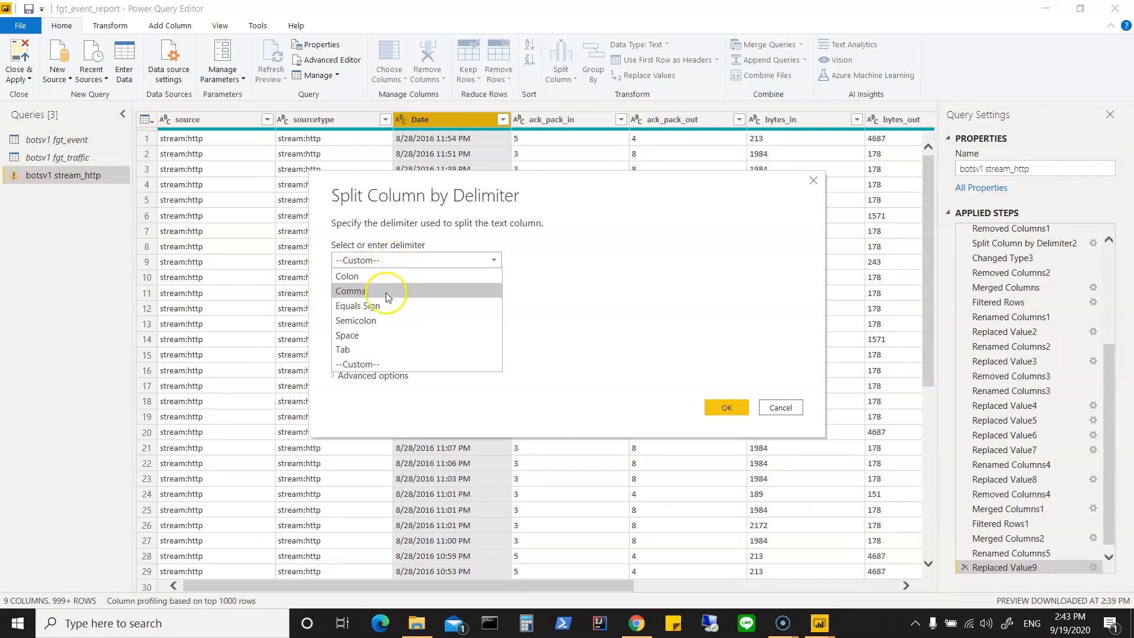
left_click(384, 336)
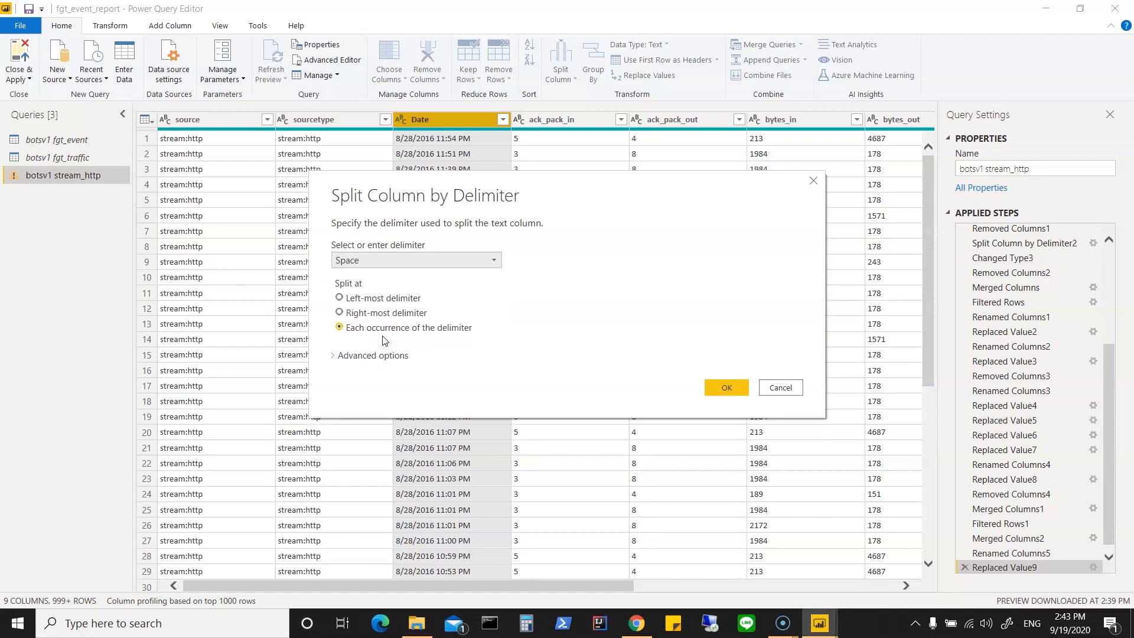
left_click(727, 388)
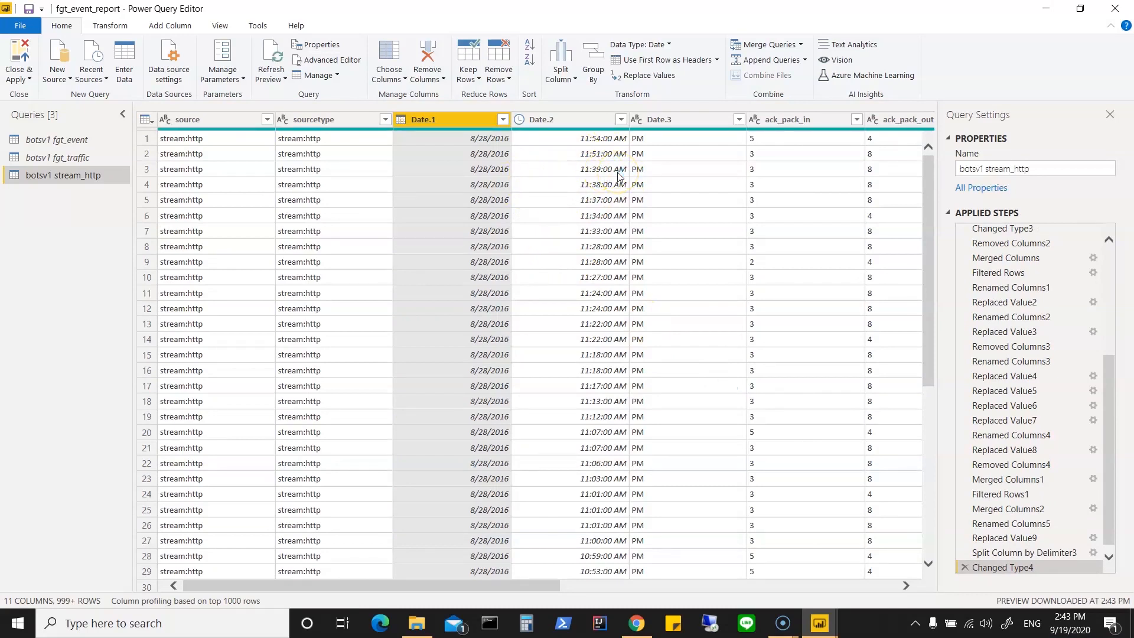
Step: Load the full list of Date.1 values and filter the column to keep only 8/20/2016 through 8/28/2016
left_click(504, 119)
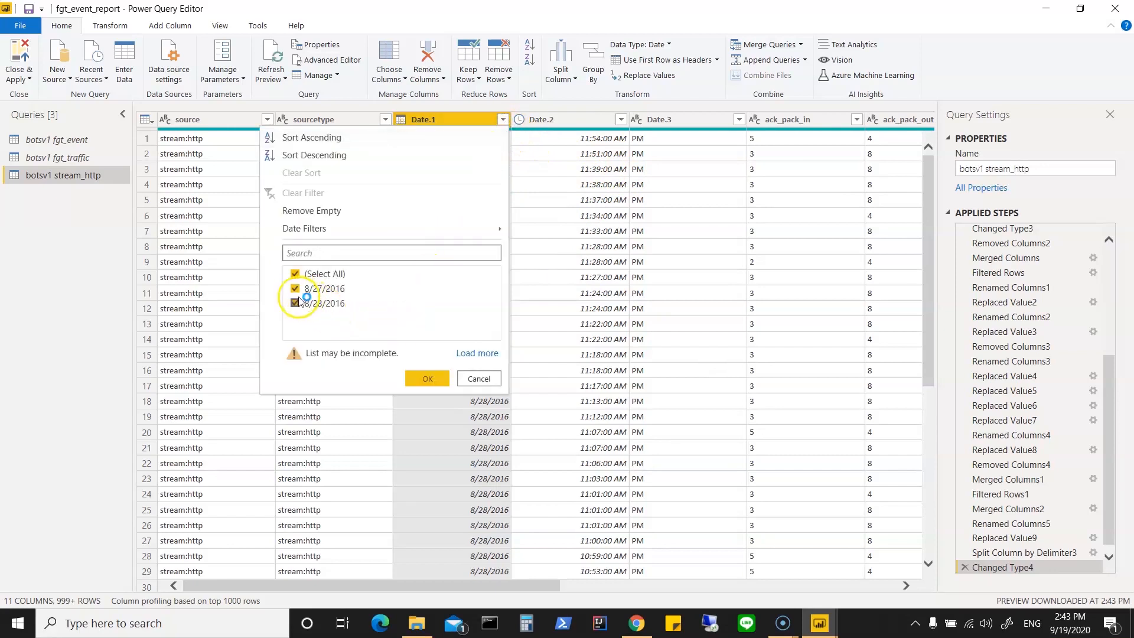
left_click(466, 353)
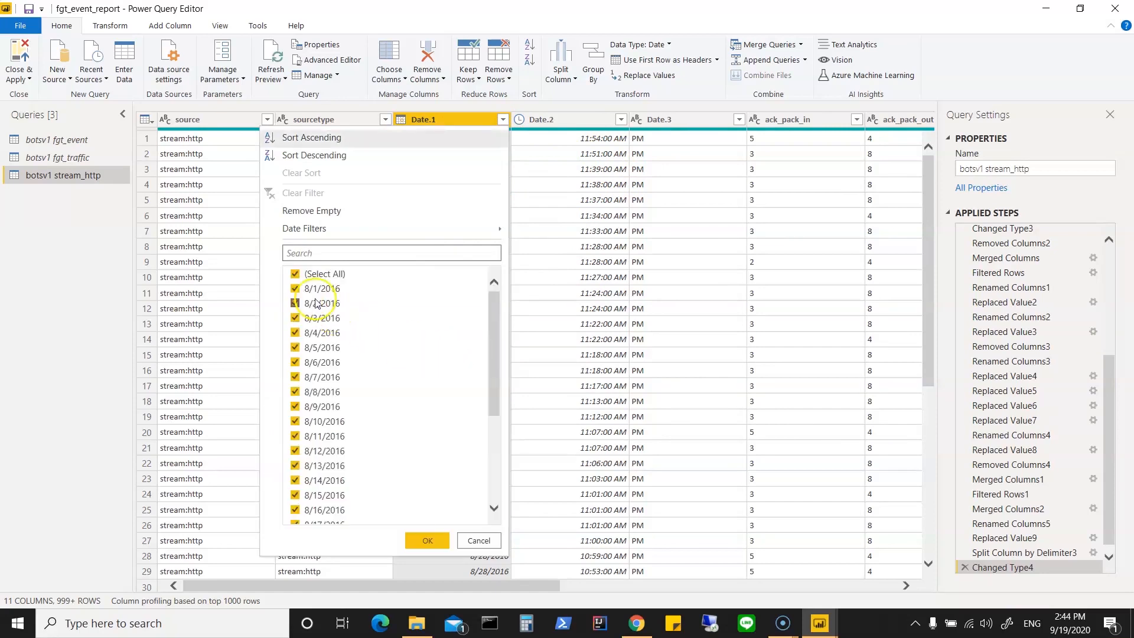
left_click(295, 274)
left_click_drag(495, 299, 495, 416)
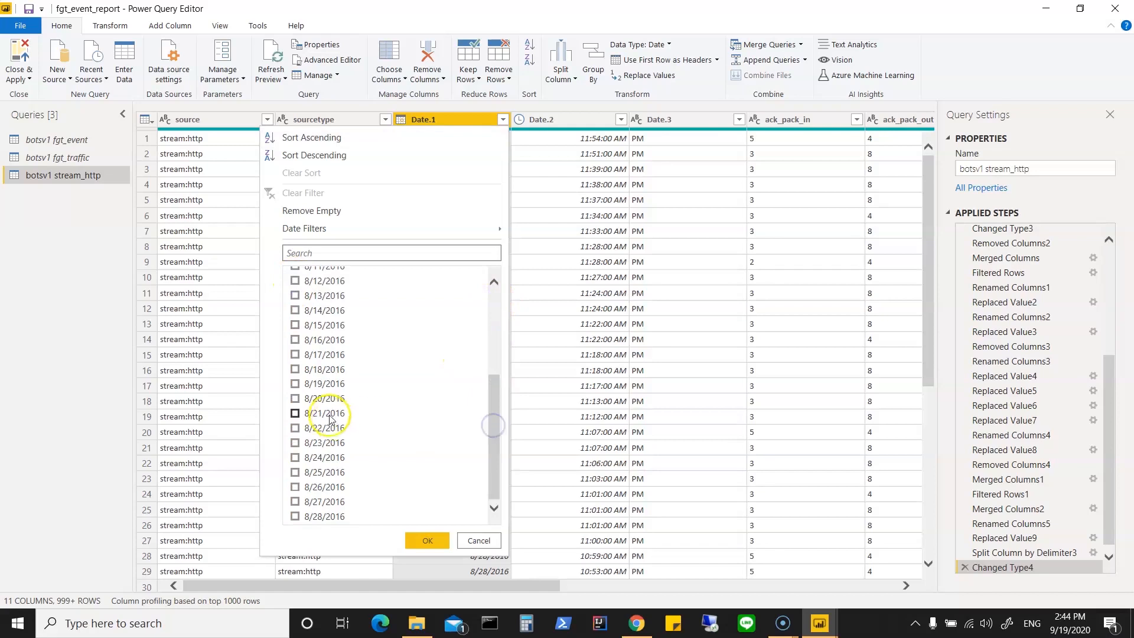
left_click(294, 399)
left_click(295, 414)
left_click(295, 429)
left_click(294, 444)
left_click(295, 457)
left_click(296, 474)
left_click(296, 488)
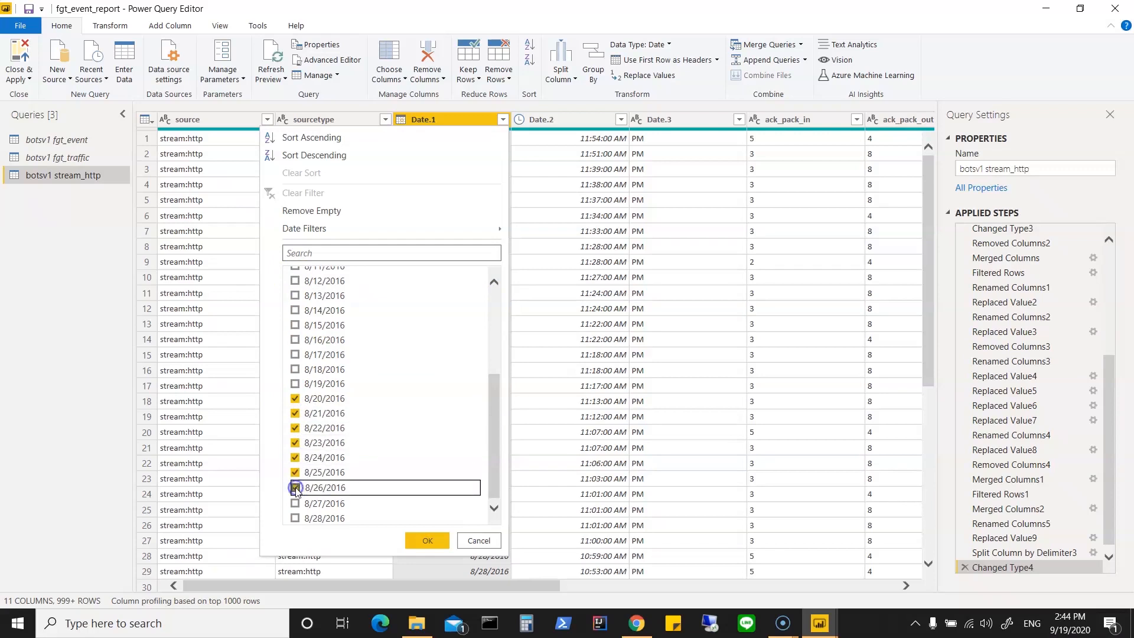
left_click(296, 502)
left_click(295, 518)
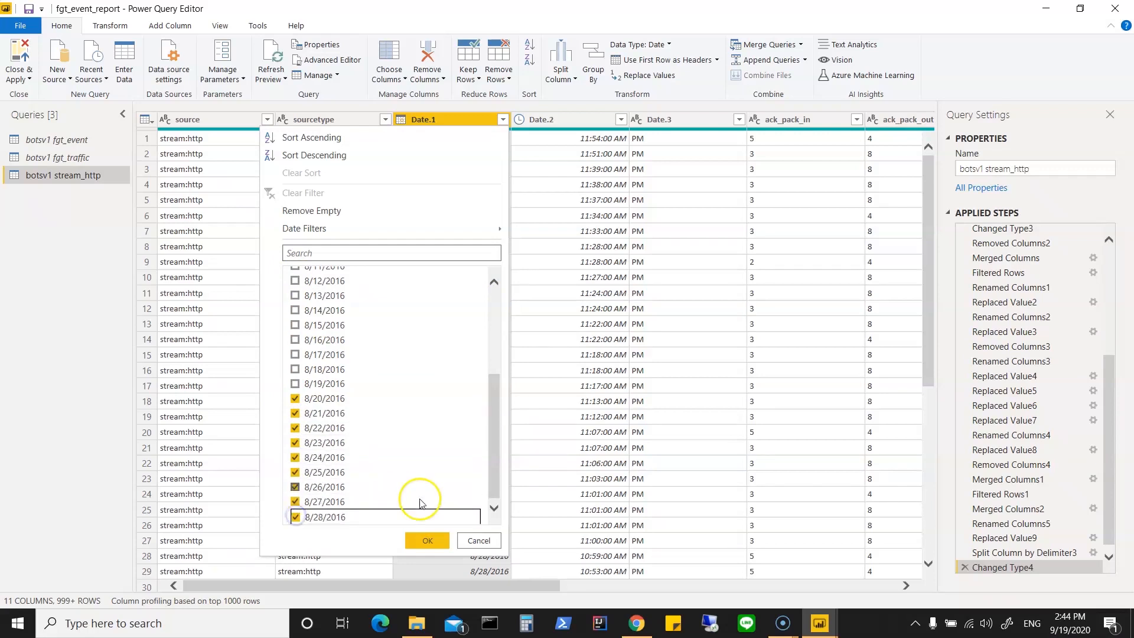
left_click(428, 541)
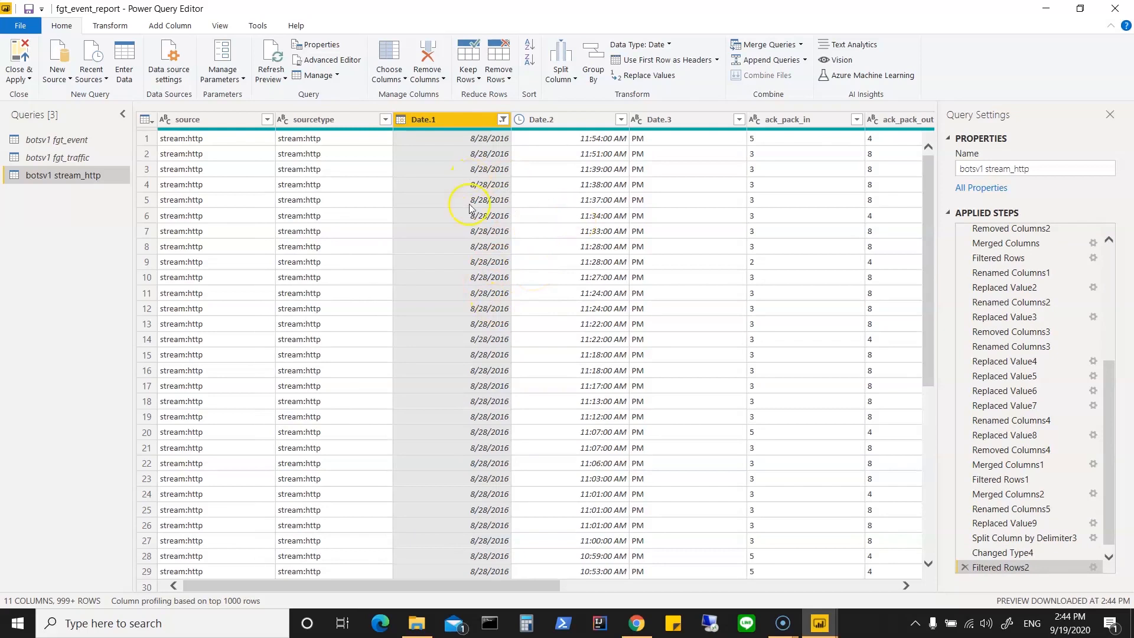
Step: Merge the Date.1 and Date.2 columns with a Space separator into a new column named Date
left_click(456, 120, "ctrl")
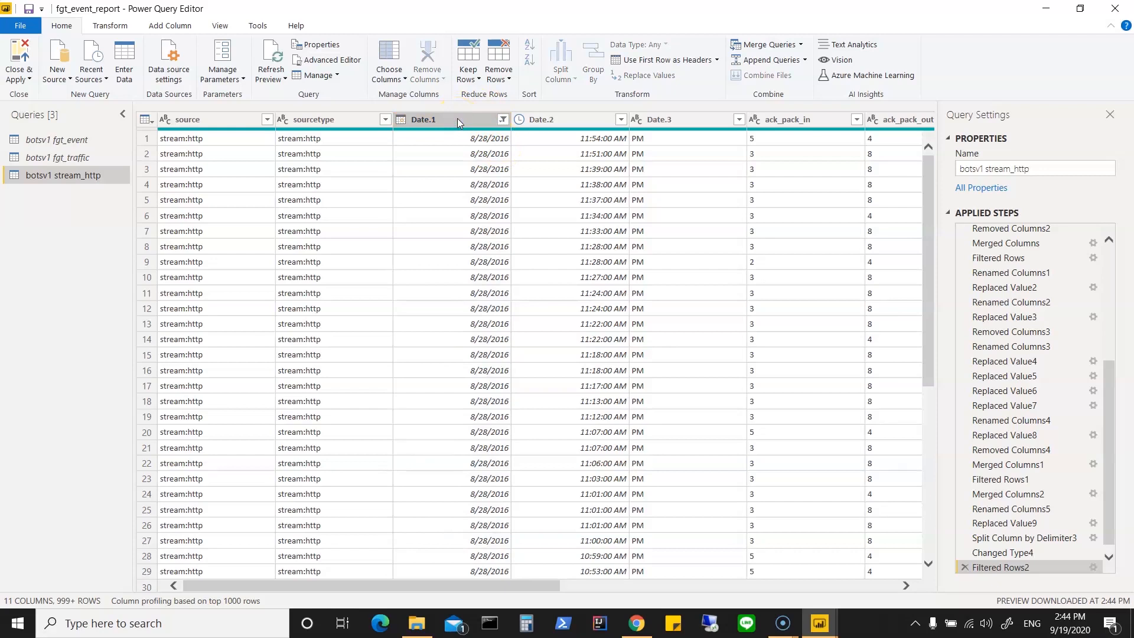
left_click(457, 120, "ctrl")
left_click(580, 119, "ctrl")
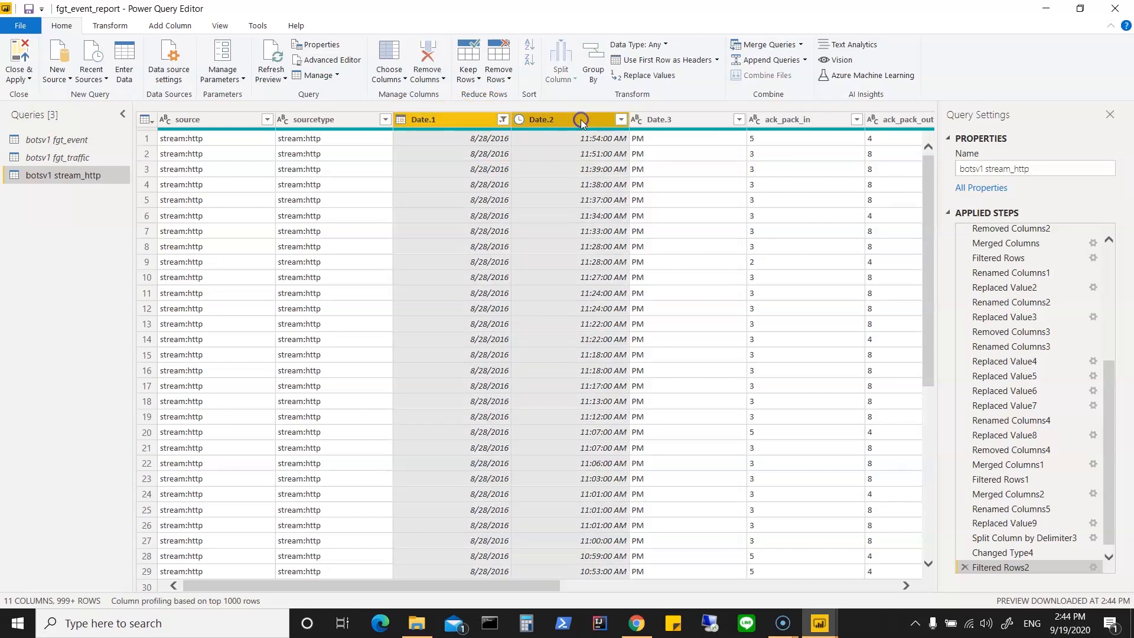
right_click(581, 121)
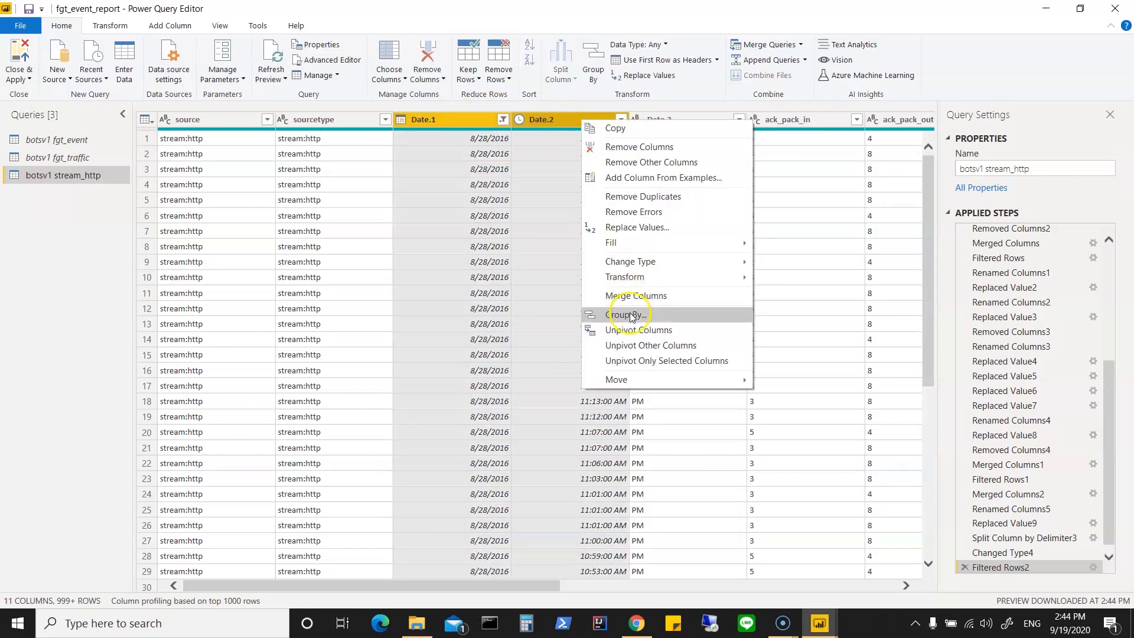
left_click(640, 296)
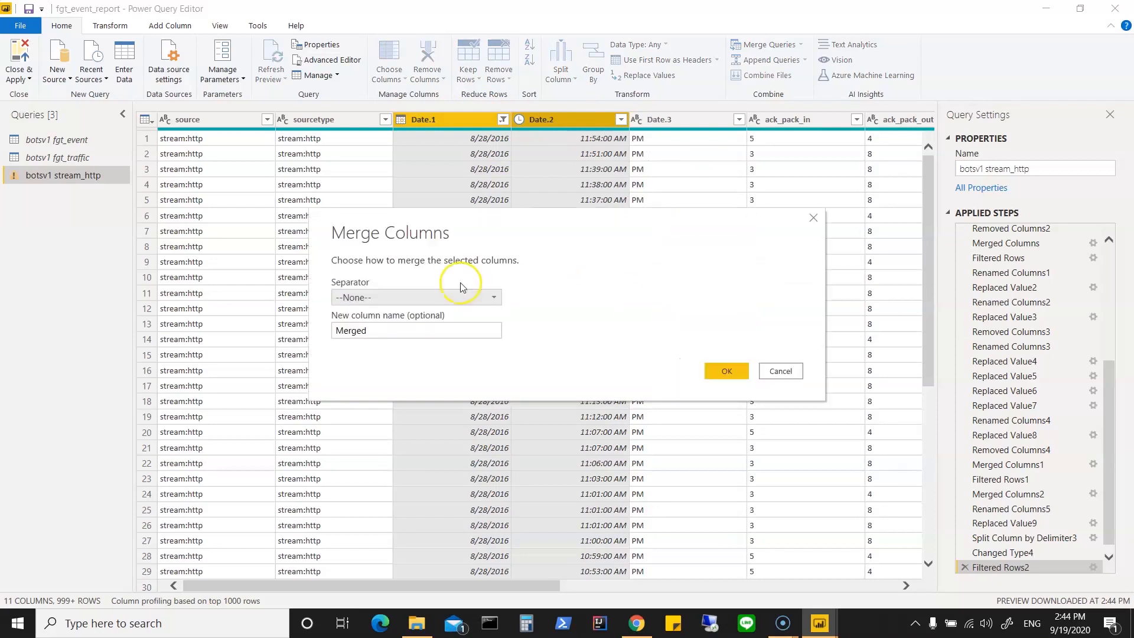
left_click(395, 295)
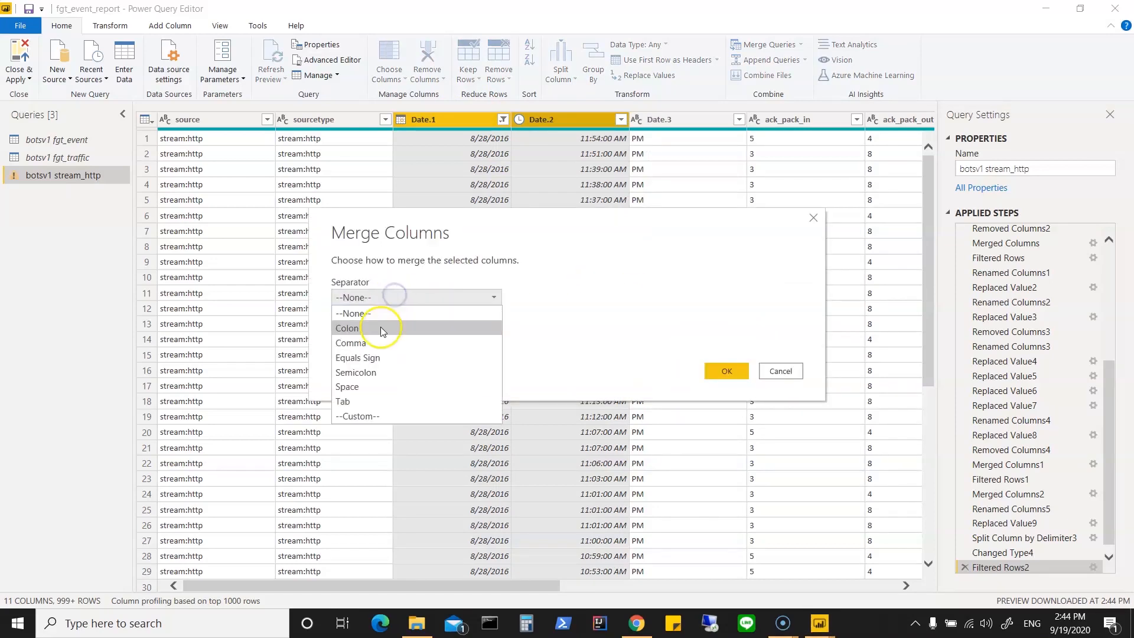
left_click(363, 386)
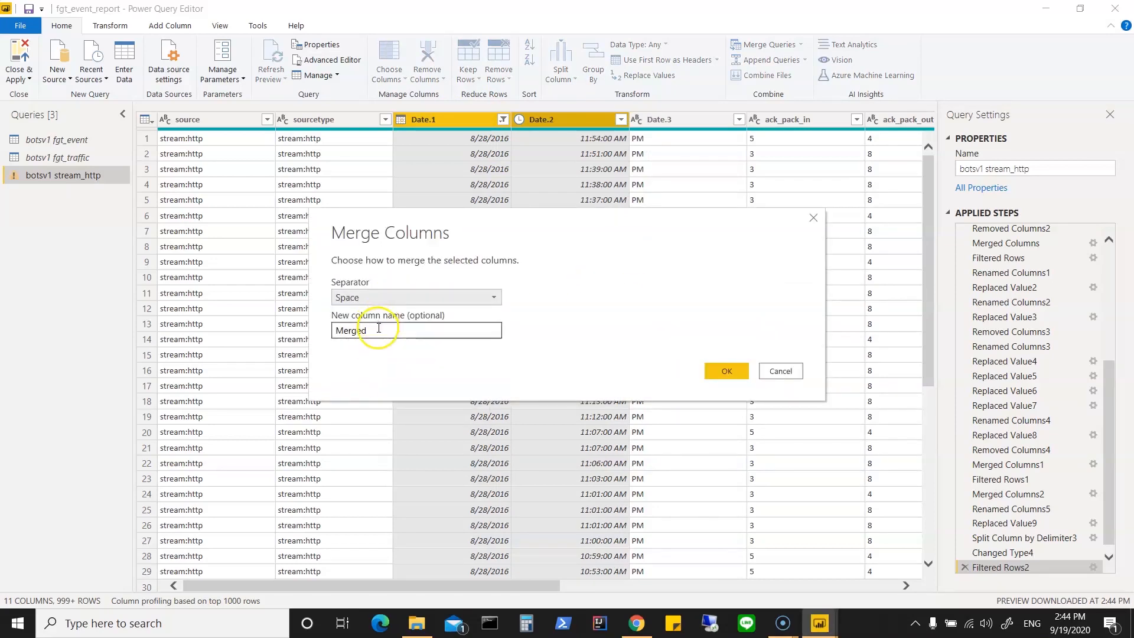
left_click_drag(379, 328, 296, 324)
type("Date")
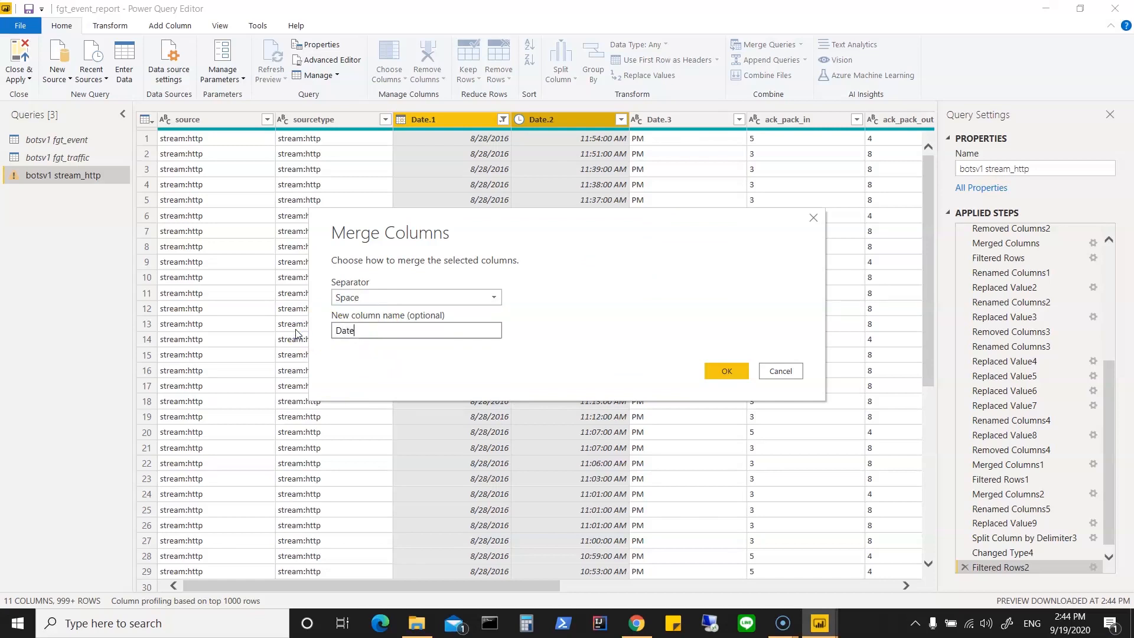
left_click(726, 371)
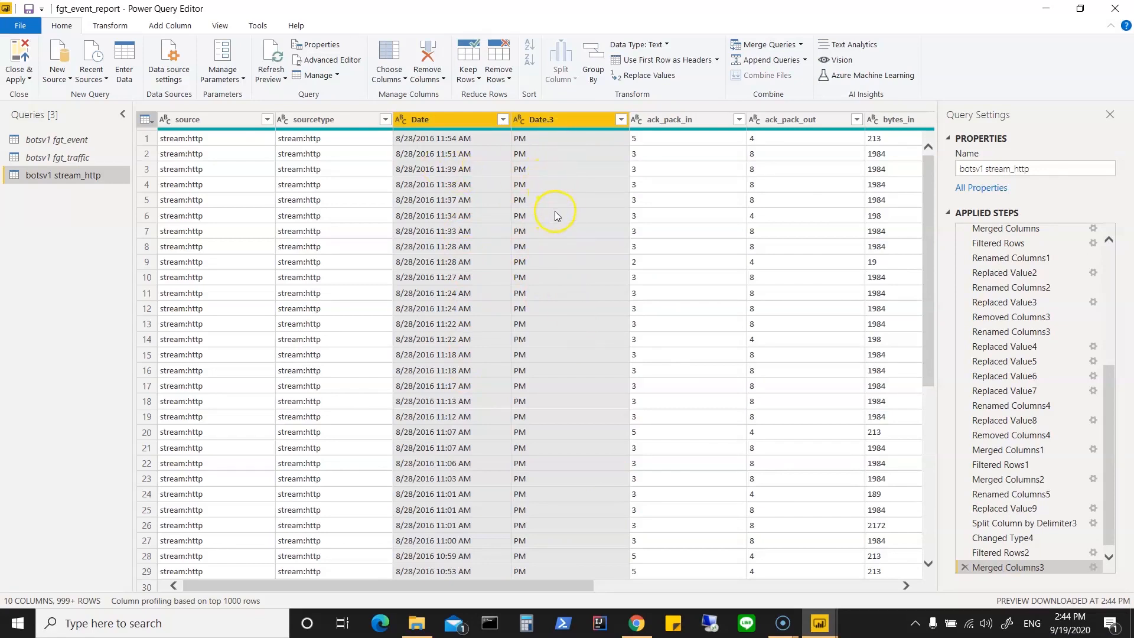
Step: Remove the selected Date and Date.3 columns from botsv1 stream_http, and close the query editor with the changes applied
right_click(559, 117)
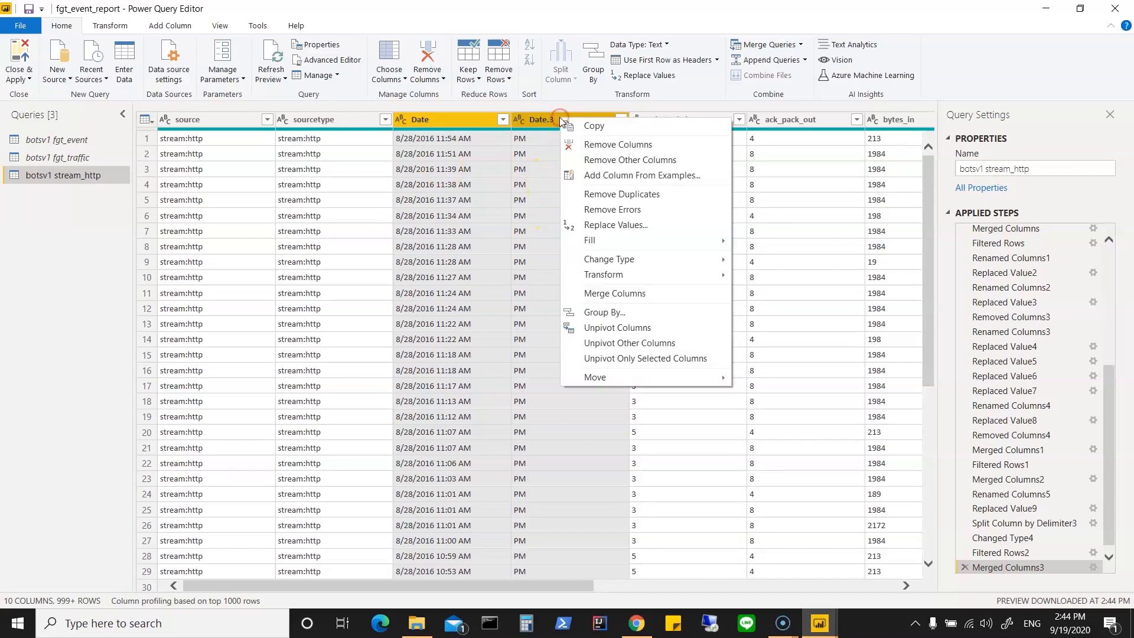
left_click(618, 145)
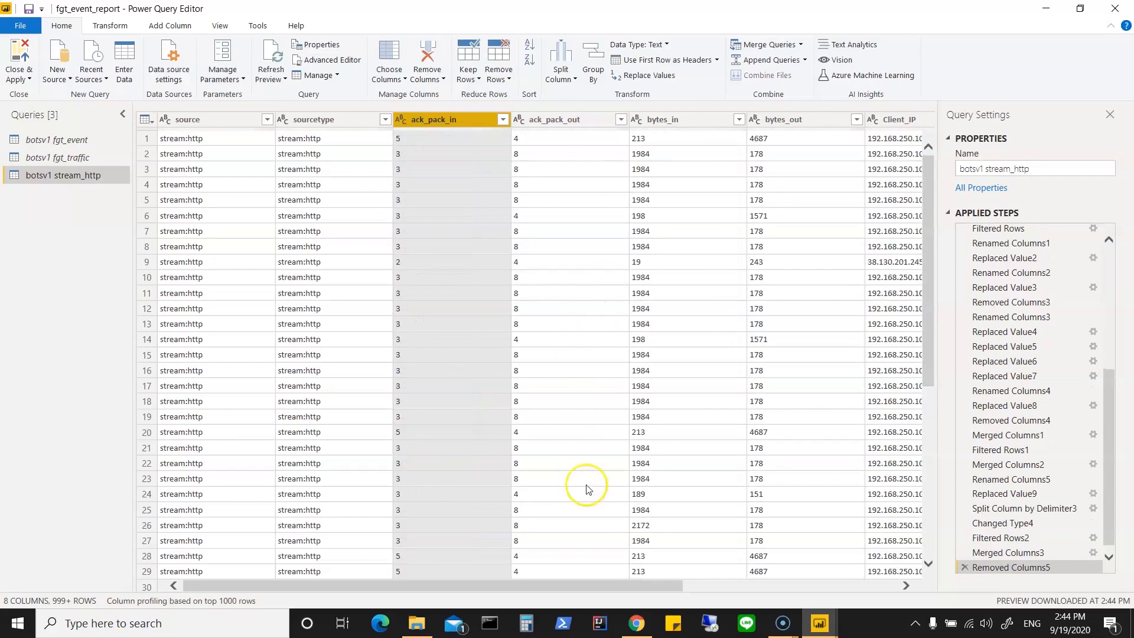
left_click(21, 77)
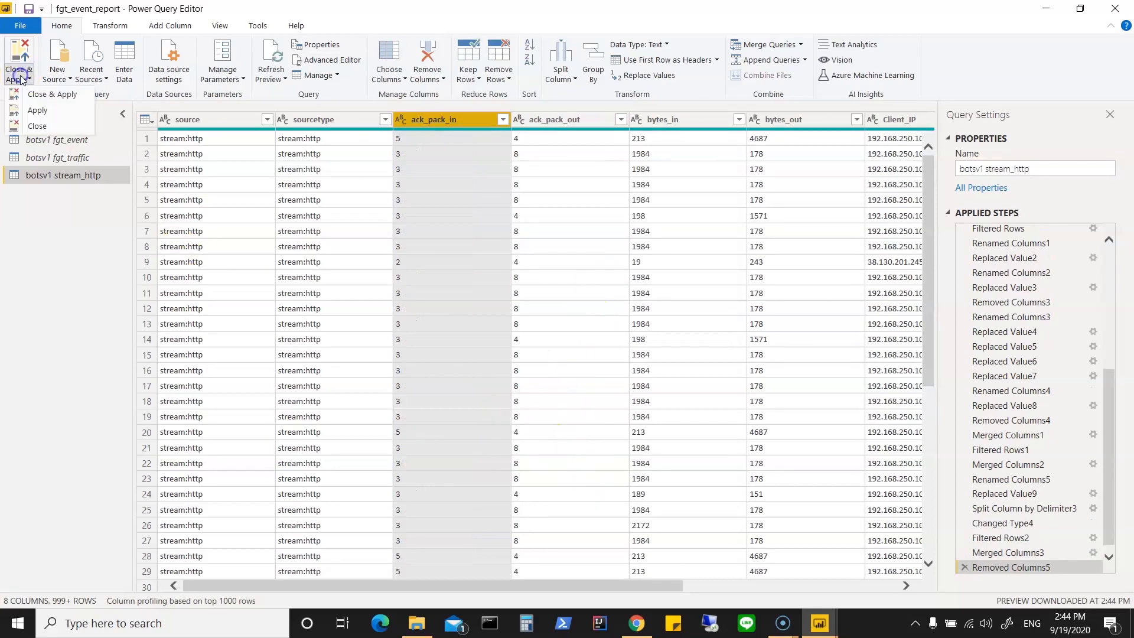
left_click(27, 96)
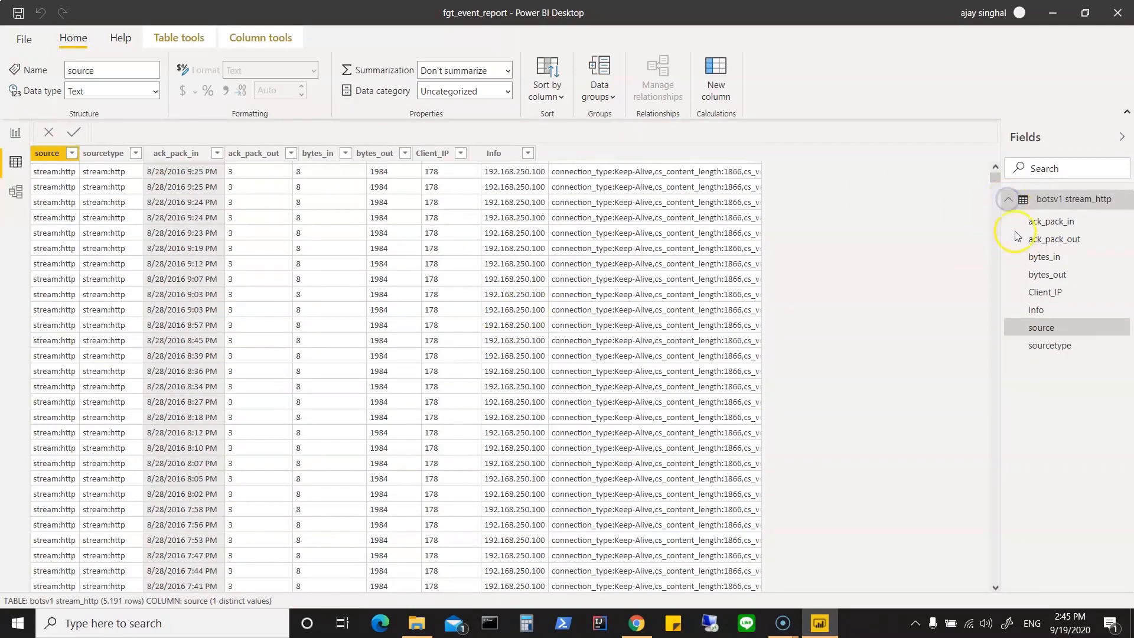
left_click(1009, 200)
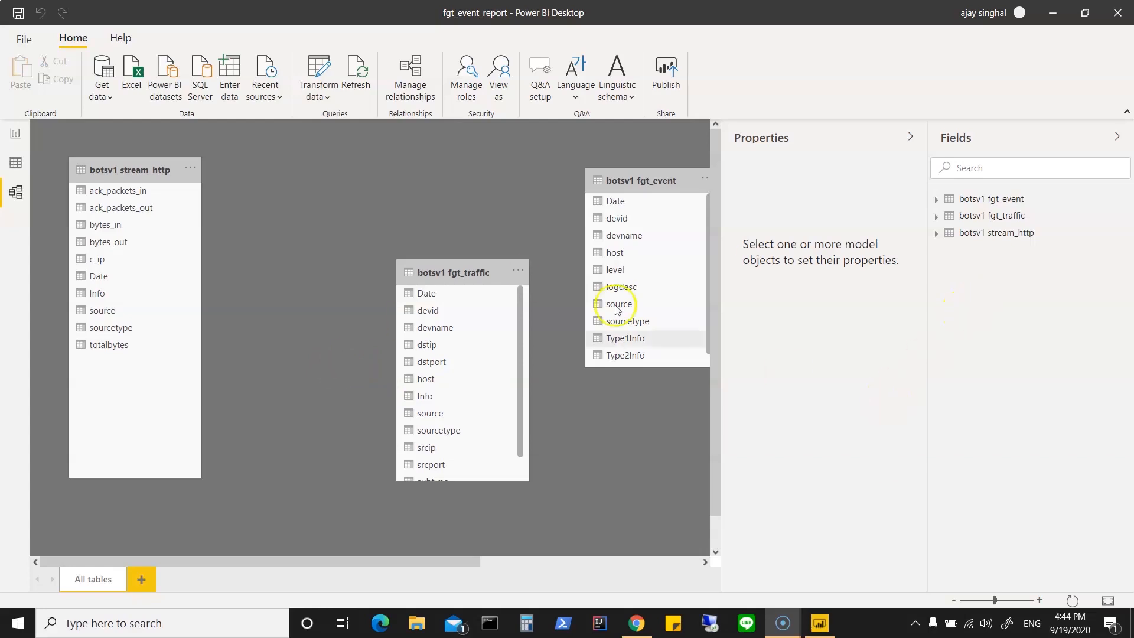
Step: In the data view, compare the Date columns of the botsv1 fgt_event and botsv1 fgt_traffic tables
left_click(16, 164)
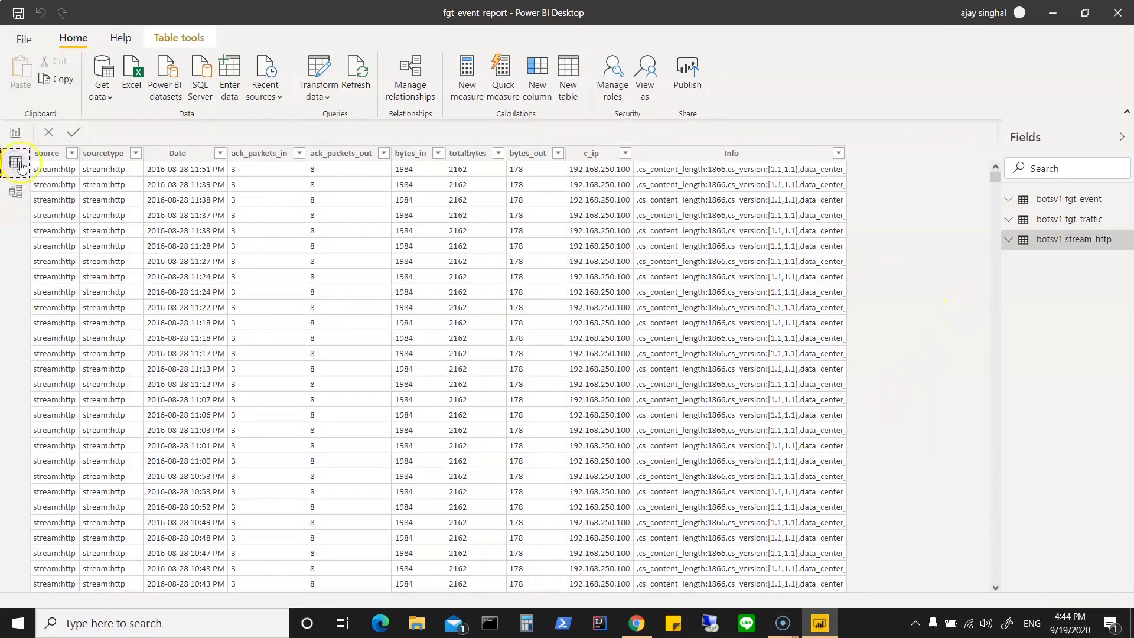
left_click(1063, 201)
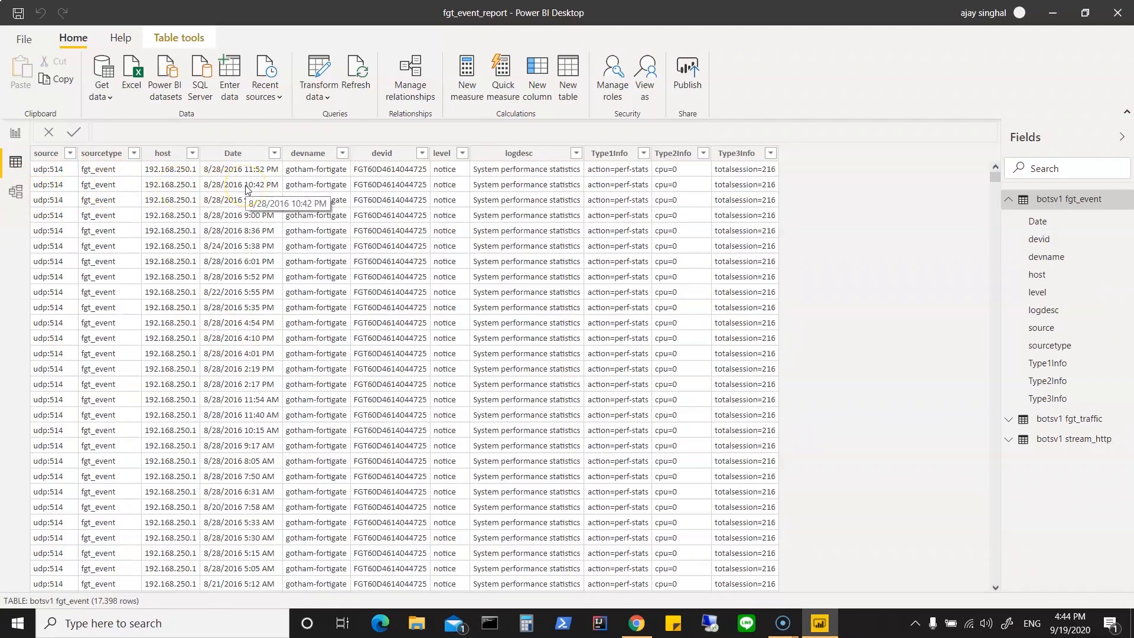
left_click(1009, 420)
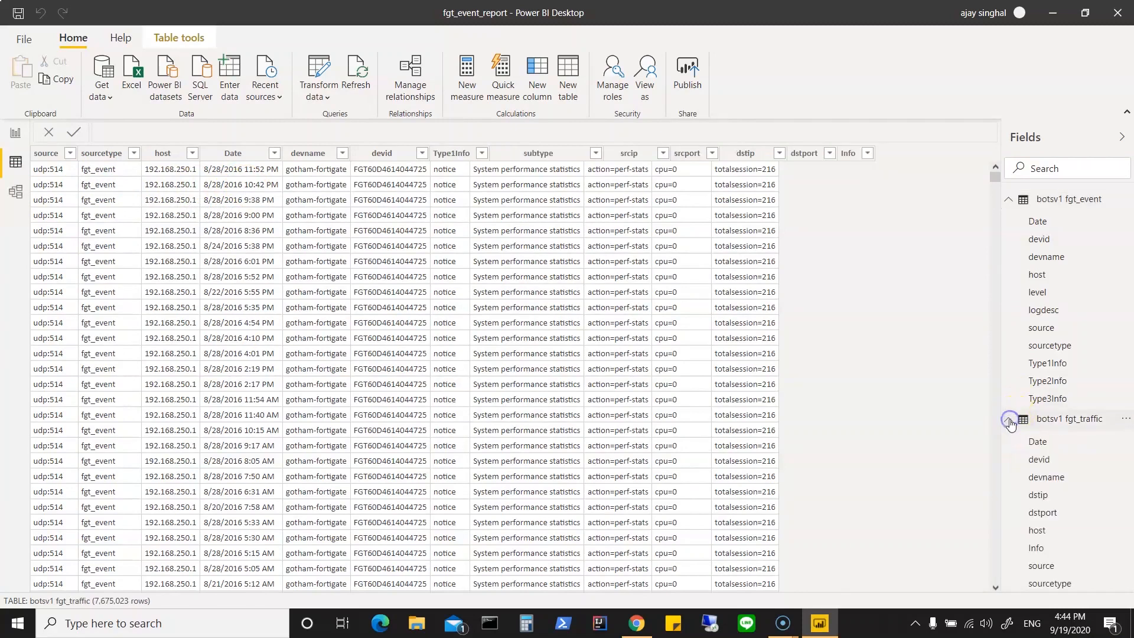
left_click(1037, 444)
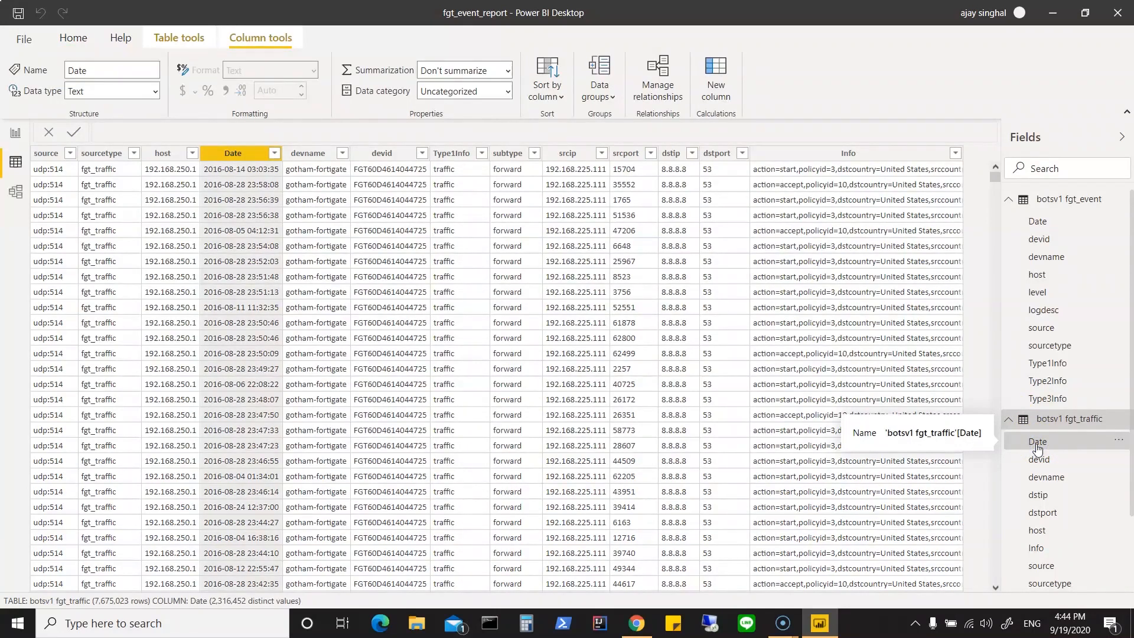
left_click(1039, 224)
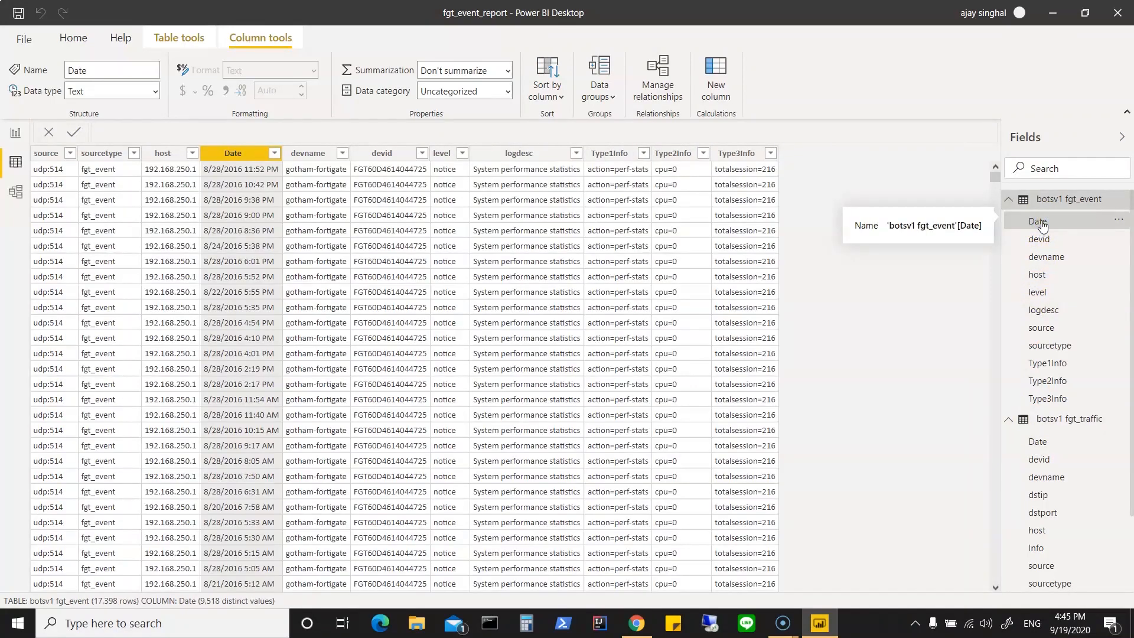
Step: Check the distinct Date values of botsv1 fgt_event without applying a filter, and display the botsv1 fgt_traffic table with its field list collapsed
left_click(275, 153)
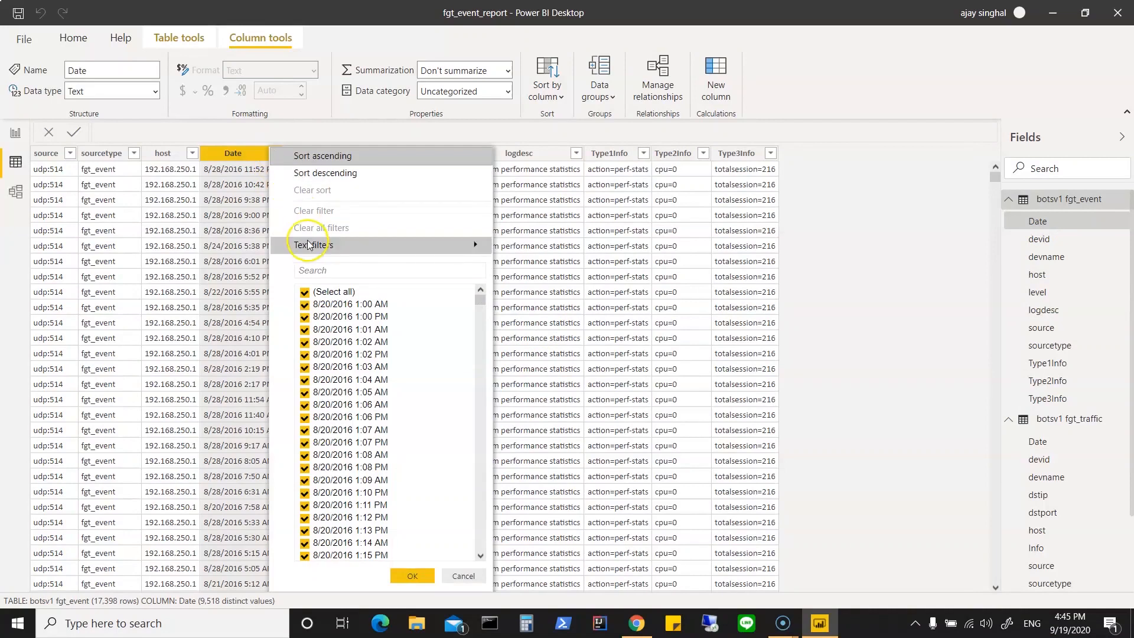
mouse_move(308, 246)
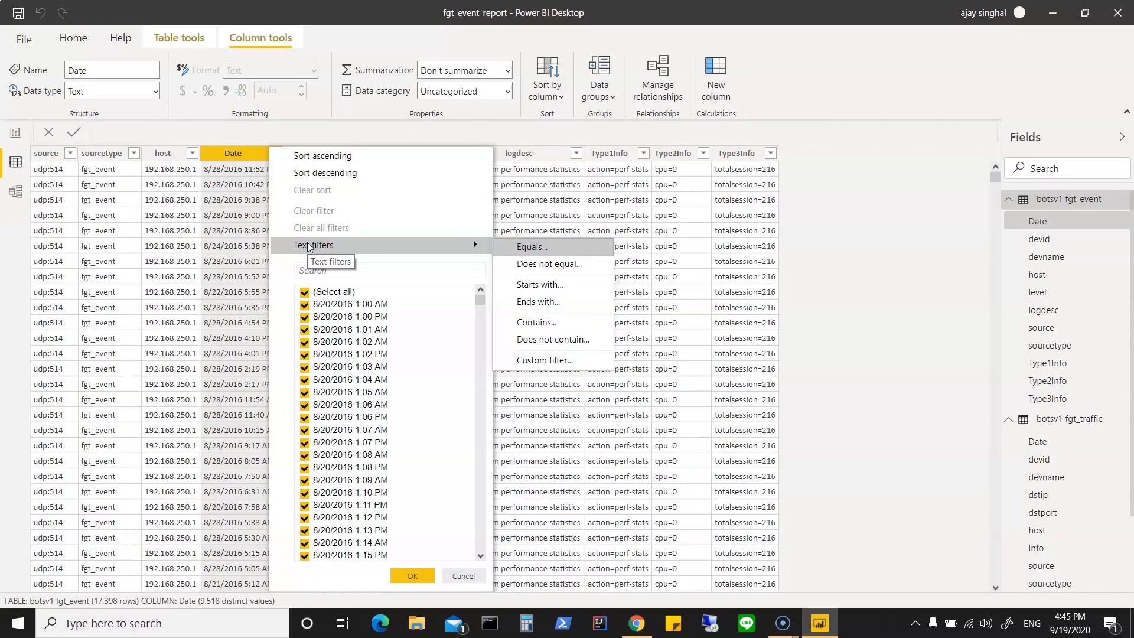
left_click(465, 577)
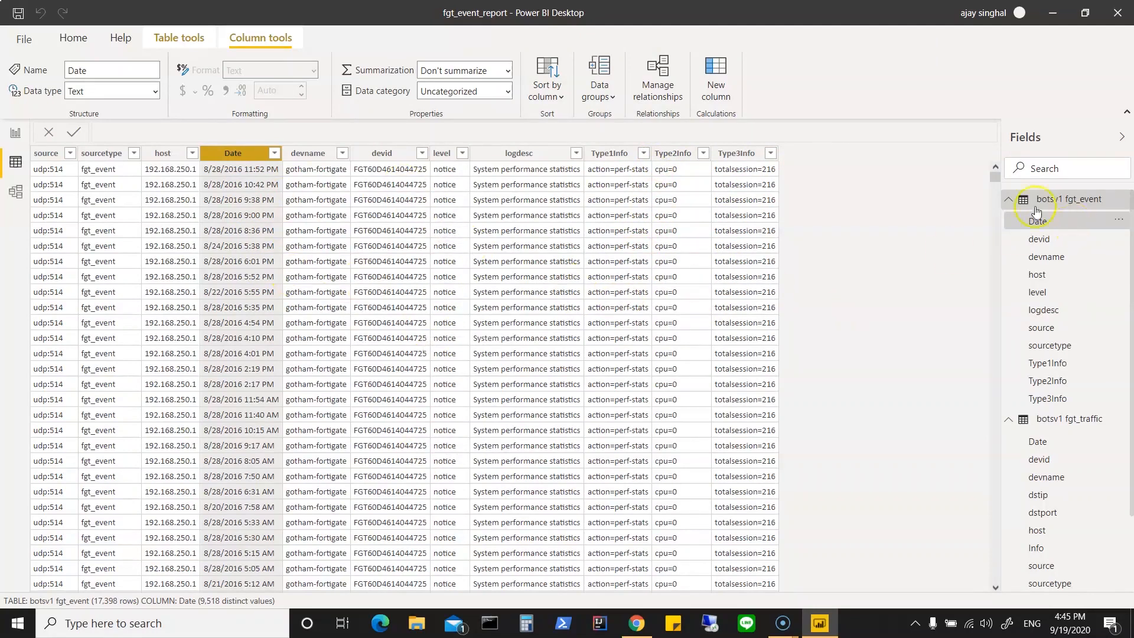
left_click(1009, 203)
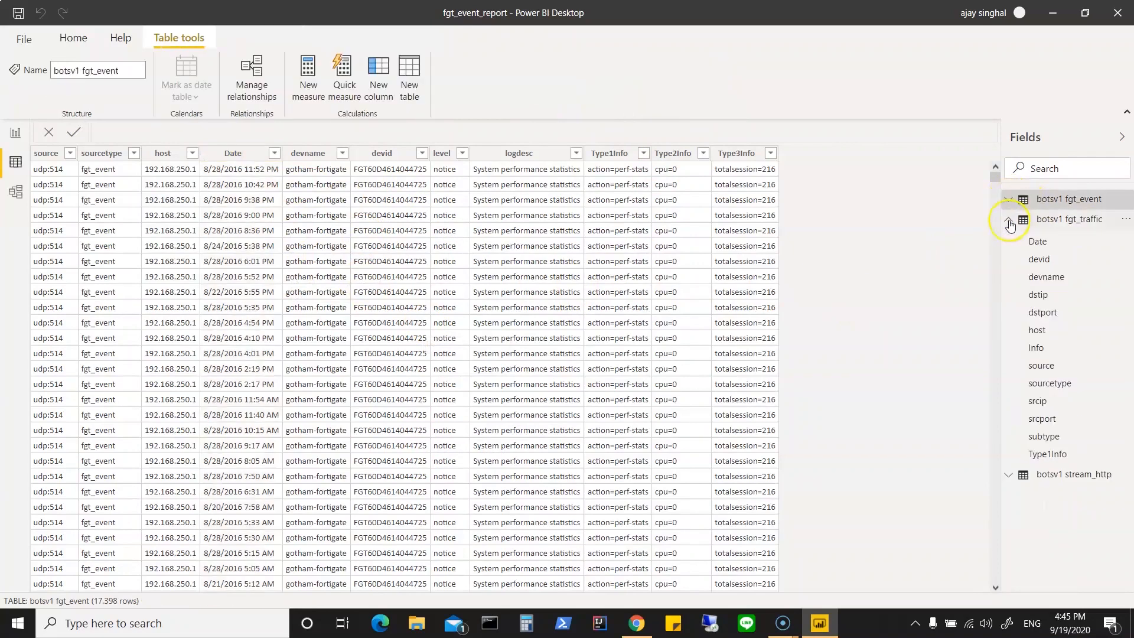
left_click(1083, 224)
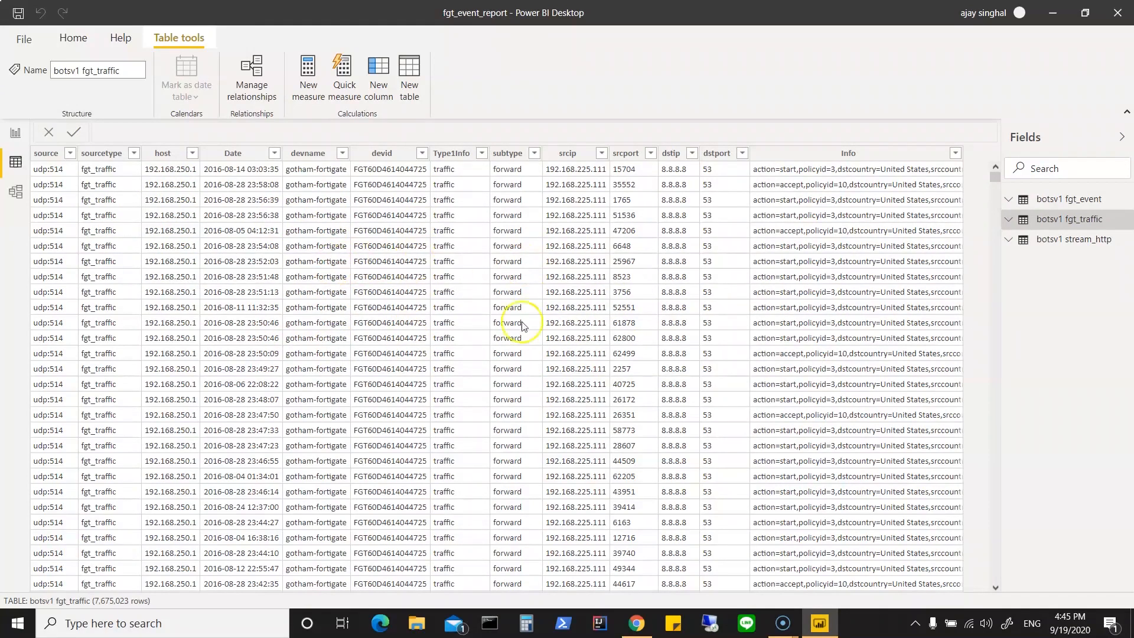
Step: Examine the devid and devname columns of botsv1 fgt_event, and display the botsv1 fgt_traffic and botsv1 stream_http data for comparison
left_click(1010, 199)
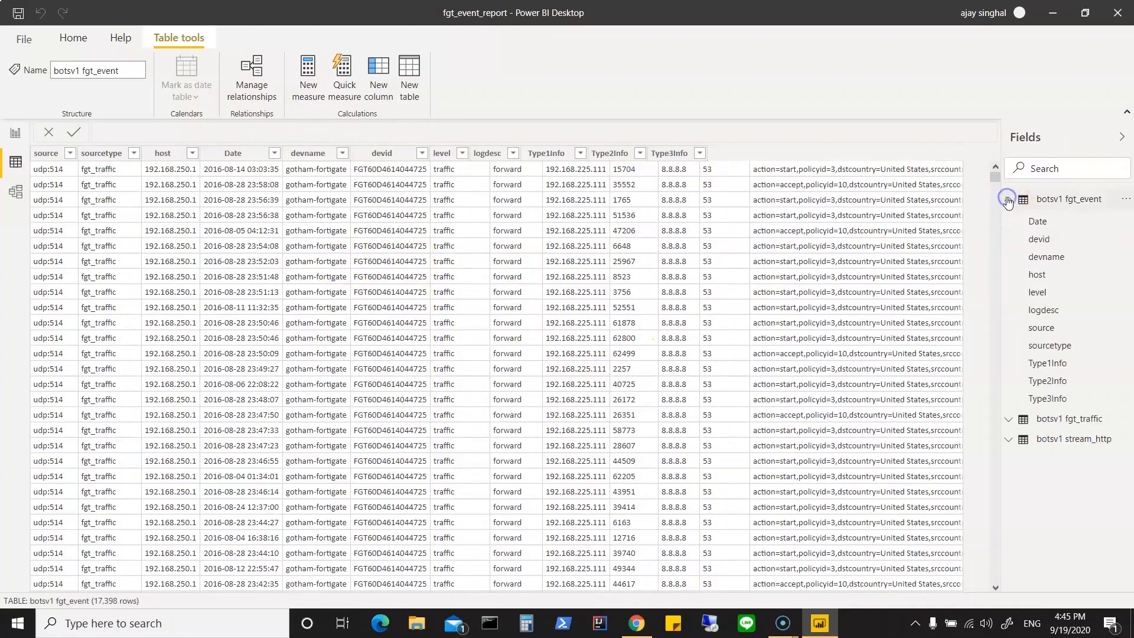
left_click(1044, 243)
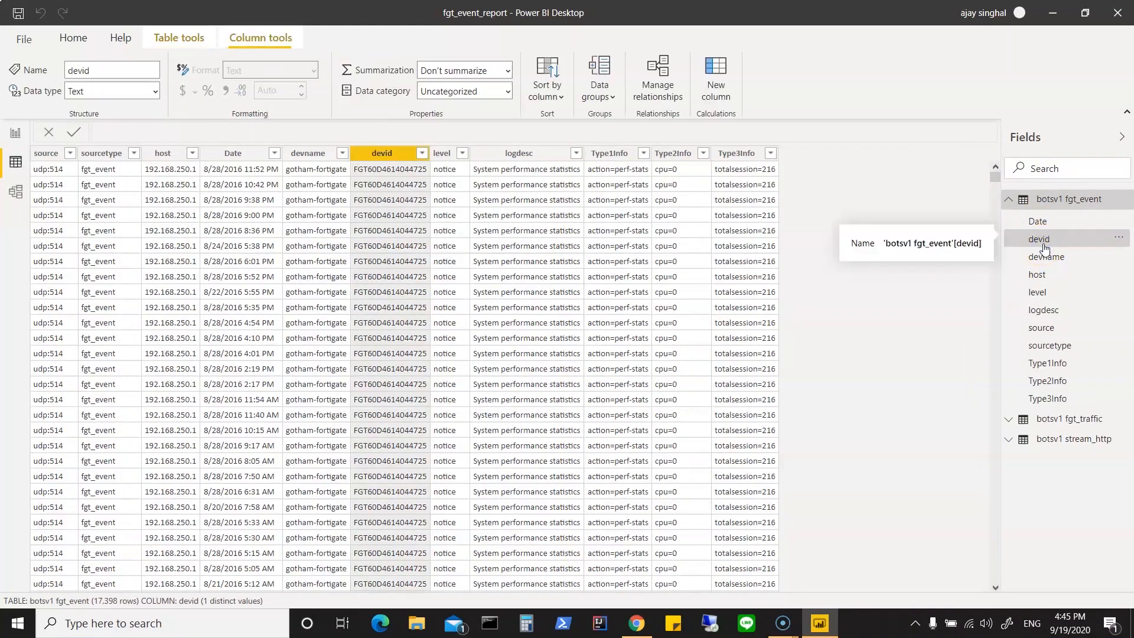
left_click(1044, 256)
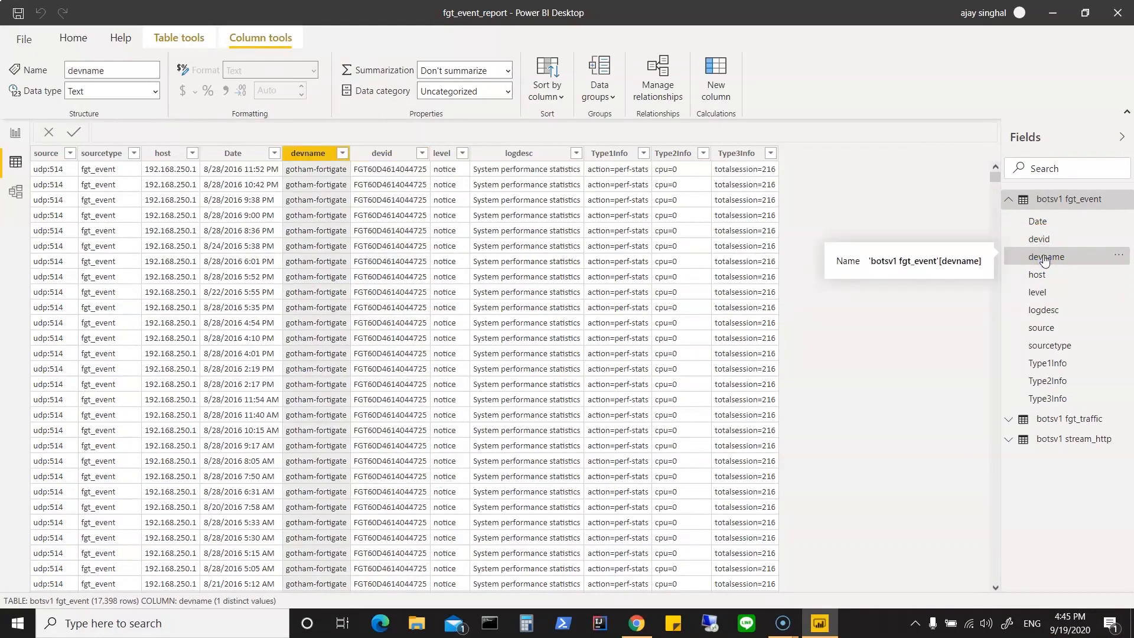
left_click(1008, 199)
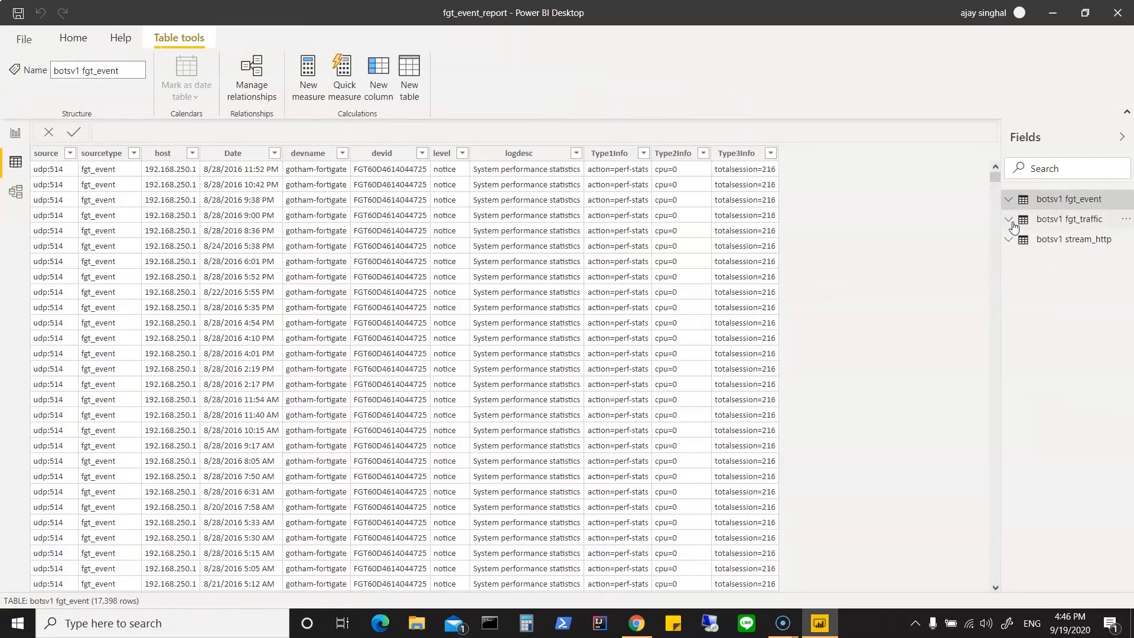
left_click(1010, 222)
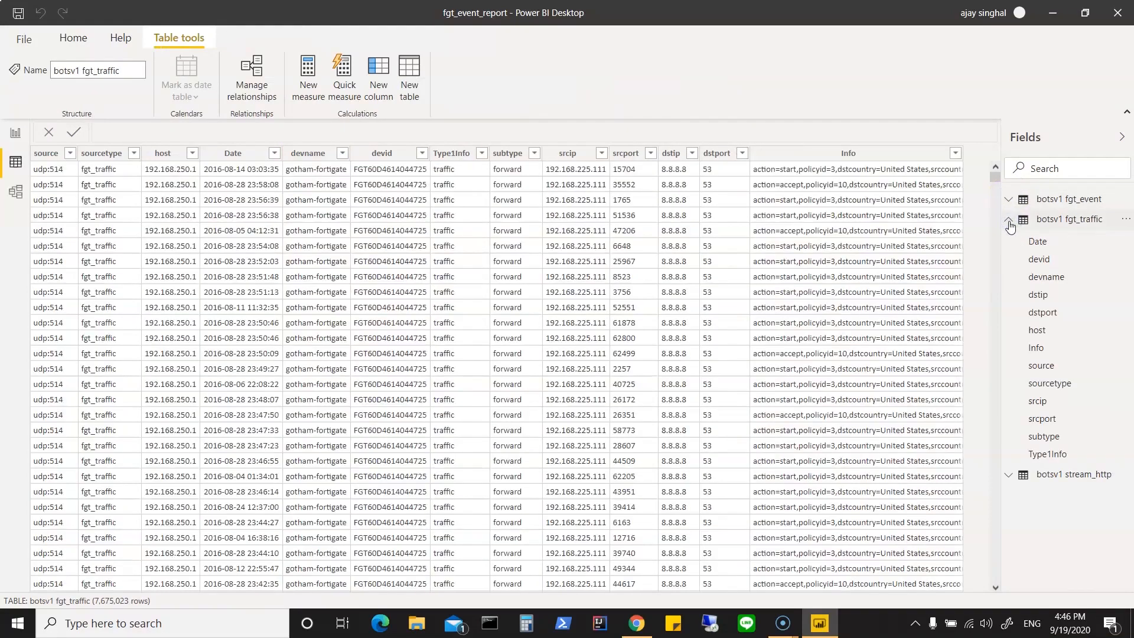
left_click(1062, 478)
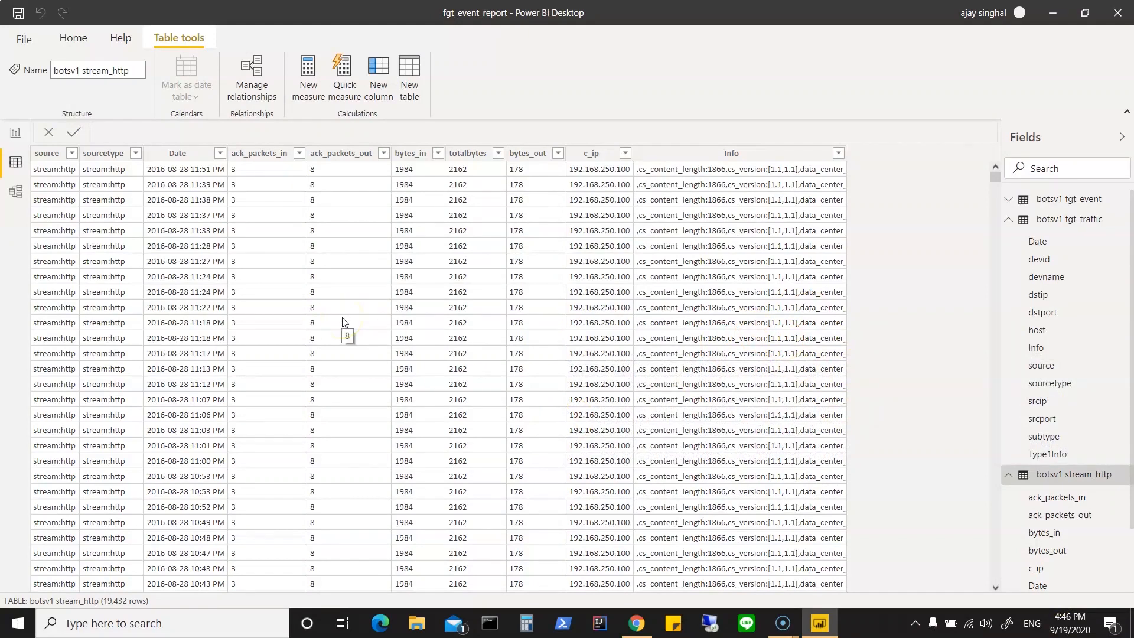
Step: In the report view, add the Date, devid and devname fields of botsv1 fgt_event to the empty table visual
left_click(16, 137)
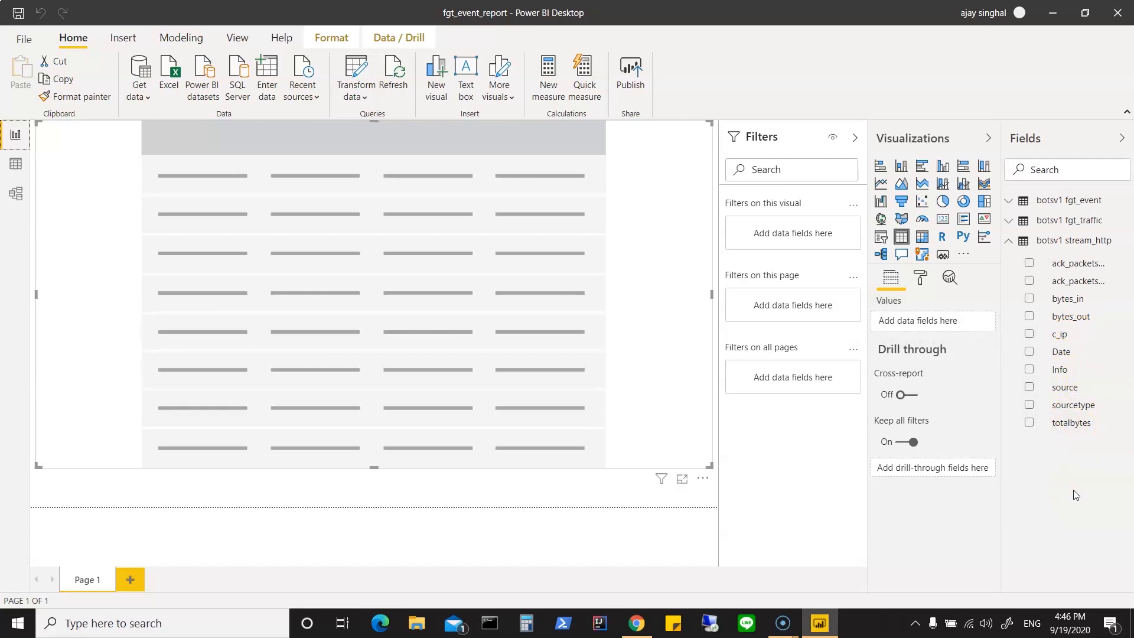
left_click(1010, 242)
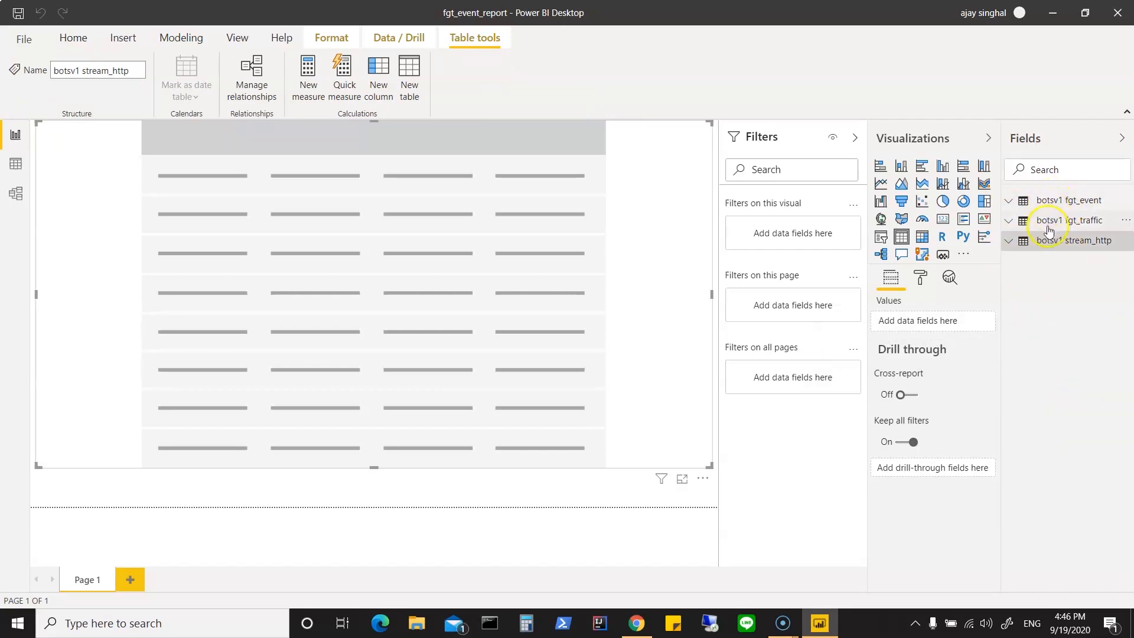
left_click(1066, 204)
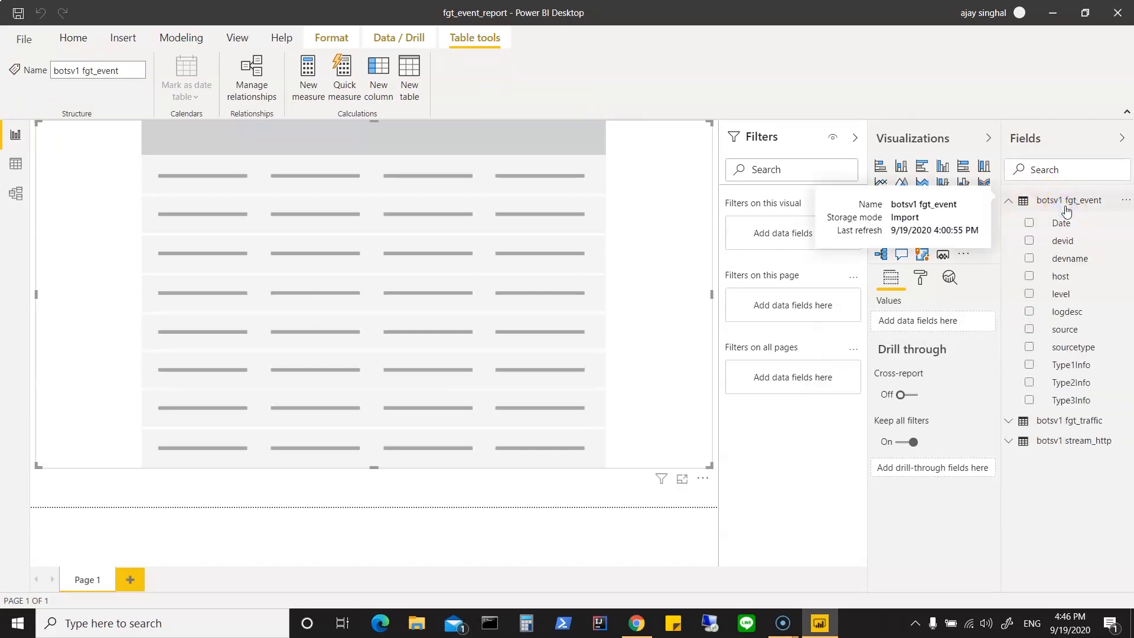
left_click(1067, 228)
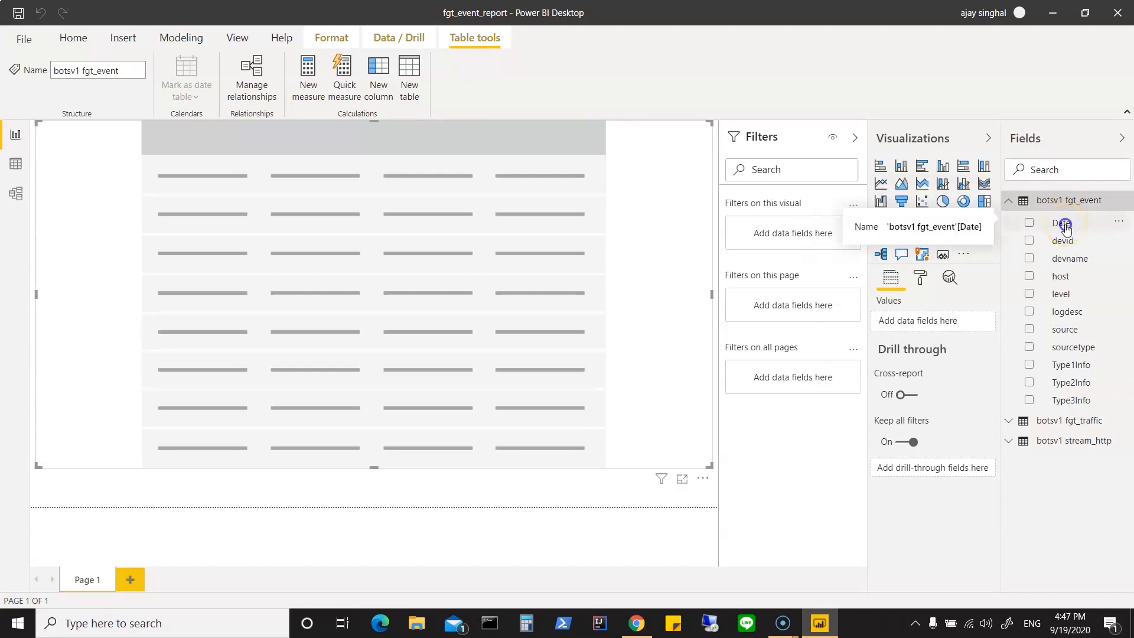
left_click(1065, 228)
left_click_drag(1066, 230, 939, 325)
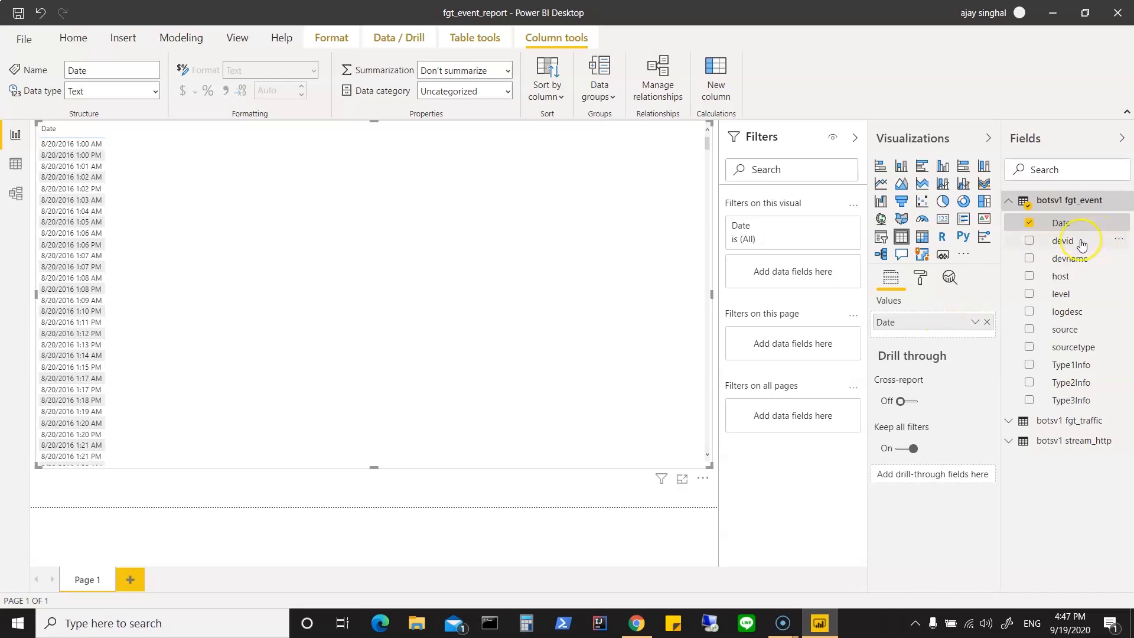
left_click_drag(1079, 244, 940, 329)
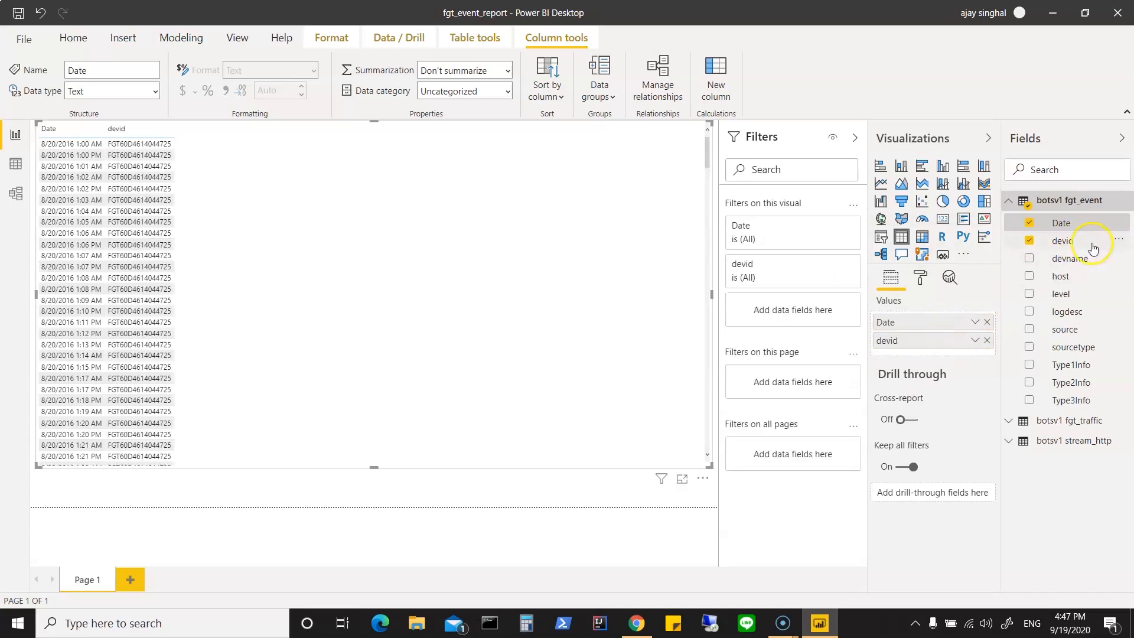
left_click_drag(1087, 258, 940, 354)
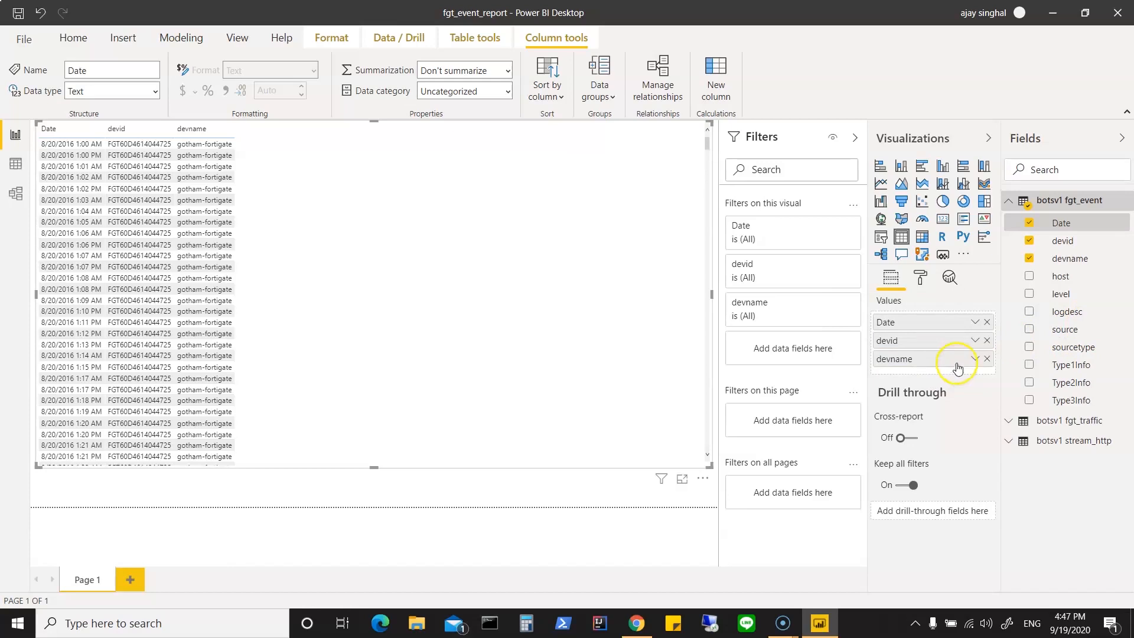
Step: Add the source, sourcetype and Type1Info fields of botsv1 fgt_event to the table visual's values
left_click_drag(1047, 341, 942, 368)
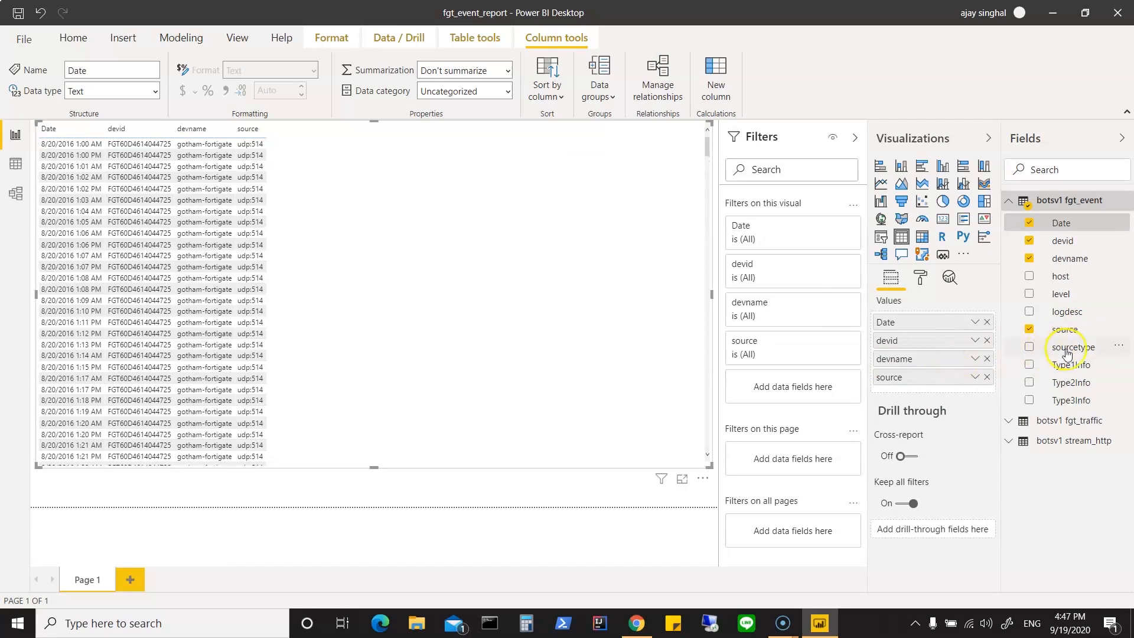
left_click_drag(1084, 347, 943, 388)
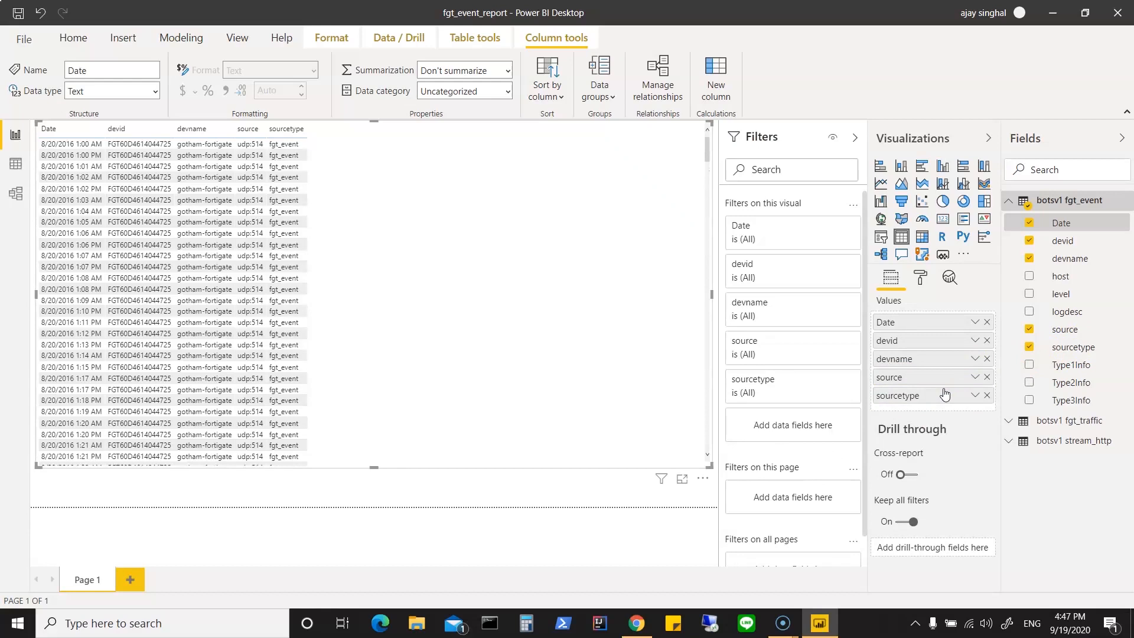
left_click(1077, 367)
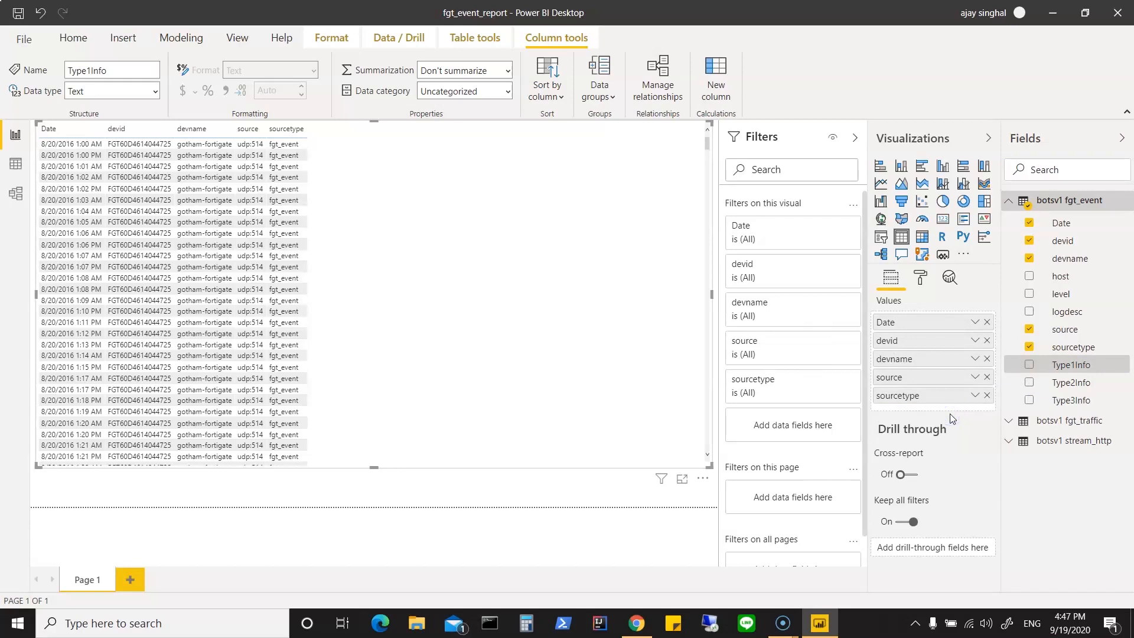
left_click_drag(950, 417, 942, 408)
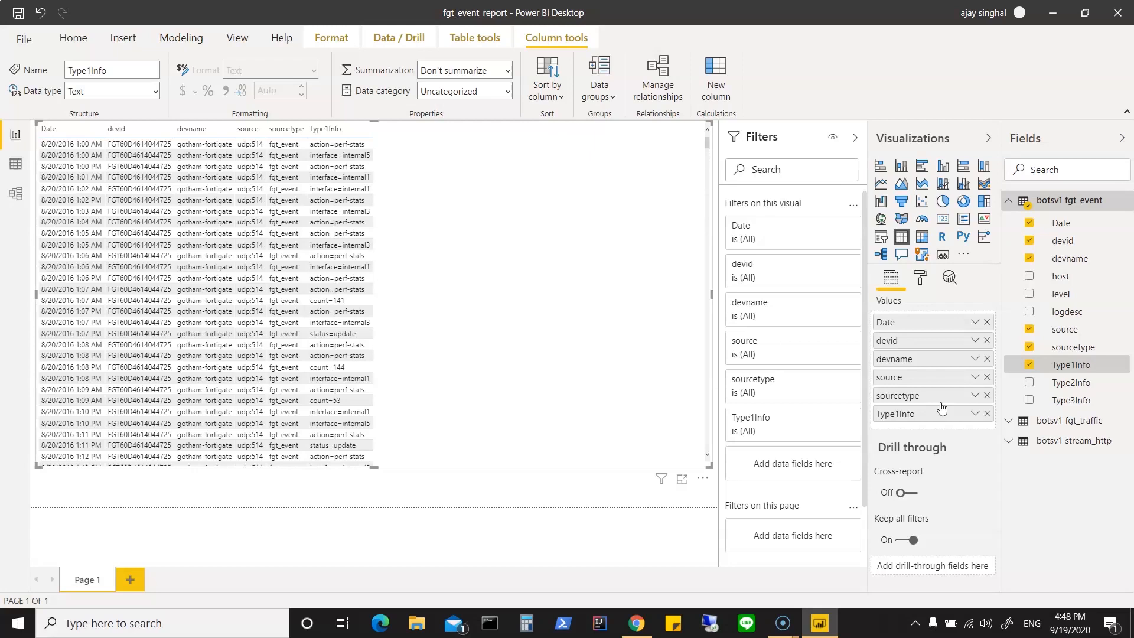
left_click(346, 145)
Step: Try Type2Info and Type3Info one after the other as an extra column in the table visual, removing each again
left_click_drag(1079, 385, 934, 430)
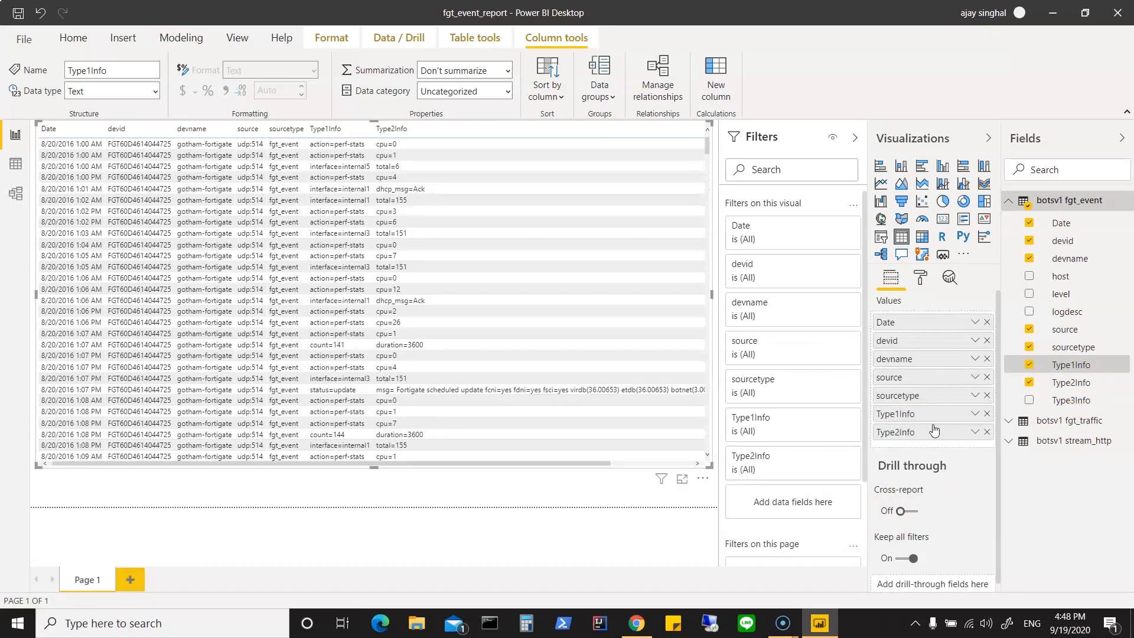
left_click(987, 432)
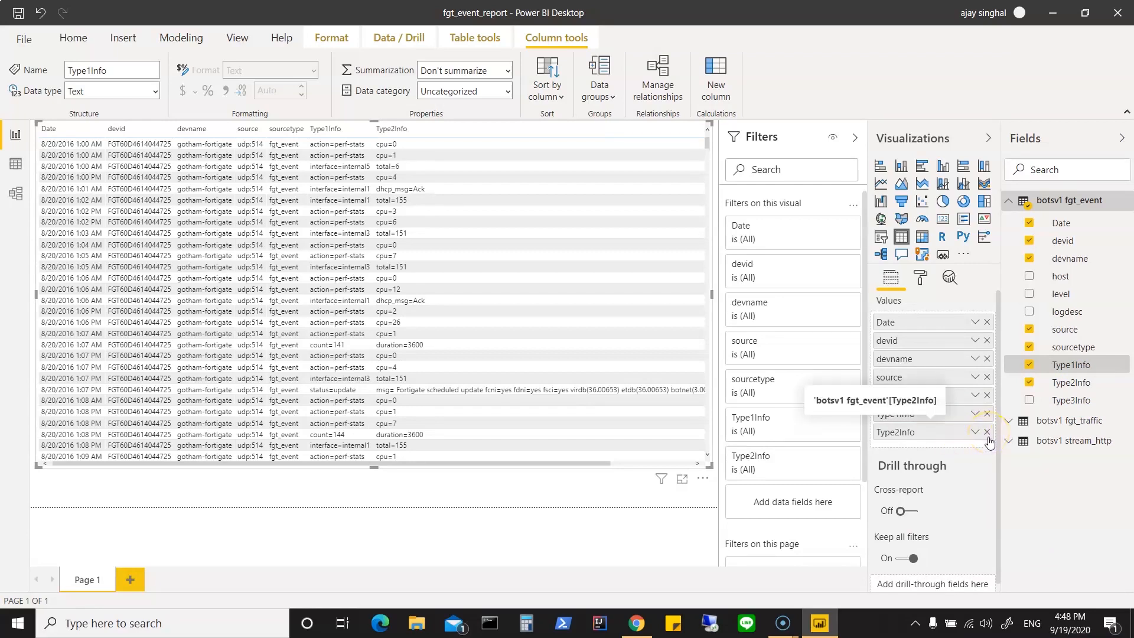
left_click(988, 433)
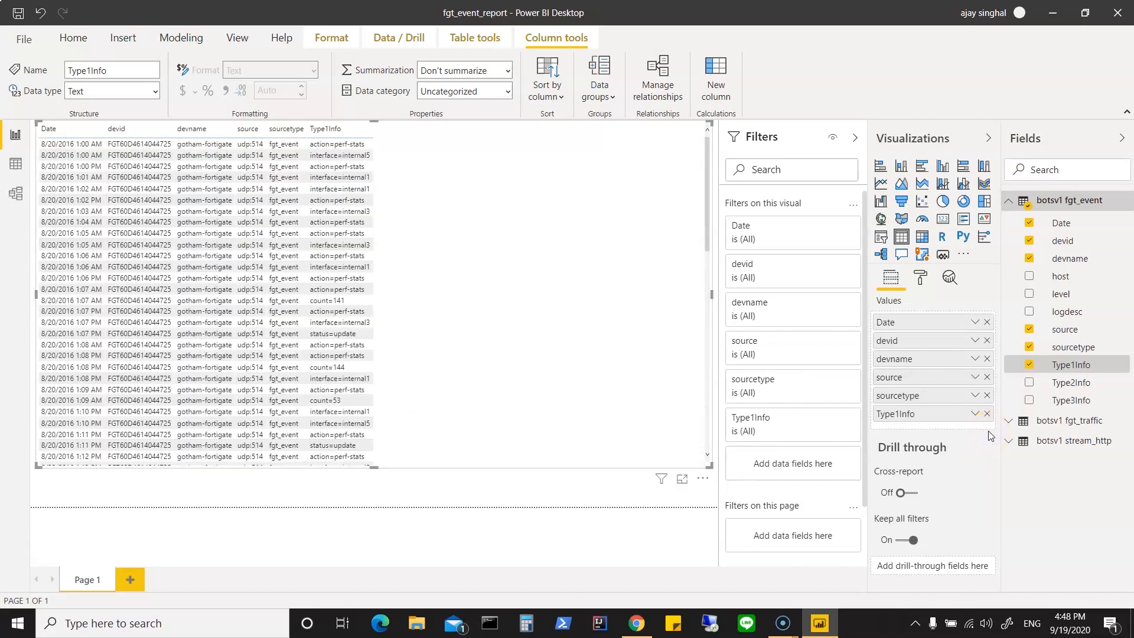
left_click_drag(1081, 402, 938, 430)
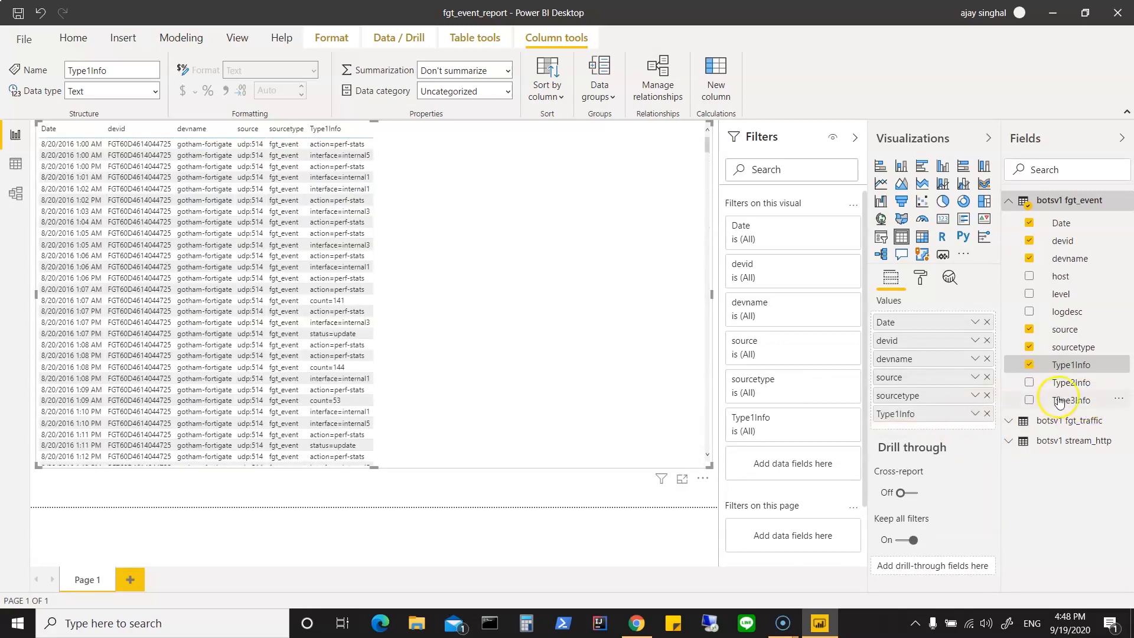
left_click_drag(1057, 401, 934, 424)
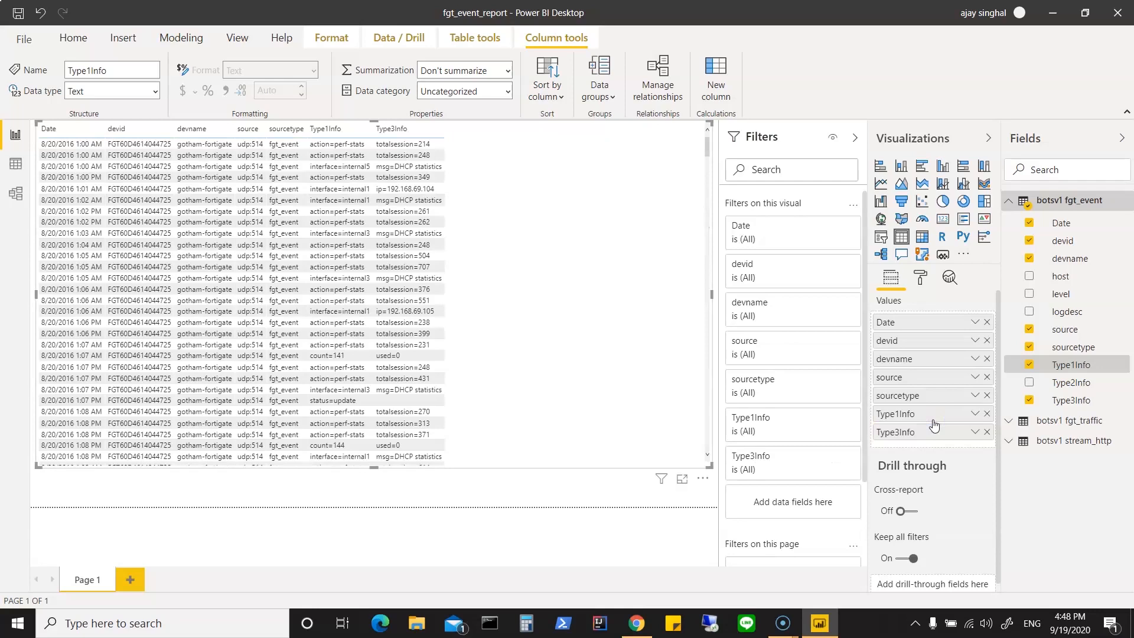
left_click(987, 432)
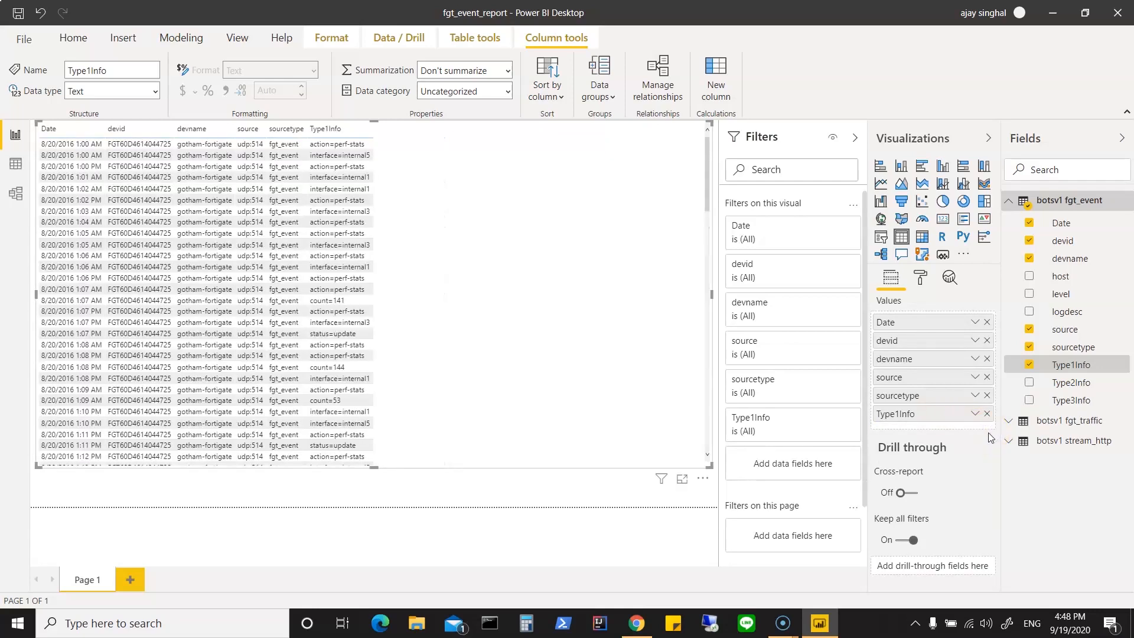
Step: Add the dstip field of botsv1 fgt_traffic to the table visual and run autodetection for the missing relationship
left_click(1007, 423)
left_click(1008, 423)
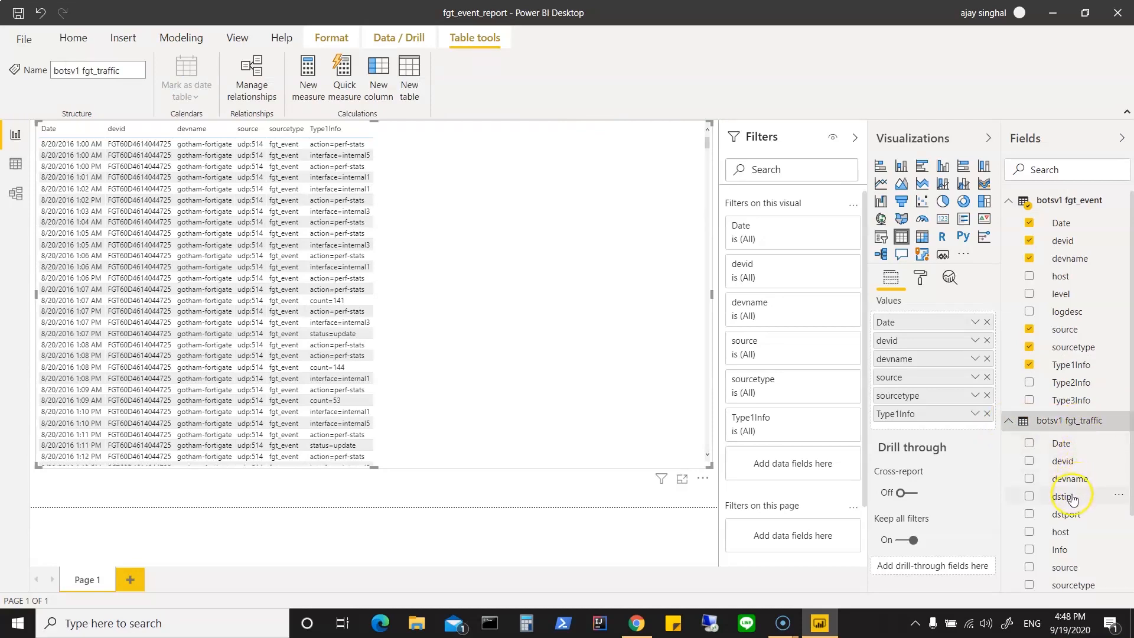
left_click_drag(1071, 501, 447, 169)
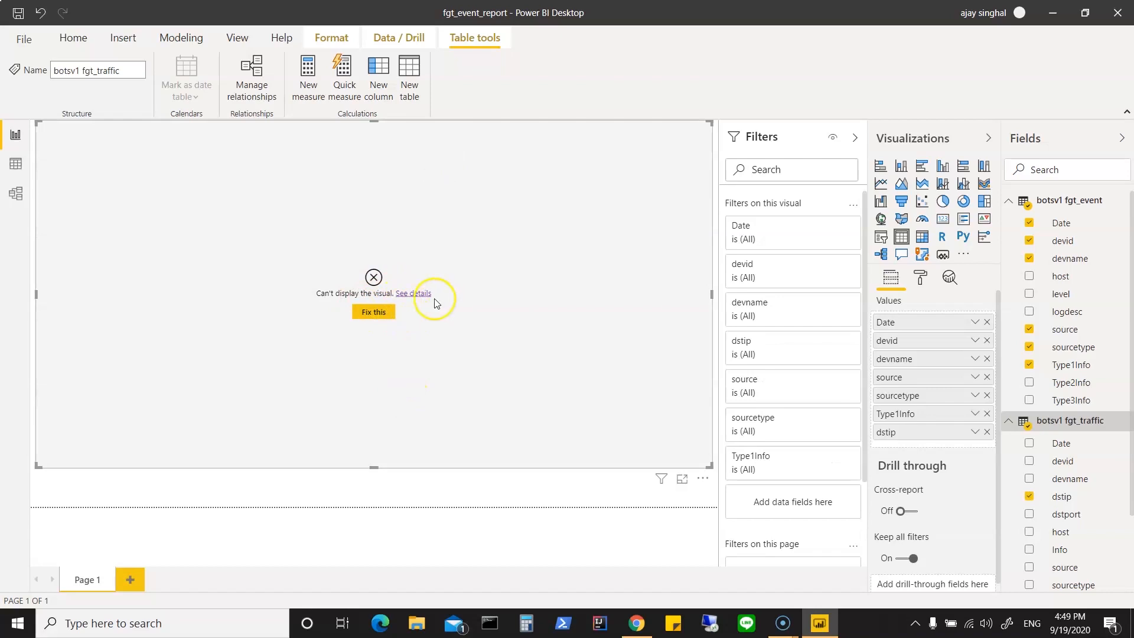
left_click(380, 313)
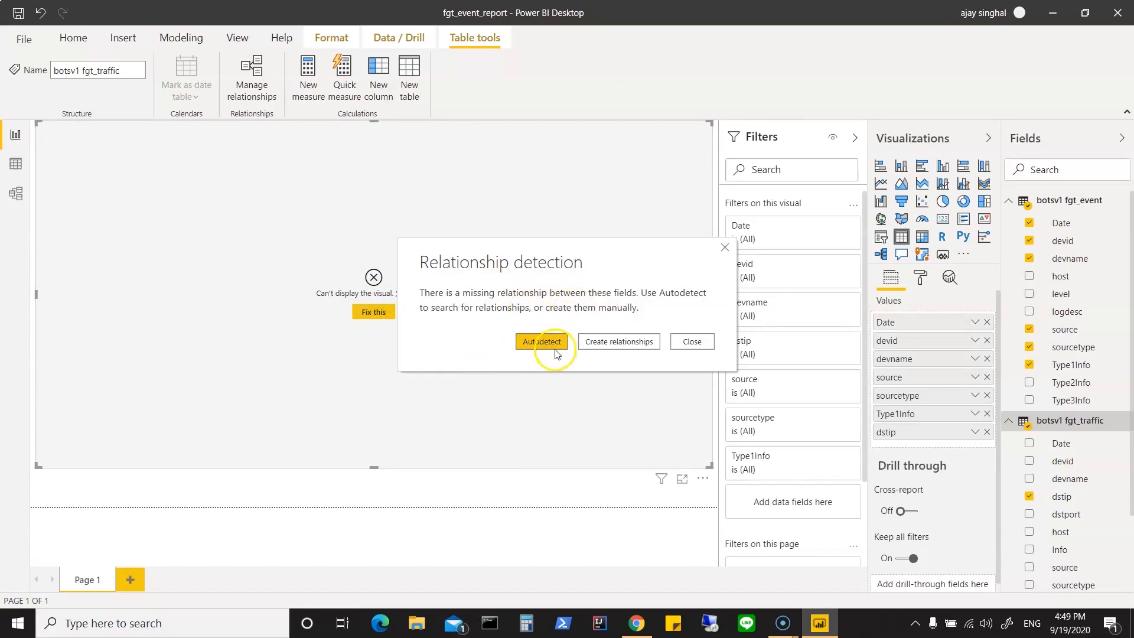
left_click(541, 341)
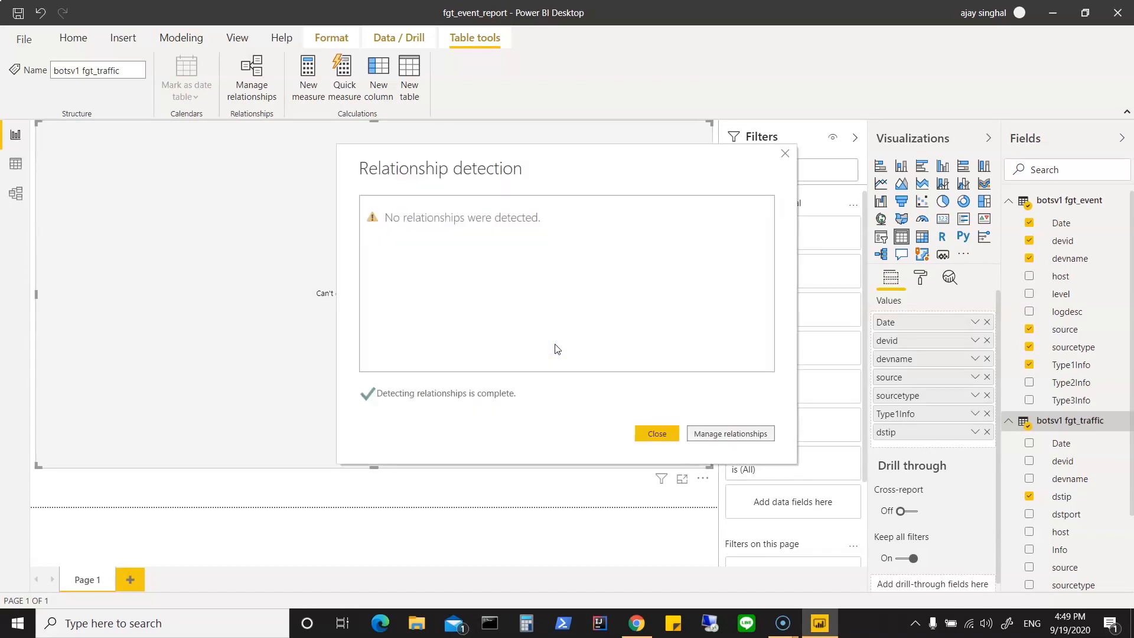
Step: Start a new relationship that matches the devname column of botsv1 fgt_event with the devname column of botsv1 fgt_traffic
left_click(732, 435)
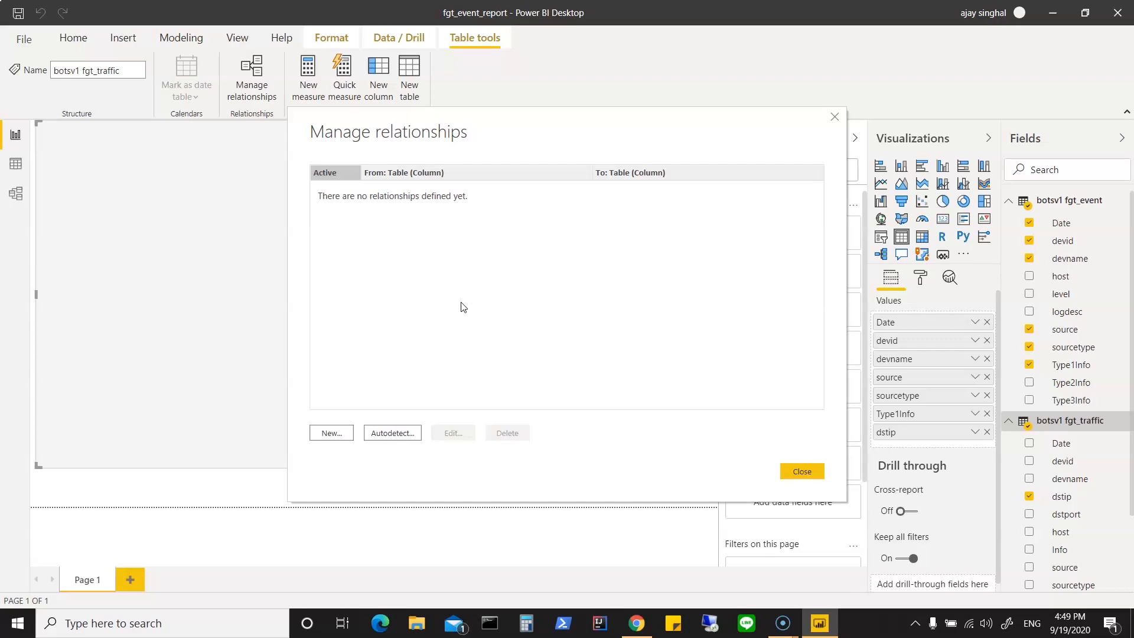
left_click(331, 433)
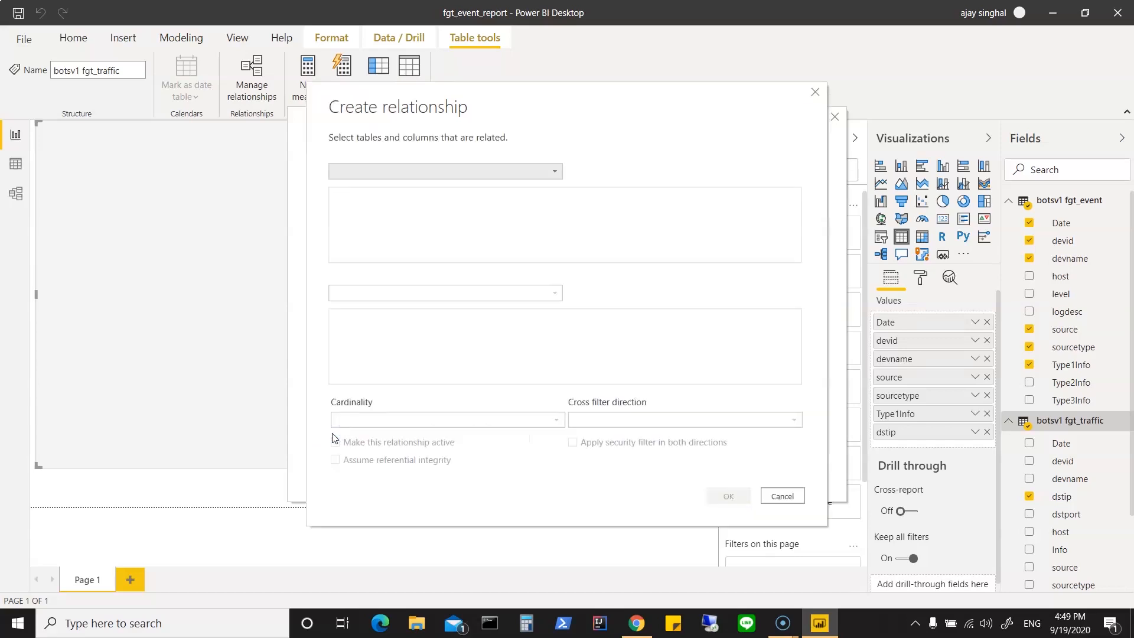
left_click(555, 171)
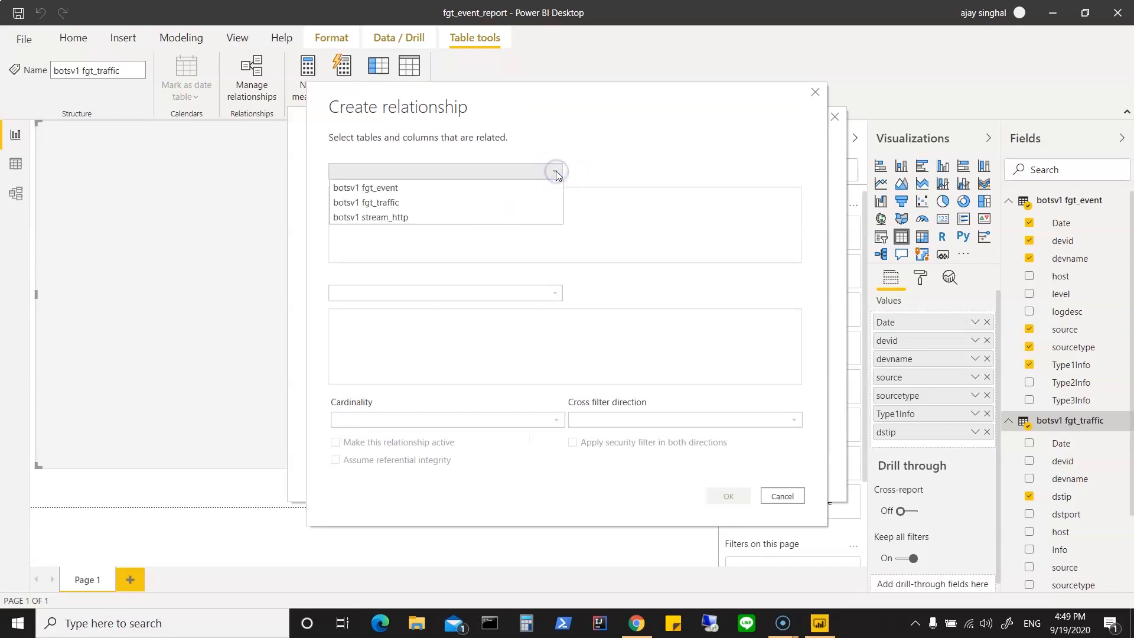
left_click(449, 188)
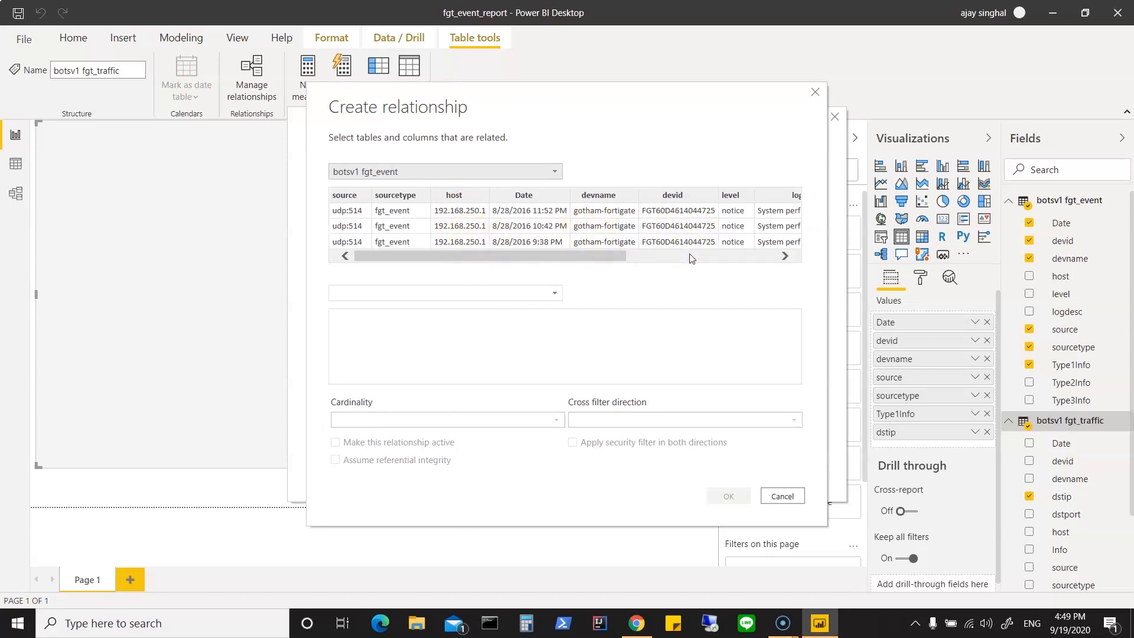
left_click(558, 174)
left_click(553, 294)
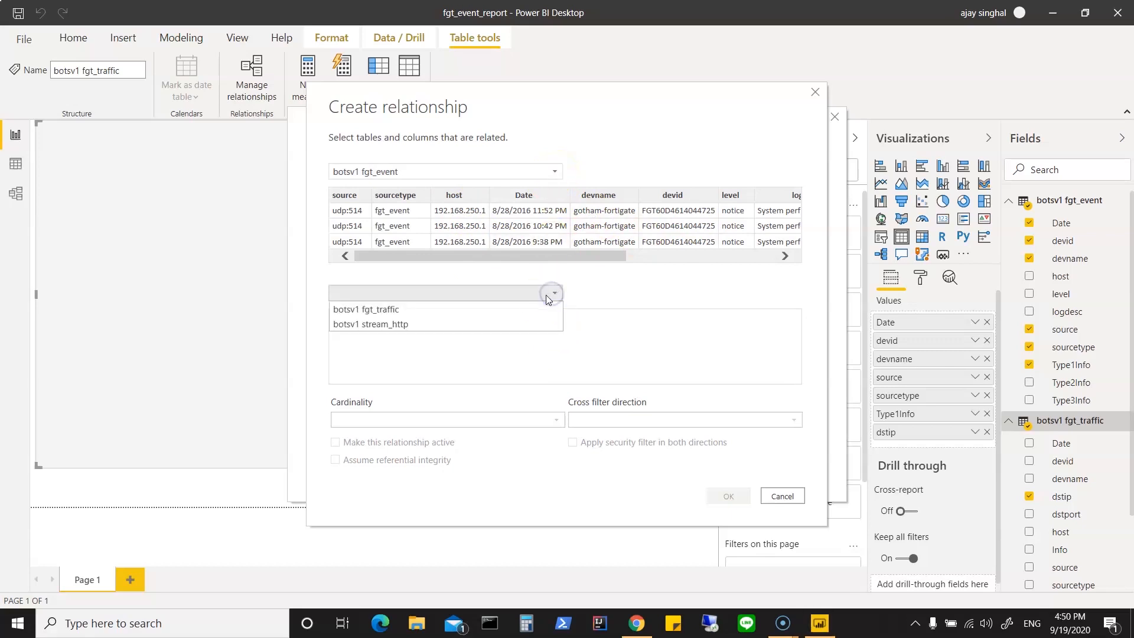
left_click(473, 307)
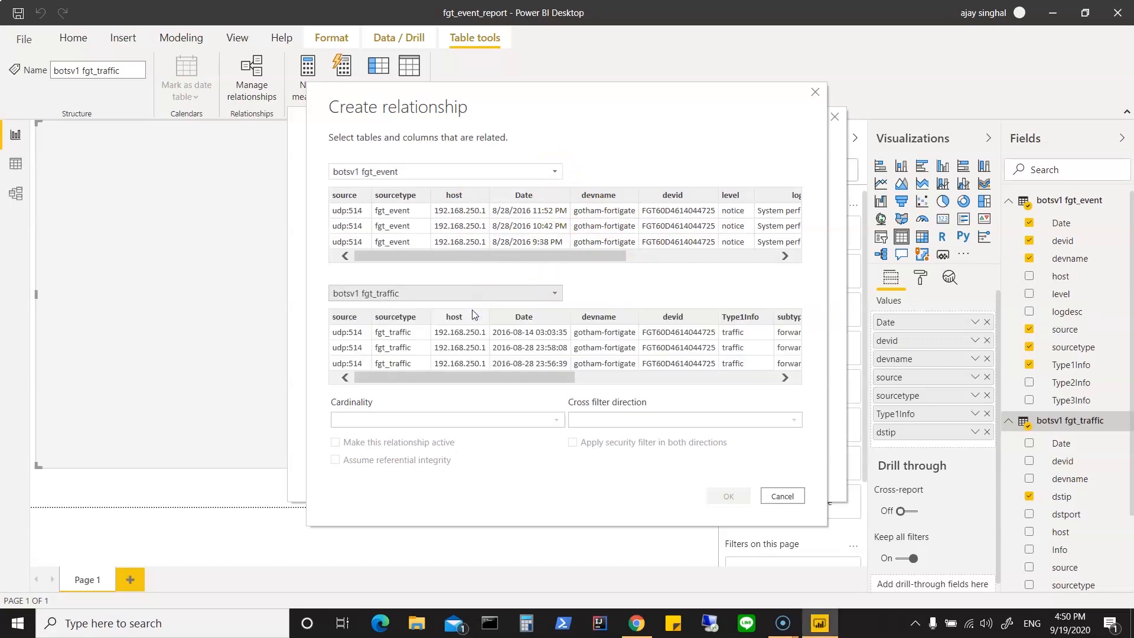
left_click(615, 201)
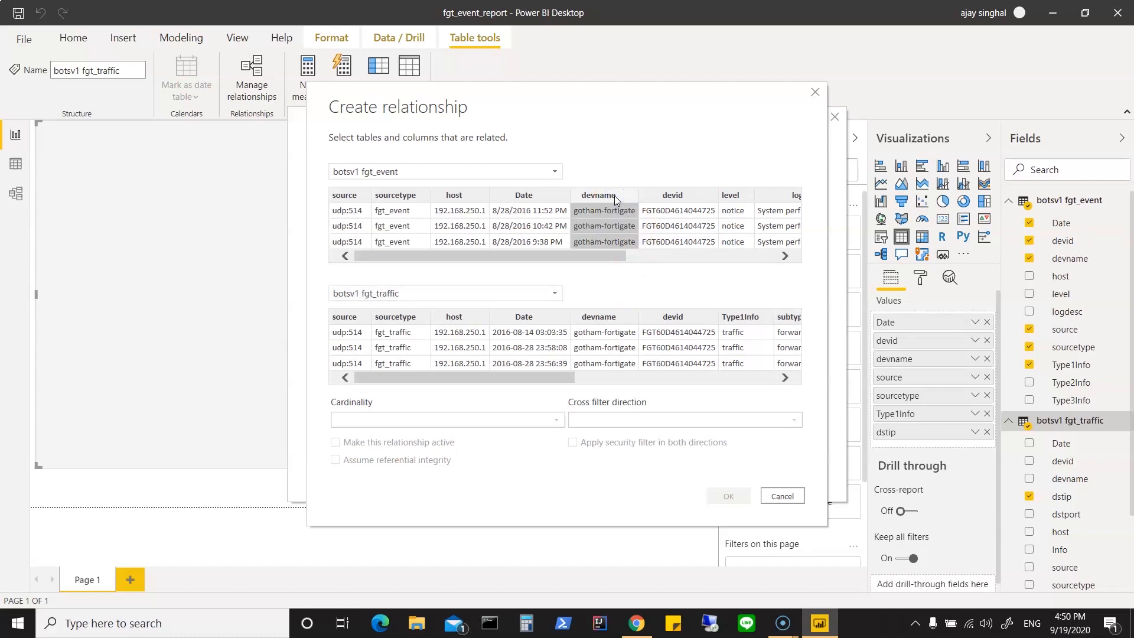
left_click(610, 319)
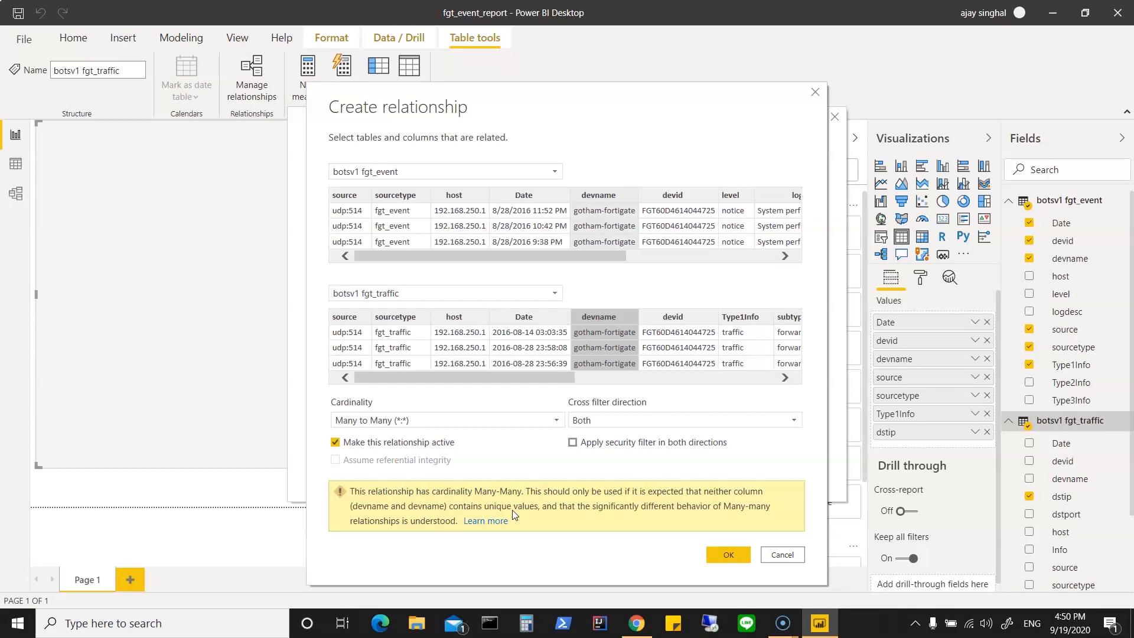
Step: Try One to one and One to many as the cardinality, and create the devname relationship as Many to Many
left_click(445, 422)
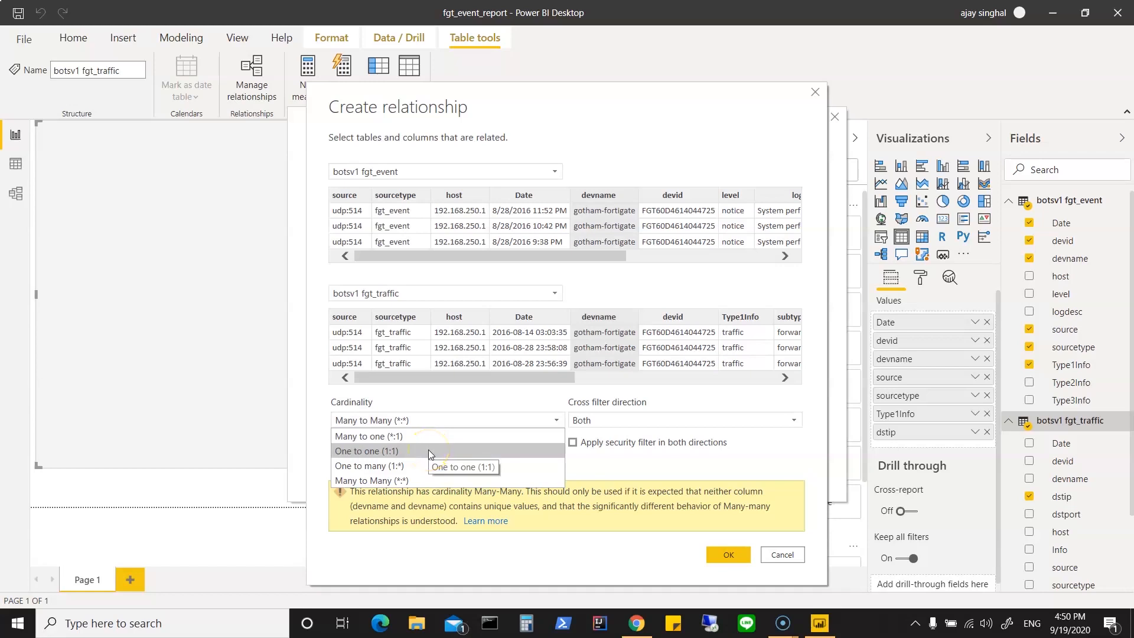
left_click(428, 450)
left_click(464, 421)
left_click(404, 472)
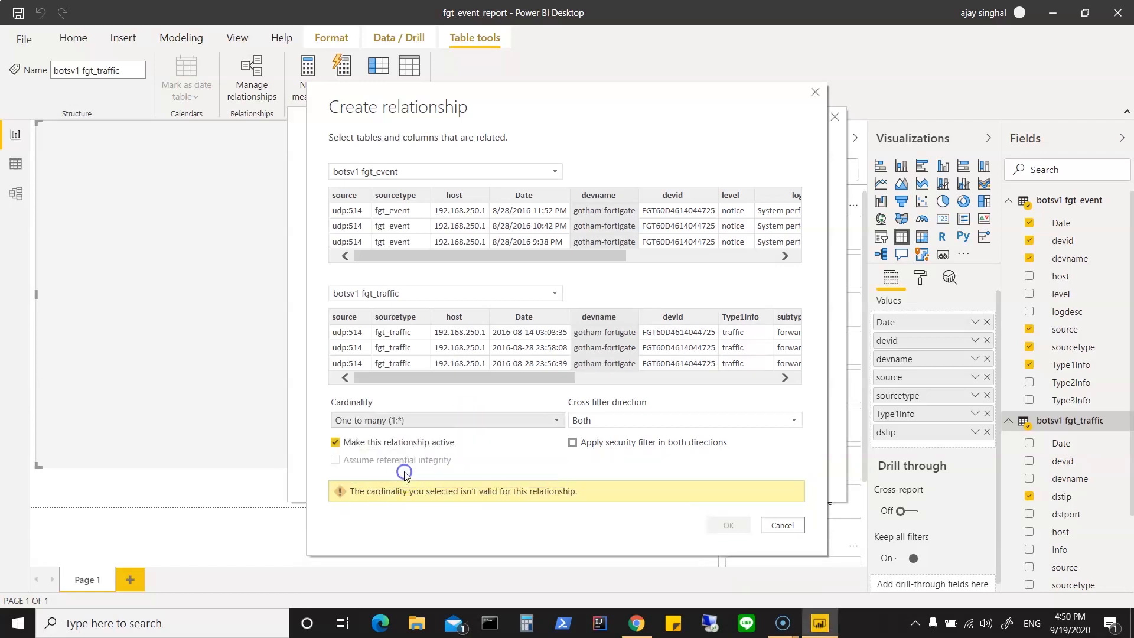
left_click(438, 420)
left_click(413, 482)
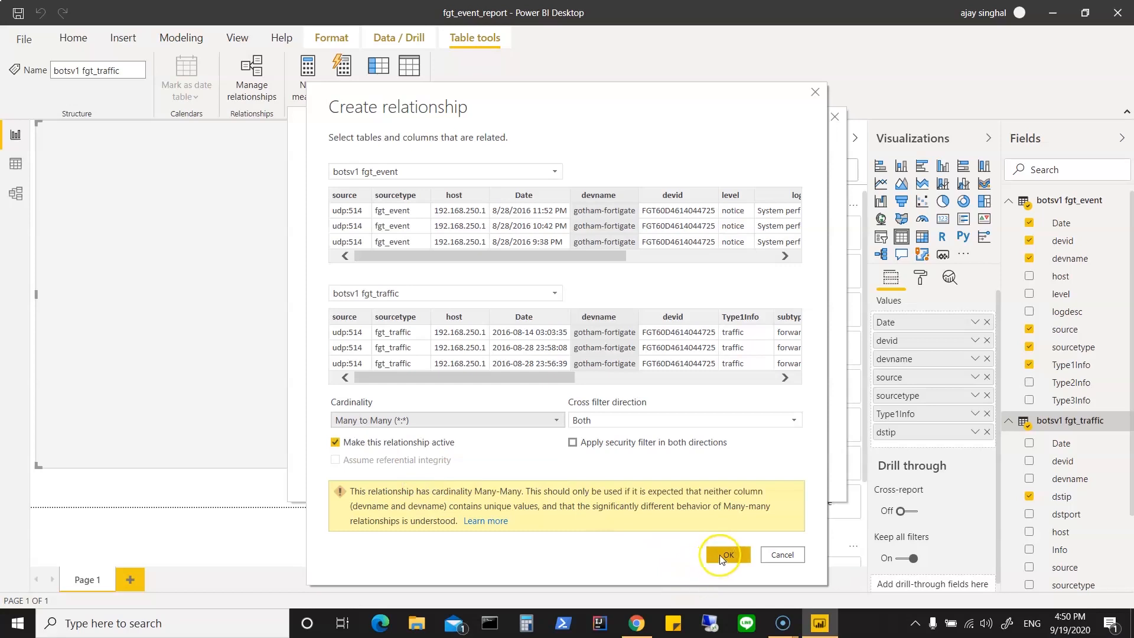
left_click(718, 547)
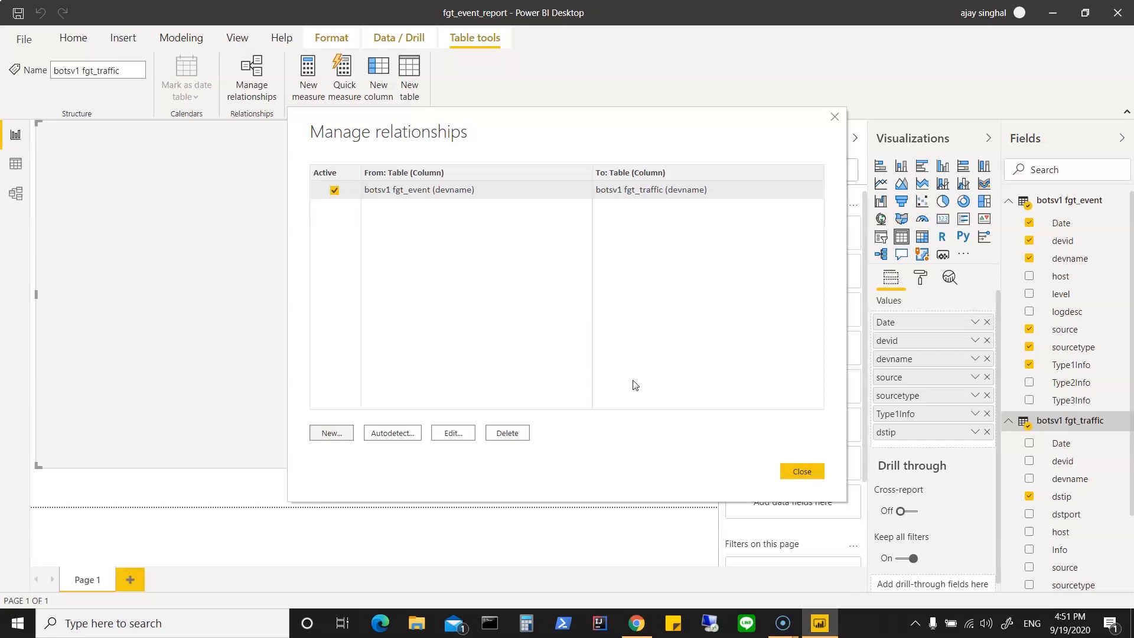
Step: Start a second relationship that matches the devid columns of botsv1 fgt_event and botsv1 fgt_traffic
left_click(331, 433)
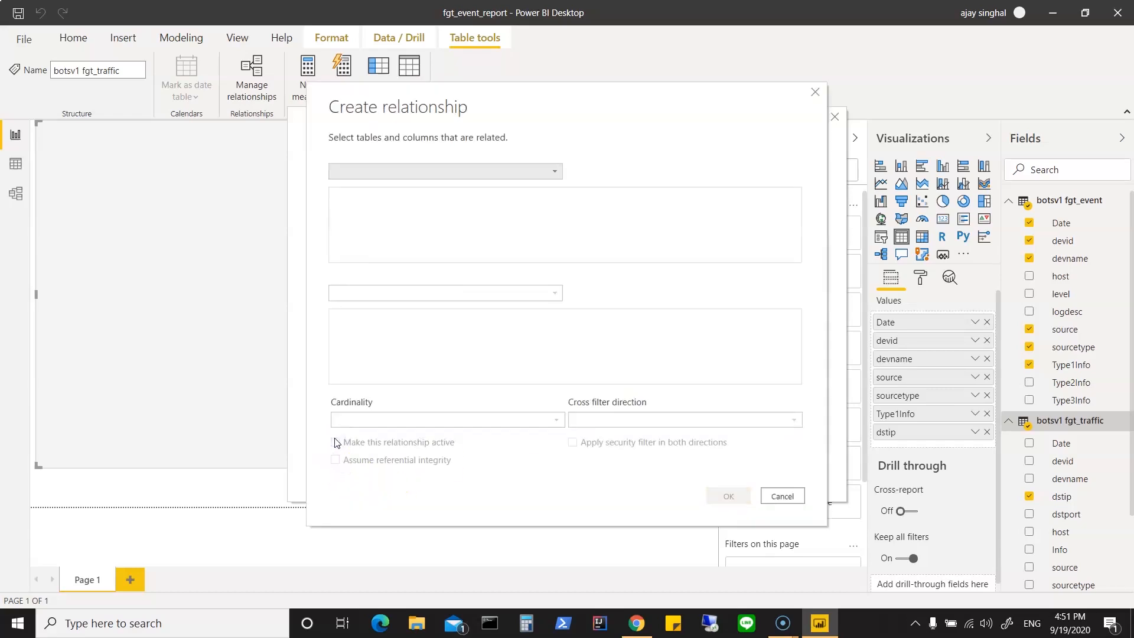
left_click(554, 171)
left_click(495, 186)
left_click(556, 299)
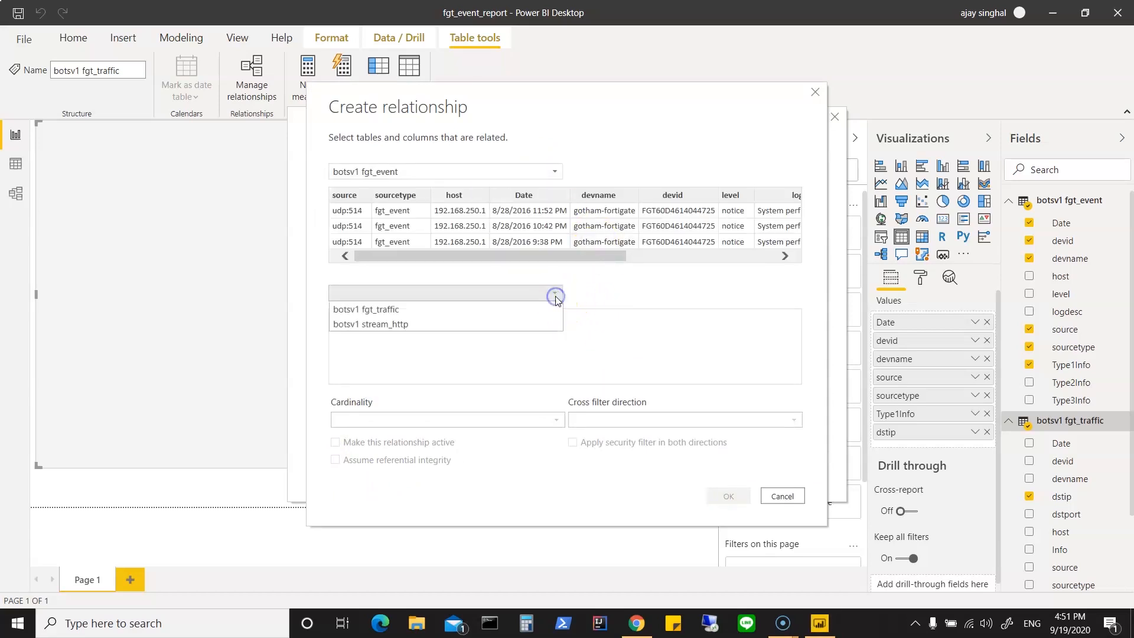
left_click(487, 308)
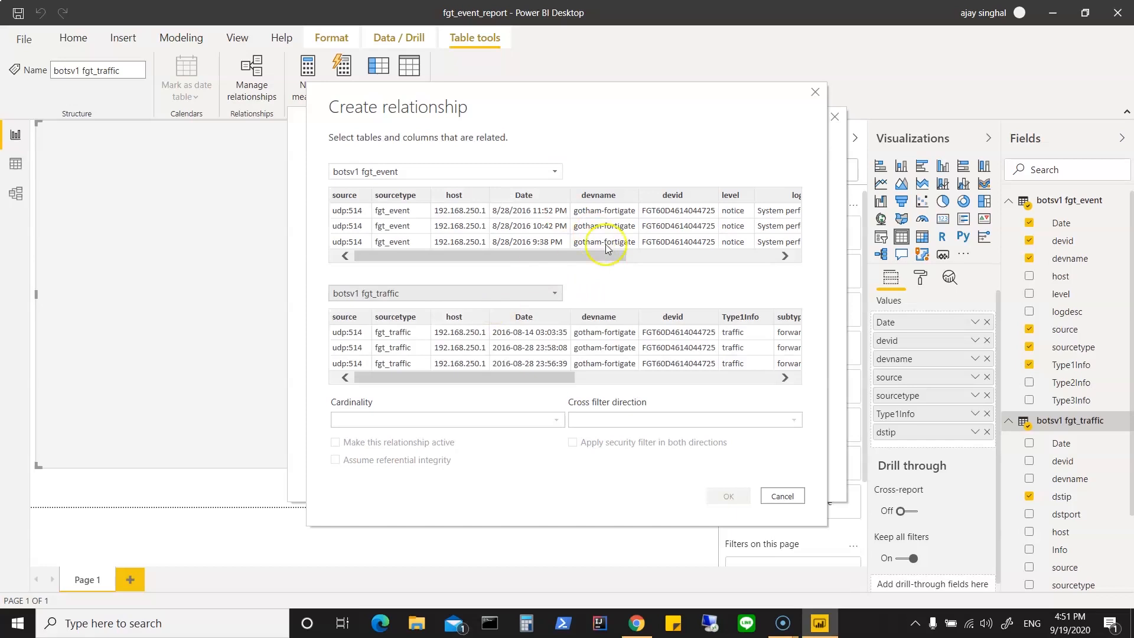
left_click(629, 217)
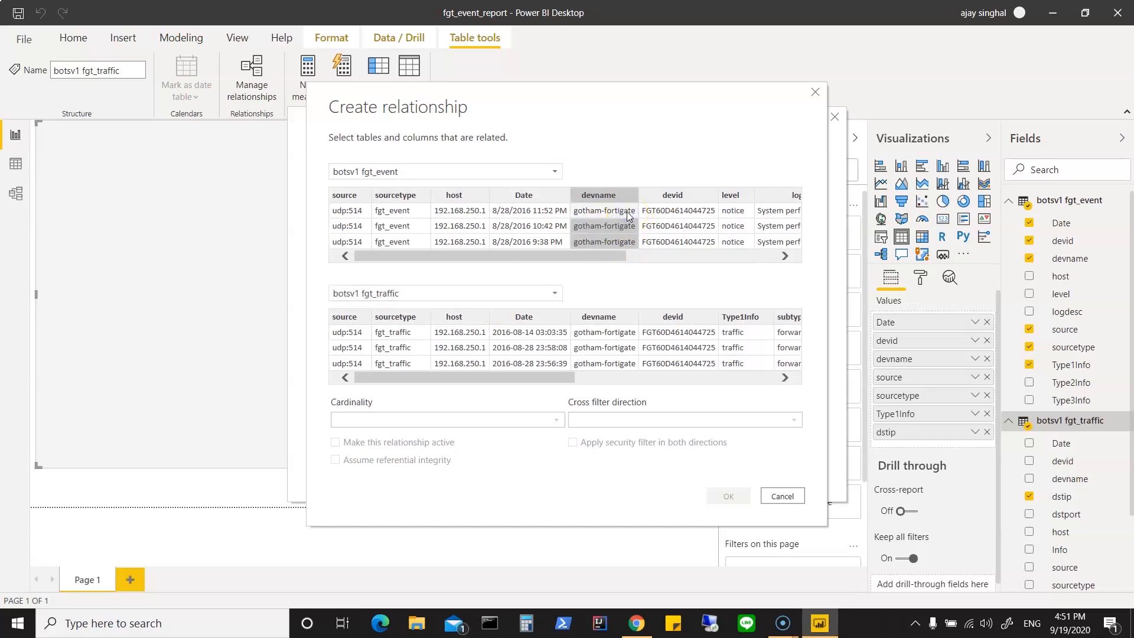
left_click(696, 212)
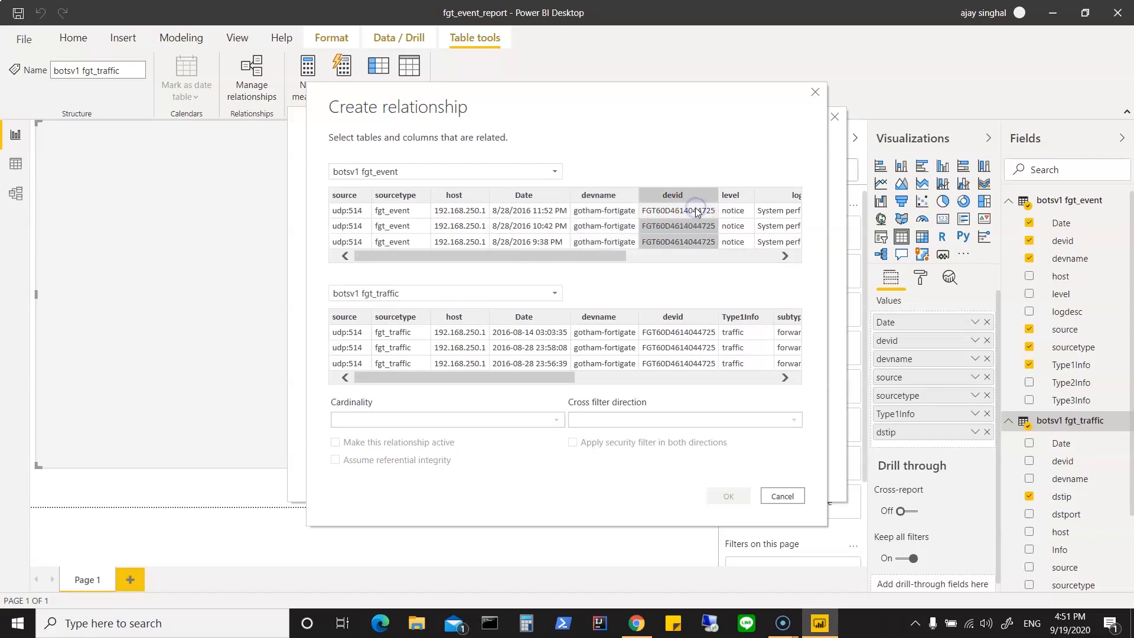
left_click(677, 334)
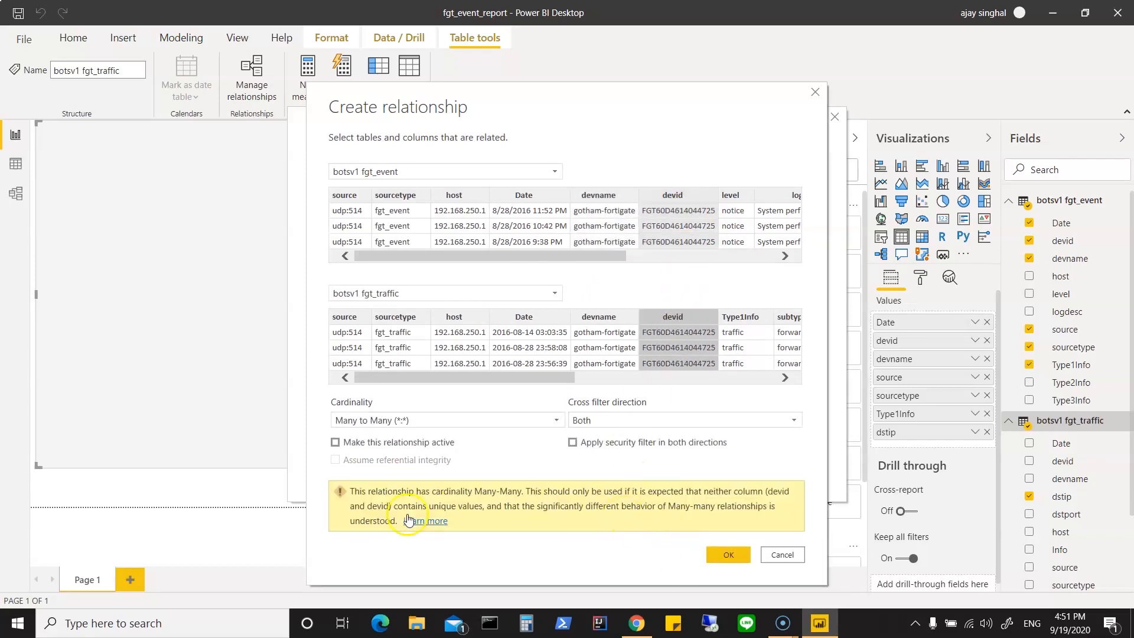
Step: Try making the devid relationship active, and create it as an inactive Many to Many relationship with cross filtering in both directions
left_click(335, 442)
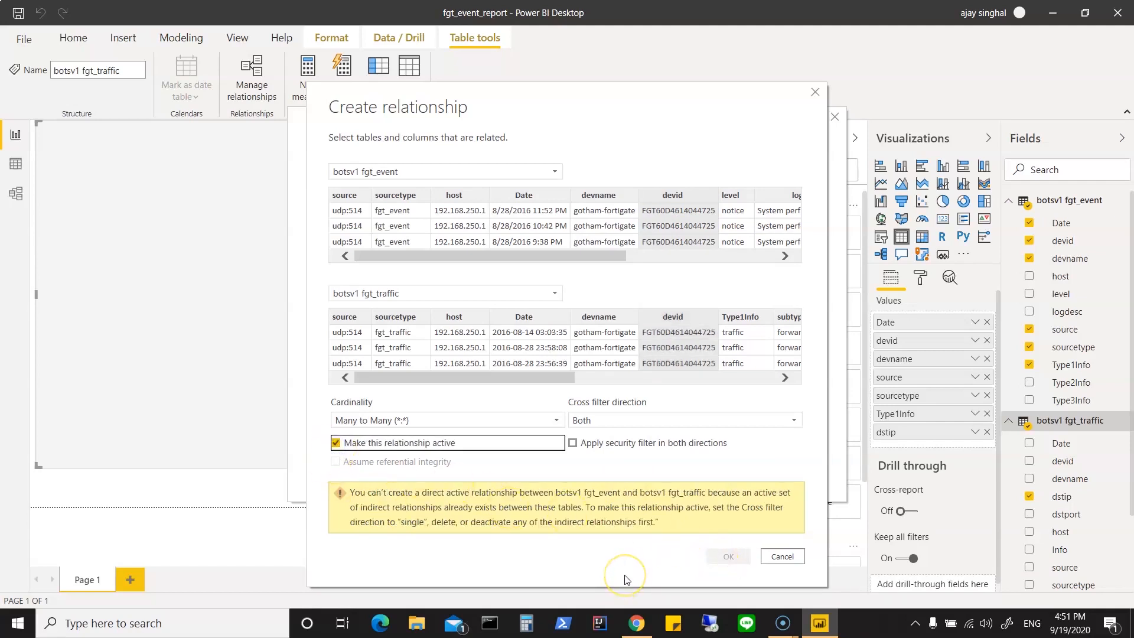
left_click(479, 512)
left_click(336, 442)
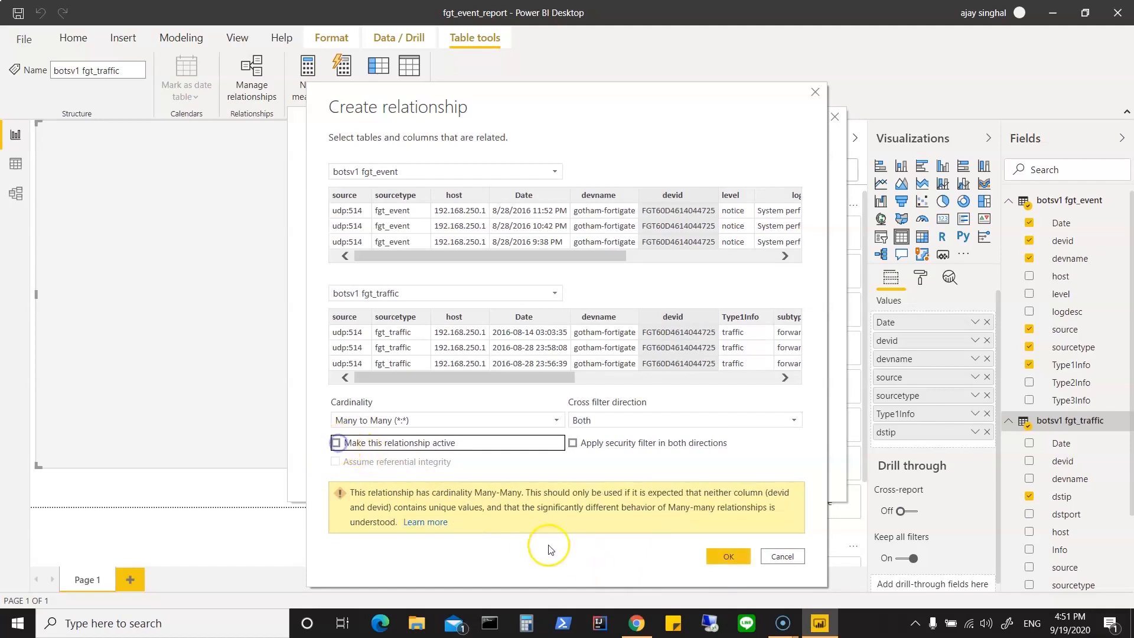
left_click(727, 556)
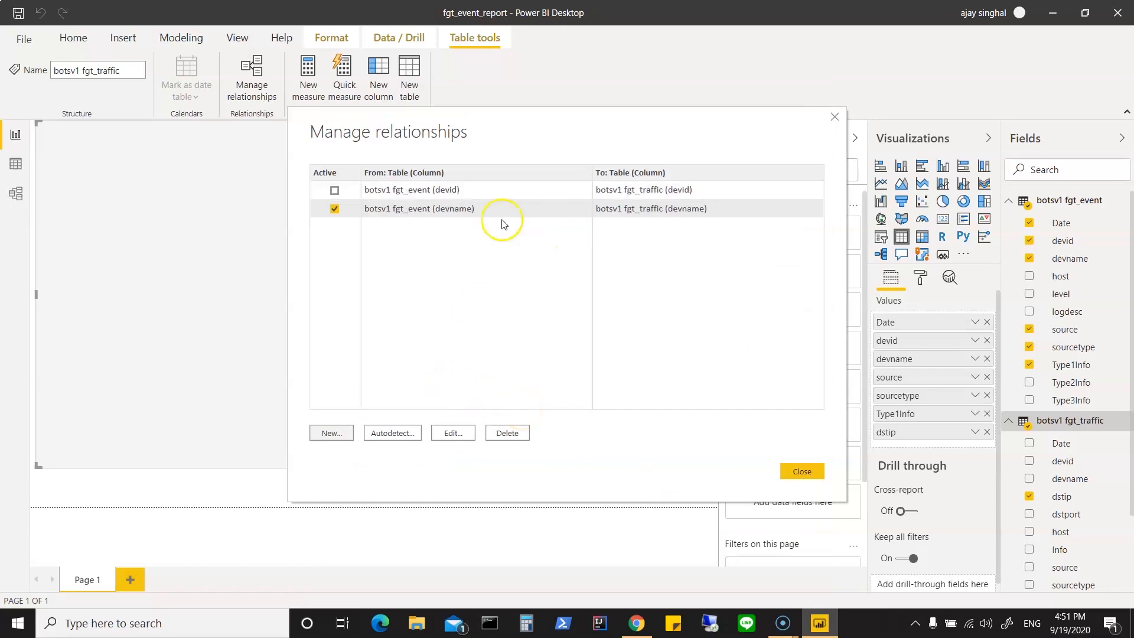
Step: Start a third relationship with botsv1 fgt_event as the first table and botsv1 fgt_traffic as the second
left_click(333, 435)
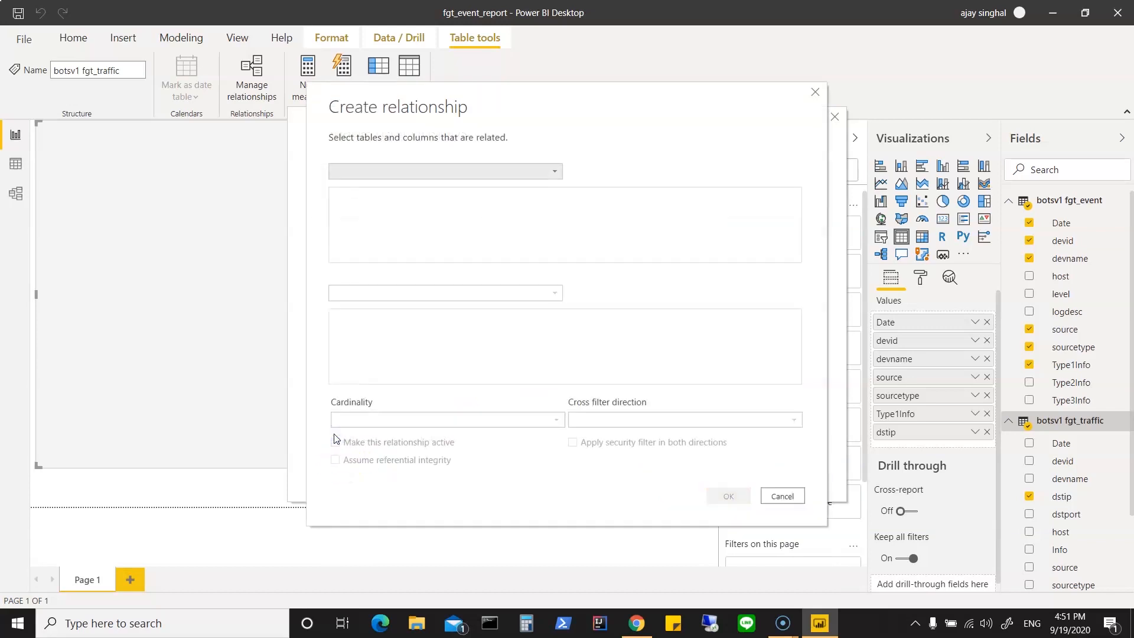
left_click(554, 170)
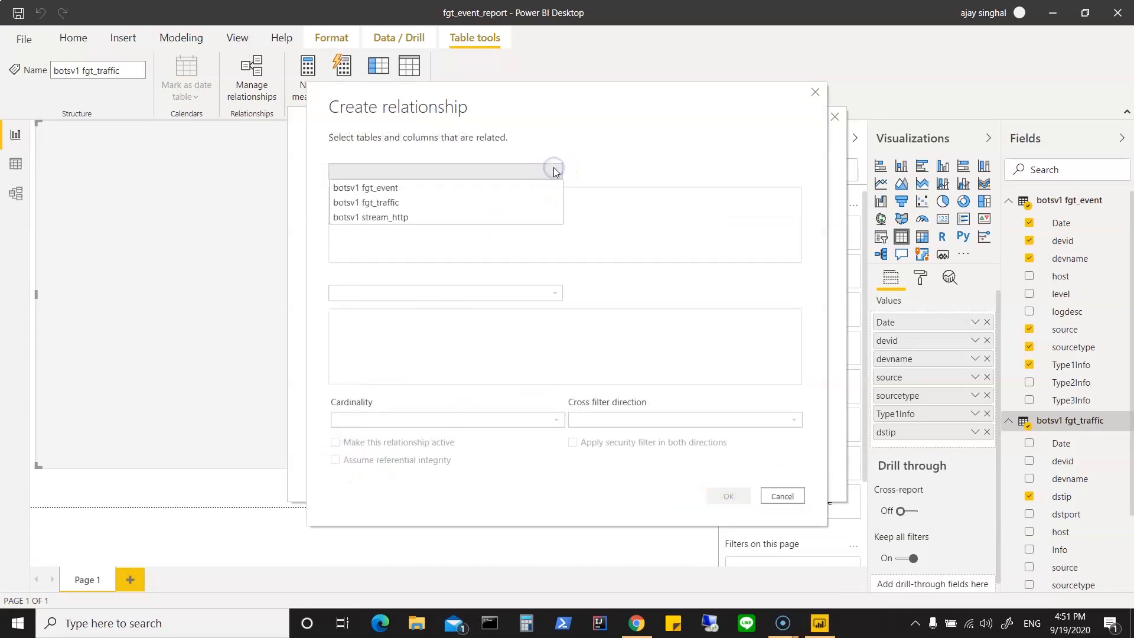
left_click(481, 187)
left_click_drag(597, 257, 642, 260)
left_click_drag(664, 262, 765, 256)
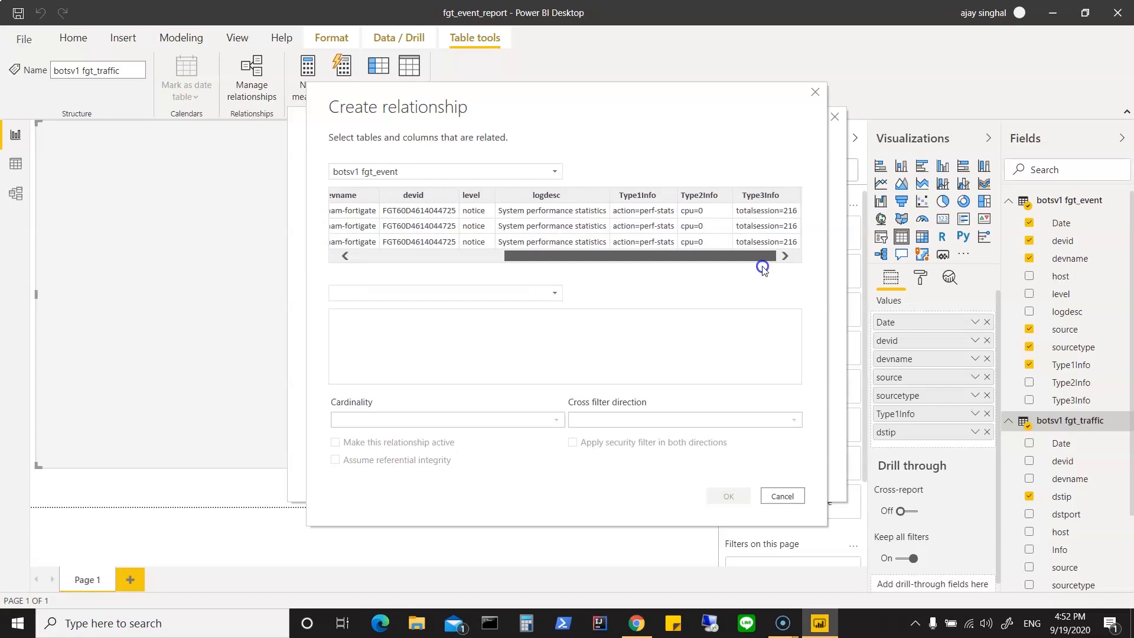
left_click_drag(762, 266, 763, 266)
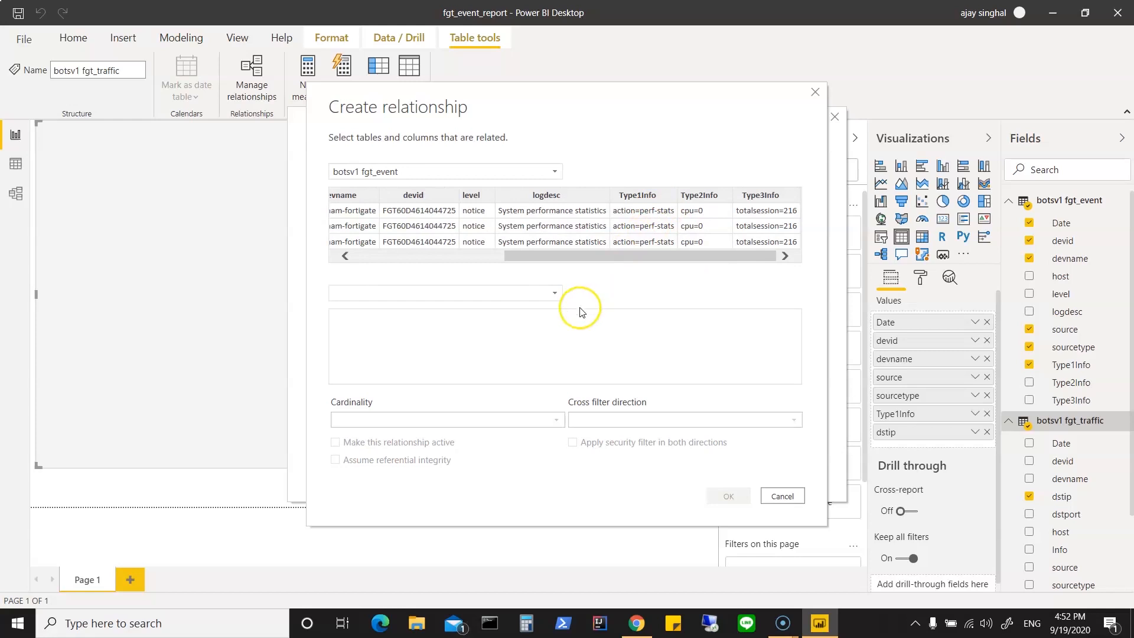
left_click(555, 293)
left_click(496, 310)
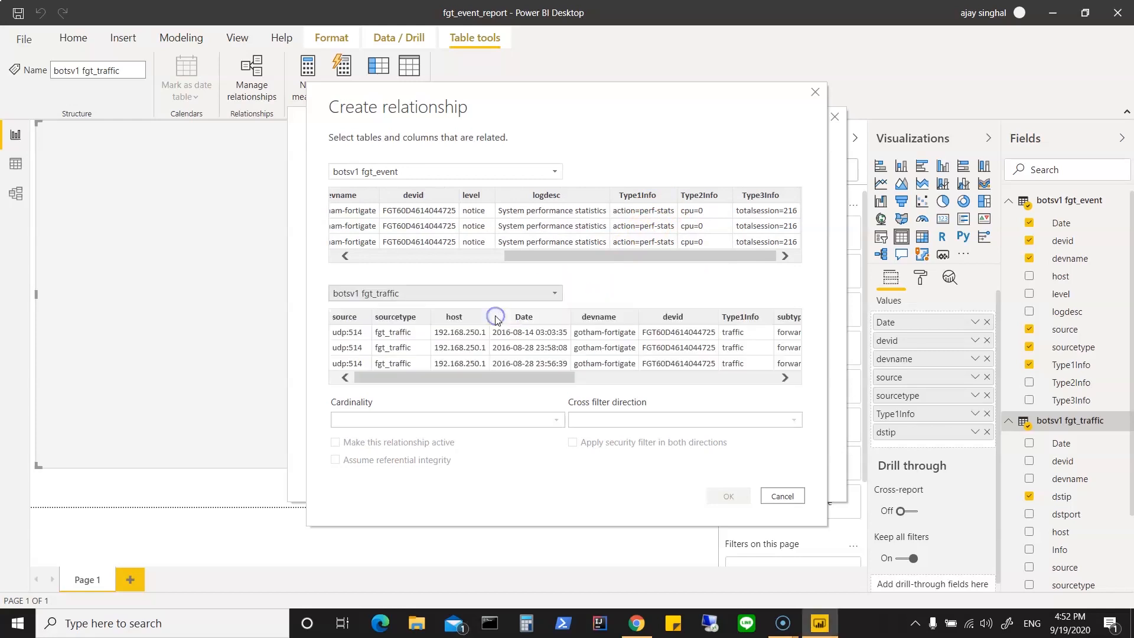
Step: Create an inactive Many to Many relationship from fgt_event host to fgt_traffic srcip, and try to activate it in the relationship list
left_click(554, 379)
left_click_drag(555, 381, 778, 378)
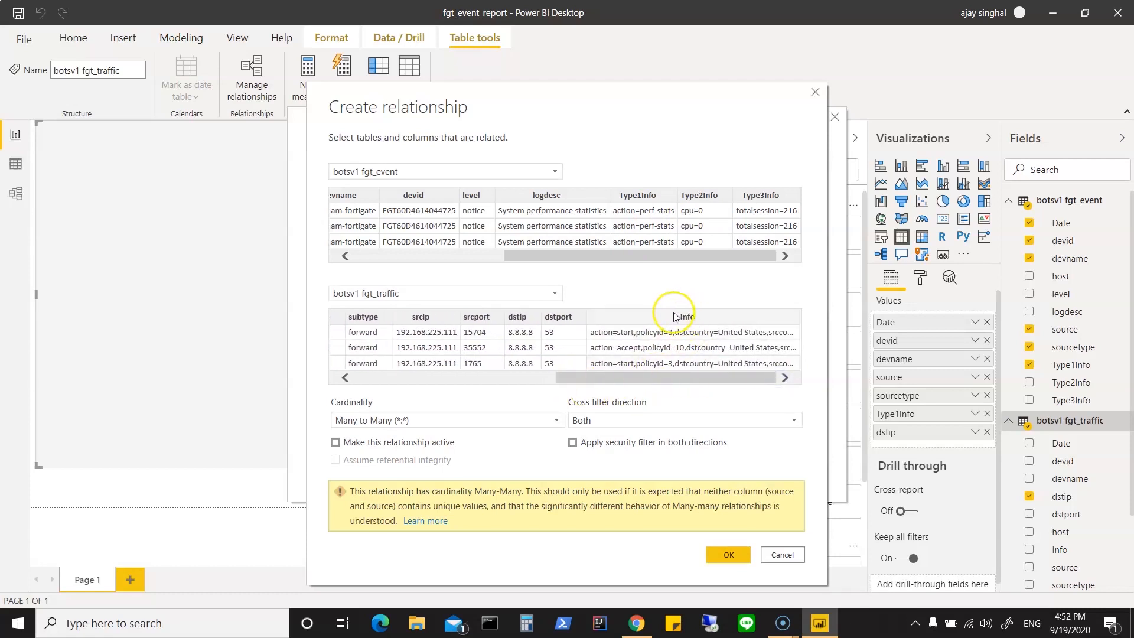
left_click_drag(605, 377, 522, 387)
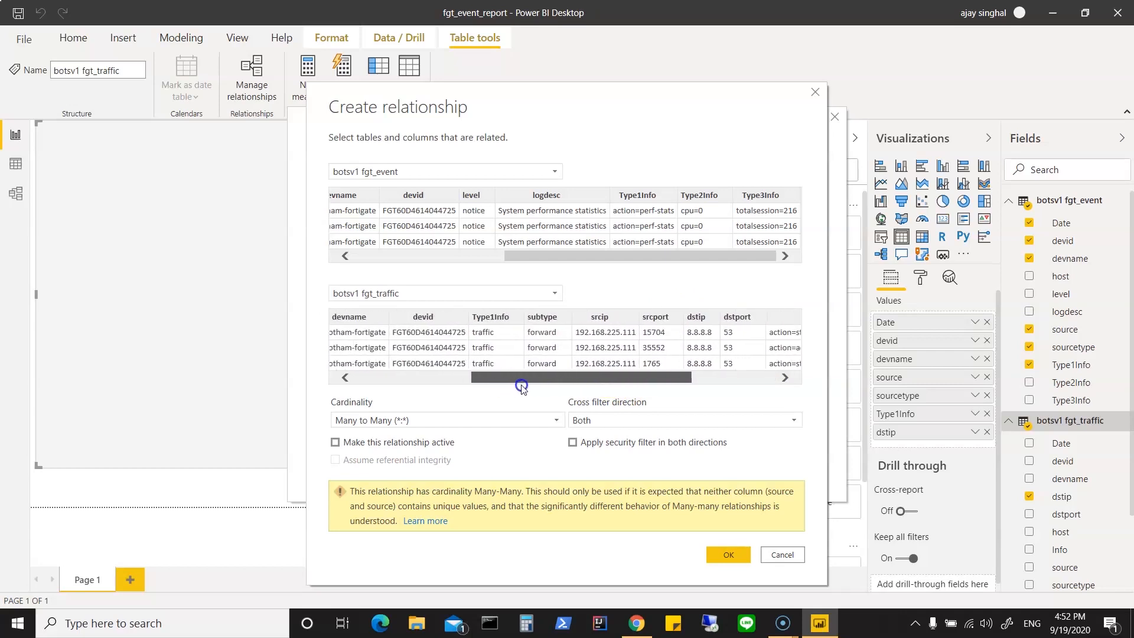
left_click_drag(521, 387, 509, 389)
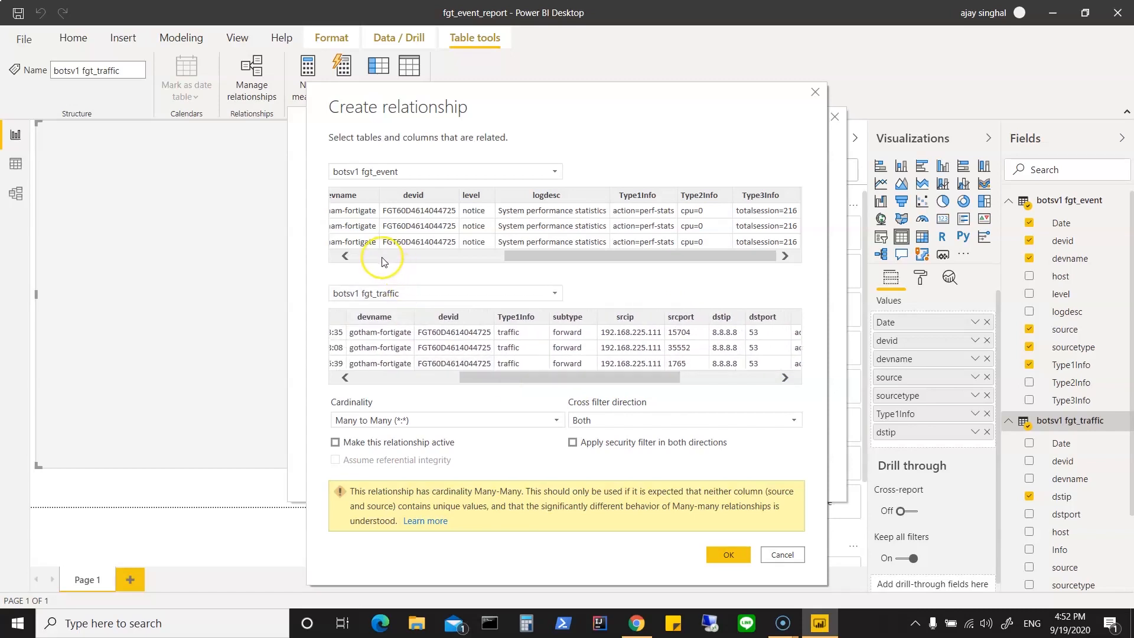
left_click(384, 260)
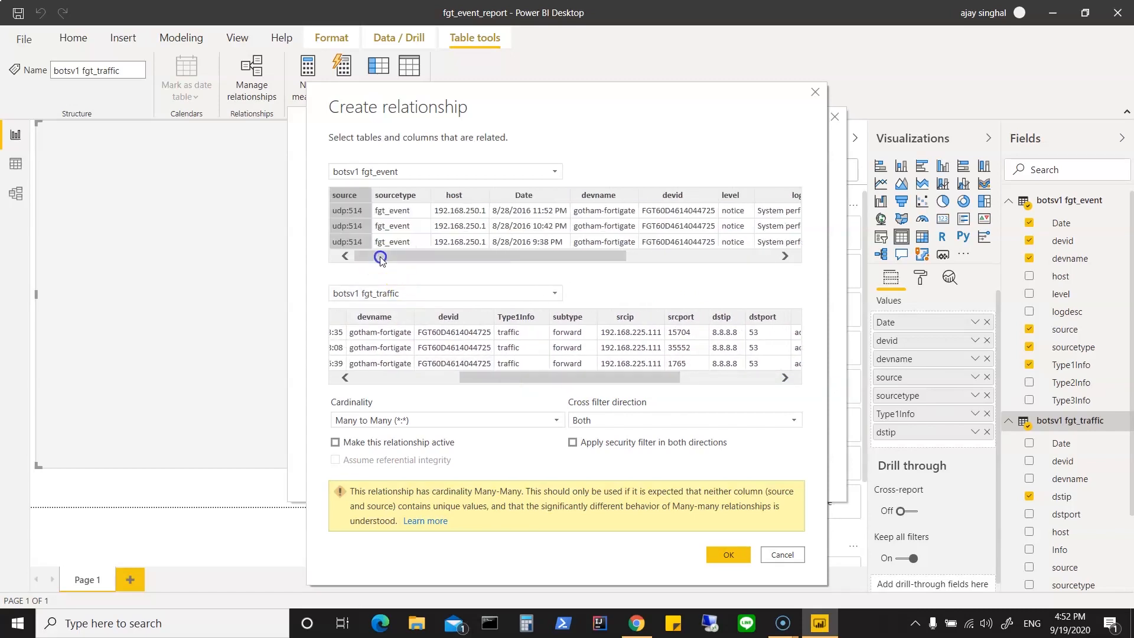
left_click(471, 217)
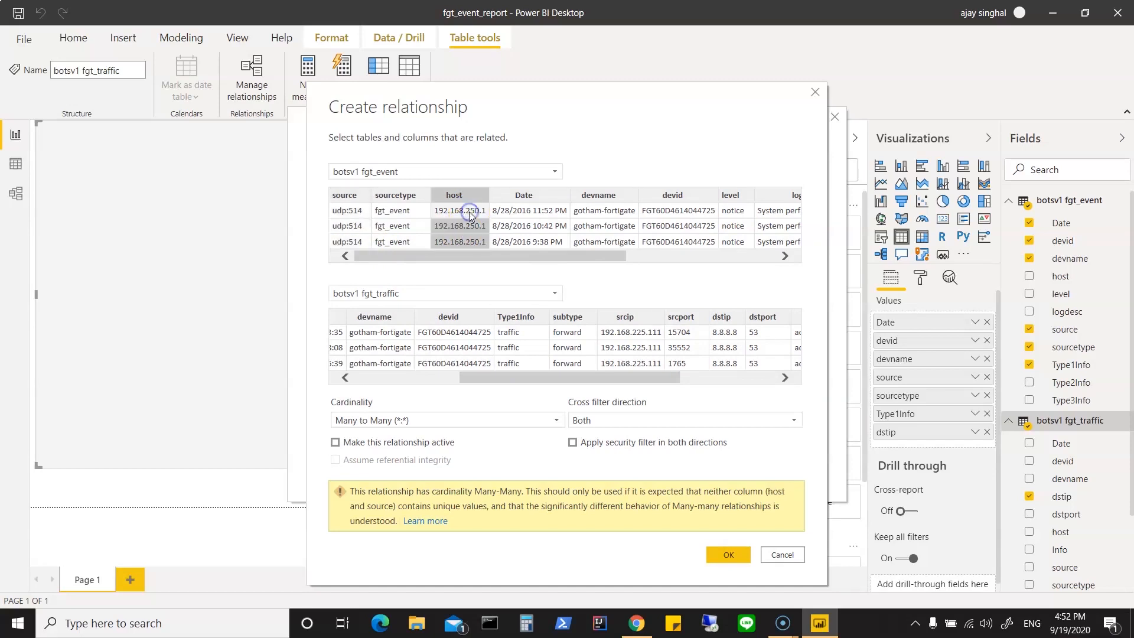
left_click(634, 319)
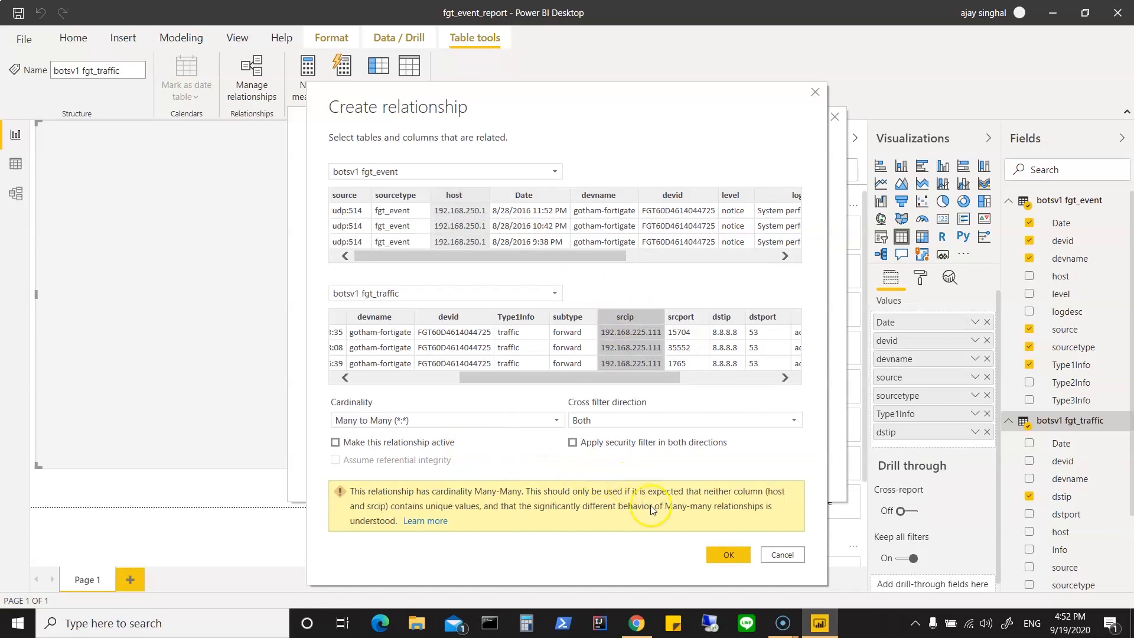
left_click(715, 554)
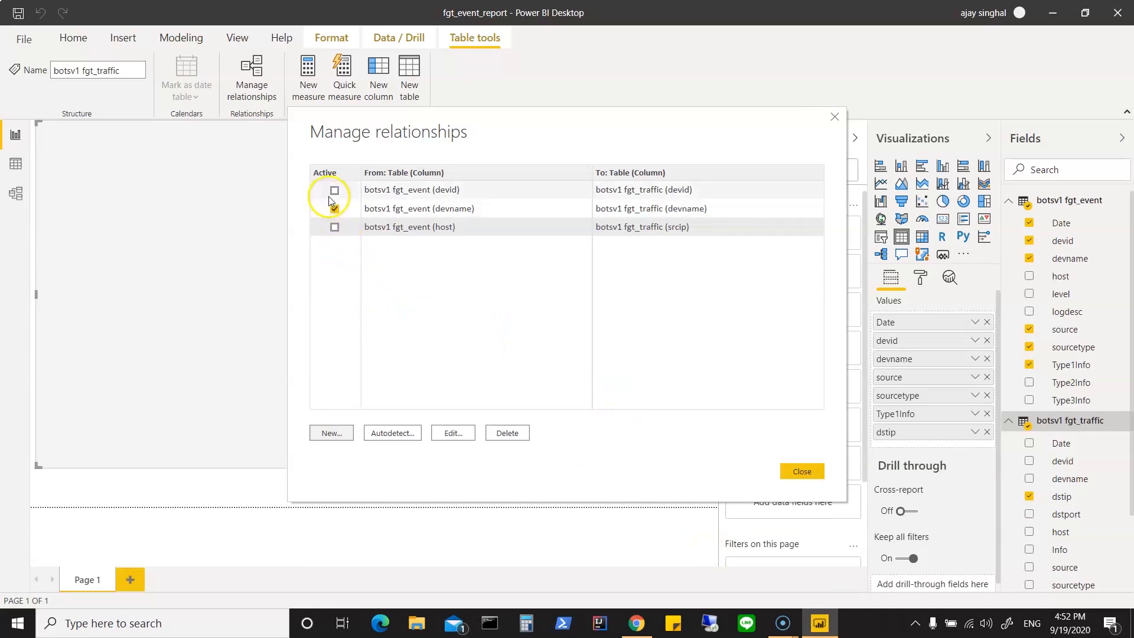
left_click(334, 227)
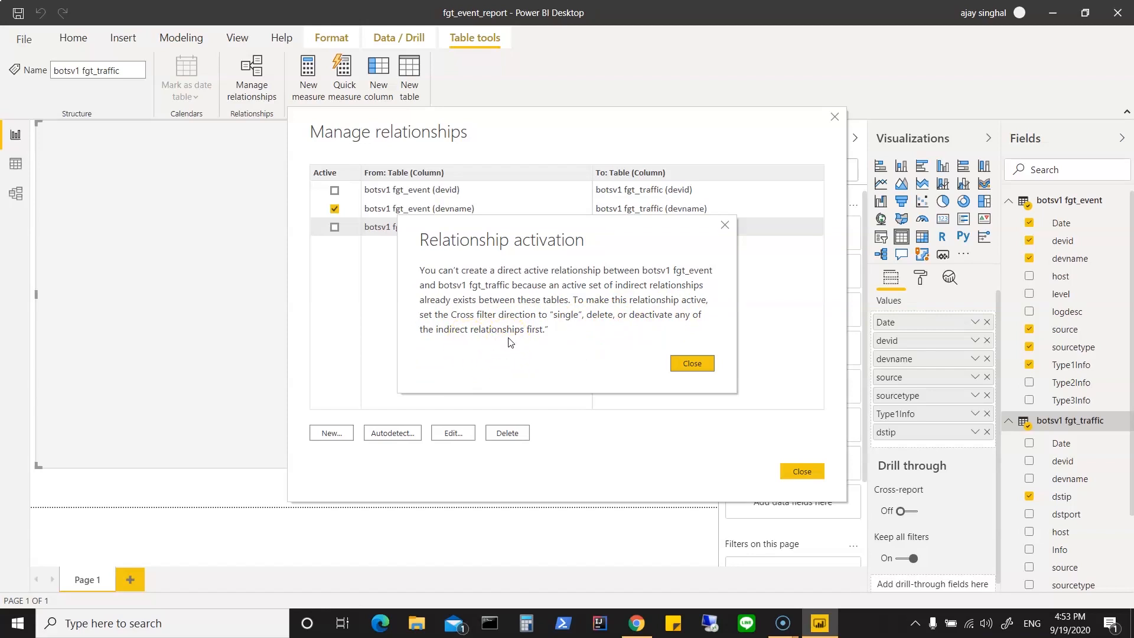
left_click(692, 361)
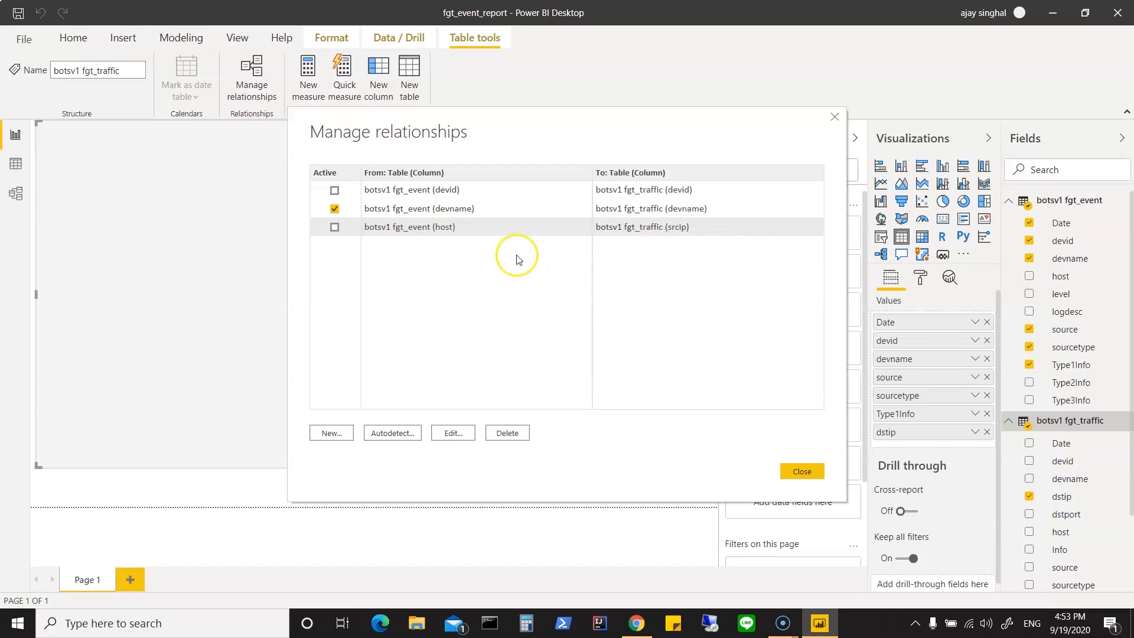
Step: Deactivate the devname relationship and activate the one from fgt_event host to fgt_traffic srcip
left_click(334, 209)
left_click(334, 227)
left_click(804, 471)
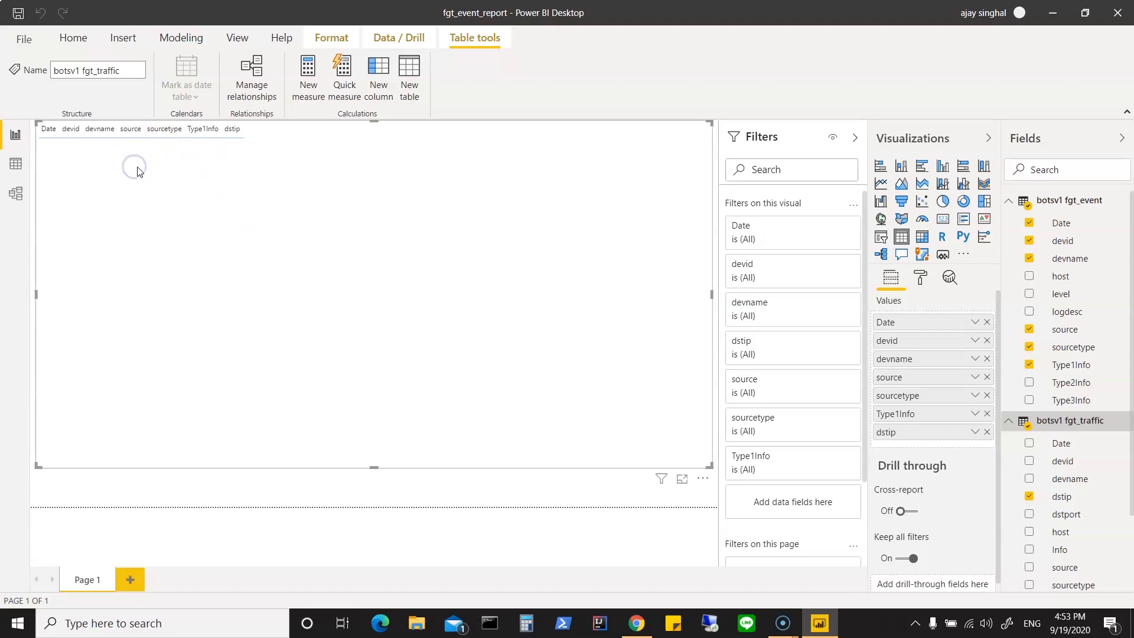
Step: In the model diagram, place the botsv1 fgt_traffic table between stream_http and fgt_event, and return to the report
left_click(15, 194)
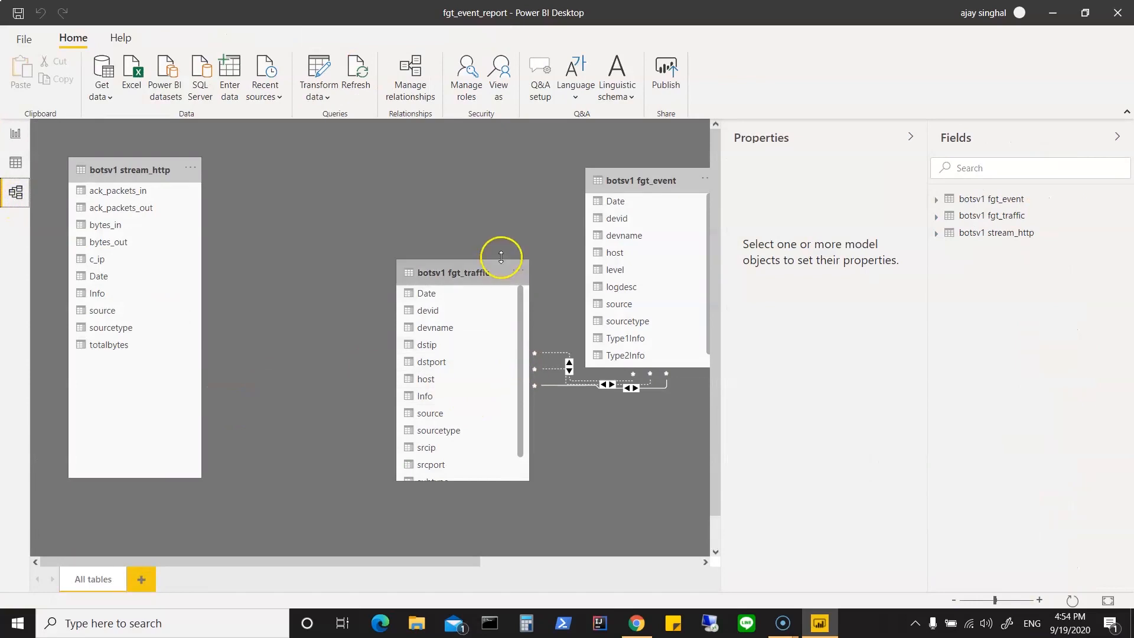
left_click_drag(434, 264, 313, 168)
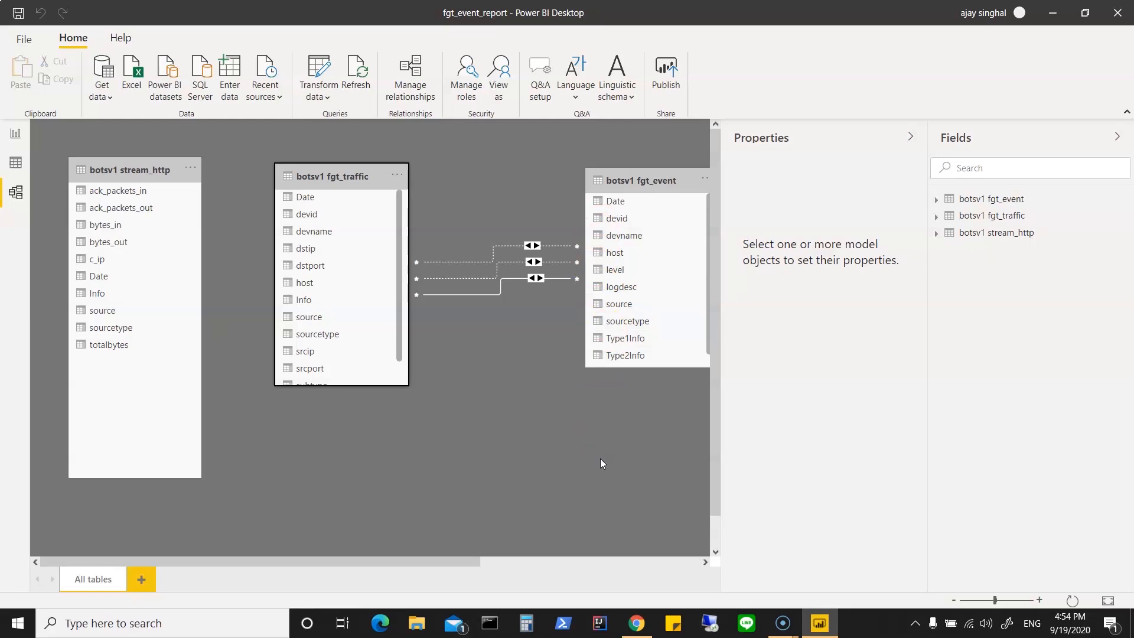
left_click(16, 166)
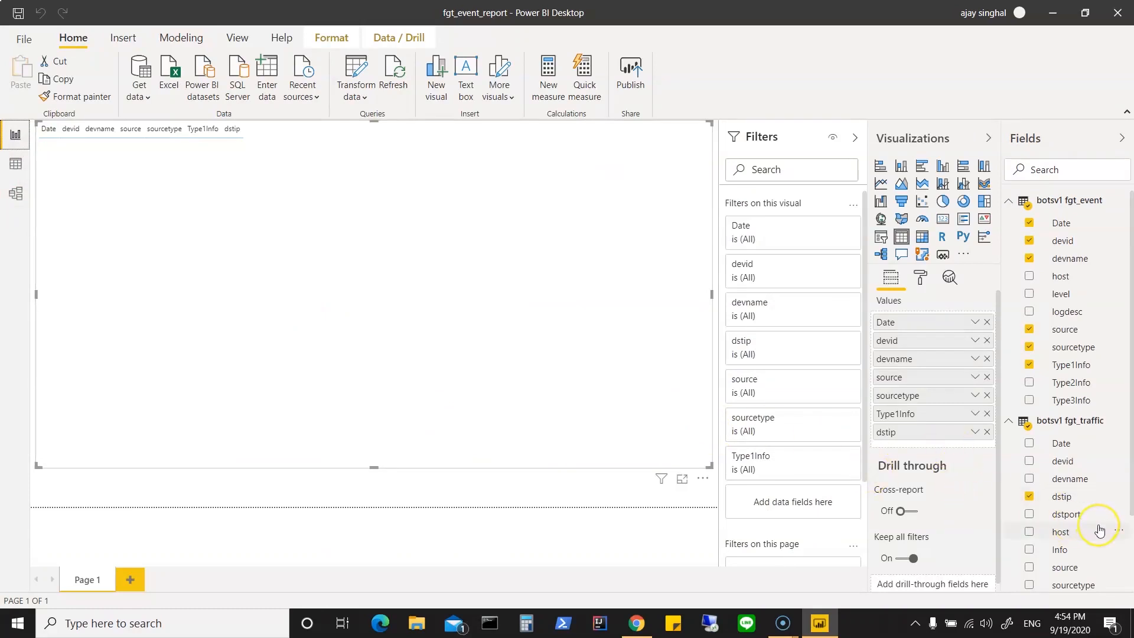
Step: Add the fgt_traffic Type1Info field to the end of the report table
scroll(1100, 531, "down", 2)
scroll(1100, 531, "down", 1)
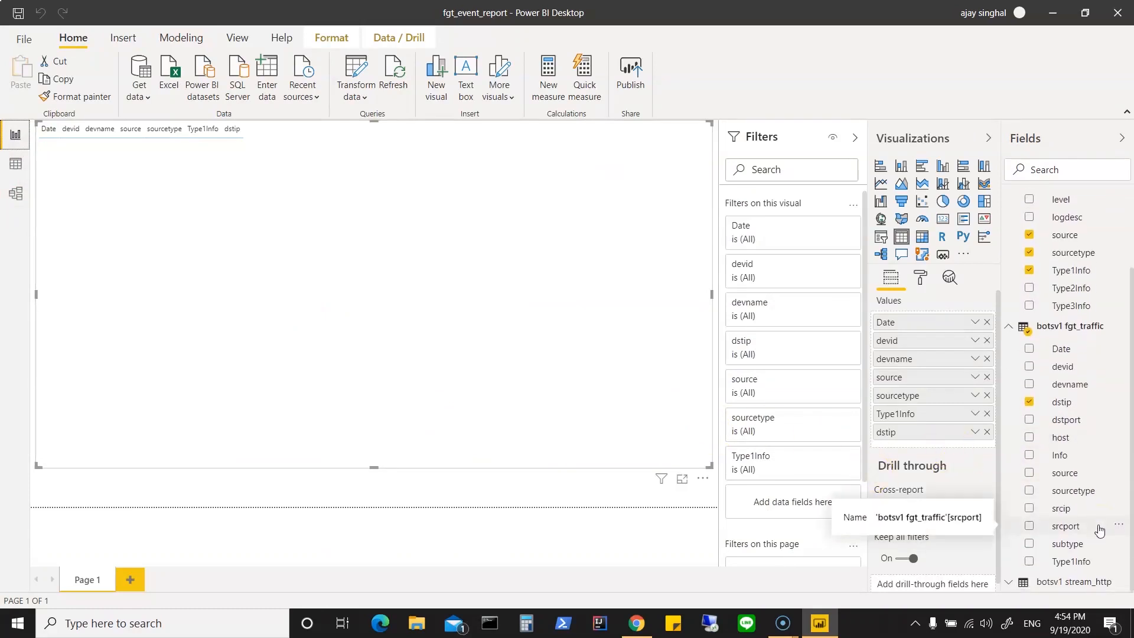
left_click_drag(1082, 561, 951, 443)
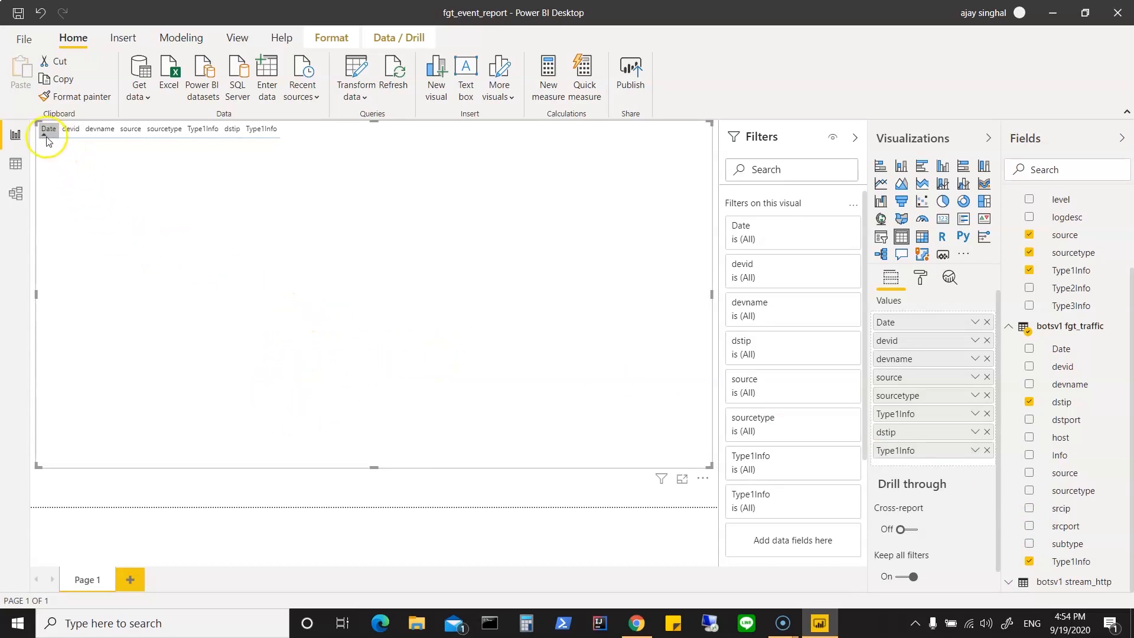
left_click(110, 135)
left_click(132, 131)
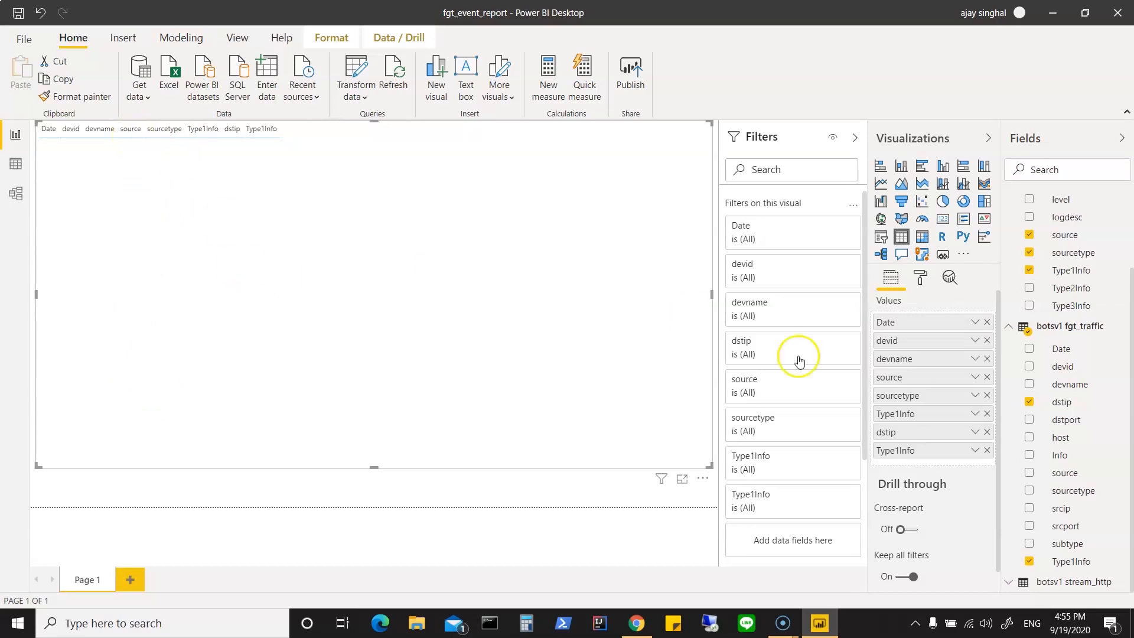
Step: Check the fgt_event host field, and examine in the model diagram which columns the fgt_traffic and fgt_event relationships join
scroll(1066, 318, "up", 3)
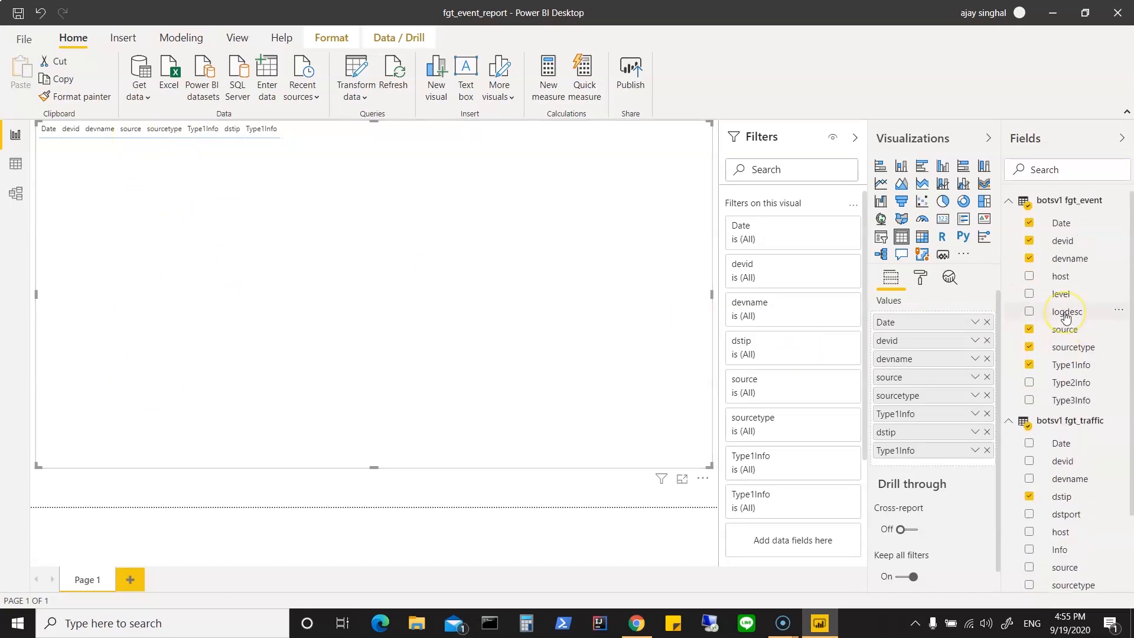
left_click(1061, 277)
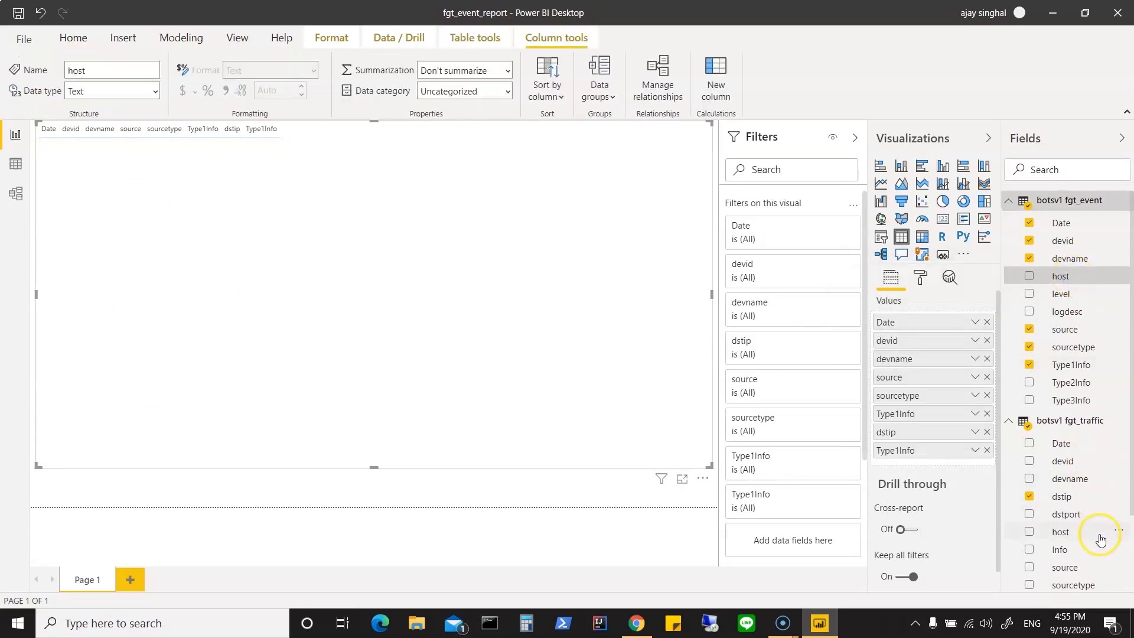
scroll(1101, 540, "down", 3)
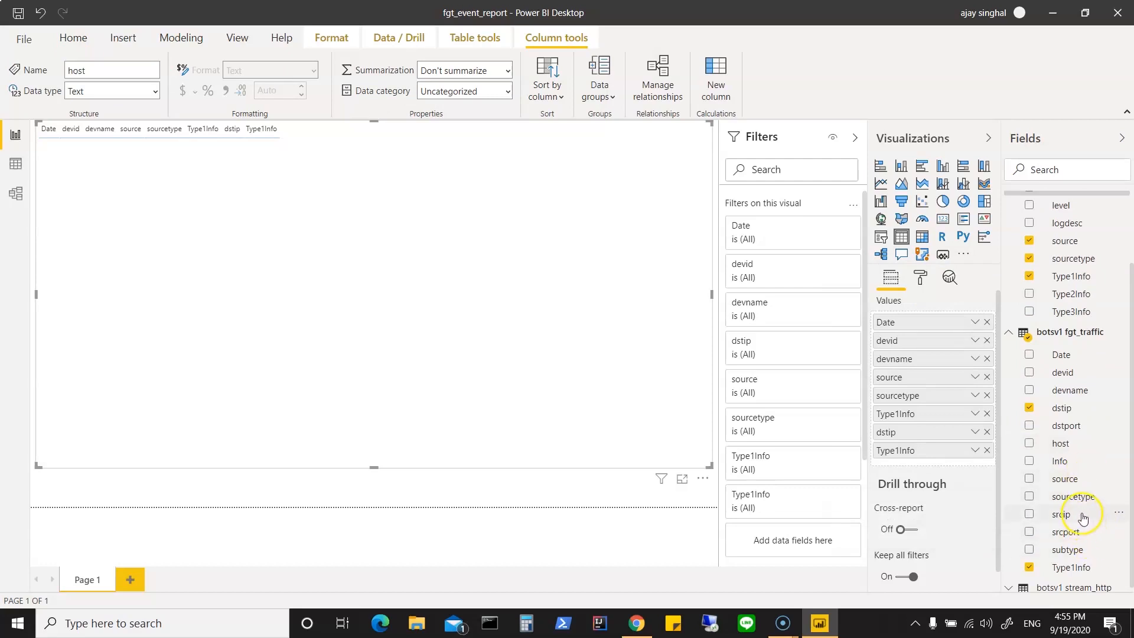
left_click(15, 204)
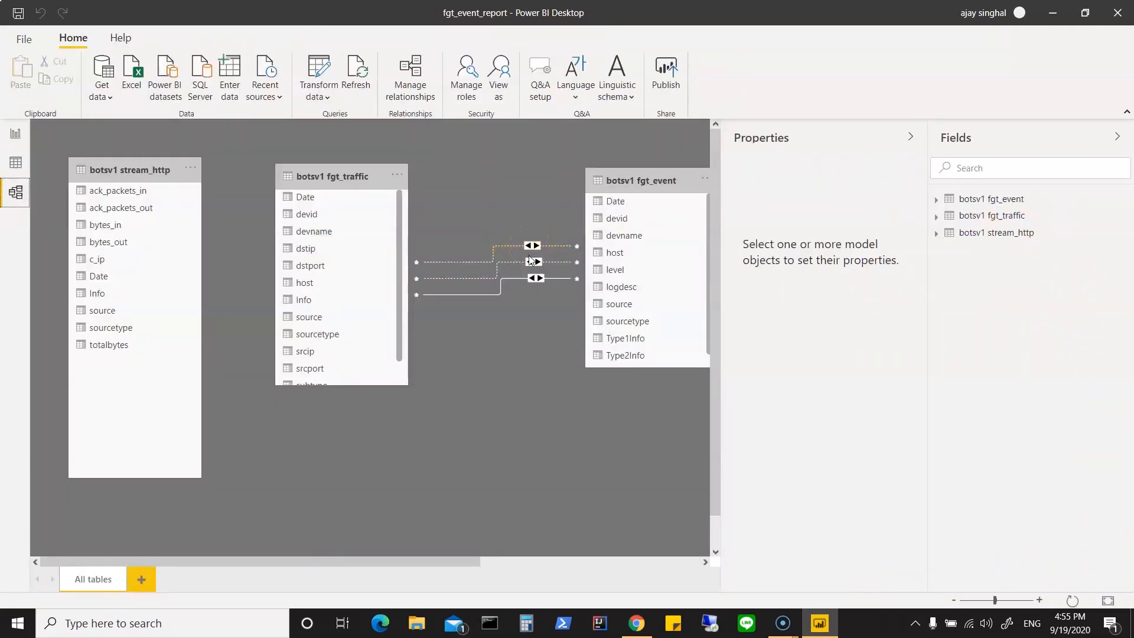
left_click(532, 262)
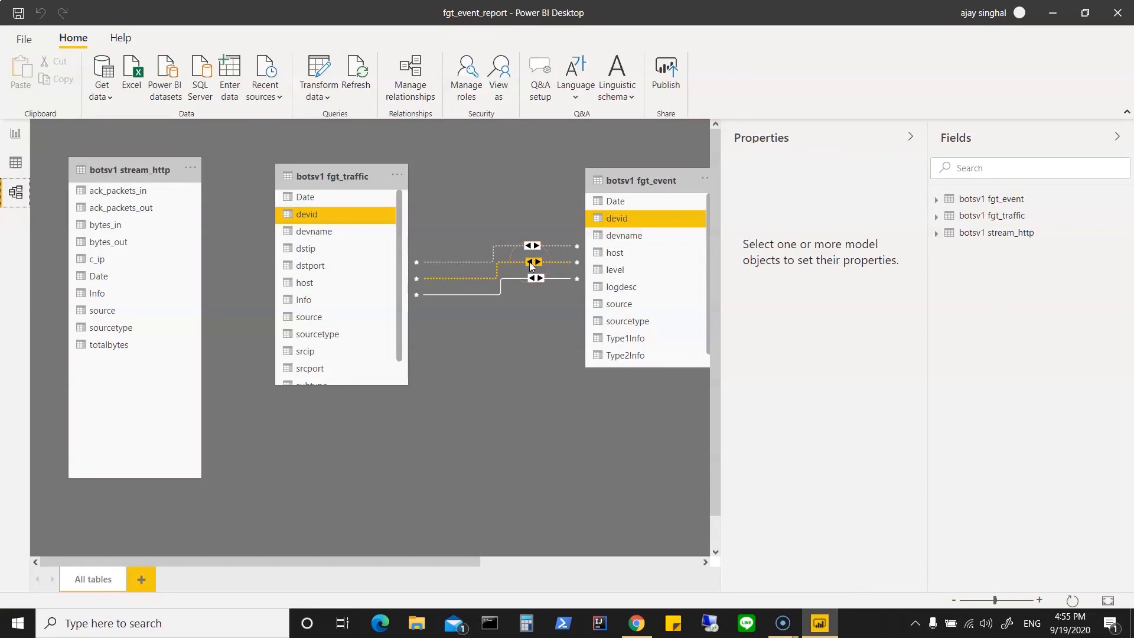
left_click(535, 279)
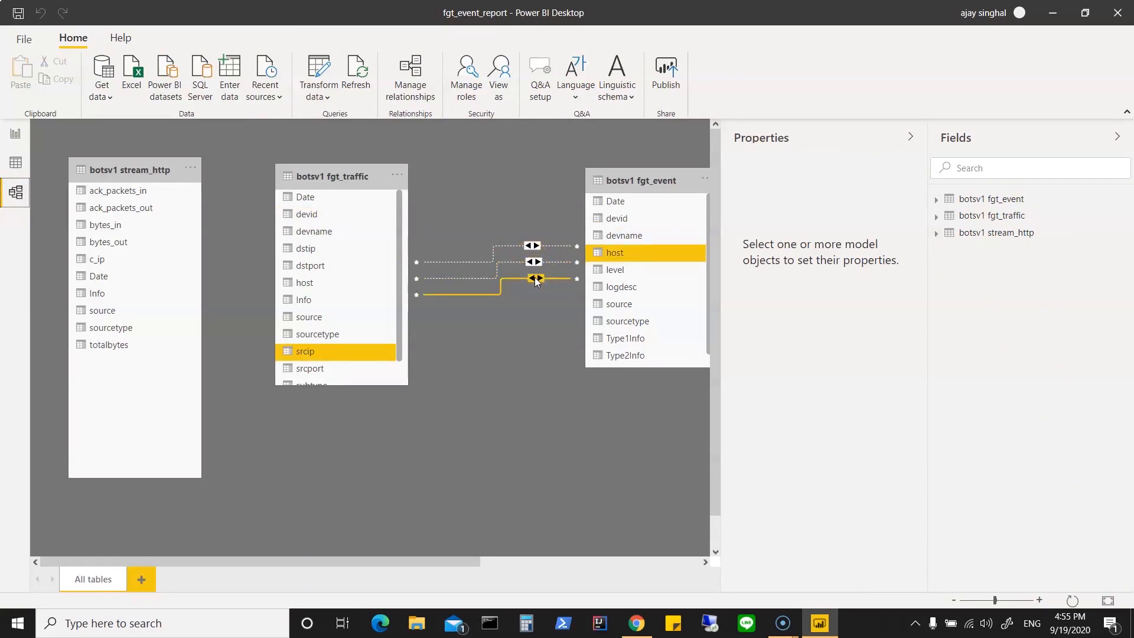
Step: Delete the existing table visual from the report page
left_click(16, 134)
left_click(65, 184)
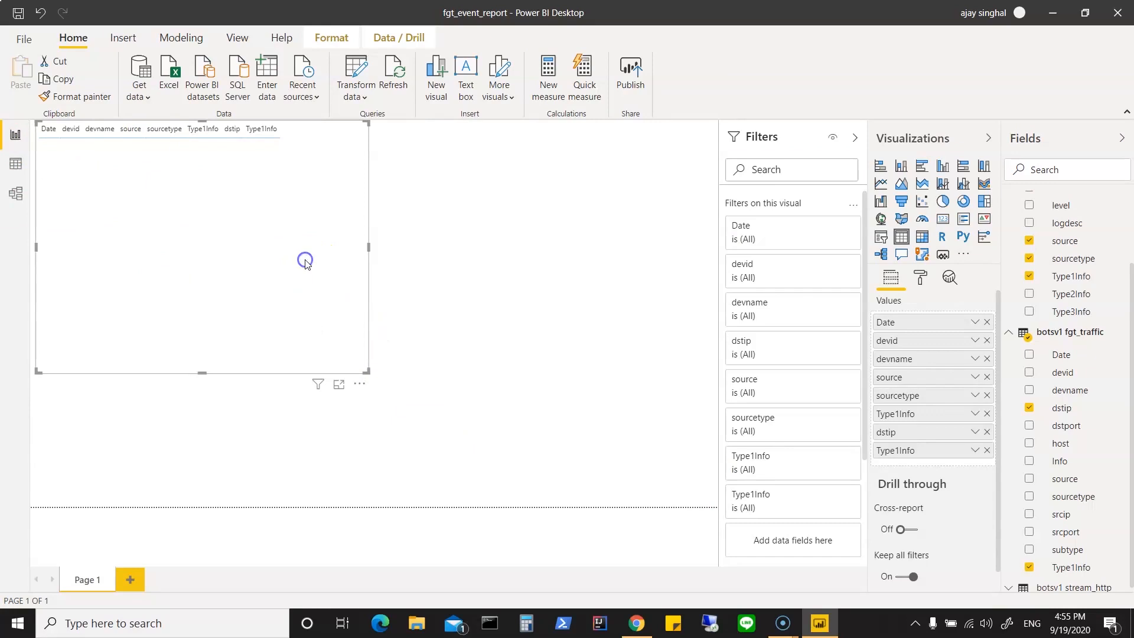
key("Delete")
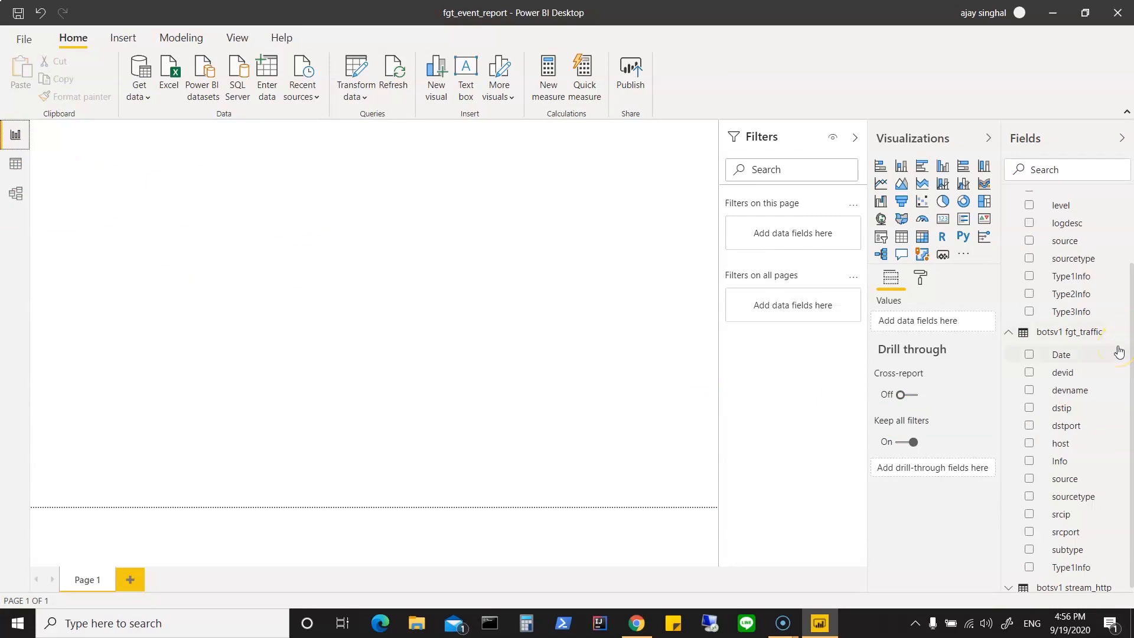
Step: Build a new report table from the fgt_event fields Date, devid and devname, and enlarge it so all columns fit
scroll(1051, 396, "up", 3)
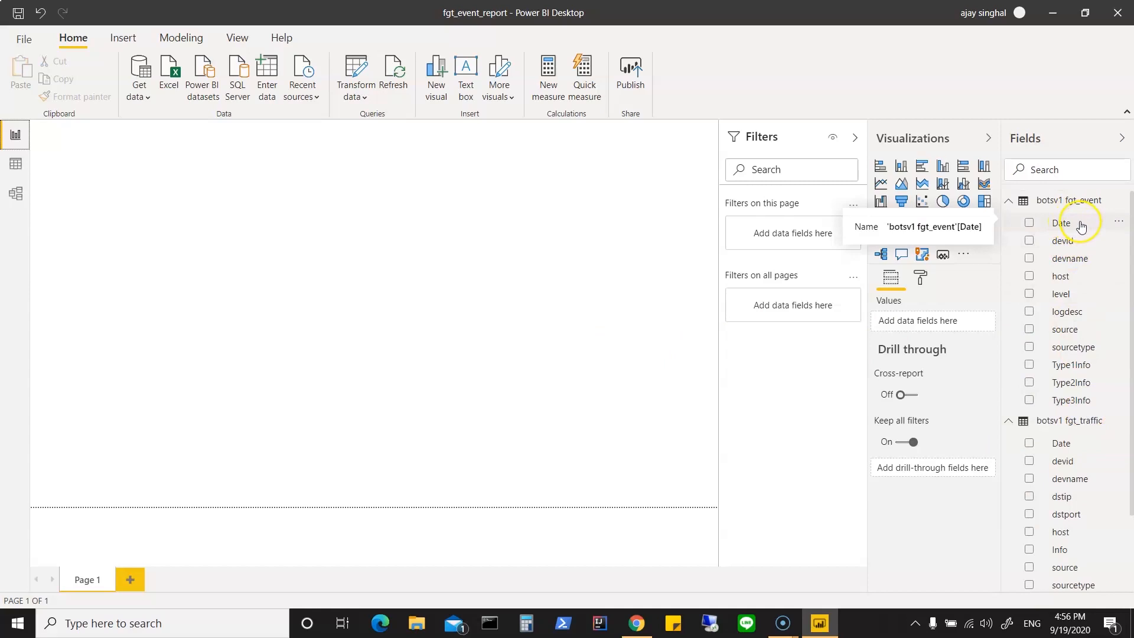
left_click_drag(1081, 227, 944, 324)
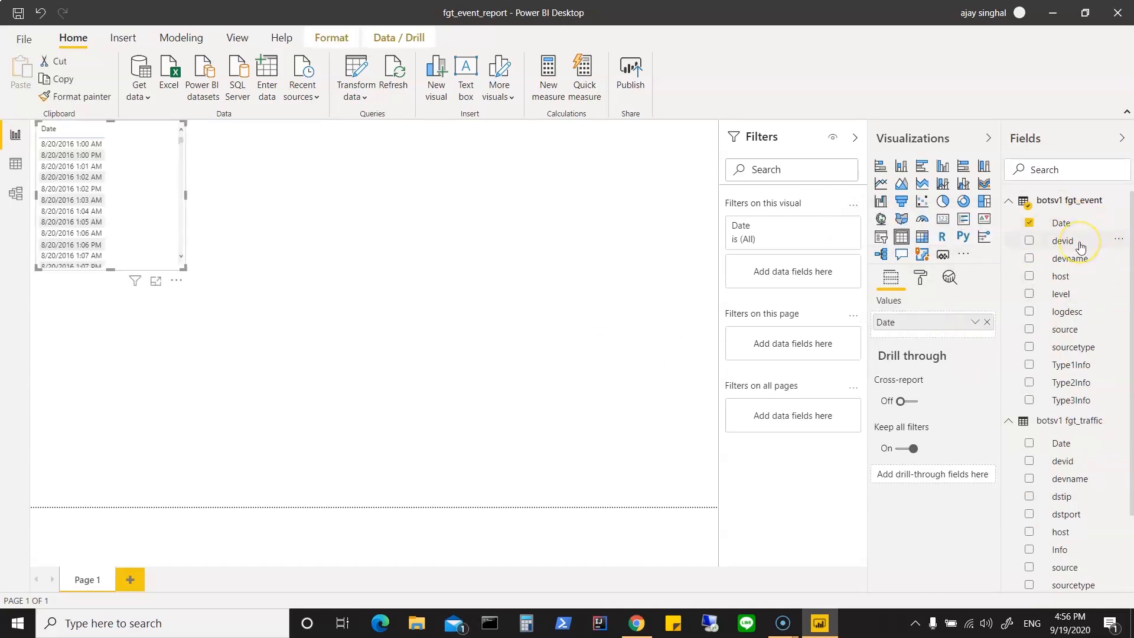
left_click_drag(1081, 242, 940, 344)
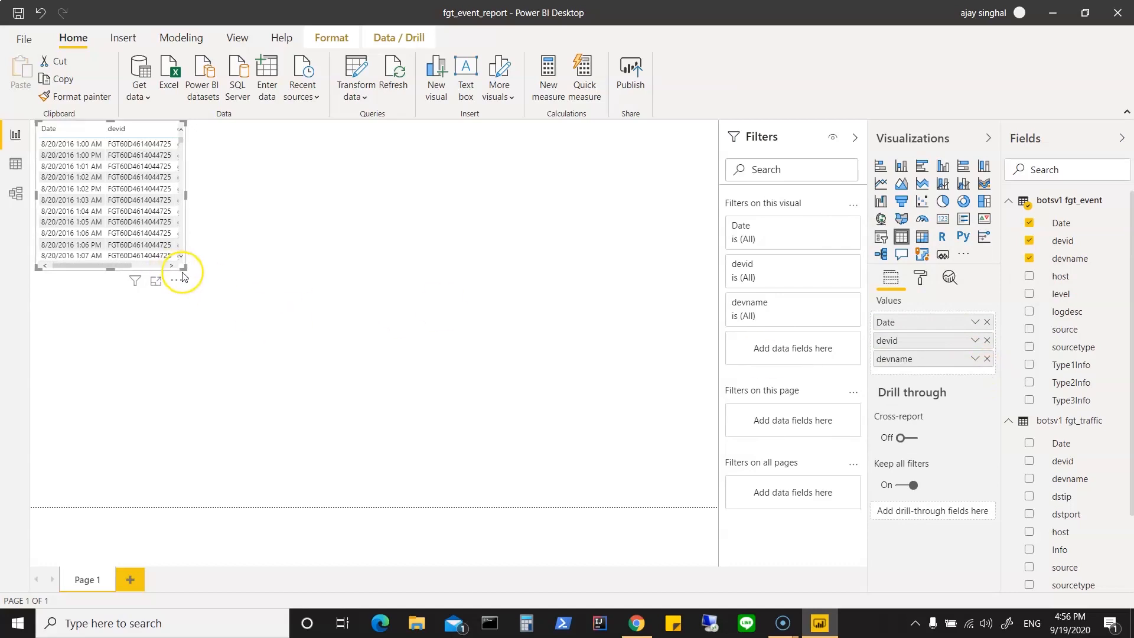
left_click_drag(182, 267, 533, 452)
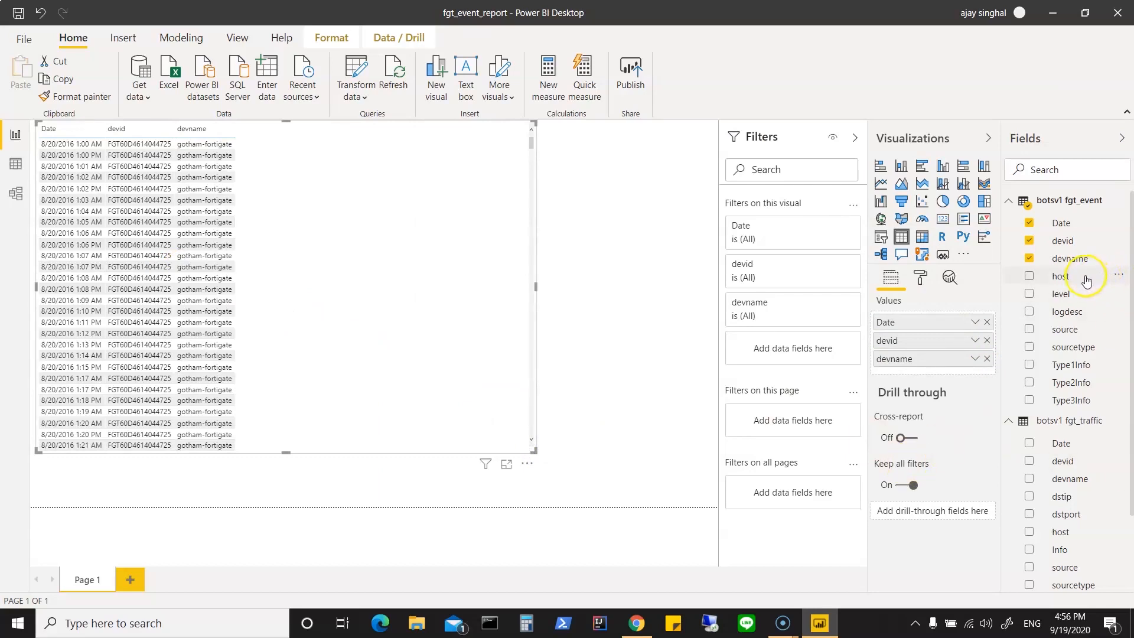
Step: Extend the table with the fgt_event sourcetype and host fields, removing the source field again
left_click_drag(1086, 280, 946, 373)
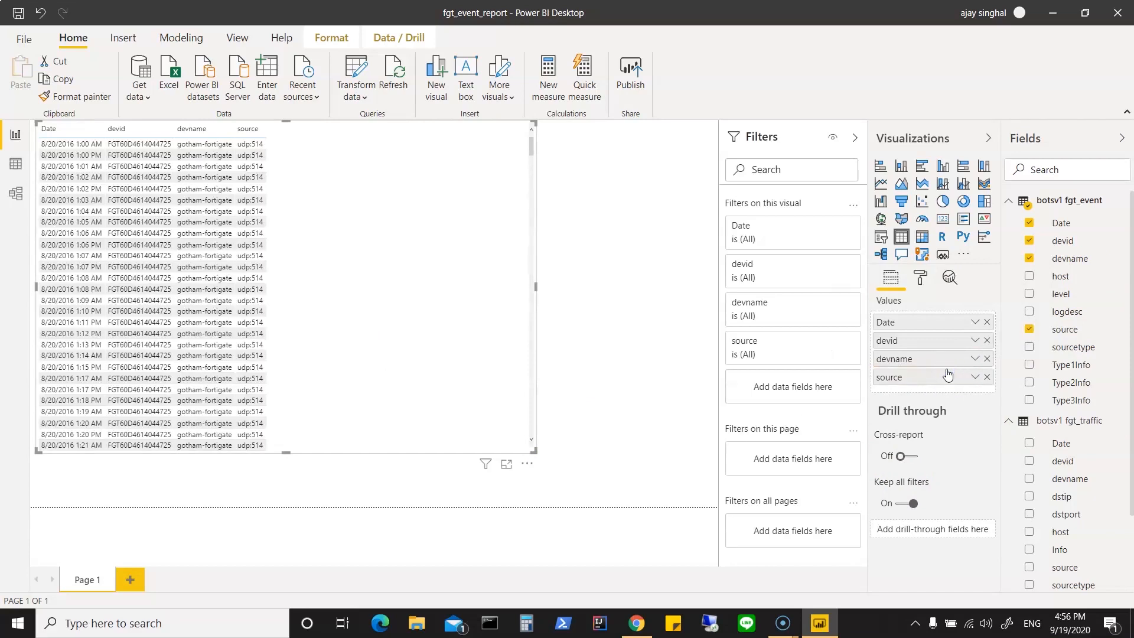
left_click_drag(1064, 352, 940, 396)
left_click(987, 377)
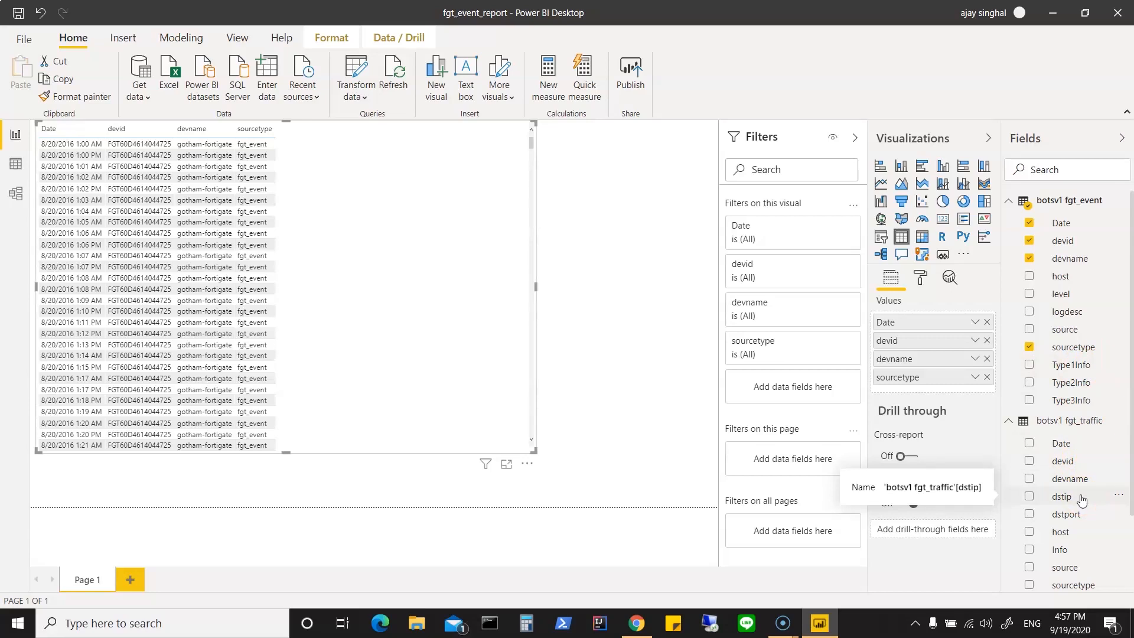
left_click_drag(1063, 277, 948, 388)
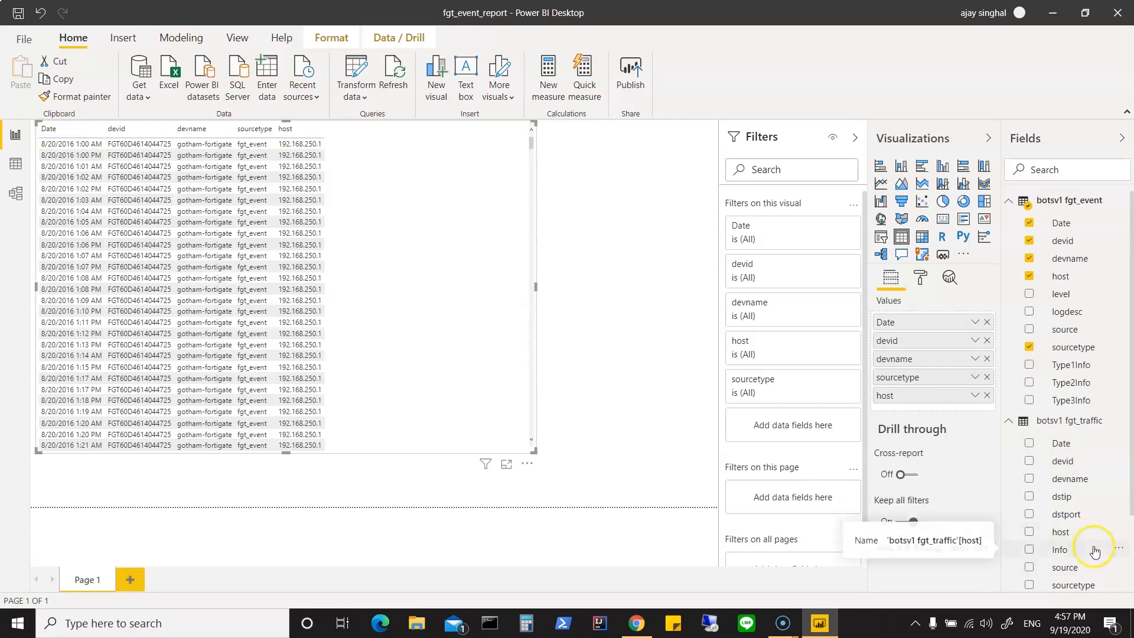
Step: Add the fgt_traffic fields dstip, srcip and Type1Info to the report table
scroll(1095, 565, "down", 1)
scroll(1095, 565, "down", 1)
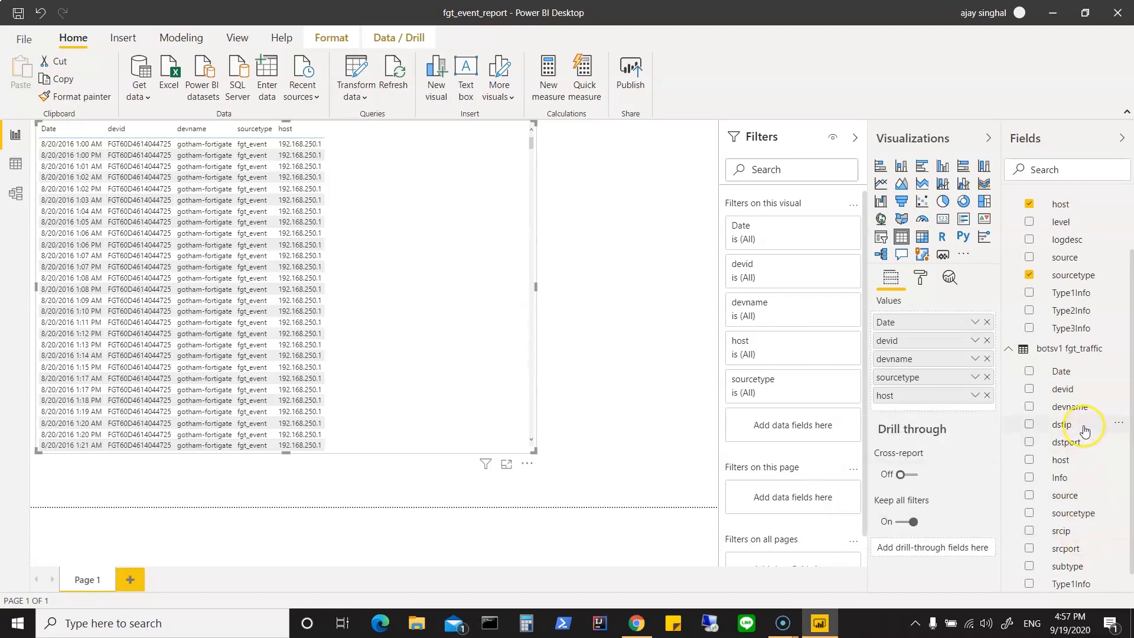
left_click_drag(1083, 430, 945, 413)
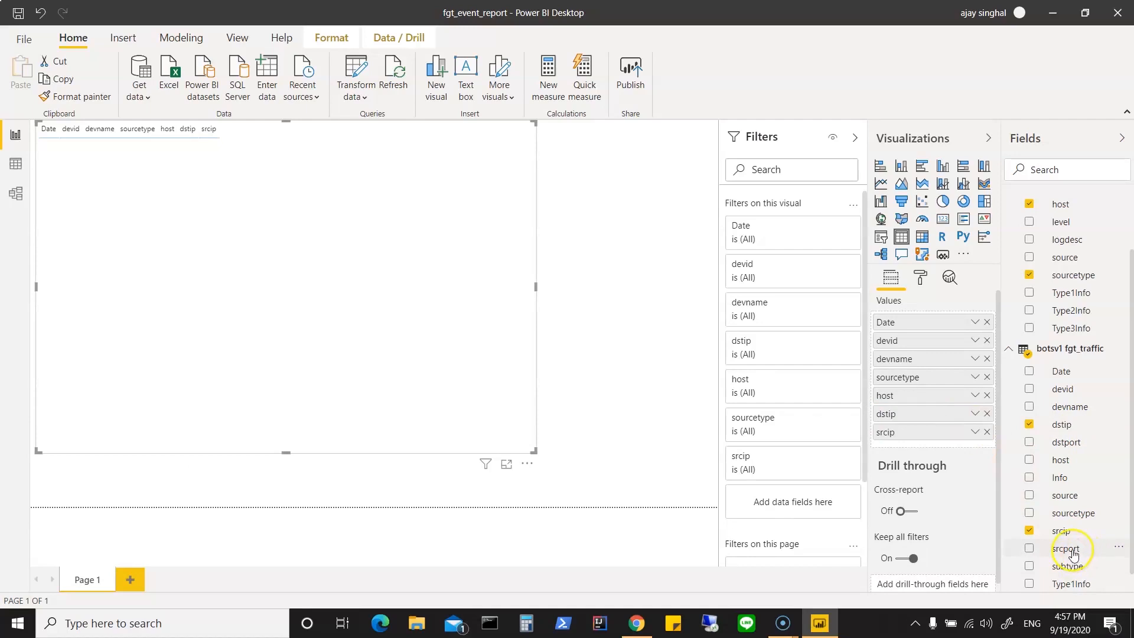
scroll(1074, 555, "down", 1)
left_click_drag(1068, 566, 940, 446)
left_click(630, 404)
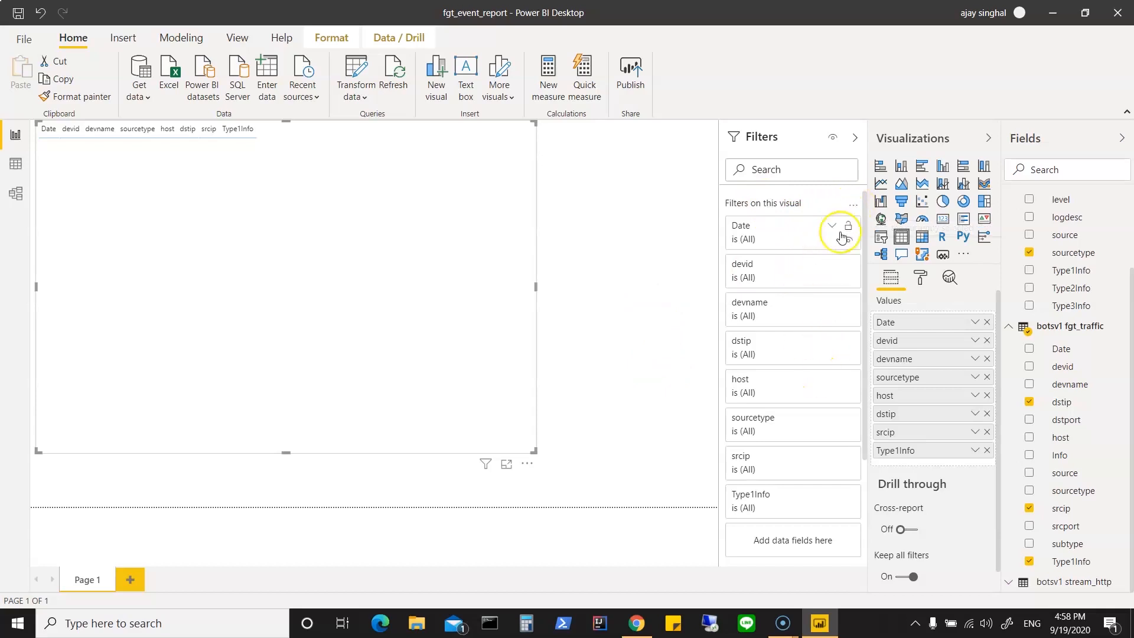
Step: Examine the report table's filters, context options, drill-through settings and grid formatting
left_click(851, 210)
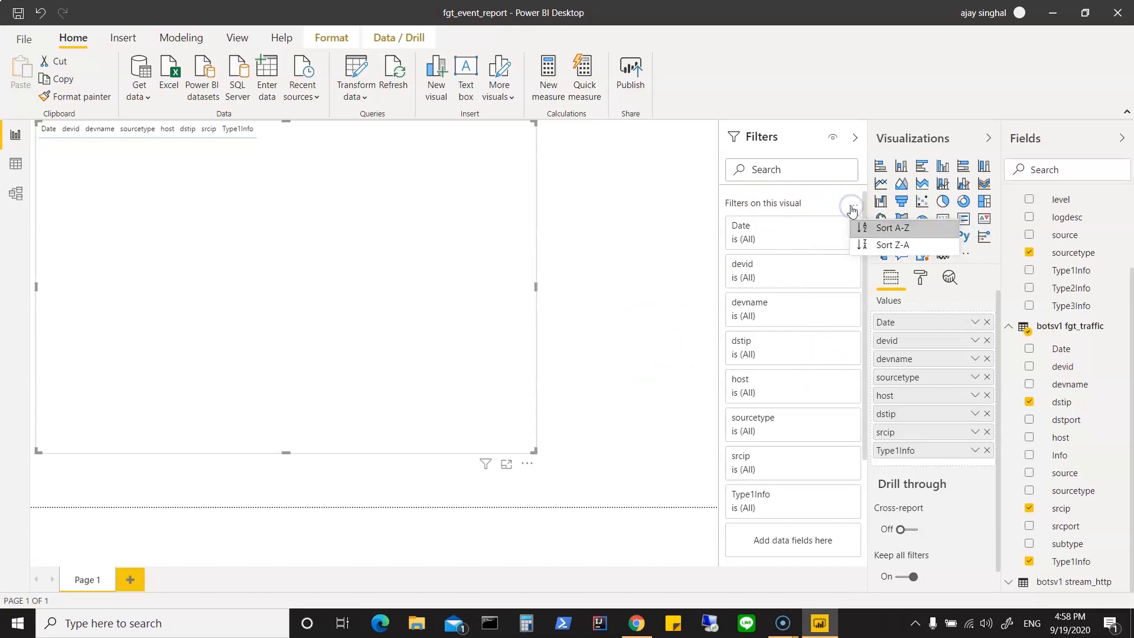
left_click(852, 211)
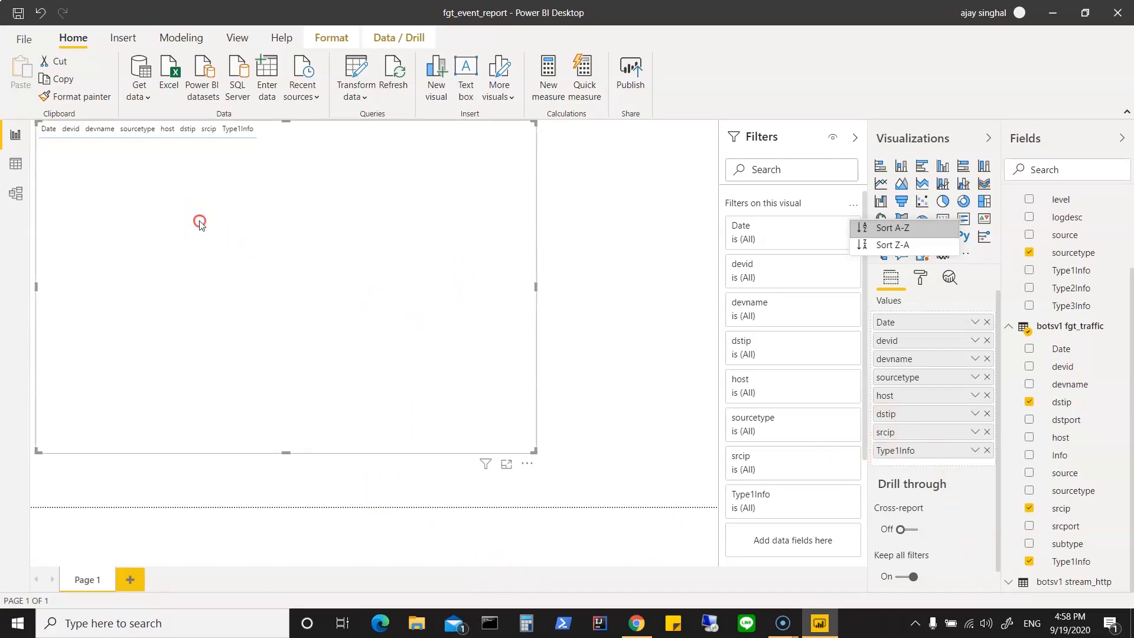
right_click(200, 222)
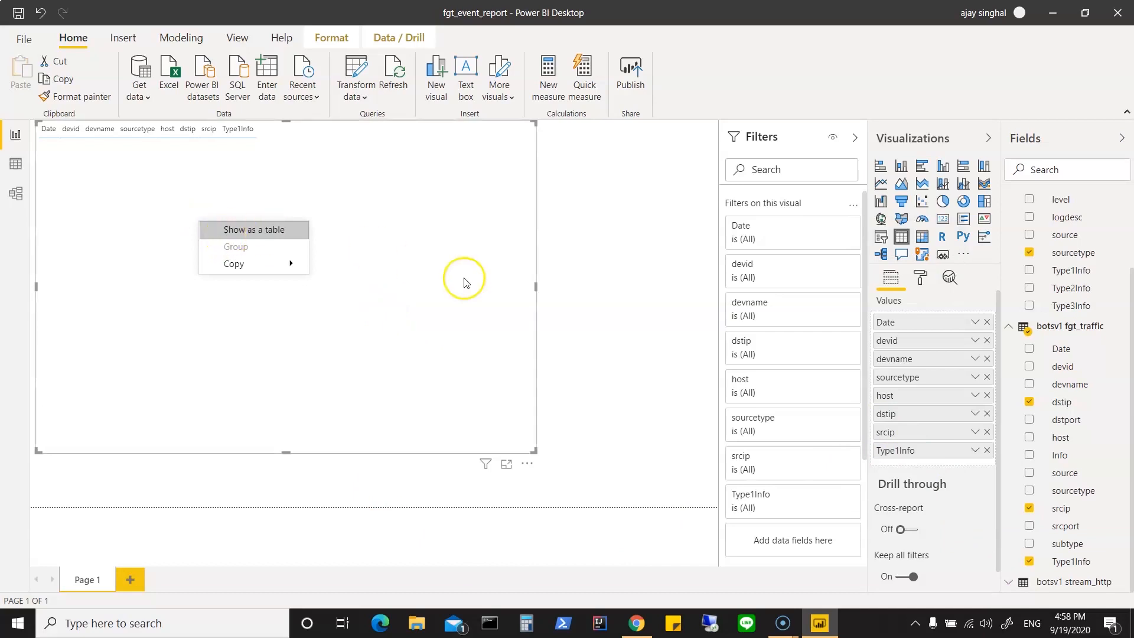
left_click(606, 317)
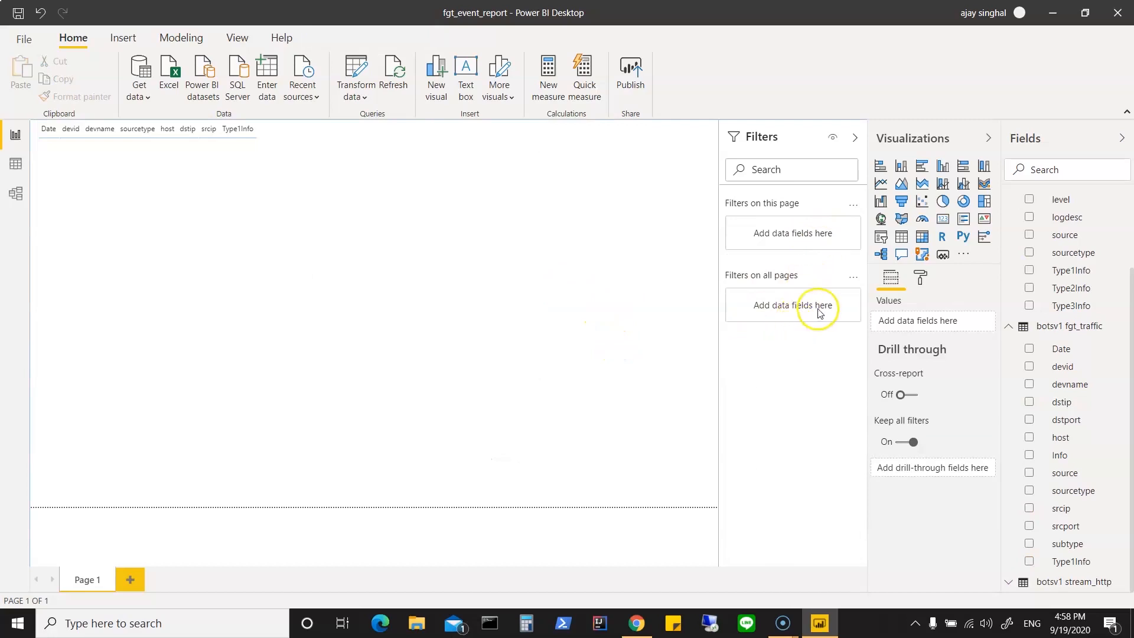
left_click(366, 379)
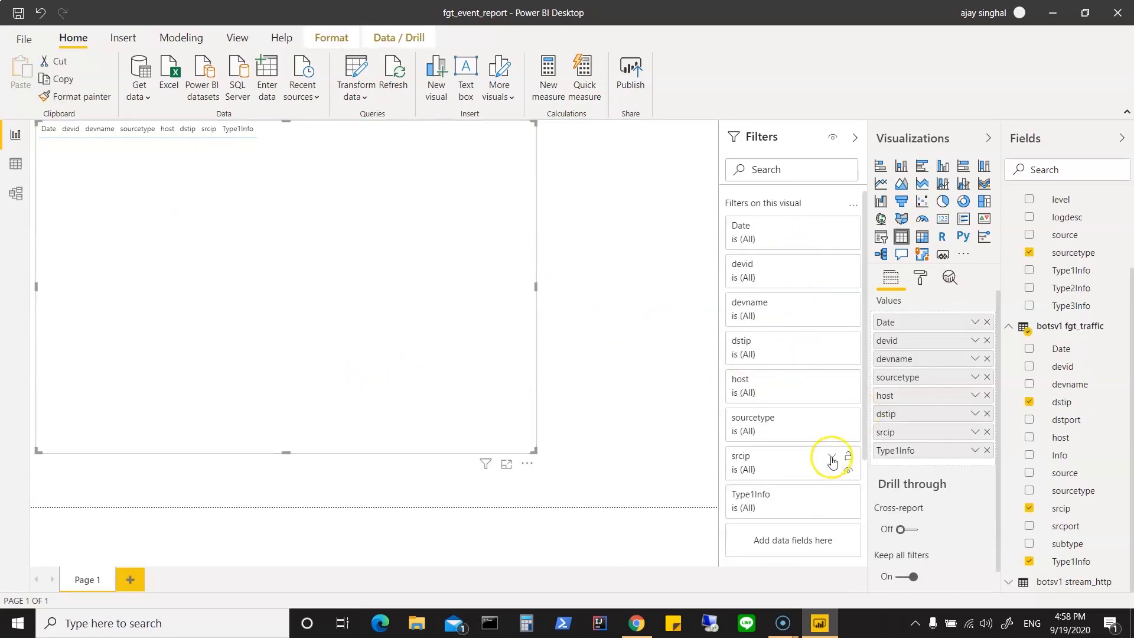
scroll(813, 445, "down", 3)
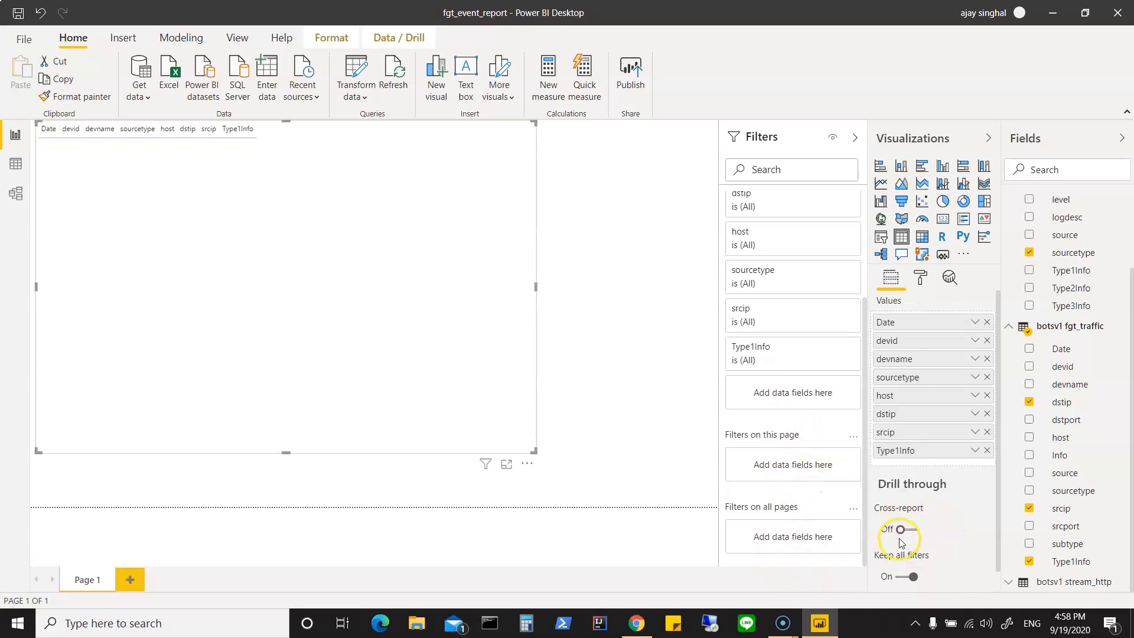
scroll(900, 540, "down", 1)
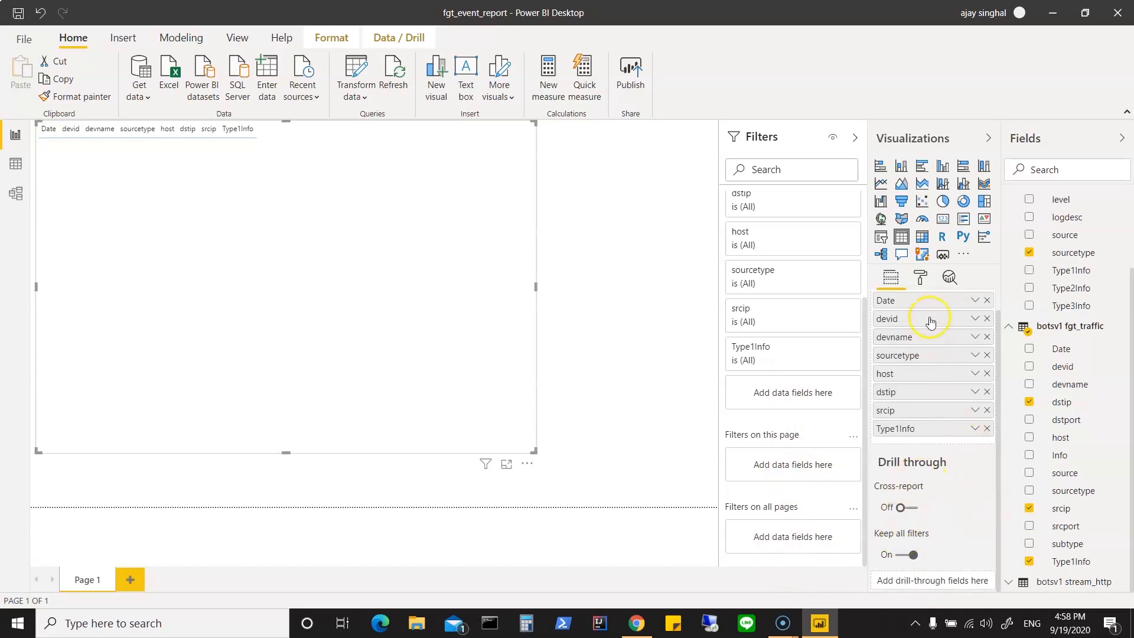
left_click(921, 279)
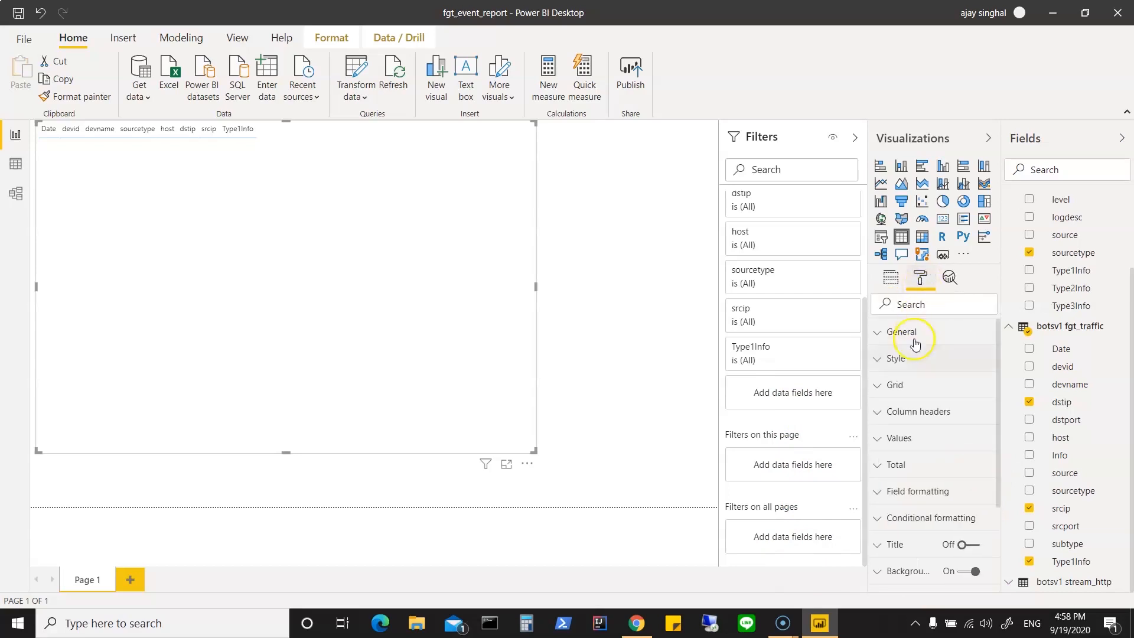
left_click(881, 388)
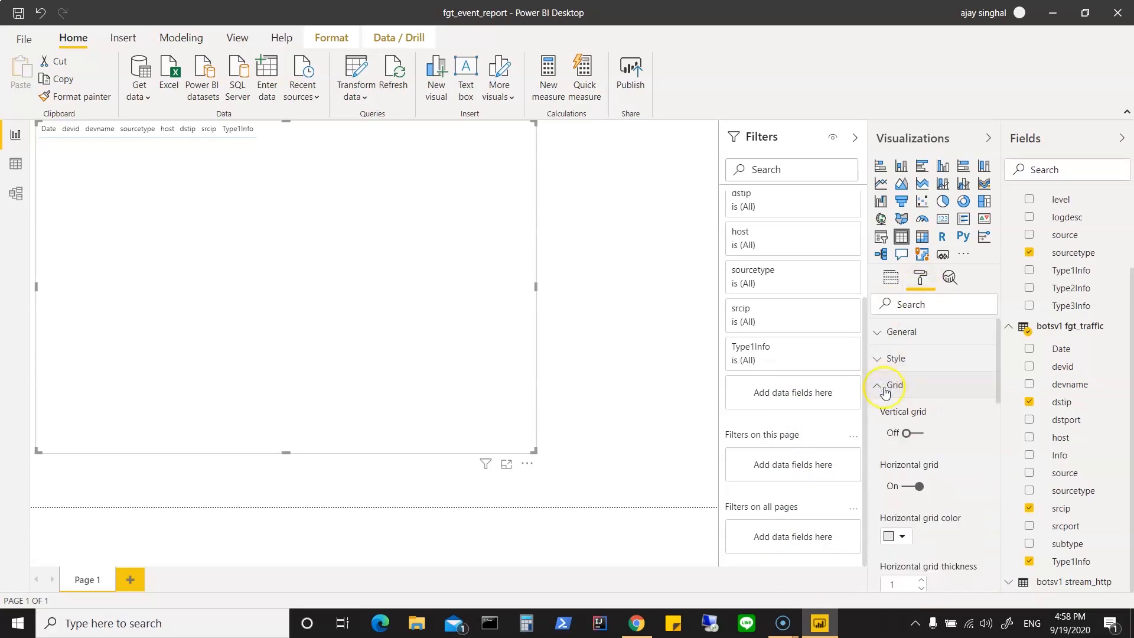
Step: Turn on the report table's vertical grid and set the vertical grid color to black
scroll(969, 468, "down", 1)
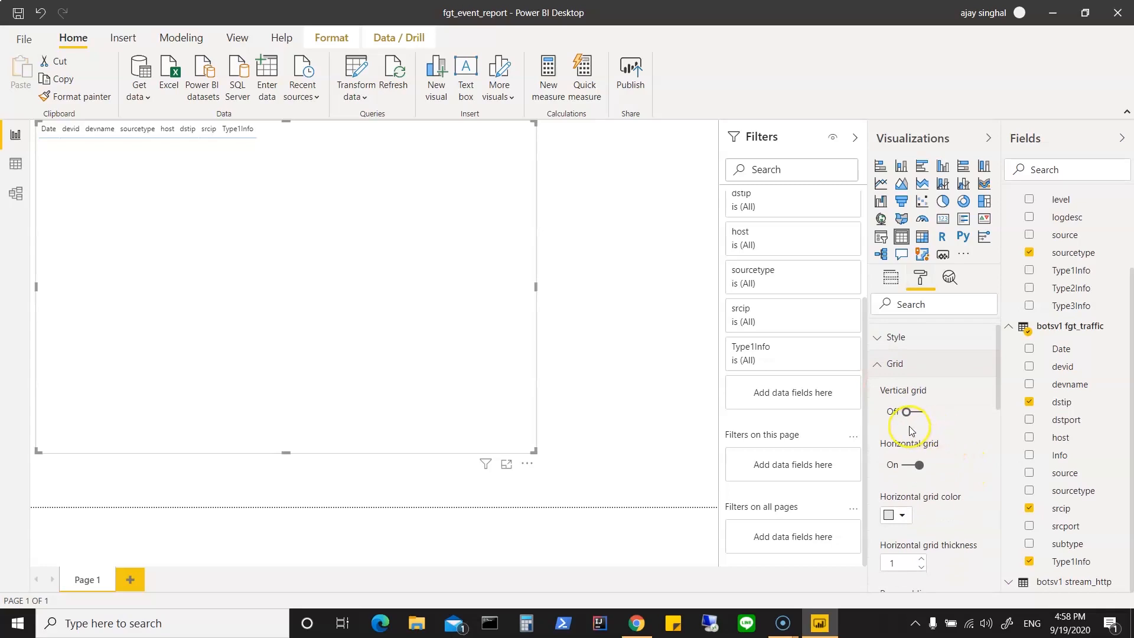
left_click(897, 413)
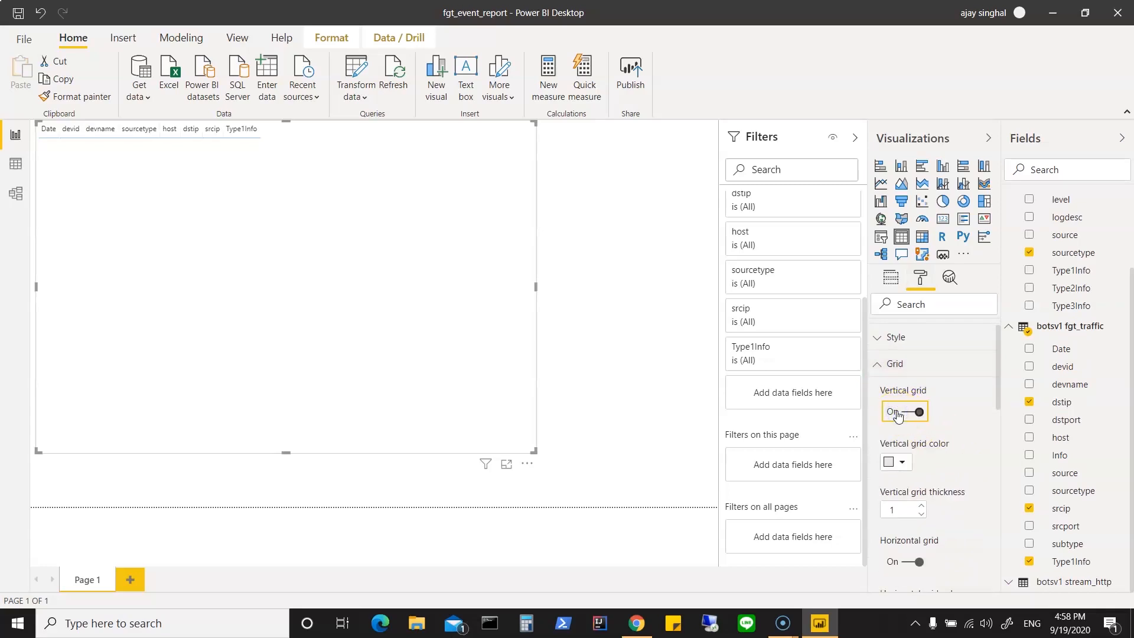
left_click(903, 464)
left_click(890, 498)
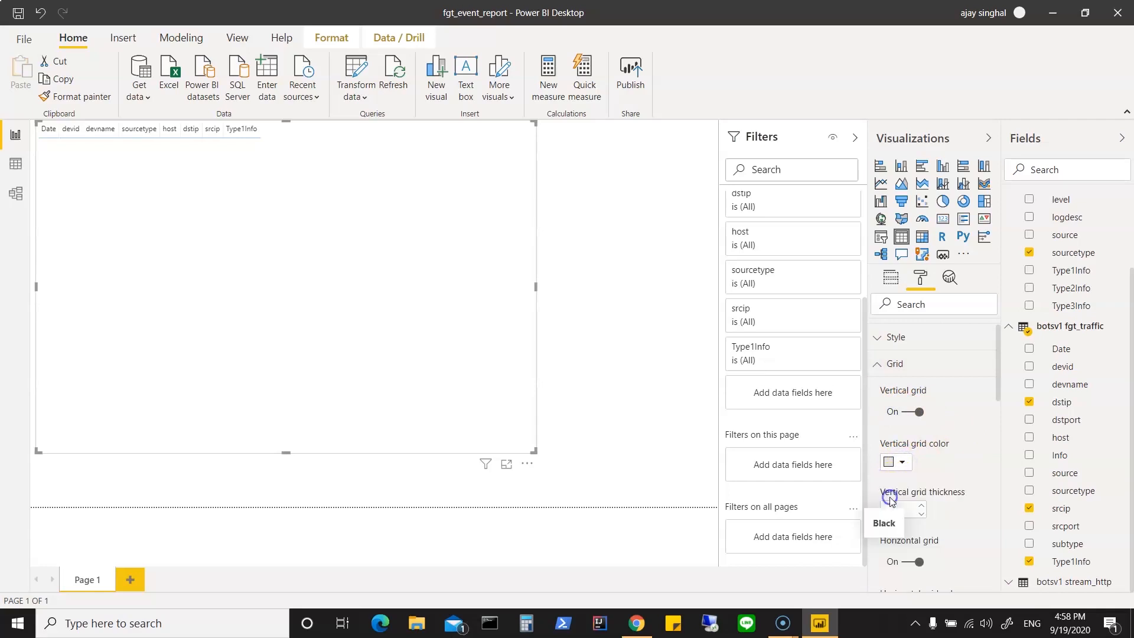
left_click(893, 463)
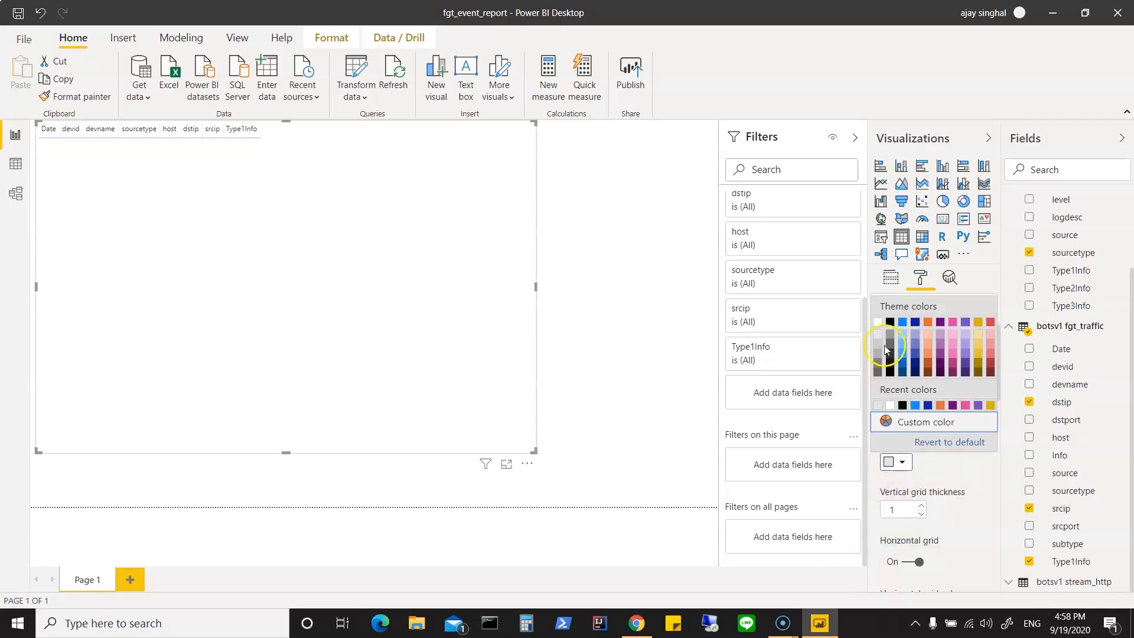
left_click(890, 322)
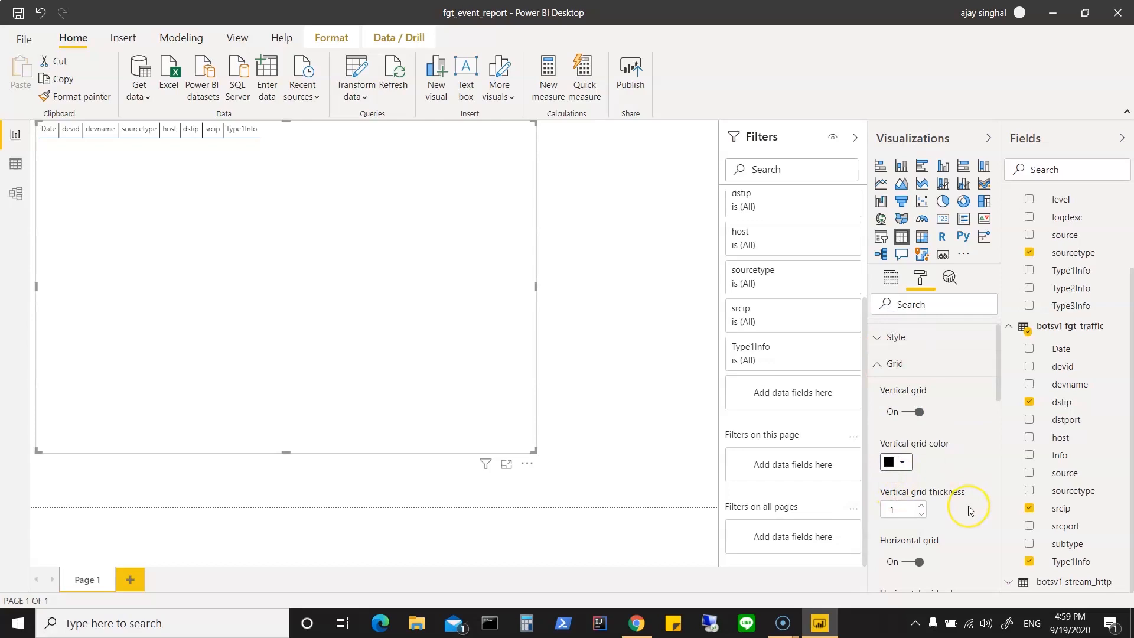
Step: Set the report table's horizontal grid color to black
scroll(969, 508, "down", 1)
scroll(969, 508, "down", 3)
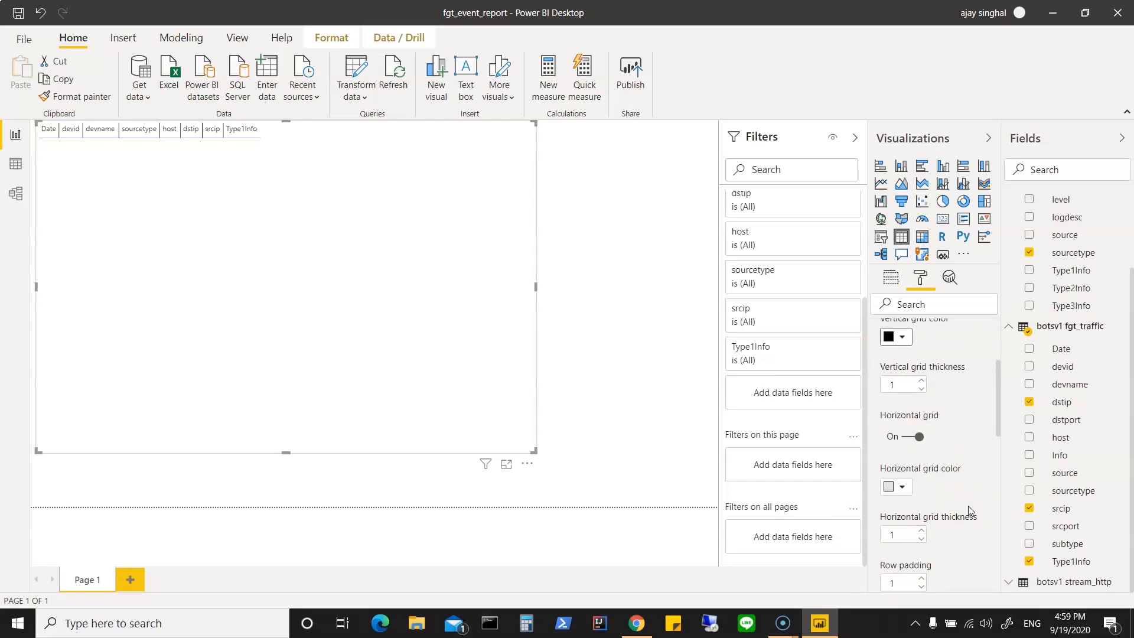
scroll(969, 510, "down", 2)
left_click(902, 415)
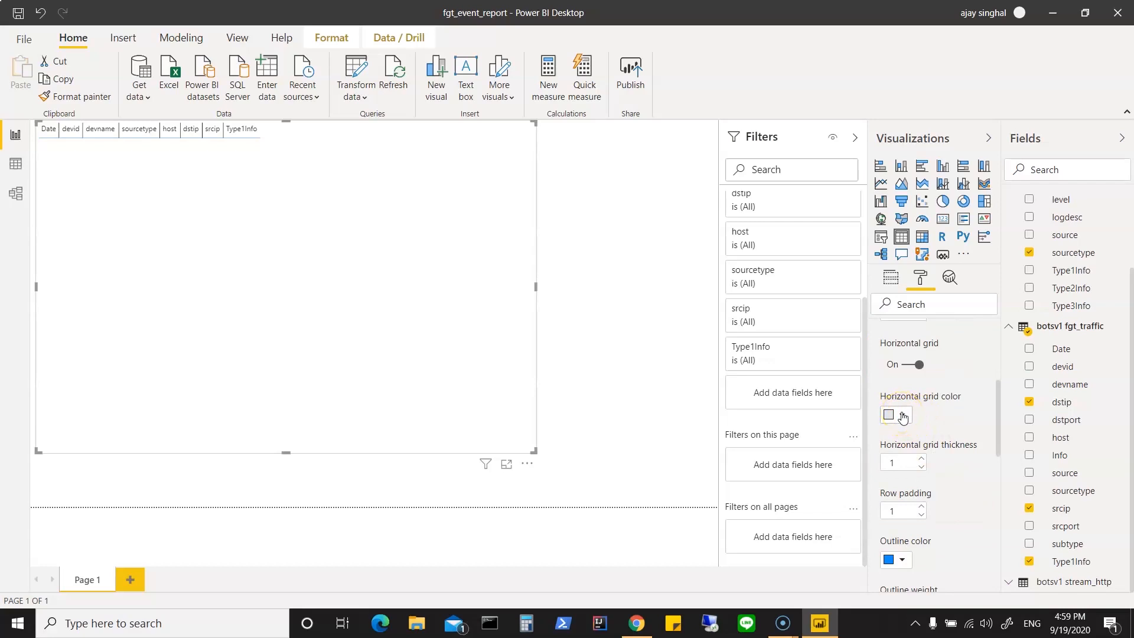
left_click(902, 415)
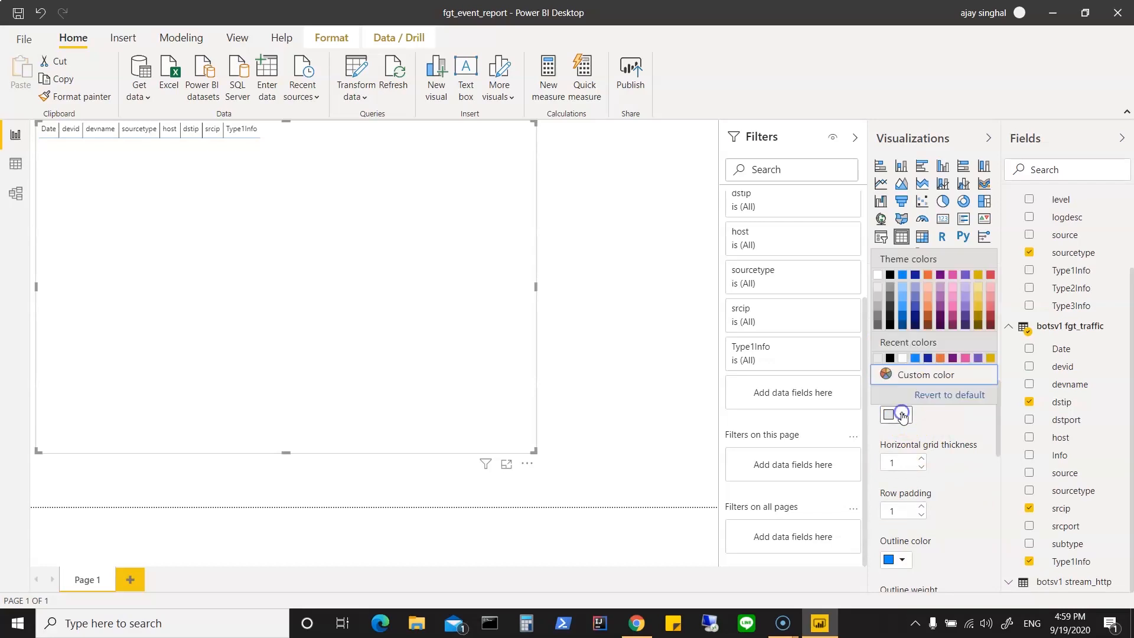
left_click(890, 275)
Step: Set the text size in the report table's grid formatting to 12 pt
scroll(959, 499, "down", 3)
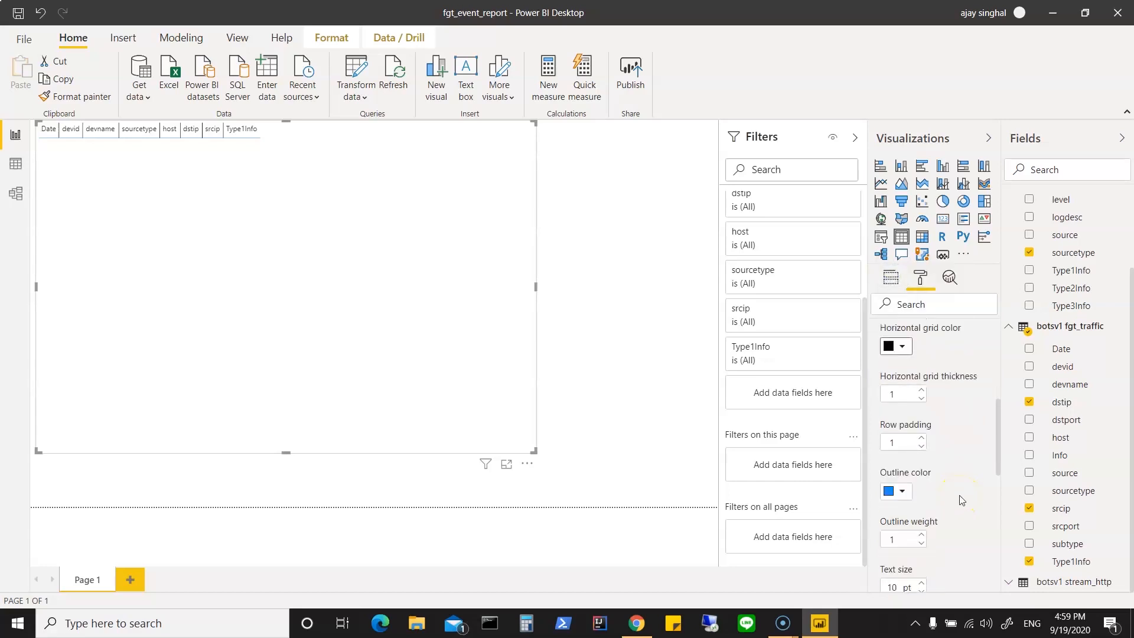
scroll(959, 499, "down", 1)
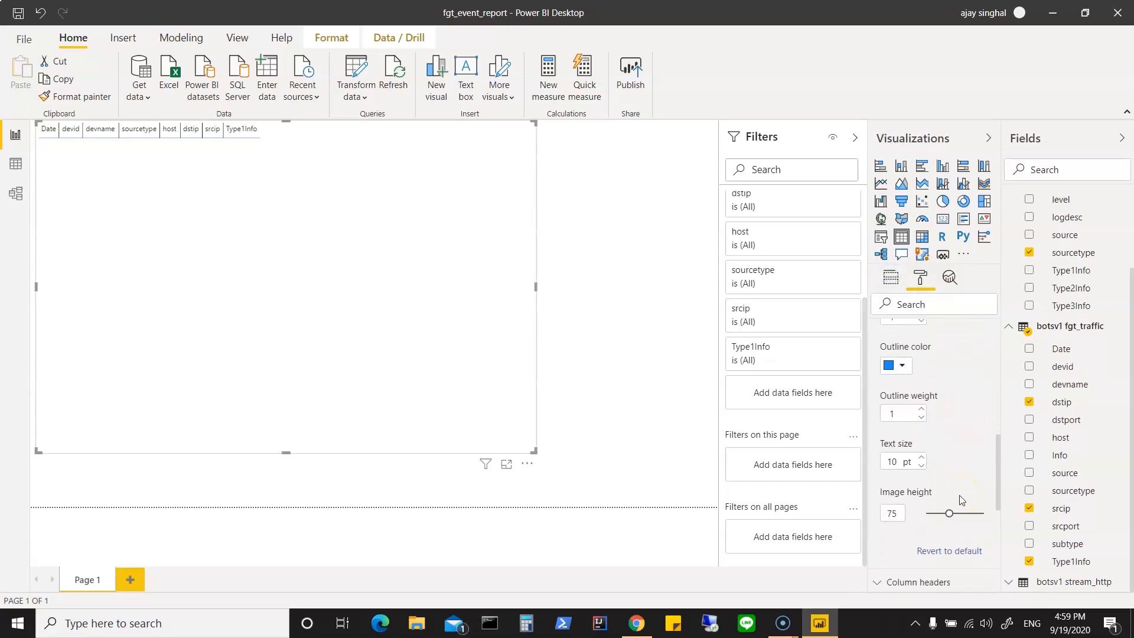
left_click(923, 460)
left_click(923, 460)
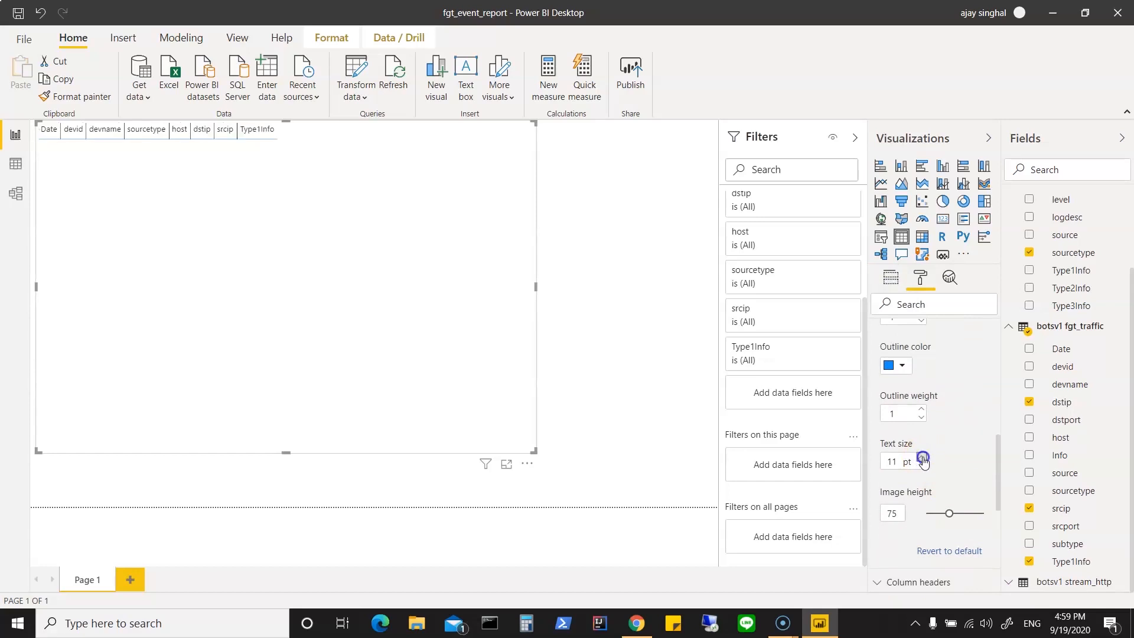
left_click(924, 459)
left_click(923, 460)
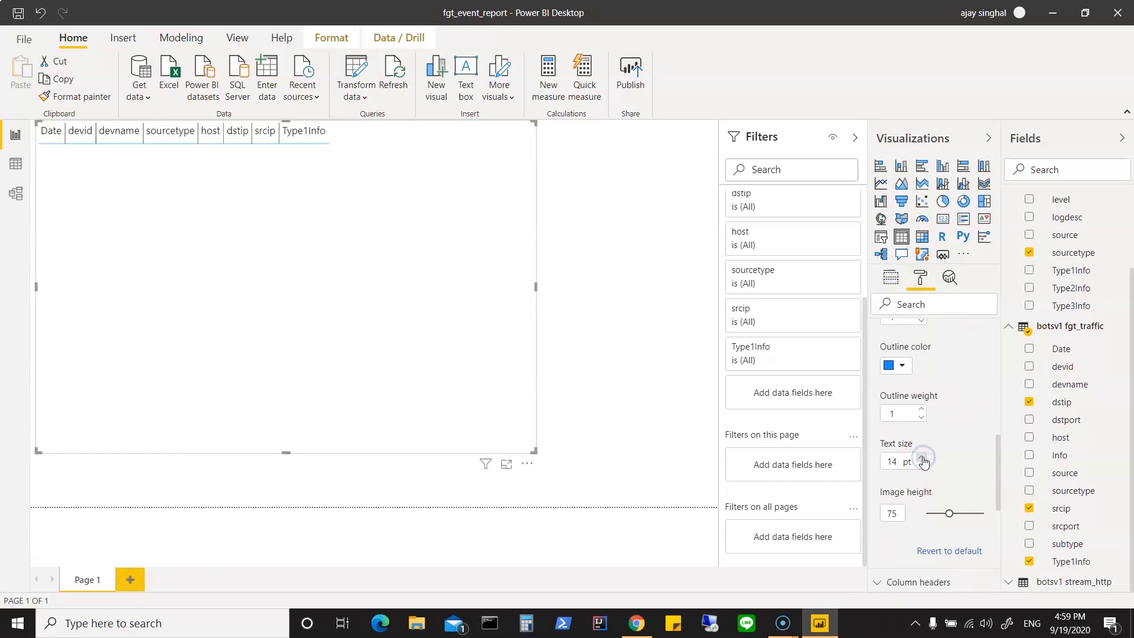
left_click(924, 459)
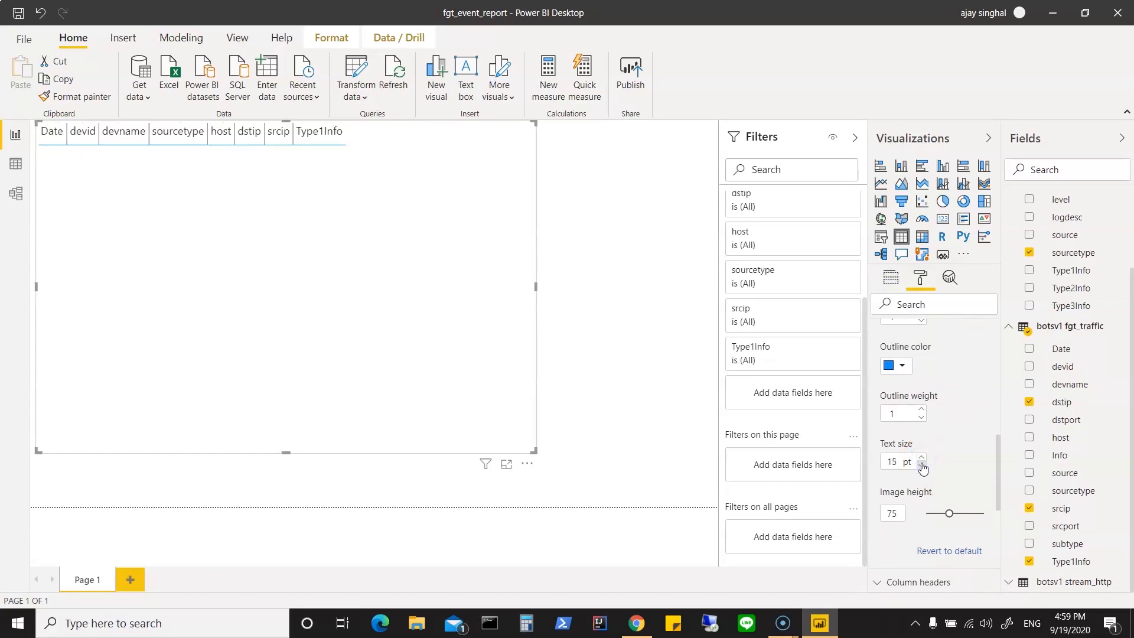
left_click(921, 466)
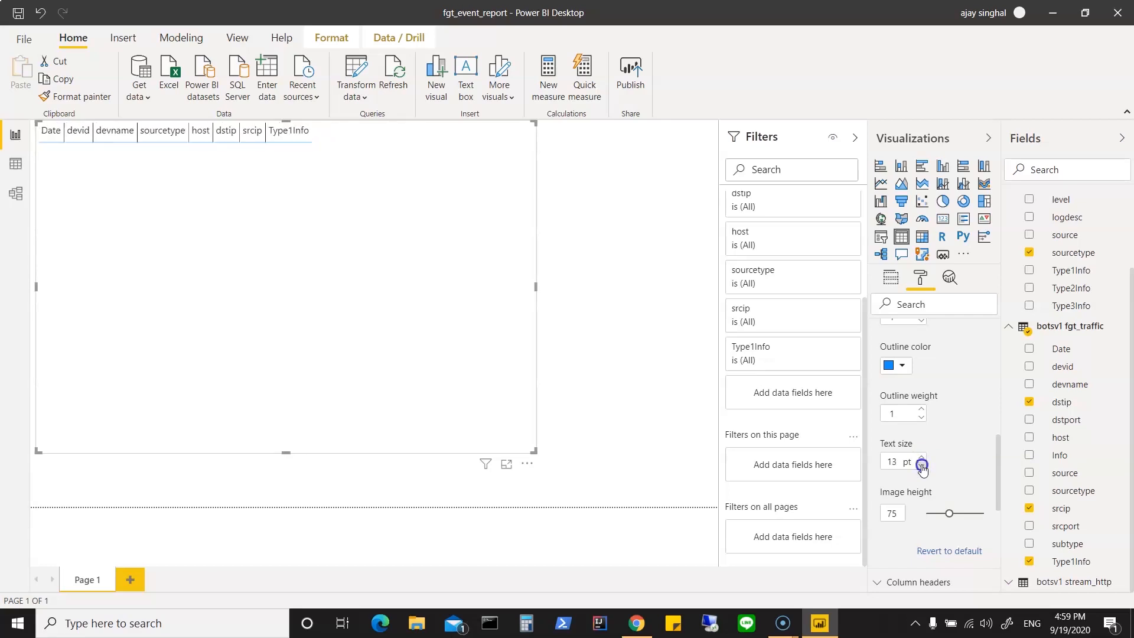
left_click(921, 467)
Step: Set the text size of the report table's column headers to 13 pt
scroll(964, 470, "down", 3)
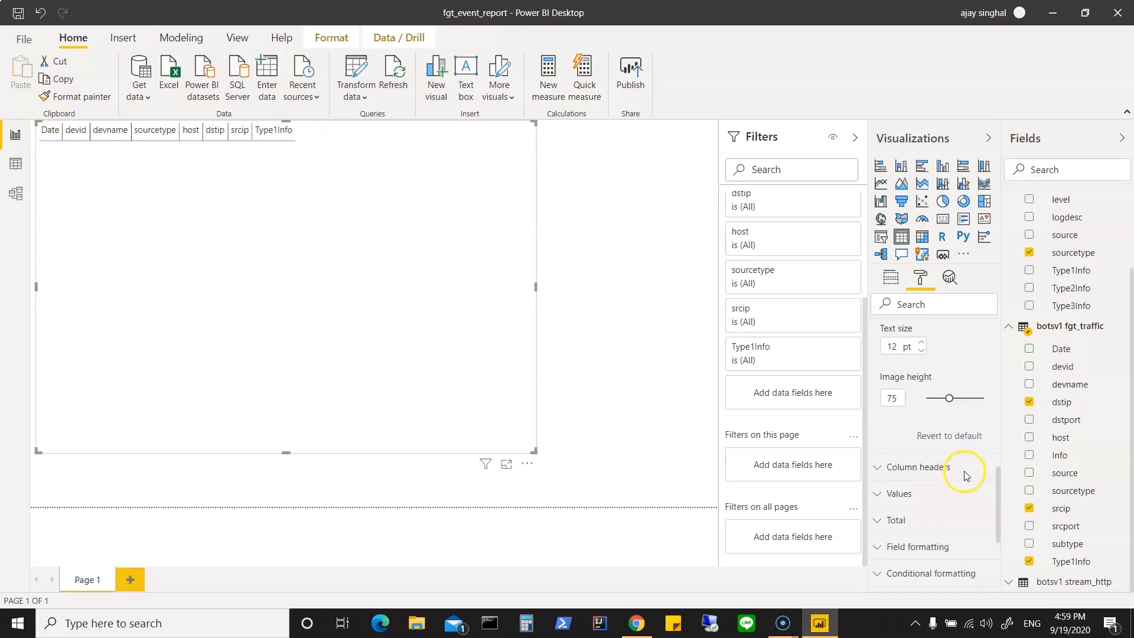
scroll(965, 476, "down", 1)
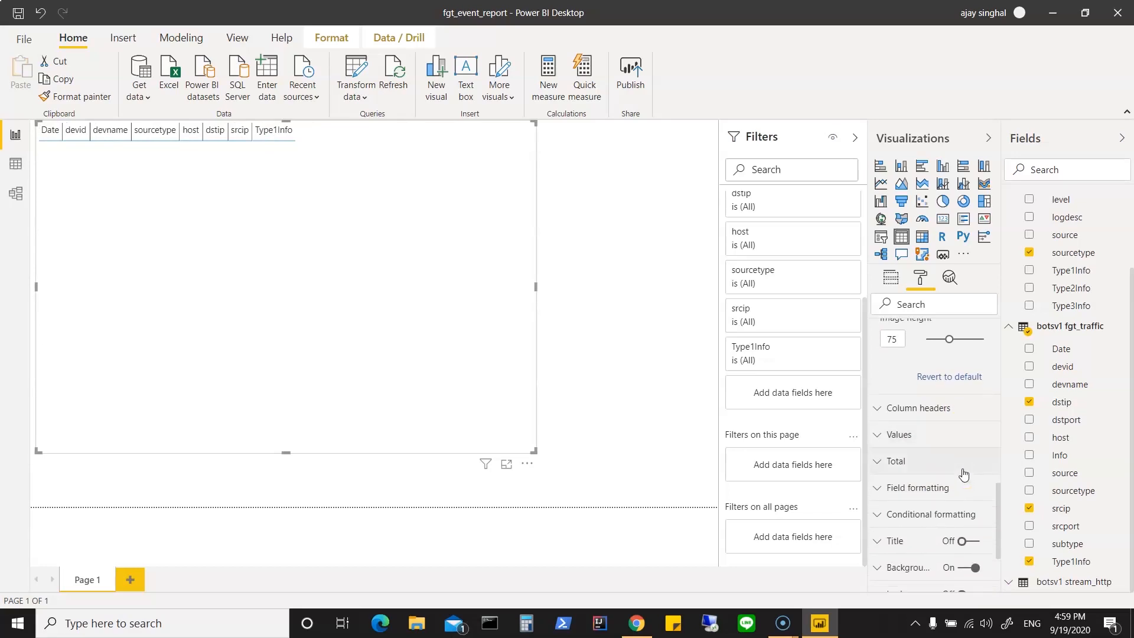
left_click(877, 408)
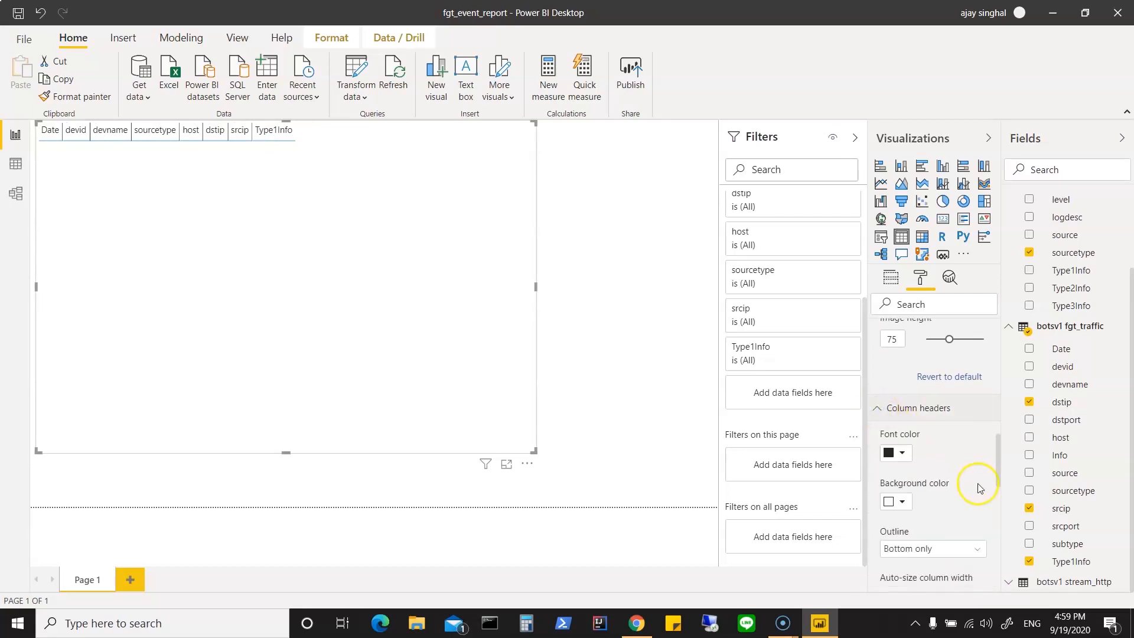
scroll(977, 486, "down", 2)
scroll(979, 488, "down", 4)
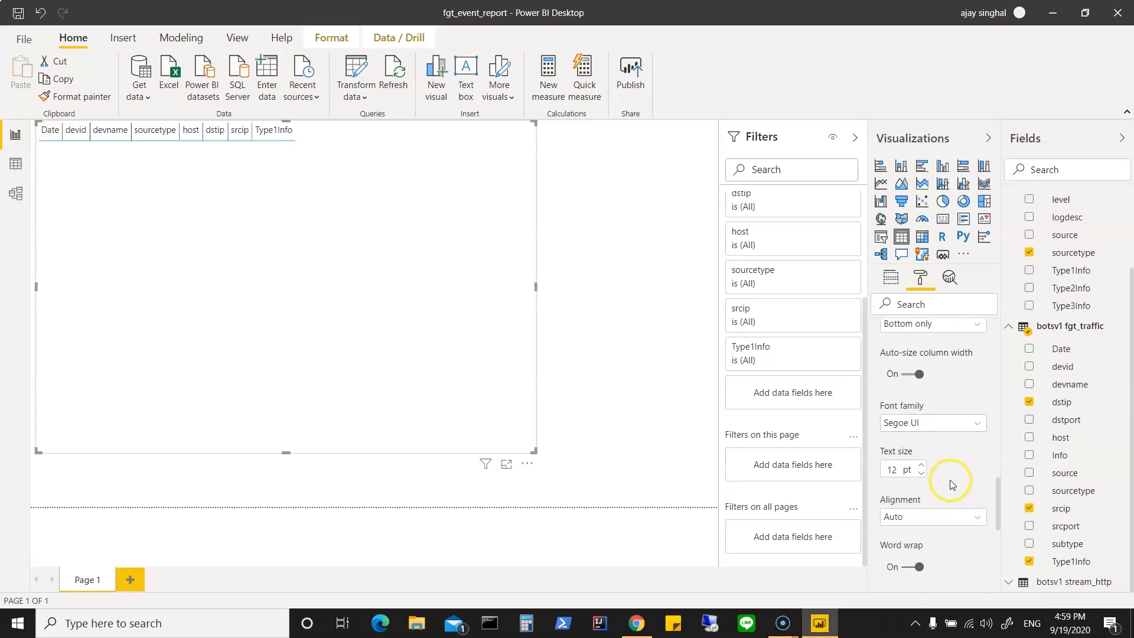
left_click(921, 465)
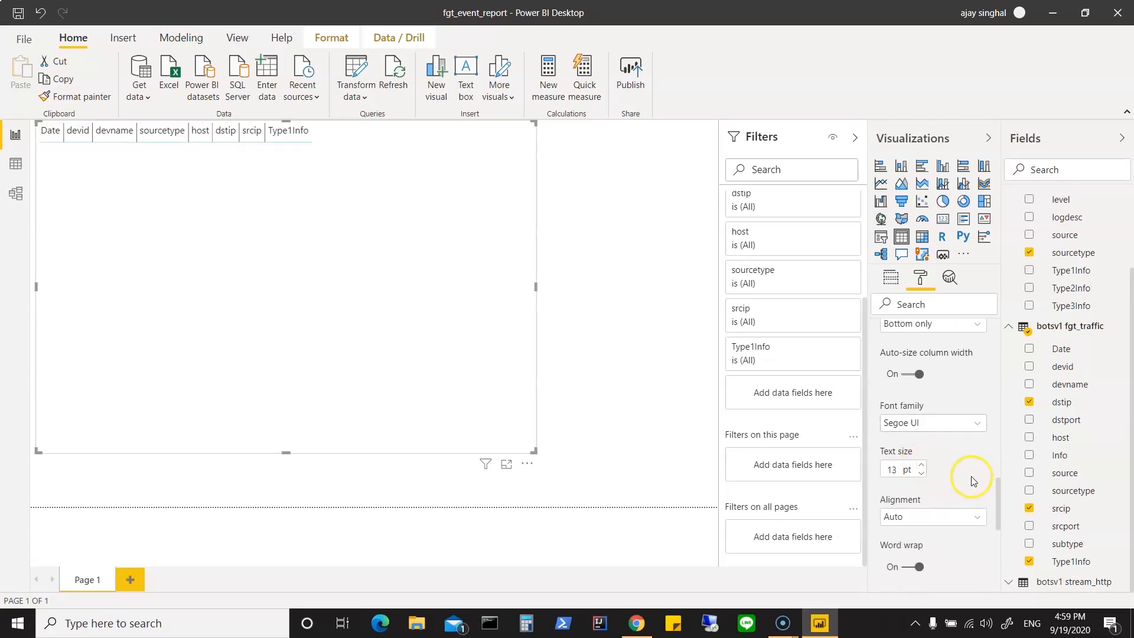
Step: Examine the report table's formatting options for values and totals
scroll(975, 485, "down", 6)
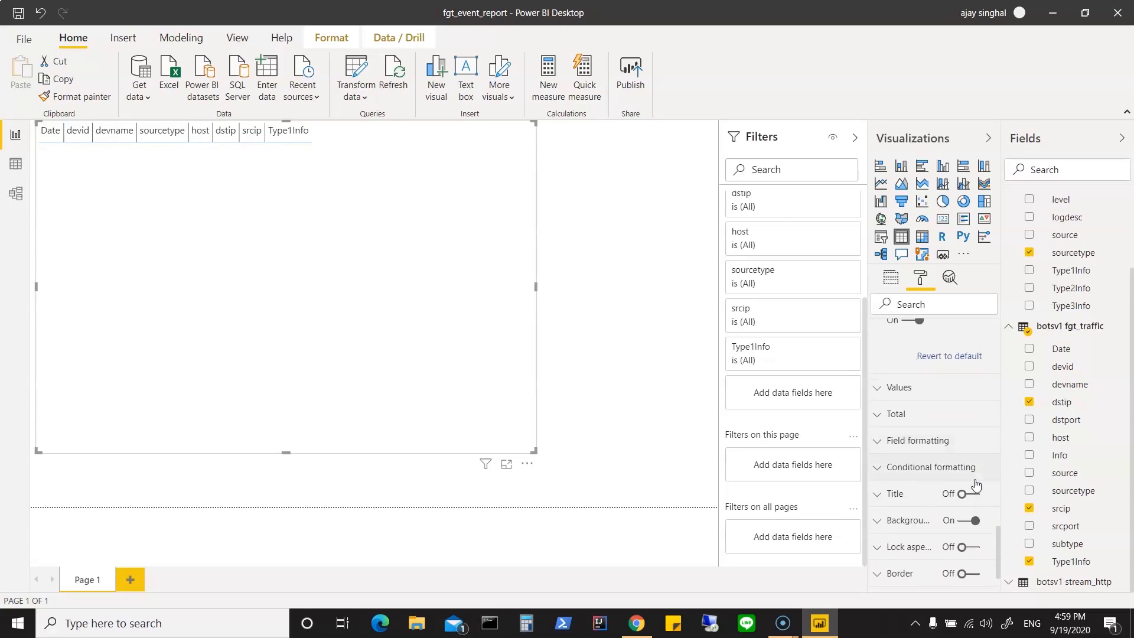
left_click(879, 388)
scroll(972, 467, "down", 4)
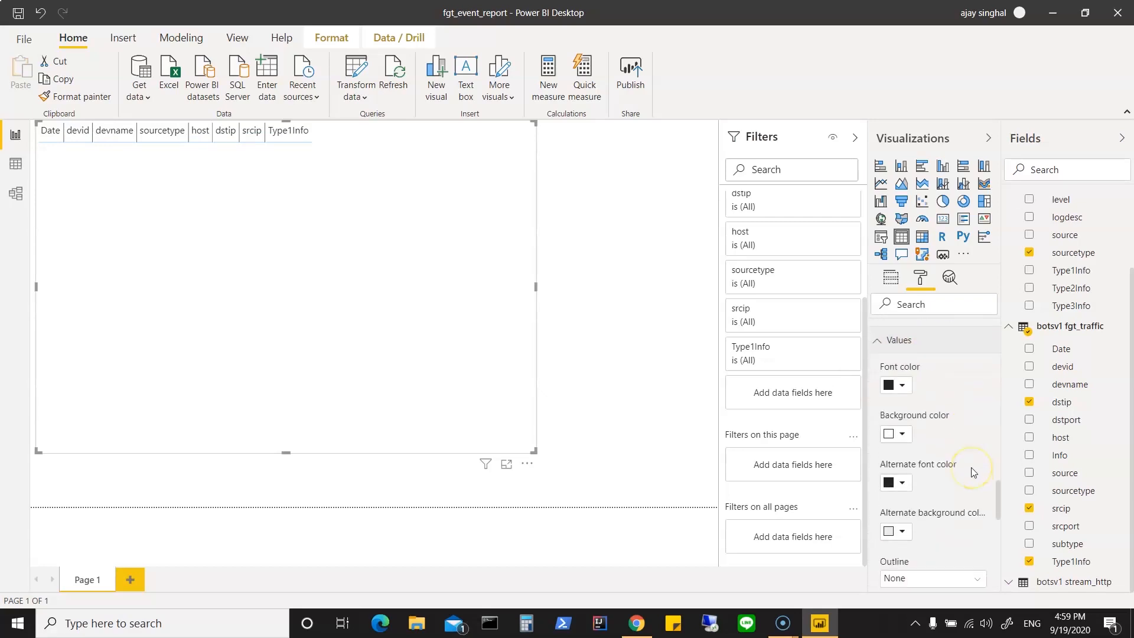
scroll(968, 461, "up", 5)
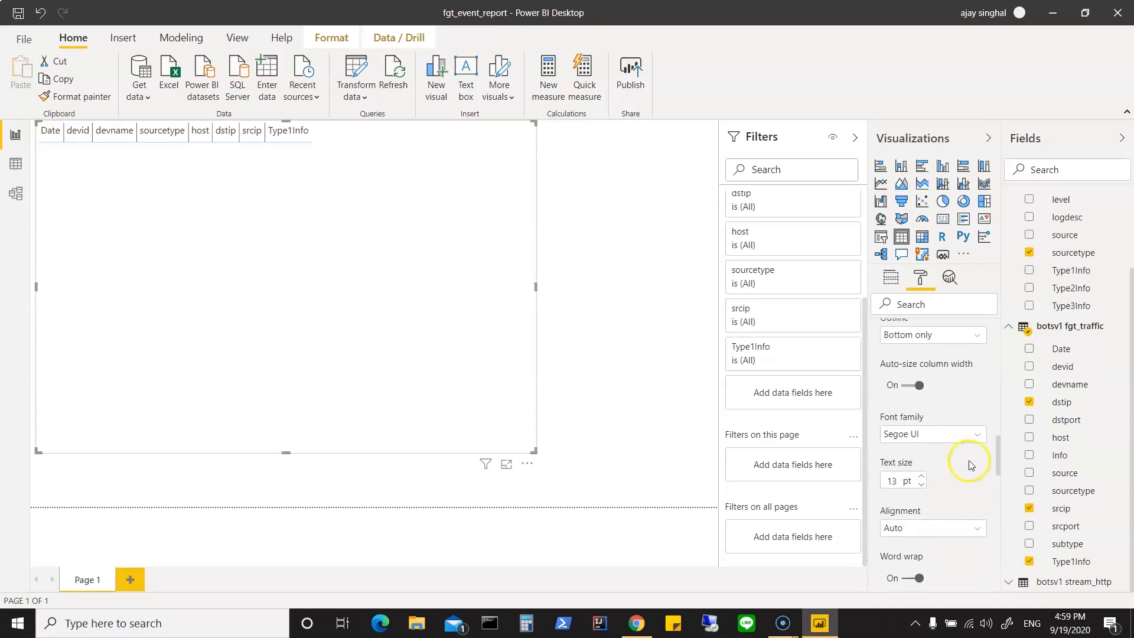
scroll(965, 448, "down", 2)
scroll(966, 448, "down", 1)
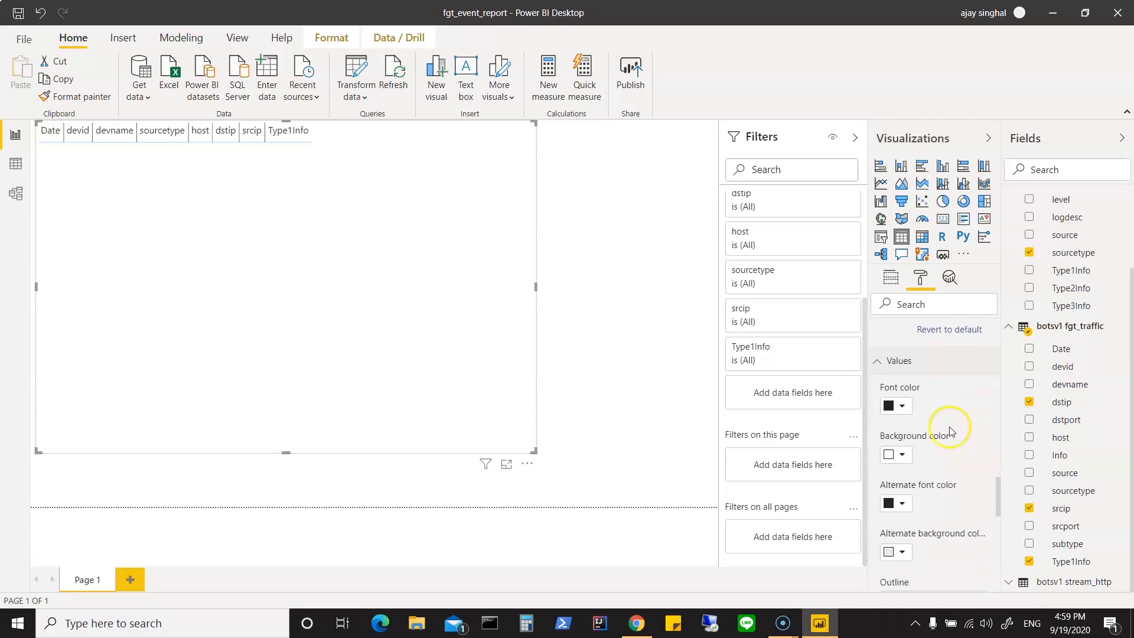
left_click(877, 361)
scroll(966, 447, "down", 1)
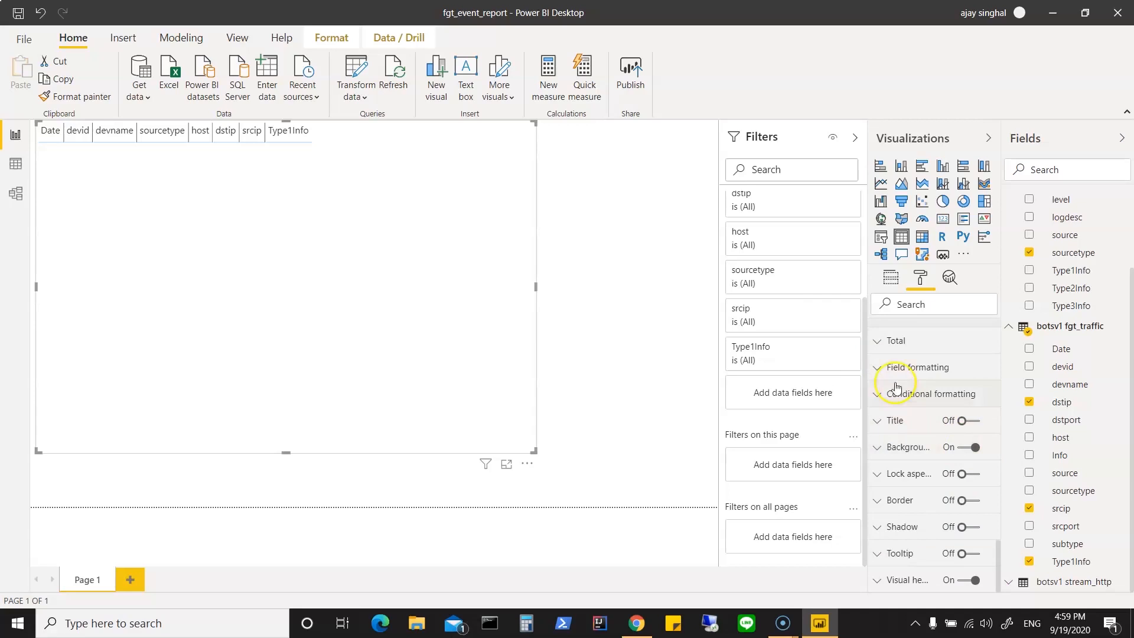
left_click(876, 342)
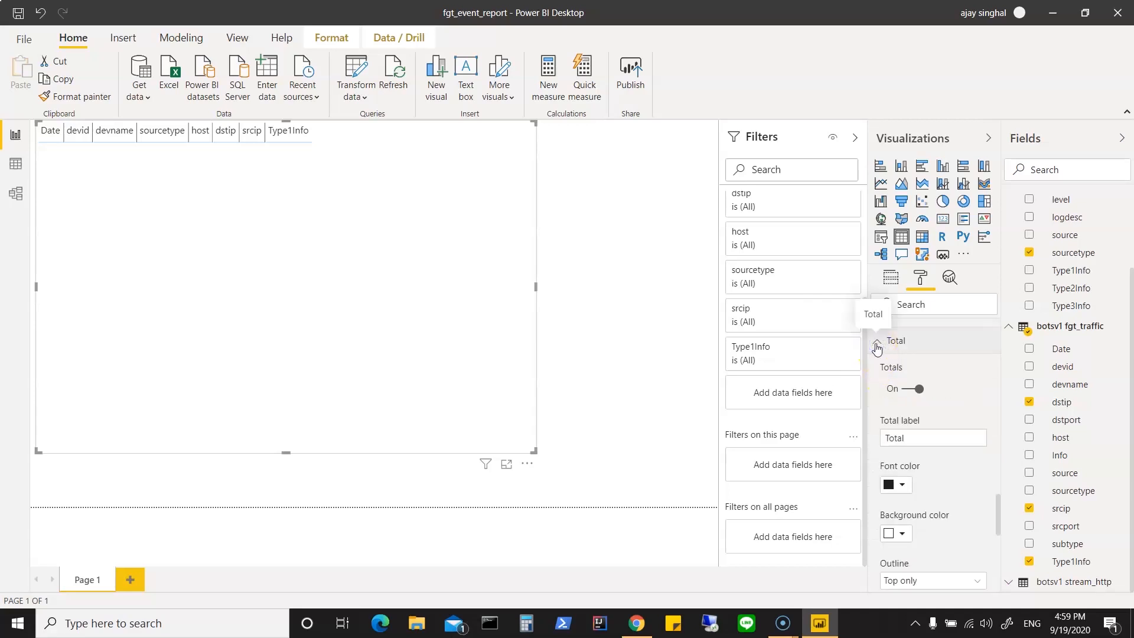
left_click(877, 348)
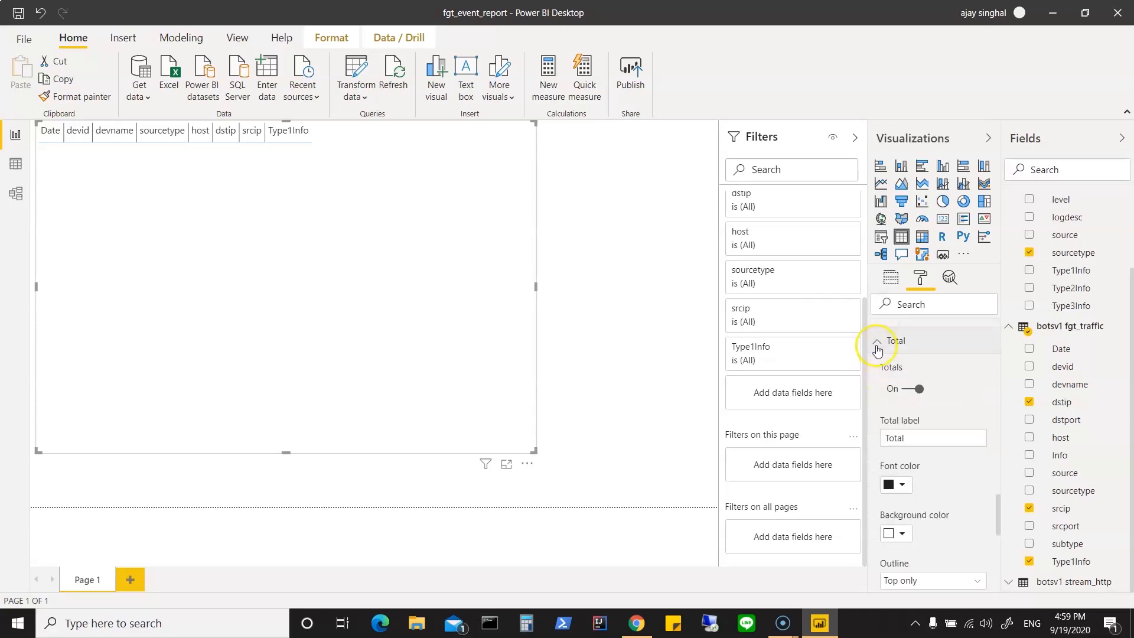
Step: Examine the Date column's field formatting and the remaining format options, and return to the table's list of value fields
left_click(880, 369)
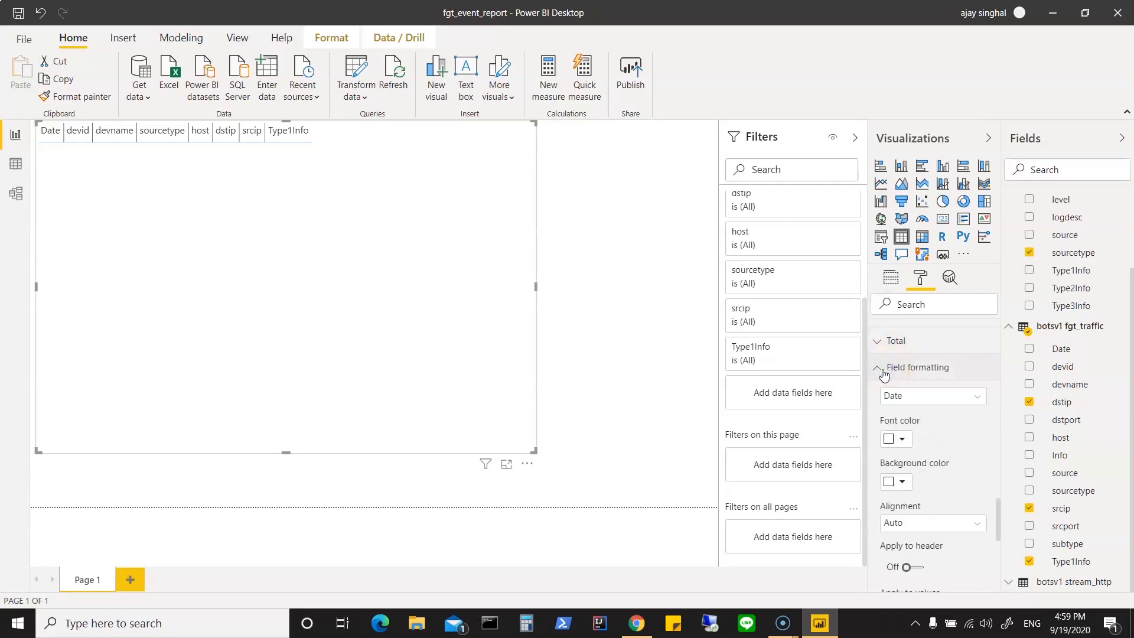
left_click(974, 402)
left_click(976, 401)
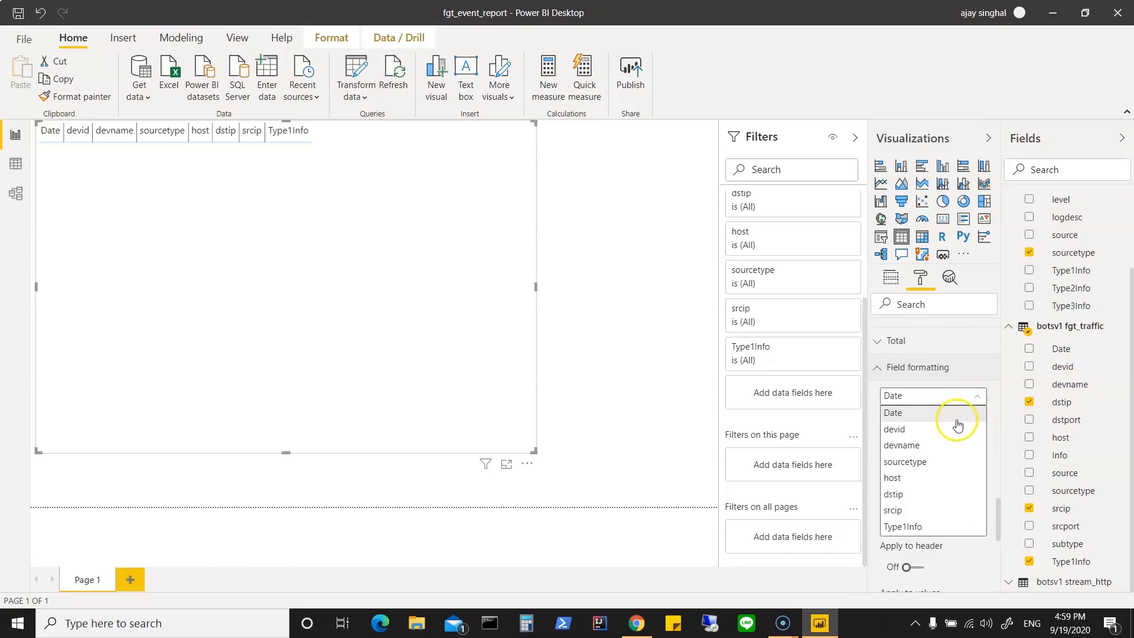
left_click(957, 417)
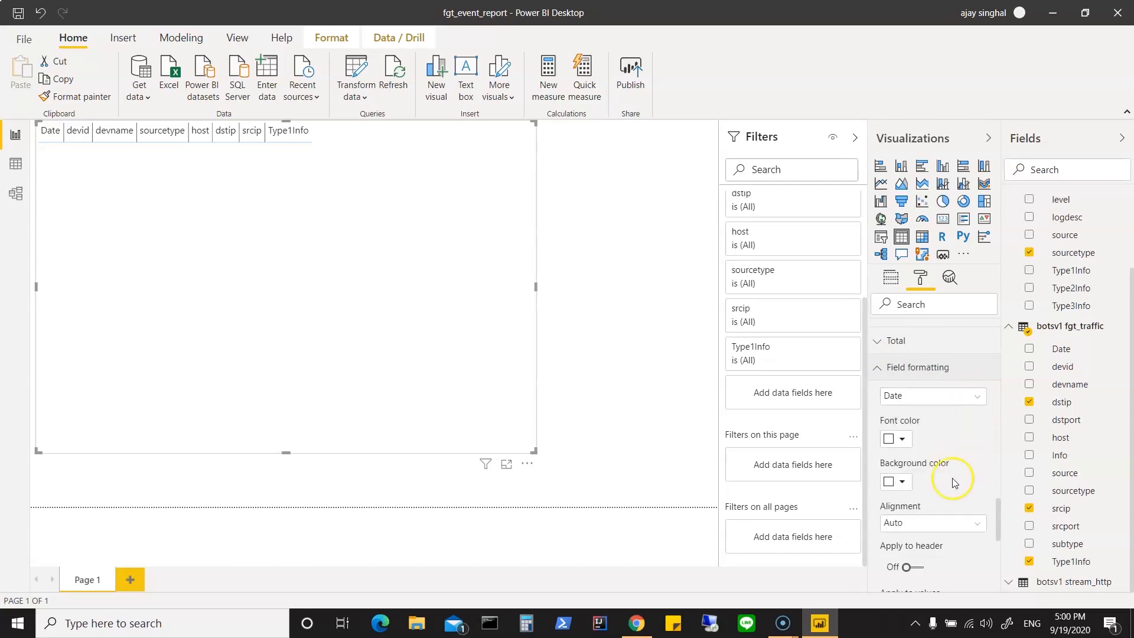
scroll(952, 482, "down", 5)
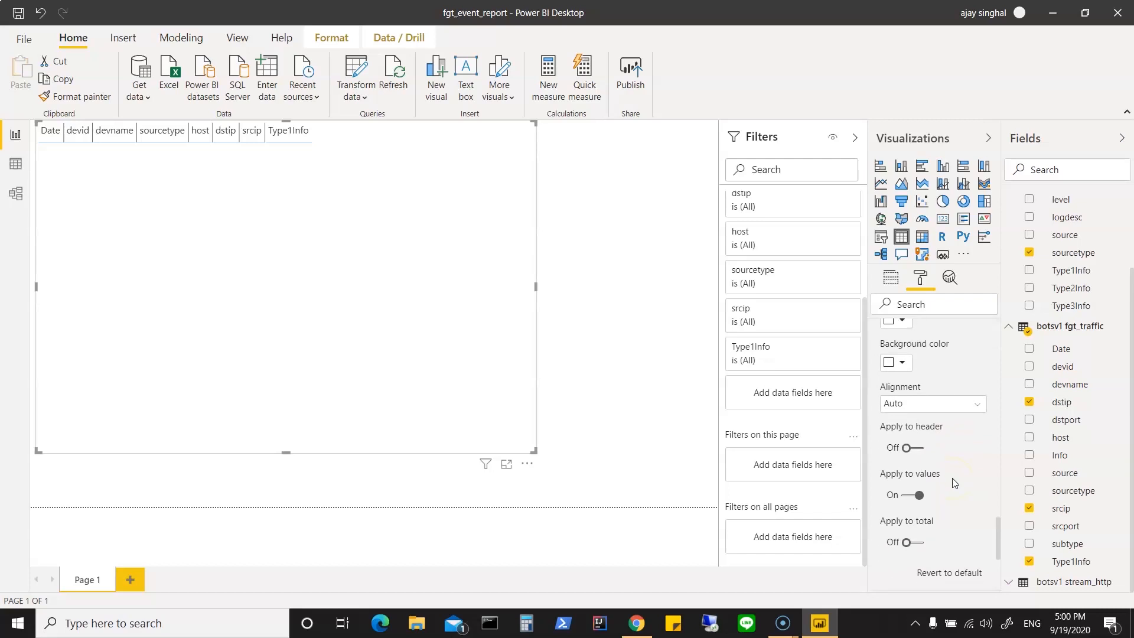
scroll(953, 483, "down", 5)
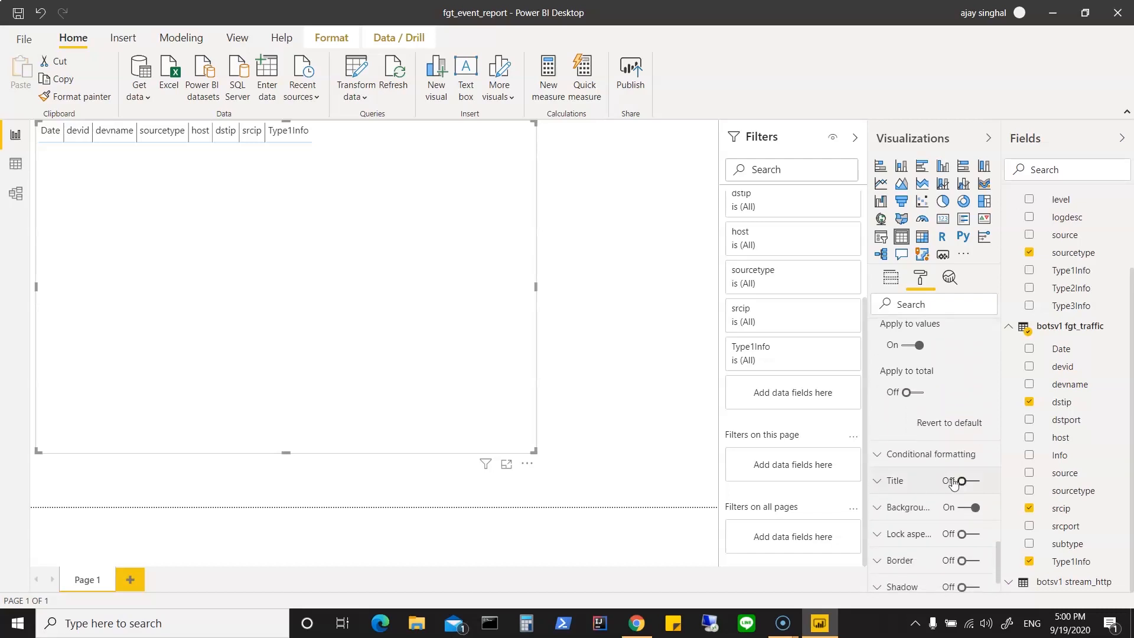
scroll(954, 483, "down", 1)
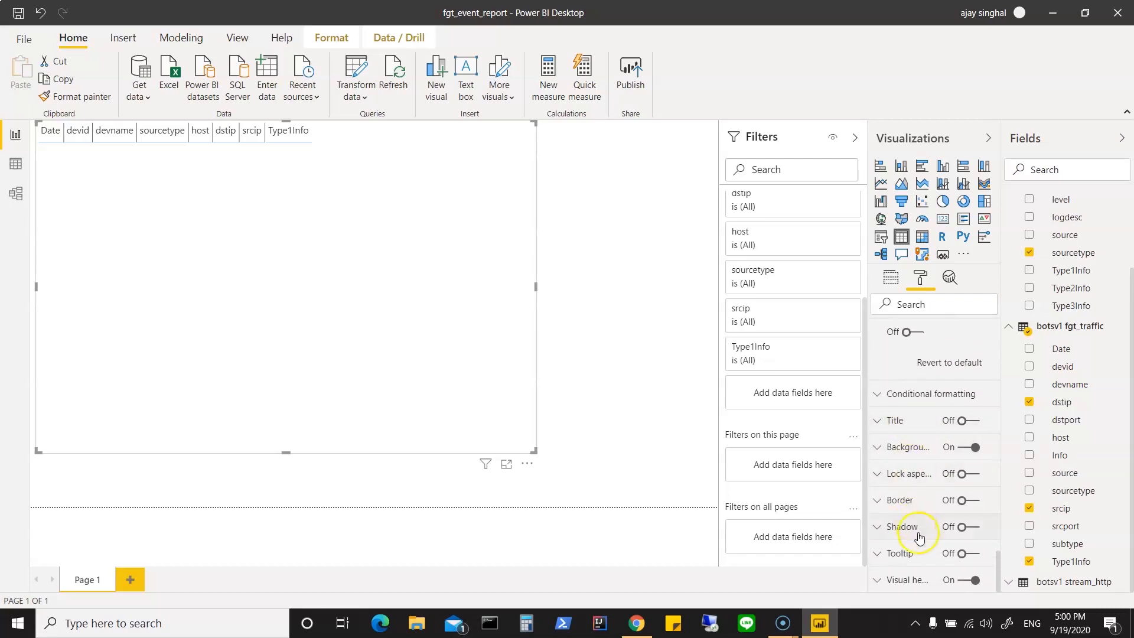
scroll(938, 550, "up", 15)
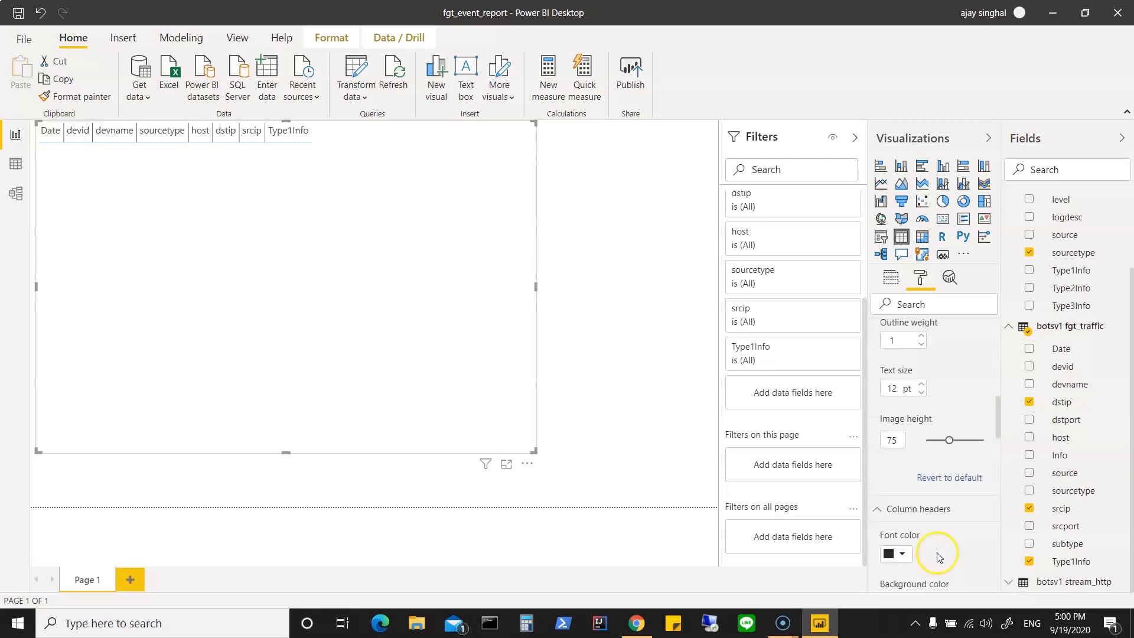
left_click(891, 277)
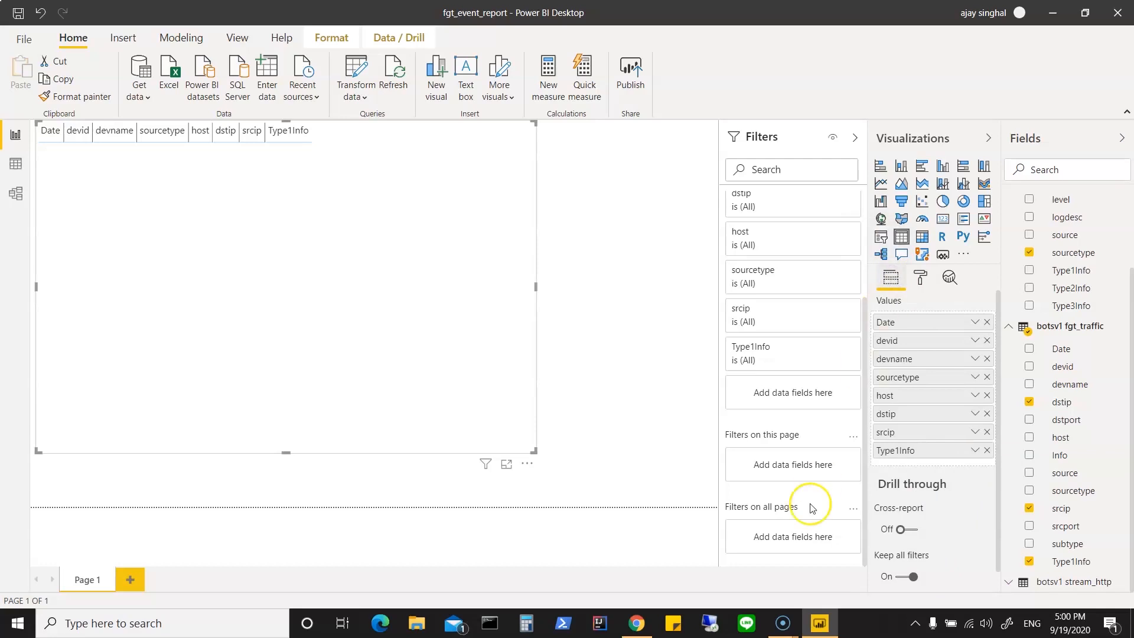
mouse_move(486, 466)
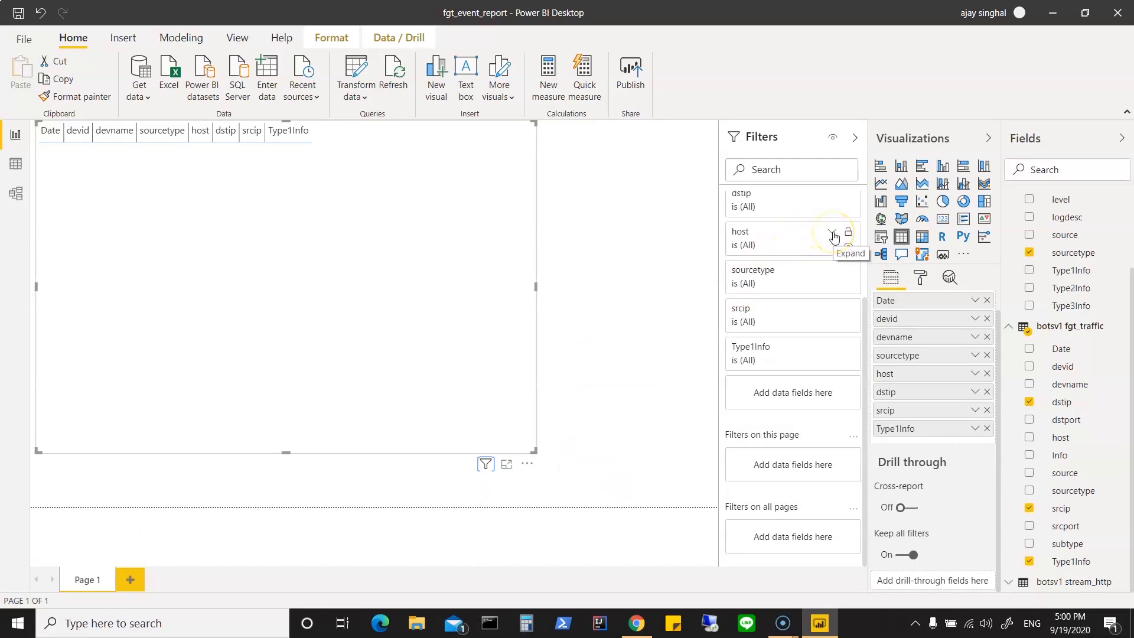
Step: Examine the available filter values for the report table's host, sourcetype and srcip fields
left_click(831, 234)
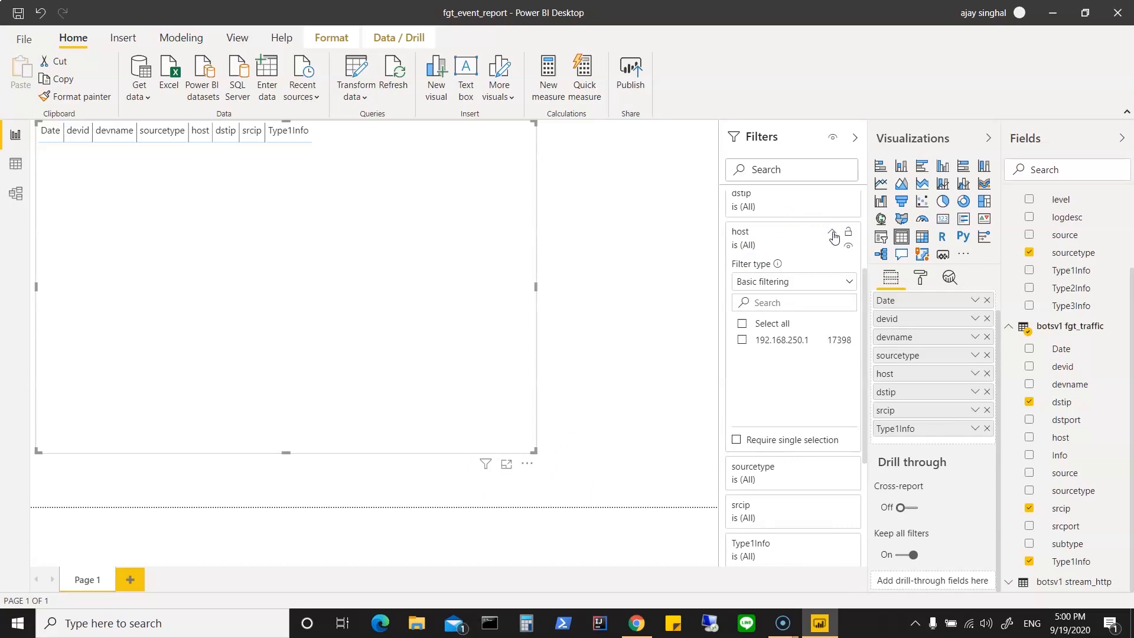
left_click(832, 234)
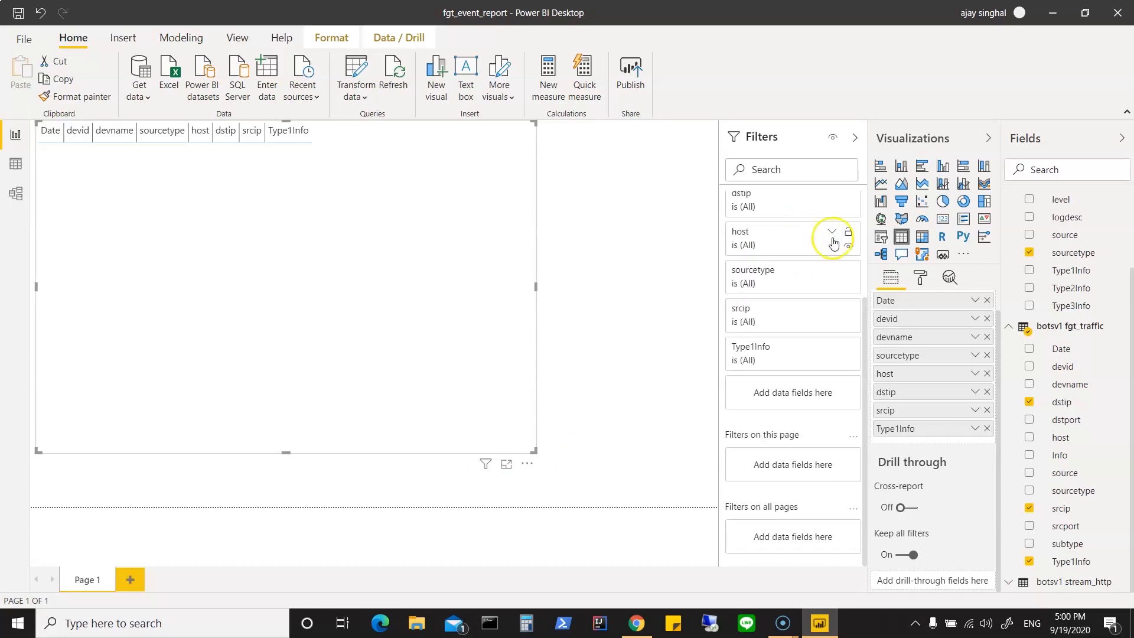
left_click(832, 273)
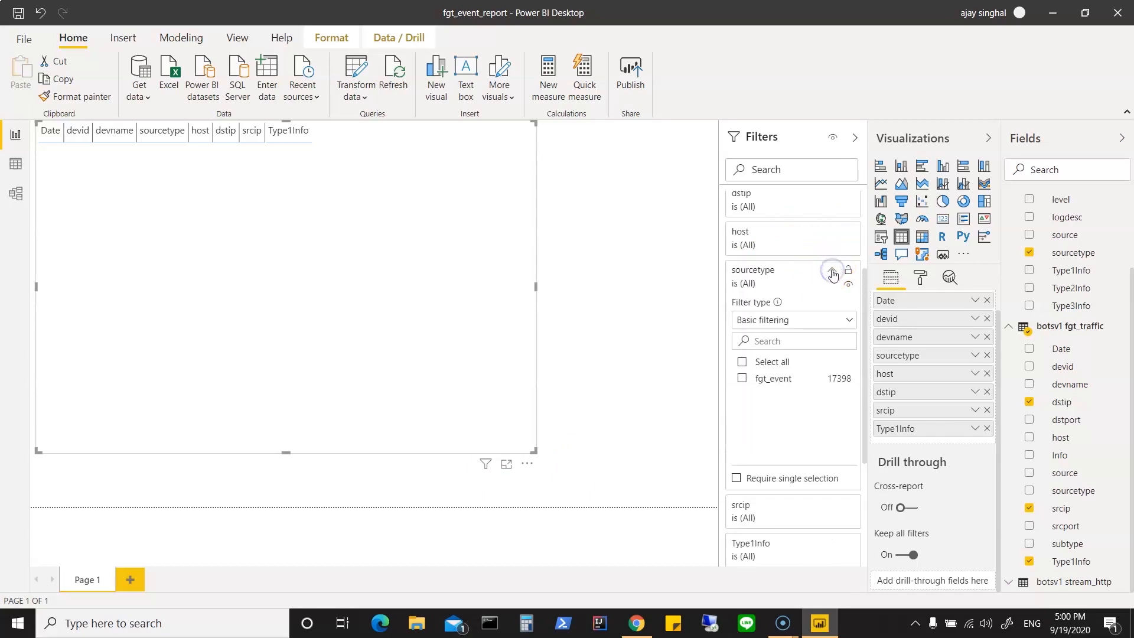
left_click(832, 271)
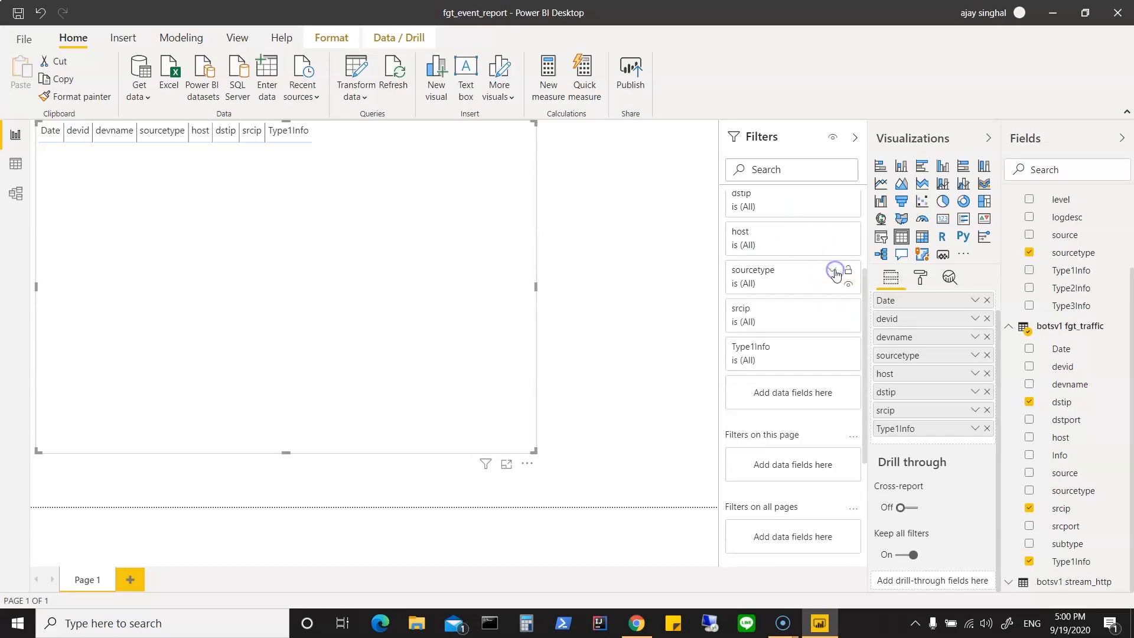
left_click(832, 309)
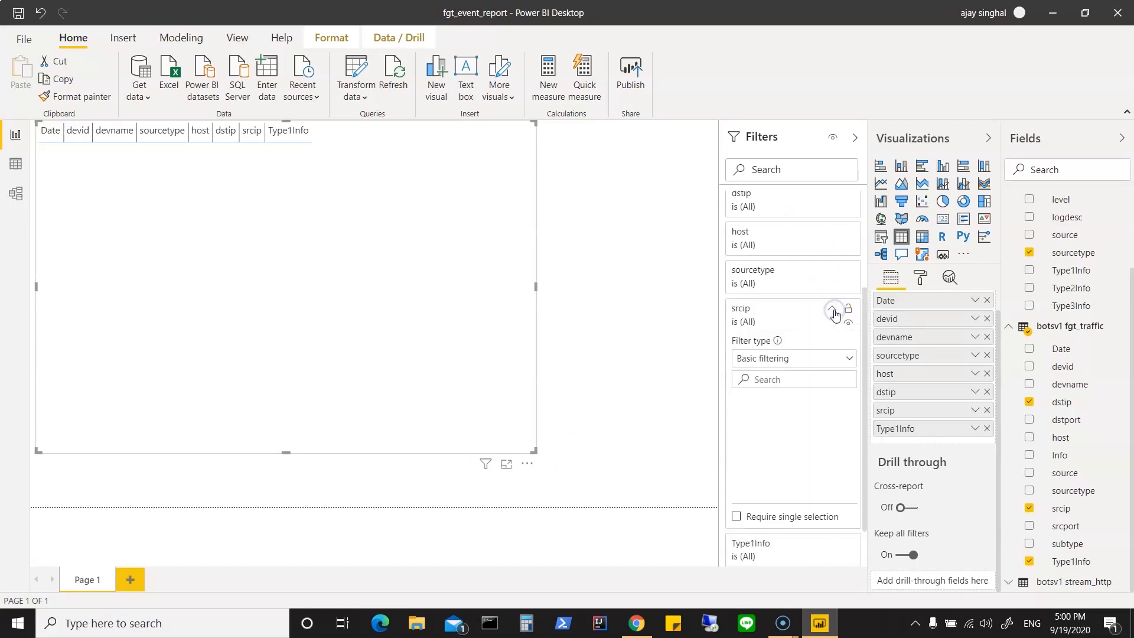
mouse_move(853, 397)
left_mouse_down()
mouse_move(859, 495)
mouse_move(862, 399)
left_mouse_up()
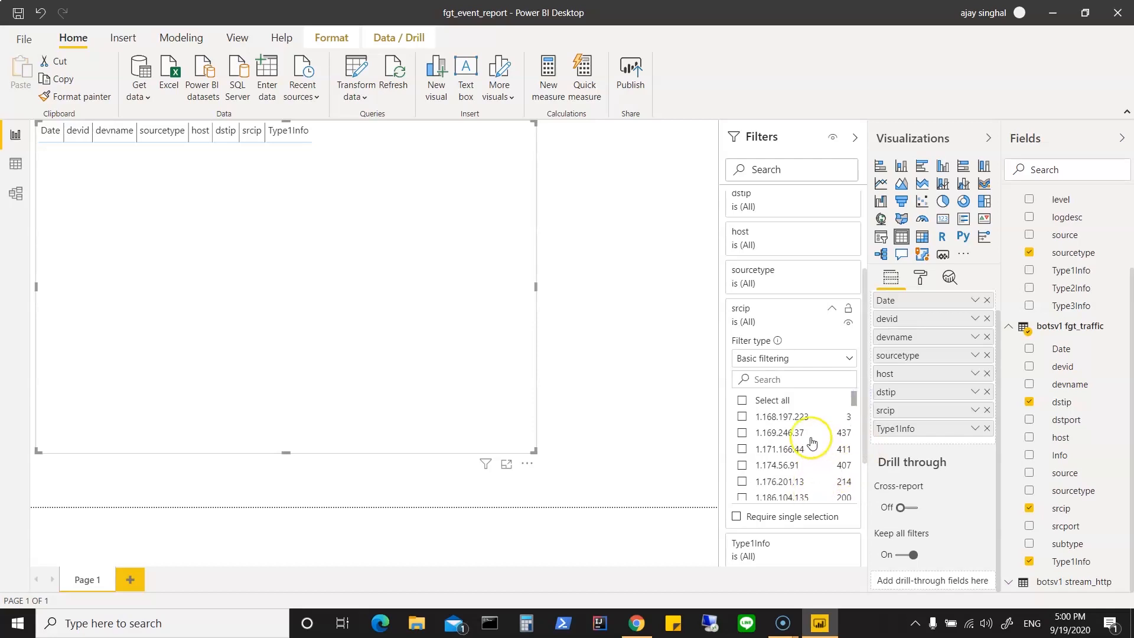
scroll(811, 442, "down", 10)
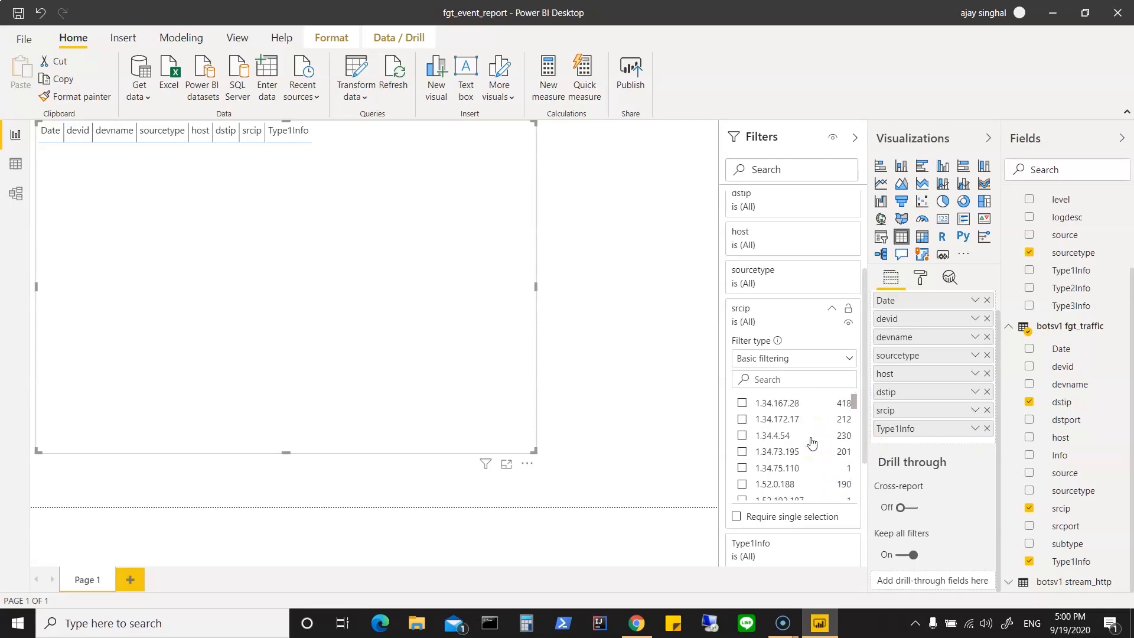
scroll(812, 442, "down", 15)
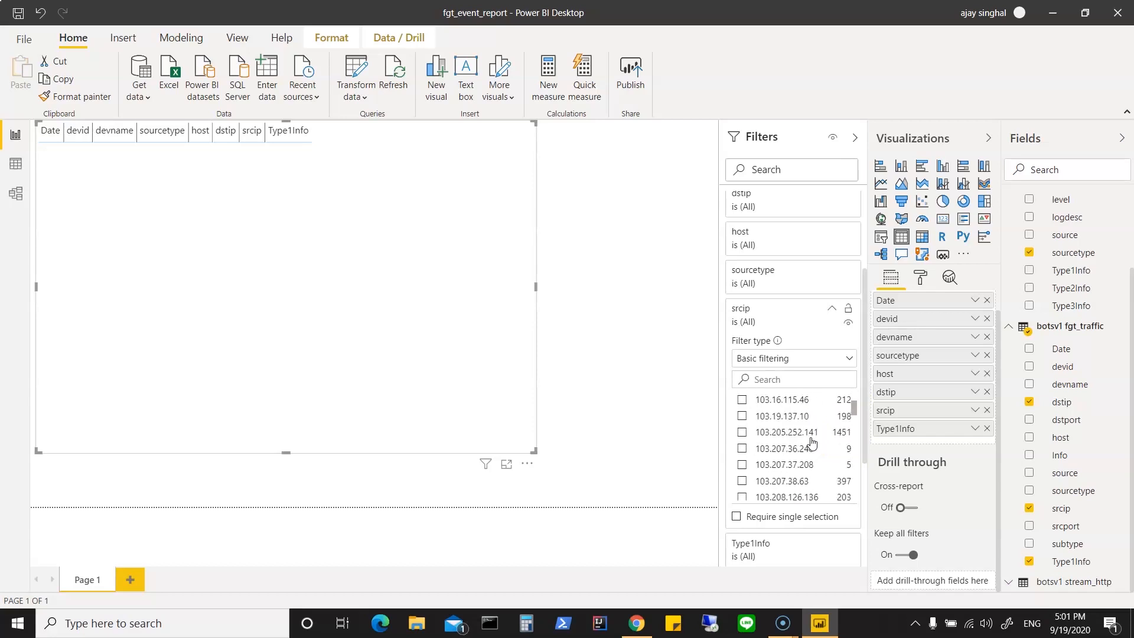
scroll(811, 442, "down", 15)
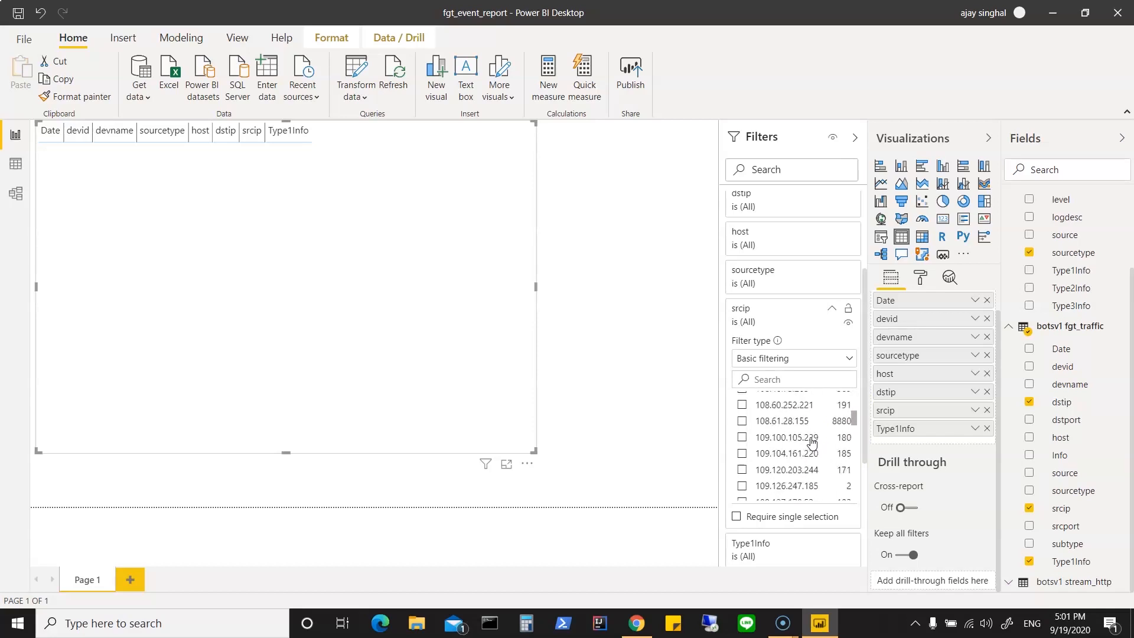
scroll(811, 442, "down", 8)
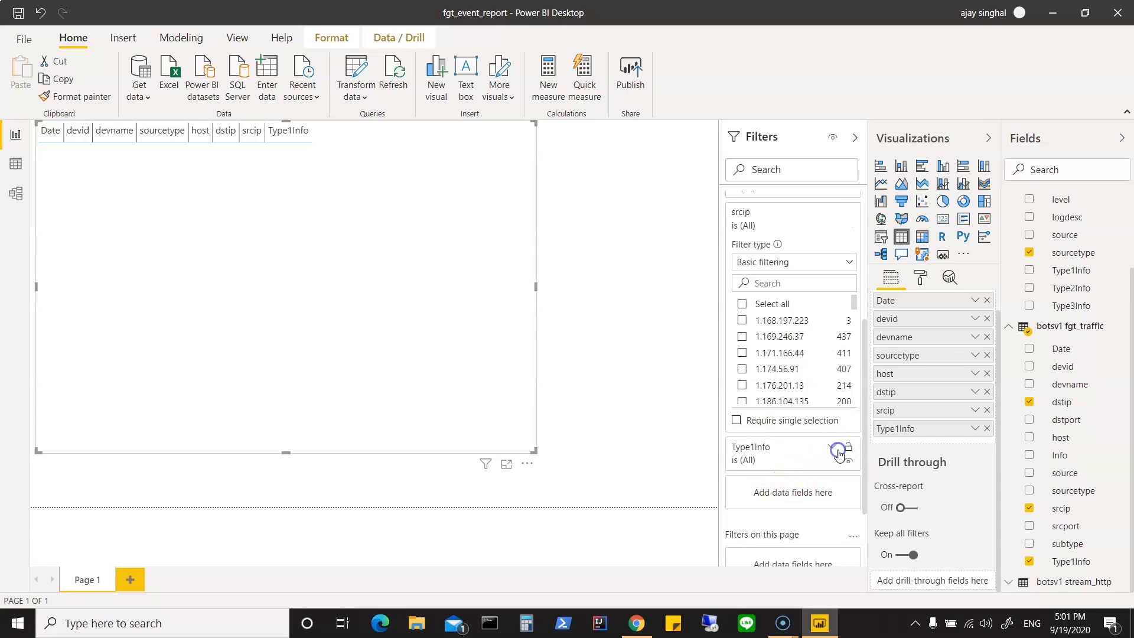
Step: Check the available filter values for the report table's Type1Info field and collapse that filter
left_click(838, 452)
scroll(814, 468, "down", 3)
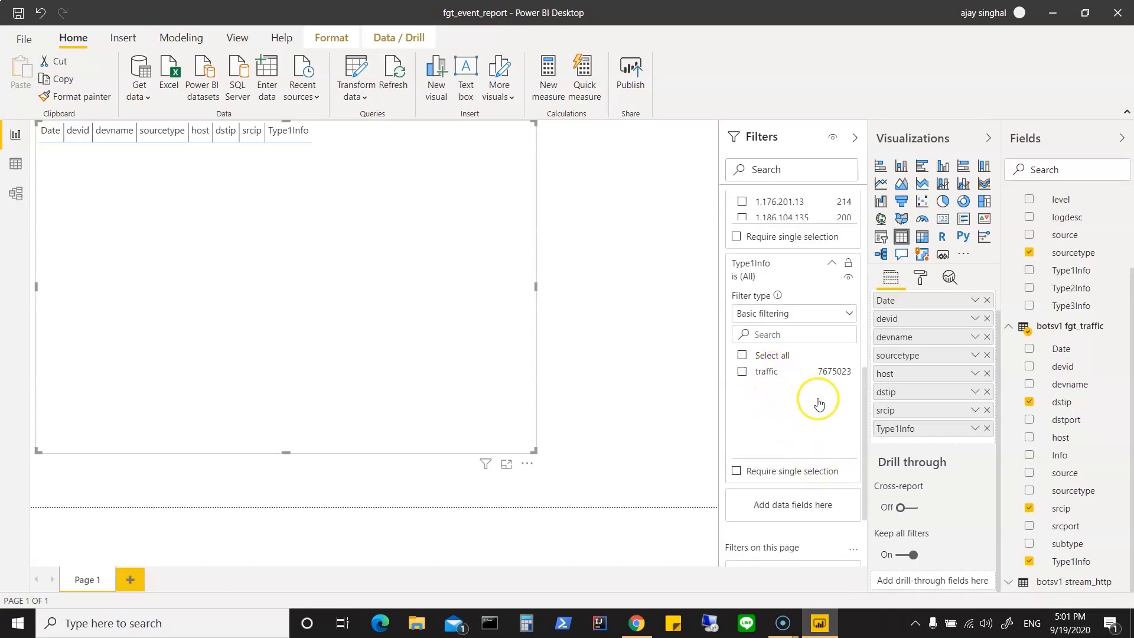
scroll(818, 401, "up", 2)
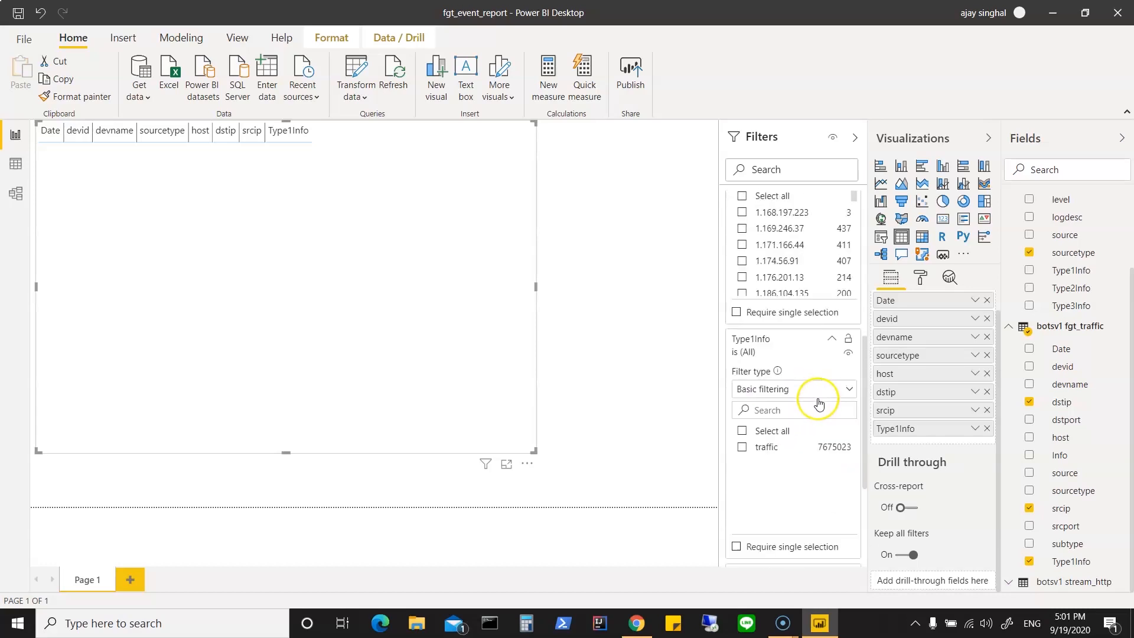
left_click(832, 350)
scroll(832, 352, "up", 4)
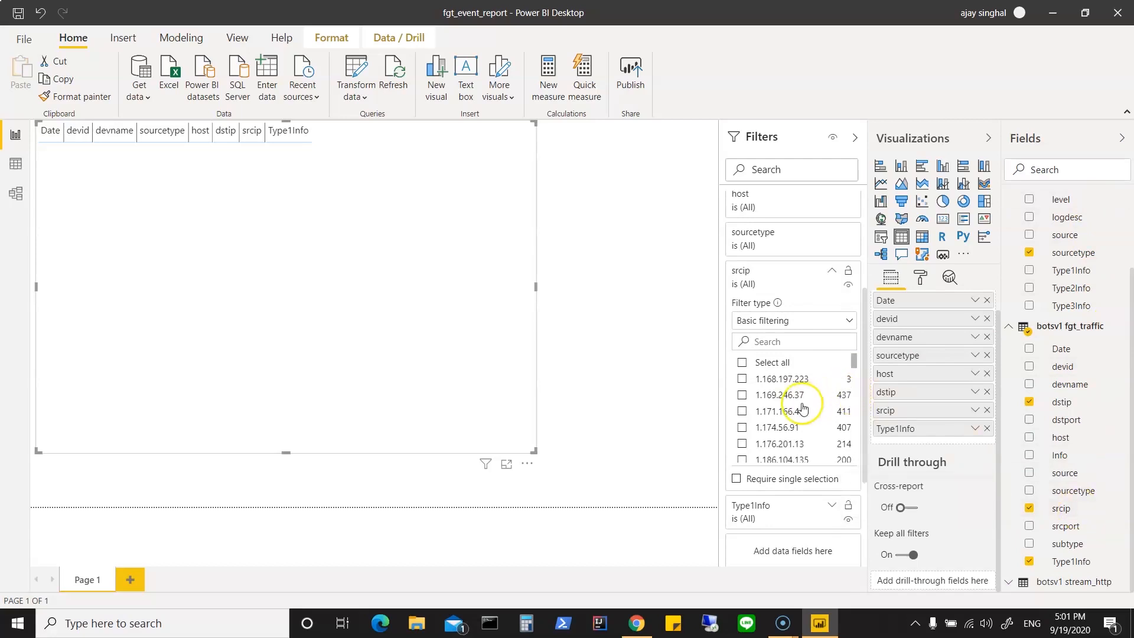
scroll(797, 401, "up", 3)
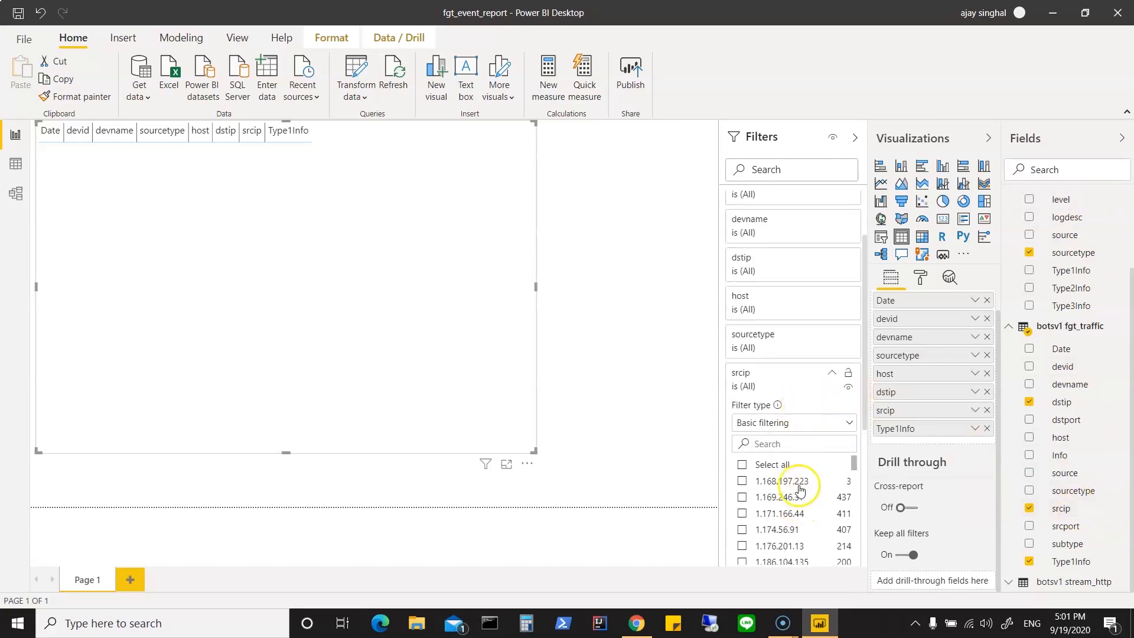
Step: Search the srcip filter's values for 250, look through the matches and clear the search
left_click(794, 443)
type("250")
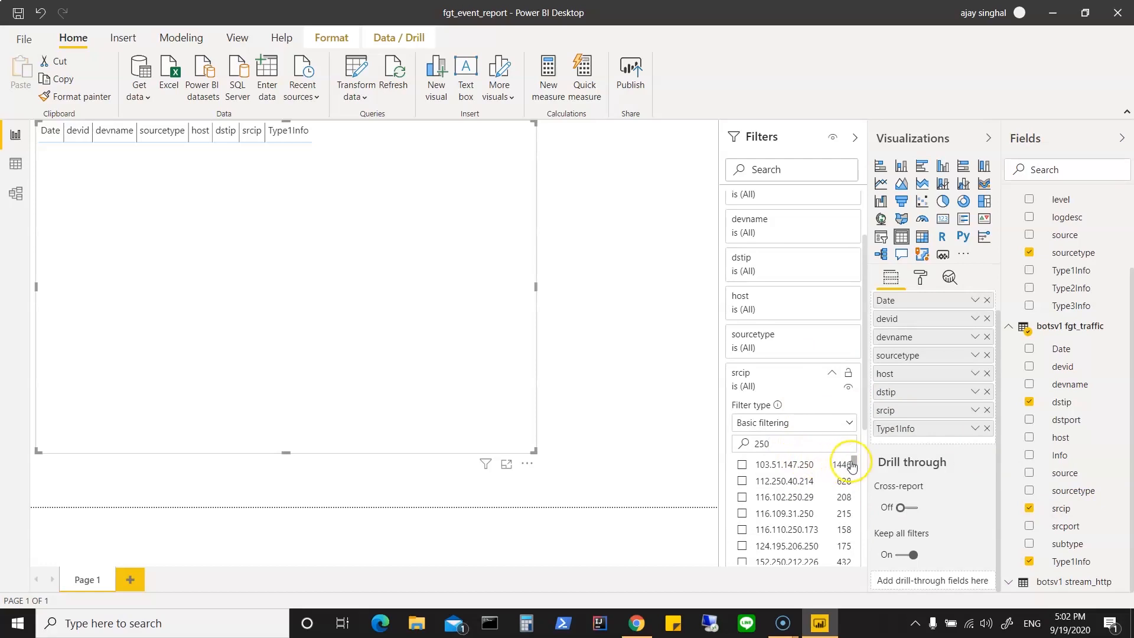
left_click_drag(856, 461, 854, 495)
key("BackSpace")
key("BackSpace")
key("BackSpace")
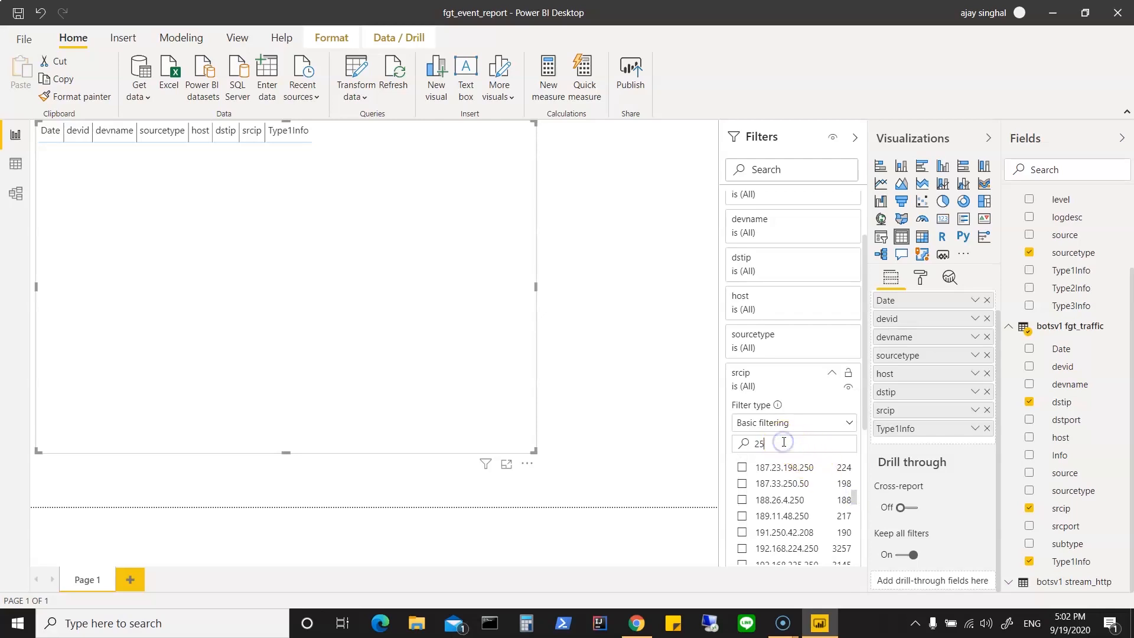
Step: Inspect the fgt_event table's data and its host column in the data view
left_click(16, 163)
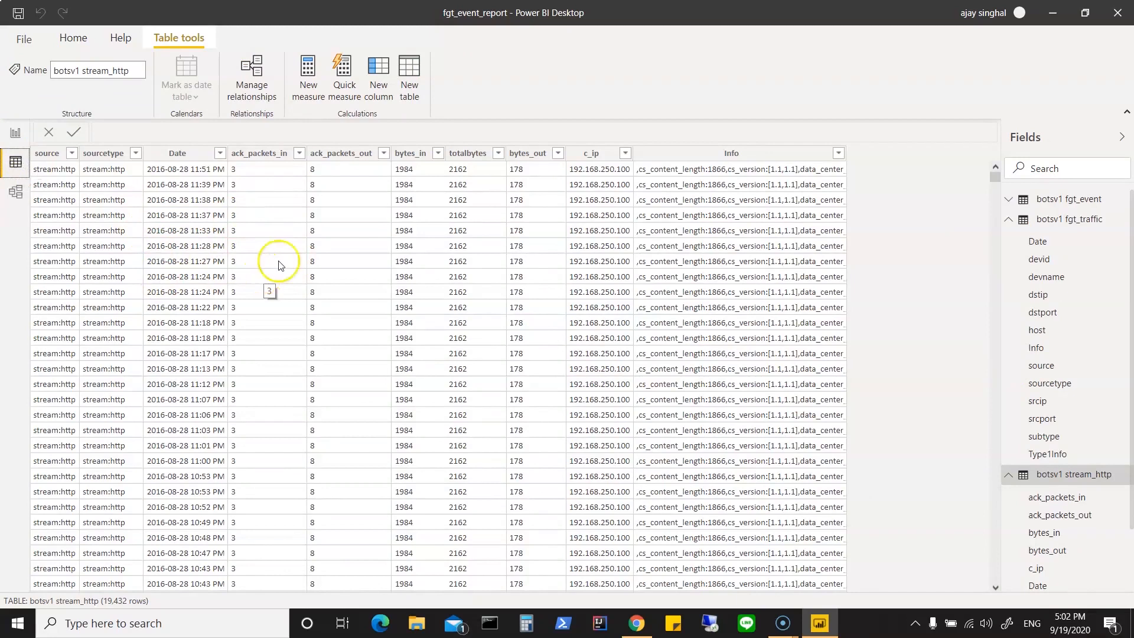
left_click(1012, 222)
left_click(1012, 220)
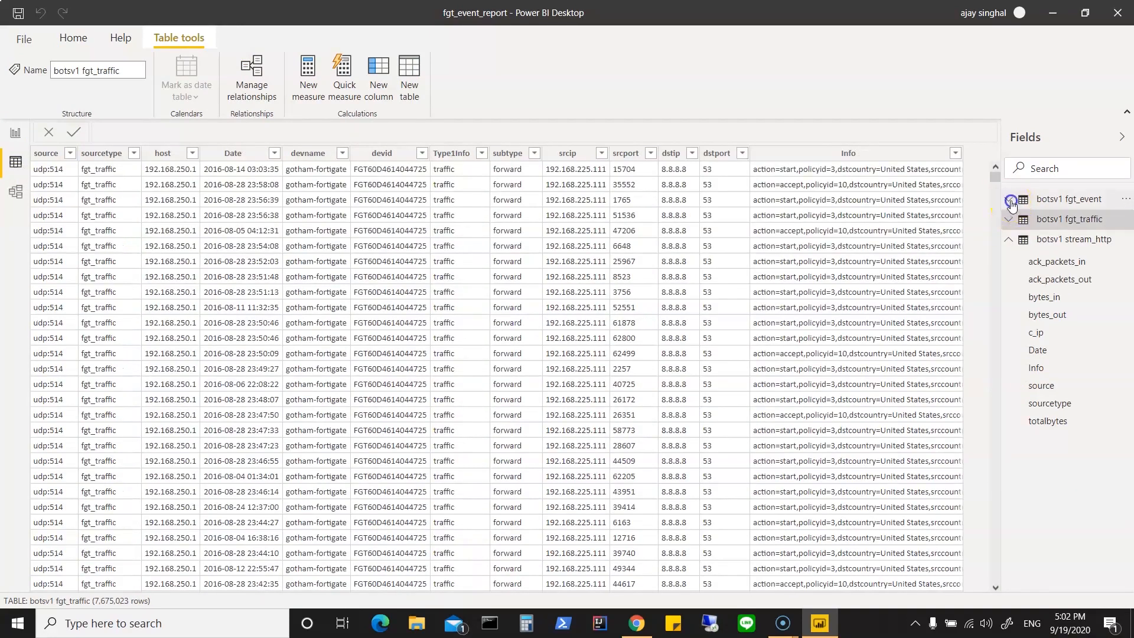
left_click(1009, 200)
left_click(1051, 239)
left_click(1039, 276)
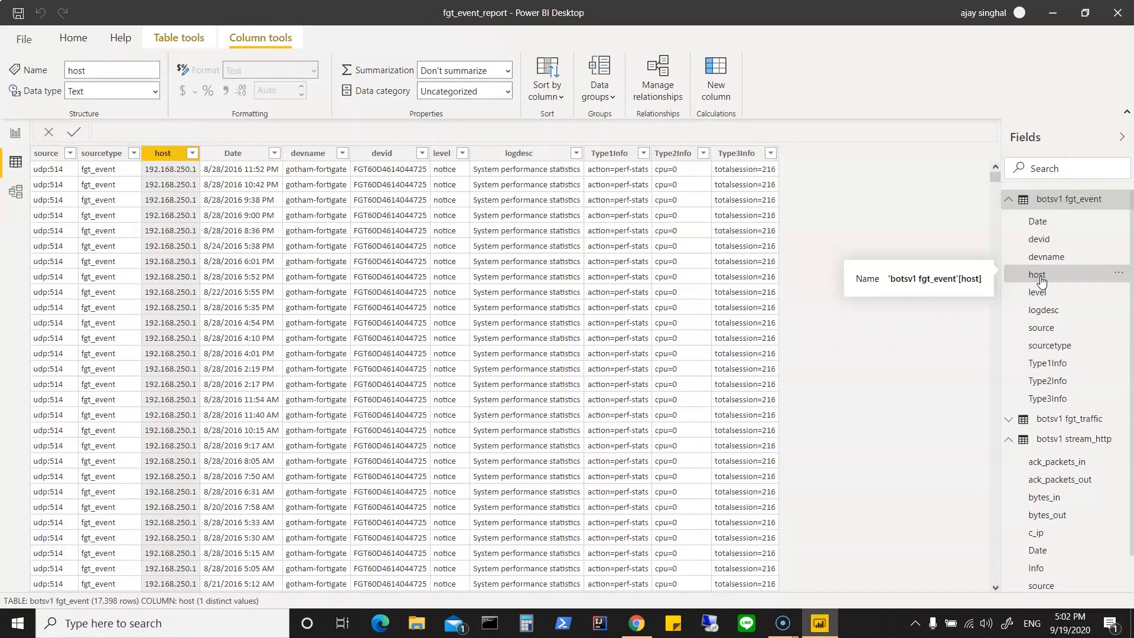
scroll(1075, 393, "down", 1)
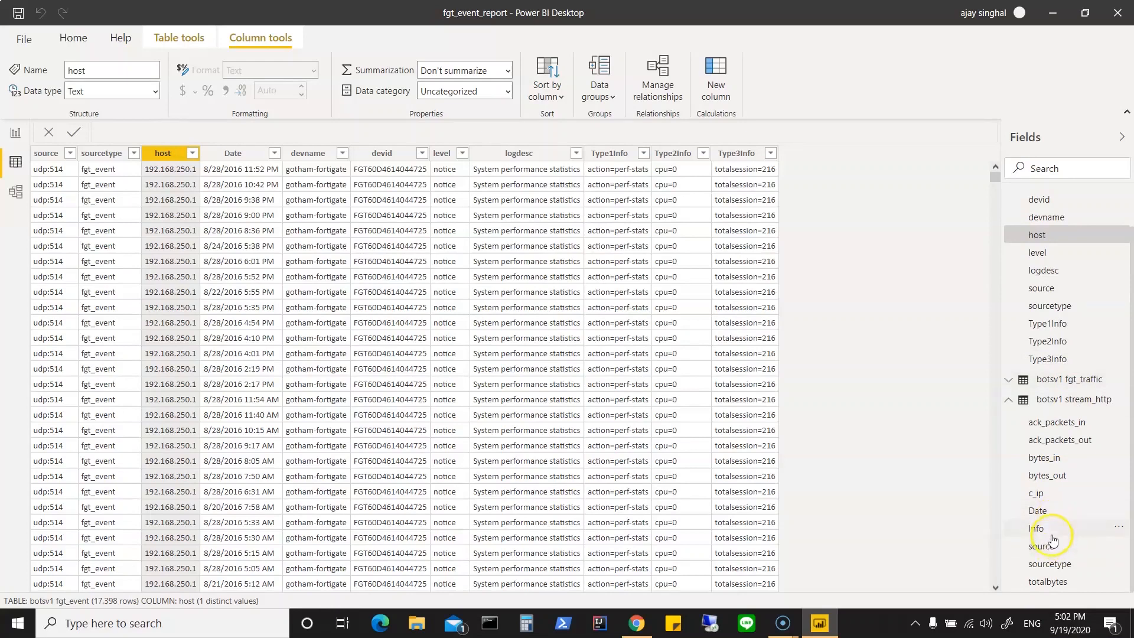
Step: Inspect the source and host columns of the fgt_traffic table, and collapse the field lists of fgt_traffic and fgt_event
left_click(1009, 381)
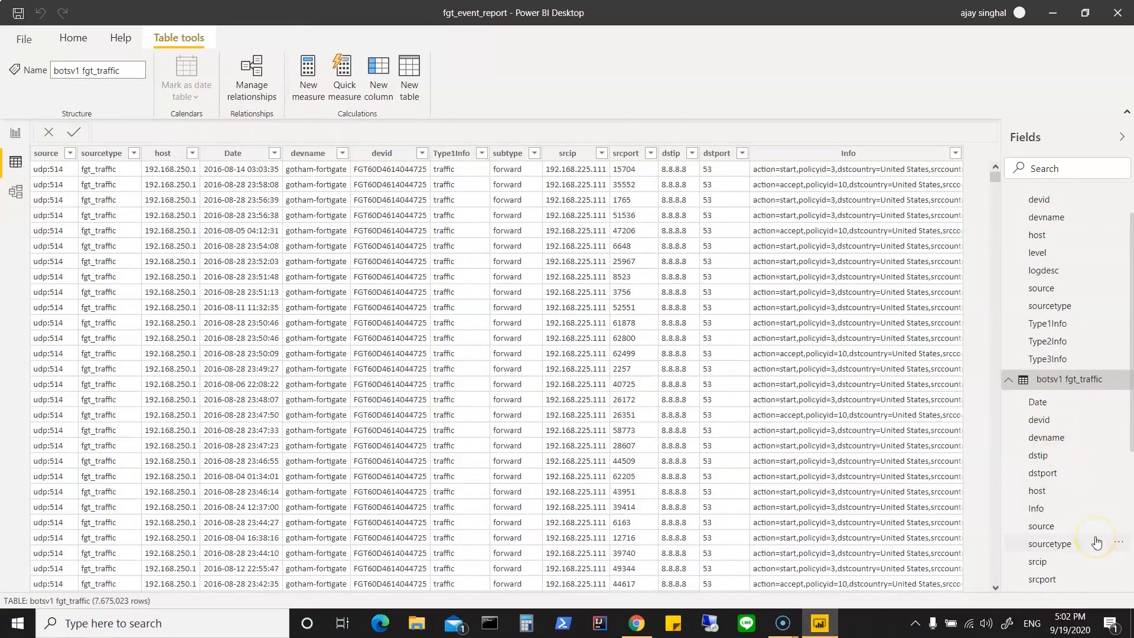
scroll(1075, 502, "down", 1)
left_click(1055, 462)
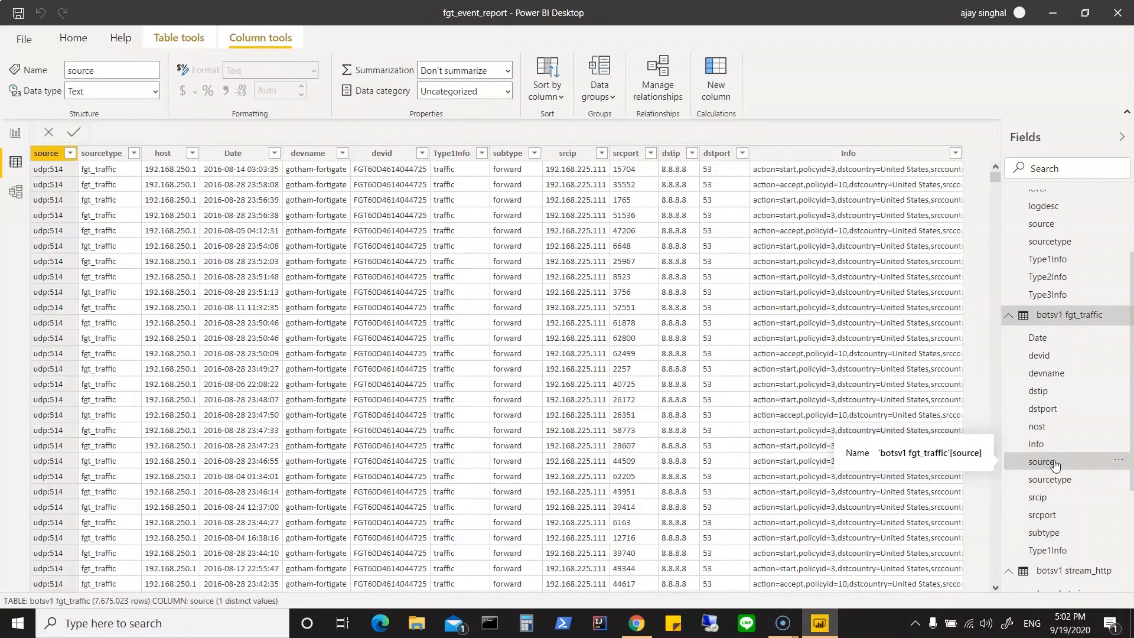
left_click(1051, 428)
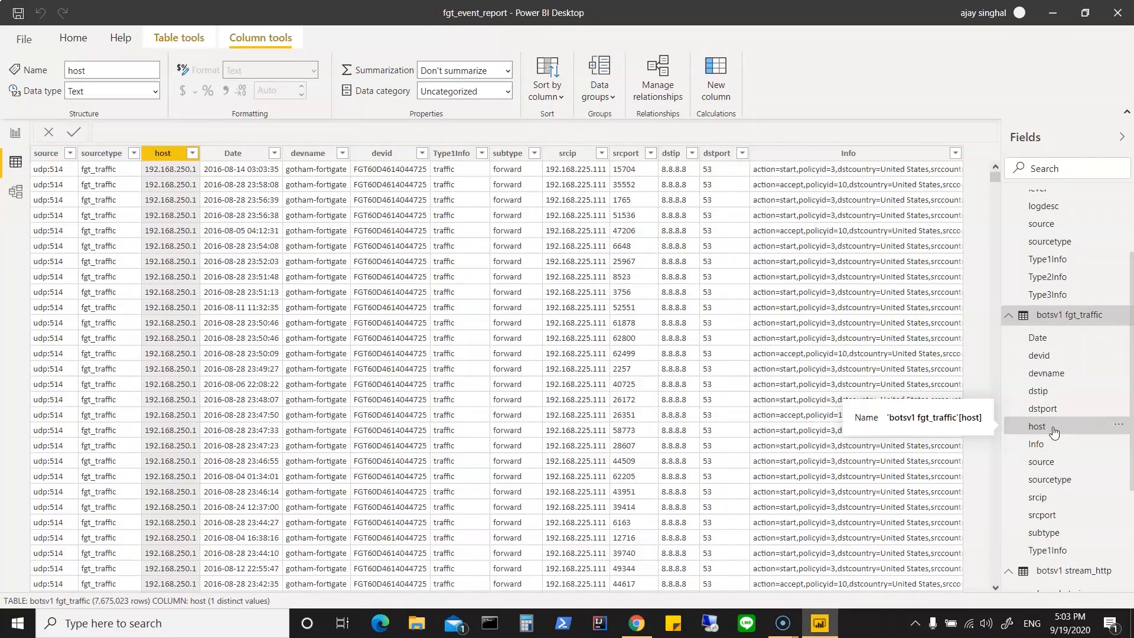
left_click(1010, 317)
scroll(1010, 283, "up", 2)
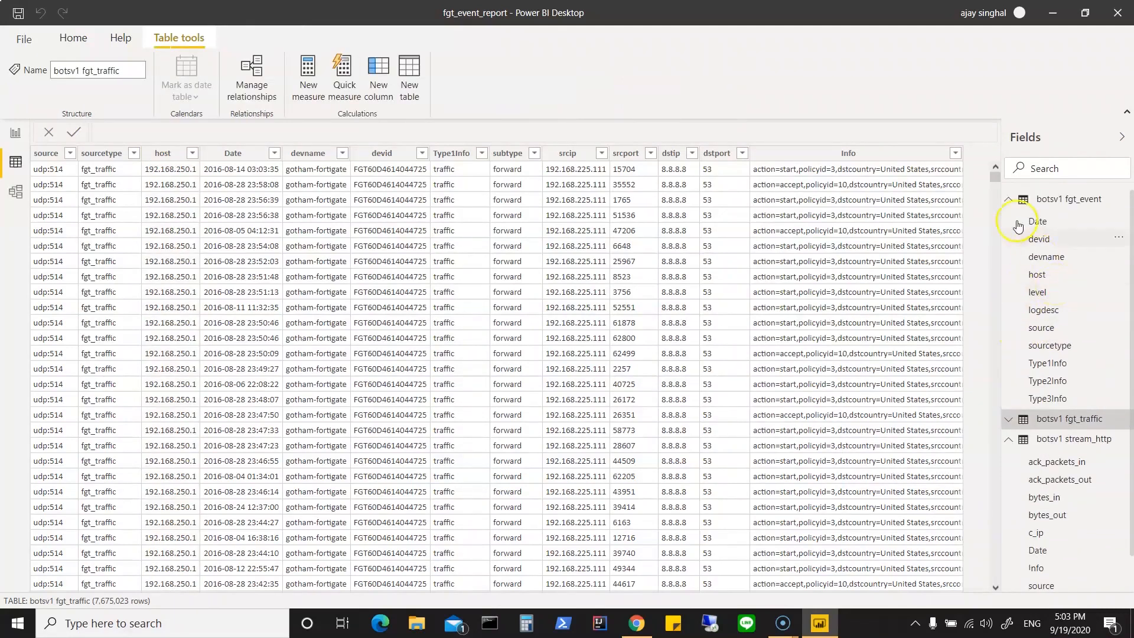
left_click(1009, 200)
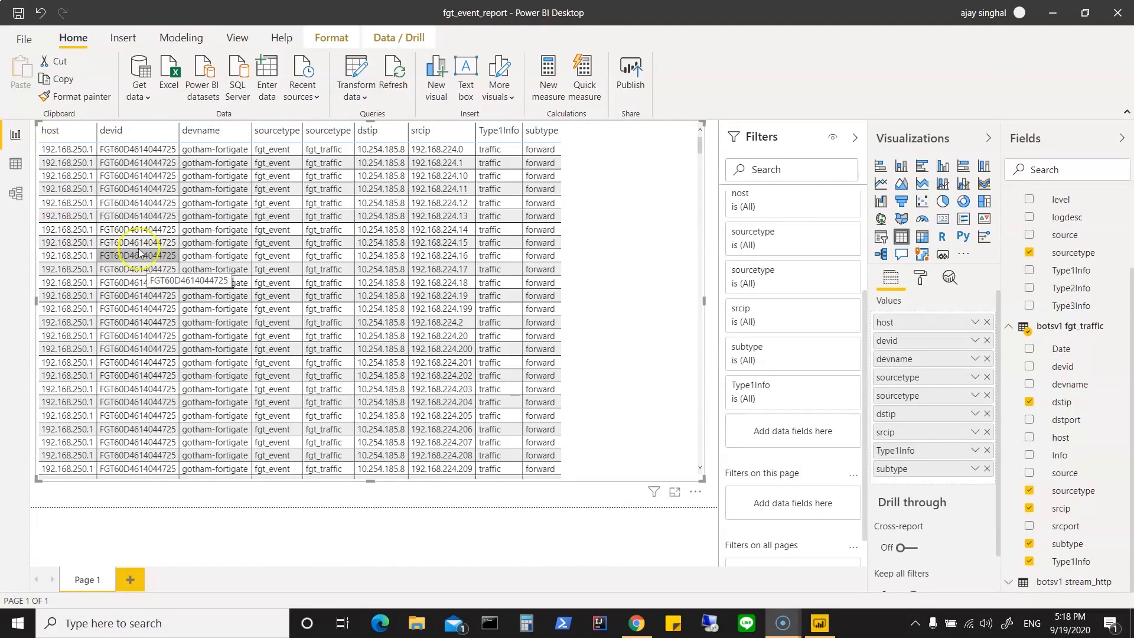
Step: Delete the model relationship between the host fields of fgt_traffic and fgt_event, and return to the report page
left_click(20, 198)
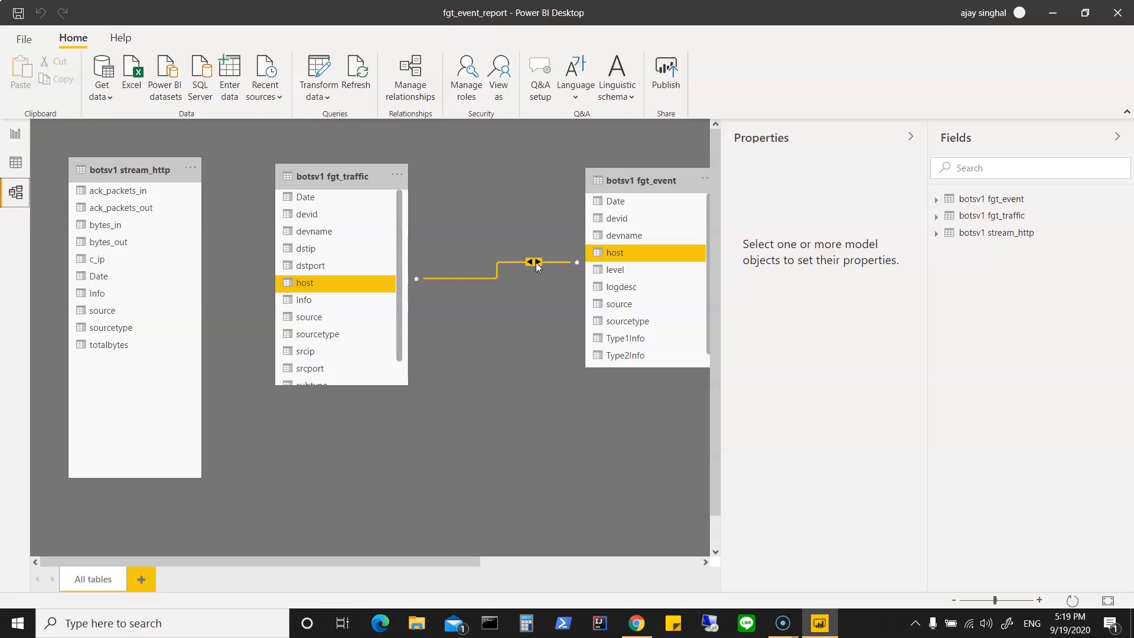
right_click(536, 262)
left_click(539, 269)
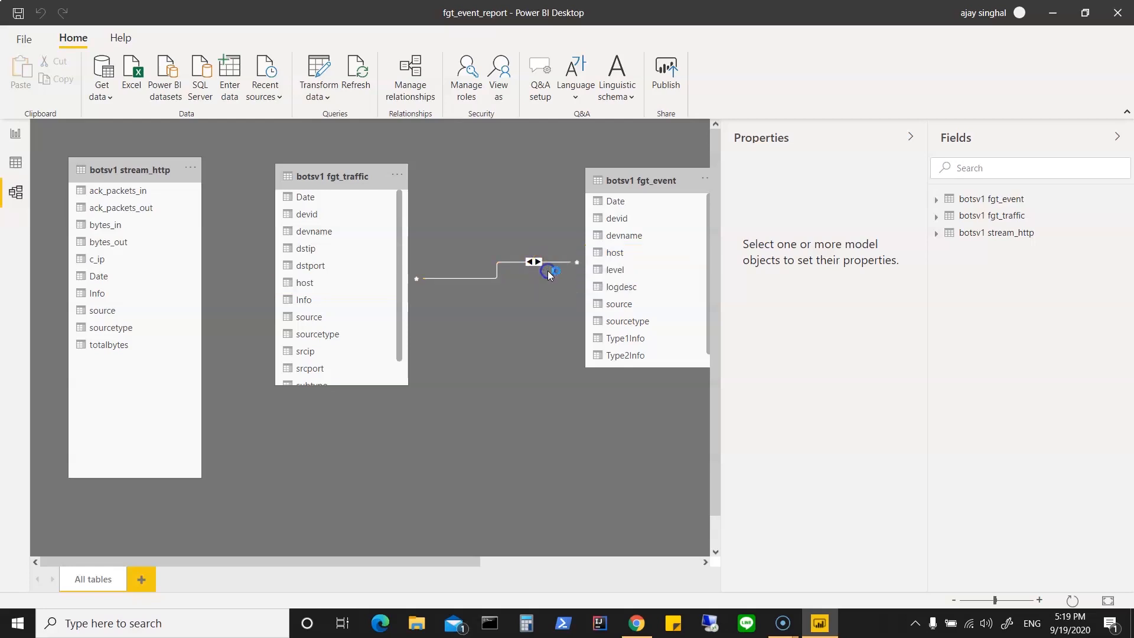
left_click(645, 331)
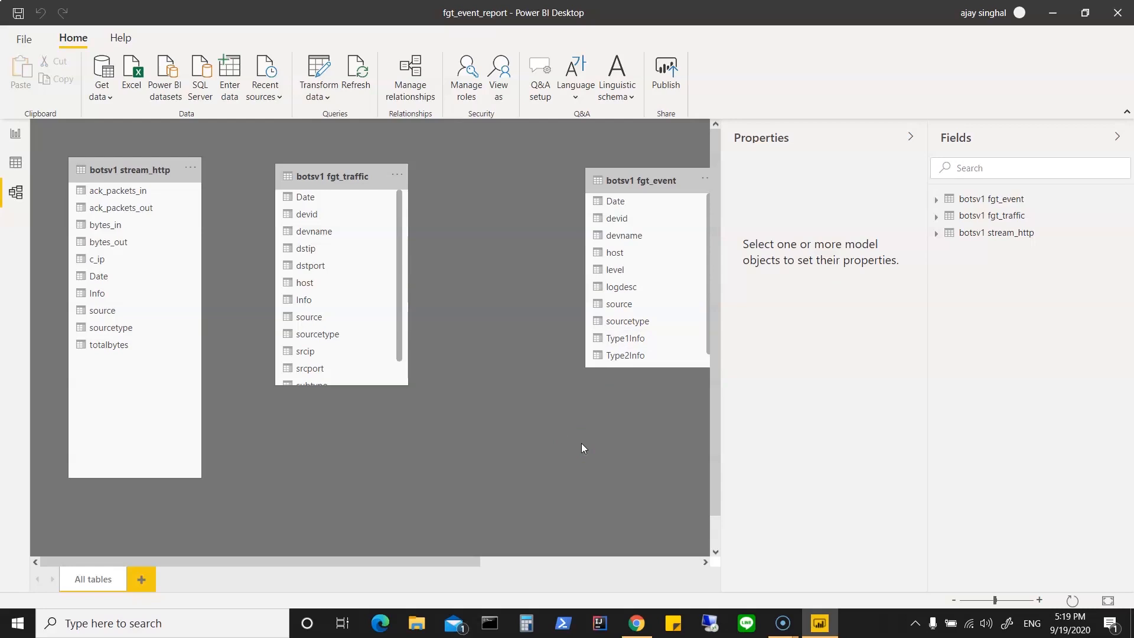
left_click(15, 134)
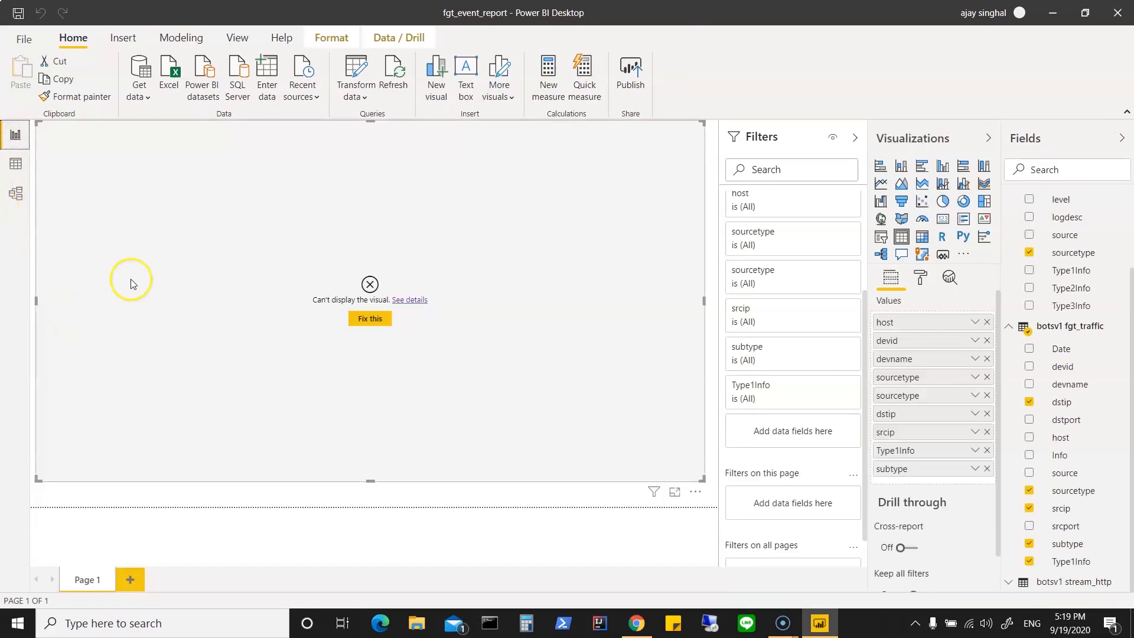
Step: Compare the columns of the stream_http table with those of fgt_event and fgt_traffic in the data view
left_click(16, 166)
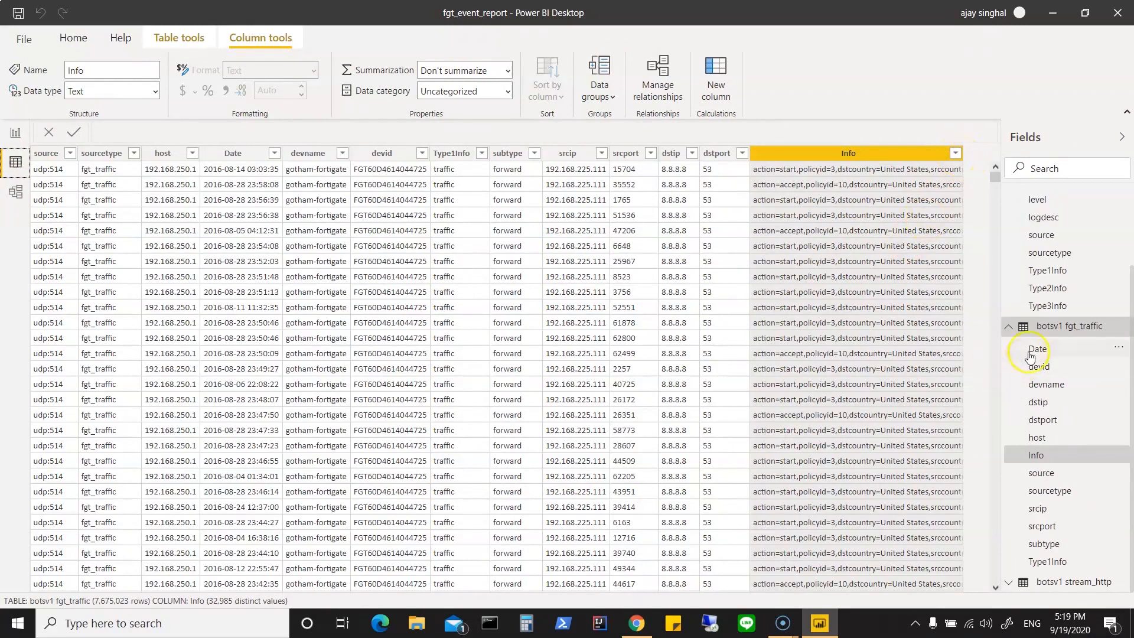
left_click(1008, 326)
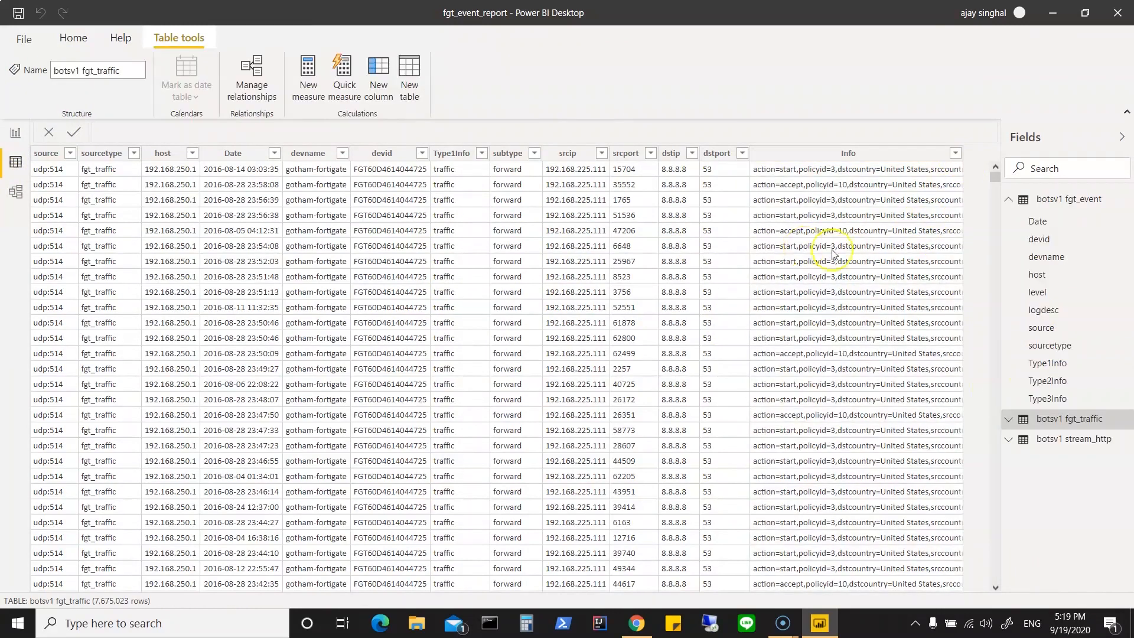
left_click(1077, 443)
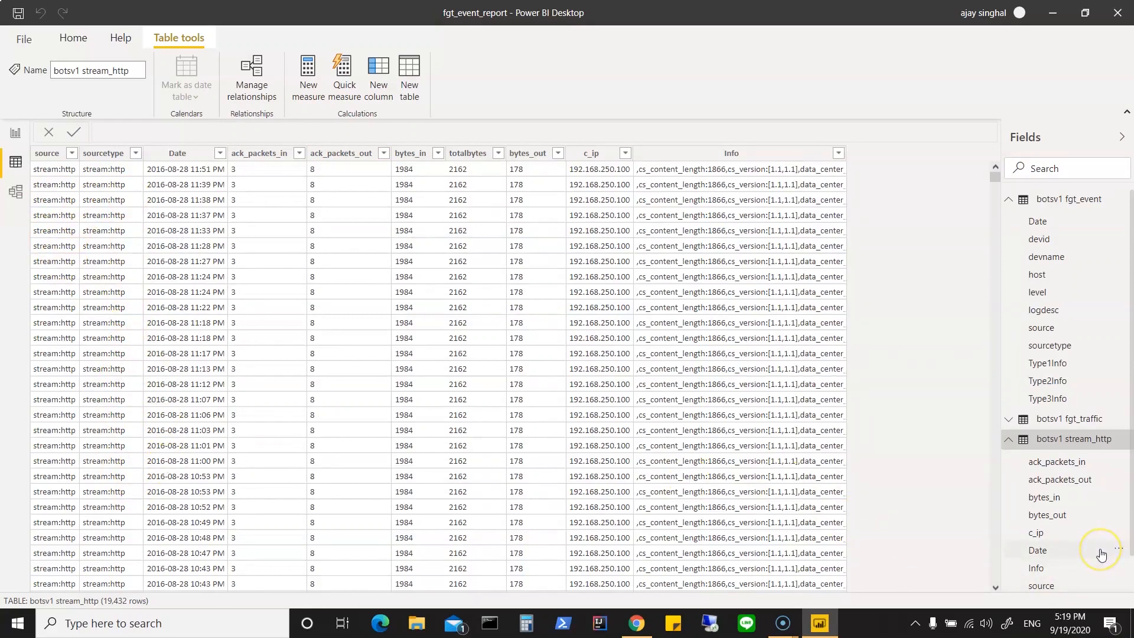
scroll(1102, 555, "down", 1)
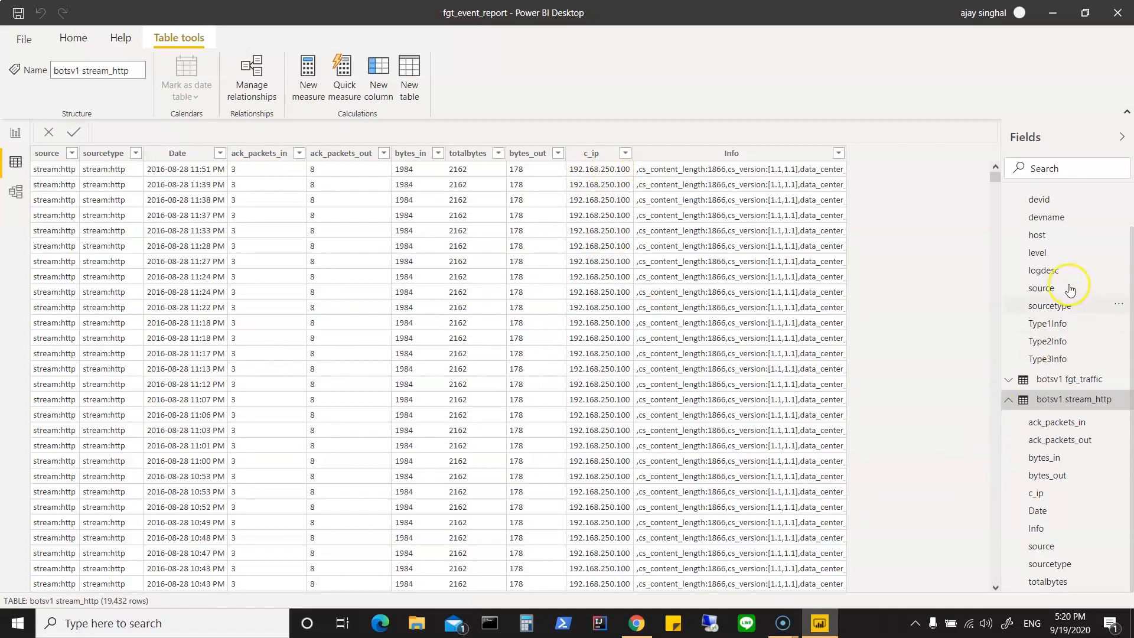
scroll(1070, 288, "up", 1)
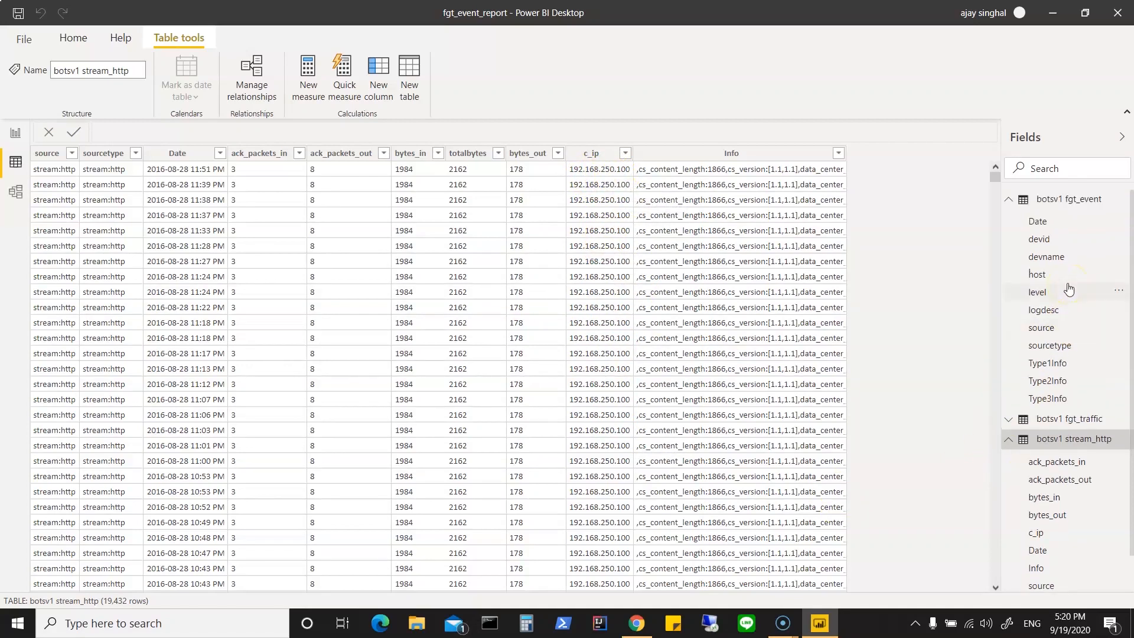
left_click(1057, 423)
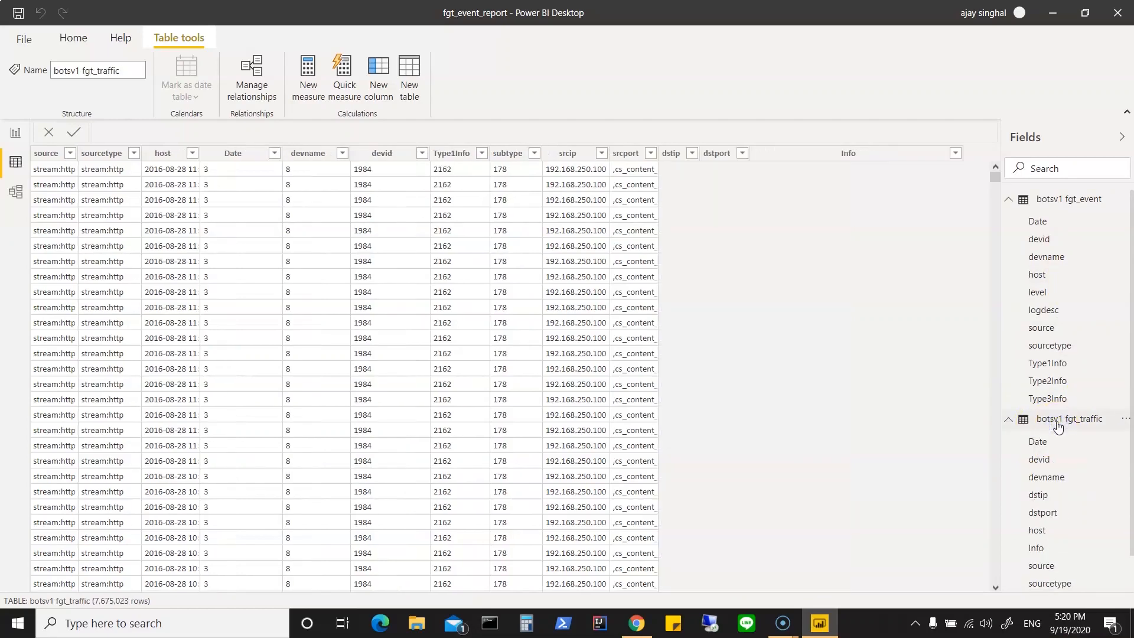
Step: Browse the distinct values of the dstip column in the fgt_traffic table without applying a filter
left_click(1047, 496)
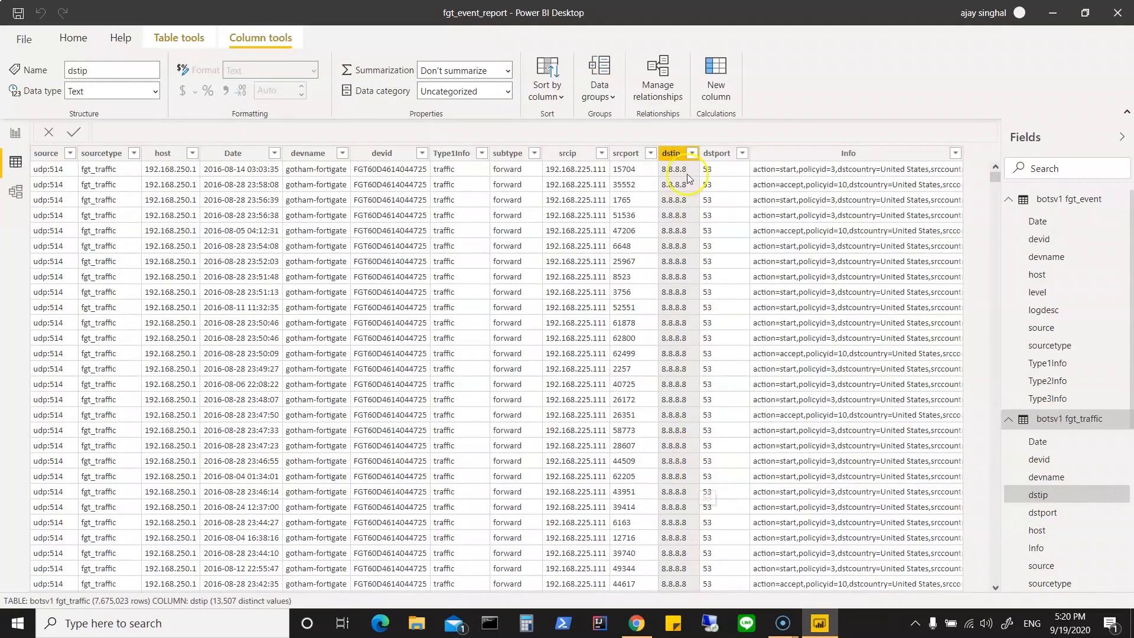
left_click(692, 155)
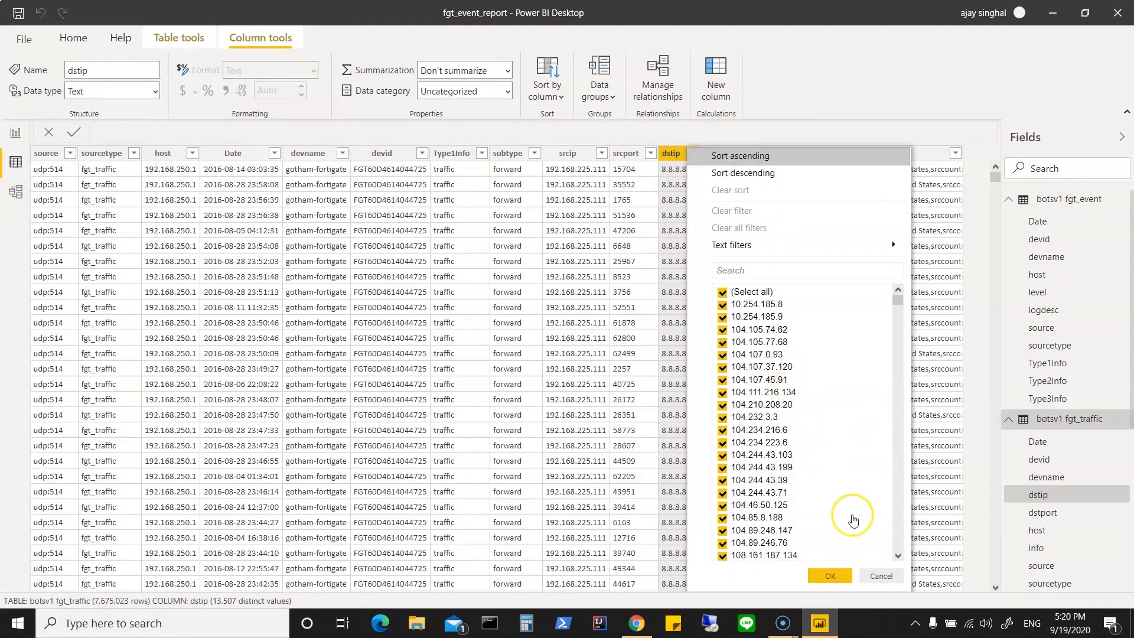
scroll(850, 529, "down", 10)
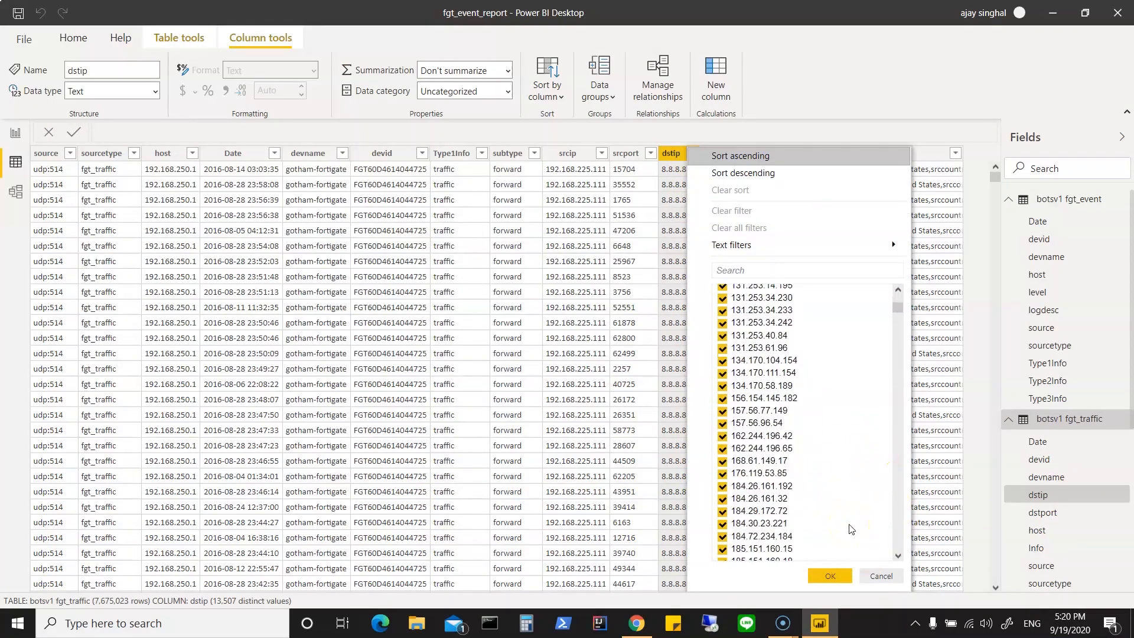
scroll(850, 529, "down", 10)
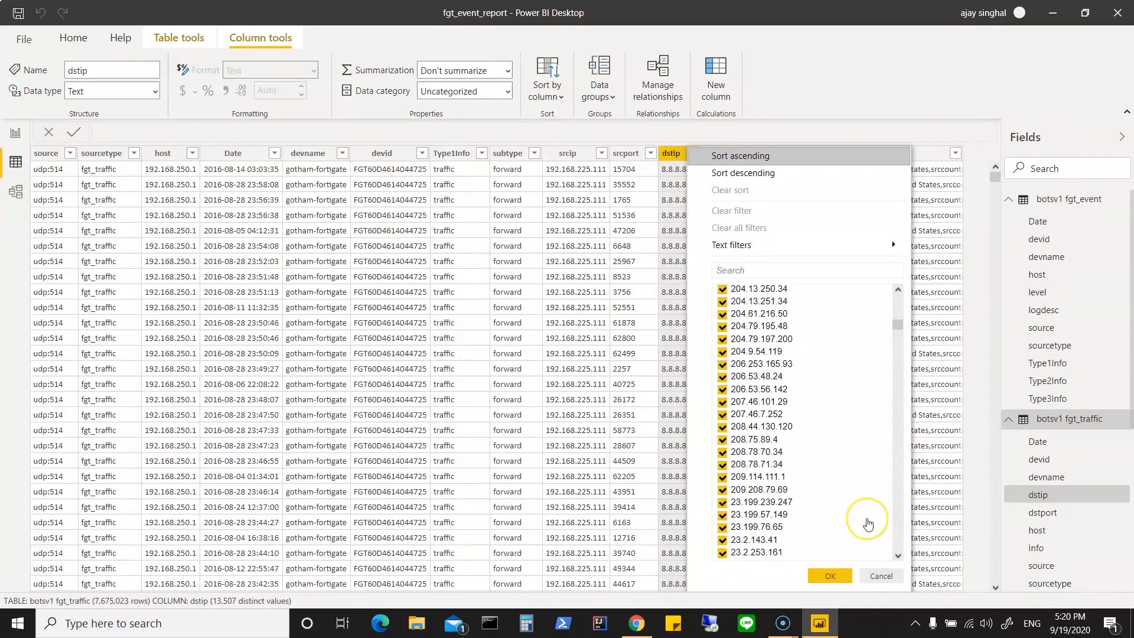
scroll(867, 524, "down", 10)
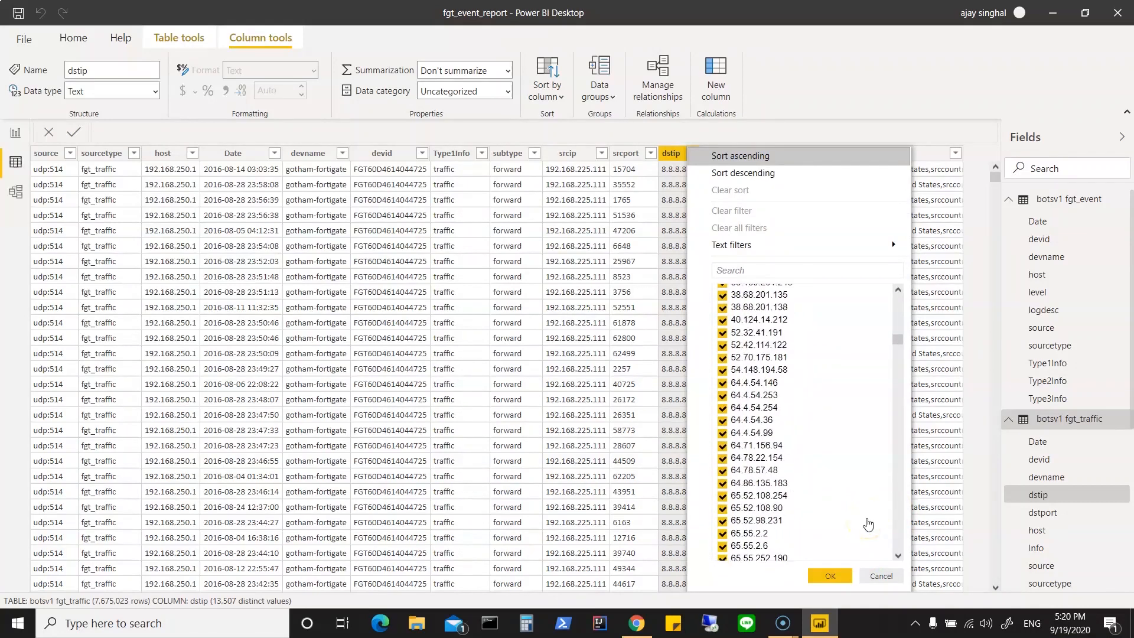
scroll(867, 524, "down", 10)
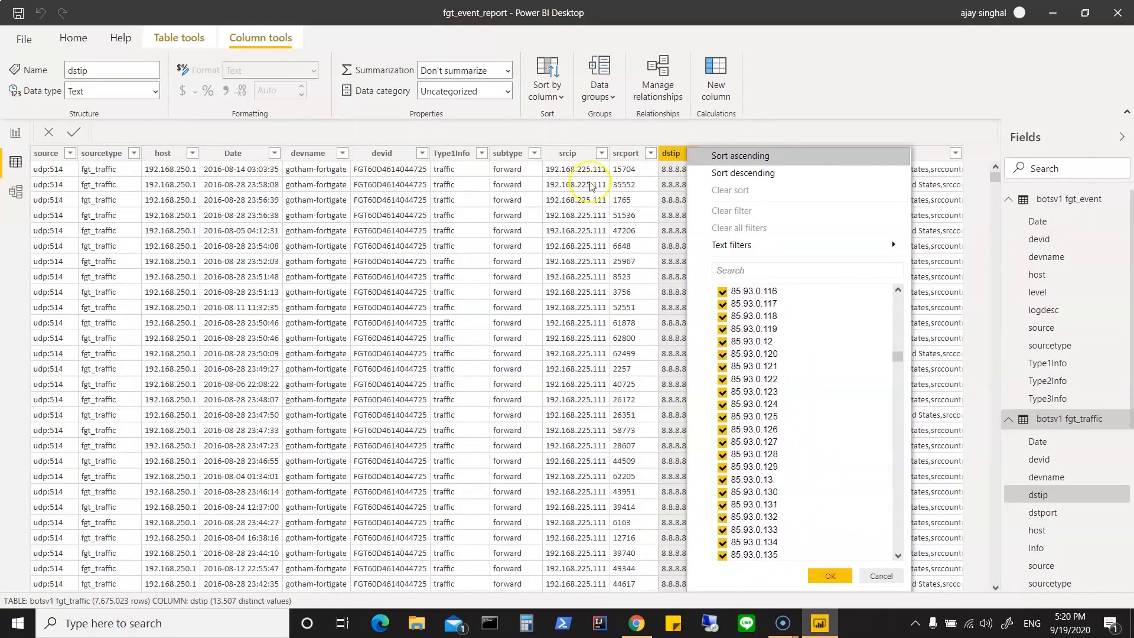
left_click(887, 577)
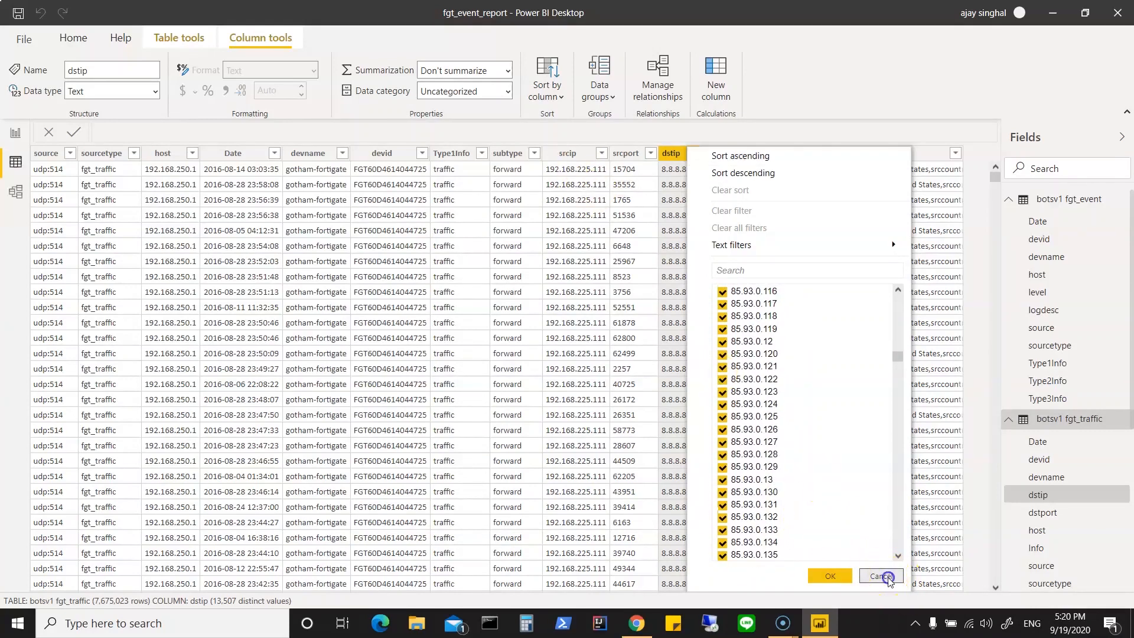
Step: Review the distinct values of the srcip and host columns in the fgt_traffic table, keeping all values selected
left_click(600, 154)
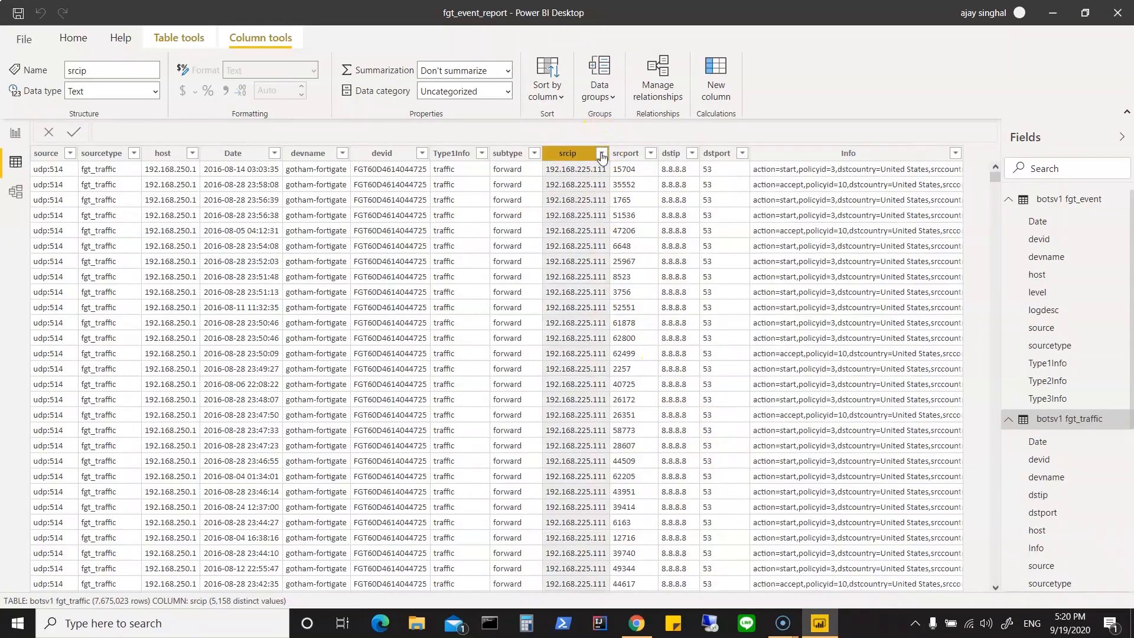
left_click(602, 155)
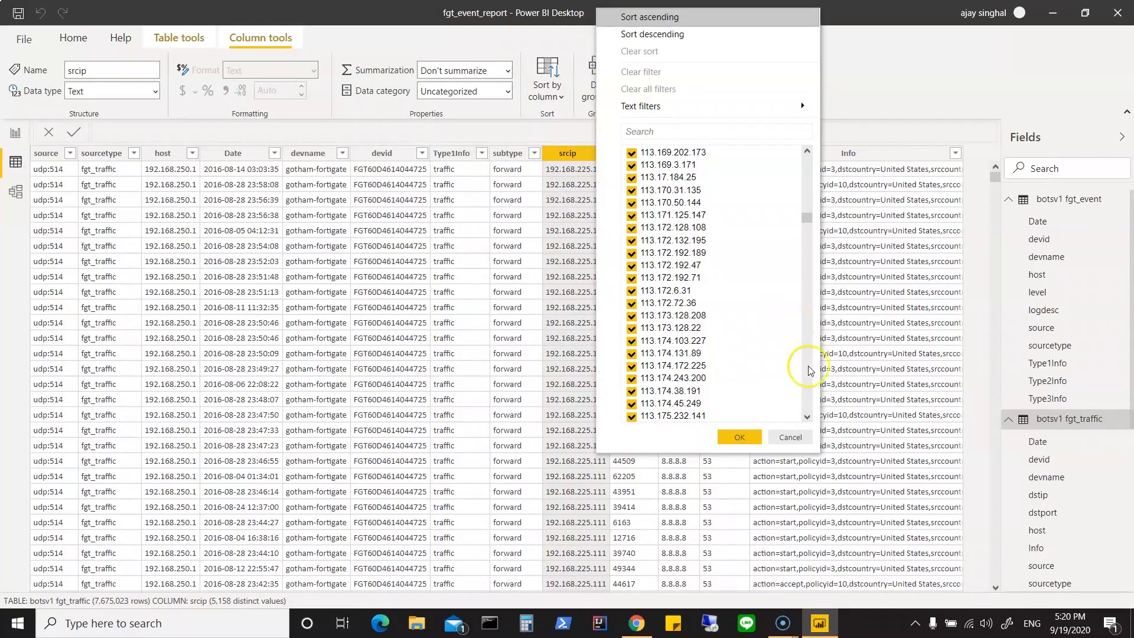
left_click_drag(807, 219, 807, 157)
left_click(746, 440)
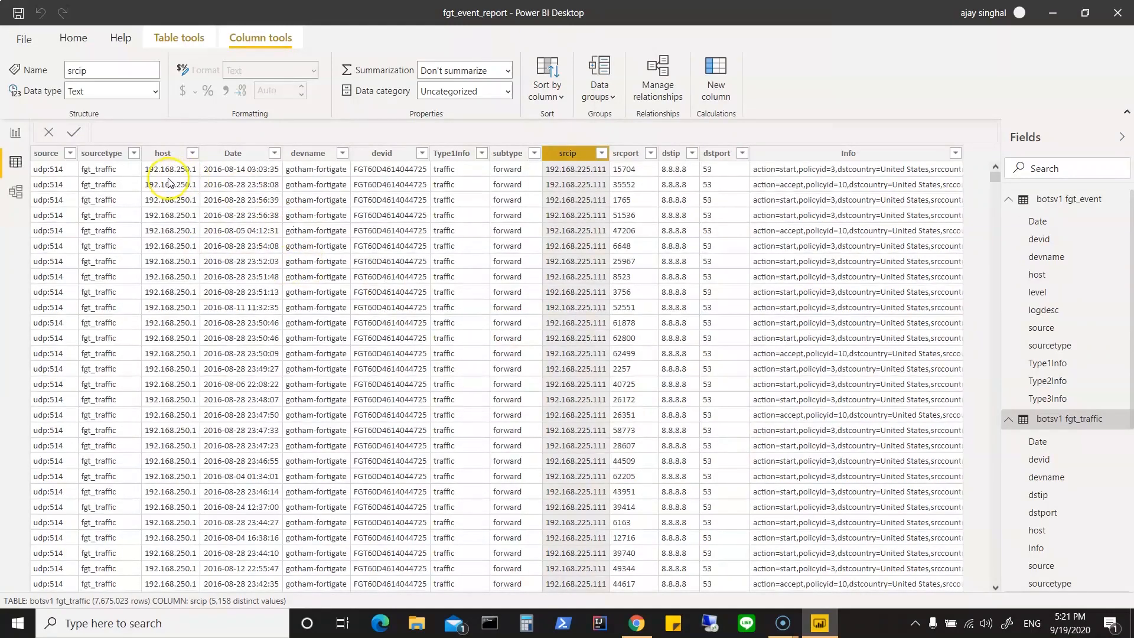
left_click(188, 153)
left_click(192, 154)
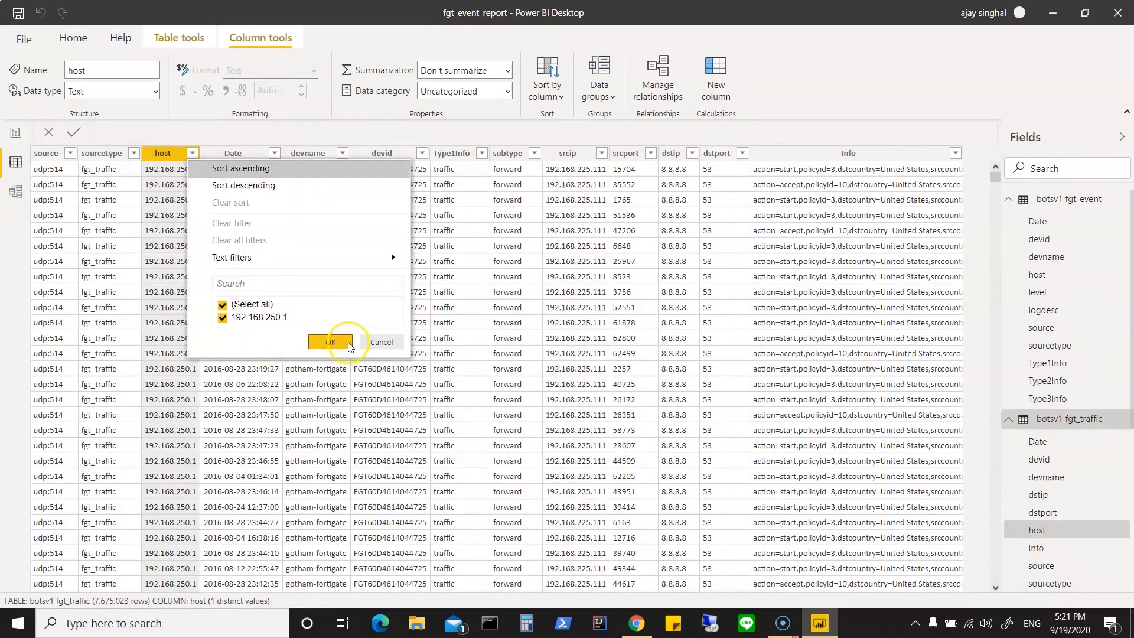
left_click(330, 342)
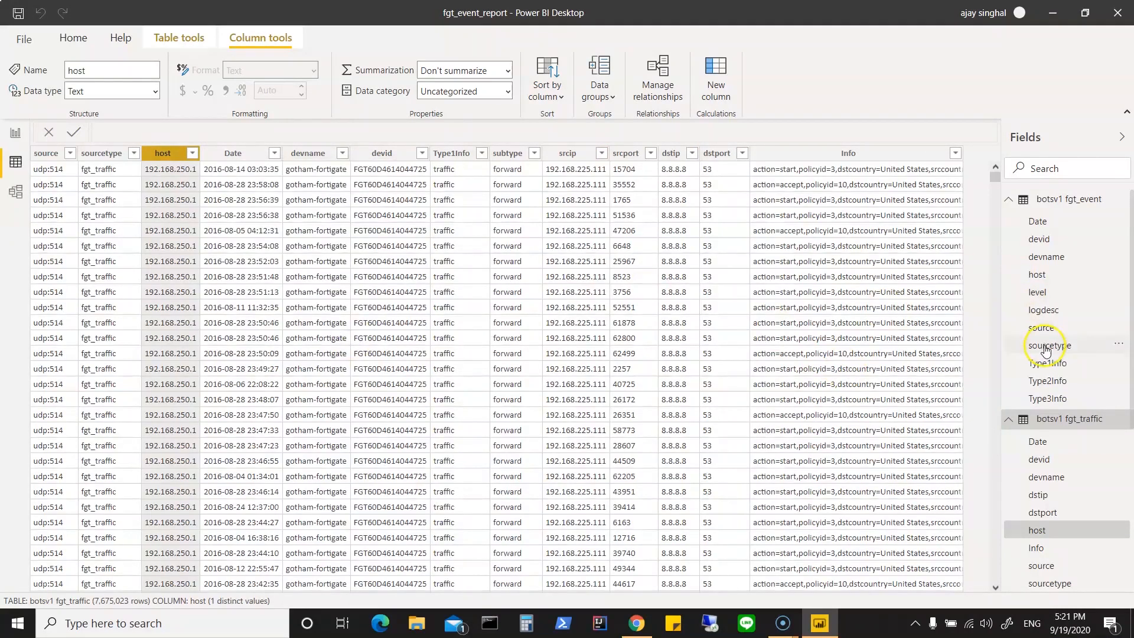
Step: Inspect the Type1Info and Info columns of fgt_traffic, and collapse that table's field list
scroll(1088, 499, "down", 5)
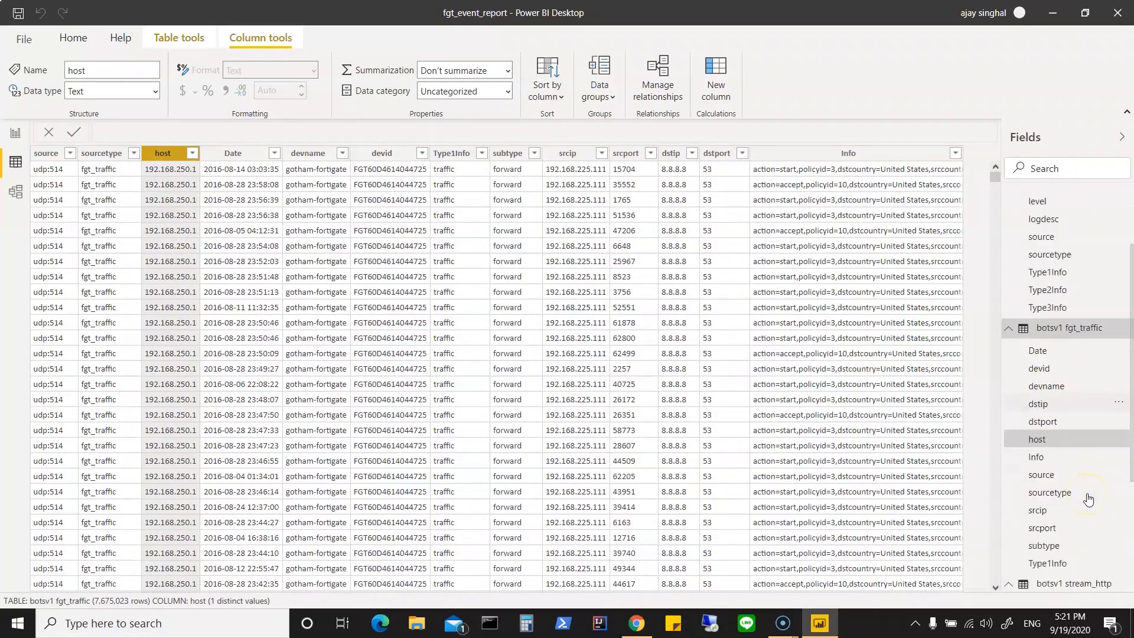
left_click(1047, 496)
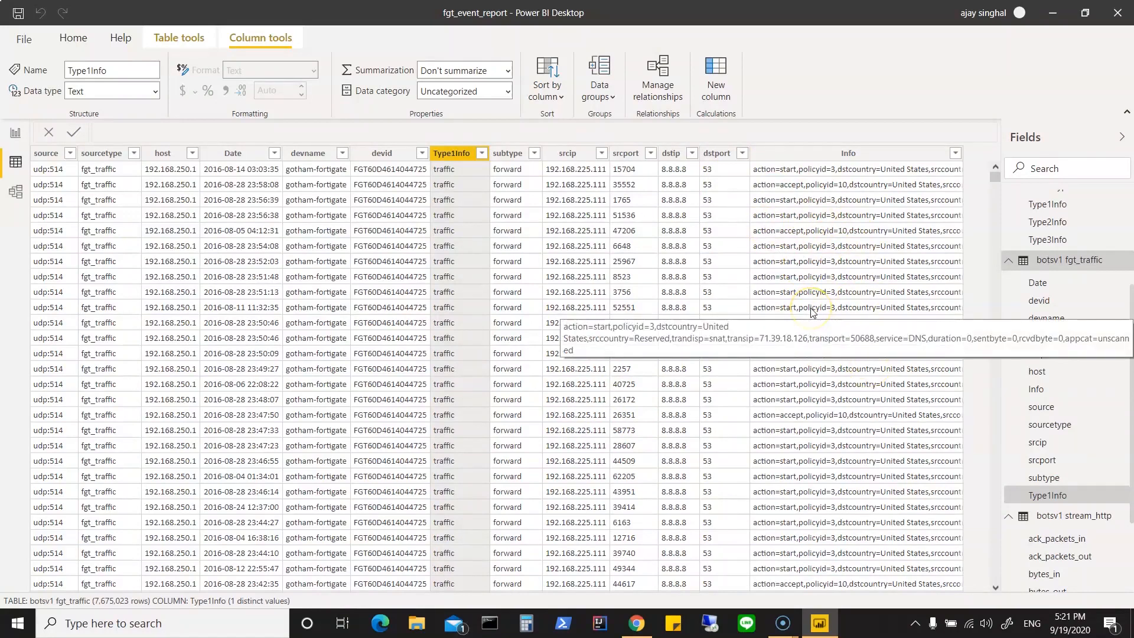
left_click(857, 348)
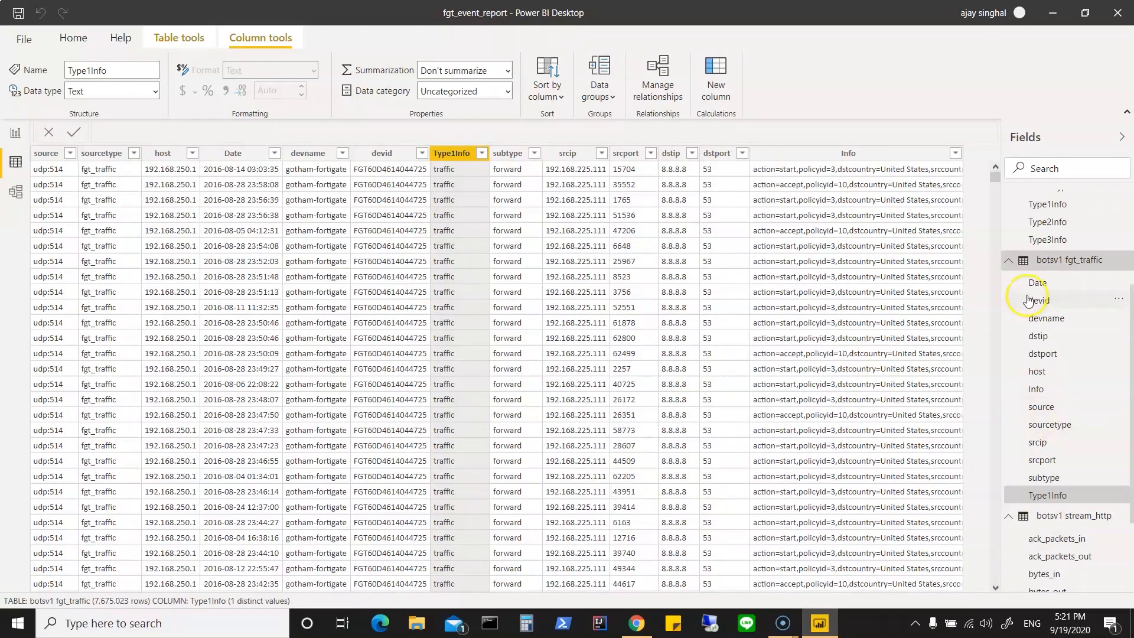
left_click(1008, 264)
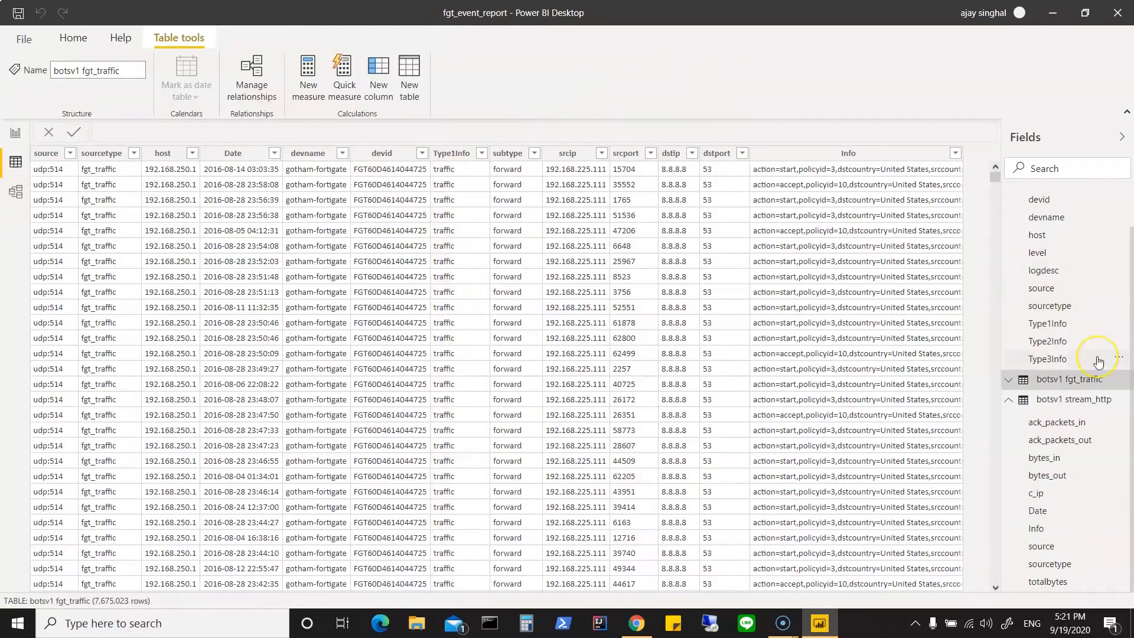
scroll(1097, 362, "up", 1)
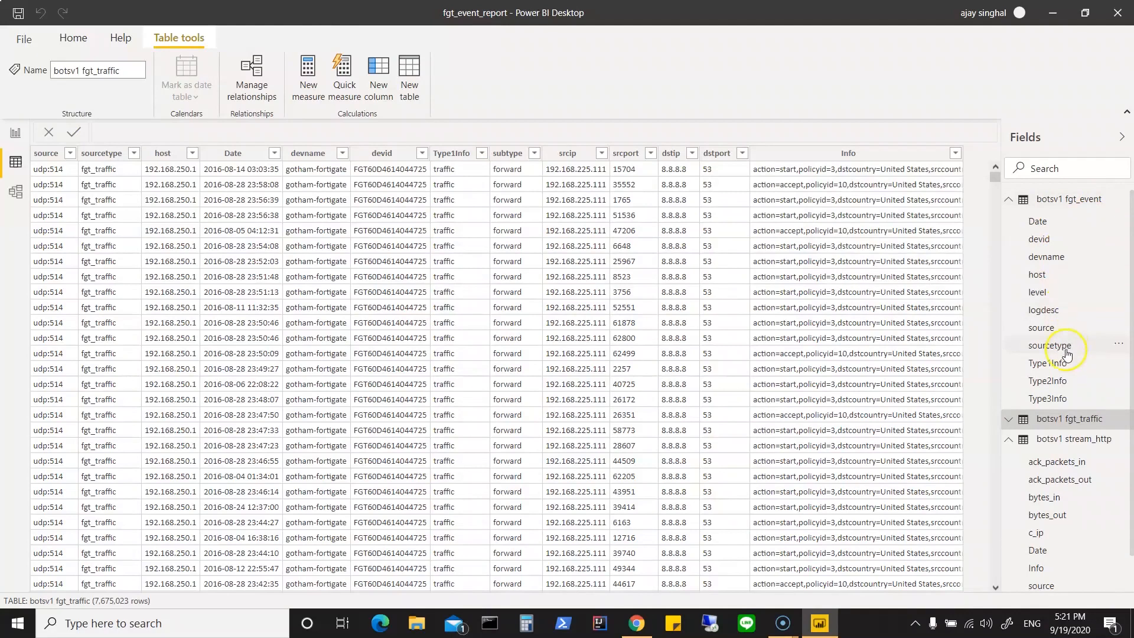
Step: Inspect the fgt_event table's source column and the distinct values of its level column without filtering
left_click(1052, 328)
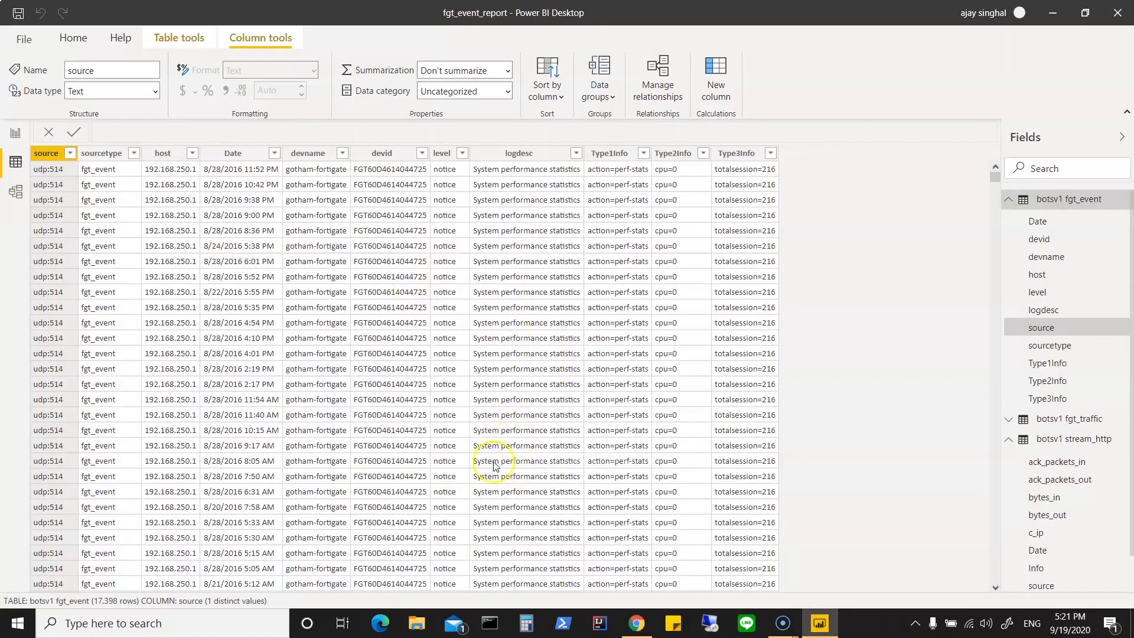
left_click(462, 153)
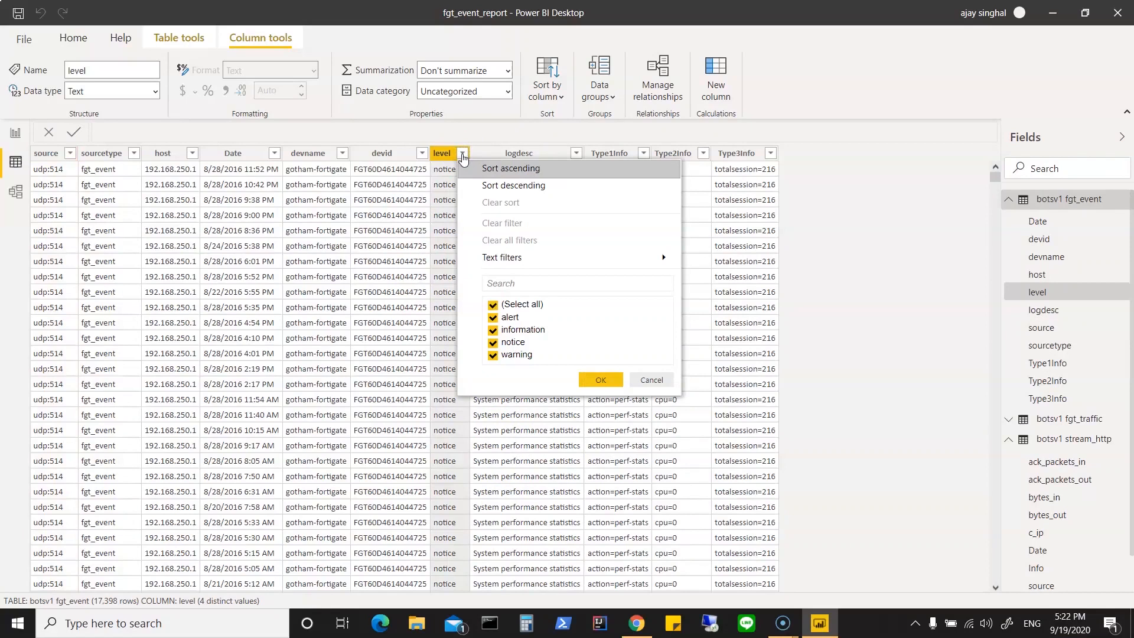
left_click(657, 380)
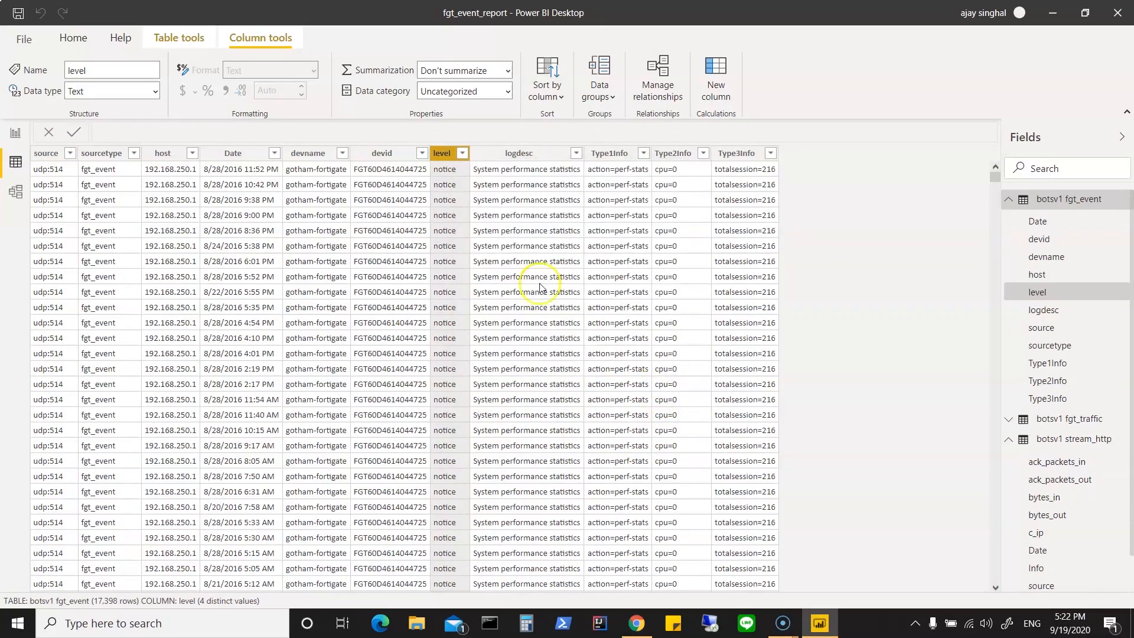
left_click(464, 154)
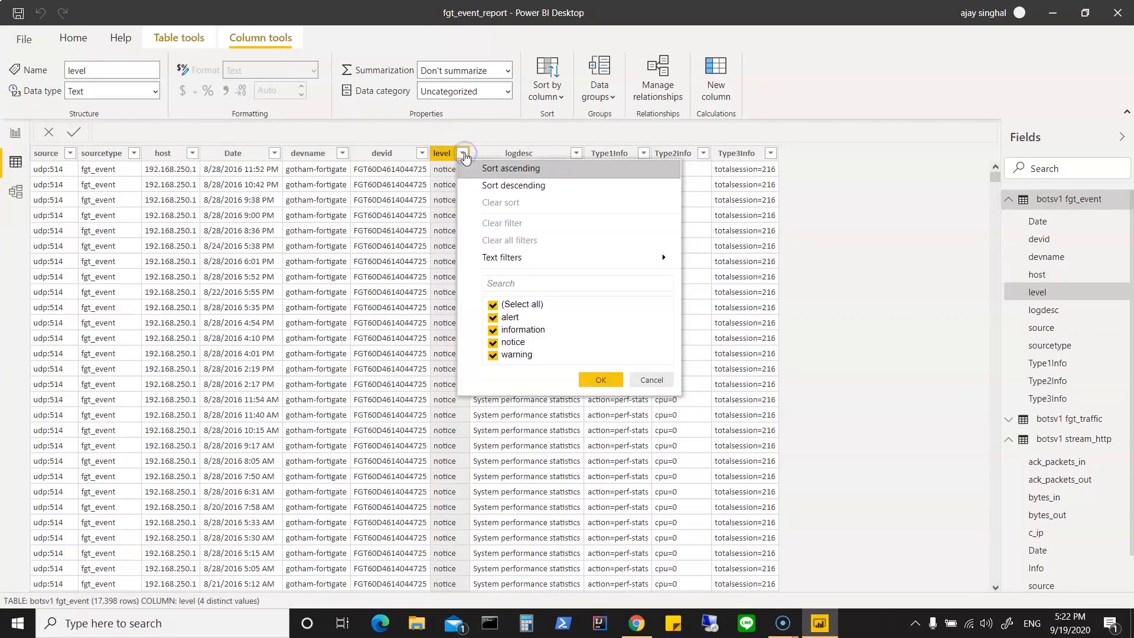
left_click(660, 380)
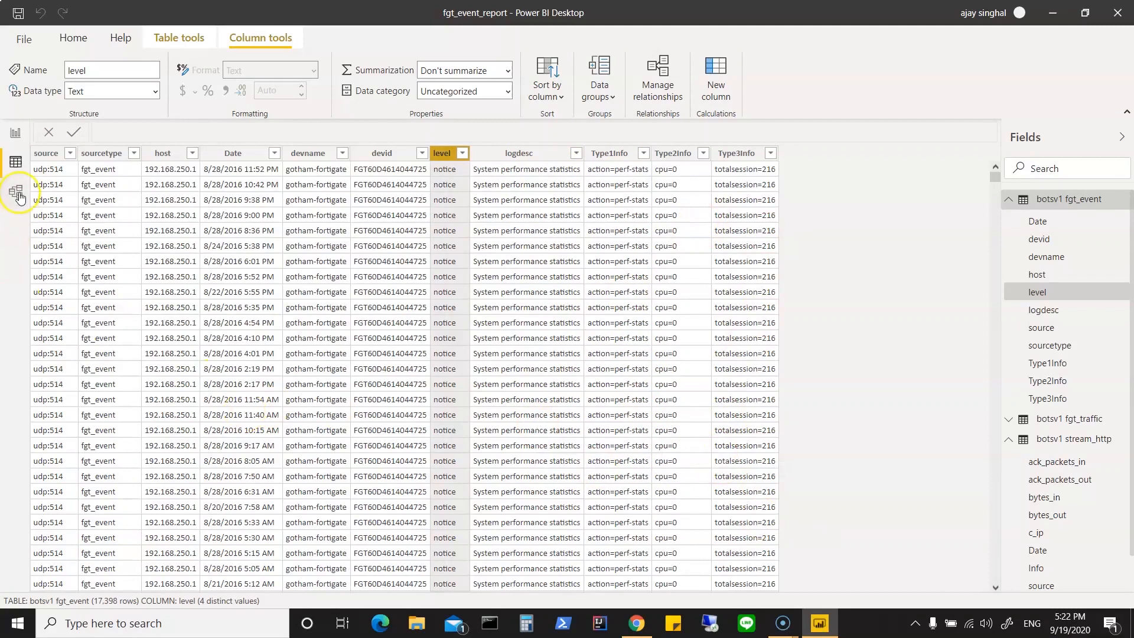
Step: Return to the report page and select the c_ip field of stream_http, with the fgt_traffic field list collapsed
left_click(14, 137)
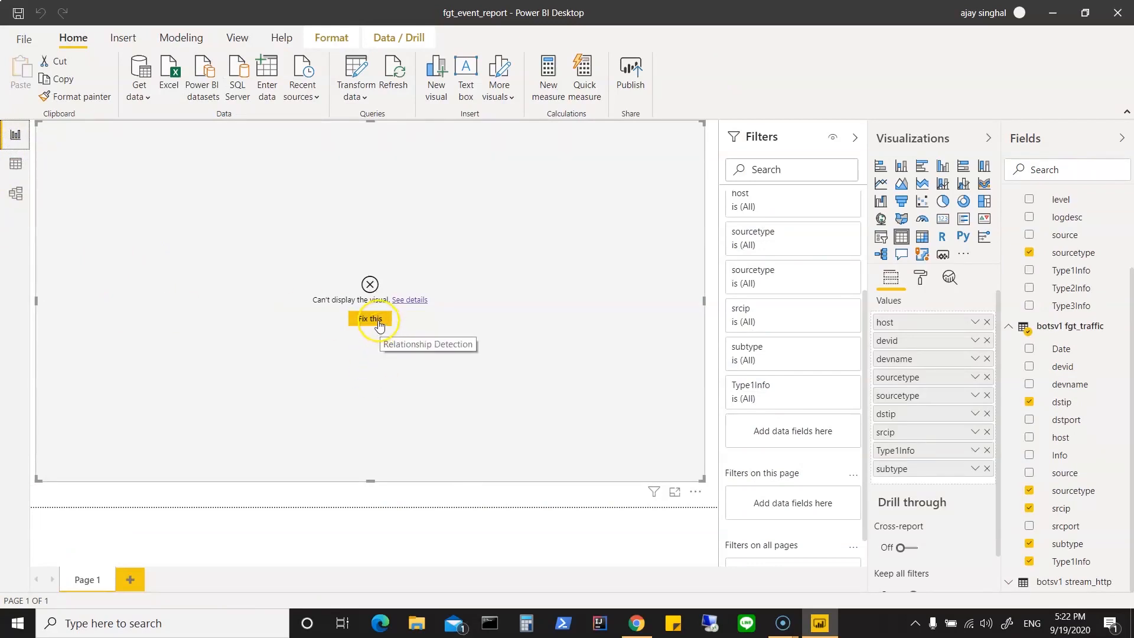
left_click(1011, 334)
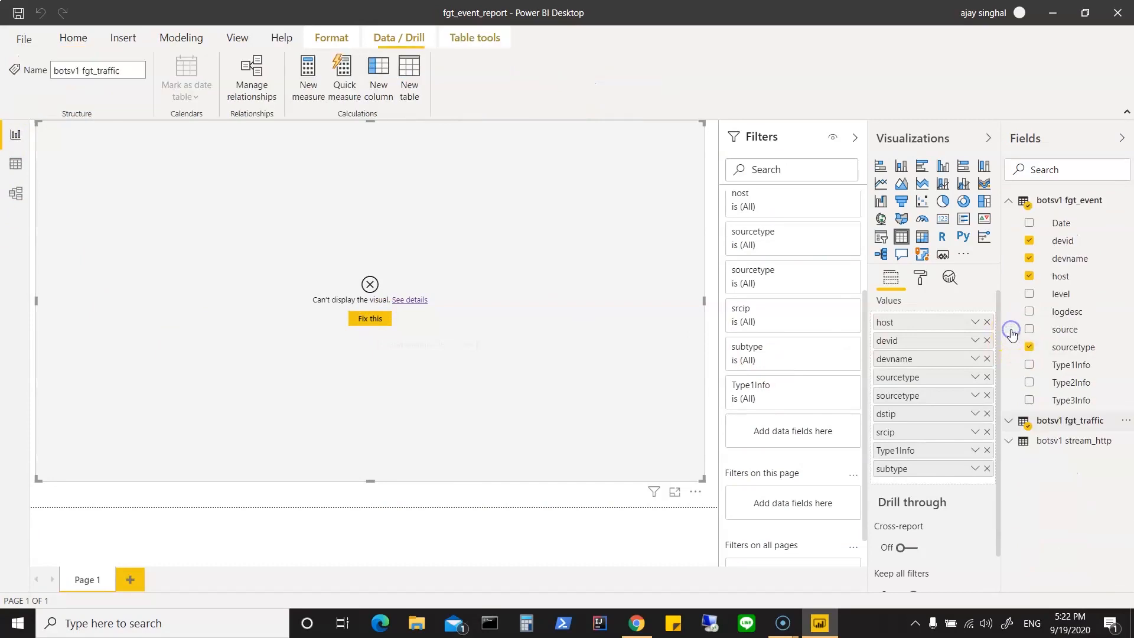
left_click(1066, 443)
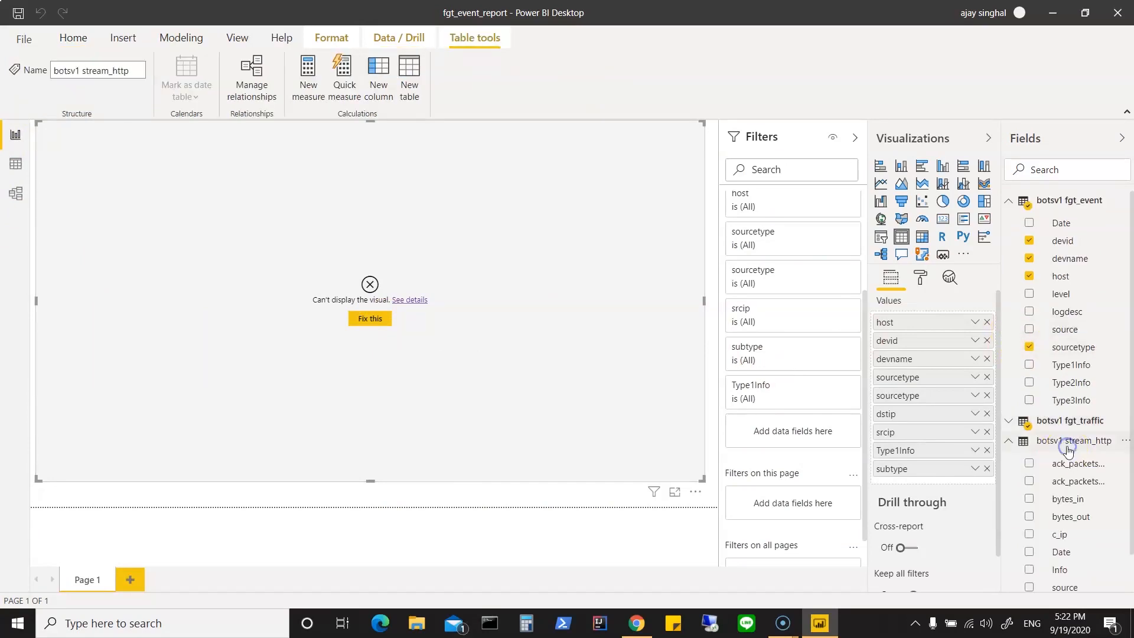
left_click(1069, 541)
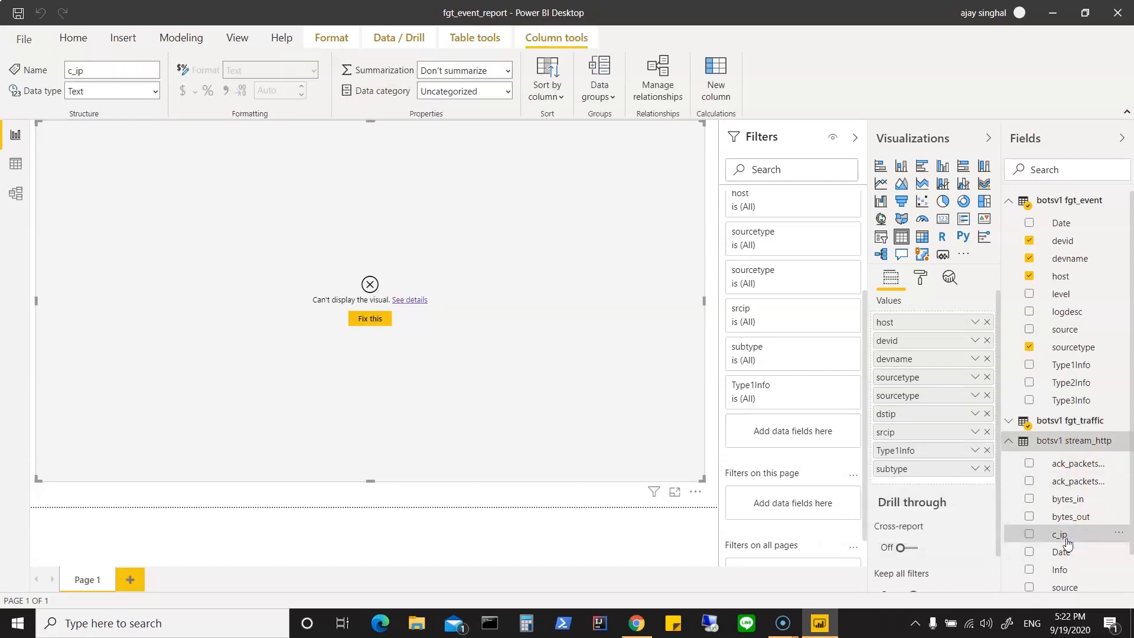
Step: Inspect the c_ip, source, Info and Date columns of the stream_http table in the data view
left_click(12, 169)
left_click(1077, 241)
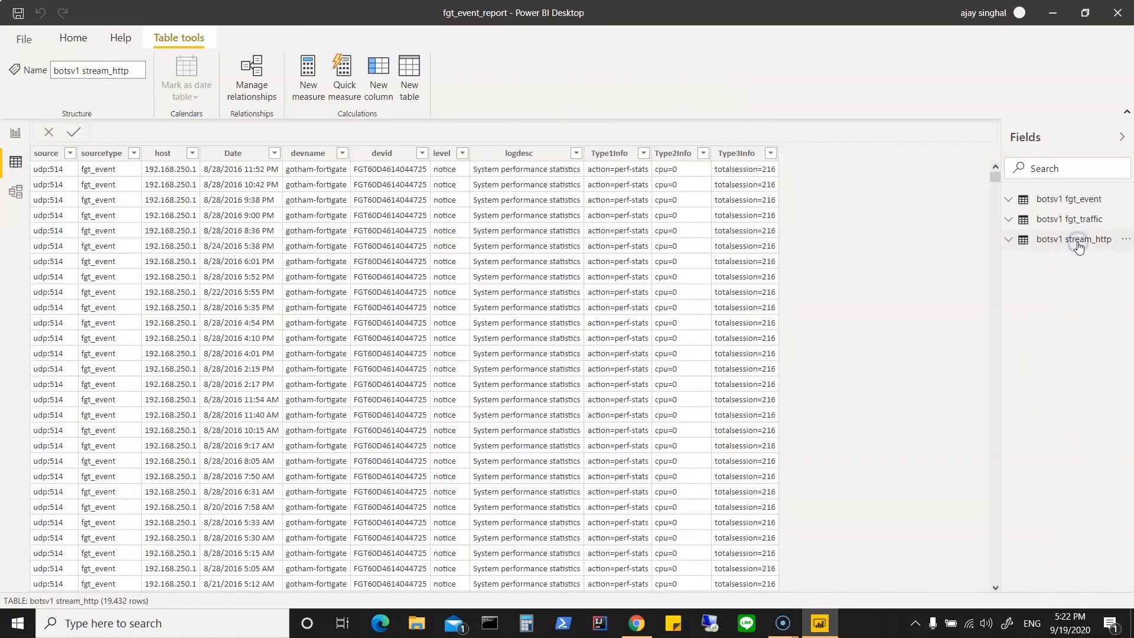
left_click(1012, 240)
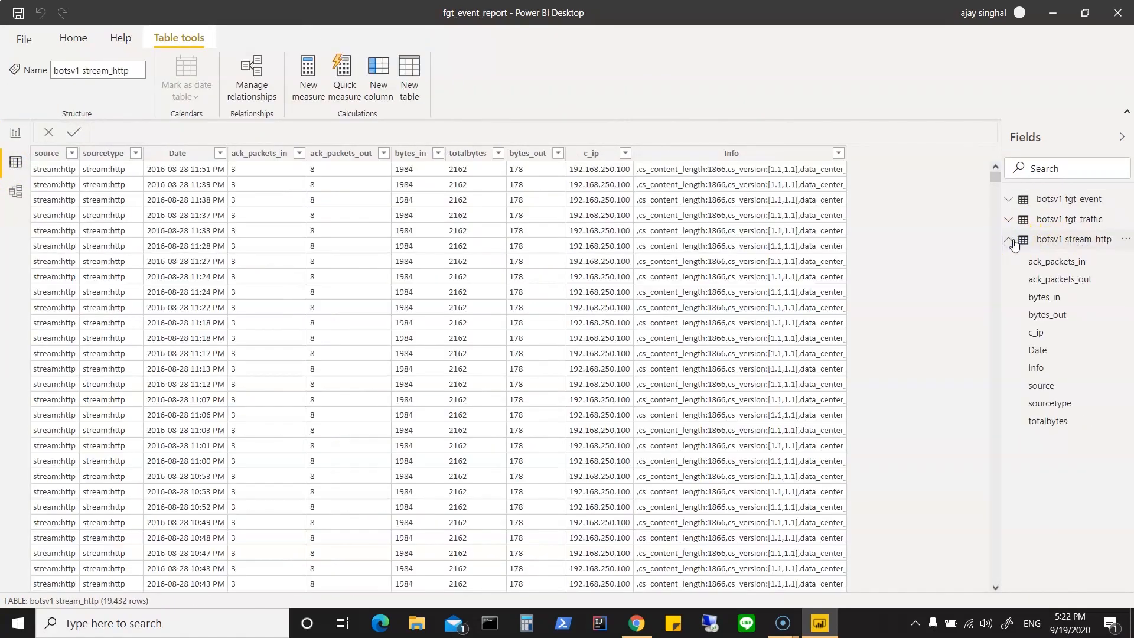
left_click(1069, 332)
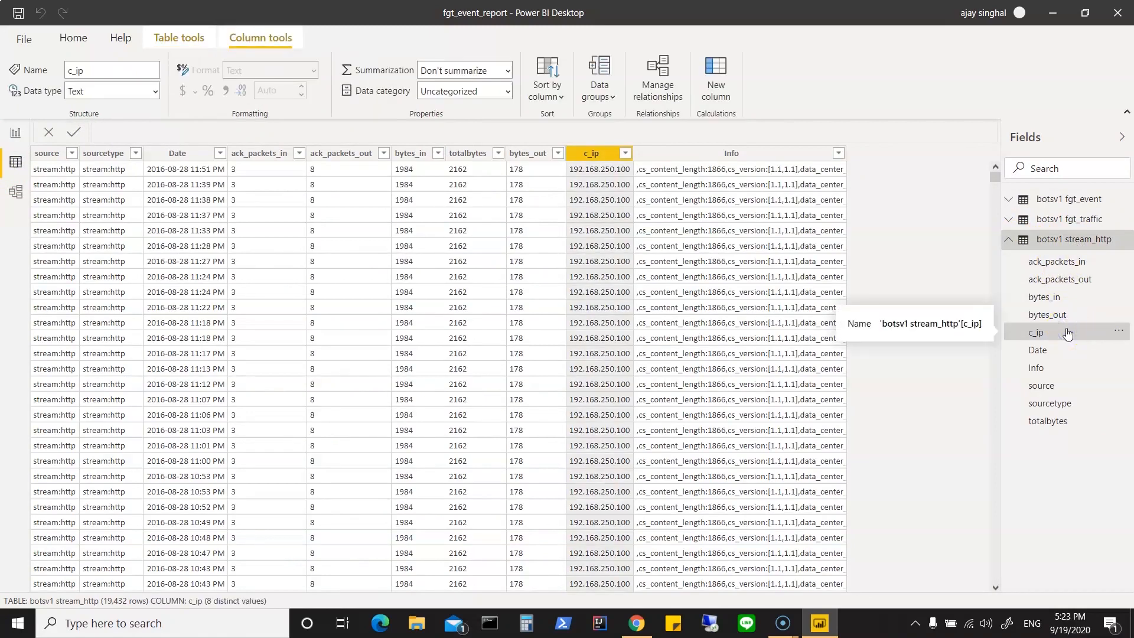
left_click(1053, 390)
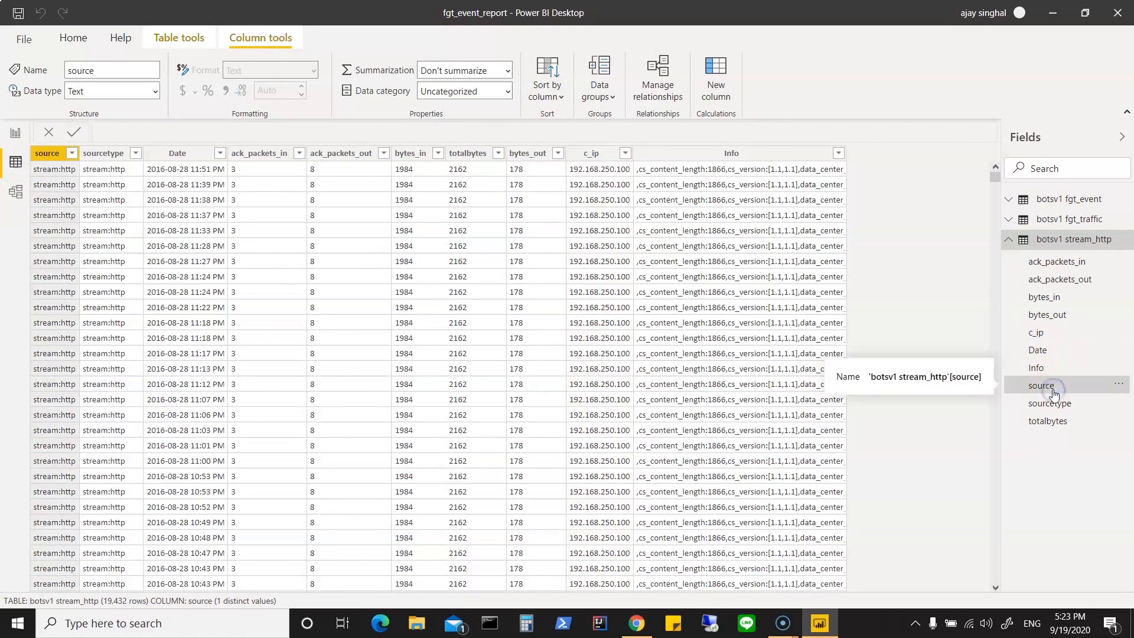
left_click(1042, 369)
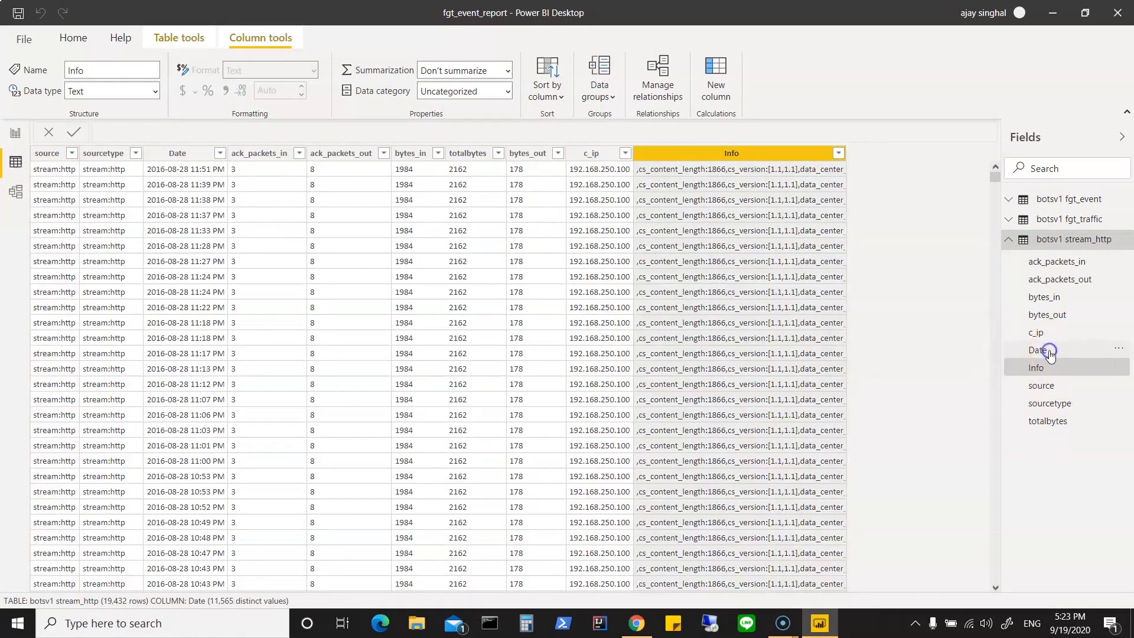
left_click(1049, 353)
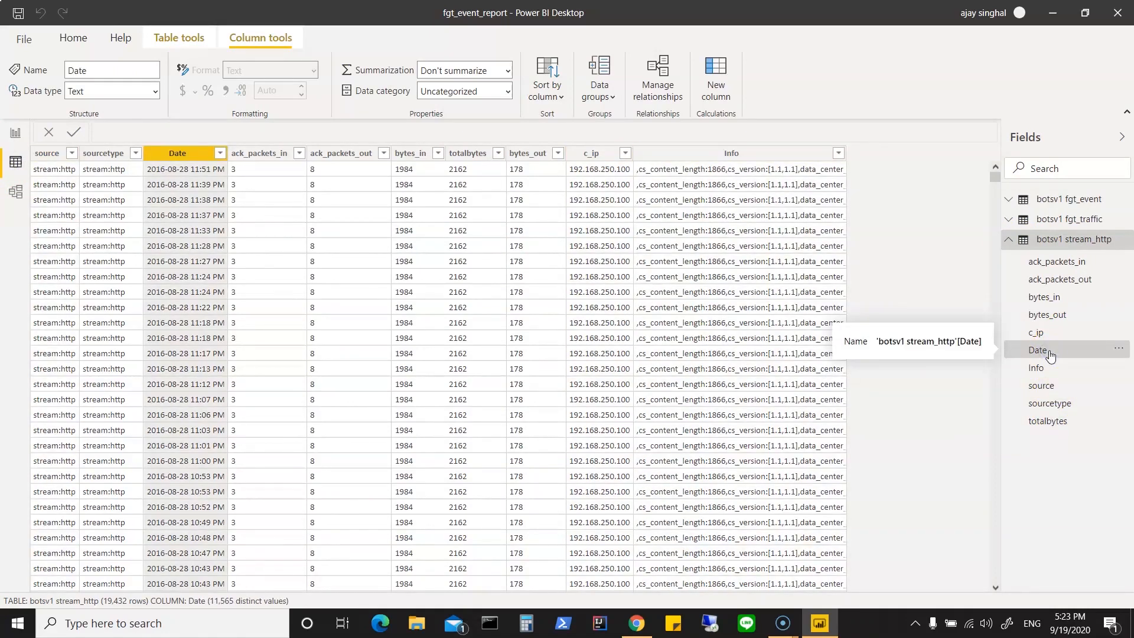
Step: Check the distinct Date values of stream_http without filtering, and collapse the table's field list
left_click(1063, 355)
left_click(1073, 355)
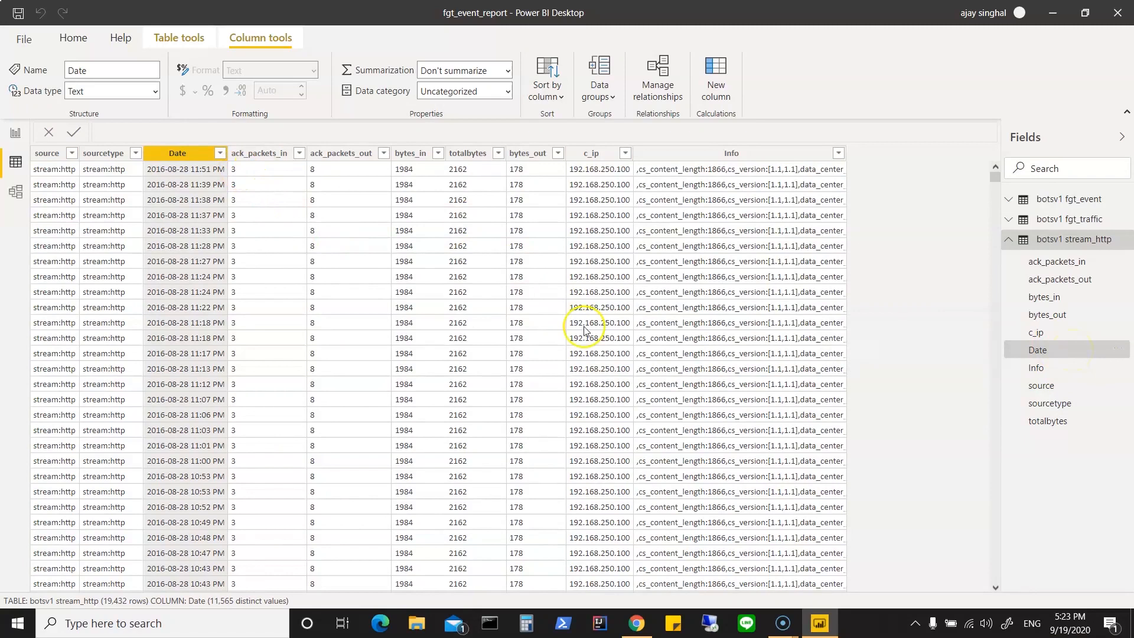
left_click(221, 155)
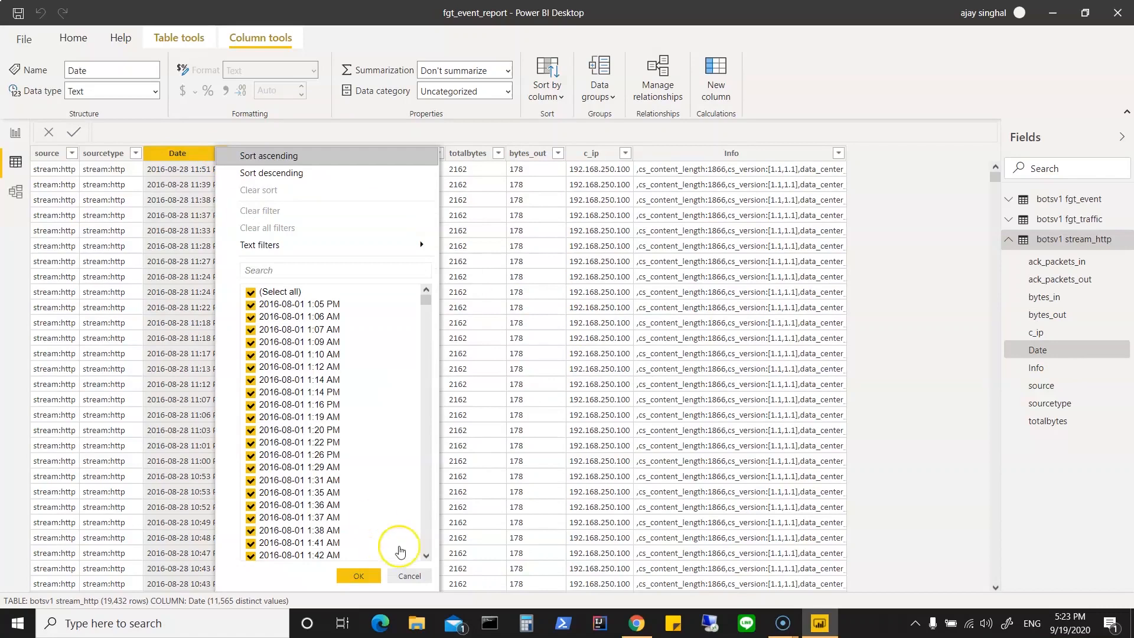
left_click(409, 576)
left_click(1008, 242)
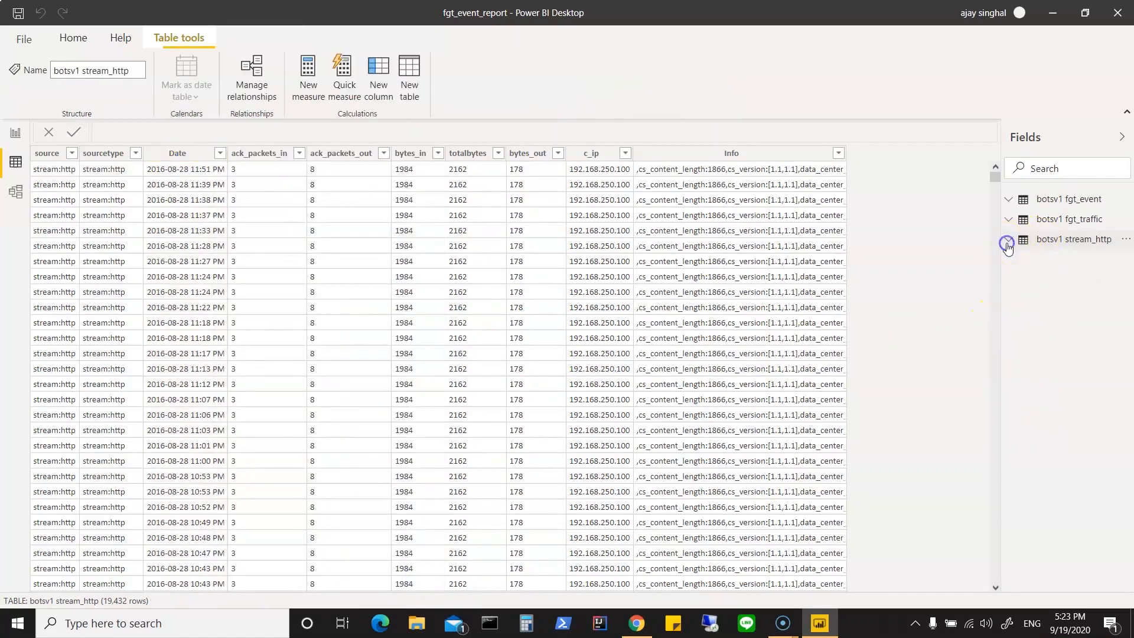
Step: Inspect the Date column of the fgt_event table, collapse its field list and select the table
left_click(1008, 203)
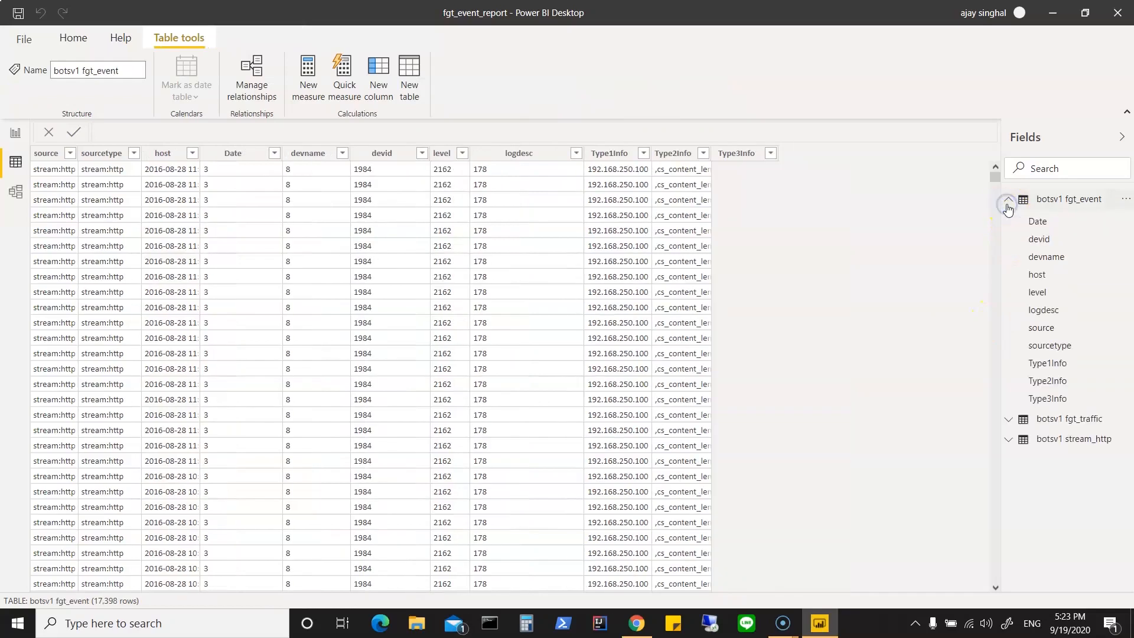
left_click(1031, 222)
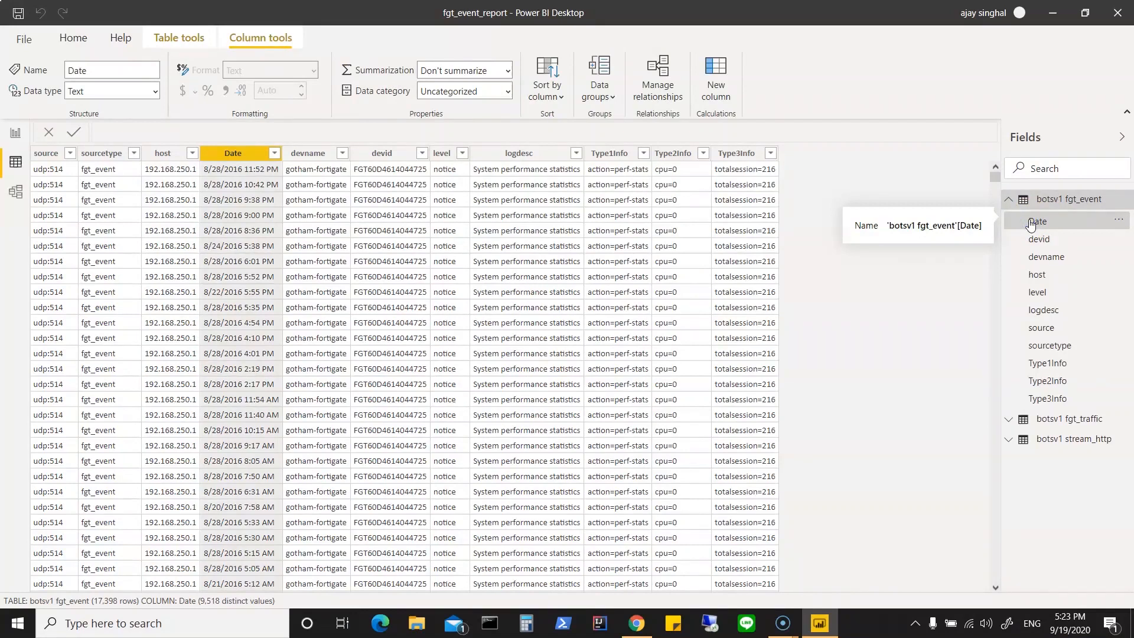
left_click(1010, 202)
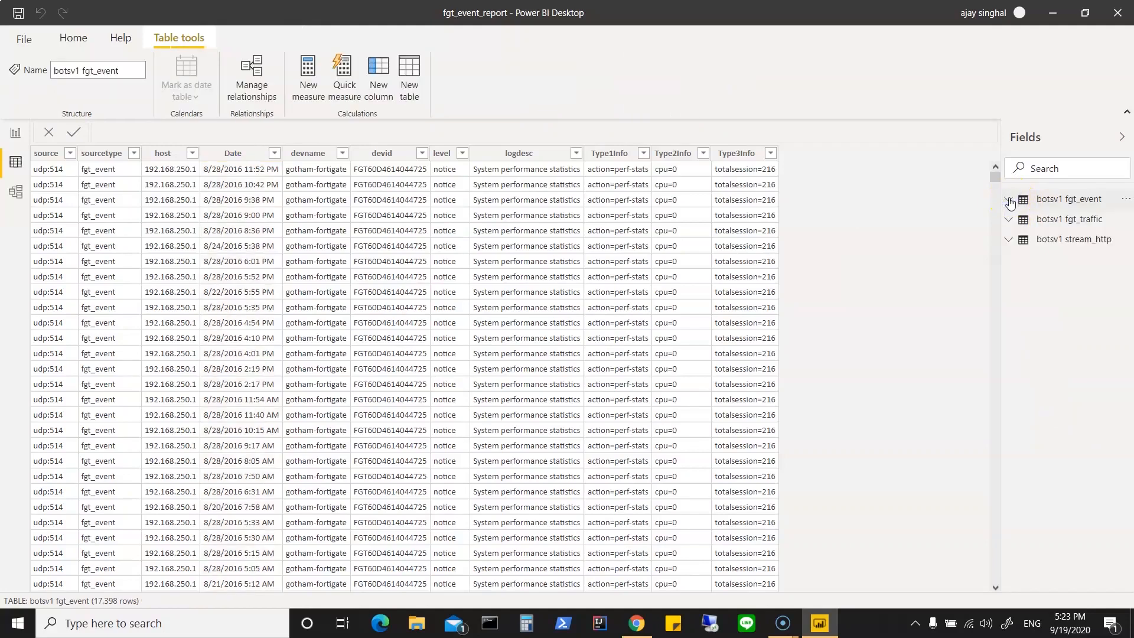
left_click(1069, 202)
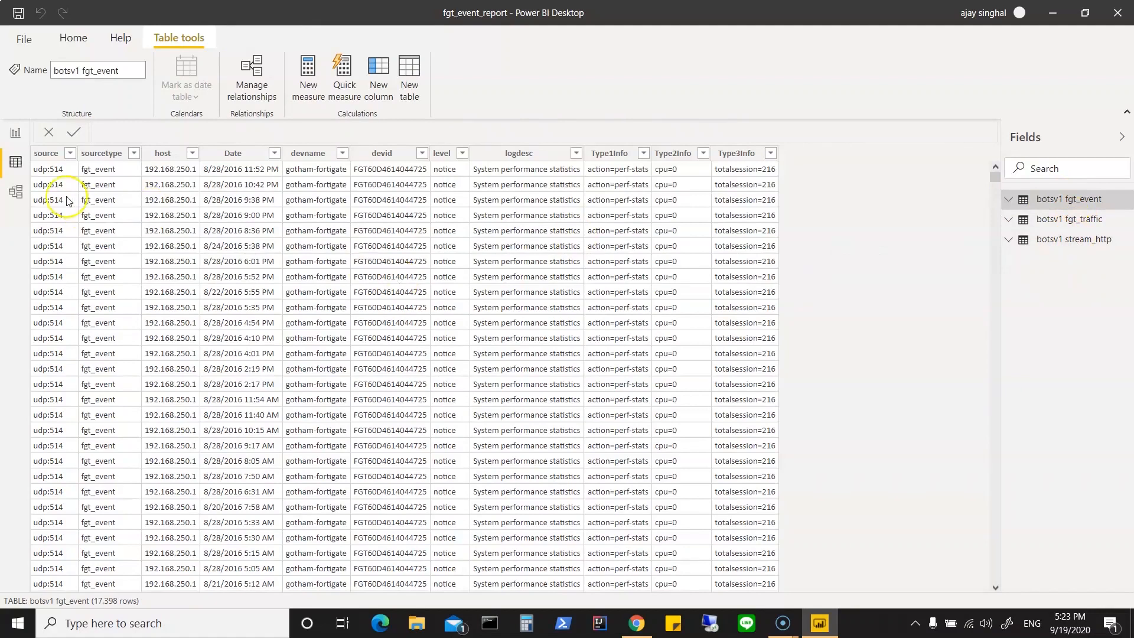
Step: In the model view, move the fgt_traffic table away from stream_http and place fgt_event below and to the right of fgt_traffic
left_click(13, 196)
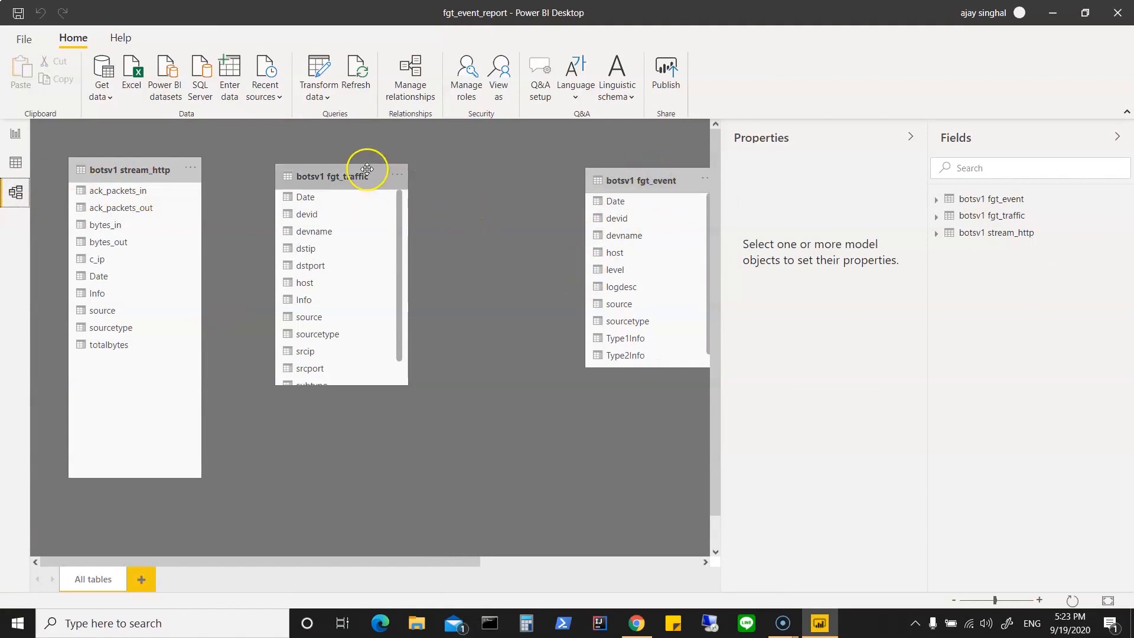
left_click_drag(352, 177, 414, 137)
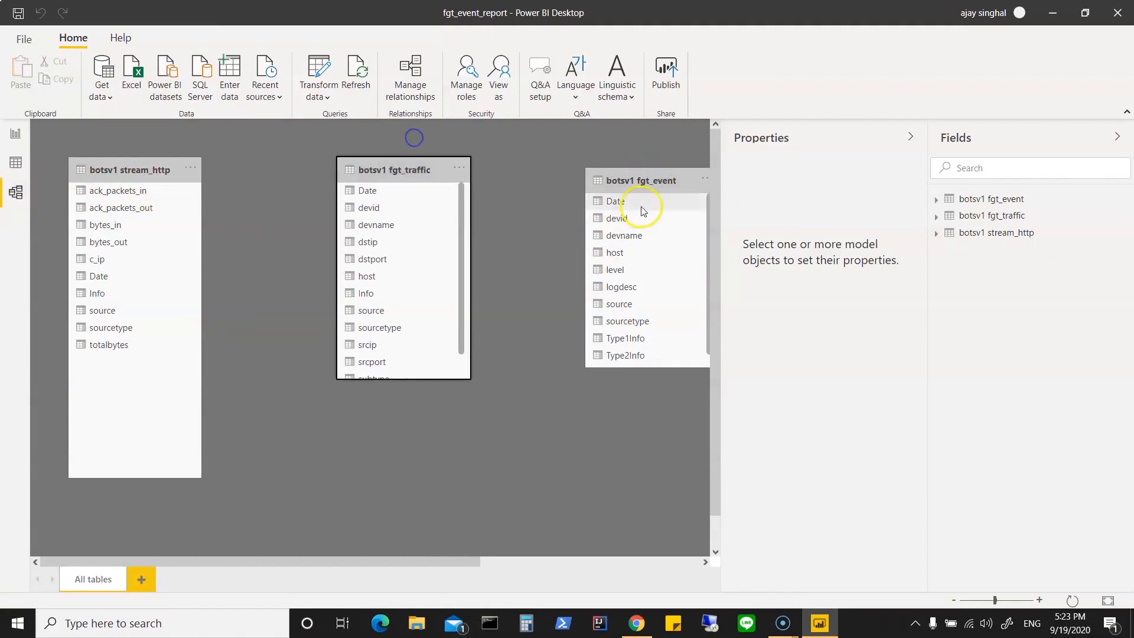
left_click_drag(629, 180, 539, 329)
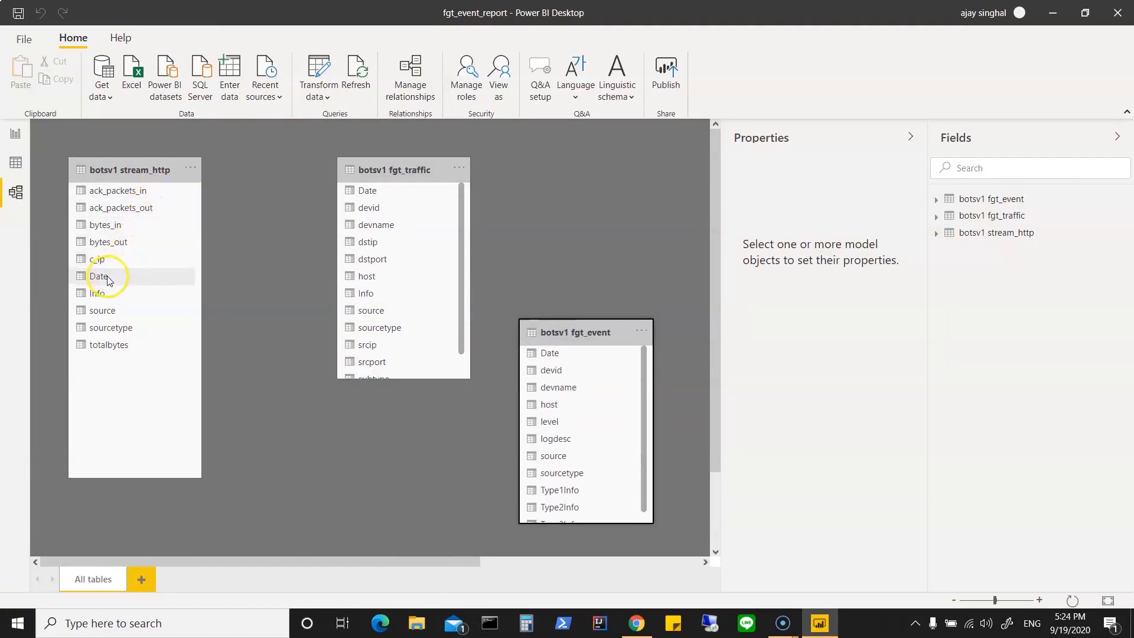
Step: Relate stream_http's Date column to fgt_event's Date with many-to-many cardinality and cross filtering in both directions, and delete that relationship
left_click_drag(107, 280, 573, 355)
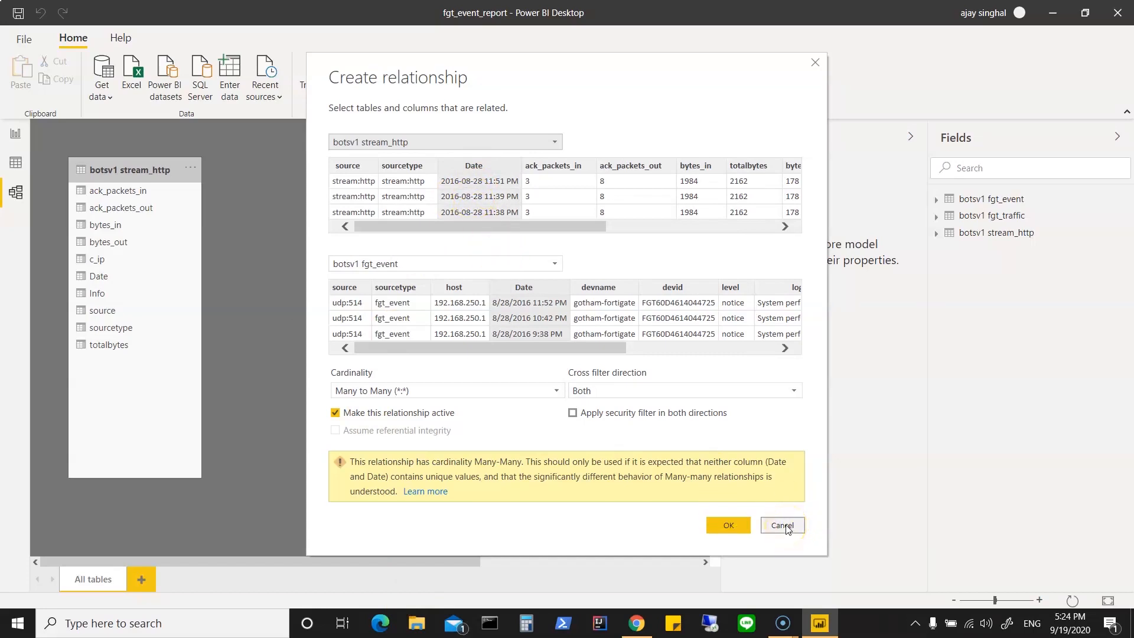
left_click(736, 527)
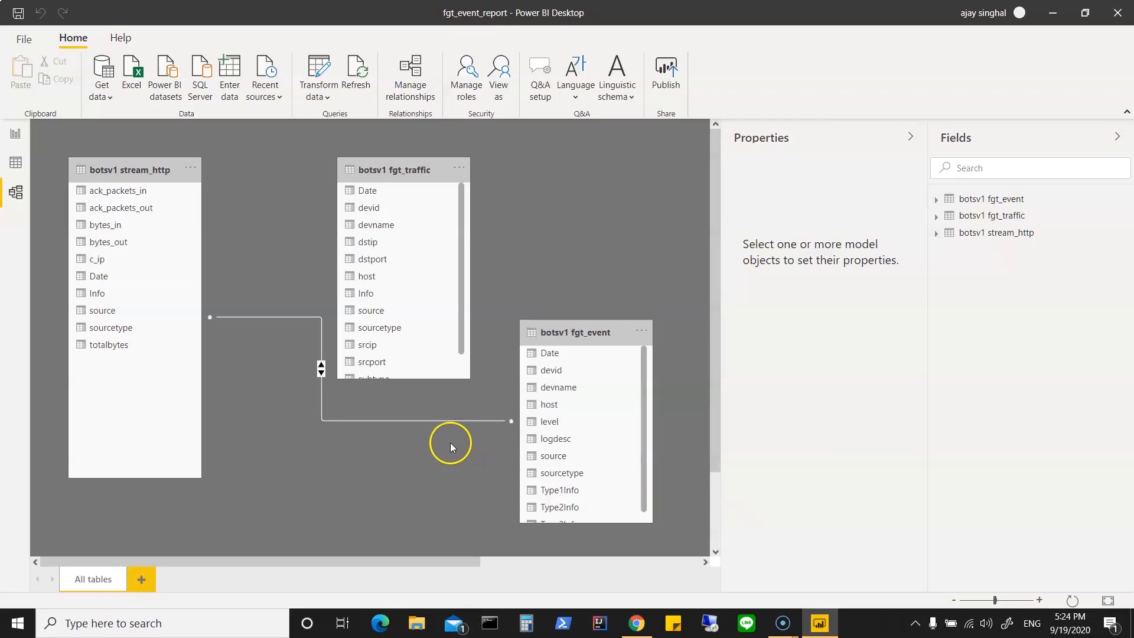
right_click(444, 421)
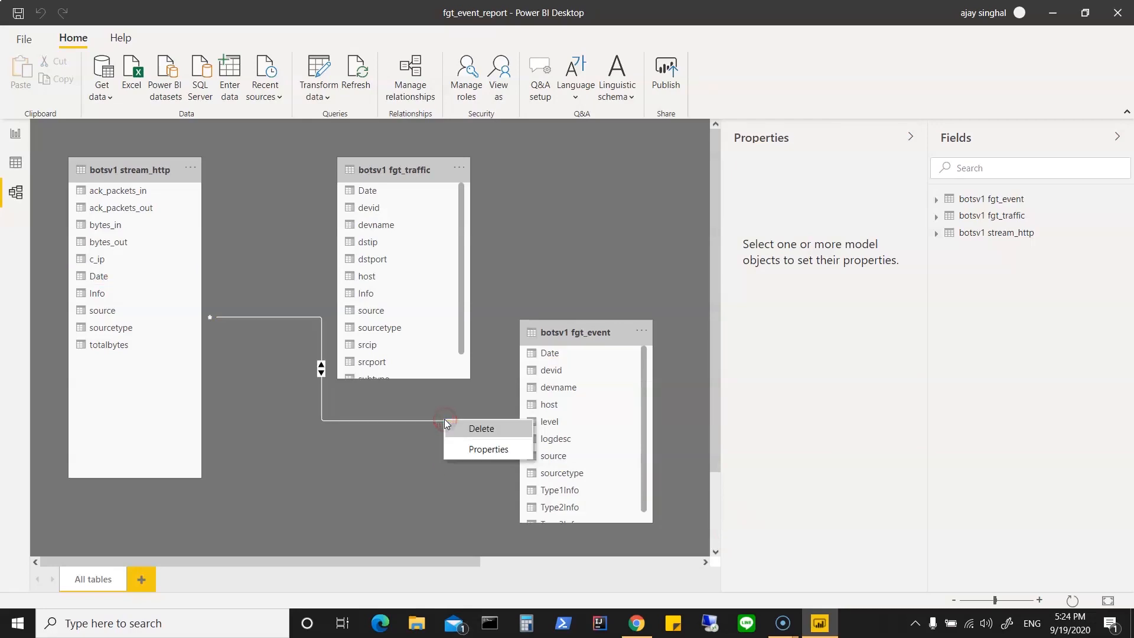
left_click(454, 429)
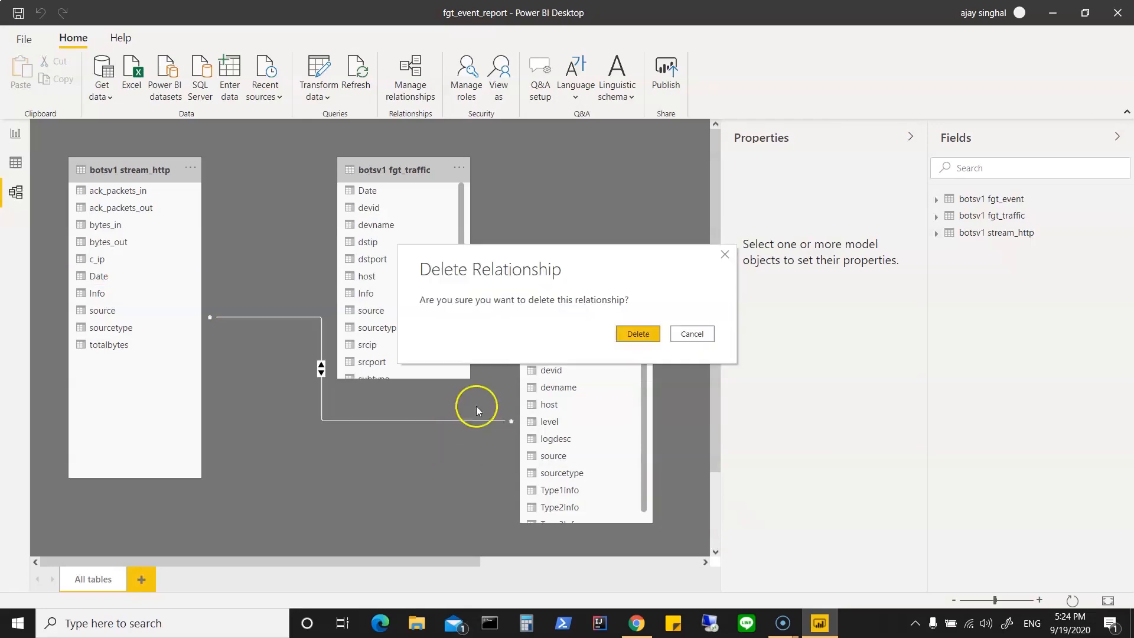
left_click(638, 333)
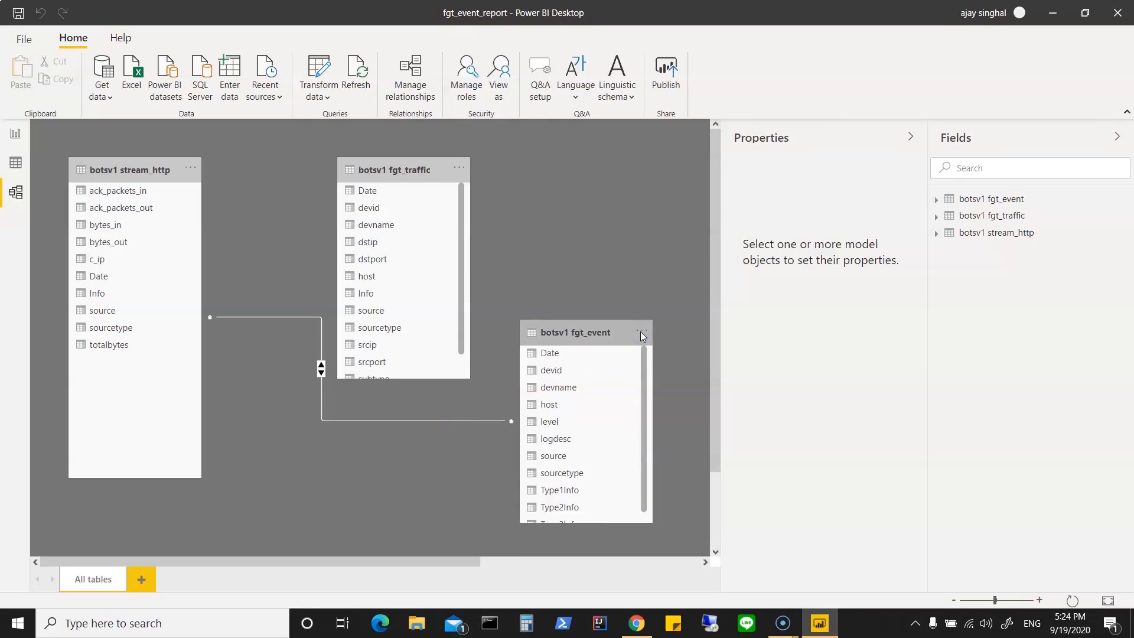
left_click(18, 165)
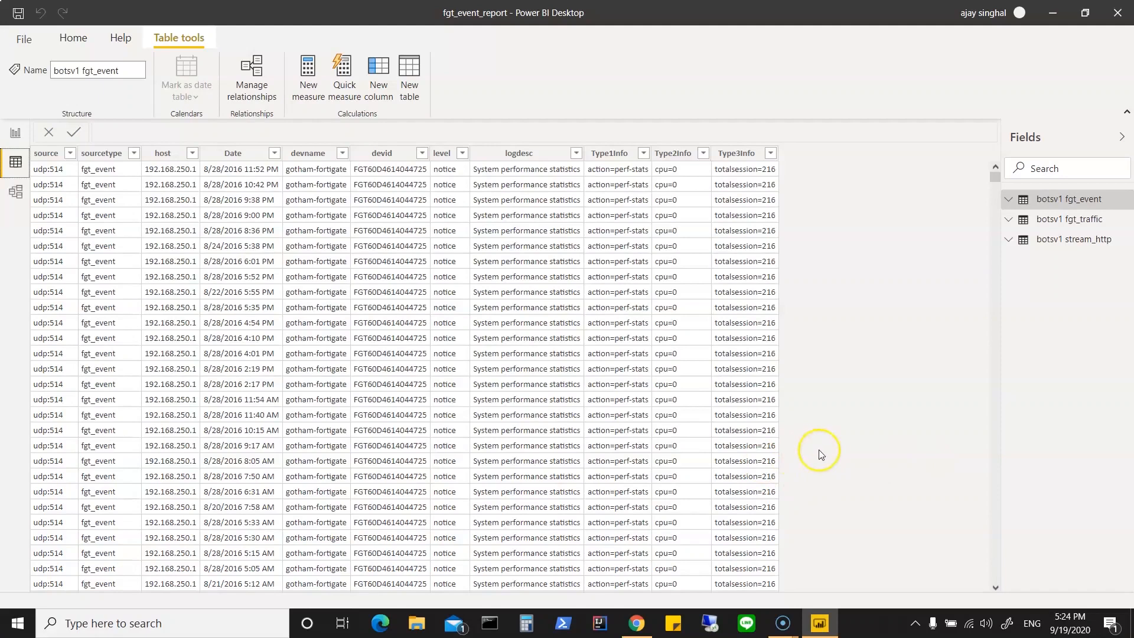
left_click(20, 622)
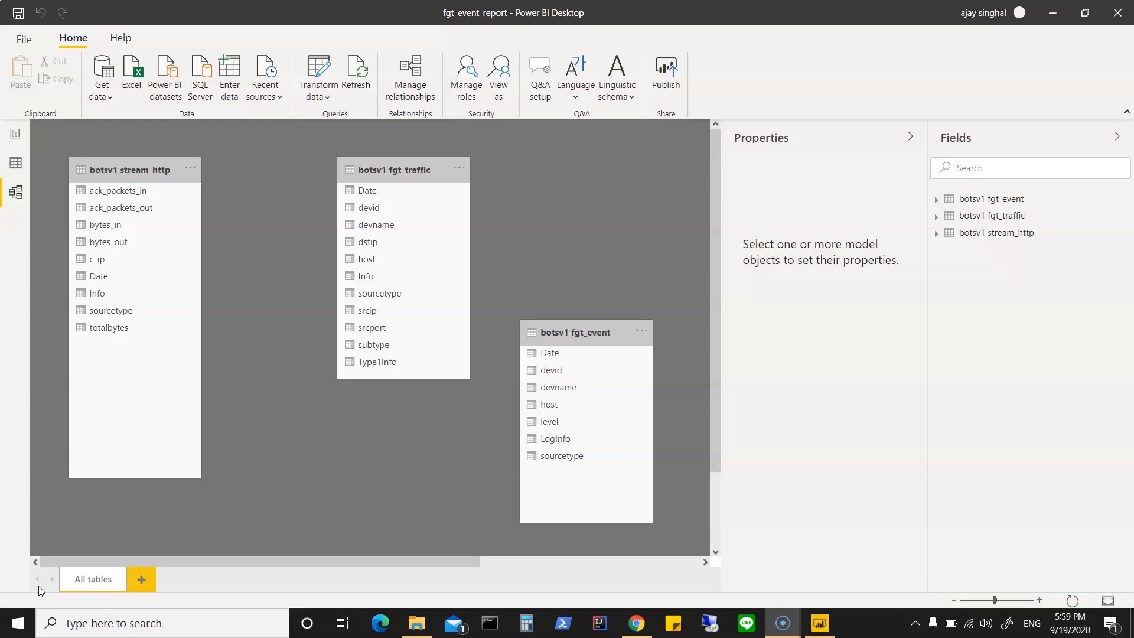
Step: Show the tables in the data view, collapse the fgt_event and stream_http field lists, and select fgt_event
left_click(17, 167)
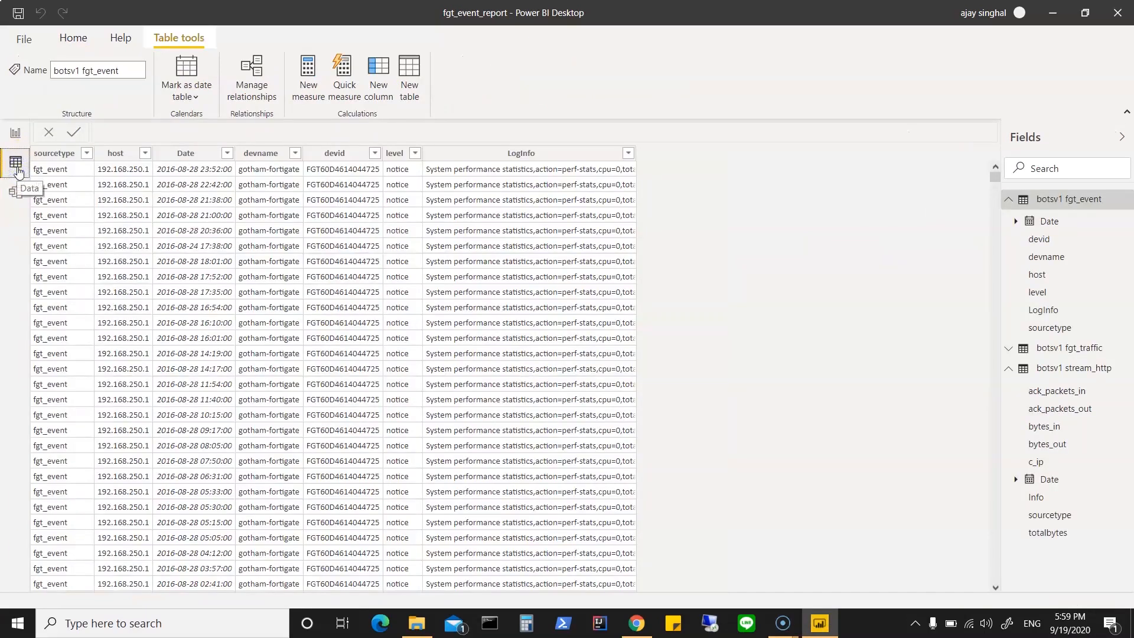
left_click(1009, 201)
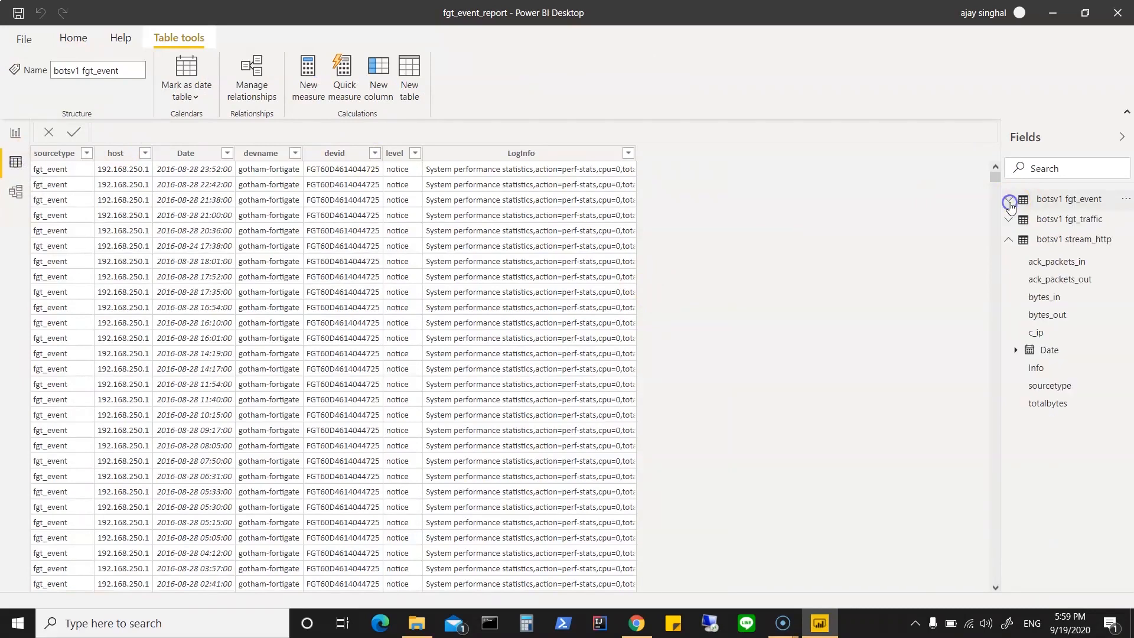
left_click(1010, 241)
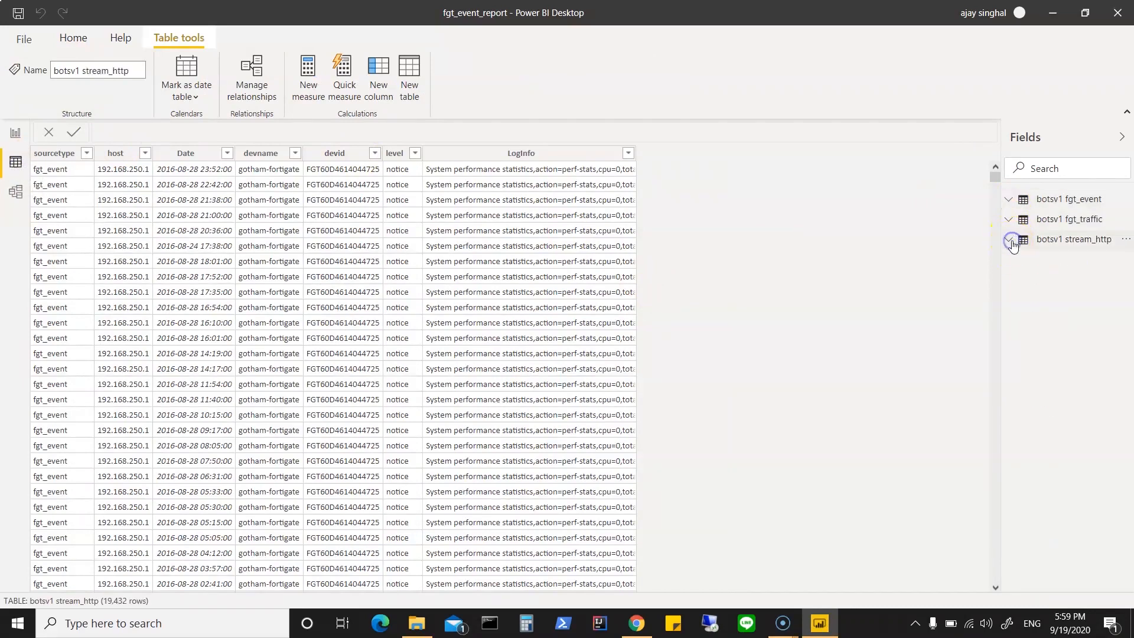
left_click(1091, 200)
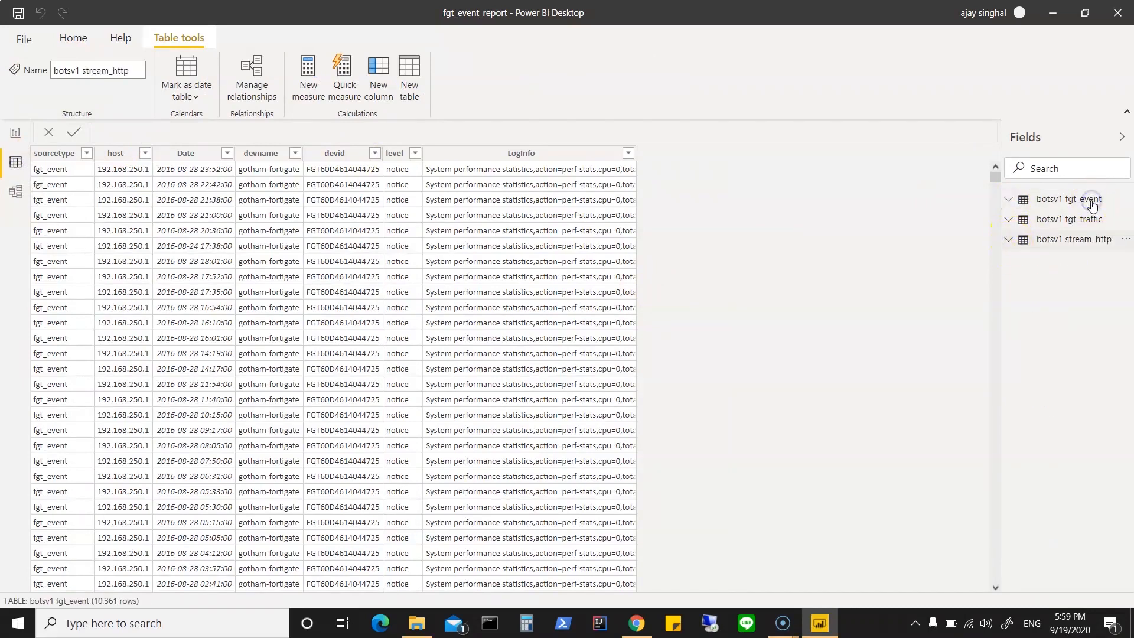
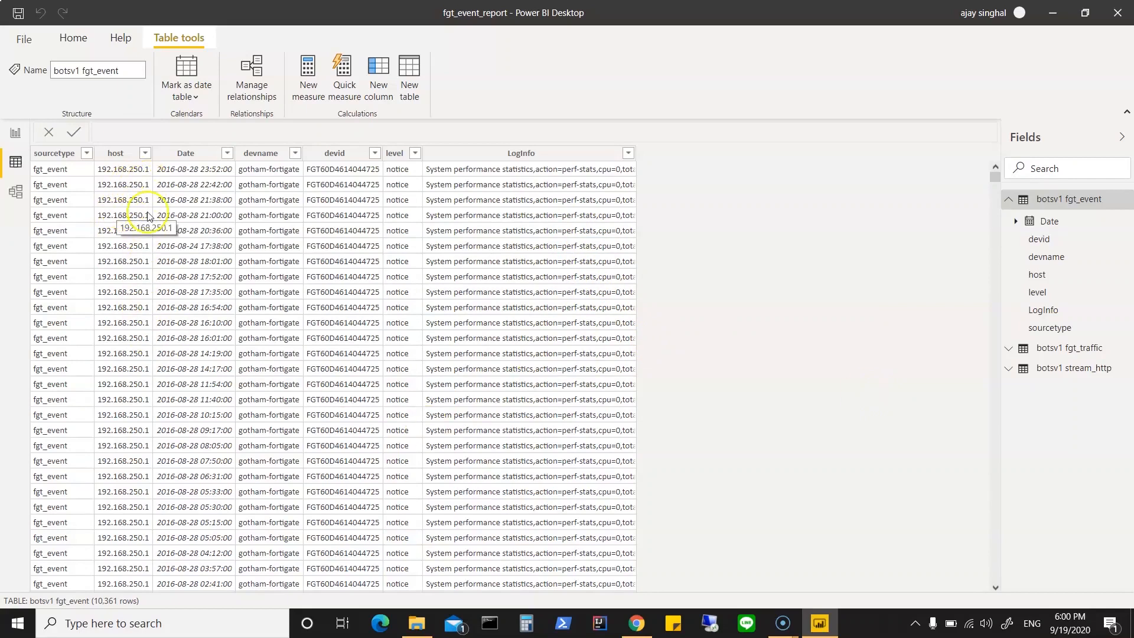
Step: Check the distinct values of the host column in the botsv1 fgt_event table
left_click(145, 155)
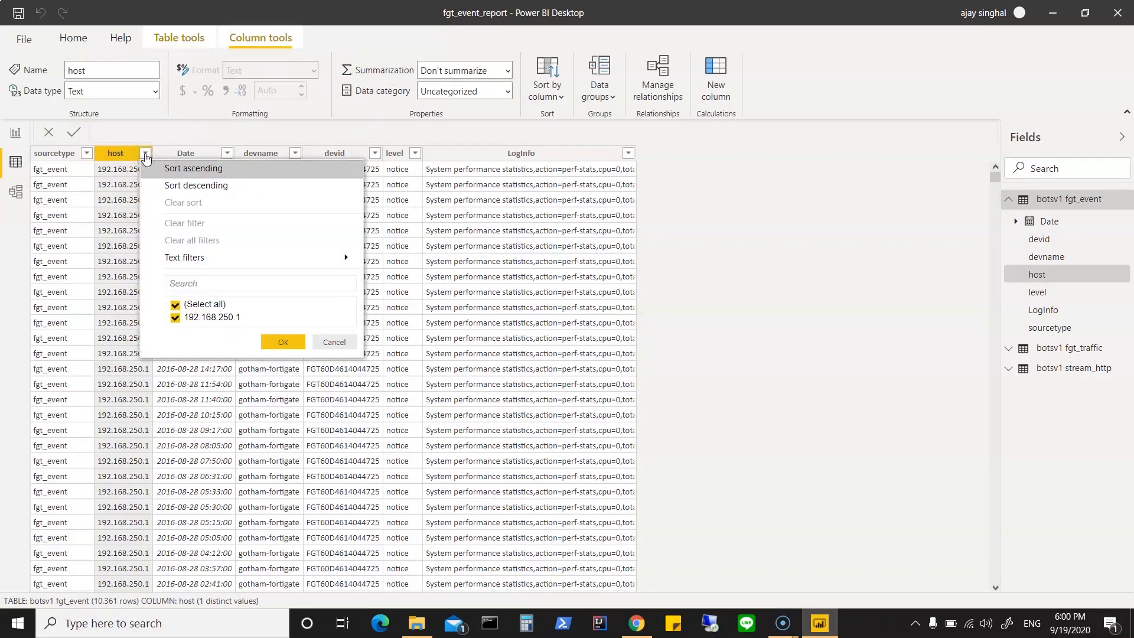
left_click(295, 343)
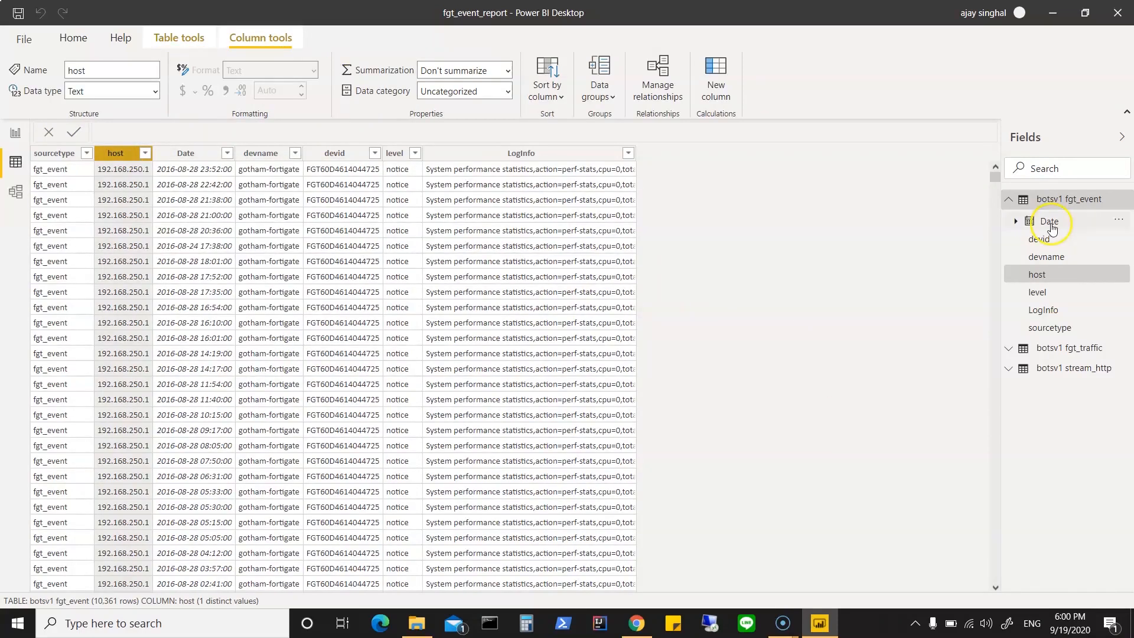
left_click(1010, 201)
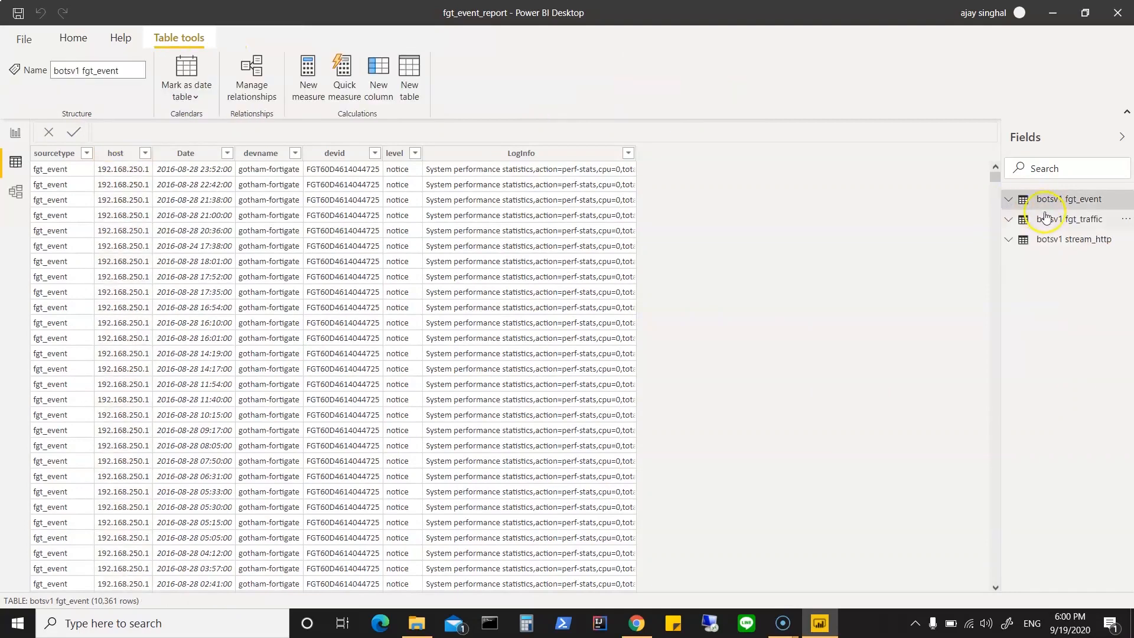
Step: Show the botsv1 fgt_traffic table and check the distinct values of its Type1Info and subtype columns
left_click(1049, 222)
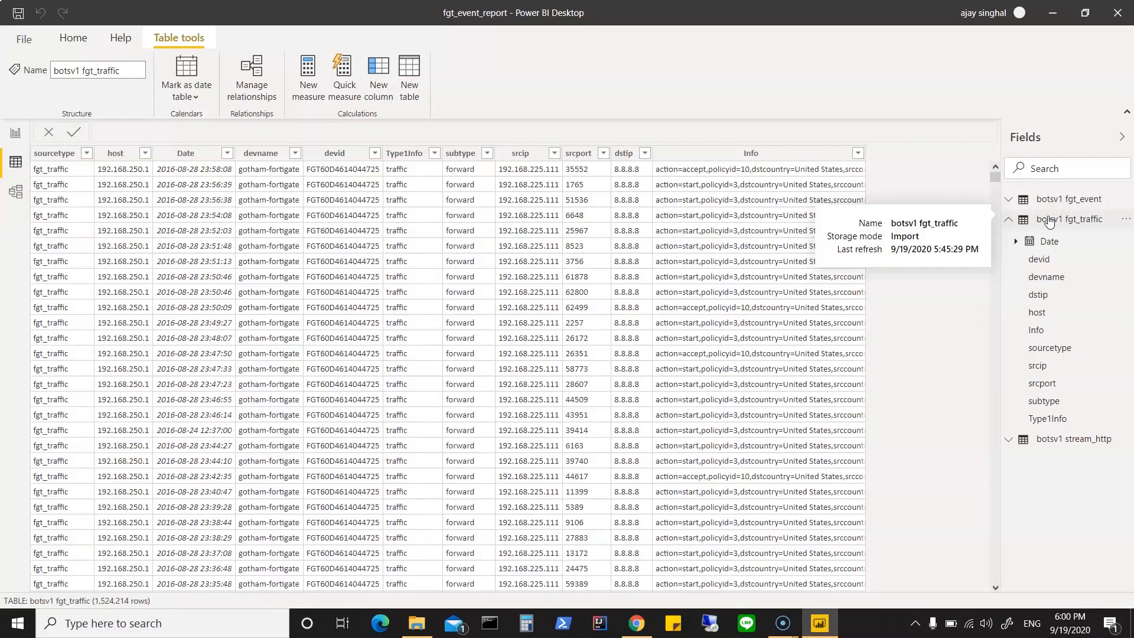
left_click(1093, 223)
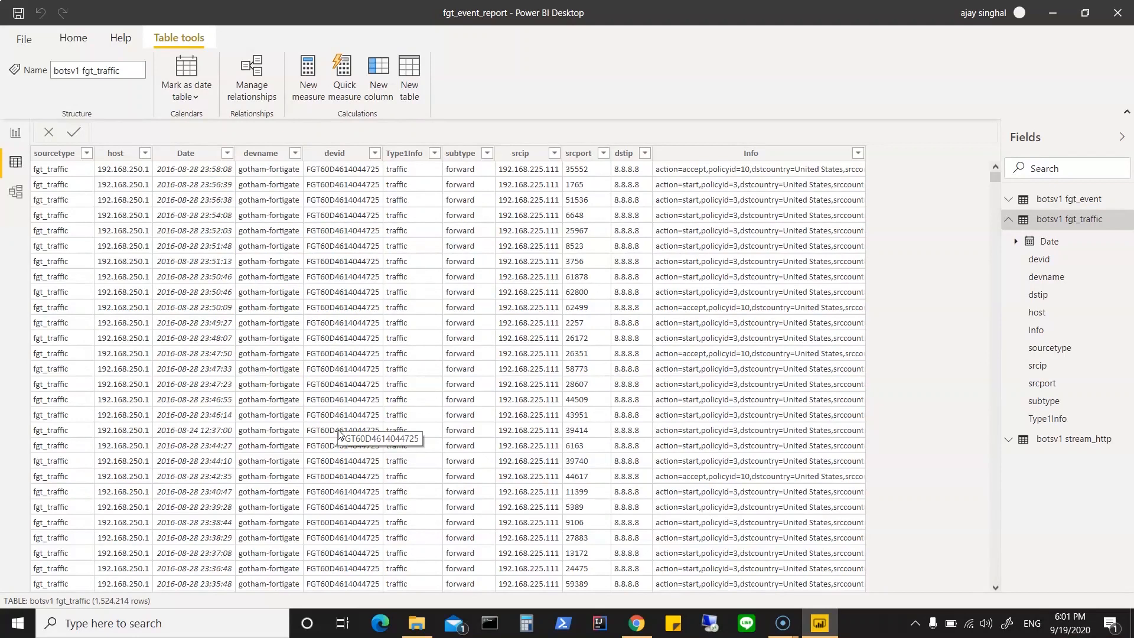
left_click(435, 154)
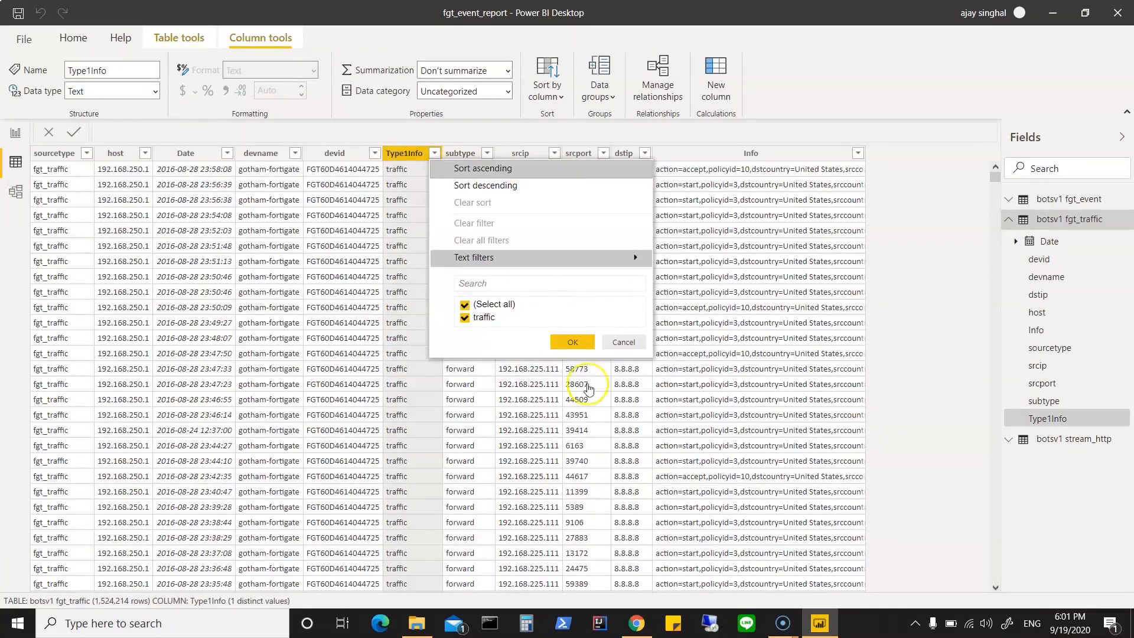
left_click(625, 342)
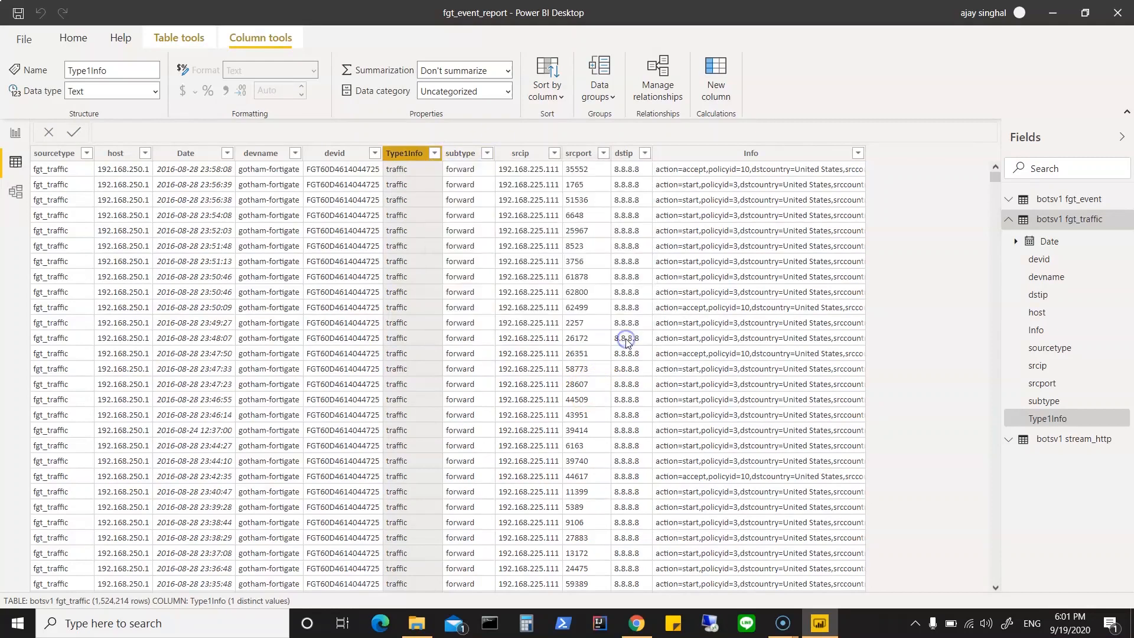
left_click(489, 154)
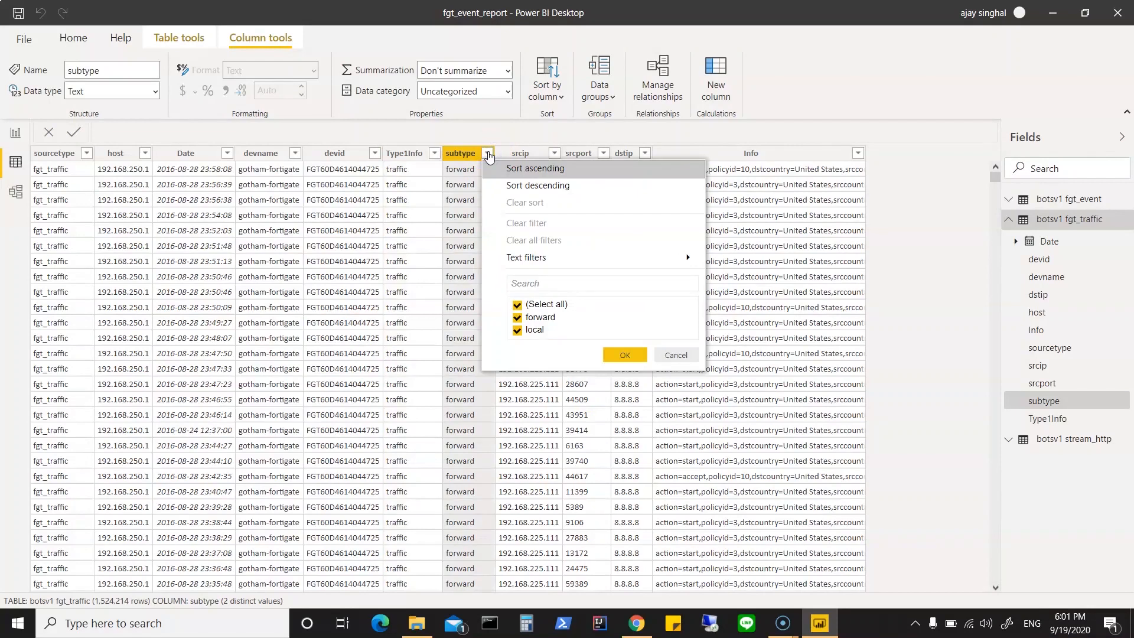
left_click(629, 351)
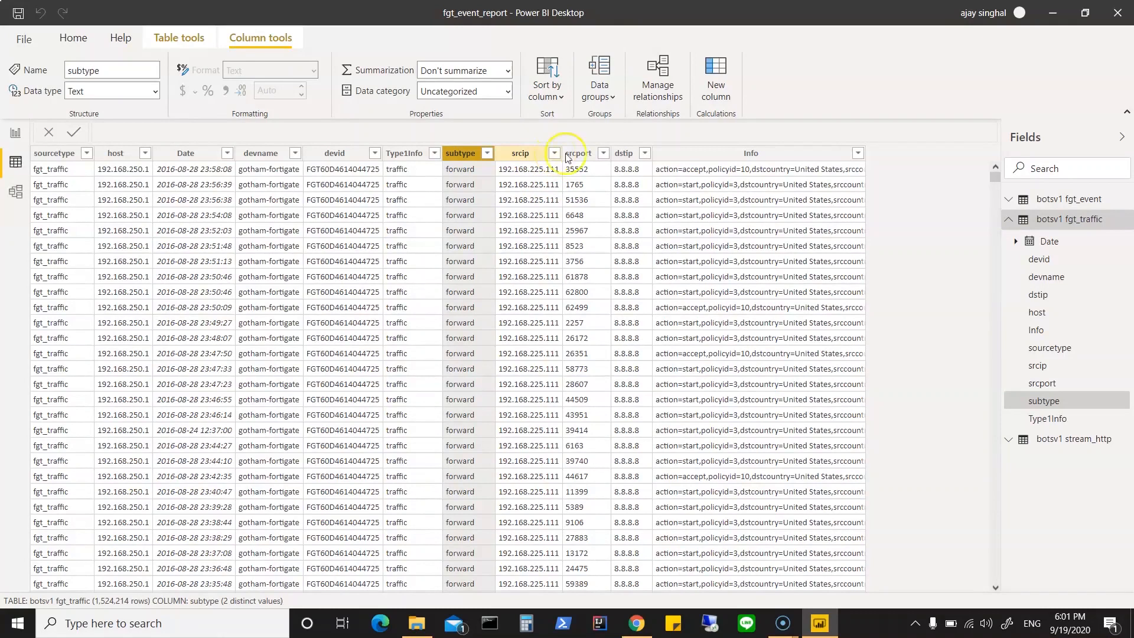
Step: Review the distinct srcip and dstip values in the fgt_traffic table and inspect the first row's Info entry
left_click(555, 153)
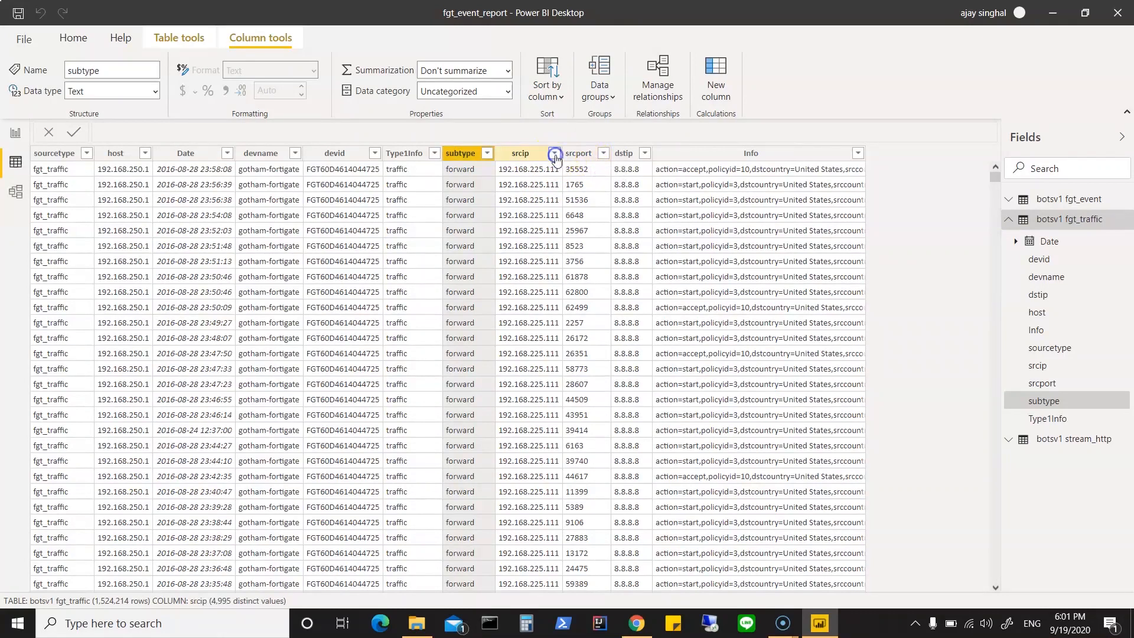
left_click(555, 154)
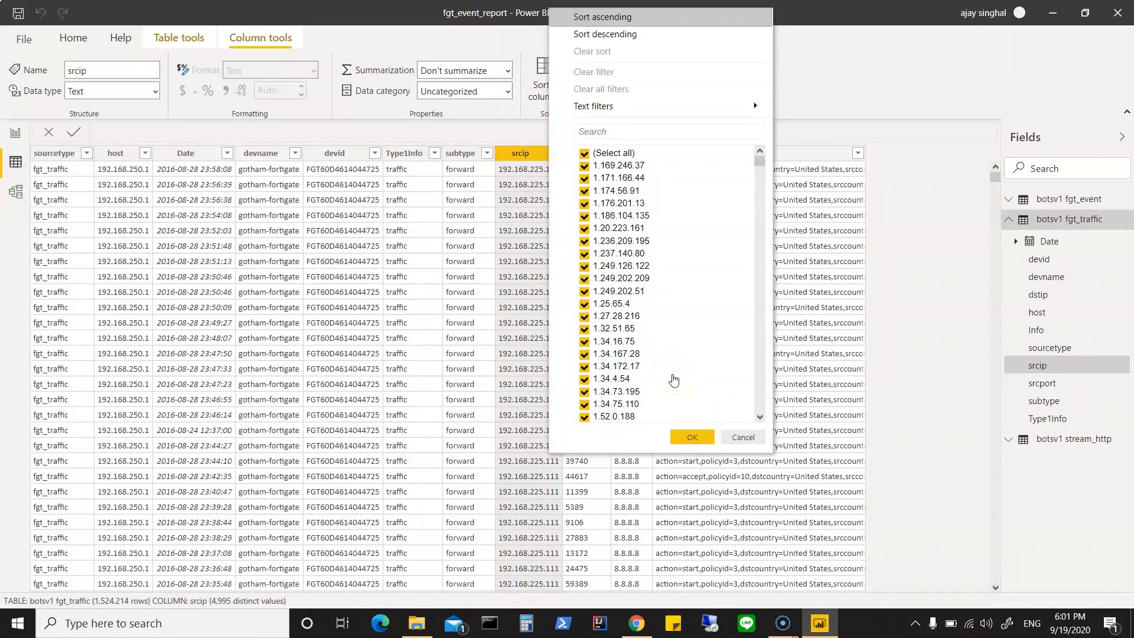
left_click(692, 438)
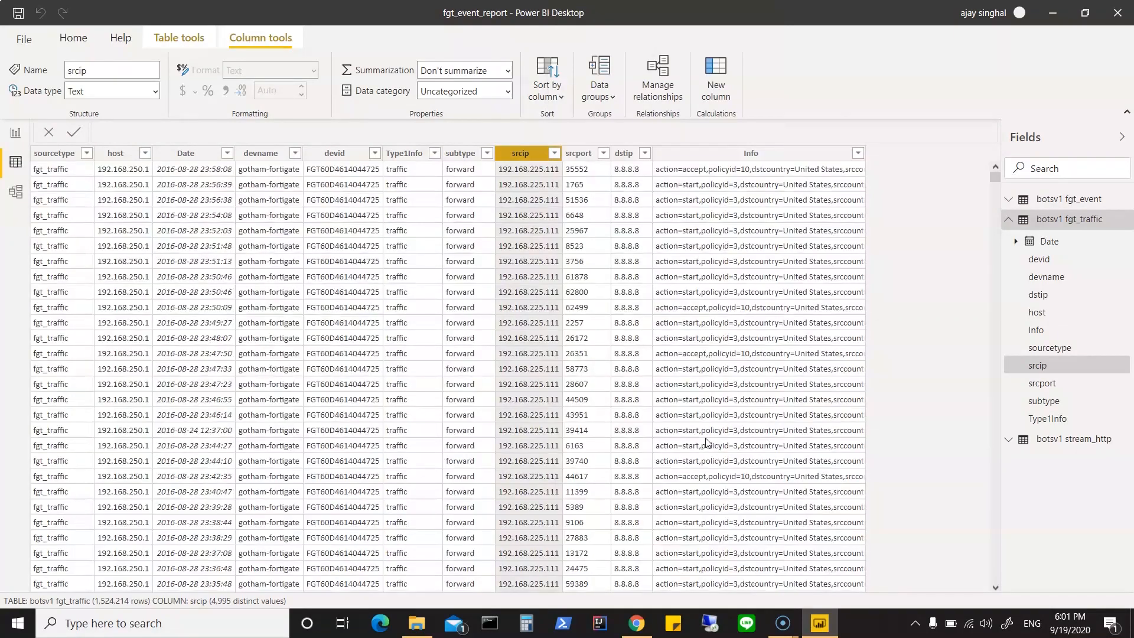
left_click(645, 155)
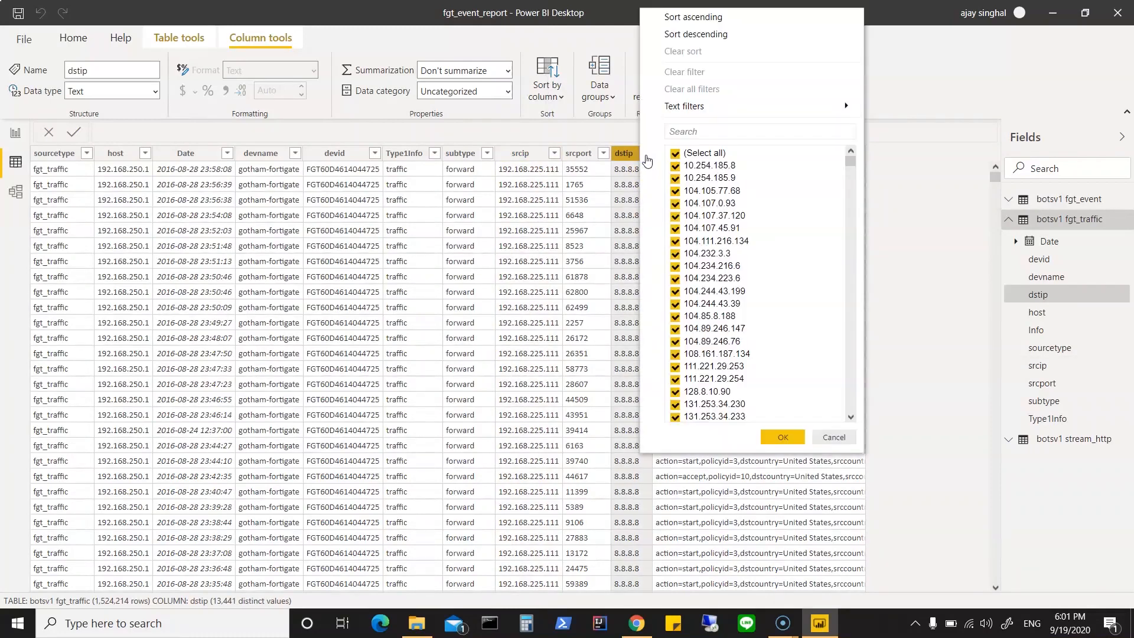
left_click(792, 438)
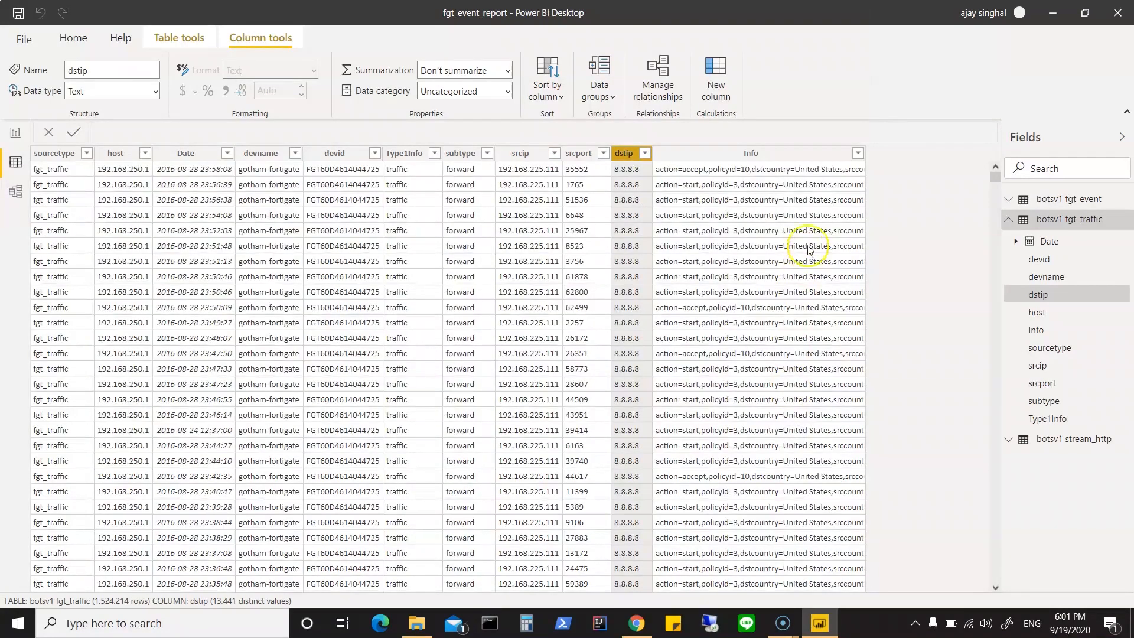
left_click(812, 171)
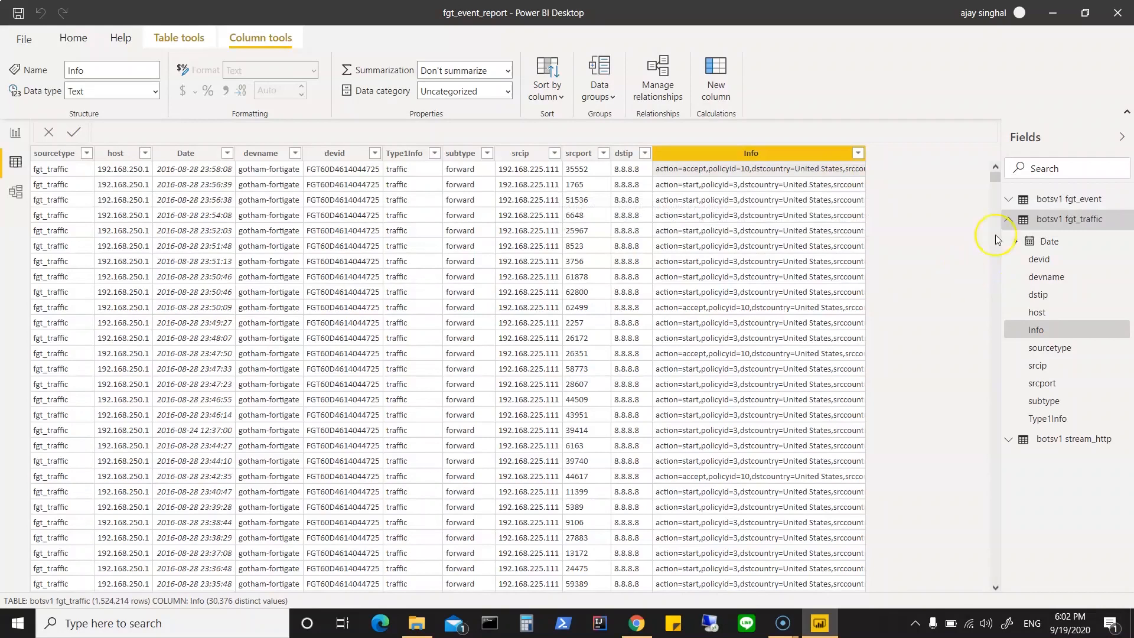
Step: Show the botsv1 stream_http table and check the distinct values of its c_ip column
left_click(1068, 219)
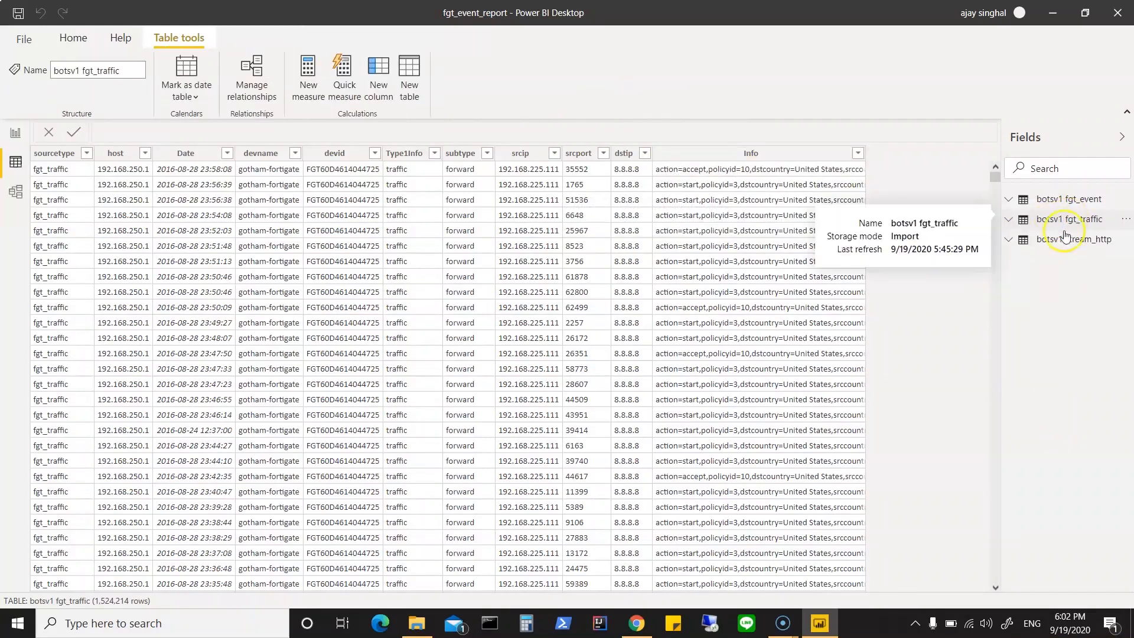
left_click(1059, 243)
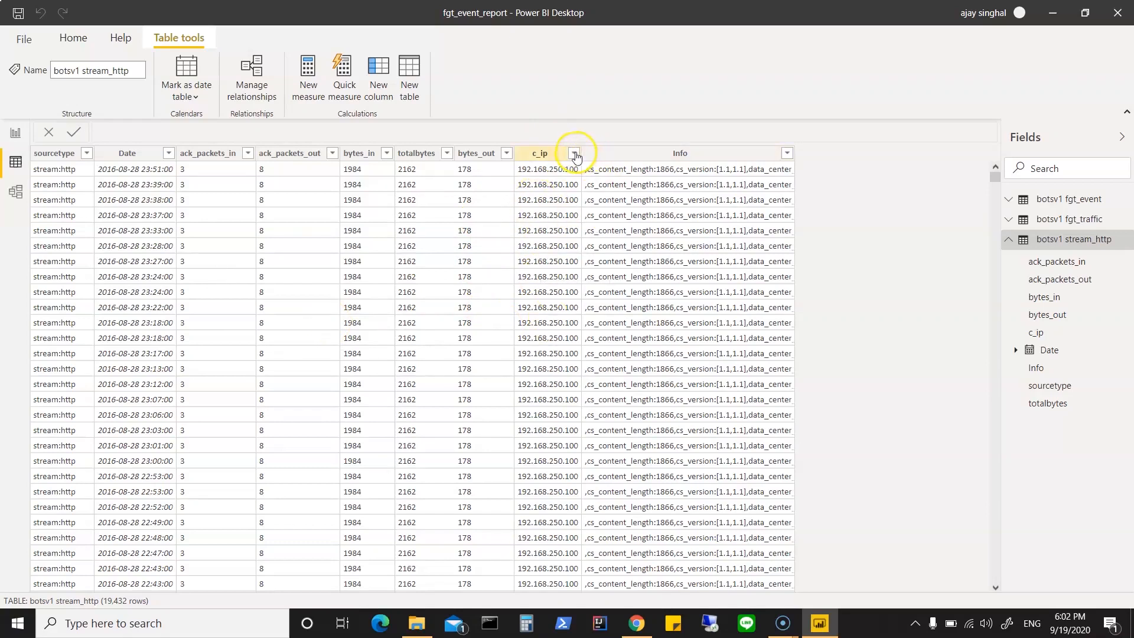
left_click(574, 154)
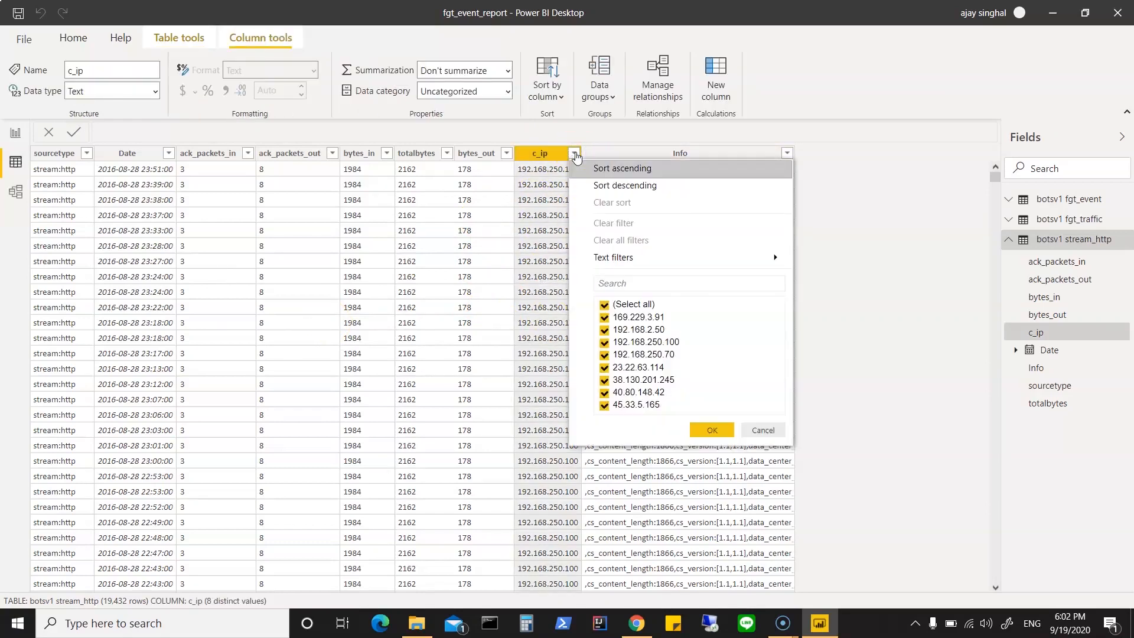
left_click(712, 430)
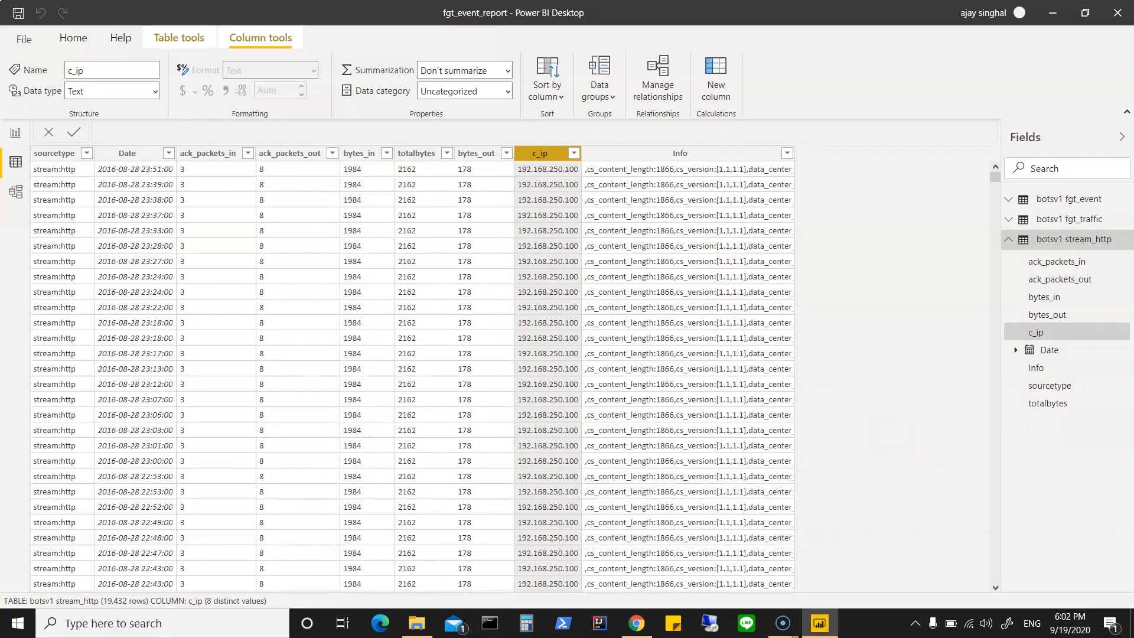
Step: In the model diagram, start a relationship from the host column of fgt_traffic to the host column of fgt_event
left_click(18, 195)
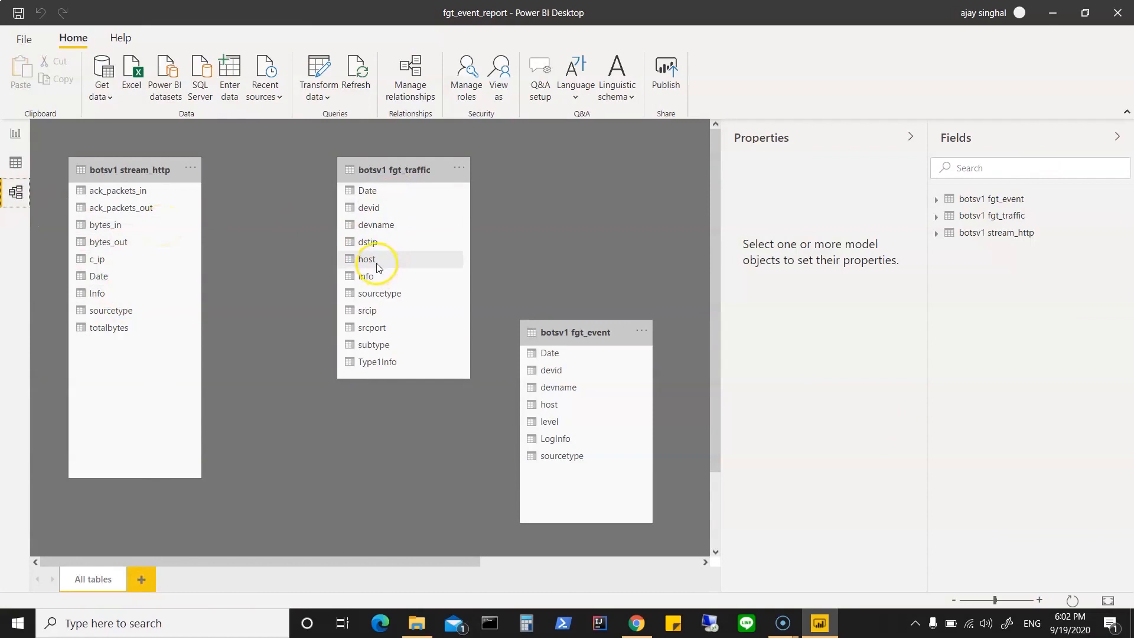
left_click_drag(383, 265, 544, 407)
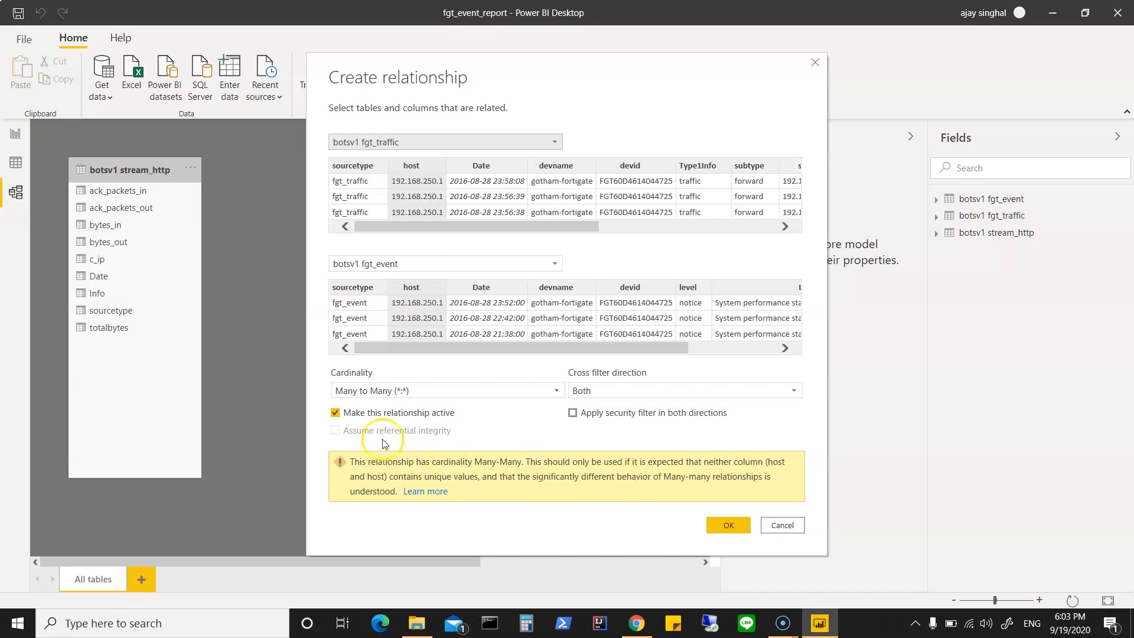
Step: Try One to one (1:1) cardinality with the security filter applied in both directions for the host relationship
left_click(428, 393)
left_click(429, 392)
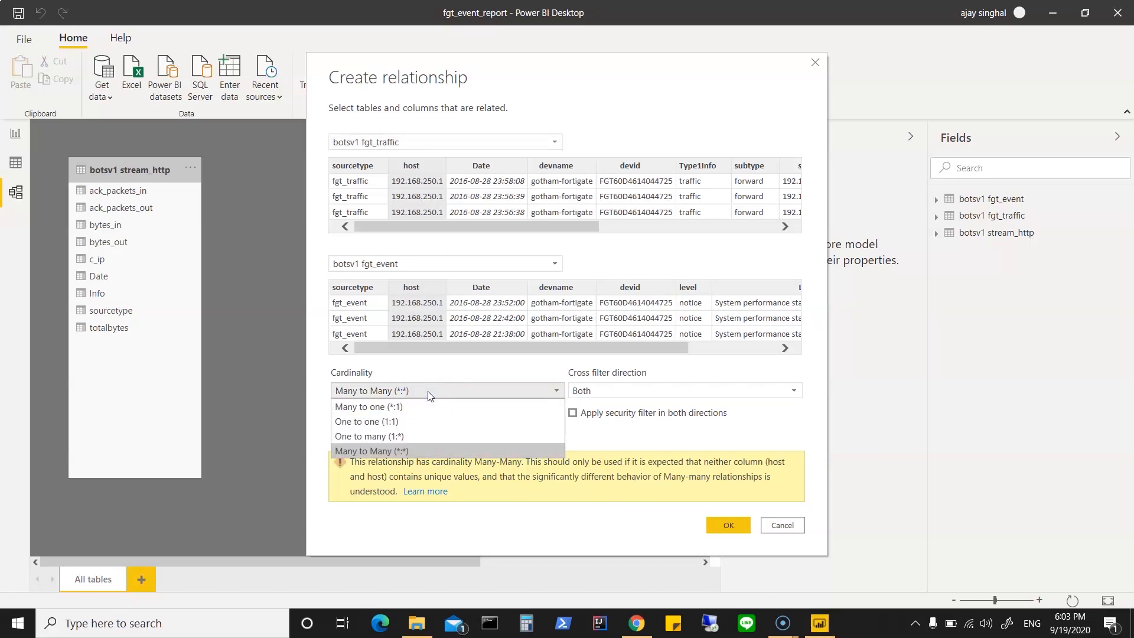
left_click(399, 421)
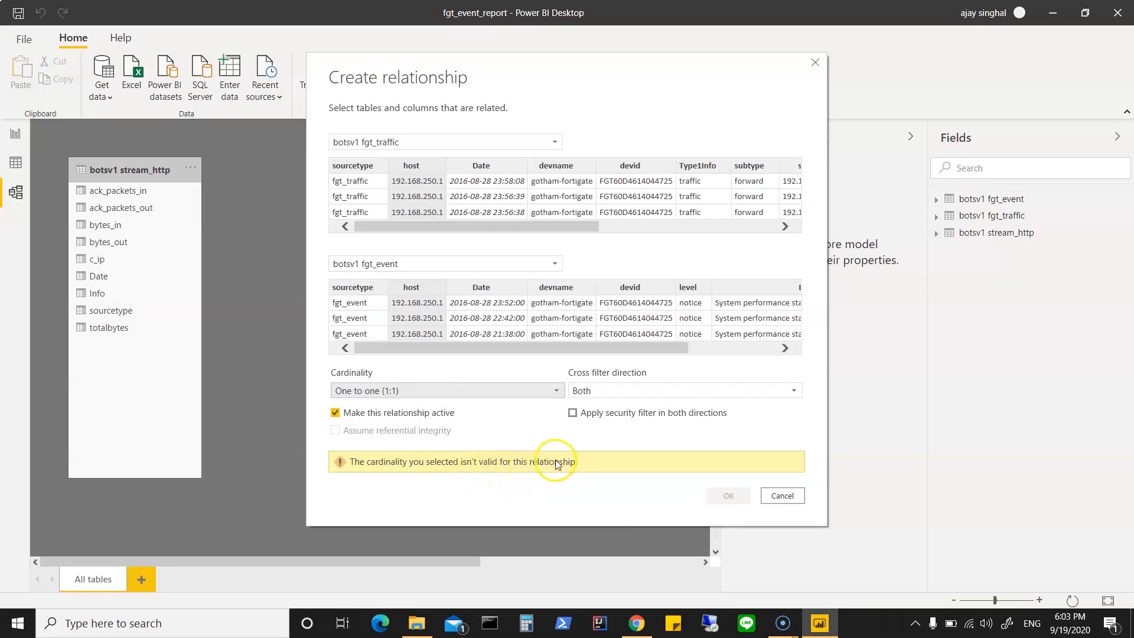
left_click(573, 413)
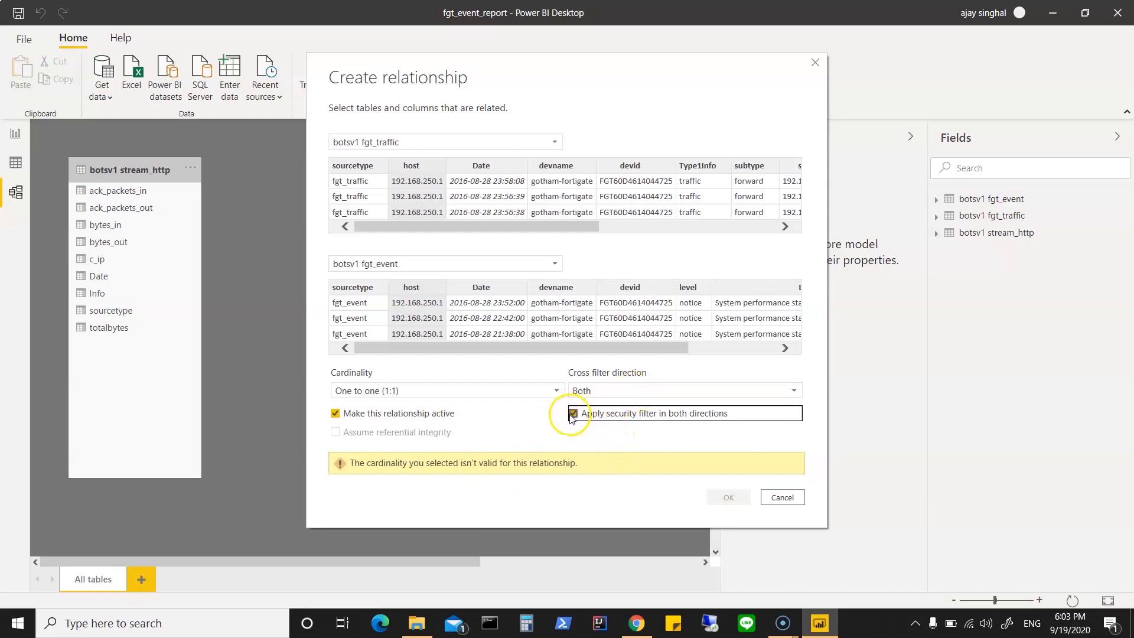
Step: Create the host relationship with Single cross filter direction (fgt_event filters fgt_traffic) and Many to Many cardinality
left_click(622, 389)
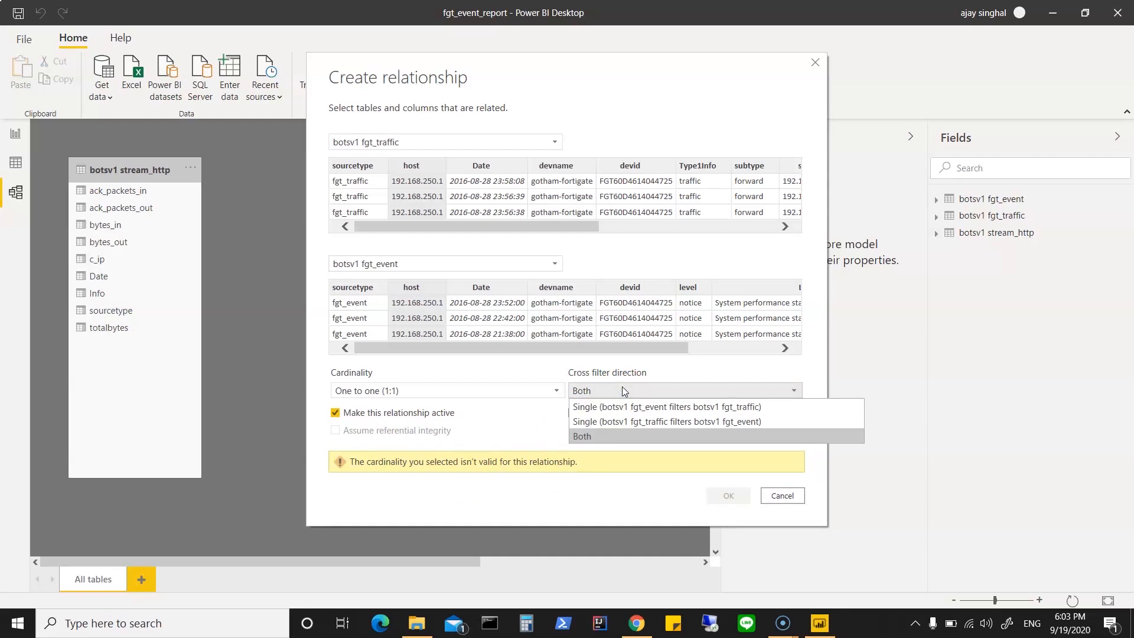
left_click(622, 407)
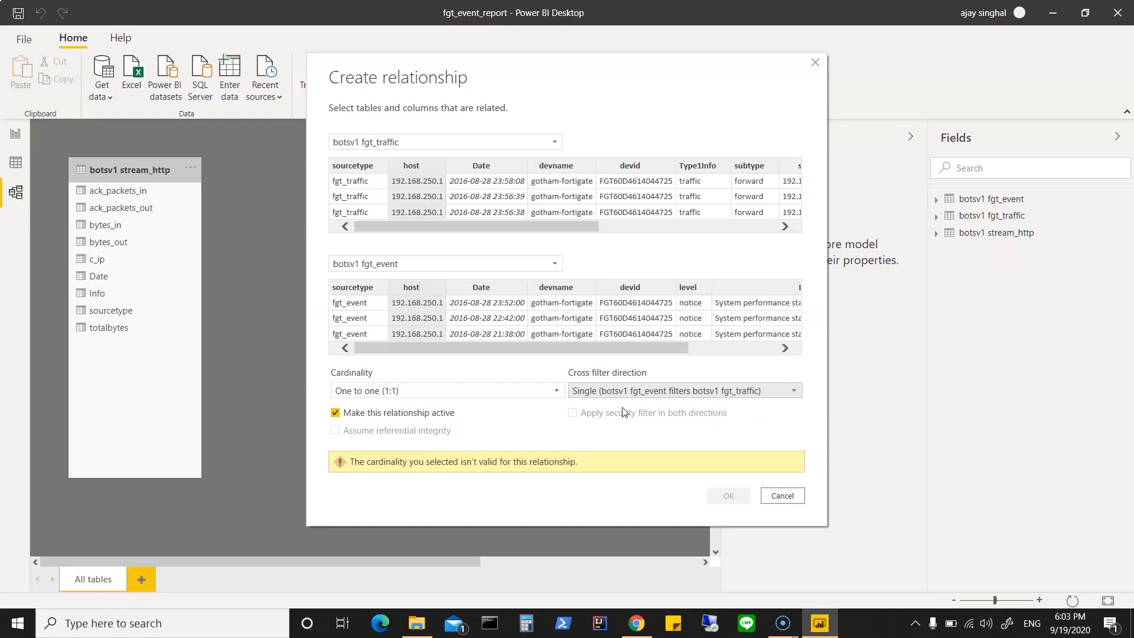
left_click(497, 392)
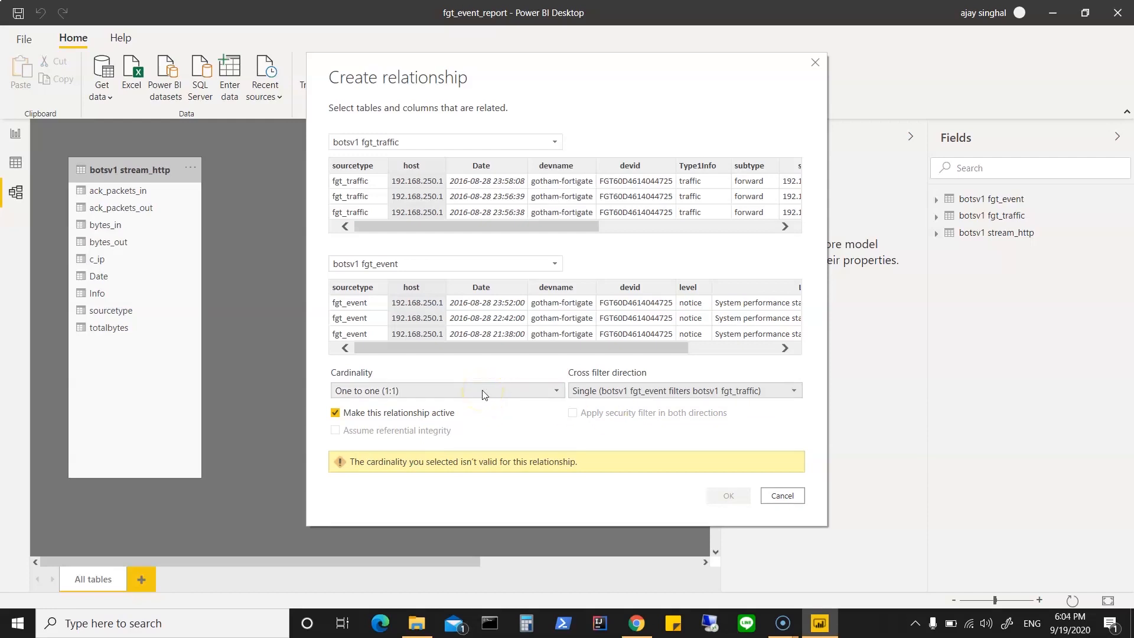
left_click(484, 393)
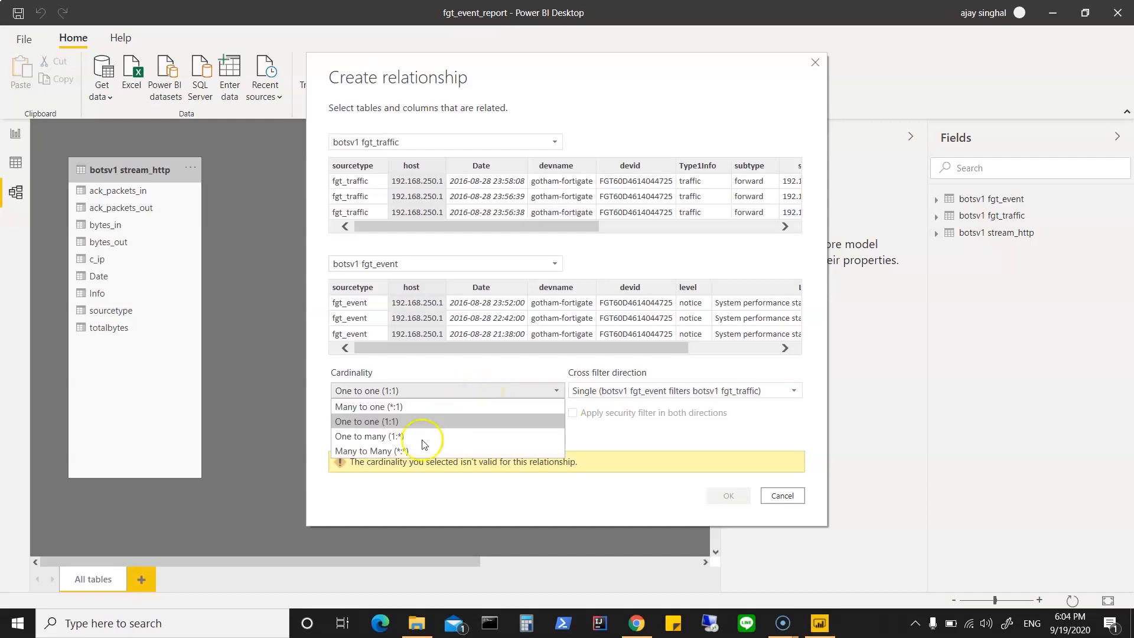
left_click(404, 450)
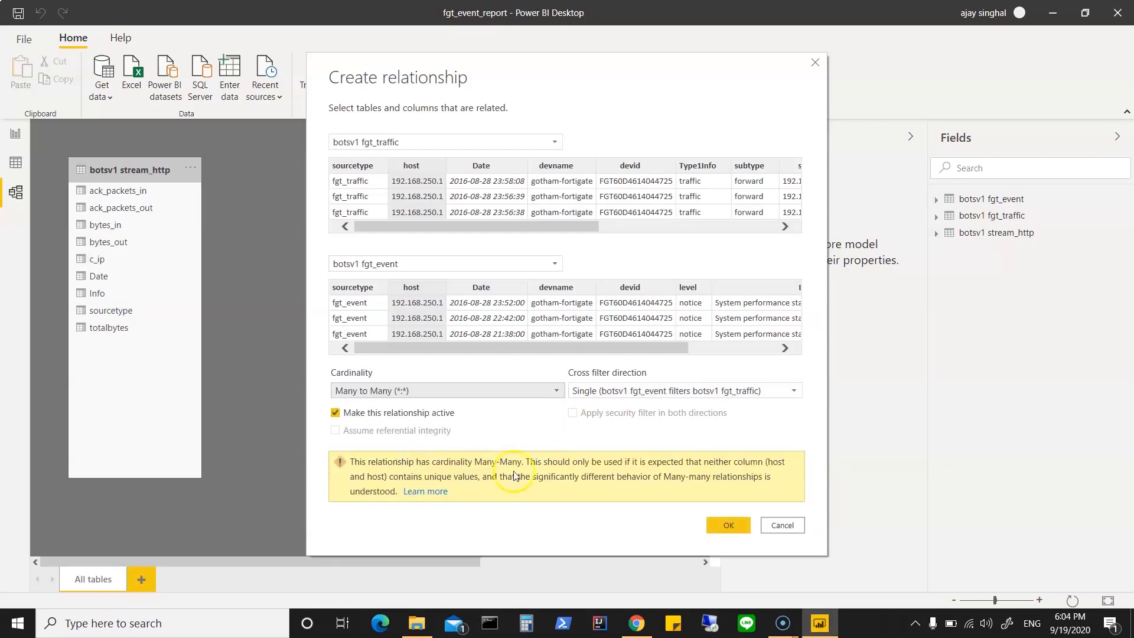
left_click(719, 521)
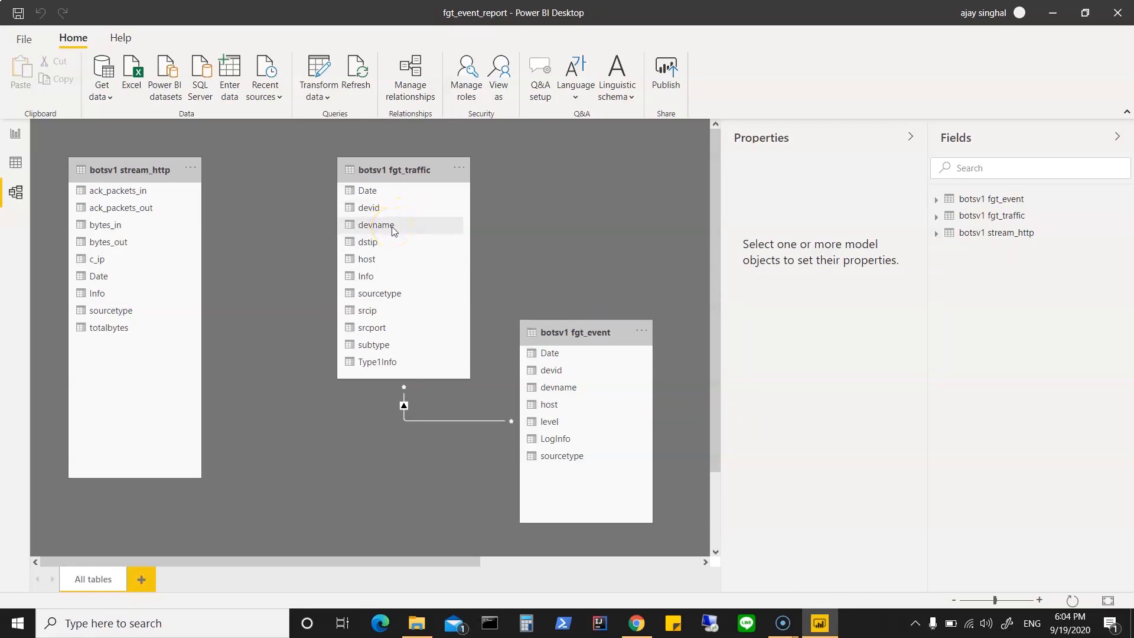
Step: Relate devname in fgt_traffic to devname in fgt_event, and c_ip in stream_http to srcip in fgt_traffic, both with the default Many to Many settings
left_click_drag(392, 225, 579, 388)
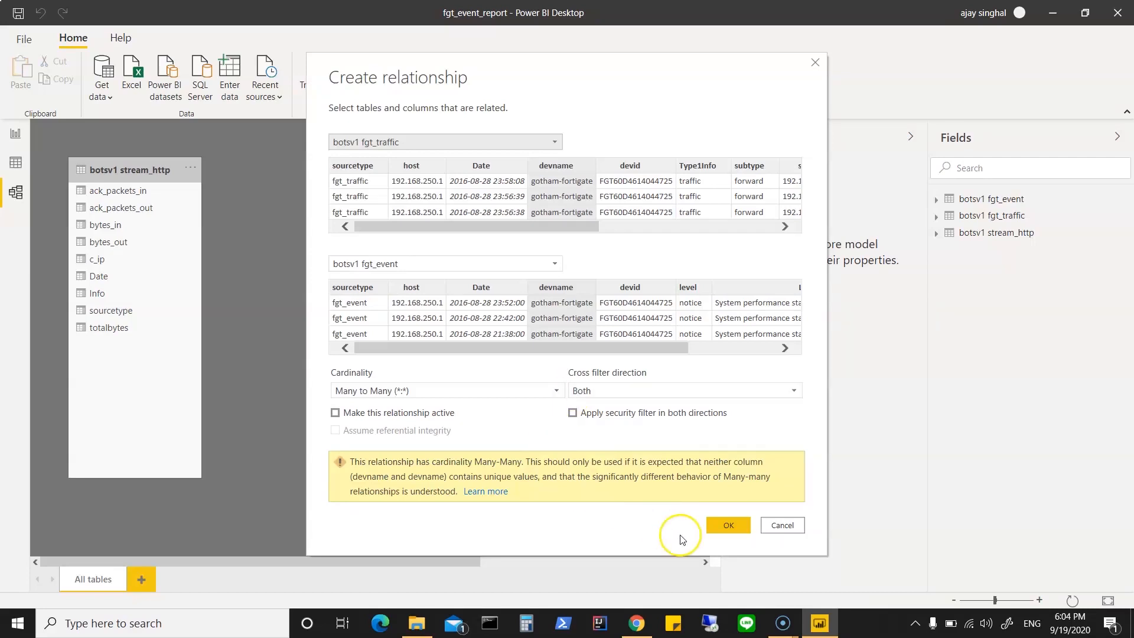
left_click(727, 532)
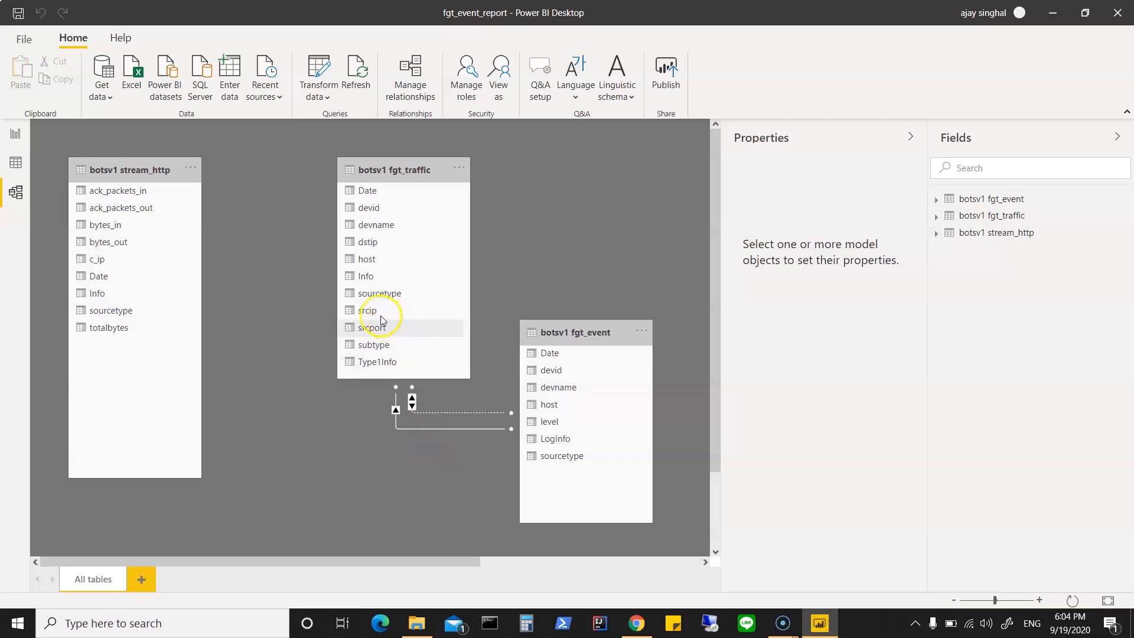
mouse_move(378, 314)
left_mouse_down()
mouse_move(108, 258)
mouse_move(201, 260)
mouse_move(278, 307)
mouse_move(383, 314)
left_mouse_up()
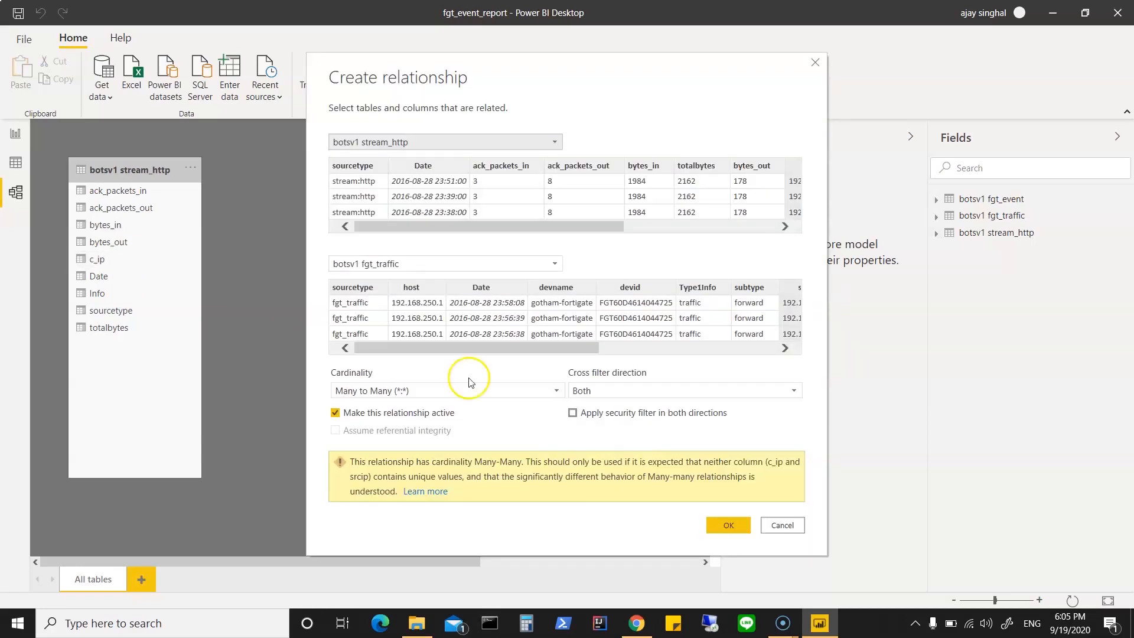
left_click(742, 529)
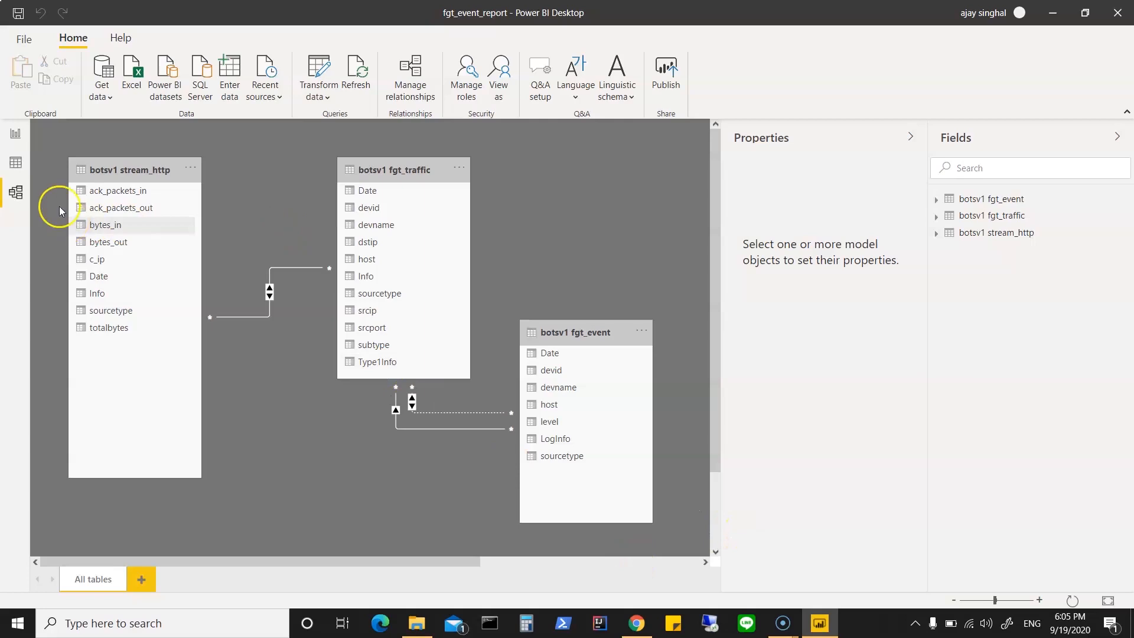
Step: Switch to the report page
left_click(16, 135)
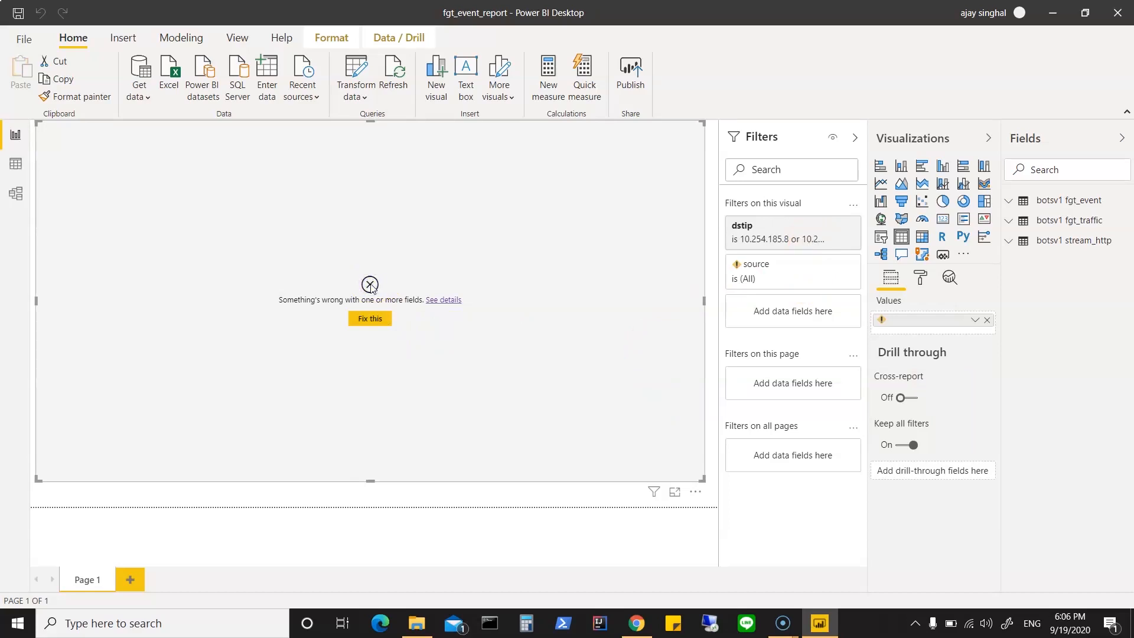
Step: Clear the table visual's broken field and dstip filter, and show fgt_event's Date in it as a plain date instead of a hierarchy
left_click(369, 319)
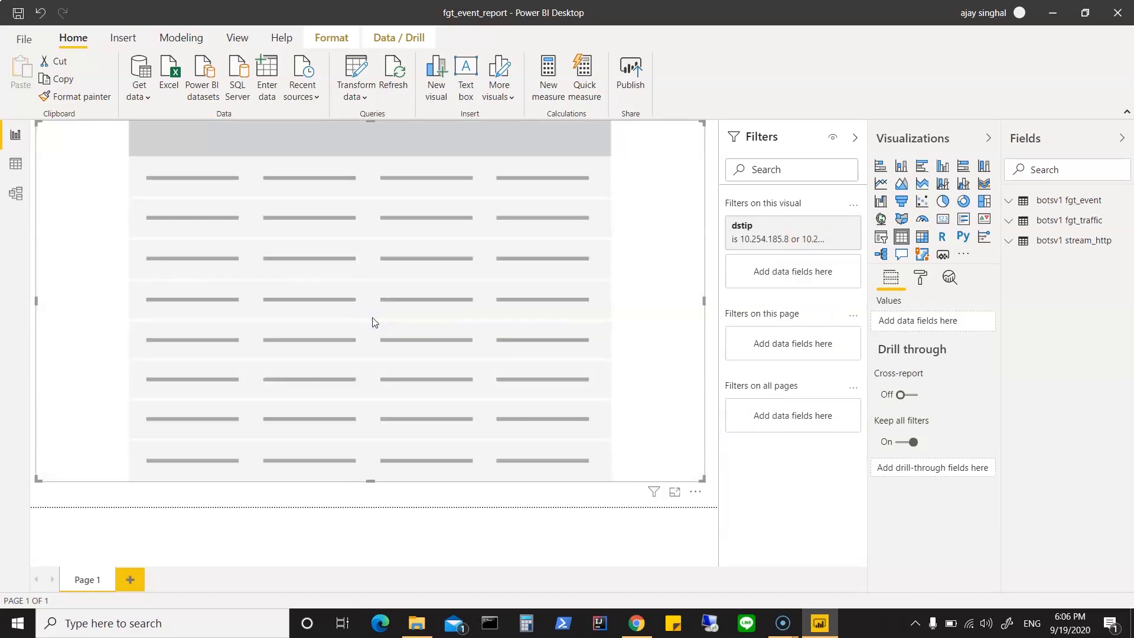
left_click(830, 226)
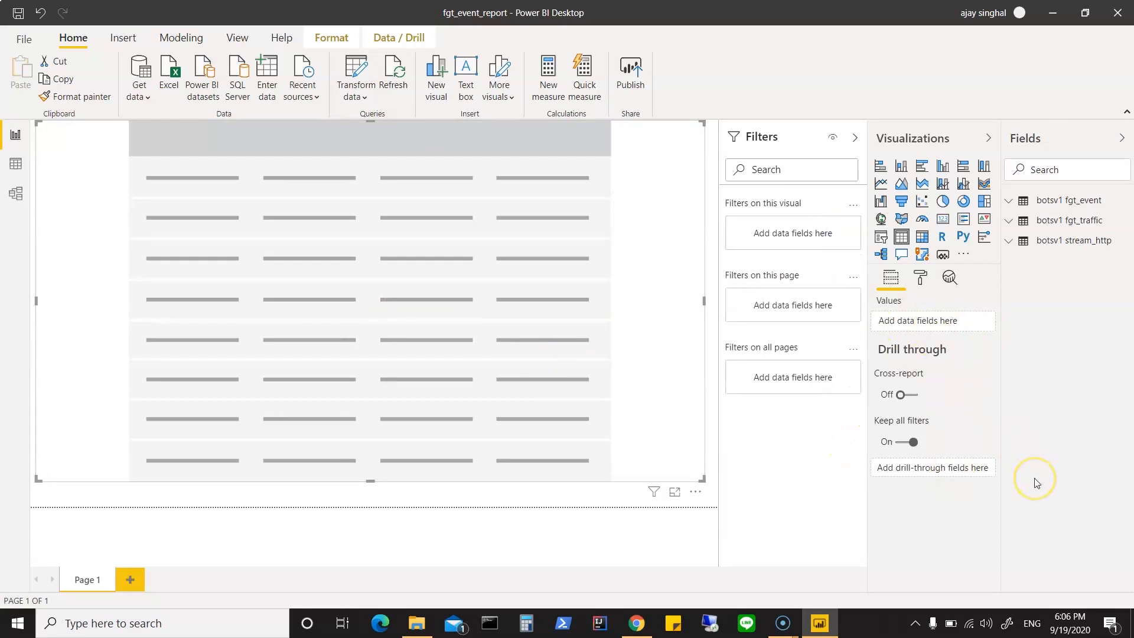
left_click(1009, 204)
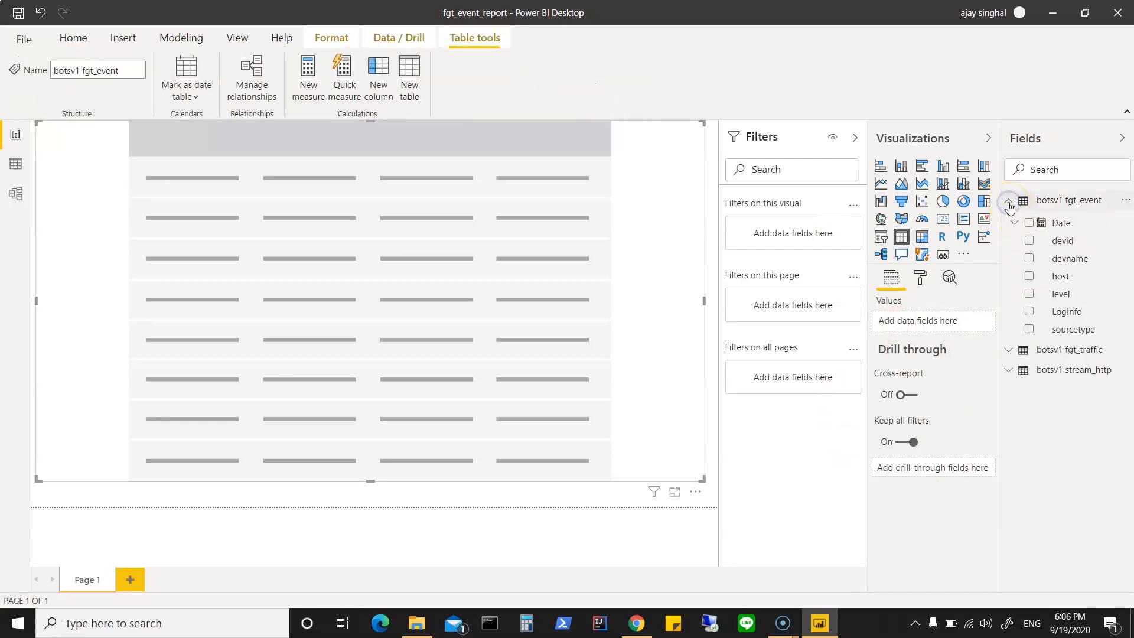
left_click_drag(1062, 223, 927, 324)
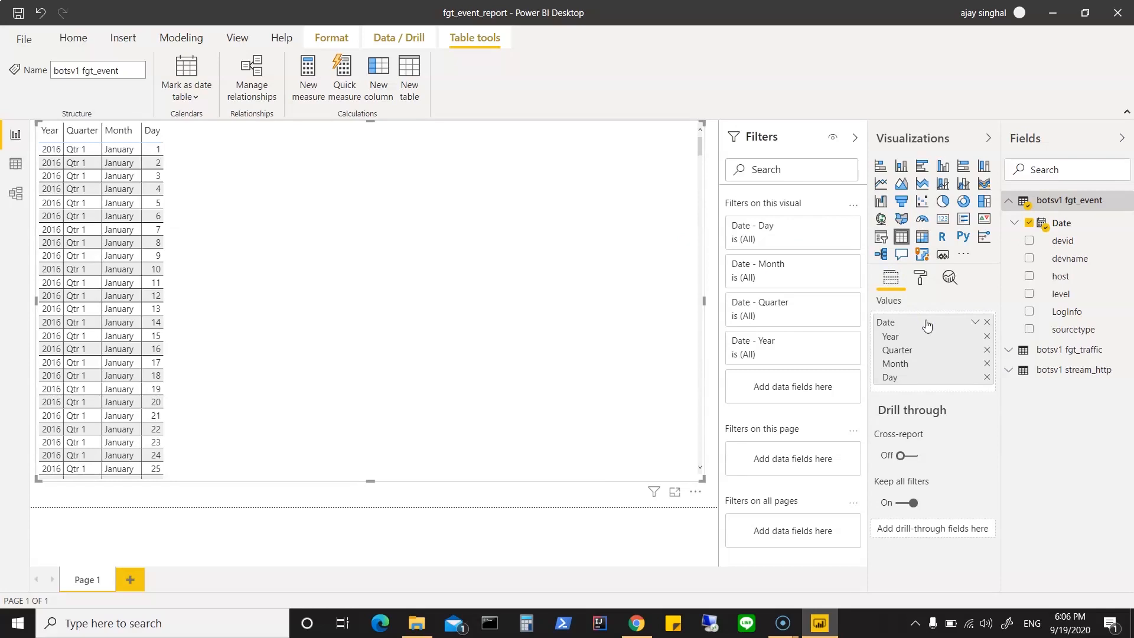
left_click(976, 325)
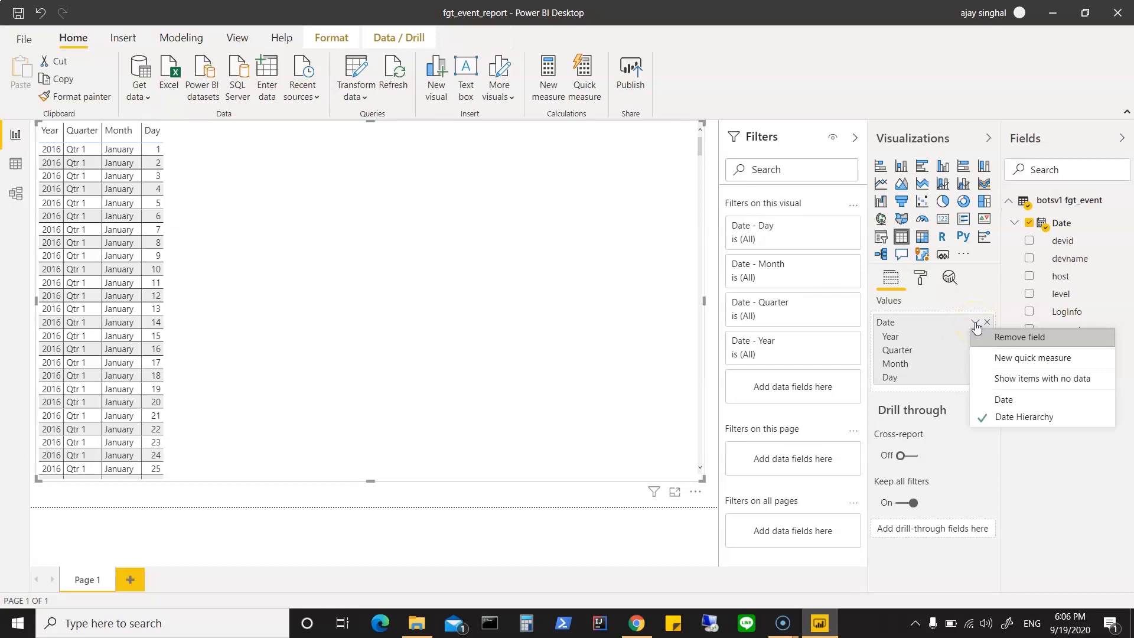
left_click(986, 402)
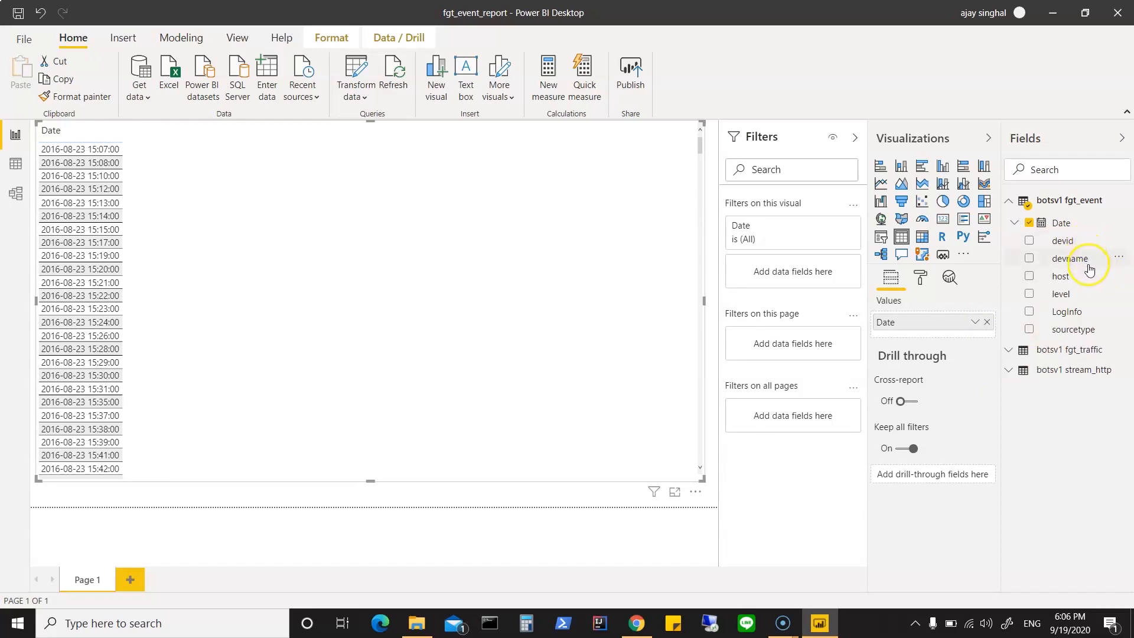
Step: Add devname, host and level from fgt_event to the table visual after Date
left_click_drag(1088, 264, 965, 341)
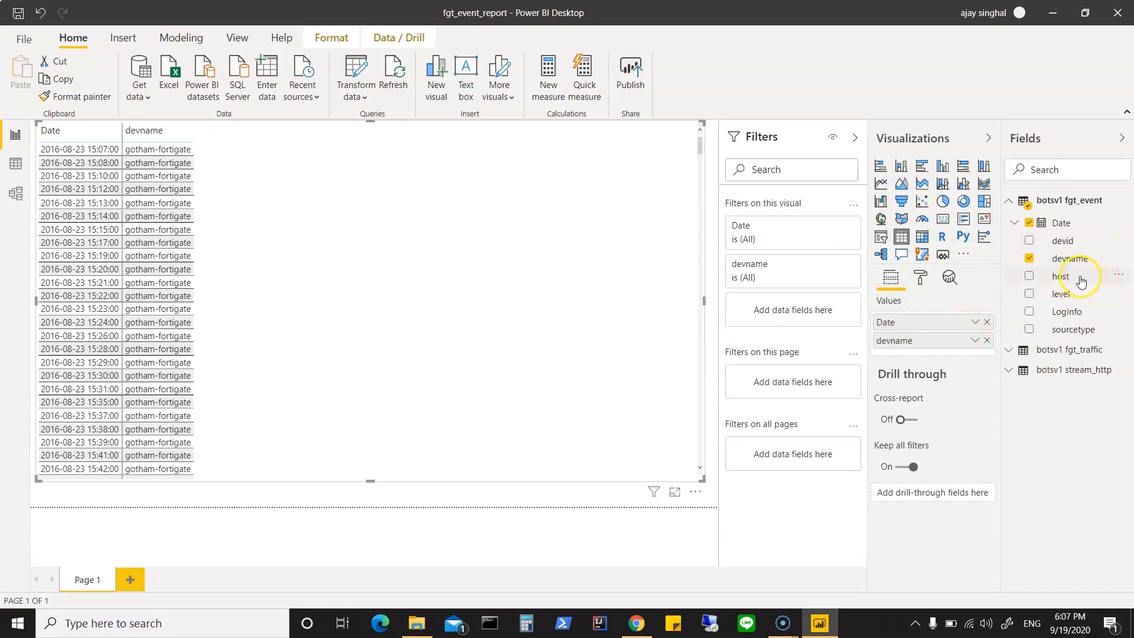
left_click_drag(1081, 282, 958, 358)
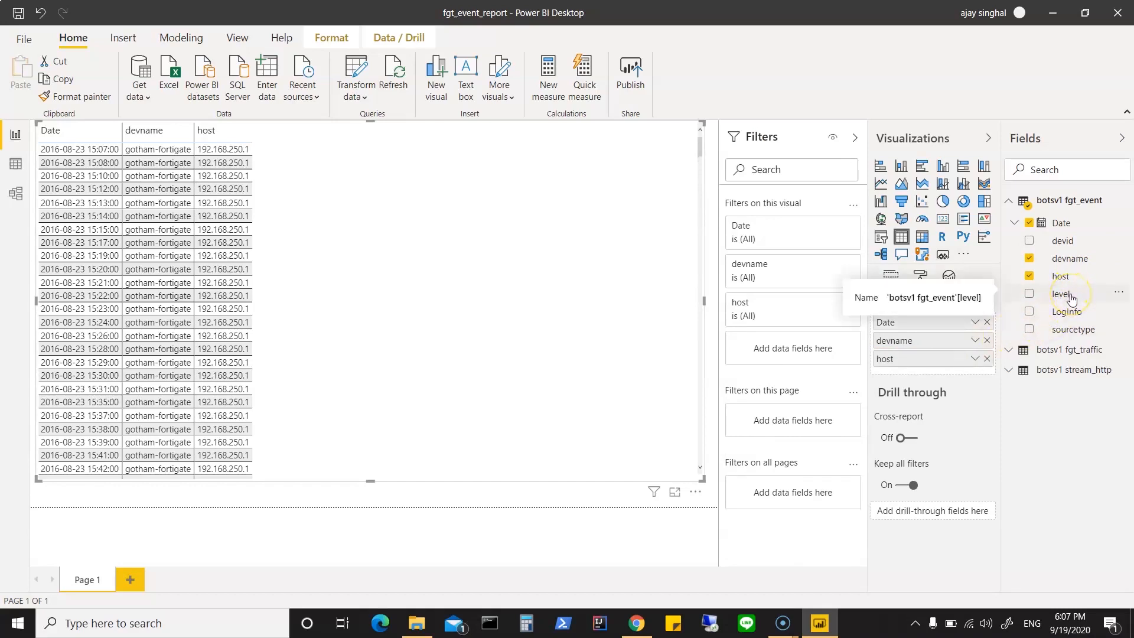
left_click_drag(1072, 298, 939, 375)
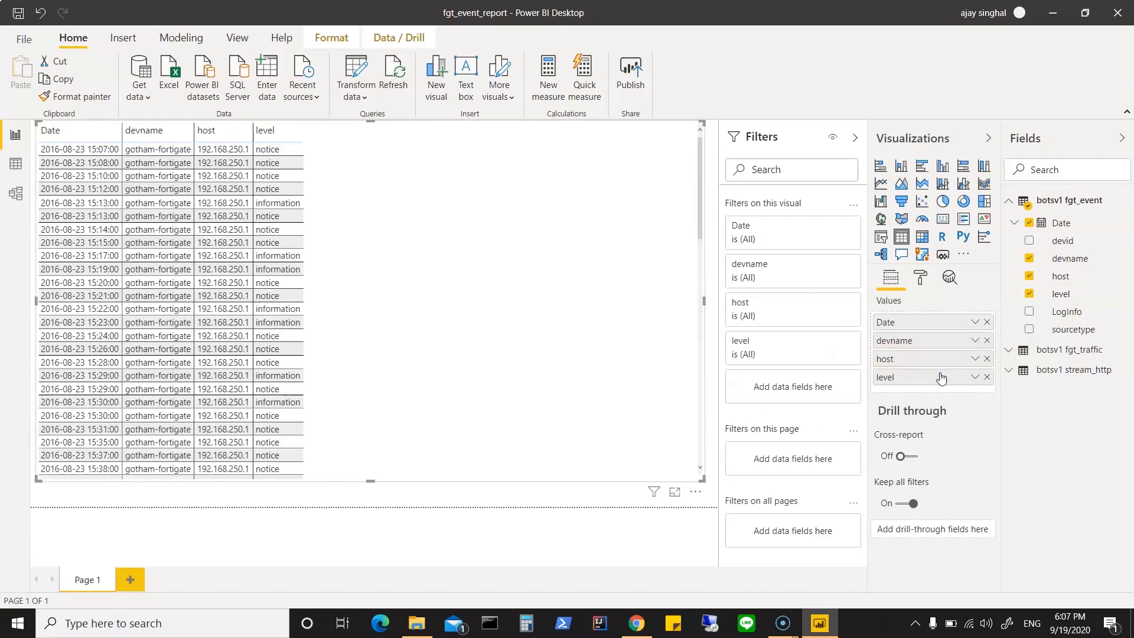
Step: Check the level field's options and the values available in its basic filter on the table visual
left_click(975, 379)
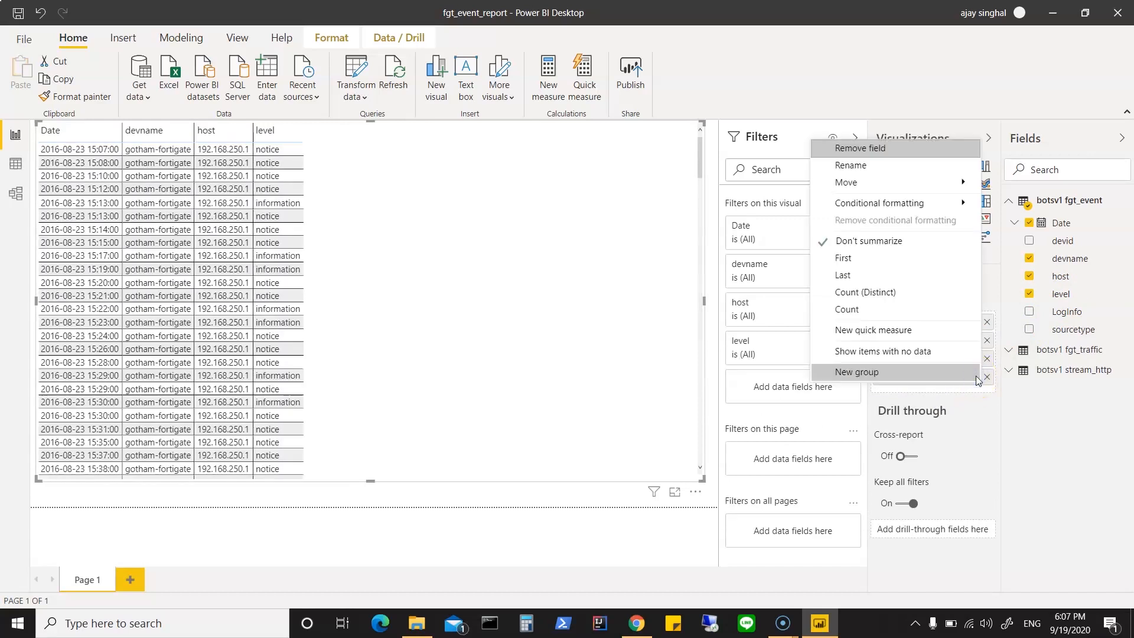
left_click(1011, 406)
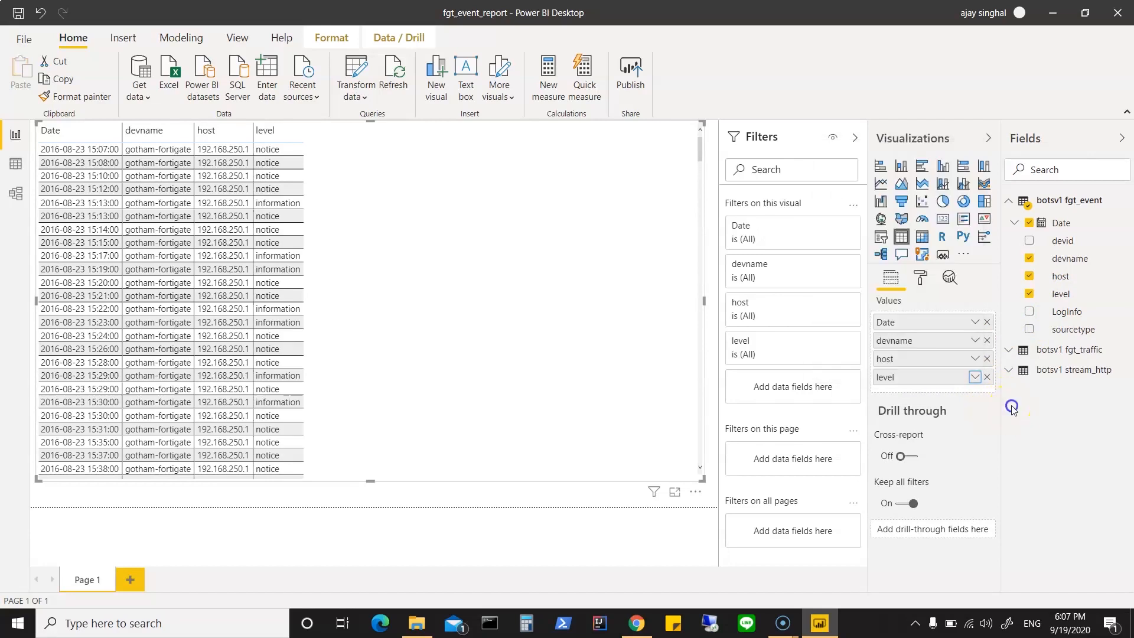
left_click(976, 378)
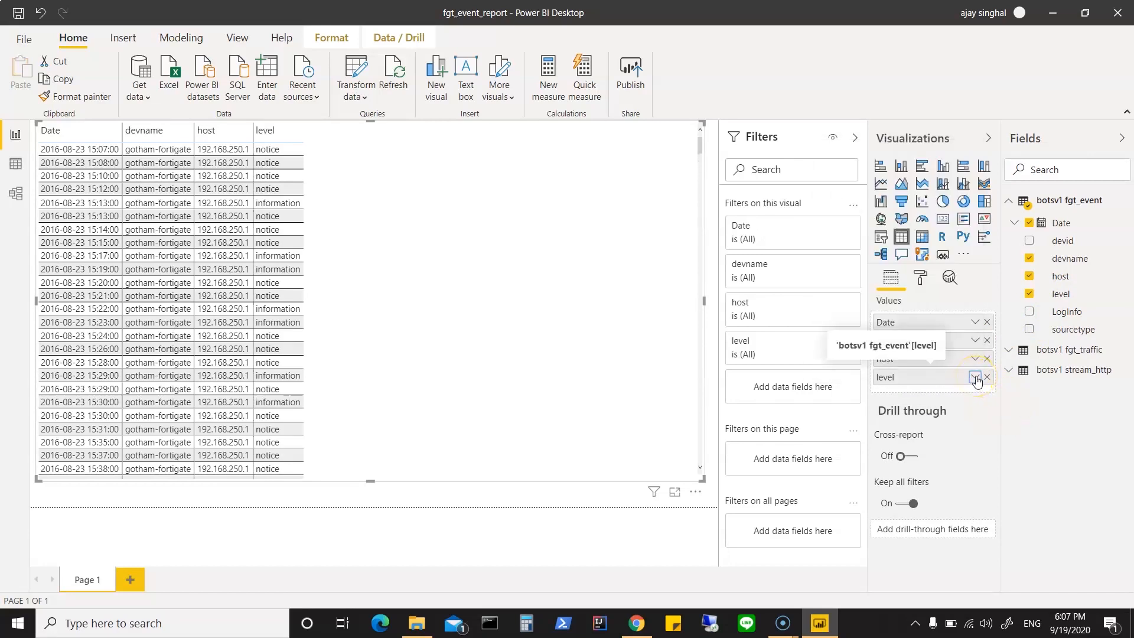
left_click(834, 343)
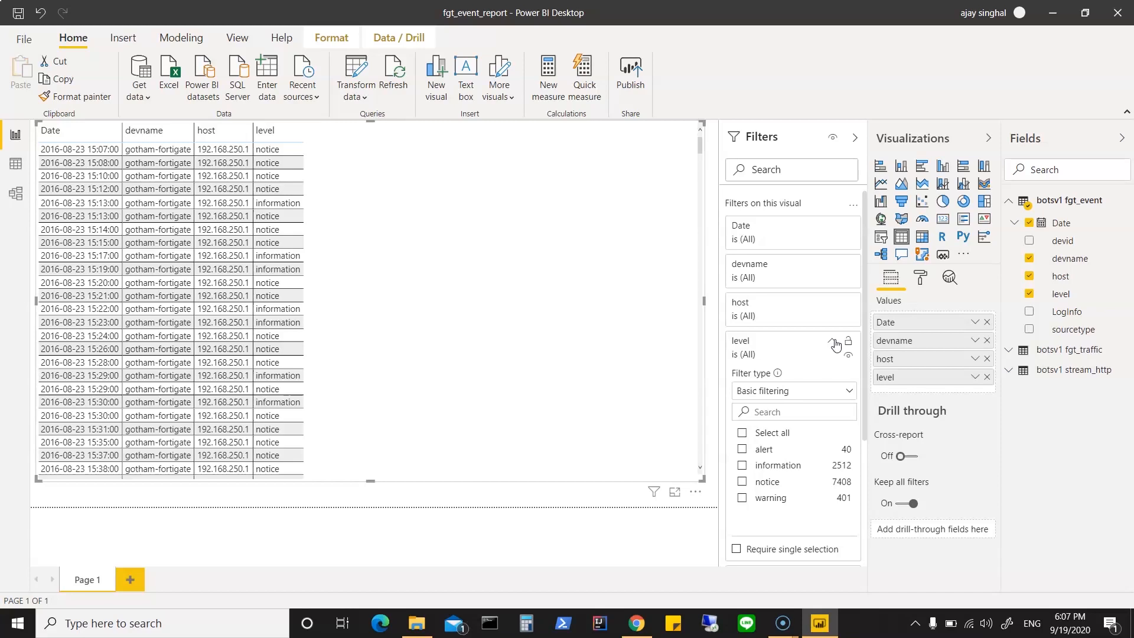
left_click(831, 342)
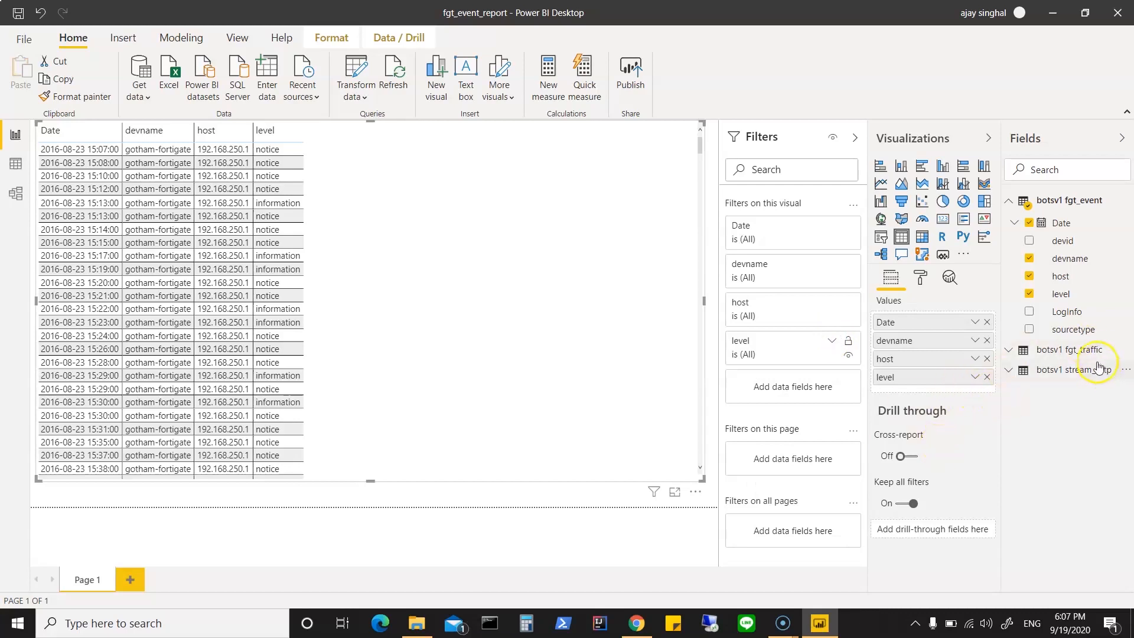
Step: Add dstip, srcip and Type1Info from fgt_traffic to the table visual after level
left_click(1021, 355)
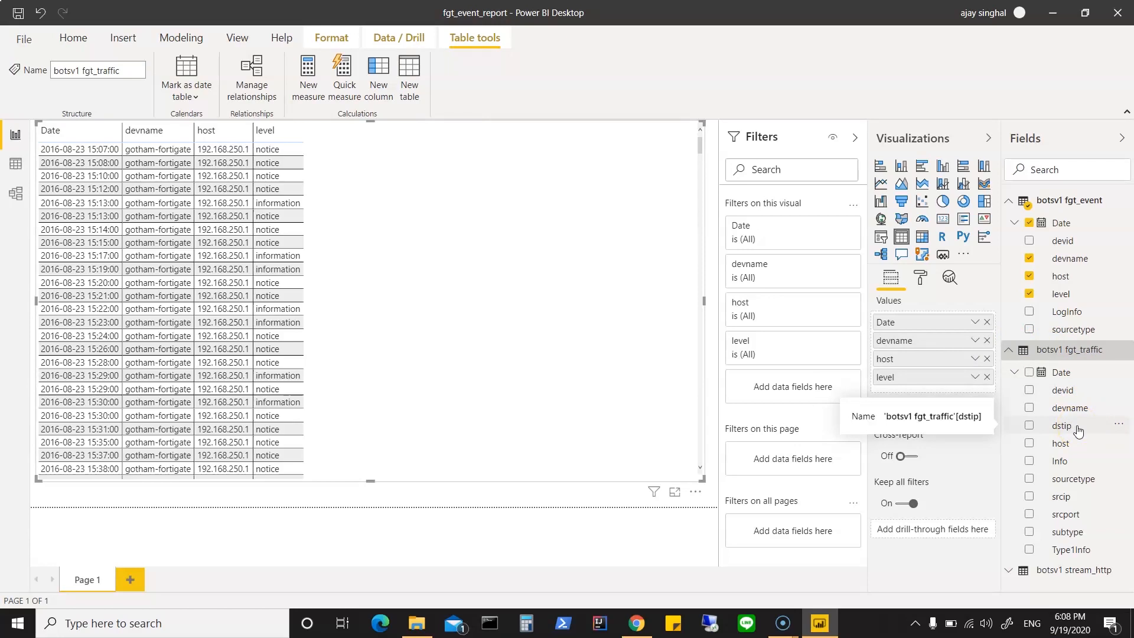
left_click_drag(1078, 431, 932, 390)
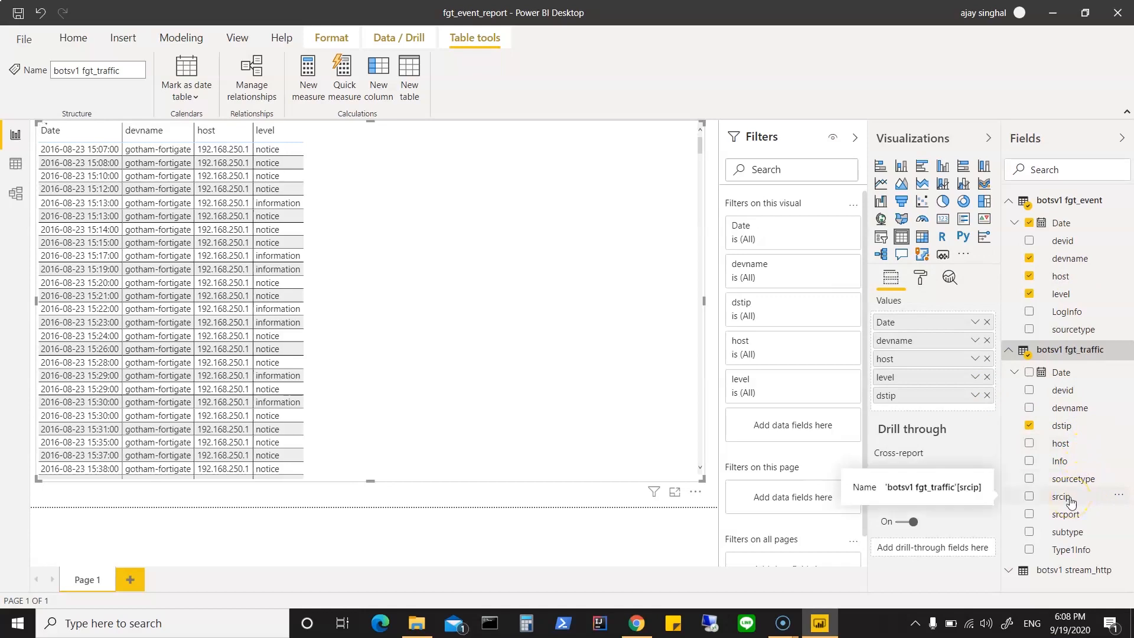
left_click_drag(1070, 502, 916, 405)
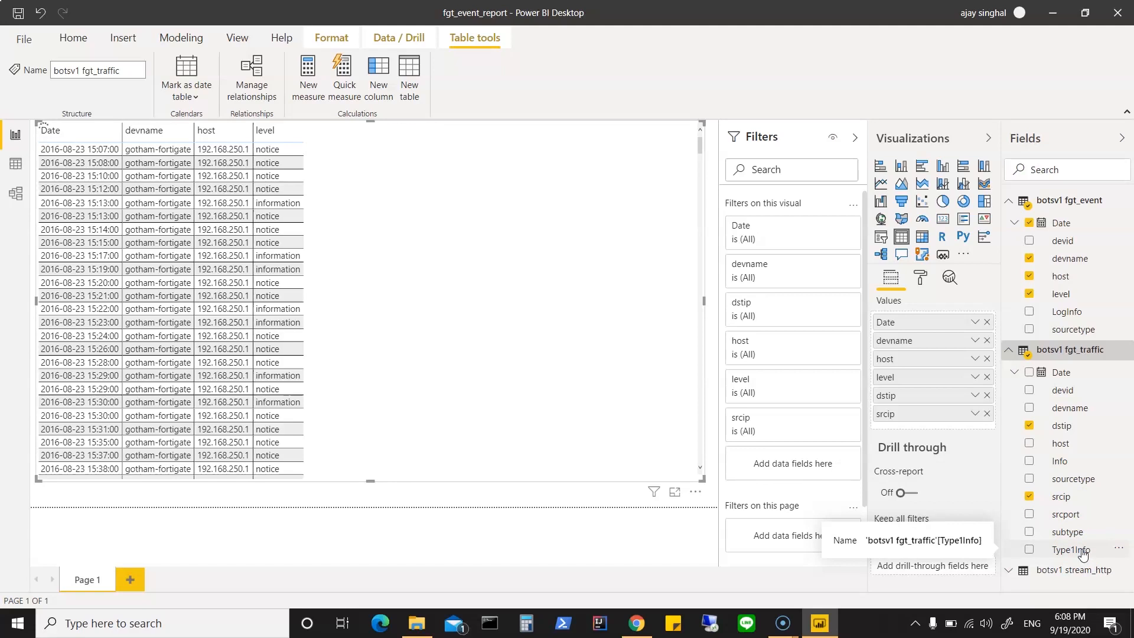
left_click_drag(1082, 554, 939, 428)
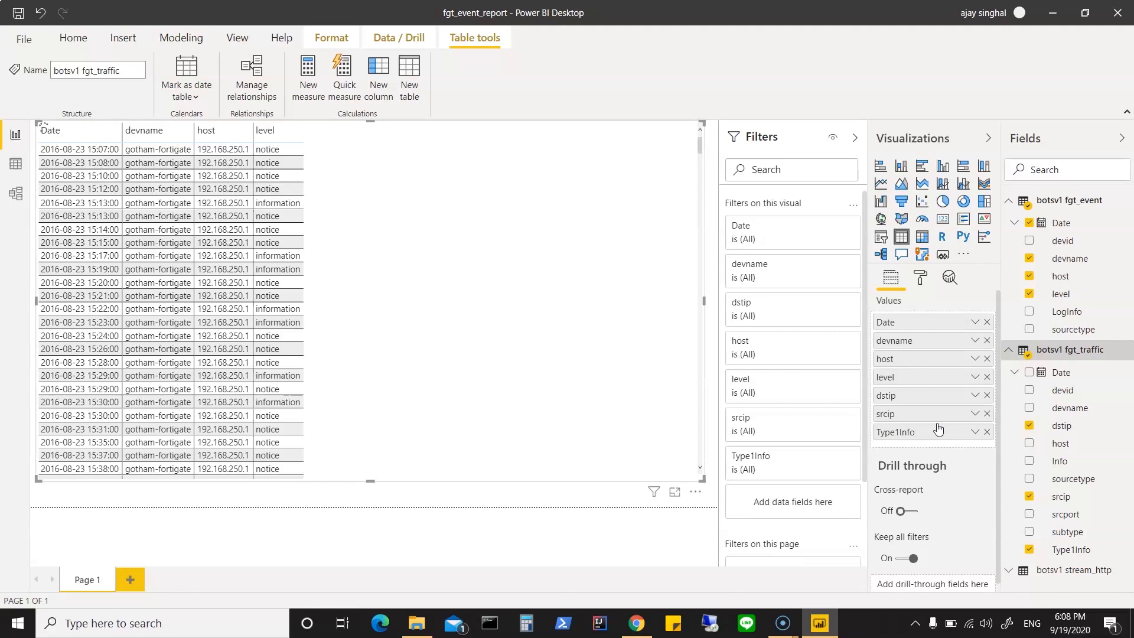
Step: Collapse the fgt_event and fgt_traffic field lists and add c_ip from stream_http to the table visual
left_click(1009, 352)
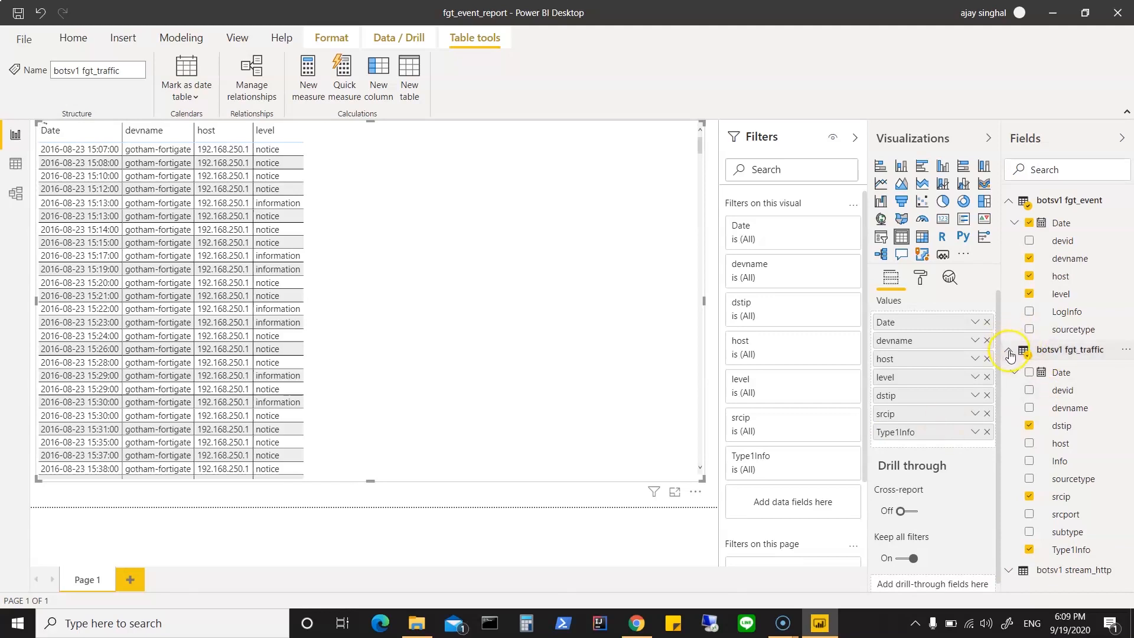
left_click(1008, 354)
left_click(1012, 204)
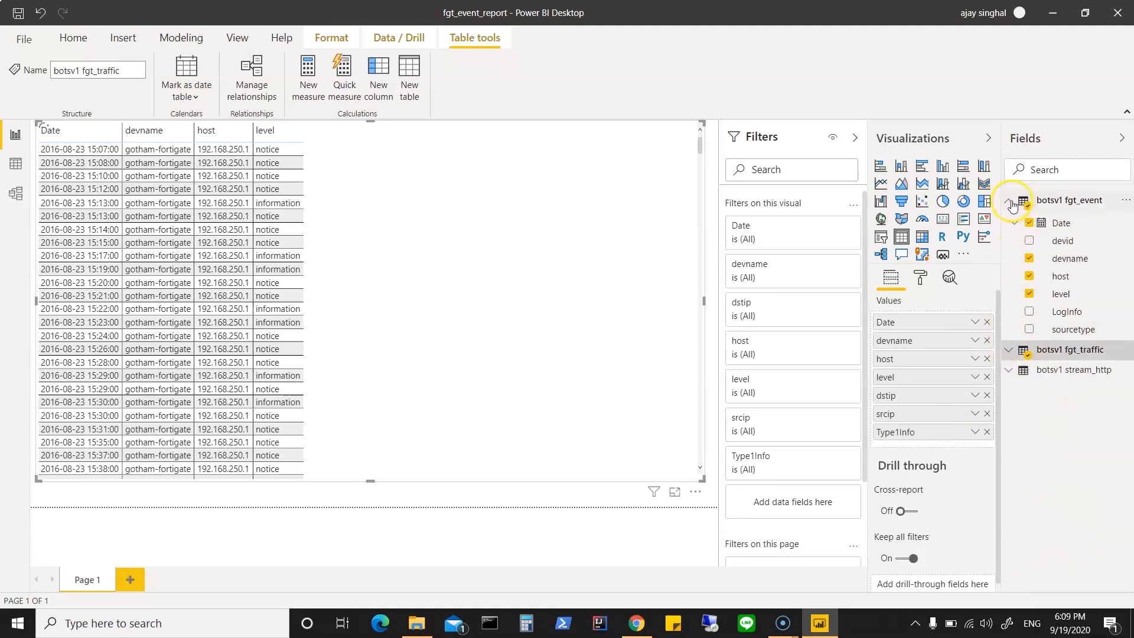
left_click(1013, 248)
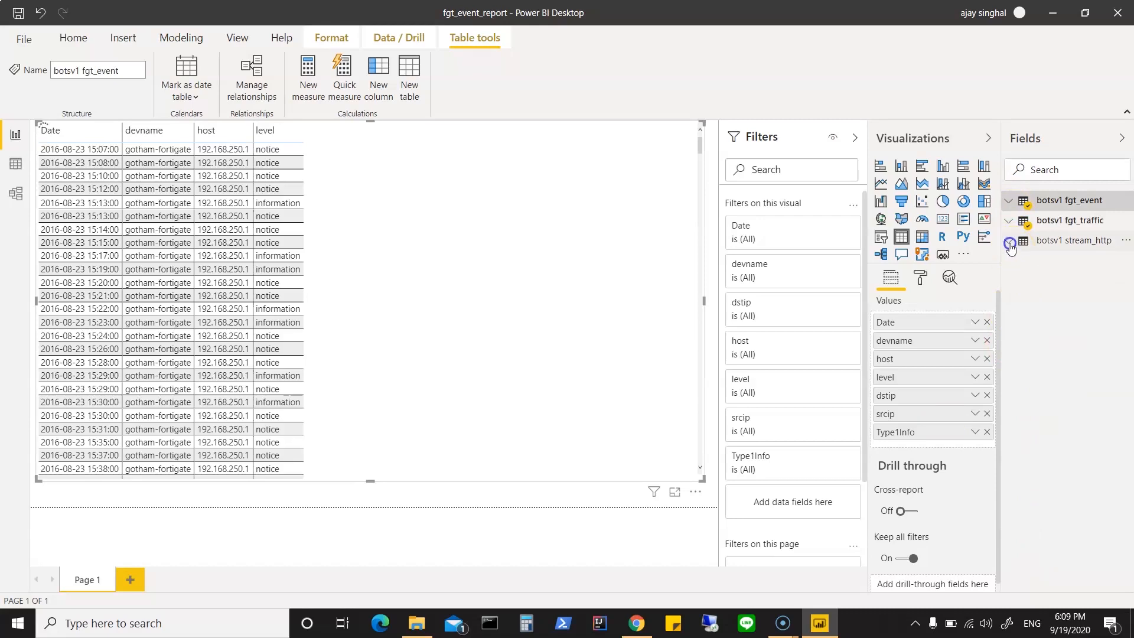
left_click(1010, 244)
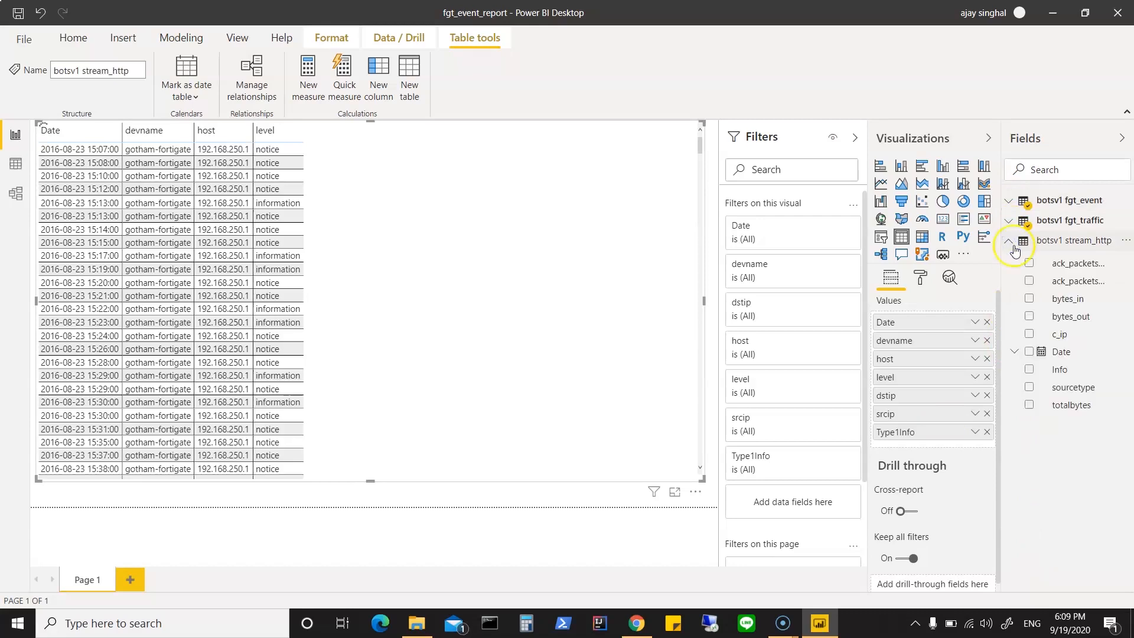
left_click(1062, 340)
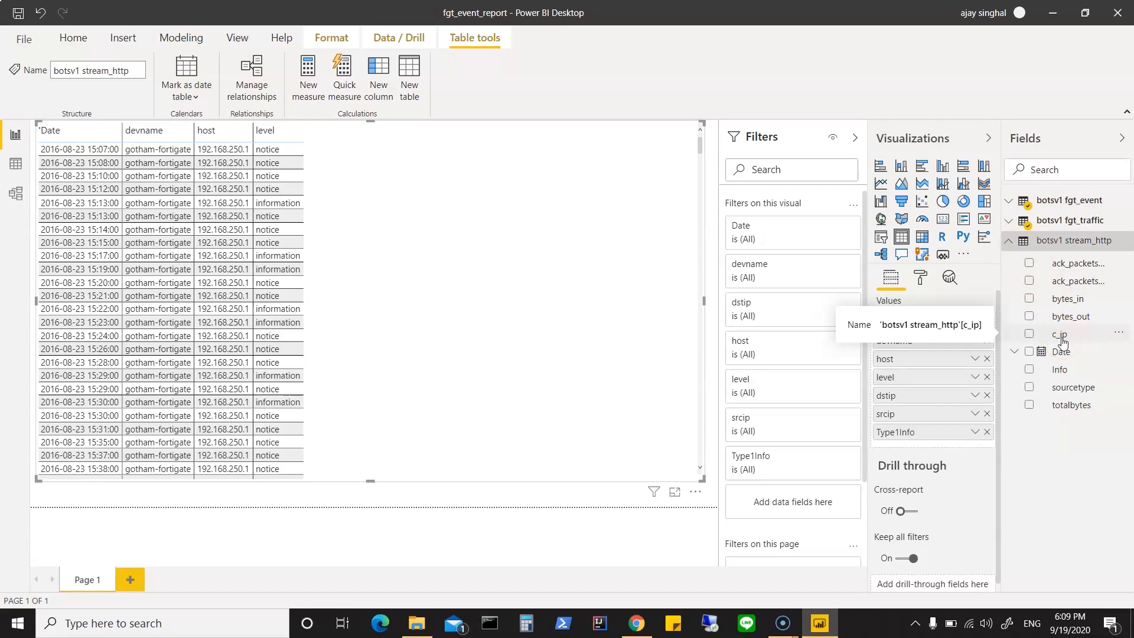
left_click(1065, 340)
left_click_drag(1065, 340, 987, 453)
left_click(987, 453)
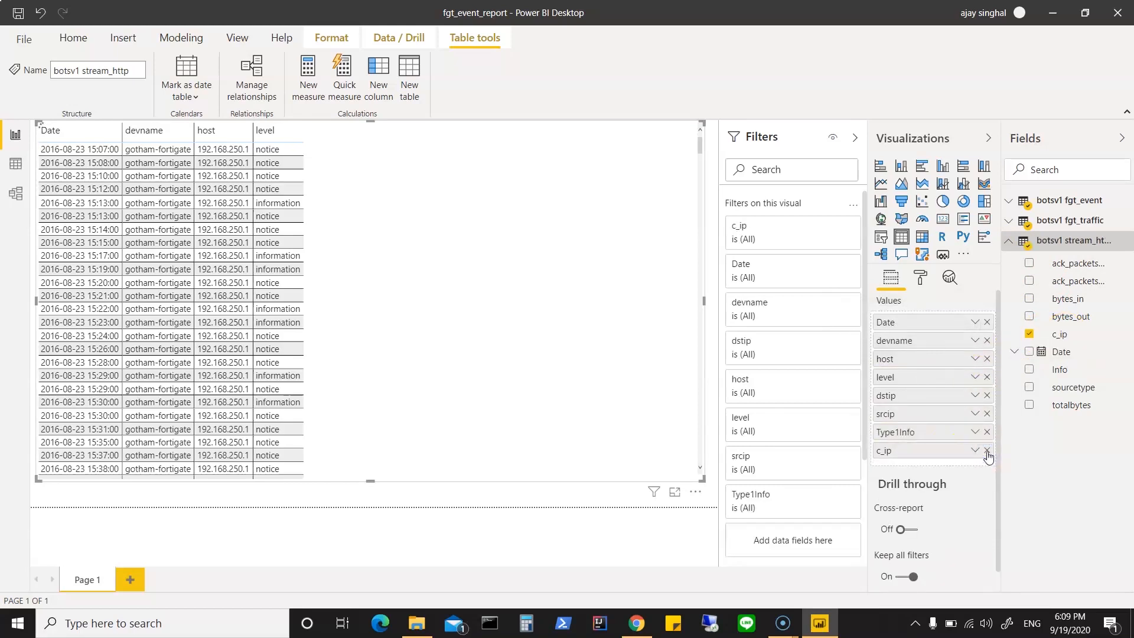
left_click(1062, 474)
Step: Add bytes_in and bytes_out from stream_http to the table visual, and remove Type1Info from it
left_click_drag(1068, 302, 928, 466)
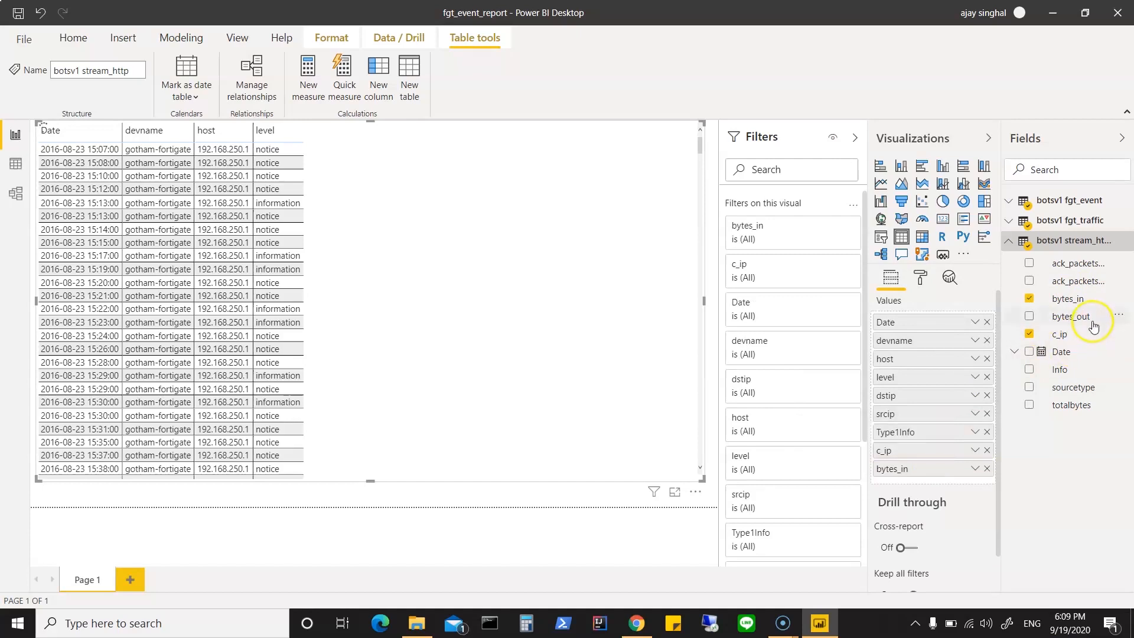
left_click_drag(1091, 324, 943, 480)
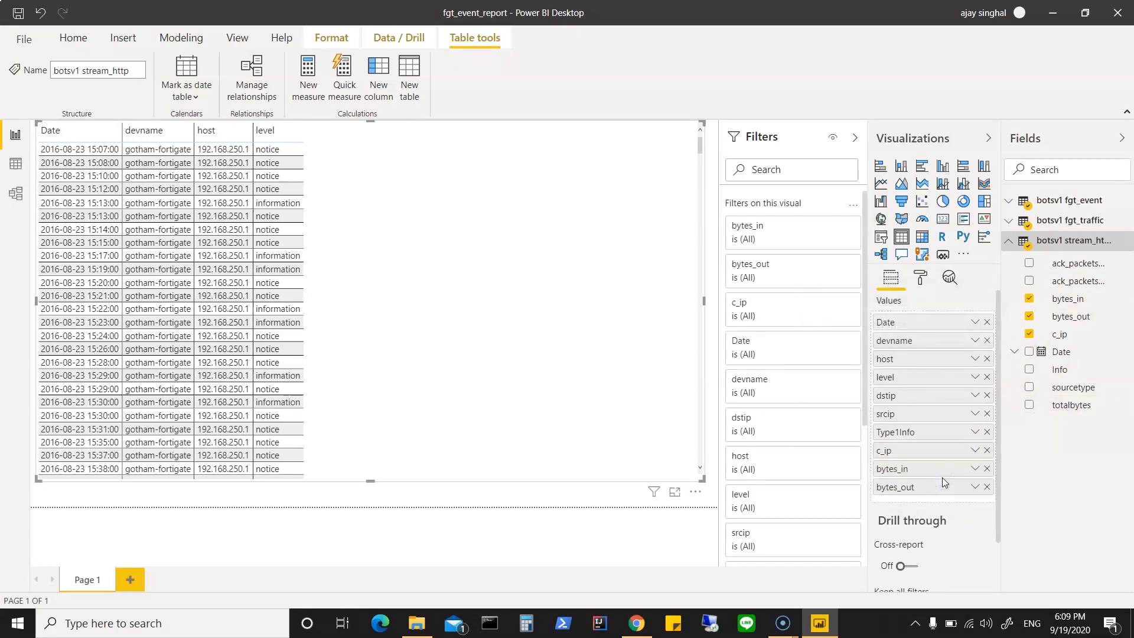
left_click(987, 432)
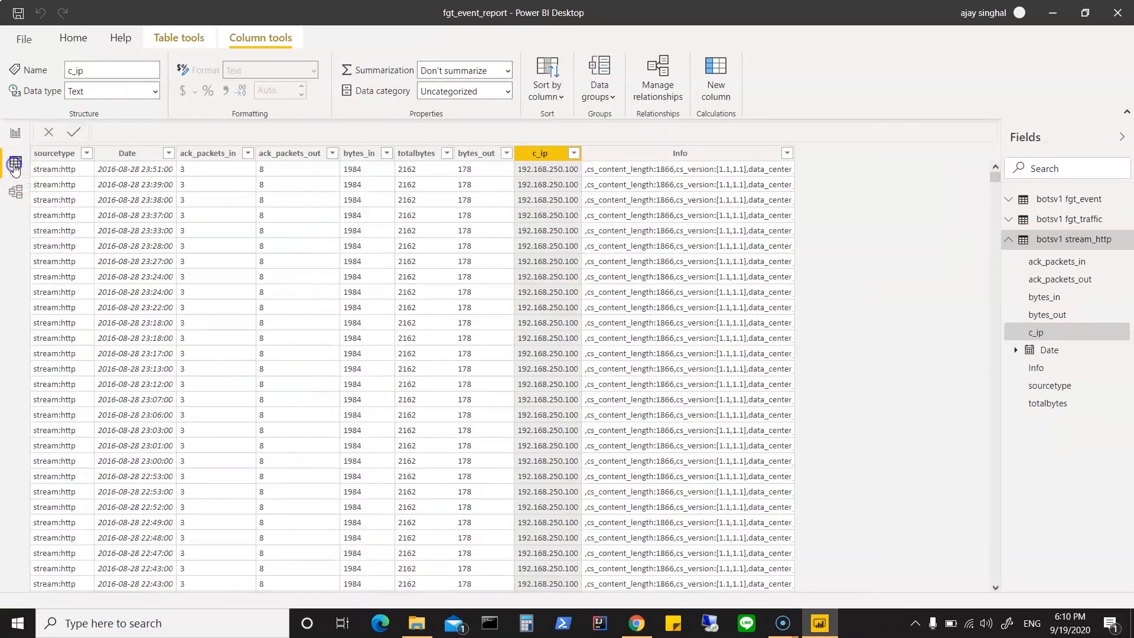
Step: Examine the distinct c_ip values in the stream_http table's data without changing its filter
left_click(12, 167)
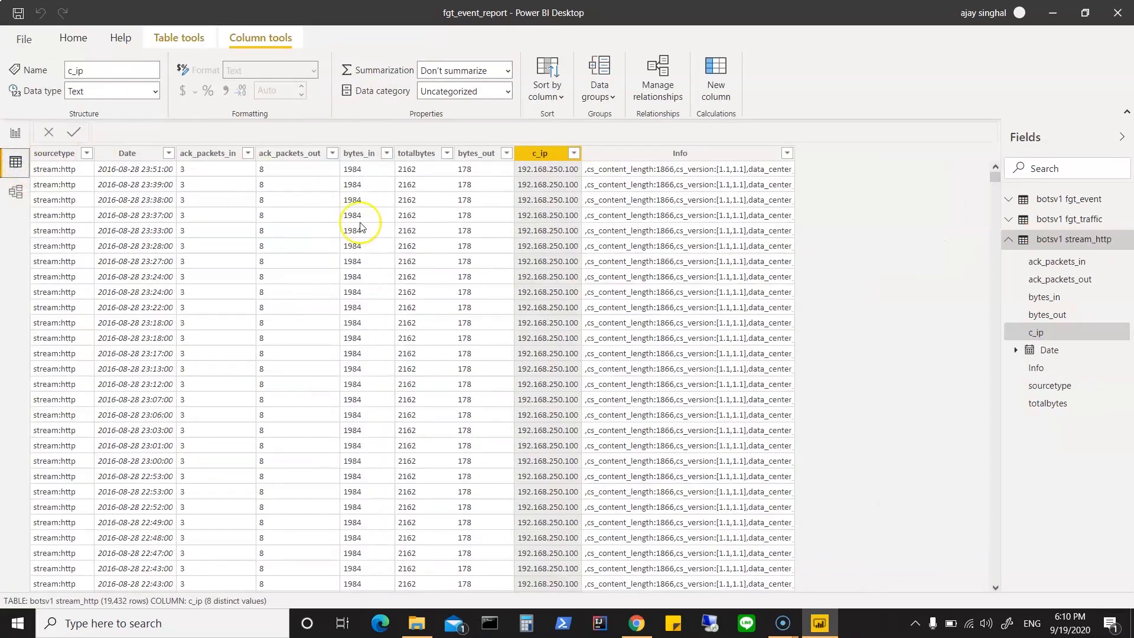
left_click(573, 155)
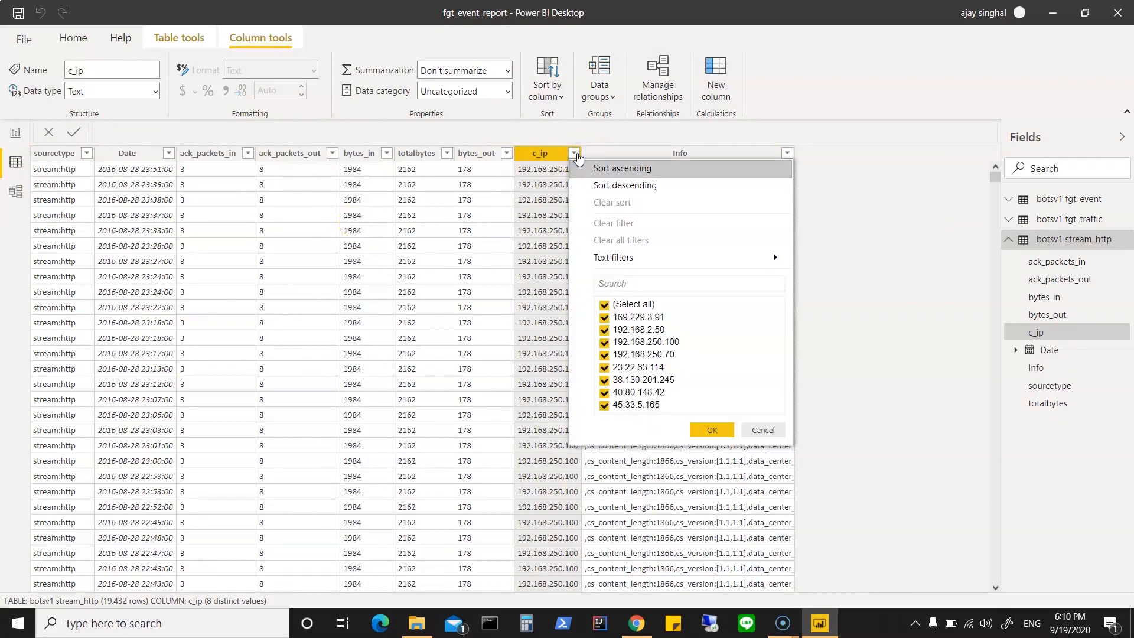
left_click(574, 155)
left_click(574, 155)
left_click(764, 430)
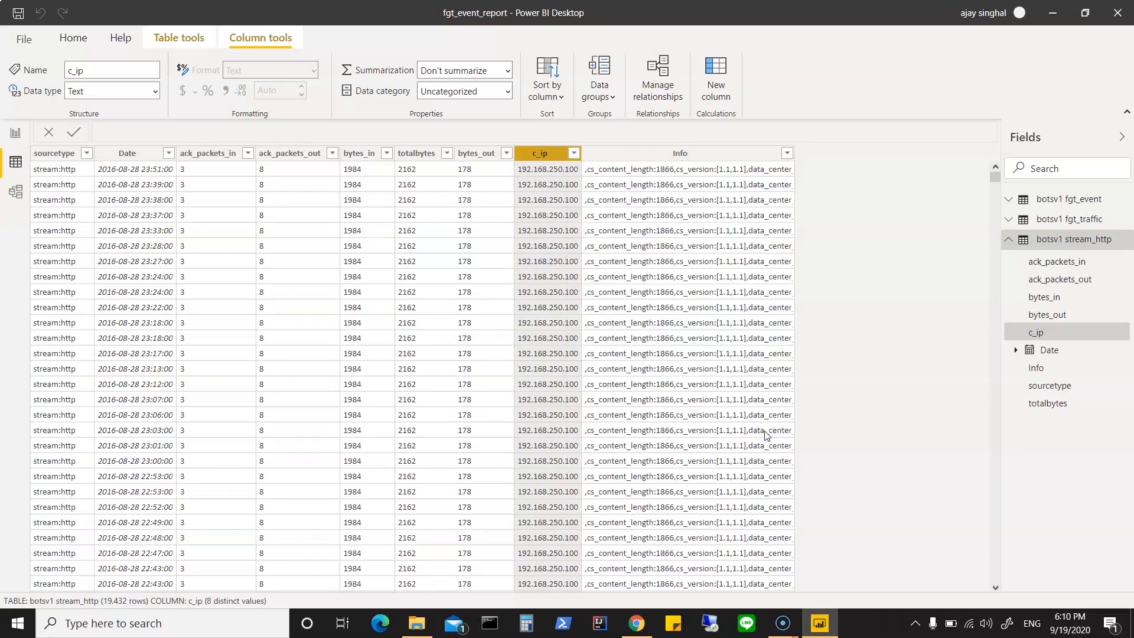
left_click(1012, 241)
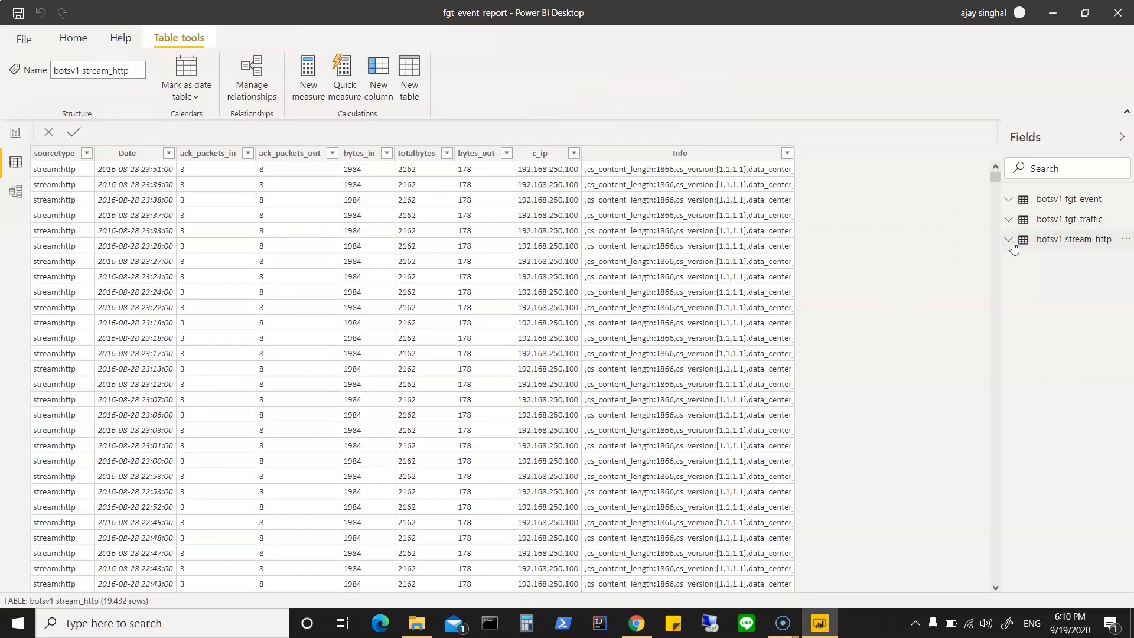
left_click(1062, 241)
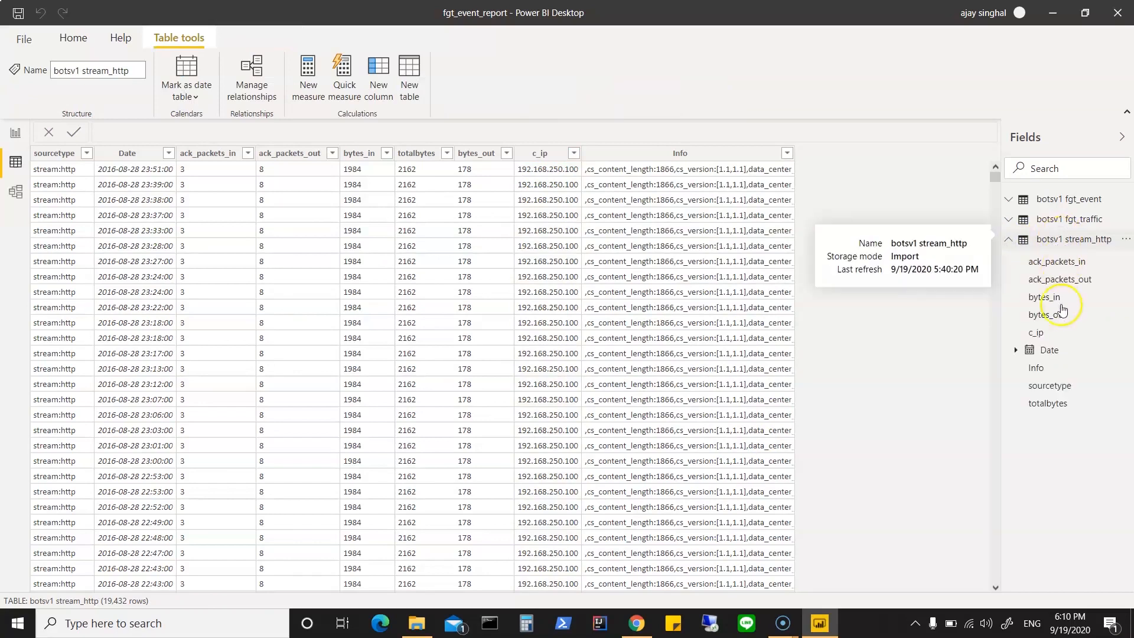
left_click(1045, 334)
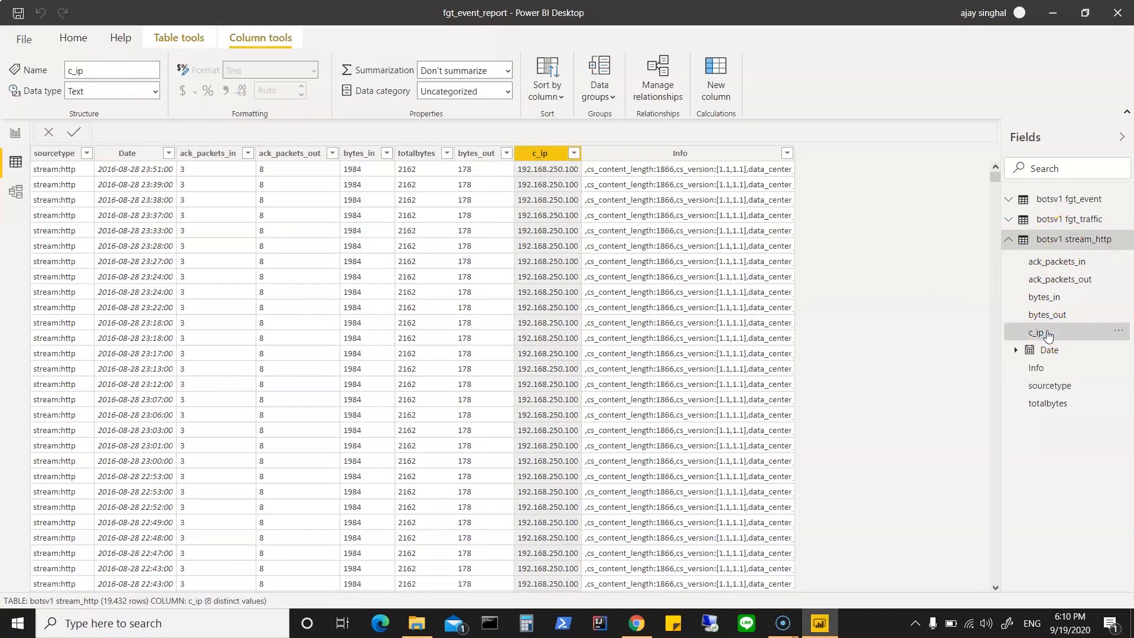
Step: Filter the srcip column in the fgt_traffic table's data to 192.168.250.100
left_click(1009, 239)
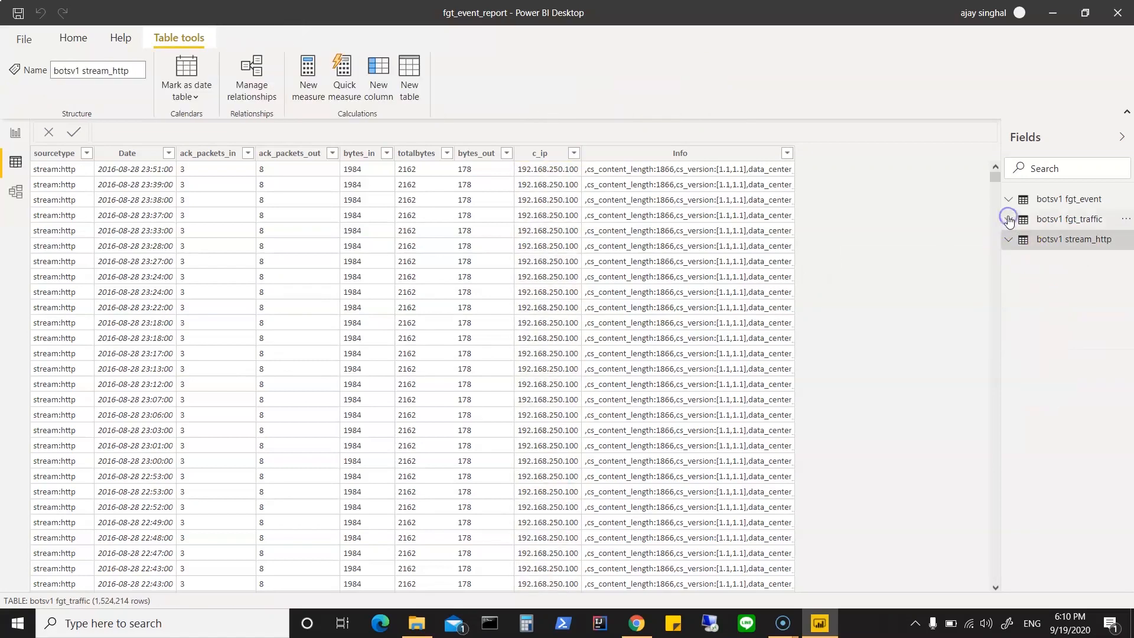
left_click(1057, 224)
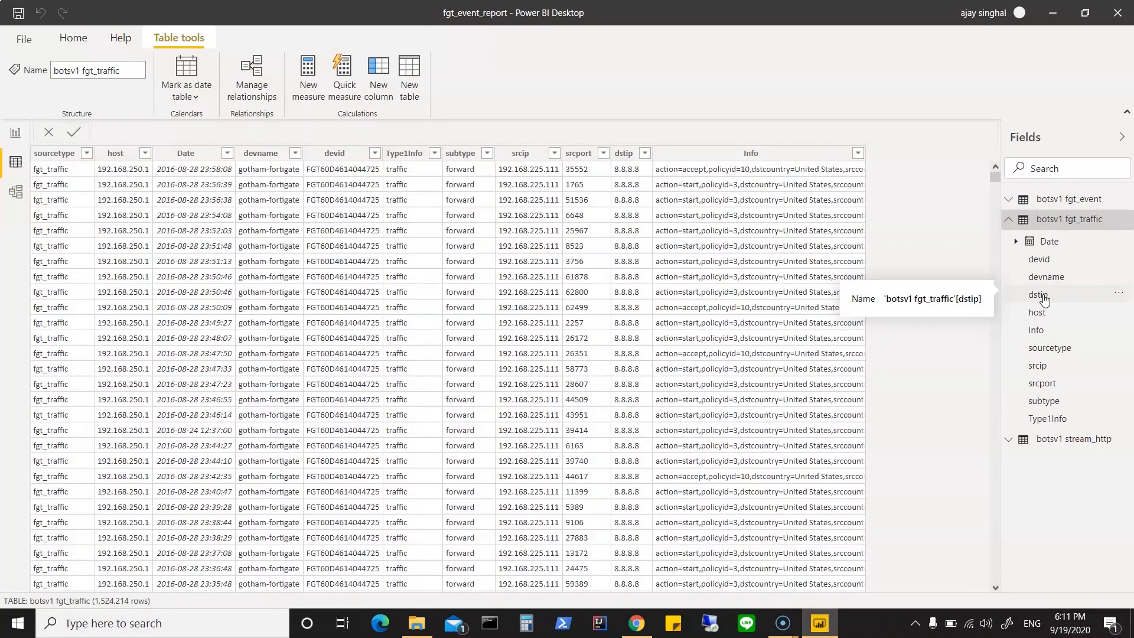
left_click(1040, 367)
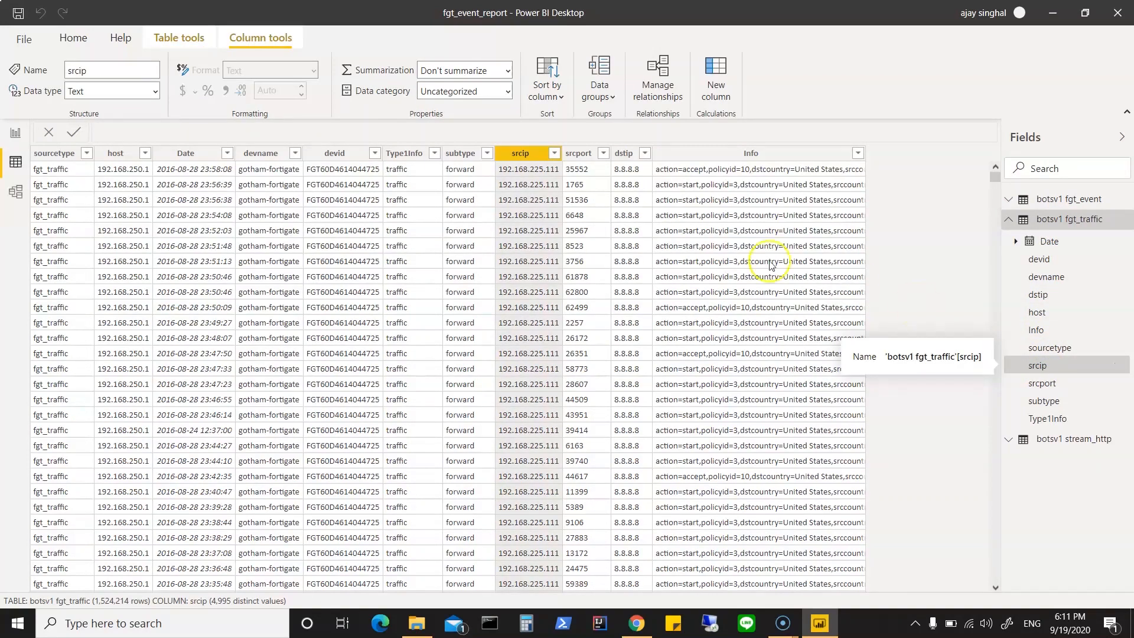
left_click(555, 154)
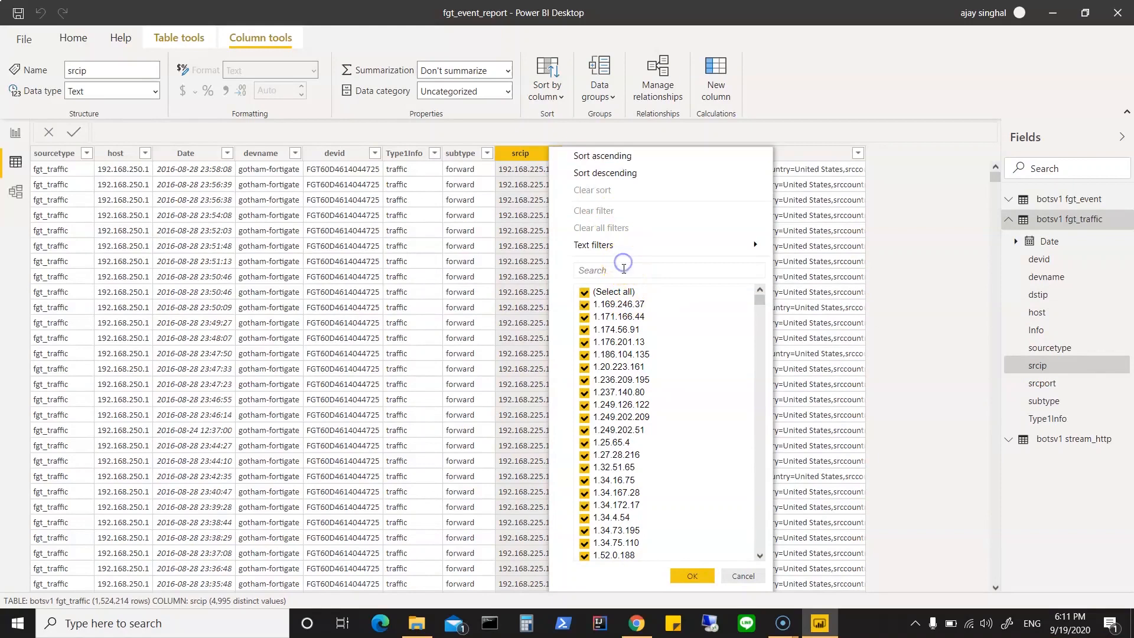
left_click(624, 269)
type("192")
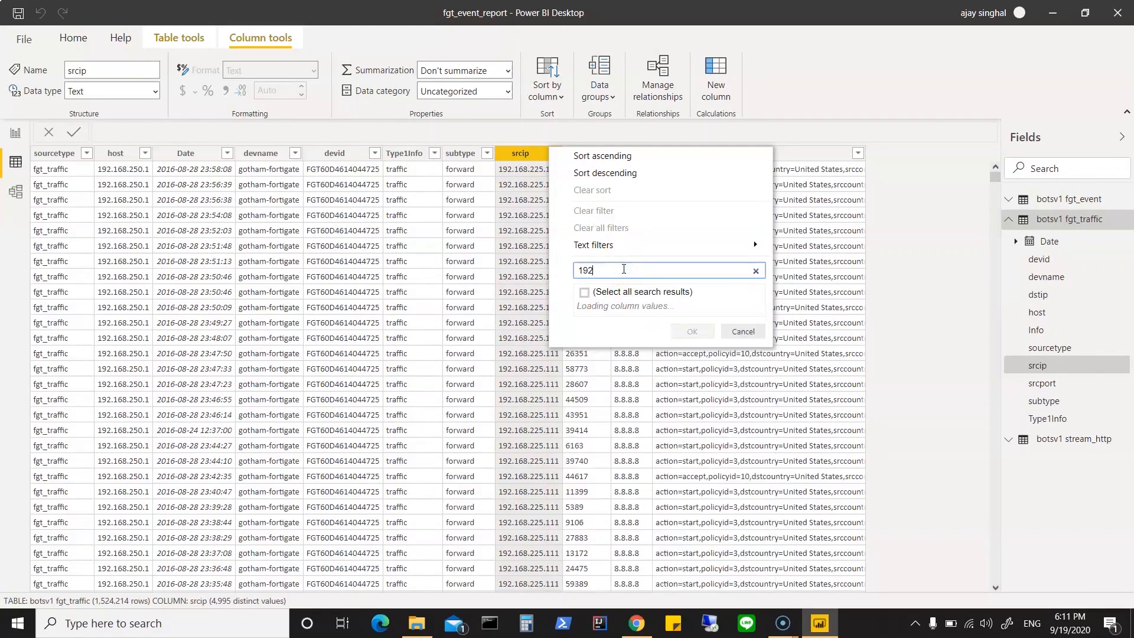
type(".168.250.100")
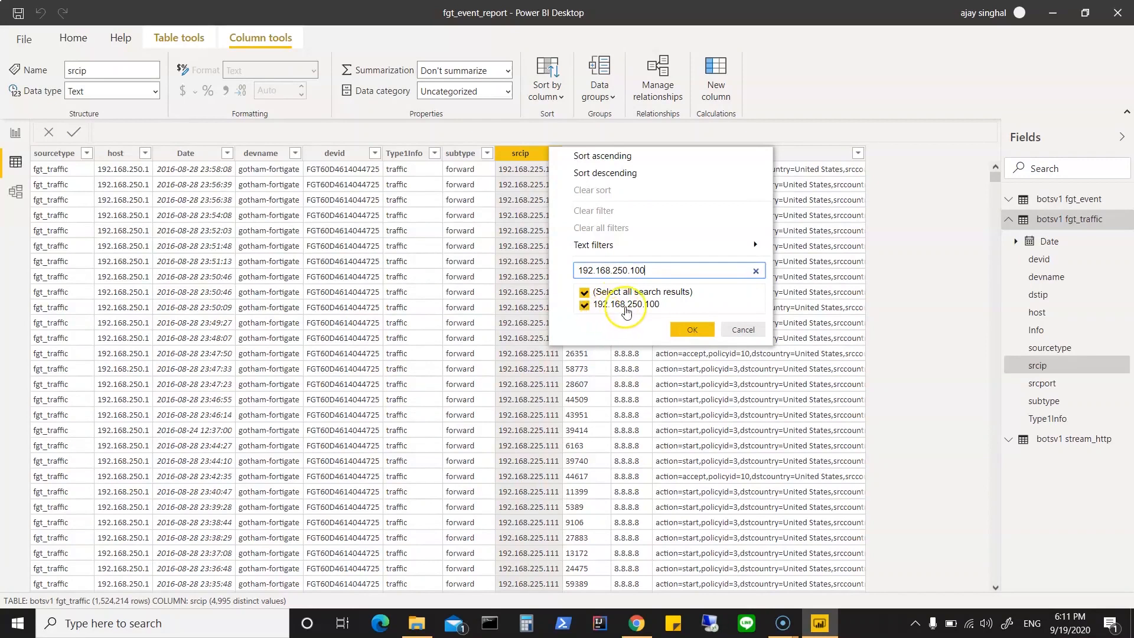
left_click(691, 329)
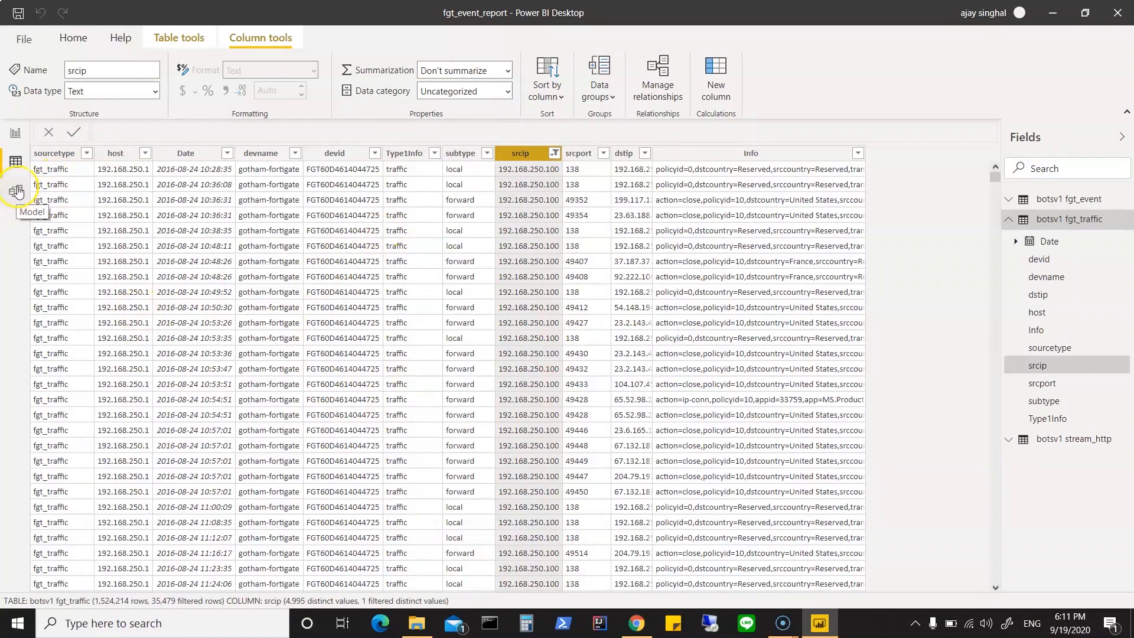
Step: Return to the report and filter the table visual's level field to alert
left_click(16, 139)
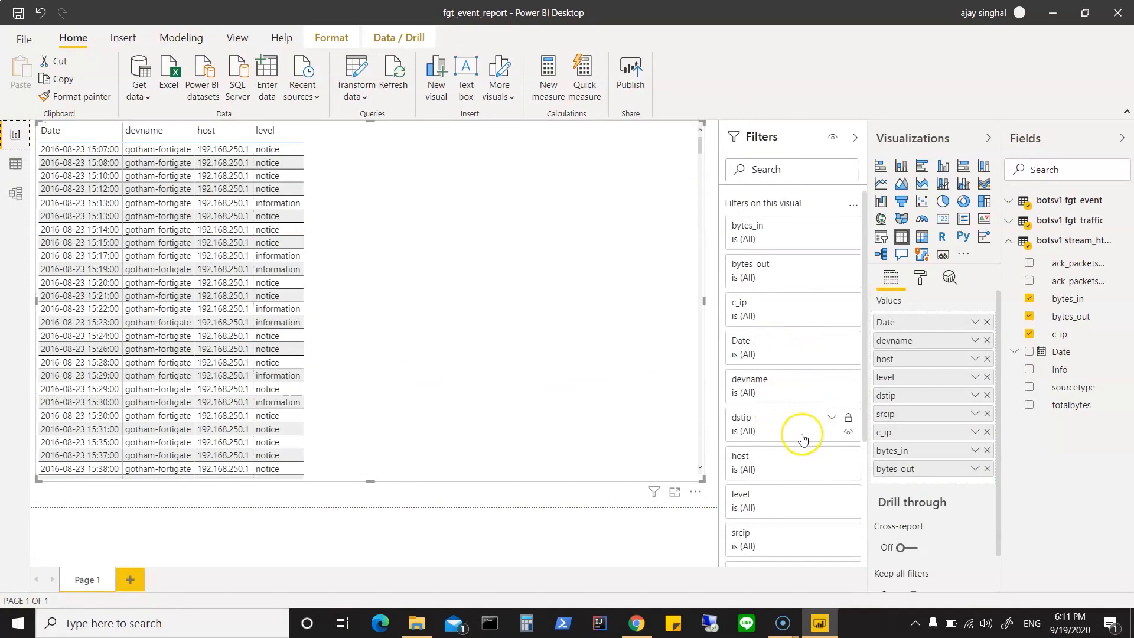
left_click(830, 498)
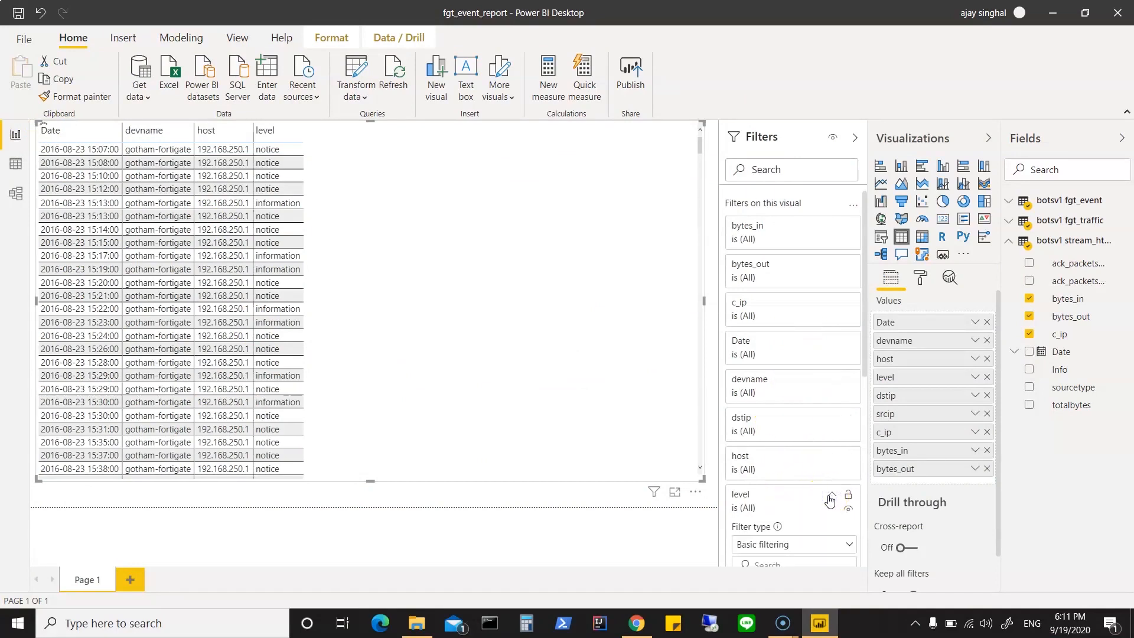
scroll(830, 500, "down", 2)
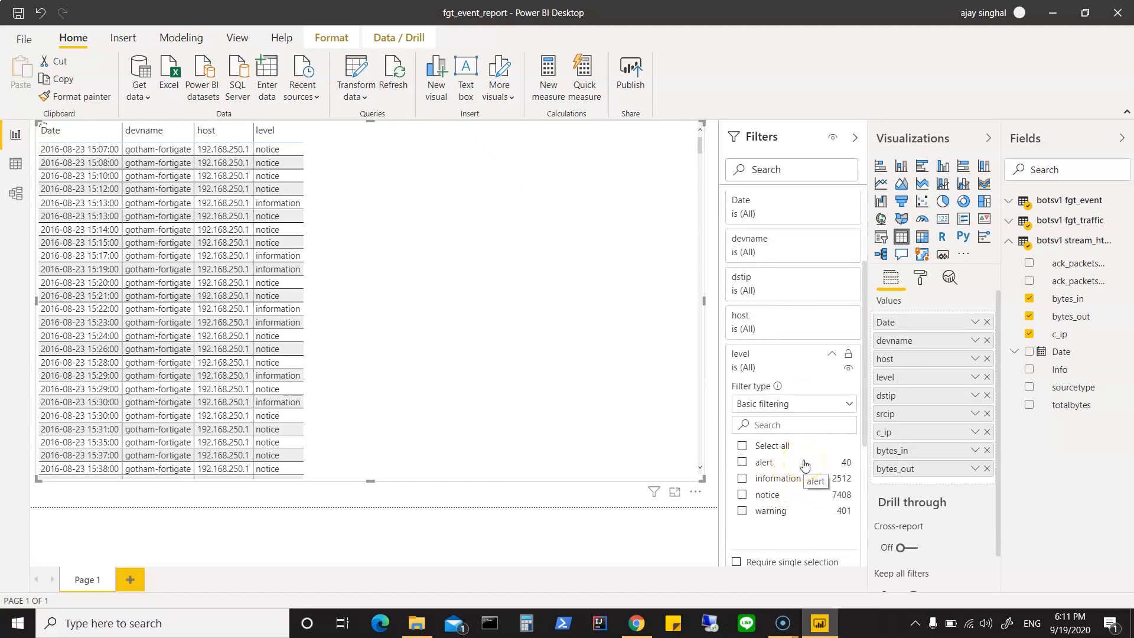
left_click(742, 464)
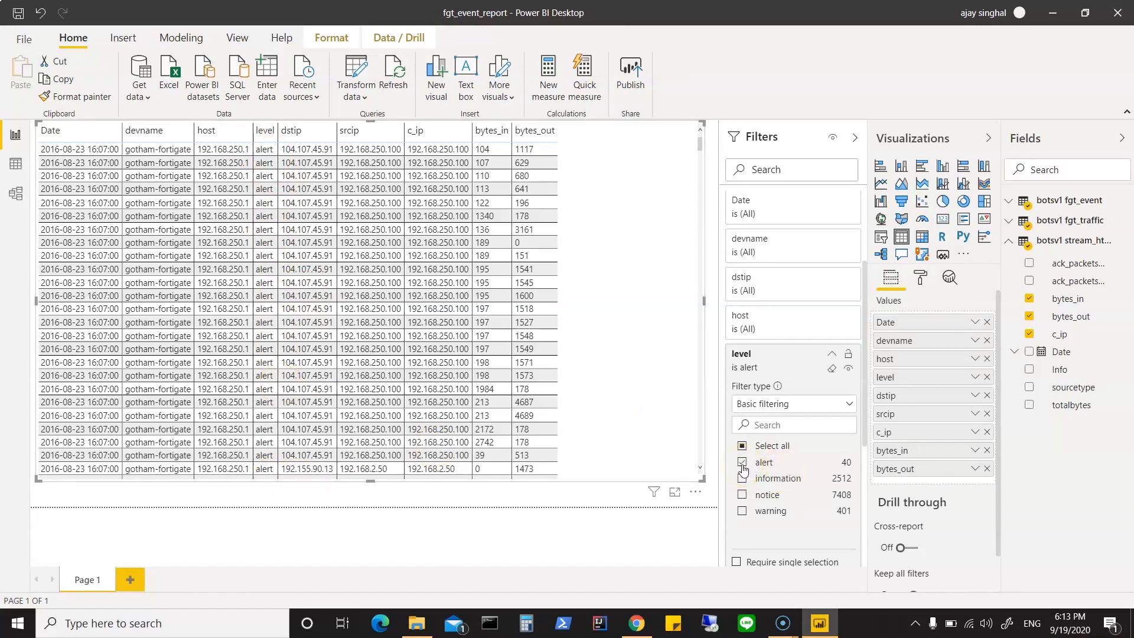
Step: Try converting the table visual to a slicer, view the problem details, and restore the table visualization
left_click(882, 238)
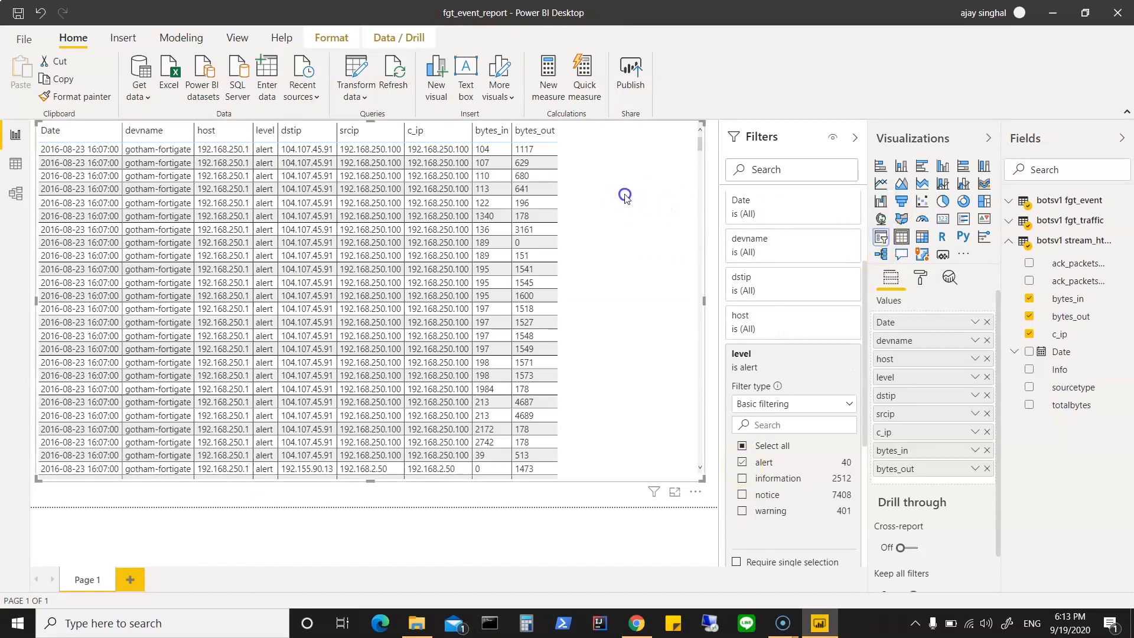
left_click(882, 238)
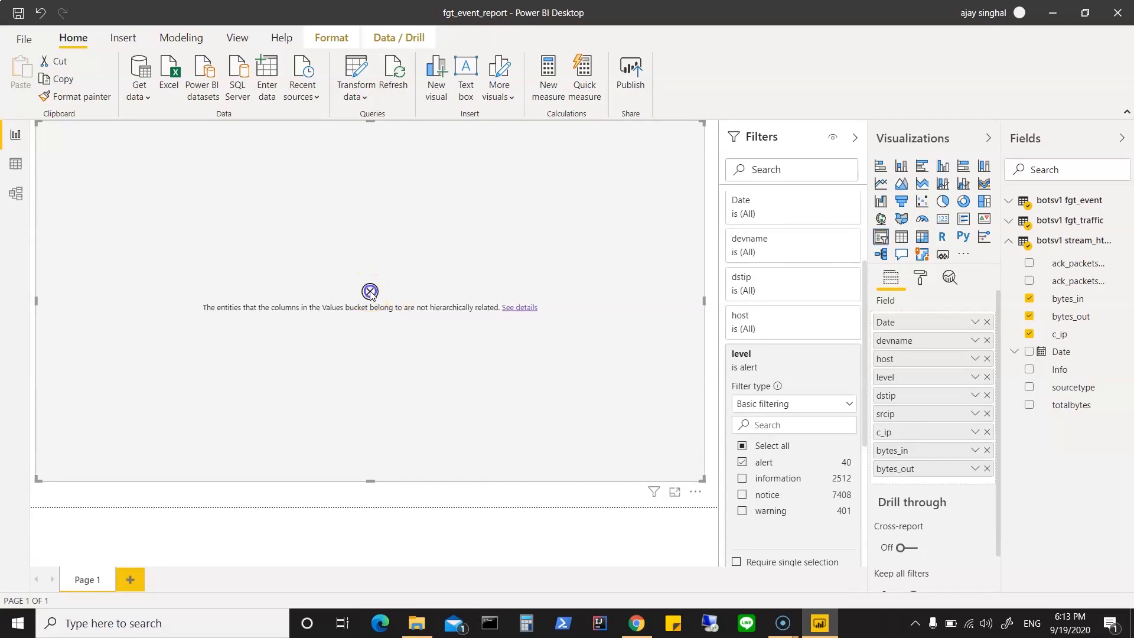
left_click(527, 308)
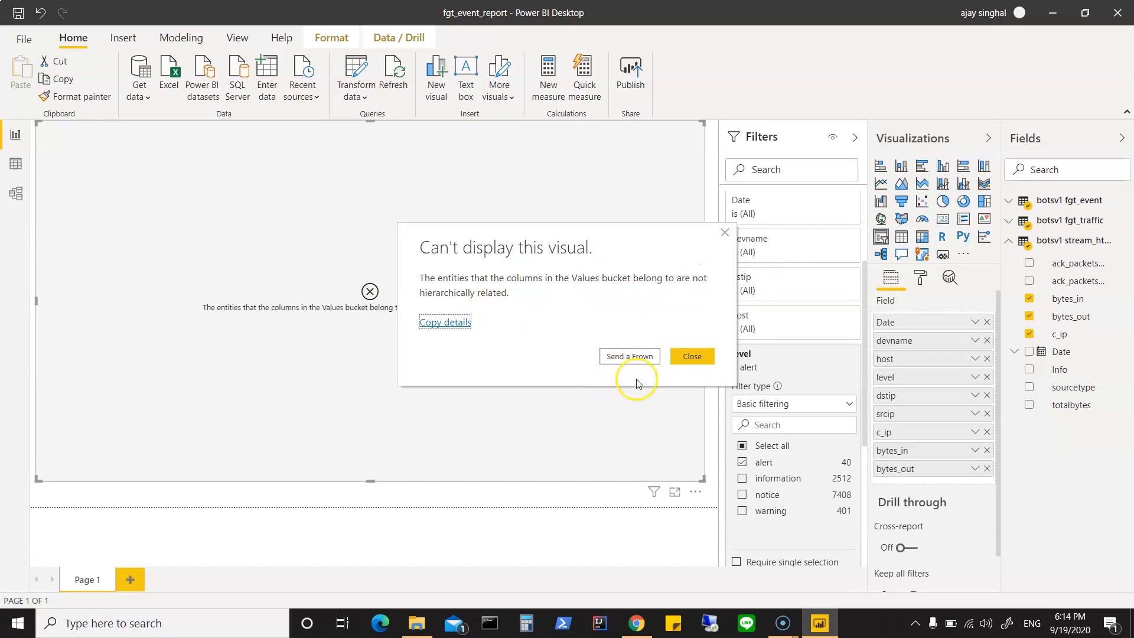
left_click(693, 355)
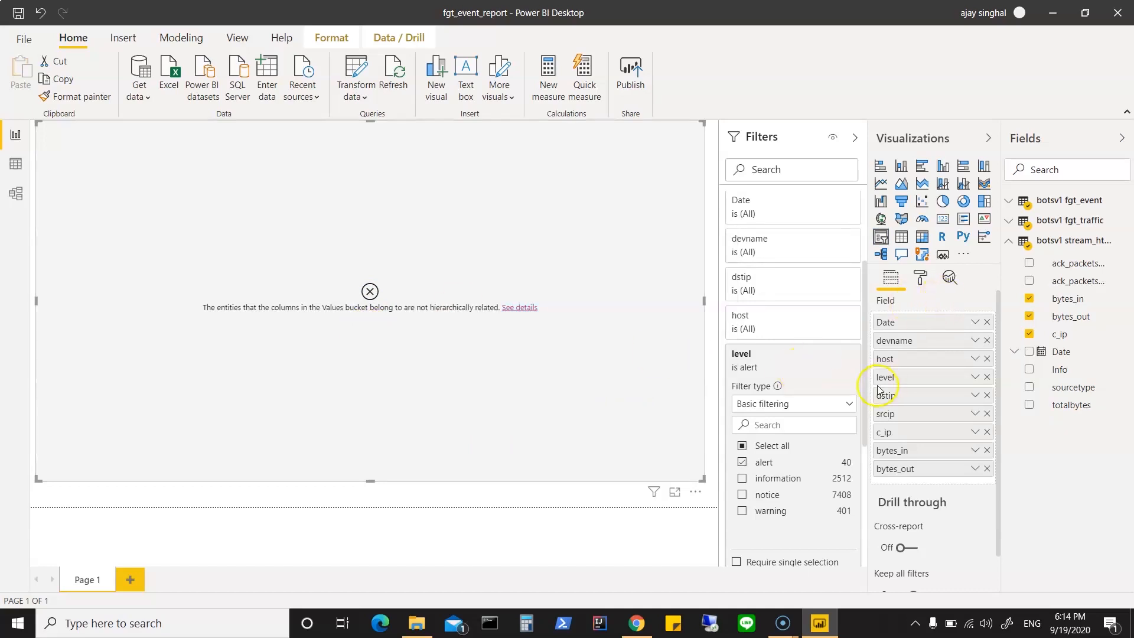
left_click(902, 246)
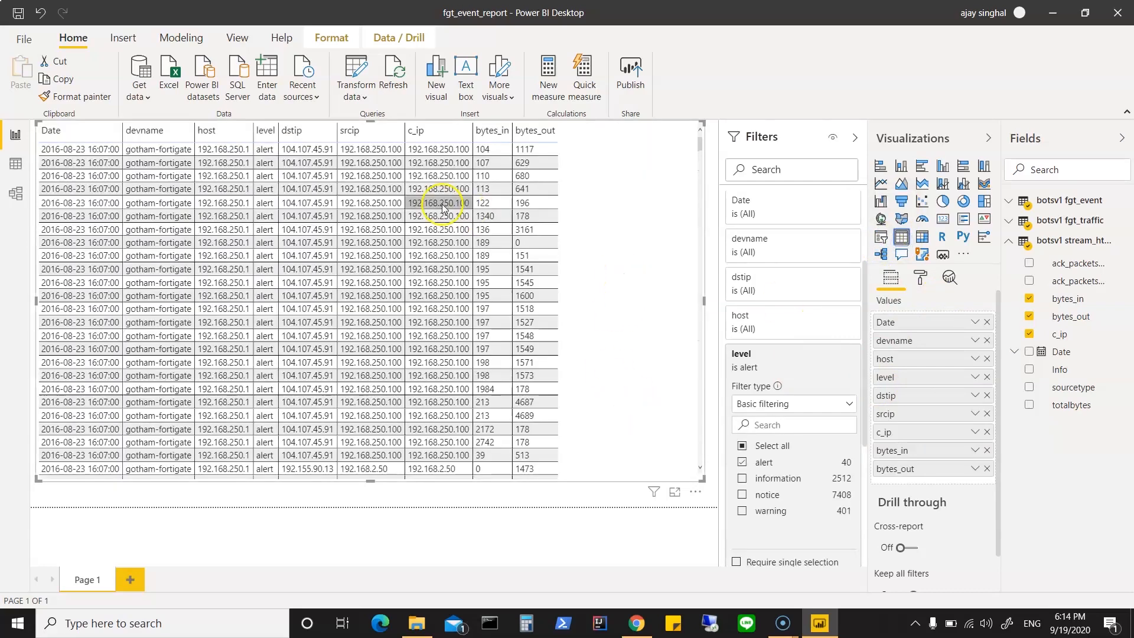
Step: Include warning in the table visual's level filter and reduce the visual's height while keeping its full width
left_click(267, 129)
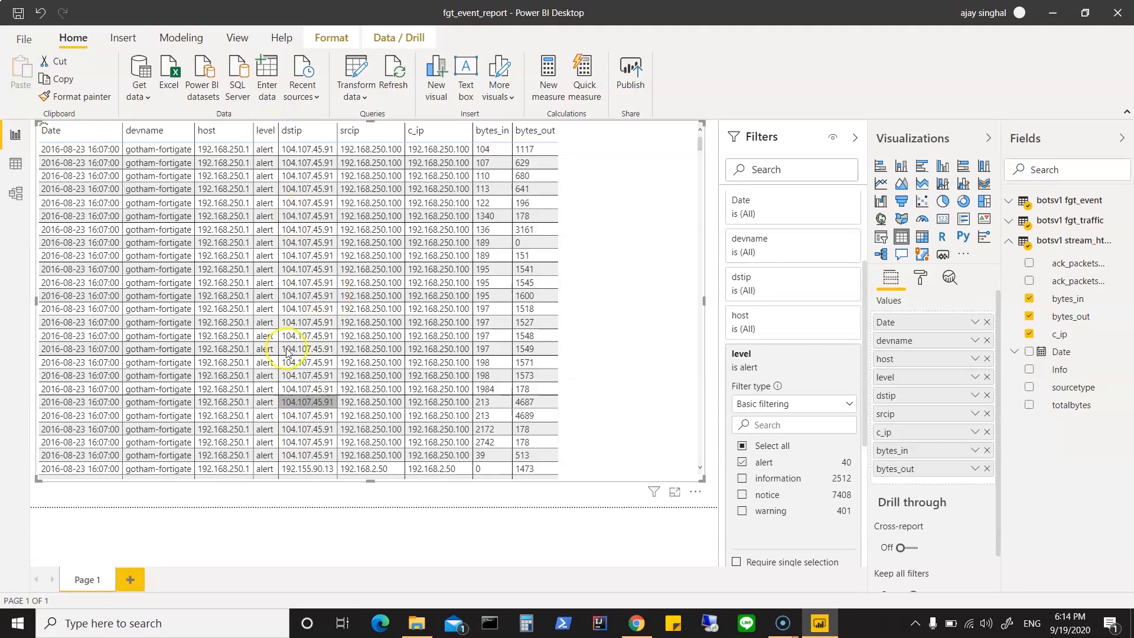
left_click(274, 434)
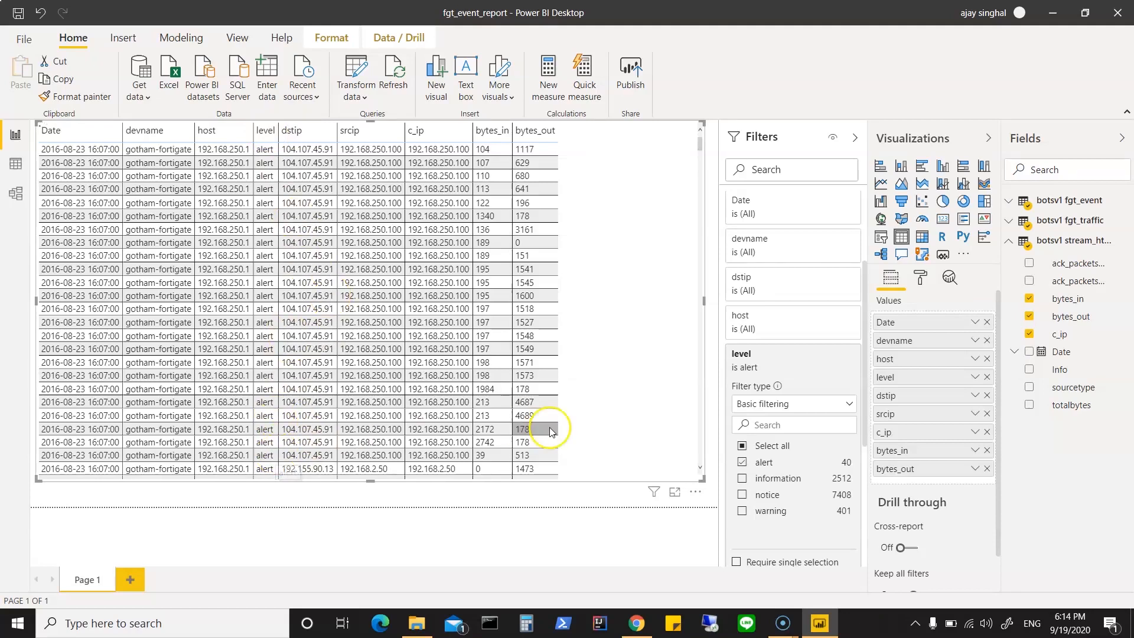
left_click(742, 512)
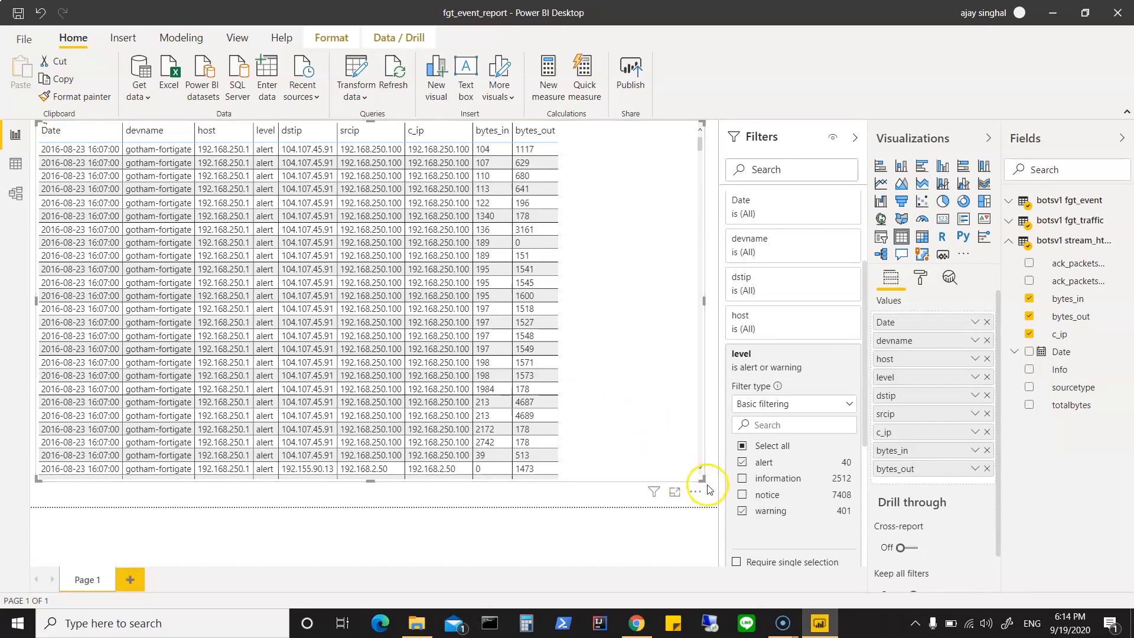
left_click_drag(703, 479, 577, 380)
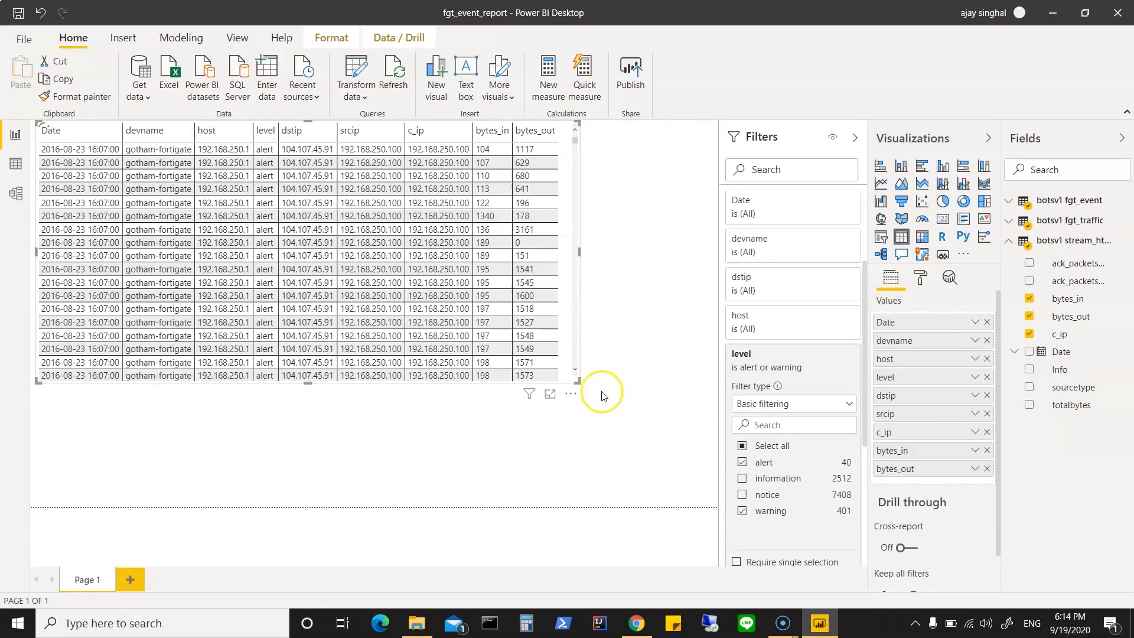
left_click_drag(577, 379, 704, 413)
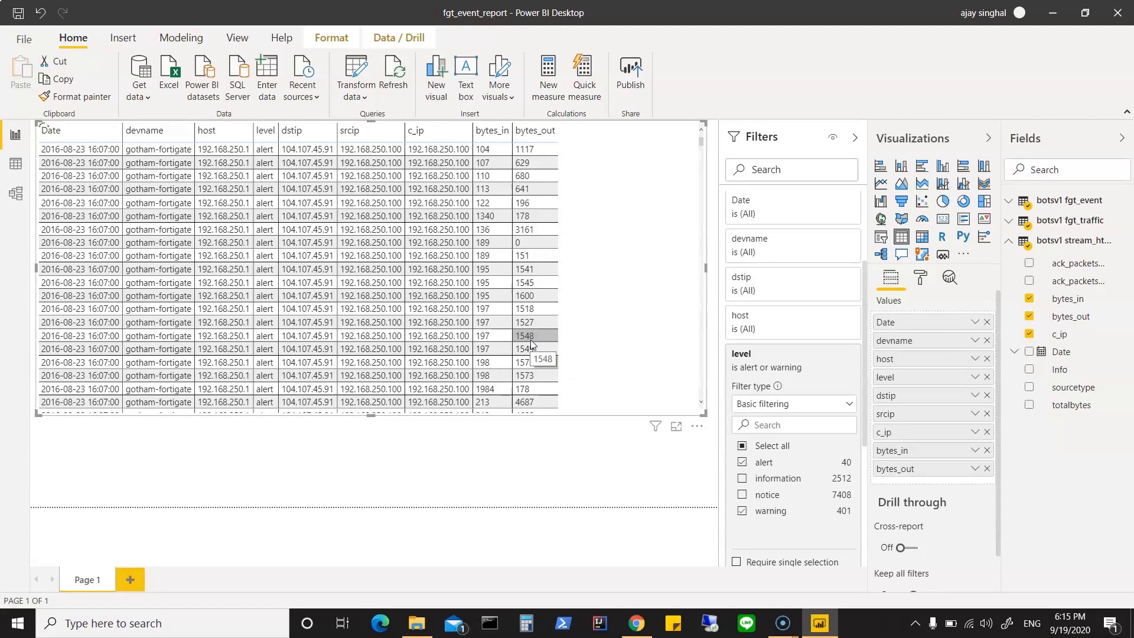
Step: Clear the srcip filter in the fgt_traffic table's data
left_click(16, 194)
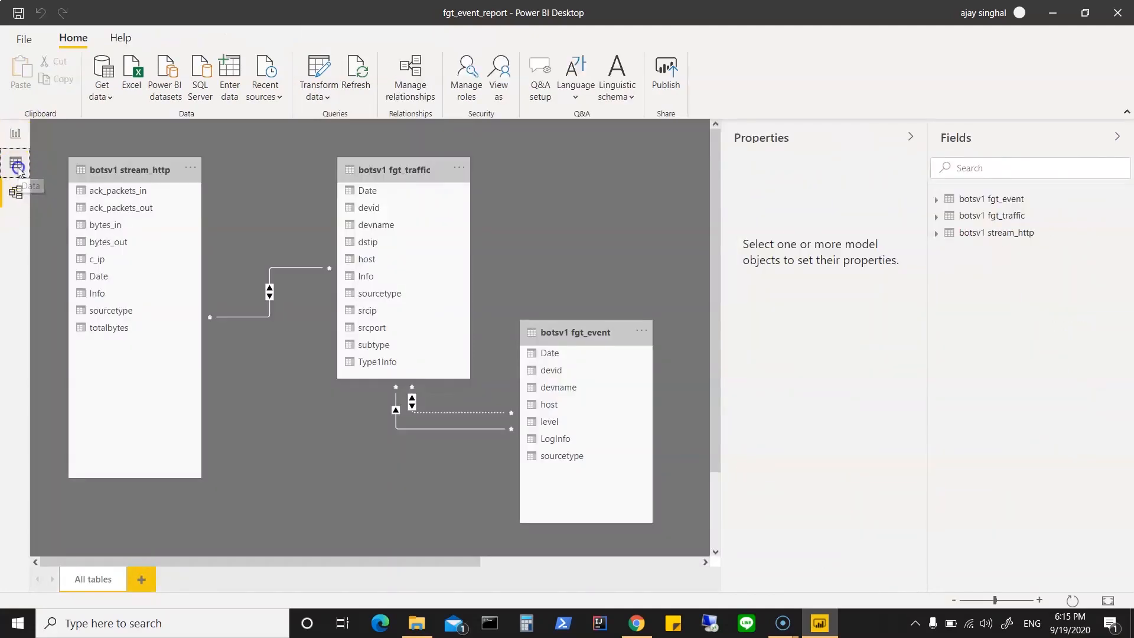
left_click(18, 169)
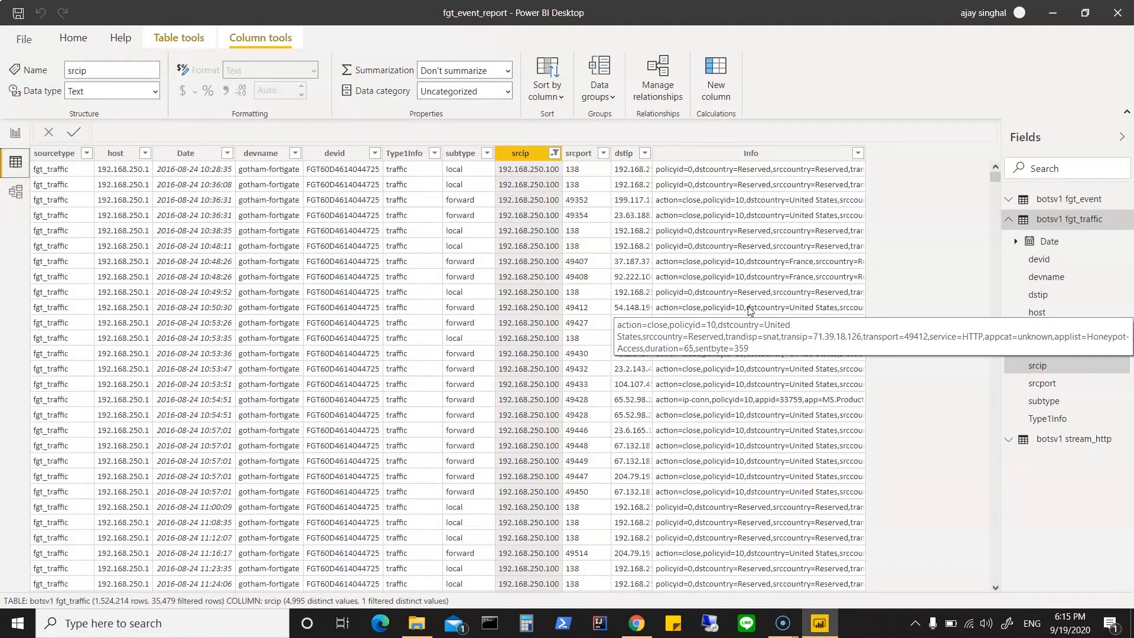
left_click(554, 154)
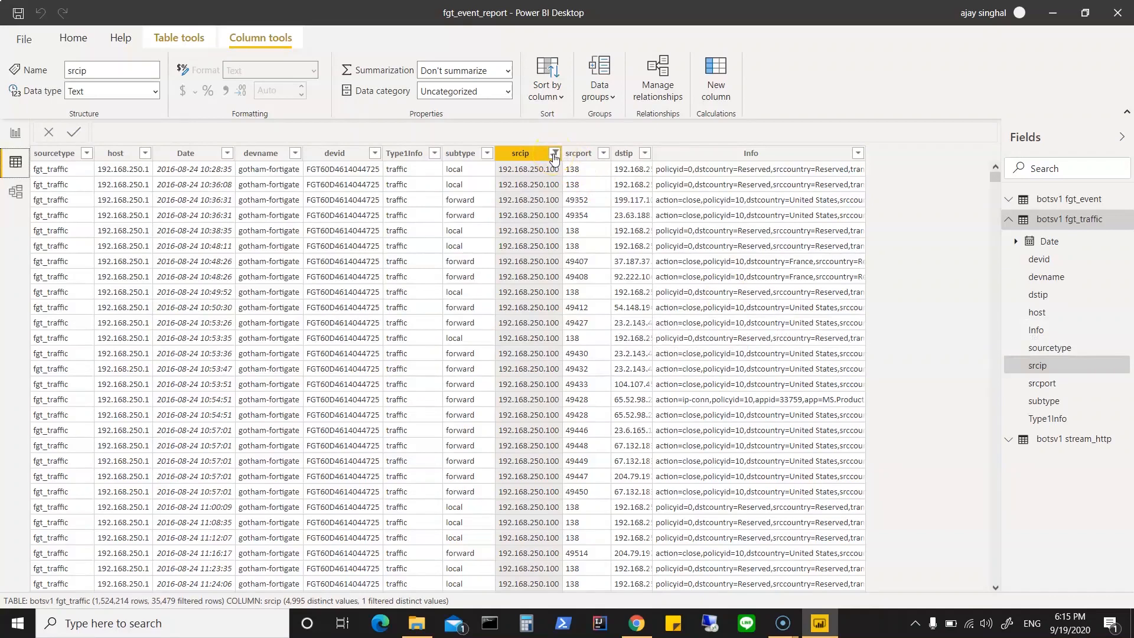
left_click(554, 154)
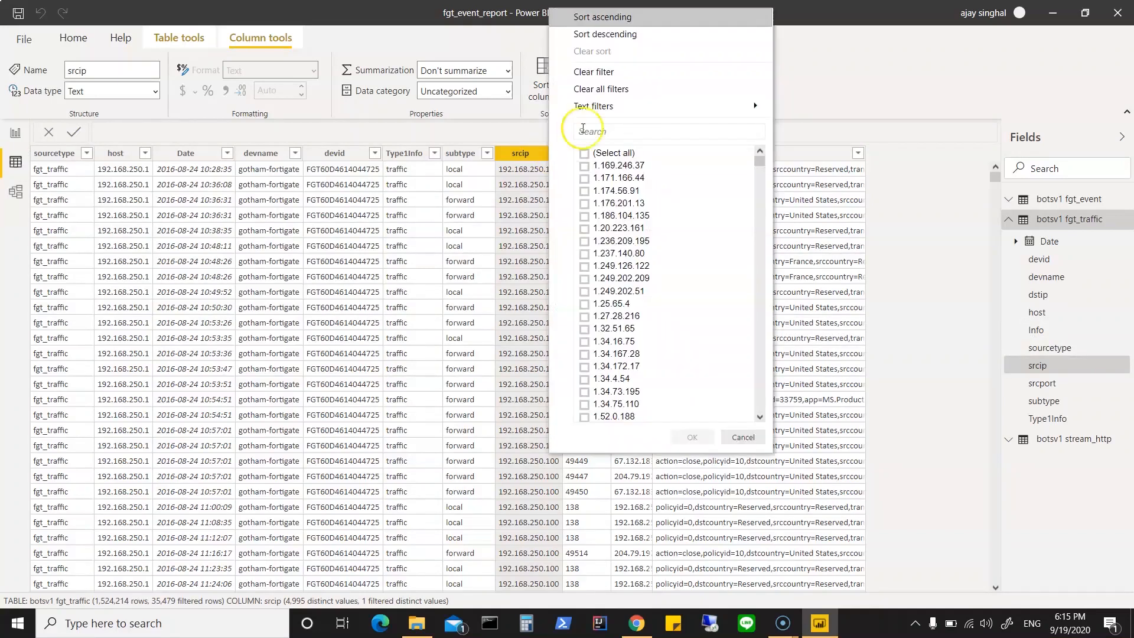
left_click(600, 74)
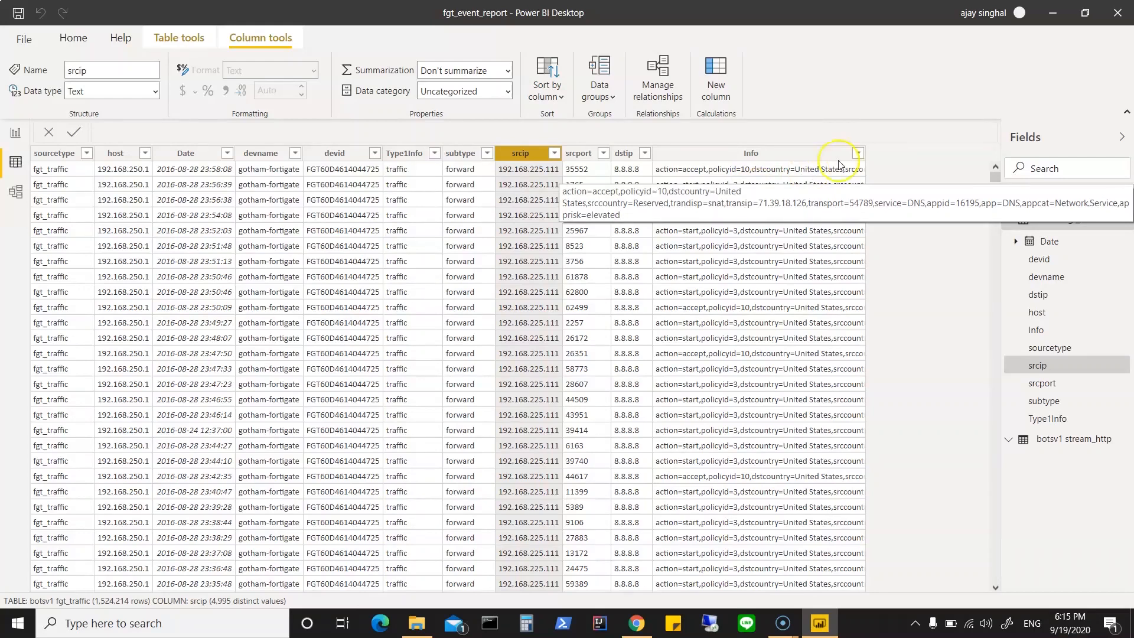
Step: Examine the full text of the Info column's distinct values in fgt_traffic without changing its filter
left_click(856, 153)
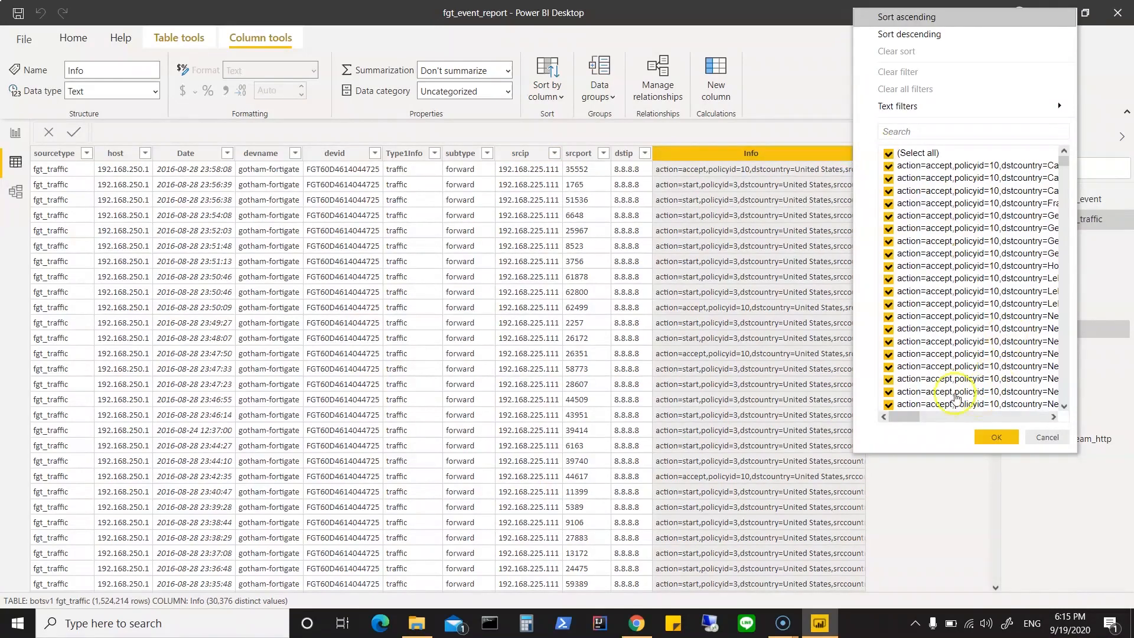
mouse_move(912, 420)
left_mouse_down()
mouse_move(937, 421)
mouse_move(923, 425)
left_mouse_up()
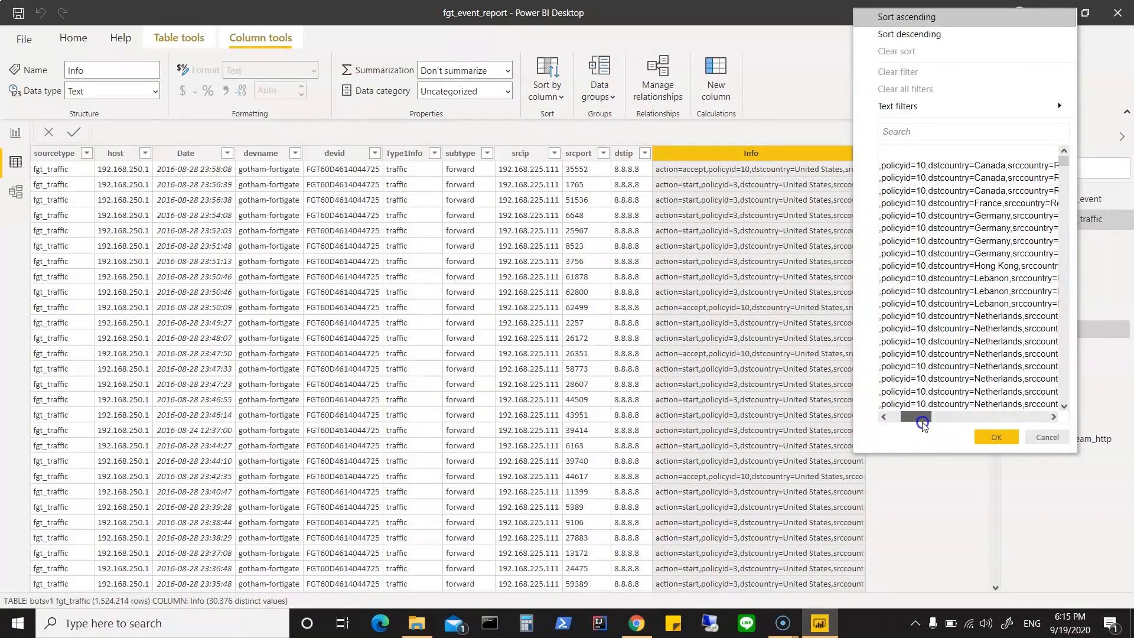
left_click_drag(923, 426, 1002, 414)
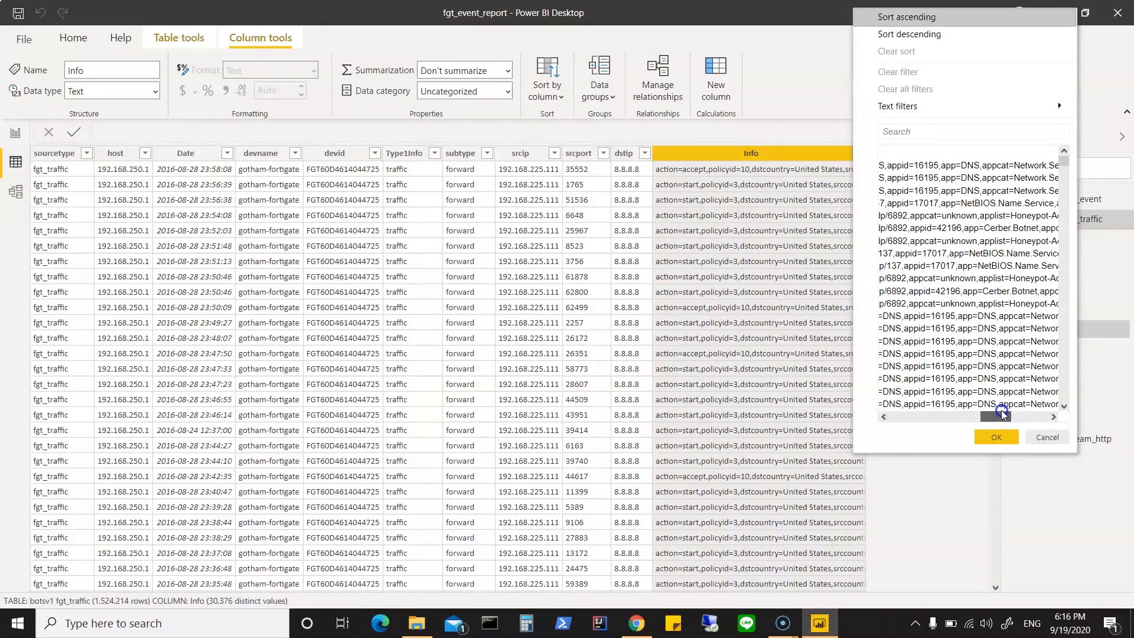
left_click_drag(1003, 414, 889, 417)
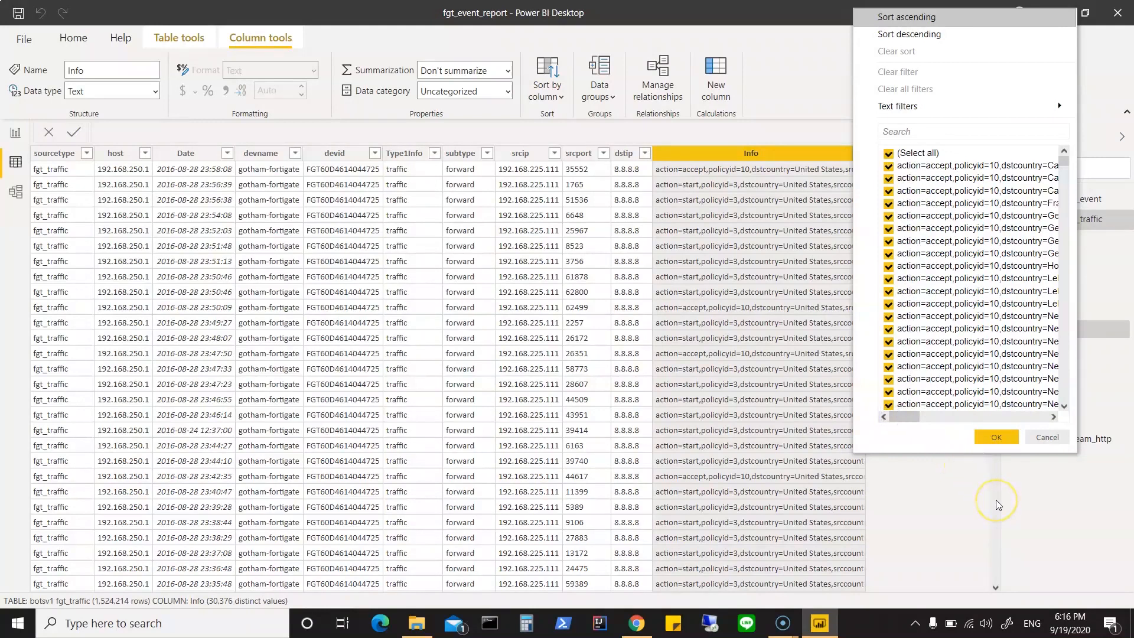
left_click(1028, 420)
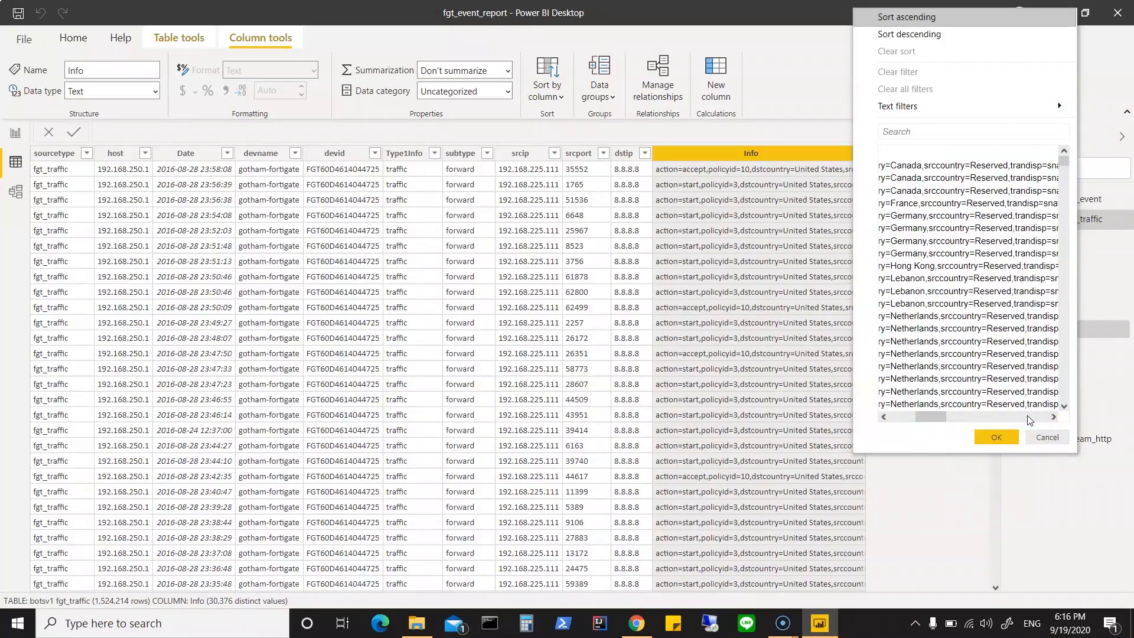
left_click(907, 418)
left_click(1024, 338)
left_click(1048, 437)
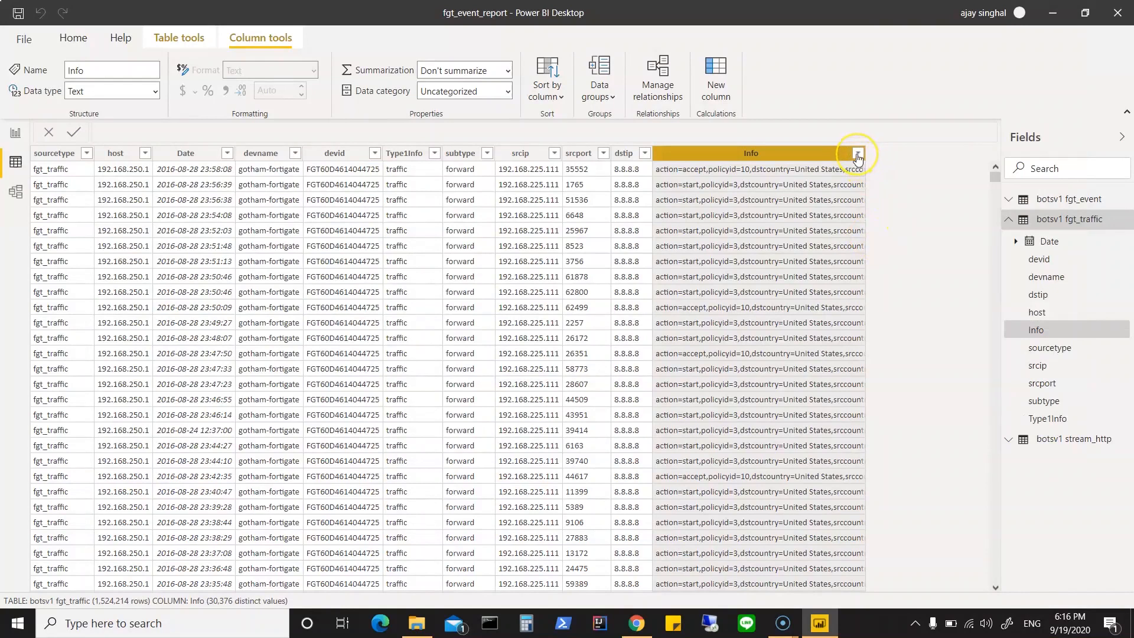
Step: Filter the fgt_traffic table's Info column to rows that contain Netherlands
left_click(859, 170)
left_click(858, 155)
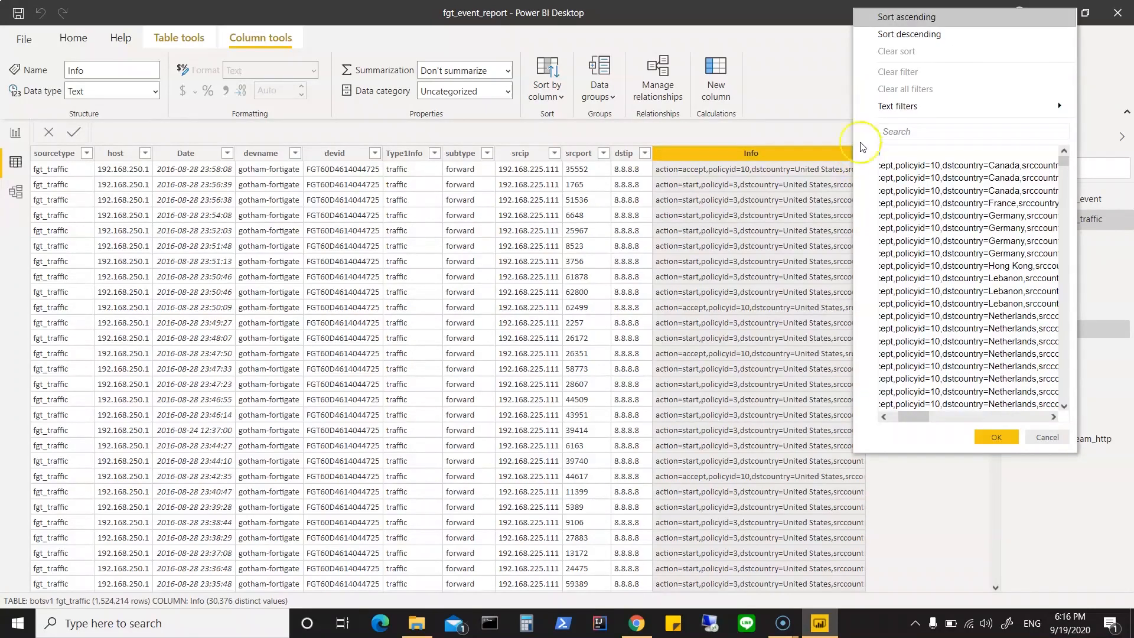
left_click(975, 107)
left_click(789, 186)
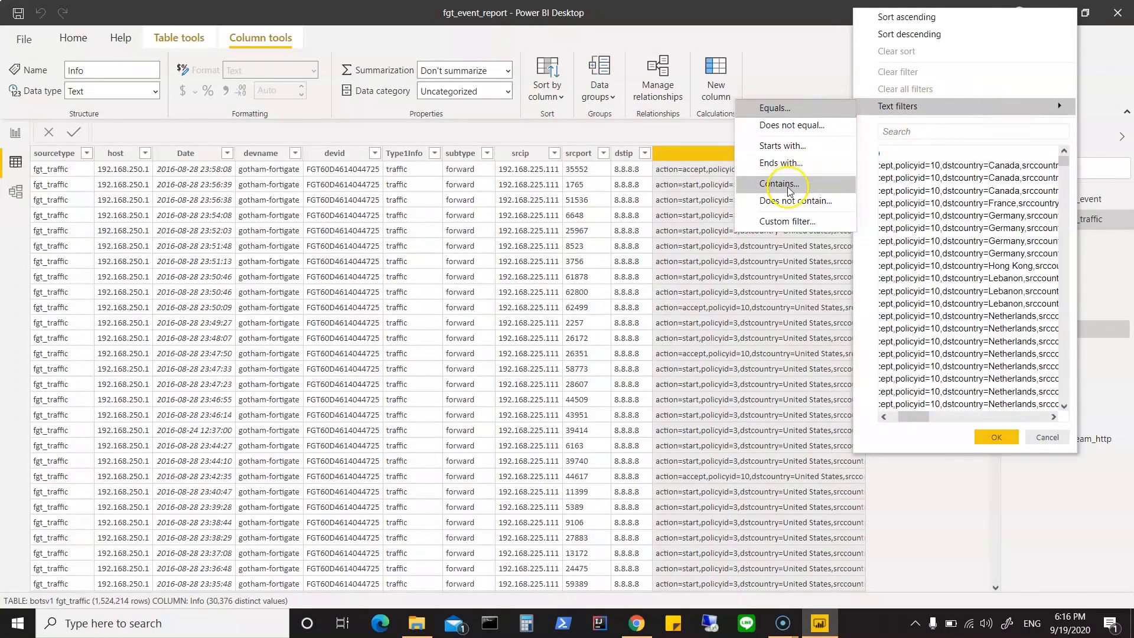
left_click(588, 283)
type("Netherlands")
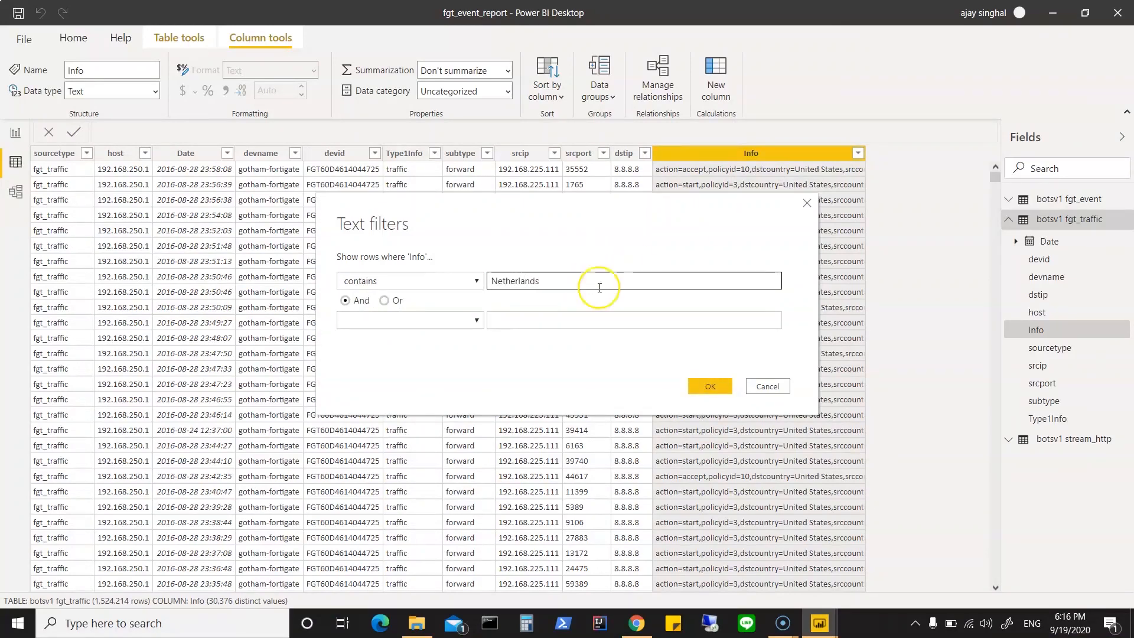
left_click(710, 385)
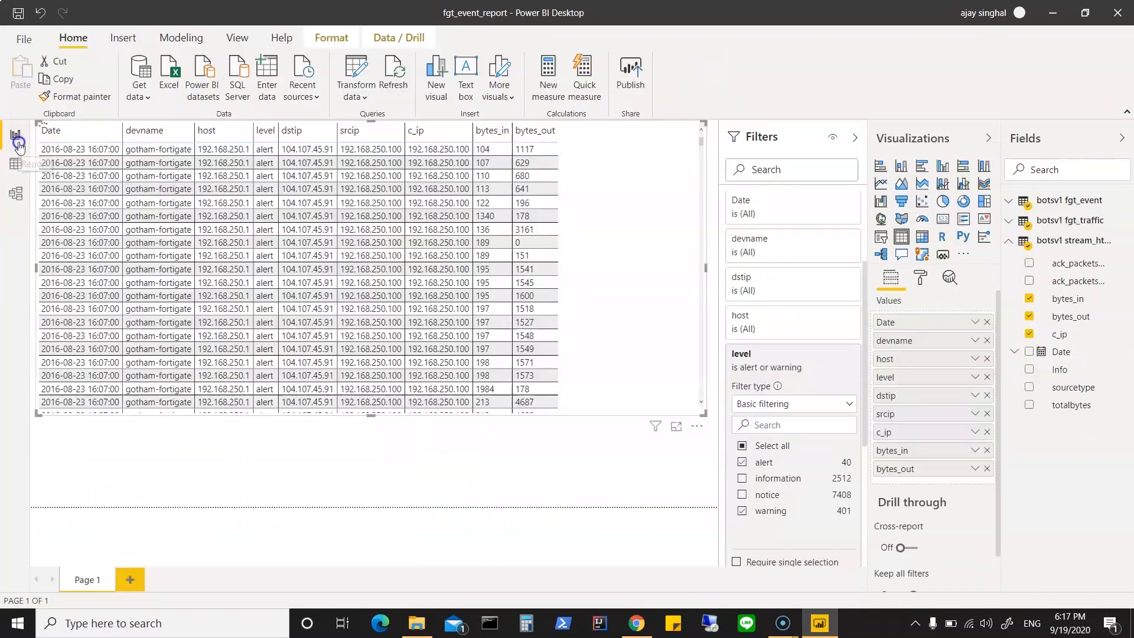
Step: Return to the report page and look through the table visual's rows, comparing level, dstip, srcip, c_ip and the byte columns
left_click(16, 133)
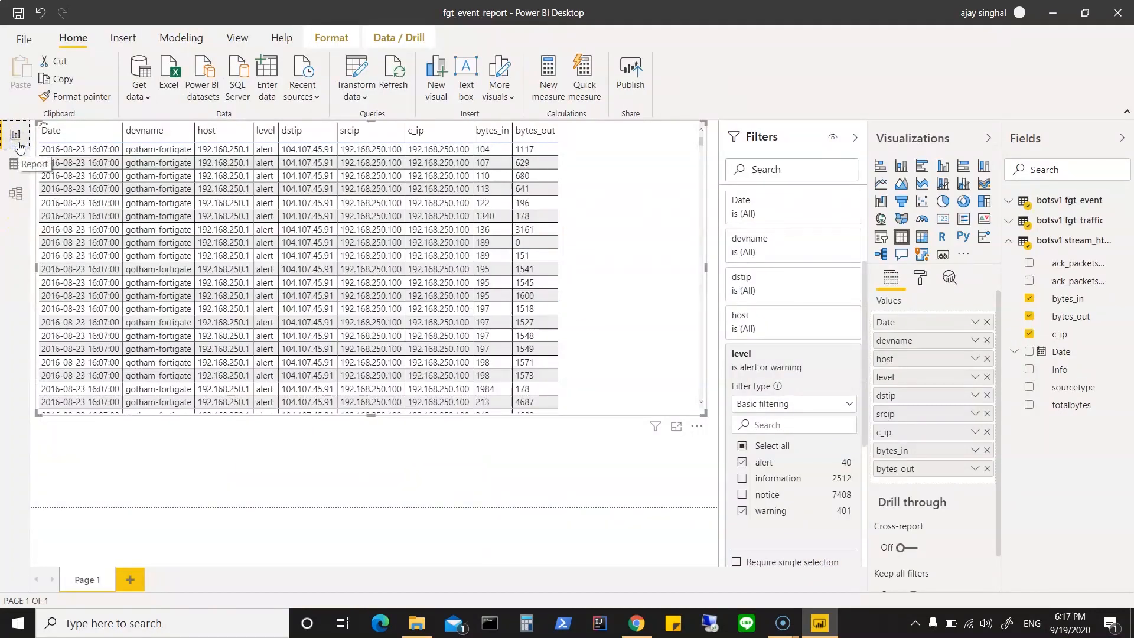
scroll(622, 332, "down", 4)
scroll(622, 332, "down", 5)
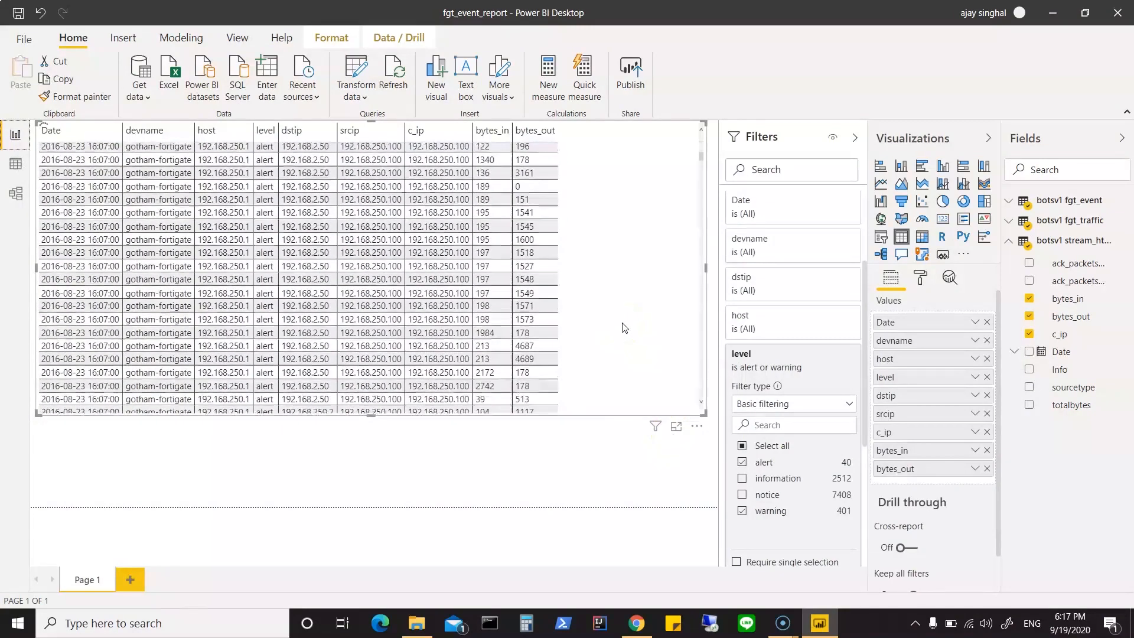
scroll(622, 328, "down", 5)
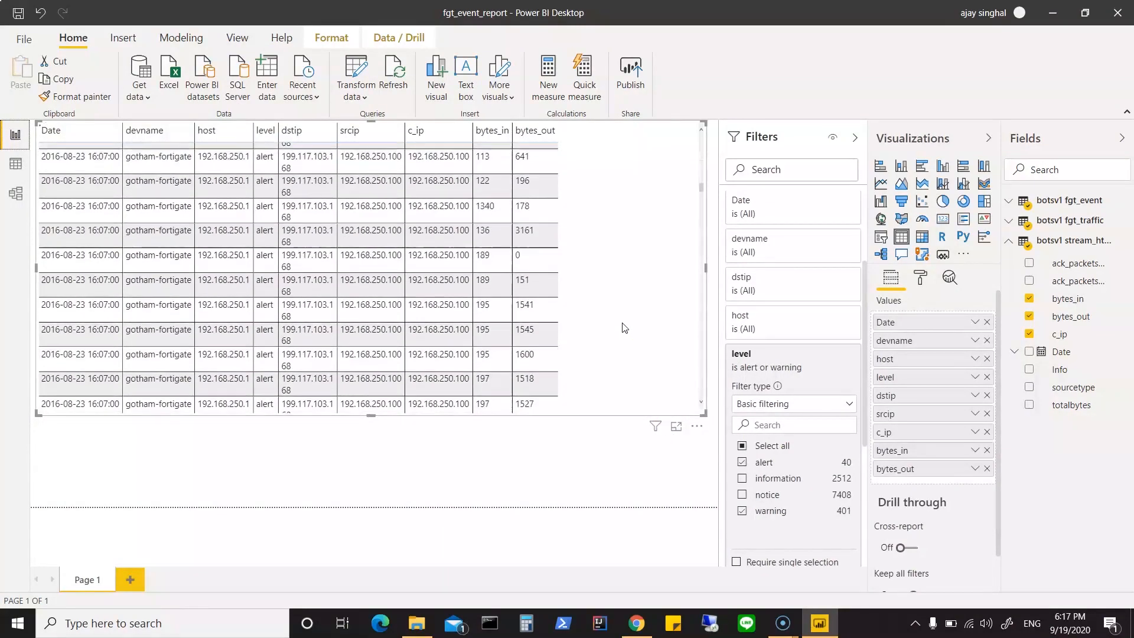
scroll(625, 328, "down", 5)
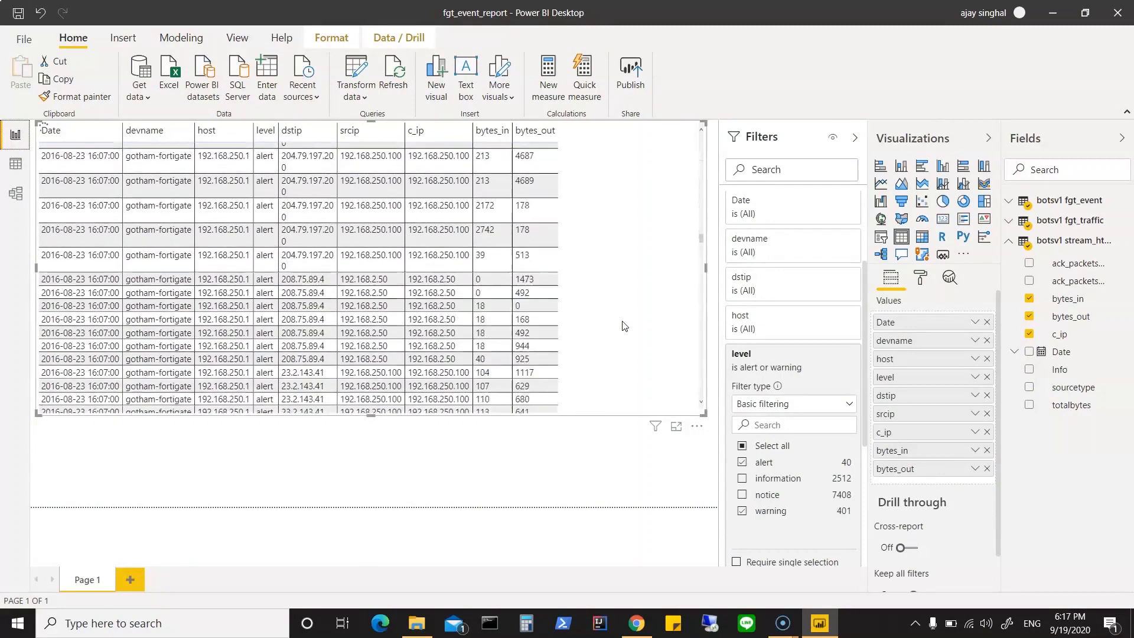
scroll(625, 326, "down", 5)
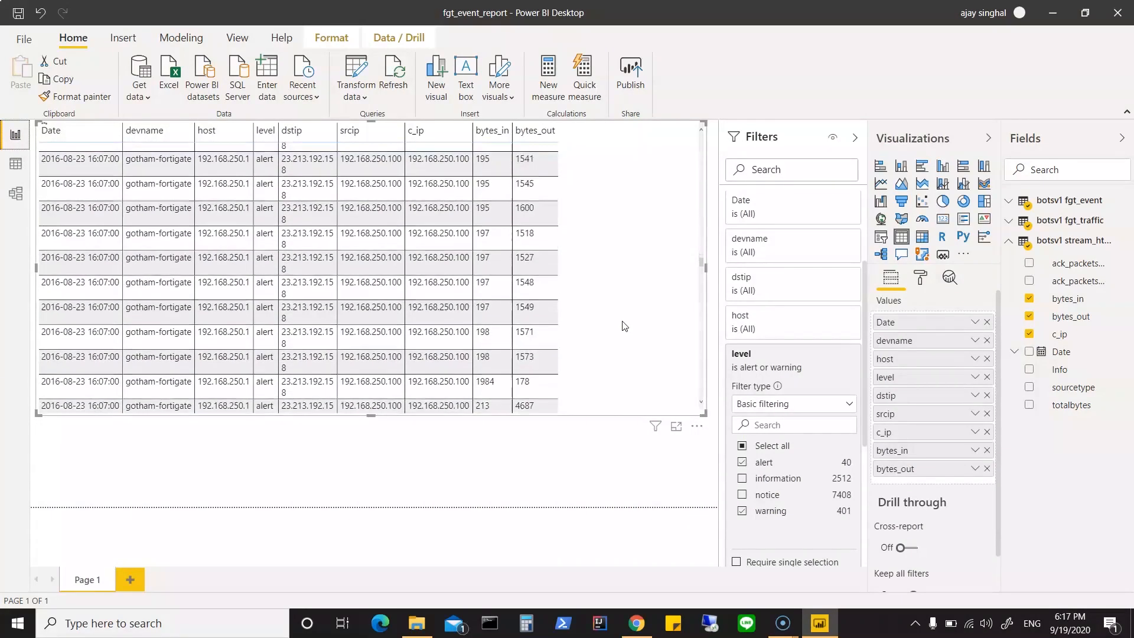
scroll(625, 326, "down", 5)
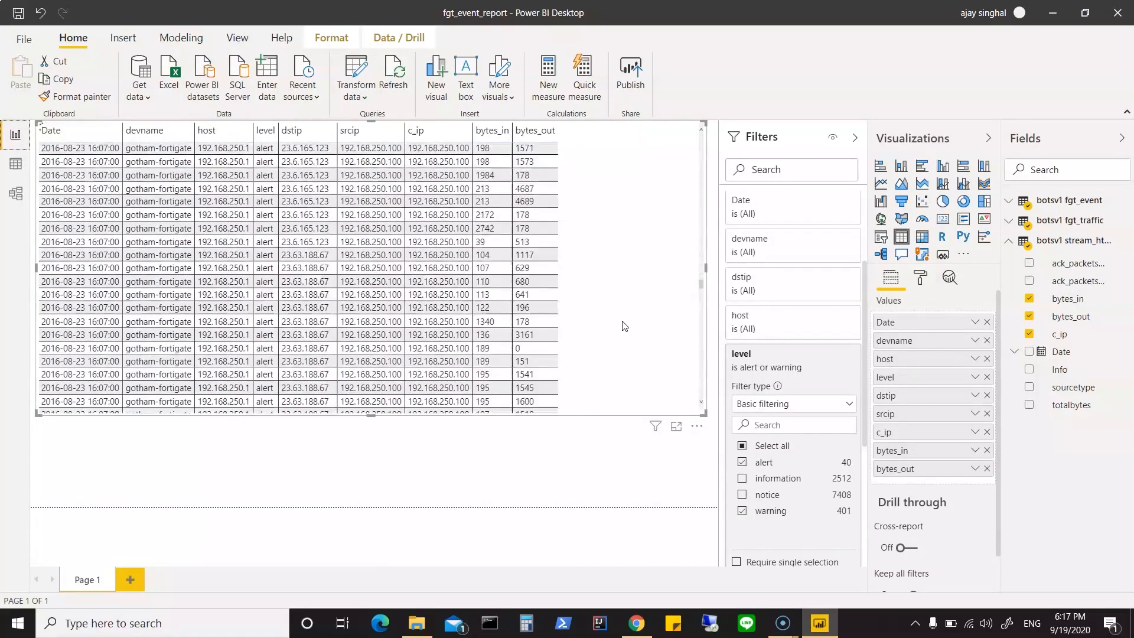
scroll(625, 326, "down", 5)
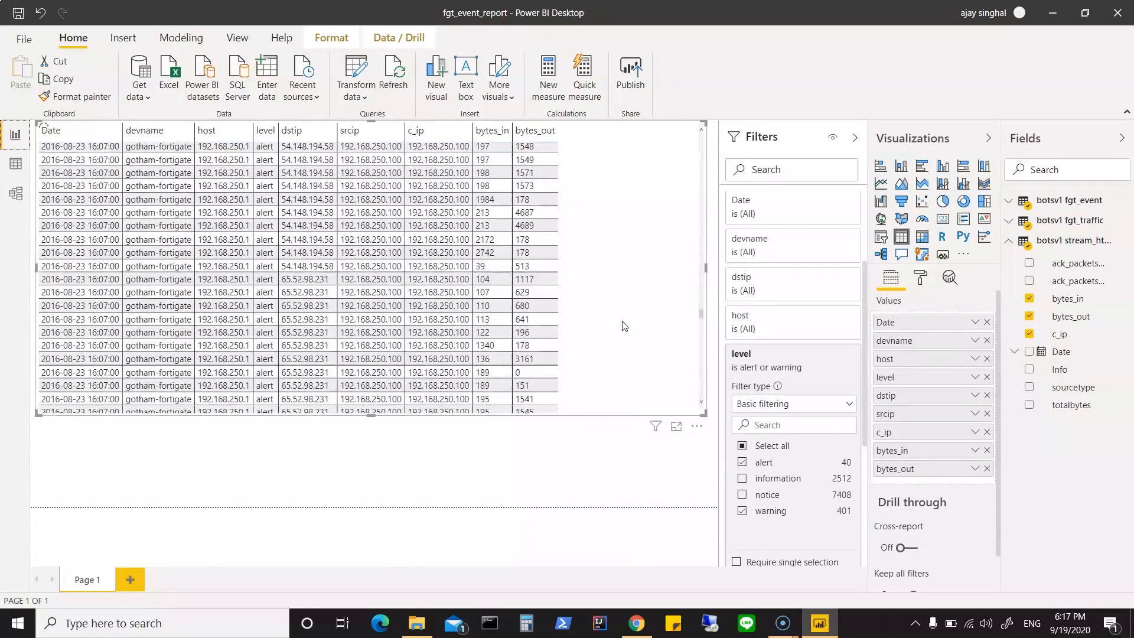
scroll(625, 327, "down", 5)
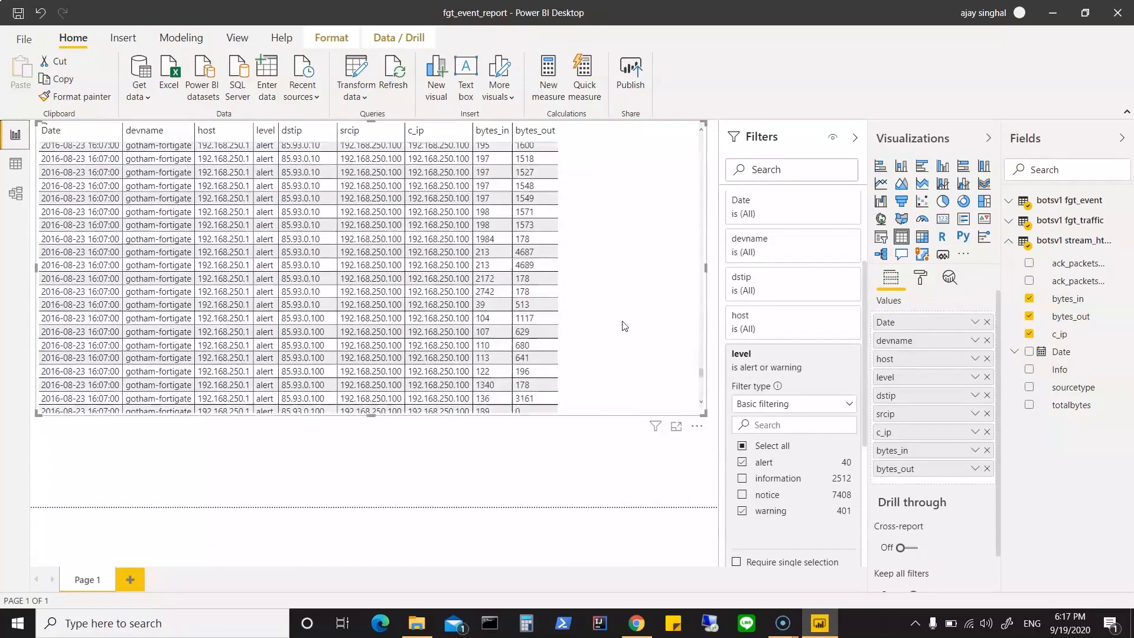
scroll(625, 326, "down", 4)
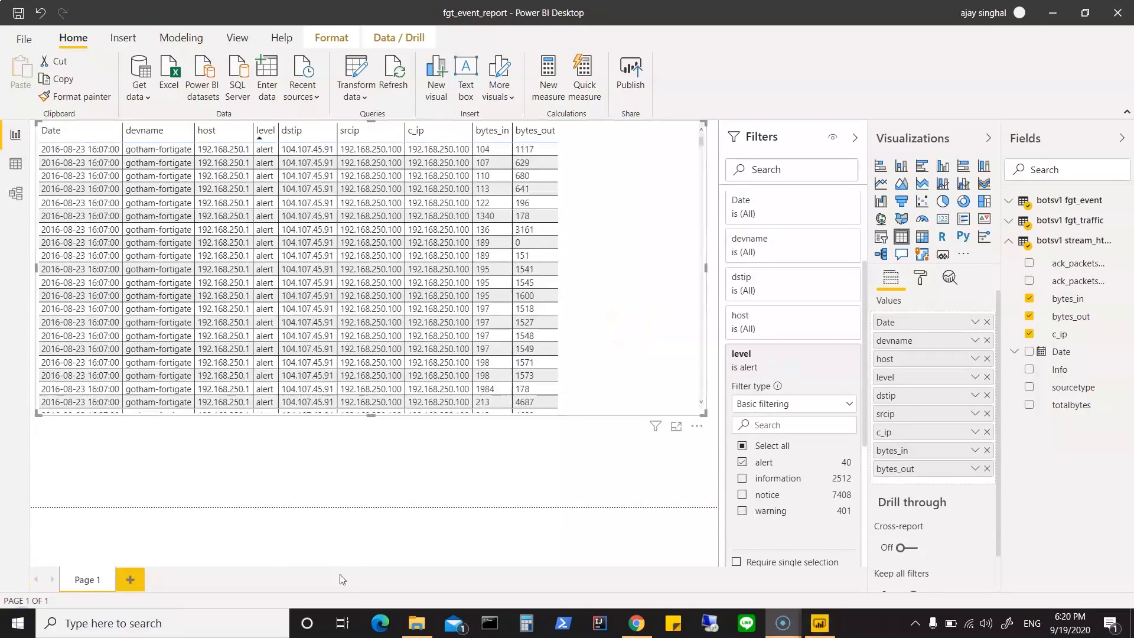
left_click(496, 276)
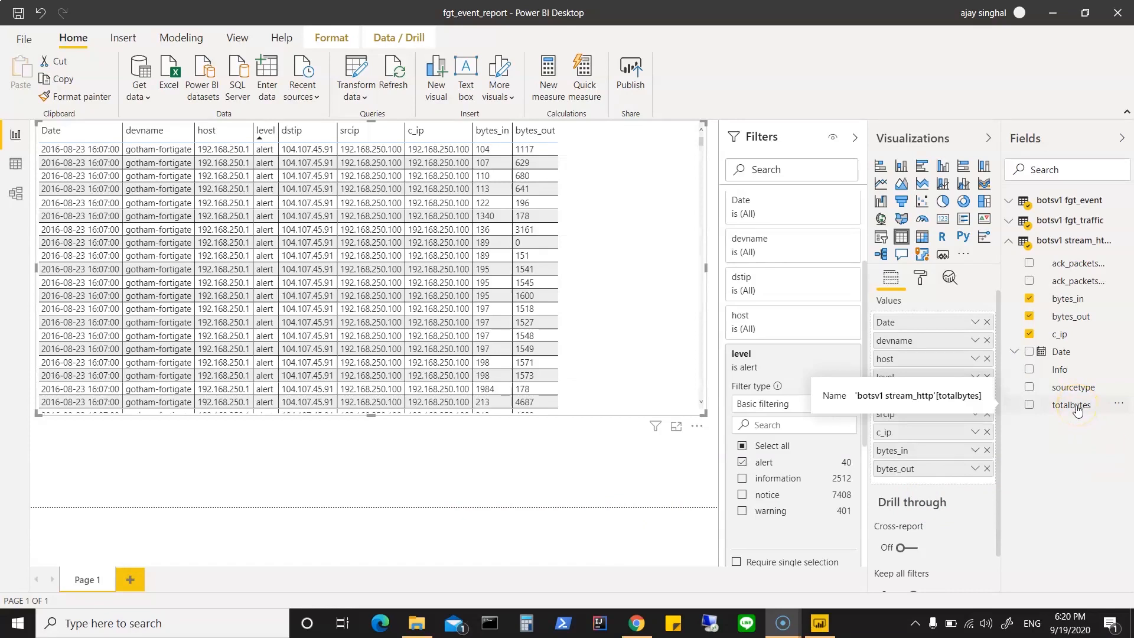
Step: Add stream_http's totalbytes field after bytes_out in the table visual and check the dstip, c_ip and byte values in its last rows
left_click_drag(1078, 410, 948, 480)
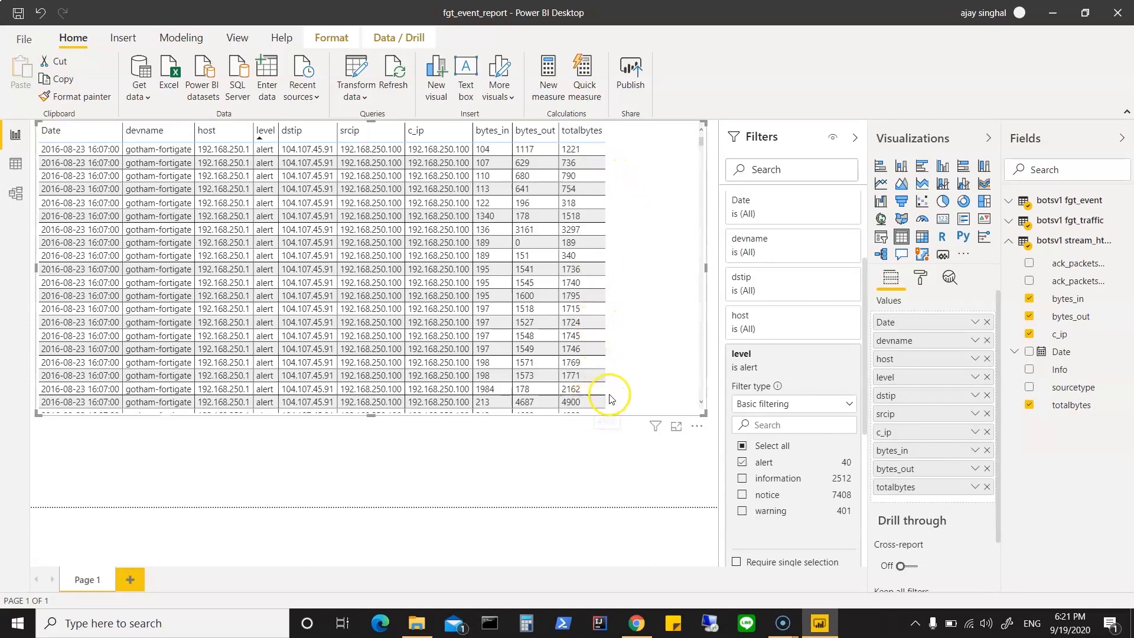
scroll(608, 378, "down", 5)
scroll(610, 378, "down", 10)
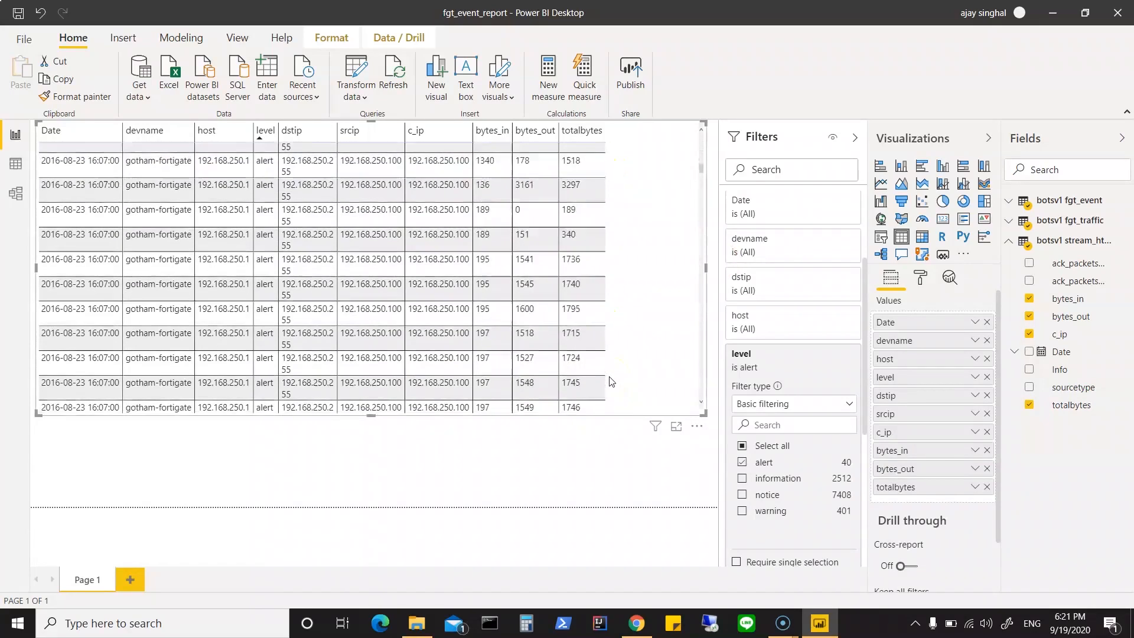
scroll(610, 363, "down", 10)
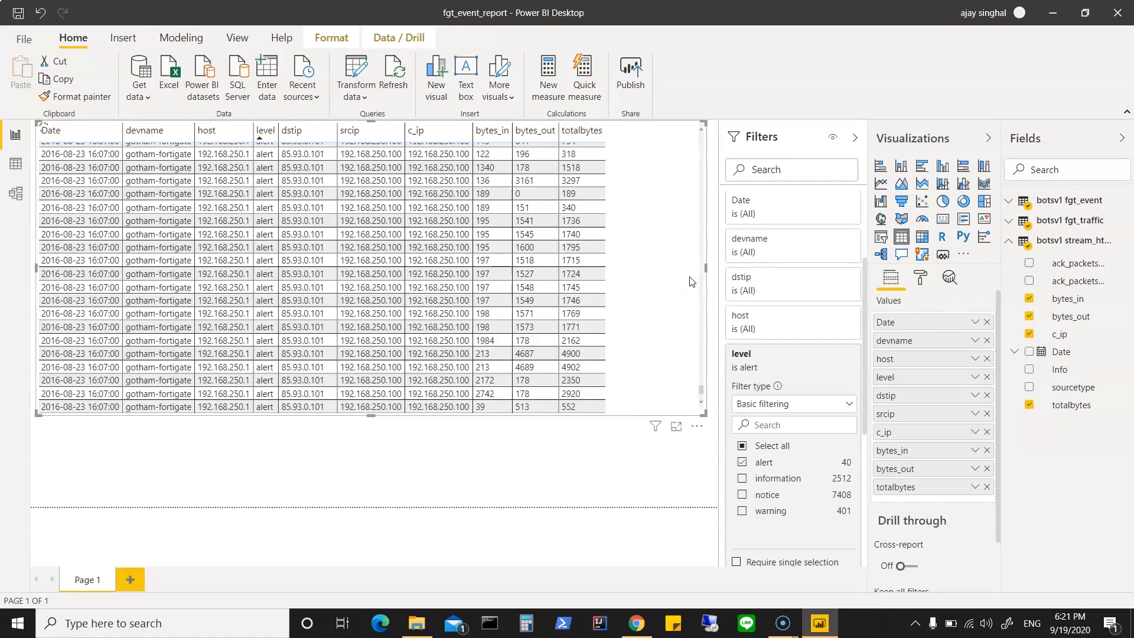
left_click(449, 154)
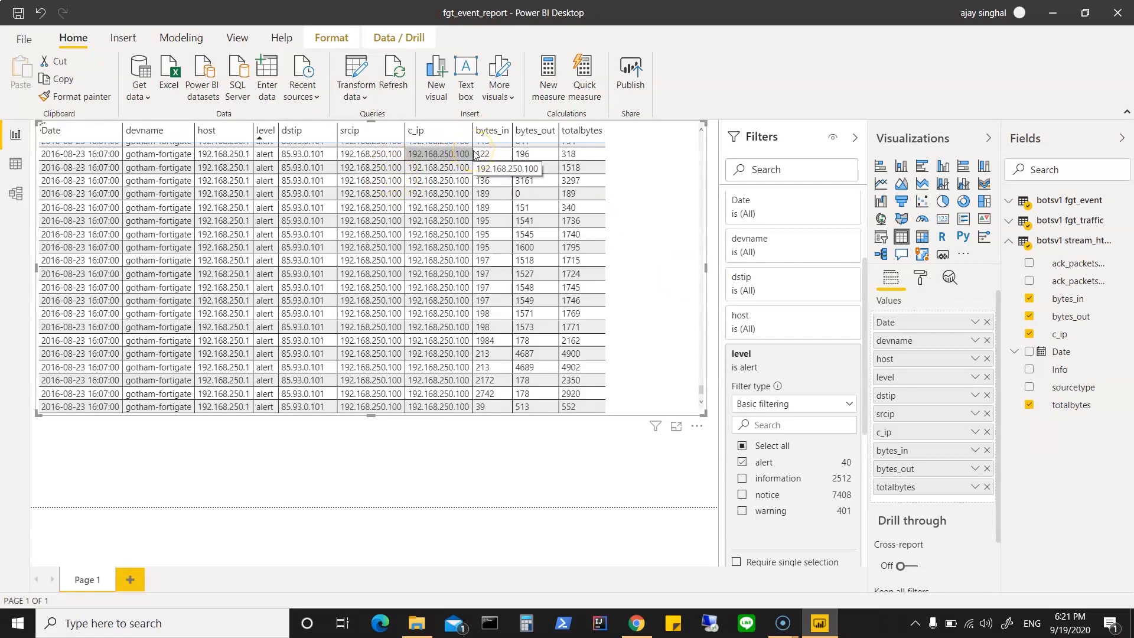
left_click(409, 369)
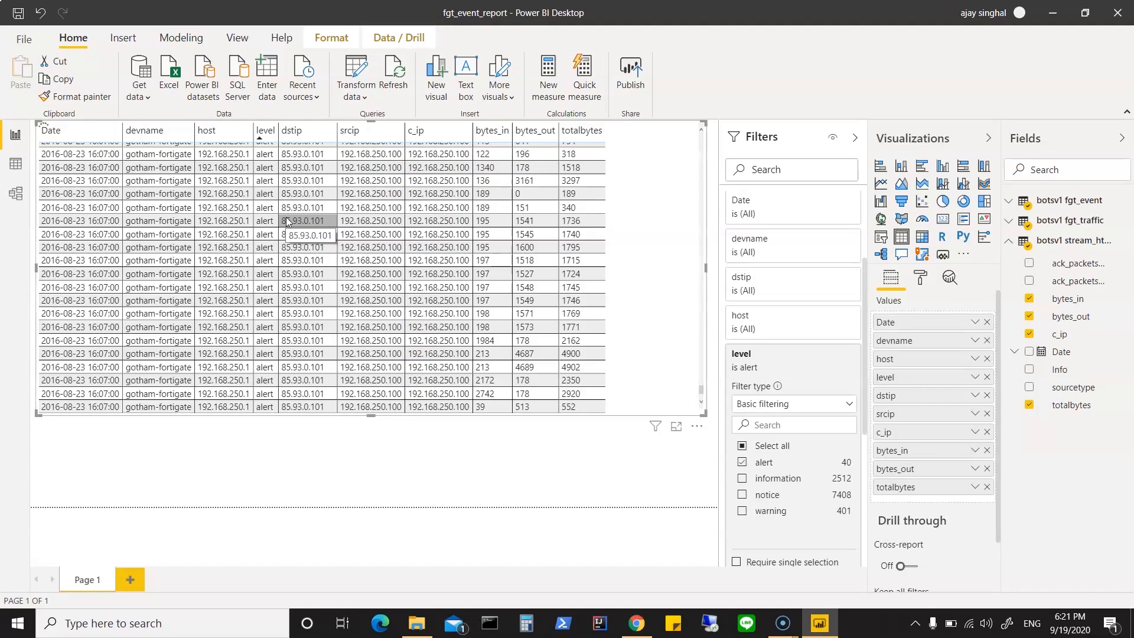
left_click(249, 298)
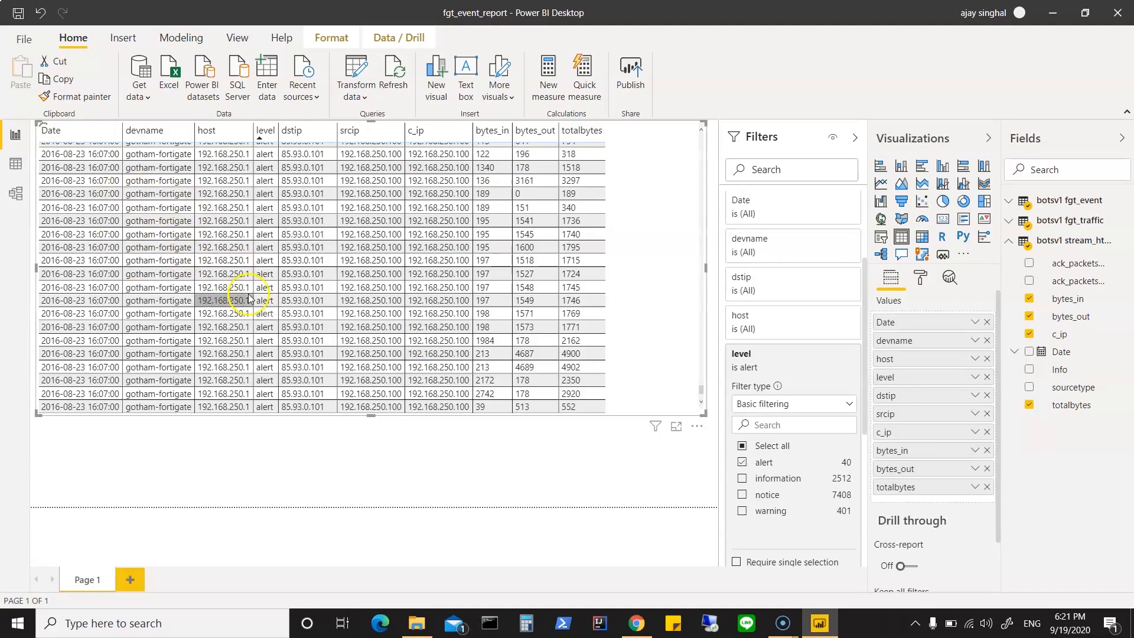
Step: Replace bytes_in and c_ip with fgt_event's LogInfo field in the table visual and enlarge the visual to the page's lower-right corner
left_click(1013, 204)
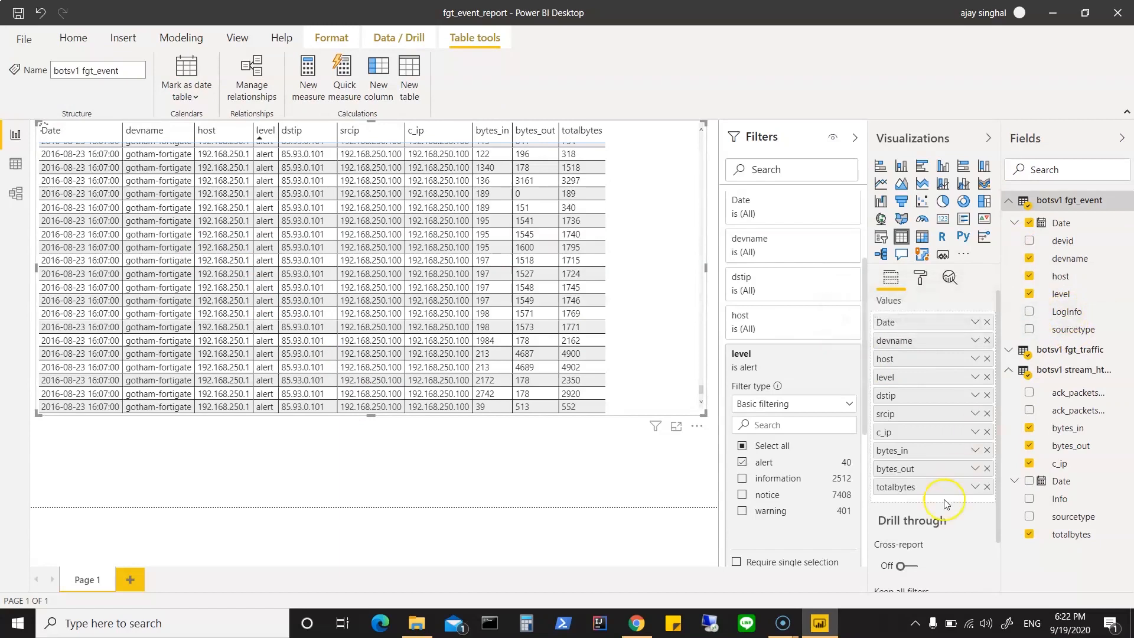
left_click(987, 451)
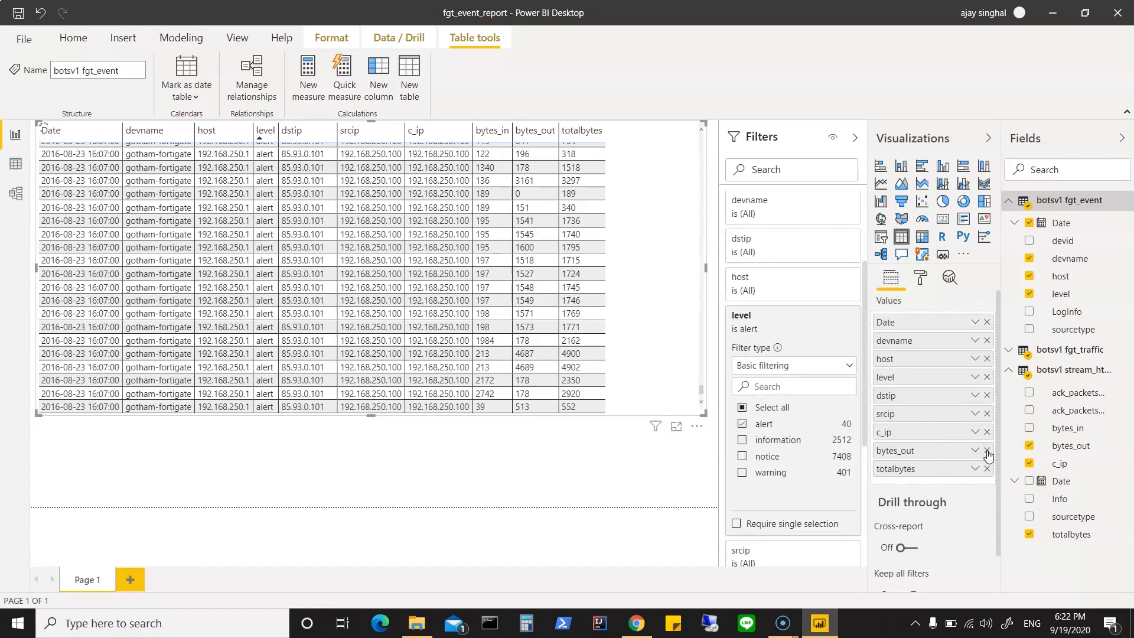
left_click_drag(1071, 312, 949, 486)
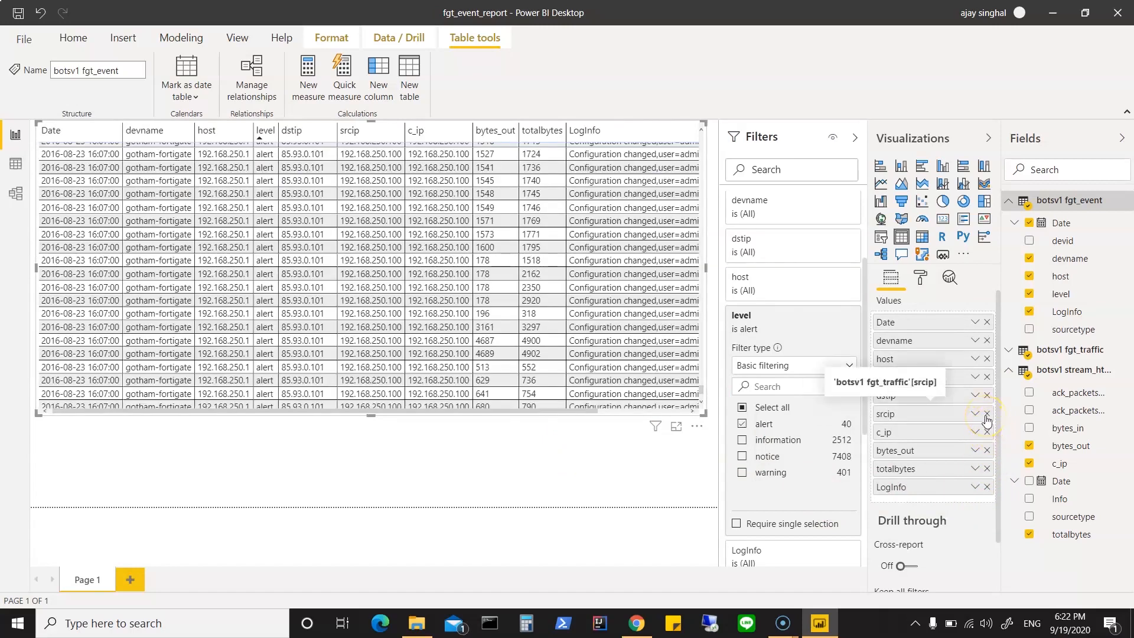
left_click(987, 432)
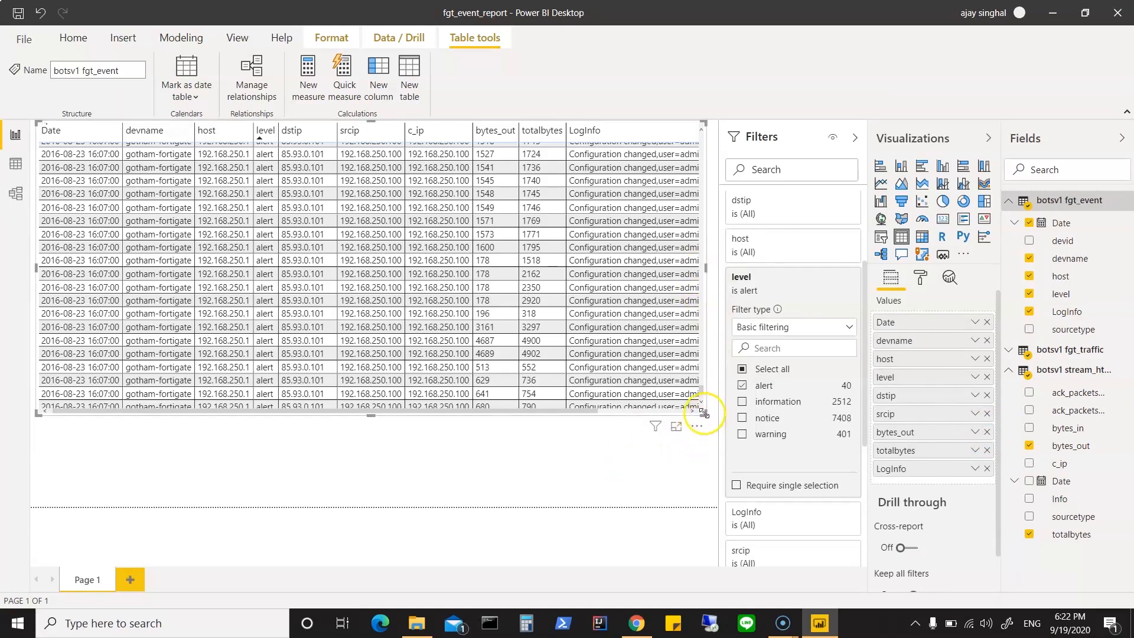
left_click_drag(705, 412, 713, 484)
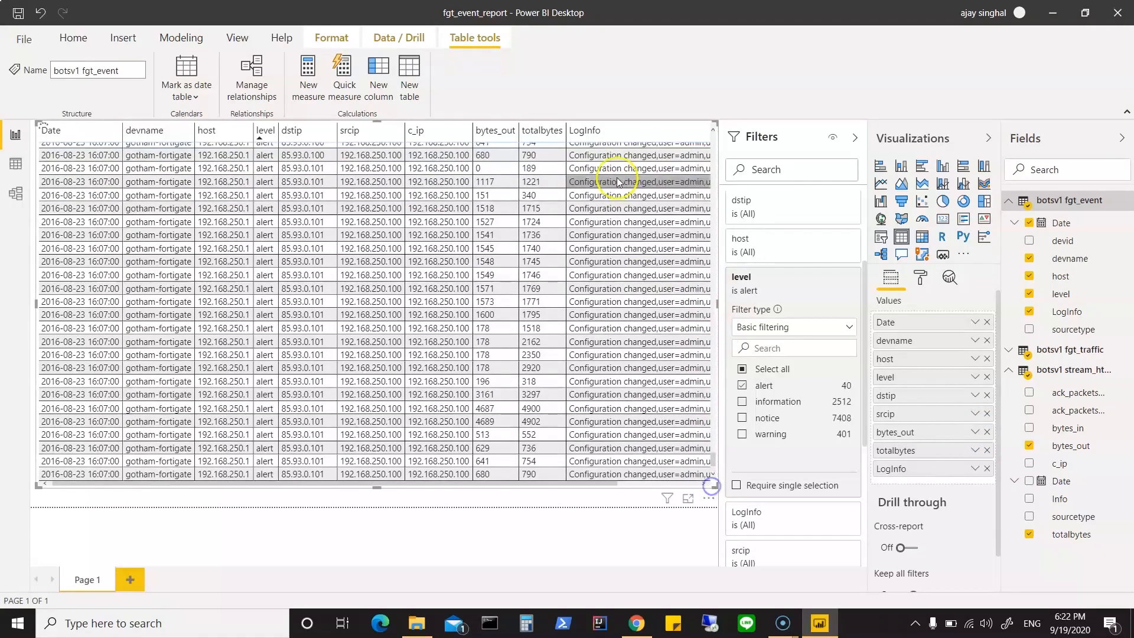
Step: Examine the LogInfo text alongside the dstip, srcip and byte values across the alert rows of the table visual
scroll(589, 292, "up", 10)
scroll(590, 292, "up", 10)
scroll(596, 296, "up", 3)
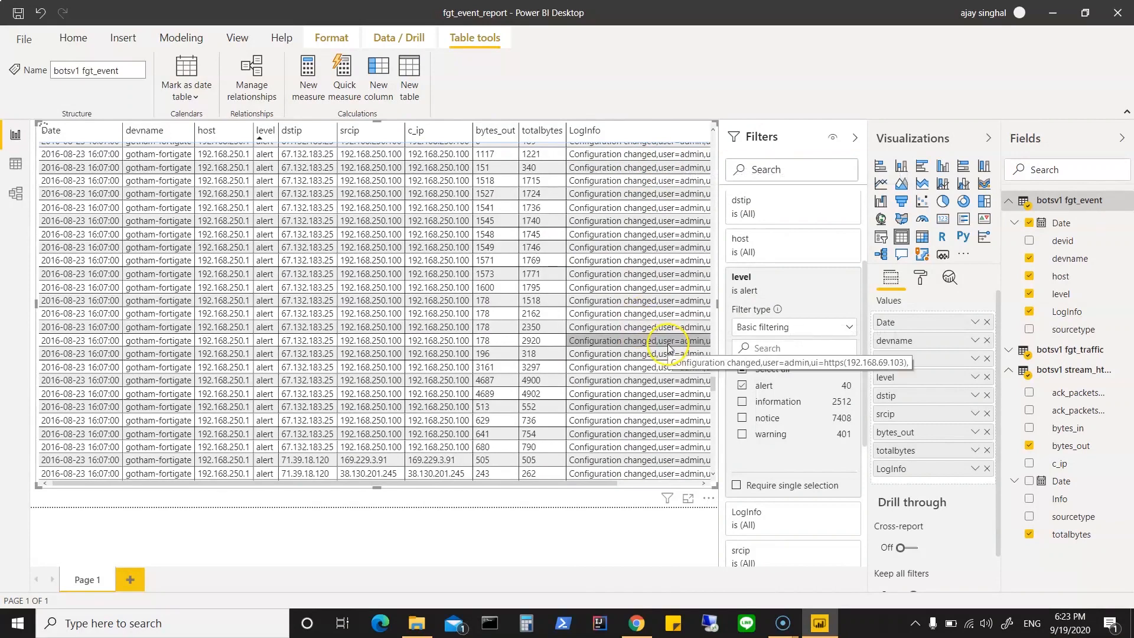
scroll(667, 348, "down", 3)
scroll(667, 347, "down", 5)
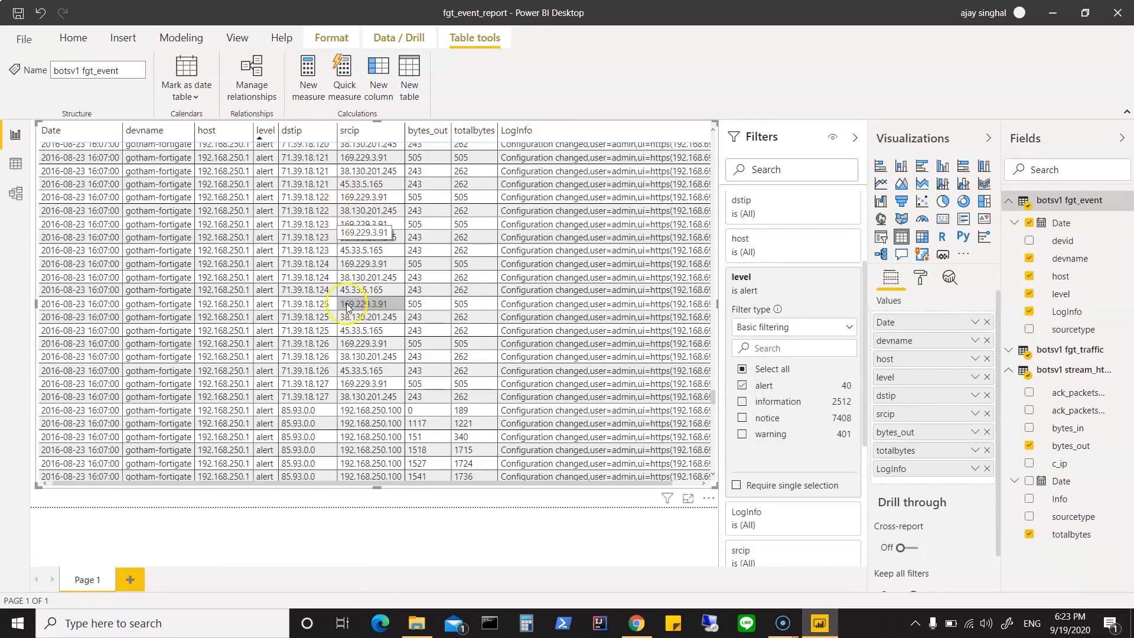
scroll(394, 288, "up", 2)
scroll(394, 288, "up", 10)
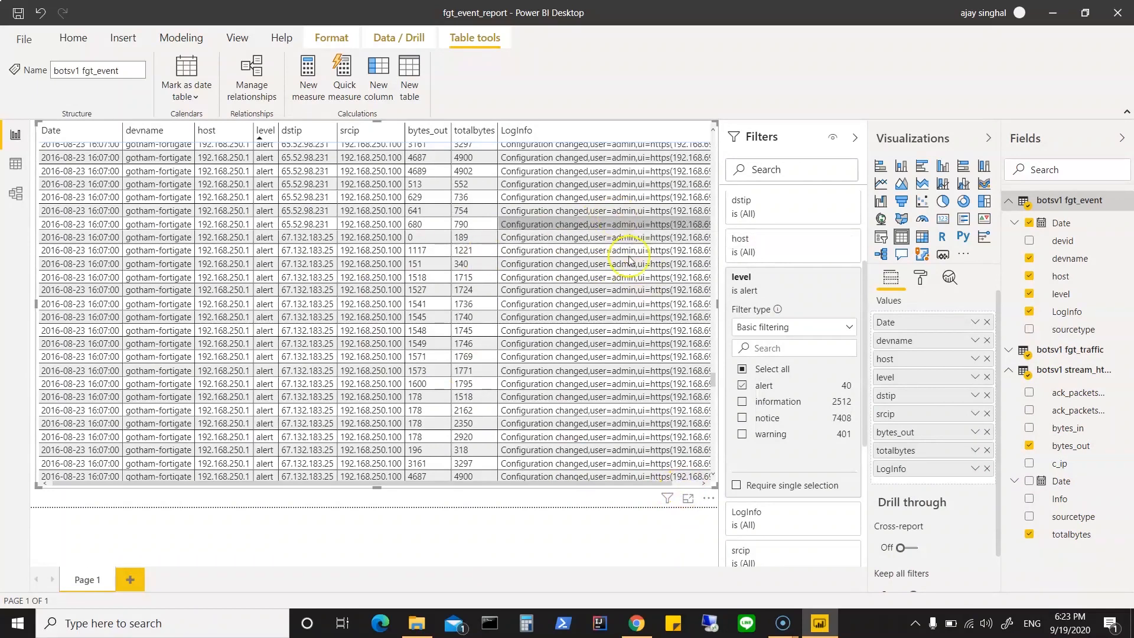
scroll(643, 277, "up", 4)
scroll(642, 277, "up", 3)
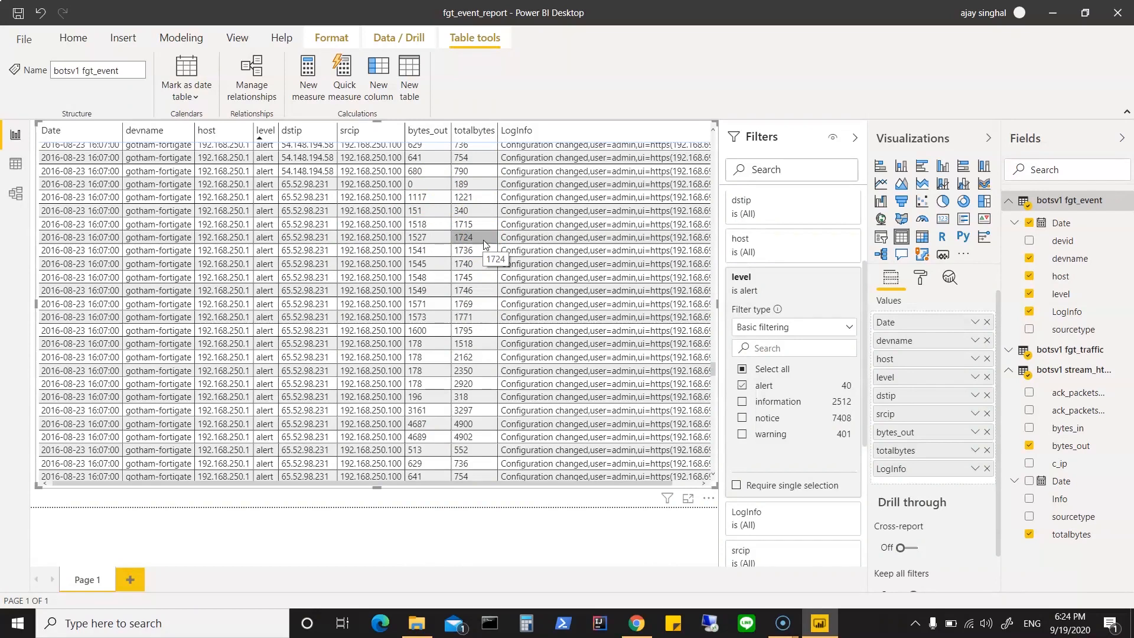
Step: Change the table visual's level filter from alert to warning only and look through the rows
left_click(742, 386)
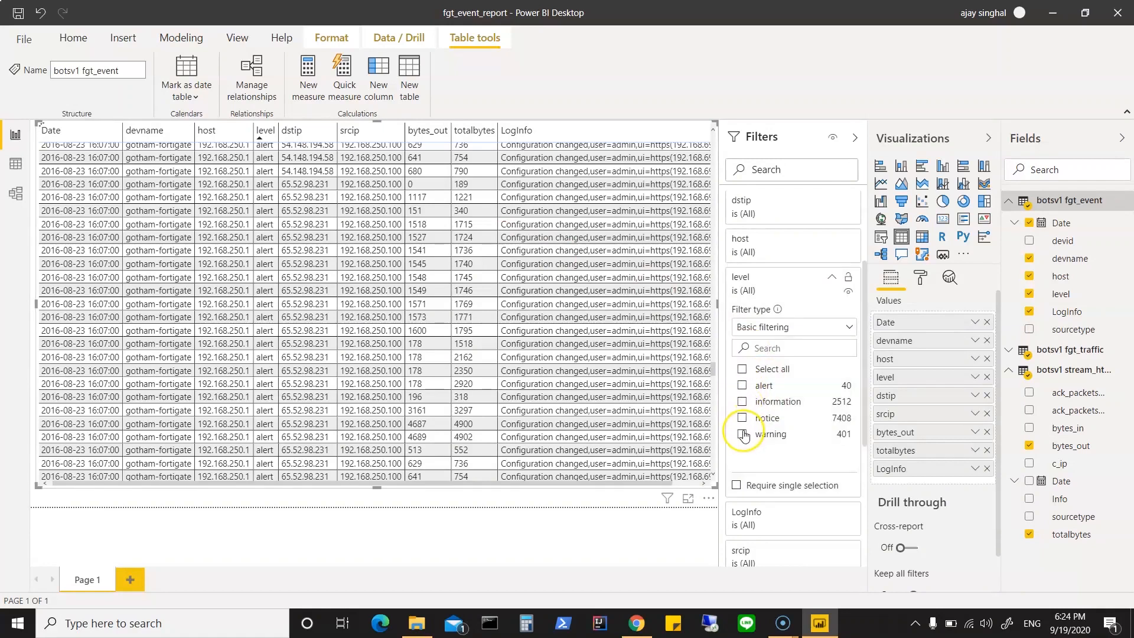
left_click(743, 435)
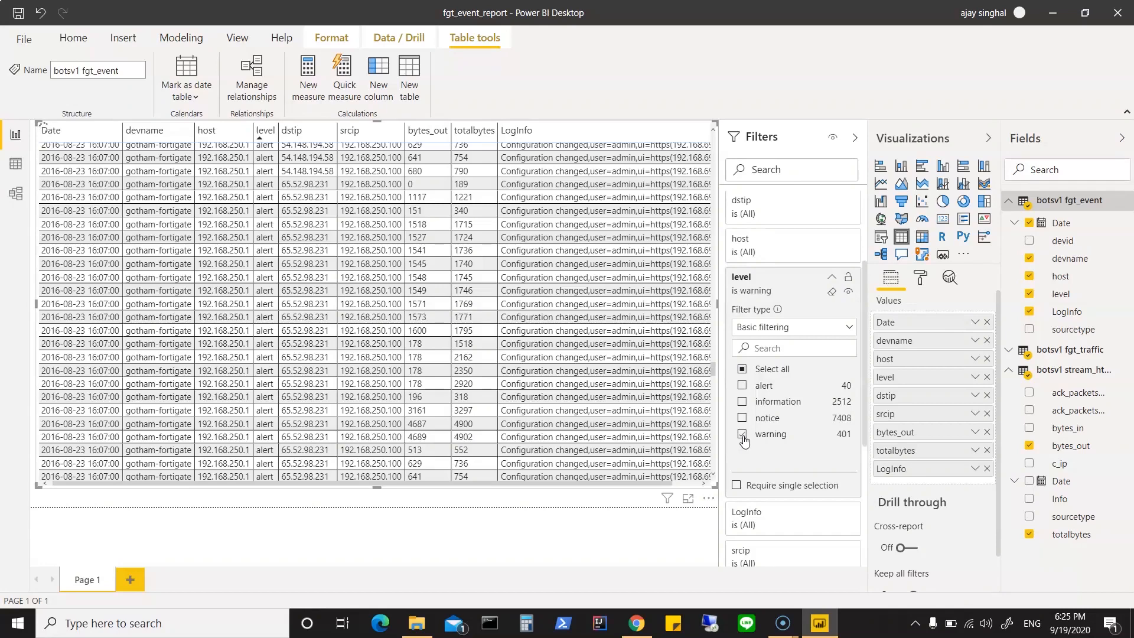
scroll(396, 407, "up", 3)
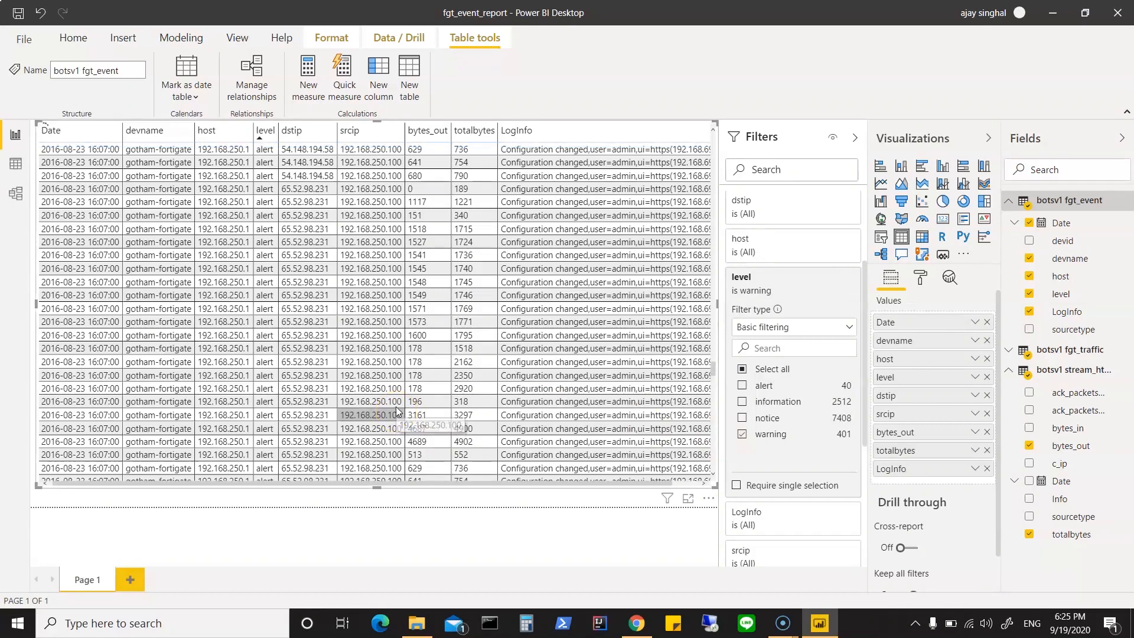
scroll(396, 406, "down", 7)
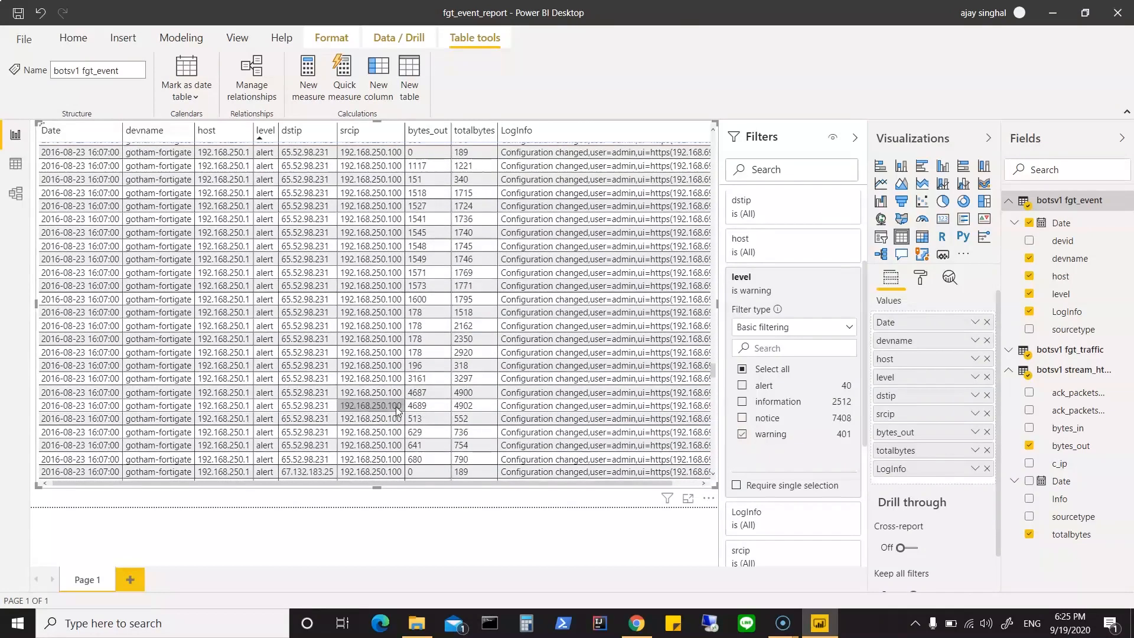
scroll(396, 412, "down", 15)
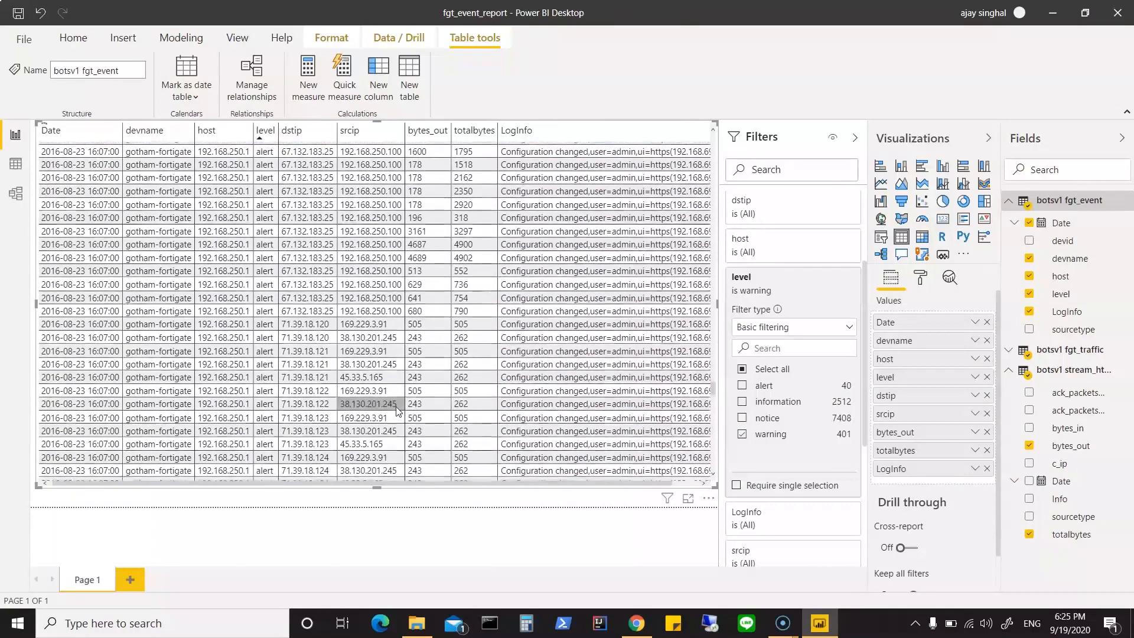
scroll(397, 411, "down", 5)
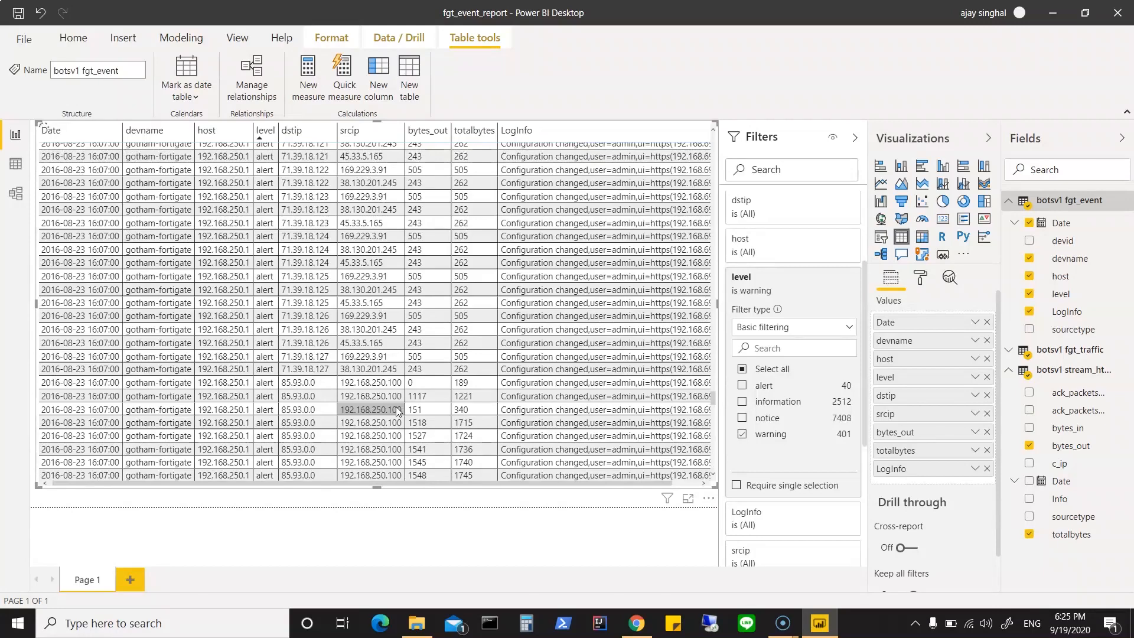
Step: Look through the dstip, srcip and byte values in the table visual's rows and remove the devname field from the visual
scroll(397, 412, "down", 10)
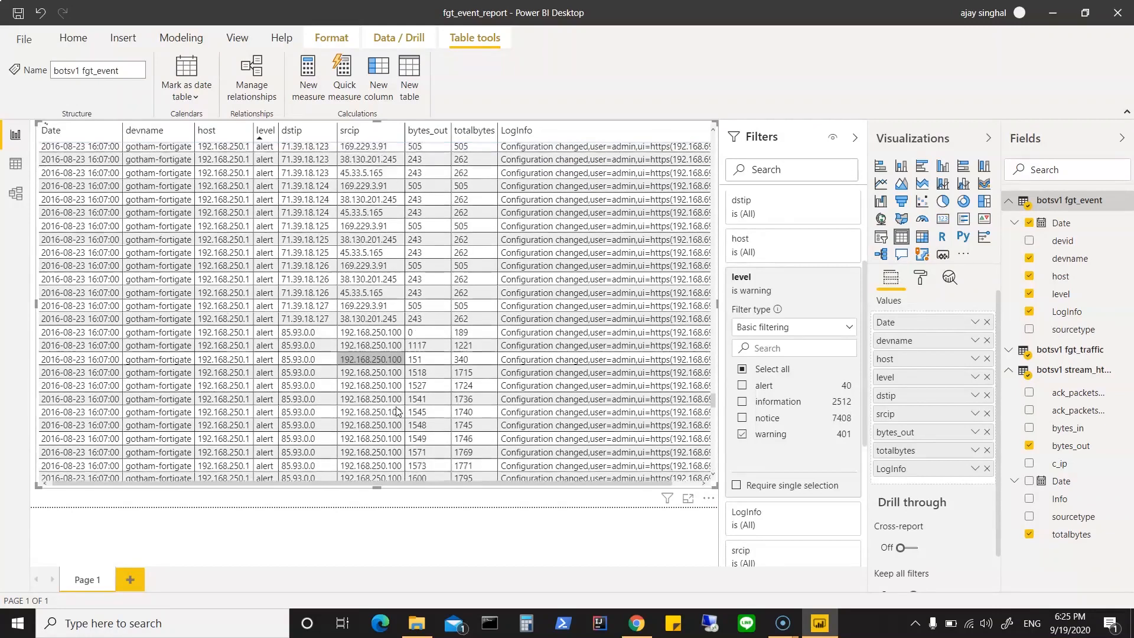
scroll(397, 412, "up", 2)
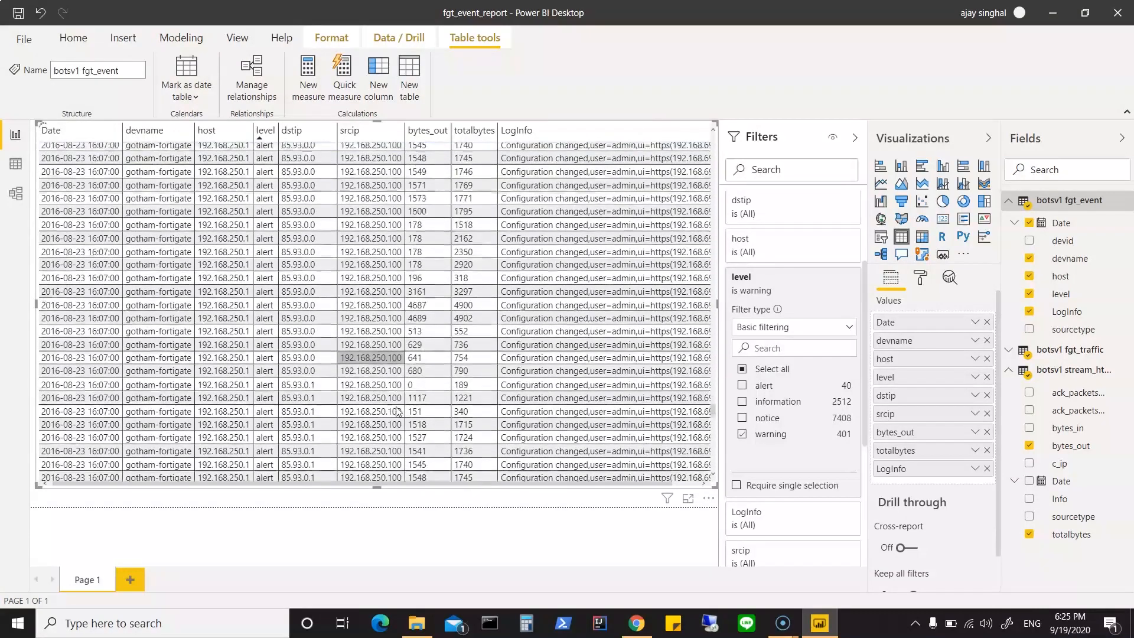
scroll(397, 412, "up", 8)
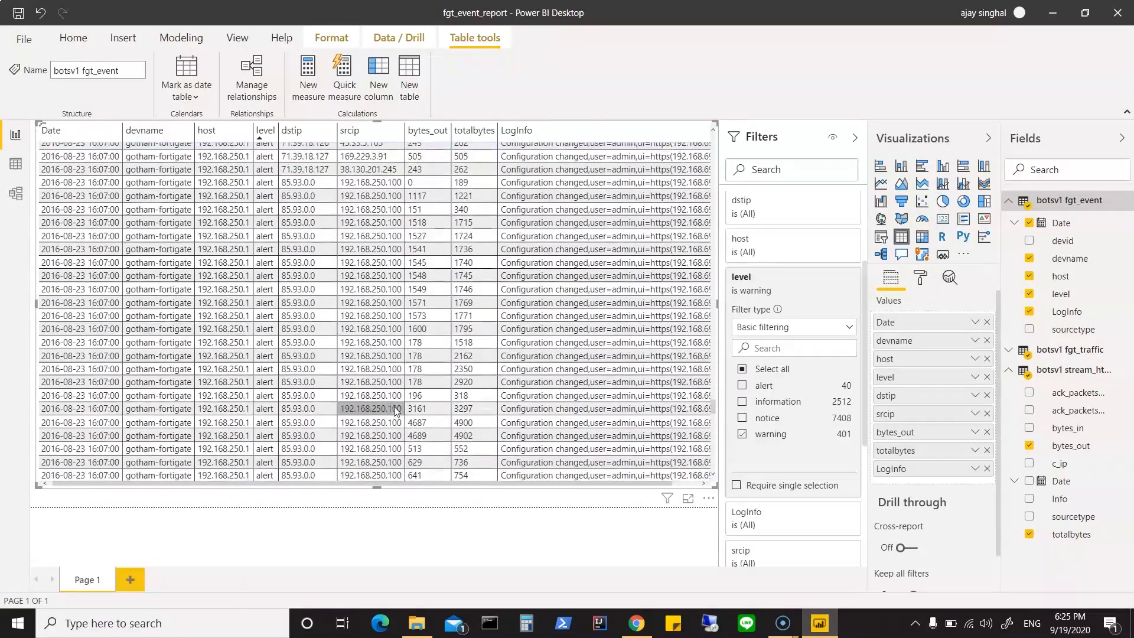
scroll(397, 411, "up", 1)
left_click(229, 199)
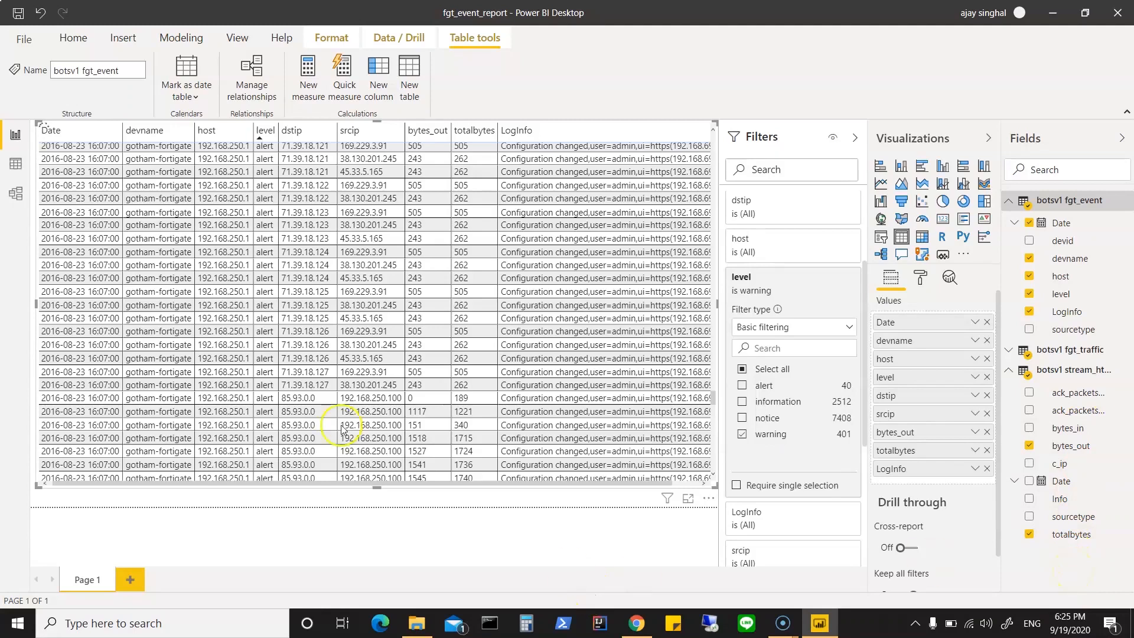
left_click(987, 344)
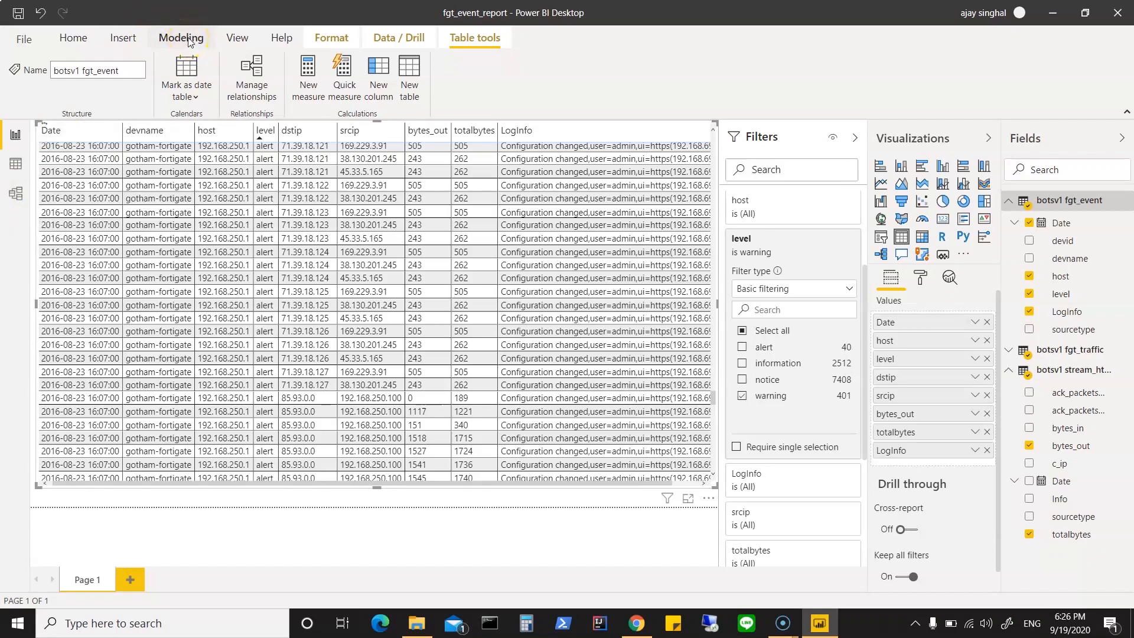
left_click(183, 112)
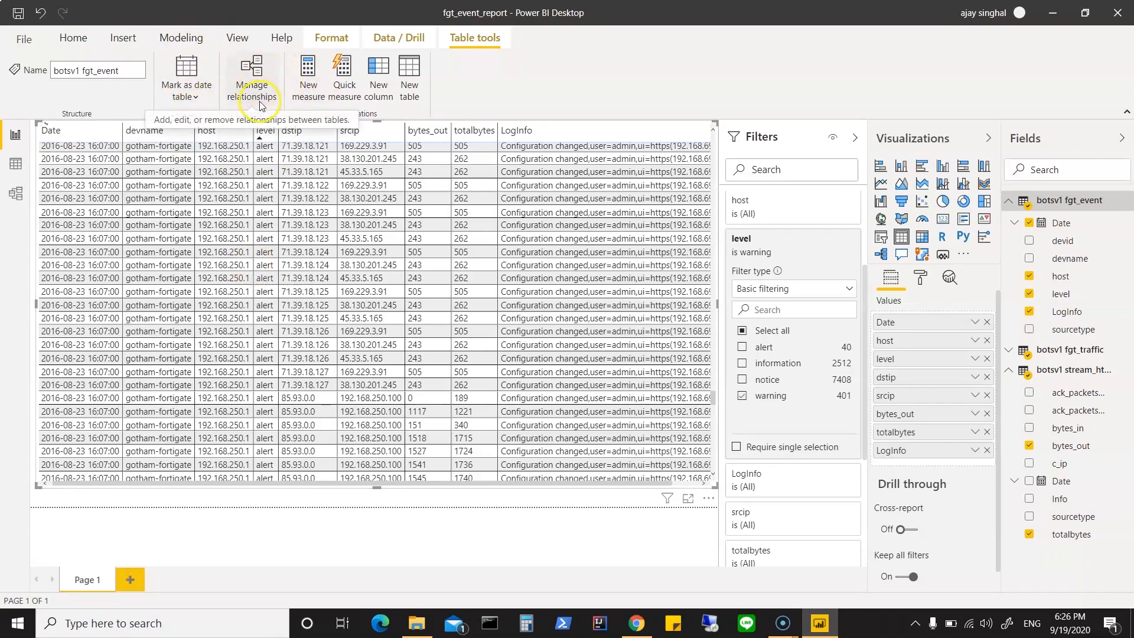
left_click(333, 294)
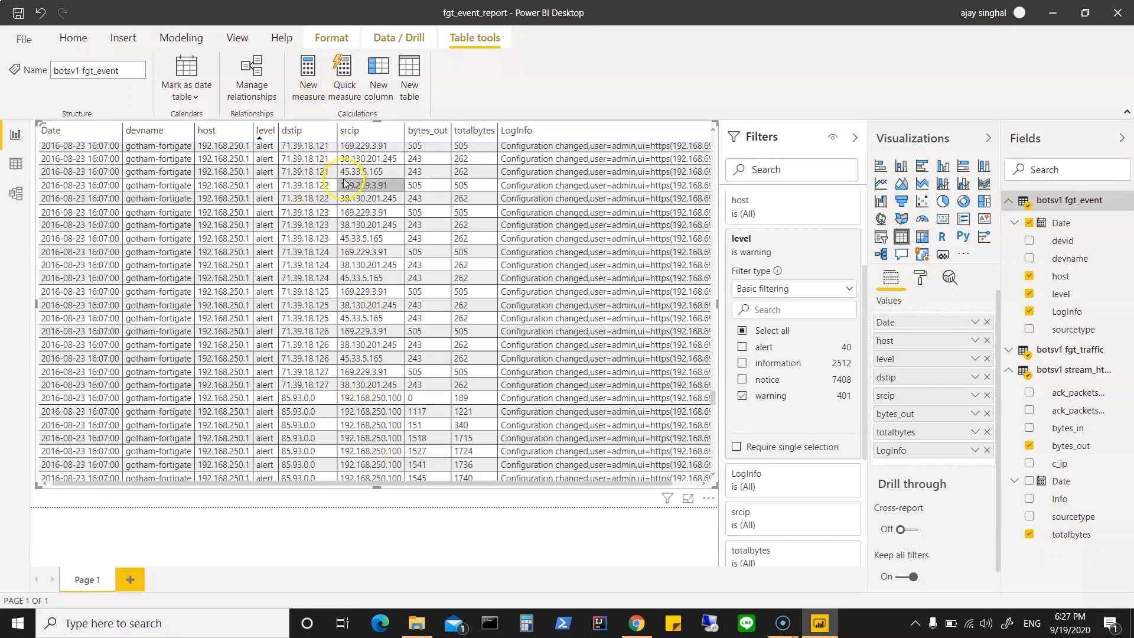
Step: Start a quick measure for the fgt_event table with the Total for category (filters applied) calculation
left_click(346, 84)
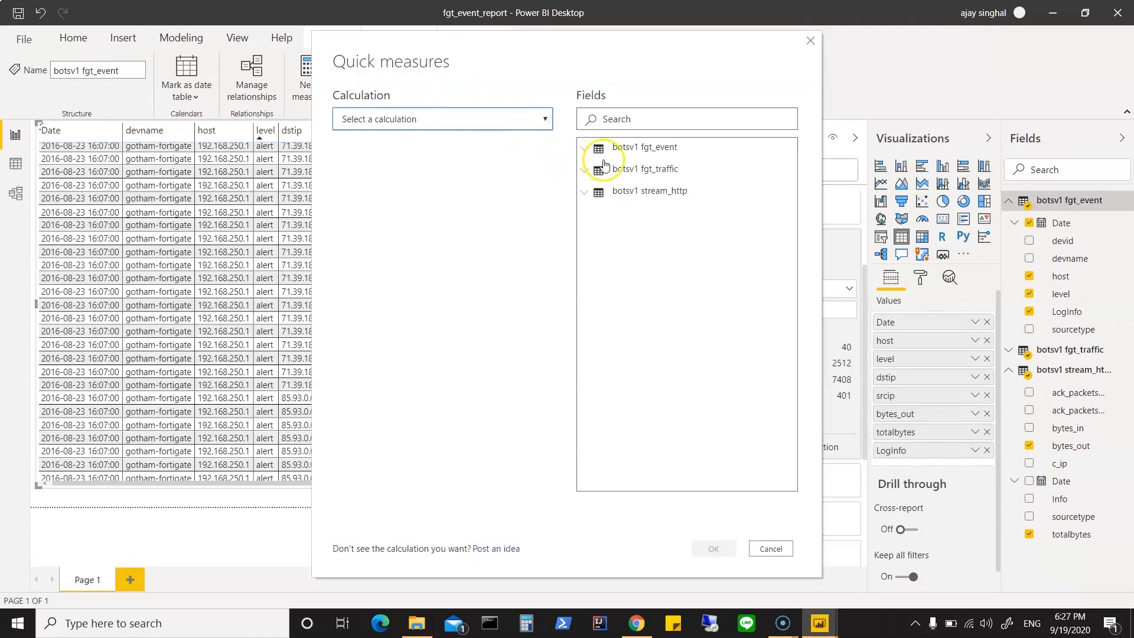
left_click(545, 119)
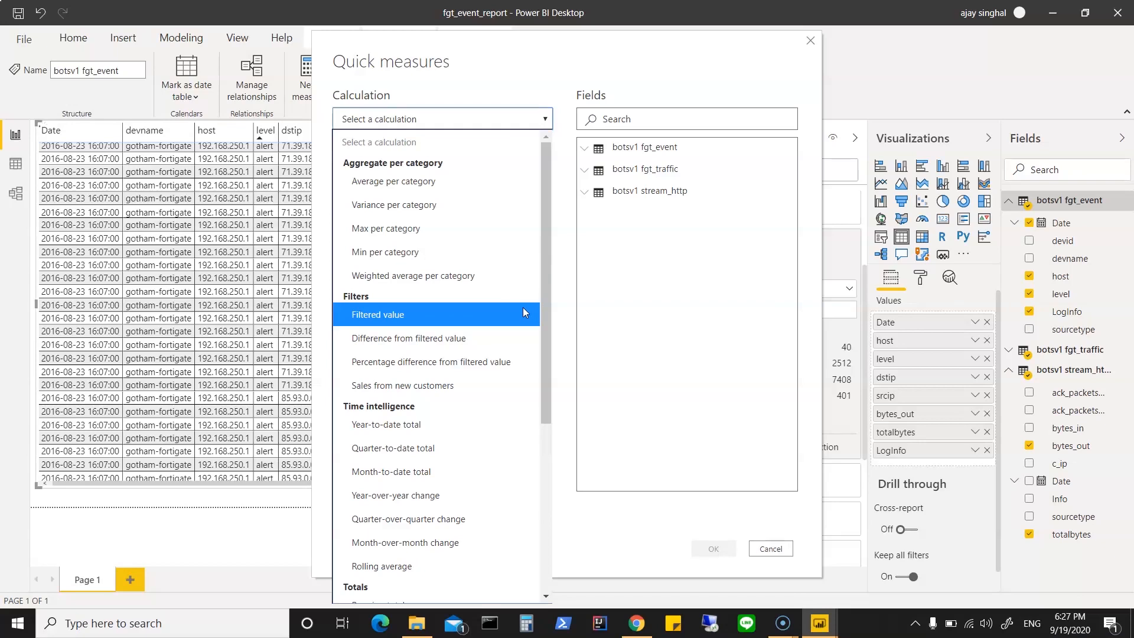
scroll(498, 467, "down", 1)
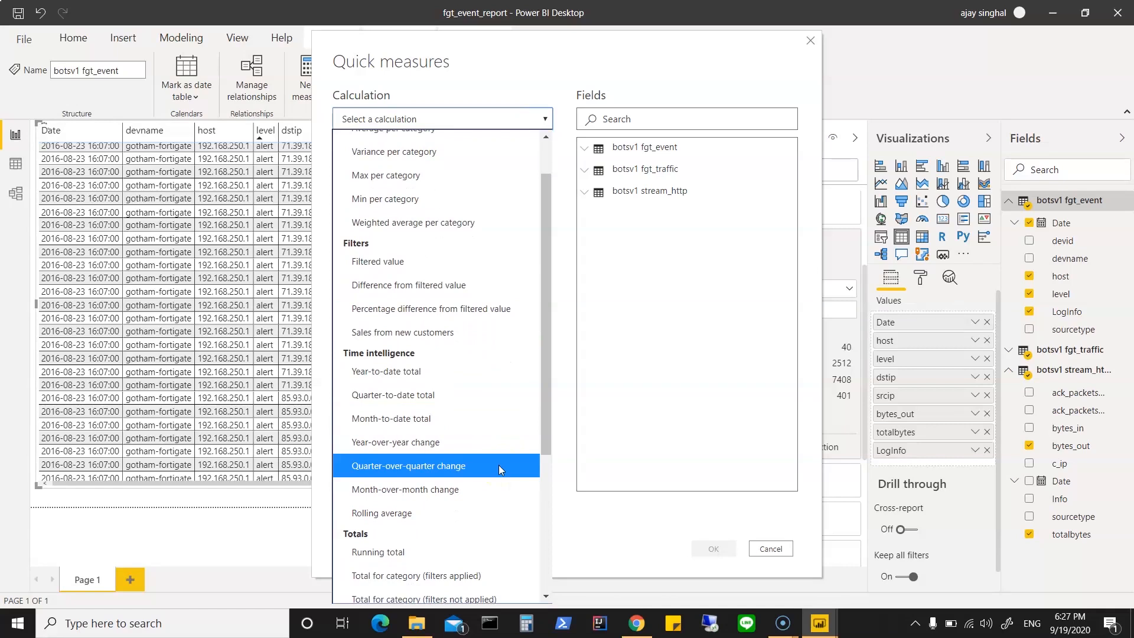
scroll(499, 466, "down", 2)
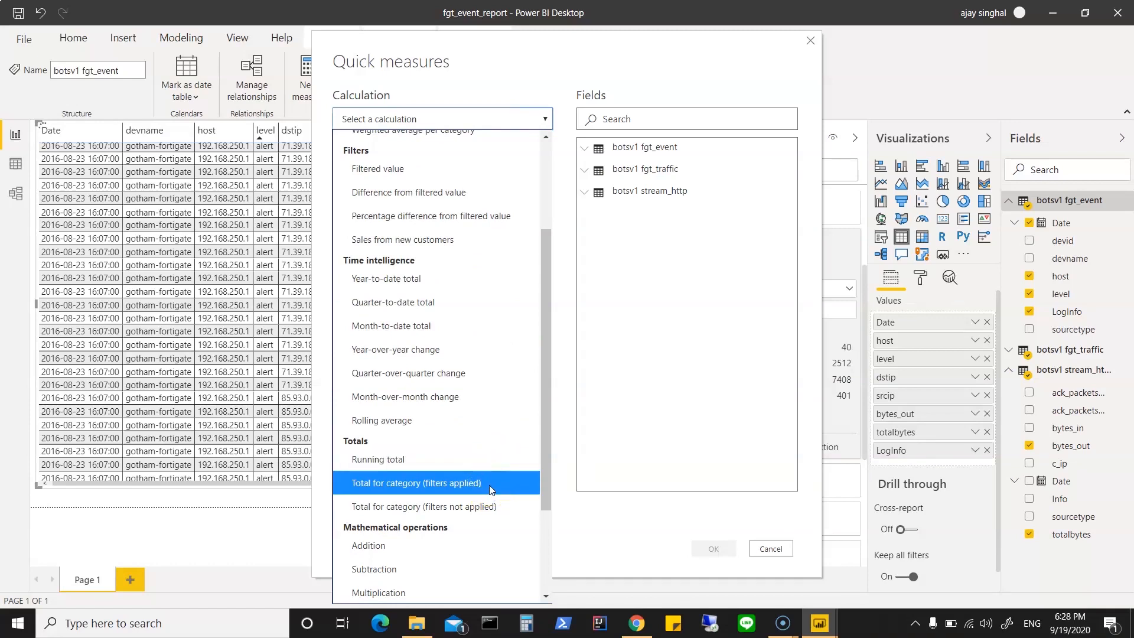
scroll(489, 485, "down", 3)
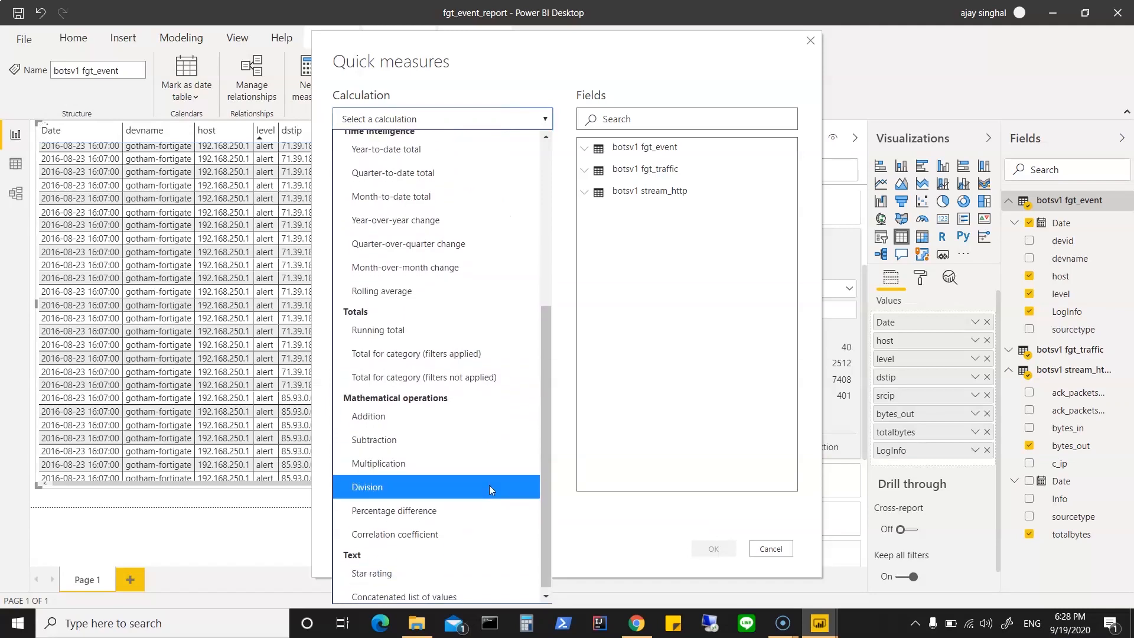
scroll(489, 484, "down", 1)
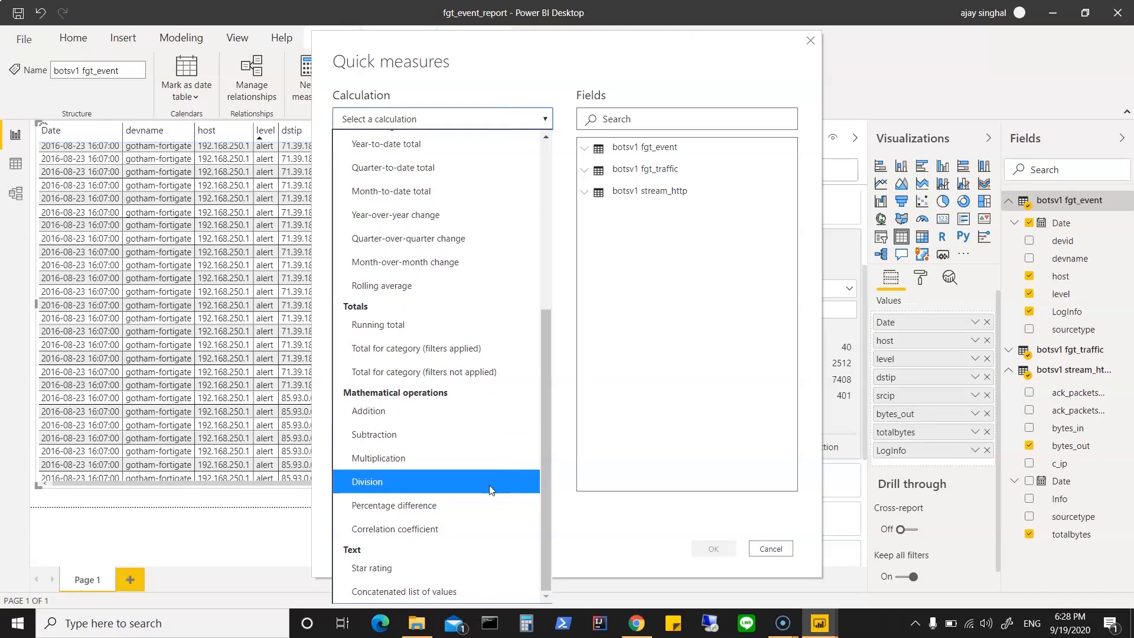
left_click(472, 349)
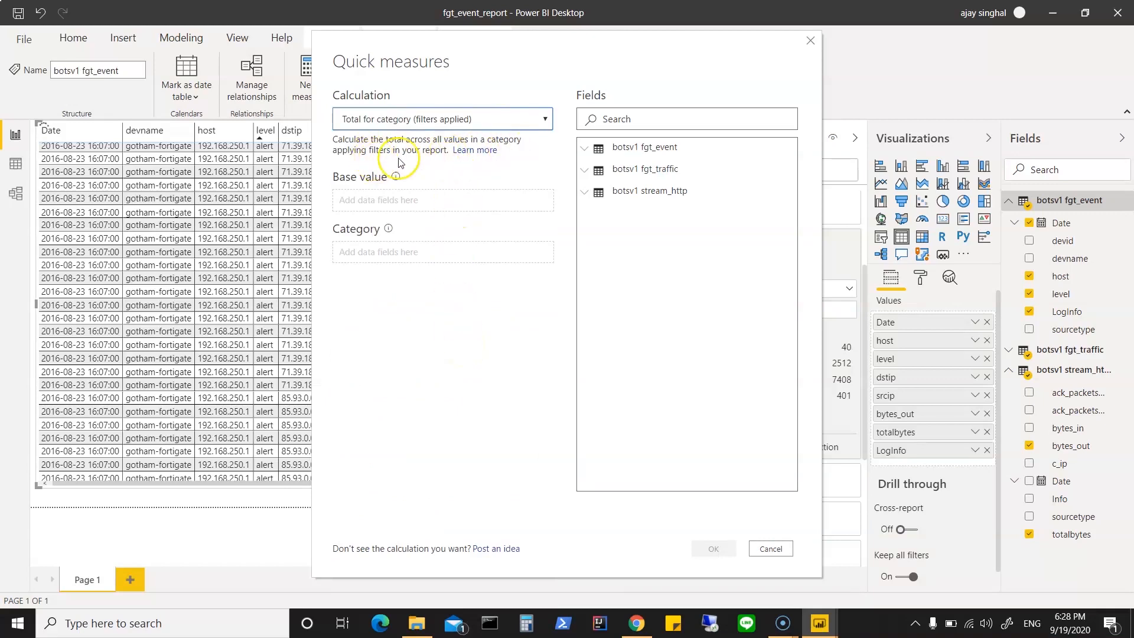
Step: Assign fgt_traffic's dstip as the quick measure's base value and its srcip as the category, and create the measure
left_click(426, 199)
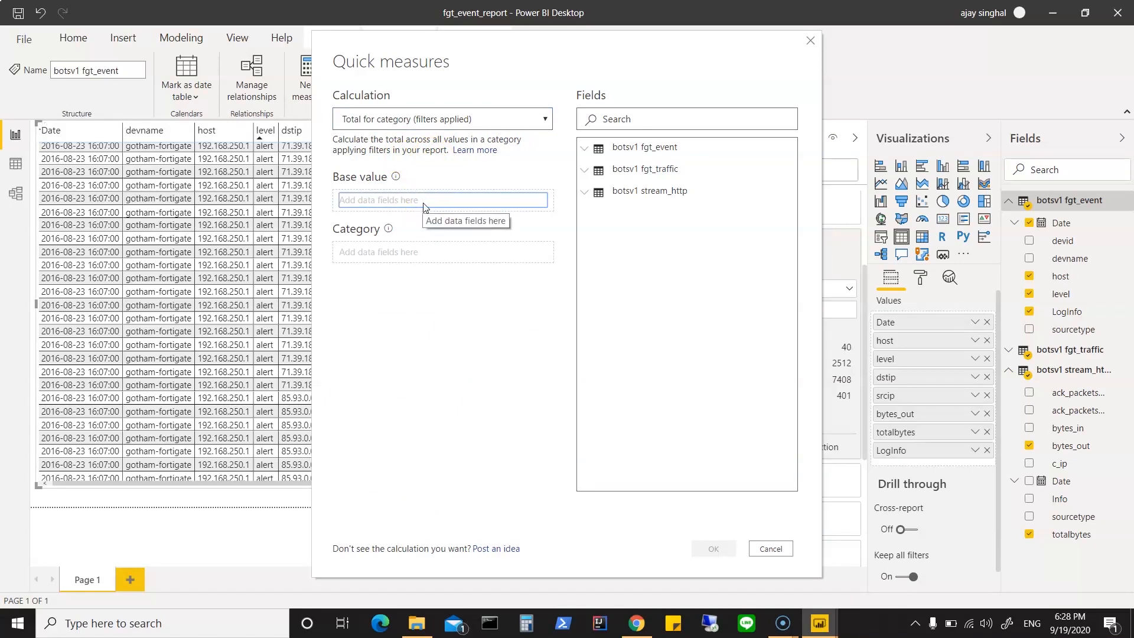
left_click(583, 153)
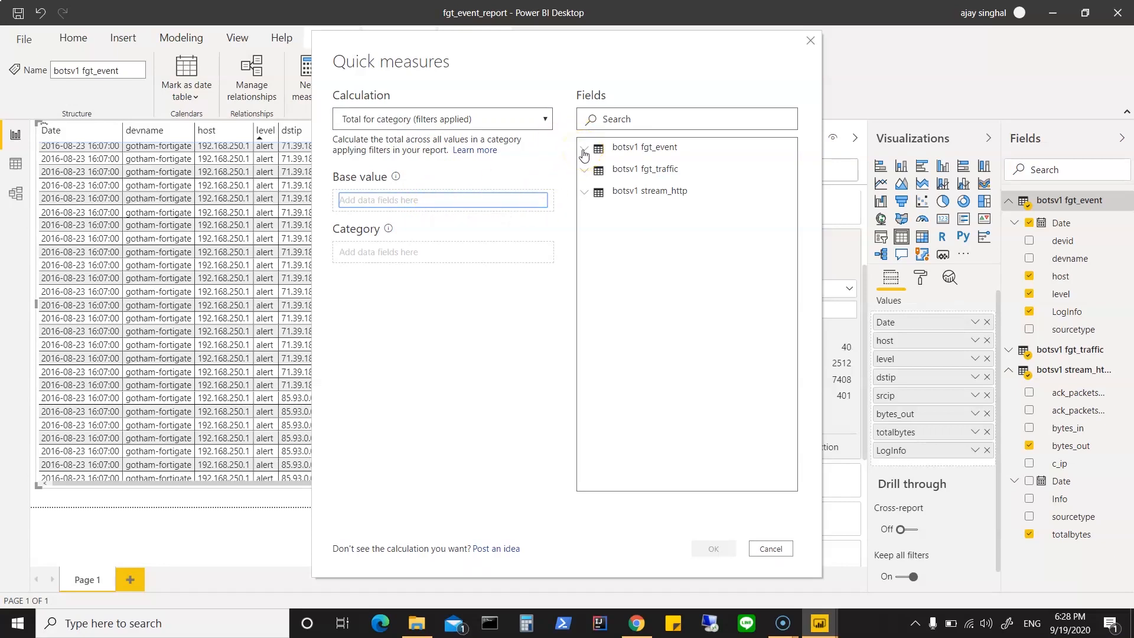
left_click(584, 154)
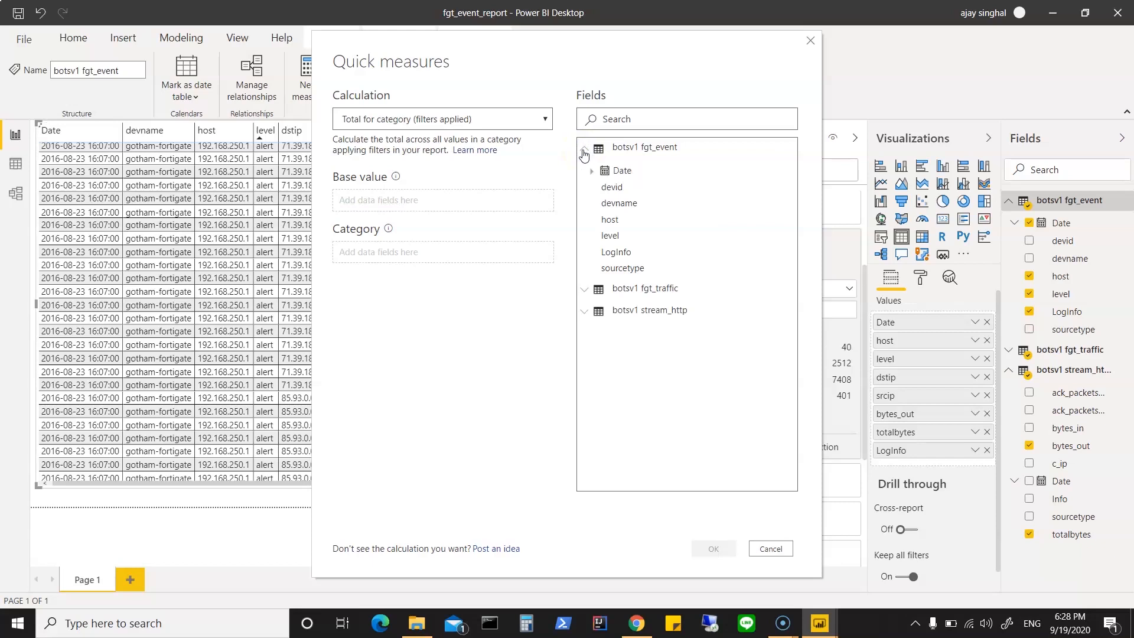
left_click(583, 152)
left_click(585, 172)
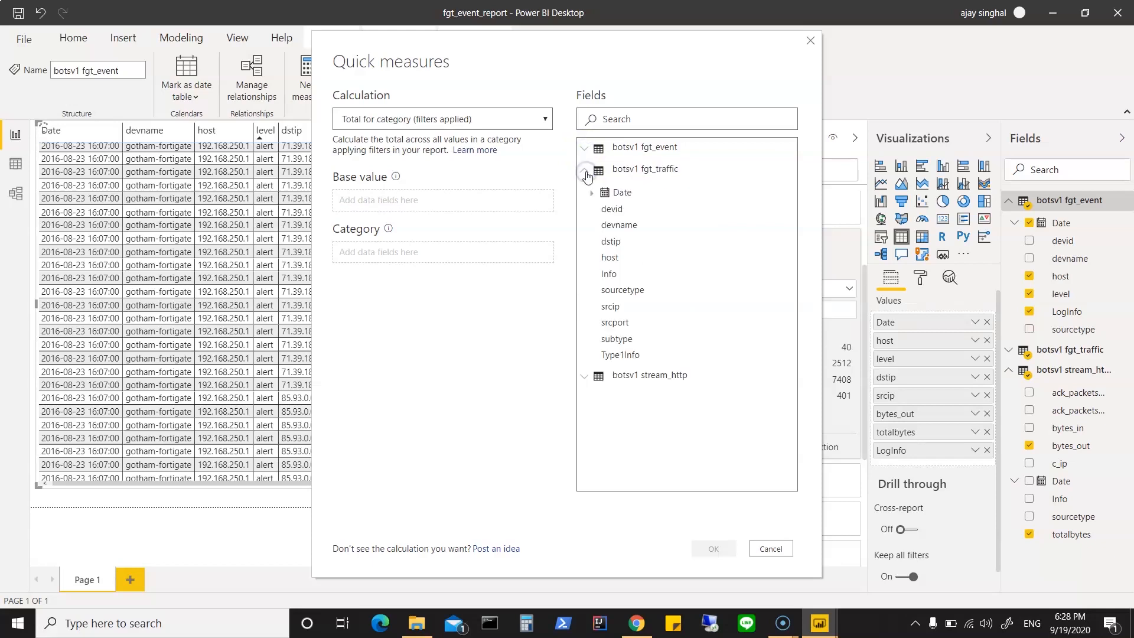
left_click_drag(609, 243, 393, 204)
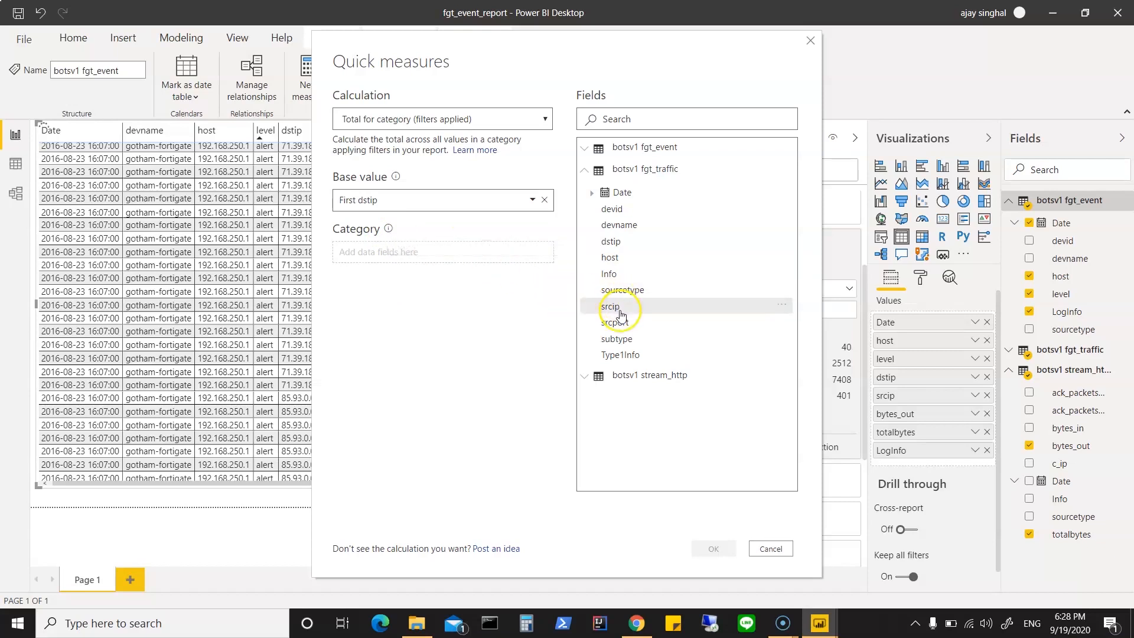
left_click_drag(620, 313, 387, 260)
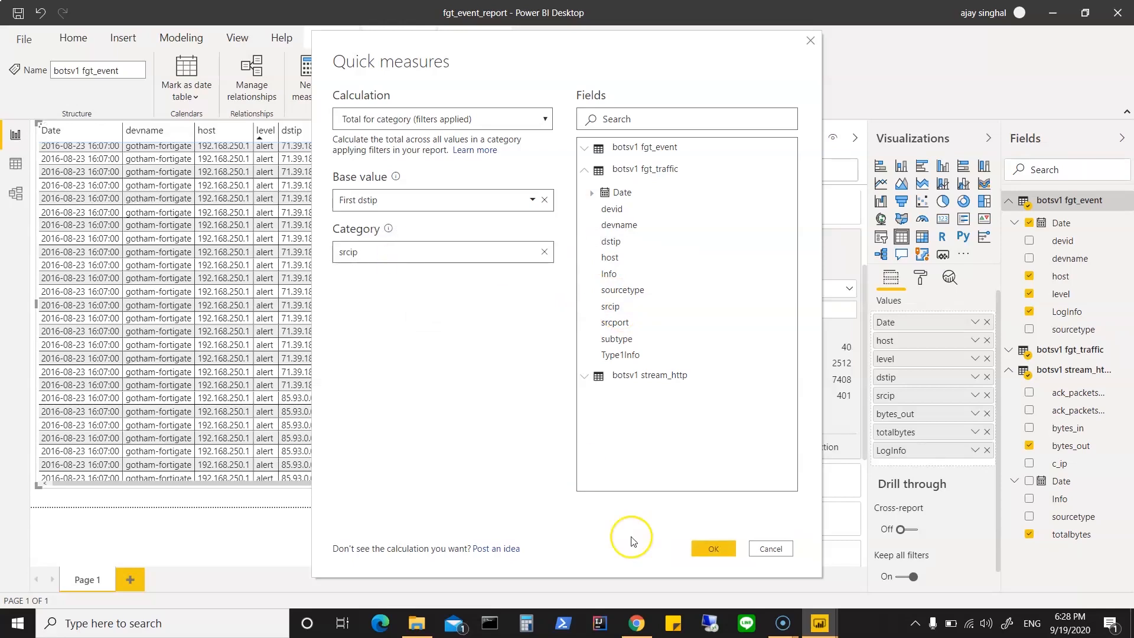
left_click(713, 549)
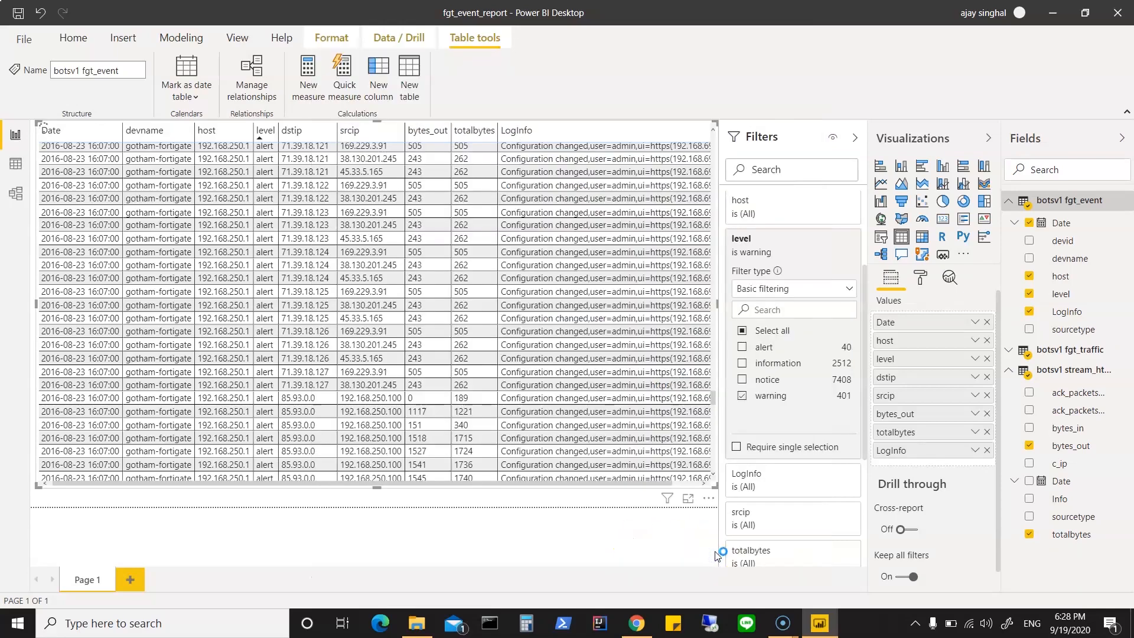
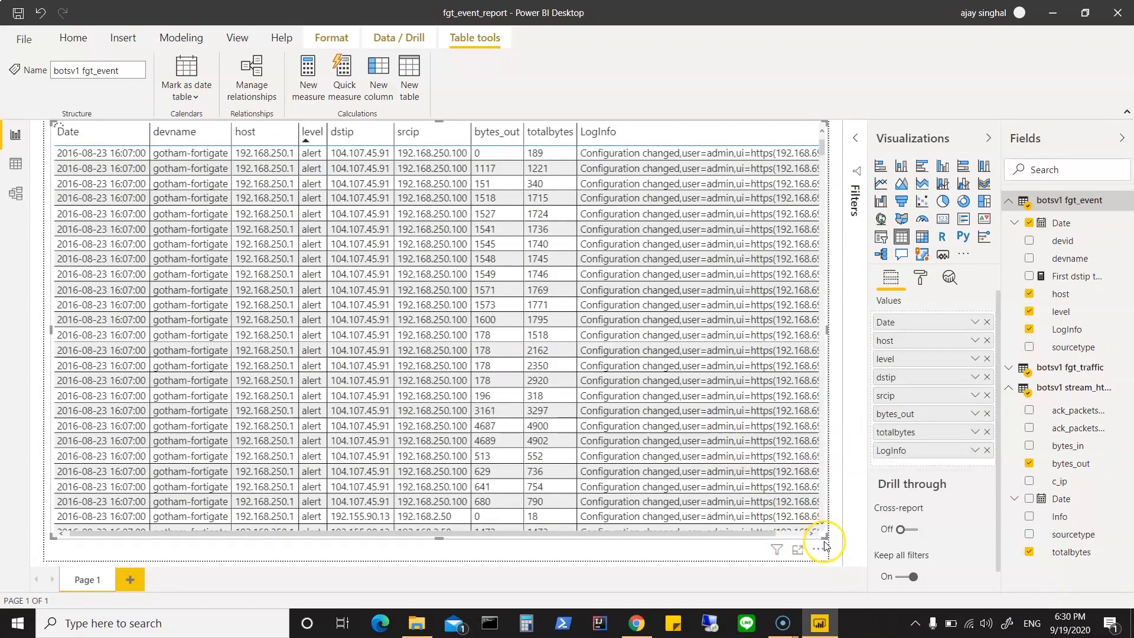
Step: Shrink the table visual to 1034 by 557 and look at its General and Style format settings
left_click_drag(824, 535, 680, 459)
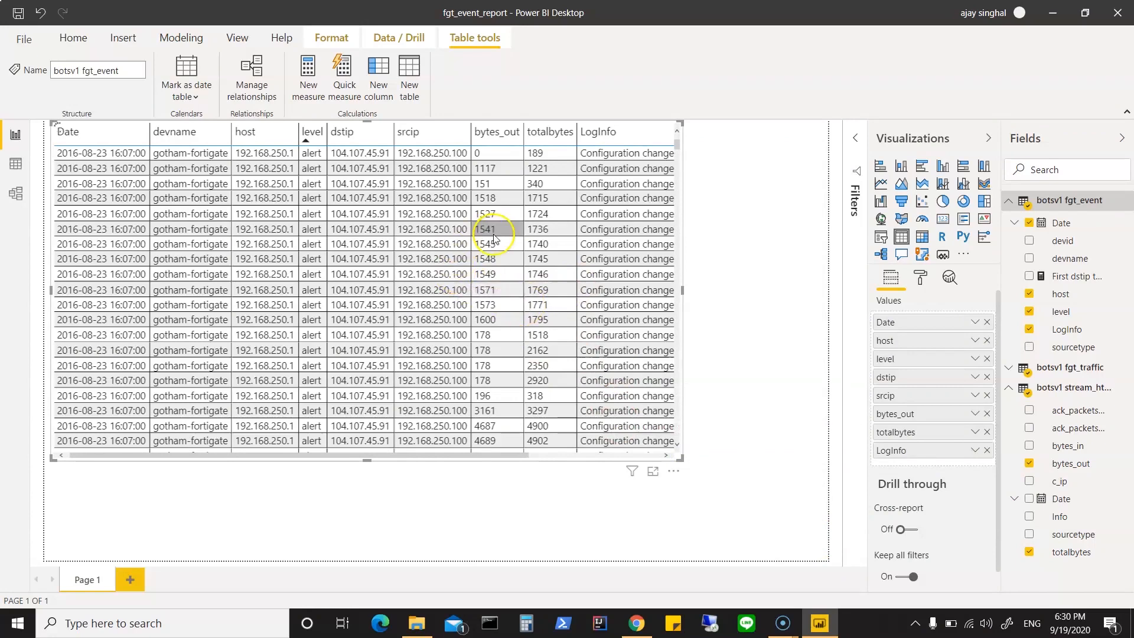
left_click(919, 281)
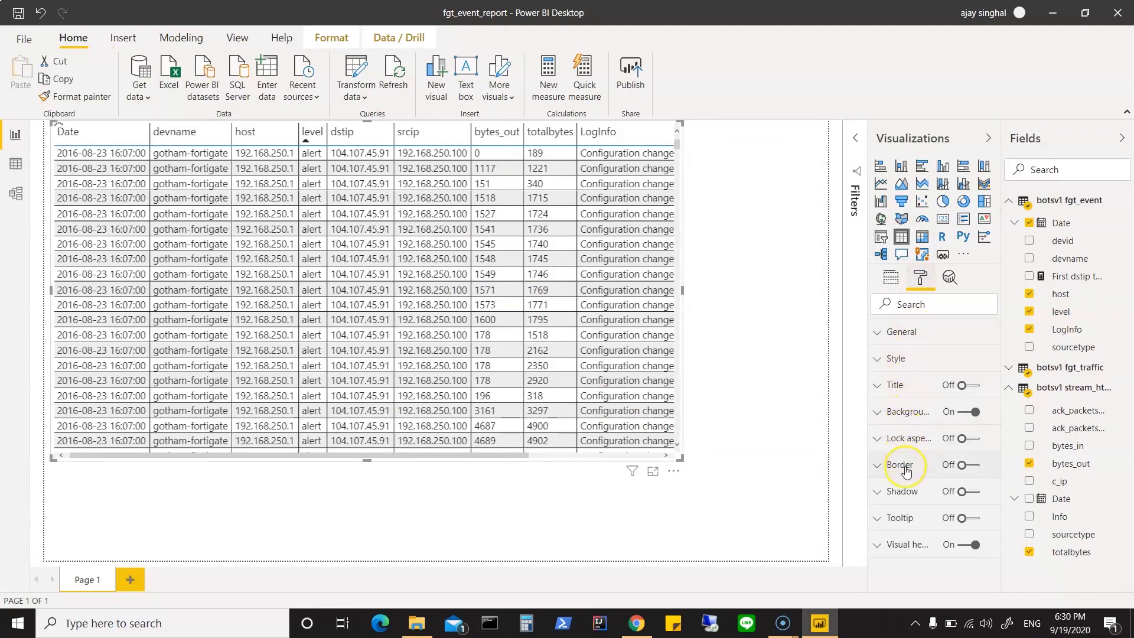
left_click(879, 335)
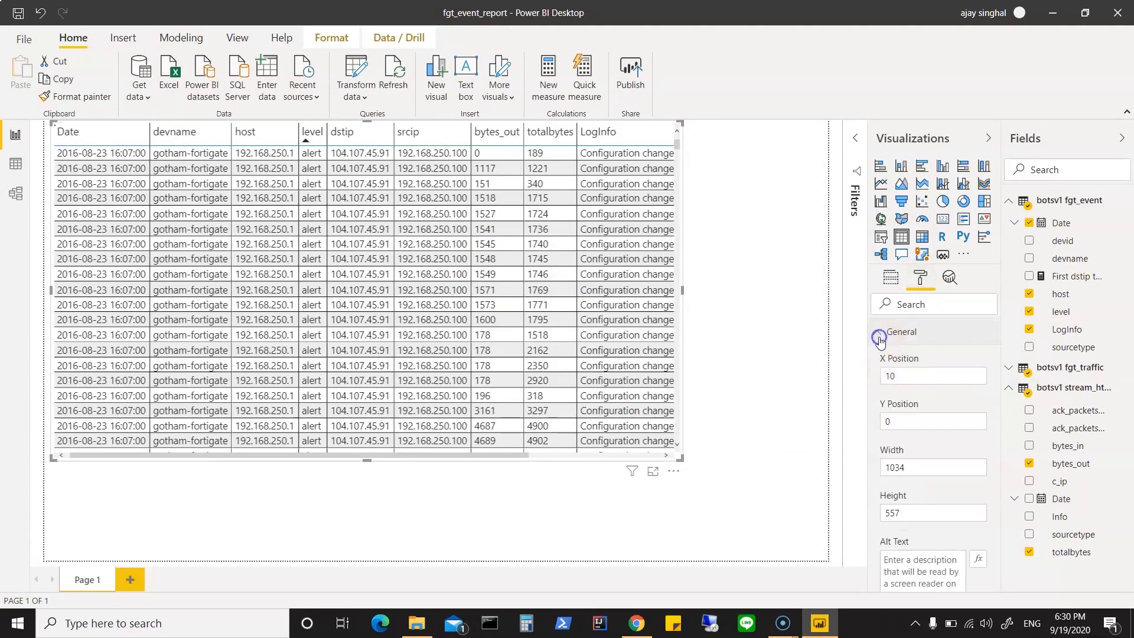
scroll(938, 461, "down", 3)
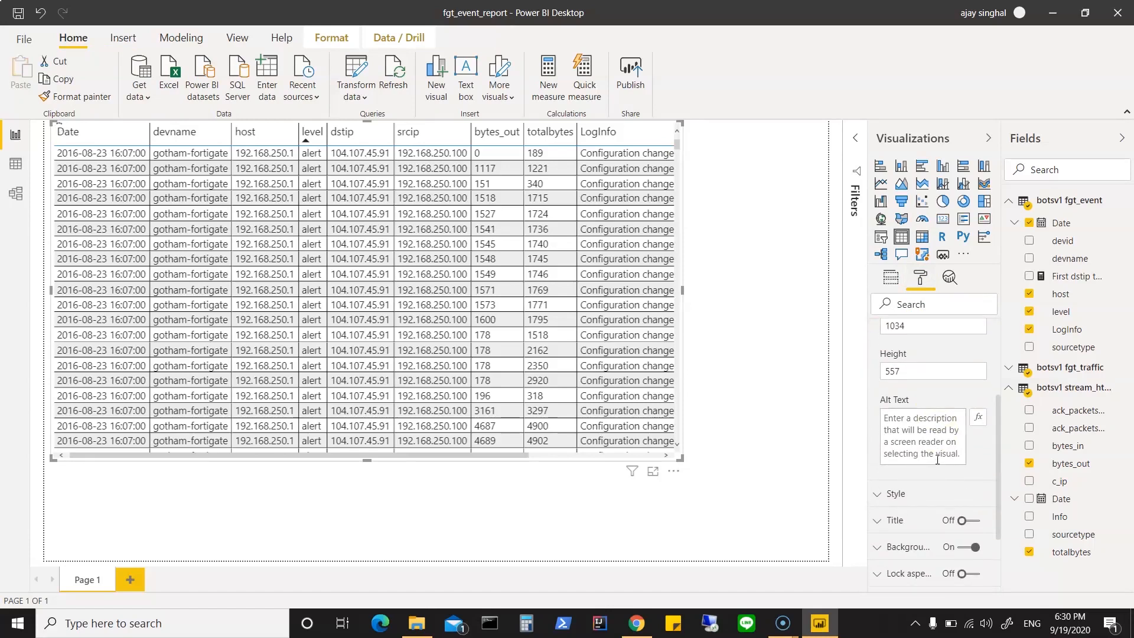
scroll(889, 322, "up", 3)
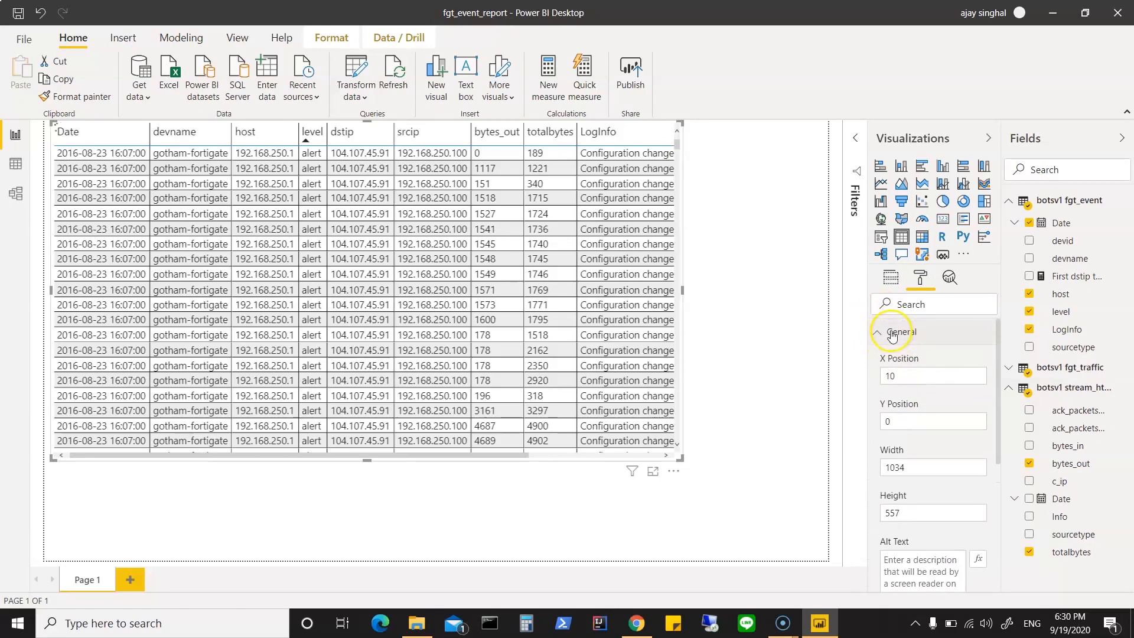
left_click(875, 332)
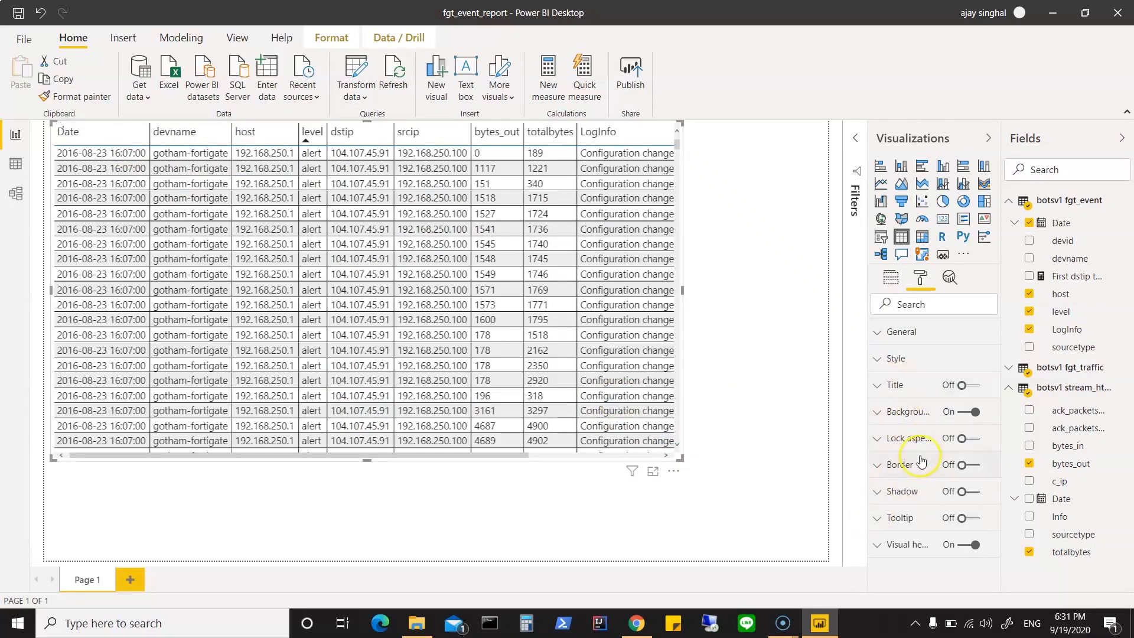
left_click(876, 360)
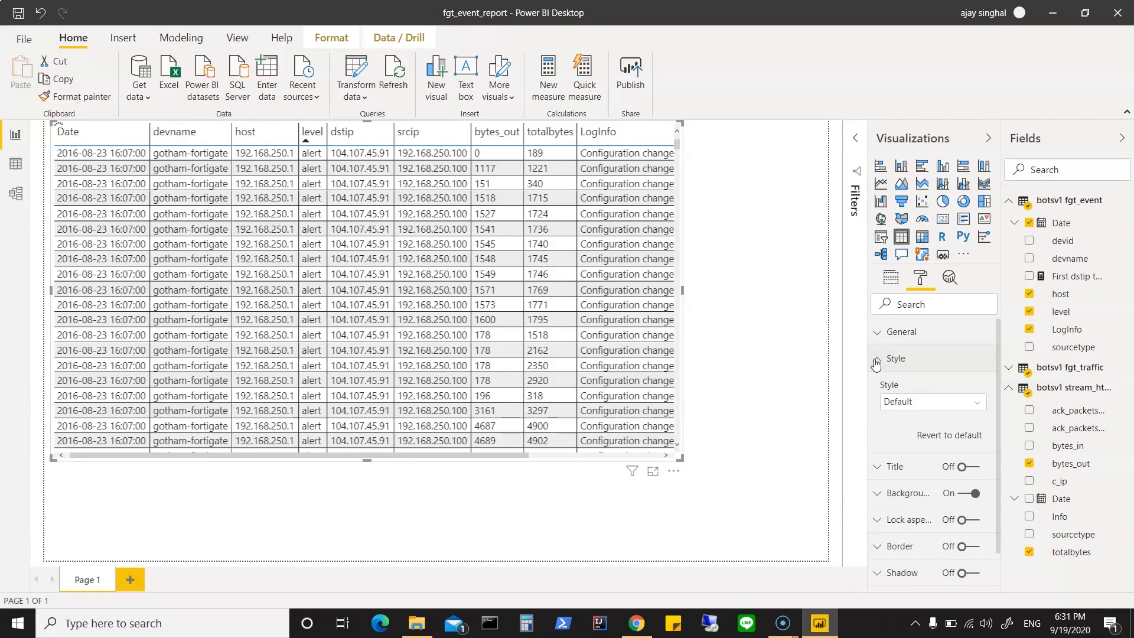
left_click(876, 360)
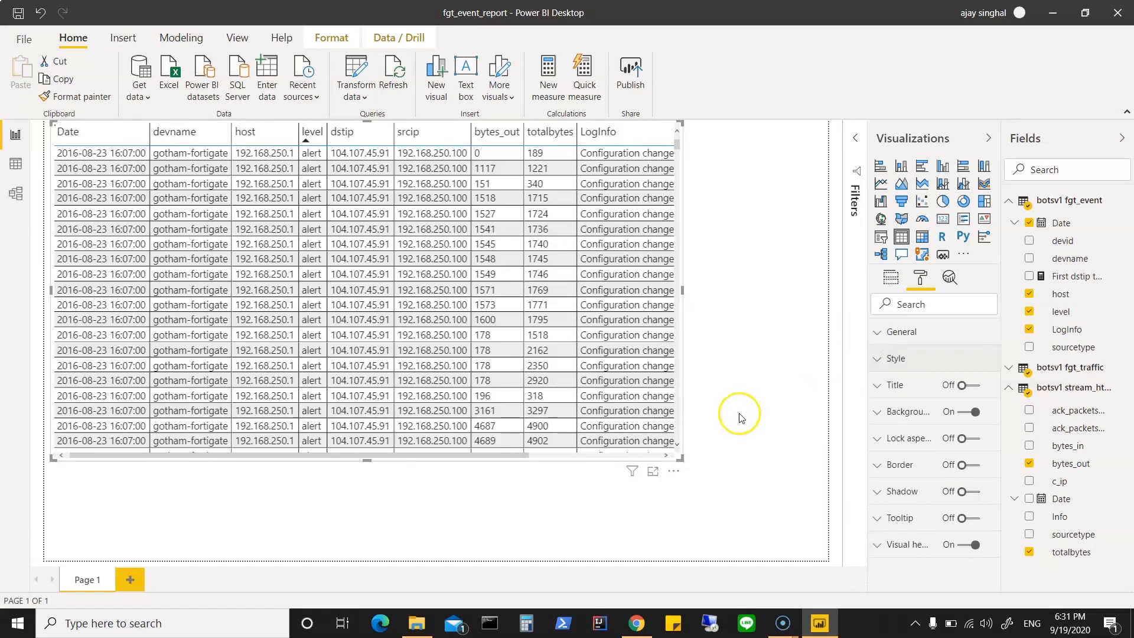
Step: Enlarge the table visual to cover most of the page and look through its alert rows down to the end
left_click_drag(684, 460, 782, 516)
left_click(795, 145)
left_click_drag(795, 147, 796, 497)
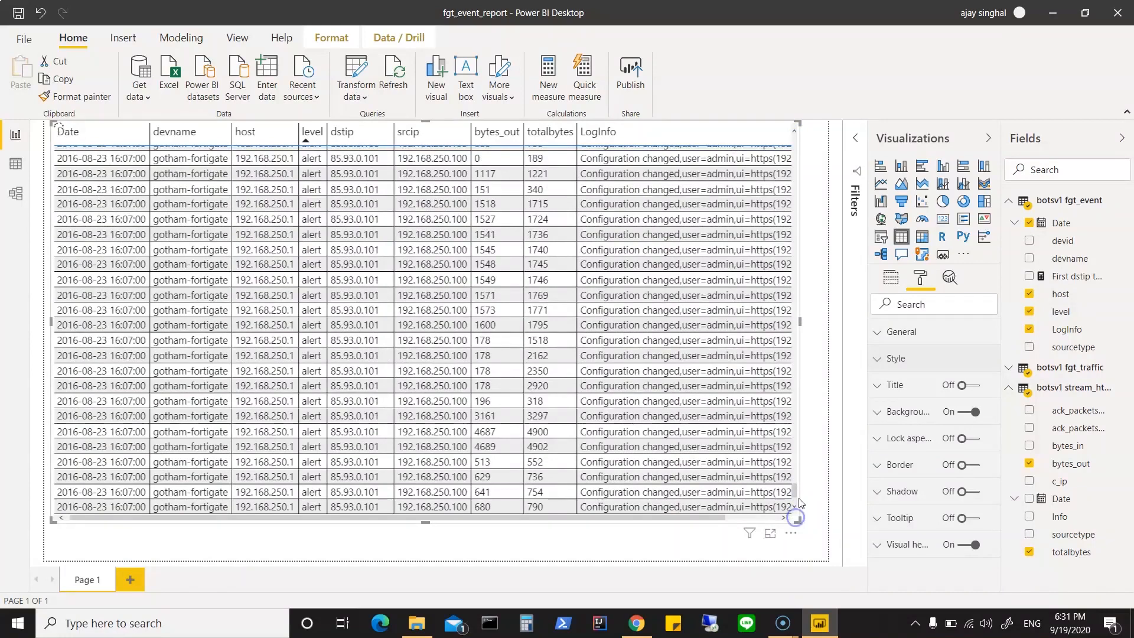
left_click(794, 507)
left_click(23, 623)
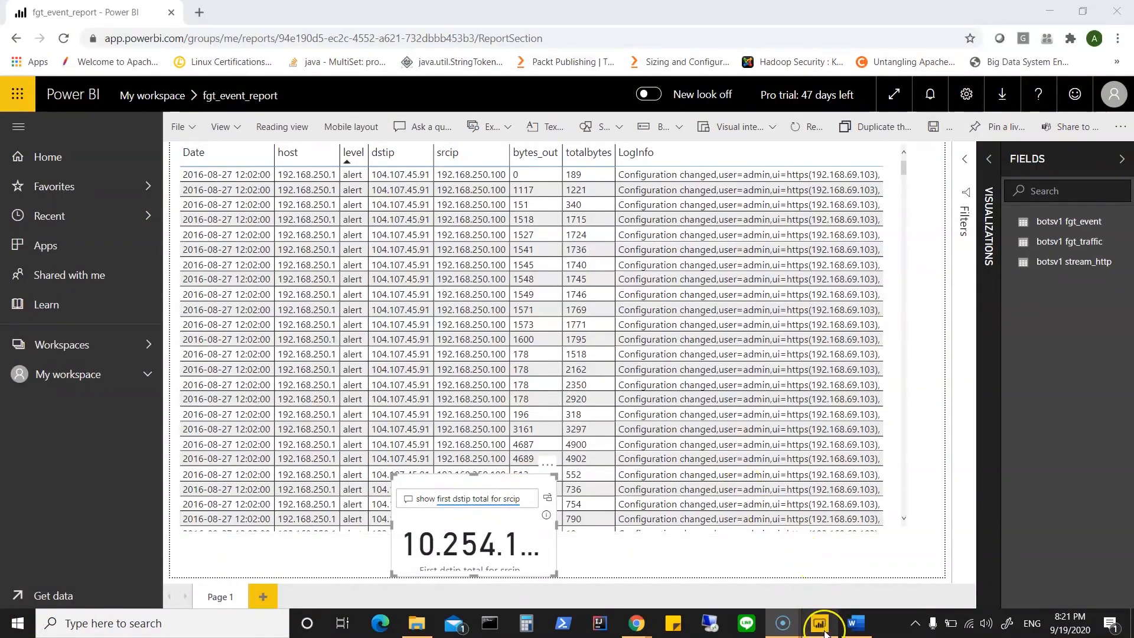
Step: Switch to fgt_event_report in Power BI Desktop and examine the data rows of the fgt_event, fgt_traffic and stream_http tables
mouse_move(825, 632)
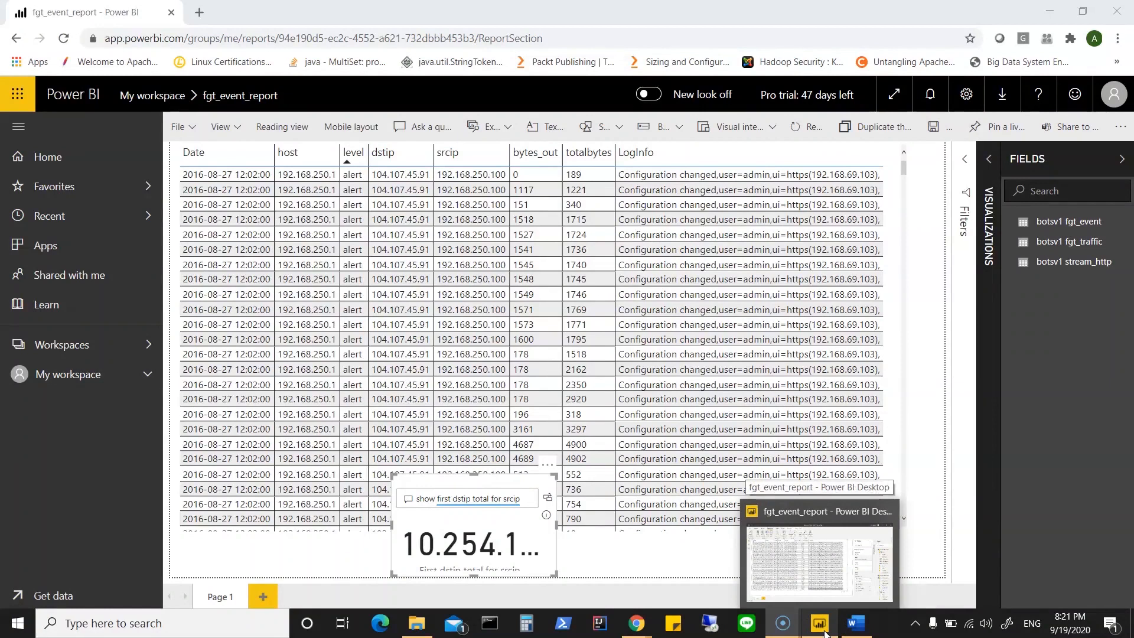
left_click(818, 558)
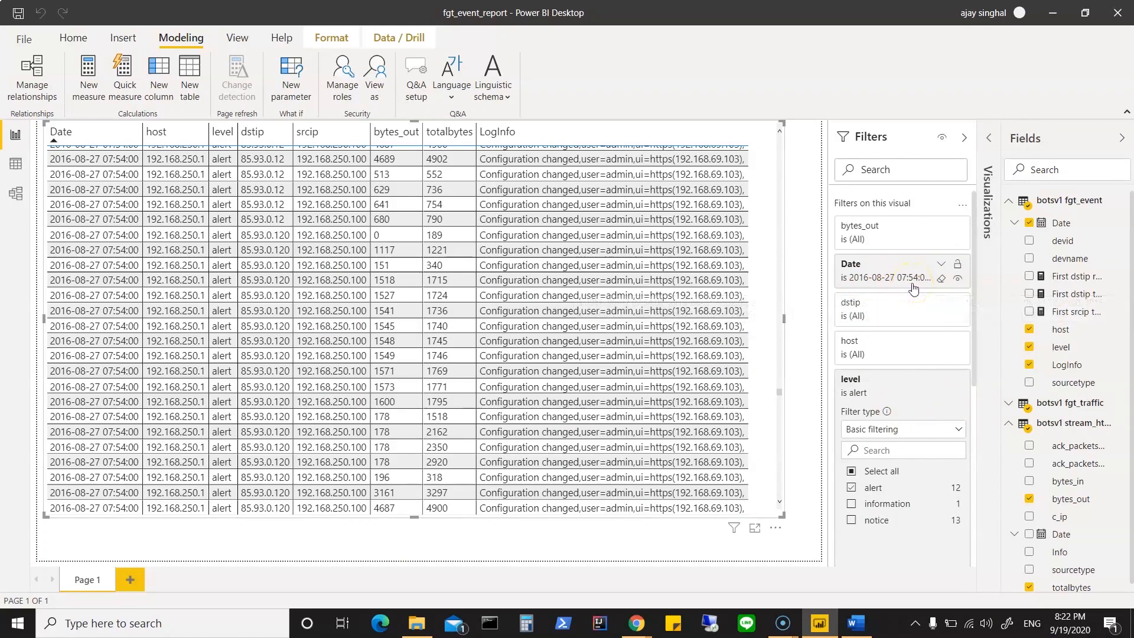
left_click(1010, 205)
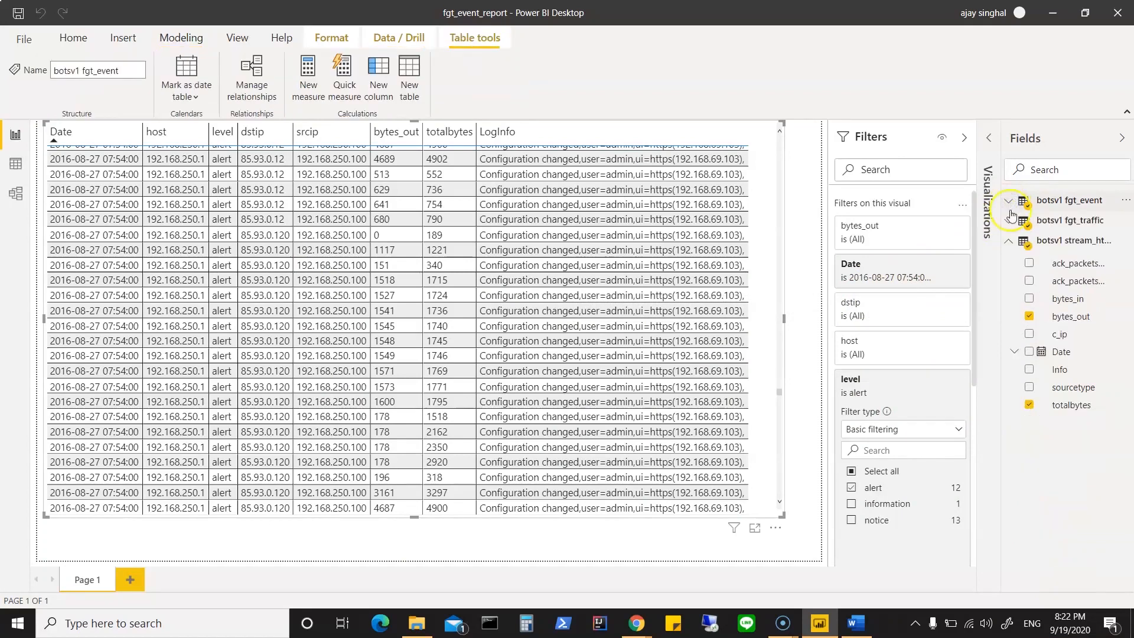
left_click(16, 165)
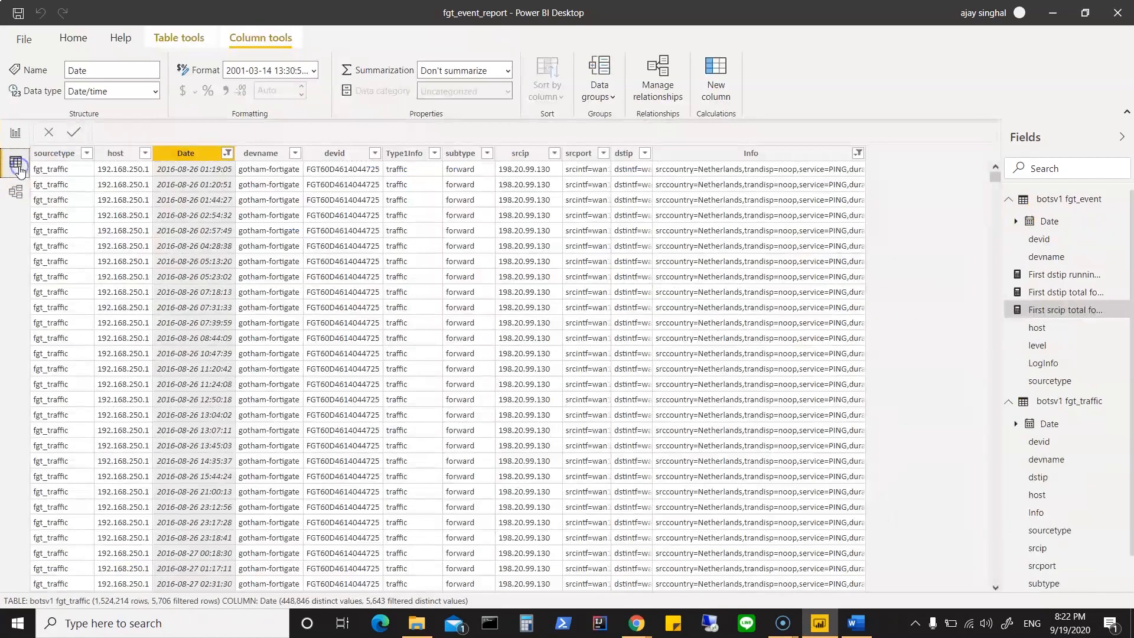
left_click(1009, 203)
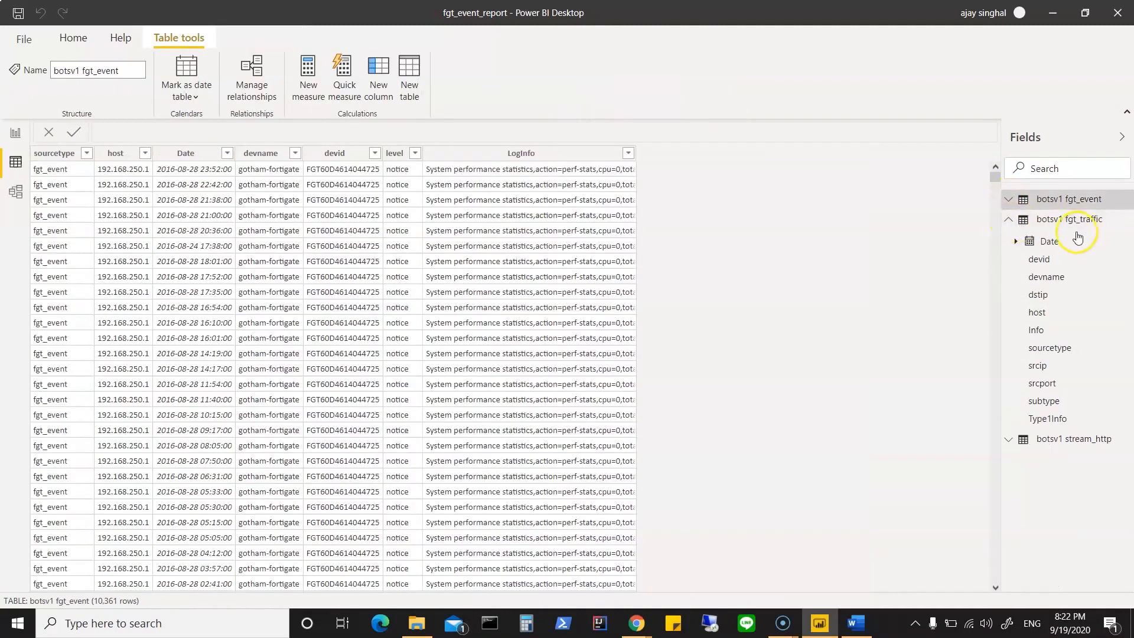
left_click(1009, 219)
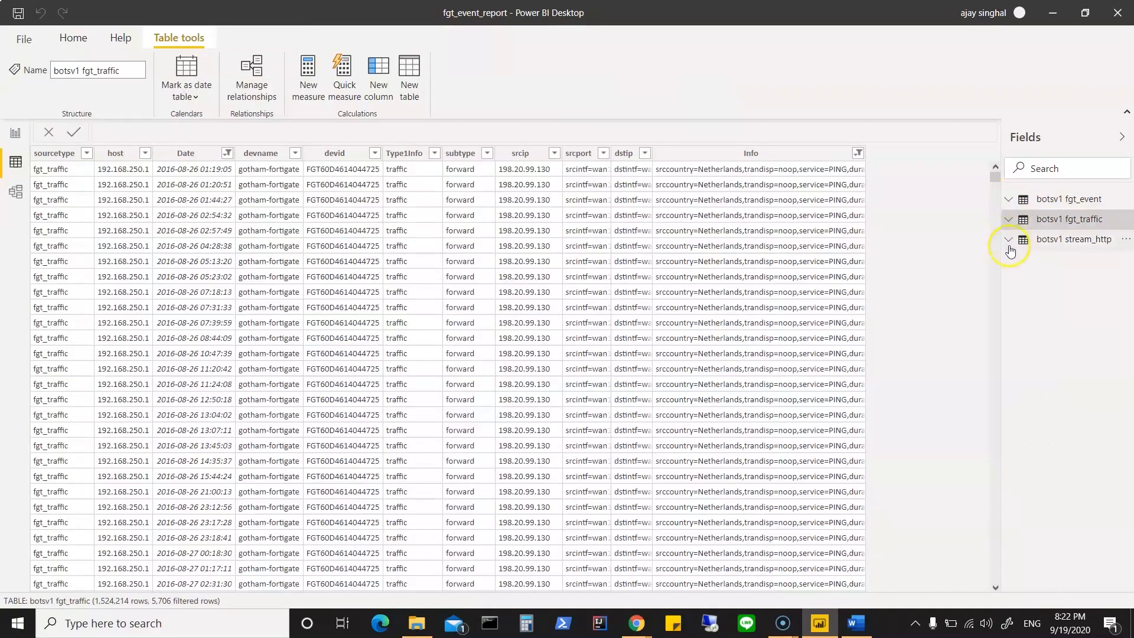
left_click(1009, 242)
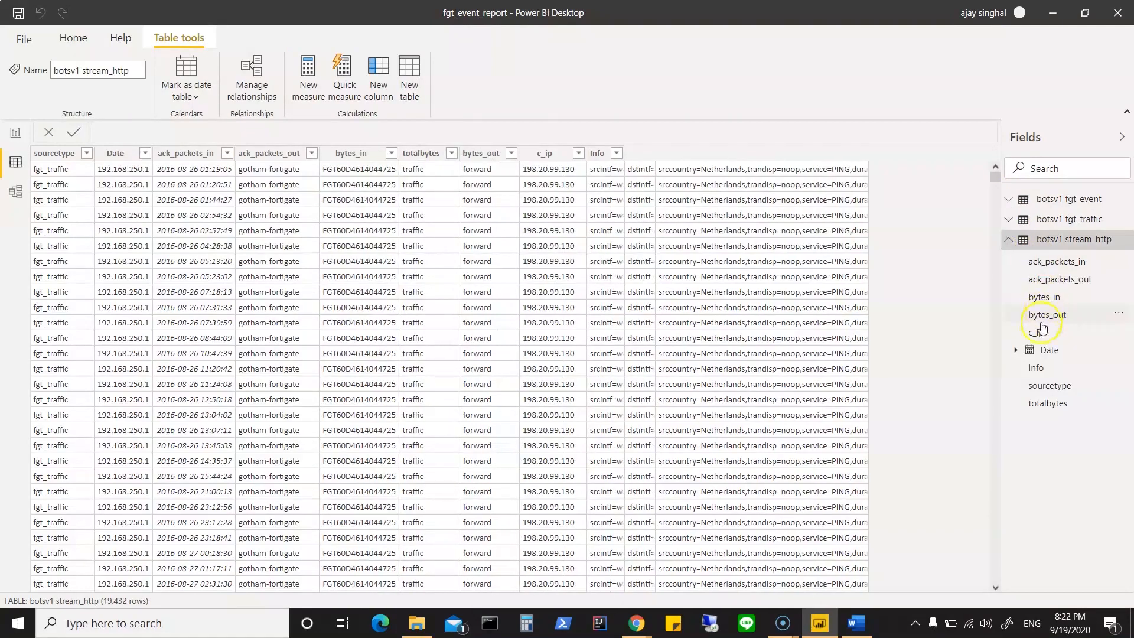
Step: Examine the Date column's values in the rows of the stream_http table
left_click(1046, 351)
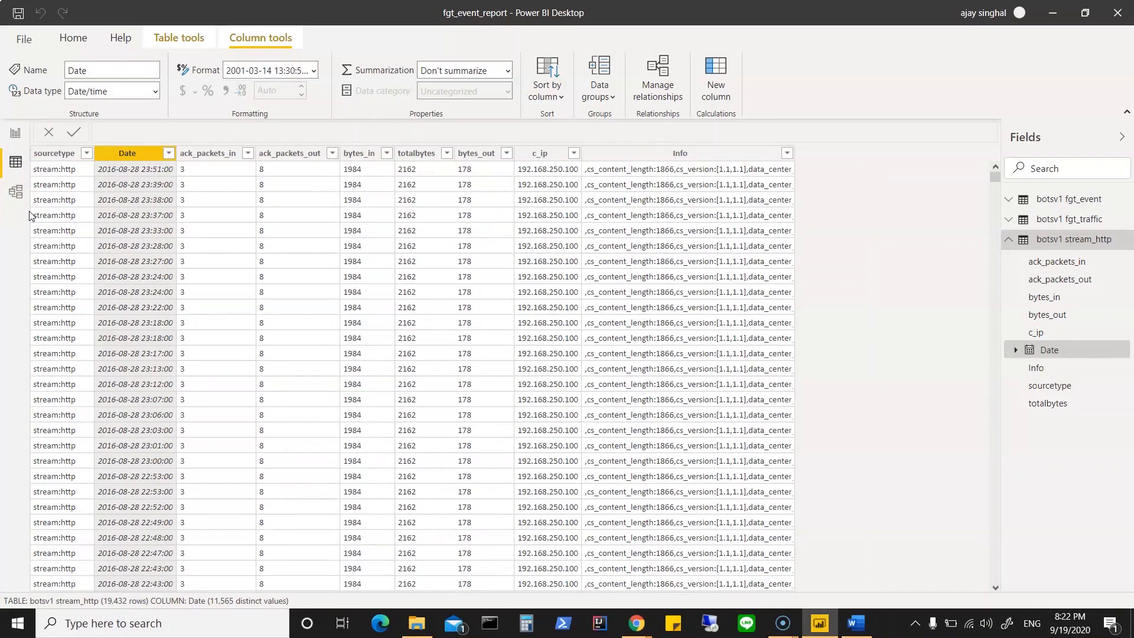
left_click(134, 284)
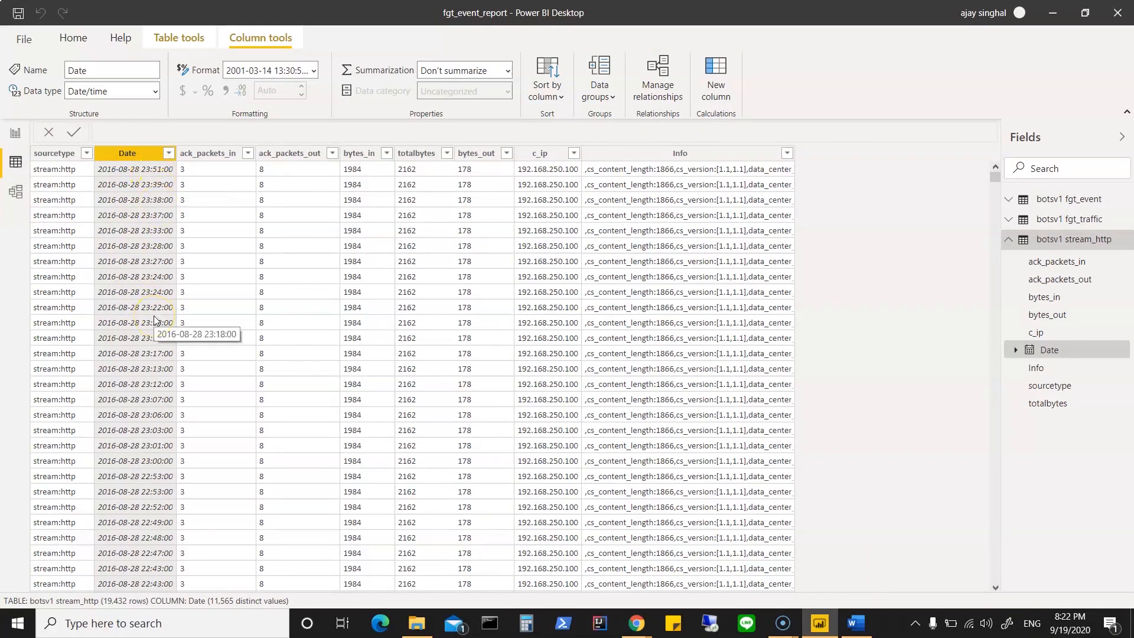
scroll(154, 319, "down", 20)
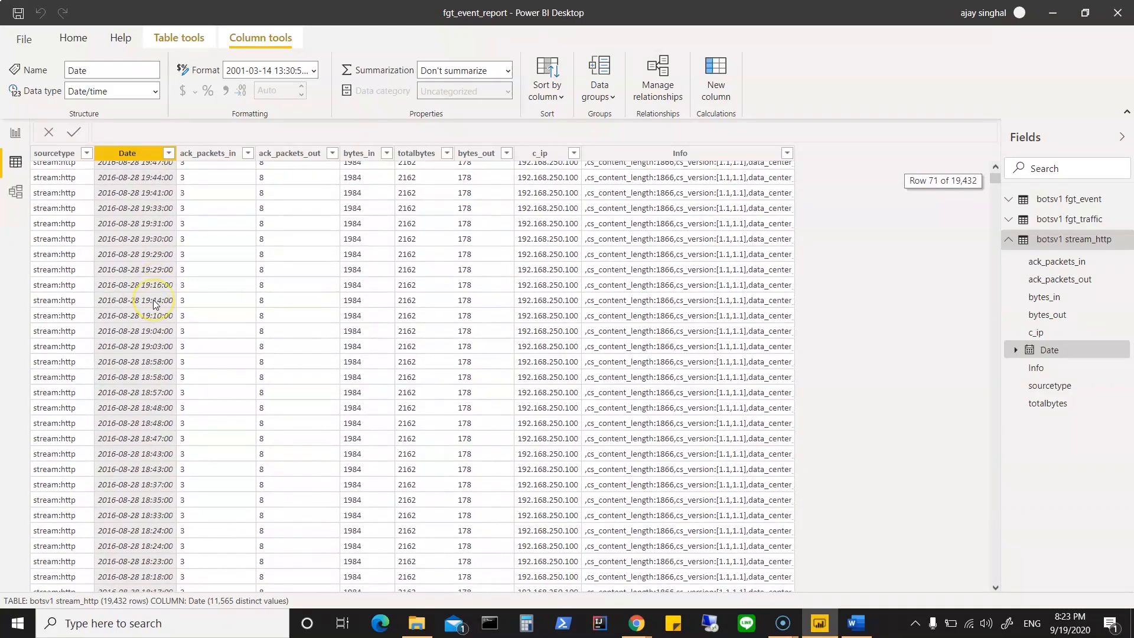
scroll(154, 305, "up", 20)
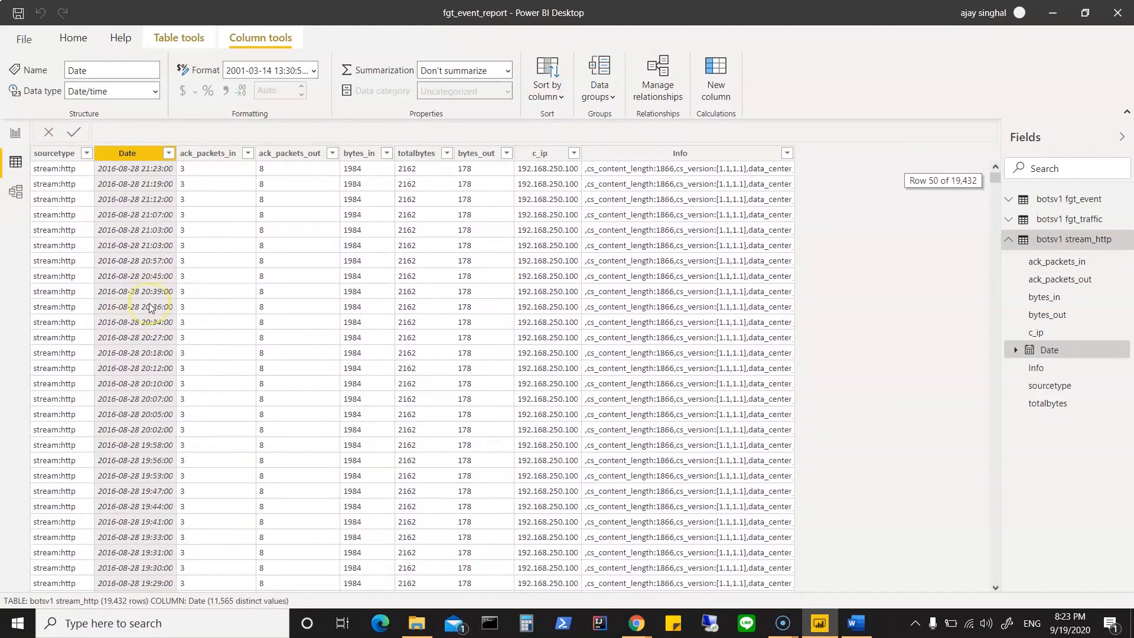
scroll(151, 307, "up", 6)
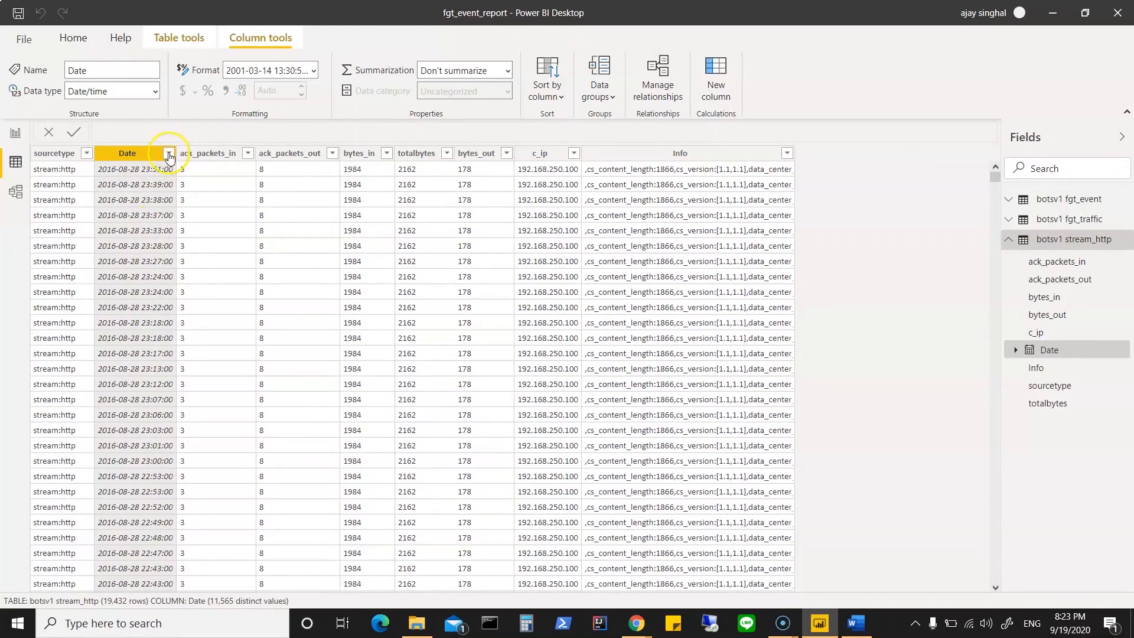
Step: Look through the filter values of stream_http's Date column without filtering, and return to the report view of the table visual
left_click(168, 155)
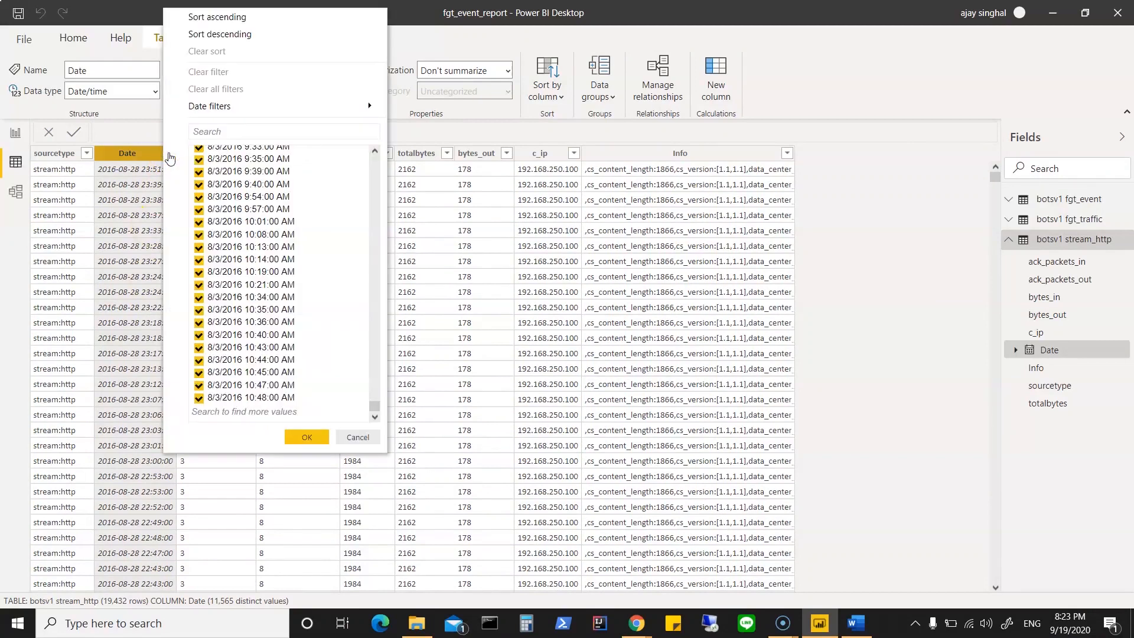
scroll(322, 236, "up", 15)
scroll(323, 235, "up", 10)
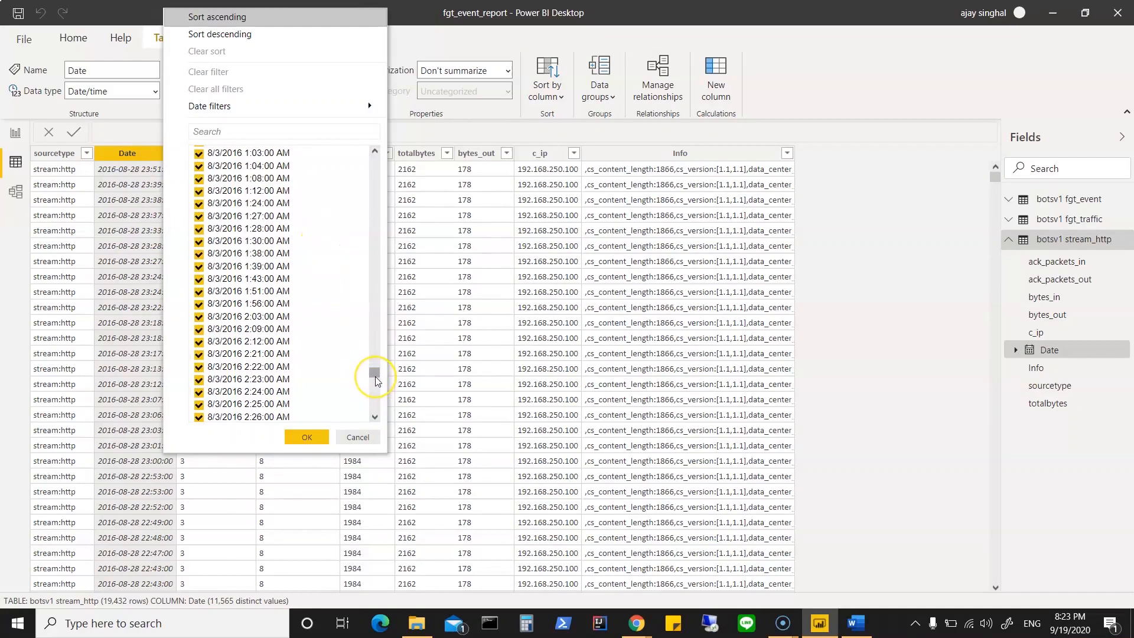
left_click_drag(376, 381, 375, 418)
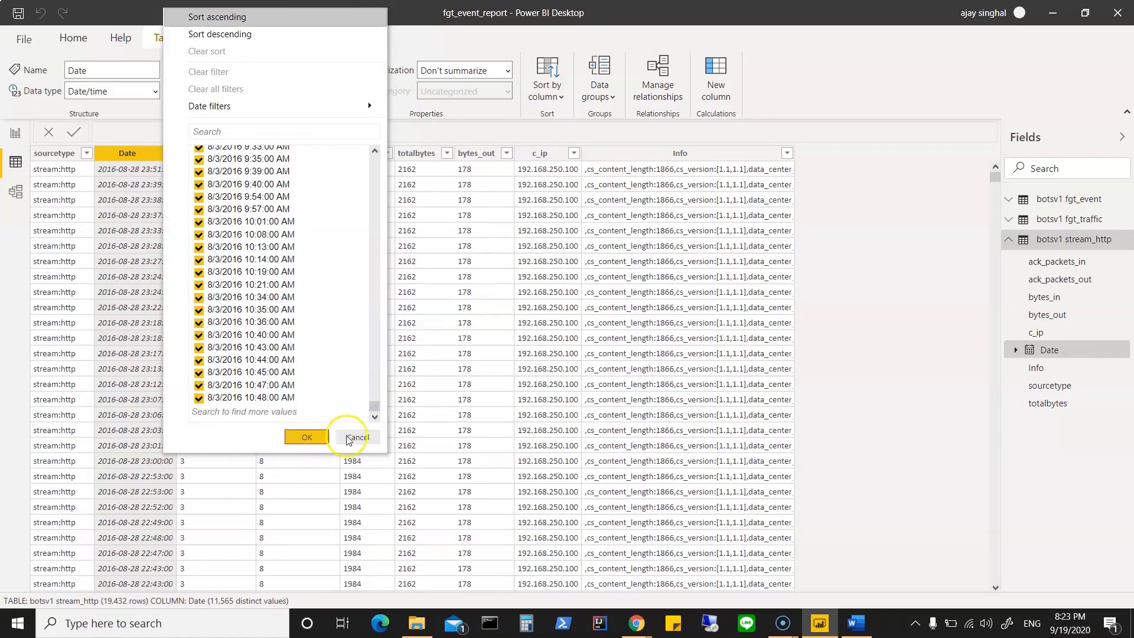
left_click(301, 437)
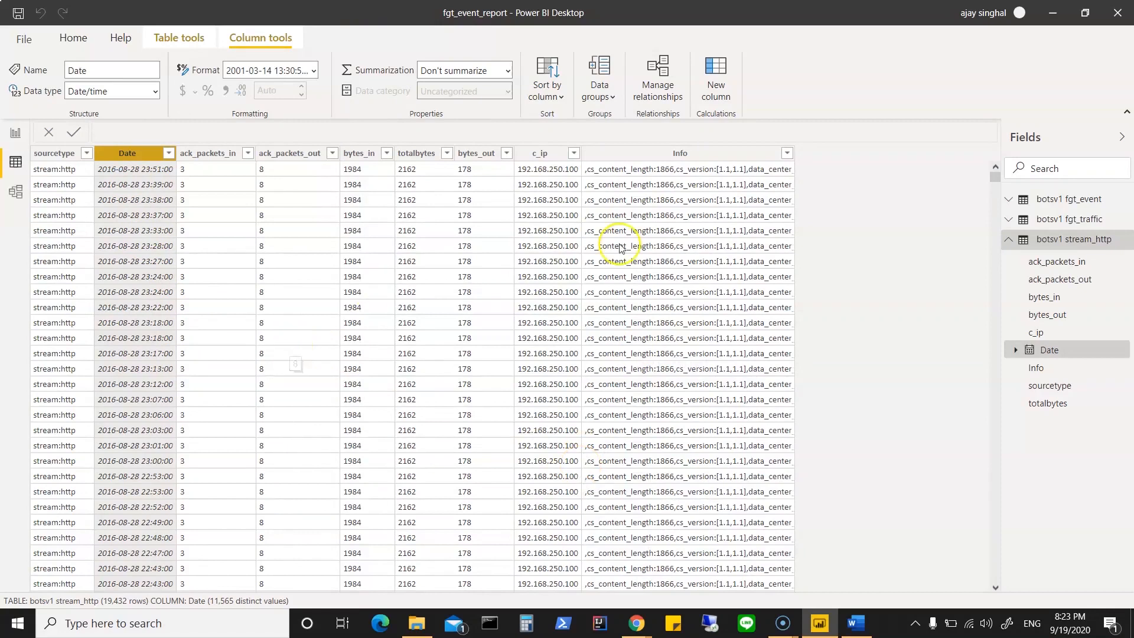
left_click(170, 153)
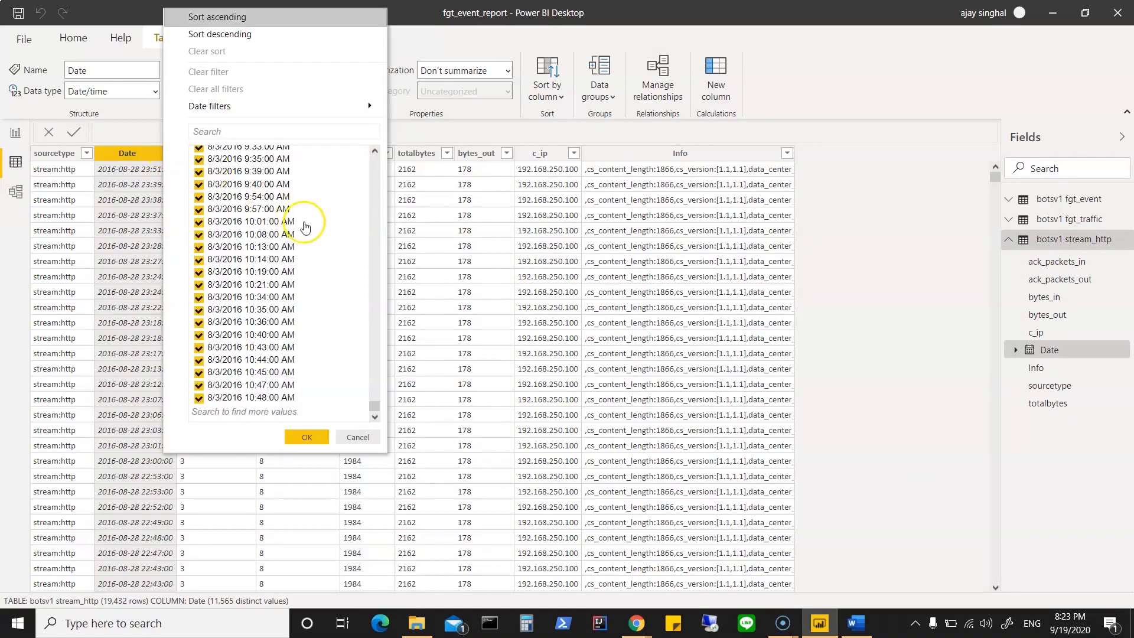
left_click(359, 436)
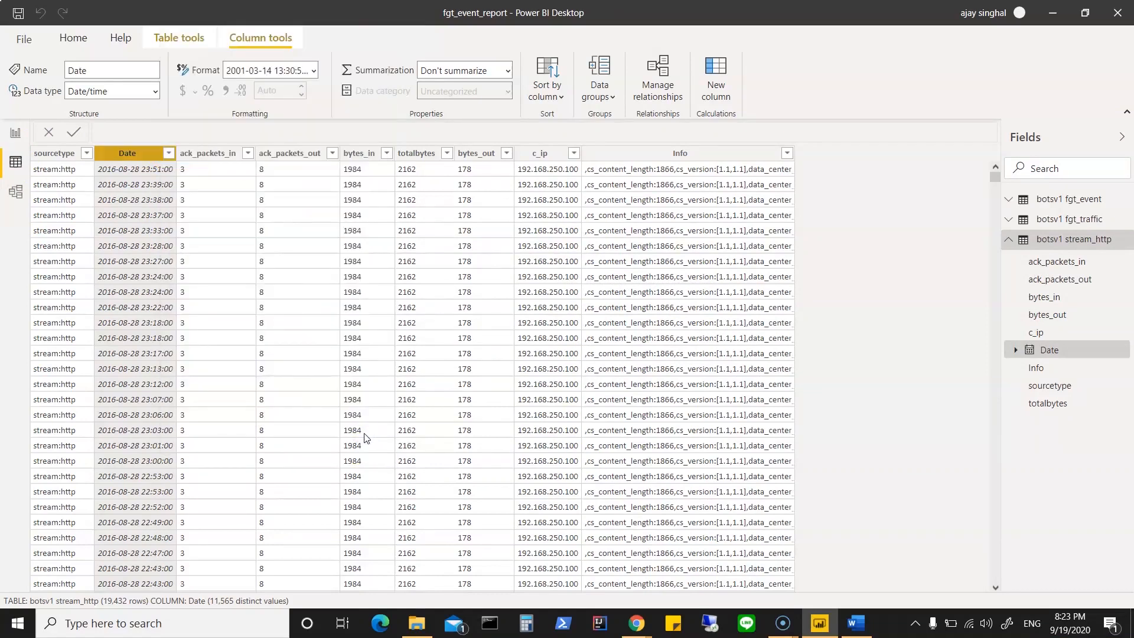
left_click(15, 133)
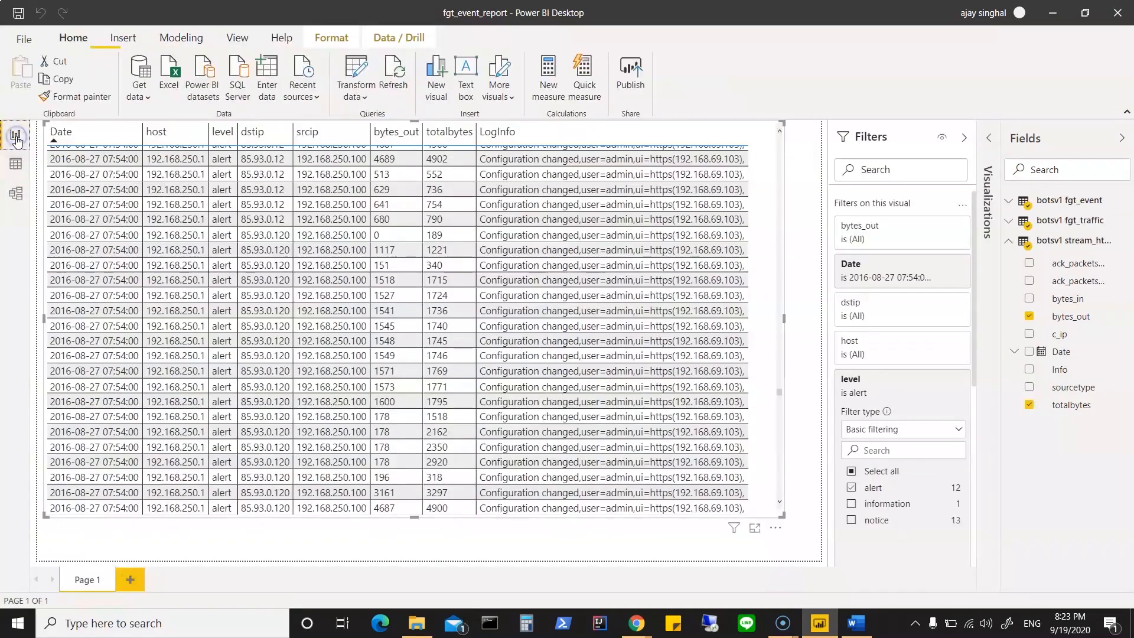
scroll(178, 277, "up", 3)
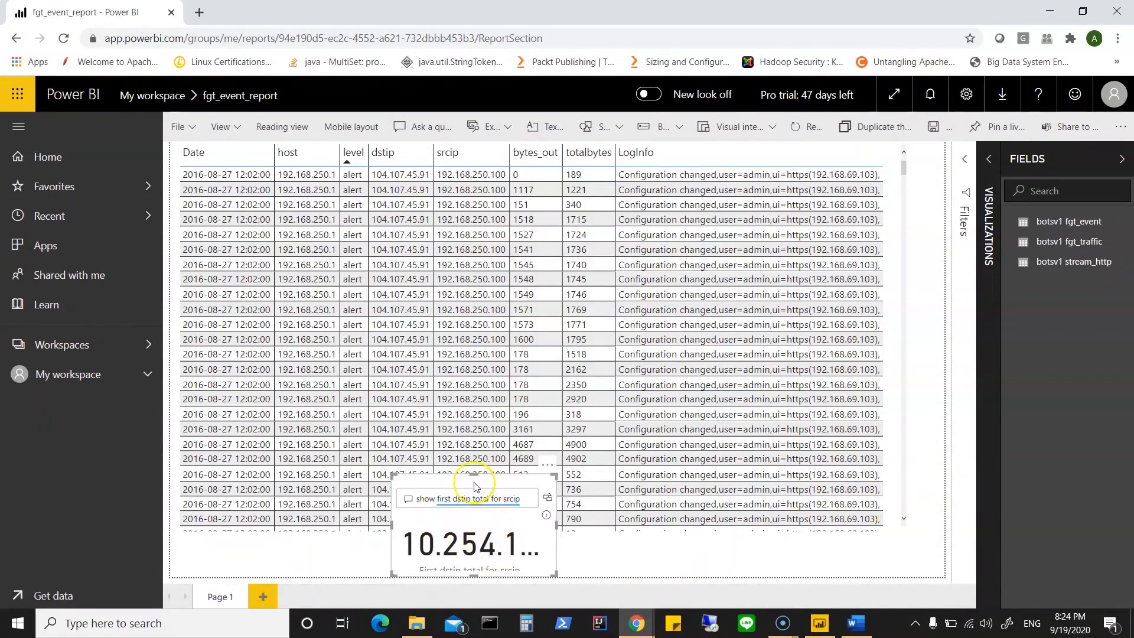
Step: In the Power BI service, move the Q&A visual "show first dstip total for srcip" slightly and remove it from the report page
left_click_drag(447, 479, 434, 464)
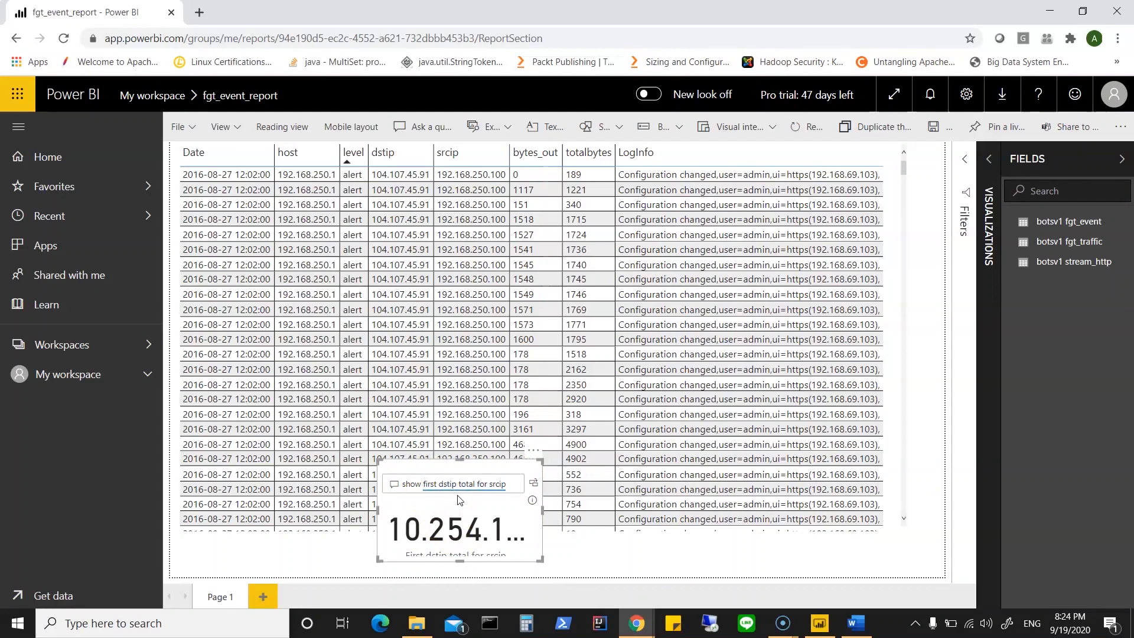
left_click(498, 494)
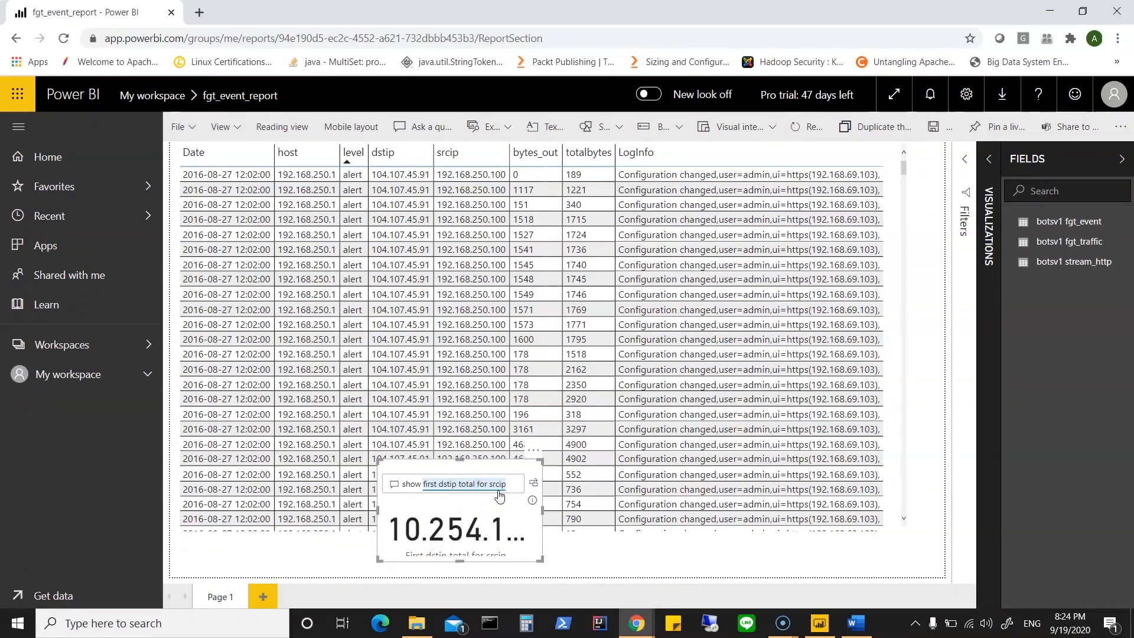
left_click(493, 469)
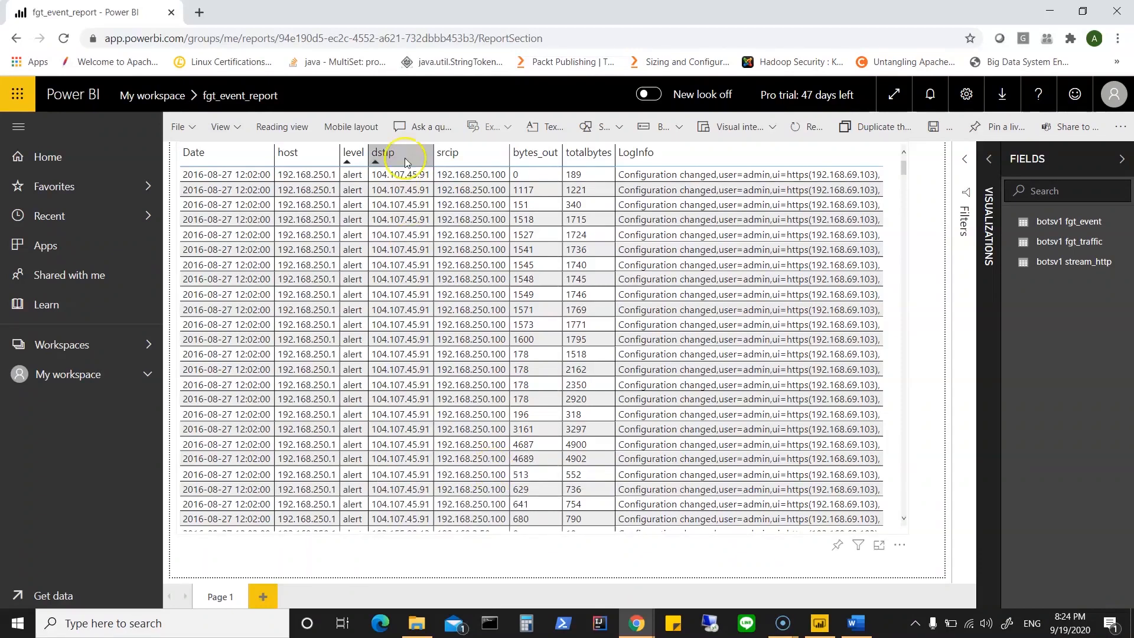
Step: Add a Q&A visual to the report page and ask it "count dstip for each srcip"
left_click(429, 132)
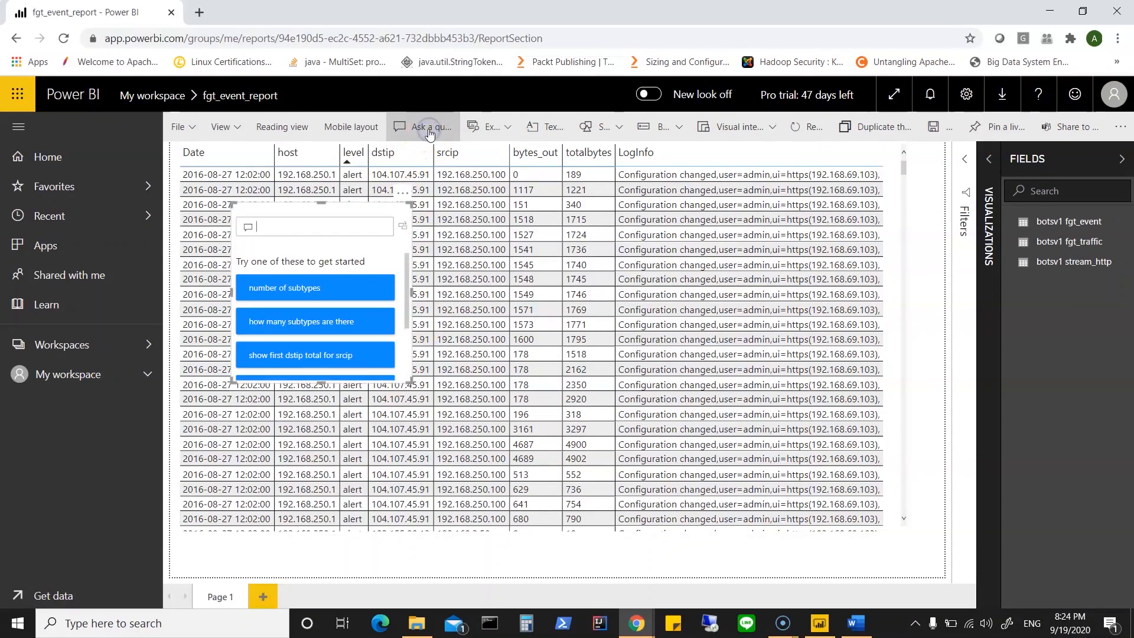
left_click(369, 232)
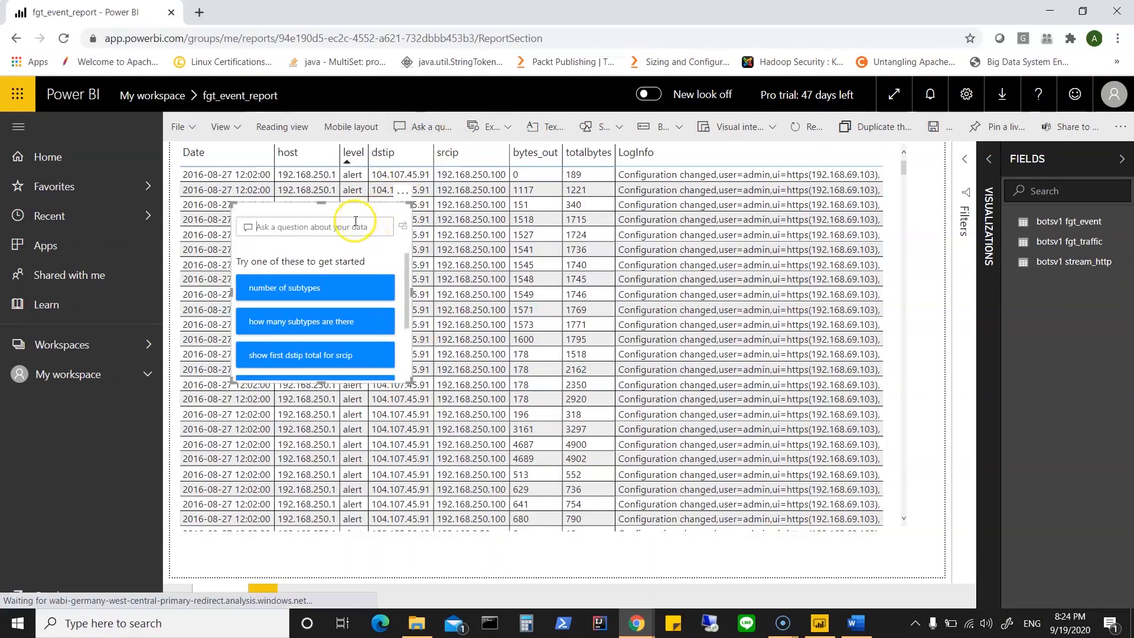
type("count")
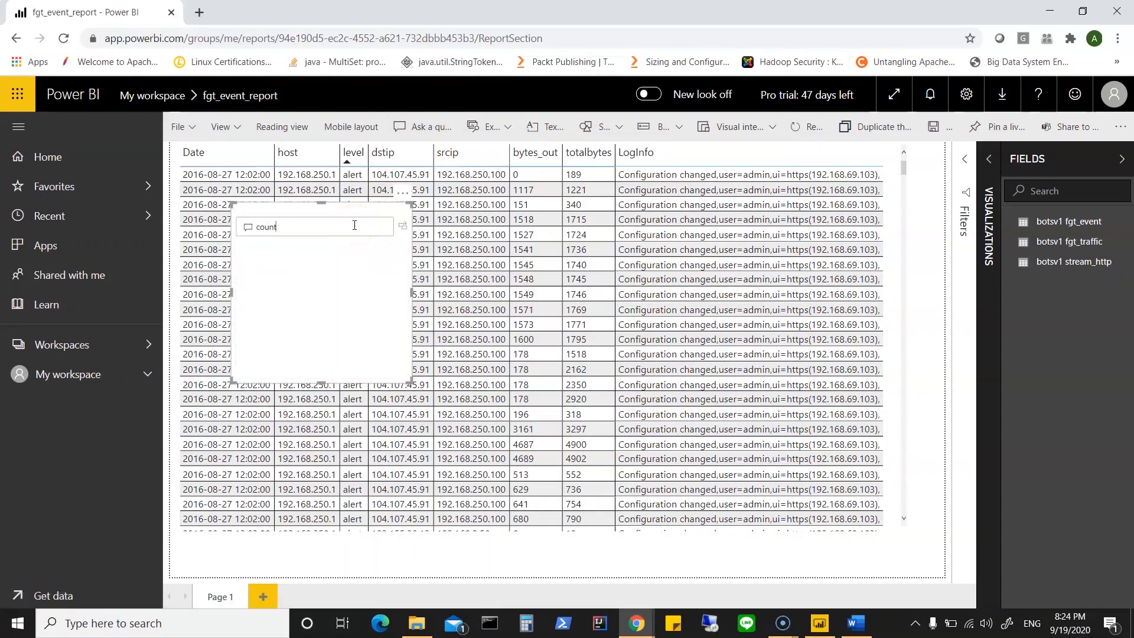
type(" dstip for")
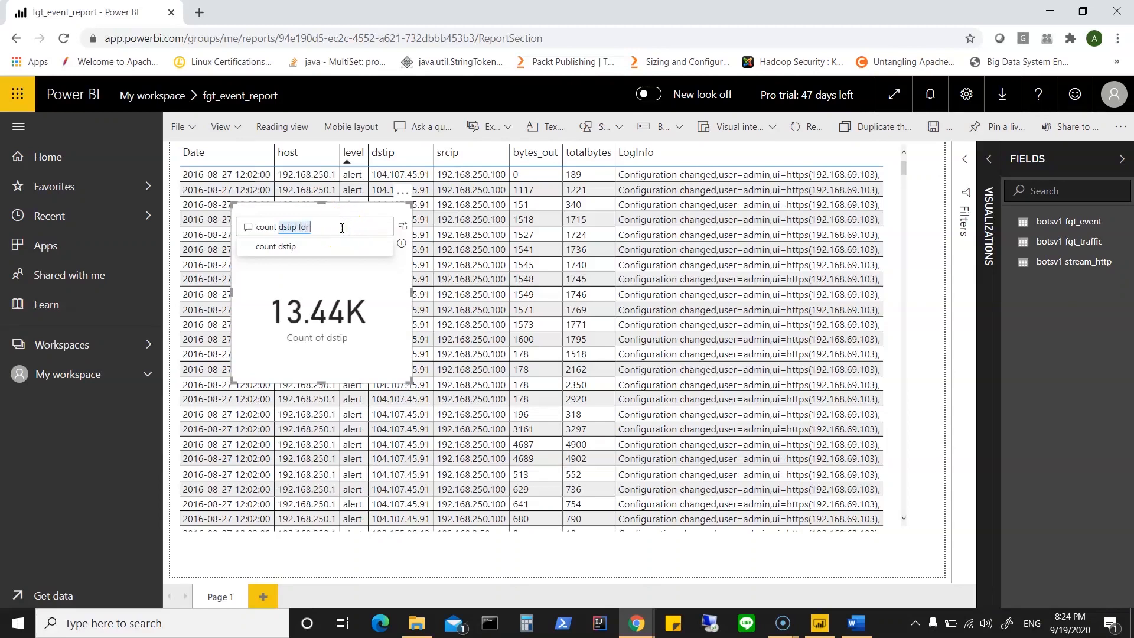
type("each srcip")
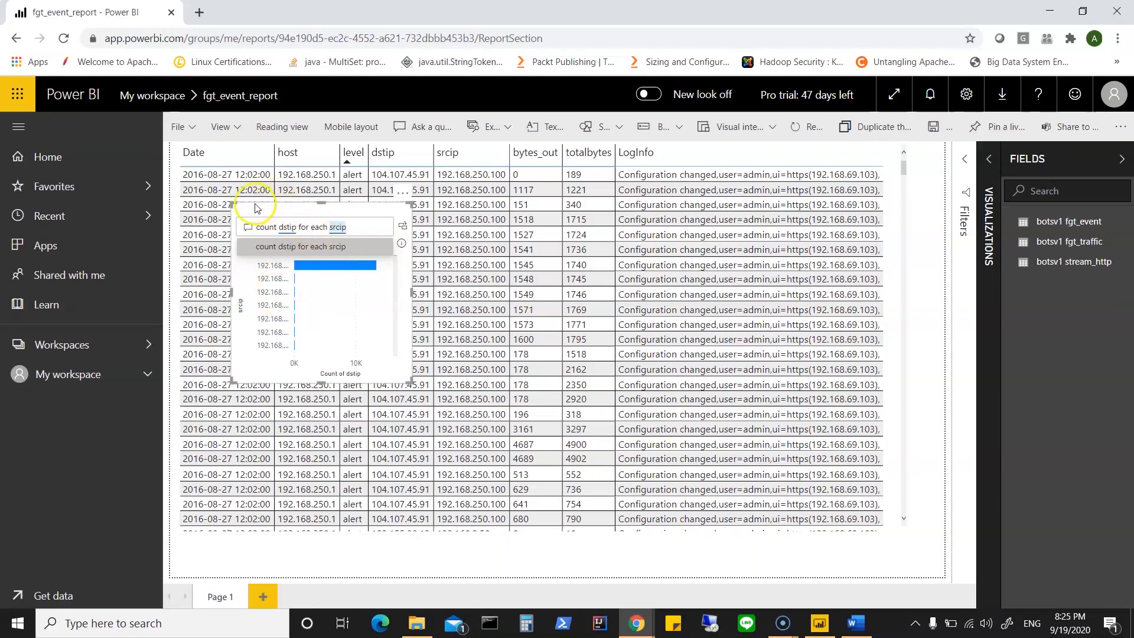
Step: Place the "count dstip for each srcip" visual in the report page's lower-right corner and save the report
left_click_drag(258, 207, 793, 423)
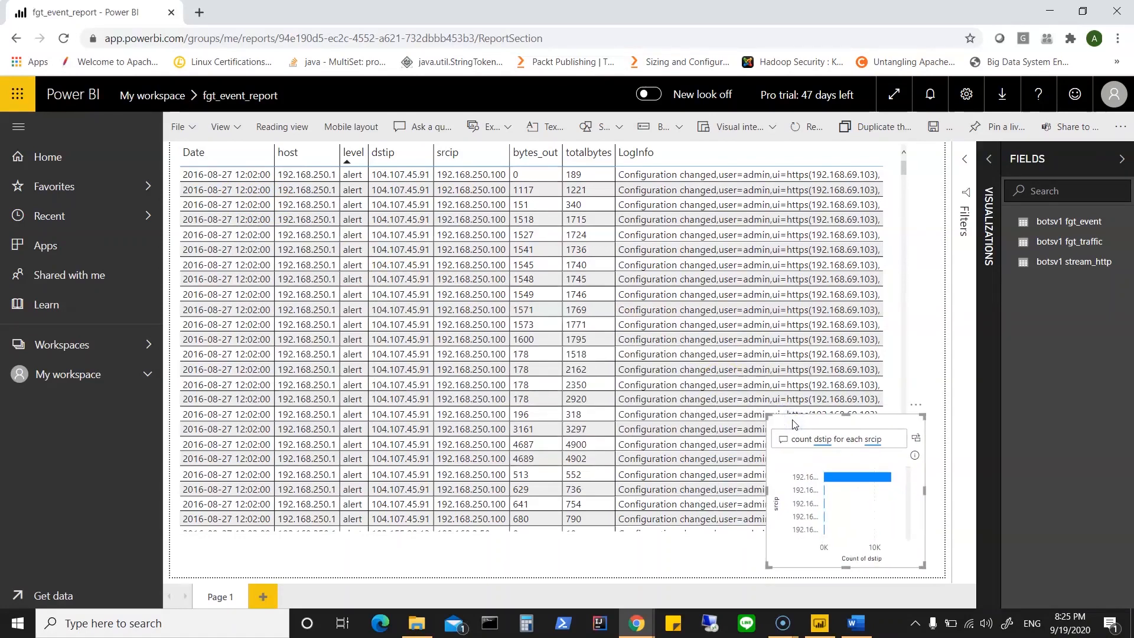
left_click_drag(792, 424, 512, 369)
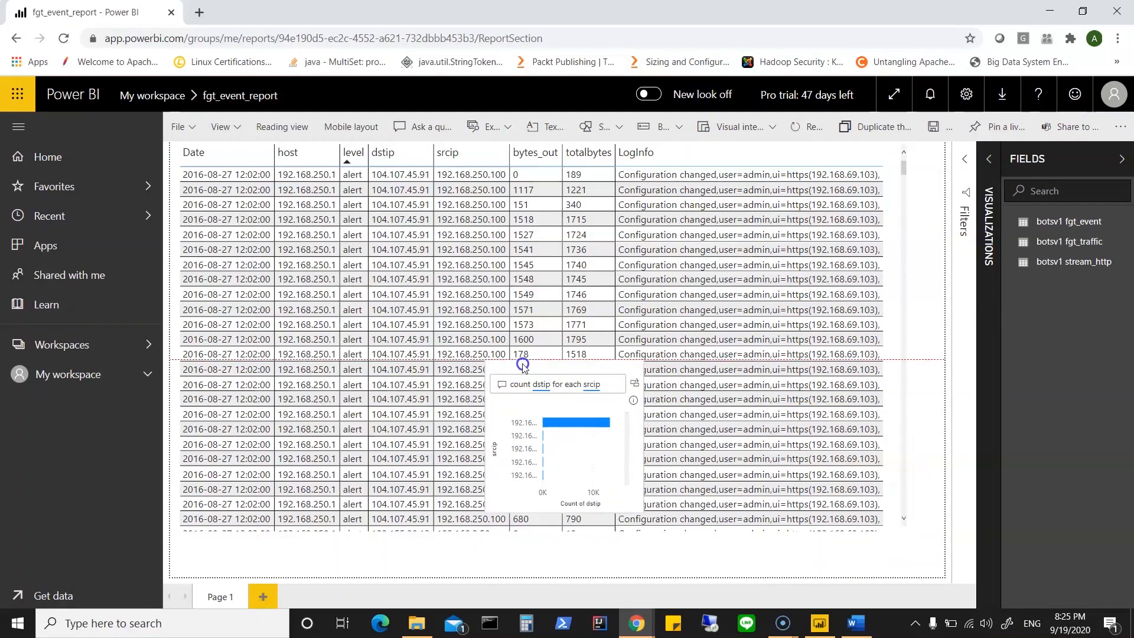
mouse_move(897, 526)
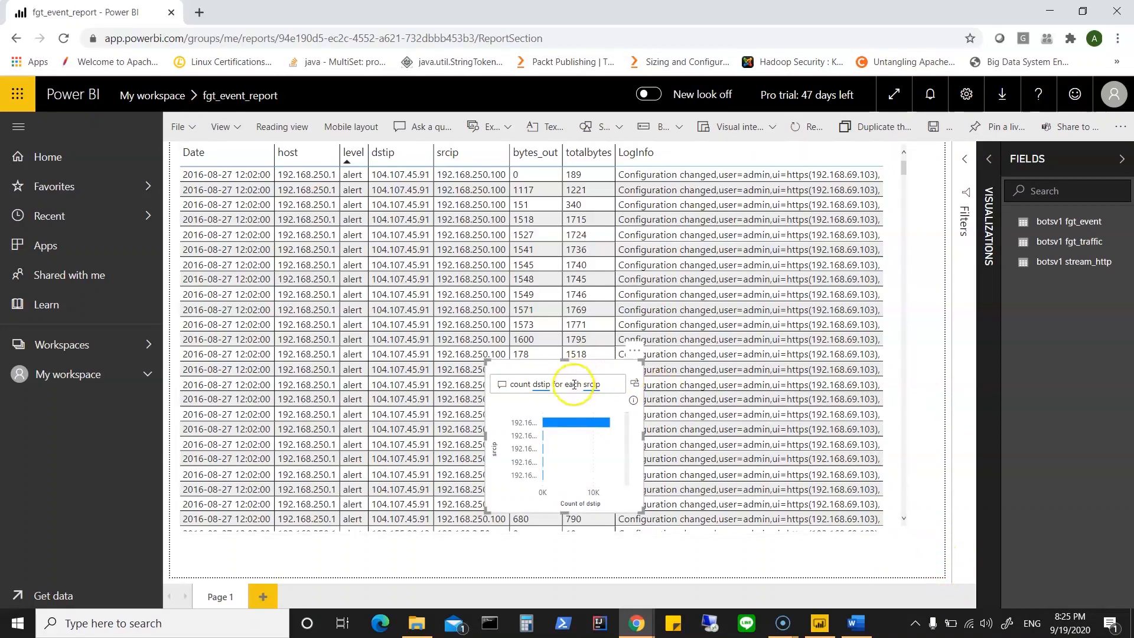
left_click_drag(575, 373, 864, 420)
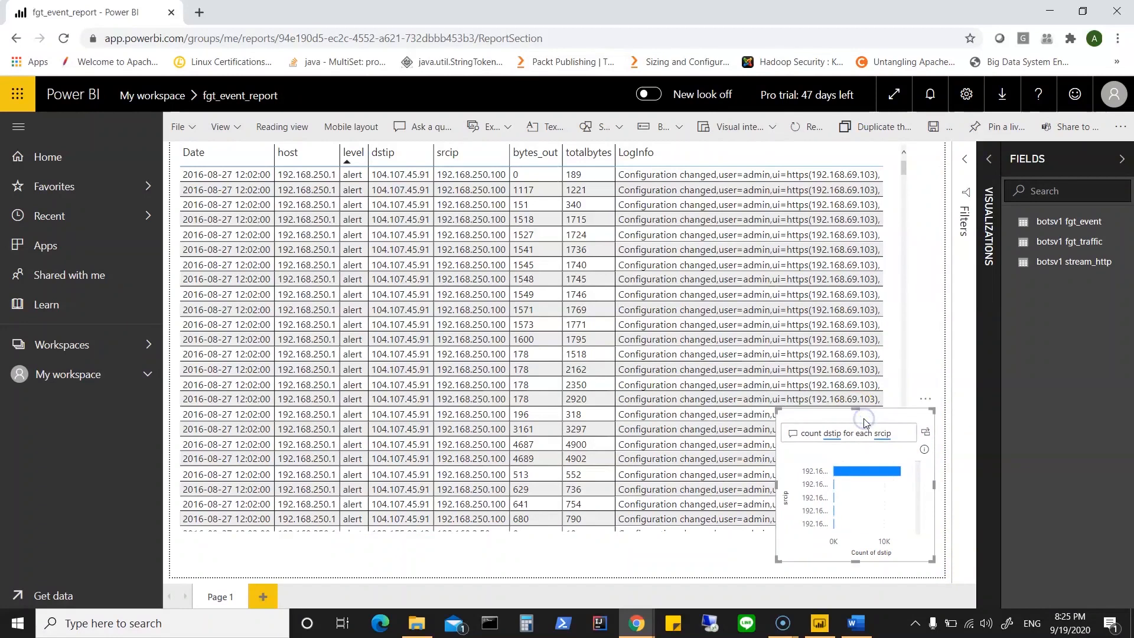
left_click(934, 137)
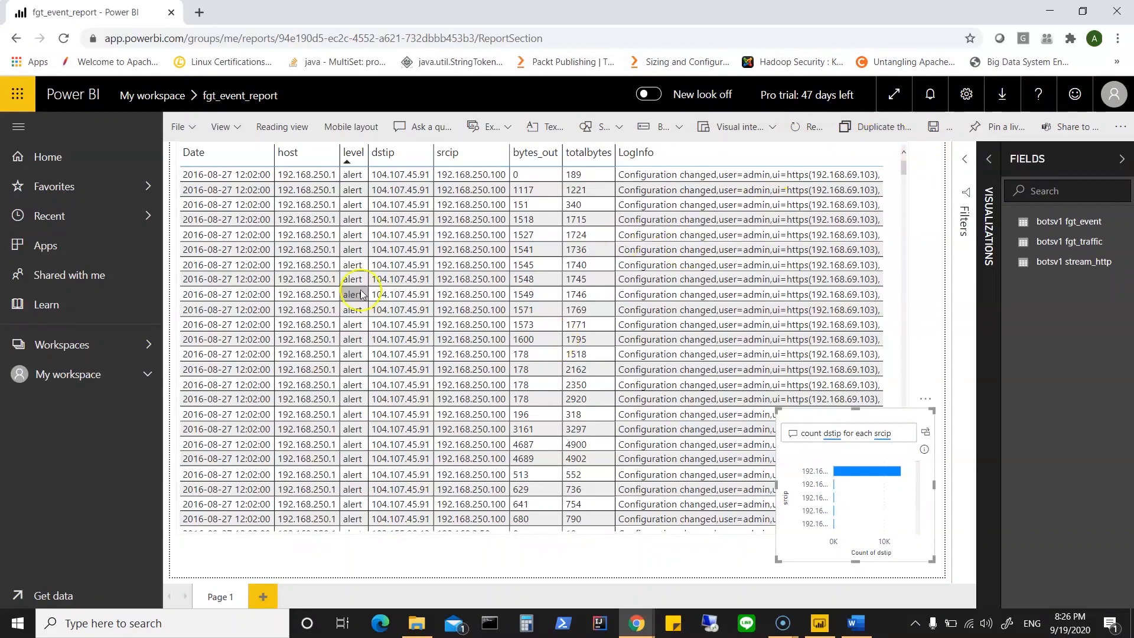
left_click(236, 127)
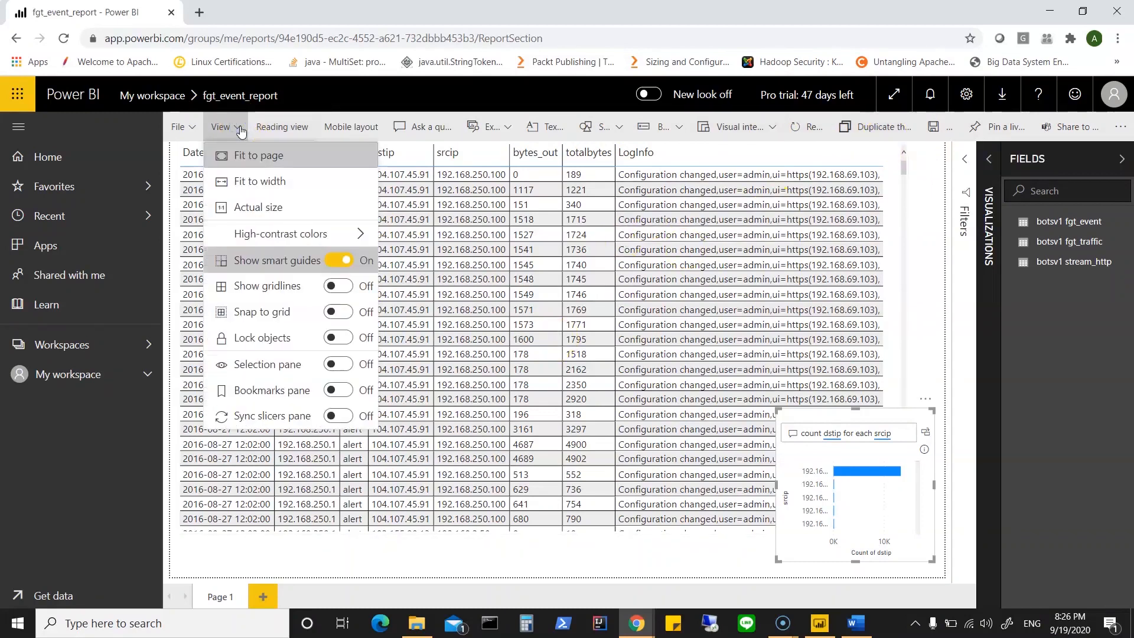
left_click(241, 130)
left_click(241, 130)
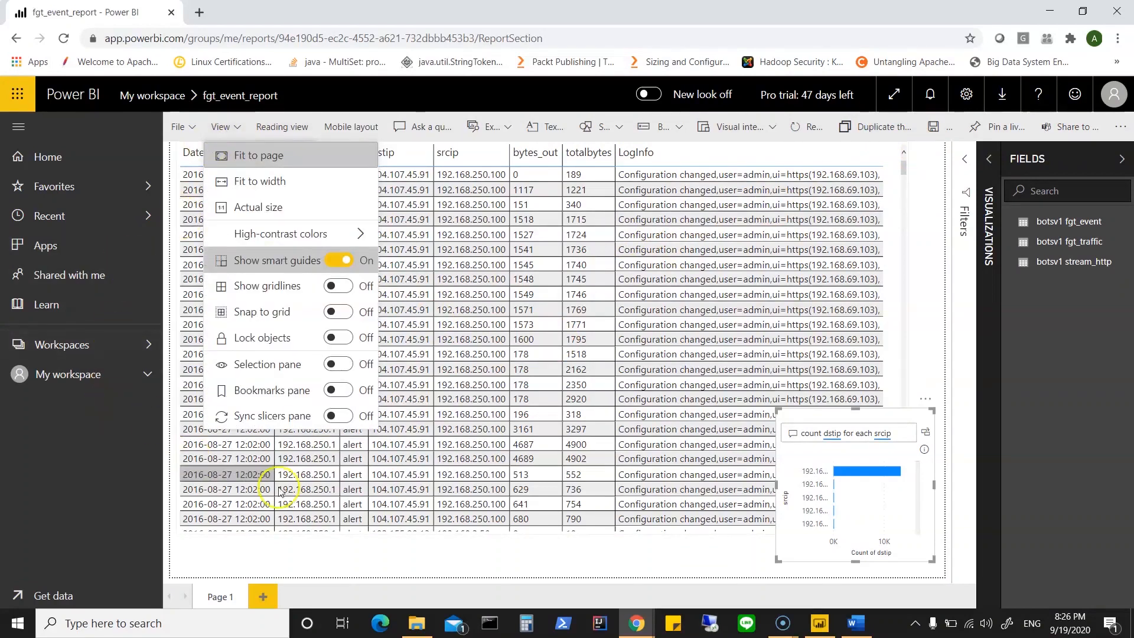
left_click(303, 563)
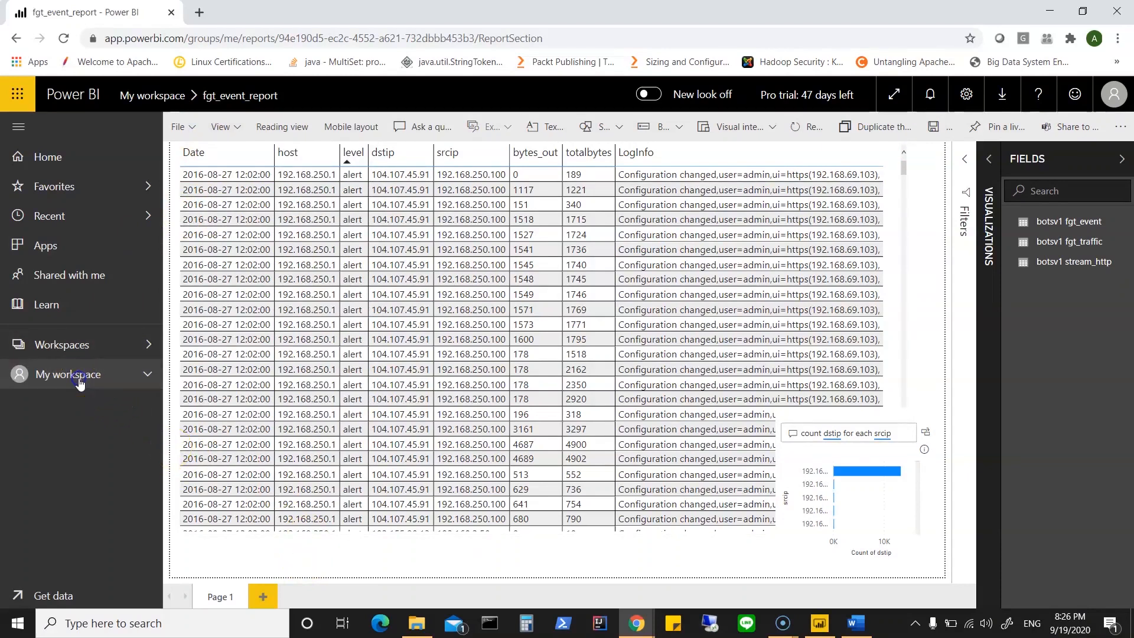
Step: List the reports in My workspace, dismissing the lineage view tip, and run Quick insights on fgt_event_report
left_click(80, 381)
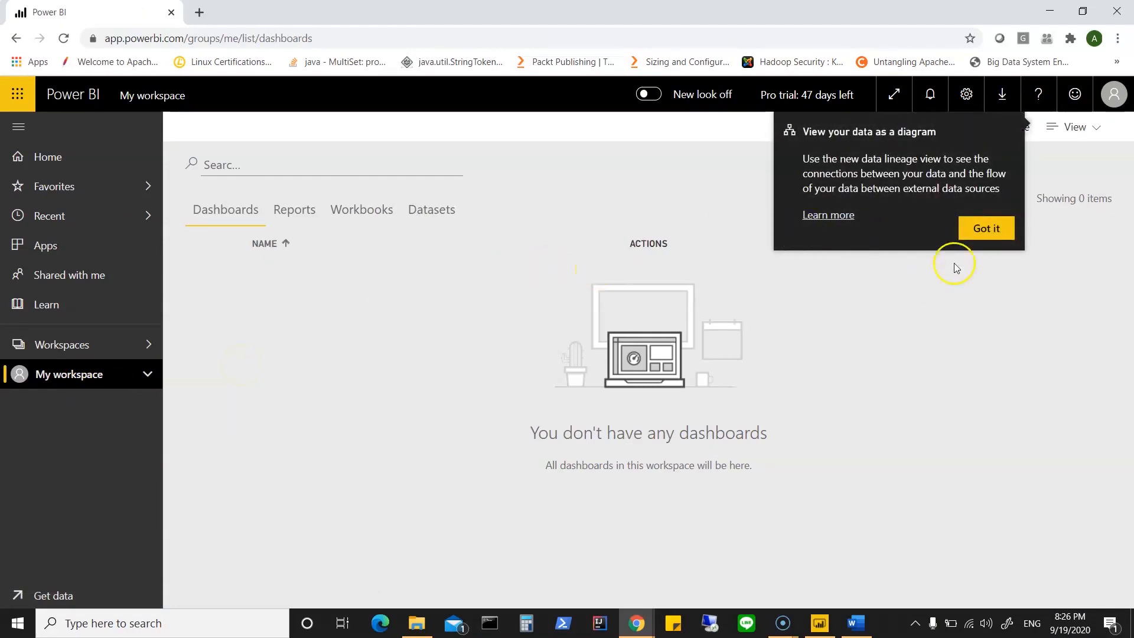
left_click(986, 229)
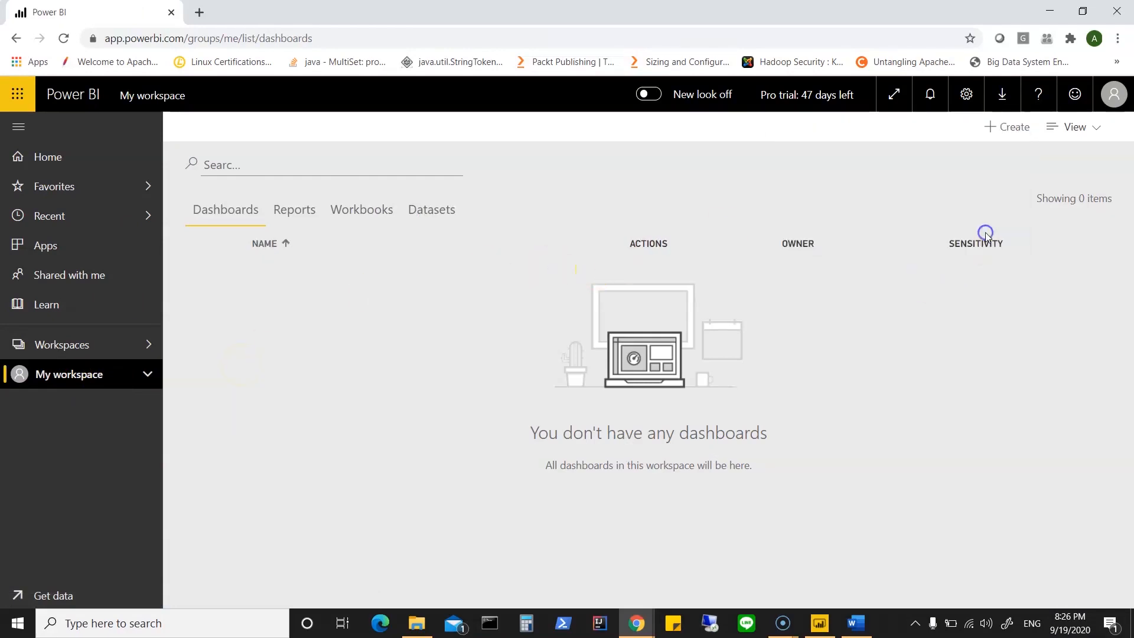
left_click(301, 218)
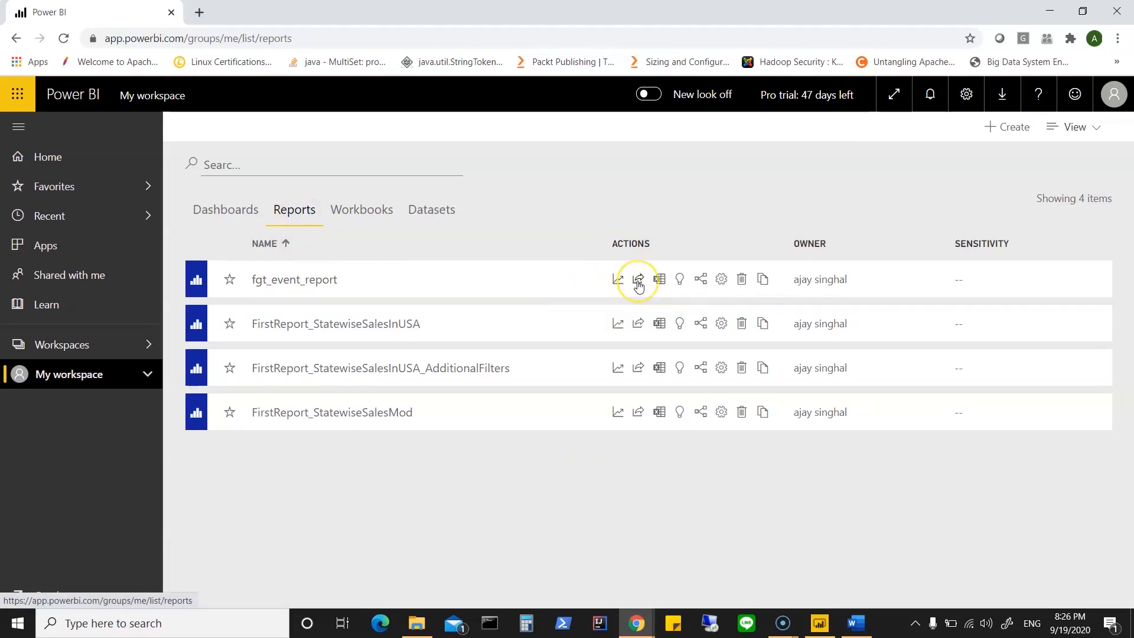
left_click(680, 282)
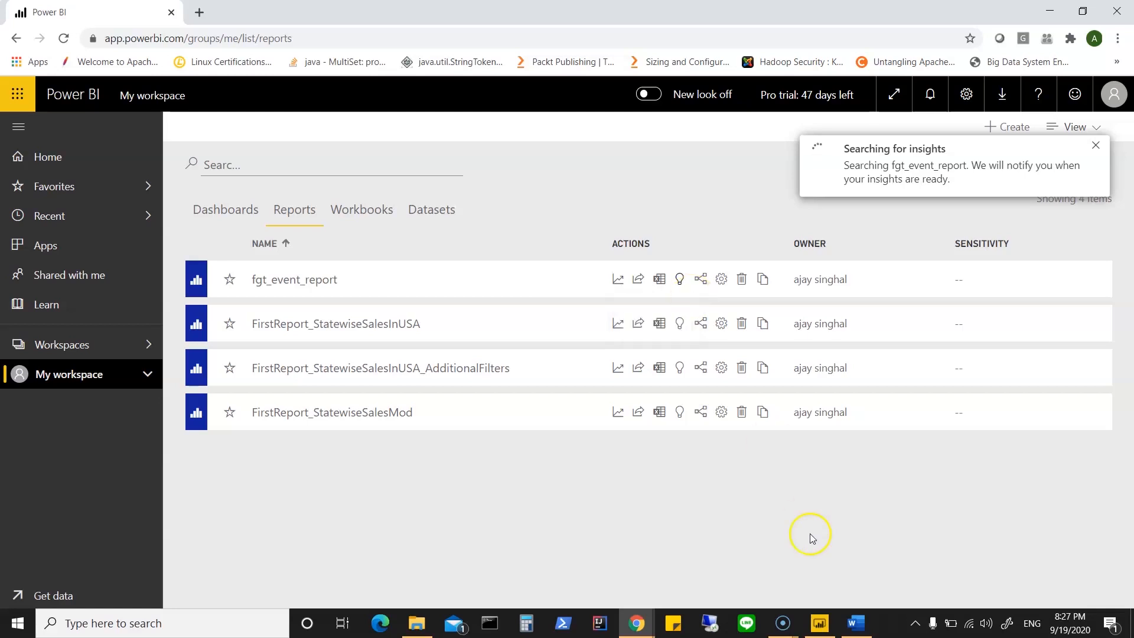
Step: Switch to Power BI Desktop and examine the model's relationships between stream_http, fgt_traffic and fgt_event
left_click(820, 623)
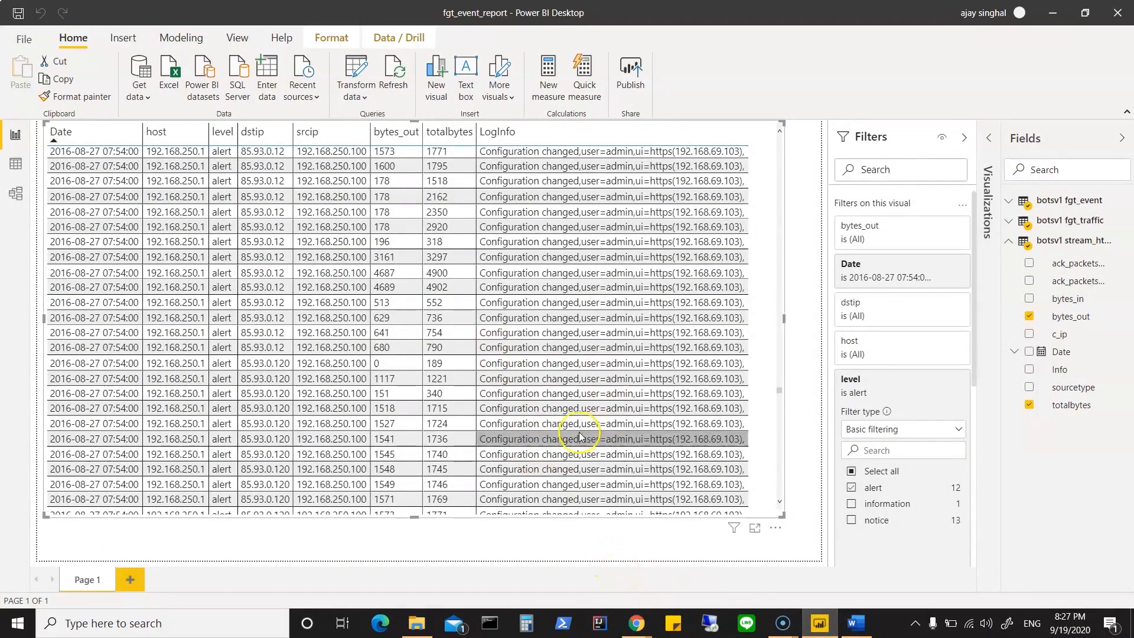
left_click(16, 193)
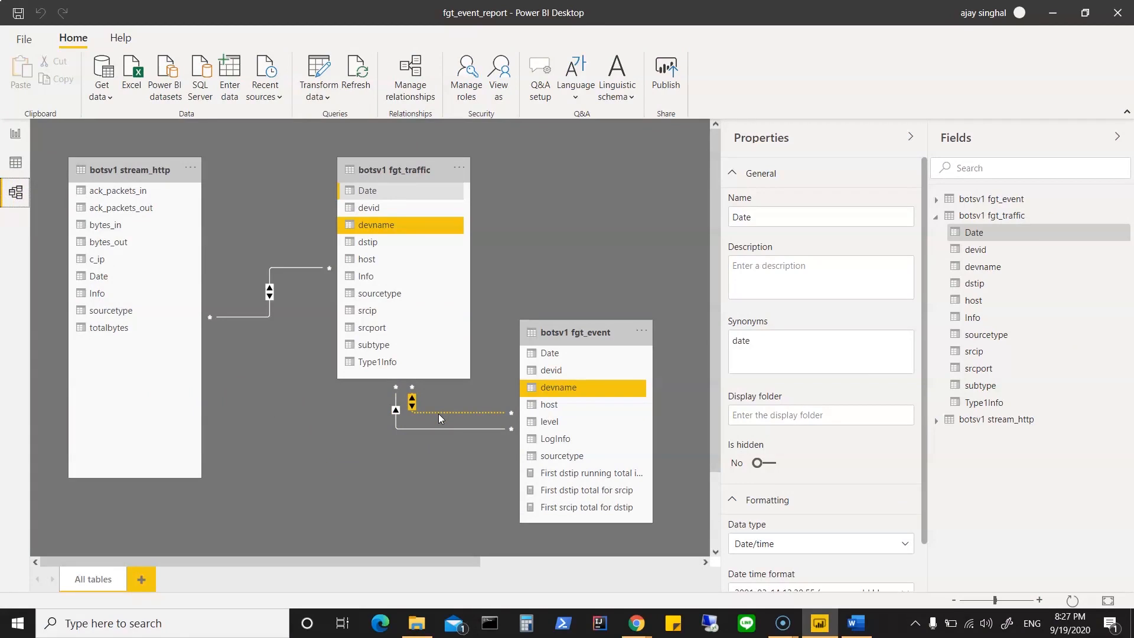
left_click(316, 353)
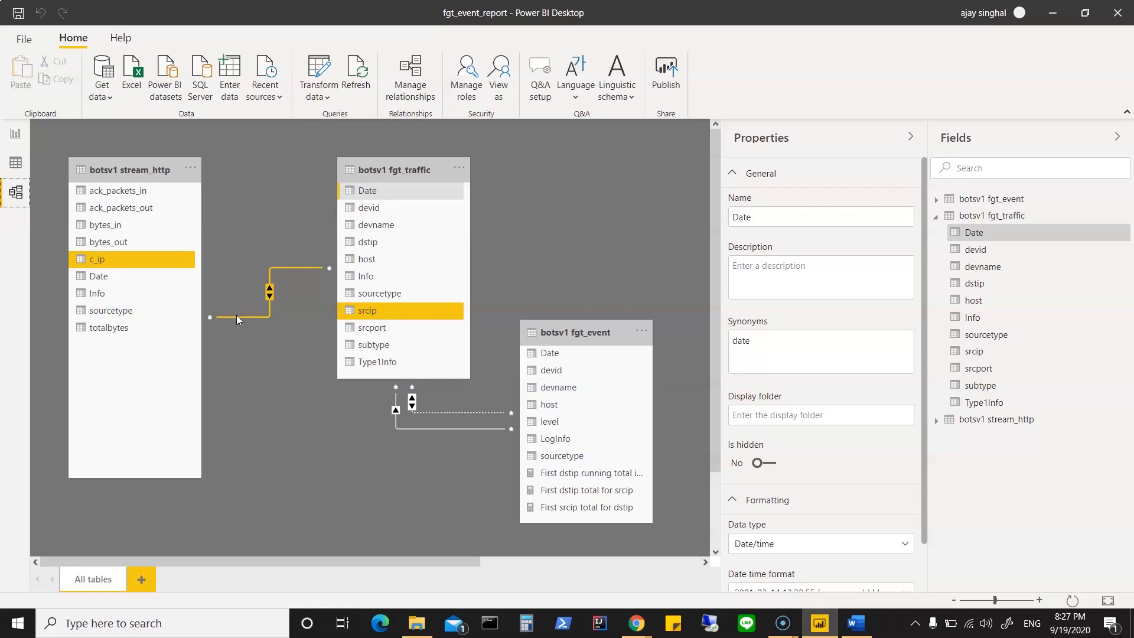
left_click(310, 493)
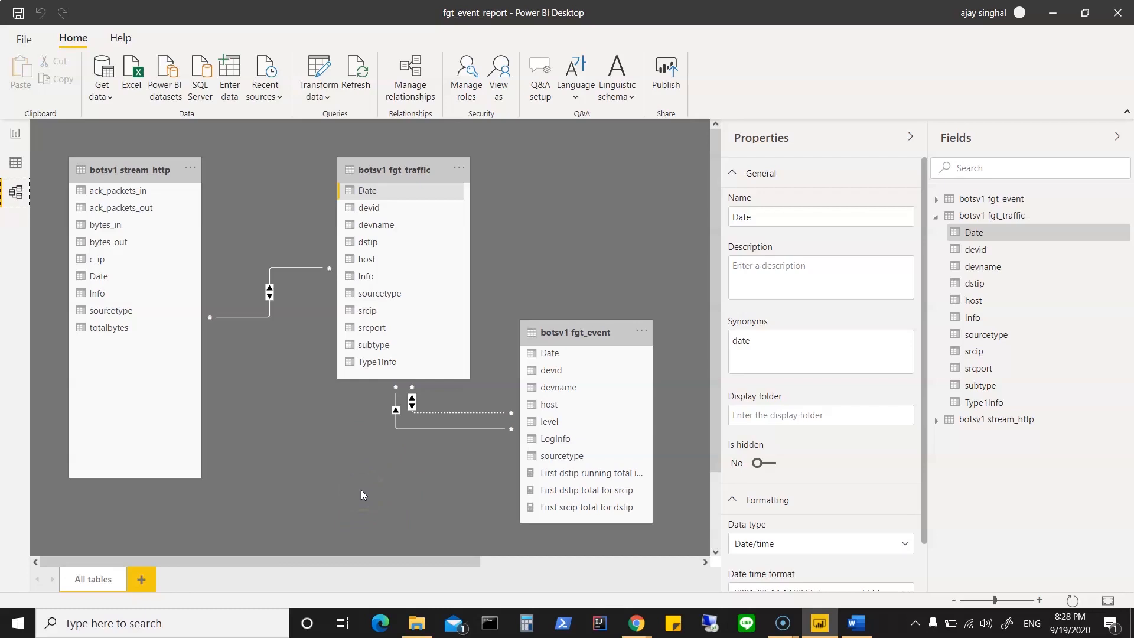
Step: Switch to Chrome, search the web for "botsv1 datasets" in a new tab, and open the splunk/botsv1 GitHub repository
mouse_move(639, 635)
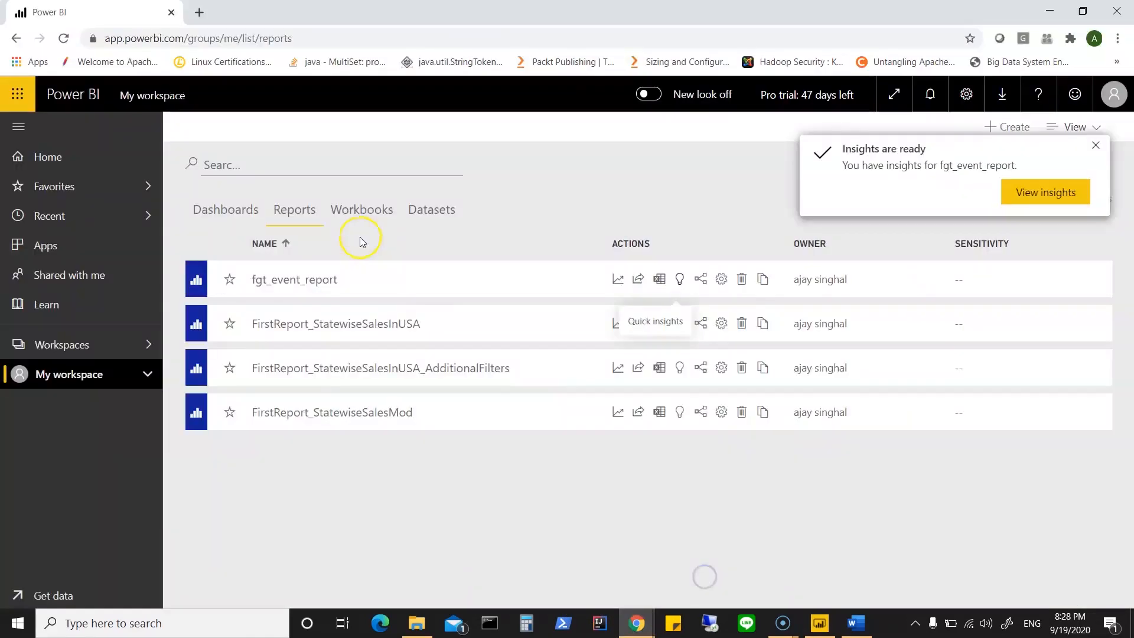
left_click(703, 561)
left_click(199, 15)
left_click(203, 38)
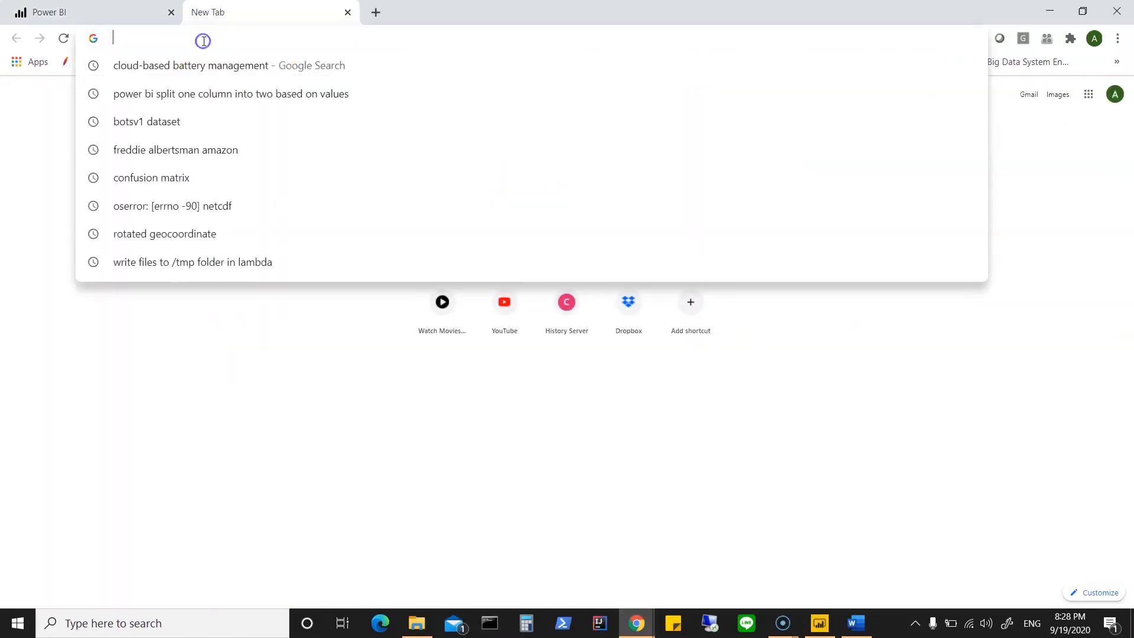
type("botsv1 ")
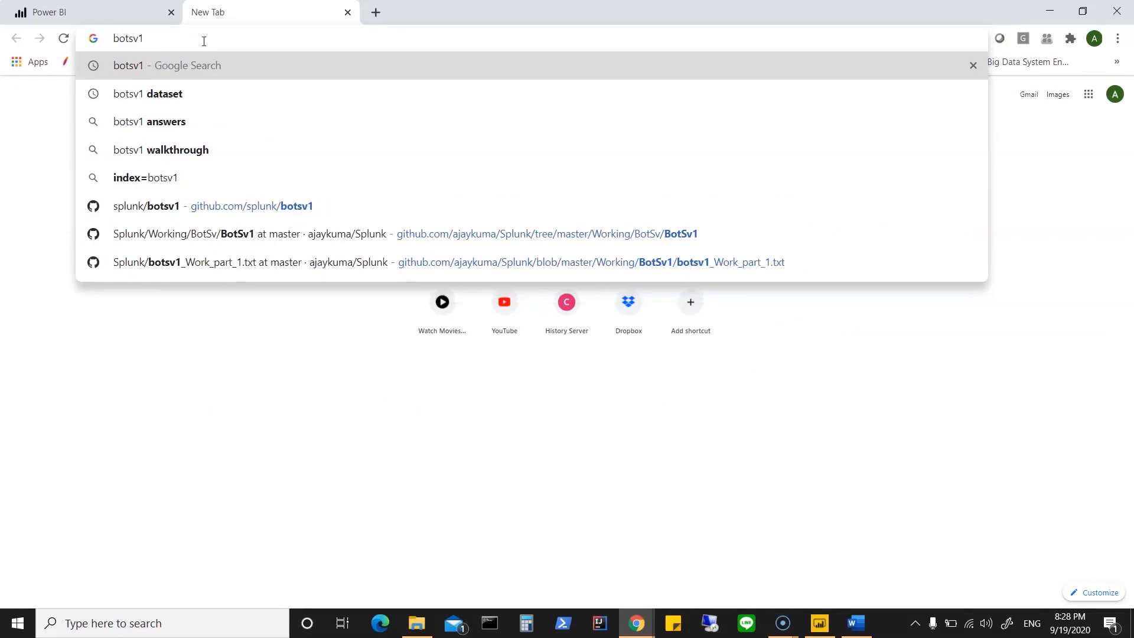
type("datasets")
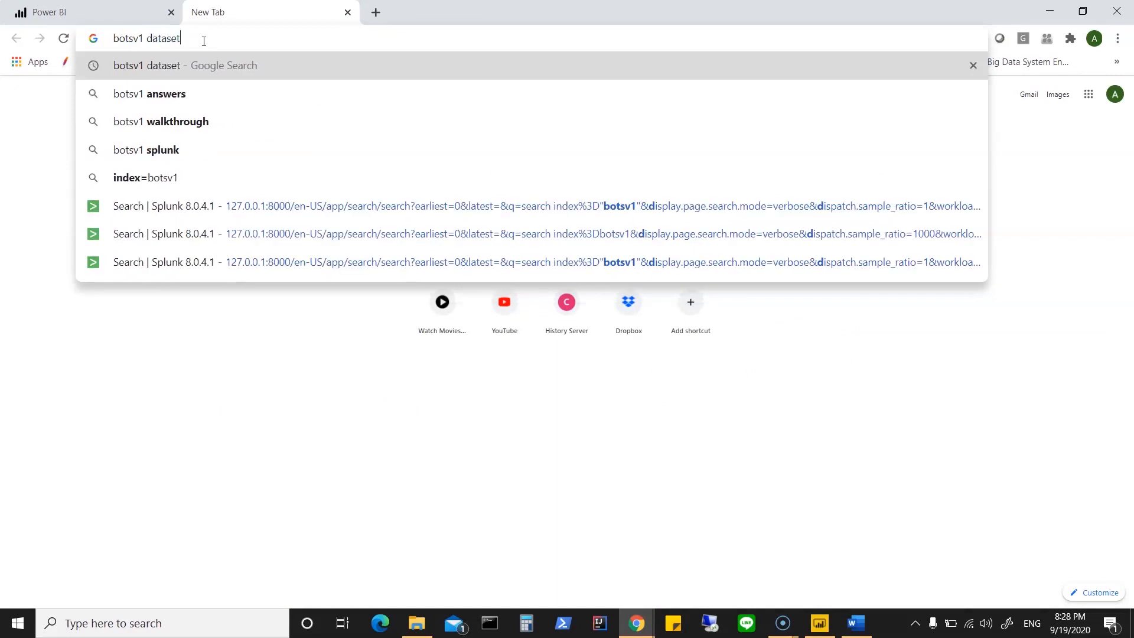
key("Return")
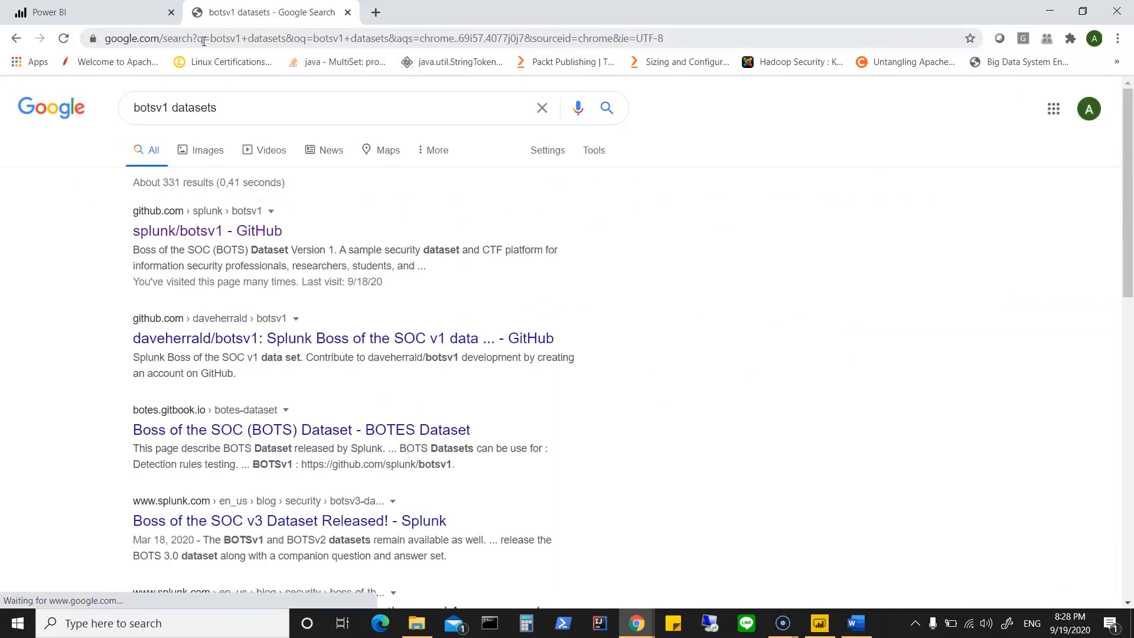
left_click(204, 234)
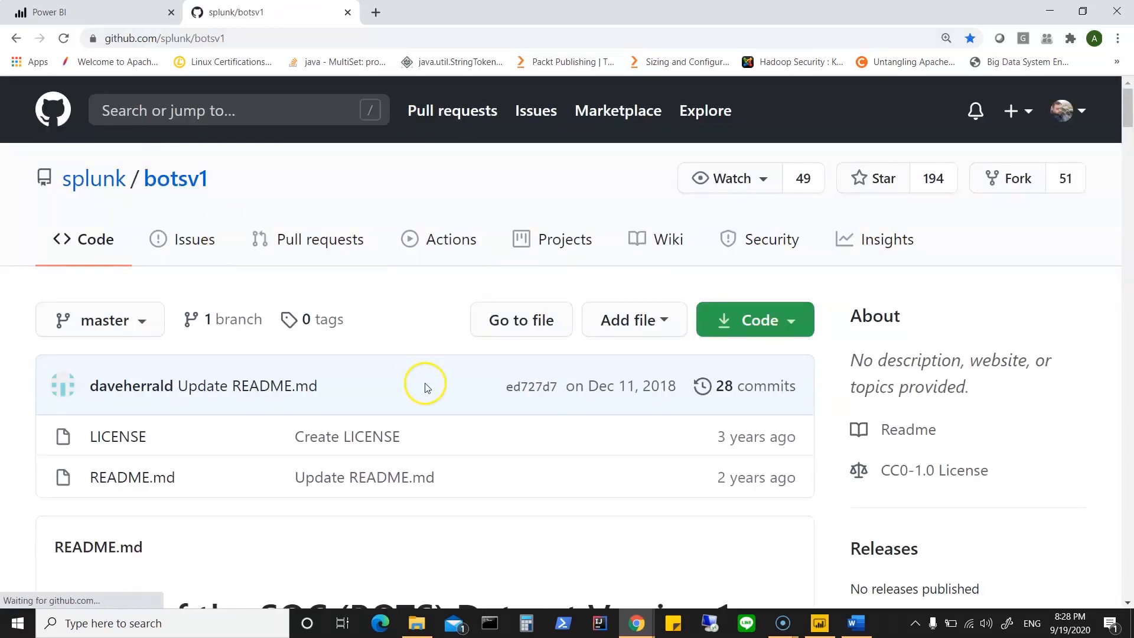
Step: Read the botsv1 README up to the section on retrieving the dataset, and close that browser tab
scroll(507, 473, "down", 3)
scroll(507, 474, "down", 8)
scroll(509, 475, "down", 8)
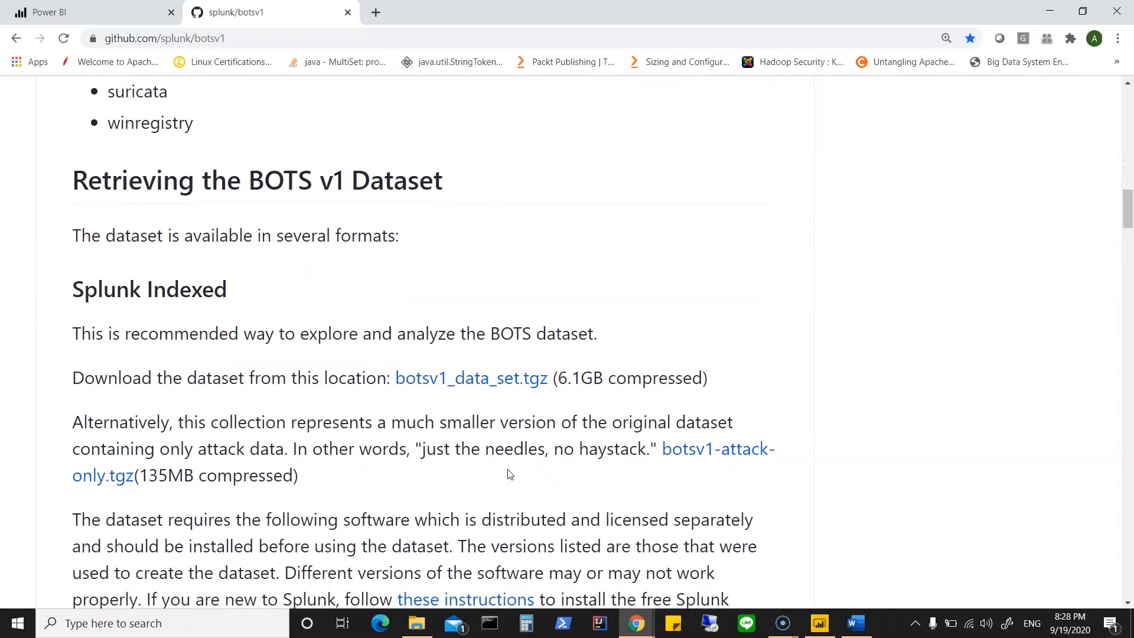
left_click(347, 12)
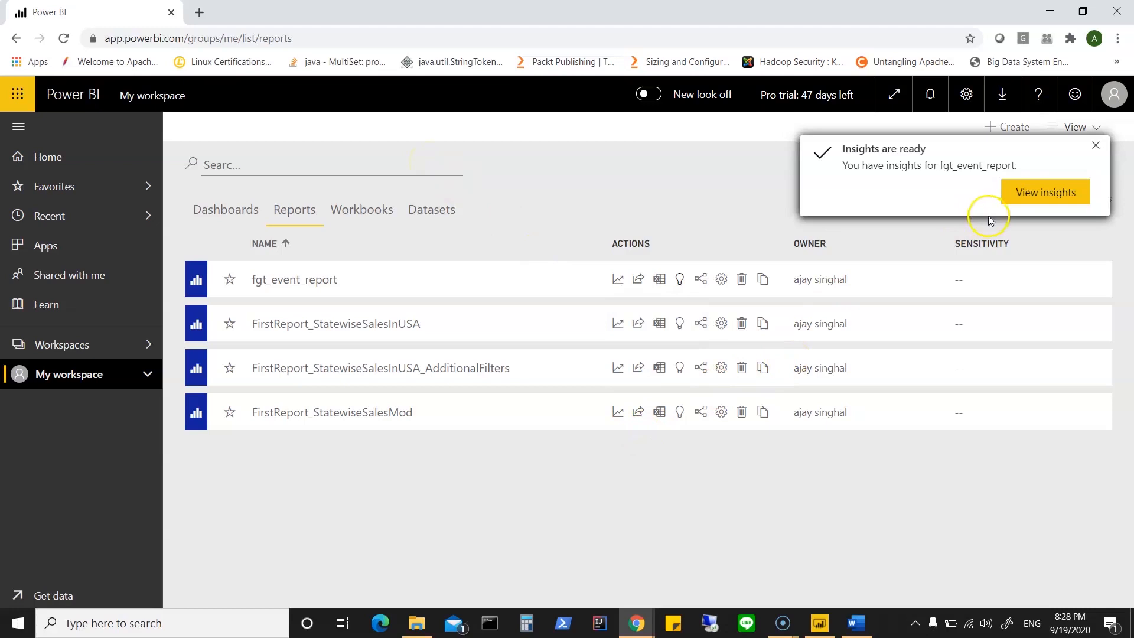
Step: Open the generated insights for fgt_event_report and examine their count and correlation charts
left_click(1026, 194)
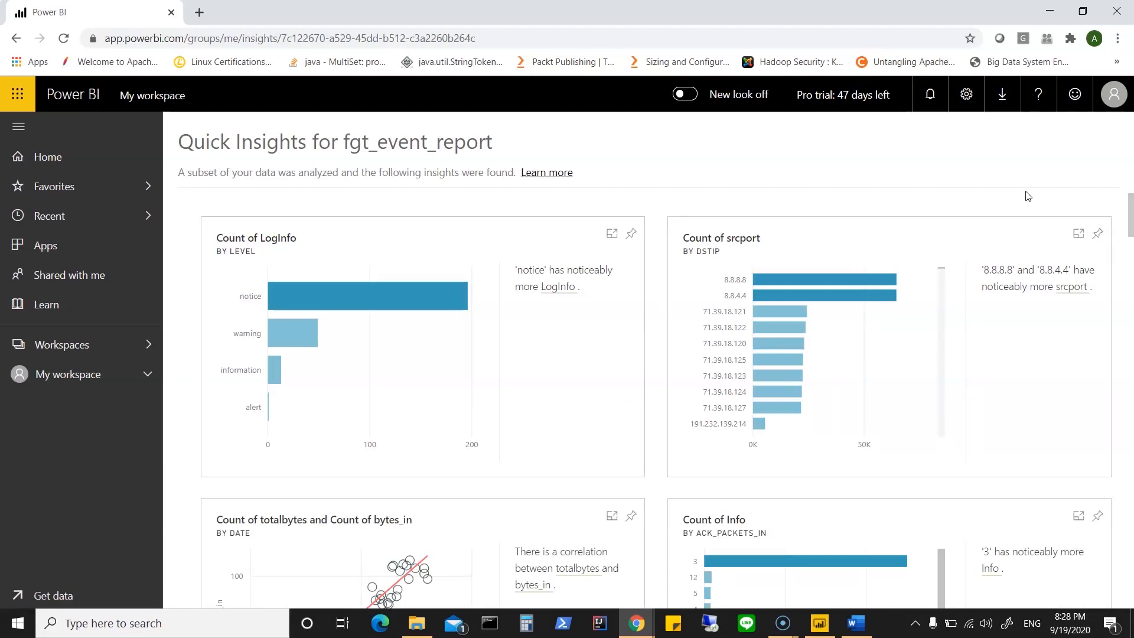
left_click(1049, 452)
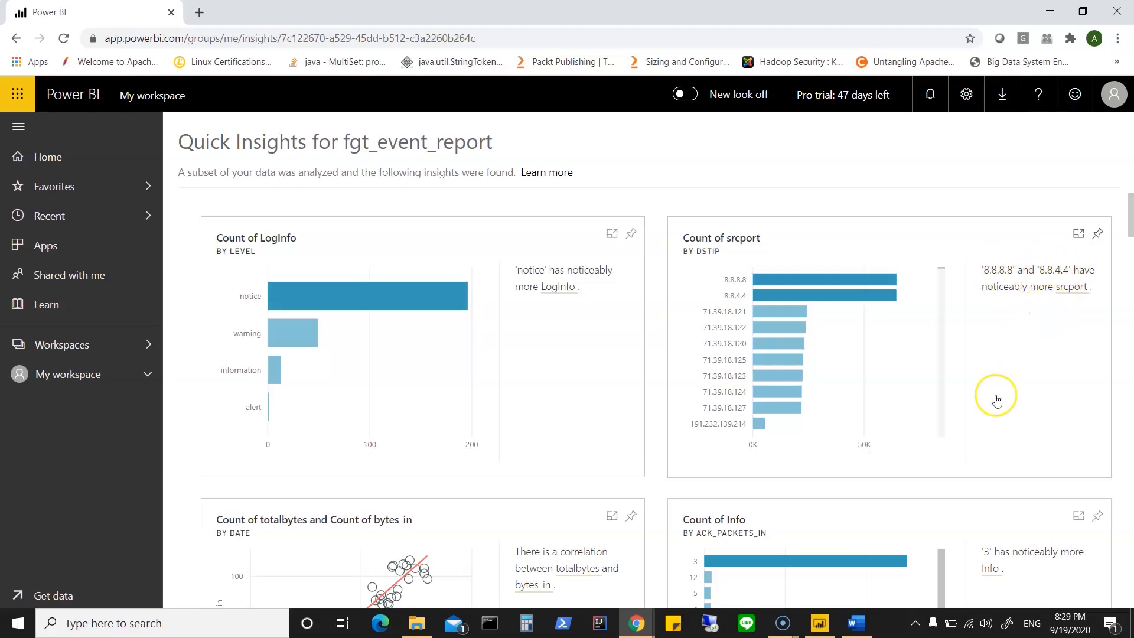
scroll(997, 400, "down", 3)
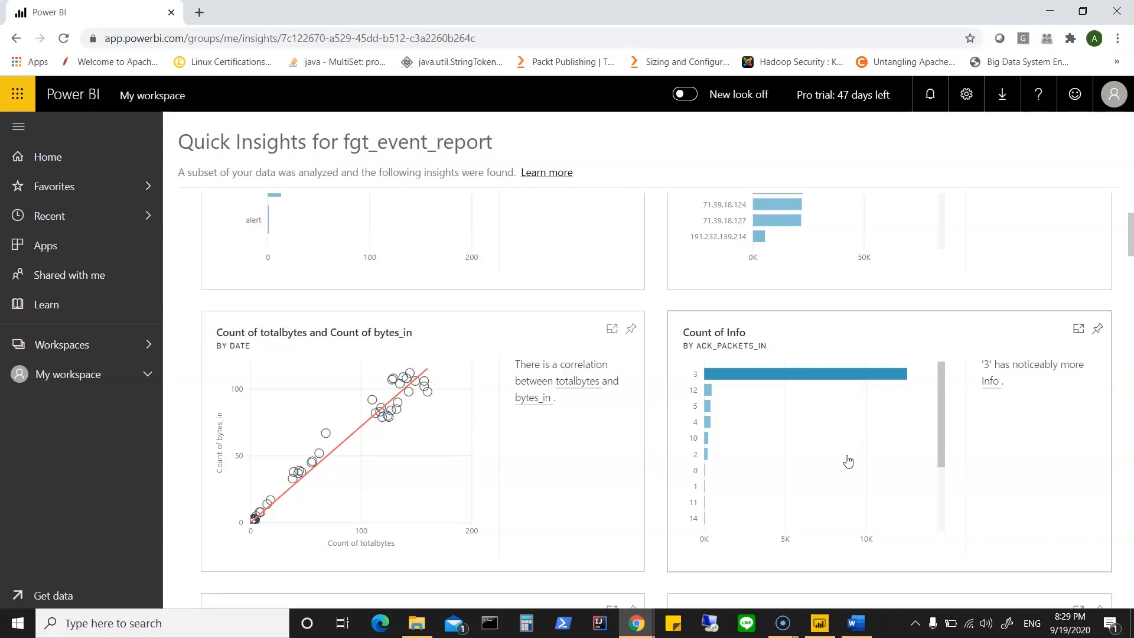
scroll(849, 461, "down", 1)
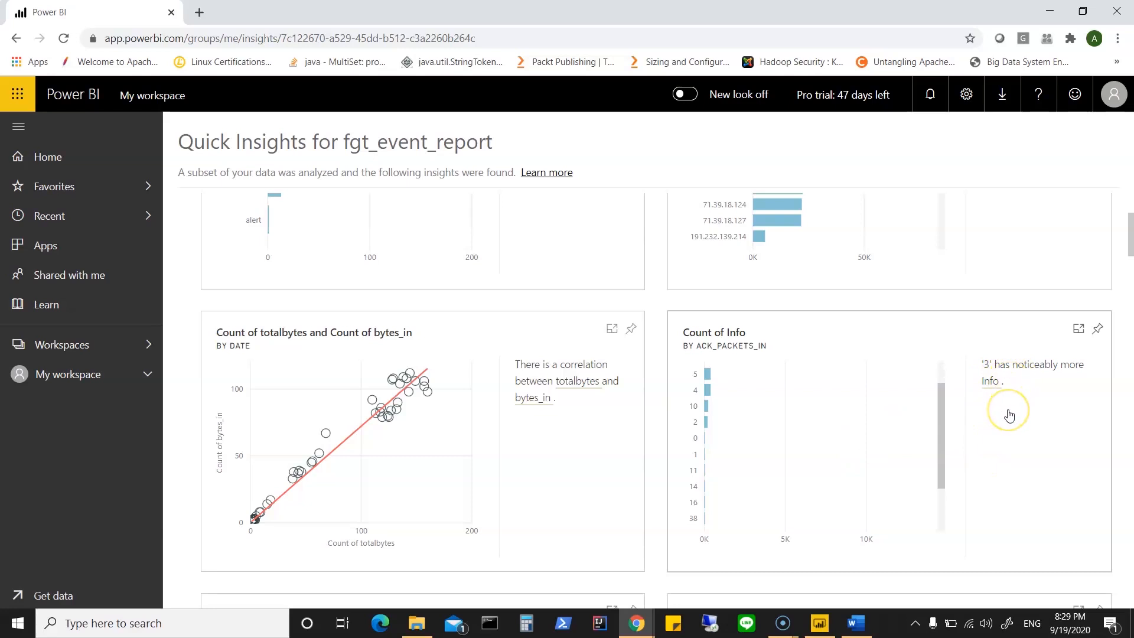
scroll(1010, 416, "down", 2)
scroll(1010, 416, "down", 2)
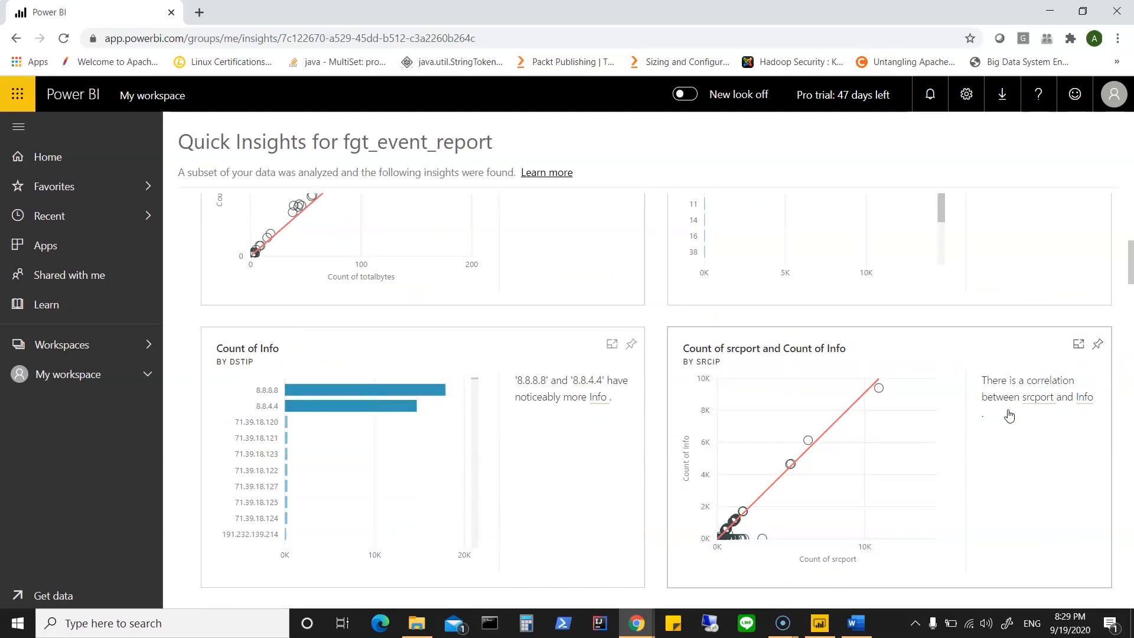
Step: Examine the Quick Insights charts for fgt_event_report, from Count of LogInfo by level through Count of dstip by srcip
scroll(1010, 416, "down", 10)
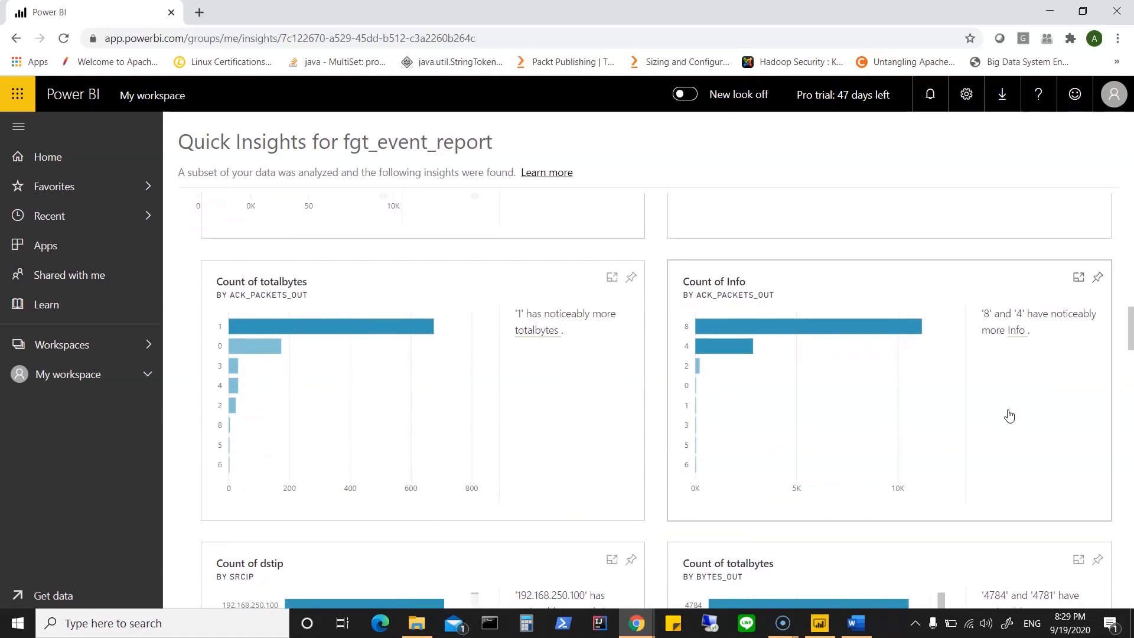
scroll(1009, 417, "down", 2)
scroll(1010, 416, "up", 15)
scroll(1009, 417, "up", 5)
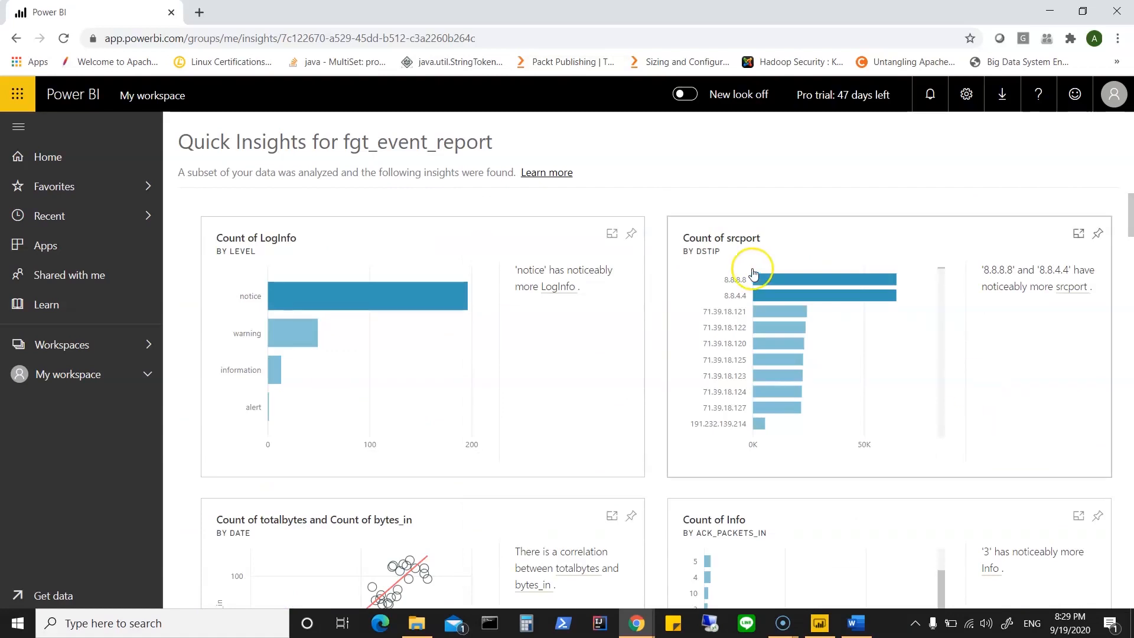
left_click(1003, 95)
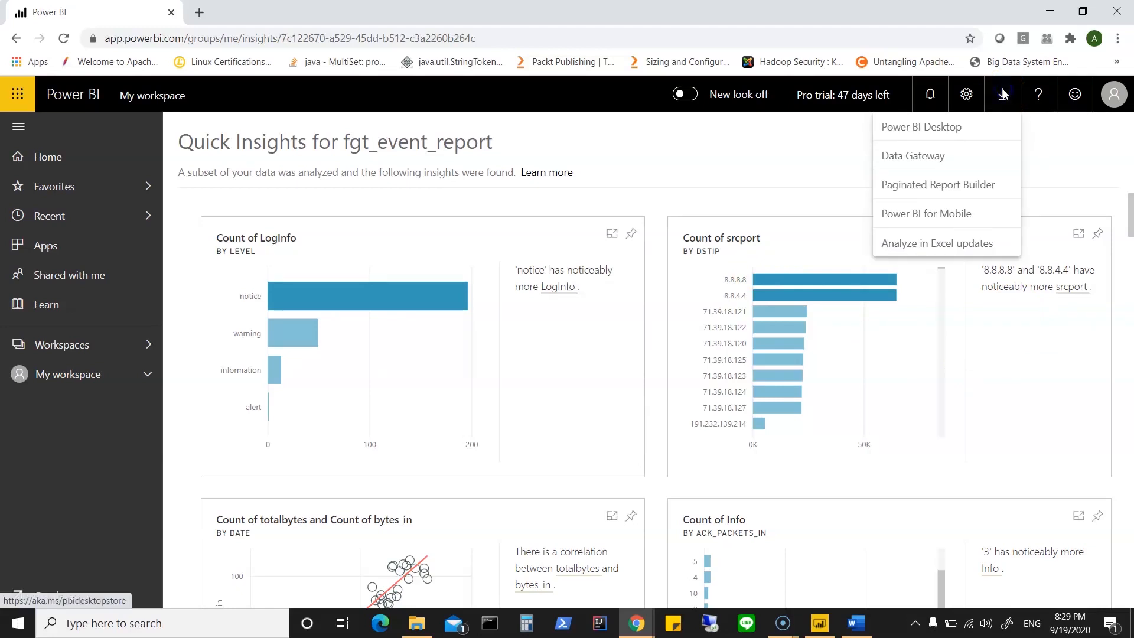
left_click(1004, 95)
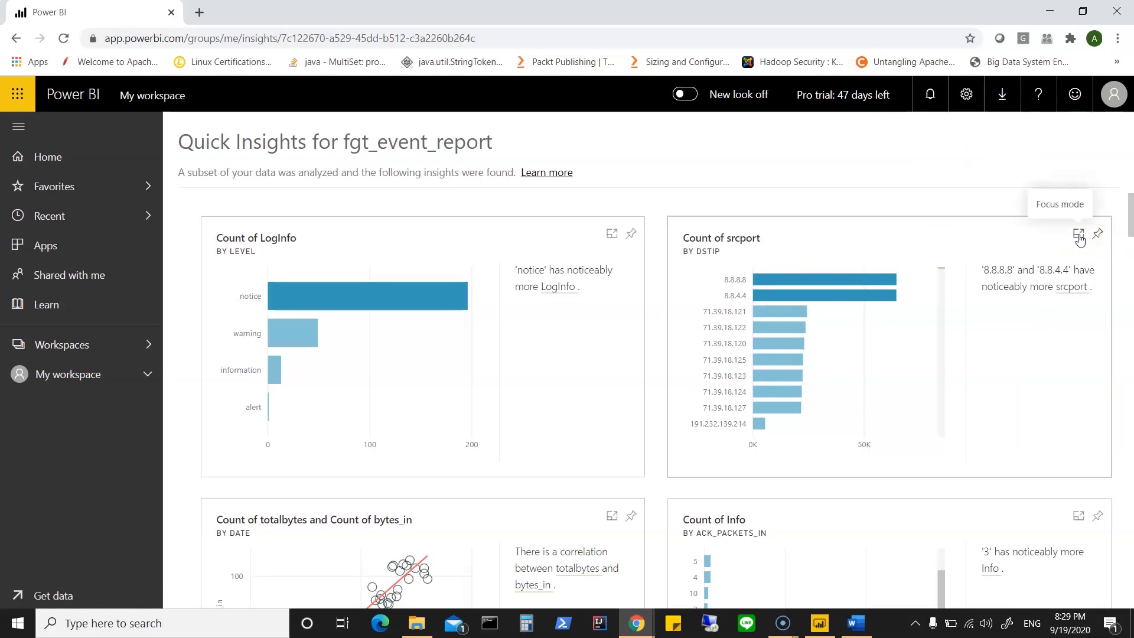
left_click(545, 398)
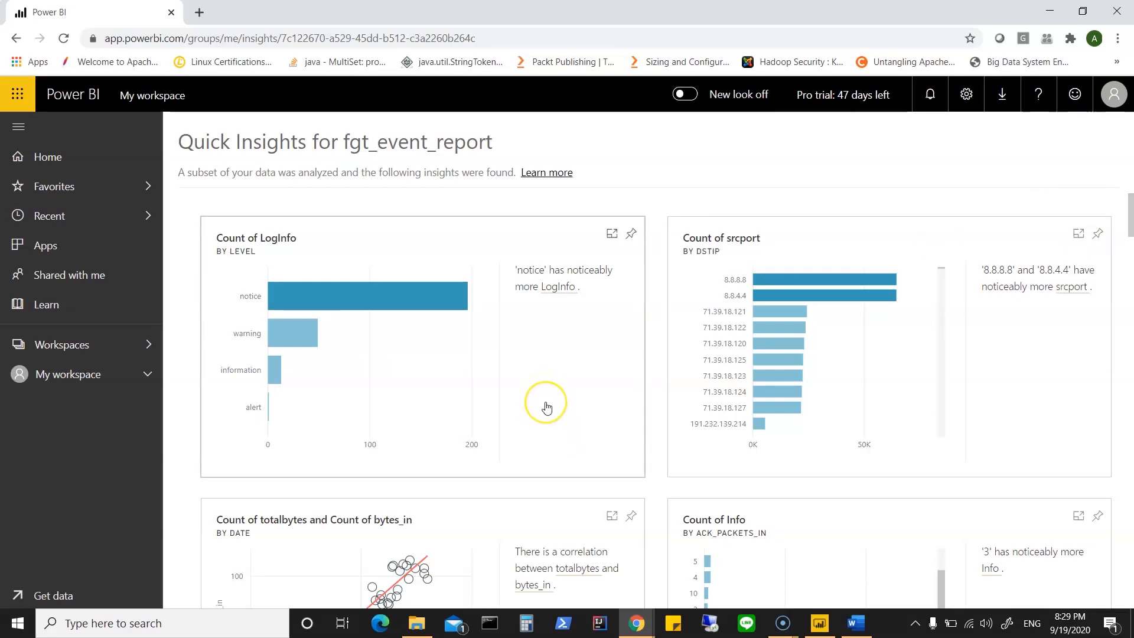
scroll(547, 406, "down", 7)
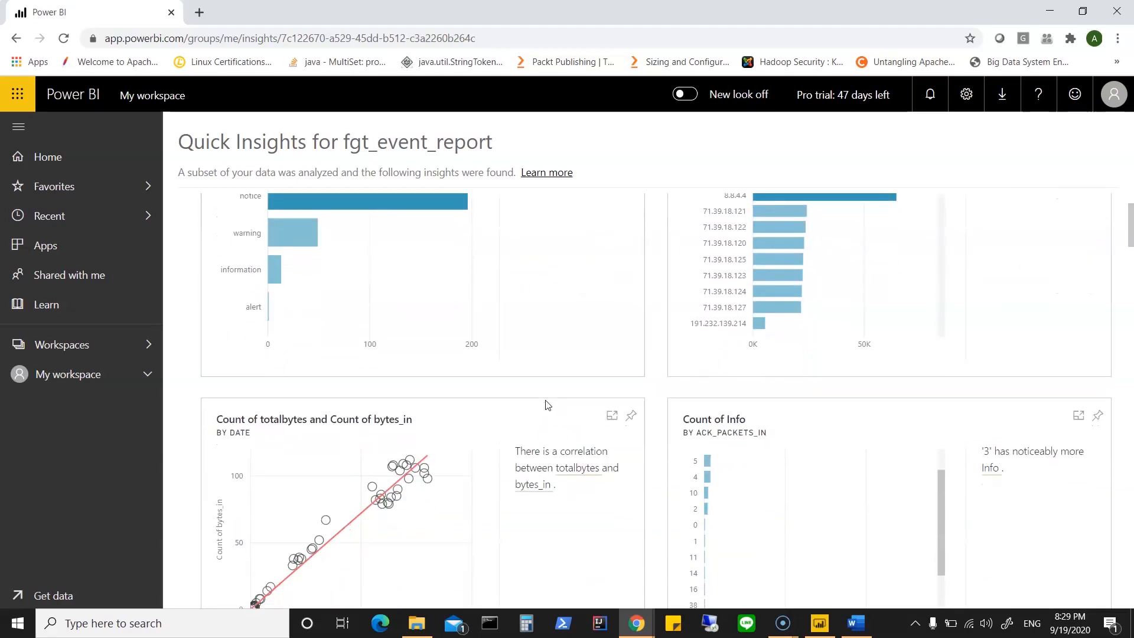
scroll(547, 406, "down", 4)
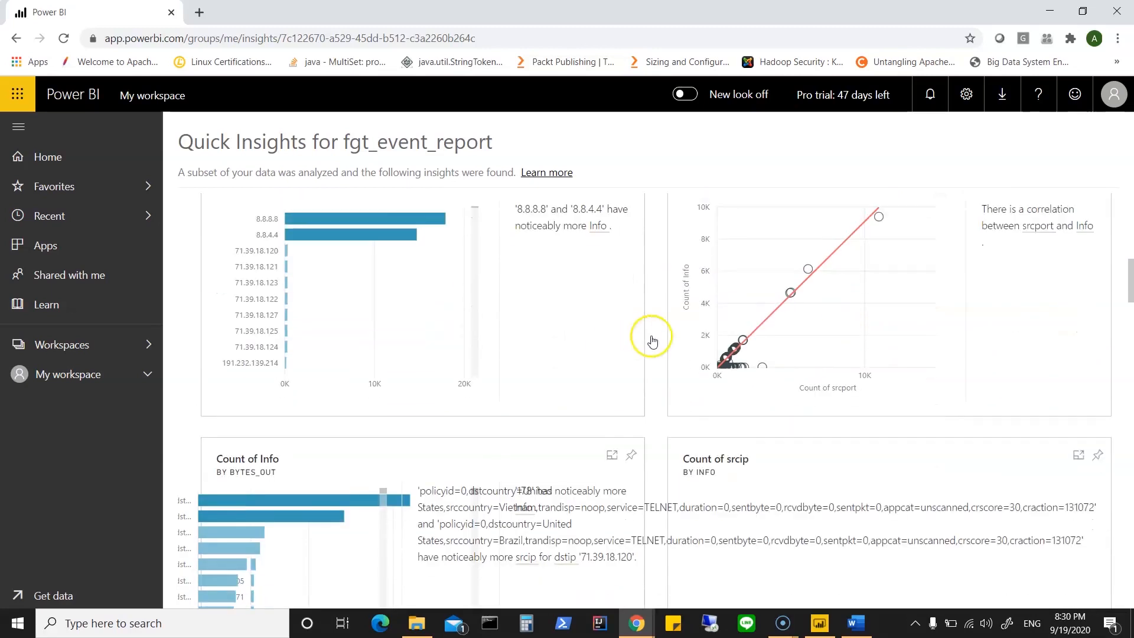
scroll(606, 478, "down", 2)
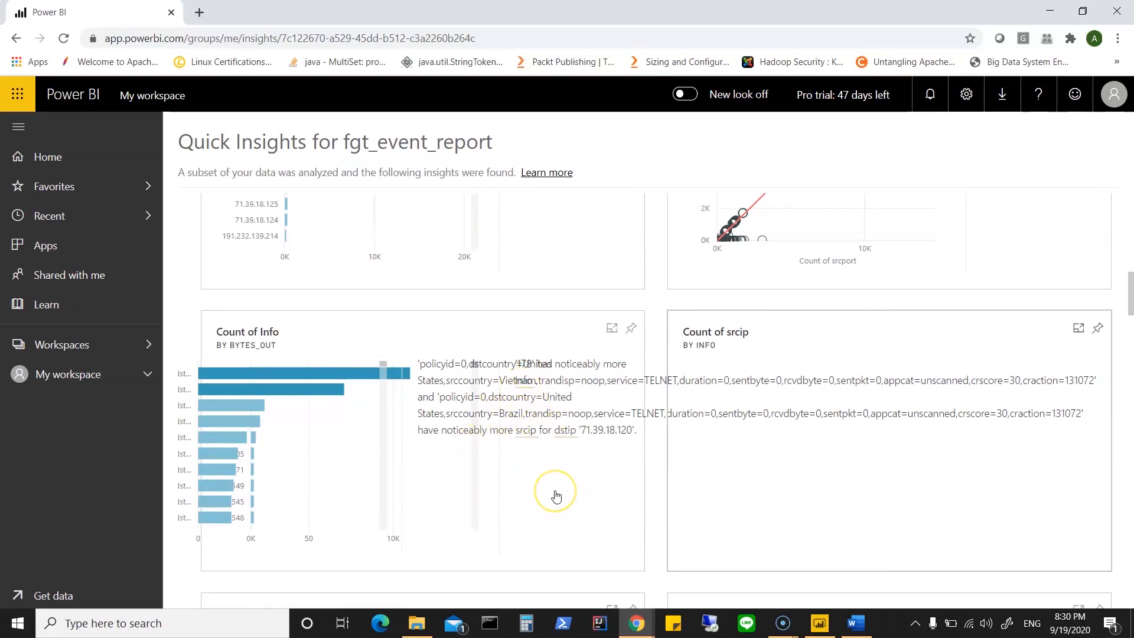
scroll(556, 496, "down", 6)
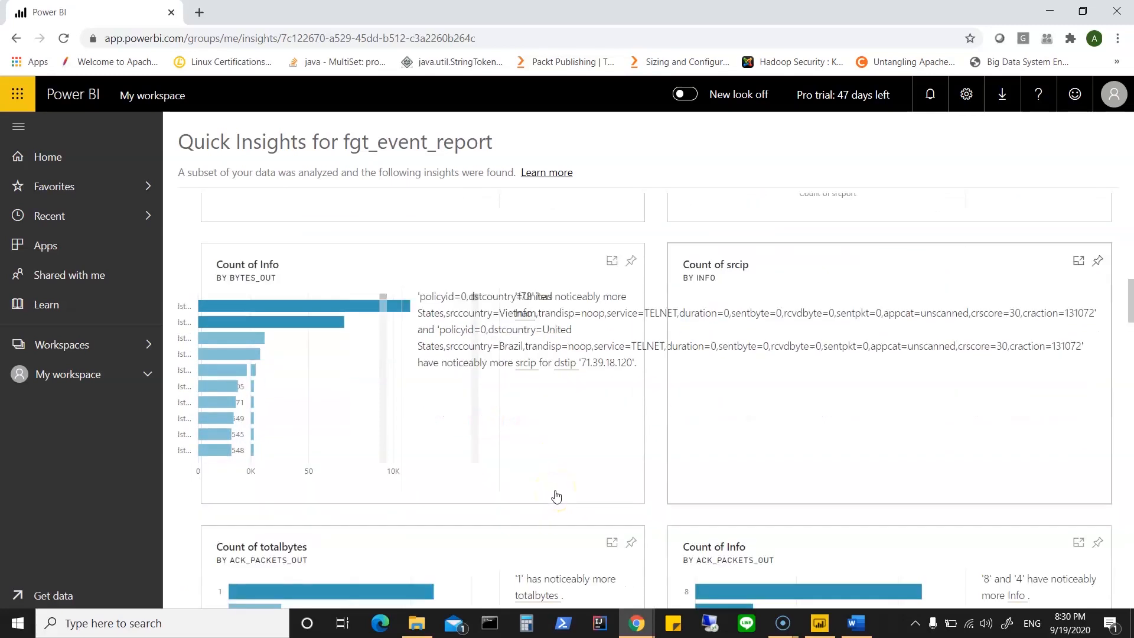
scroll(556, 496, "down", 5)
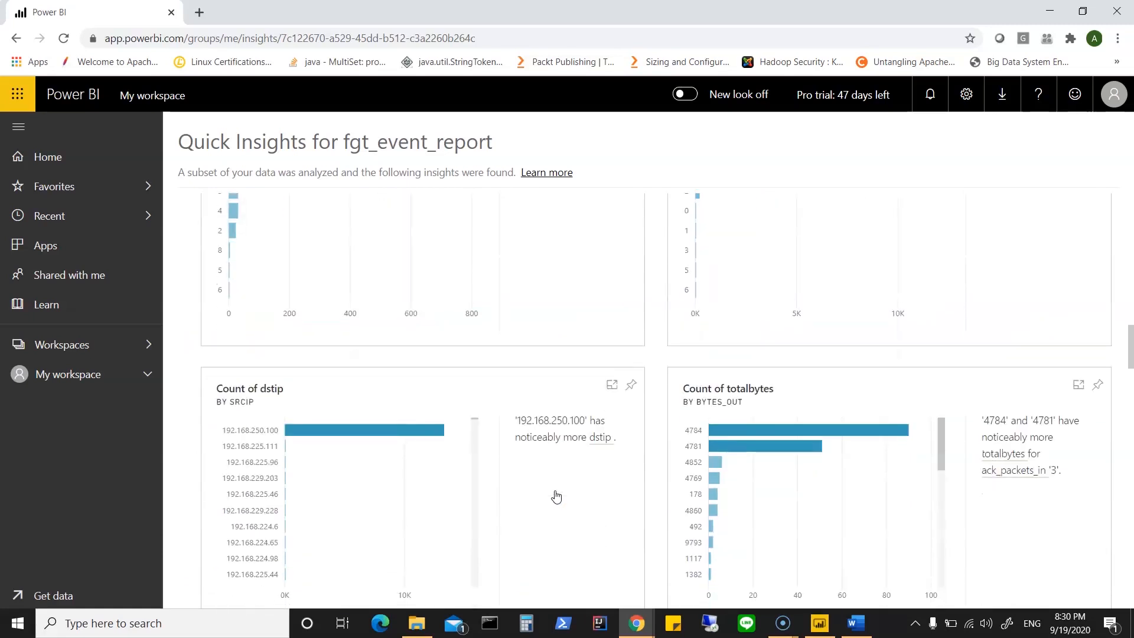
Step: View the Count of dstip by srcip insight in focus mode, and return to the insights overview
left_click(473, 381)
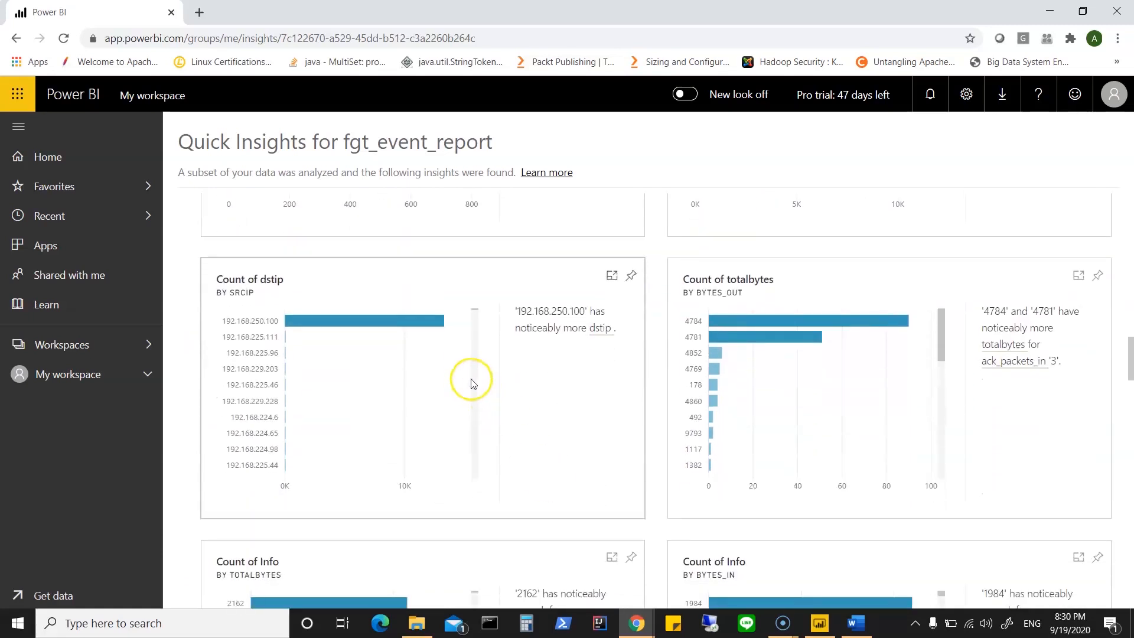
left_click(446, 383)
left_click(559, 395)
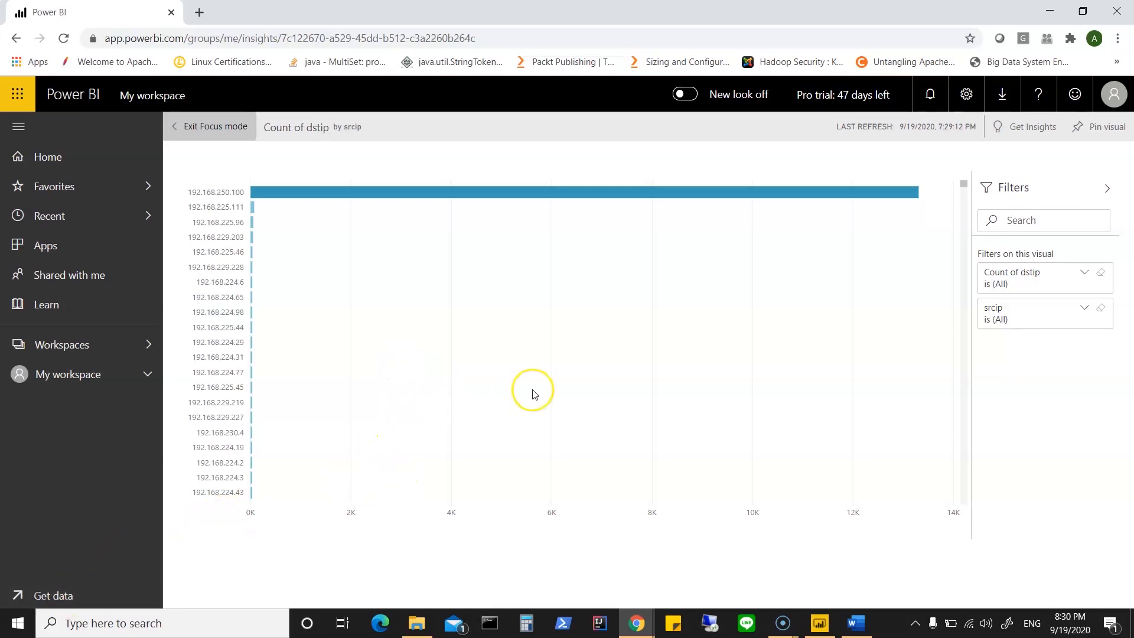
left_click(228, 126)
Step: Go back to My workspace and view its list of reports and its list of datasets
scroll(381, 227, "up", 6)
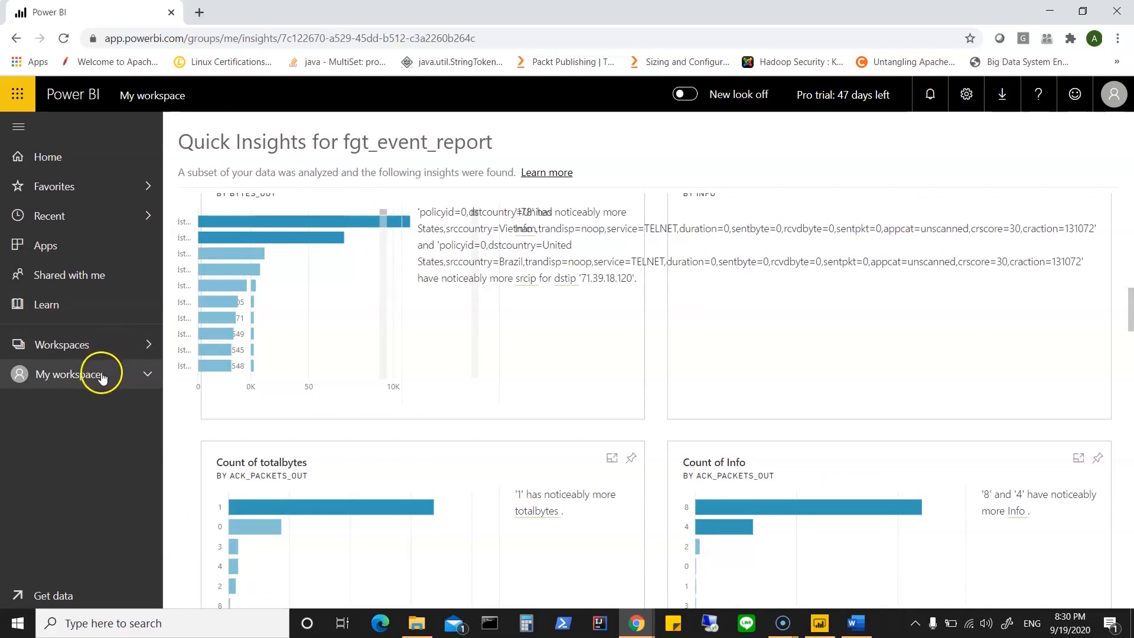
left_click(99, 374)
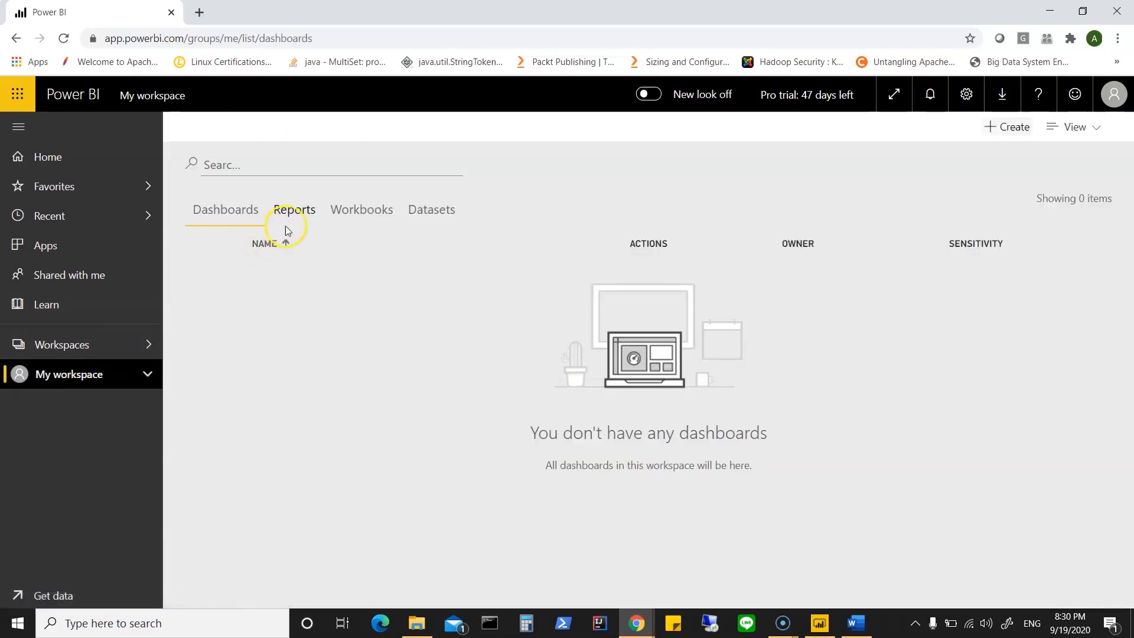
left_click(296, 212)
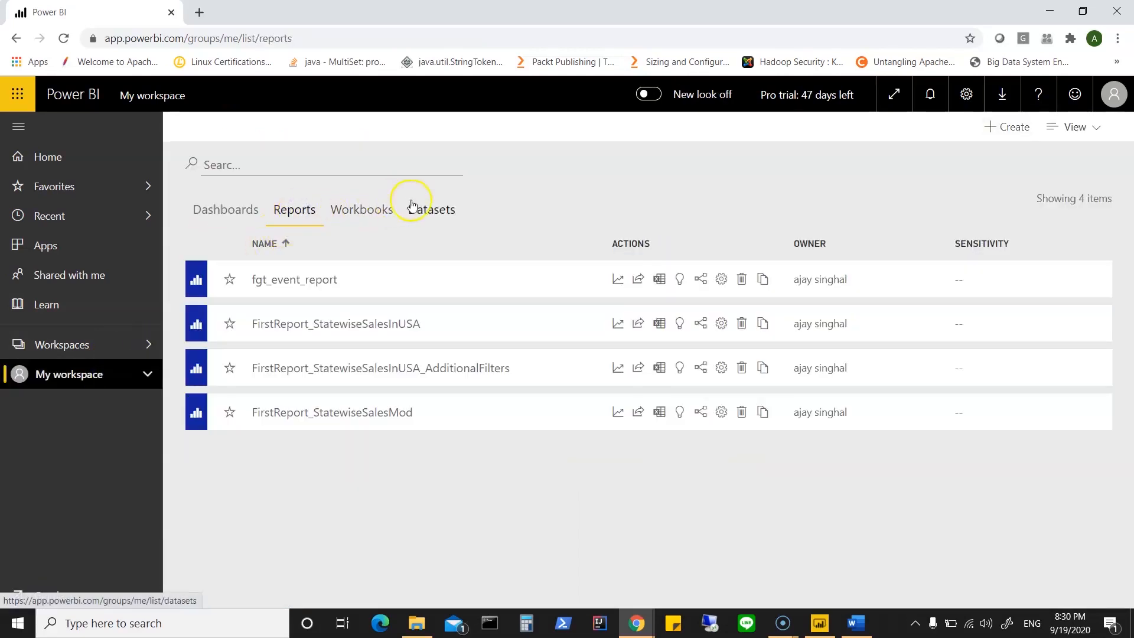
left_click(436, 219)
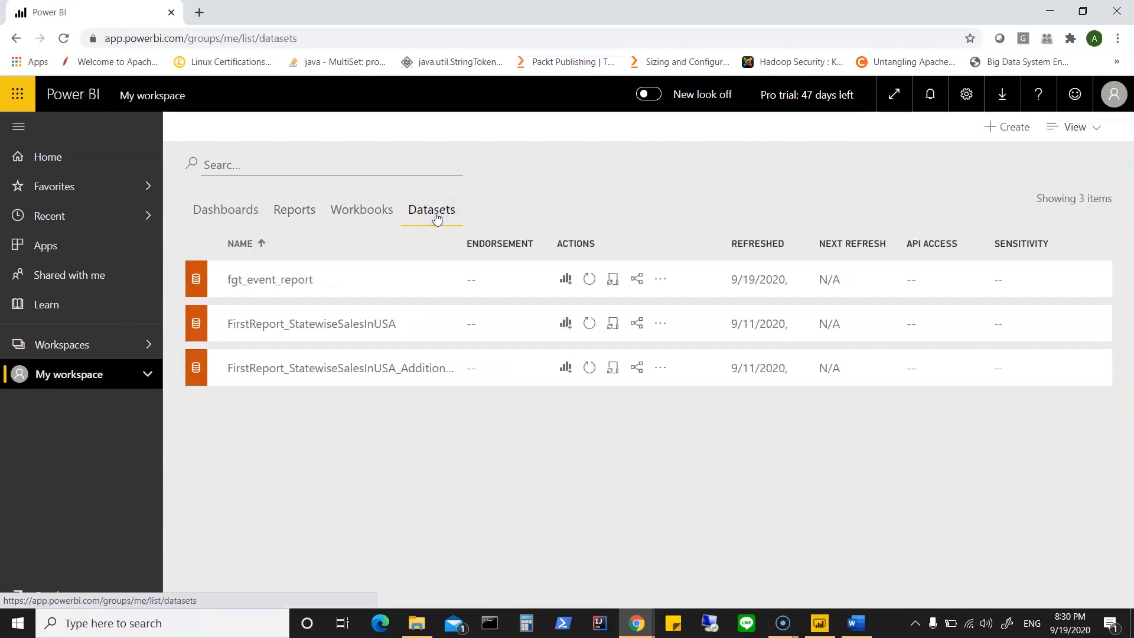